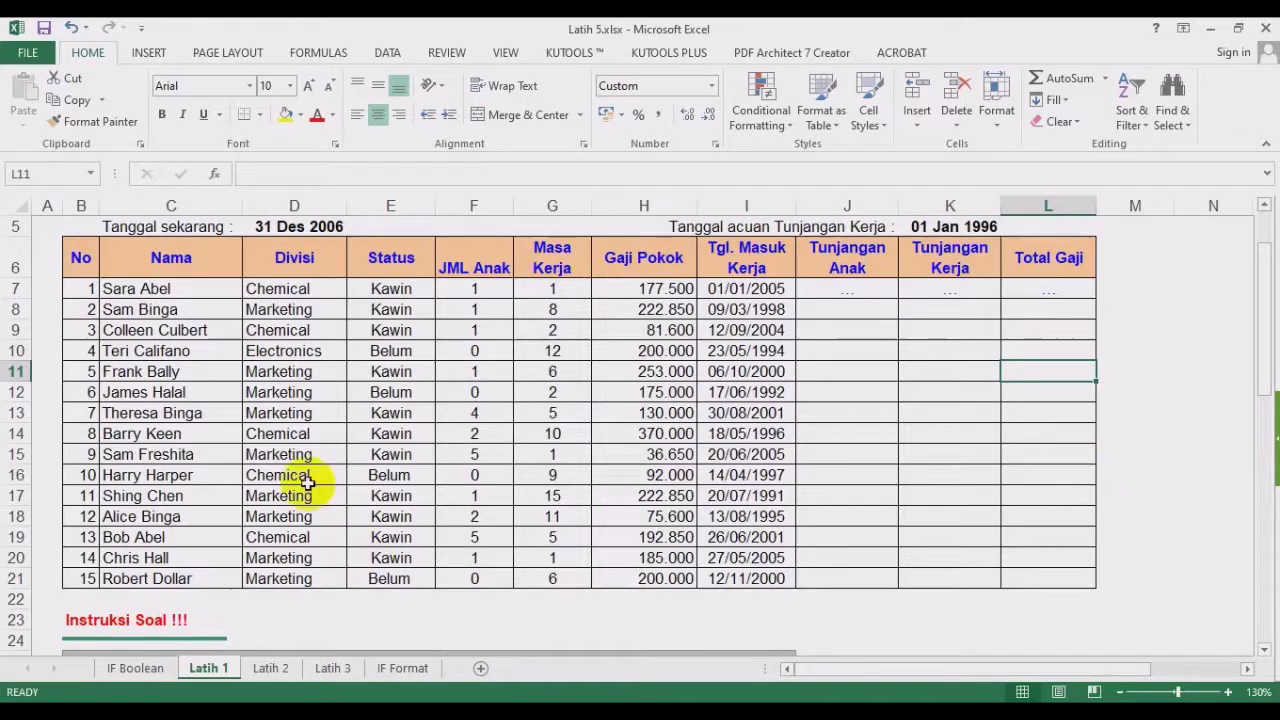
Look through the Latih 2 and Latih 3 exercise sheets and return to the Latih 1 sheet.
{"action": "left_click", "coordinate": [265, 666]}
{"action": "left_click", "coordinate": [325, 667]}
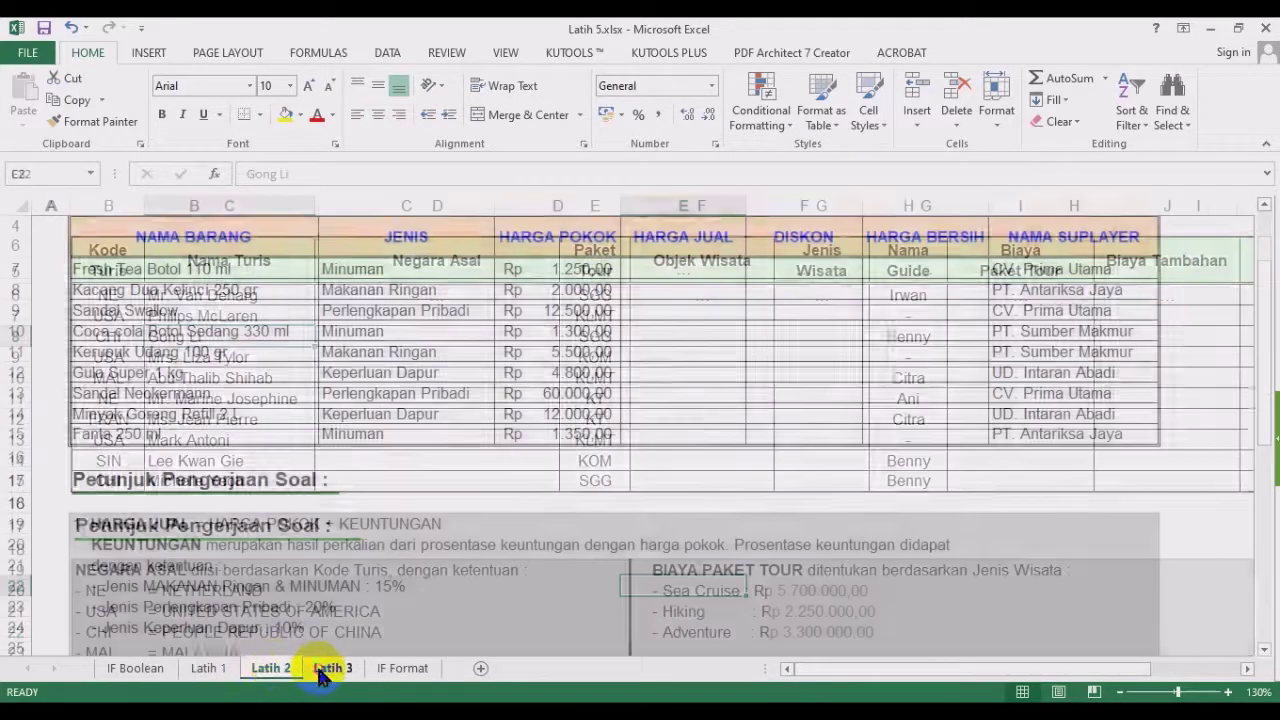
{"action": "left_click", "coordinate": [226, 670]}
{"action": "left_click", "coordinate": [265, 670]}
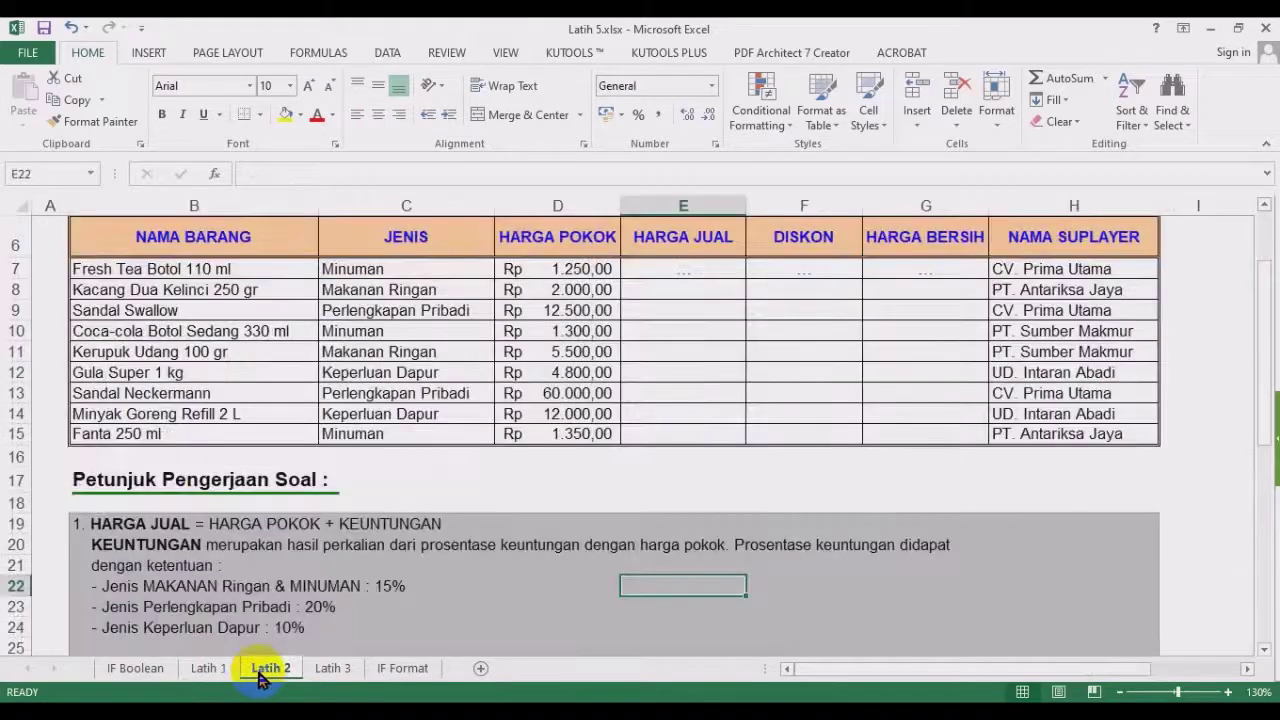
{"action": "left_click", "coordinate": [428, 462]}
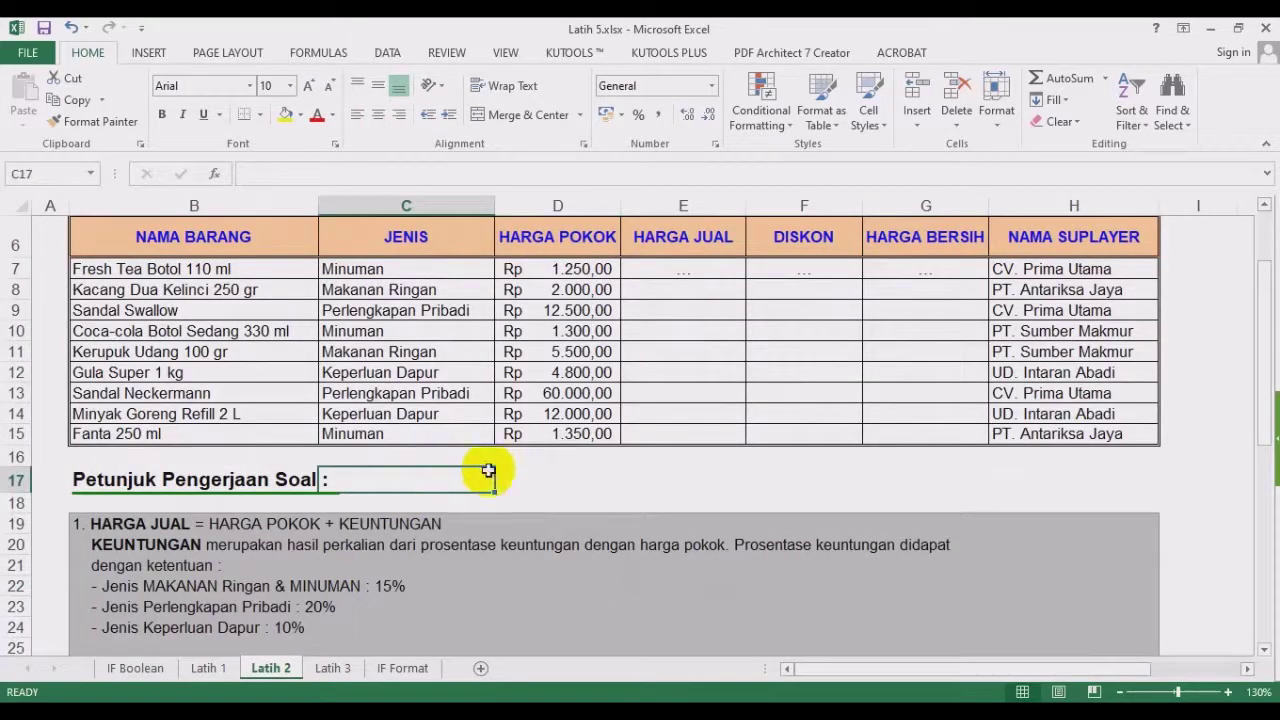
{"action": "left_click", "coordinate": [586, 466]}
{"action": "left_click", "coordinate": [563, 480]}
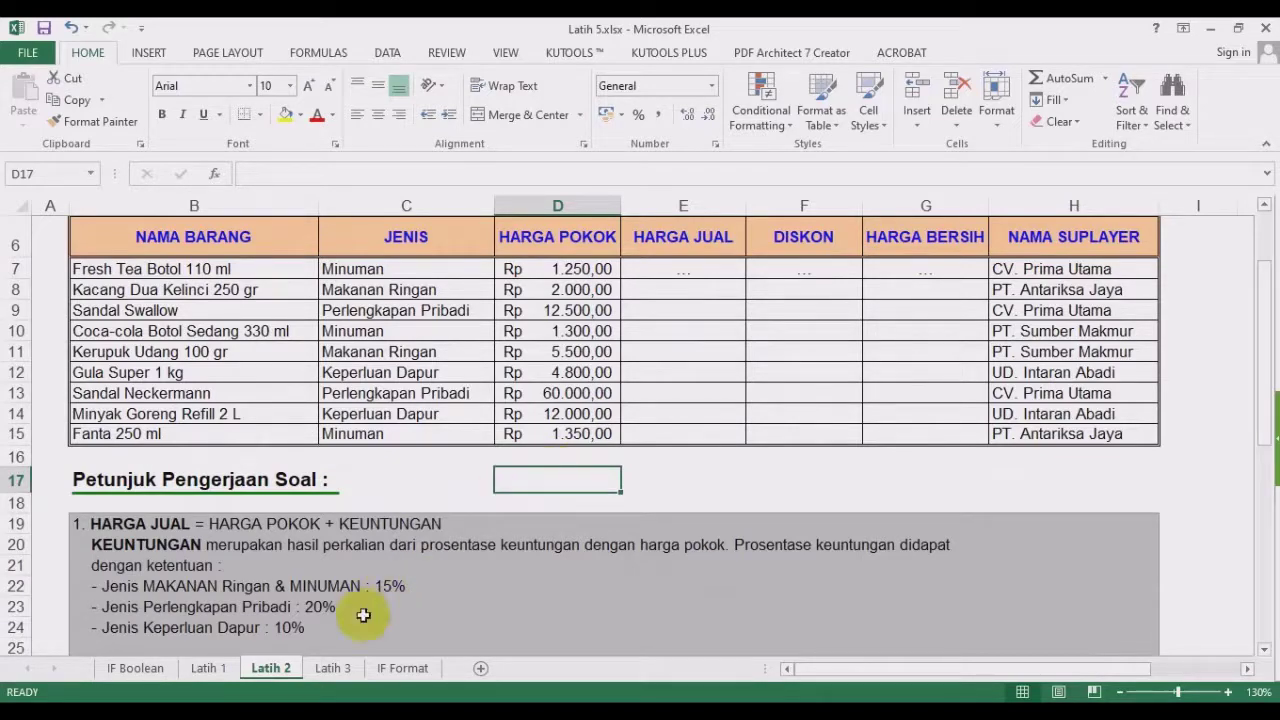
{"action": "left_click", "coordinate": [227, 676]}
{"action": "left_click", "coordinate": [335, 668]}
{"action": "left_click", "coordinate": [268, 668]}
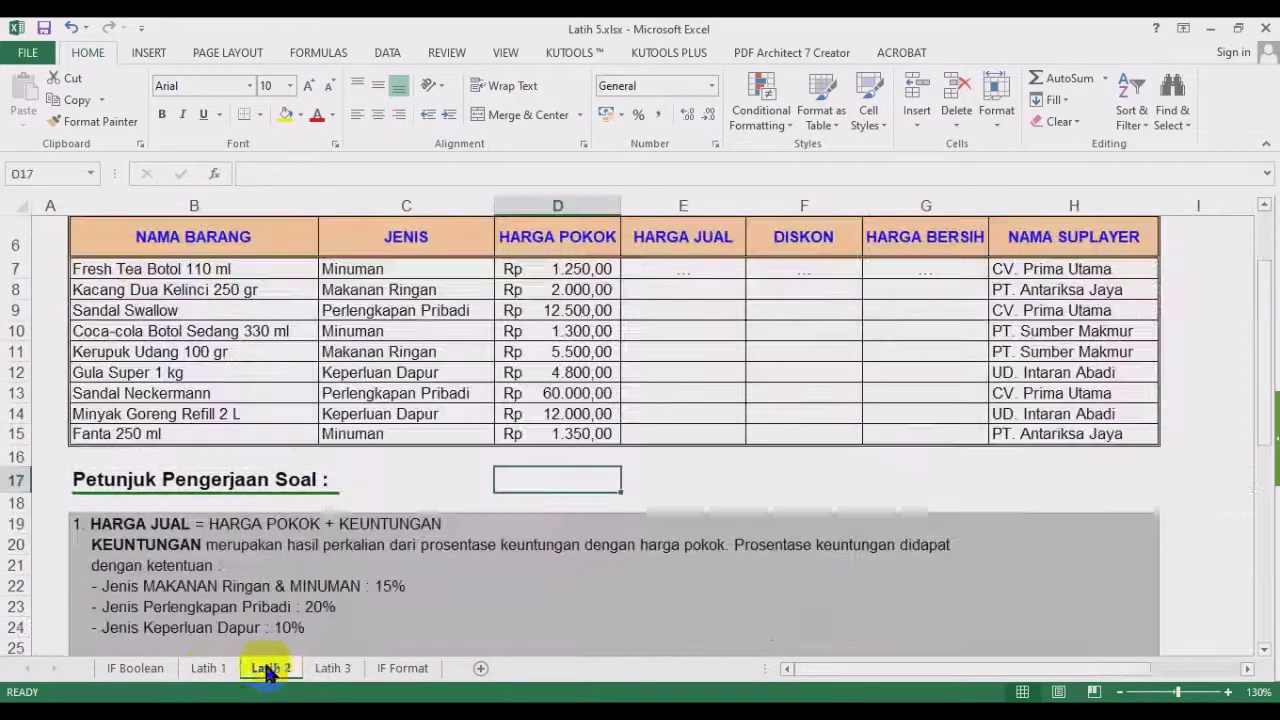
{"action": "left_click", "coordinate": [207, 678]}
Fill the first data cells under Tunjangan Anak, Tunjangan Kerja and Total Gaji (J7:L7) with yellow.
{"action": "left_click", "coordinate": [552, 290]}
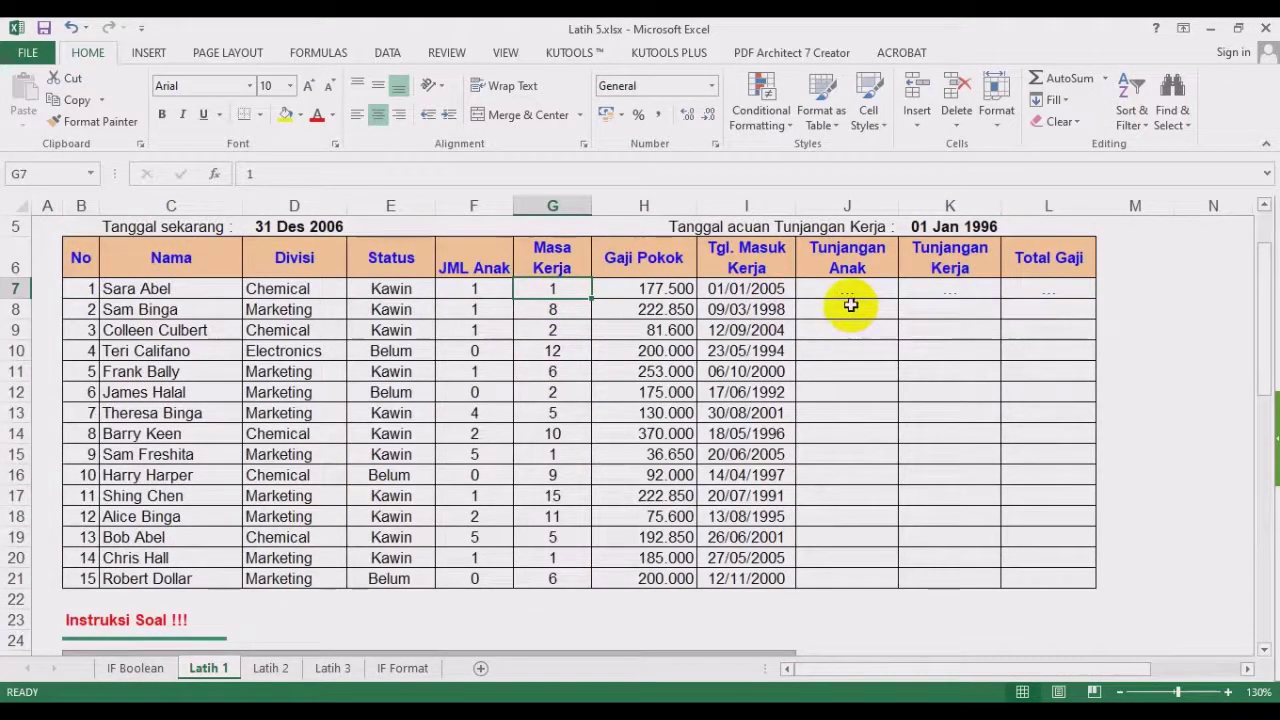
{"action": "mouse_move", "coordinate": [843, 271]}
{"action": "left_mouse_down"}
{"action": "mouse_move", "coordinate": [857, 337]}
{"action": "mouse_move", "coordinate": [850, 436]}
{"action": "left_mouse_up"}
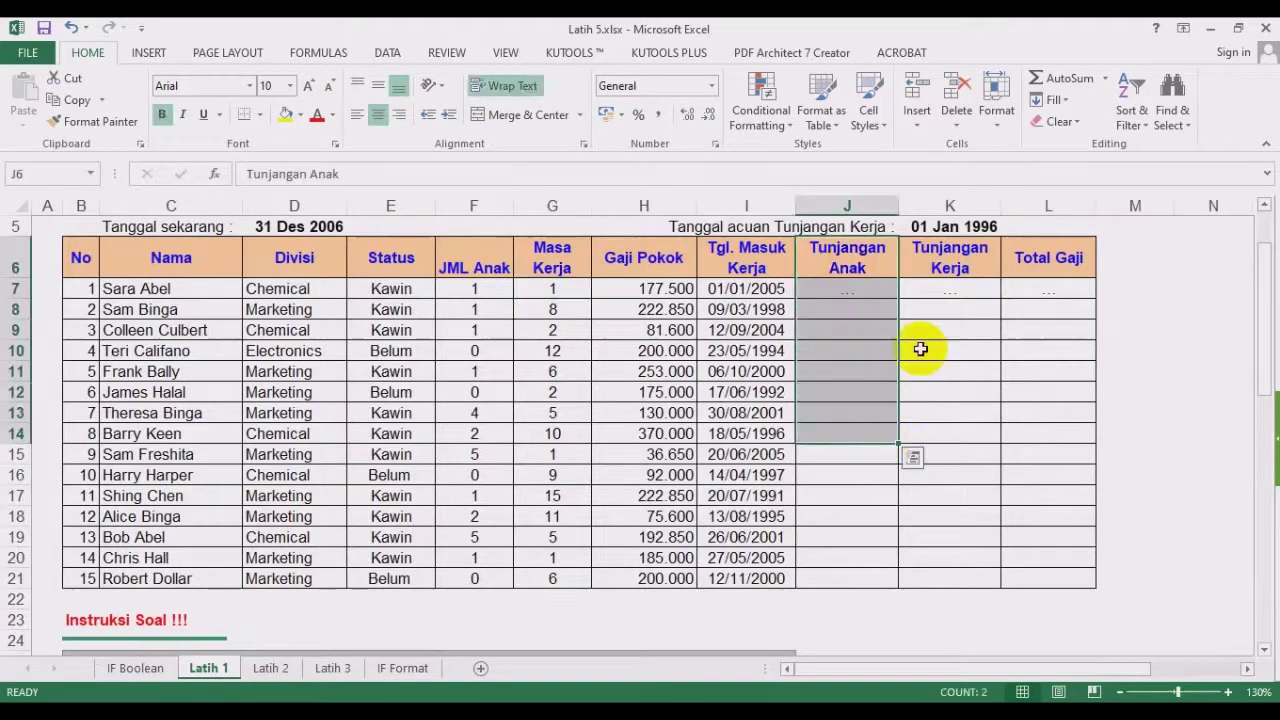
{"action": "left_click_drag", "start_coordinate": [948, 268], "coordinate": [994, 363]}
{"action": "left_click_drag", "start_coordinate": [1034, 266], "coordinate": [1048, 372]}
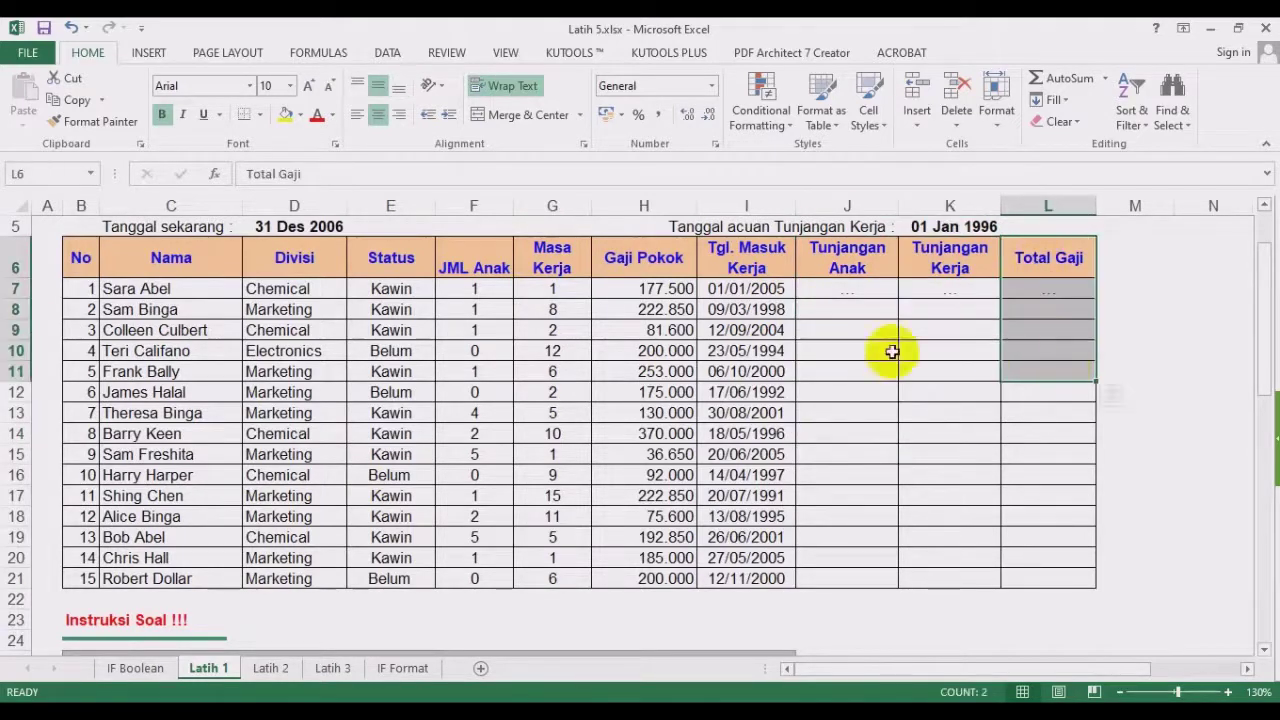
{"action": "left_click", "coordinate": [847, 292]}
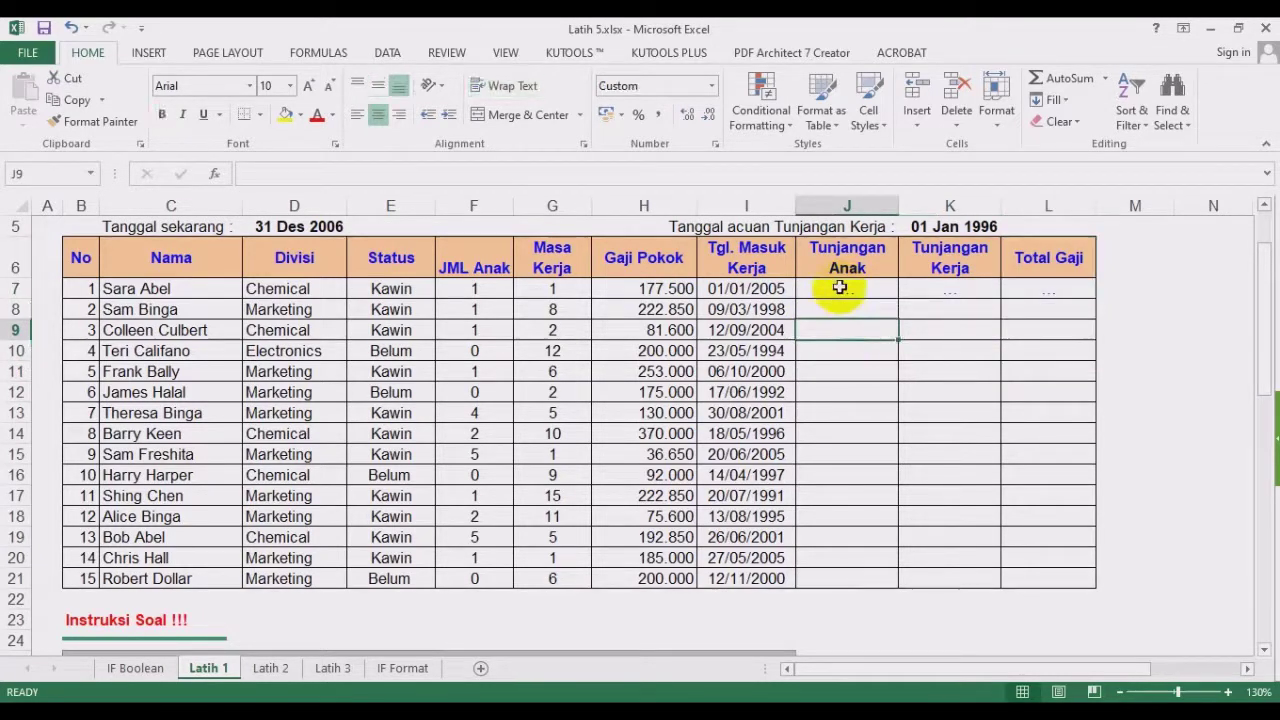
{"action": "left_click_drag", "start_coordinate": [862, 287], "coordinate": [1045, 290]}
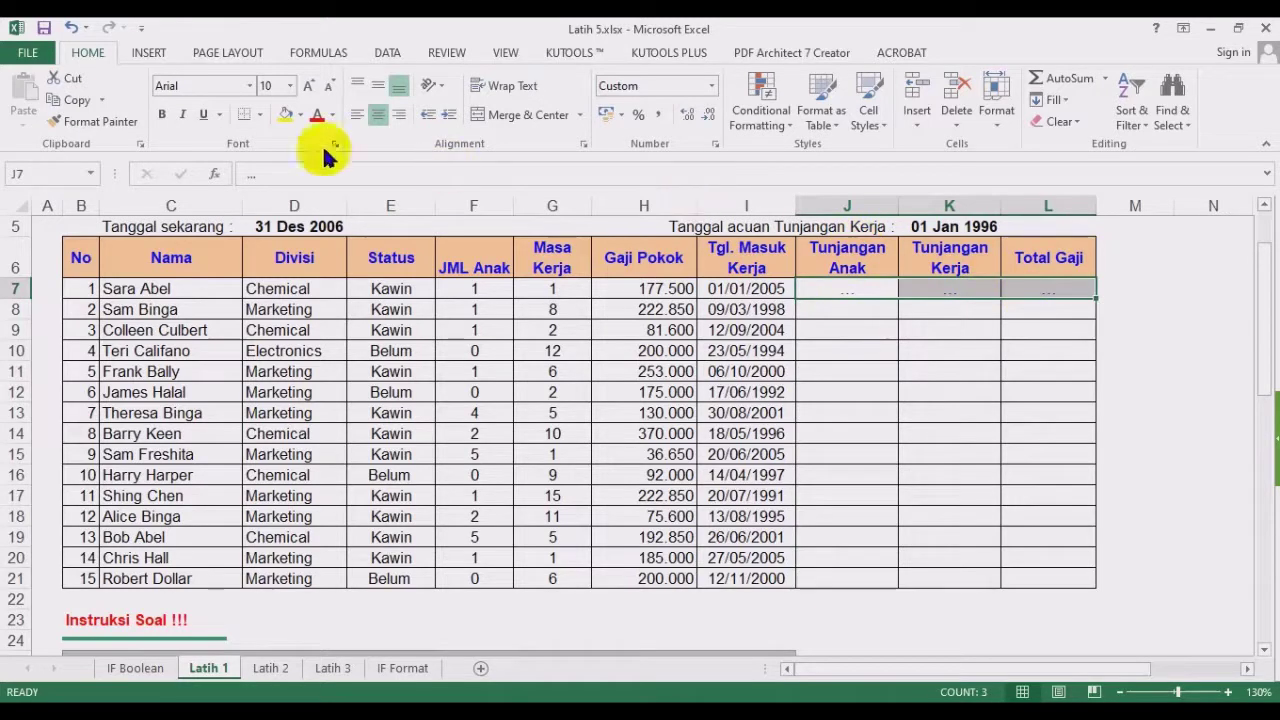
{"action": "left_click", "coordinate": [287, 118]}
{"action": "left_click", "coordinate": [830, 285]}
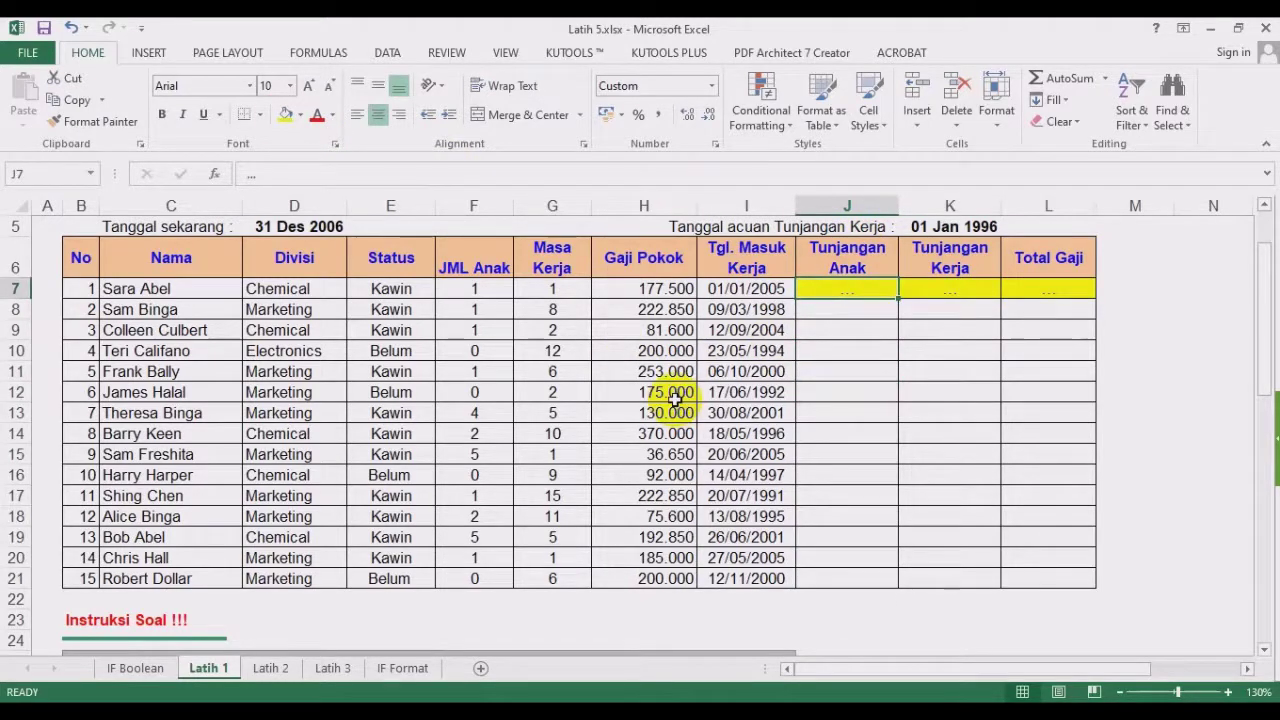
Examine the employee salary table and the Tanggal sekarang and Tanggal acuan Tunjangan Kerja dates above it.
{"action": "left_click", "coordinate": [586, 408]}
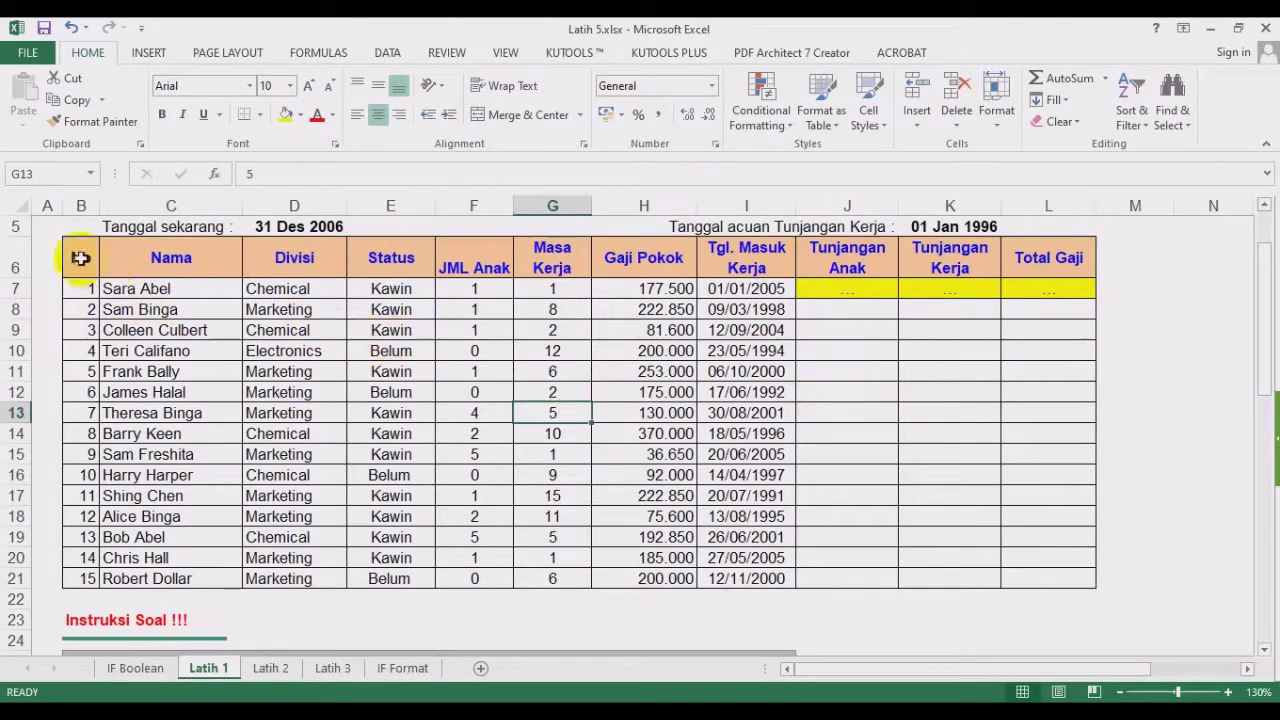
{"action": "left_click_drag", "start_coordinate": [80, 260], "coordinate": [890, 480]}
{"action": "left_click", "coordinate": [570, 339]}
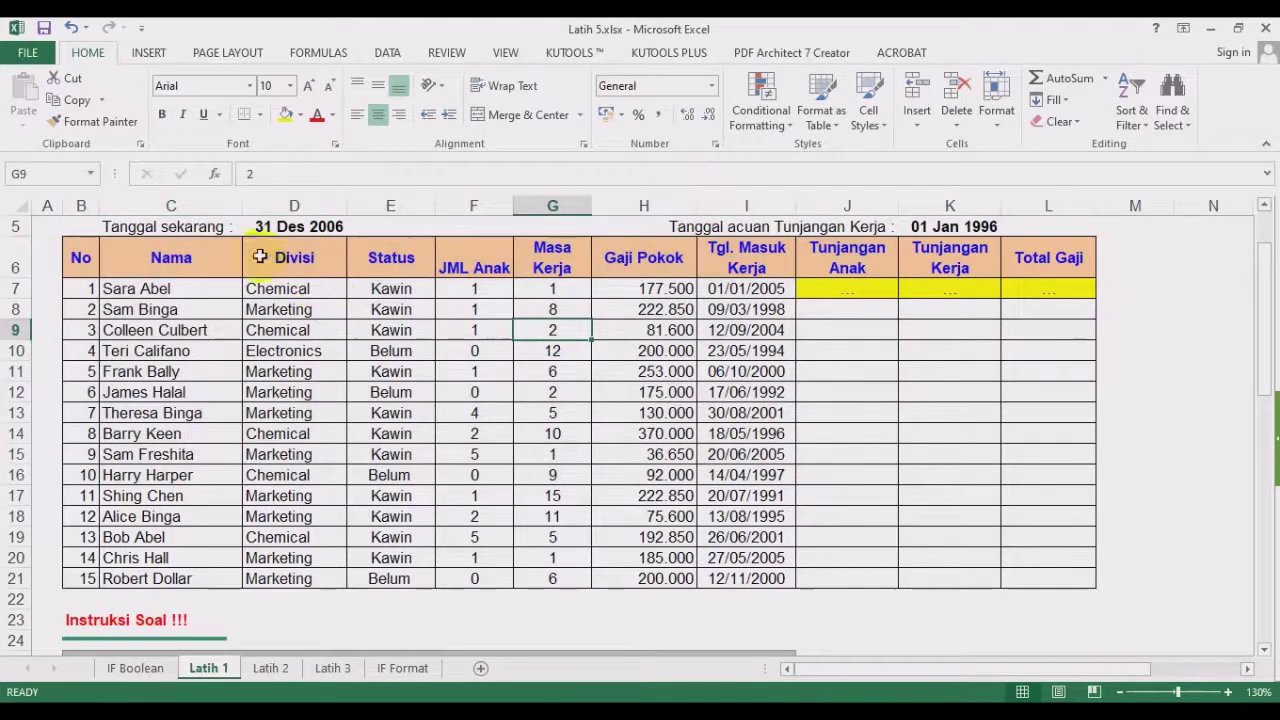
{"action": "left_click", "coordinate": [804, 232]}
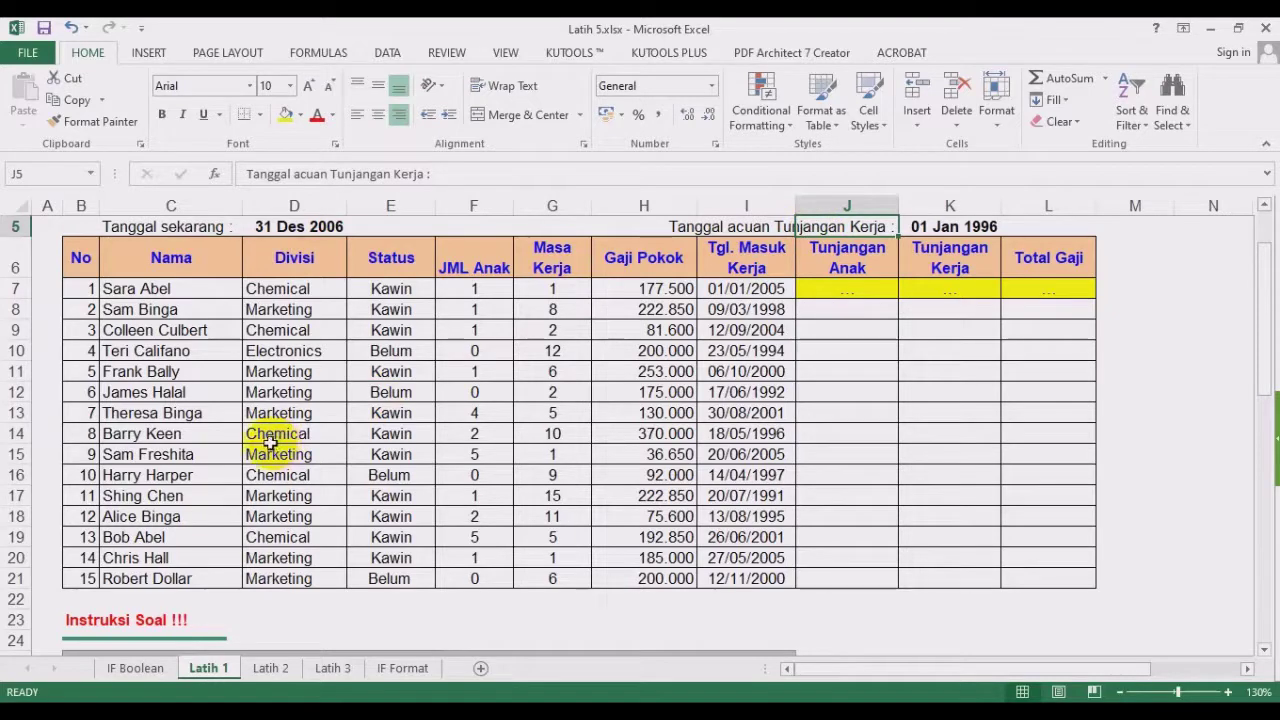
{"action": "left_click", "coordinate": [251, 228]}
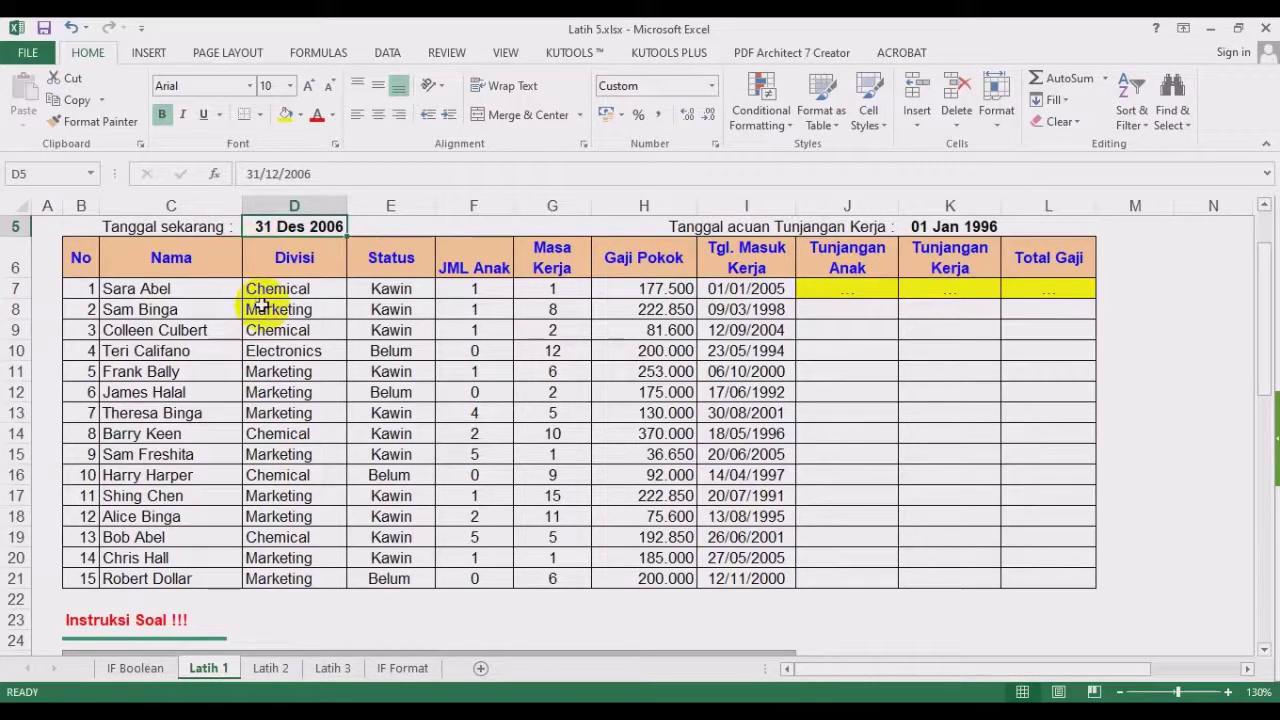
{"action": "left_click", "coordinate": [132, 226]}
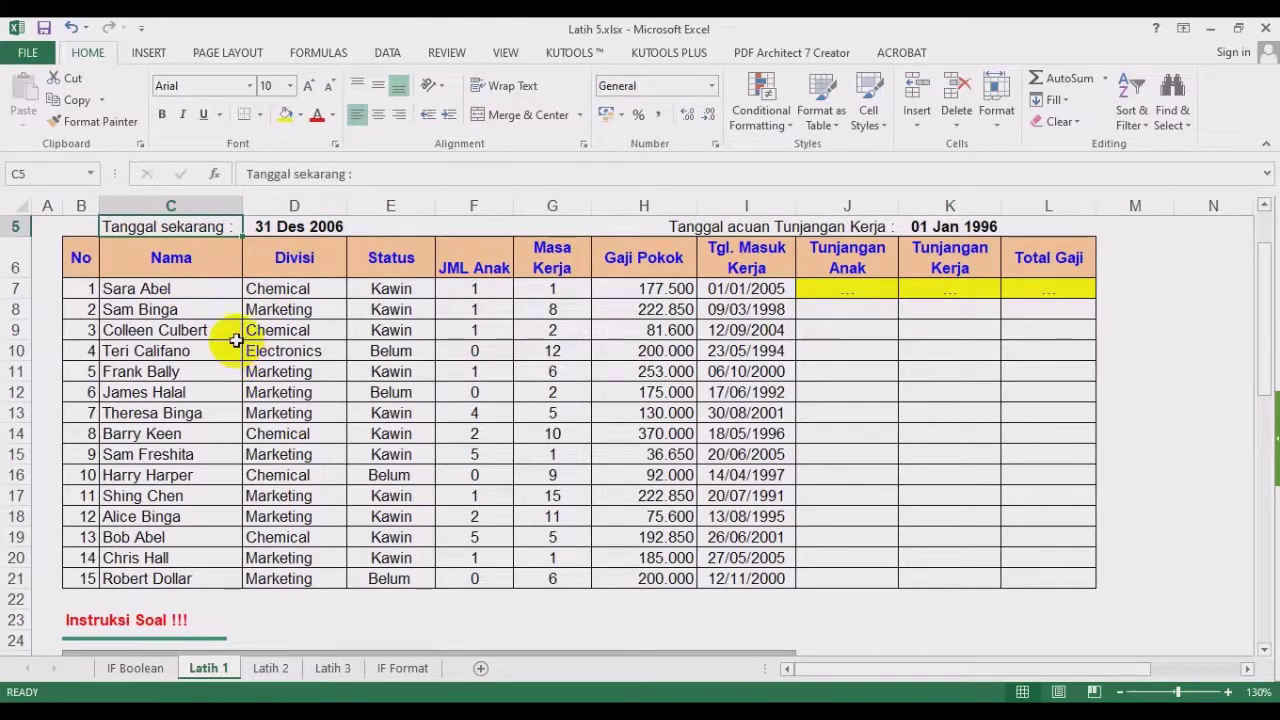
{"action": "left_click", "coordinate": [368, 310]}
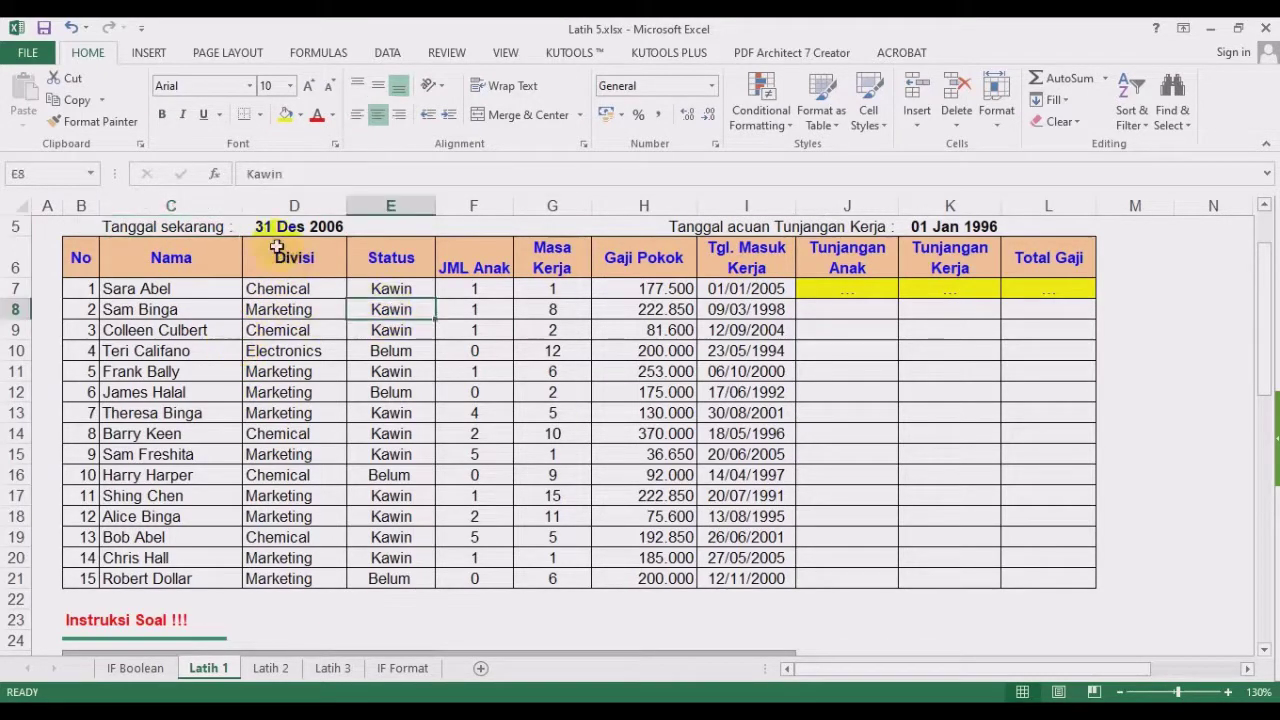
{"action": "left_click", "coordinate": [130, 226]}
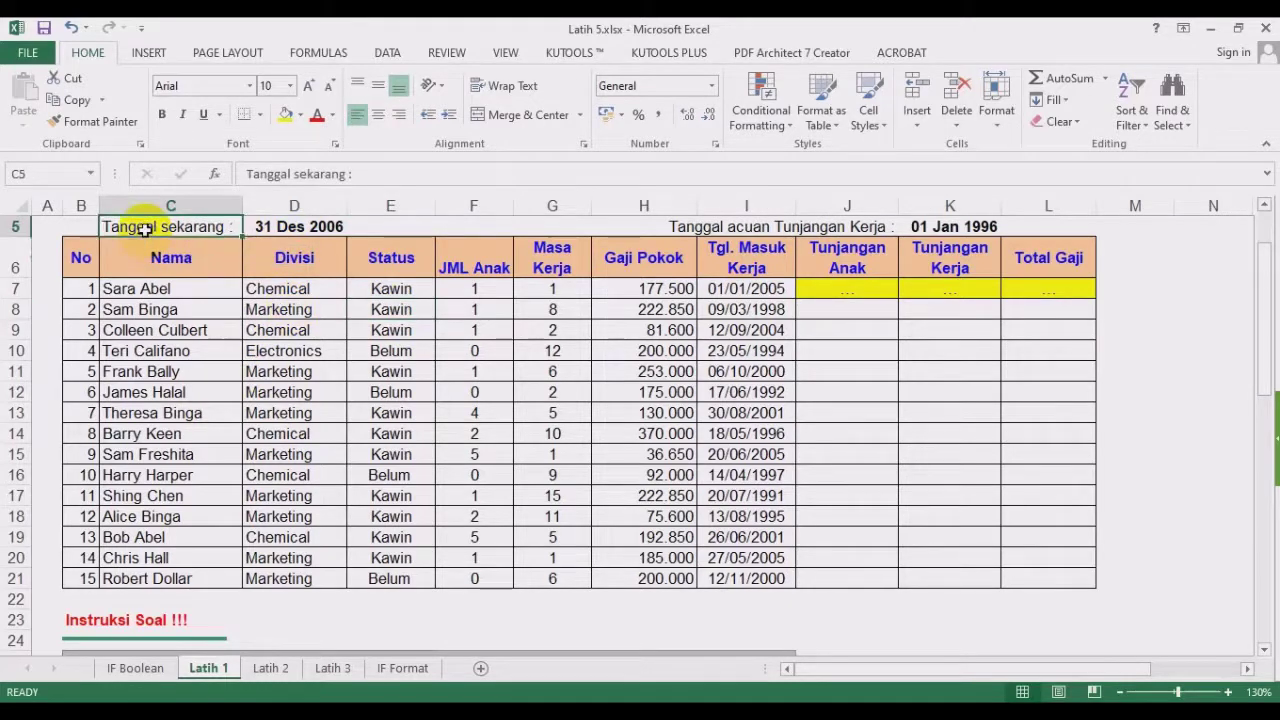
{"action": "left_click", "coordinate": [278, 228]}
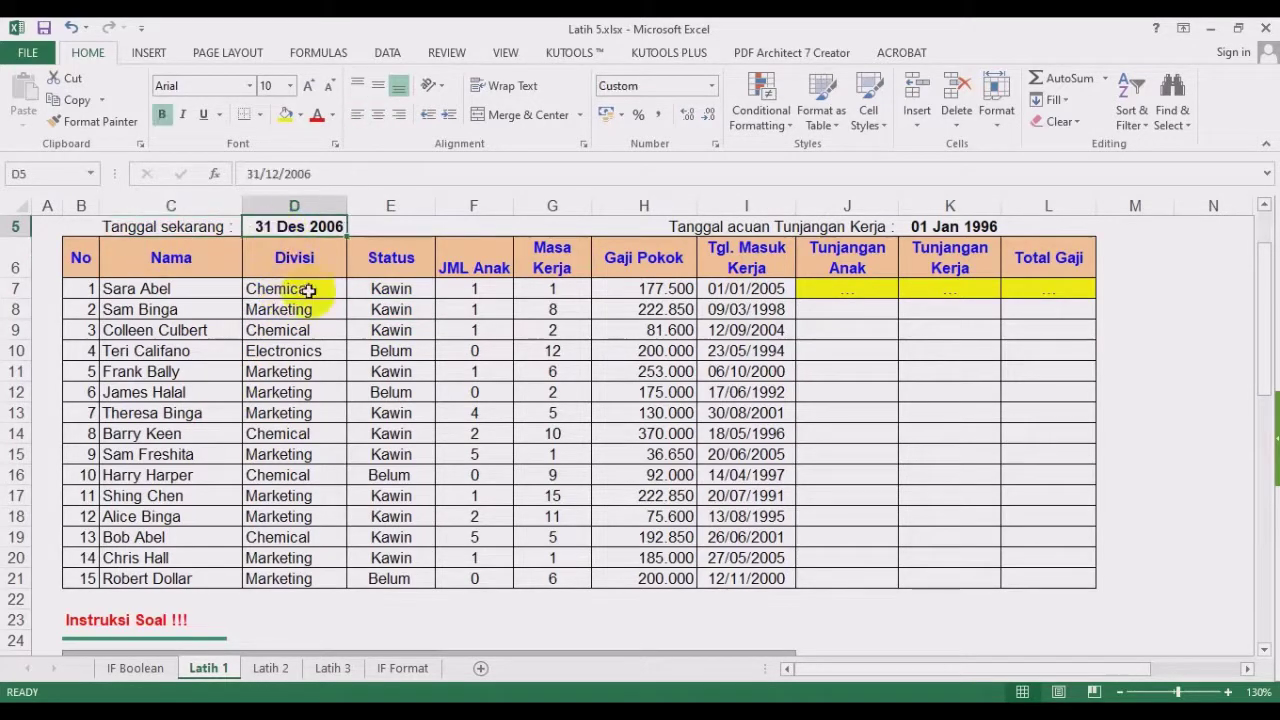
{"action": "left_click", "coordinate": [845, 227]}
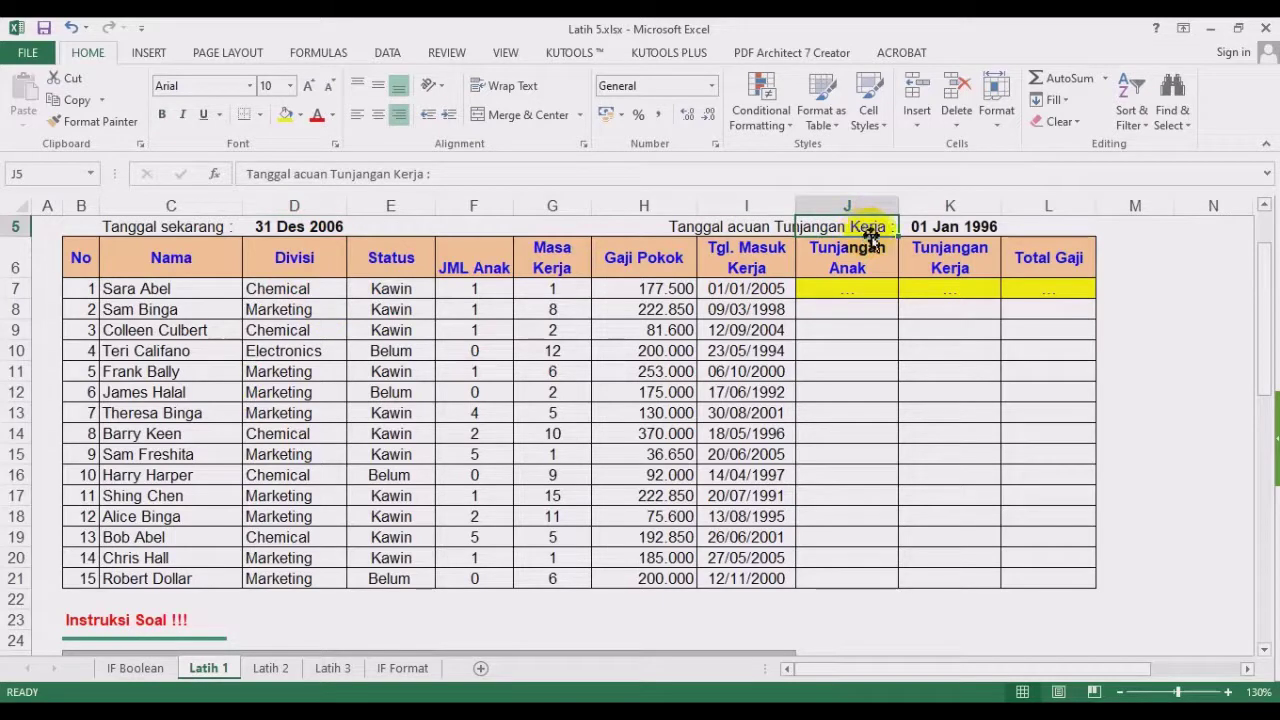
{"action": "left_click", "coordinate": [945, 227]}
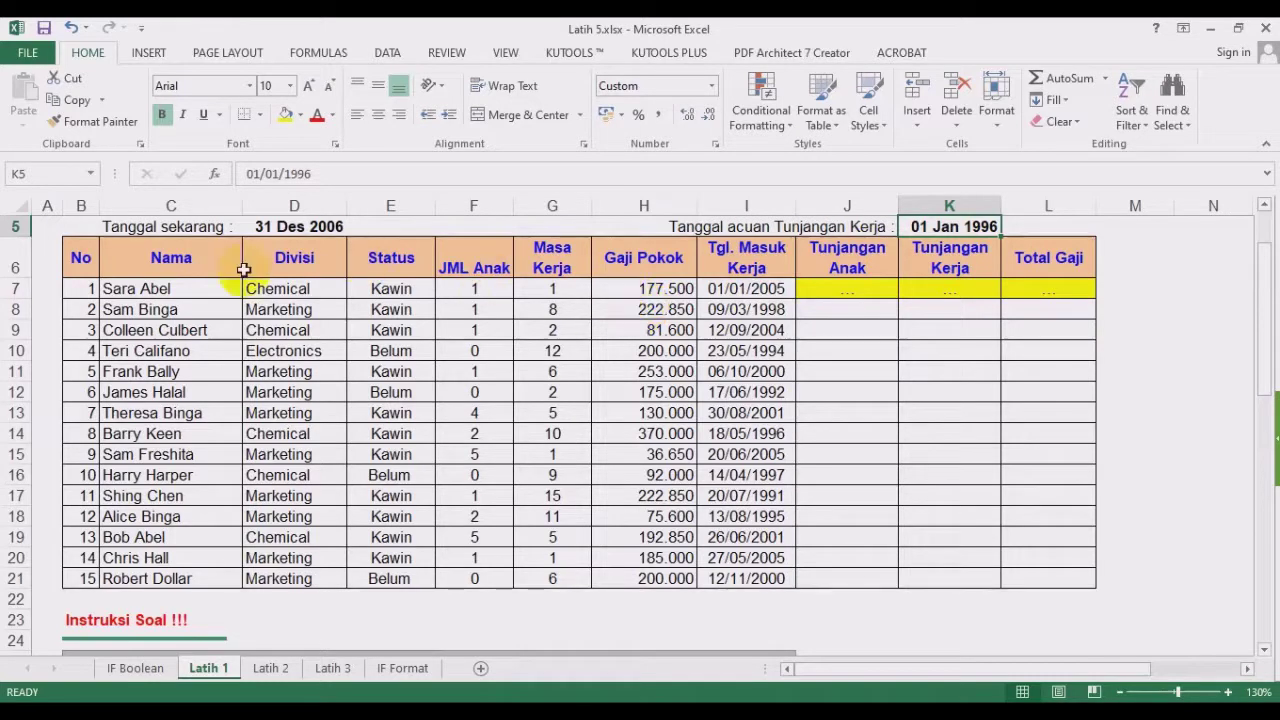
{"action": "left_click", "coordinate": [177, 228]}
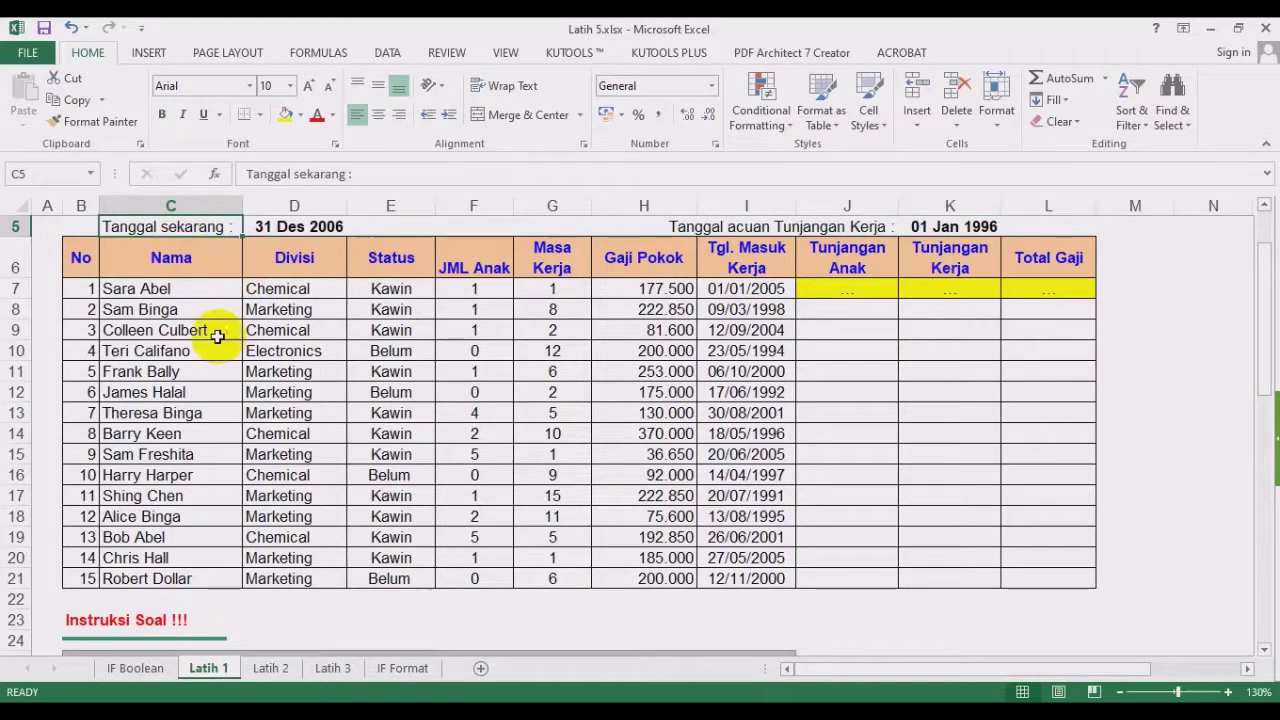
{"action": "left_click", "coordinate": [297, 224]}
{"action": "left_click", "coordinate": [985, 230]}
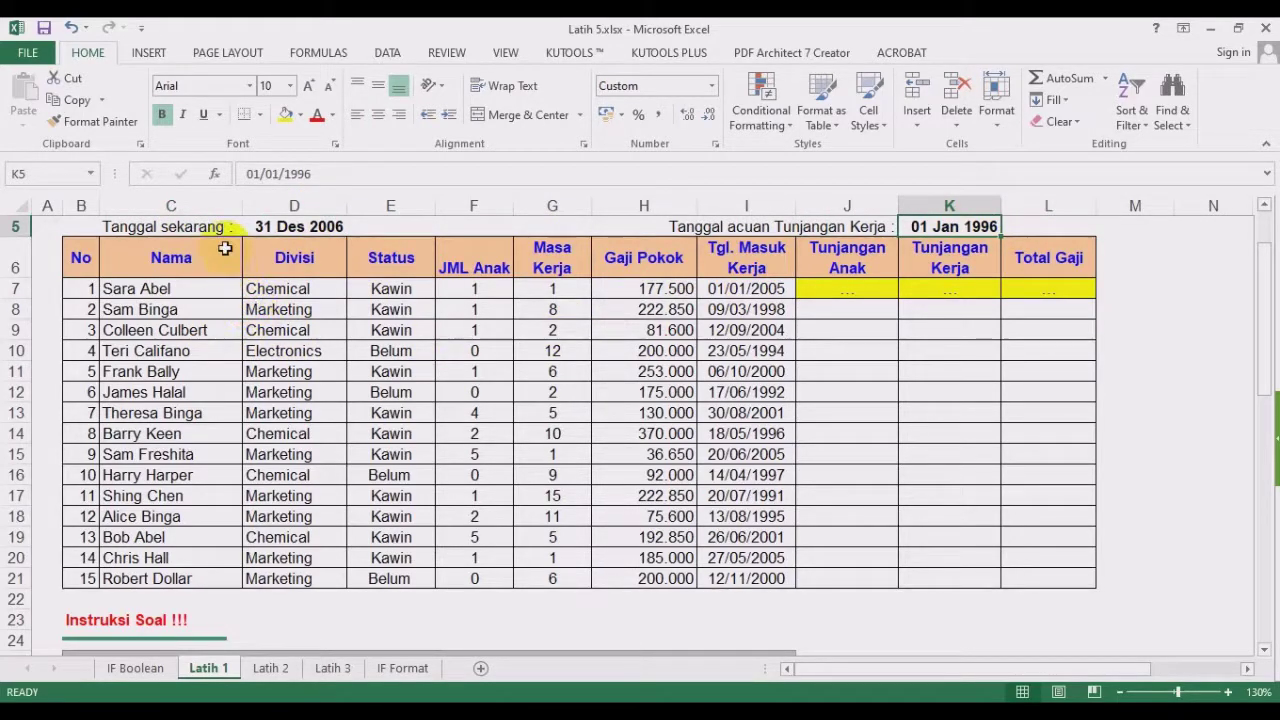
{"action": "left_click", "coordinate": [294, 228]}
{"action": "left_click", "coordinate": [205, 224]}
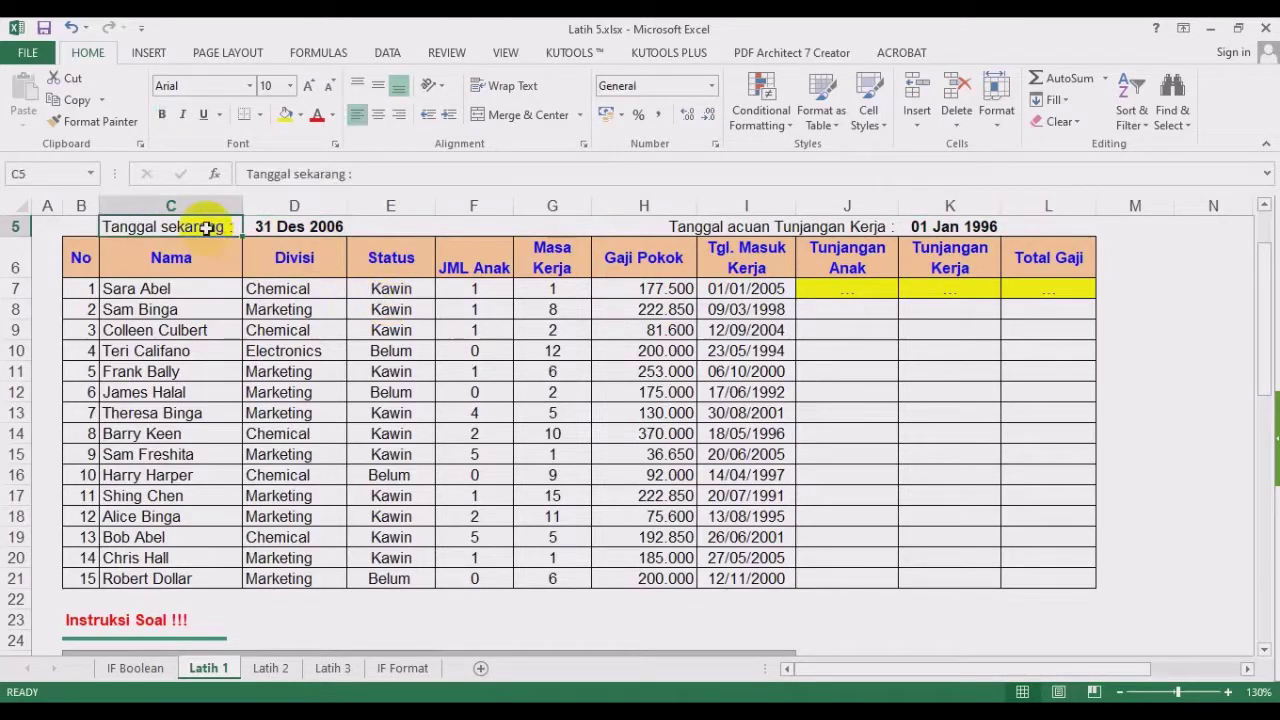
{"action": "left_click", "coordinate": [280, 226]}
Split the worksheet window above row 11 and remove the vertical divider, keeping only the horizontal split.
{"action": "left_click", "coordinate": [455, 368]}
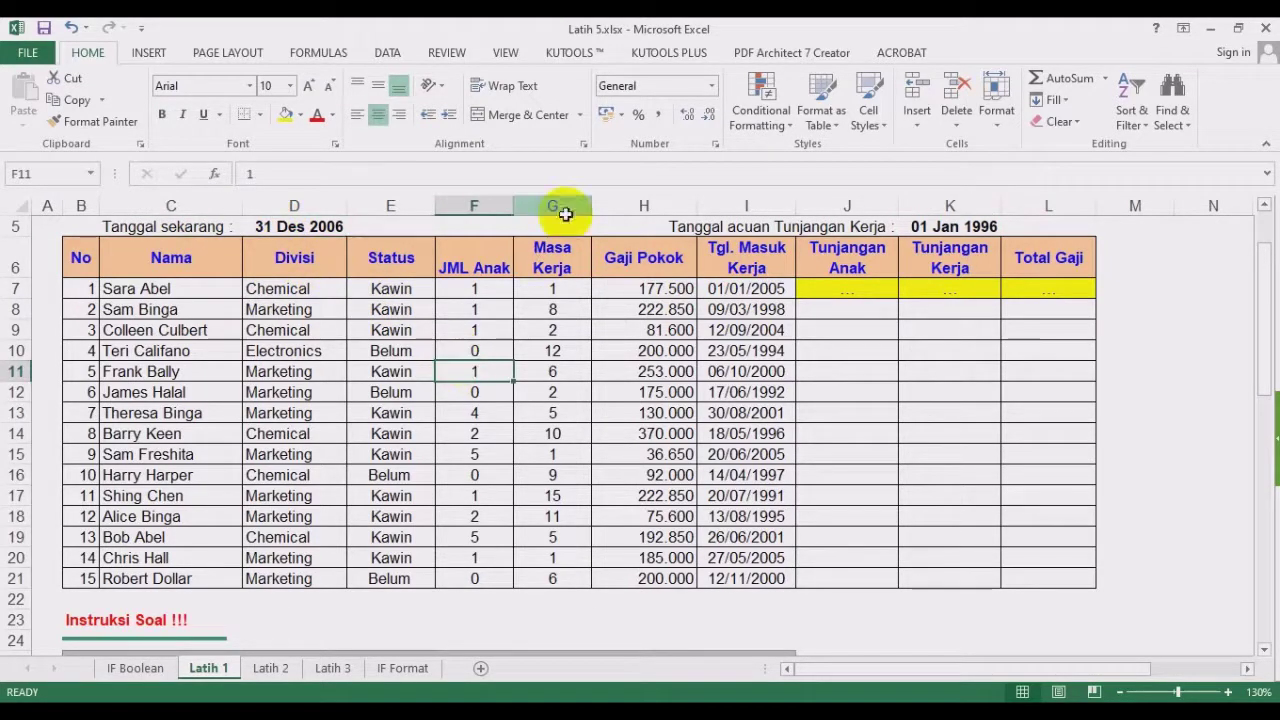
{"action": "left_click", "coordinate": [502, 52]}
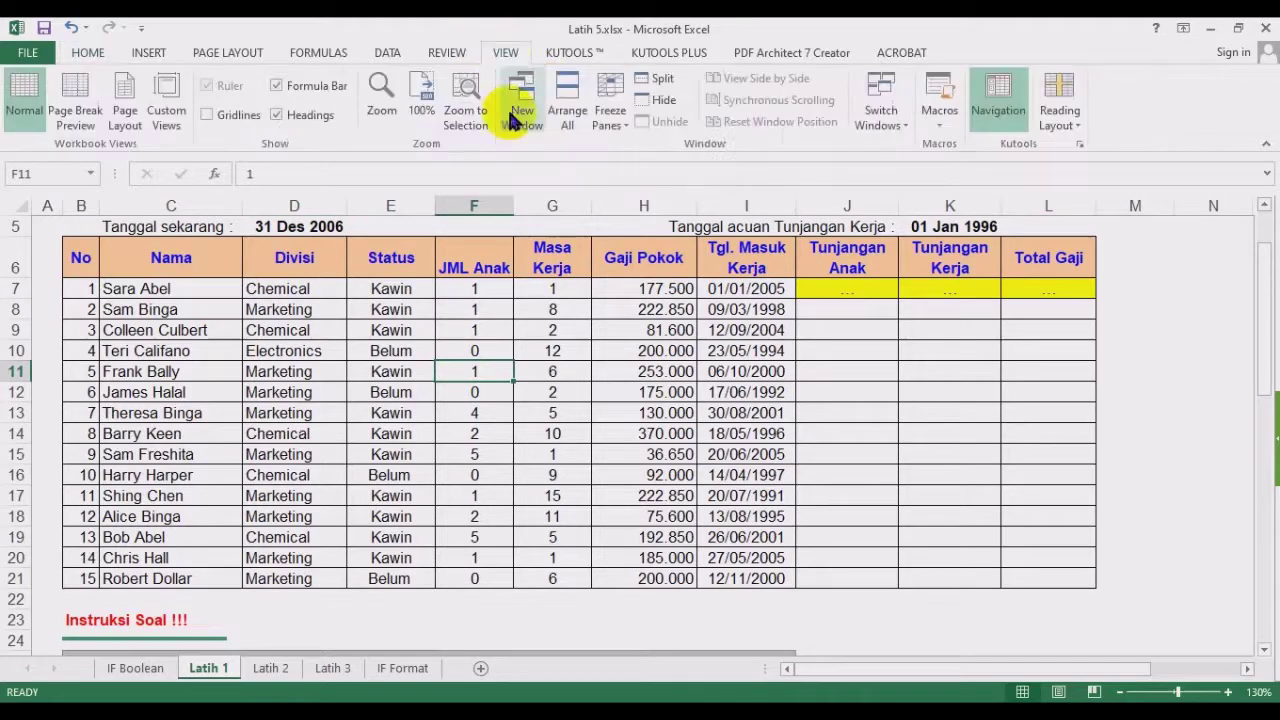
{"action": "left_click", "coordinate": [657, 83]}
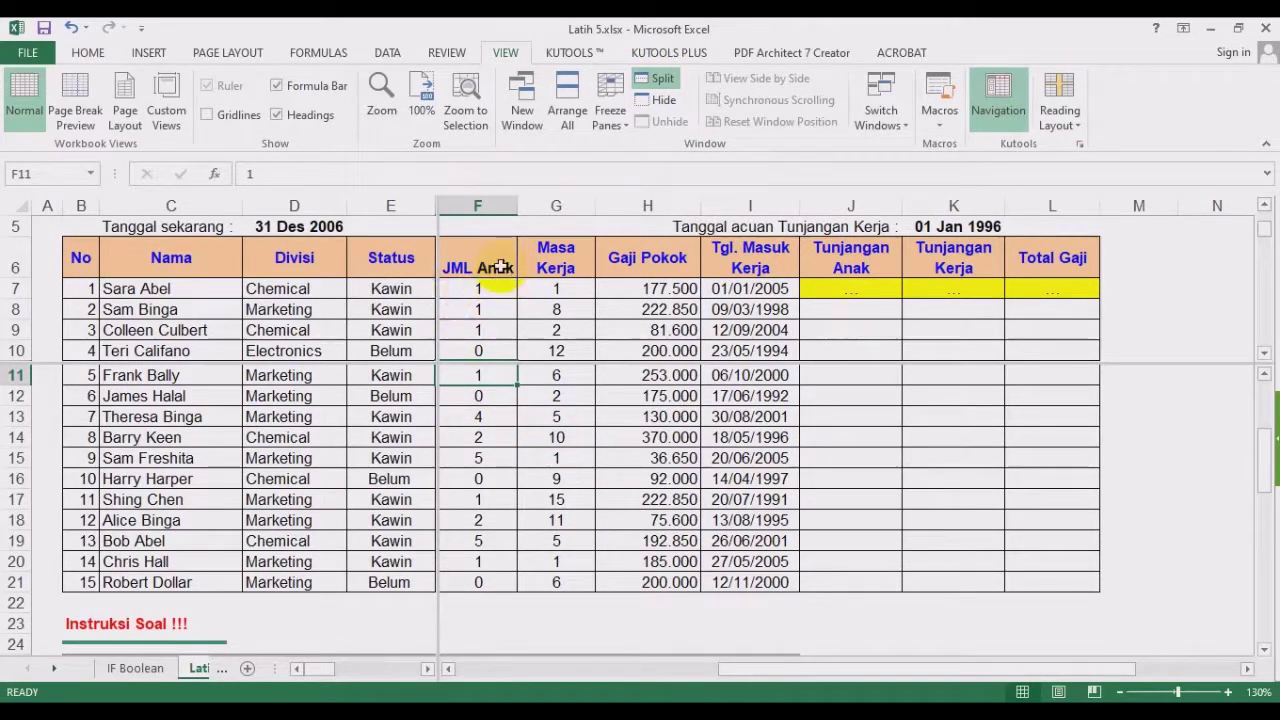
{"action": "double_click", "coordinate": [438, 255]}
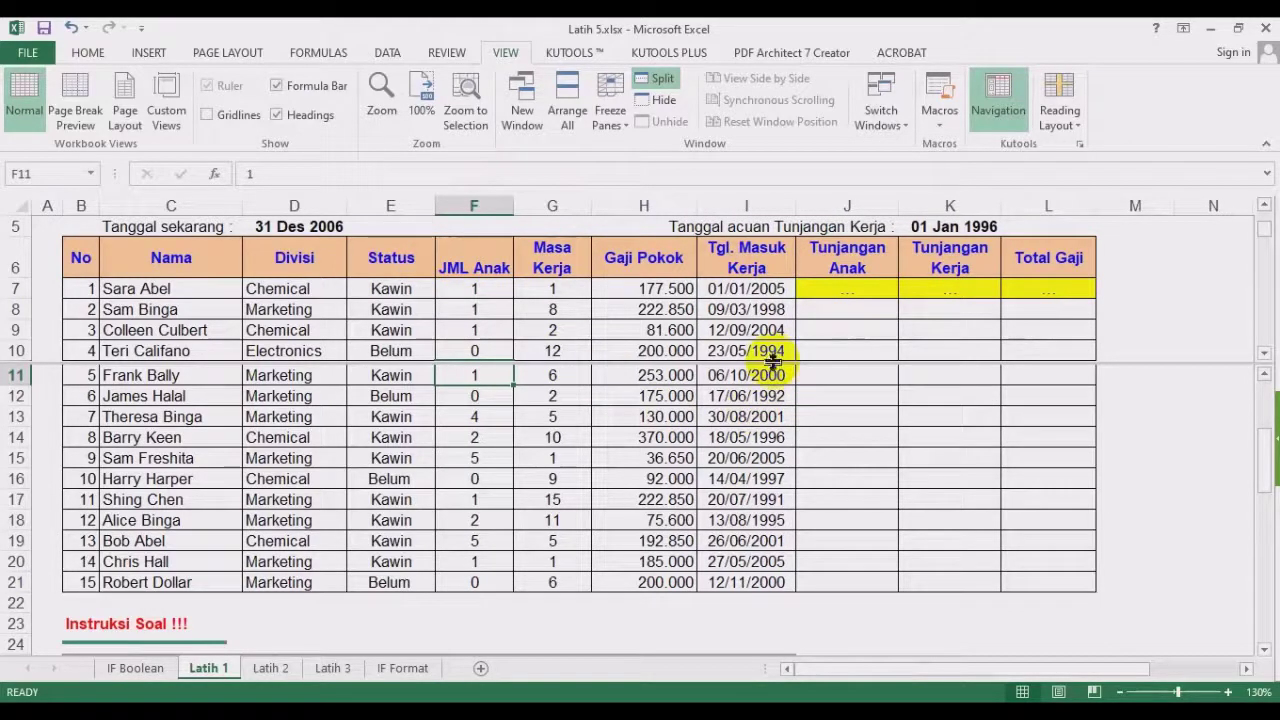
Move the split divider below row 16 and bring the Tunjangan Anak and Tunjangan Kerja rules into the lower pane.
{"action": "left_click_drag", "start_coordinate": [773, 358], "coordinate": [810, 447]}
{"action": "left_click", "coordinate": [1003, 540]}
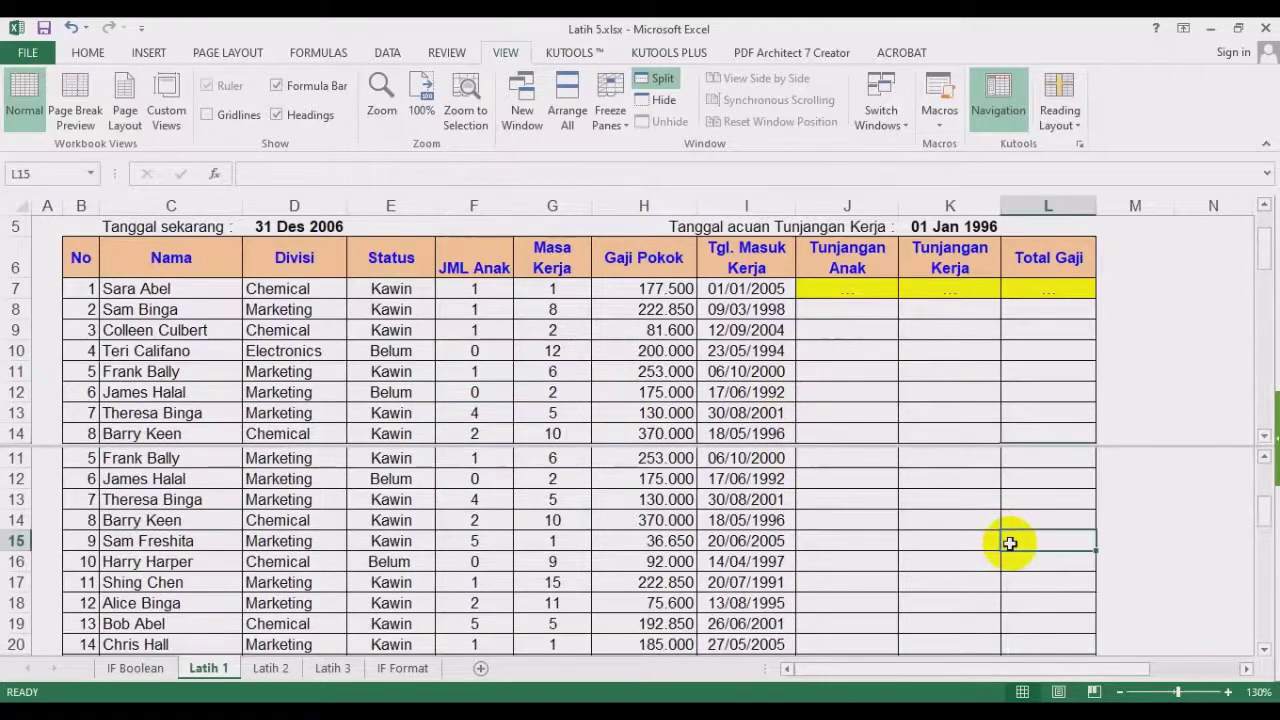
{"action": "scroll", "coordinate": [1006, 540], "scroll_direction": "down", "scroll_amount": 4}
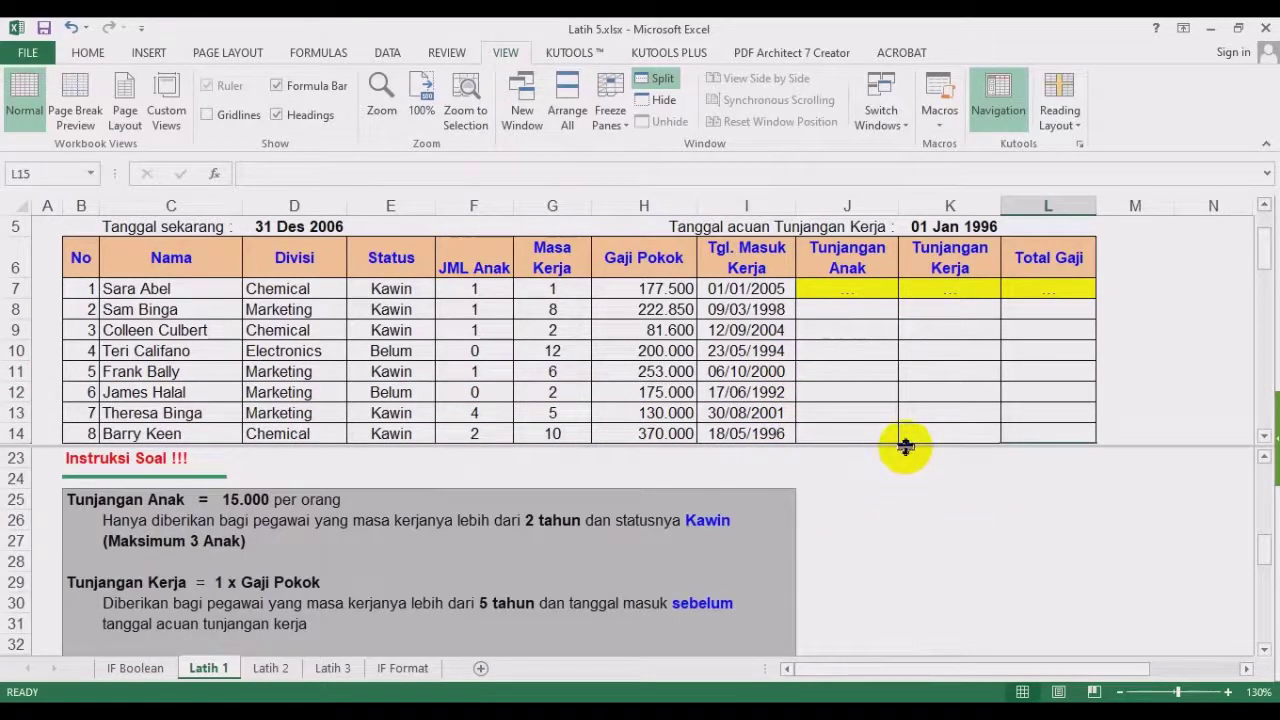
{"action": "left_click_drag", "start_coordinate": [906, 443], "coordinate": [909, 491]}
{"action": "left_click", "coordinate": [1265, 648]}
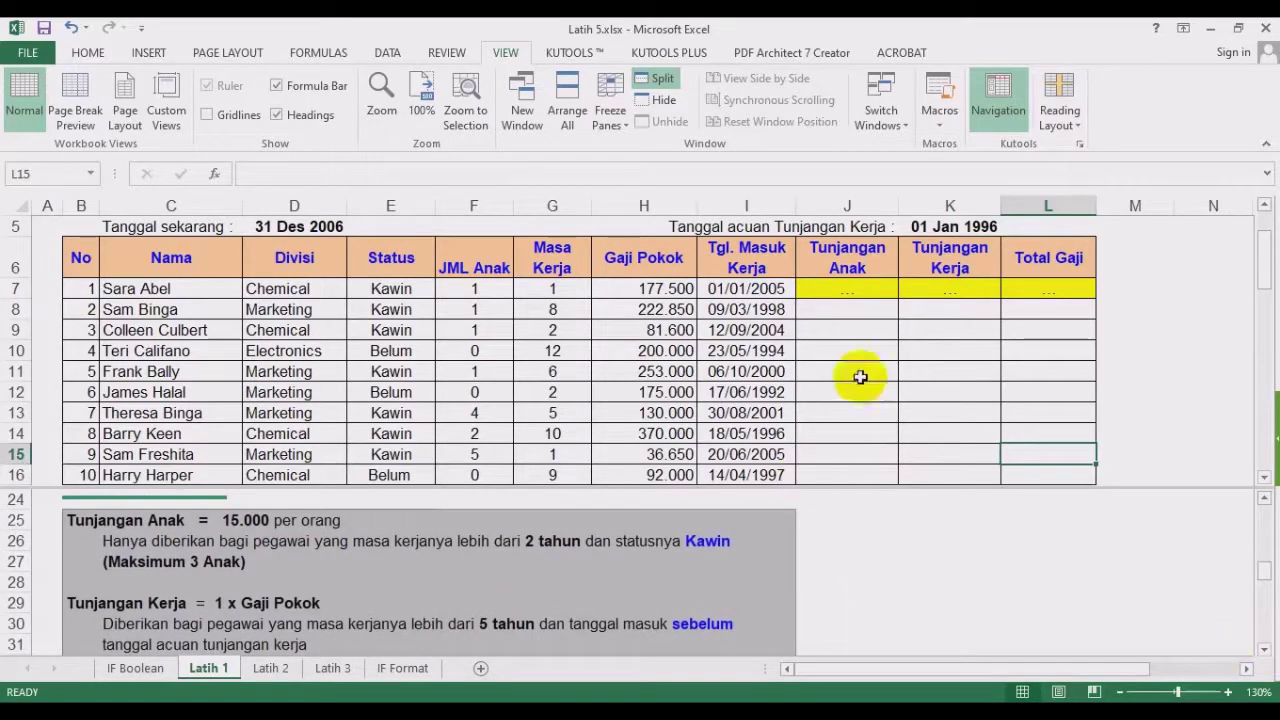
Check the three-child maximum rule against the JML Anak column and select the first Tunjangan Anak cell, J7.
{"action": "left_click", "coordinate": [846, 290]}
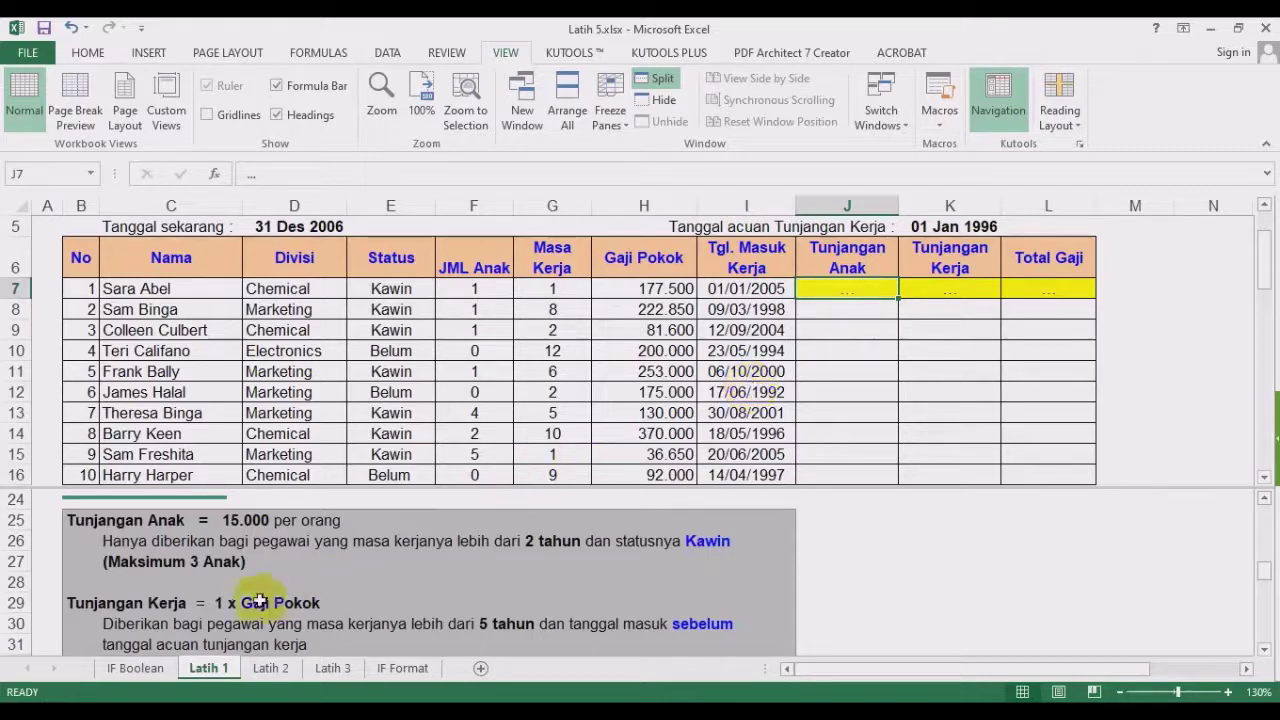
{"action": "left_click", "coordinate": [199, 563]}
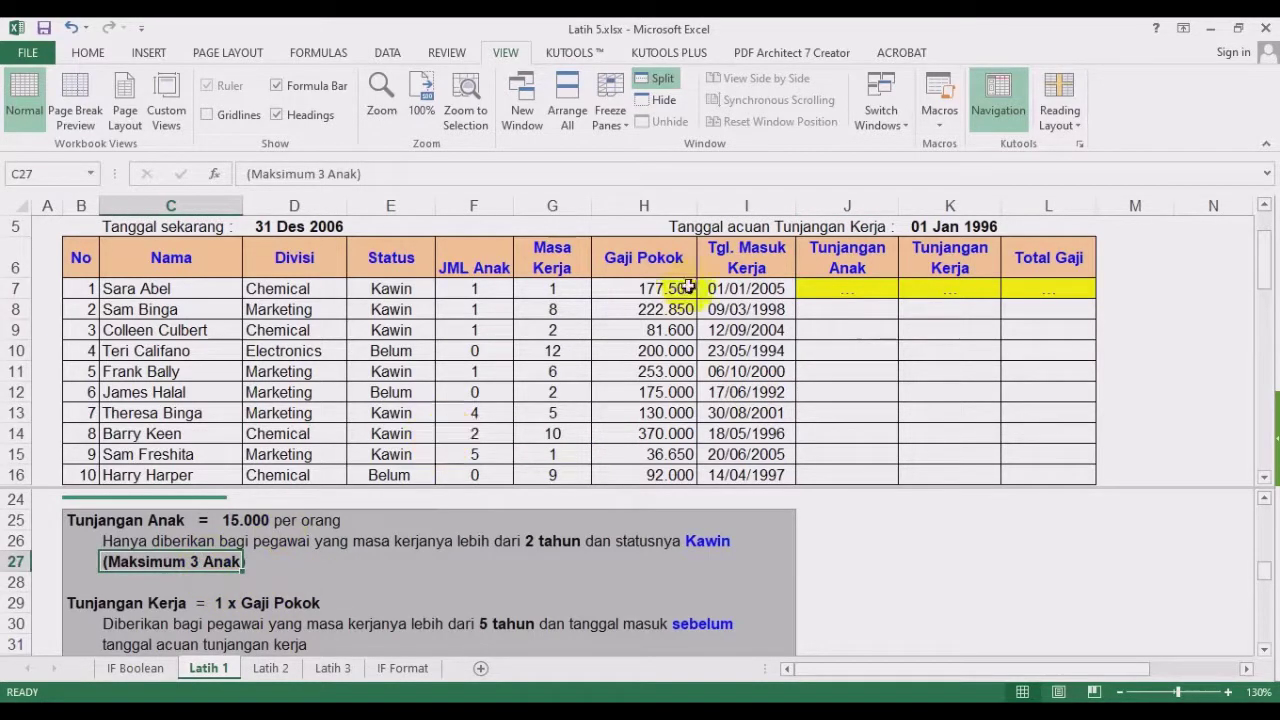
{"action": "left_click", "coordinate": [738, 290]}
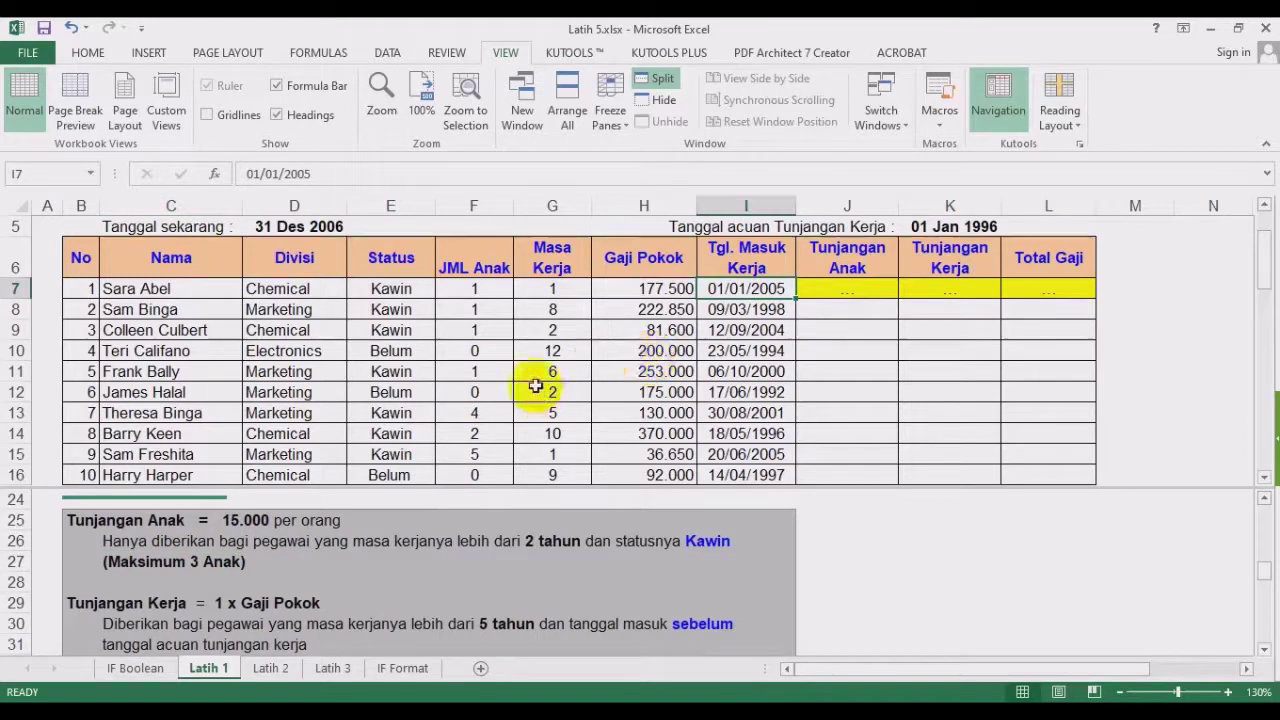
{"action": "left_click_drag", "start_coordinate": [480, 290], "coordinate": [486, 425]}
{"action": "left_click", "coordinate": [808, 292]}
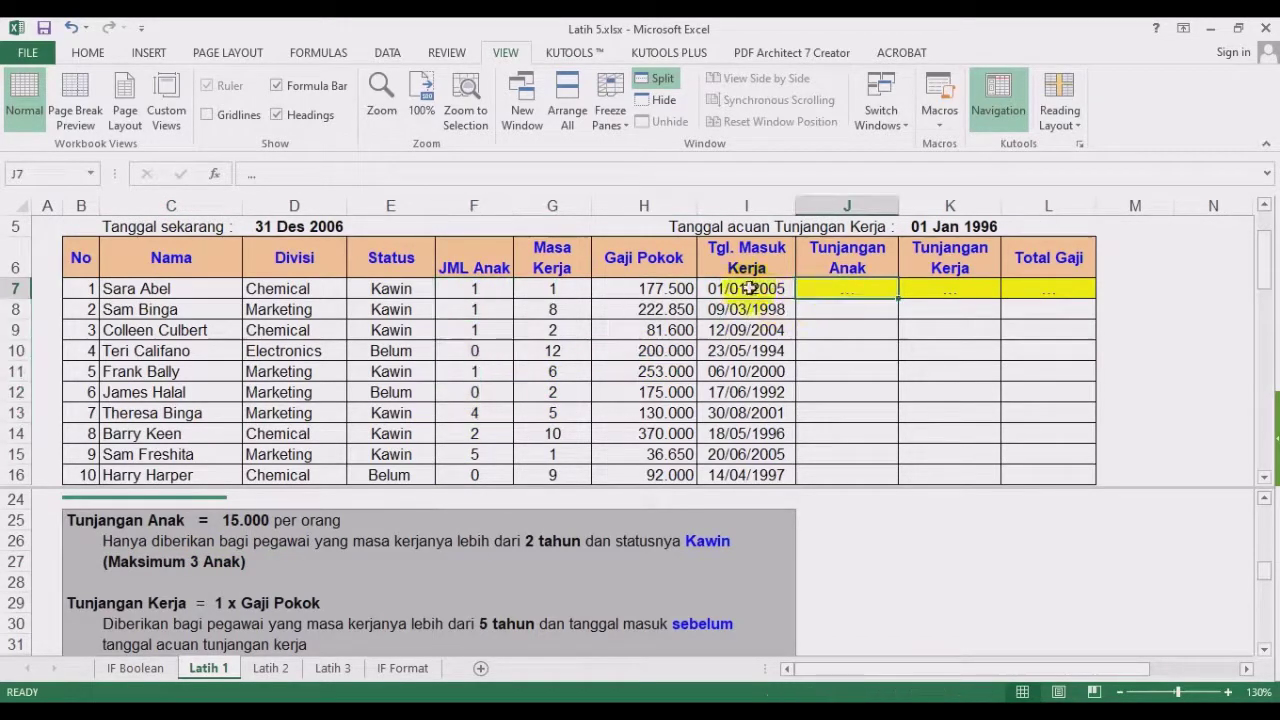
Compare the JML Anak values, especially those above three children, with the Tunjangan Anak rule and the Tunjangan Anak column.
{"action": "left_click", "coordinate": [480, 309]}
{"action": "left_click", "coordinate": [480, 392]}
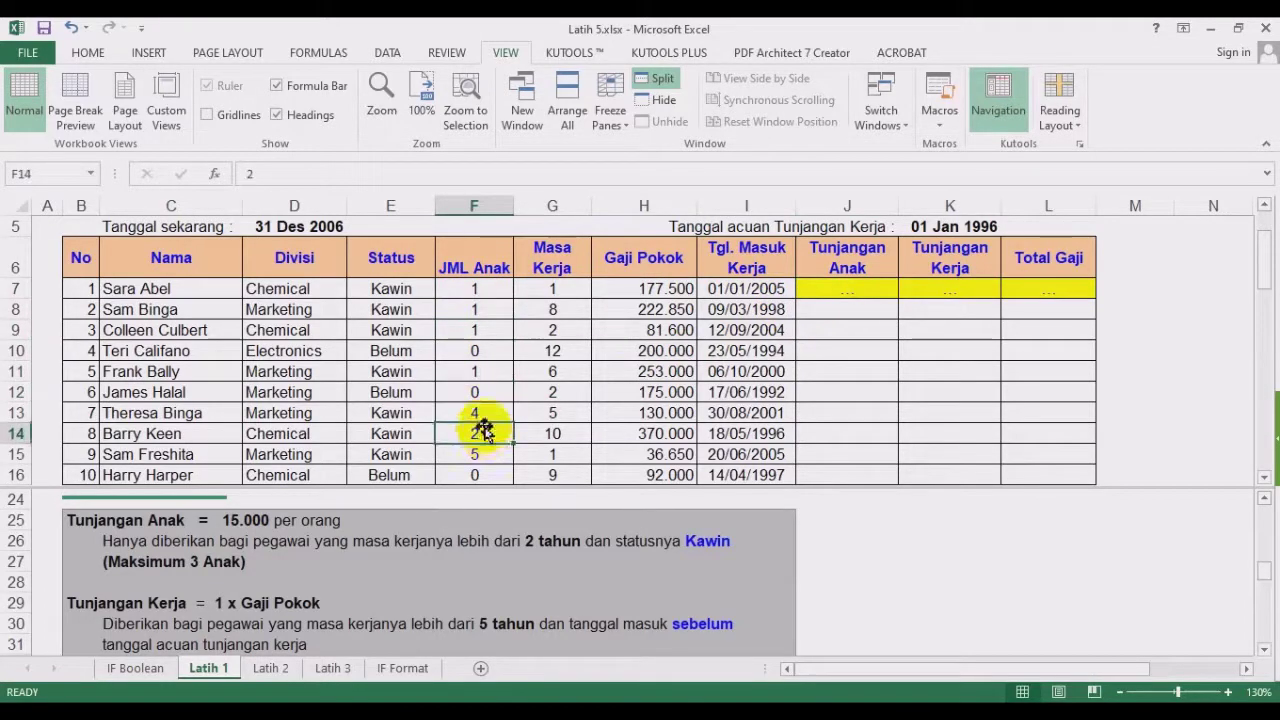
{"action": "left_click", "coordinate": [481, 406]}
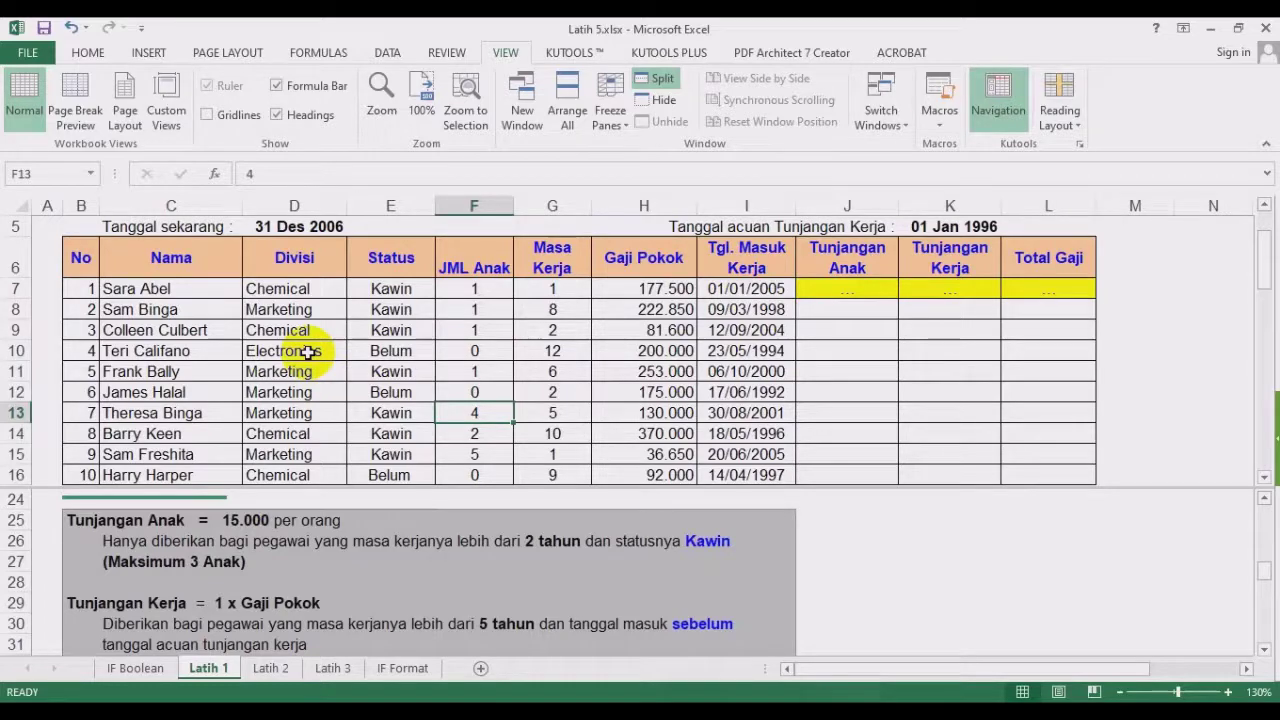
{"action": "left_click", "coordinate": [486, 288]}
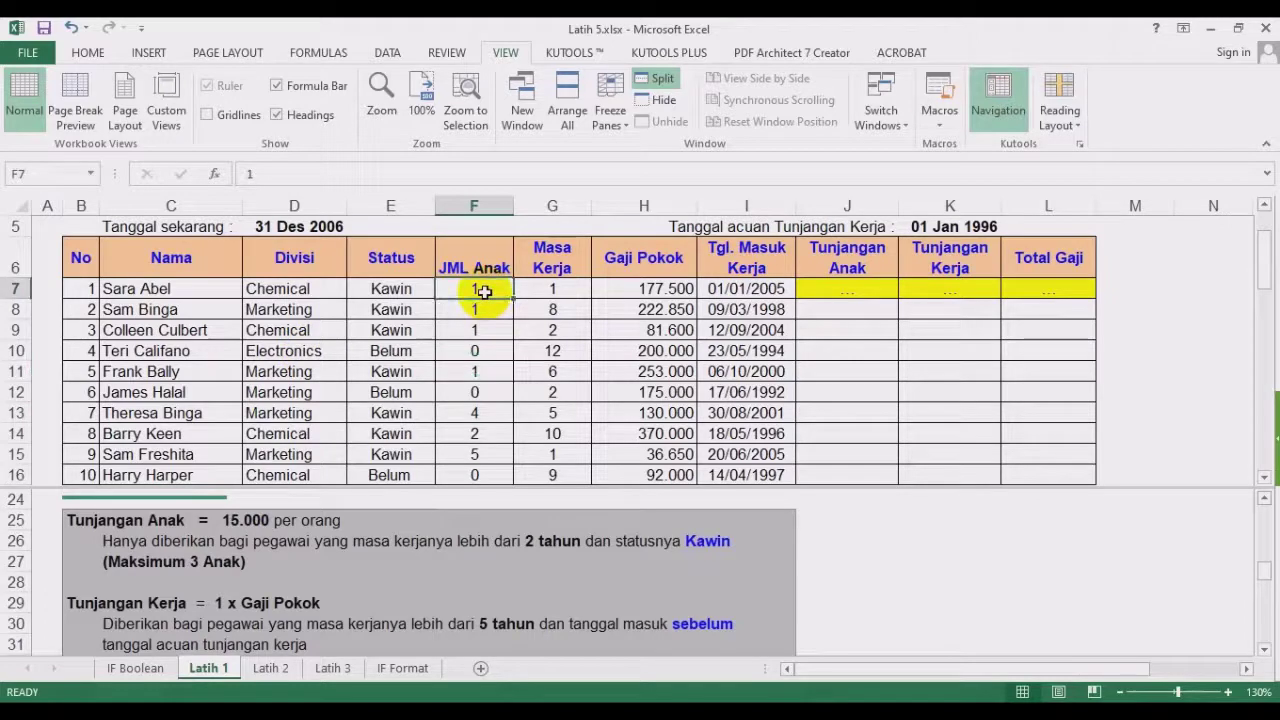
{"action": "left_click", "coordinate": [855, 288]}
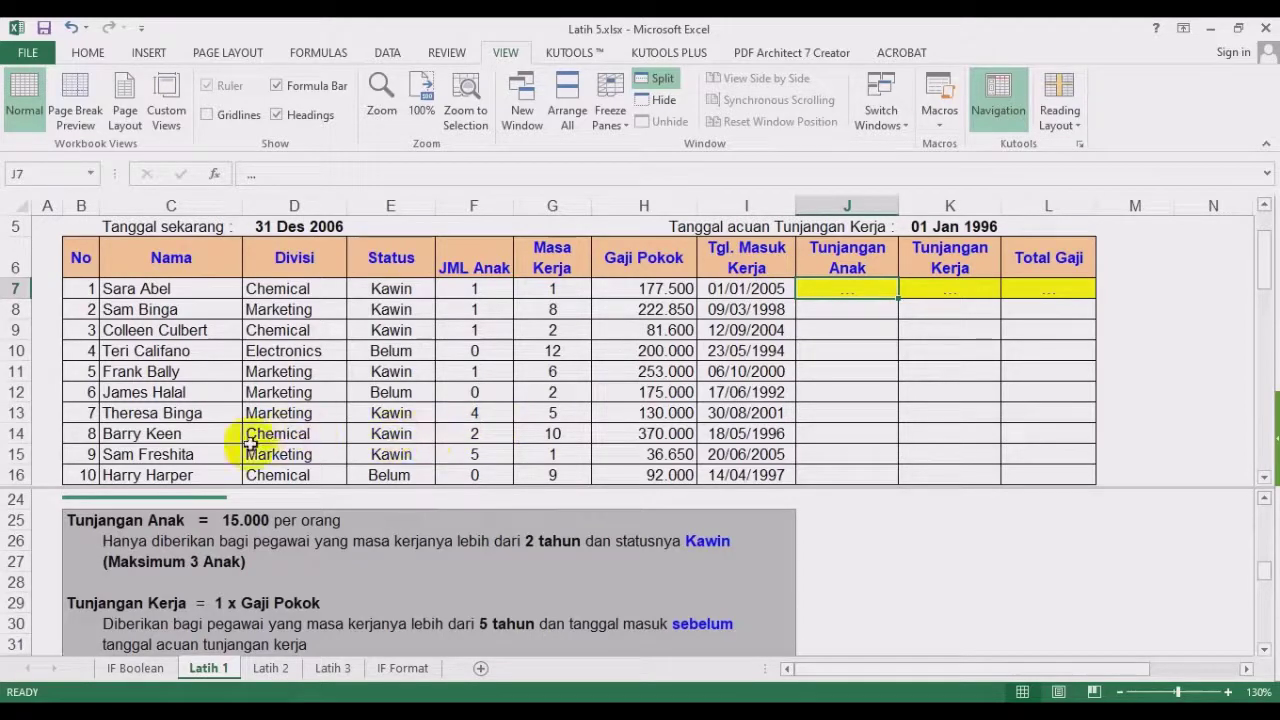
{"action": "left_click", "coordinate": [200, 452]}
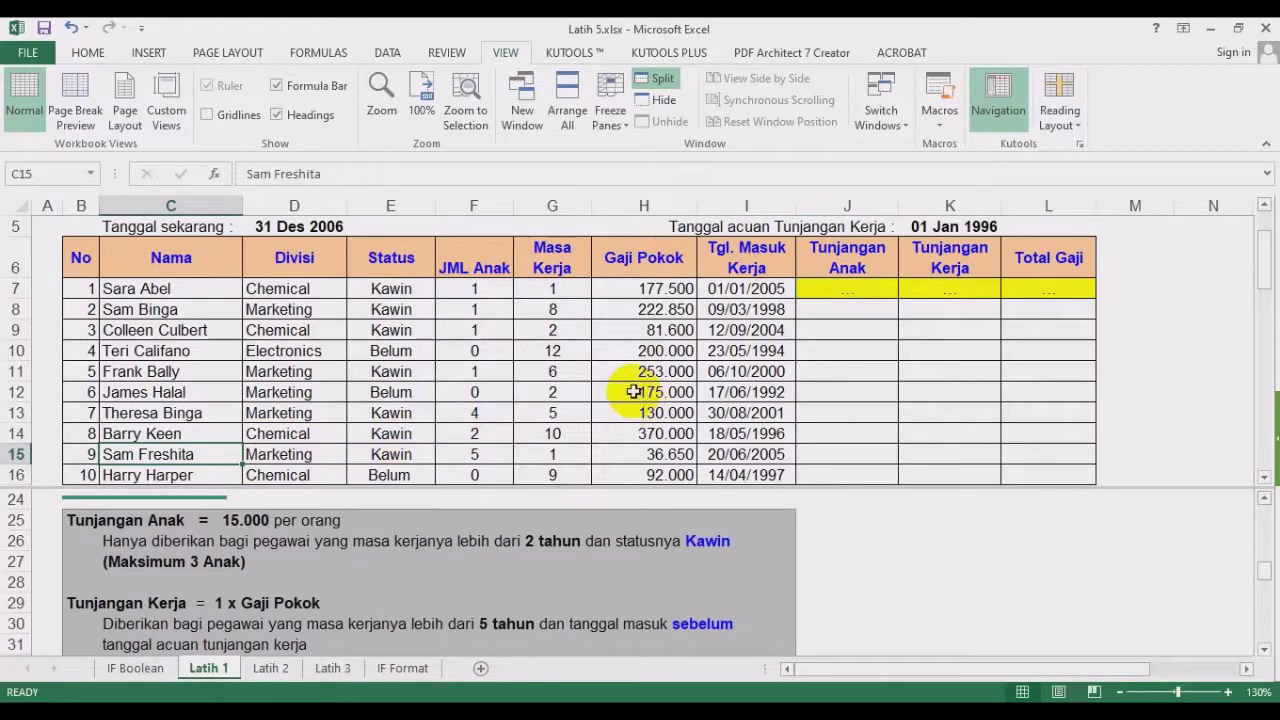
{"action": "left_click", "coordinate": [490, 455]}
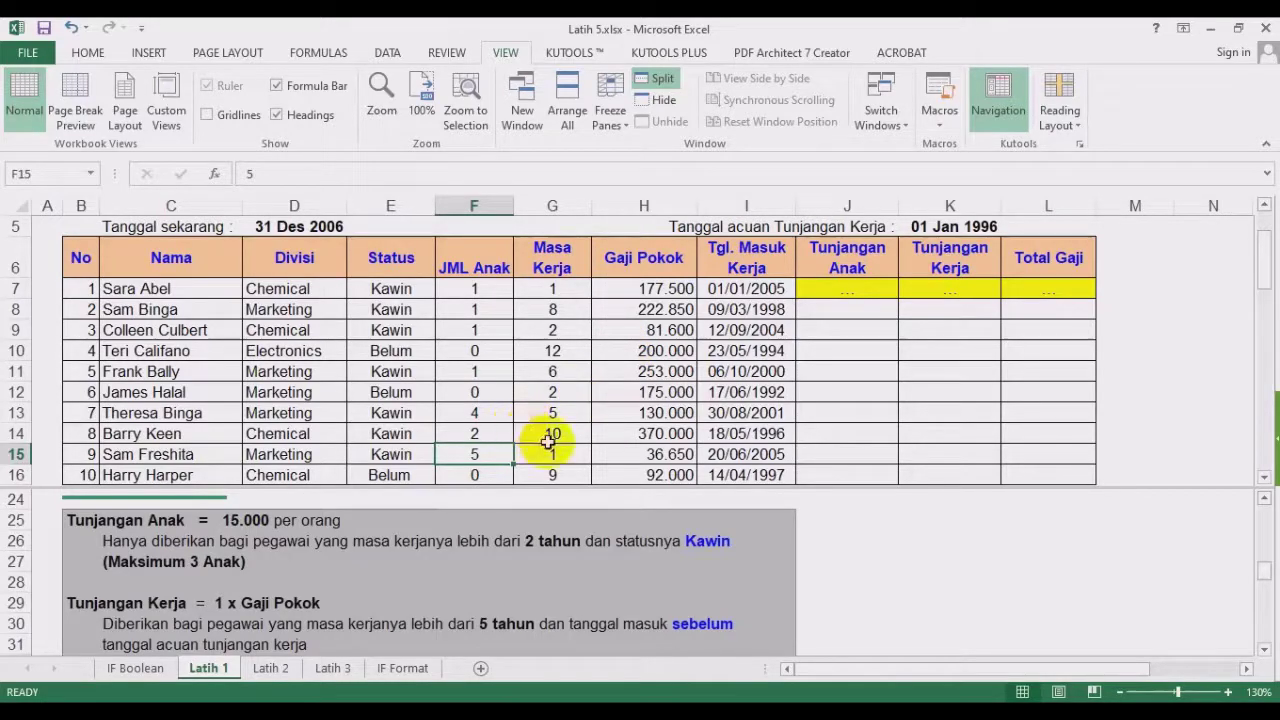
{"action": "left_click", "coordinate": [828, 442]}
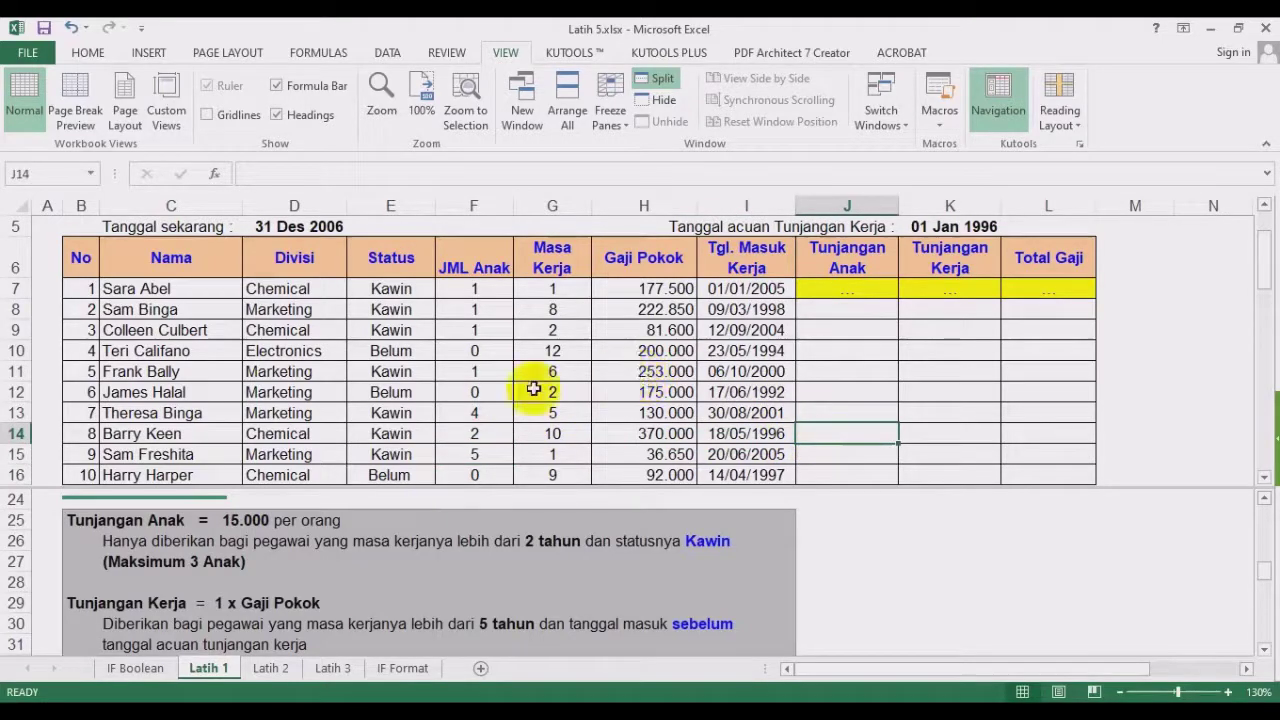
{"action": "left_click", "coordinate": [849, 205]}
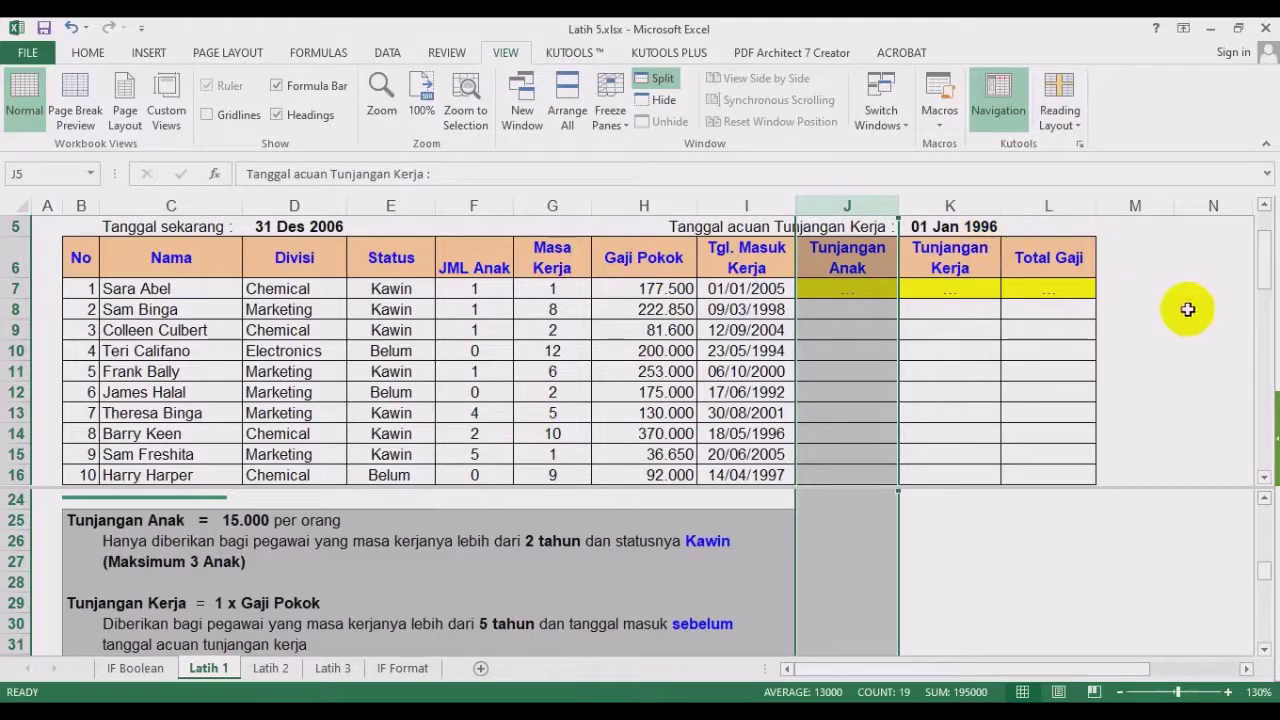
Examine the extent of the employee table and the empty area in column N beside it.
{"action": "left_click", "coordinate": [1218, 260]}
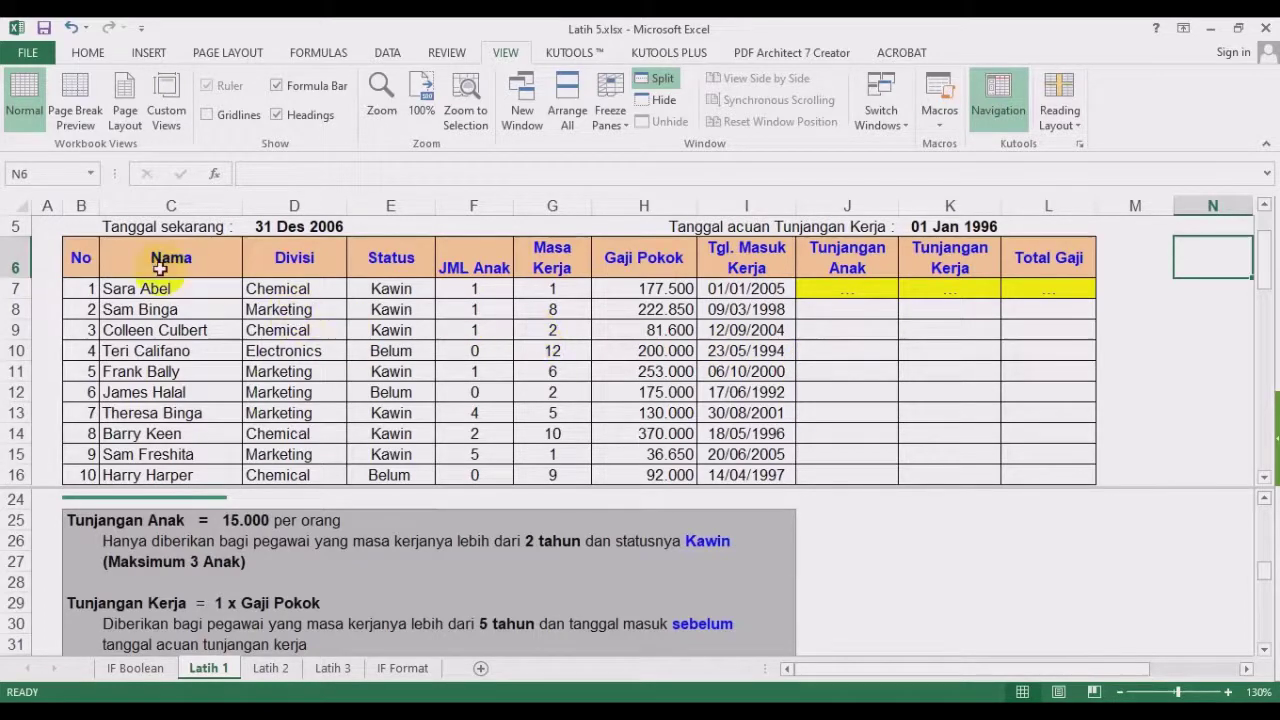
{"action": "left_click_drag", "start_coordinate": [73, 259], "coordinate": [1026, 459]}
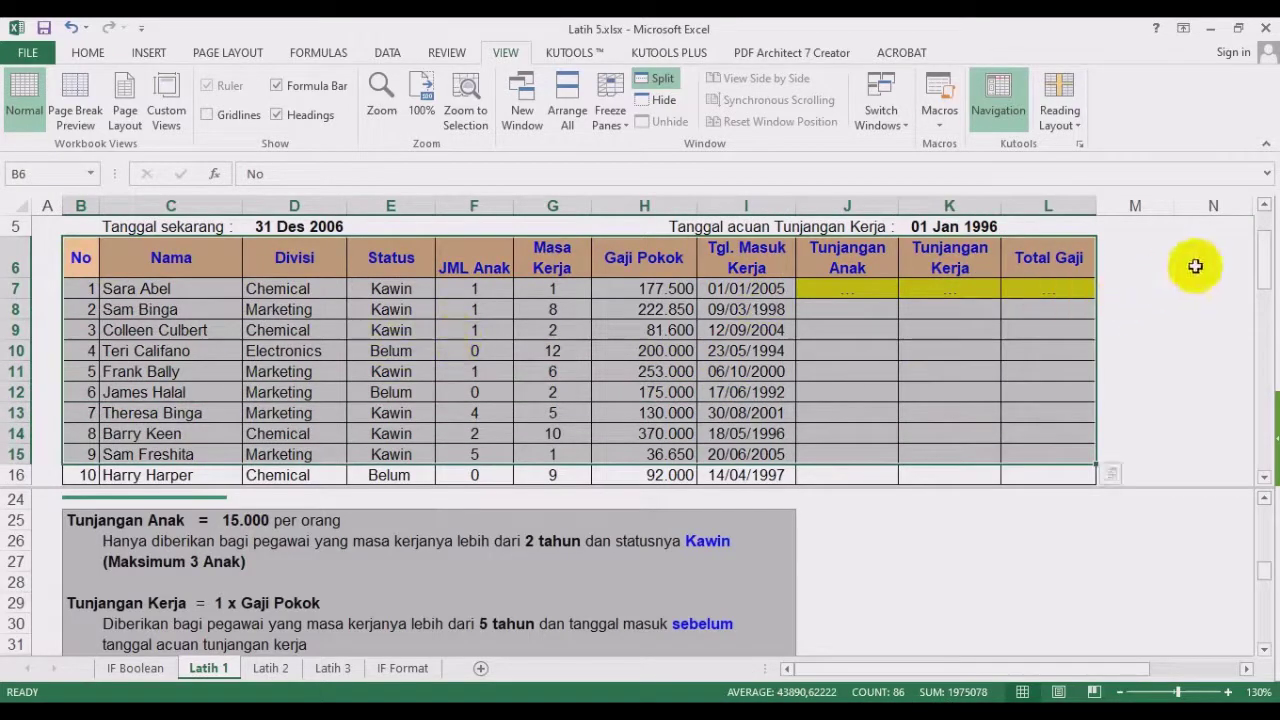
{"action": "left_click", "coordinate": [1181, 271]}
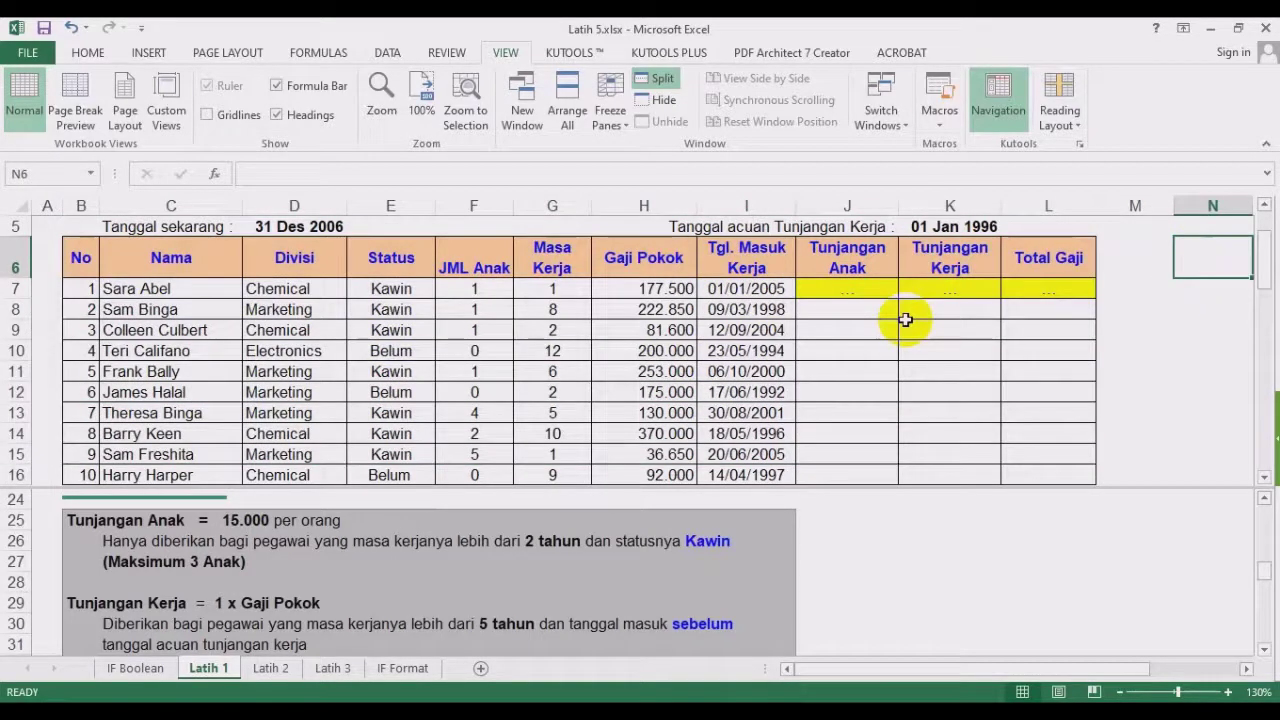
{"action": "left_click", "coordinate": [1210, 302]}
{"action": "left_click", "coordinate": [1211, 331]}
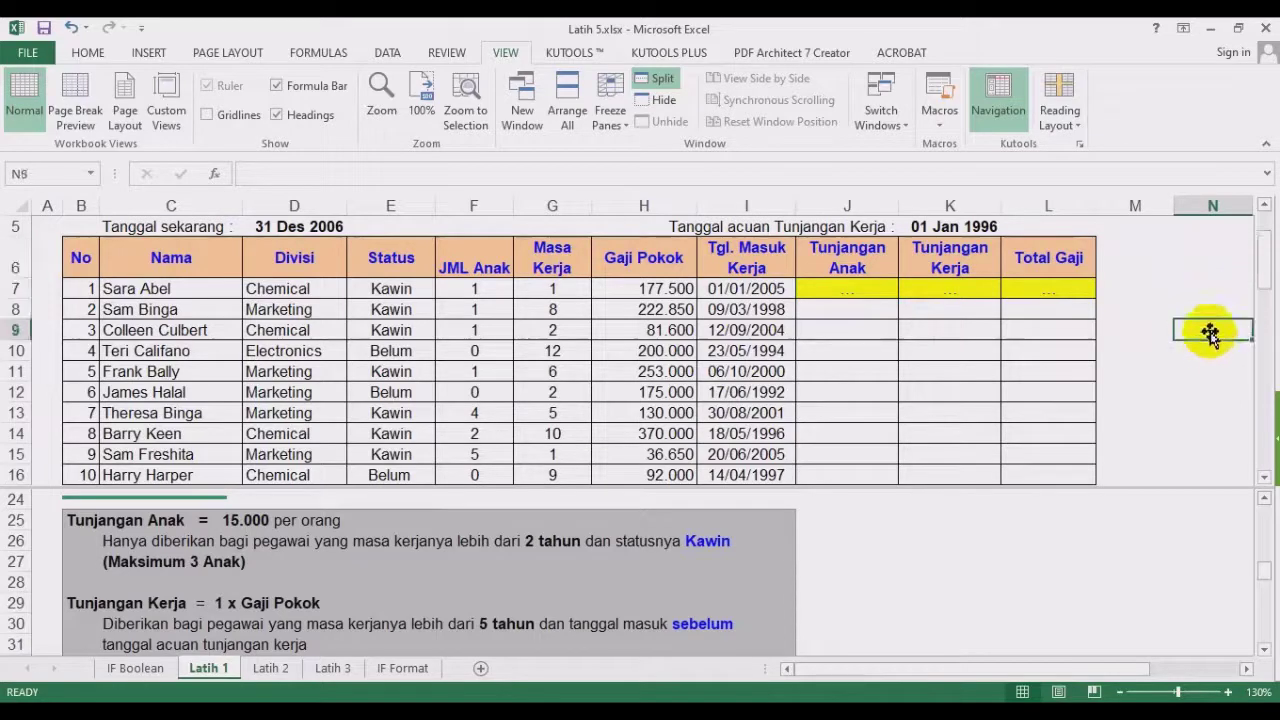
{"action": "left_click", "coordinate": [1211, 289]}
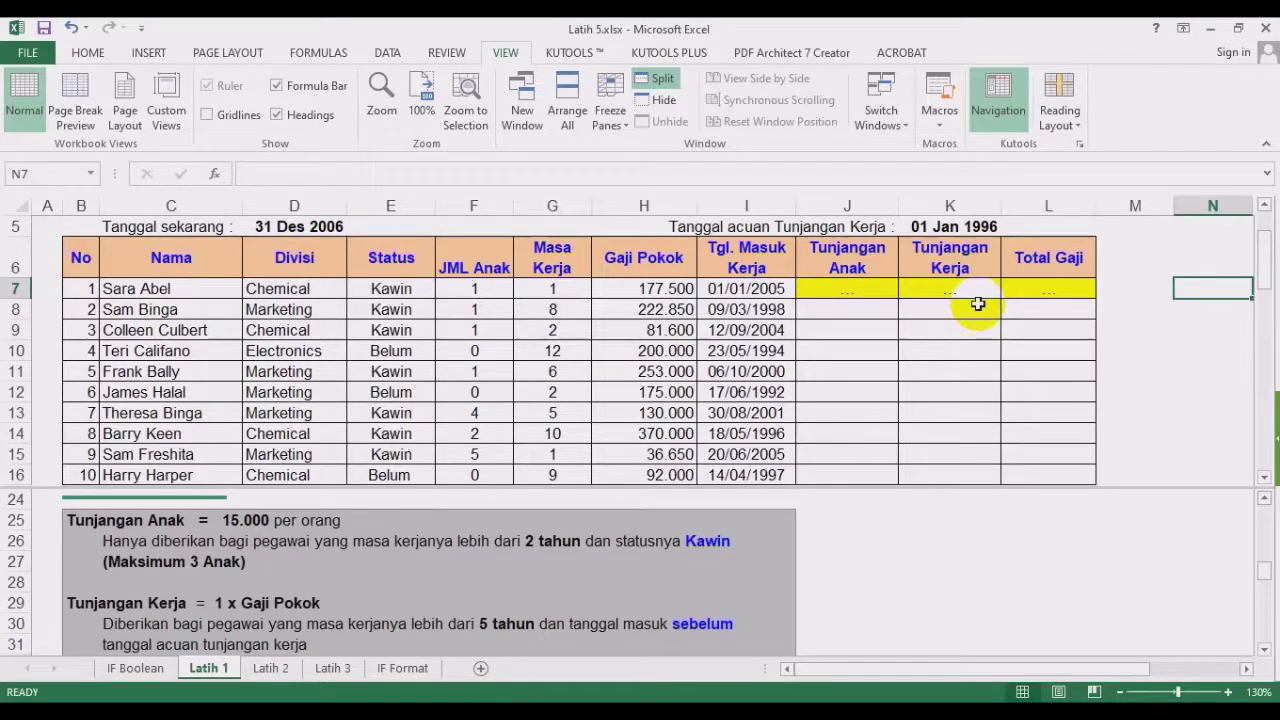
Review the Tunjangan Anak, Tunjangan Kerja and Total Gaji columns that need formulas, along with the rest of the salary table.
{"action": "left_click", "coordinate": [848, 268]}
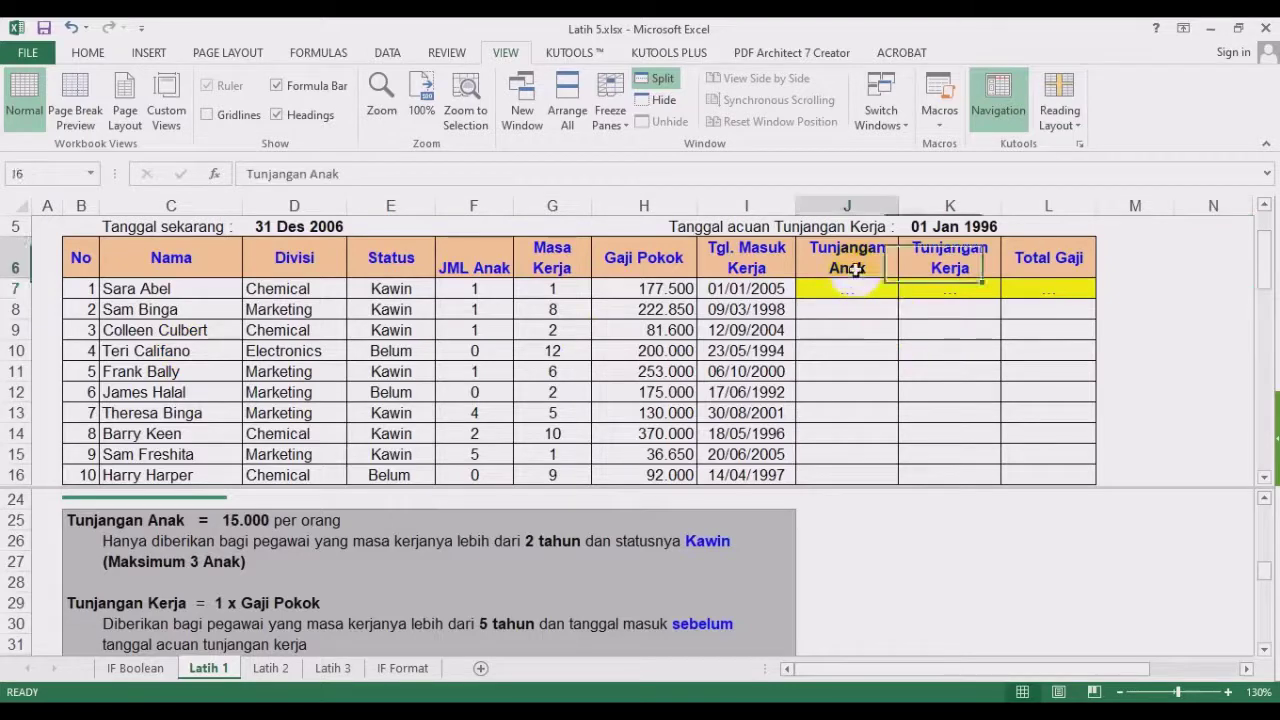
{"action": "left_click_drag", "start_coordinate": [848, 268], "coordinate": [900, 334]}
{"action": "left_click_drag", "start_coordinate": [950, 268], "coordinate": [949, 371]}
{"action": "left_click_drag", "start_coordinate": [1020, 288], "coordinate": [1034, 389]}
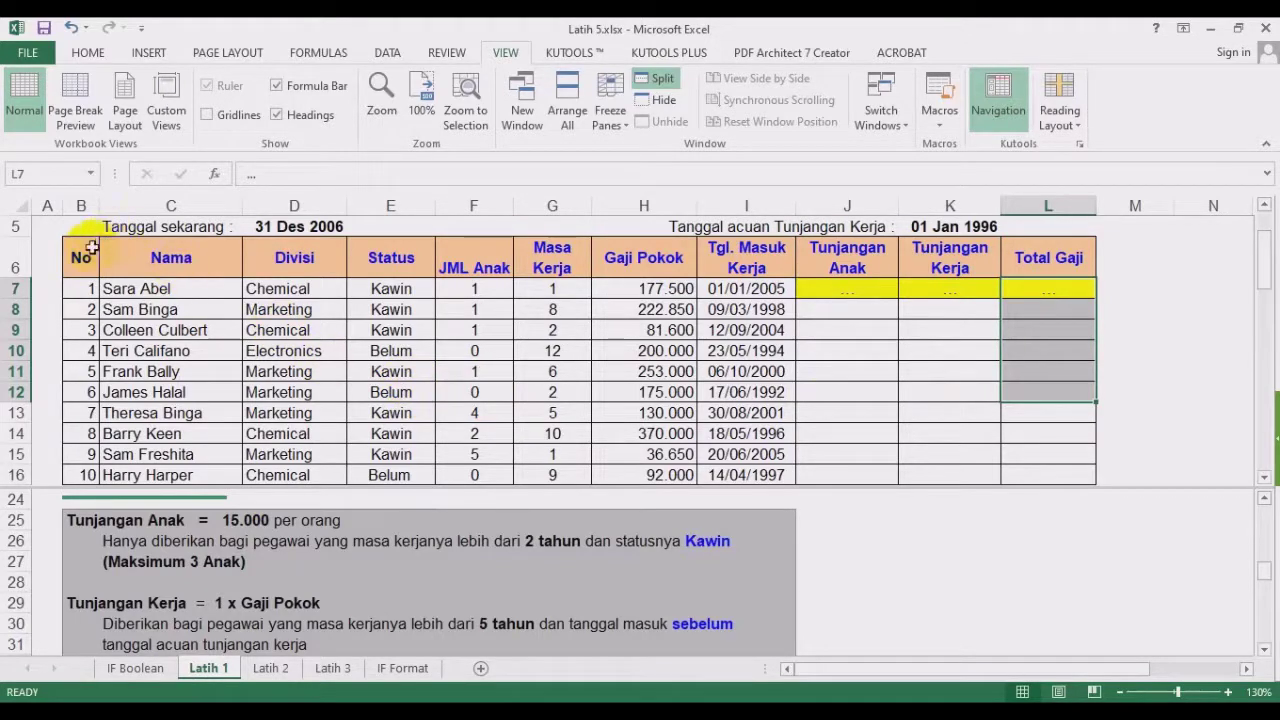
{"action": "left_click_drag", "start_coordinate": [91, 248], "coordinate": [1040, 350]}
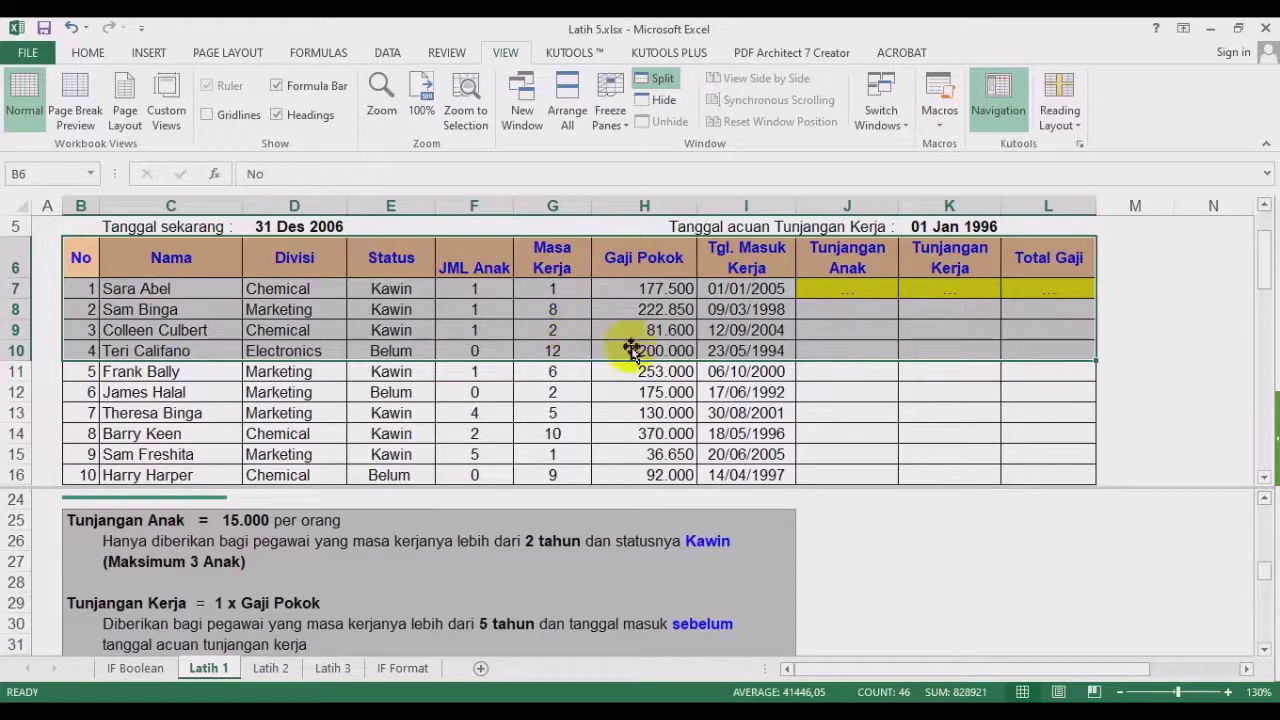
{"action": "left_click", "coordinate": [1148, 265]}
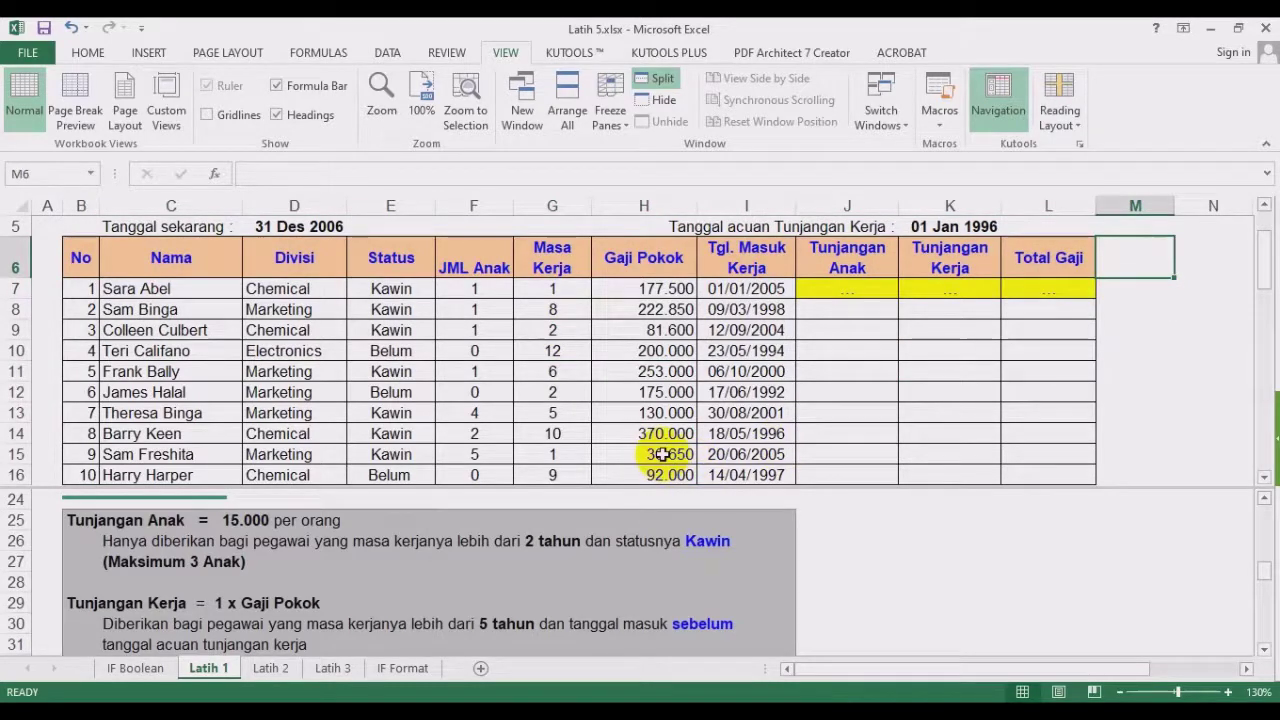
{"action": "left_click", "coordinate": [820, 308]}
{"action": "left_click", "coordinate": [950, 288]}
{"action": "left_click", "coordinate": [1054, 287]}
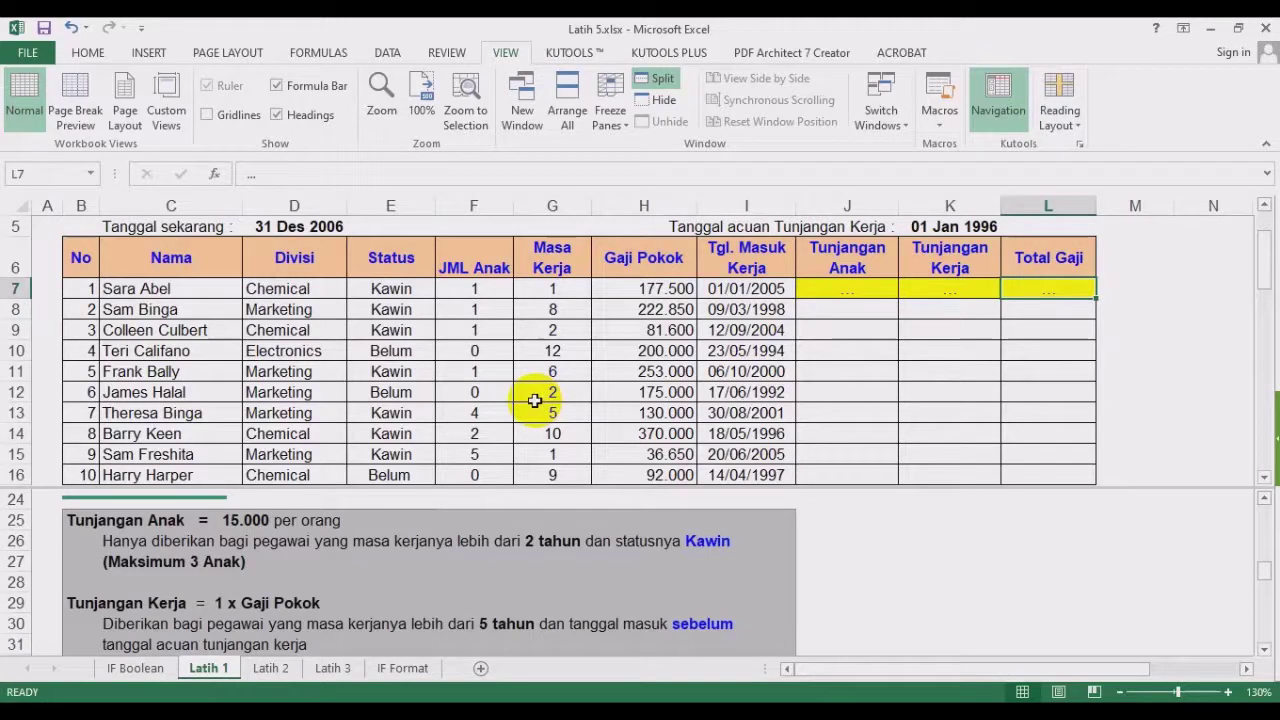
{"action": "left_click", "coordinate": [1173, 285]}
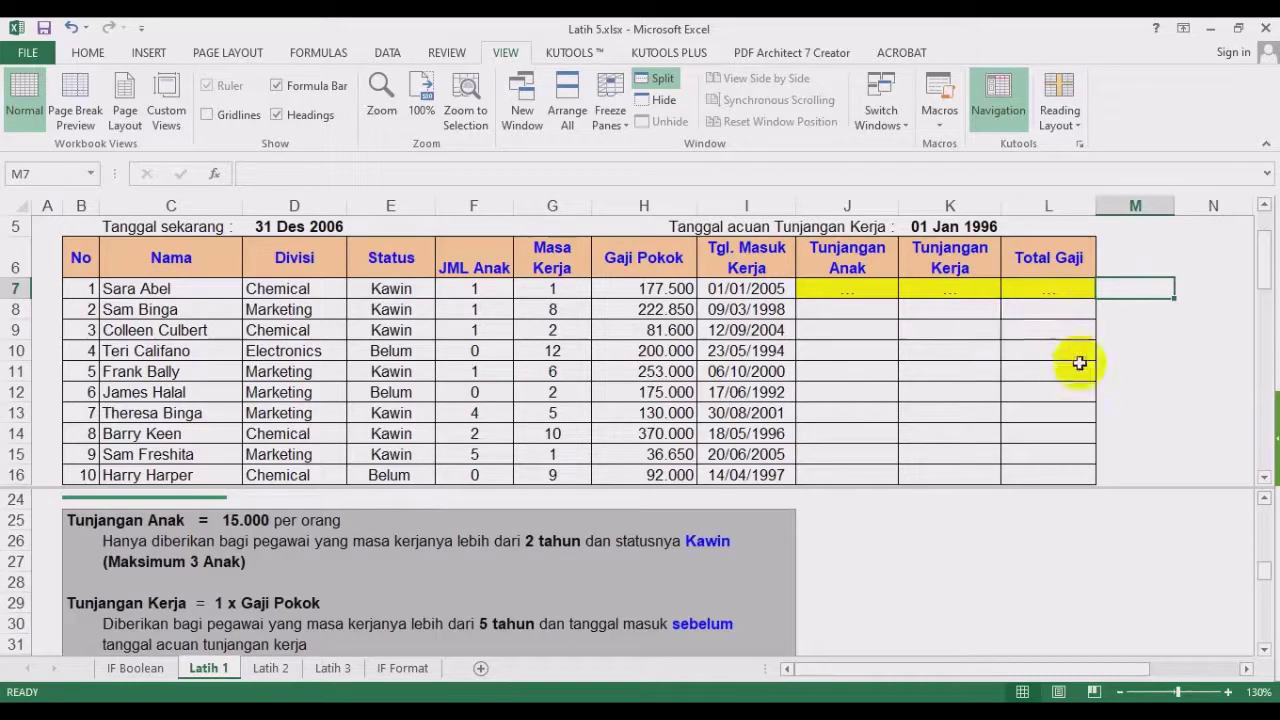
Narrow the empty column M and enter the helper column heading "Jml. Anak" in cell N6.
{"action": "left_click", "coordinate": [1203, 257]}
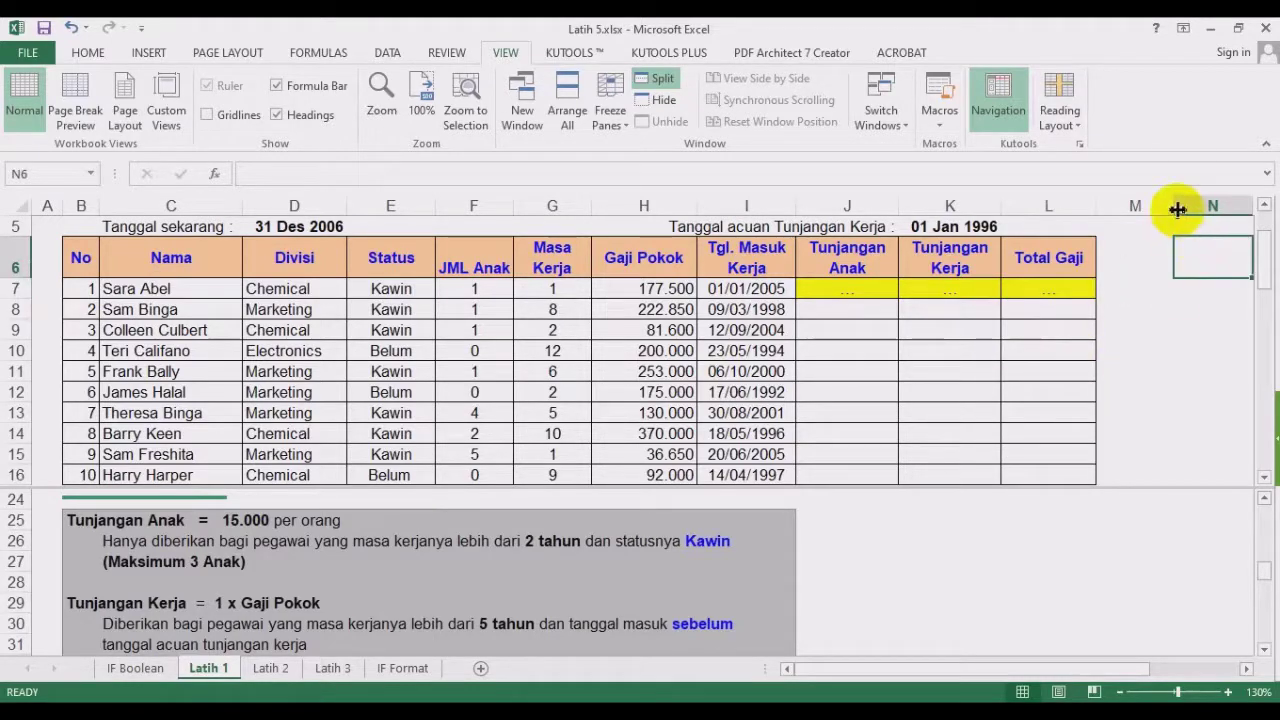
{"action": "left_click_drag", "start_coordinate": [1177, 209], "coordinate": [1133, 221]}
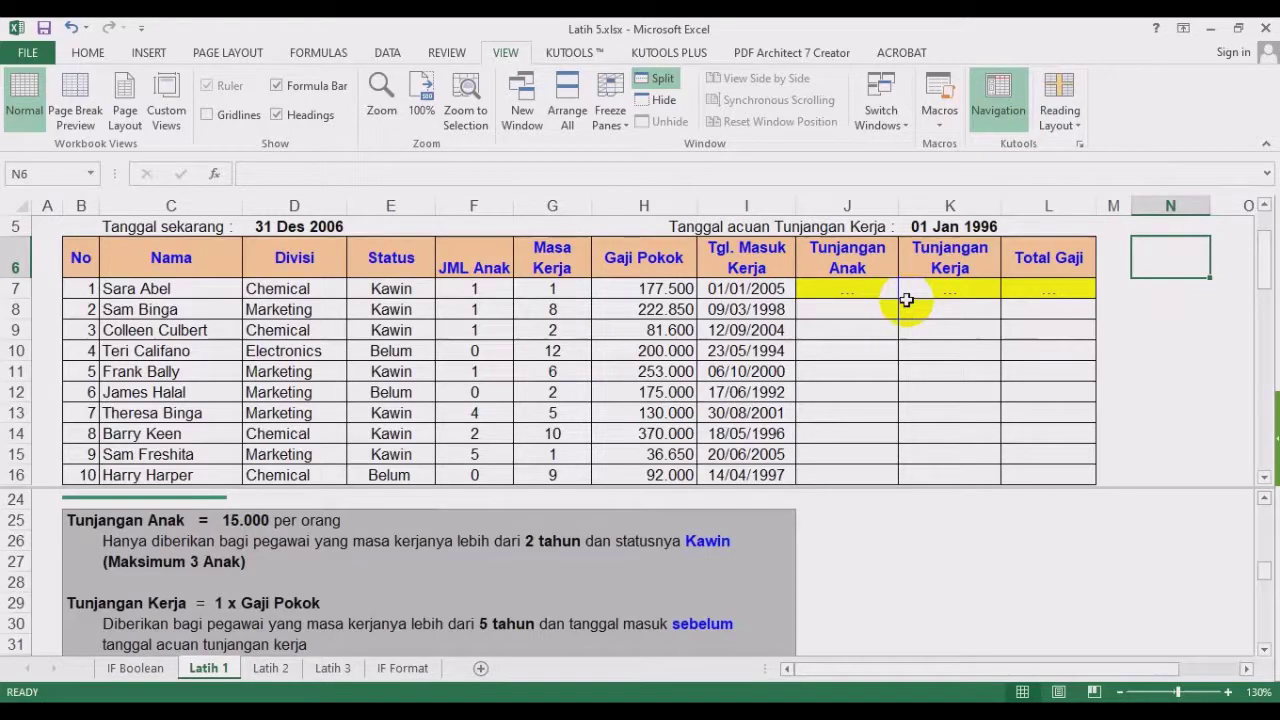
{"action": "type", "text": "Jml. Anak"}
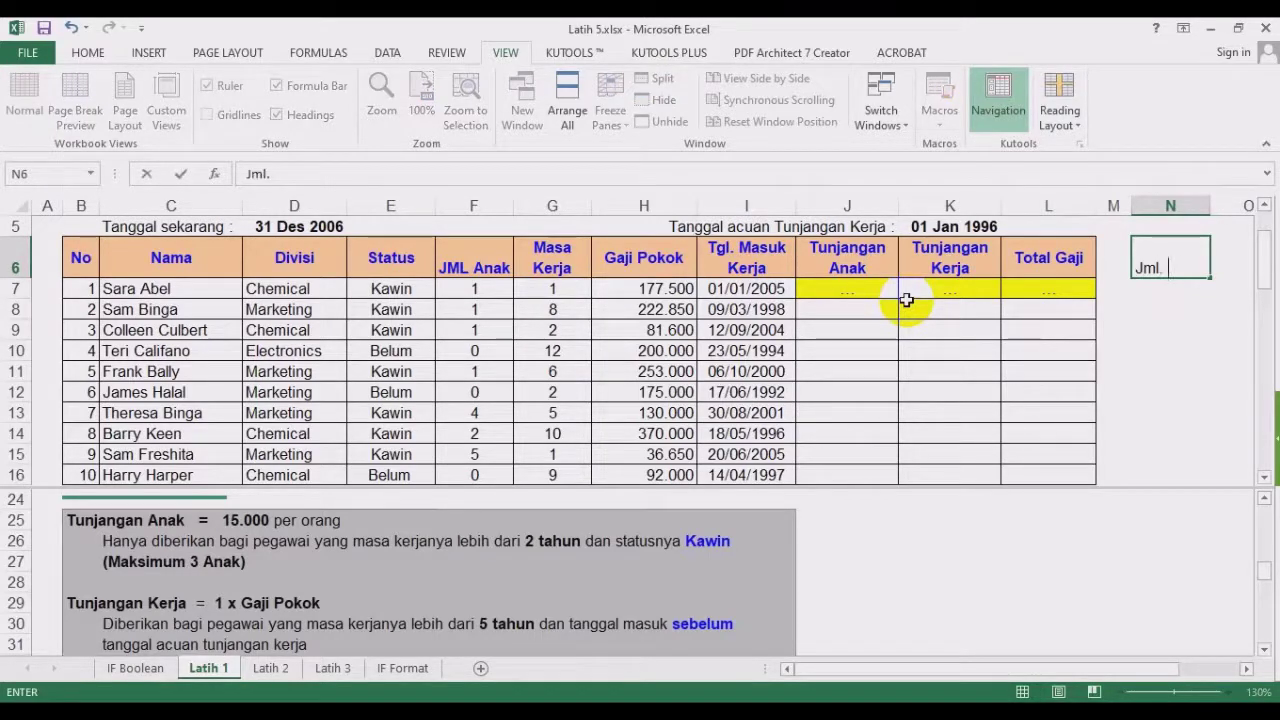
{"action": "key", "text": "Return"}
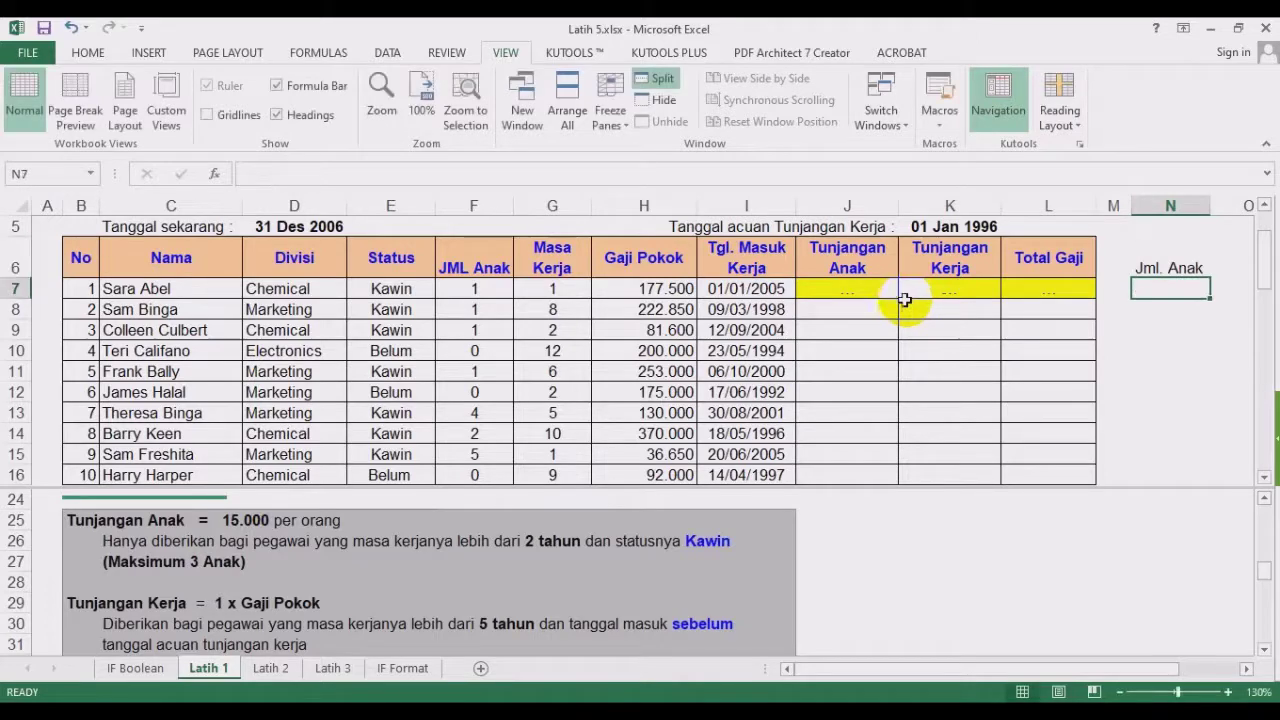
Apply all borders to the Jml. Anak helper column from N6 down to N21, the row of the last employee.
{"action": "left_click", "coordinate": [1168, 265]}
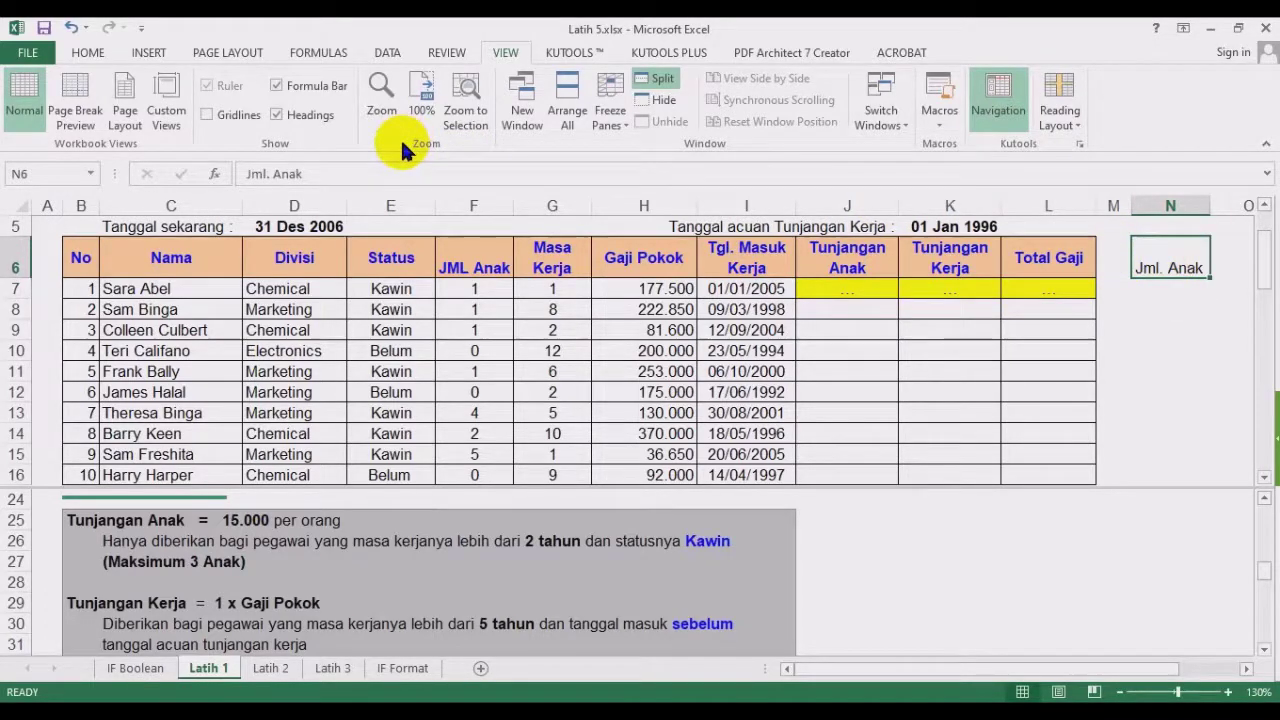
{"action": "scroll", "coordinate": [1188, 390], "scroll_direction": "down", "scroll_amount": 2}
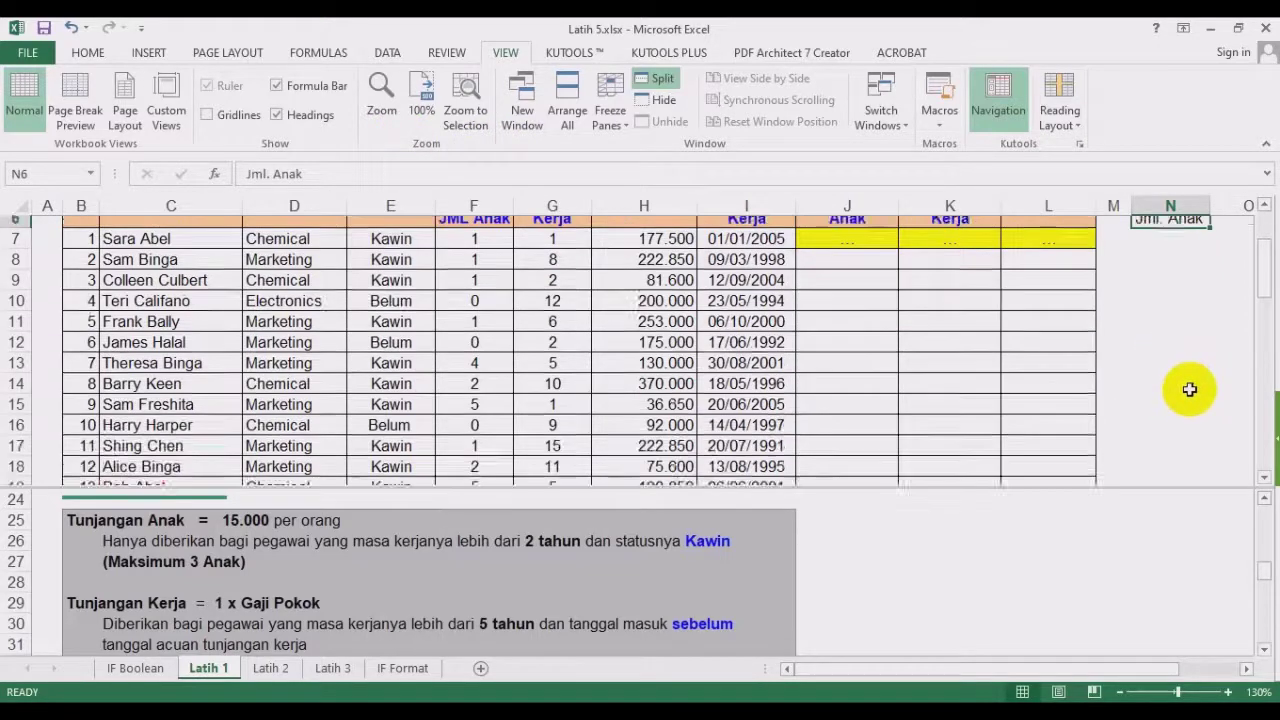
{"action": "left_click", "coordinate": [1150, 428], "text": "shift"}
{"action": "scroll", "coordinate": [897, 343], "scroll_direction": "up", "scroll_amount": 4}
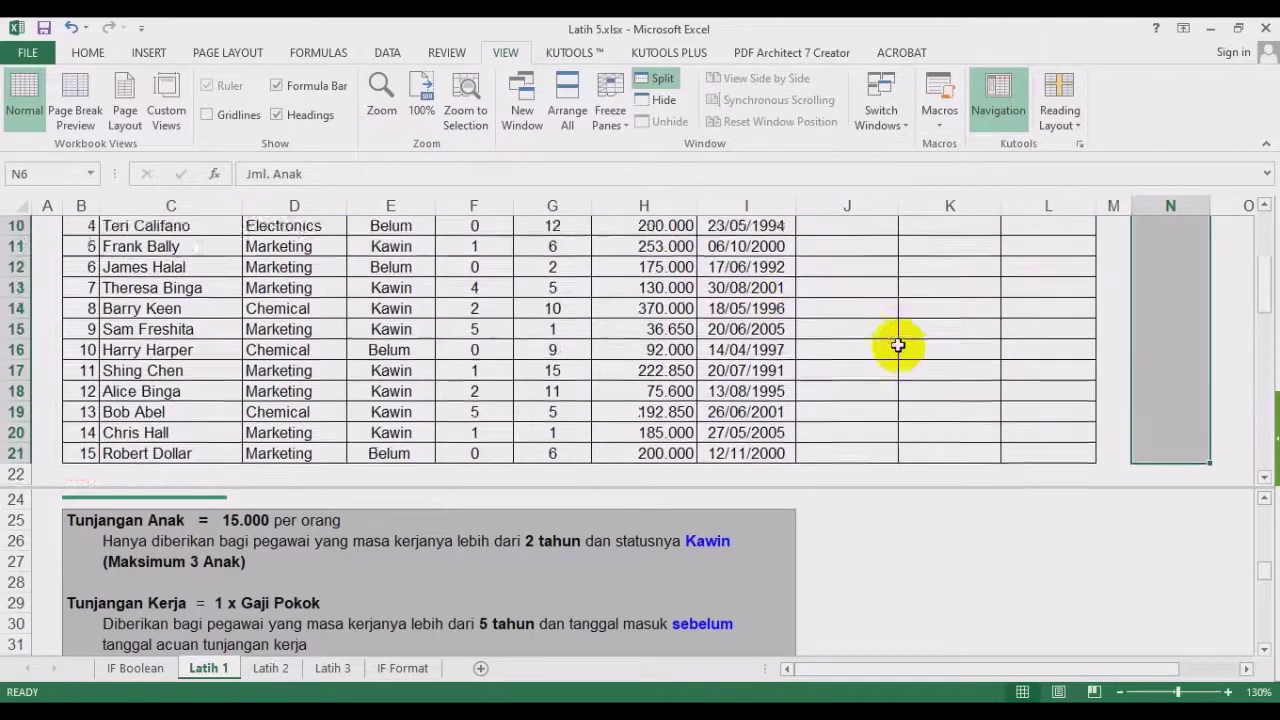
{"action": "left_click", "coordinate": [88, 54]}
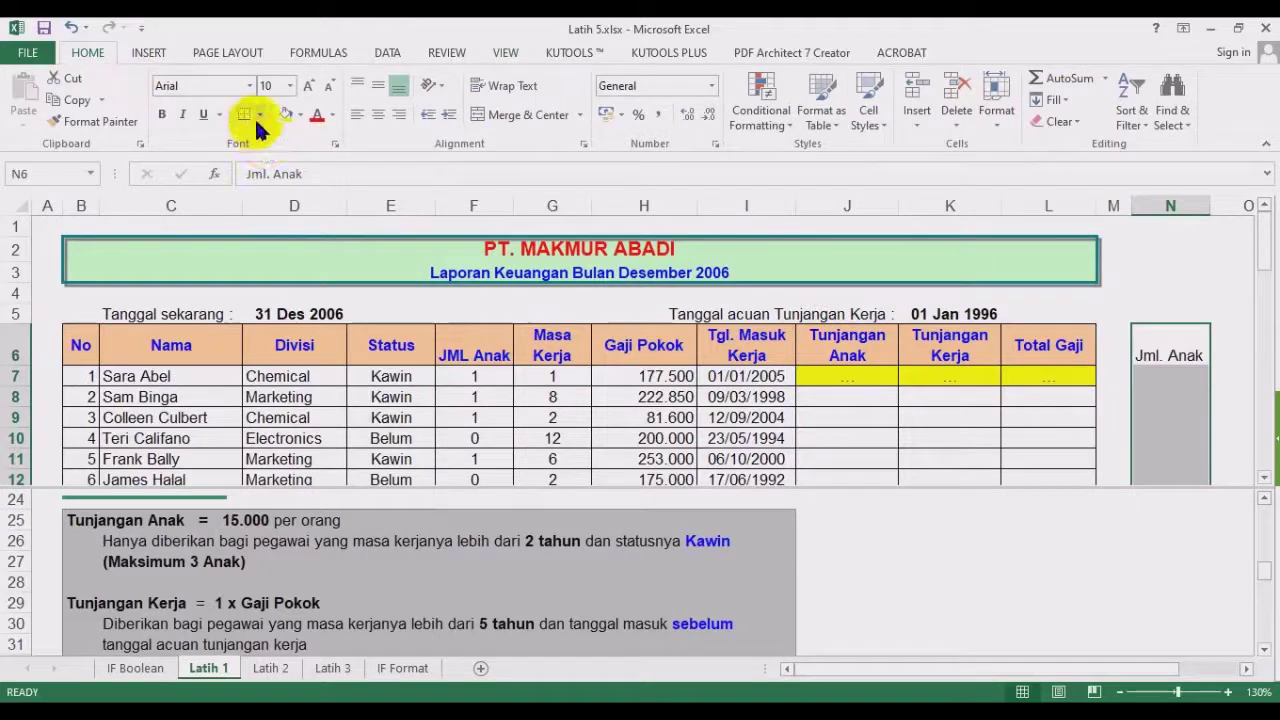
{"action": "left_click", "coordinate": [259, 114]}
{"action": "left_click", "coordinate": [298, 299]}
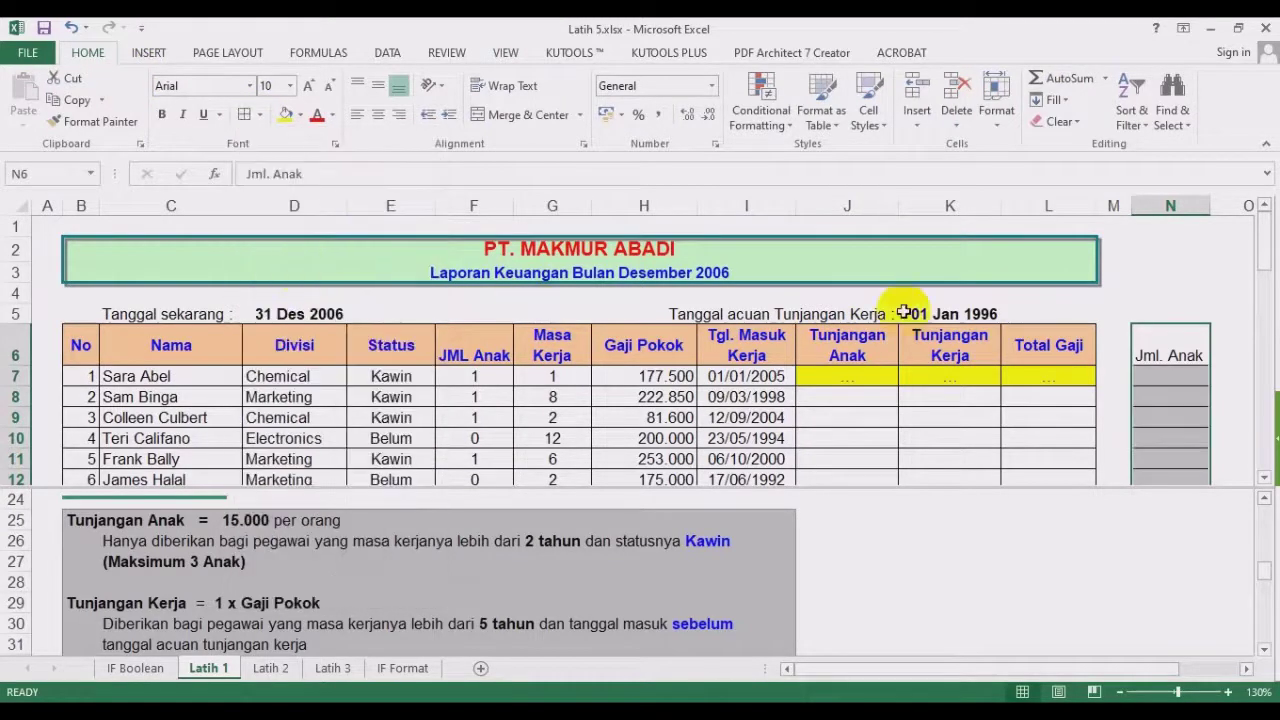
{"action": "left_click", "coordinate": [1118, 311]}
Centre the Jml. Anak heading in N6 horizontally and vertically and make it bold.
{"action": "left_click", "coordinate": [1176, 338]}
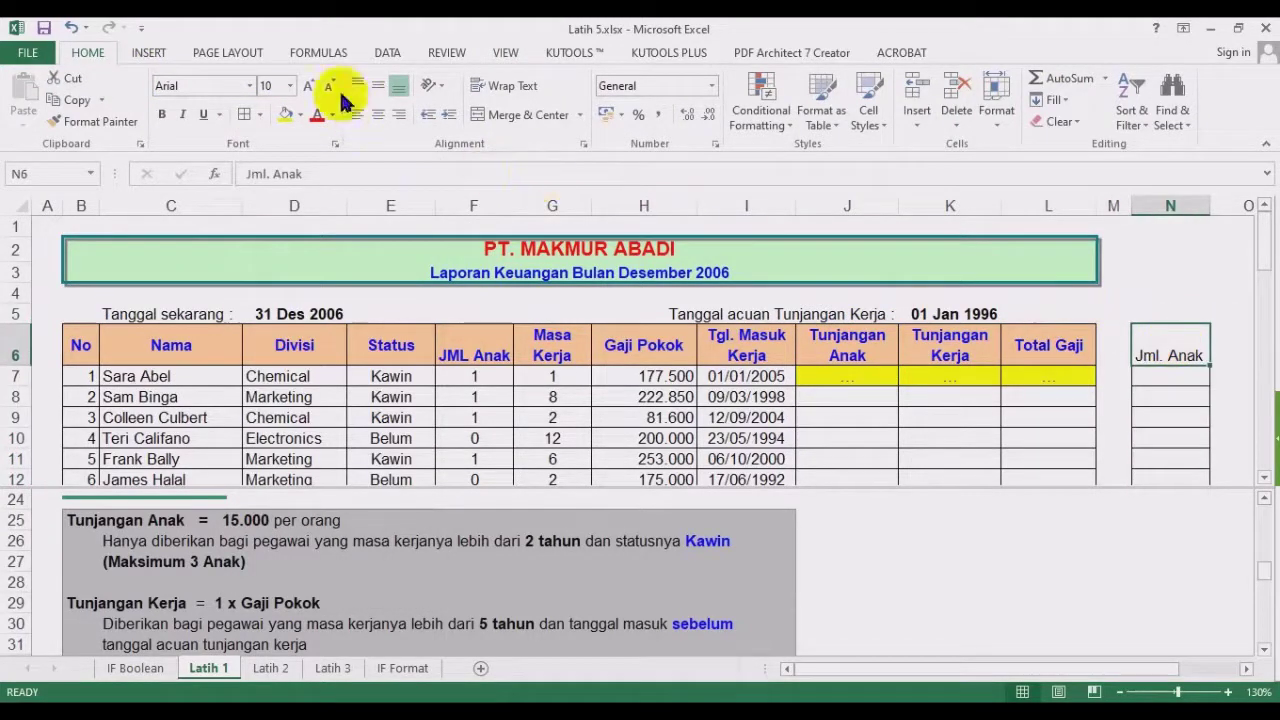
{"action": "left_click", "coordinate": [378, 86]}
{"action": "left_click", "coordinate": [380, 116]}
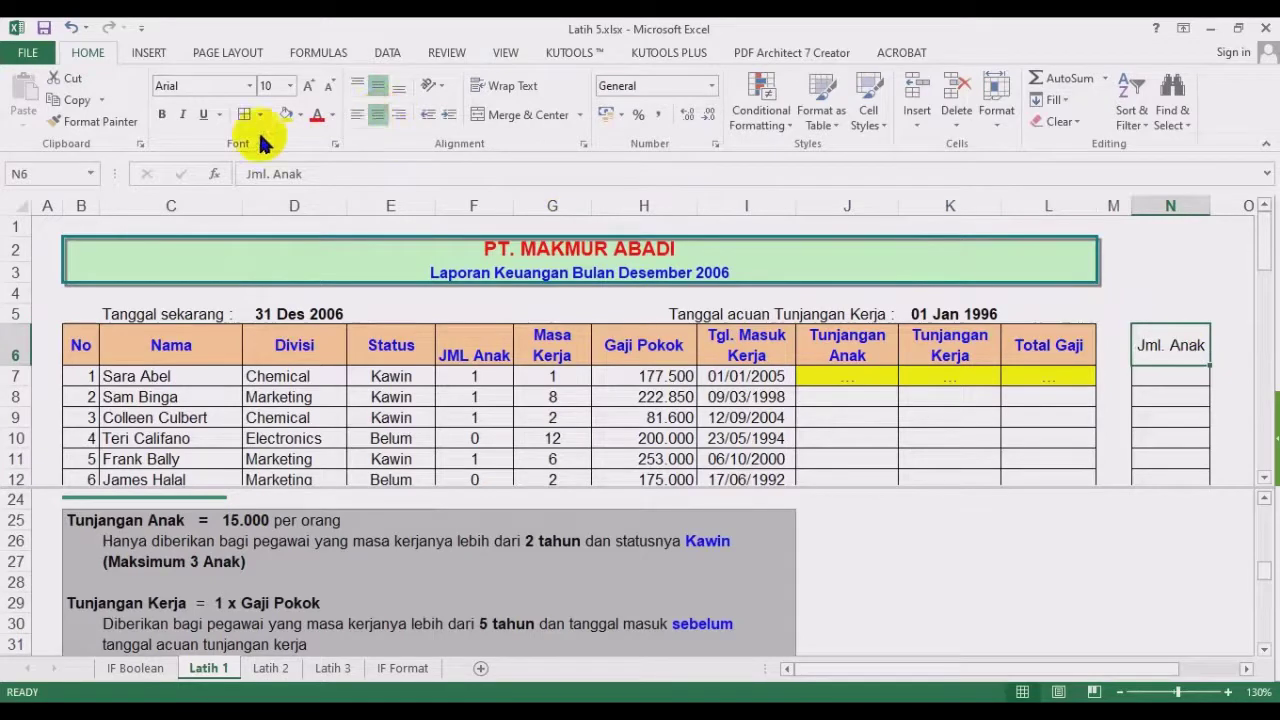
{"action": "left_click", "coordinate": [162, 114]}
{"action": "left_click", "coordinate": [1158, 377]}
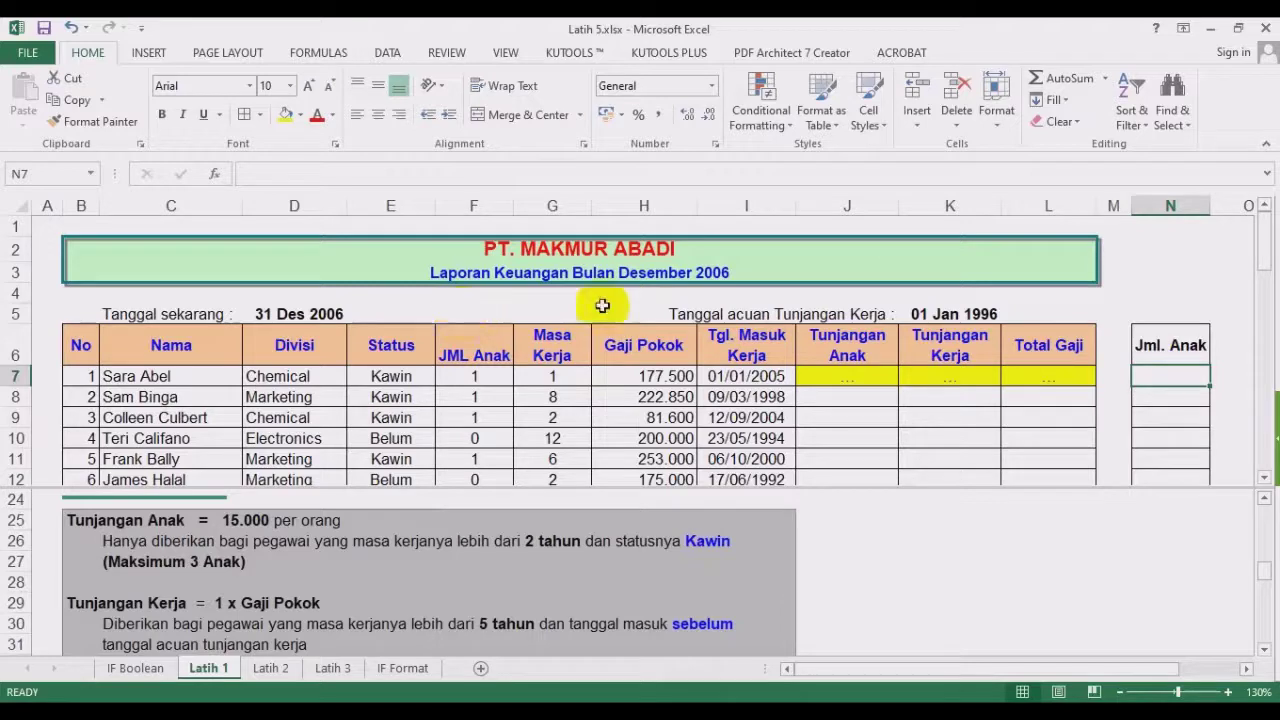
Review the Jml. Anak helper column in column N and select its first data cell, N7.
{"action": "left_click", "coordinate": [1180, 344]}
{"action": "left_click_drag", "start_coordinate": [1180, 344], "coordinate": [1186, 436]}
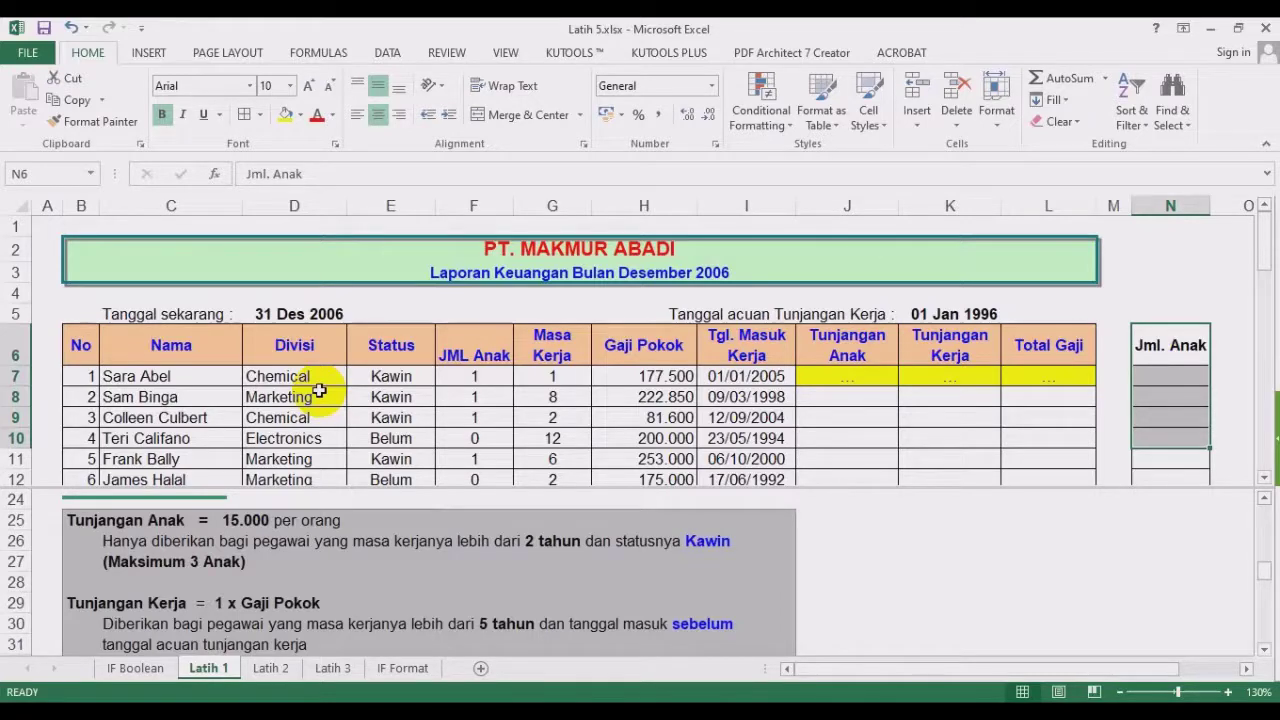
{"action": "left_click", "coordinate": [1164, 372]}
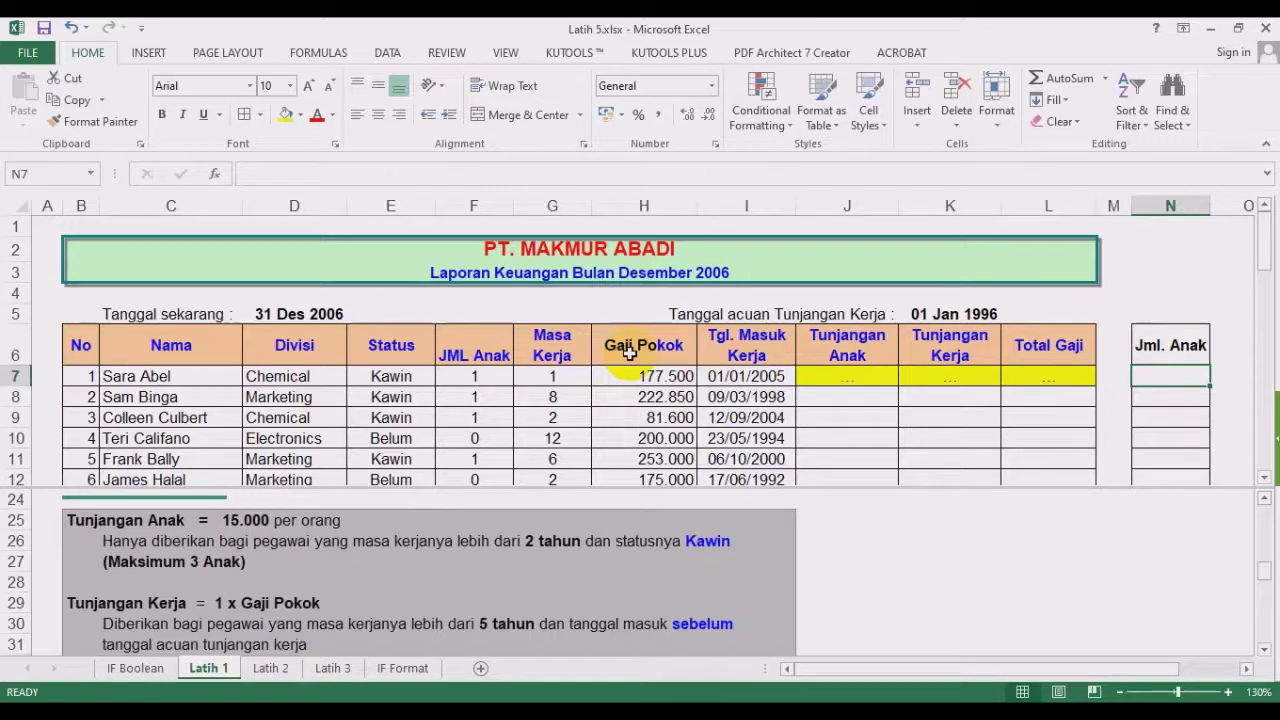
{"action": "left_click", "coordinate": [1164, 205]}
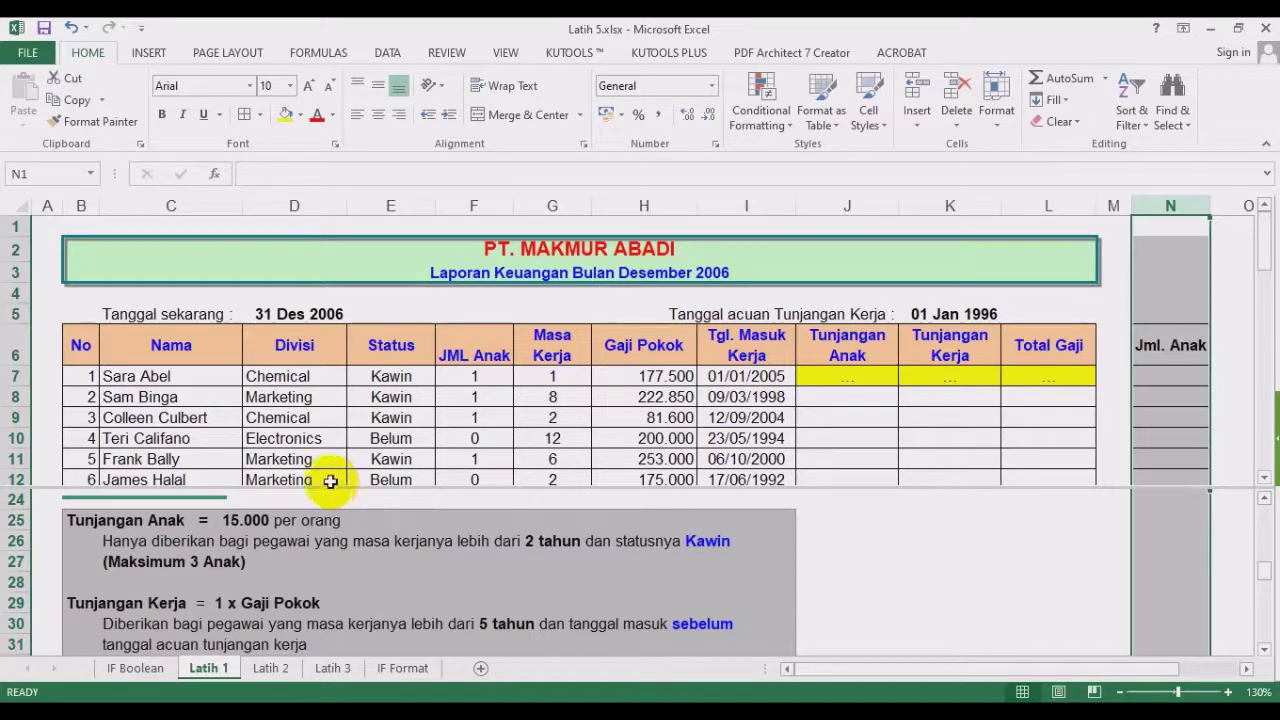
{"action": "left_click", "coordinate": [1177, 372]}
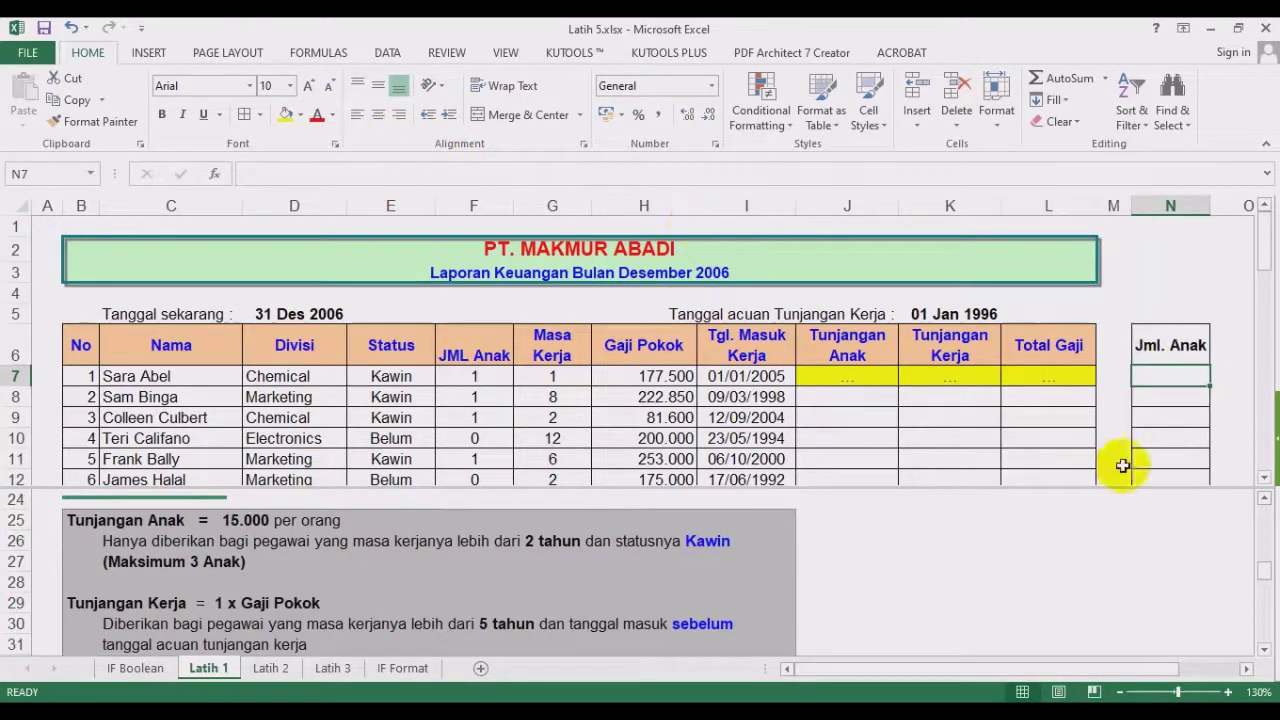
Fill cell N7 with yellow and enter the formula =IF(F7>3;3;F7) to cap the number of children at 3.
{"action": "left_click", "coordinate": [285, 114]}
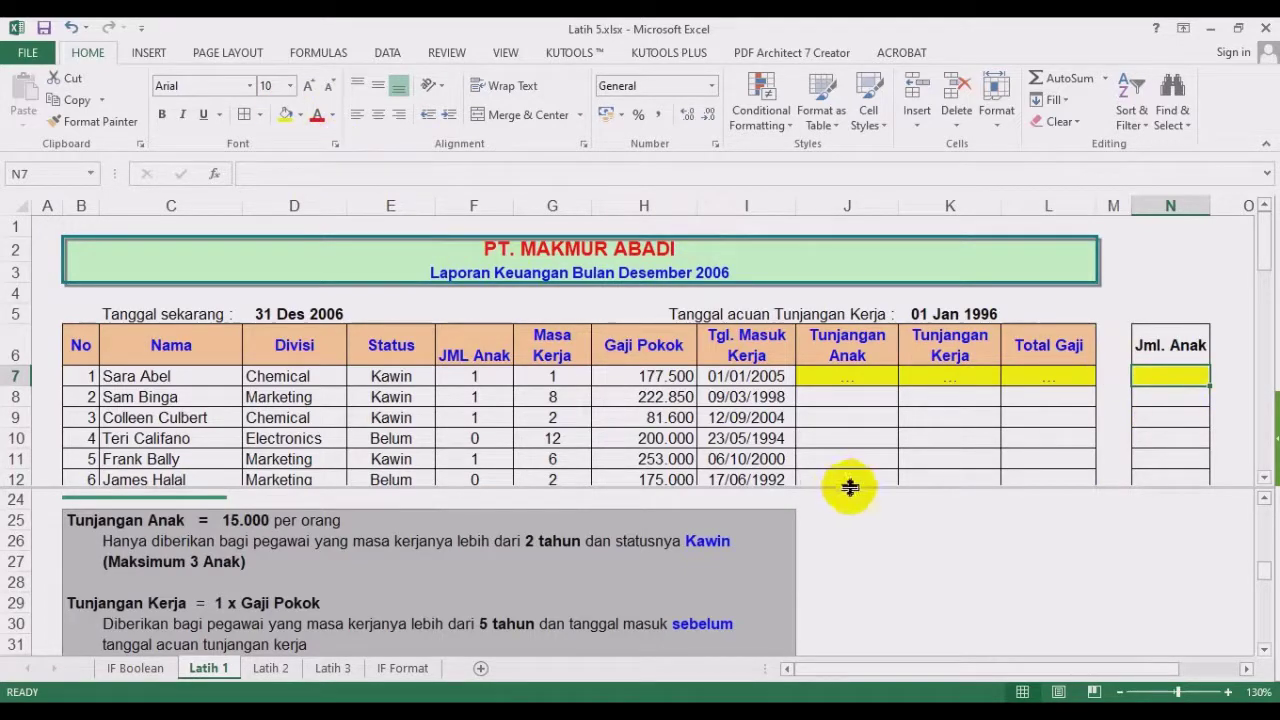
{"action": "left_click", "coordinate": [1246, 668]}
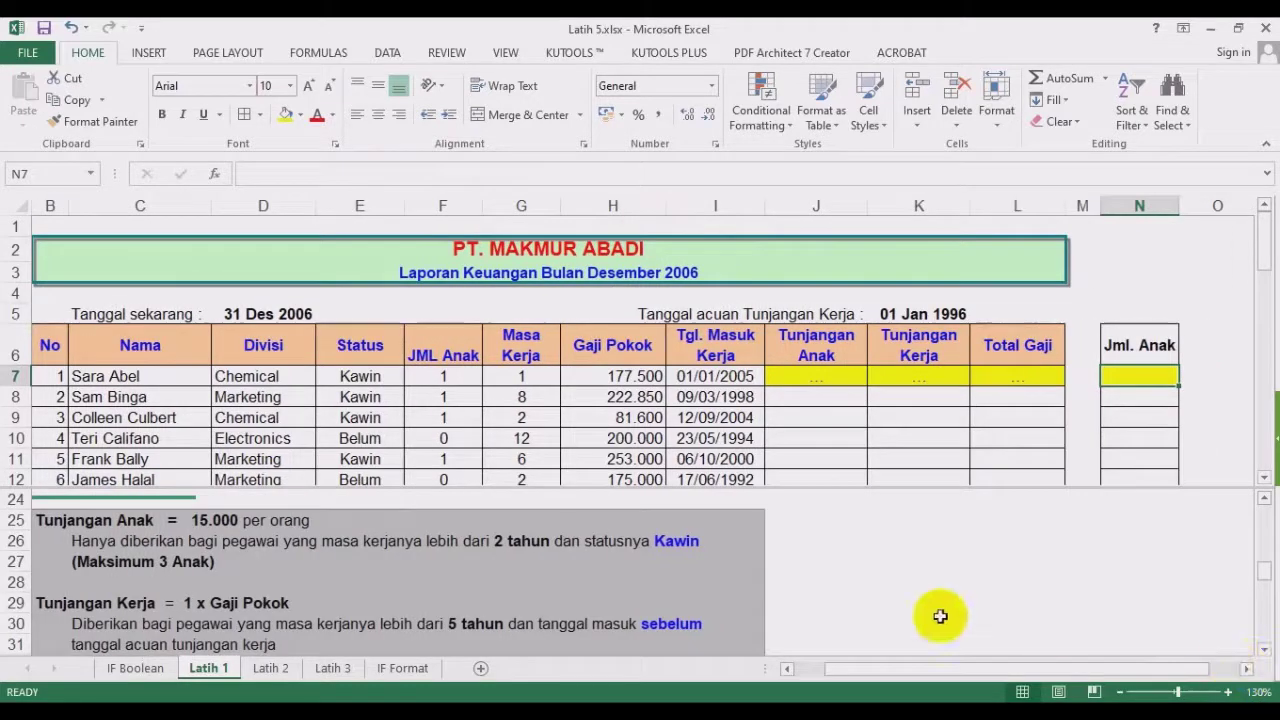
{"action": "type", "text": "=if("}
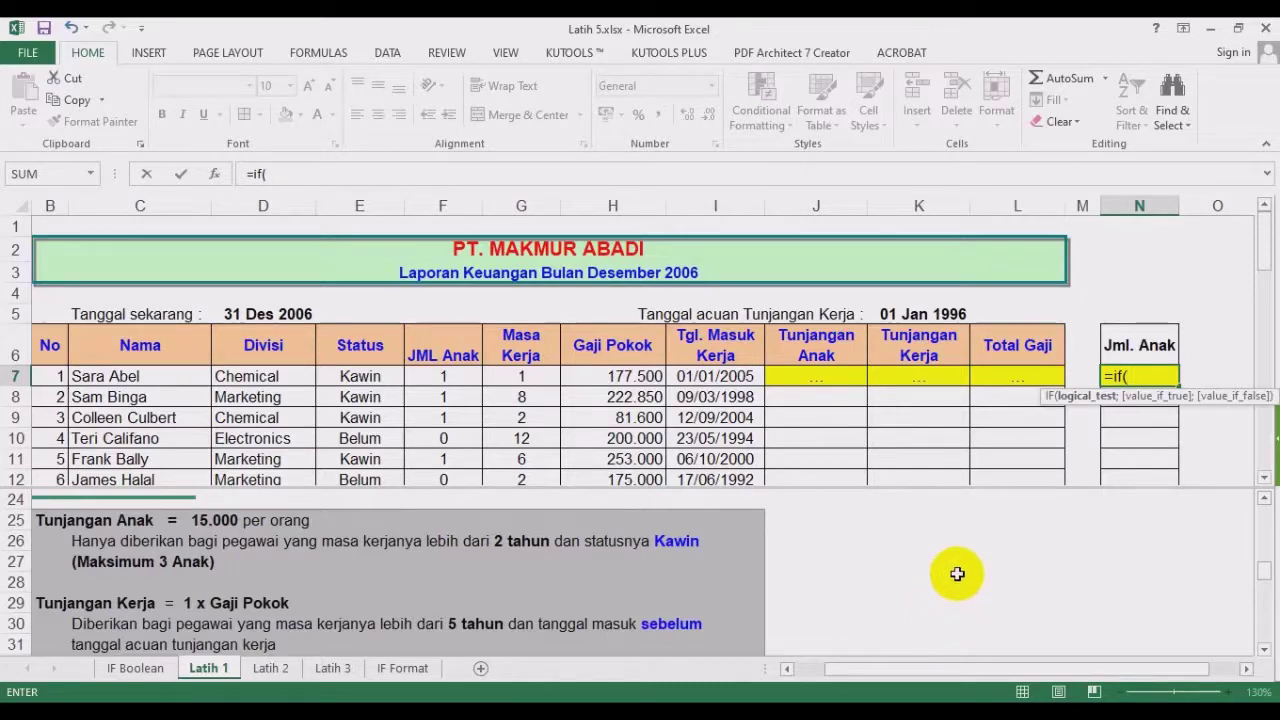
{"action": "left_click", "coordinate": [456, 376]}
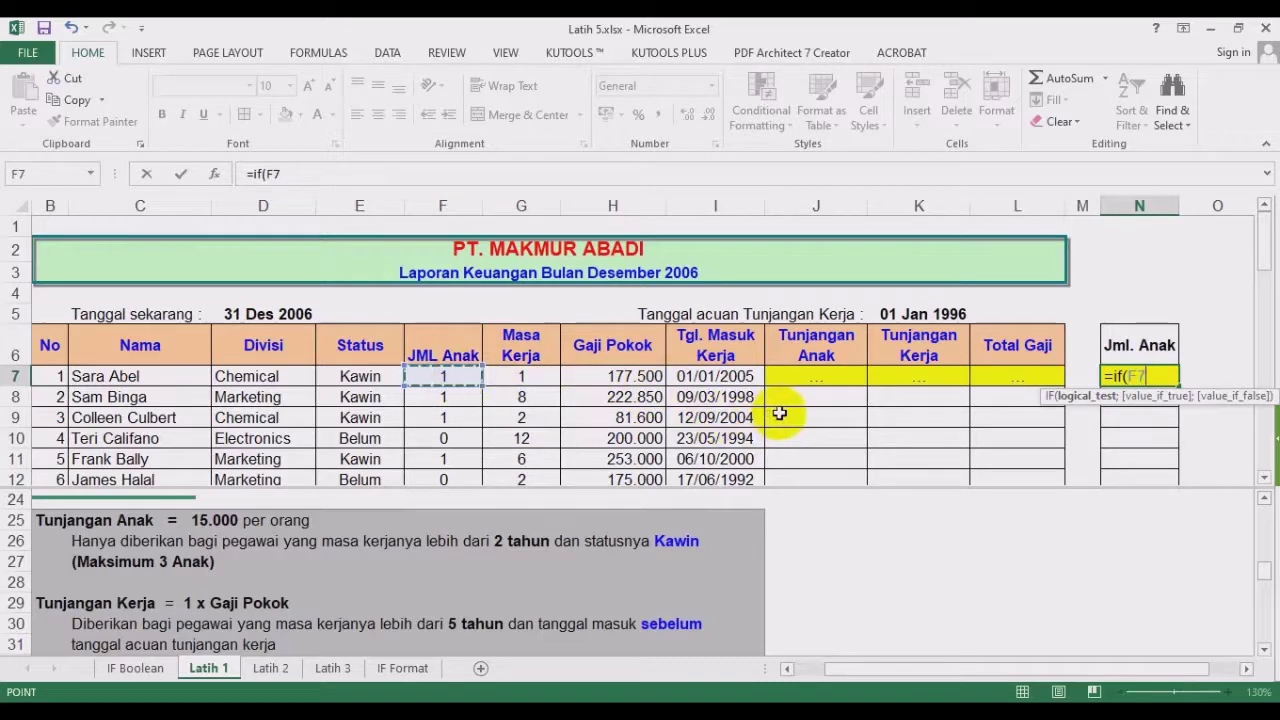
{"action": "type", "text": ">3"}
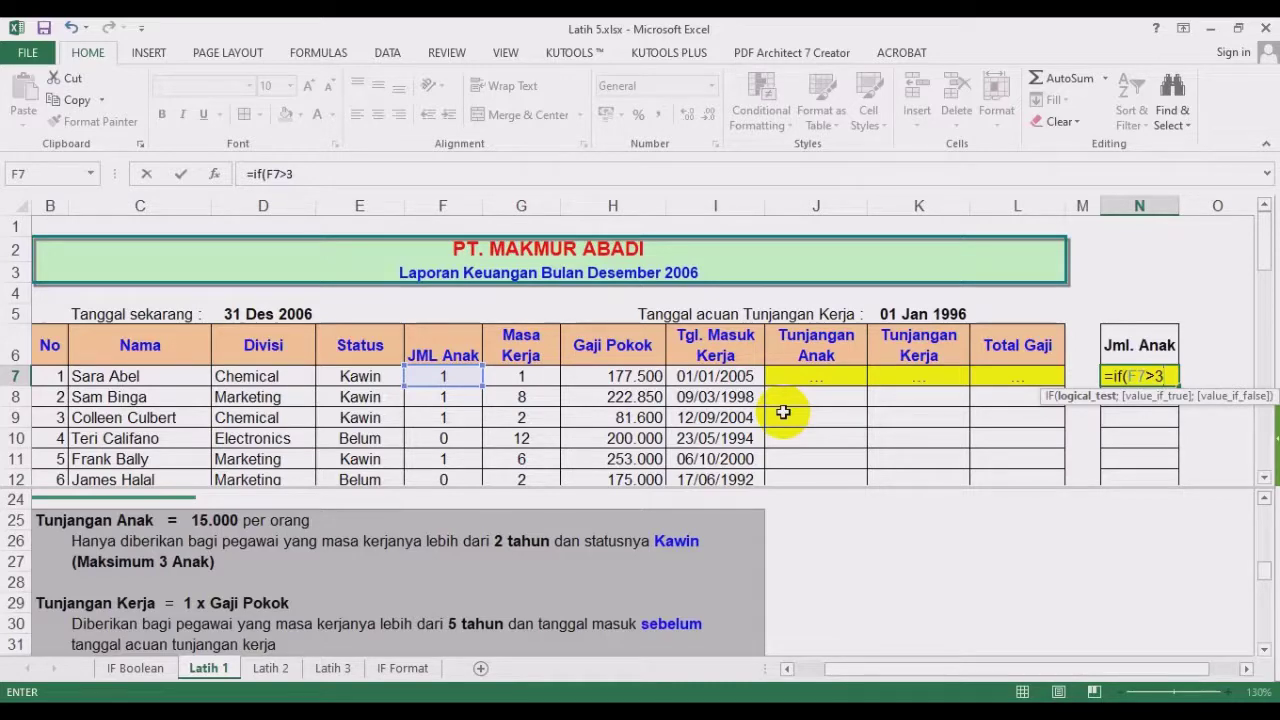
{"action": "type", "text": ";3"}
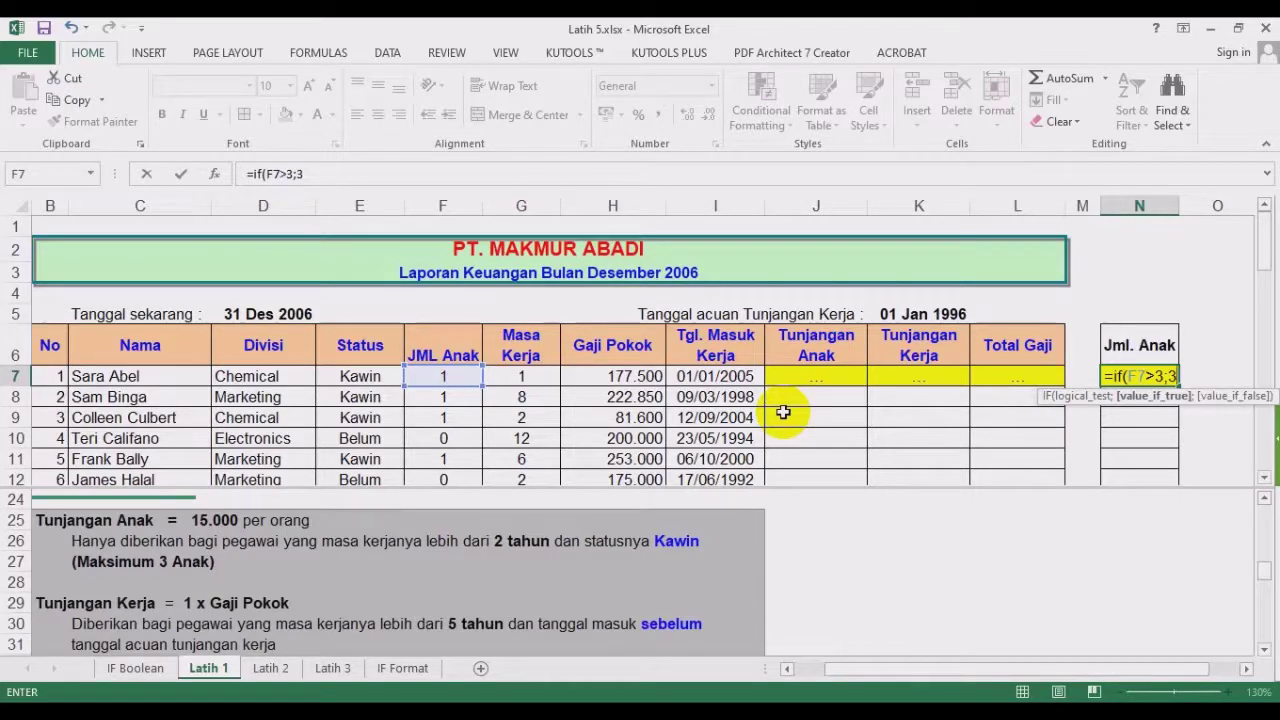
{"action": "type", "text": ";"}
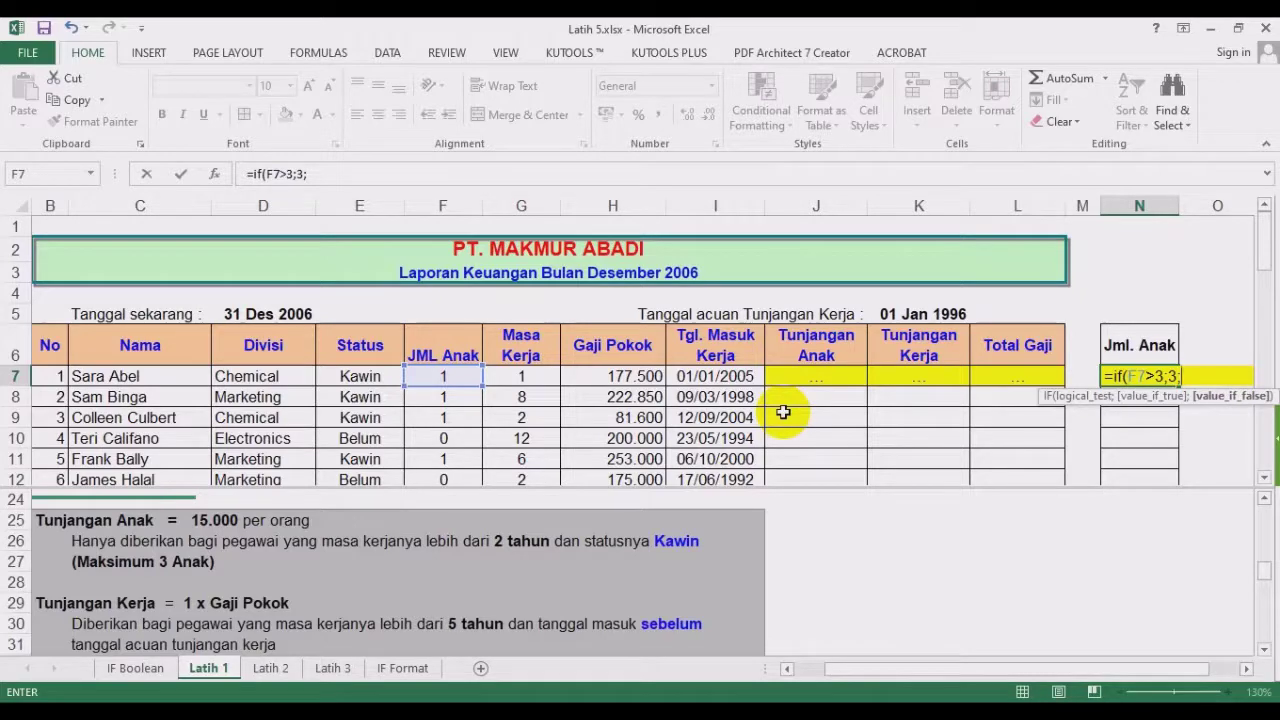
{"action": "type", "text": "?)"}
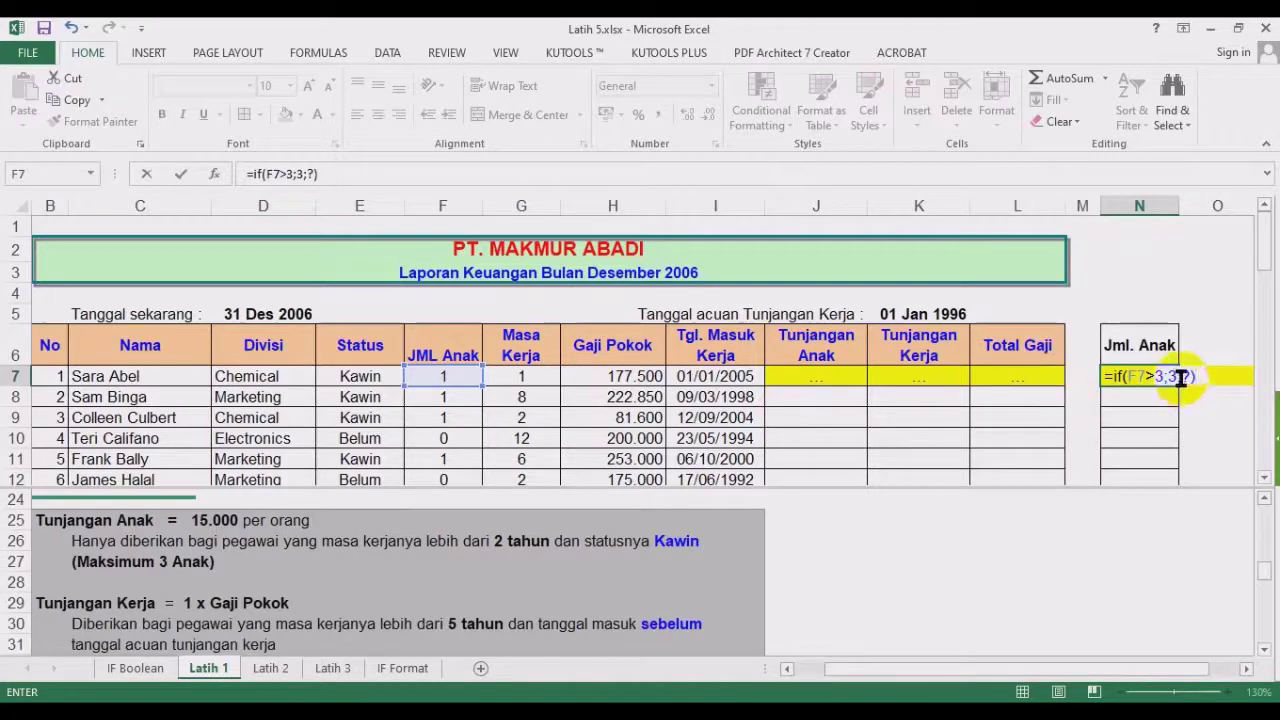
{"action": "double_click", "coordinate": [1187, 376]}
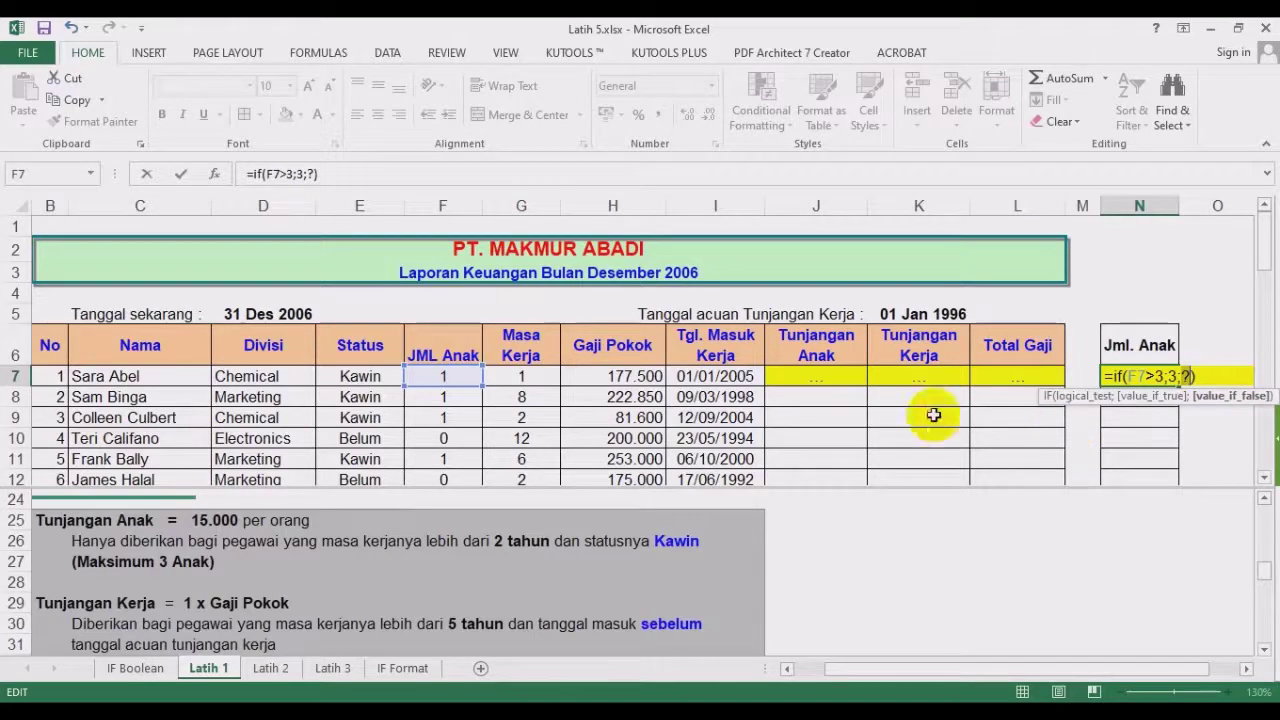
{"action": "left_click", "coordinate": [441, 377]}
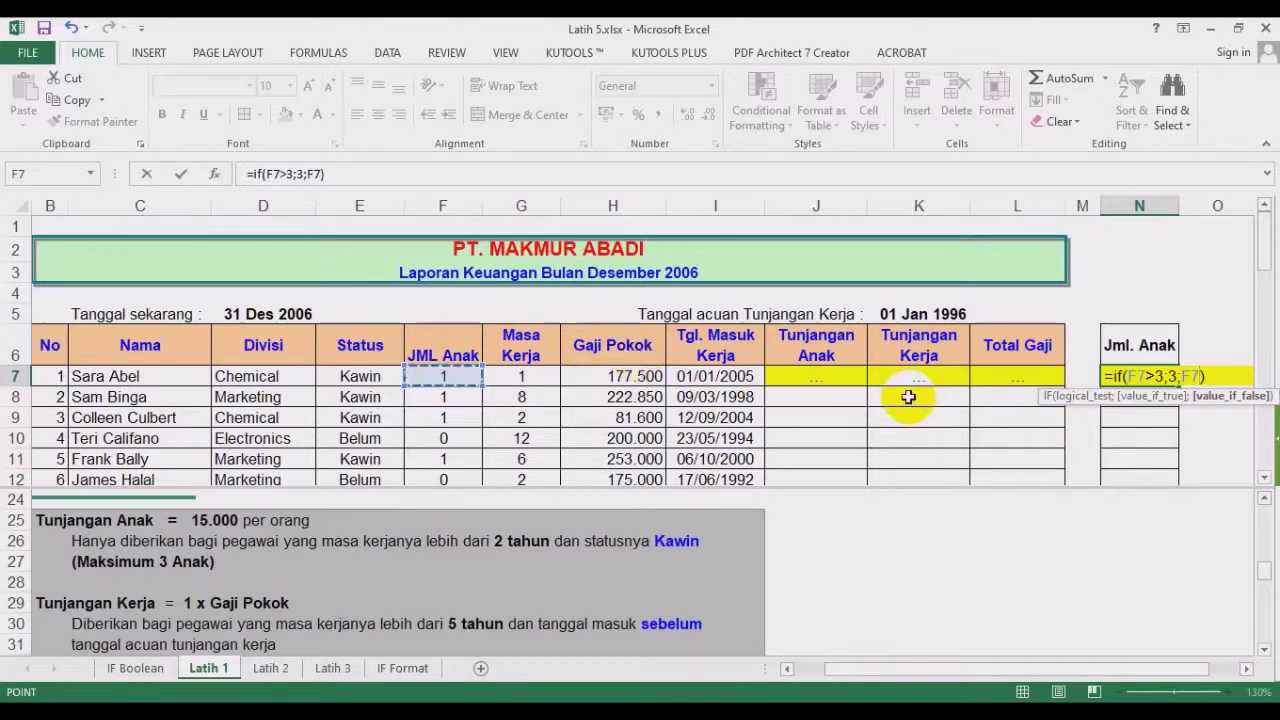
{"action": "key", "text": "Return"}
Centre N7 horizontally, copy its formula down the Jml. Anak column to N21, and check the copied cells.
{"action": "left_click", "coordinate": [1139, 378]}
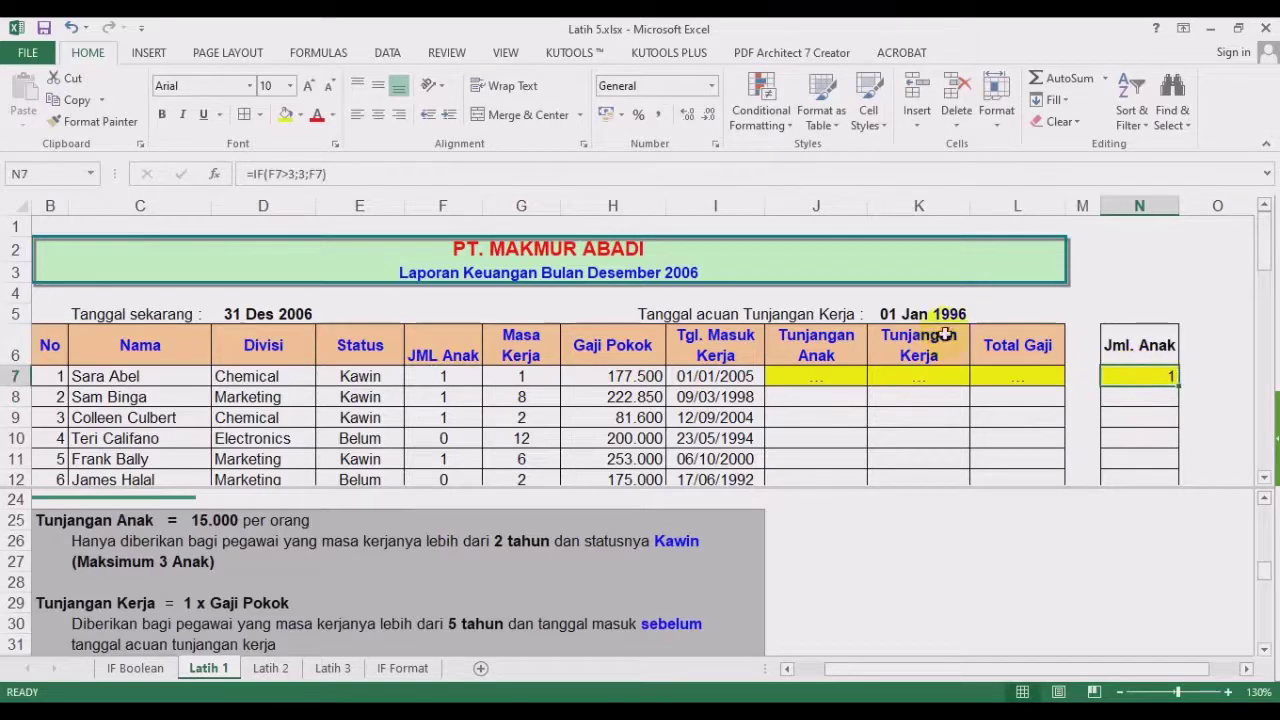
{"action": "left_click", "coordinate": [381, 115]}
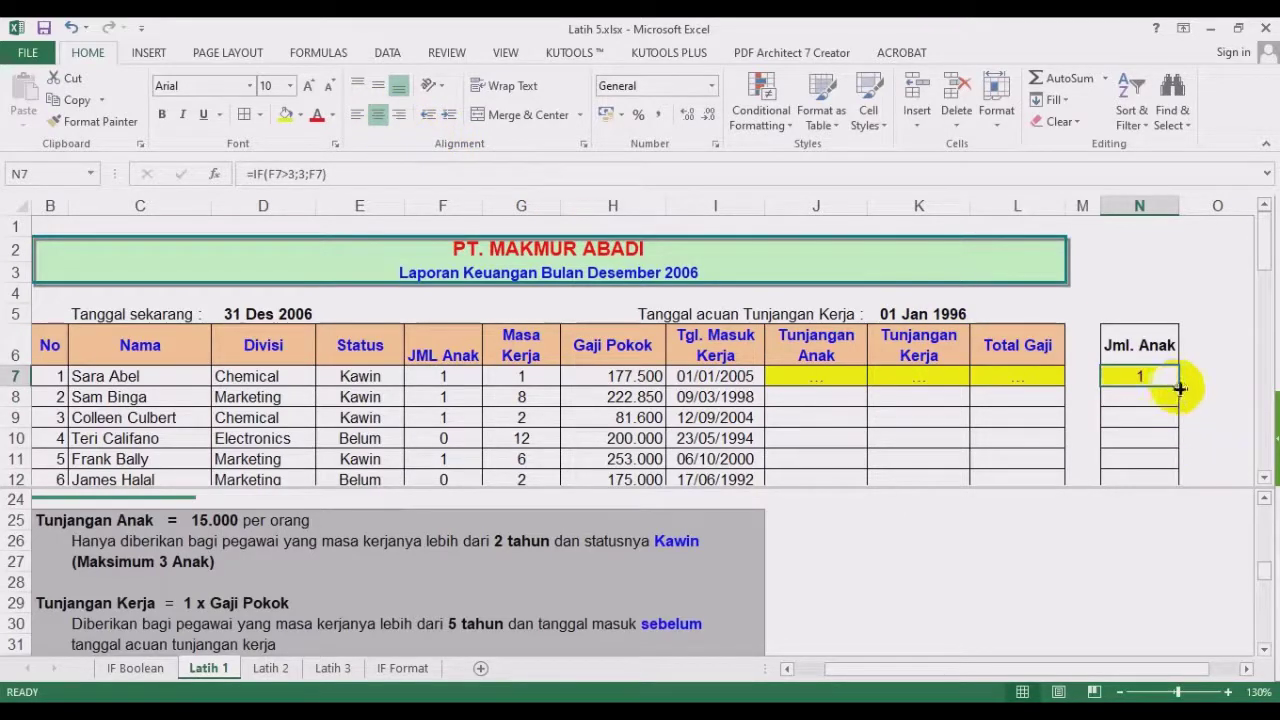
{"action": "left_click_drag", "start_coordinate": [1178, 386], "coordinate": [1152, 292]}
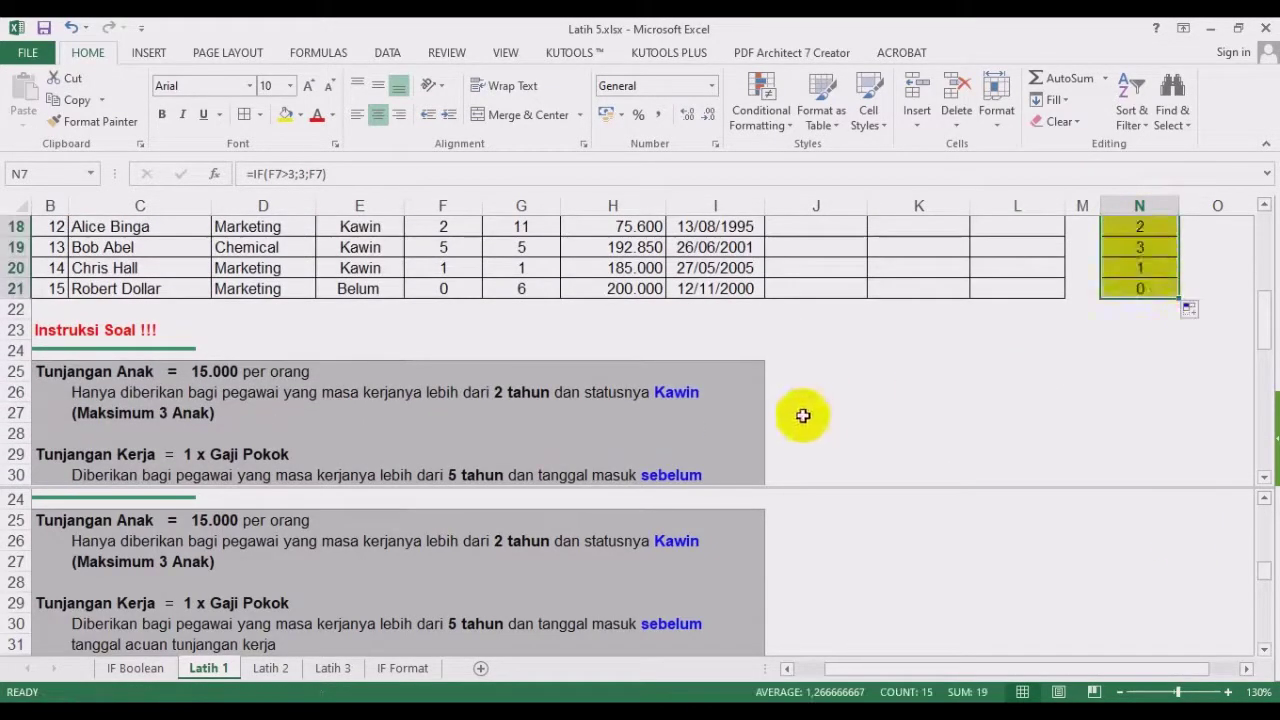
{"action": "scroll", "coordinate": [986, 380], "scroll_direction": "up", "scroll_amount": 2}
{"action": "left_click", "coordinate": [1150, 310]}
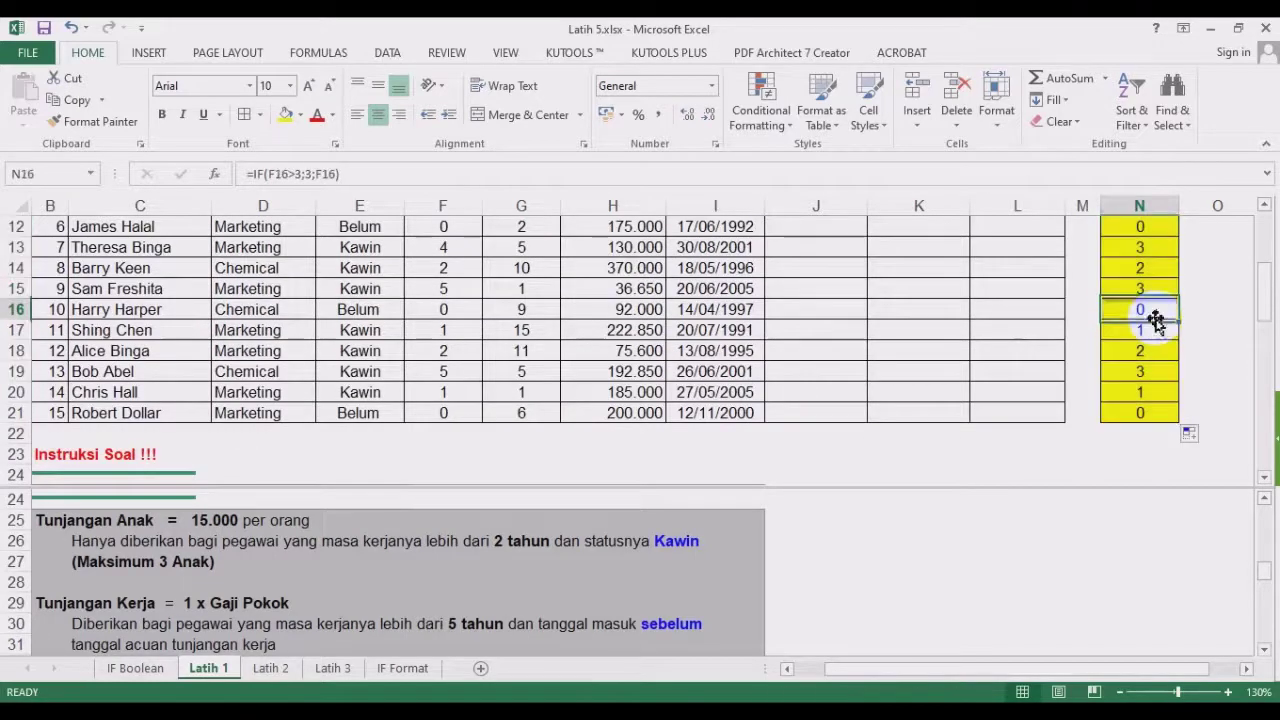
{"action": "scroll", "coordinate": [1150, 312], "scroll_direction": "up", "scroll_amount": 2}
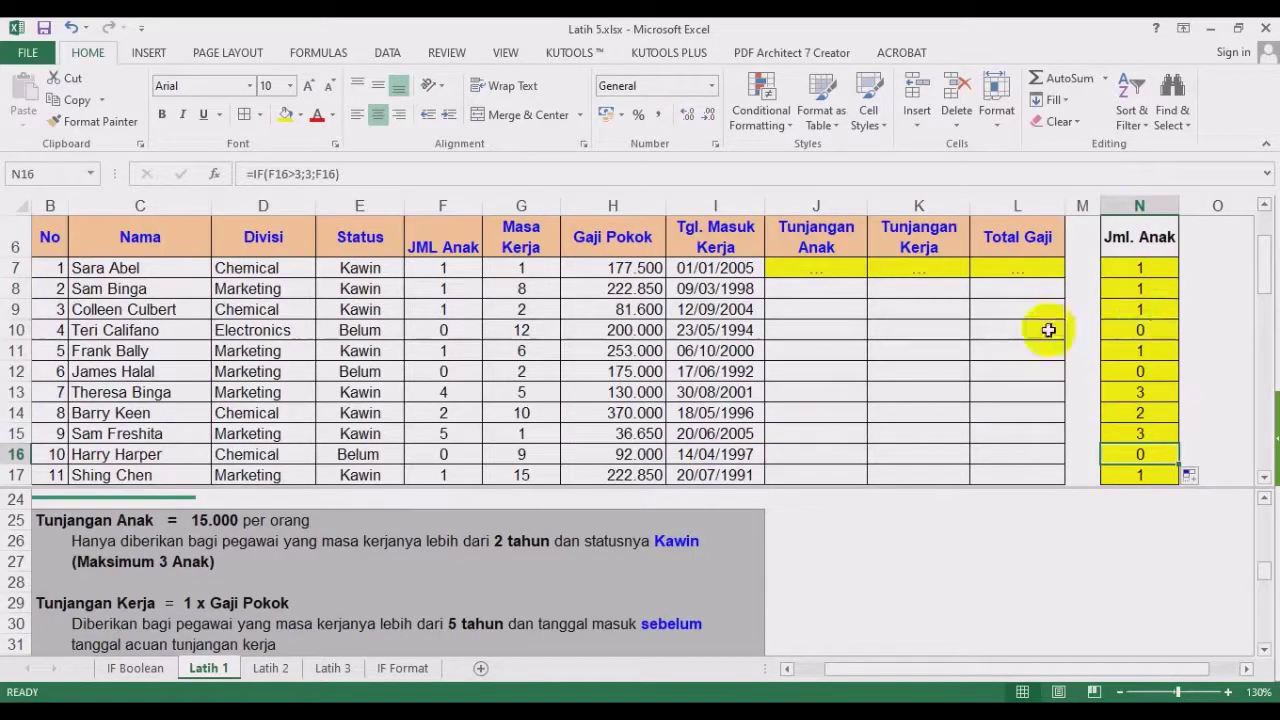
{"action": "left_click", "coordinate": [1160, 268]}
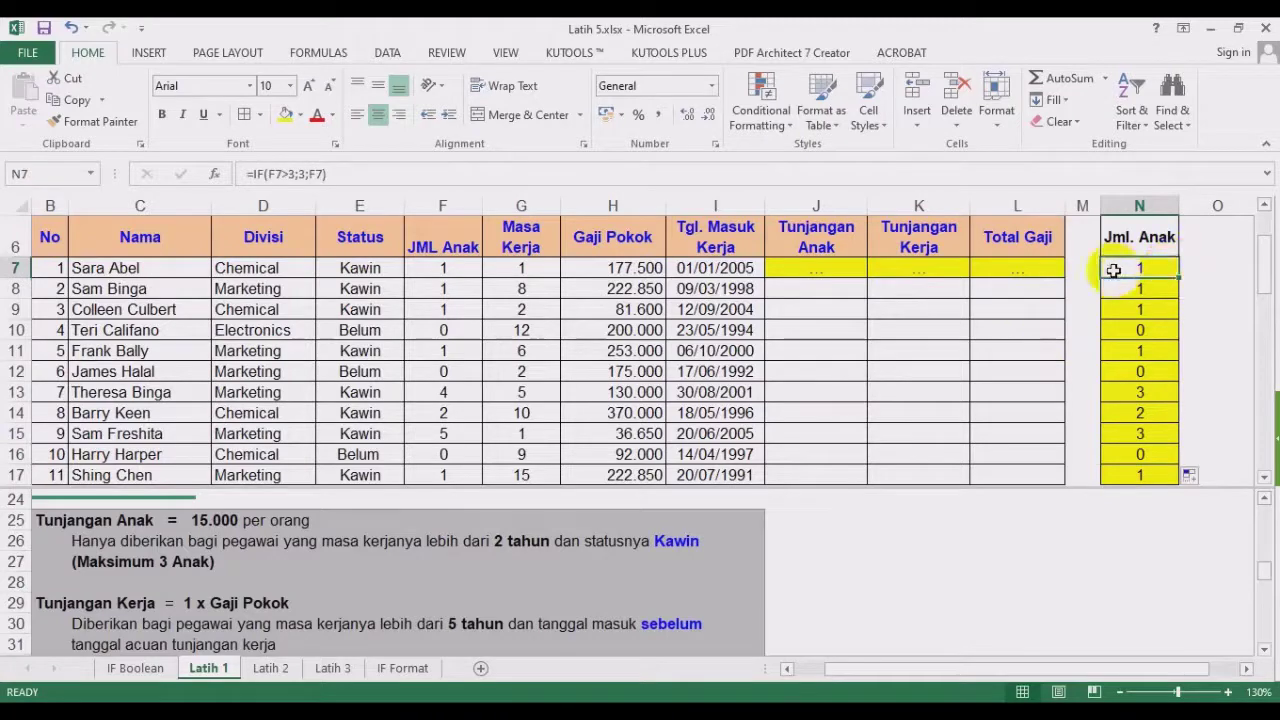
Start the Tunjangan Anak formula in J7 as =if(and();?;?), with placeholders for the true and false values.
{"action": "left_click", "coordinate": [822, 270]}
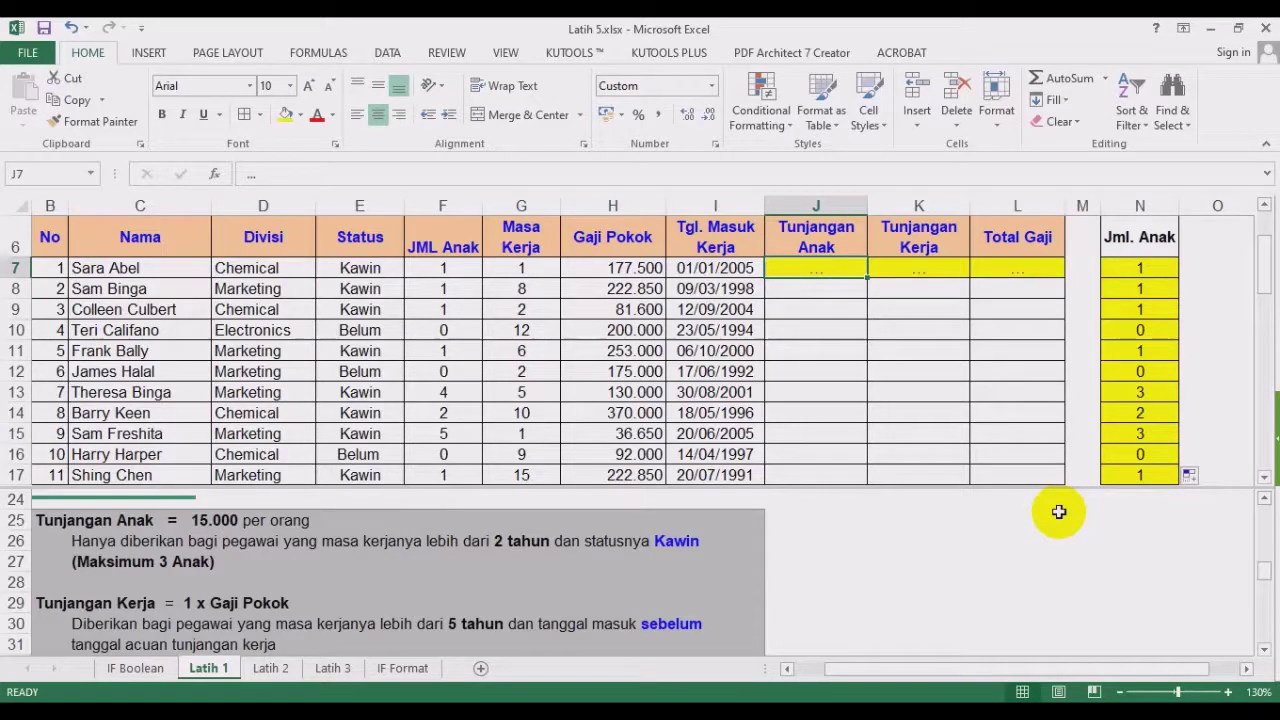
{"action": "type", "text": "=if"}
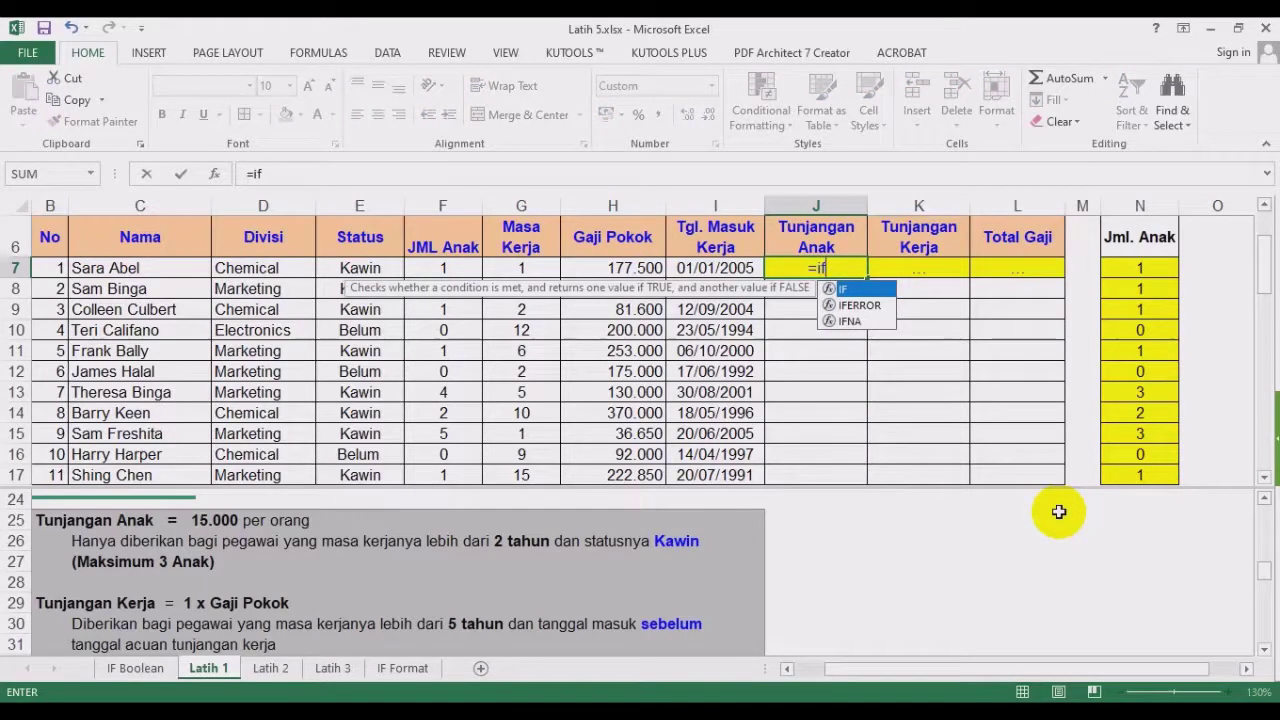
{"action": "type", "text": "(and"}
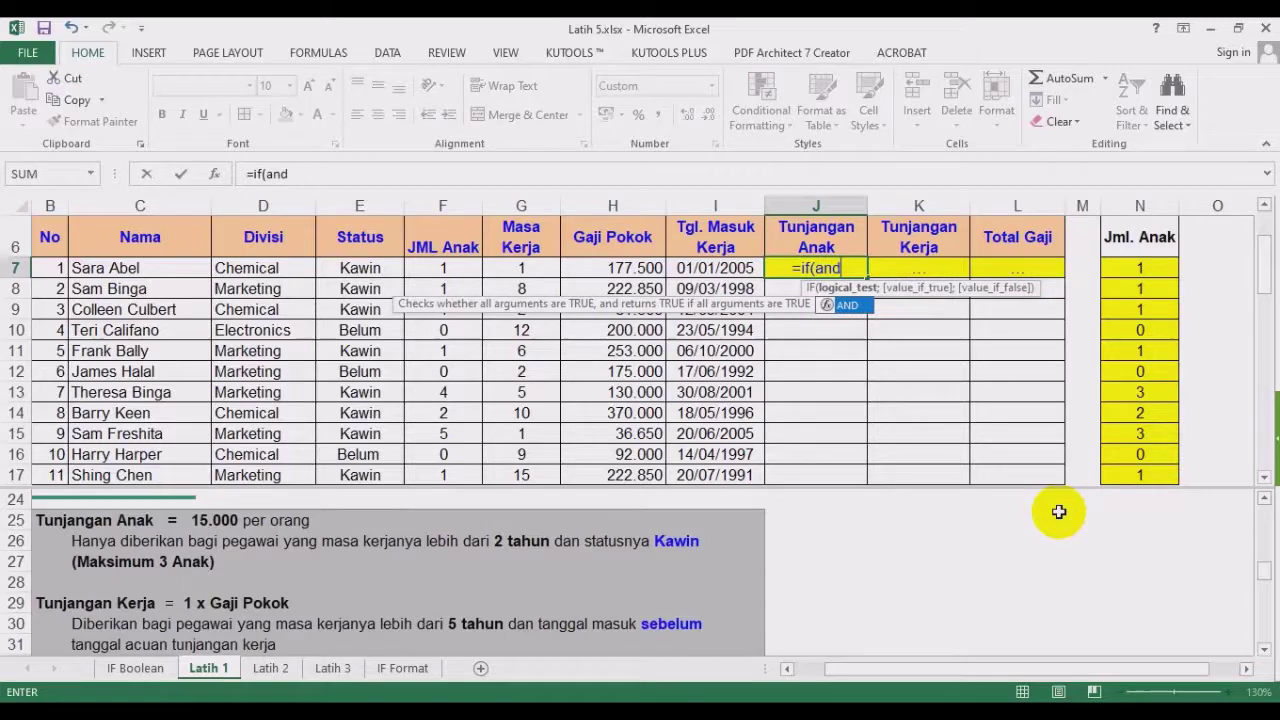
{"action": "type", "text": "()"}
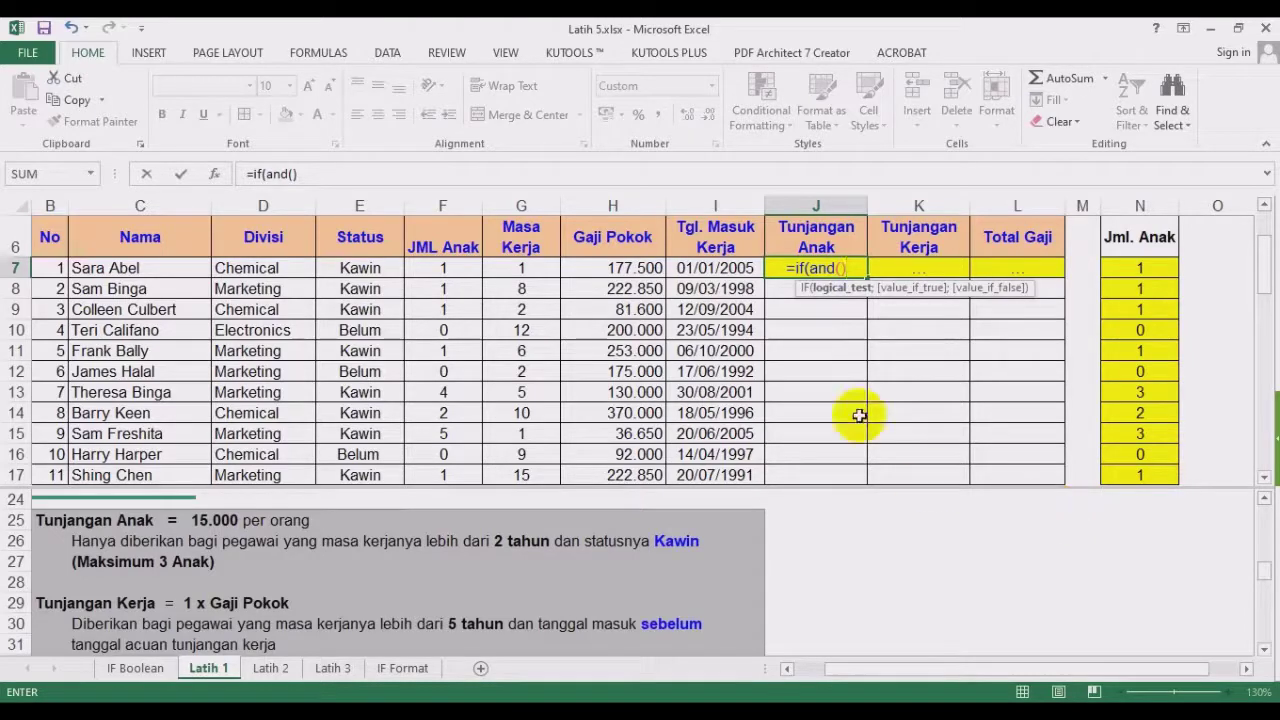
{"action": "type", "text": ";?"}
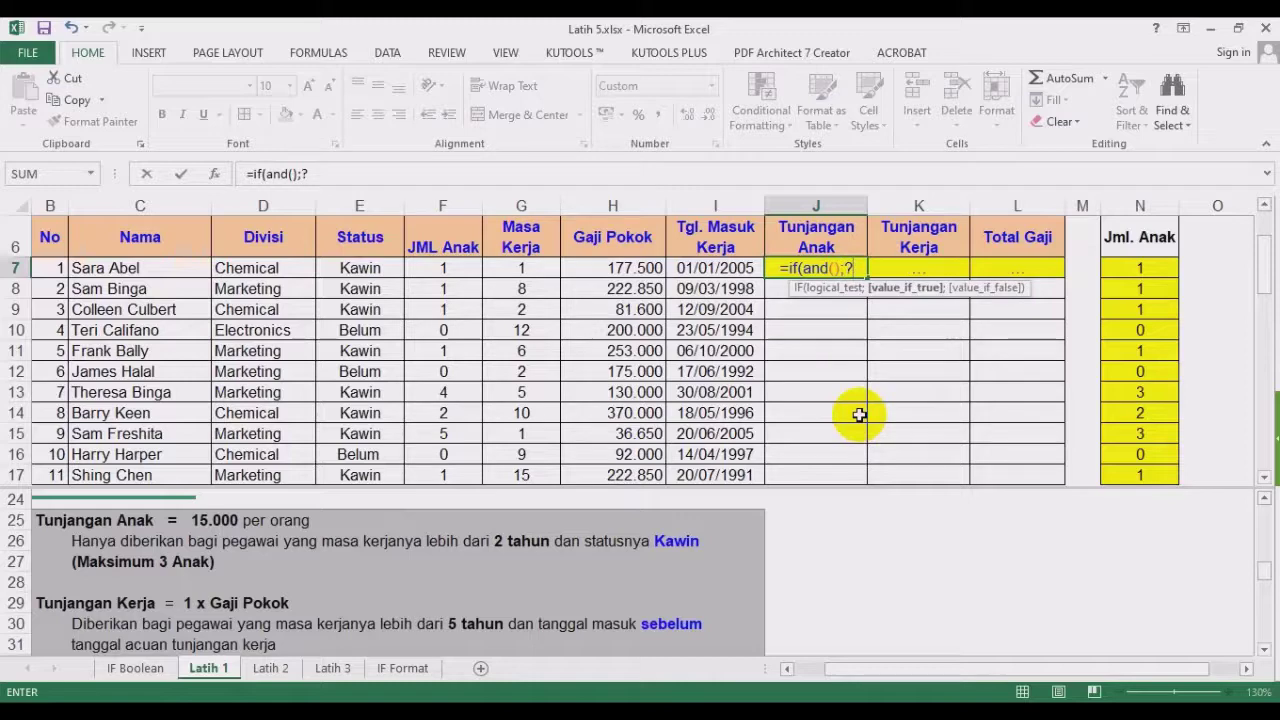
{"action": "type", "text": ";?)"}
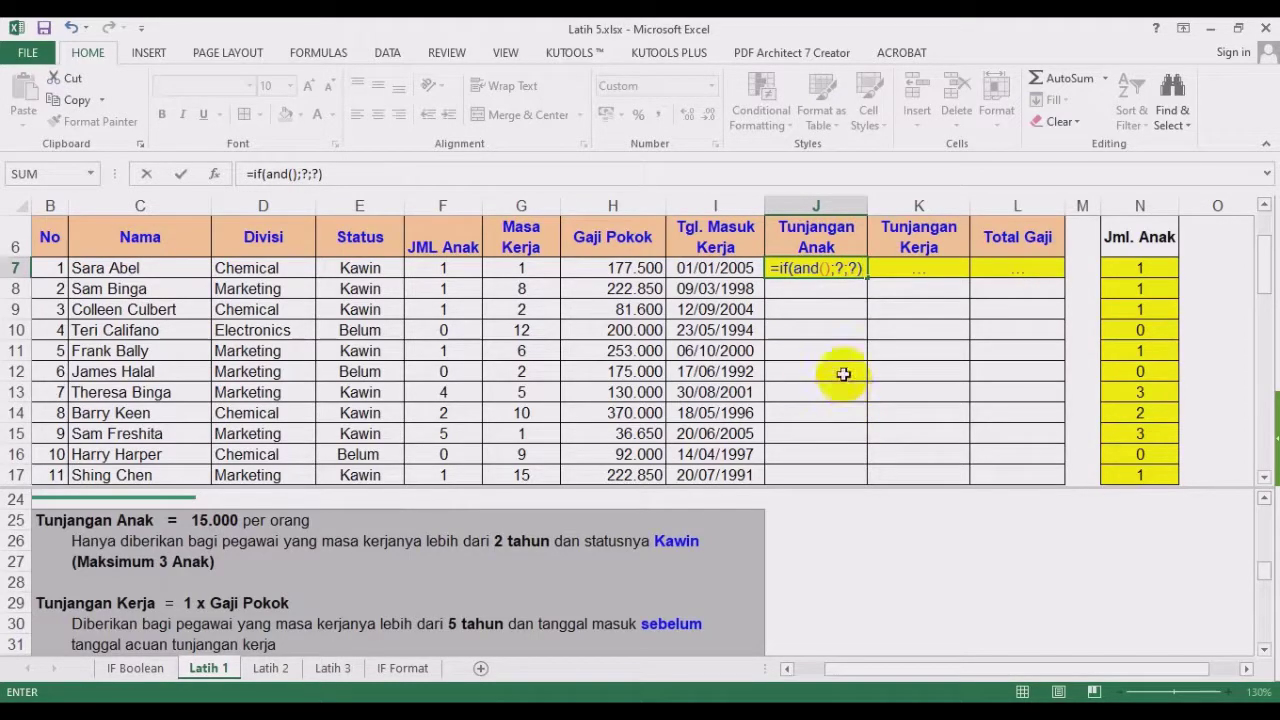
Fill the AND test of the J7 formula with the conditions G7>2 and E7="Kawin".
{"action": "left_click", "coordinate": [826, 270]}
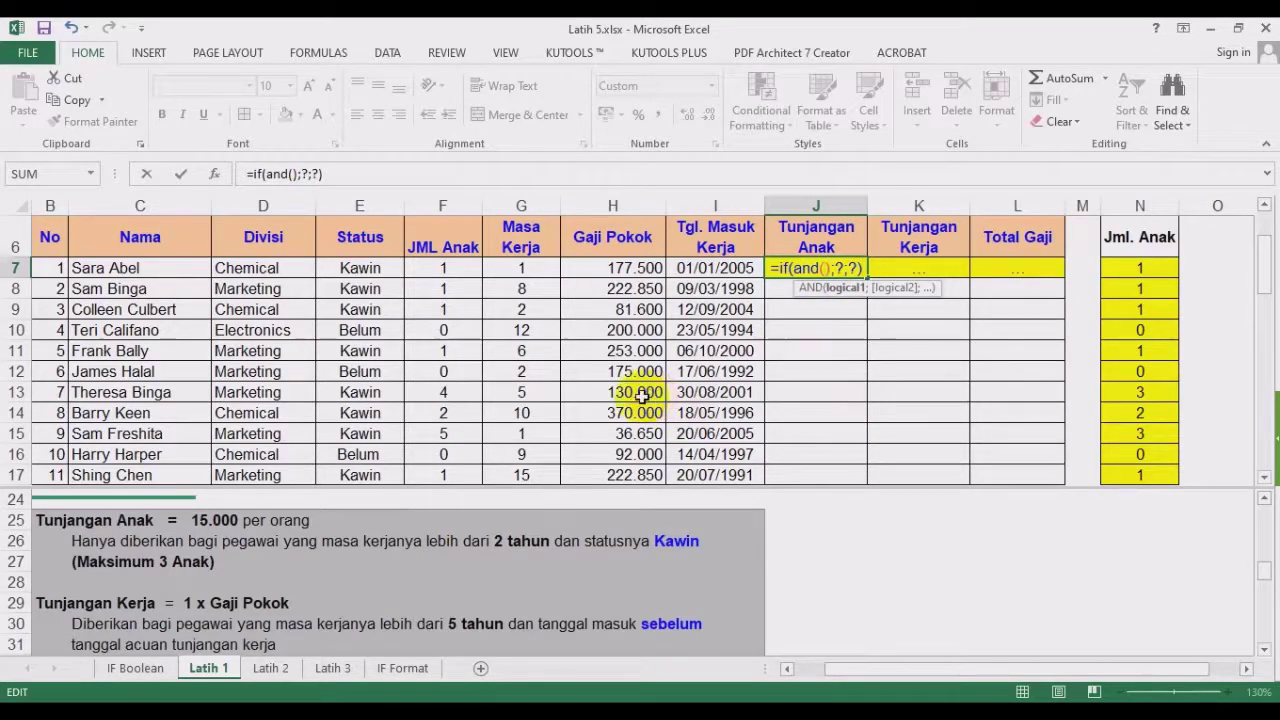
{"action": "left_click", "coordinate": [527, 265]}
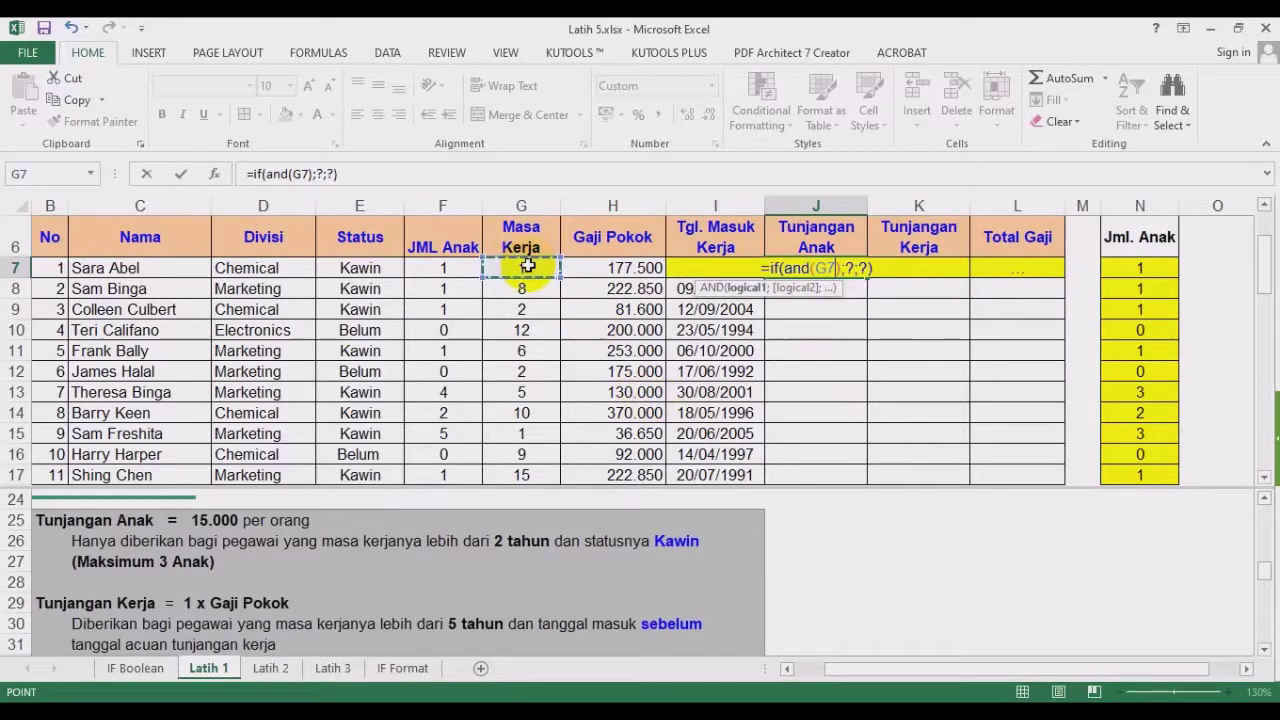
{"action": "type", "text": ">2"}
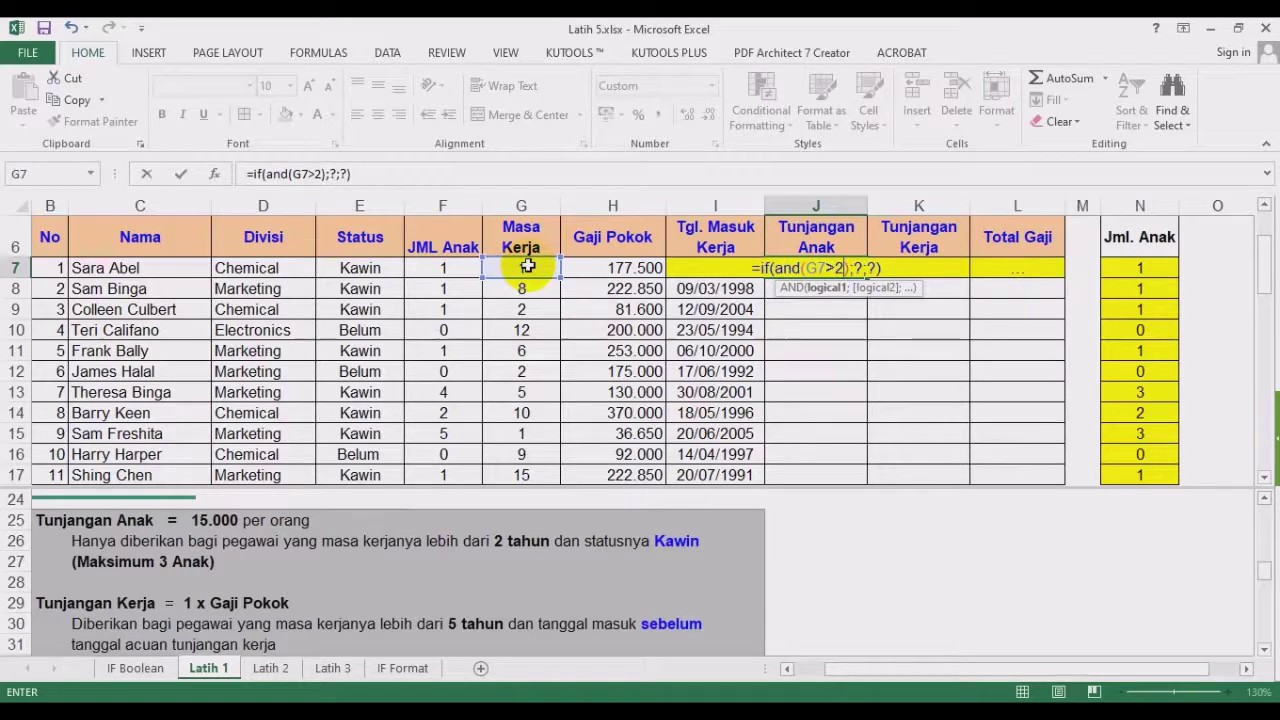
{"action": "type", "text": ";"}
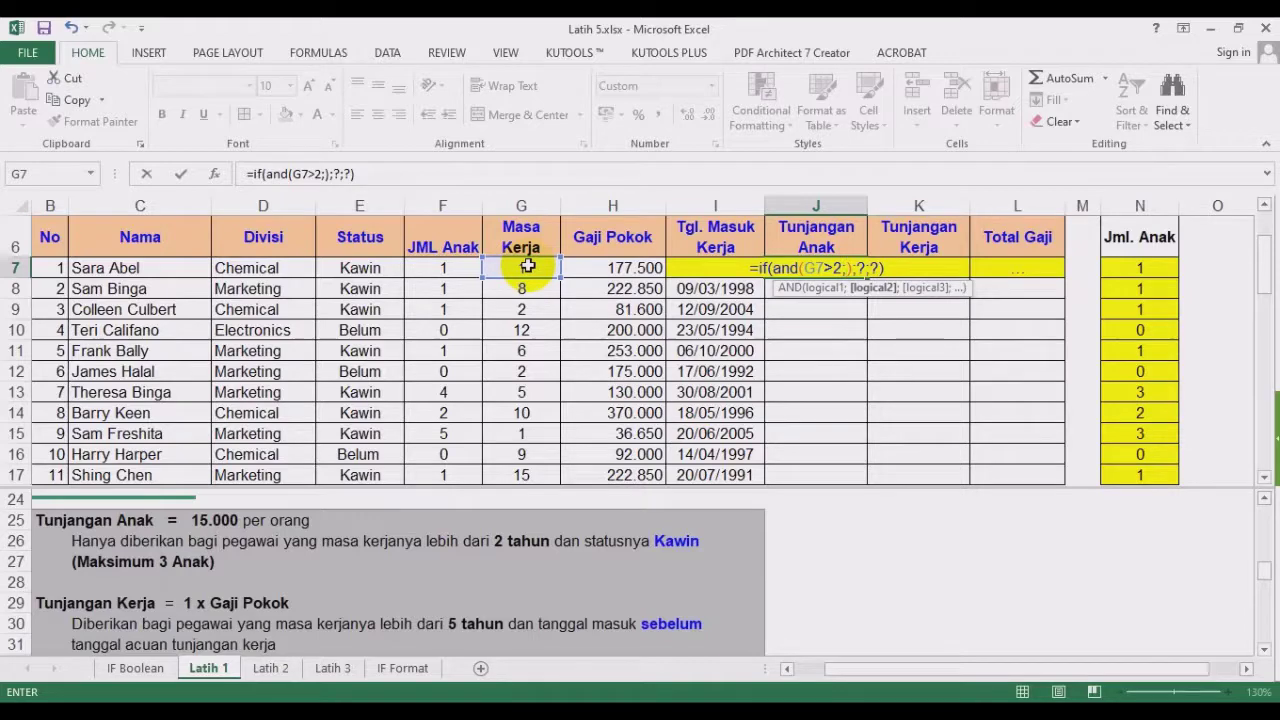
{"action": "left_click", "coordinate": [368, 268]}
{"action": "type", "text": "=\""}
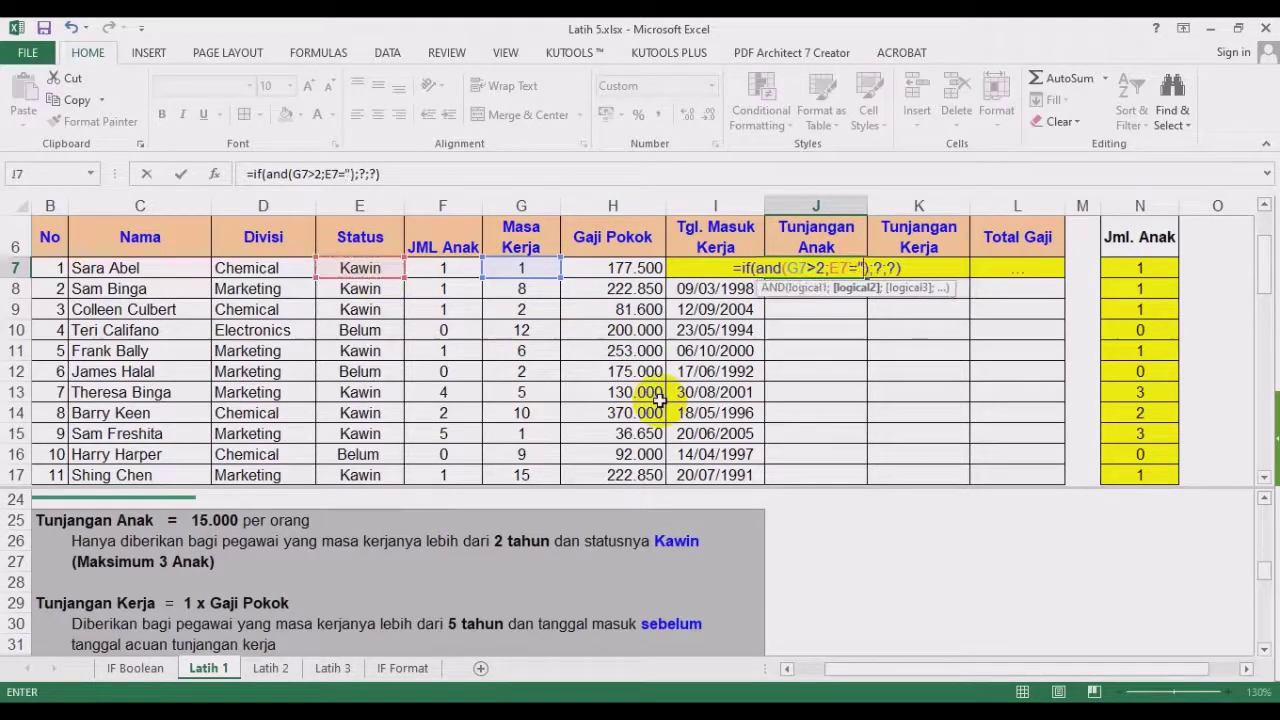
{"action": "type", "text": "Kawin\""}
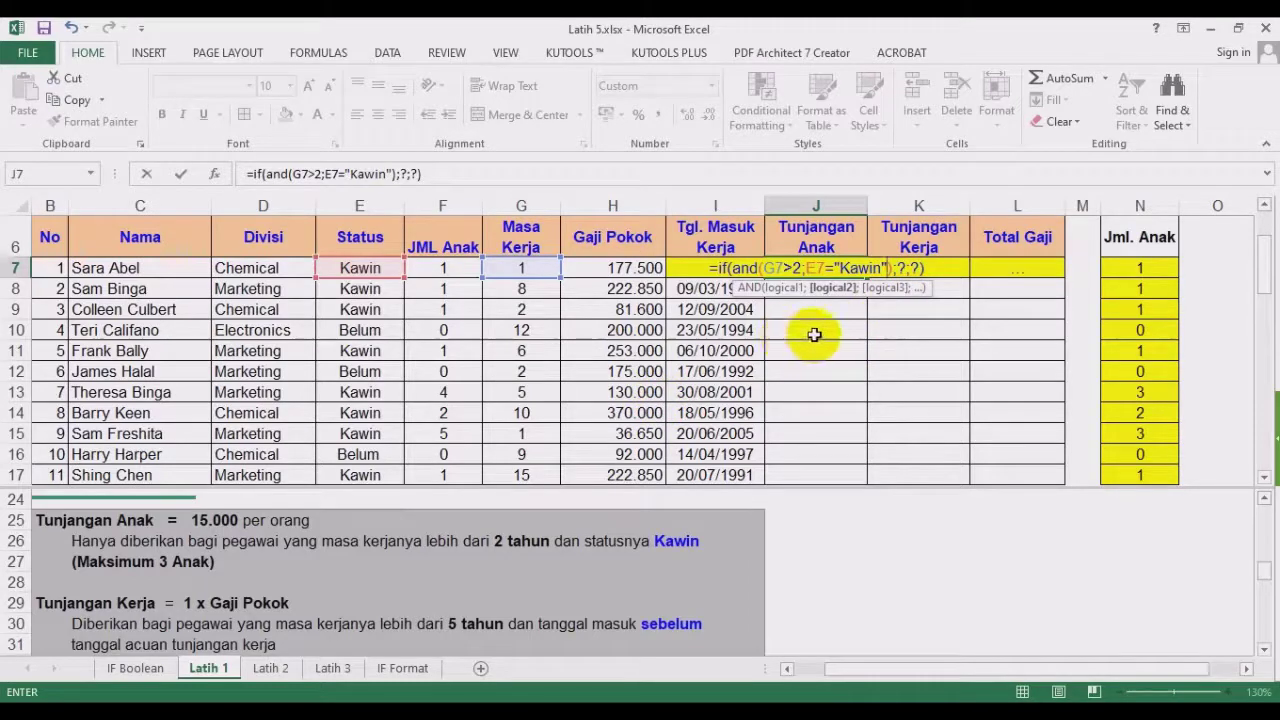
Replace the J7 formula's placeholders with 15000 and 0, multiply the IF result by N7, and commit the formula.
{"action": "double_click", "coordinate": [899, 268]}
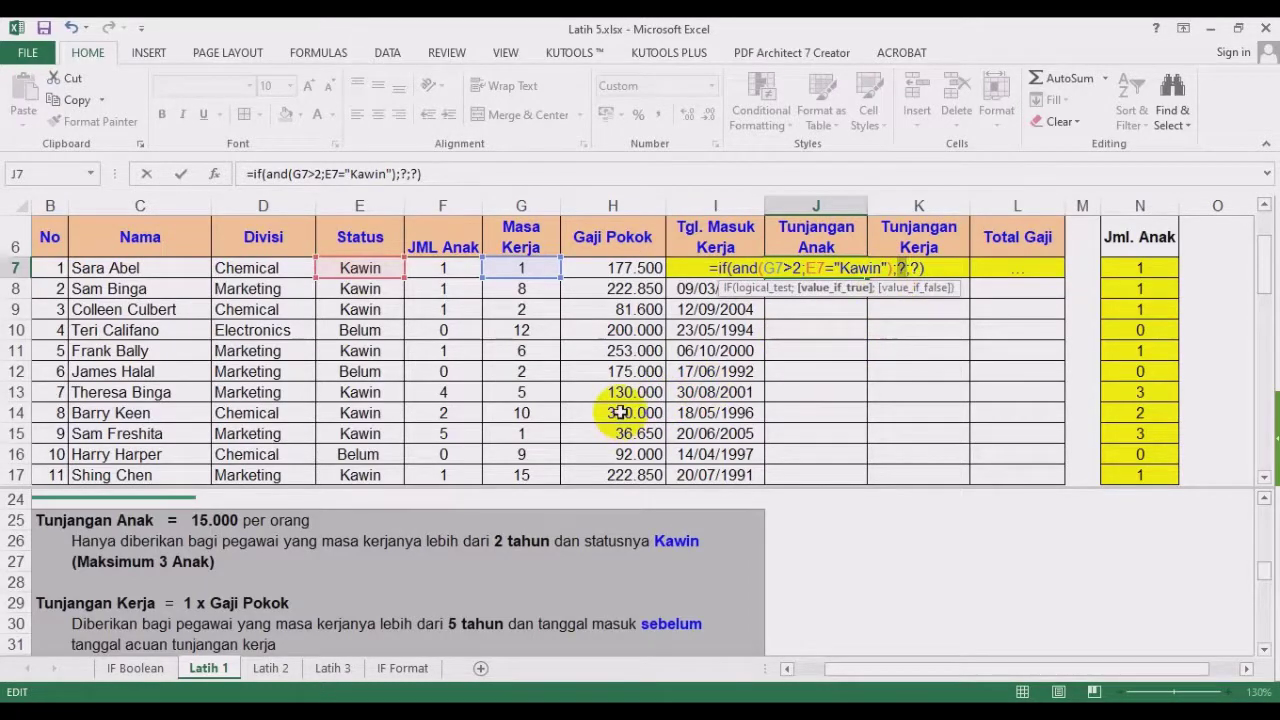
{"action": "type", "text": "15000"}
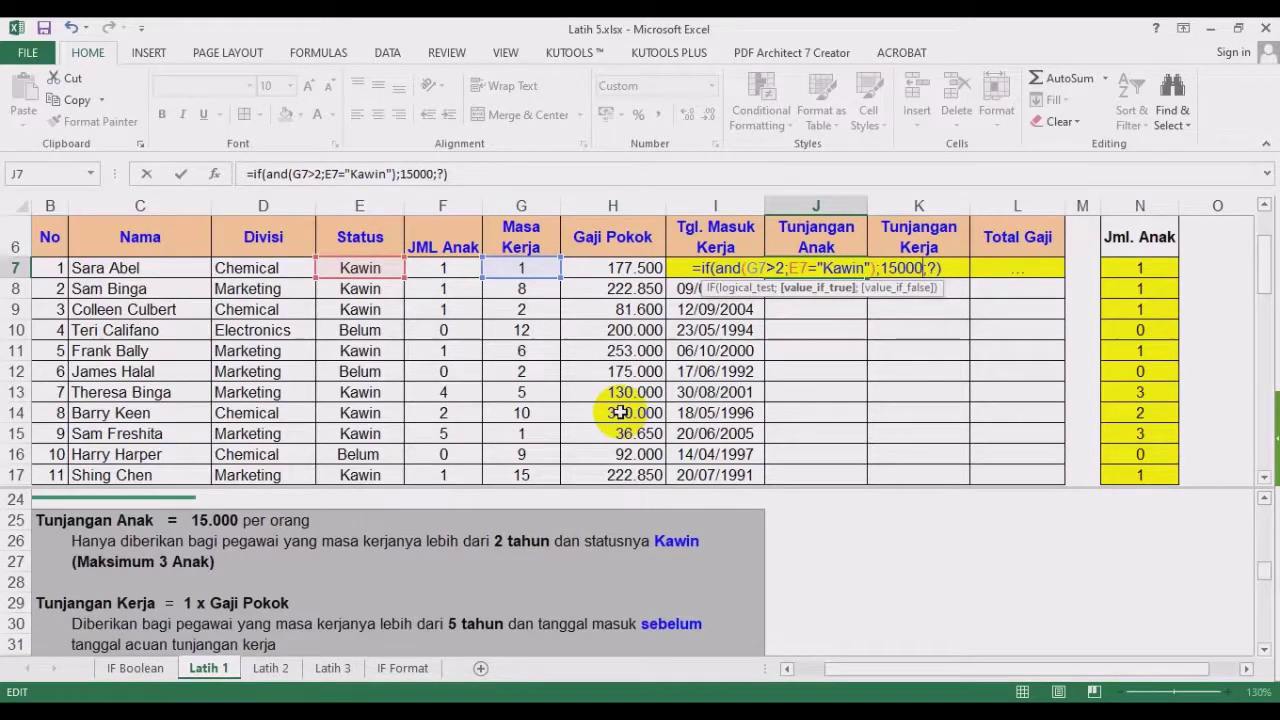
{"action": "double_click", "coordinate": [934, 268]}
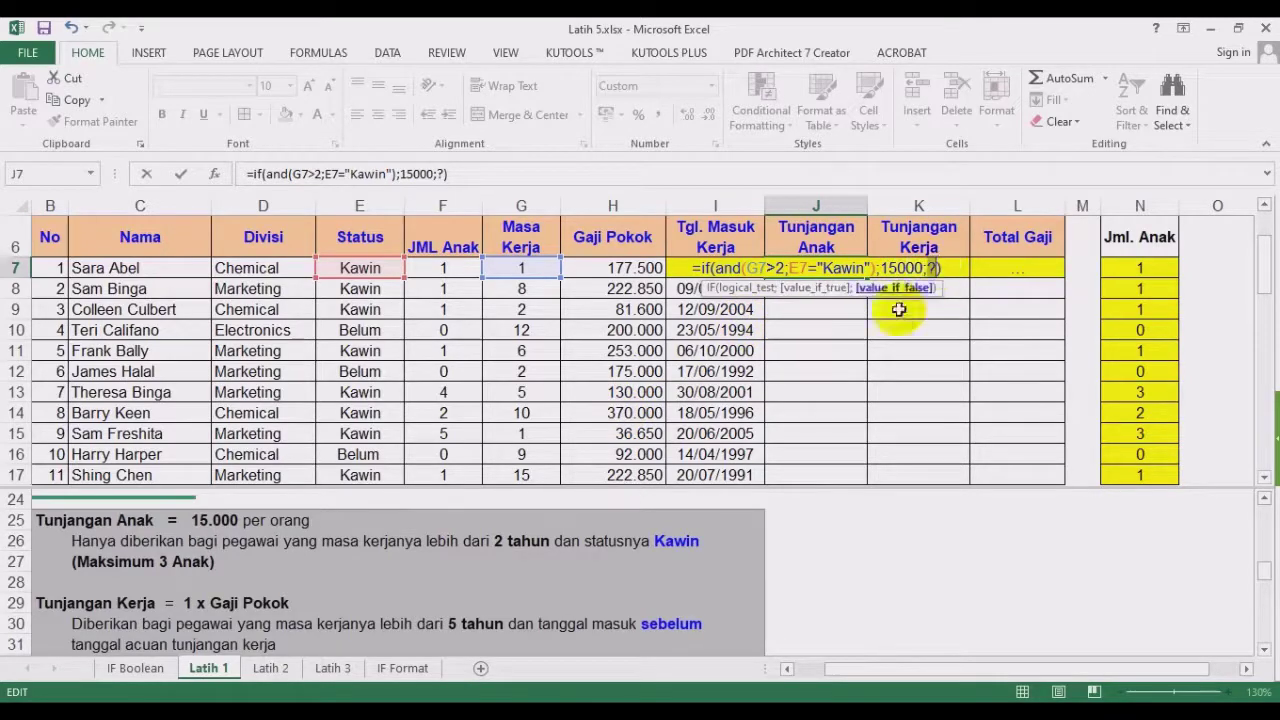
{"action": "type", "text": "0"}
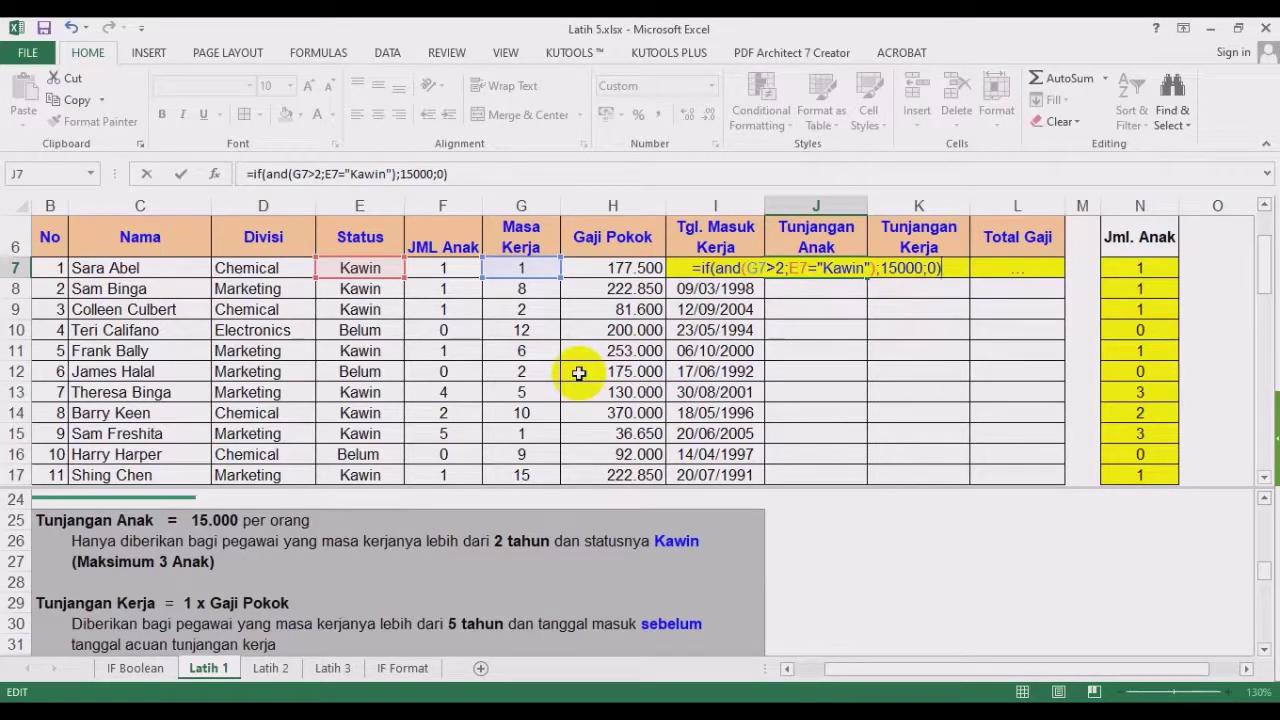
{"action": "type", "text": "*"}
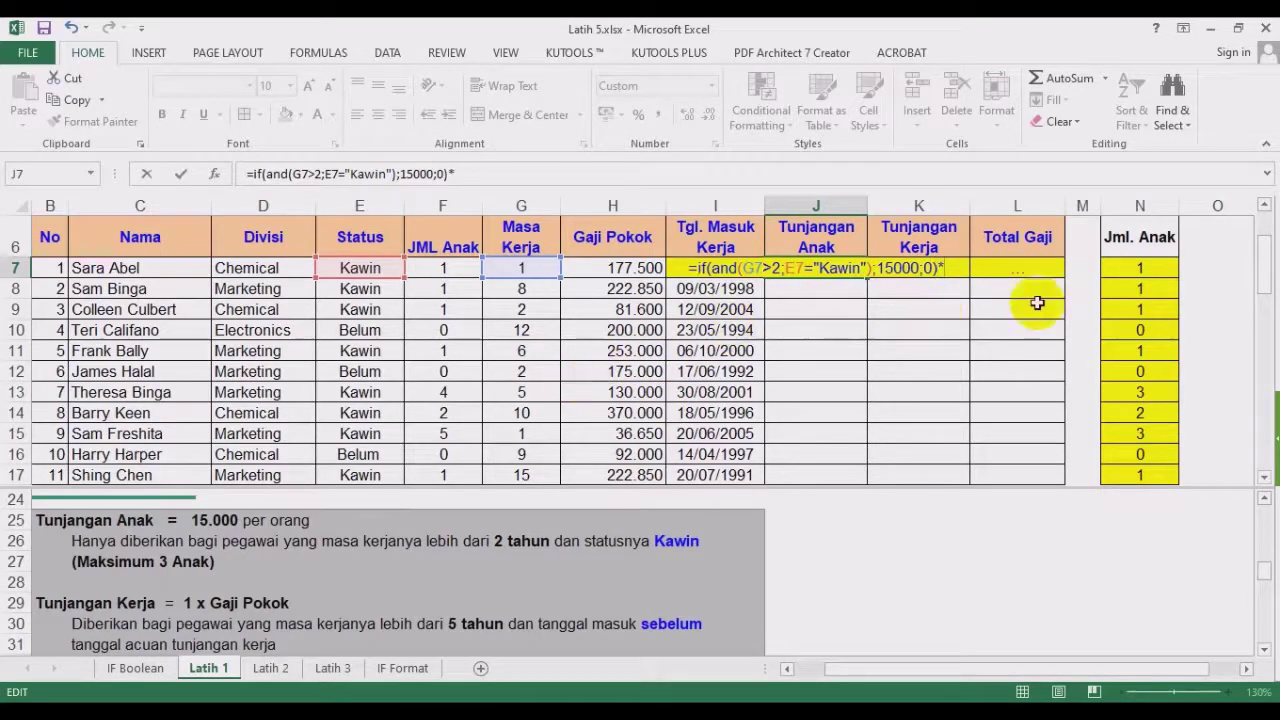
{"action": "left_click", "coordinate": [1135, 268]}
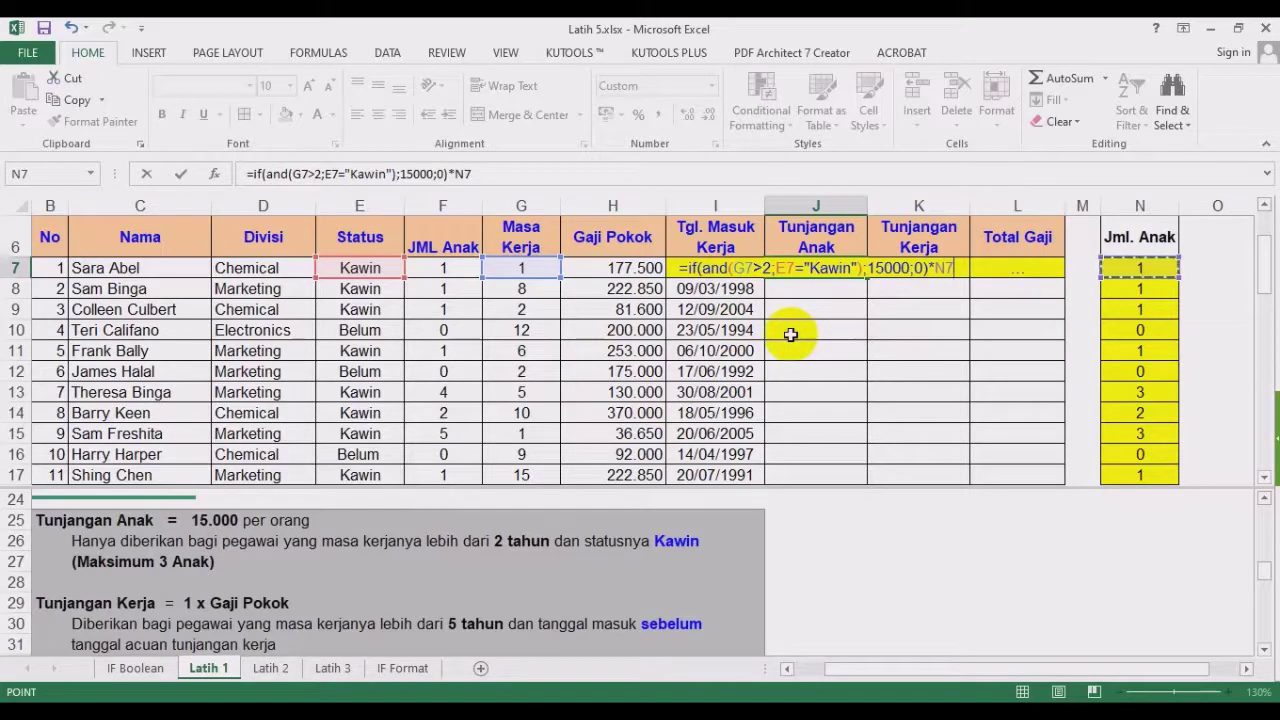
{"action": "key", "text": "Return"}
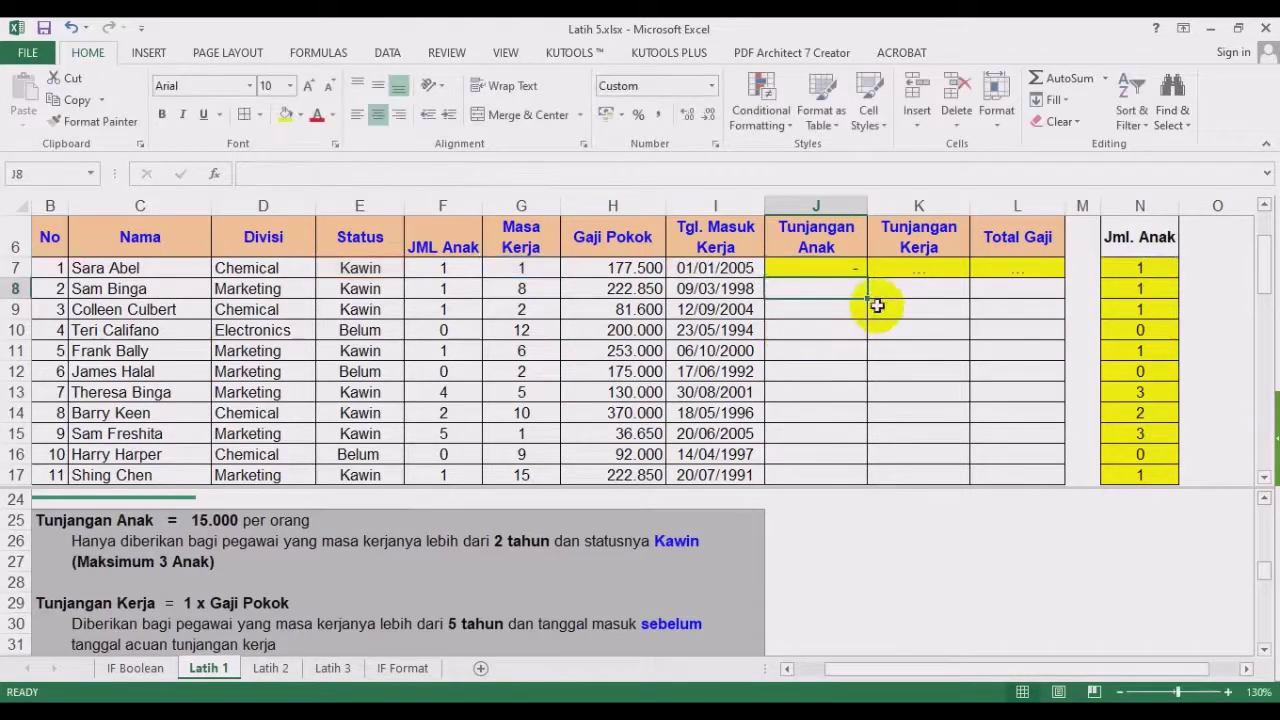
Copy the J7 formula down the Tunjangan Anak column to J21.
{"action": "left_click", "coordinate": [818, 268]}
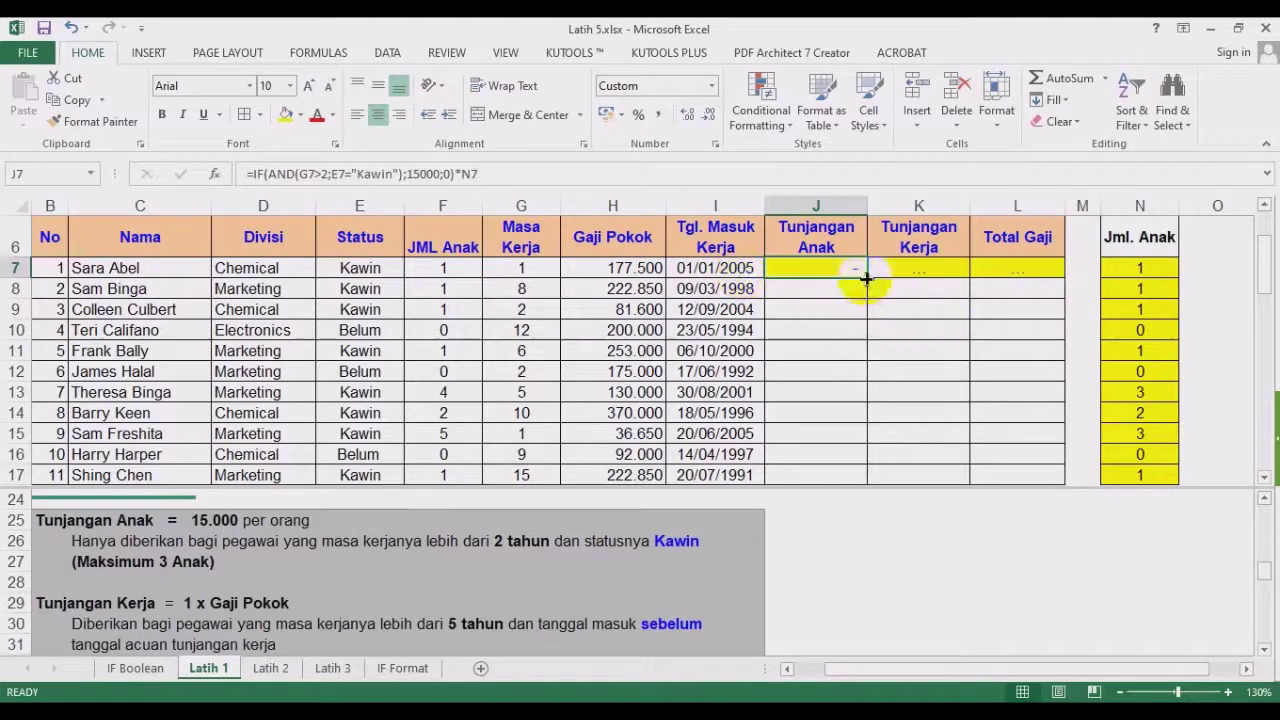
{"action": "left_click_drag", "start_coordinate": [866, 278], "coordinate": [851, 415]}
{"action": "scroll", "coordinate": [871, 322], "scroll_direction": "up", "scroll_amount": 1}
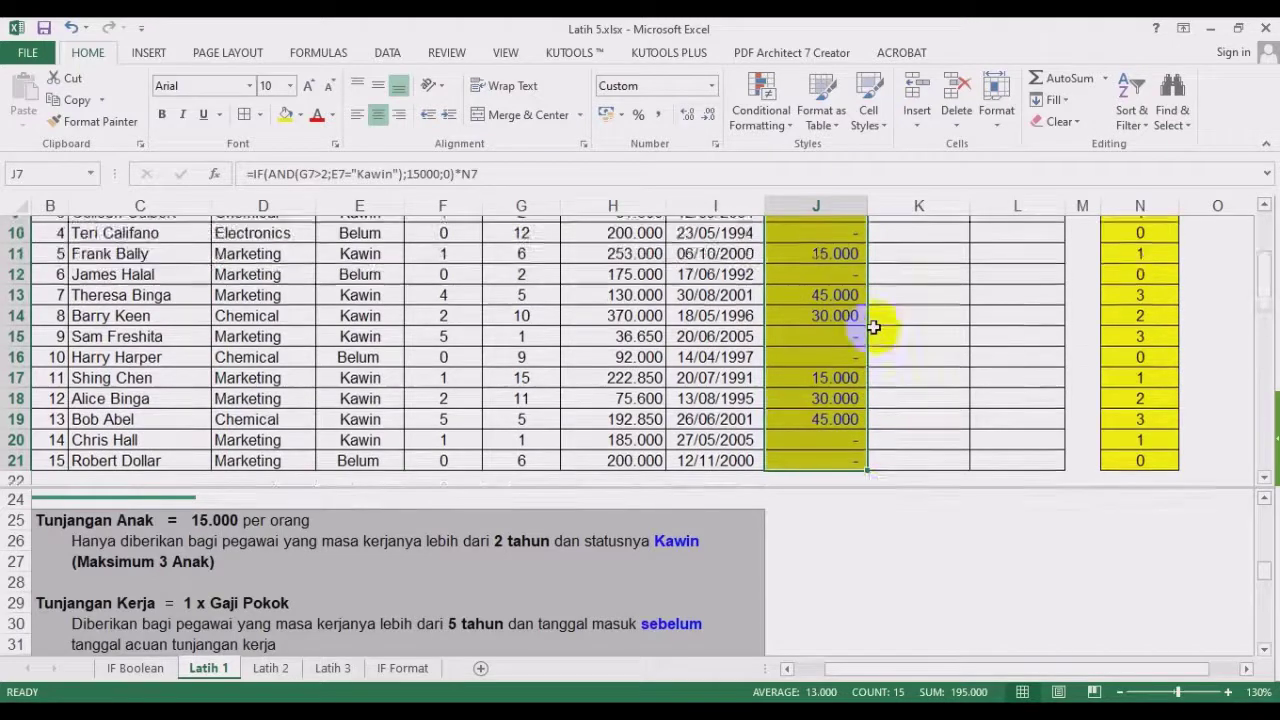
{"action": "scroll", "coordinate": [873, 327], "scroll_direction": "up", "scroll_amount": 2}
{"action": "left_click", "coordinate": [860, 330]}
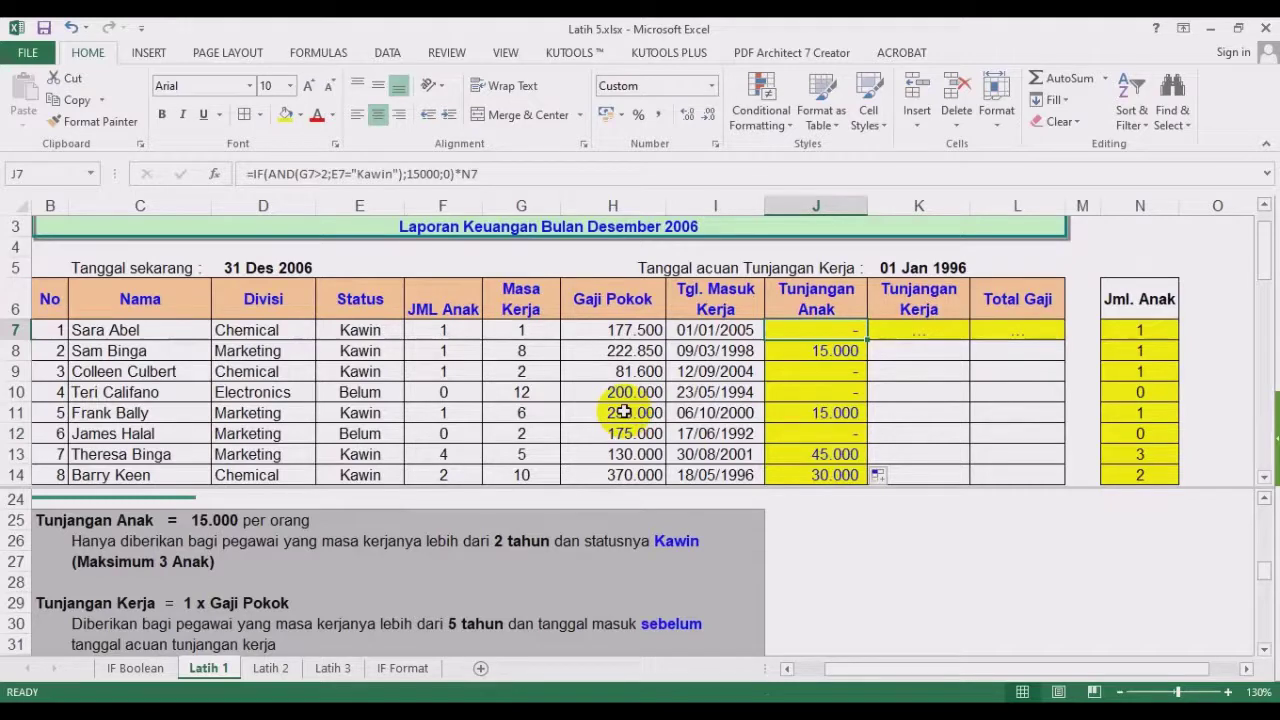
Review the Tunjangan Kerja rule together with the Gaji Pokok column, the reference date in K5 and the Tgl. Masuk Kerja dates.
{"action": "left_click", "coordinate": [672, 540]}
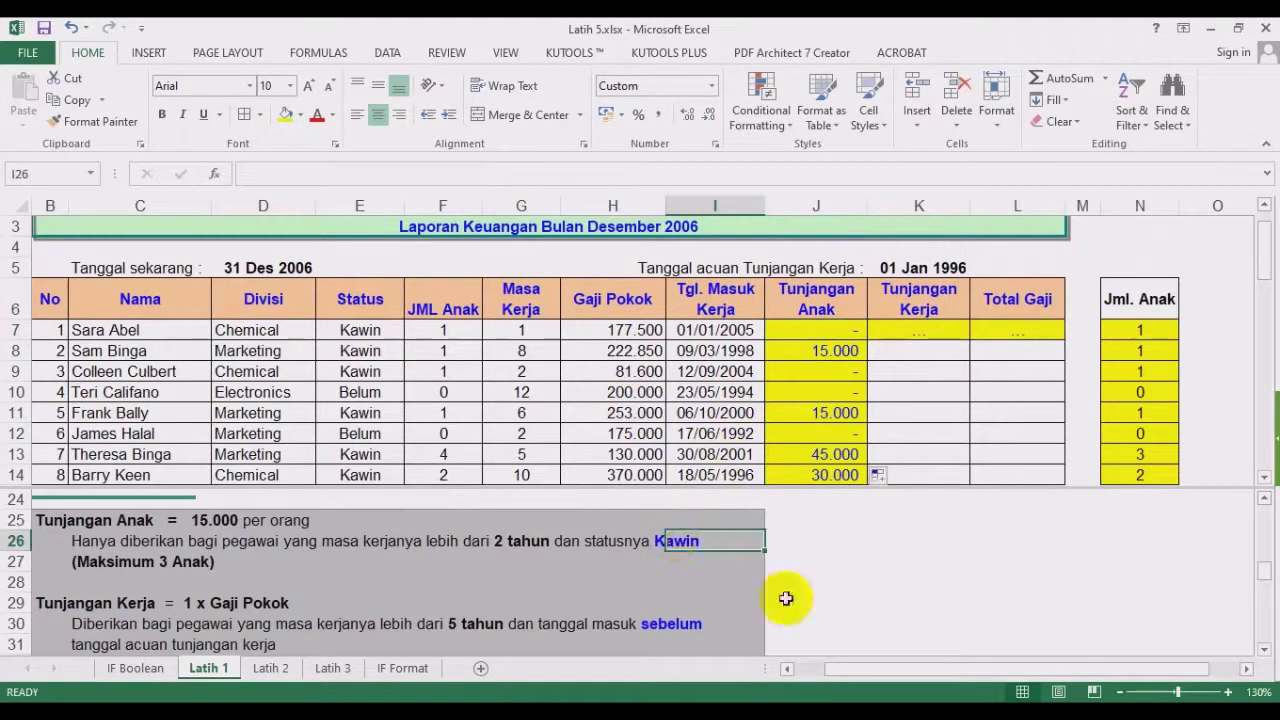
{"action": "left_click", "coordinate": [1264, 650]}
{"action": "left_click", "coordinate": [1264, 650]}
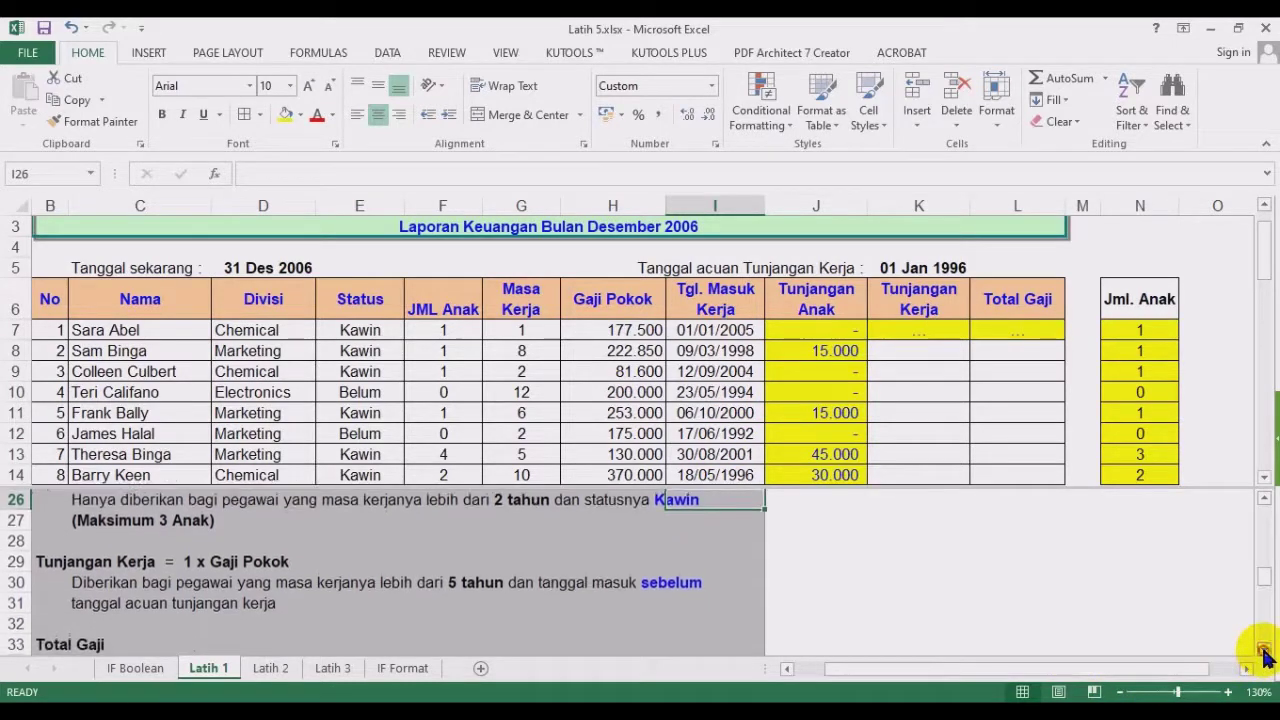
{"action": "left_click", "coordinate": [1264, 650]}
{"action": "left_click", "coordinate": [1264, 650]}
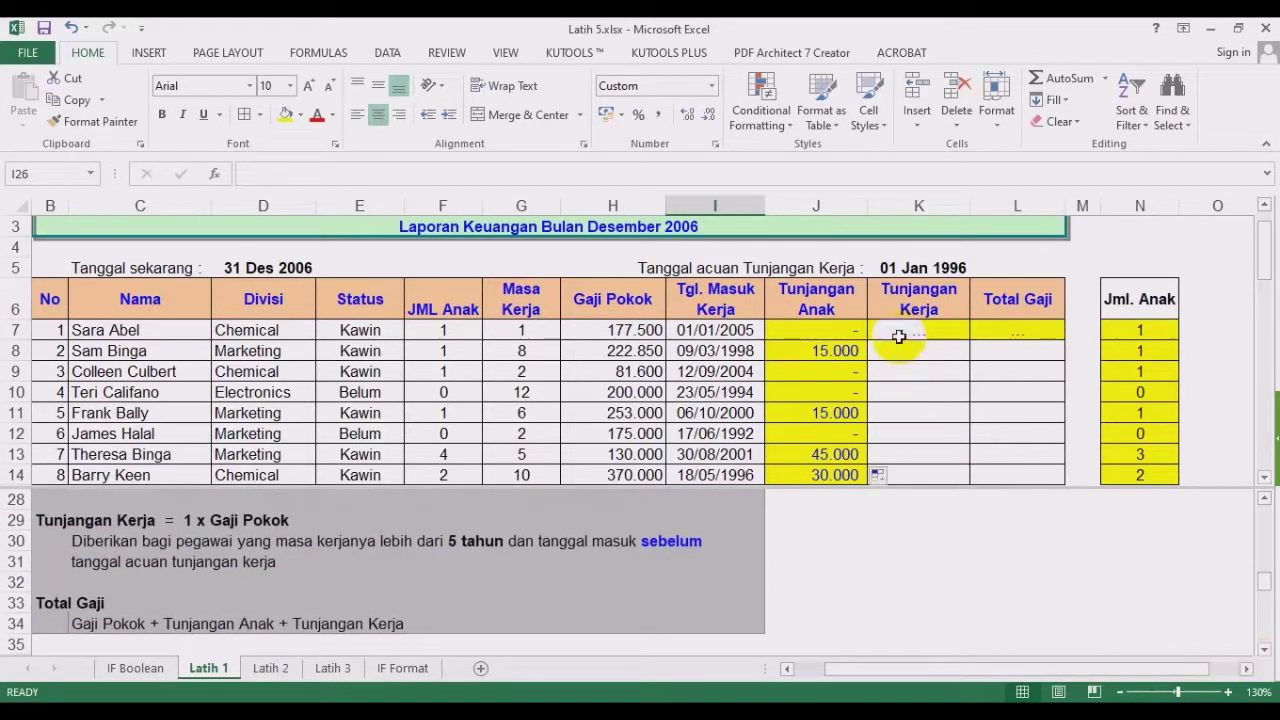
{"action": "left_click", "coordinate": [899, 337]}
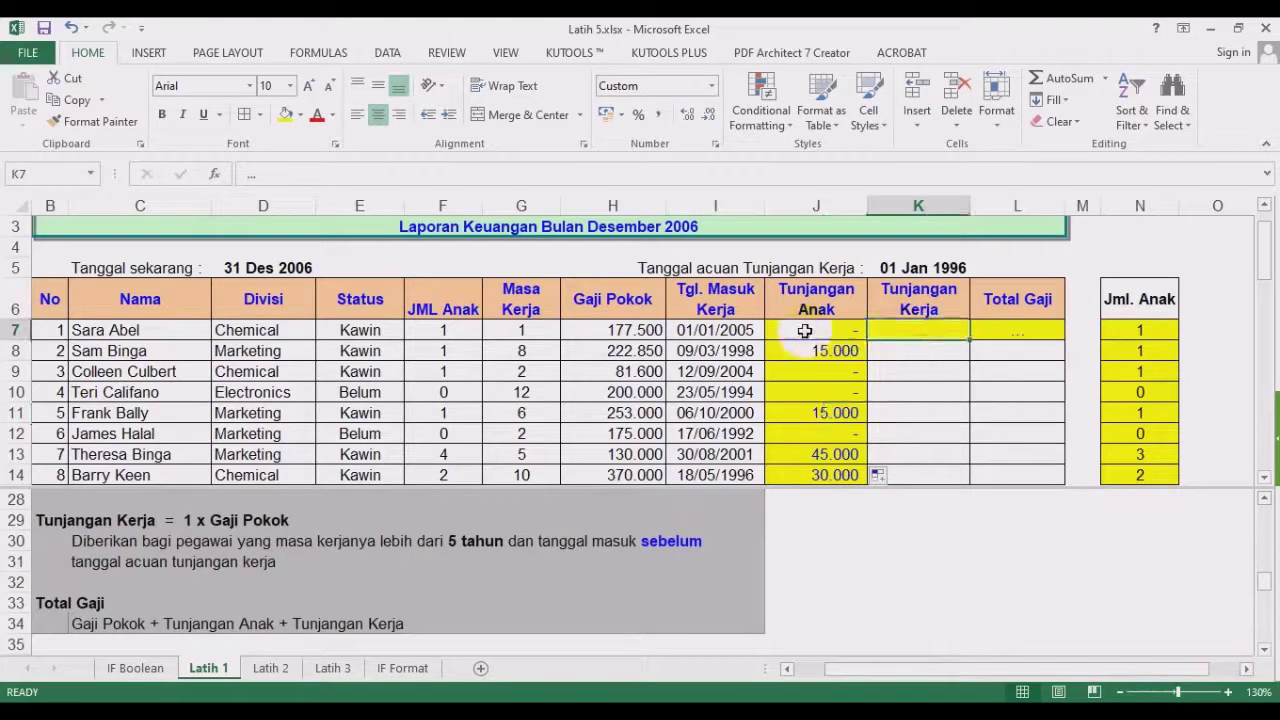
{"action": "left_click", "coordinate": [650, 337]}
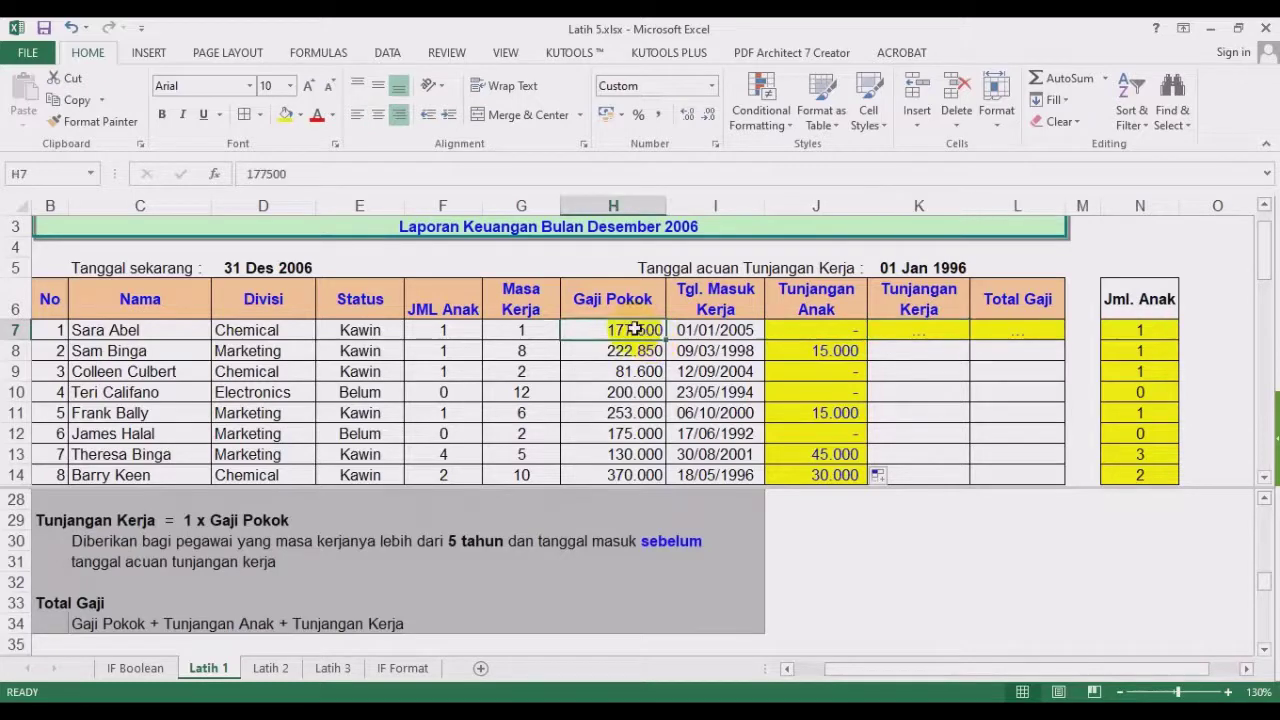
{"action": "left_click", "coordinate": [617, 205]}
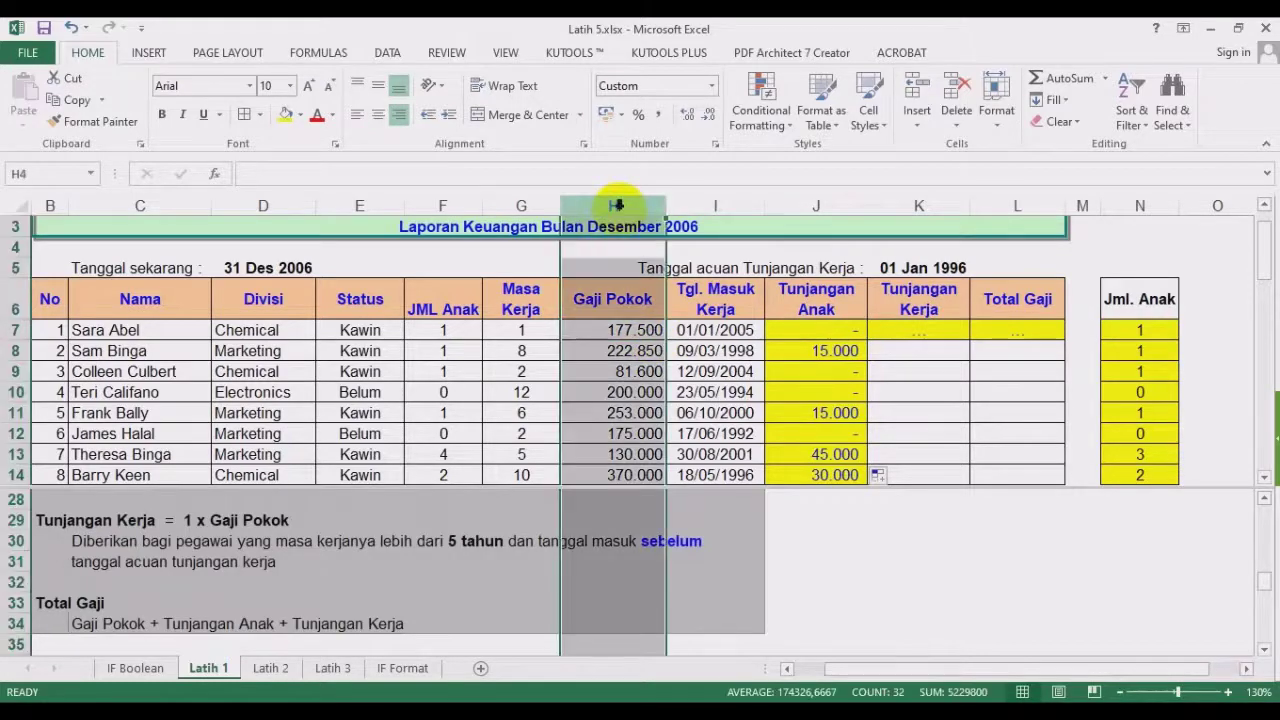
{"action": "left_click", "coordinate": [928, 330]}
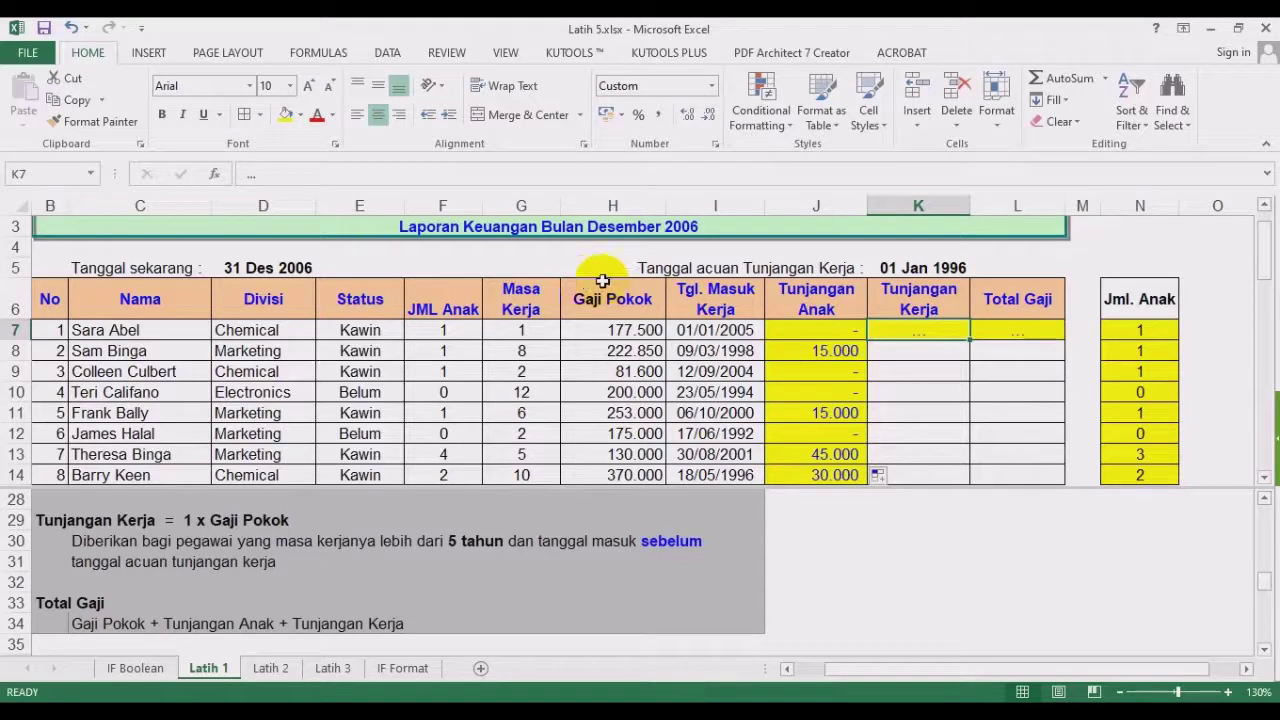
{"action": "left_click", "coordinate": [948, 267]}
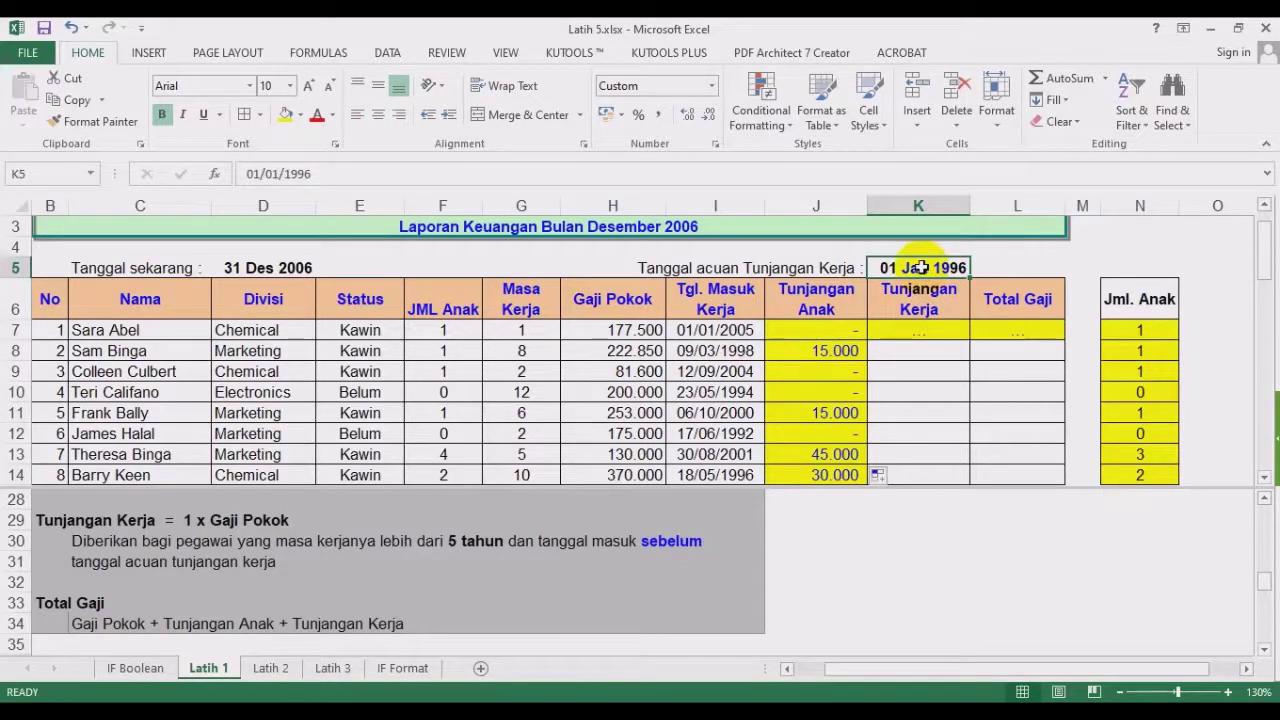
{"action": "left_click_drag", "start_coordinate": [715, 330], "coordinate": [715, 412]}
Start the Tunjangan Kerja formula in K7 as =if(and();?;?), with placeholders for the true and false values.
{"action": "left_click", "coordinate": [911, 328]}
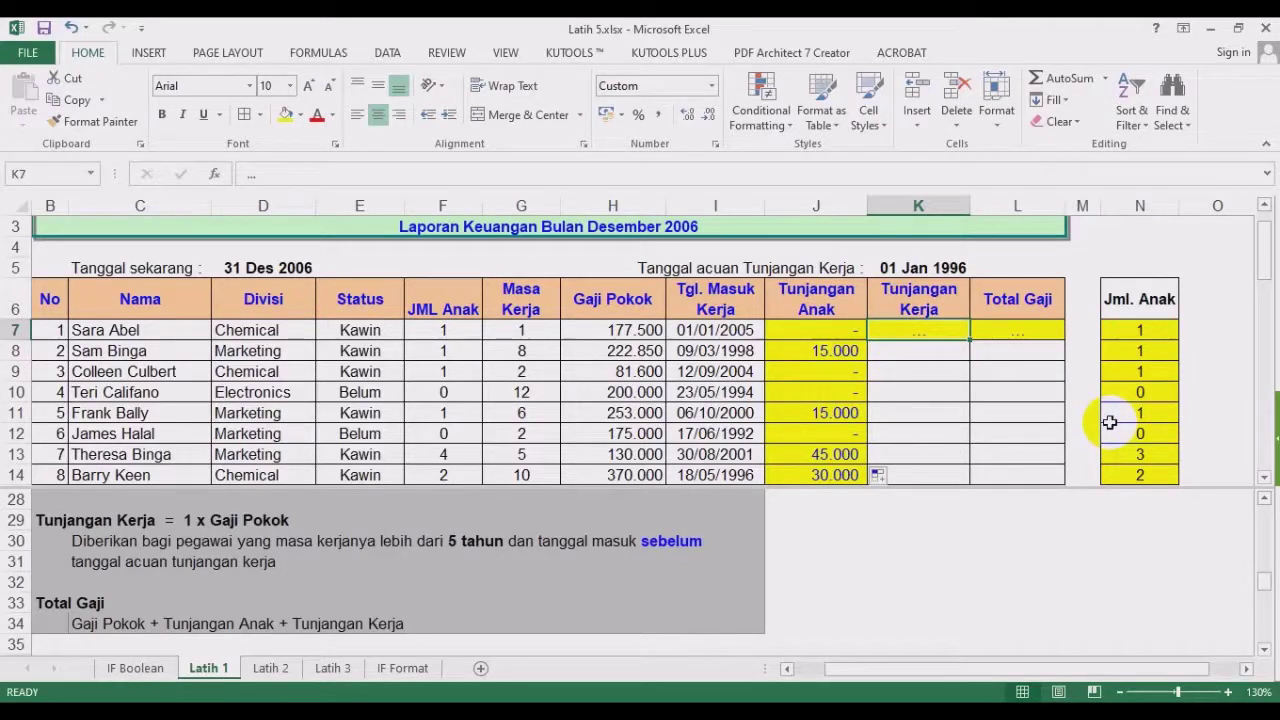
{"action": "type", "text": "=i"}
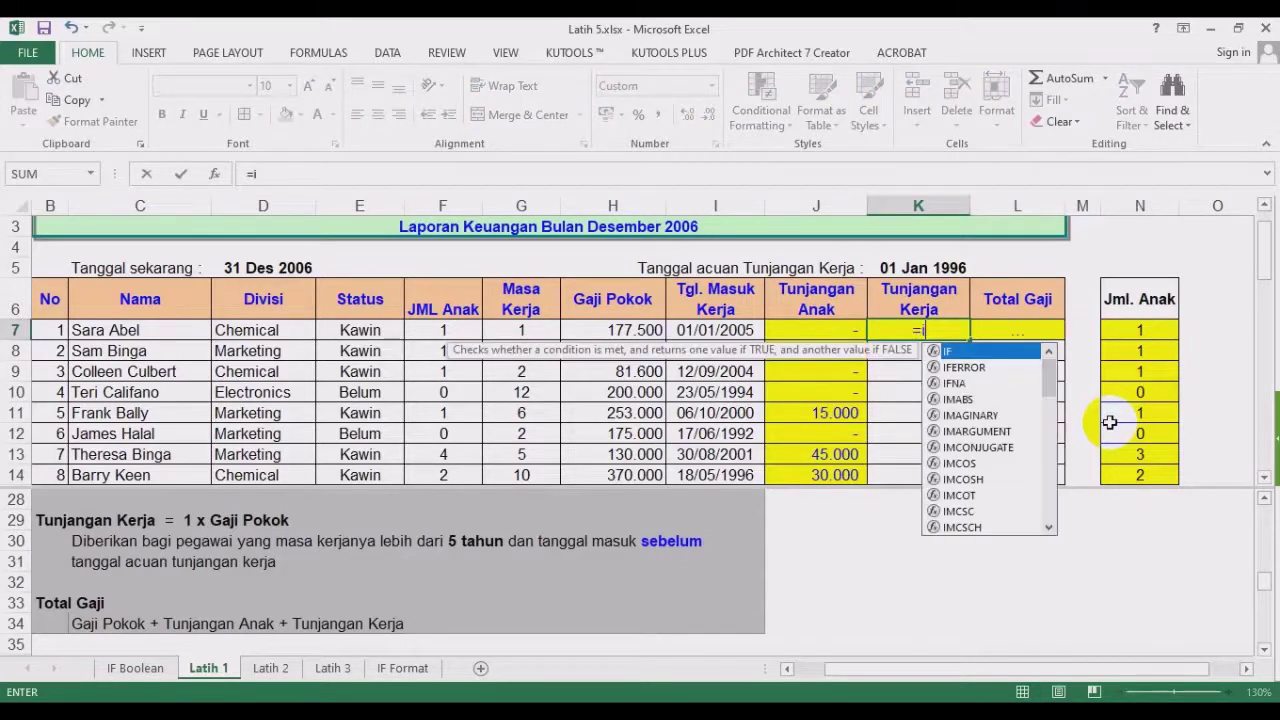
{"action": "type", "text": "f(and"}
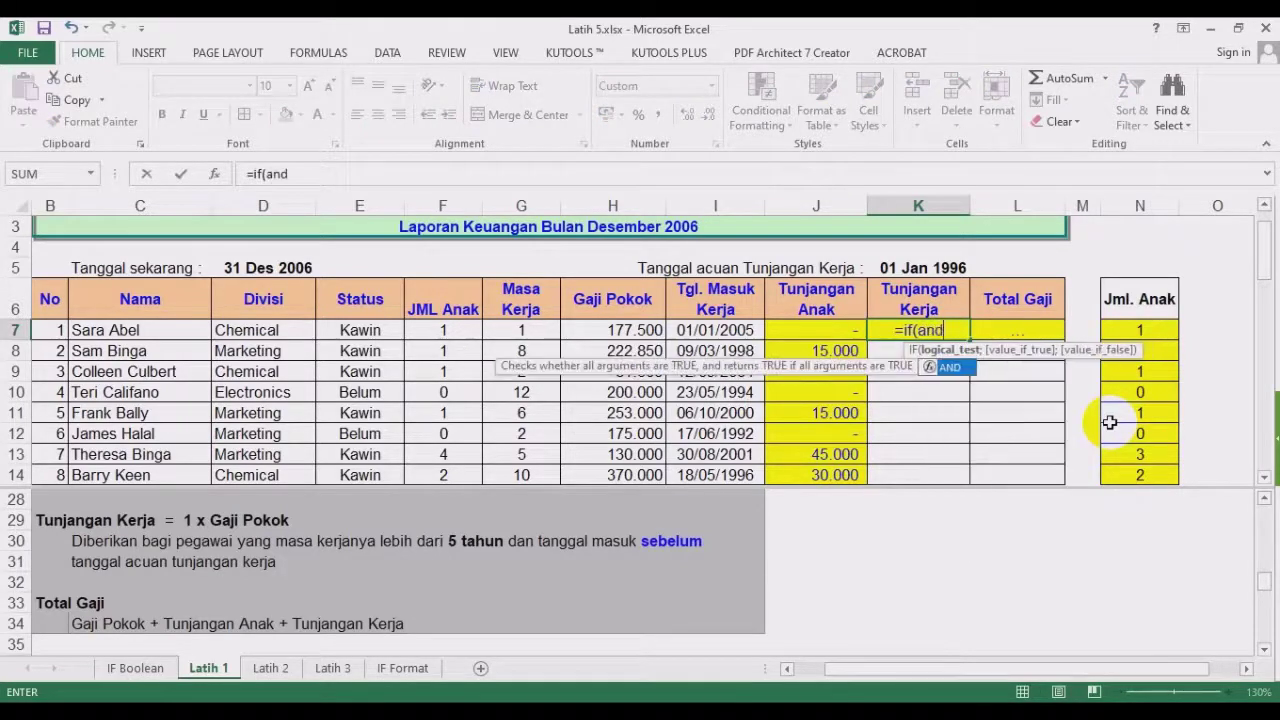
{"action": "type", "text": "();?;?)"}
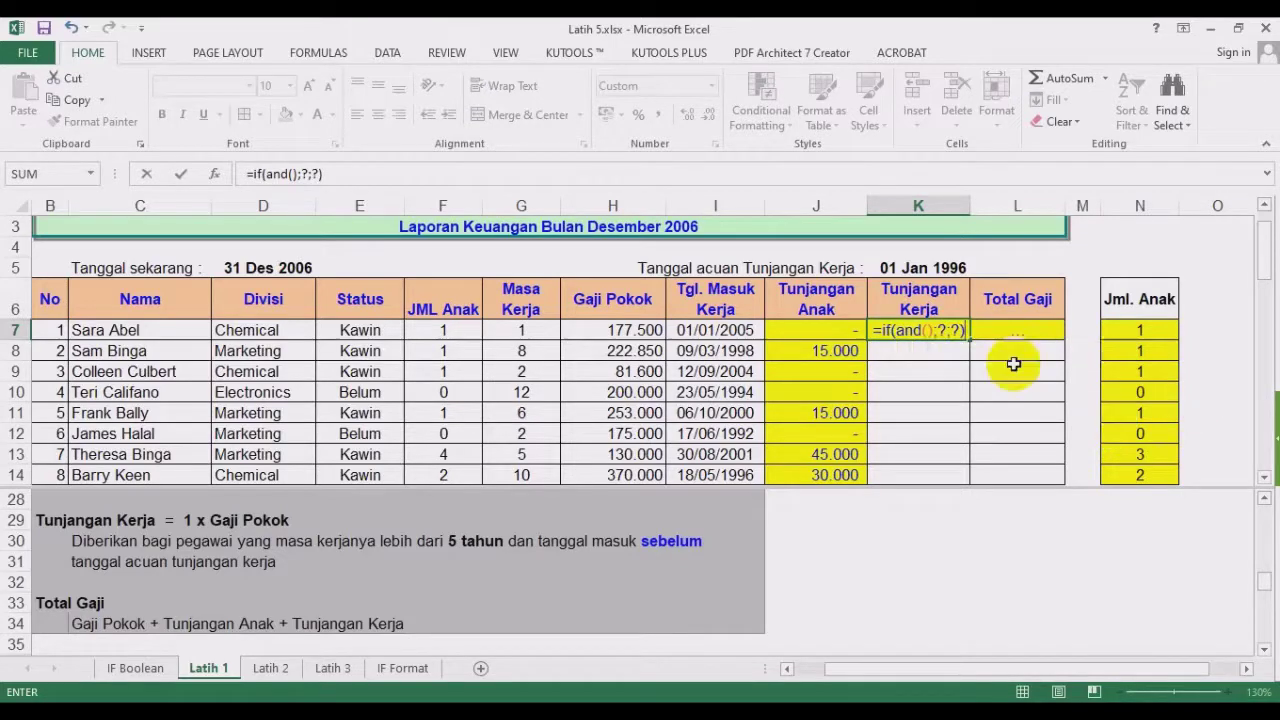
Fill the AND test of the K7 formula with G7>5 and I7<$K$5, using an absolute reference to the reference date.
{"action": "left_click", "coordinate": [927, 330]}
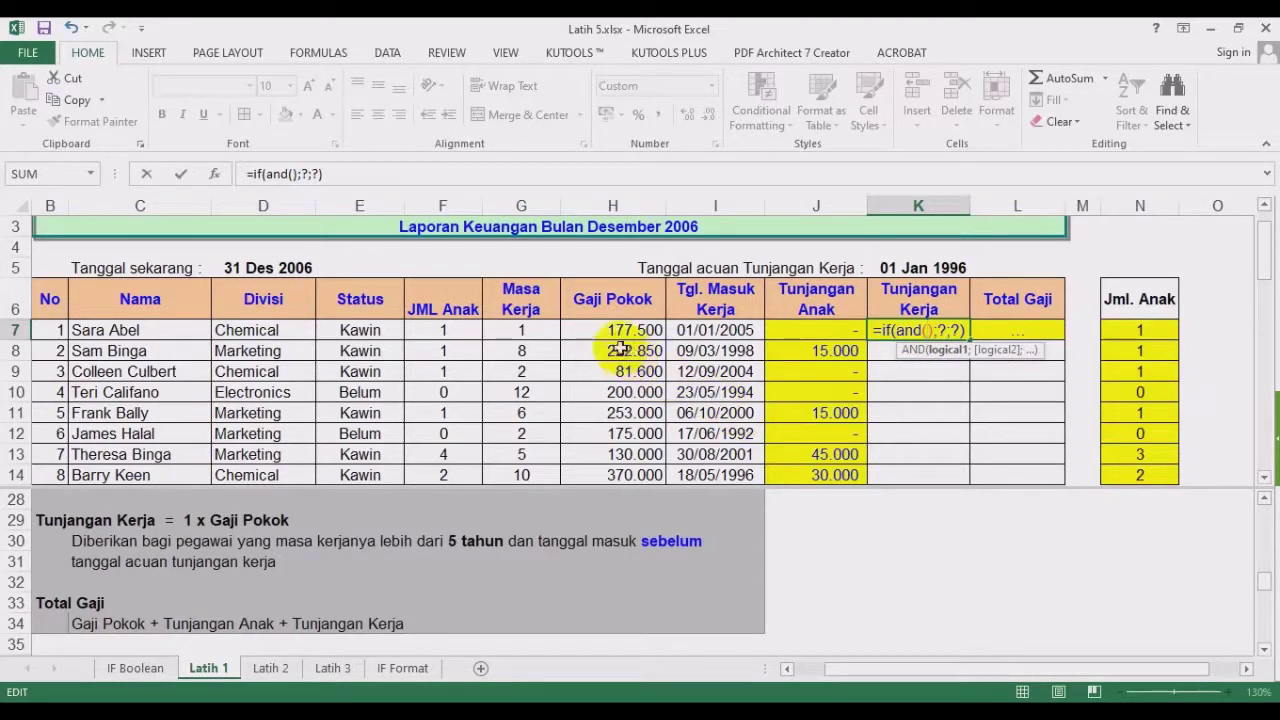
{"action": "left_click", "coordinate": [530, 331]}
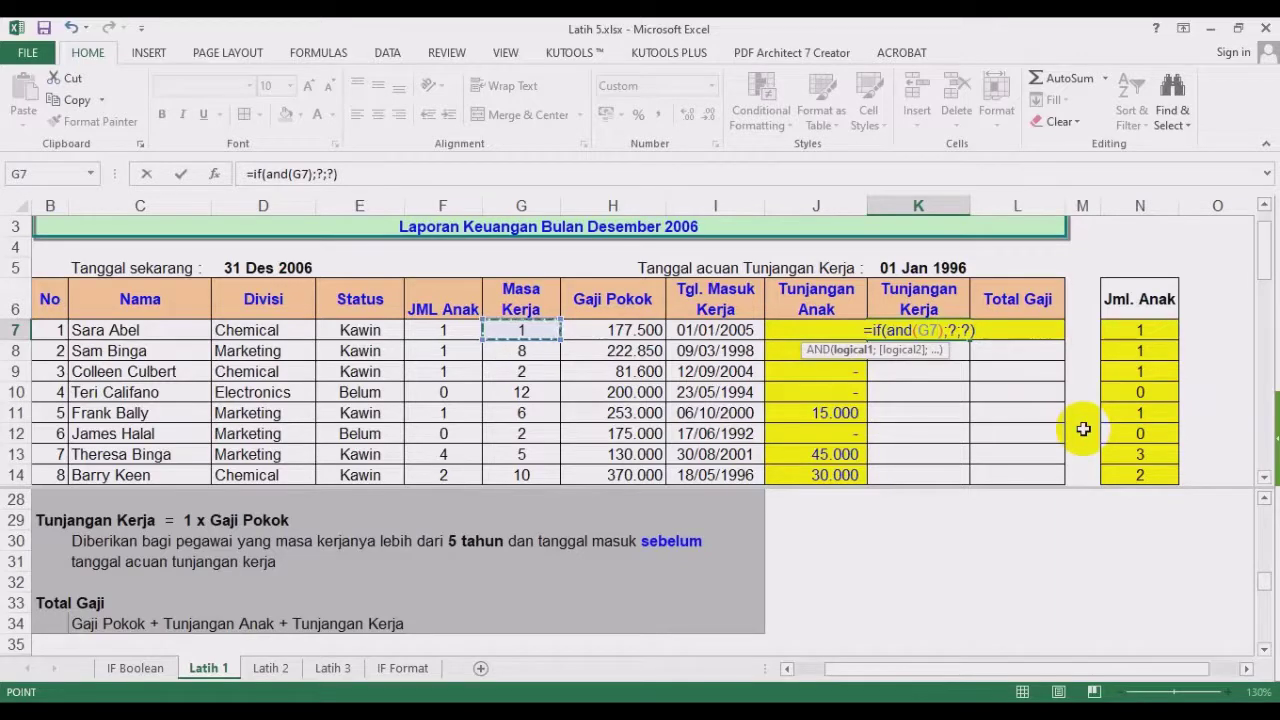
{"action": "type", "text": ">5"}
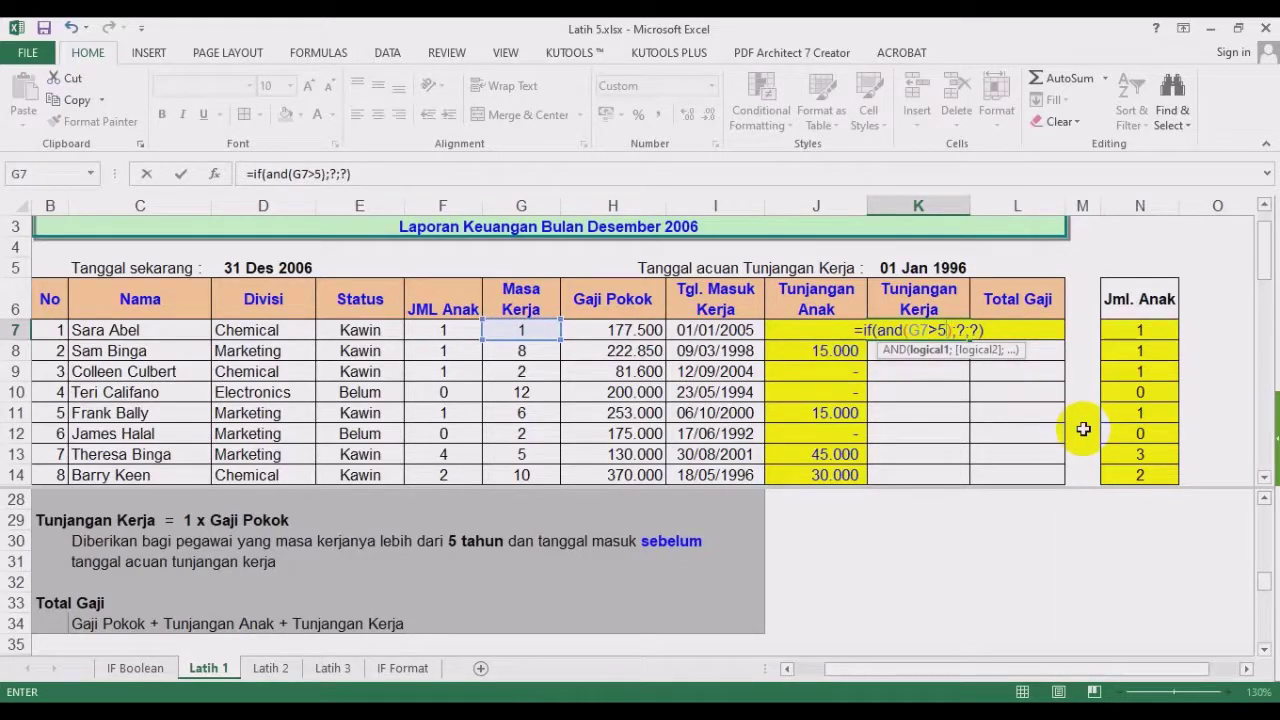
{"action": "type", "text": ";"}
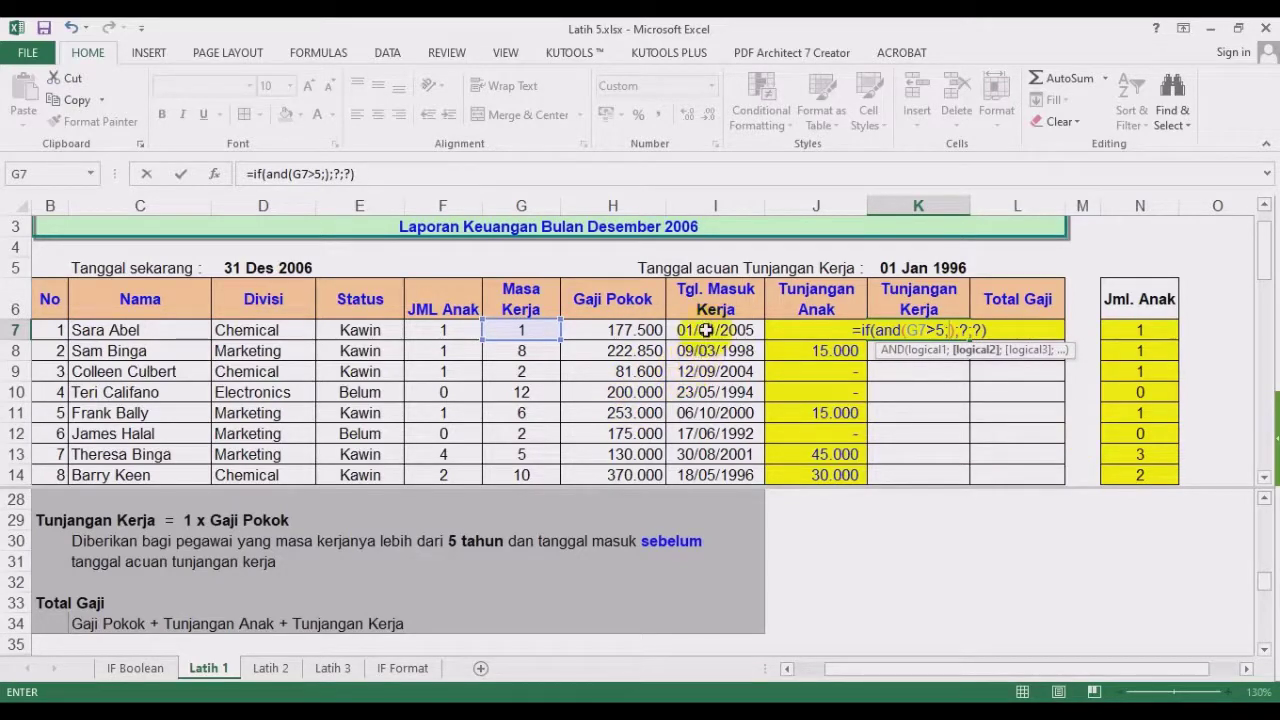
{"action": "left_click", "coordinate": [706, 330]}
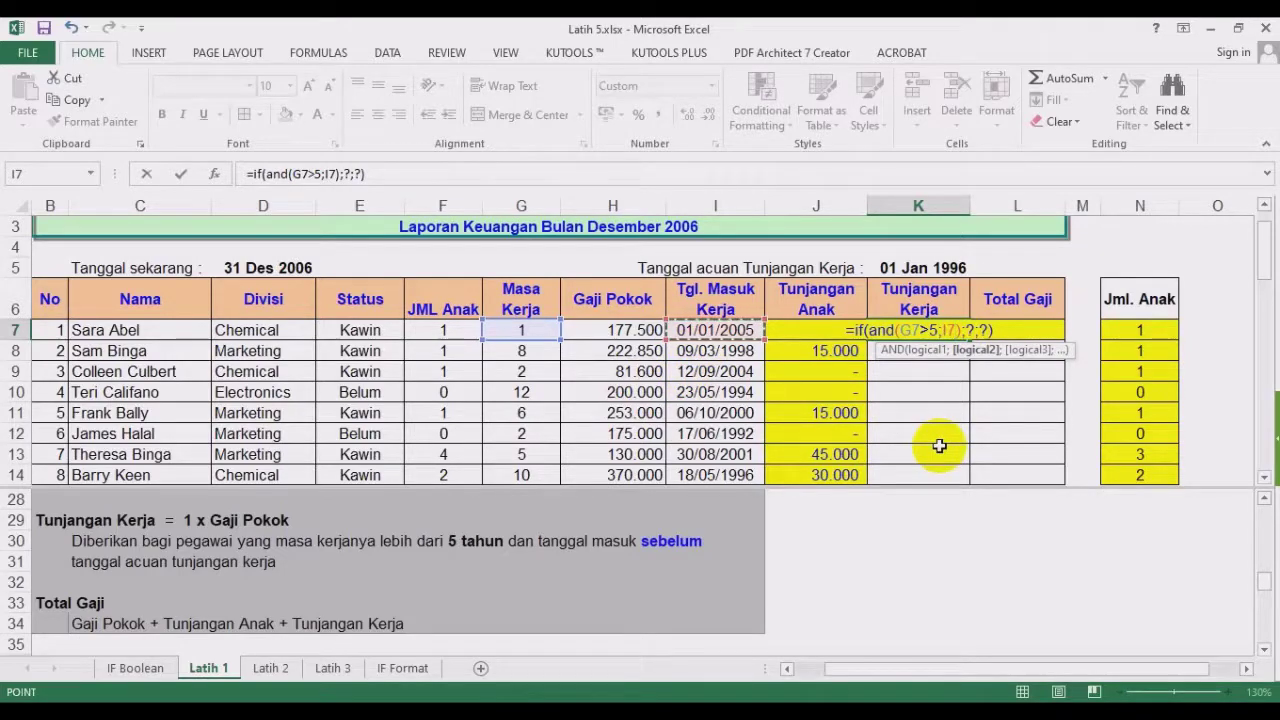
{"action": "type", "text": "<"}
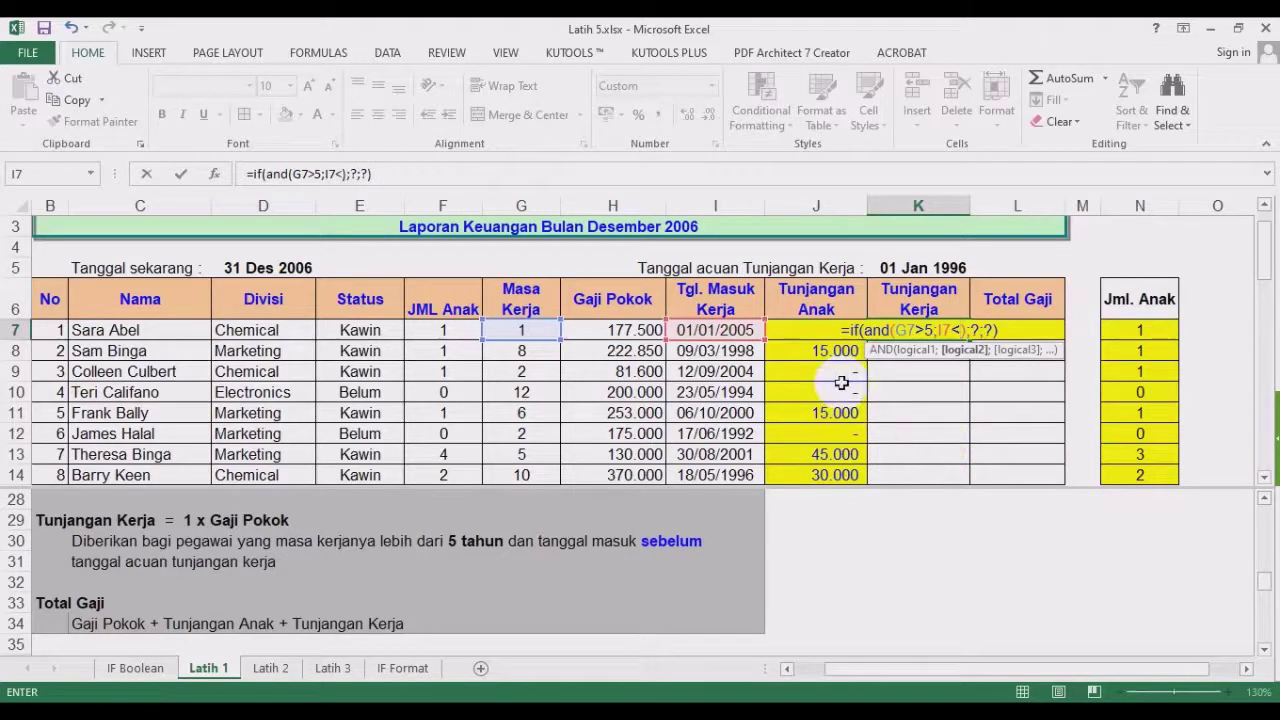
{"action": "left_click", "coordinate": [924, 266]}
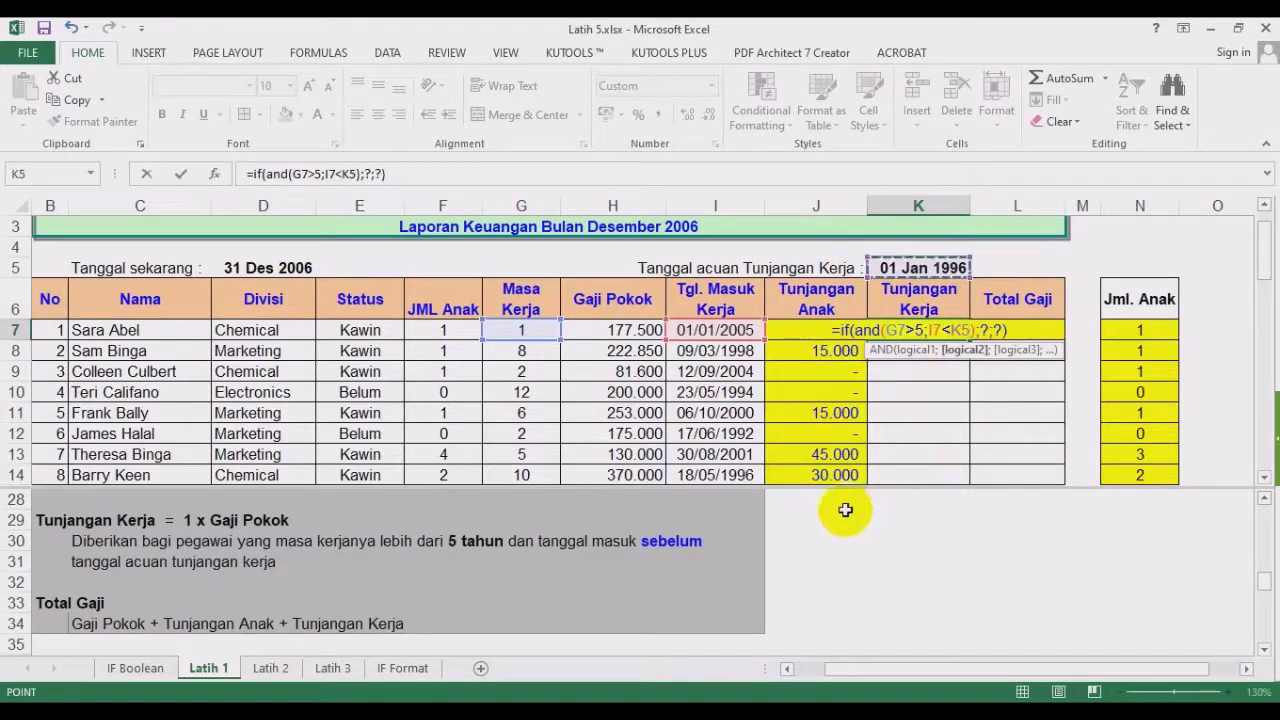
{"action": "key", "text": "F4"}
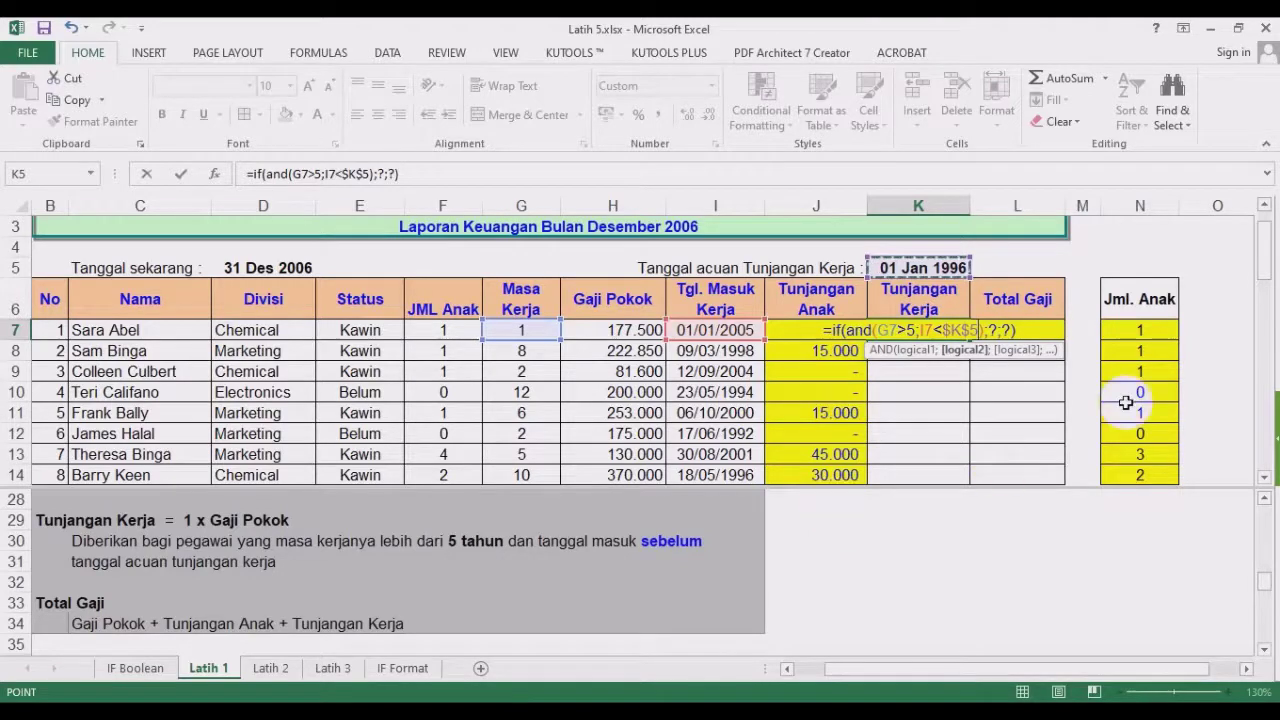
Replace the K7 formula's true and false placeholders with H7 and 0, and commit the formula.
{"action": "double_click", "coordinate": [993, 329]}
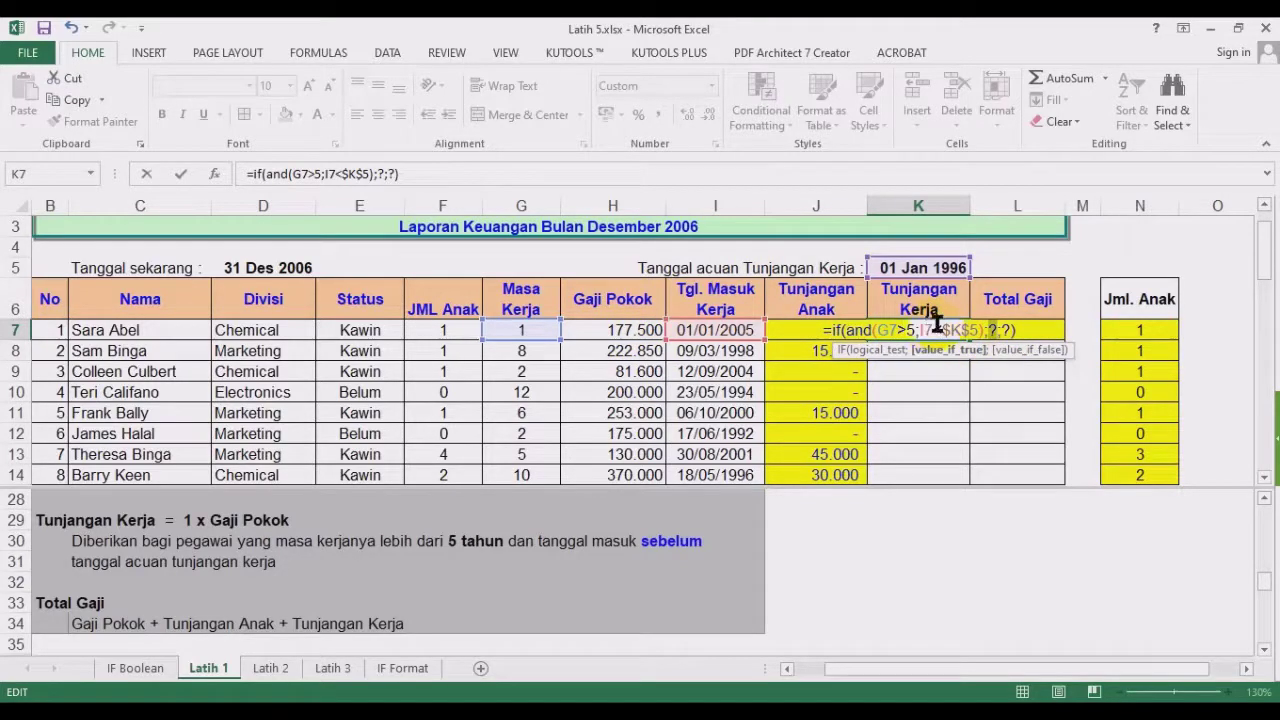
{"action": "left_click", "coordinate": [640, 330]}
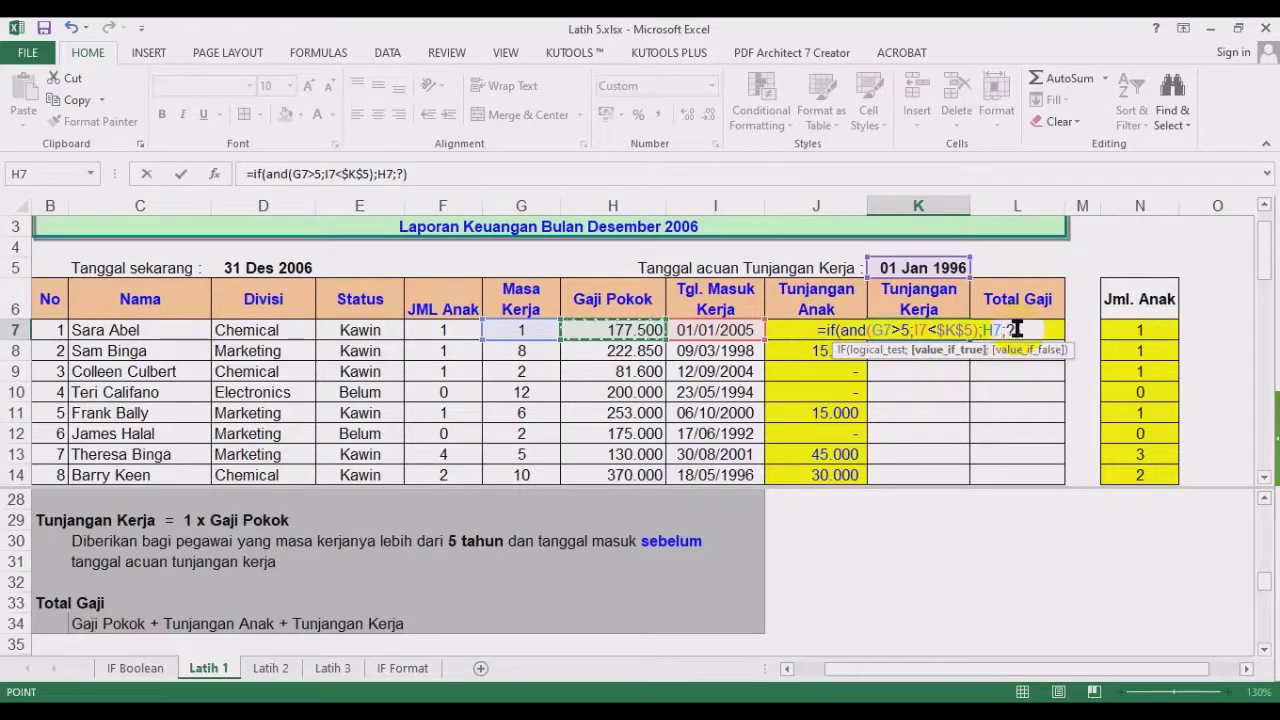
{"action": "left_click", "coordinate": [948, 349]}
{"action": "double_click", "coordinate": [1011, 330]}
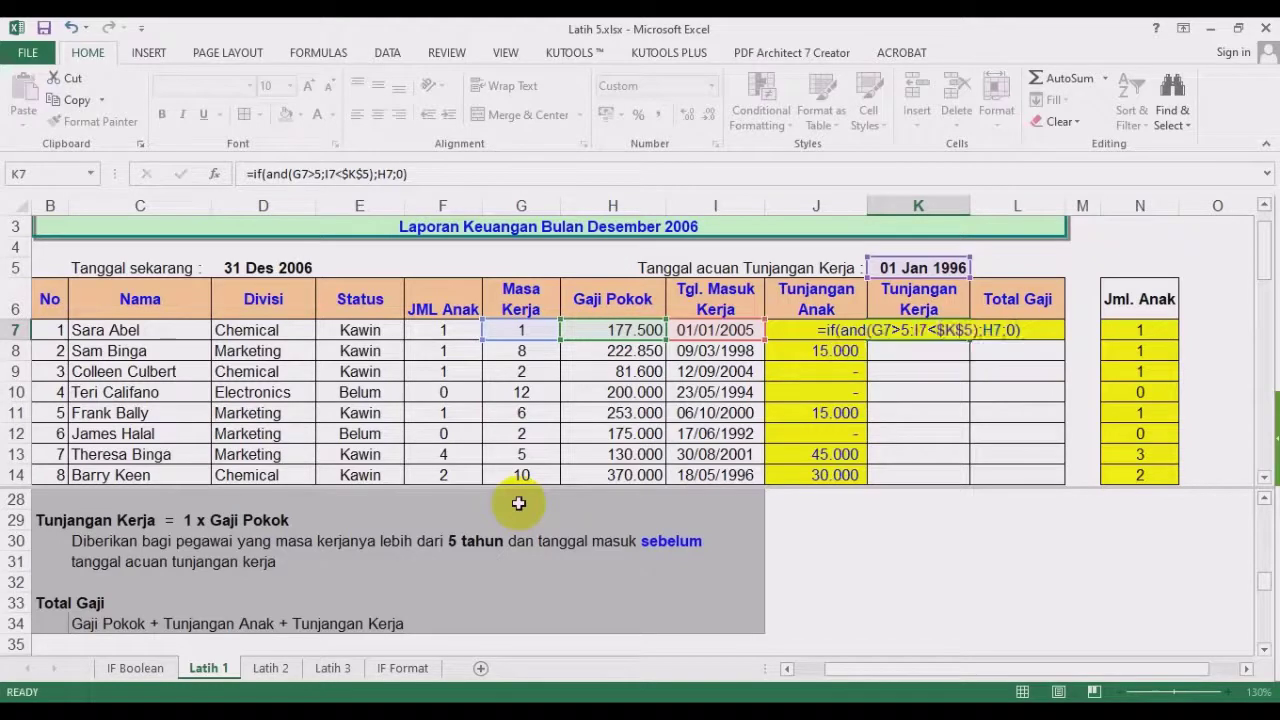
{"action": "key", "text": "Return"}
Copy the K7 formula down the Tunjangan Kerja column for all employees.
{"action": "left_click", "coordinate": [851, 330]}
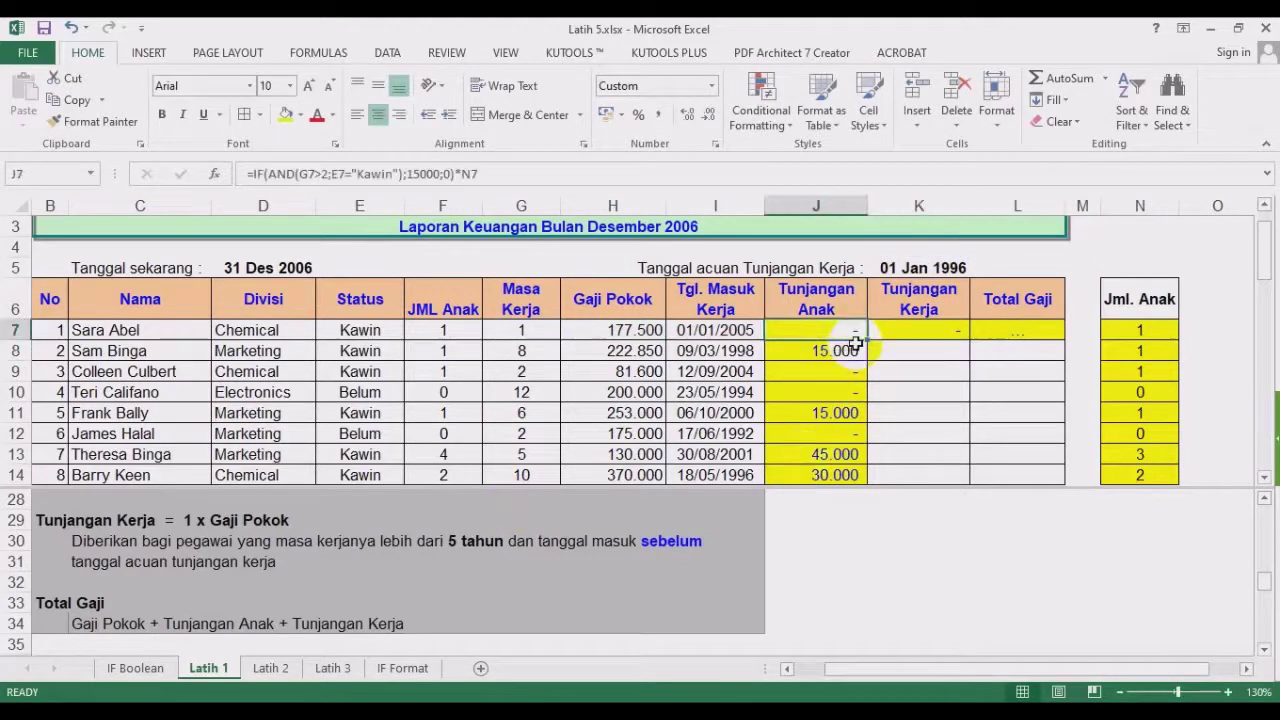
{"action": "left_click", "coordinate": [908, 333]}
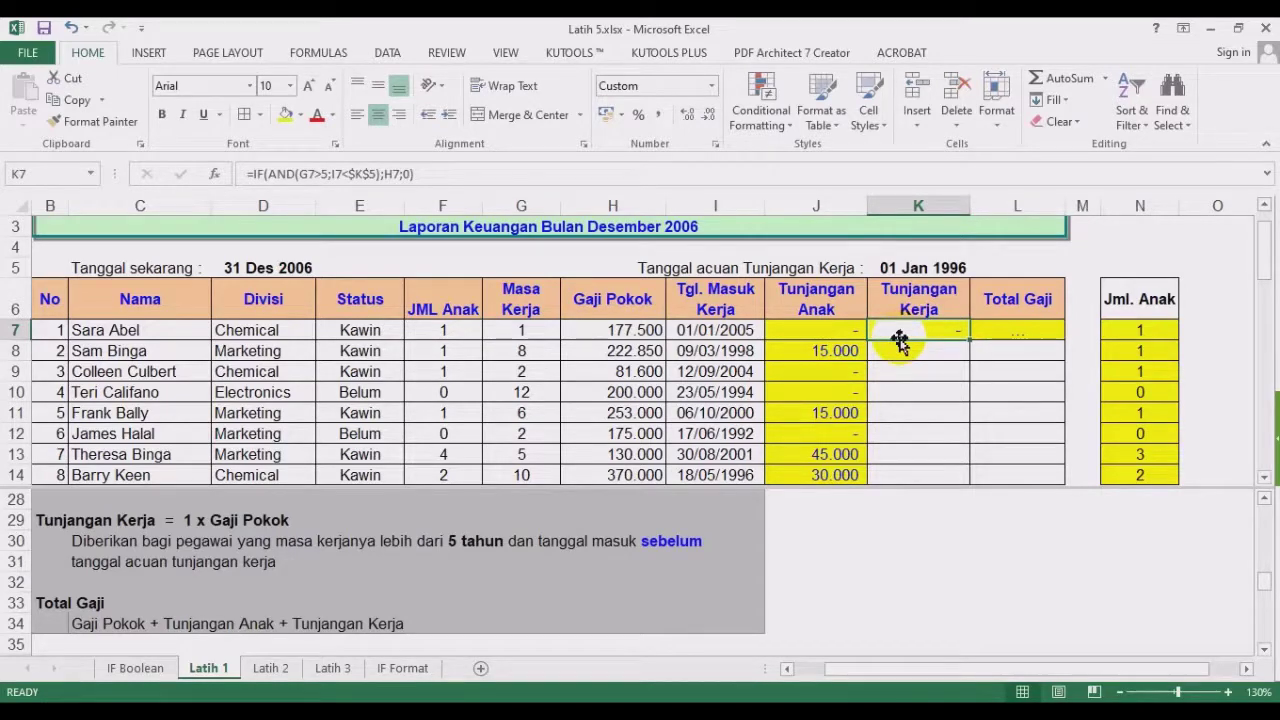
{"action": "left_click_drag", "start_coordinate": [968, 340], "coordinate": [950, 421]}
{"action": "scroll", "coordinate": [580, 400], "scroll_direction": "up", "scroll_amount": 2}
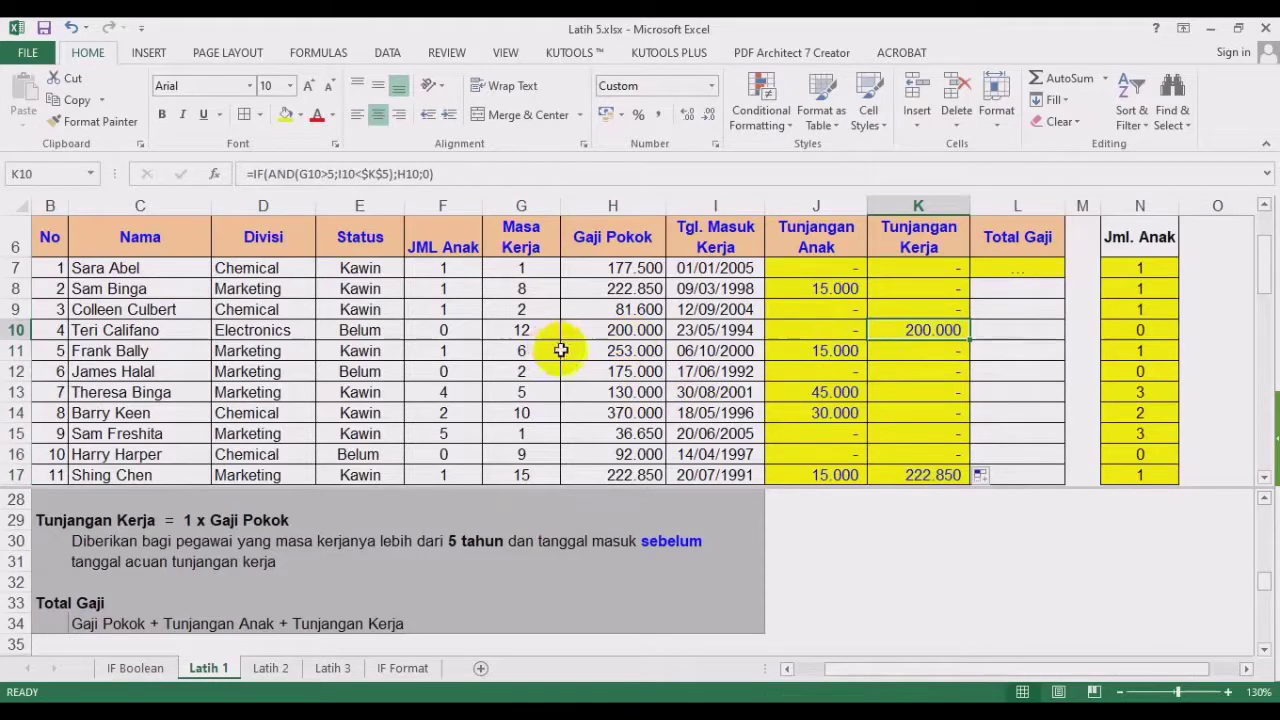
Check the Tunjangan Kerja results against the Masa Kerja and Tgl. Masuk Kerja values in rows 10, 11 and 13.
{"action": "left_click", "coordinate": [525, 328]}
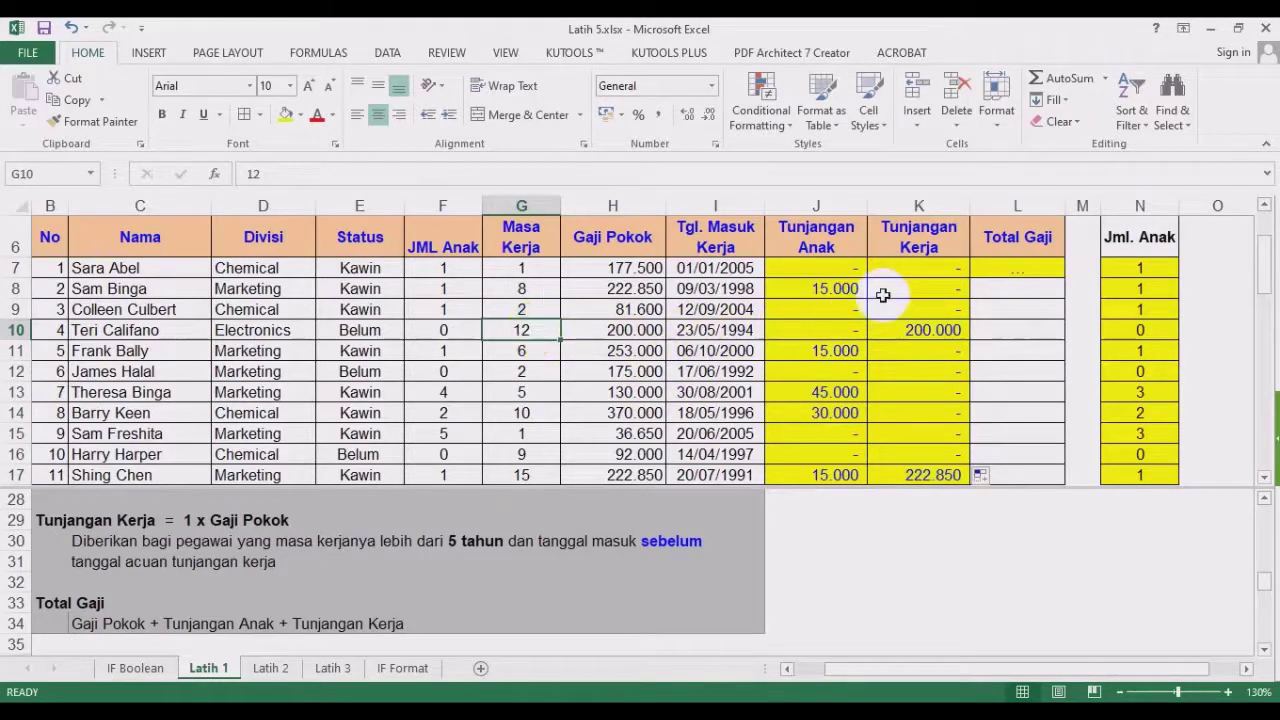
{"action": "scroll", "coordinate": [912, 288], "scroll_direction": "up", "scroll_amount": 2}
{"action": "scroll", "coordinate": [914, 286], "scroll_direction": "down", "scroll_amount": 1}
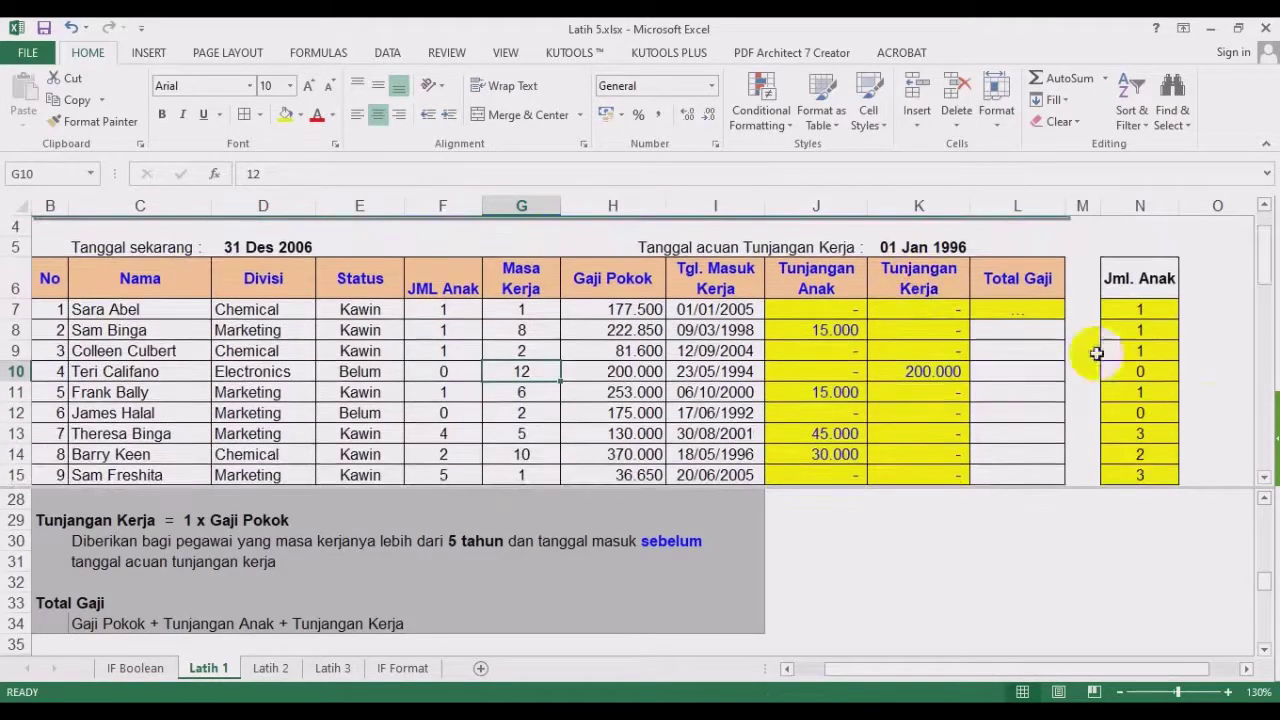
{"action": "left_click", "coordinate": [1261, 481]}
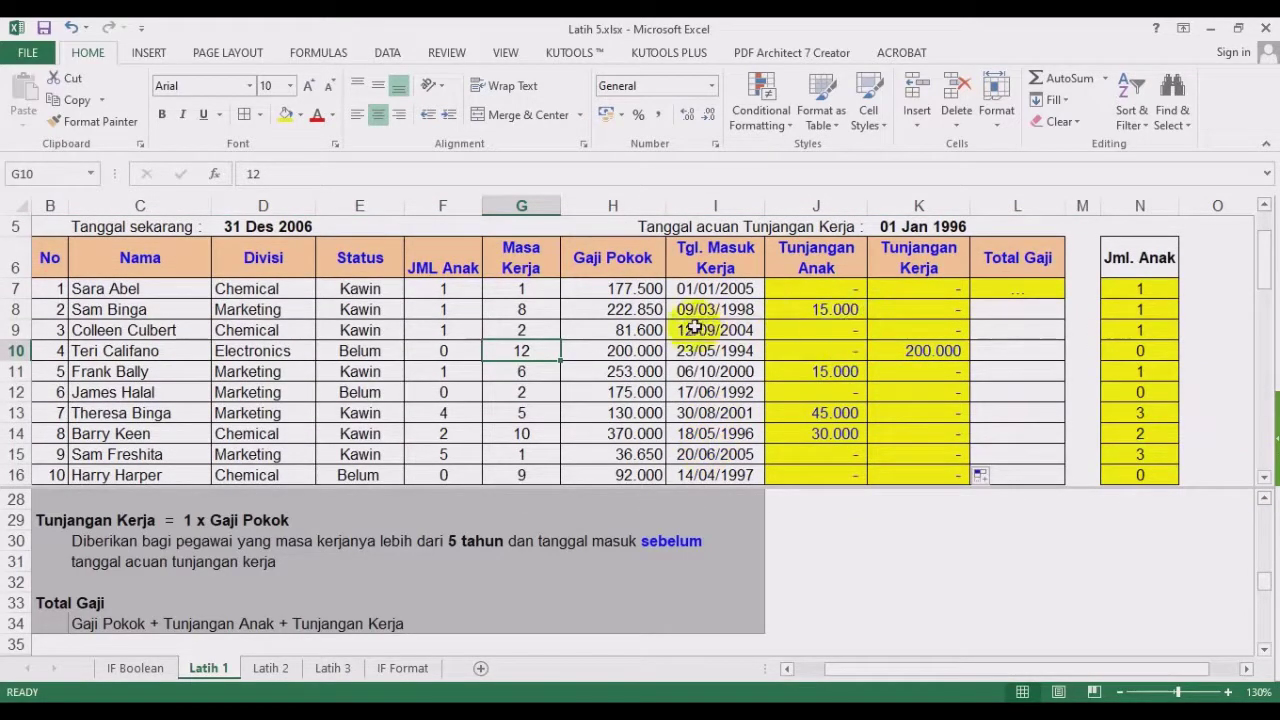
{"action": "left_click", "coordinate": [716, 373]}
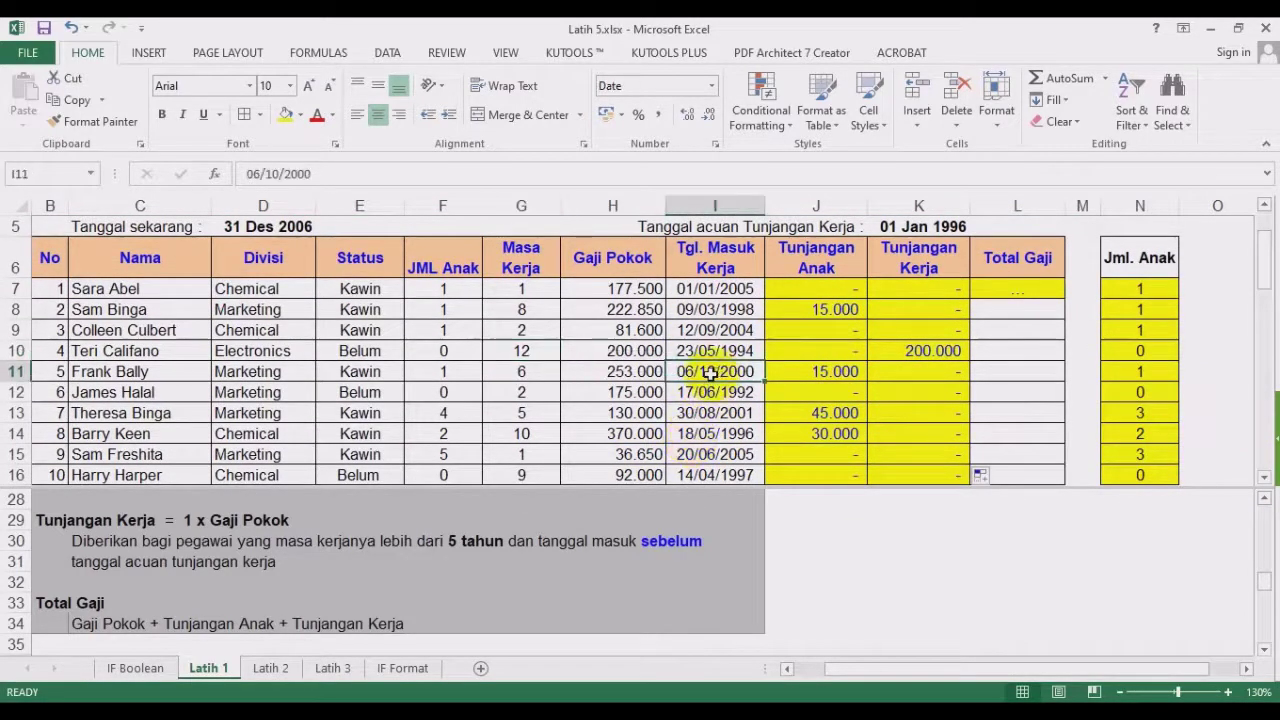
{"action": "left_click", "coordinate": [706, 414]}
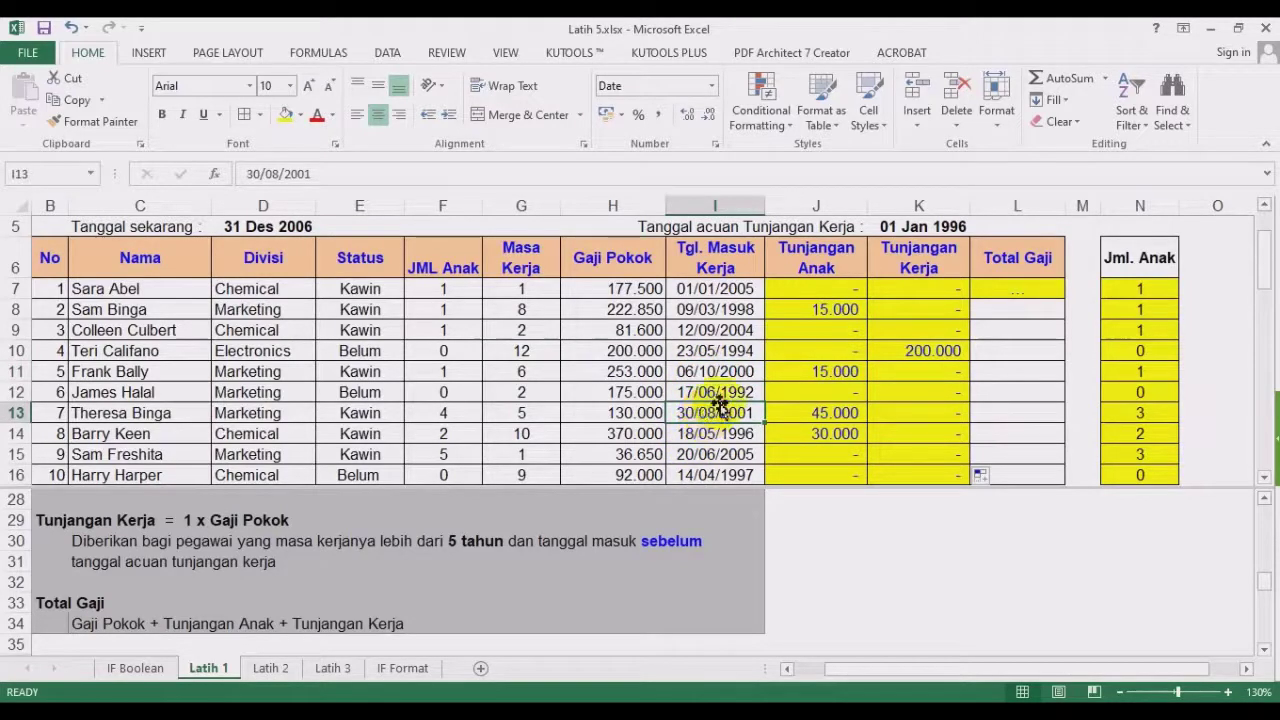
{"action": "left_click", "coordinate": [910, 289]}
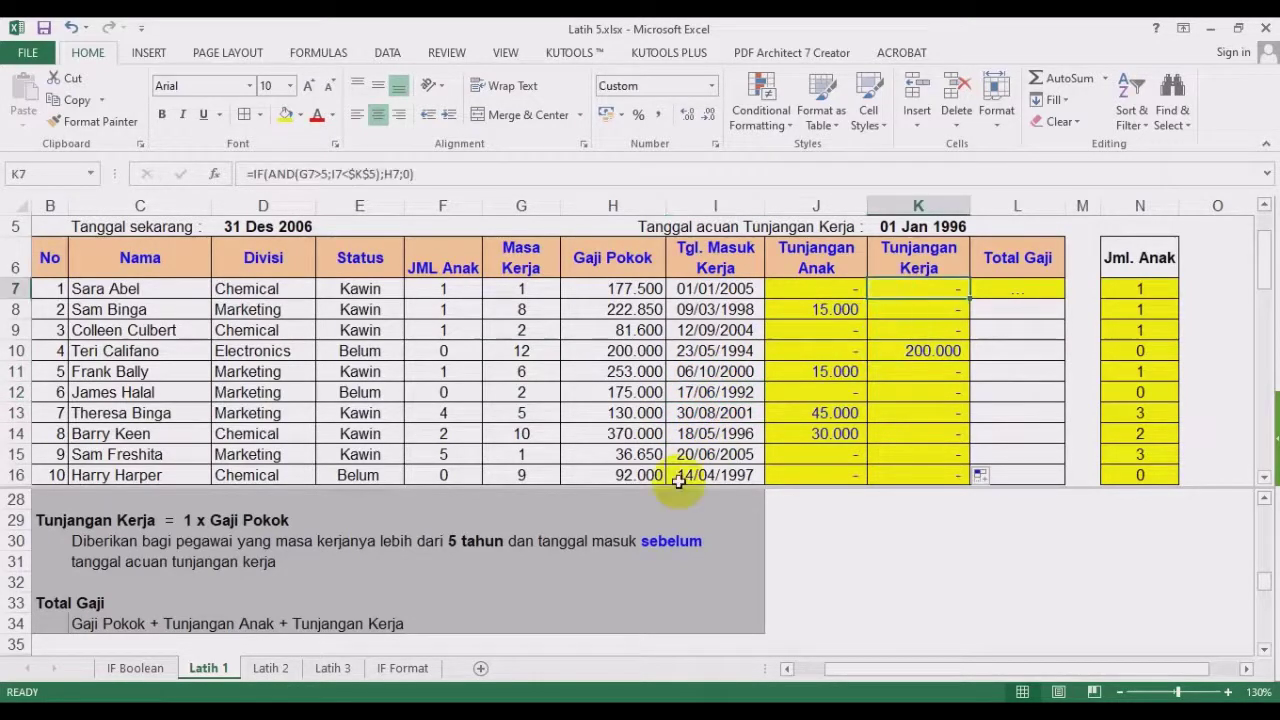
{"action": "left_click", "coordinate": [1045, 289]}
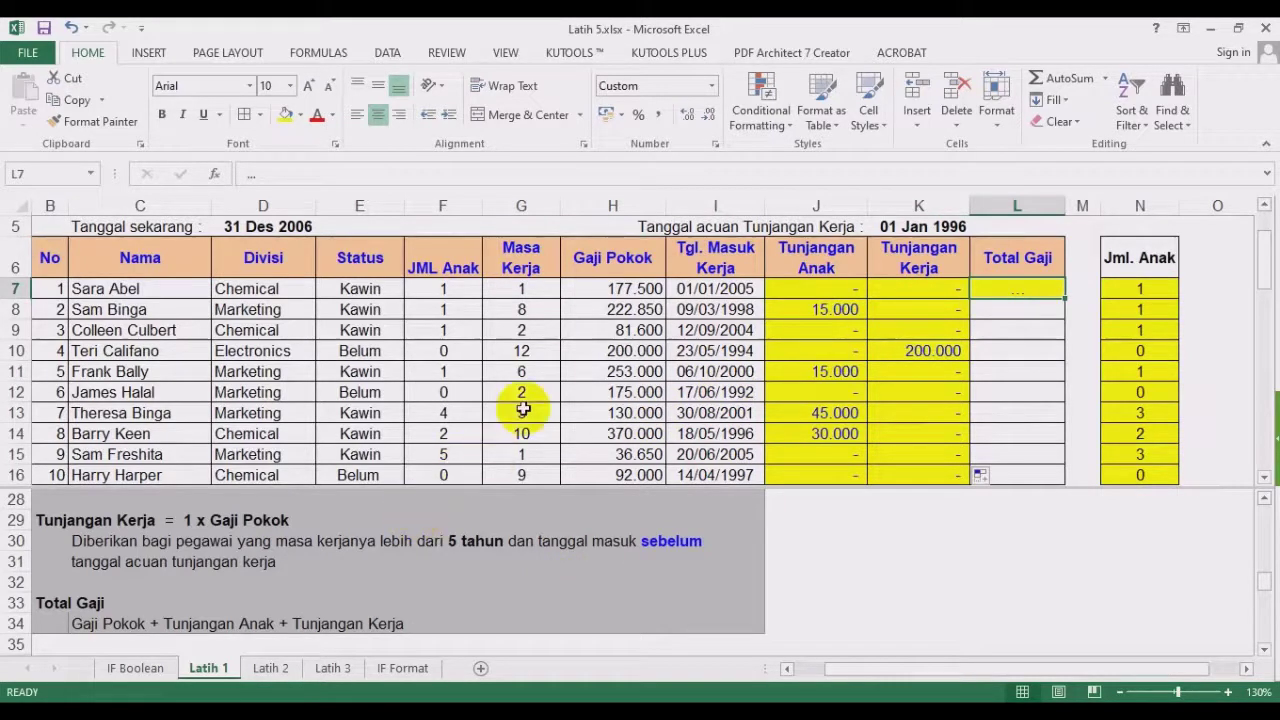
{"action": "left_click", "coordinate": [838, 296]}
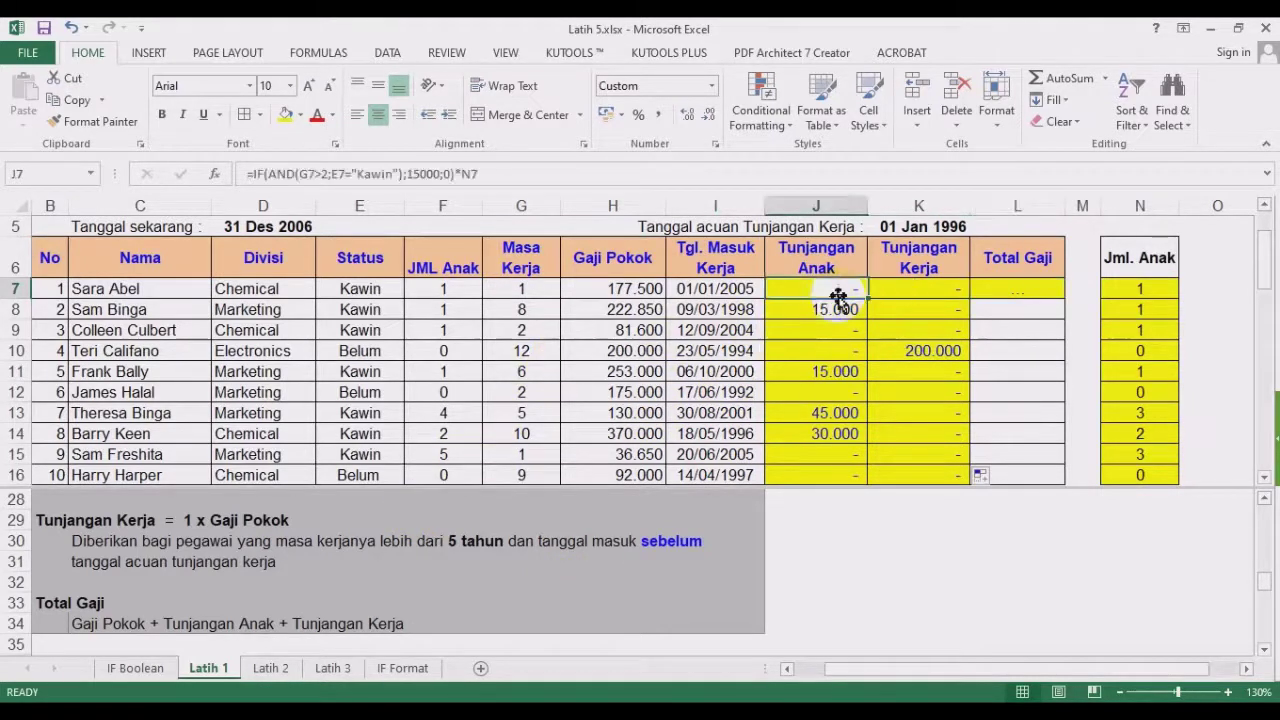
{"action": "left_click", "coordinate": [1018, 287]}
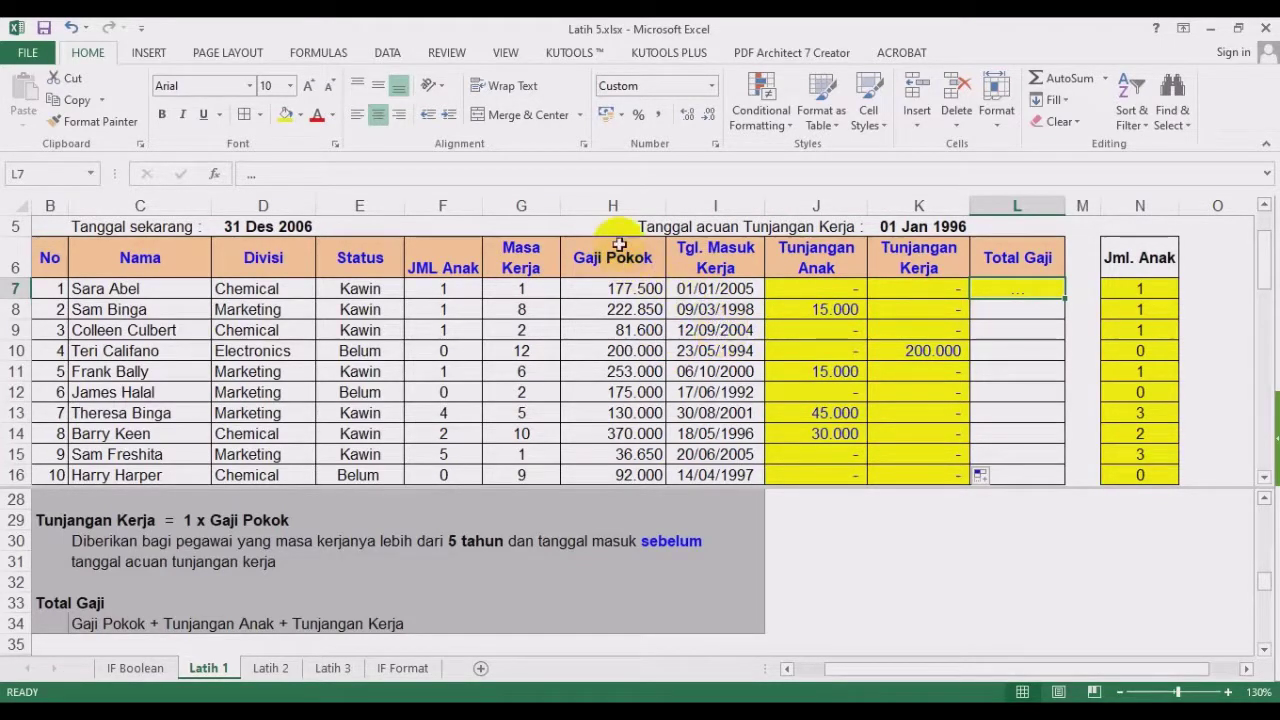
{"action": "left_click", "coordinate": [737, 205]}
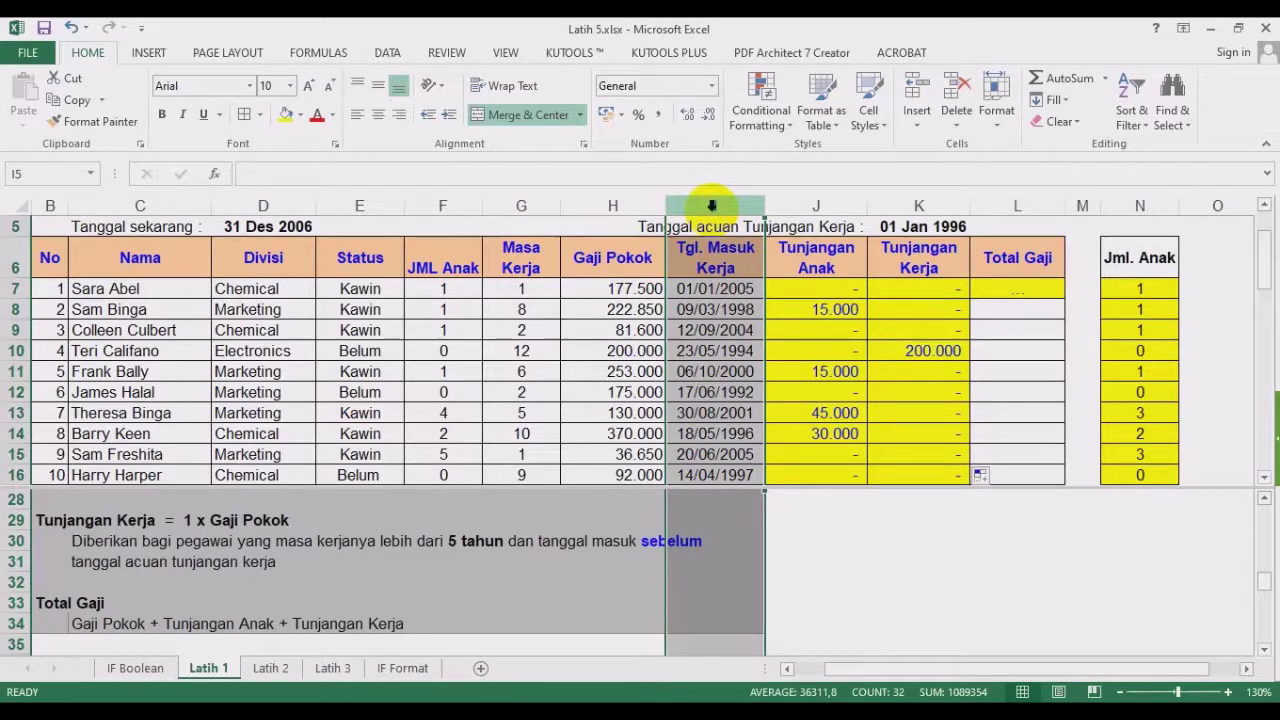
Enter the formula =H7+J7+K7 in cell L7 to calculate the first employee's Total Gaji.
{"action": "left_click", "coordinate": [1020, 289]}
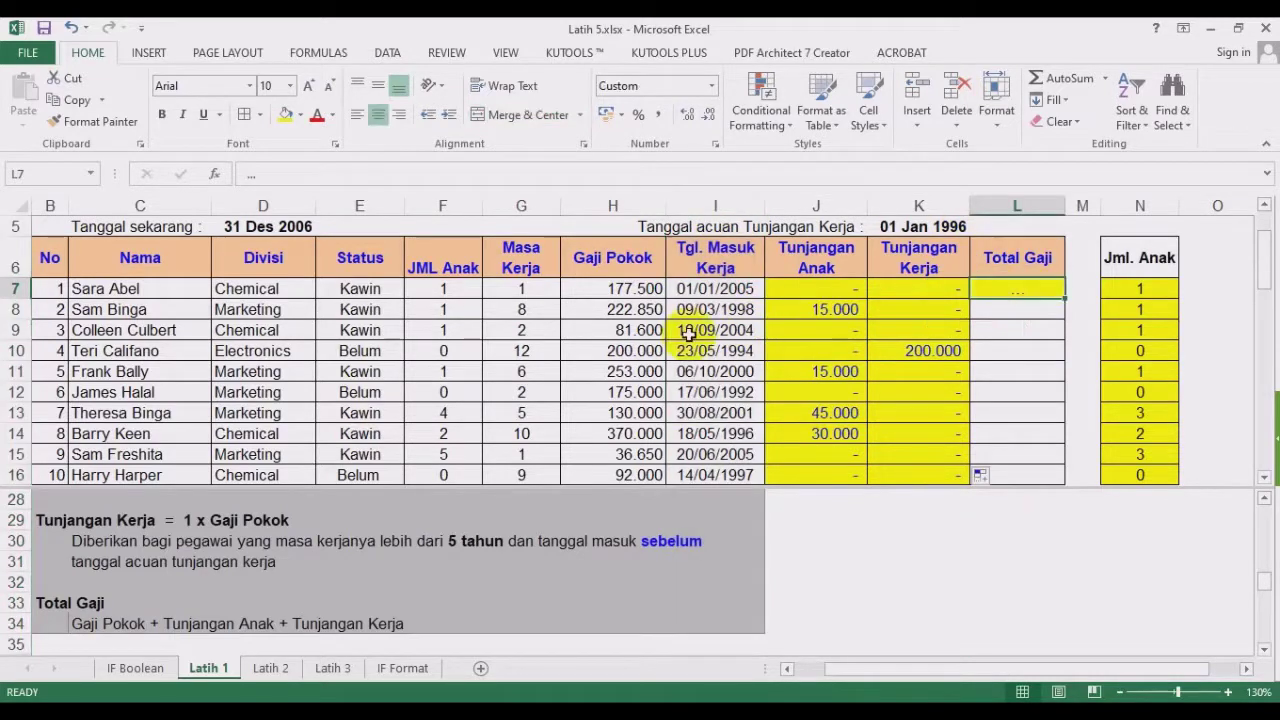
{"action": "type", "text": "="}
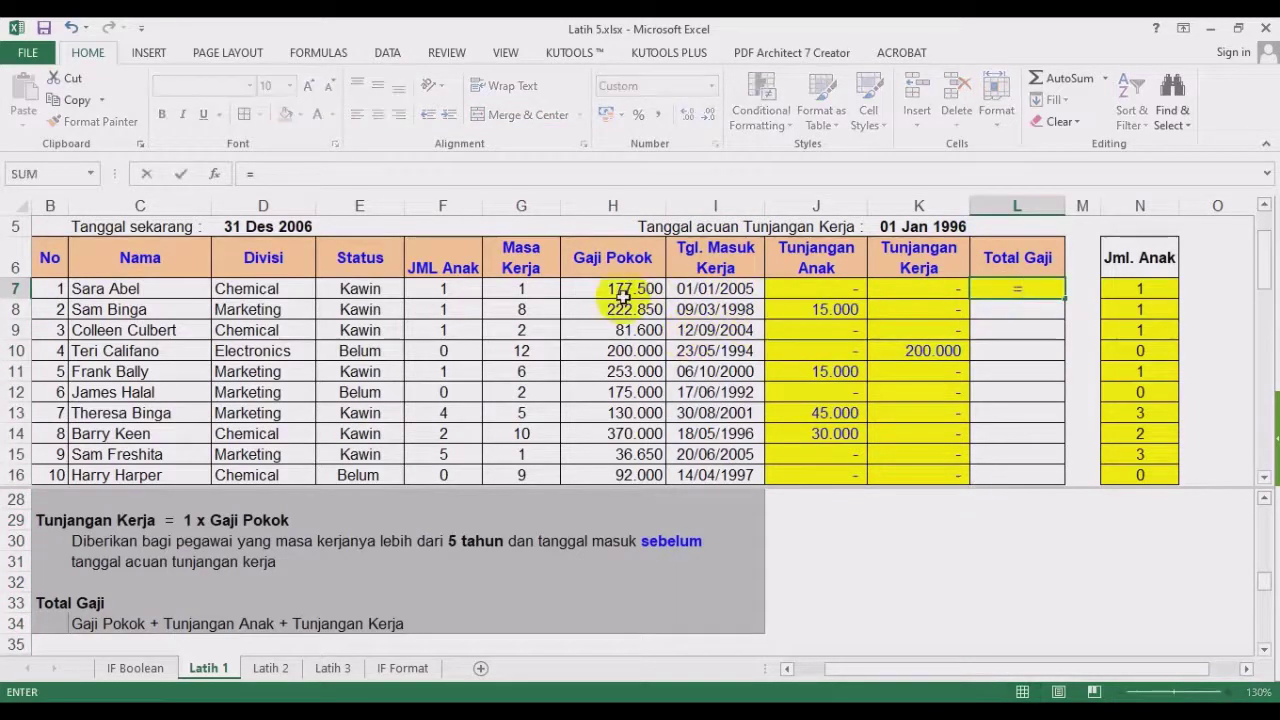
{"action": "type", "text": "H7+"}
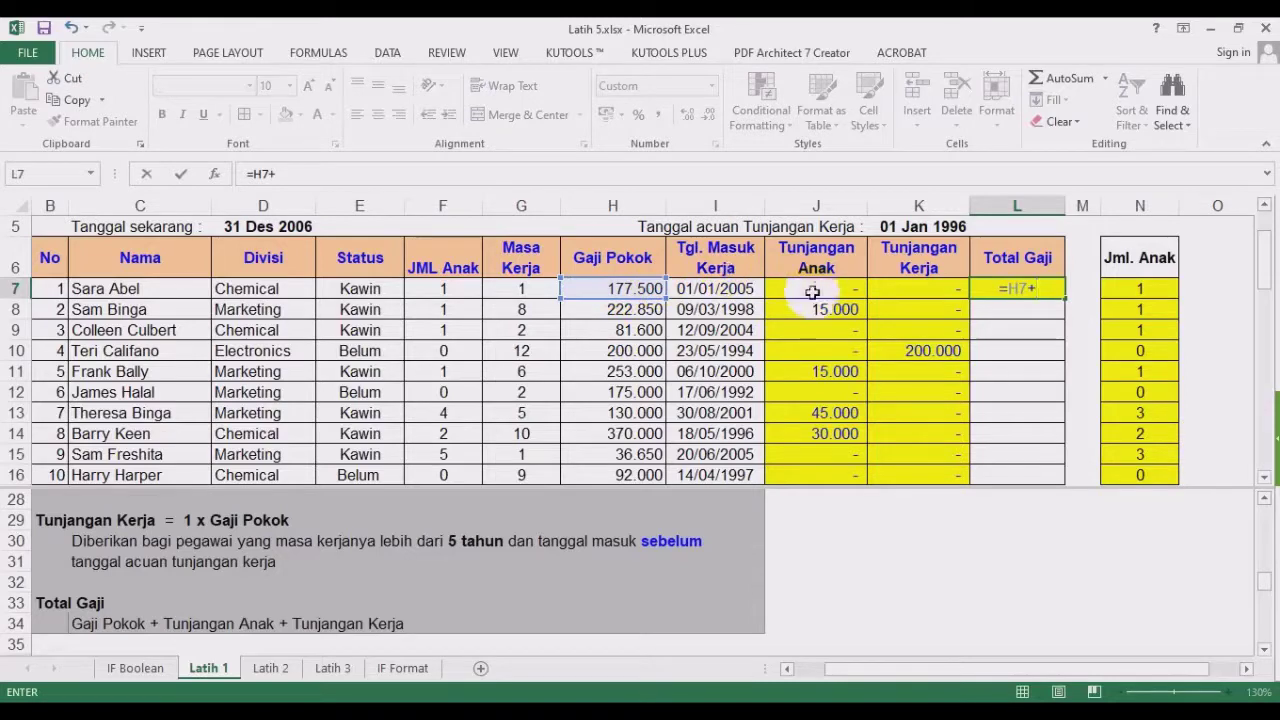
{"action": "type", "text": "J7+"}
{"action": "left_click", "coordinate": [910, 287]}
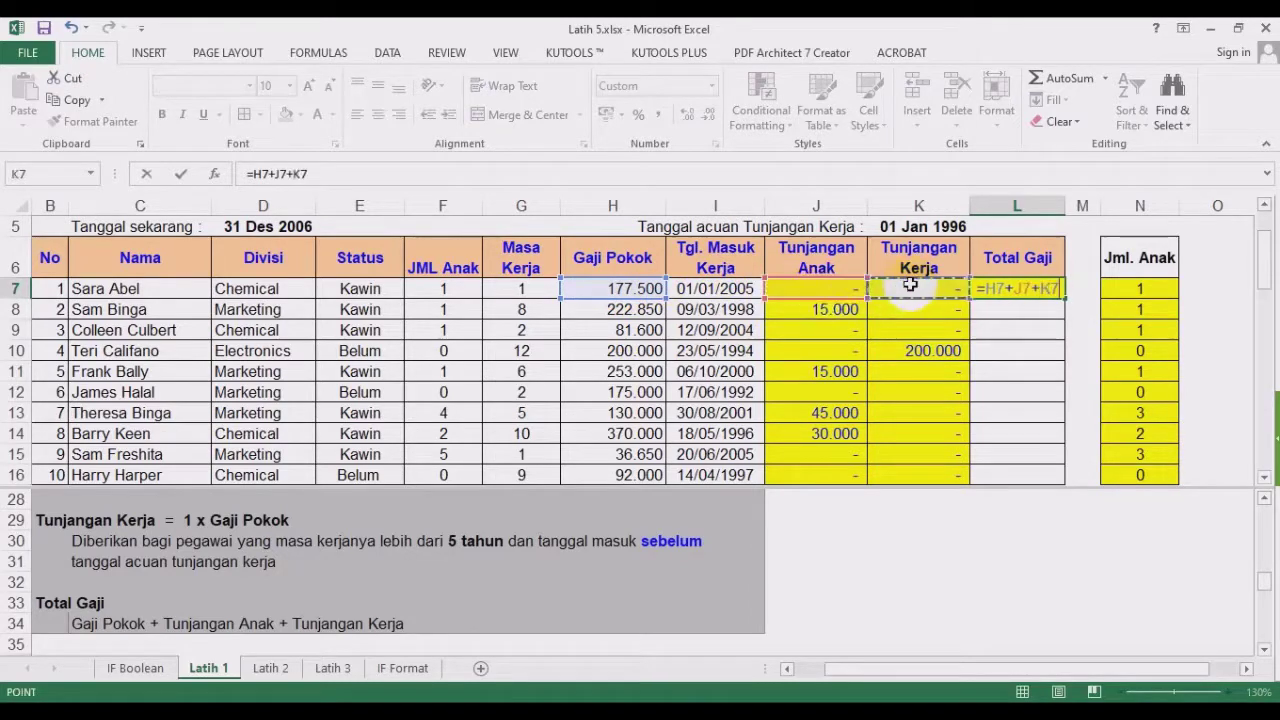
{"action": "key", "text": "Return"}
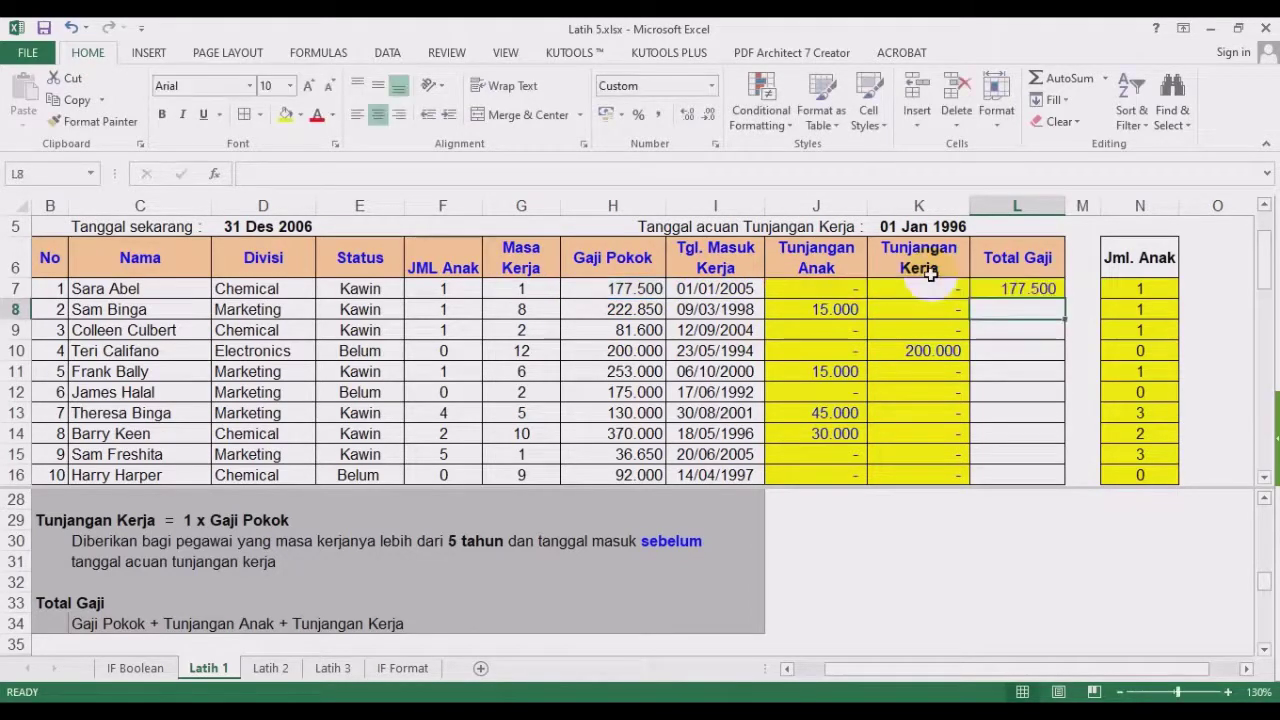
Copy the L7 formula down the Total Gaji column for all employees and view the filled rows through row 21.
{"action": "left_click", "coordinate": [1030, 288]}
{"action": "double_click", "coordinate": [1063, 302]}
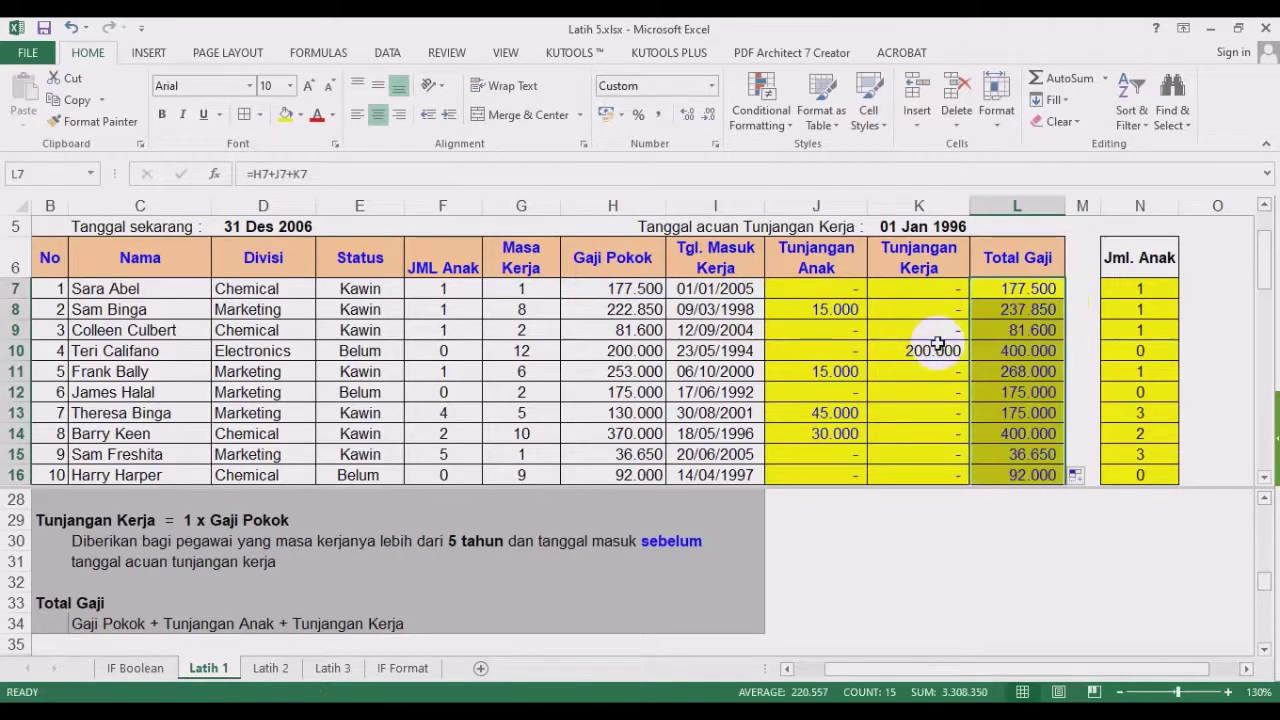
{"action": "scroll", "coordinate": [930, 345], "scroll_direction": "down", "scroll_amount": 3}
{"action": "scroll", "coordinate": [934, 343], "scroll_direction": "down", "scroll_amount": 1}
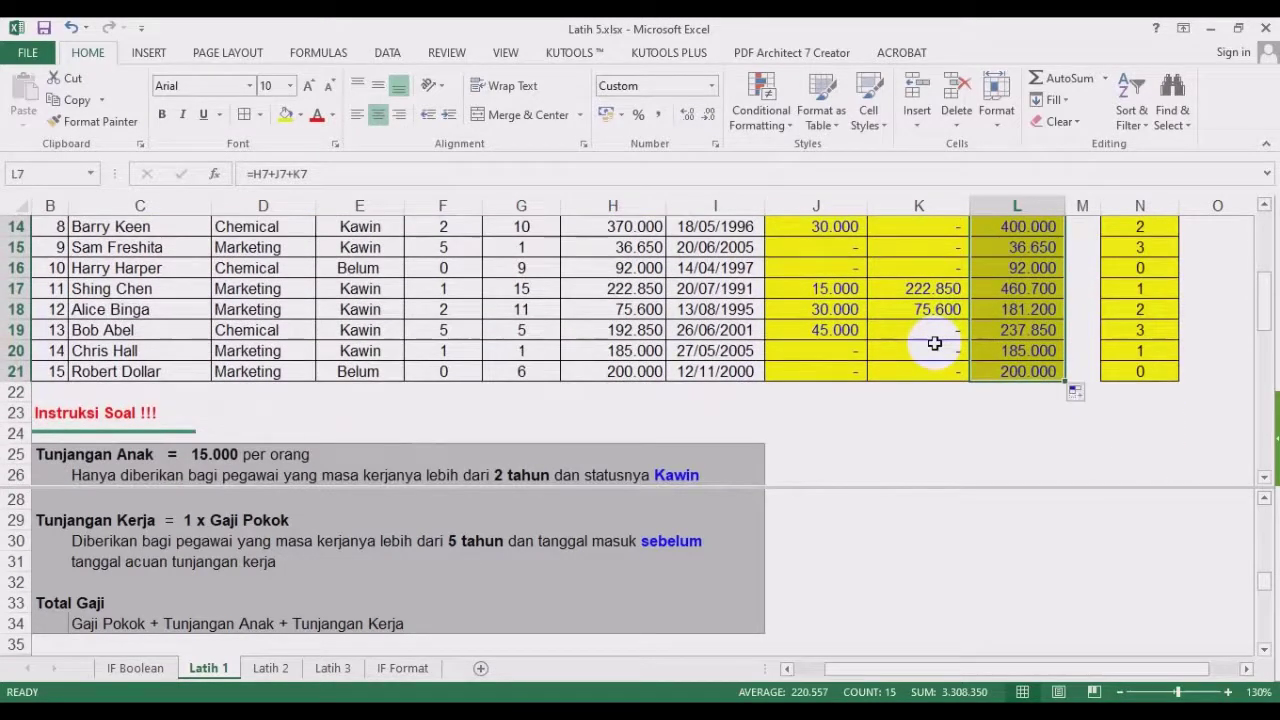
Insert seven blank rows above the Instruksi Soal heading, starting at row 23.
{"action": "scroll", "coordinate": [900, 343], "scroll_direction": "up", "scroll_amount": 1}
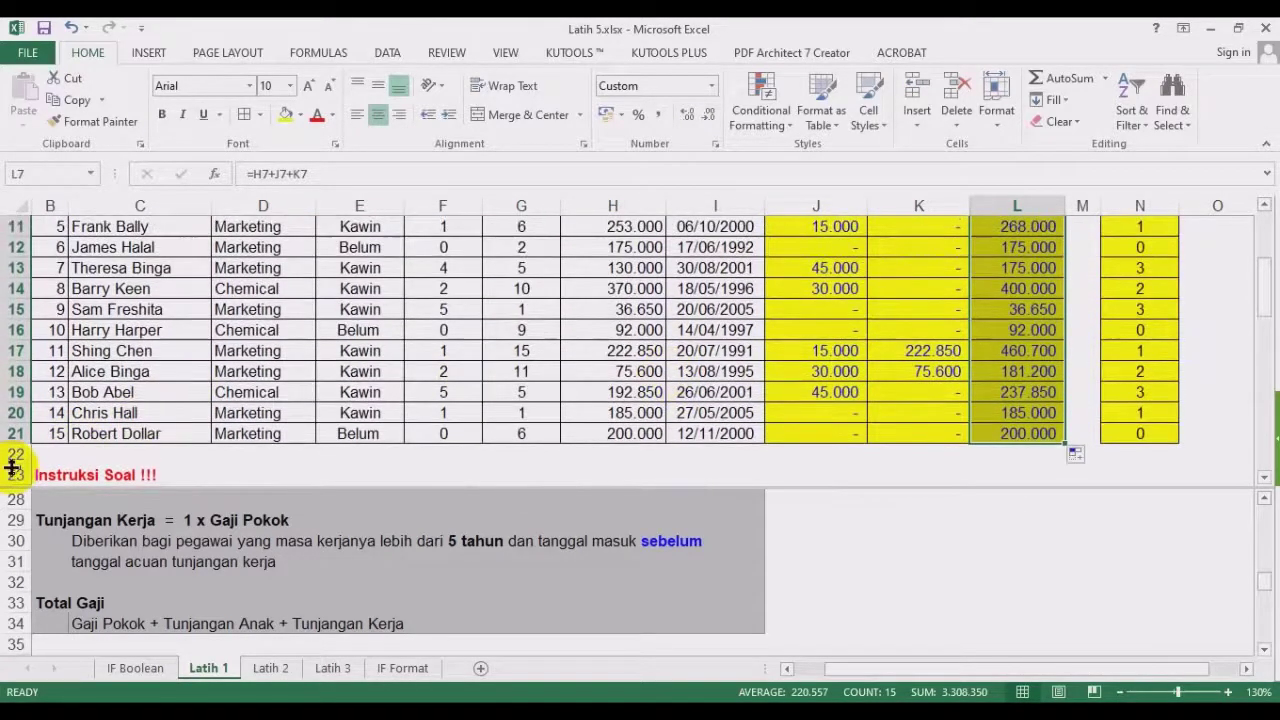
{"action": "left_click_drag", "start_coordinate": [10, 474], "coordinate": [14, 414]}
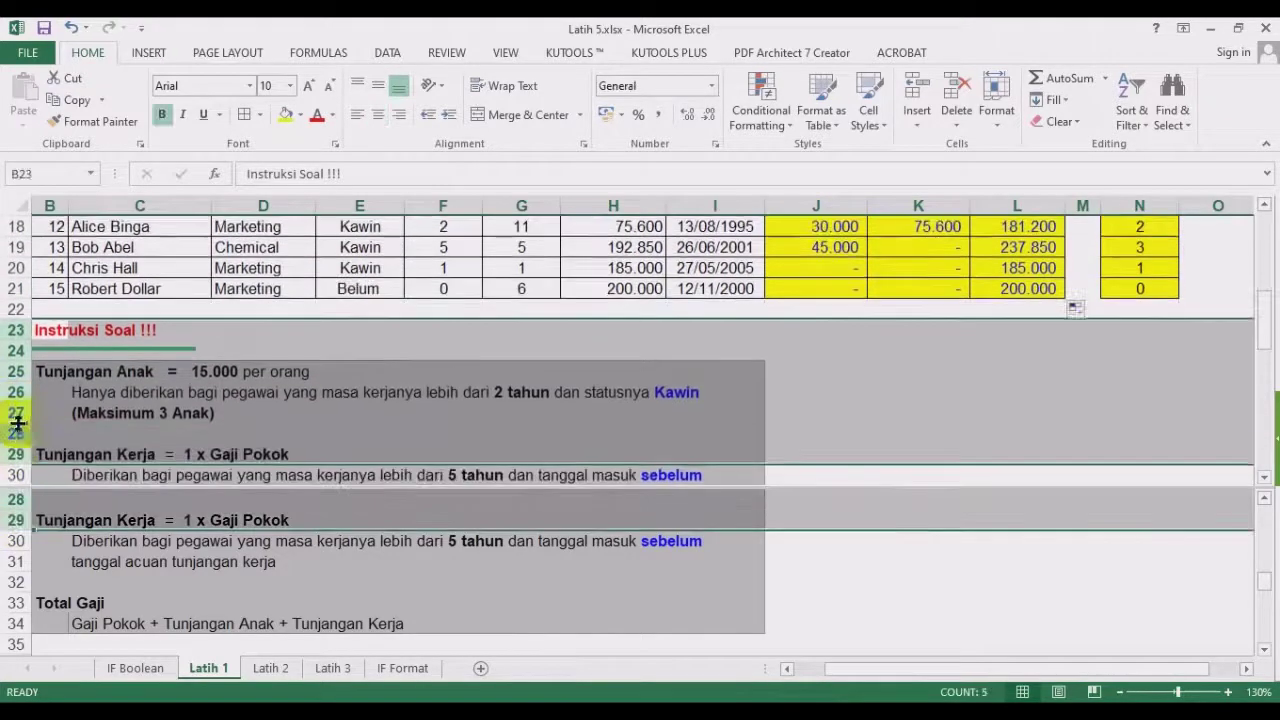
{"action": "right_click", "coordinate": [18, 412]}
{"action": "left_click", "coordinate": [55, 538]}
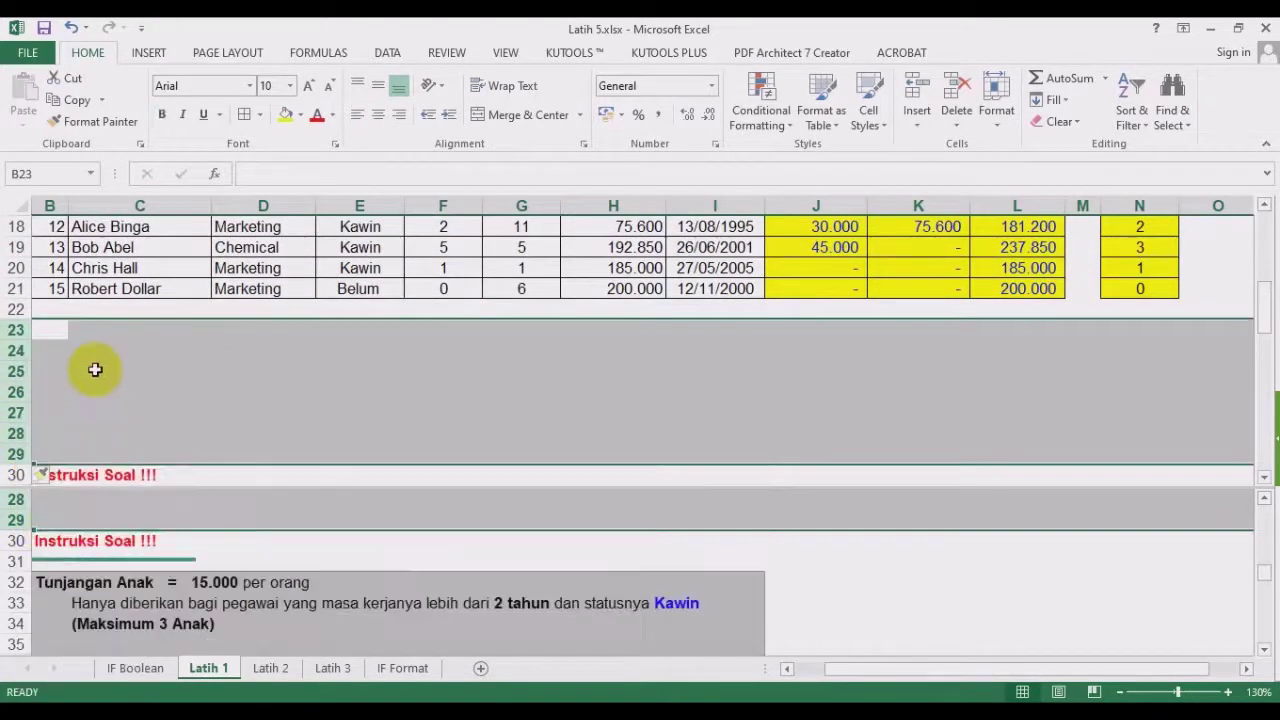
{"action": "left_click", "coordinate": [163, 328]}
Copy the Jml. Anak formula text from cell N7, leaving the cell unedited.
{"action": "scroll", "coordinate": [543, 251], "scroll_direction": "up", "scroll_amount": 5}
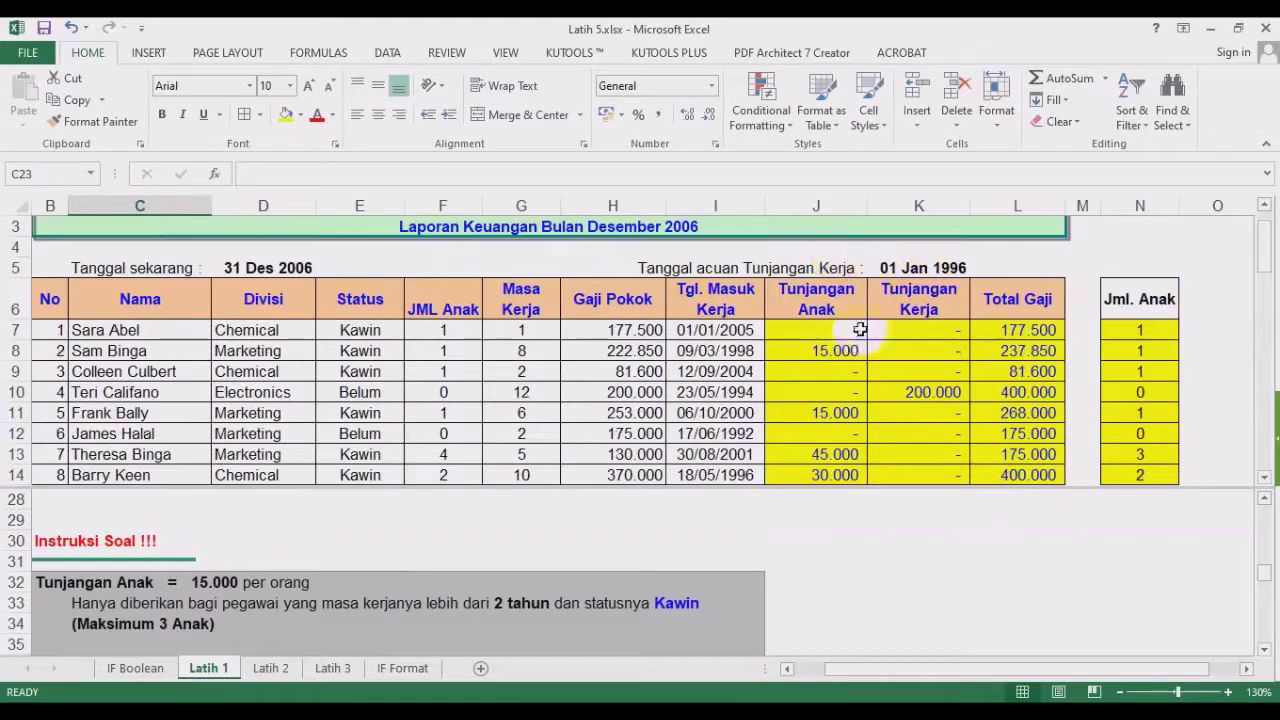
{"action": "left_click", "coordinate": [815, 330]}
{"action": "left_click_drag", "start_coordinate": [1140, 299], "coordinate": [1141, 368]}
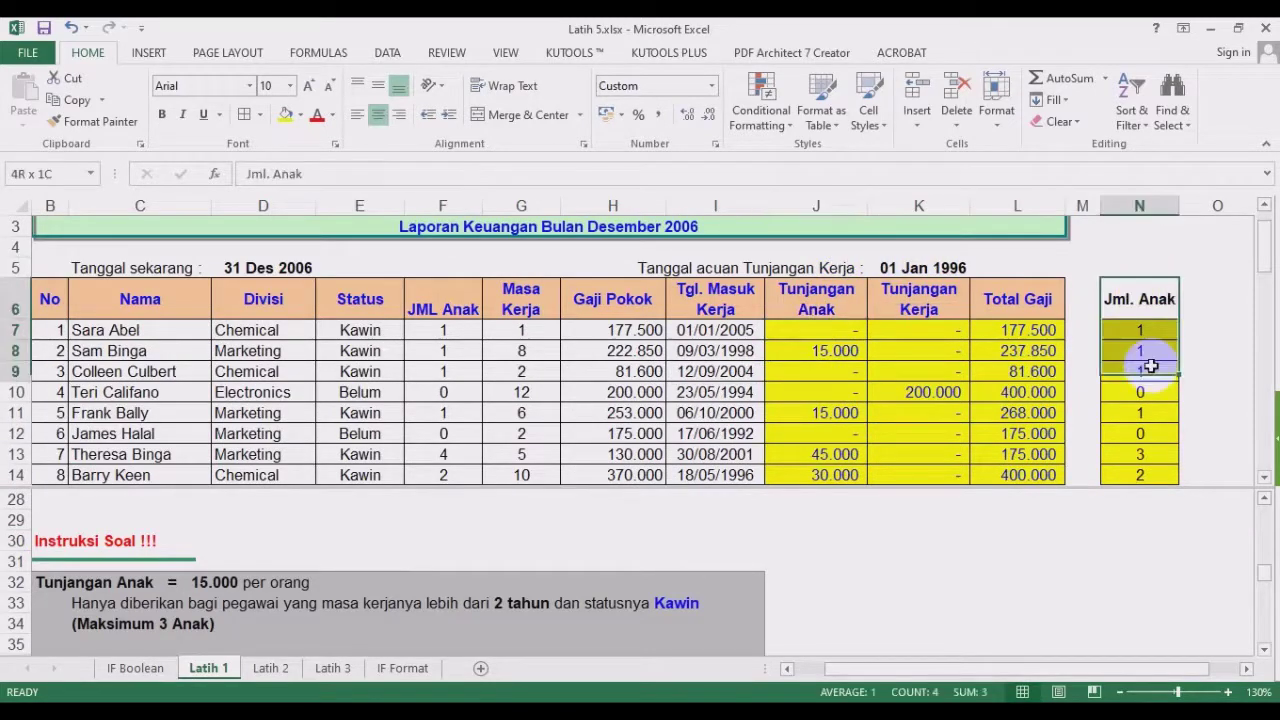
{"action": "left_click", "coordinate": [1141, 329]}
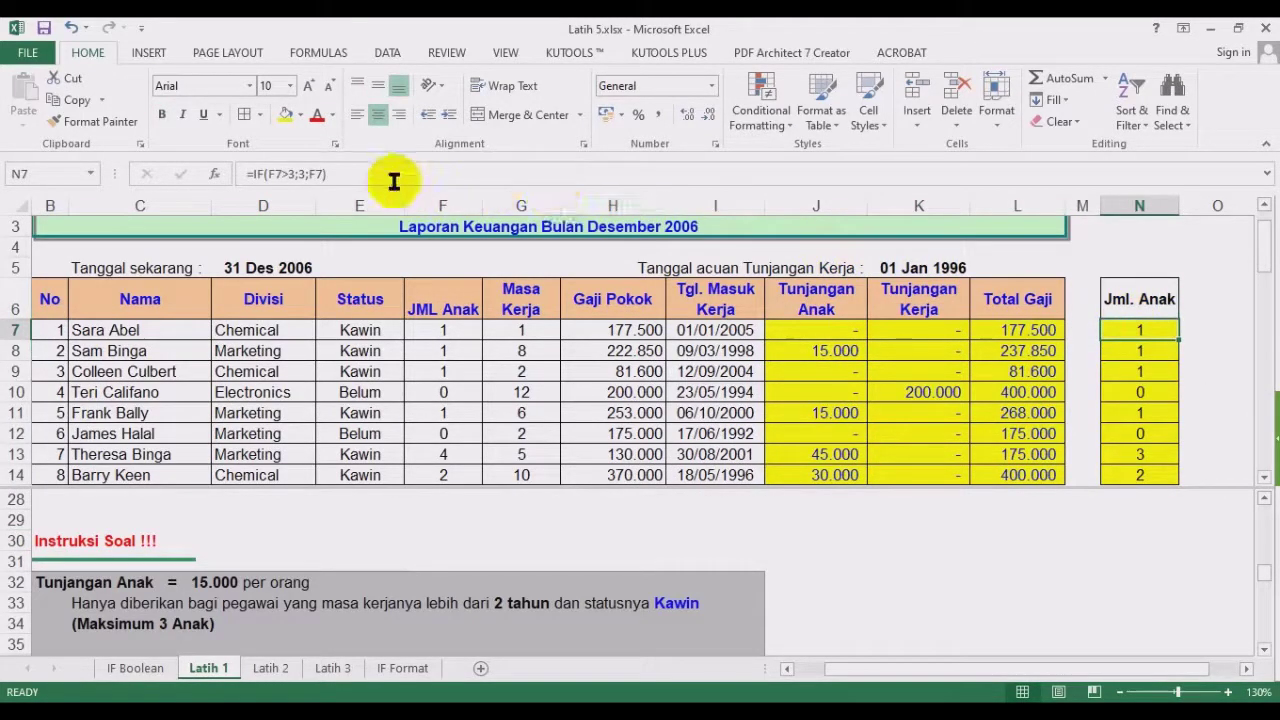
{"action": "left_click_drag", "start_coordinate": [386, 180], "coordinate": [203, 177]}
{"action": "key", "text": "Escape"}
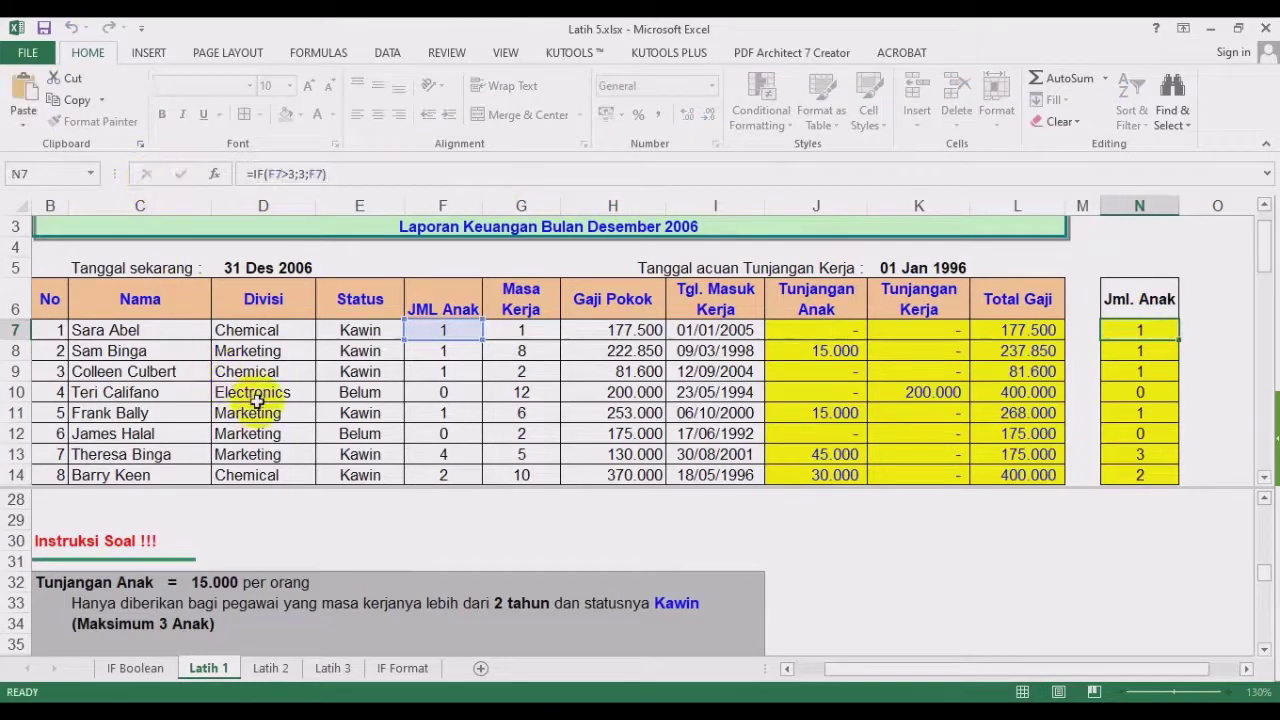
Label cell C23 Jumlah Anak and enter the copied formula =IF(F7>3;3;F7) as plain text in D23.
{"action": "left_click", "coordinate": [245, 433]}
{"action": "scroll", "coordinate": [240, 450], "scroll_direction": "down", "scroll_amount": 4}
{"action": "left_click", "coordinate": [205, 391]}
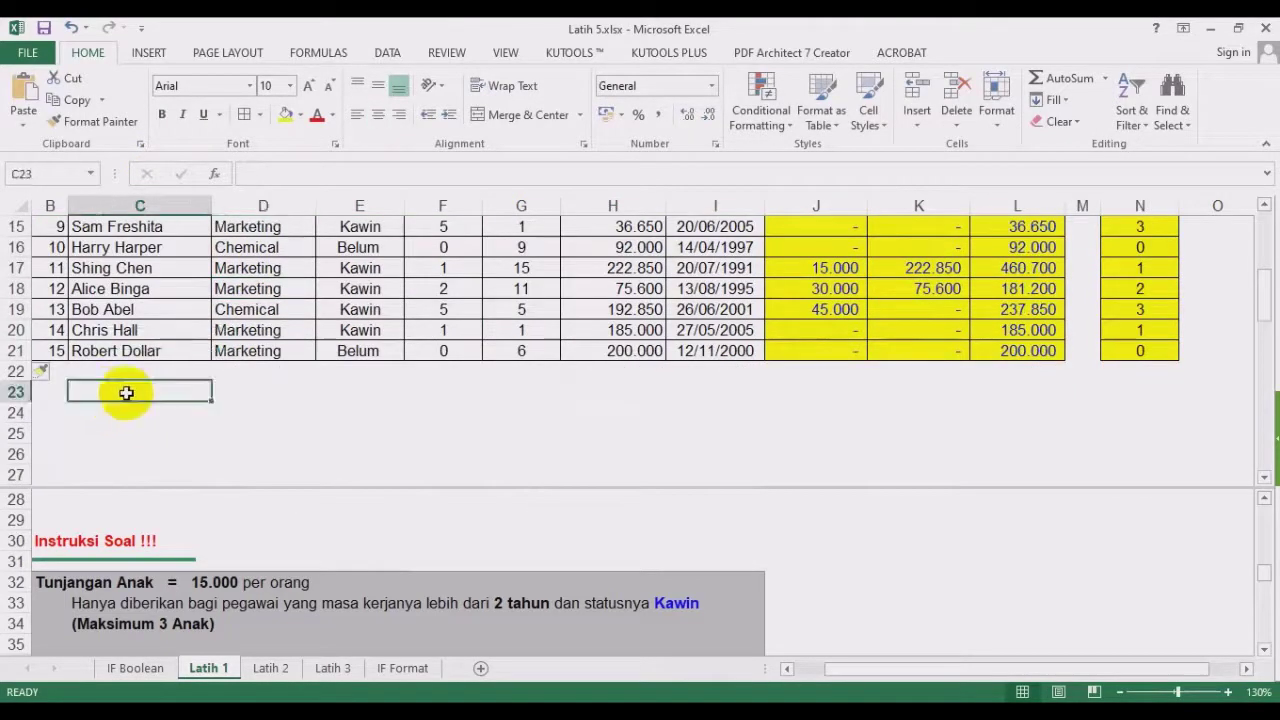
{"action": "type", "text": "Jml"}
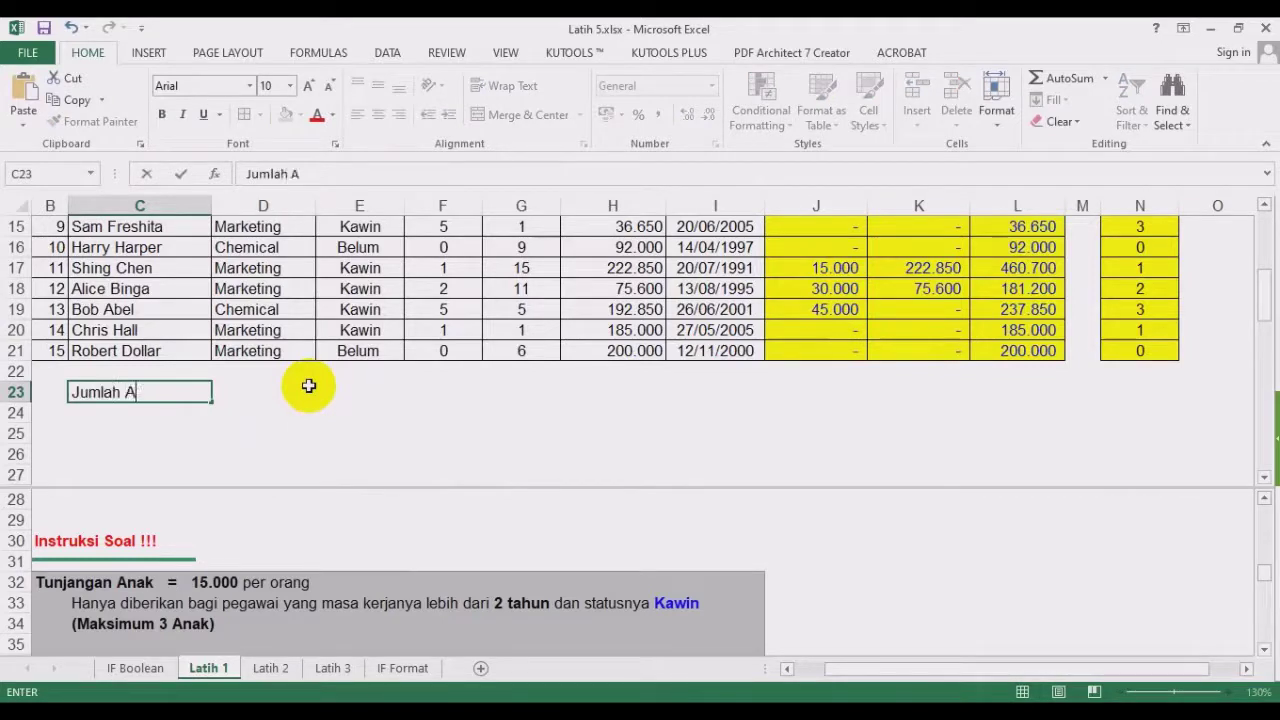
{"action": "left_click", "coordinate": [309, 386]}
{"action": "type", "text": "=IF(F7>3;3;F7)"}
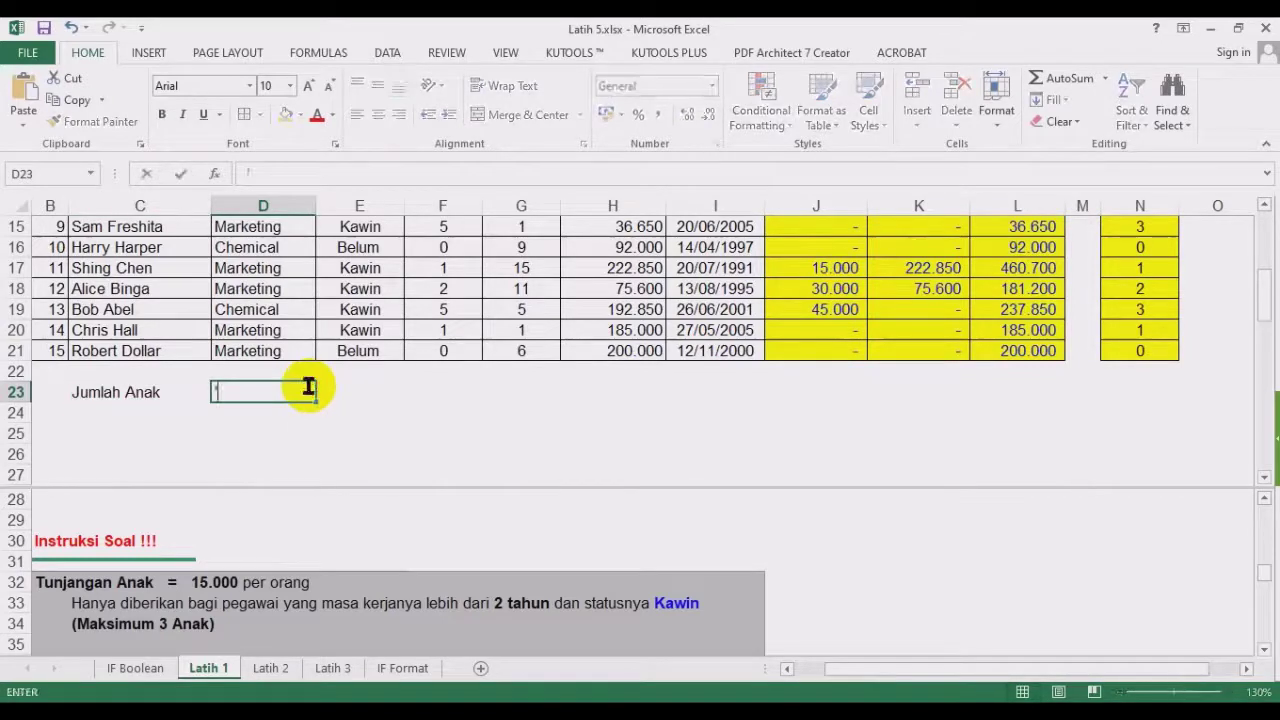
{"action": "key", "text": "Return"}
{"action": "key", "text": "Left"}
{"action": "key", "text": "Up"}
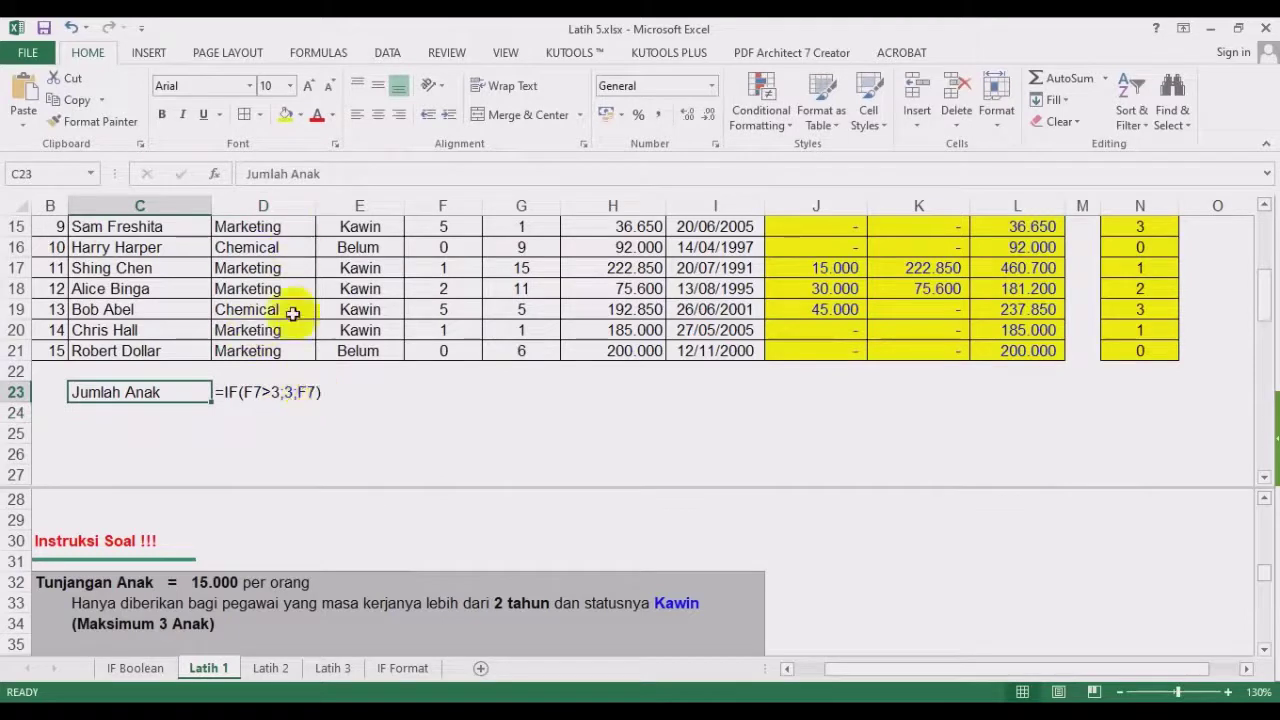
Format the formula text in D23 as bold and red.
{"action": "left_click", "coordinate": [226, 388]}
{"action": "left_click", "coordinate": [160, 118]}
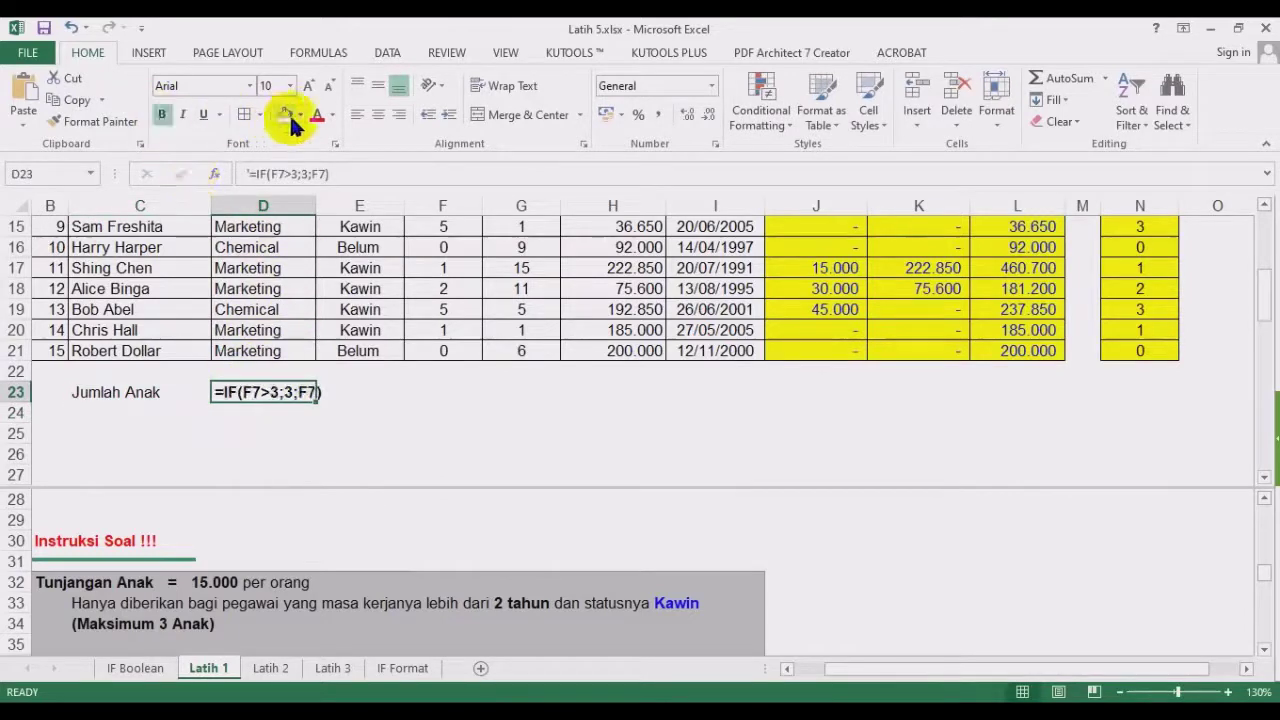
{"action": "left_click", "coordinate": [316, 114]}
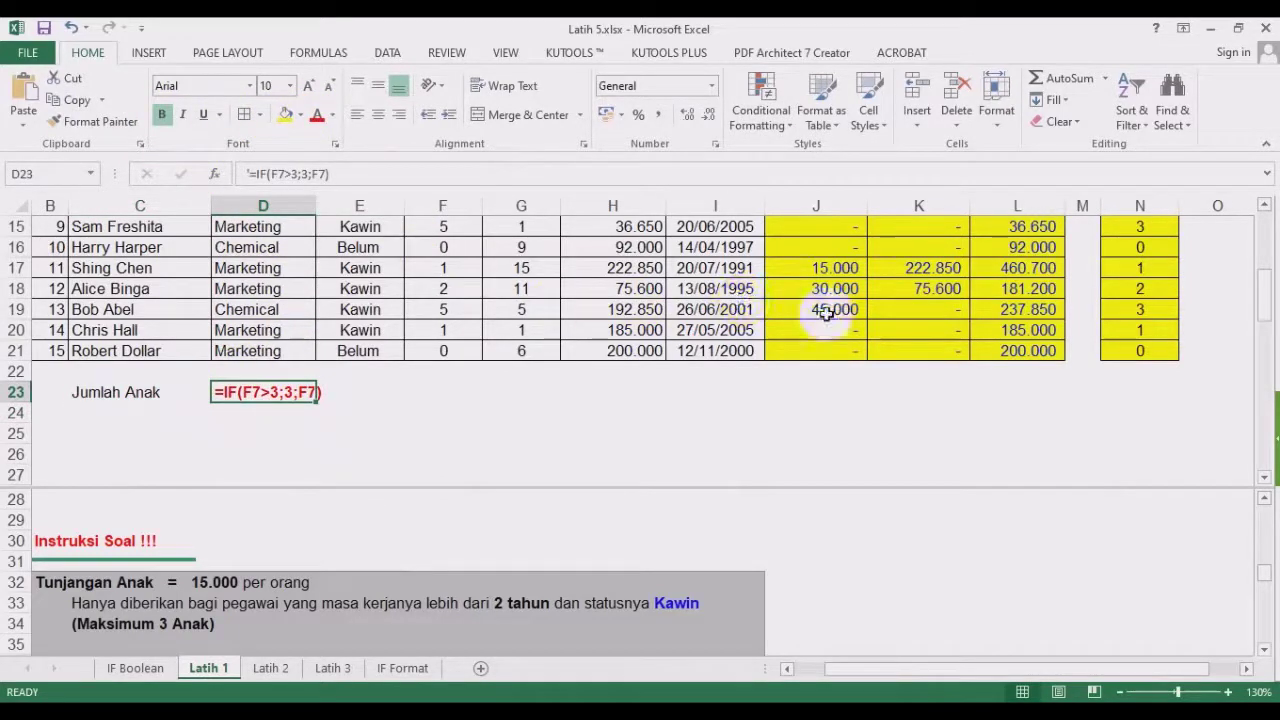
Copy the Tunjangan Anak formula text from cell J7, leaving the cell unedited.
{"action": "scroll", "coordinate": [879, 316], "scroll_direction": "up", "scroll_amount": 4}
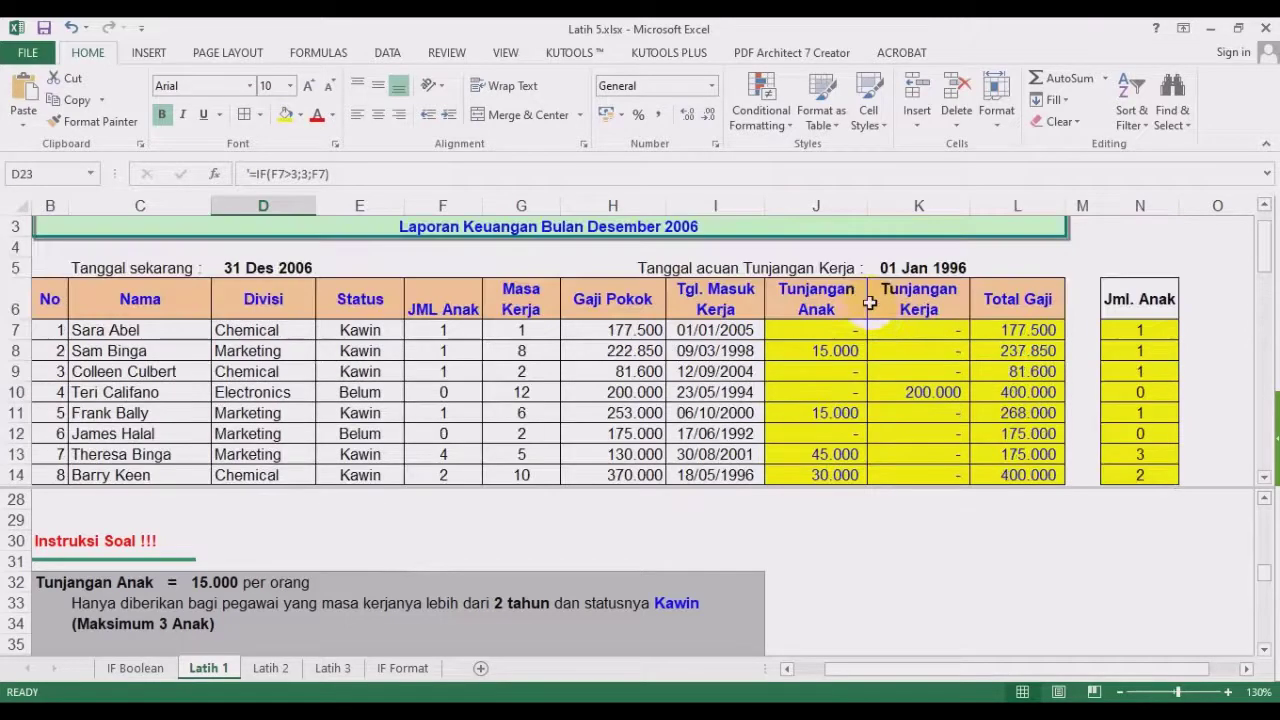
{"action": "left_click", "coordinate": [805, 325]}
{"action": "left_click_drag", "start_coordinate": [476, 174], "coordinate": [218, 178]}
{"action": "key", "text": "Escape"}
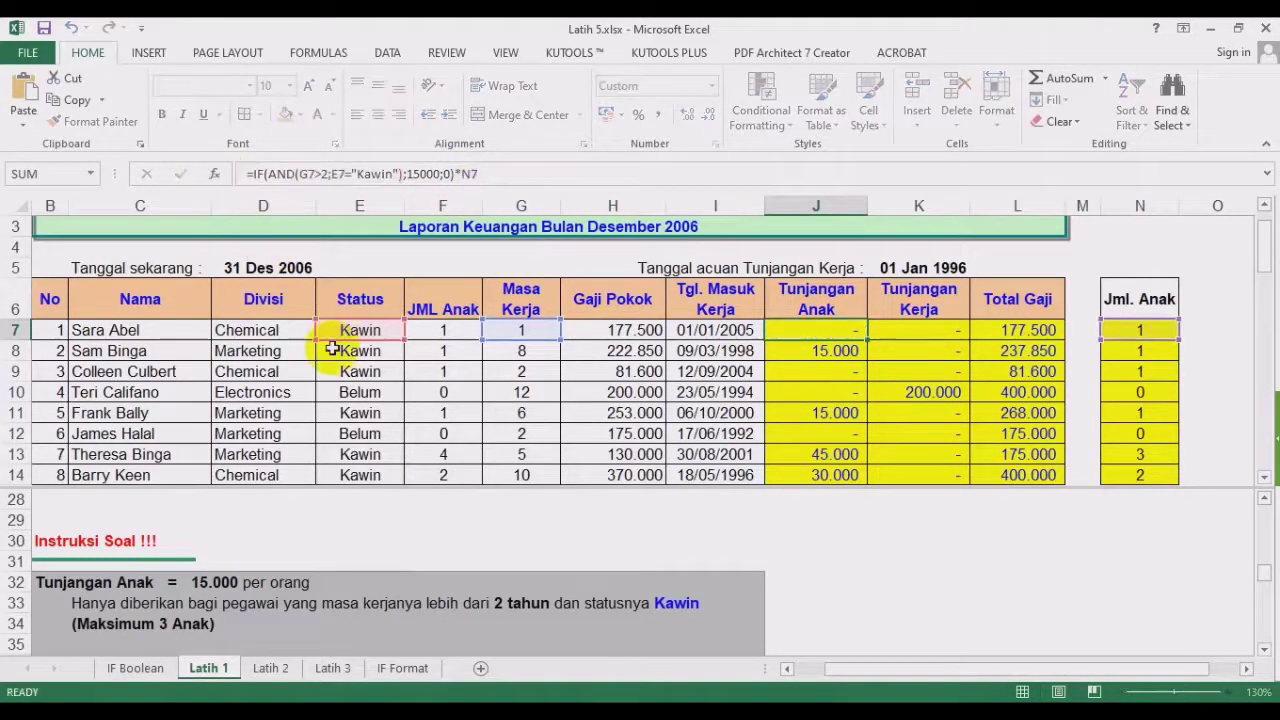
Label cell C24 Tunjangan Anak and paste =IF(AND(G7>2;E7="Kawin");15000;0)*N7 as plain text in D24.
{"action": "scroll", "coordinate": [190, 425], "scroll_direction": "down", "scroll_amount": 4}
{"action": "left_click", "coordinate": [103, 414]}
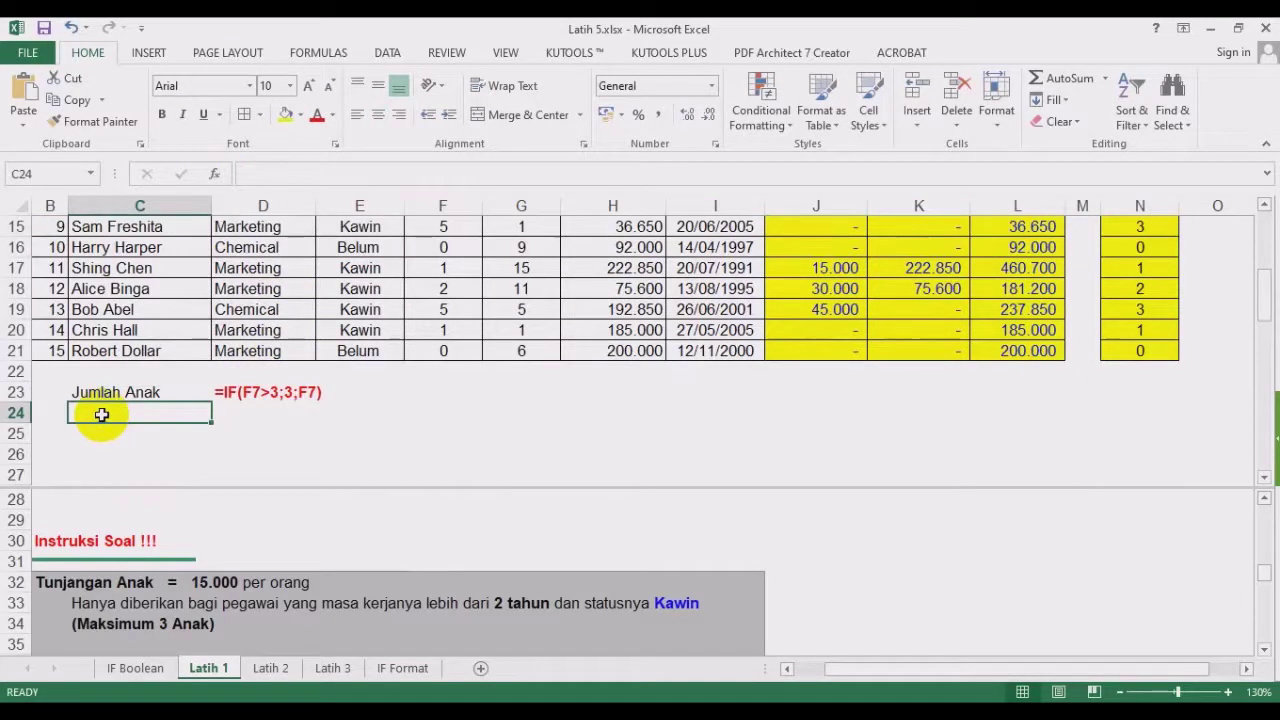
{"action": "type", "text": "TUn"}
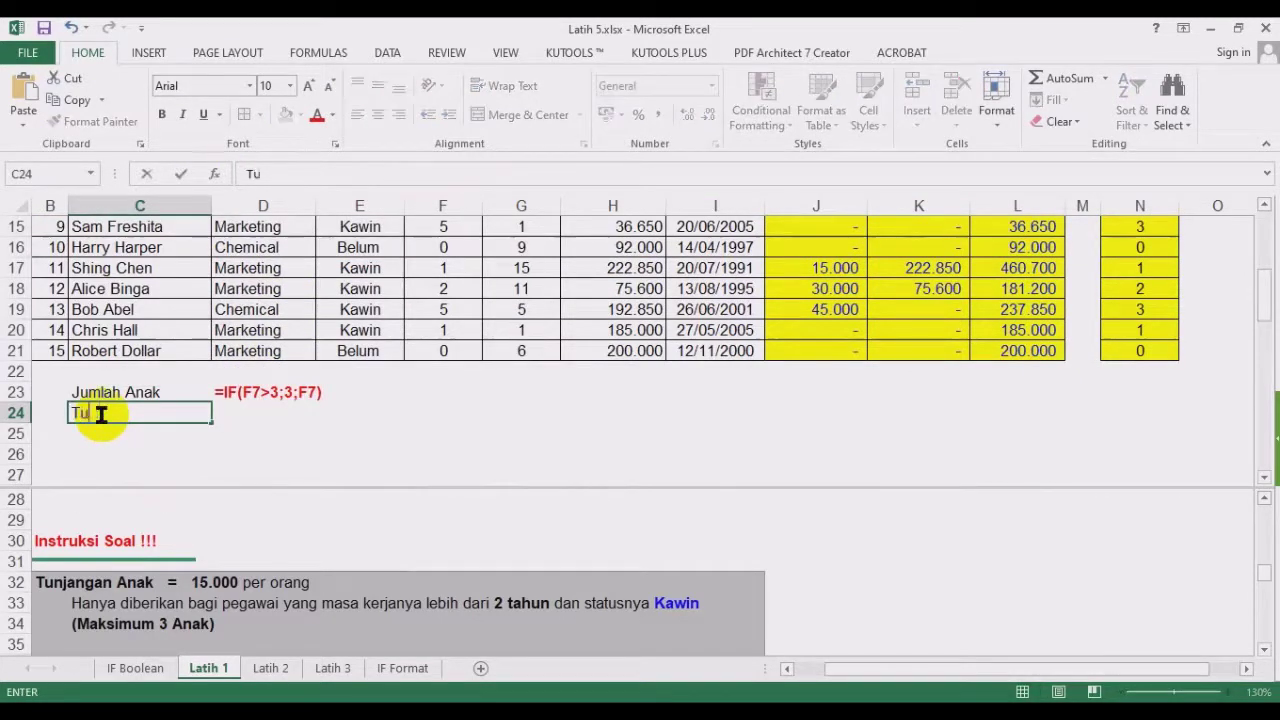
{"action": "type", "text": "jangan Anak"}
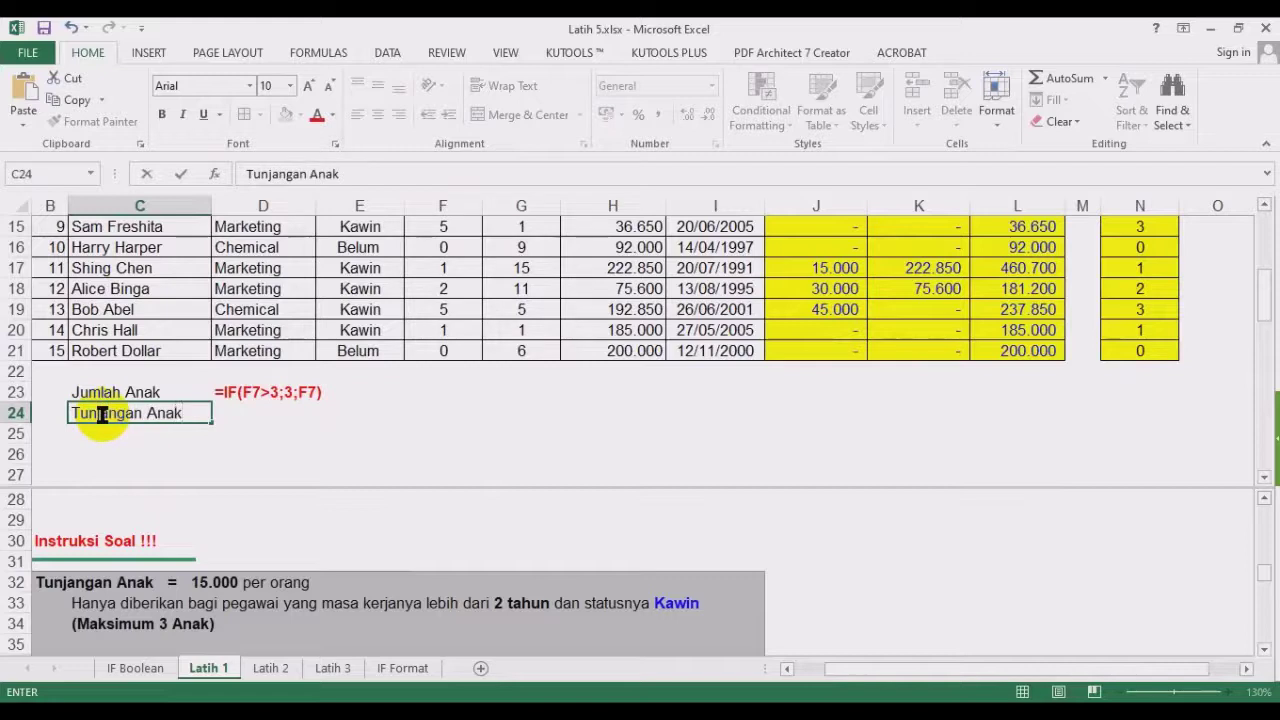
{"action": "key", "text": "Tab"}
{"action": "type", "text": "'"}
{"action": "key", "text": "ctrl+v"}
{"action": "key", "text": "Return"}
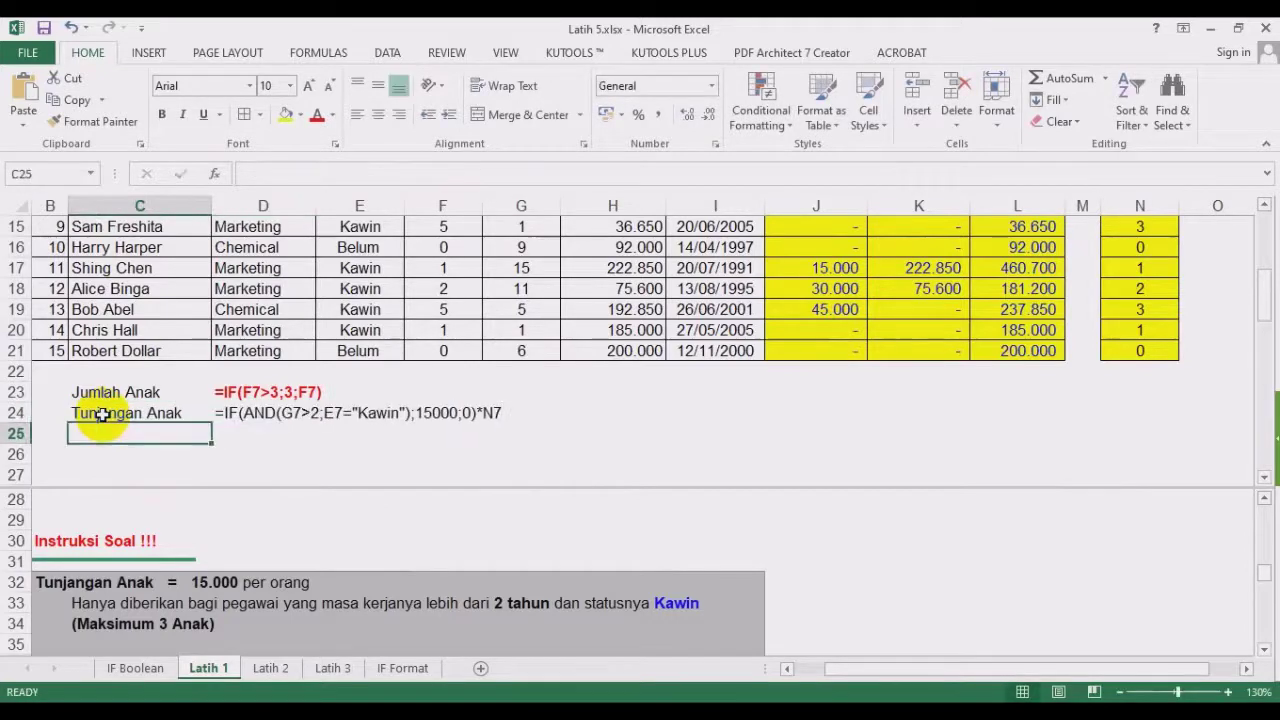
Format the formula text in D24 as bold and red.
{"action": "key", "text": "Up"}
{"action": "key", "text": "Right"}
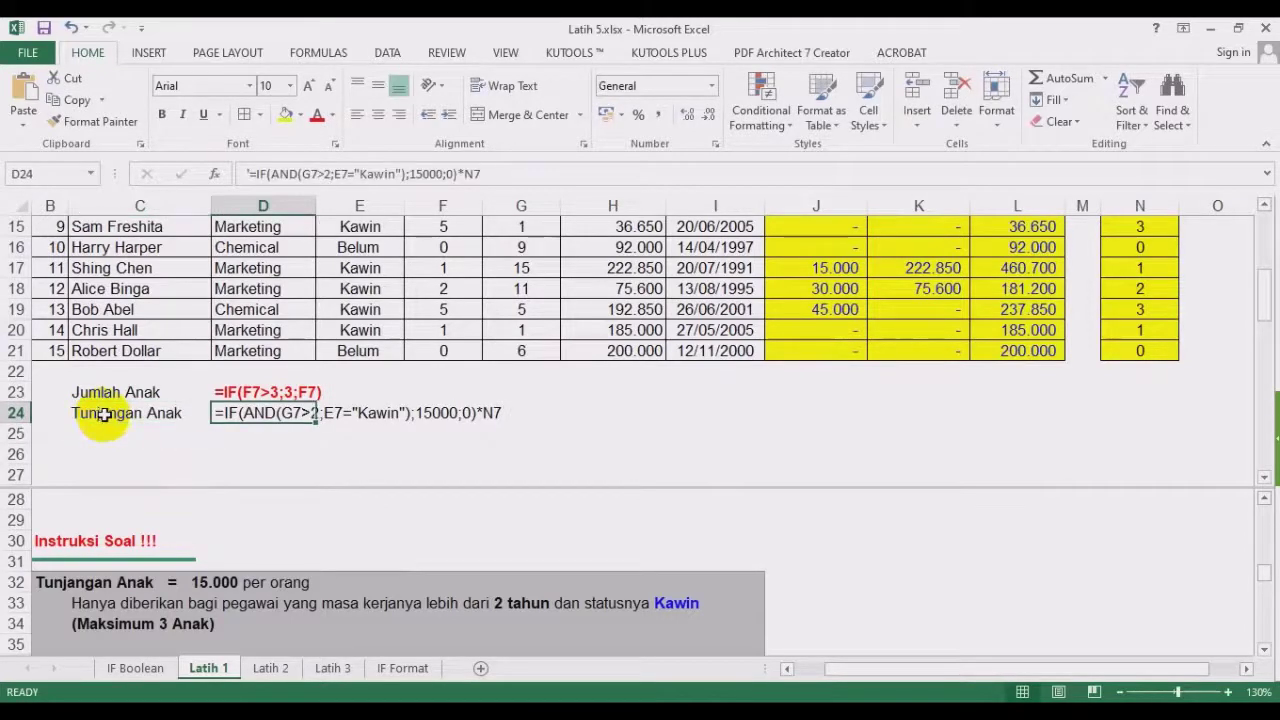
{"action": "left_click", "coordinate": [161, 114]}
{"action": "left_click", "coordinate": [316, 114]}
Copy the Tunjangan Kerja formula text from cell K7, leaving the cell unedited.
{"action": "scroll", "coordinate": [929, 371], "scroll_direction": "up", "scroll_amount": 3}
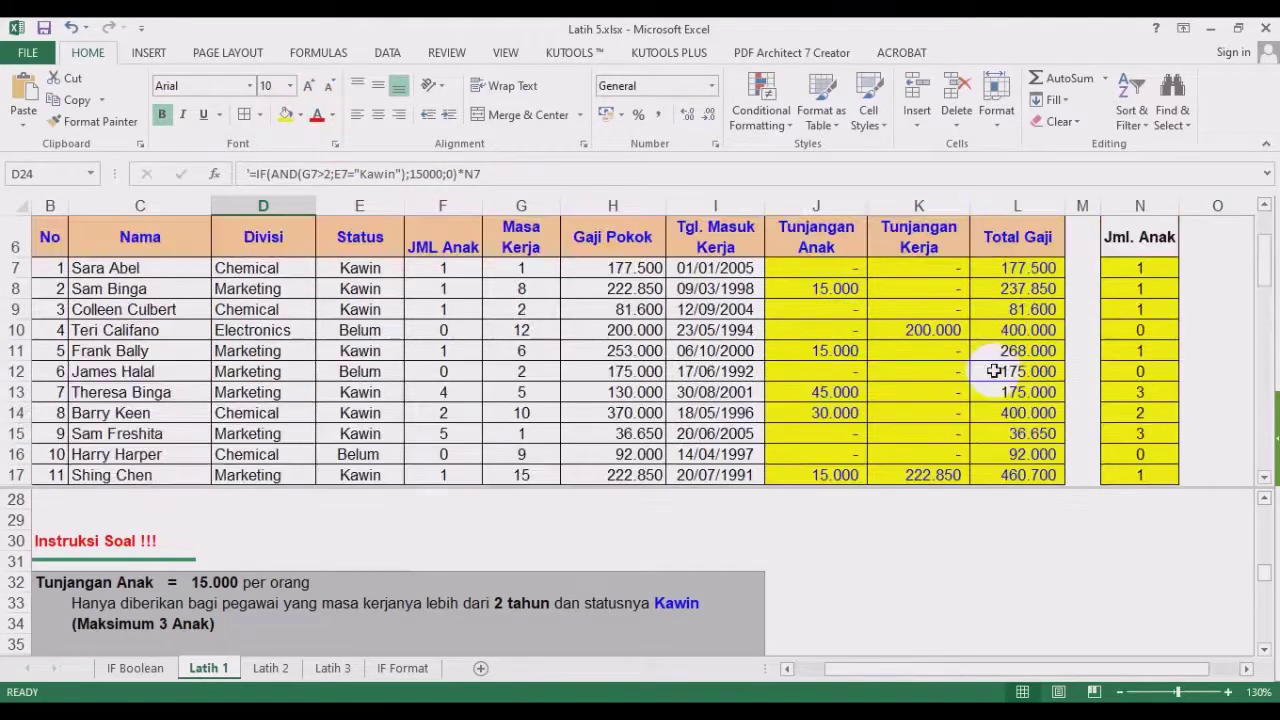
{"action": "left_click", "coordinate": [931, 272]}
{"action": "left_click", "coordinate": [343, 175]}
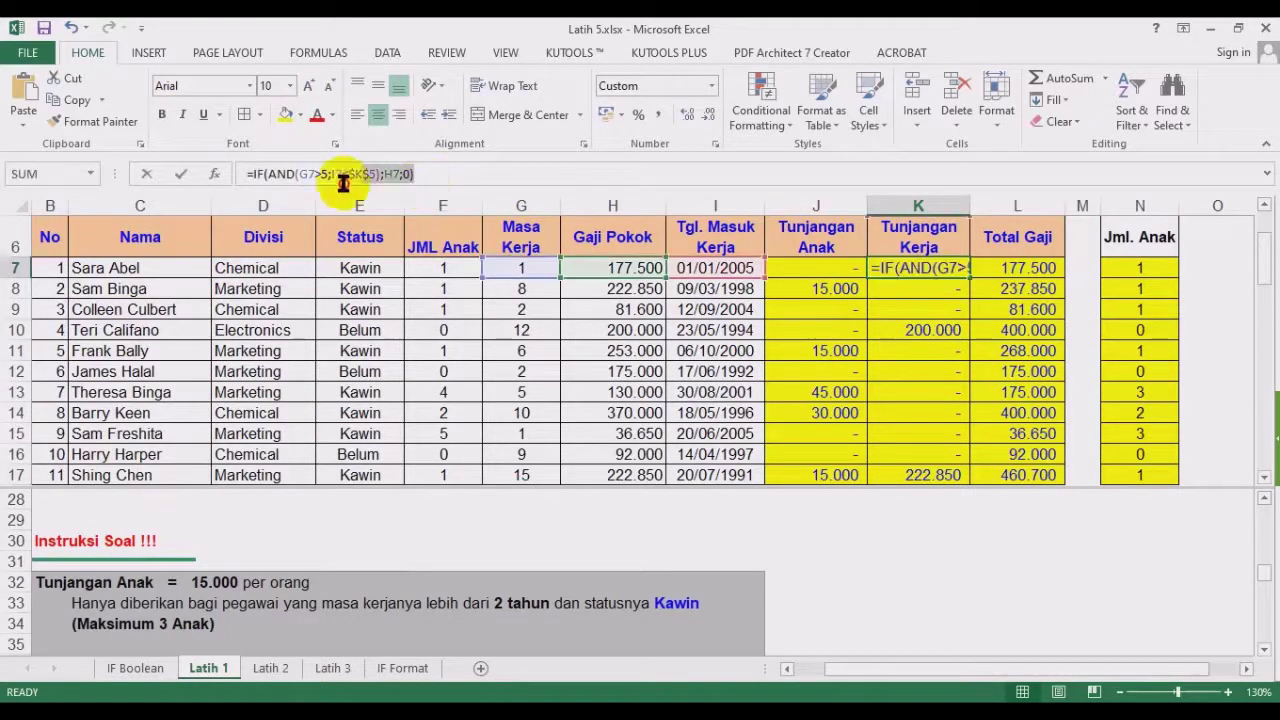
{"action": "key", "text": "Escape"}
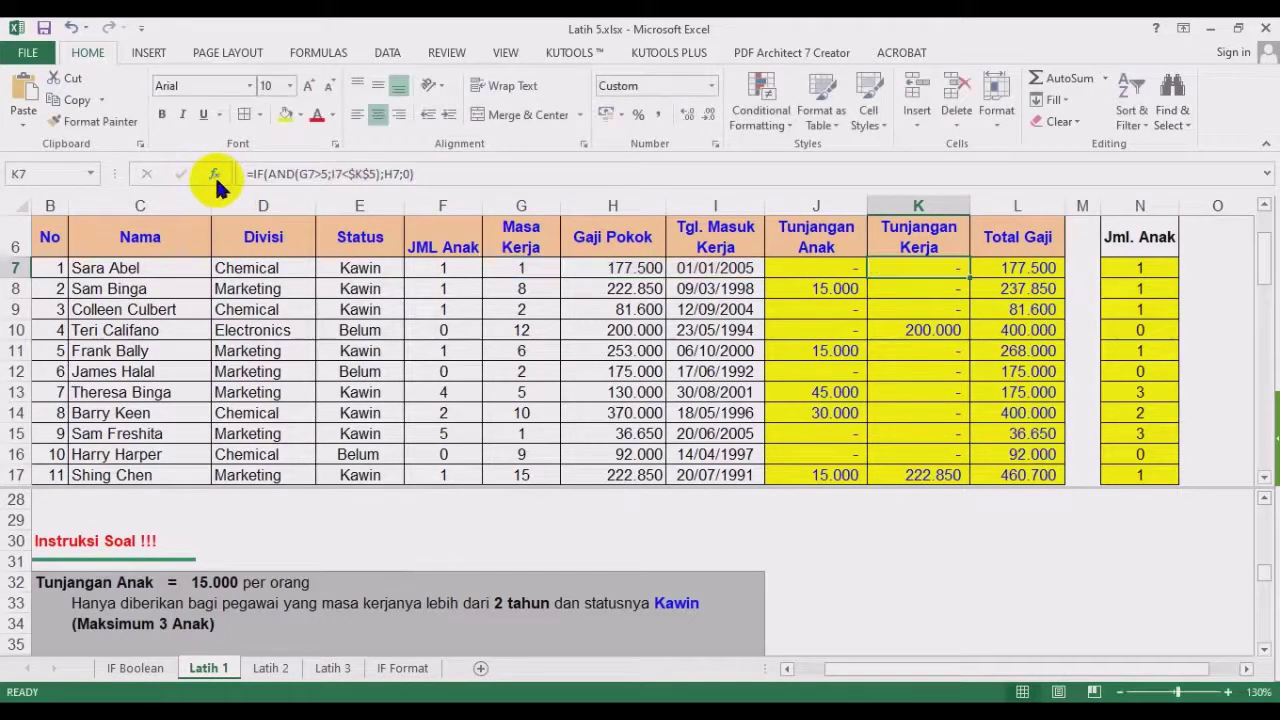
Label cell C25 Tunjangan Kerja and enter =IF(AND(G7>5;I7<$K$5);H7;0) as plain text in D25, formatted bold and red.
{"action": "scroll", "coordinate": [251, 257], "scroll_direction": "down", "scroll_amount": 3}
{"action": "left_click", "coordinate": [130, 449]}
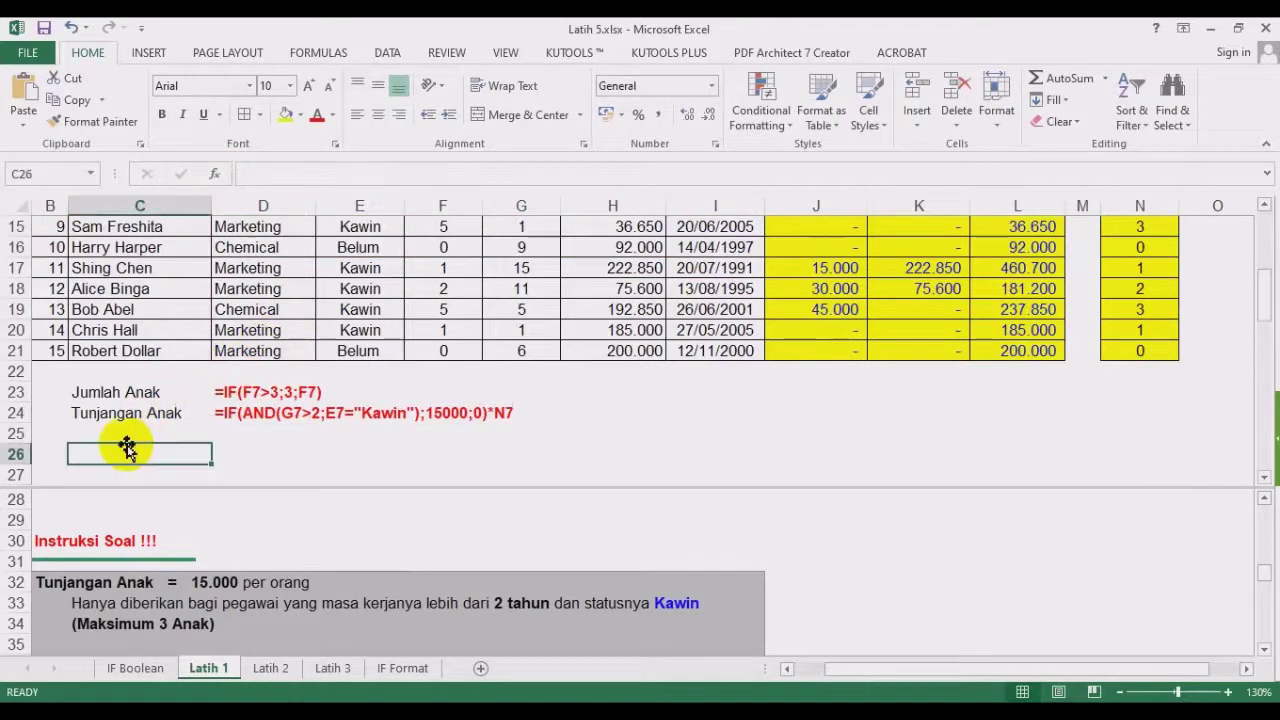
{"action": "key", "text": "Up"}
{"action": "type", "text": "Tun"}
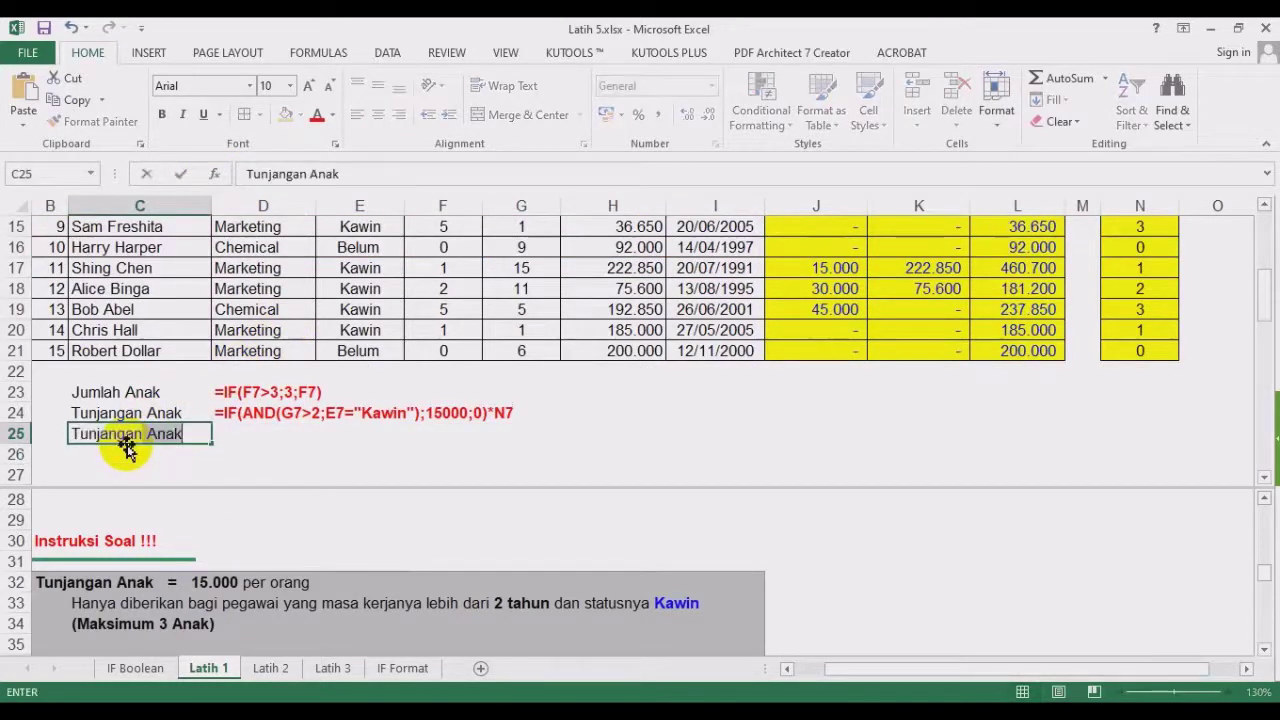
{"action": "key", "text": "Tab"}
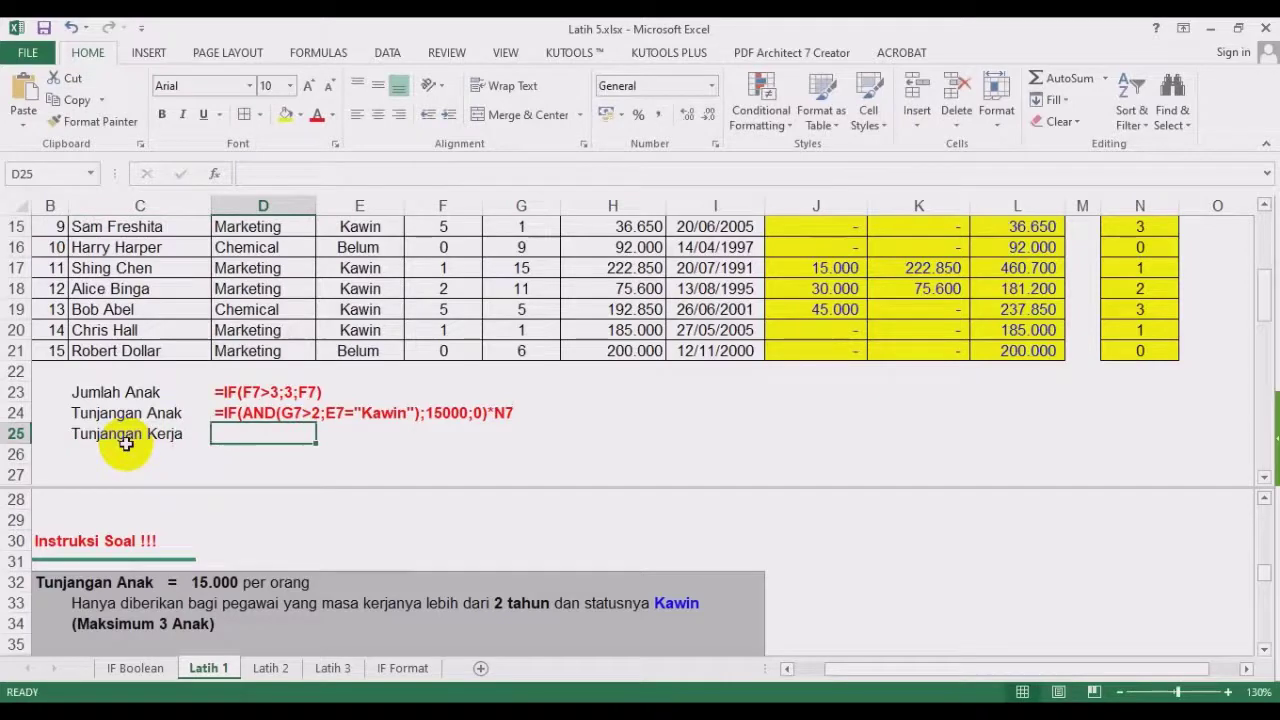
{"action": "type", "text": "'=IF(AND(G7>5;I7<$K$5);H7;0)"}
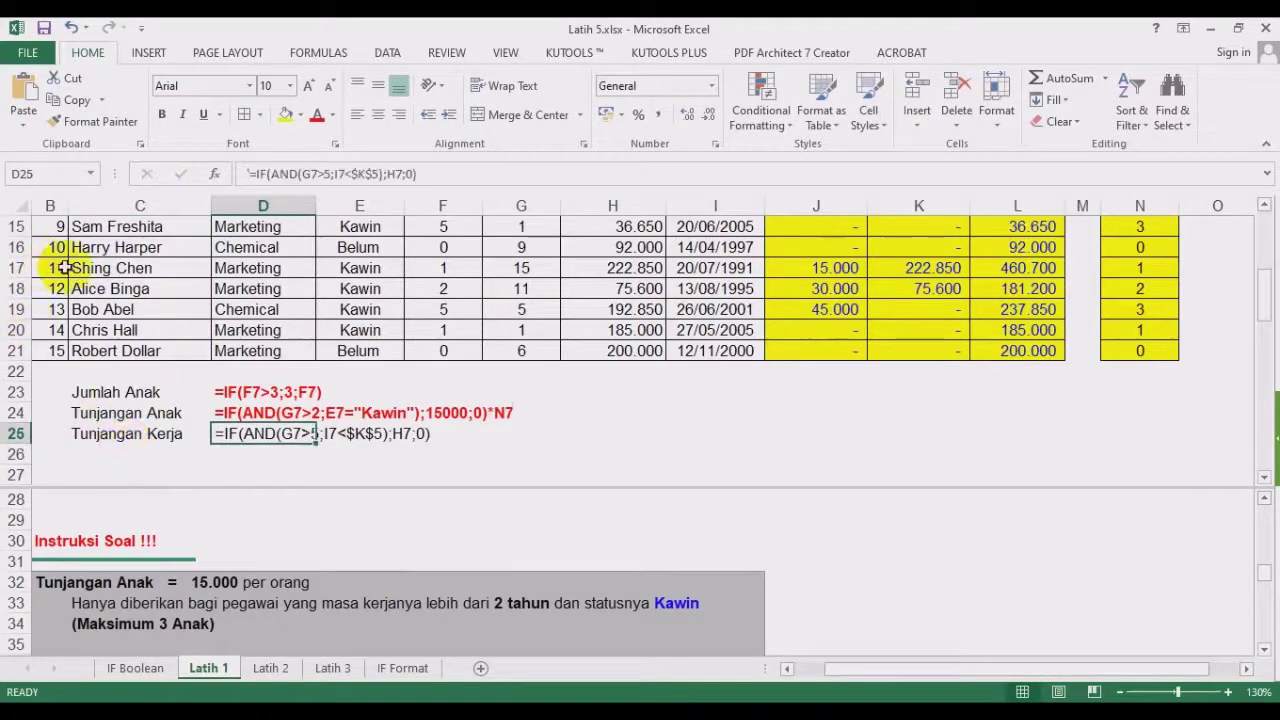
{"action": "left_click", "coordinate": [161, 114]}
Copy the Total Gaji formula text from cell L7, leaving the cell unedited.
{"action": "scroll", "coordinate": [950, 340], "scroll_direction": "up", "scroll_amount": 3}
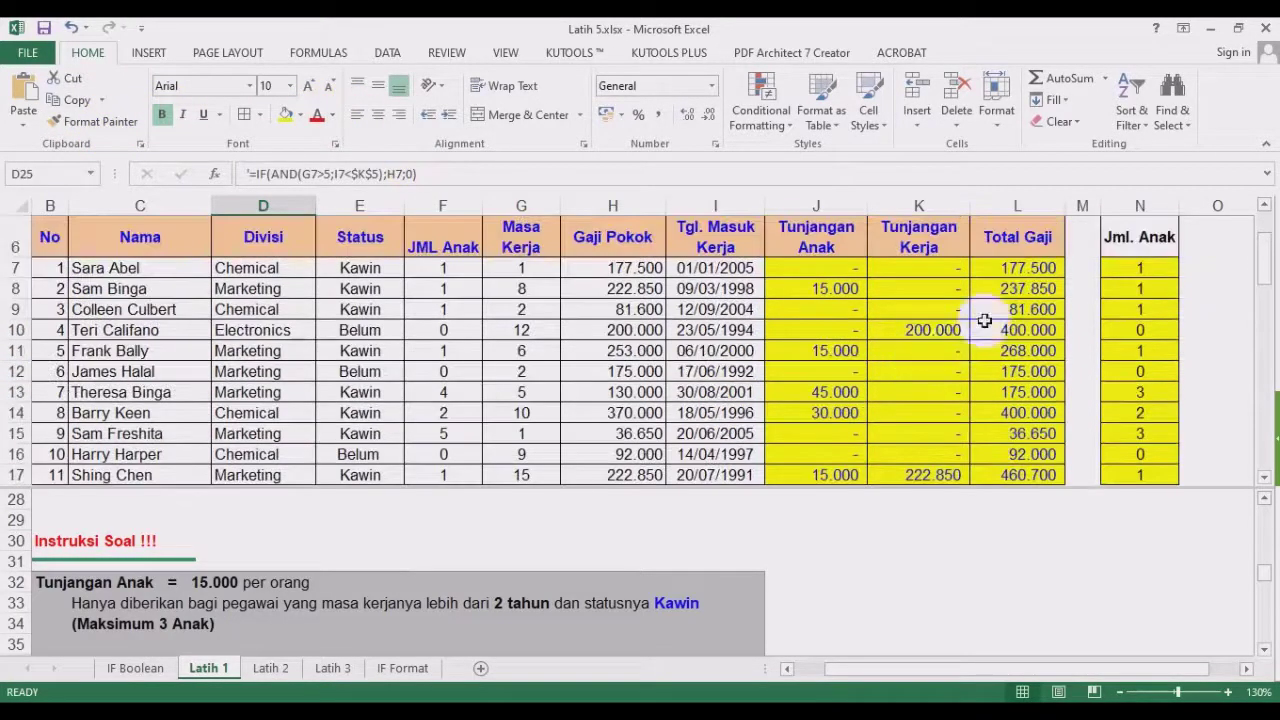
{"action": "left_click", "coordinate": [1020, 270]}
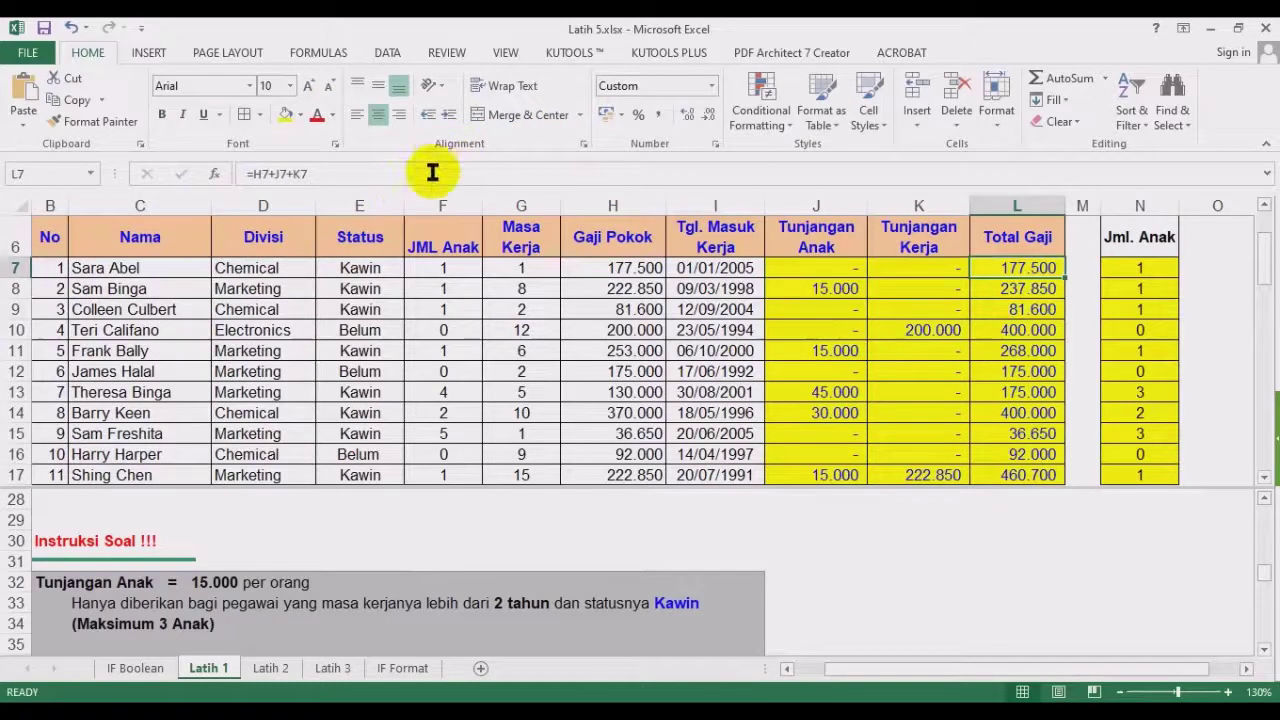
{"action": "left_click_drag", "start_coordinate": [432, 173], "coordinate": [177, 177]}
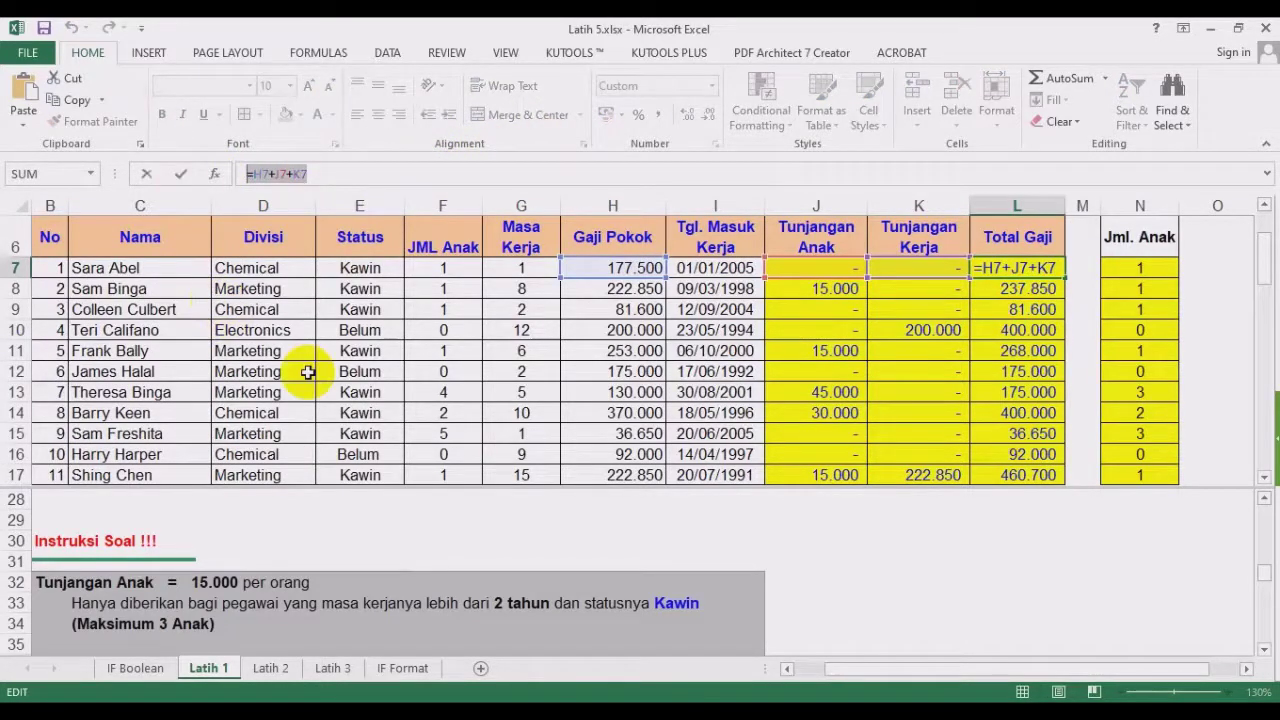
{"action": "key", "text": "ctrl+c"}
{"action": "key", "text": "Escape"}
Label cell C26 Total Gaji and paste =H7+J7+K7 as plain text in D26, formatted bold and red.
{"action": "scroll", "coordinate": [300, 390], "scroll_direction": "down", "scroll_amount": 3}
{"action": "left_click", "coordinate": [125, 455]}
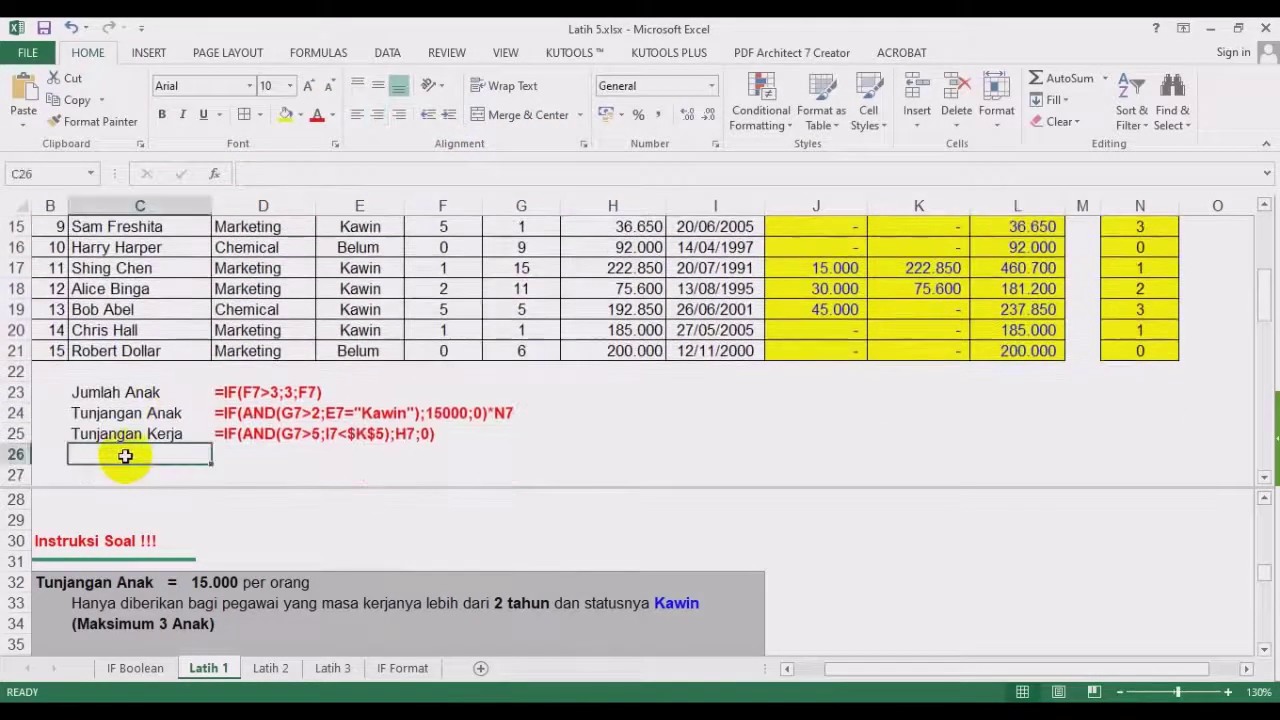
{"action": "type", "text": "Total Gaji"}
{"action": "key", "text": "Return"}
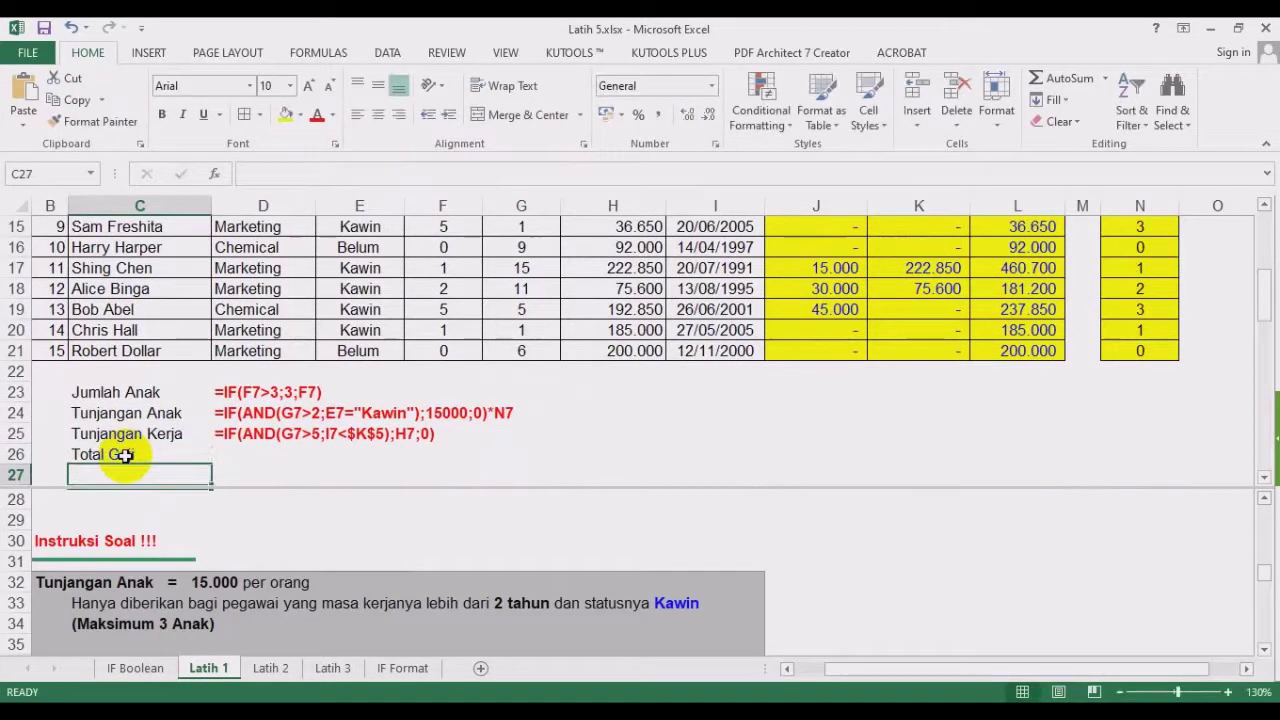
{"action": "key", "text": "Up"}
{"action": "key", "text": "Right"}
{"action": "key", "text": "ctrl+v"}
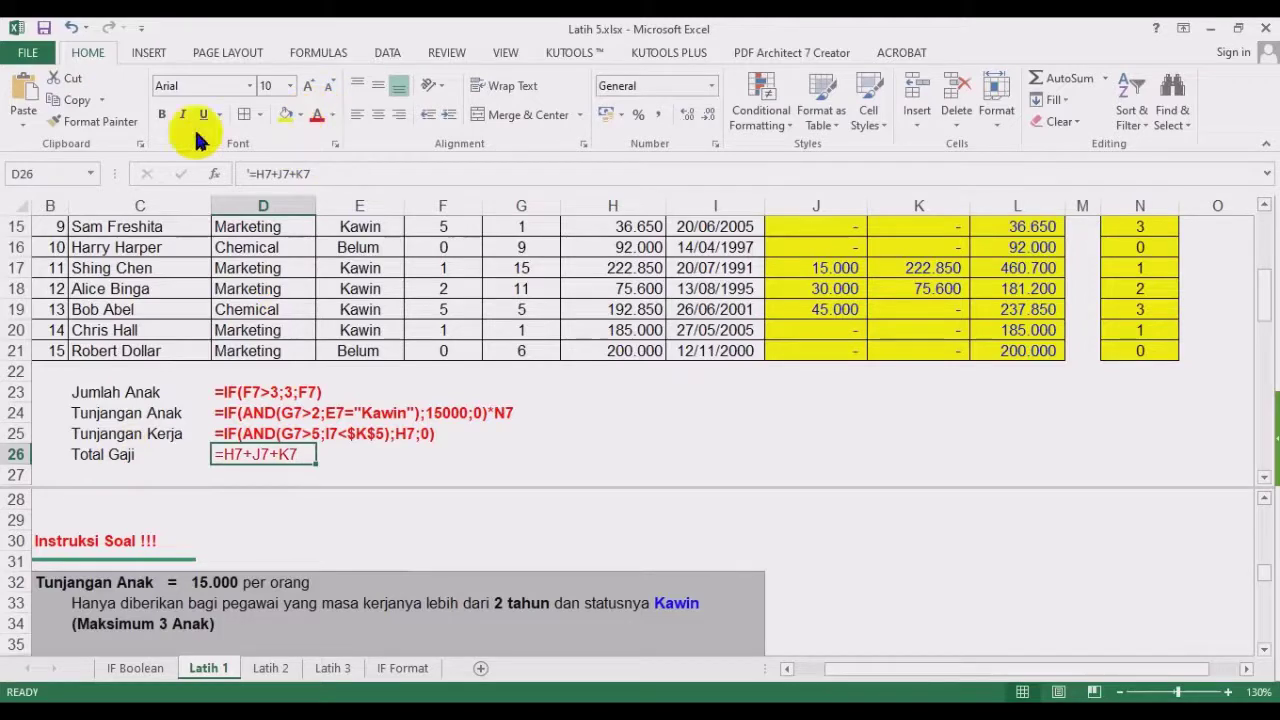
{"action": "left_click", "coordinate": [597, 395]}
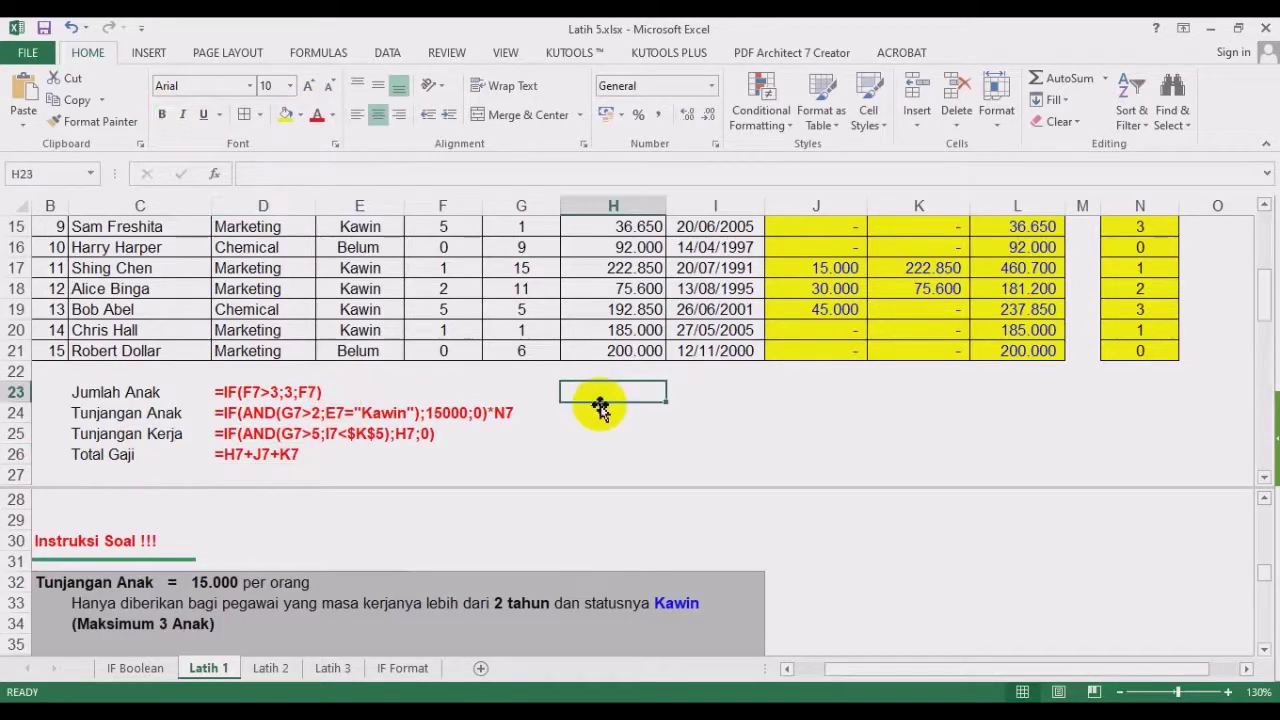
Highlight the first-row formula cells J7:L7 with a red fill and bold yellow text.
{"action": "scroll", "coordinate": [598, 405], "scroll_direction": "up", "scroll_amount": 3}
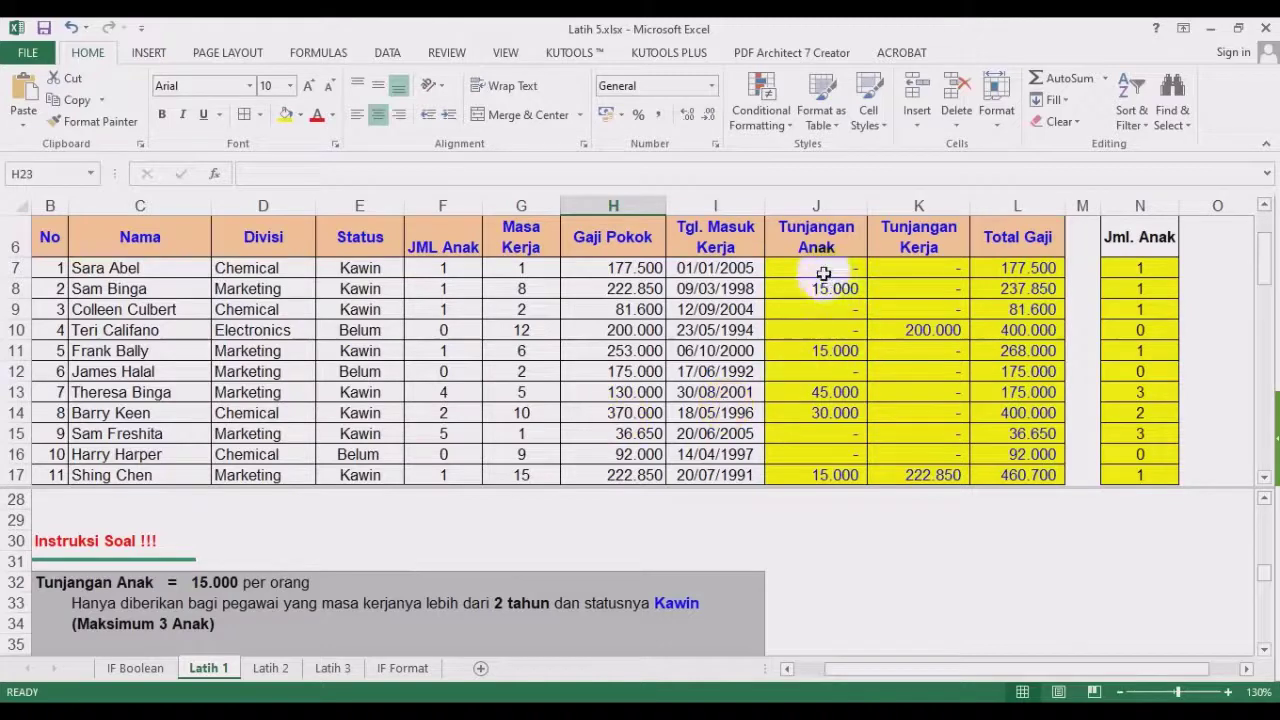
{"action": "left_click", "coordinate": [808, 561]}
{"action": "scroll", "coordinate": [808, 562], "scroll_direction": "up", "scroll_amount": 2}
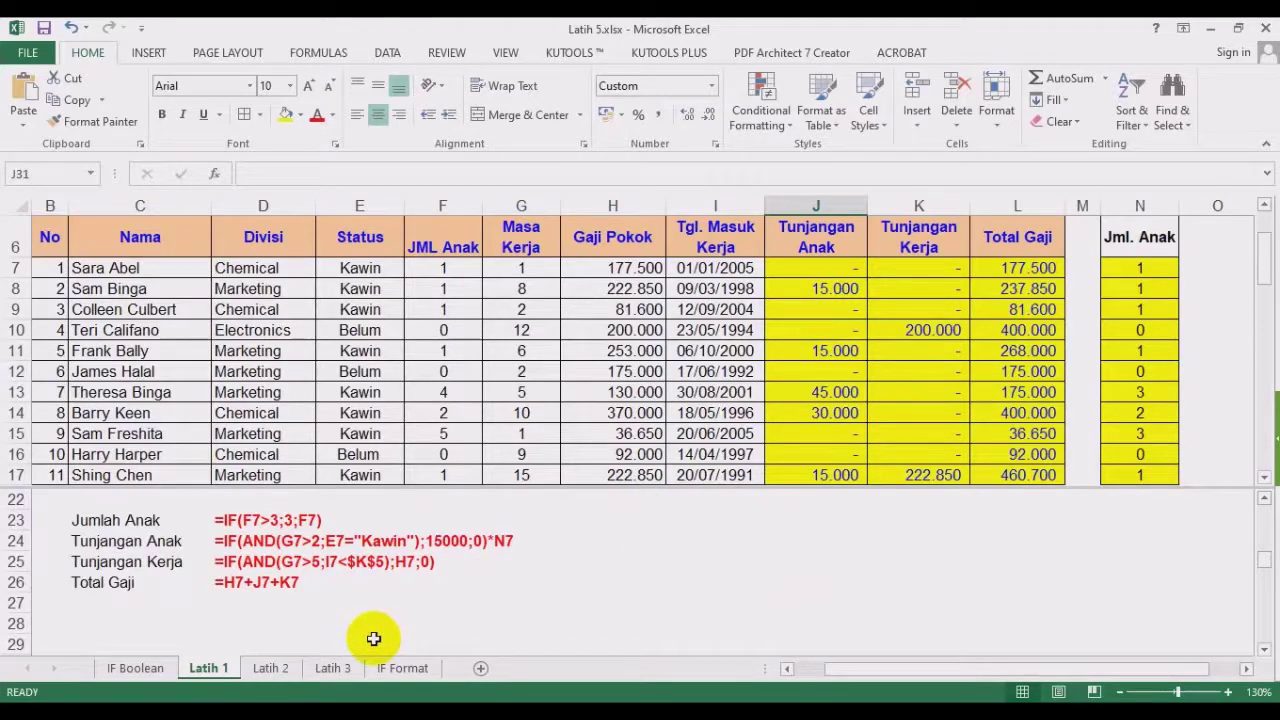
{"action": "left_click", "coordinate": [222, 521]}
{"action": "left_click_drag", "start_coordinate": [826, 264], "coordinate": [982, 267]}
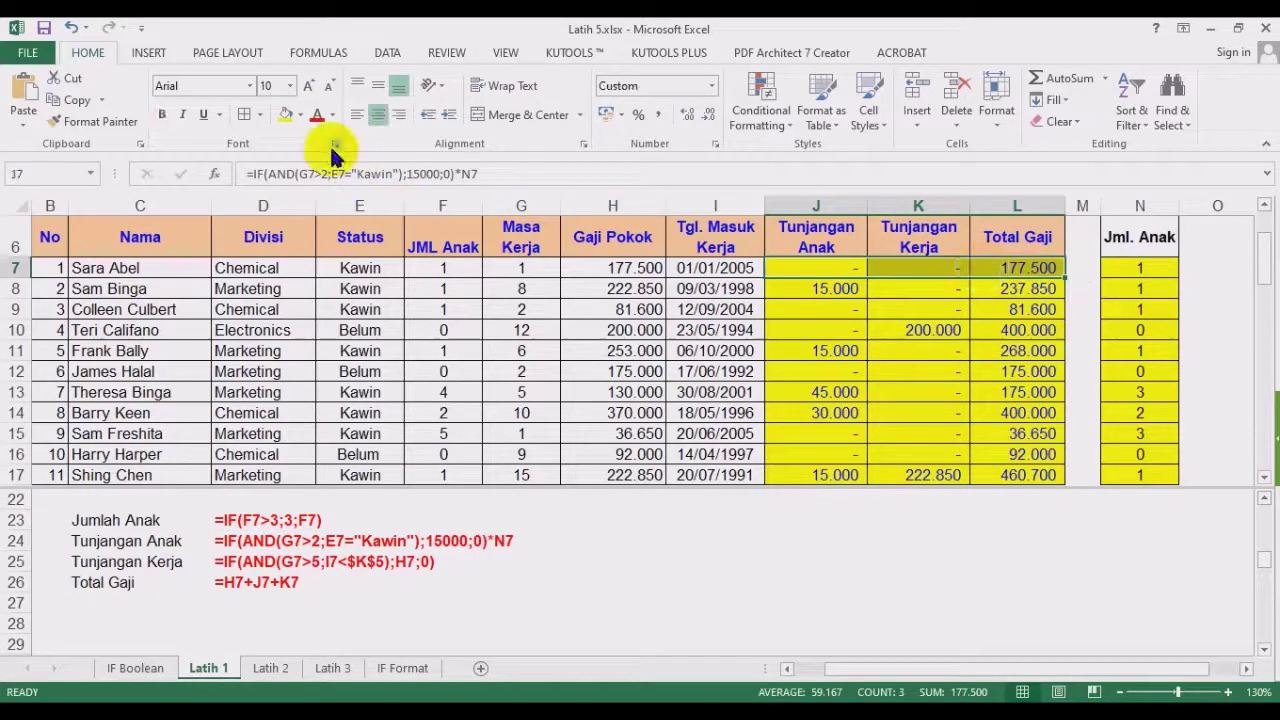
{"action": "left_click", "coordinate": [300, 114]}
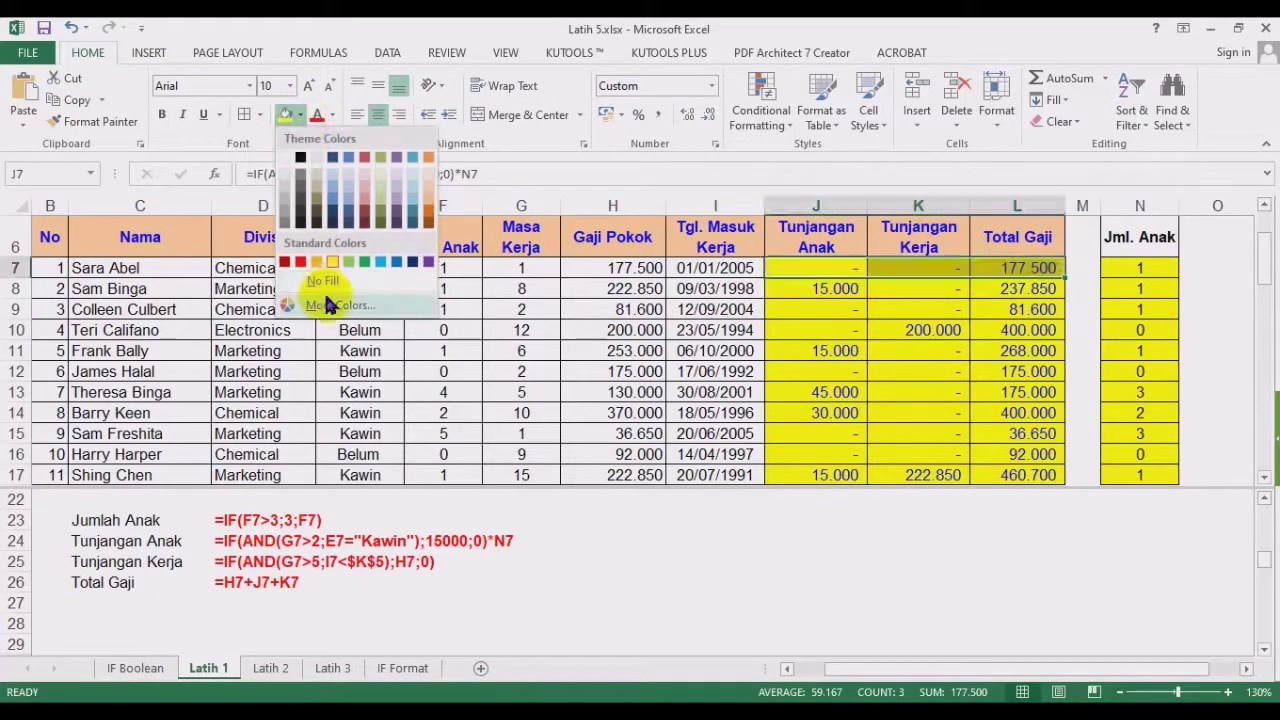
{"action": "left_click", "coordinate": [303, 264]}
{"action": "left_click", "coordinate": [332, 114]}
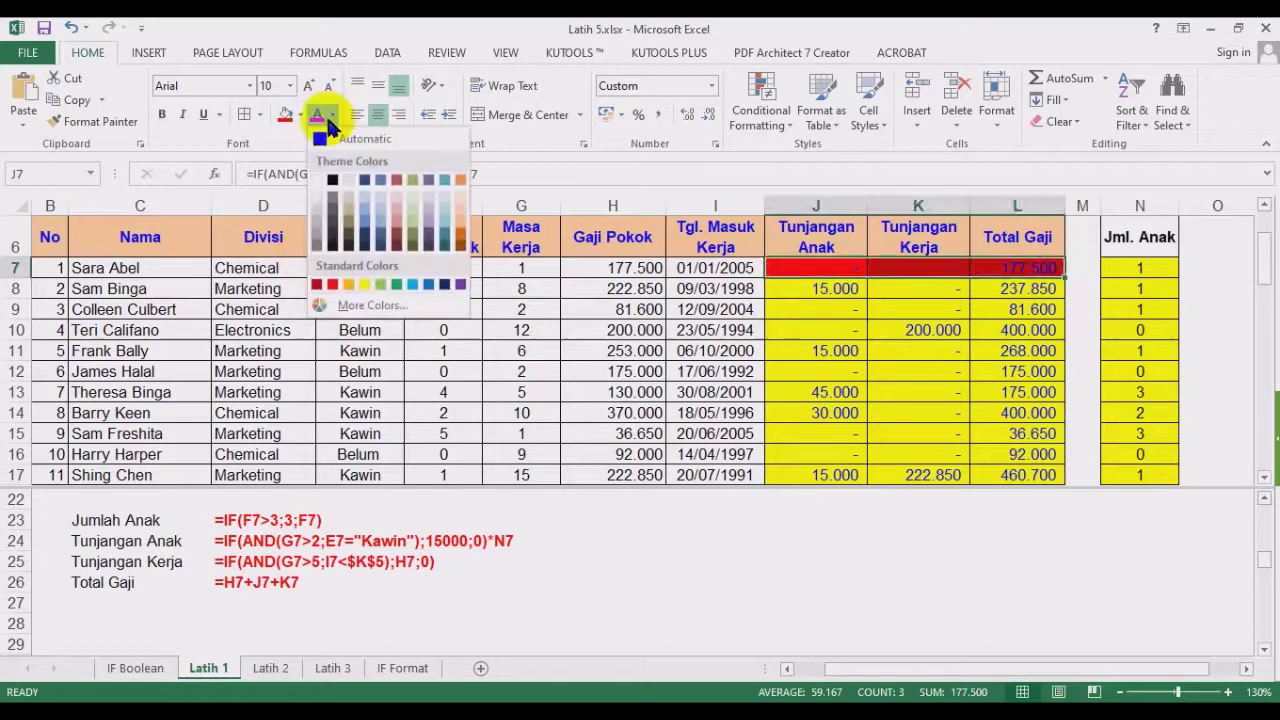
{"action": "left_click", "coordinate": [363, 288]}
{"action": "left_click", "coordinate": [161, 114]}
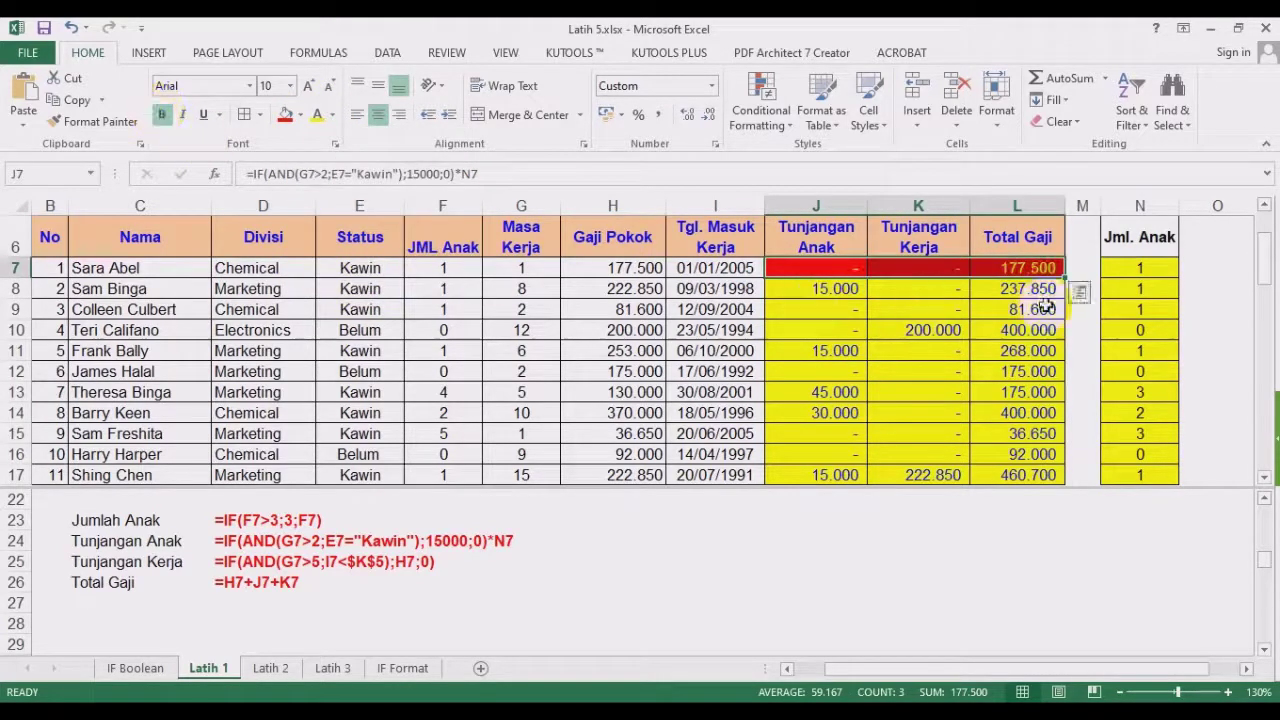
Give the Jml. Anak cell N7 the same red fill and bold yellow text.
{"action": "left_click", "coordinate": [1130, 268]}
{"action": "left_click", "coordinate": [285, 114]}
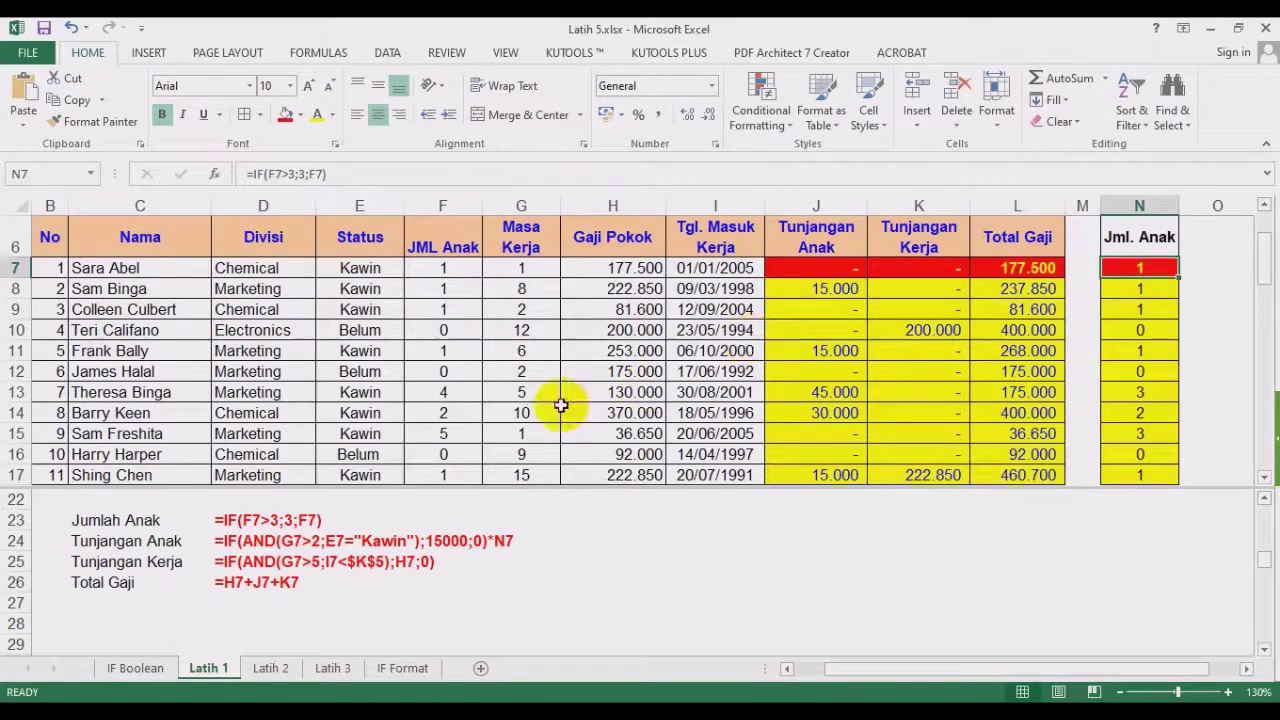
{"action": "left_click", "coordinate": [706, 352]}
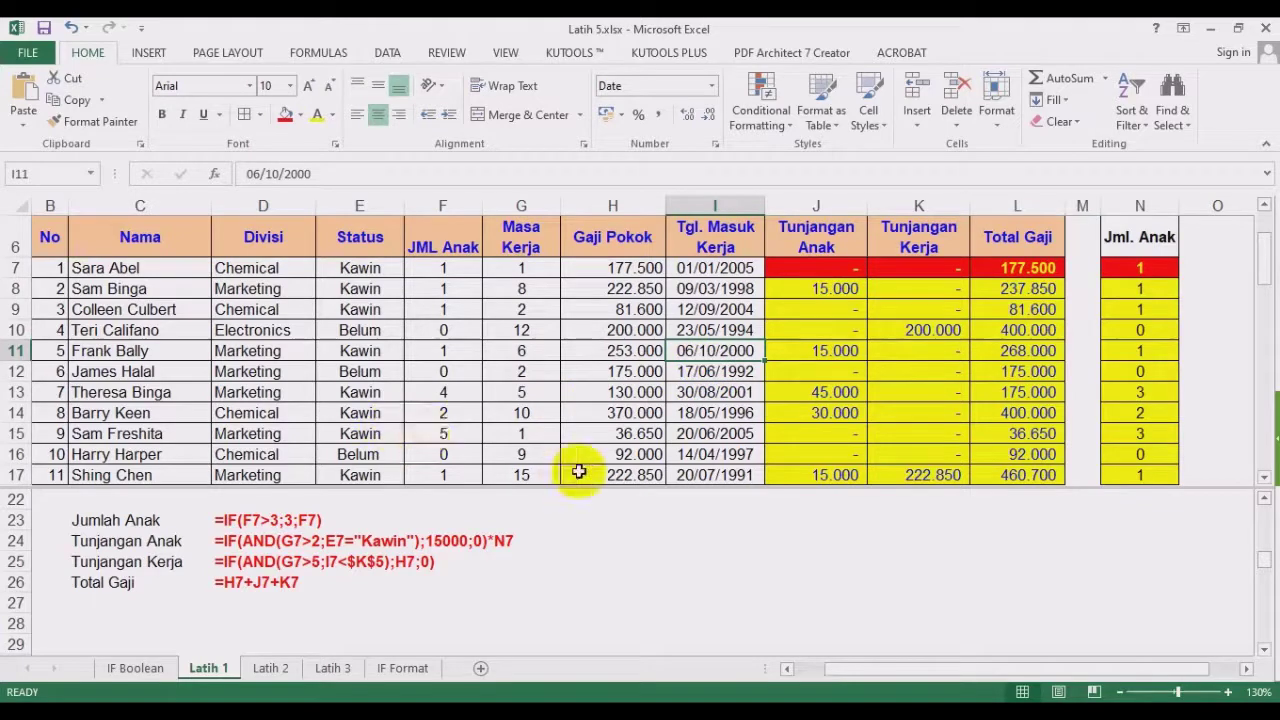
On the Latih 2 sheet, fill the Harga Jual, Diskon and Harga Bersih cells E7:G7 with yellow.
{"action": "left_click", "coordinate": [270, 668]}
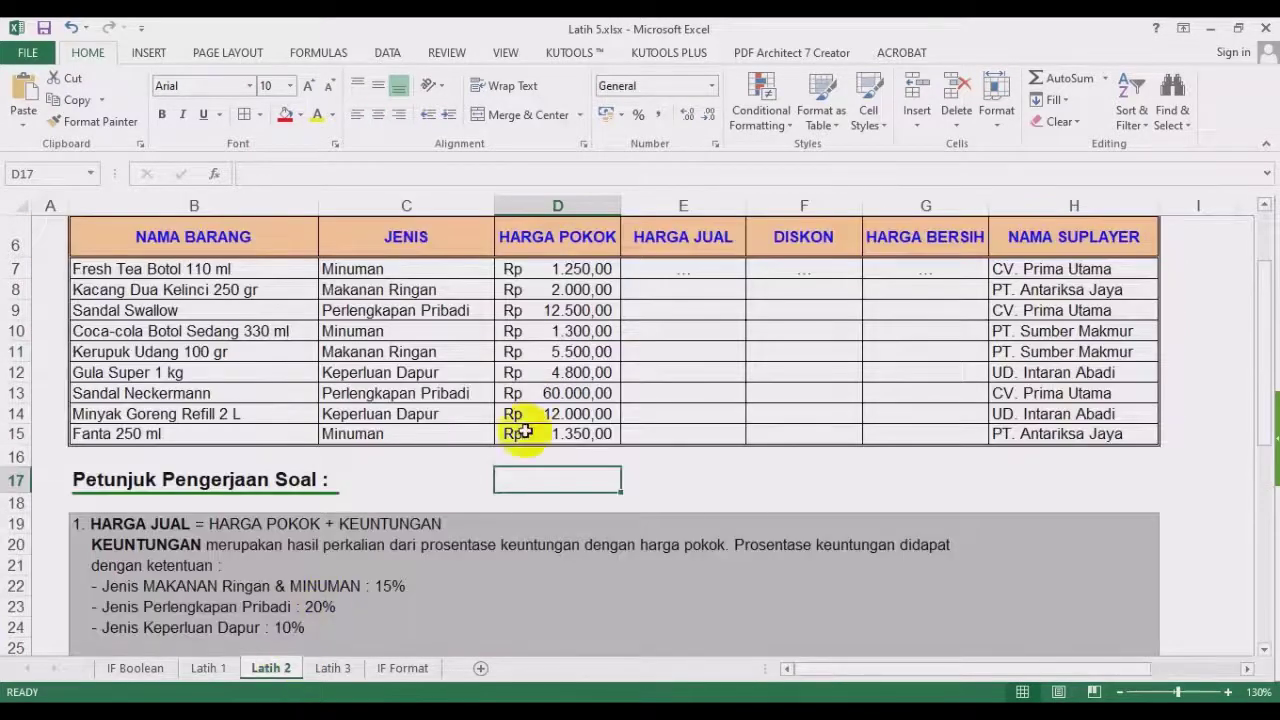
{"action": "left_click", "coordinate": [683, 279]}
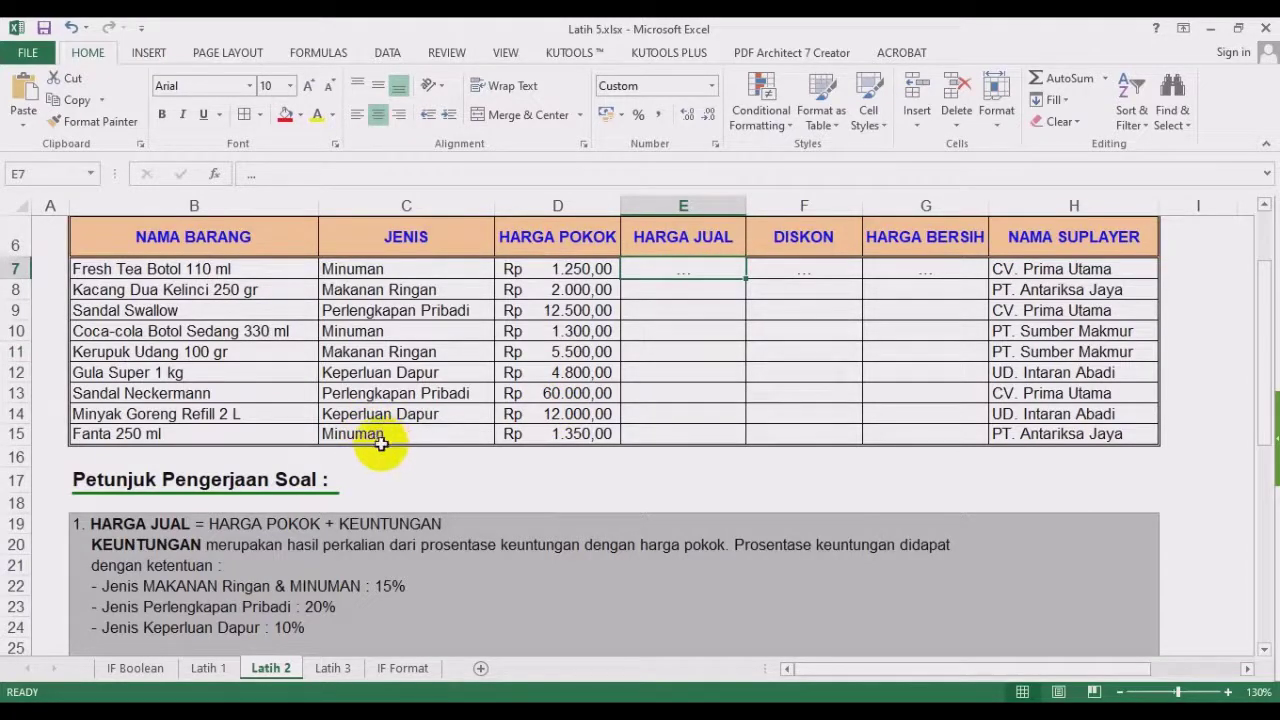
{"action": "scroll", "coordinate": [381, 443], "scroll_direction": "down", "scroll_amount": 2}
{"action": "scroll", "coordinate": [378, 441], "scroll_direction": "up", "scroll_amount": 2}
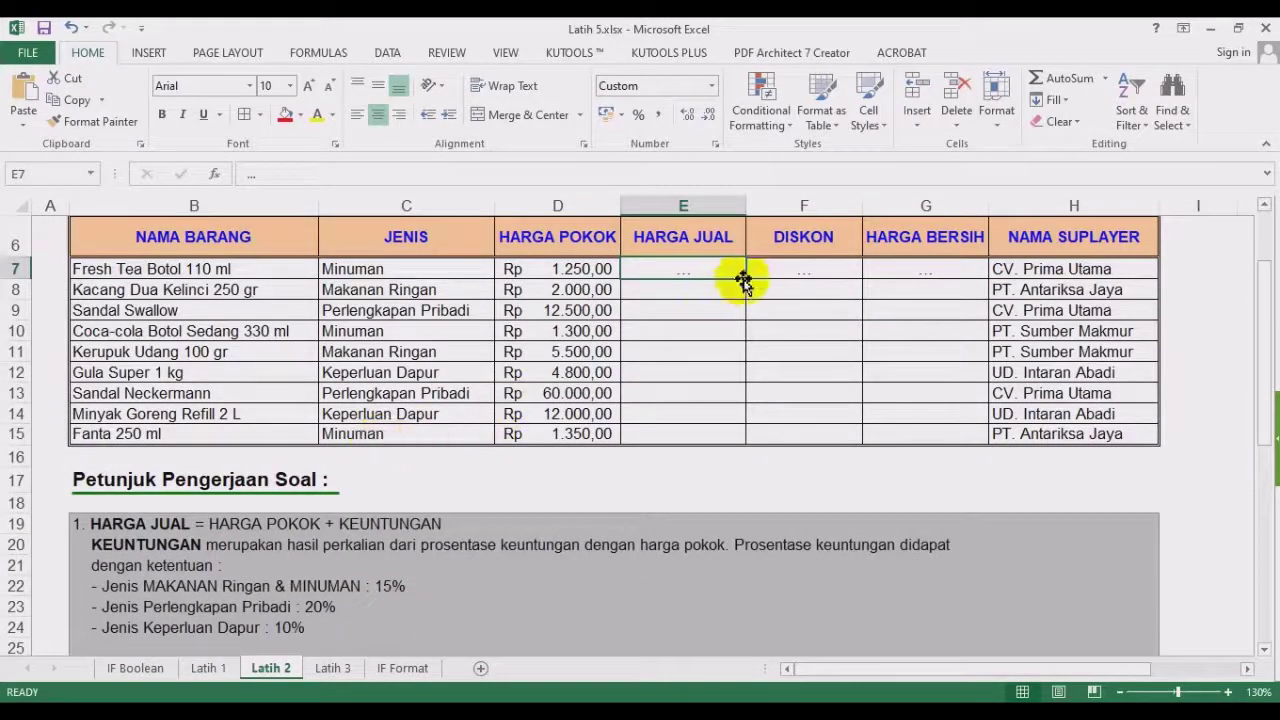
{"action": "left_click_drag", "start_coordinate": [717, 269], "coordinate": [910, 268]}
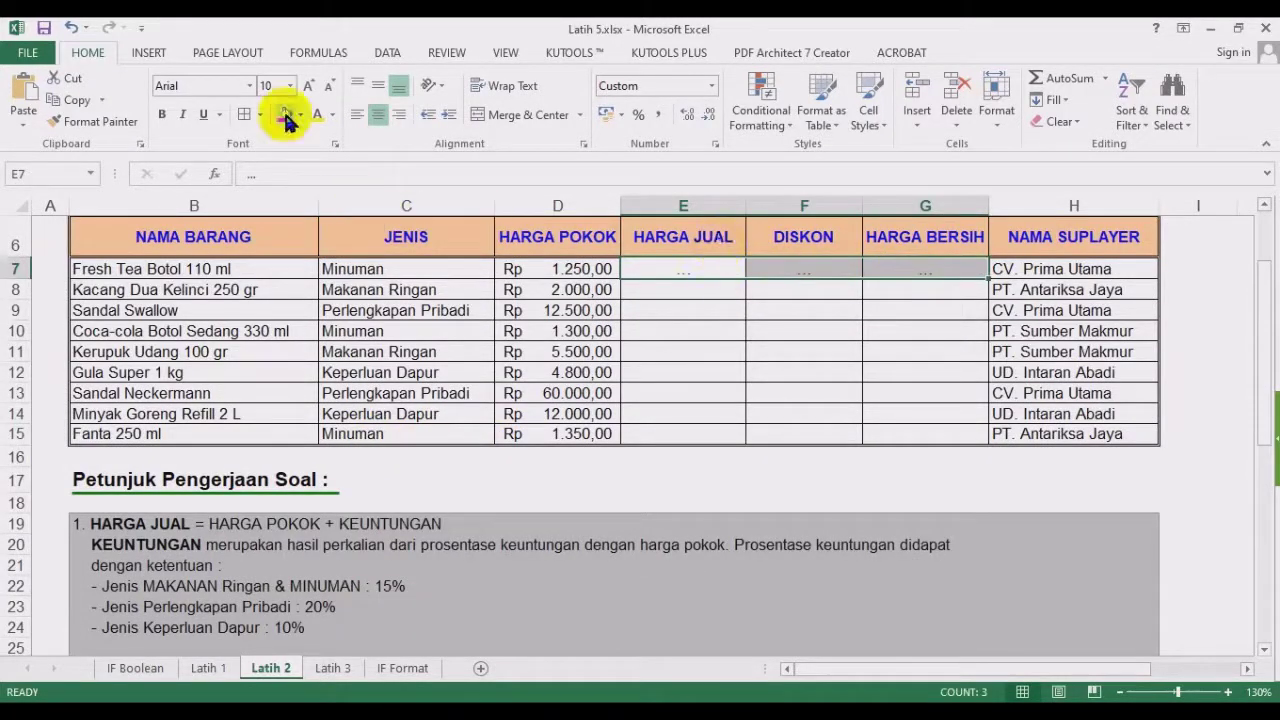
{"action": "left_click", "coordinate": [301, 116]}
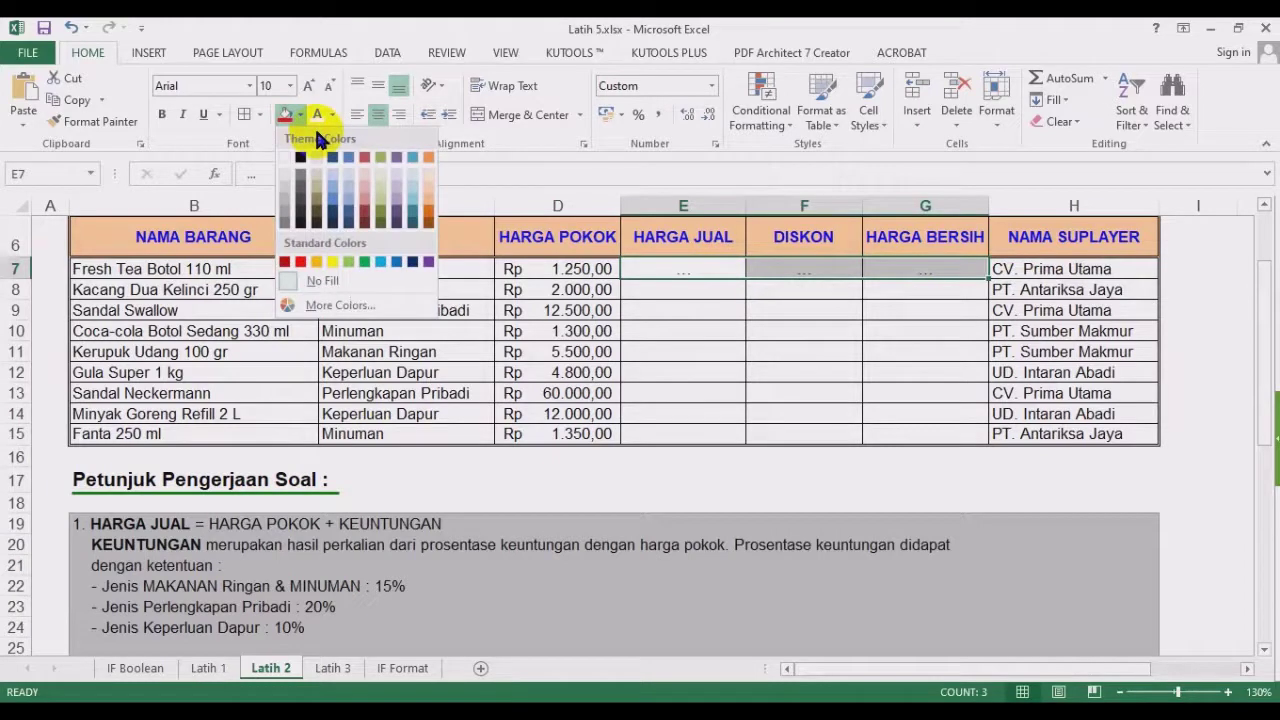
{"action": "left_click", "coordinate": [333, 258]}
{"action": "left_click", "coordinate": [651, 266]}
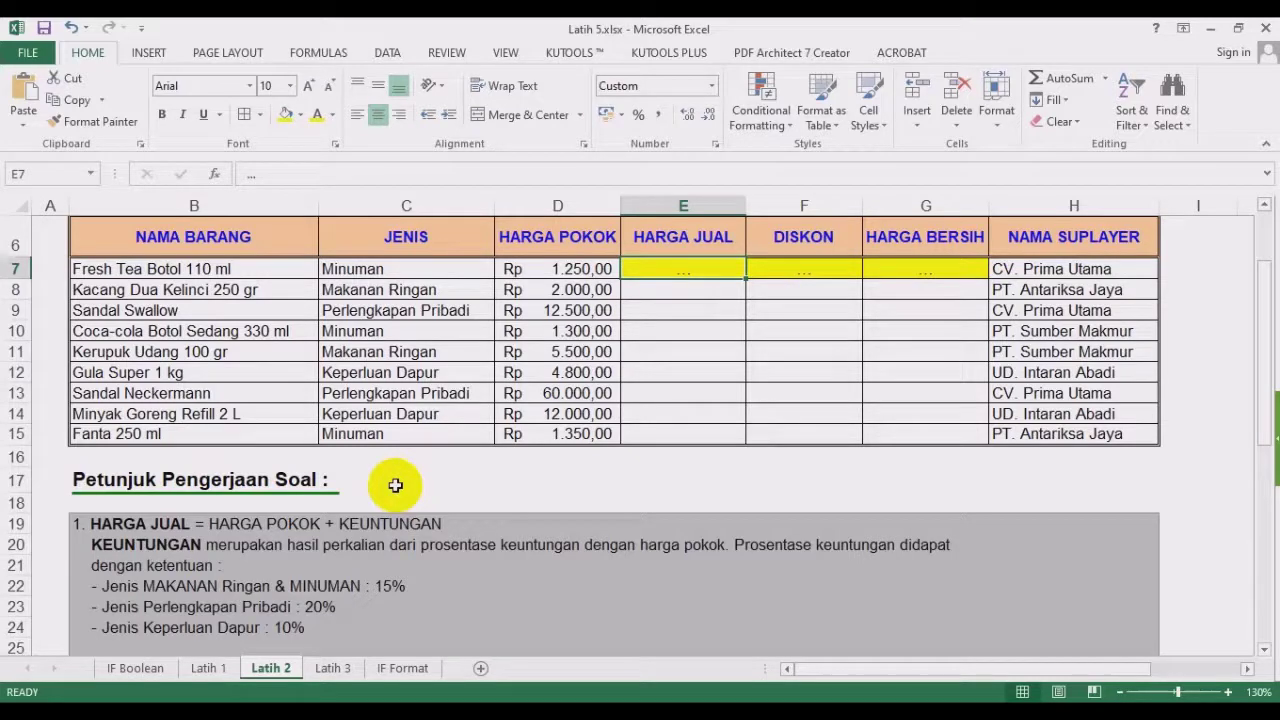
Review the Harga Pokok values and the Keuntungan rules, and narrow the empty column I beside the table.
{"action": "left_click_drag", "start_coordinate": [586, 270], "coordinate": [597, 433]}
{"action": "left_click", "coordinate": [683, 270]}
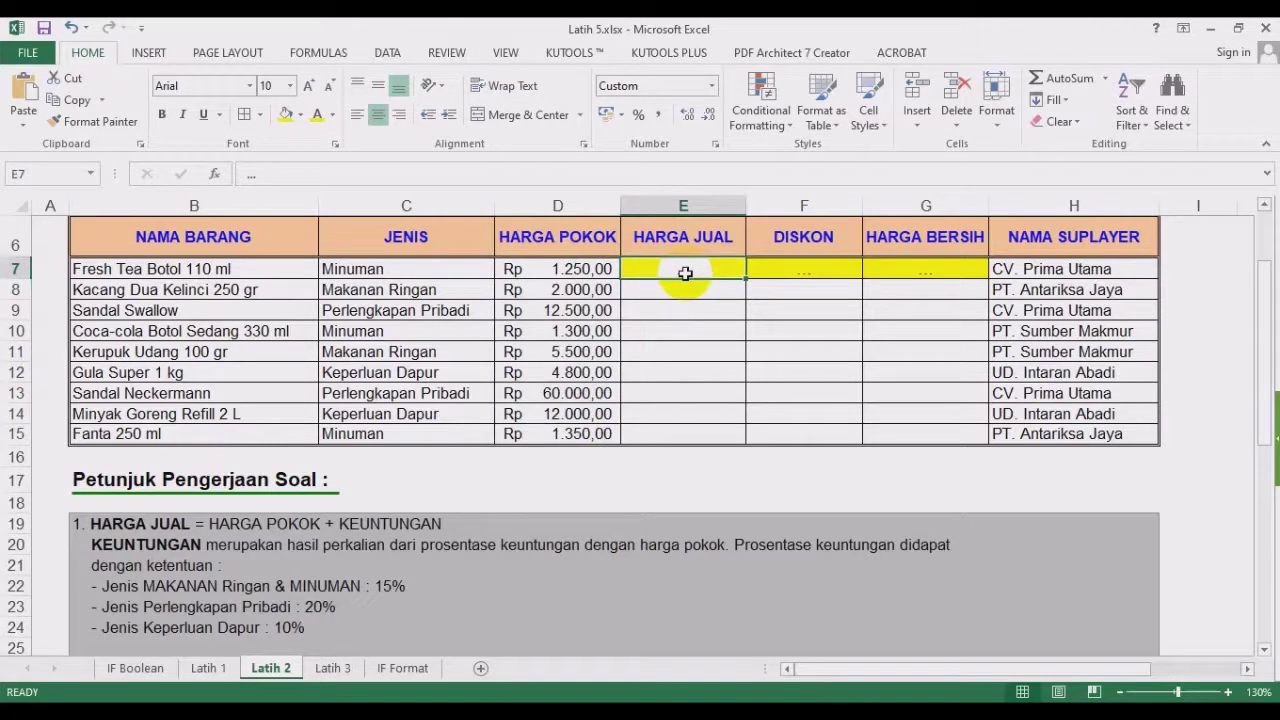
{"action": "left_click_drag", "start_coordinate": [127, 557], "coordinate": [320, 628]}
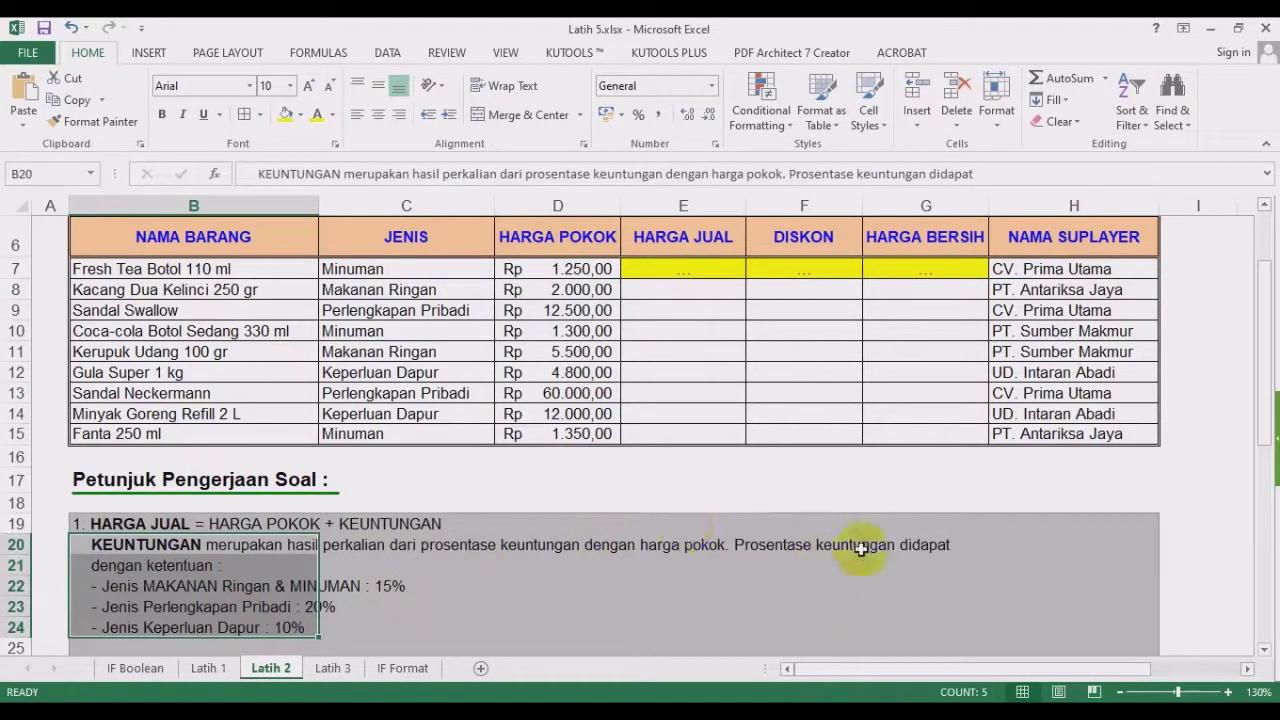
{"action": "left_click", "coordinate": [1247, 668]}
{"action": "left_click", "coordinate": [1247, 668]}
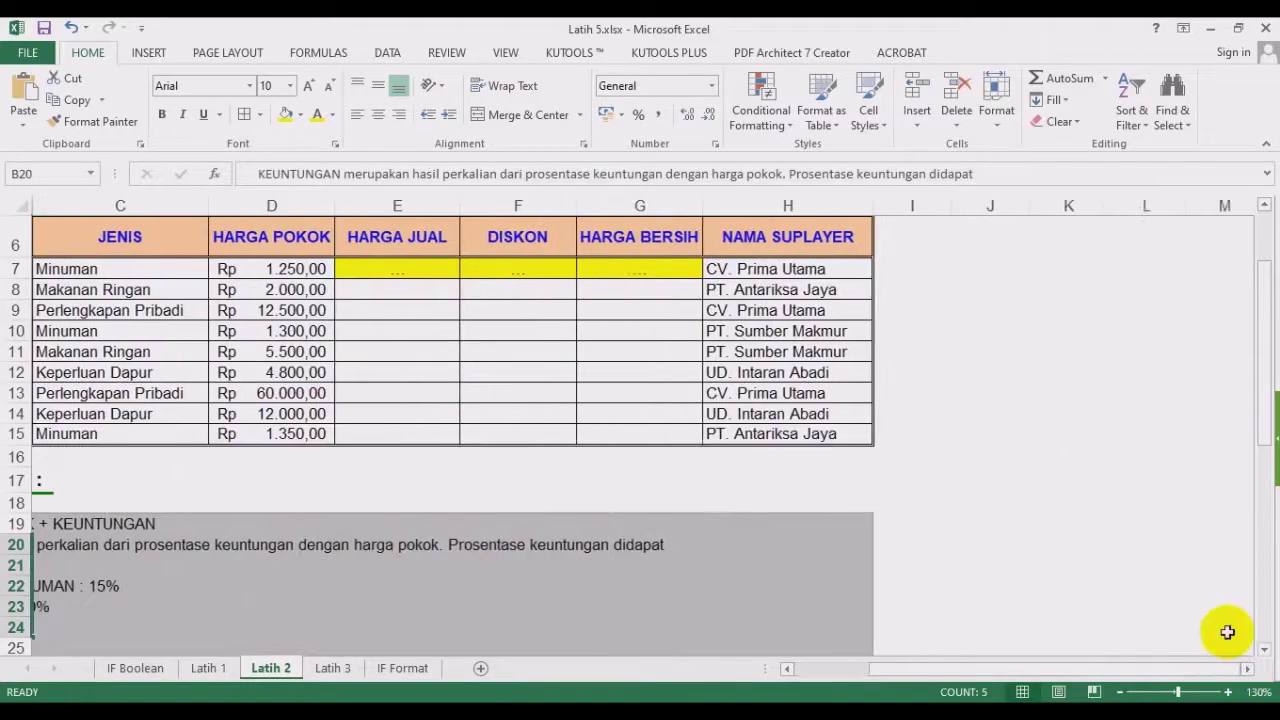
{"action": "left_click_drag", "start_coordinate": [955, 212], "coordinate": [925, 214]}
Enter Keuntungan as the header of a helper column in cell J6.
{"action": "left_click", "coordinate": [974, 250]}
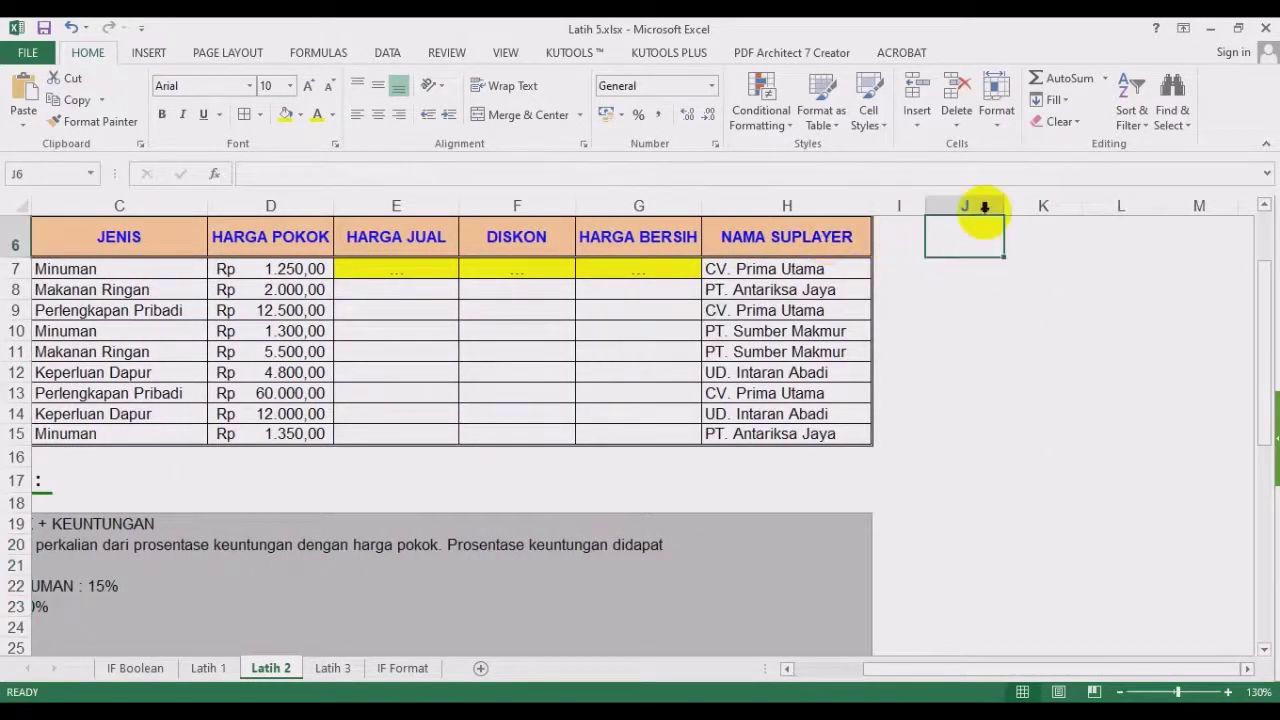
{"action": "type", "text": "keu"}
{"action": "key", "text": "BackSpace"}
{"action": "key", "text": "BackSpace"}
{"action": "key", "text": "BackSpace"}
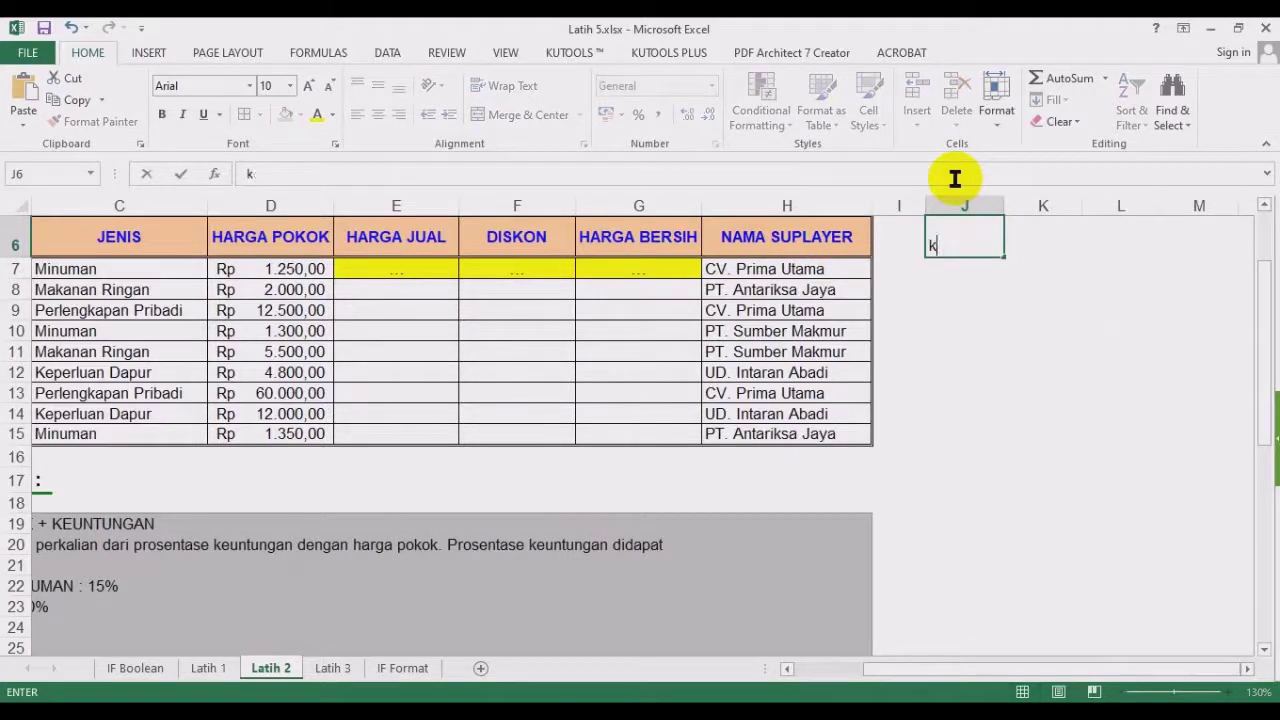
{"action": "type", "text": "Keuntun"}
{"action": "key", "text": "BackSpace"}
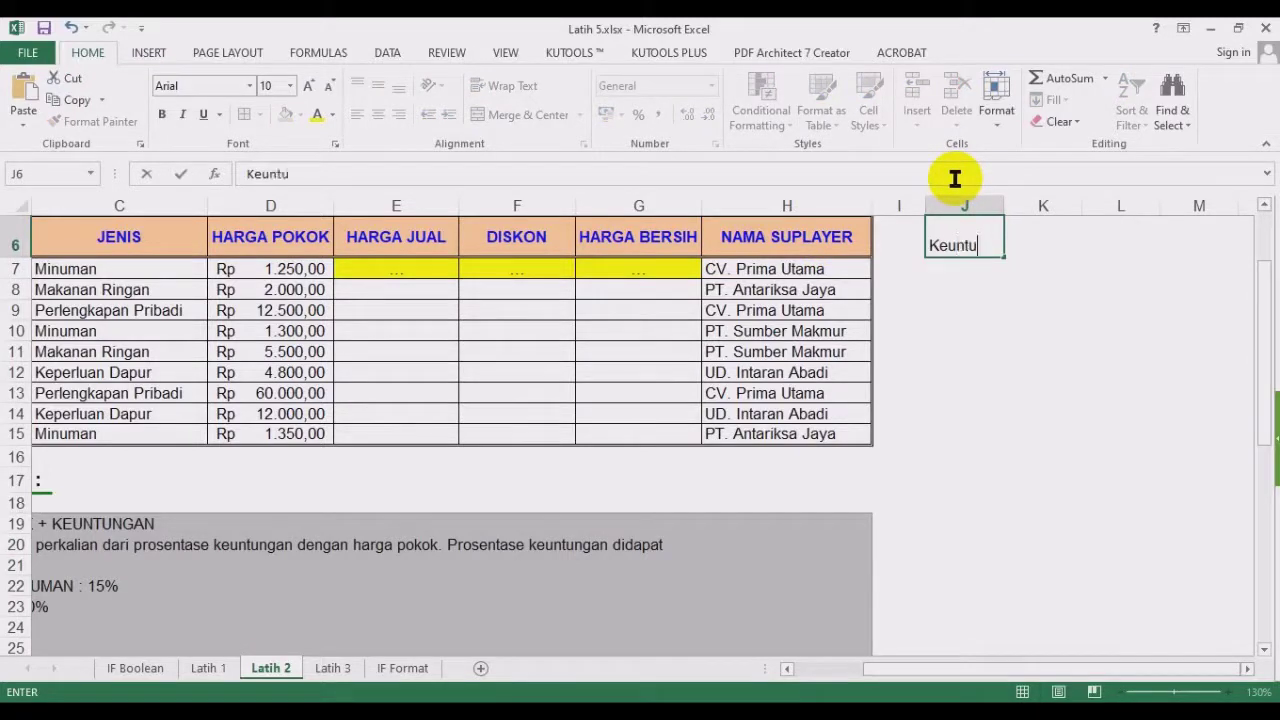
{"action": "type", "text": "ngan"}
{"action": "key", "text": "Return"}
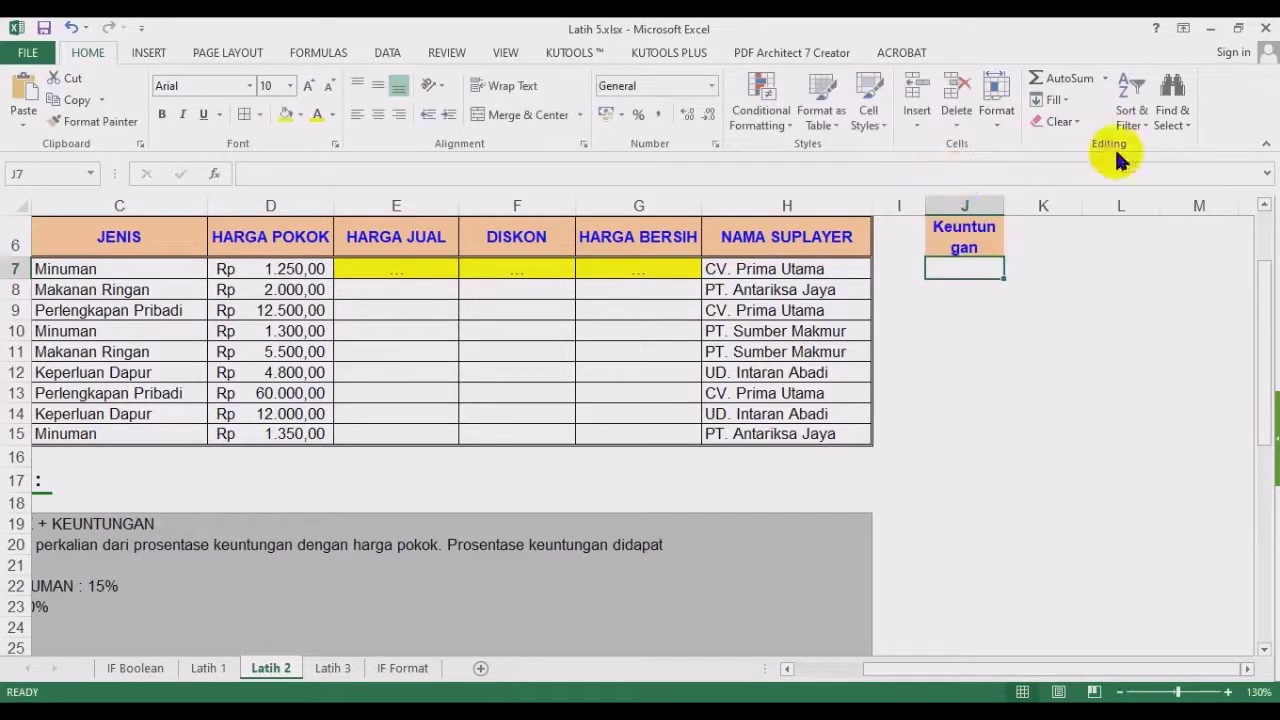
Widen column J so the Keuntungan header fits on one line, and add cell borders to J6:J15.
{"action": "left_click_drag", "start_coordinate": [1003, 209], "coordinate": [1029, 206]}
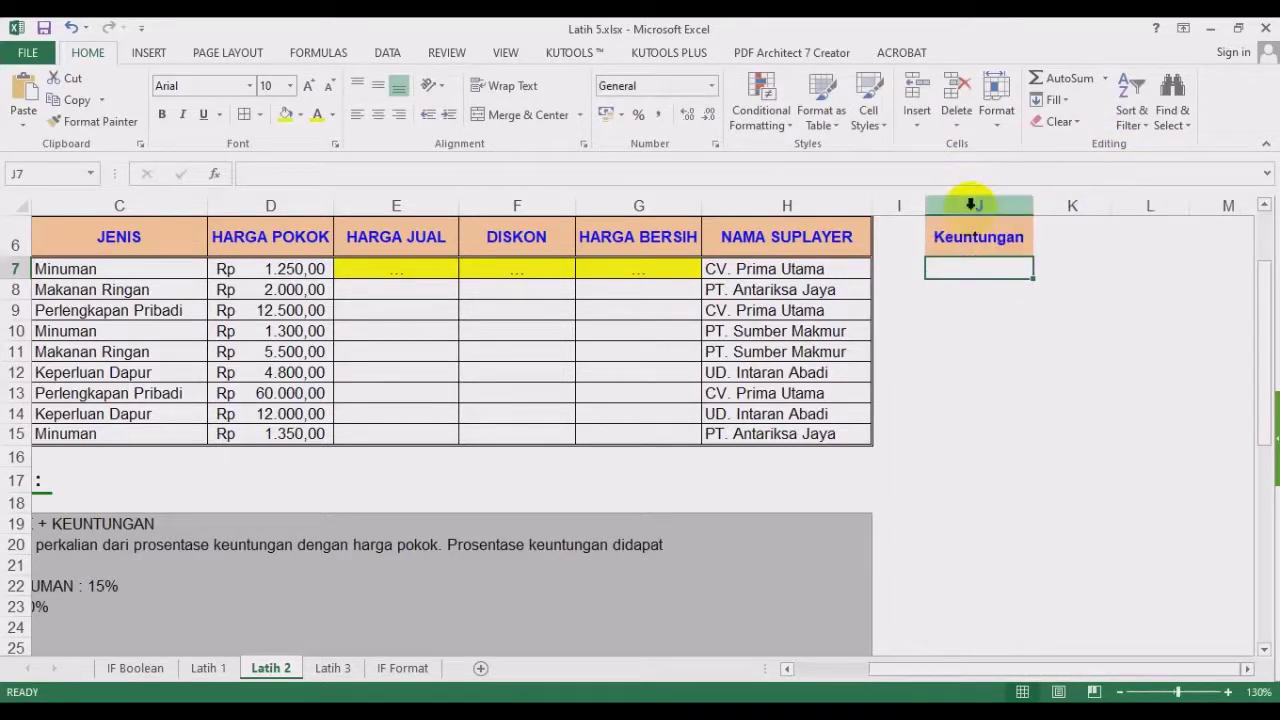
{"action": "left_click_drag", "start_coordinate": [971, 237], "coordinate": [980, 434]}
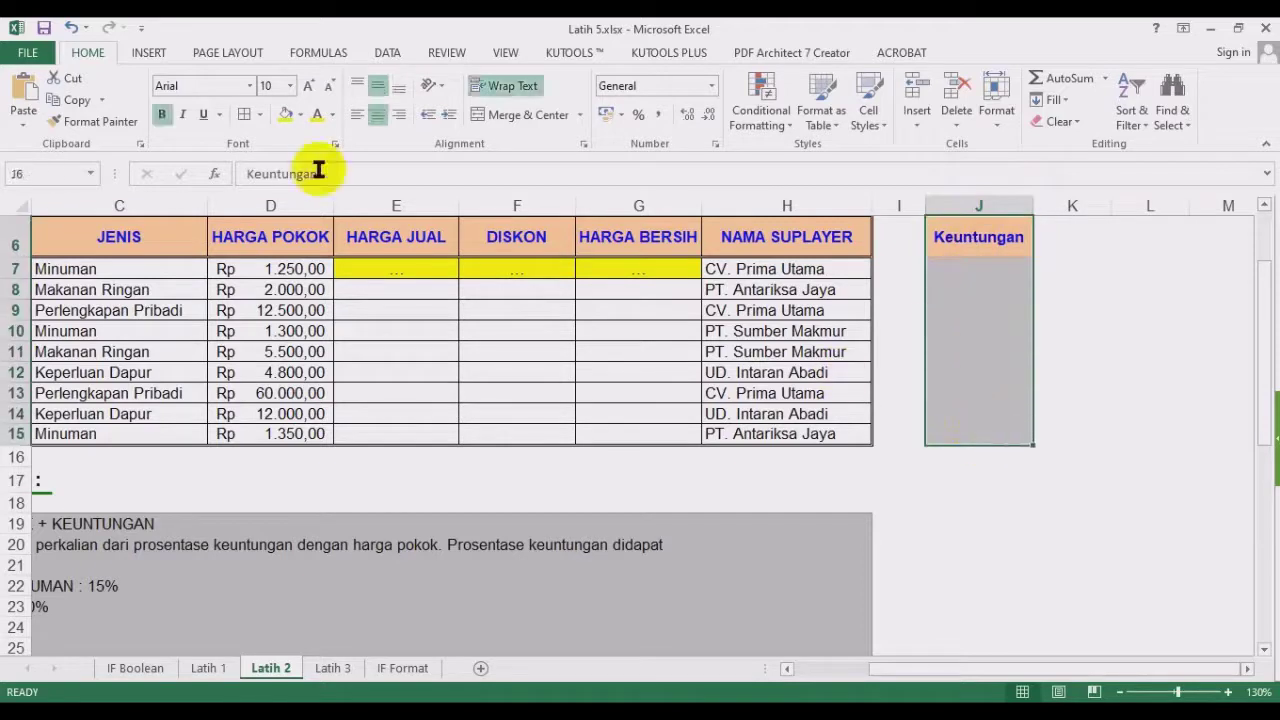
{"action": "left_click", "coordinate": [245, 115]}
Fill the first Keuntungan cell, J7, with yellow.
{"action": "left_click", "coordinate": [997, 268]}
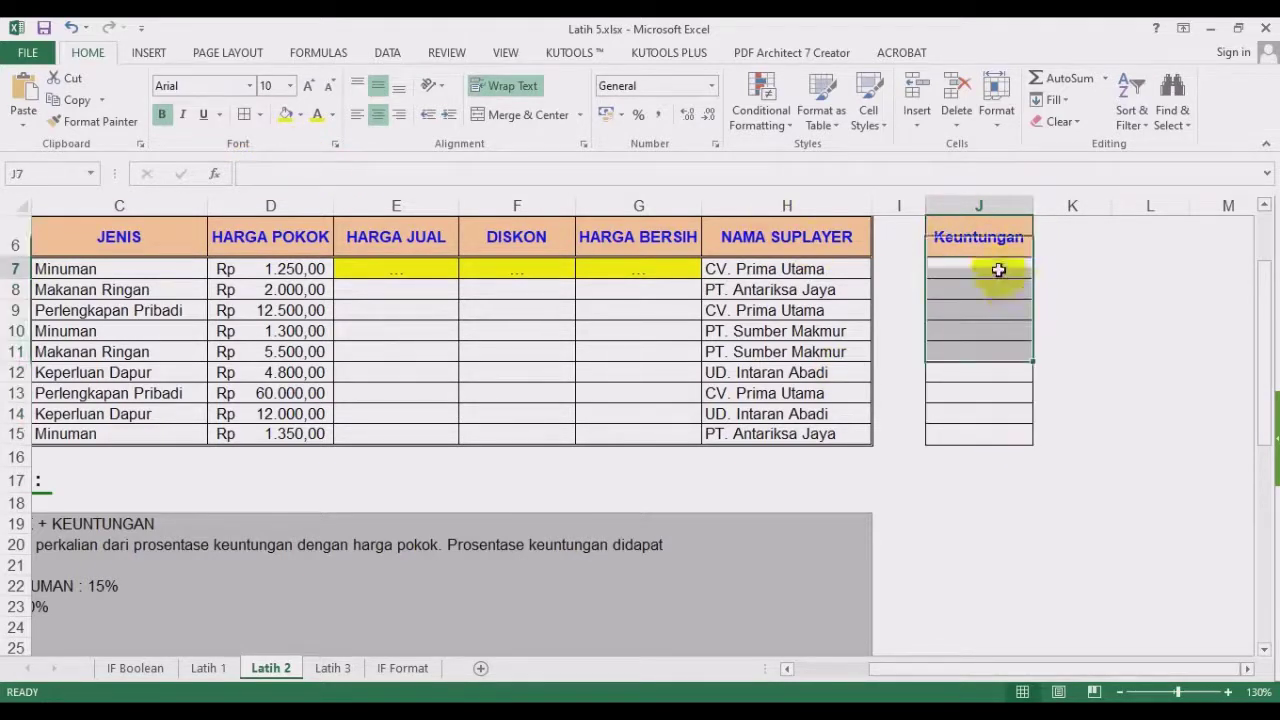
{"action": "left_click", "coordinate": [287, 114]}
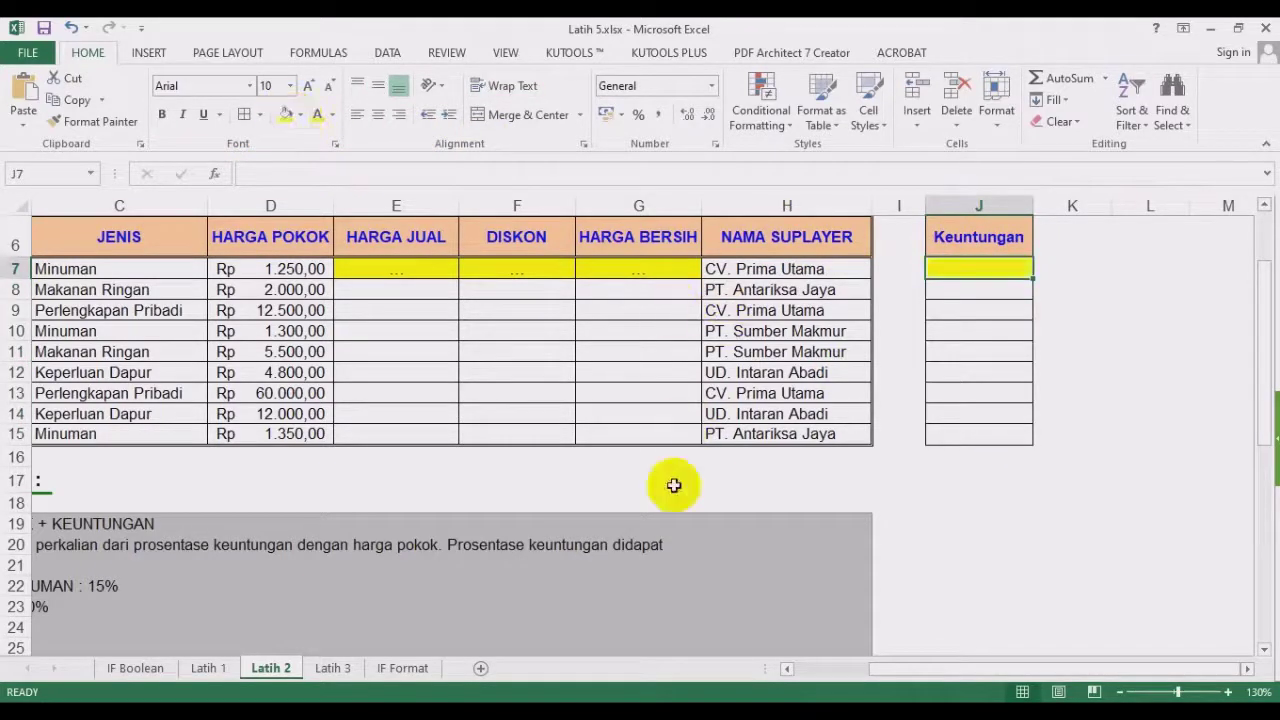
Examine the Keuntungan percentage rules in rows 22 to 24 and compare them with the Jenis and Harga Pokok values in the table.
{"action": "left_click_drag", "start_coordinate": [886, 671], "coordinate": [818, 690]}
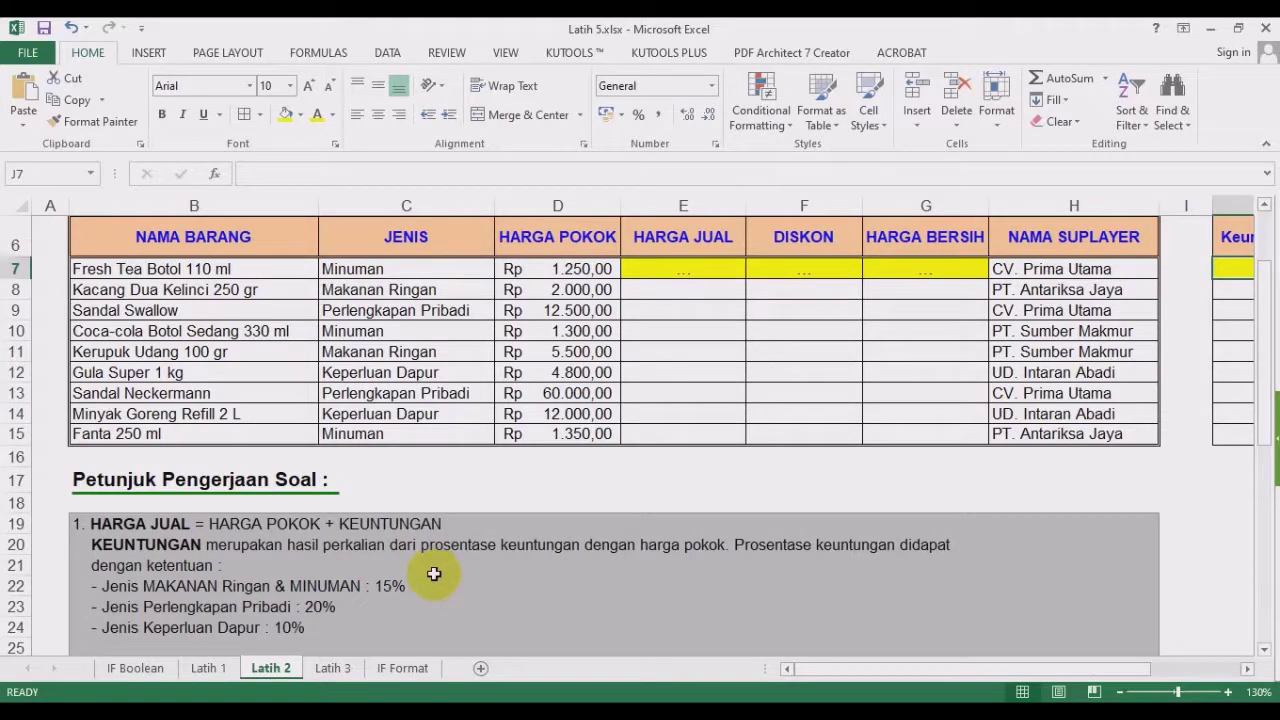
{"action": "left_click", "coordinate": [561, 351]}
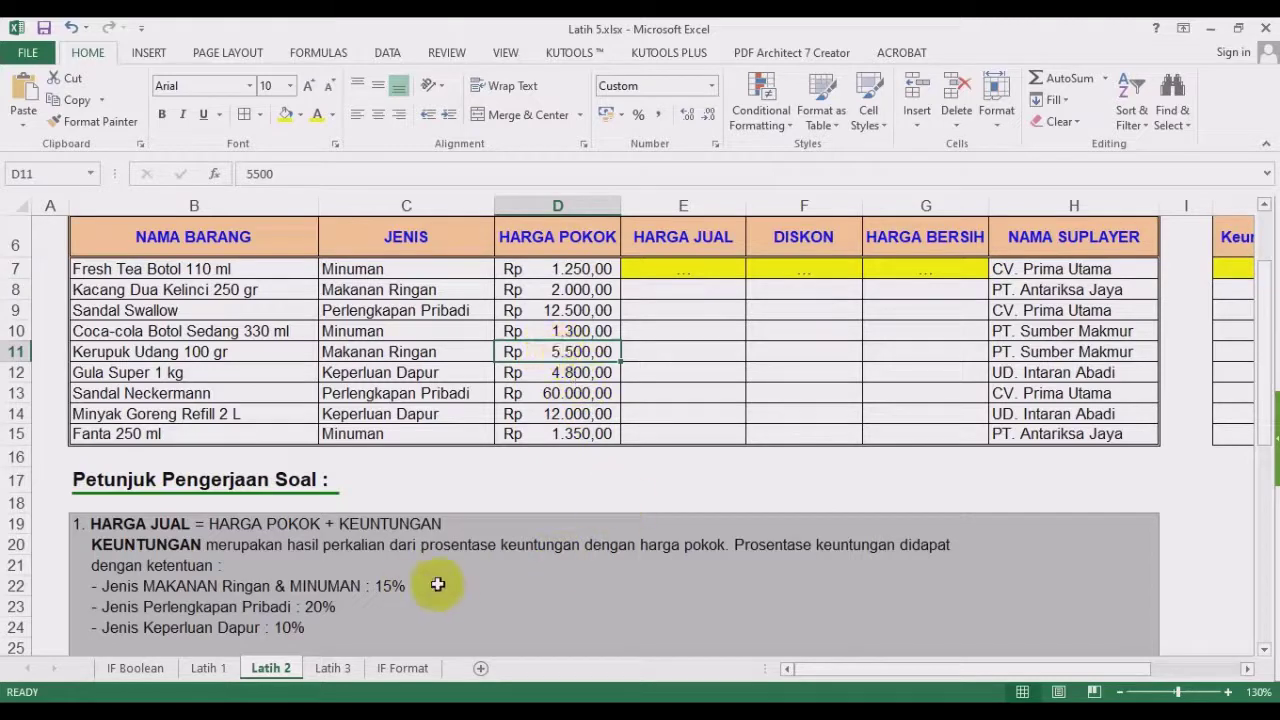
{"action": "left_click_drag", "start_coordinate": [157, 589], "coordinate": [355, 623]}
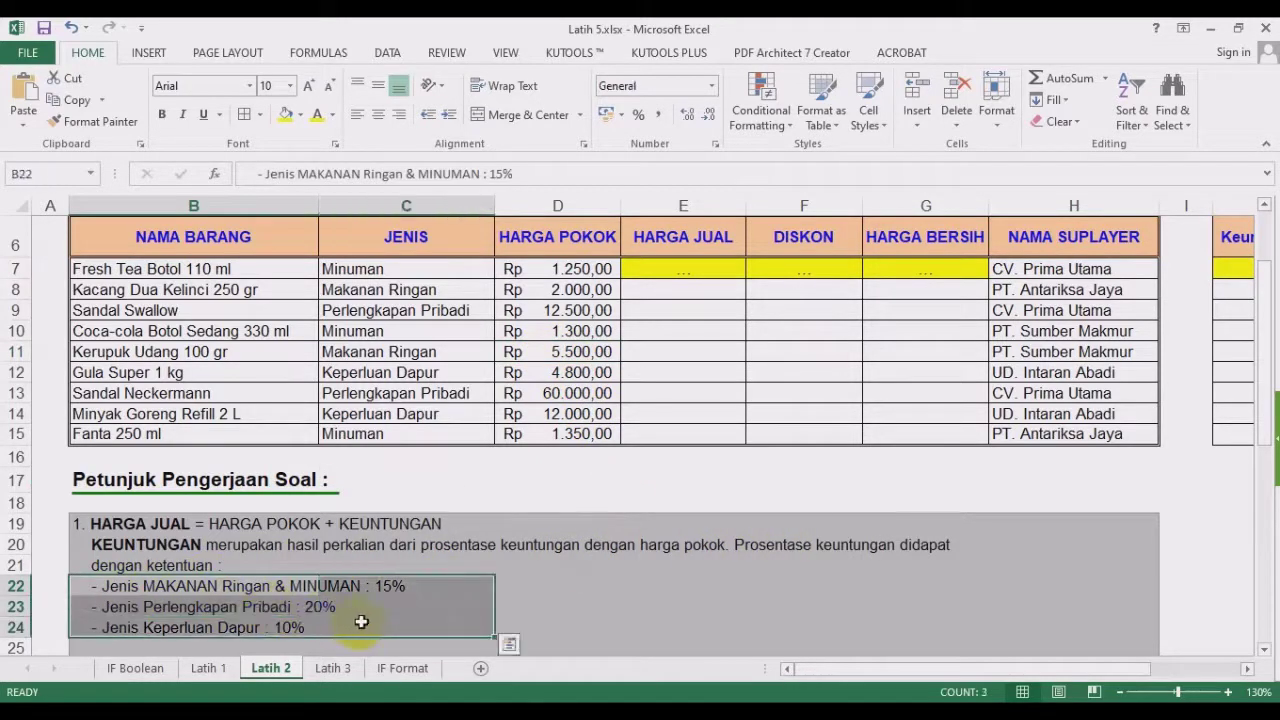
{"action": "left_click", "coordinate": [510, 480]}
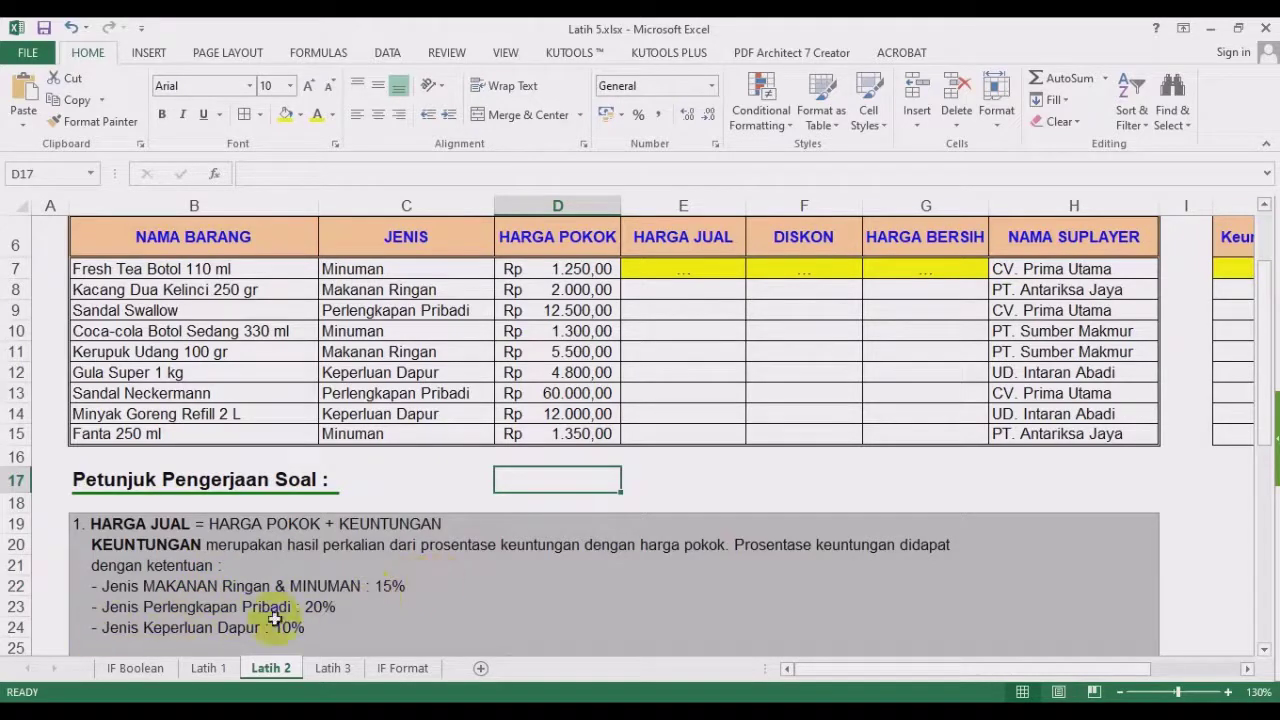
{"action": "left_click", "coordinate": [443, 582]}
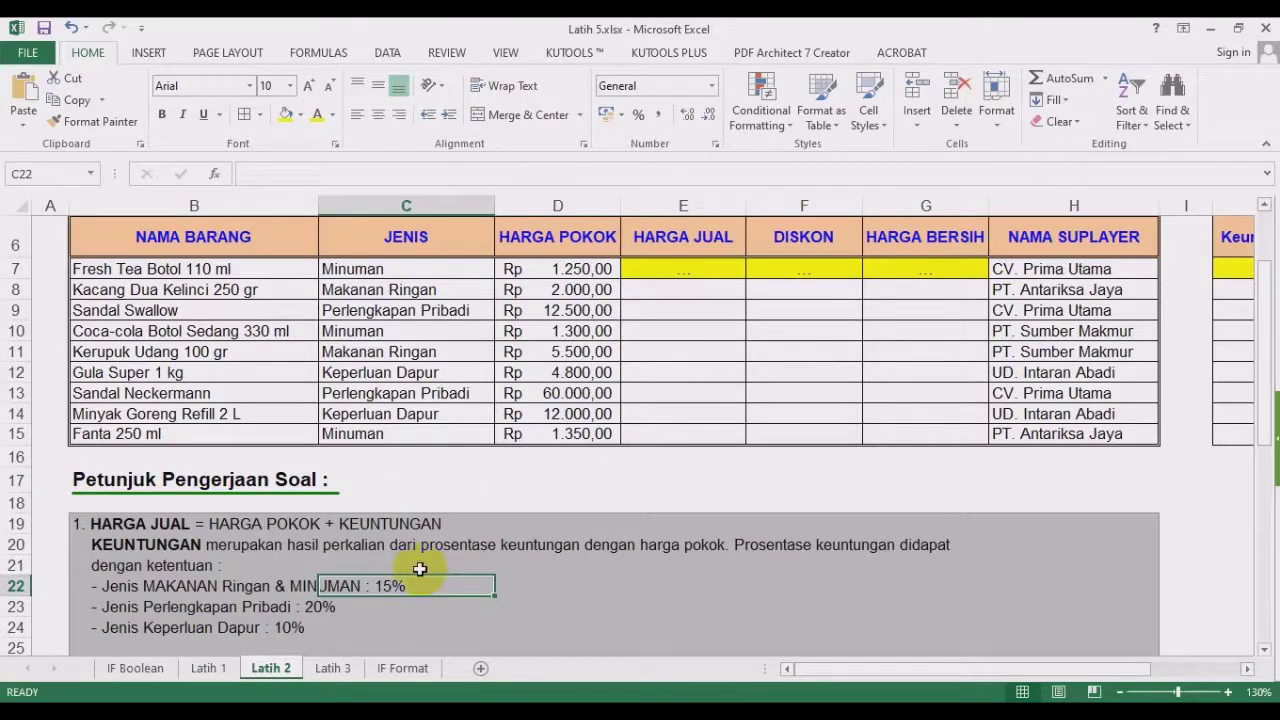
{"action": "left_click", "coordinate": [405, 434]}
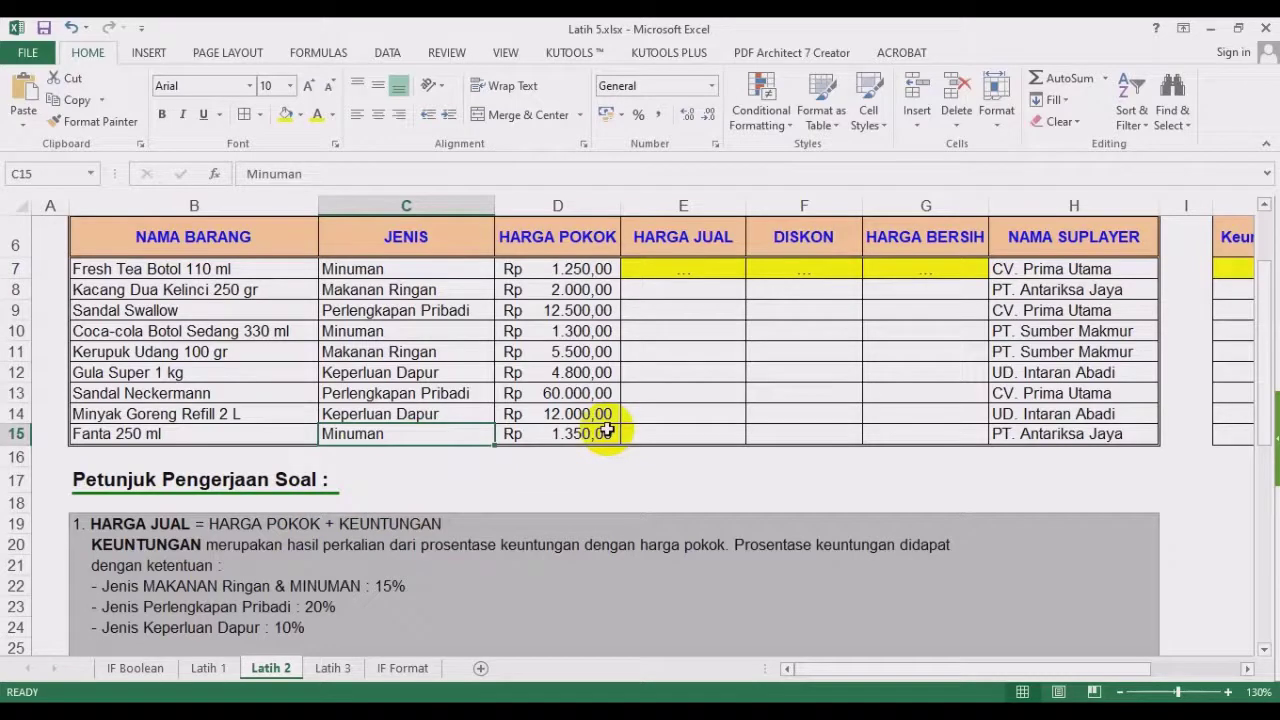
{"action": "left_click", "coordinate": [407, 290]}
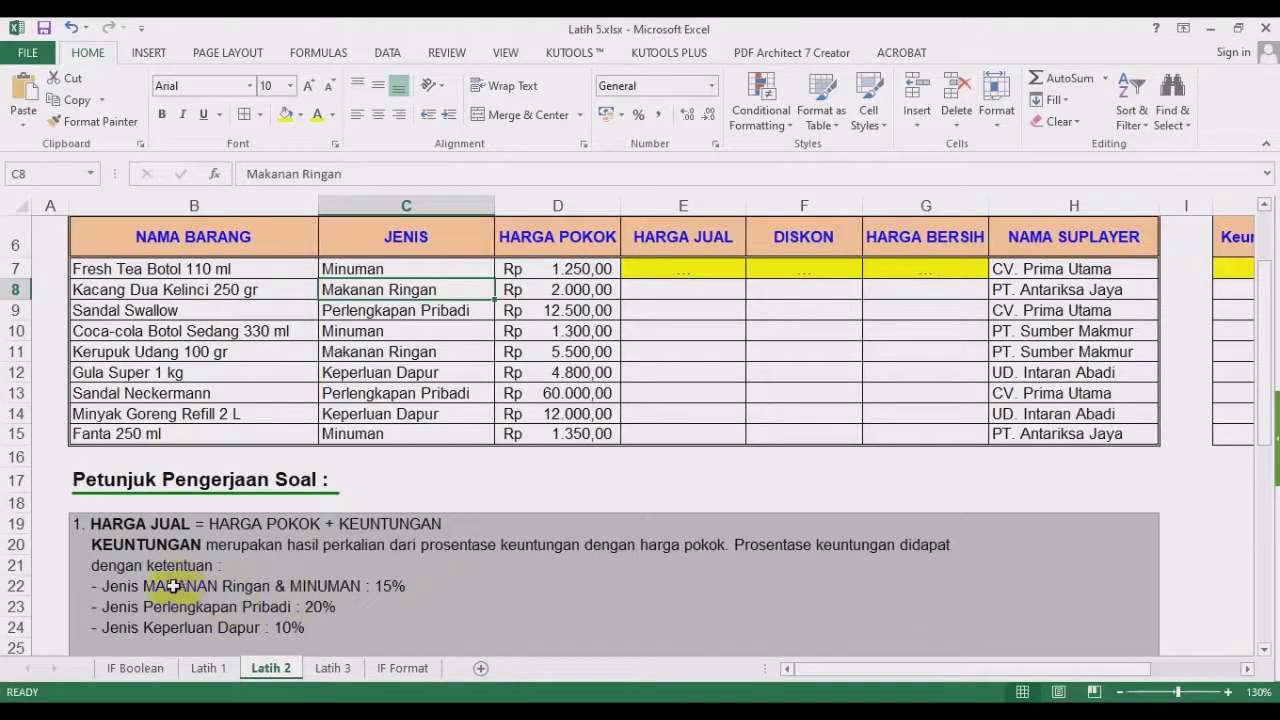
{"action": "left_click_drag", "start_coordinate": [112, 584], "coordinate": [131, 626]}
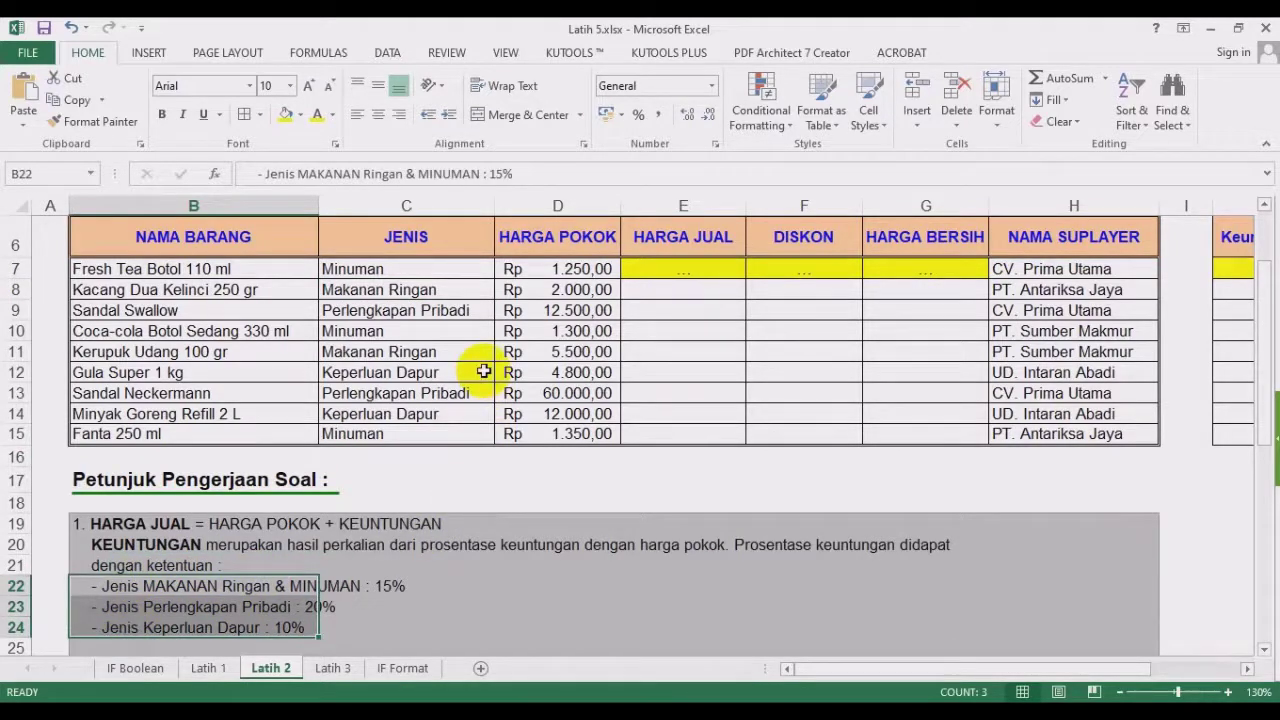
{"action": "left_click", "coordinate": [483, 371]}
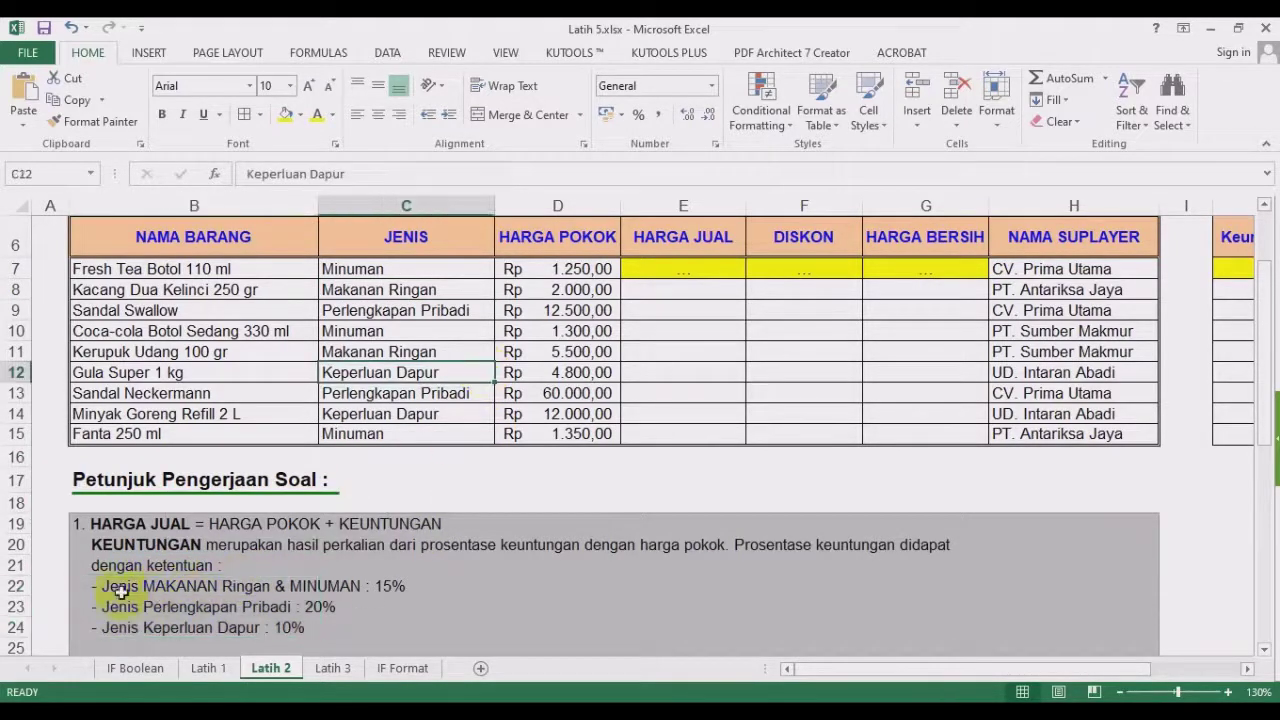
{"action": "left_click_drag", "start_coordinate": [110, 588], "coordinate": [420, 615]}
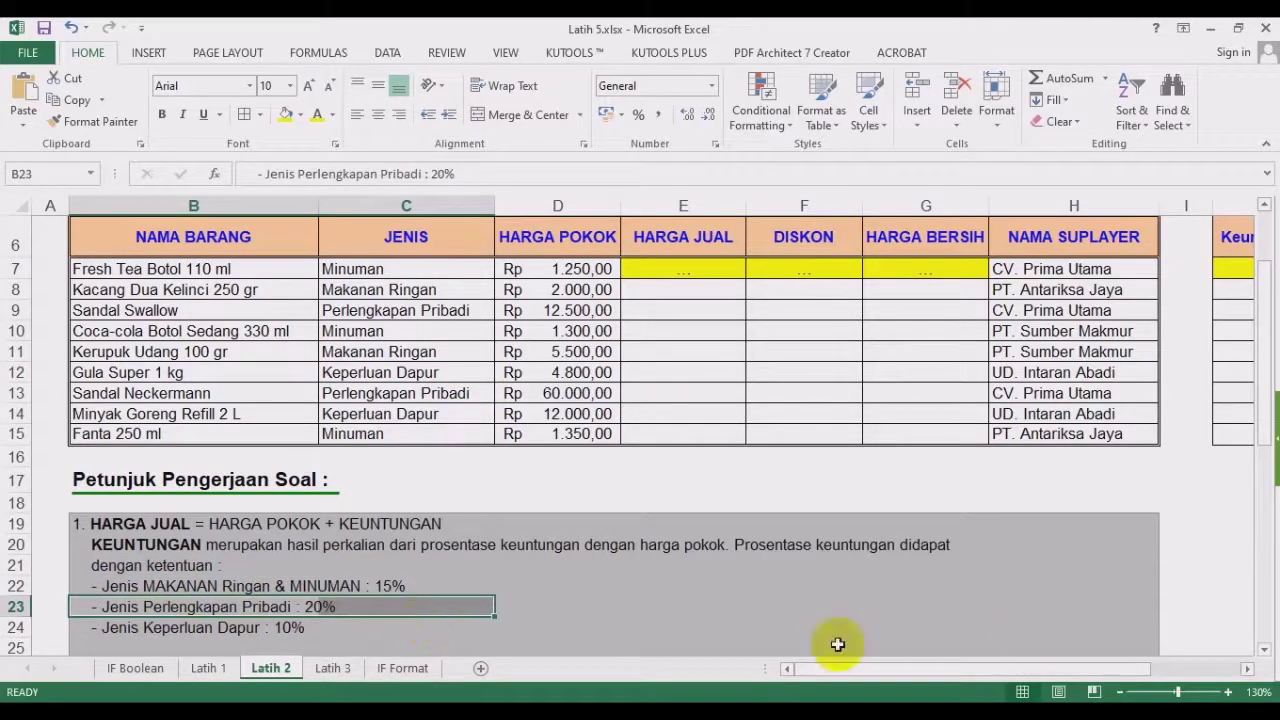
{"action": "left_click", "coordinate": [1247, 670]}
{"action": "left_click", "coordinate": [1247, 670]}
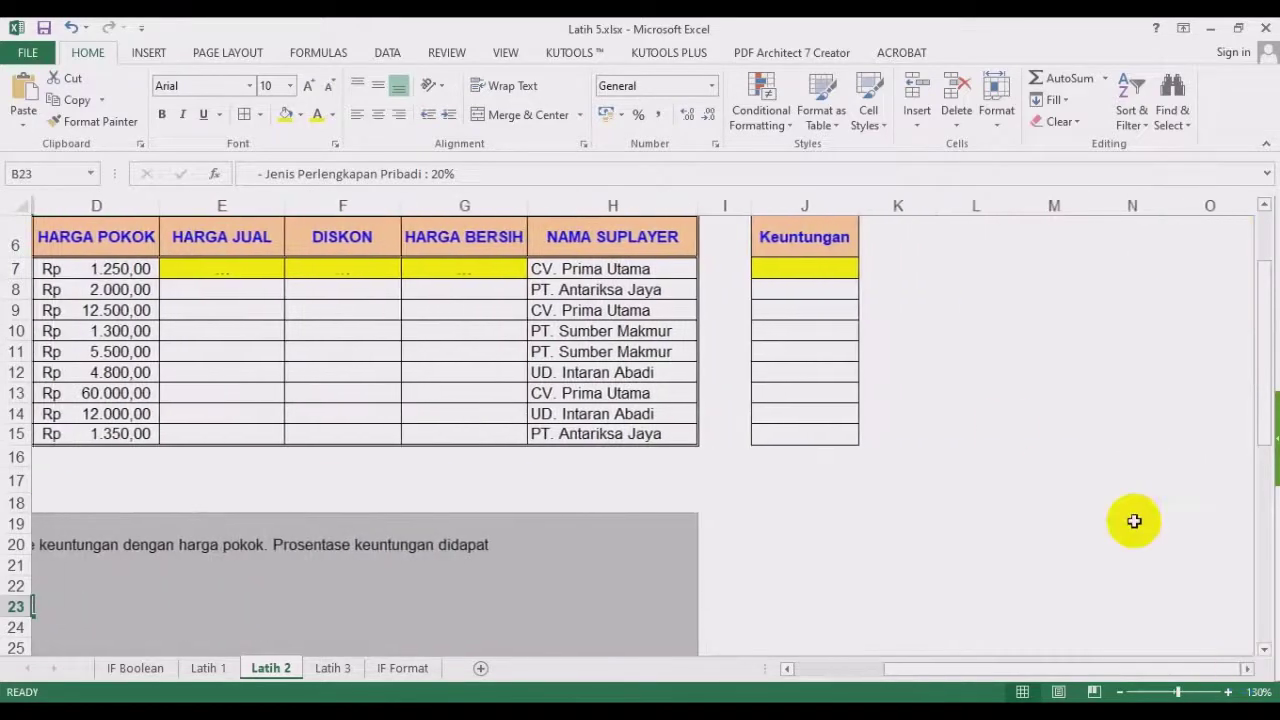
{"action": "left_click", "coordinate": [825, 268]}
{"action": "type", "text": "=if("}
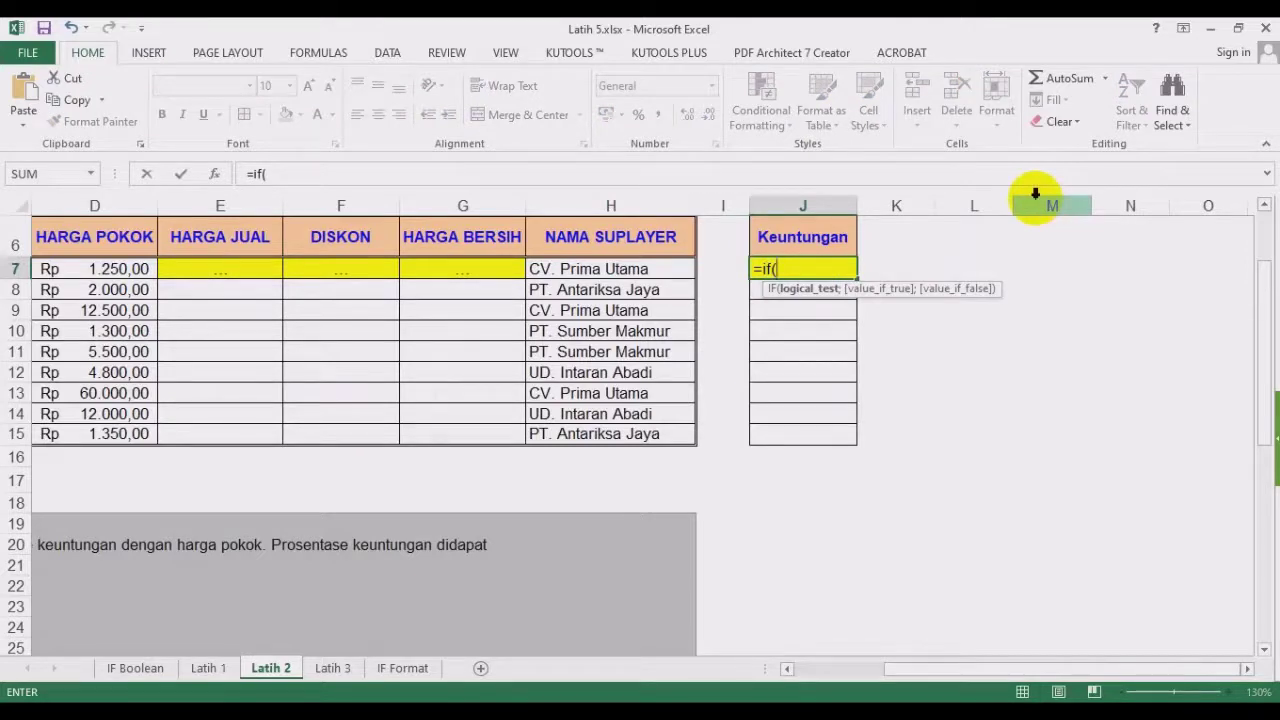
{"action": "type", "text": "or"}
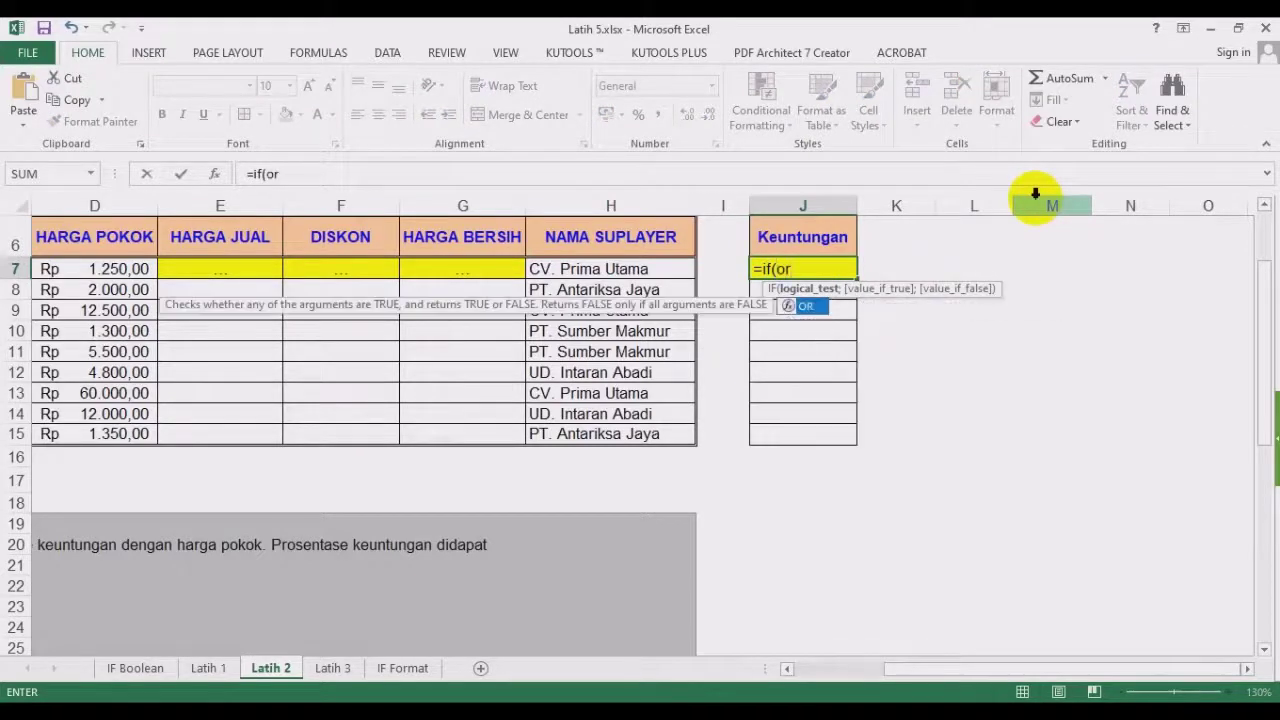
{"action": "type", "text": "("}
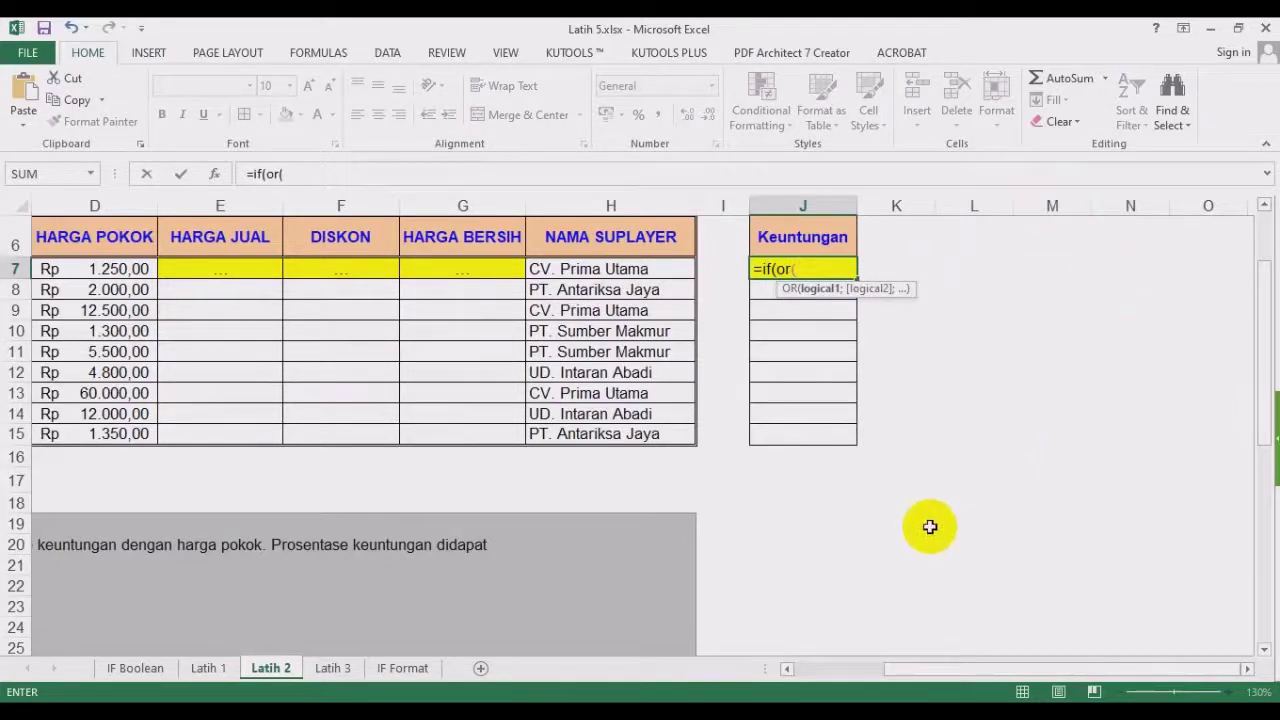
{"action": "key", "text": "Escape"}
Check the rule for Makanan Ringan and Minuman in row 22 against the Jenis entries in C7:C15.
{"action": "scroll", "coordinate": [846, 663], "scroll_direction": "left", "scroll_amount": 5}
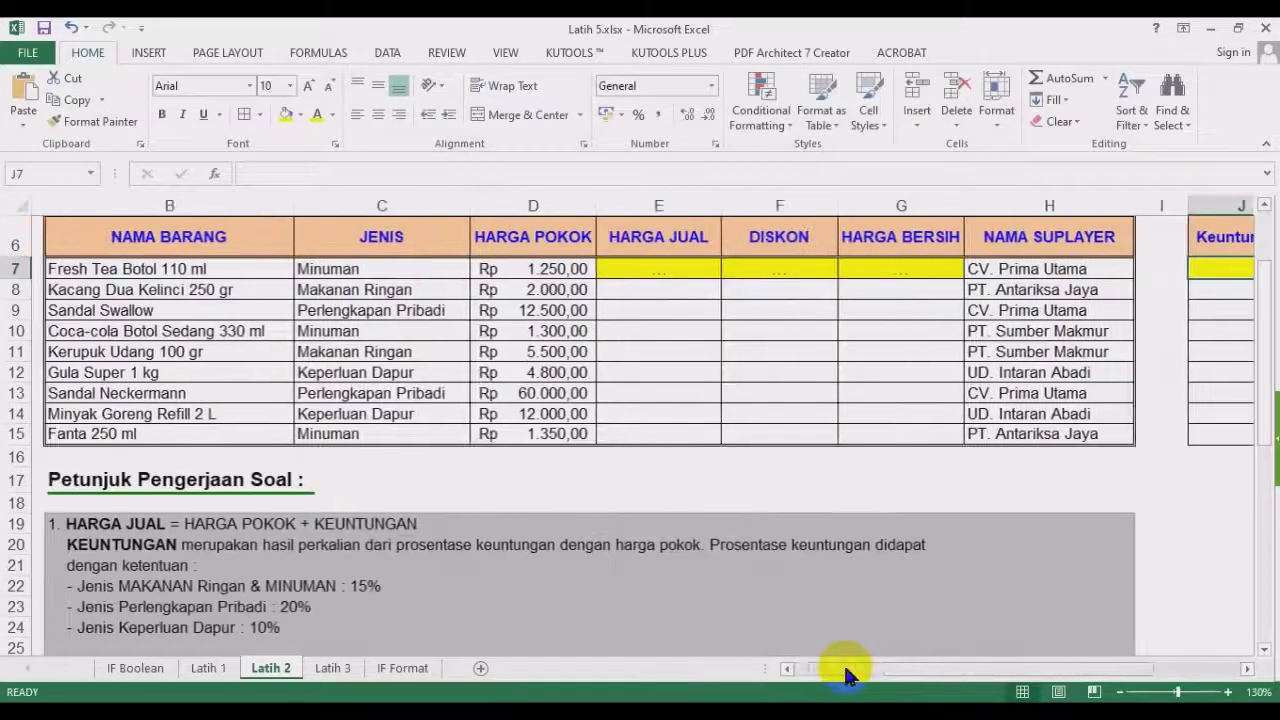
{"action": "left_click_drag", "start_coordinate": [130, 588], "coordinate": [381, 585]}
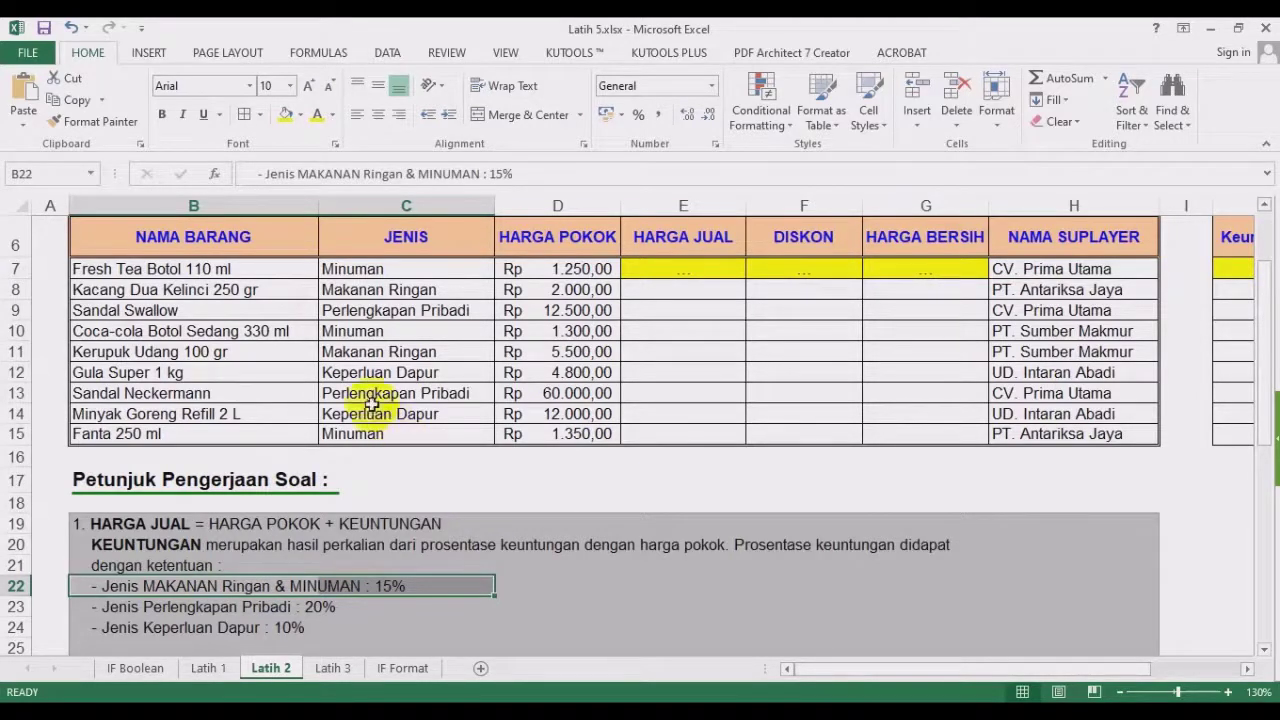
{"action": "left_click_drag", "start_coordinate": [360, 268], "coordinate": [407, 427]}
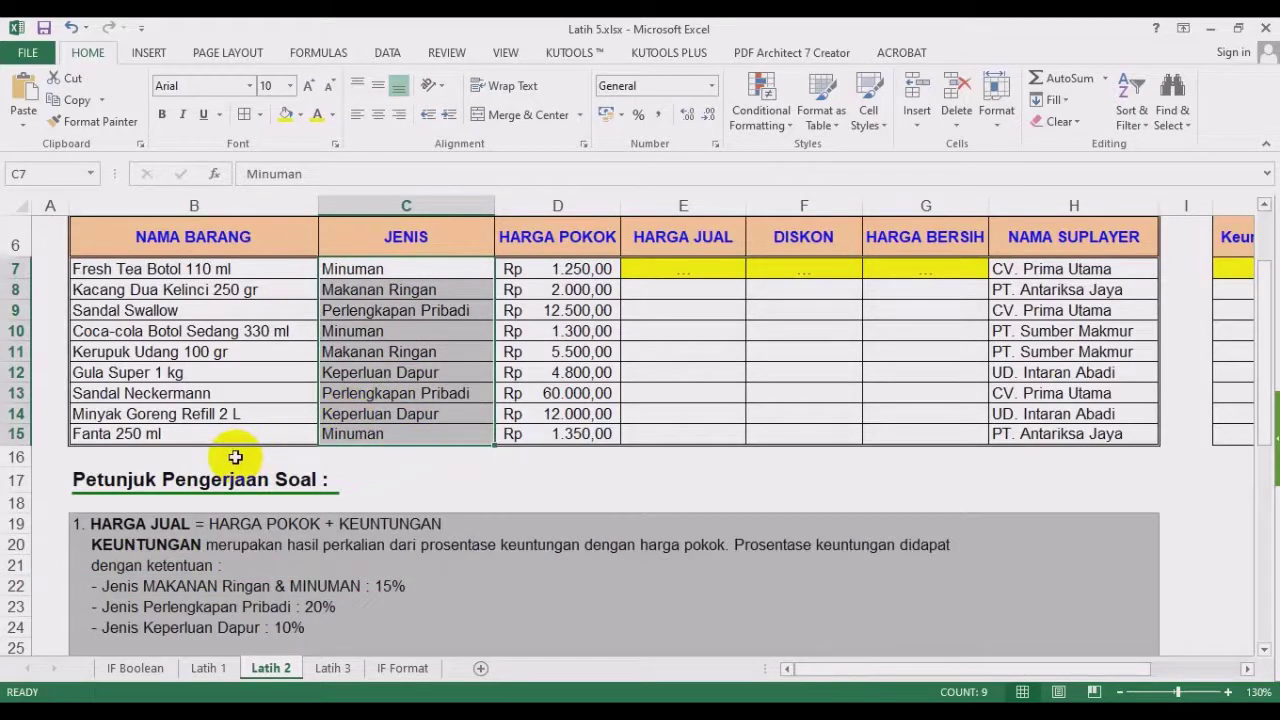
{"action": "left_click", "coordinate": [130, 587]}
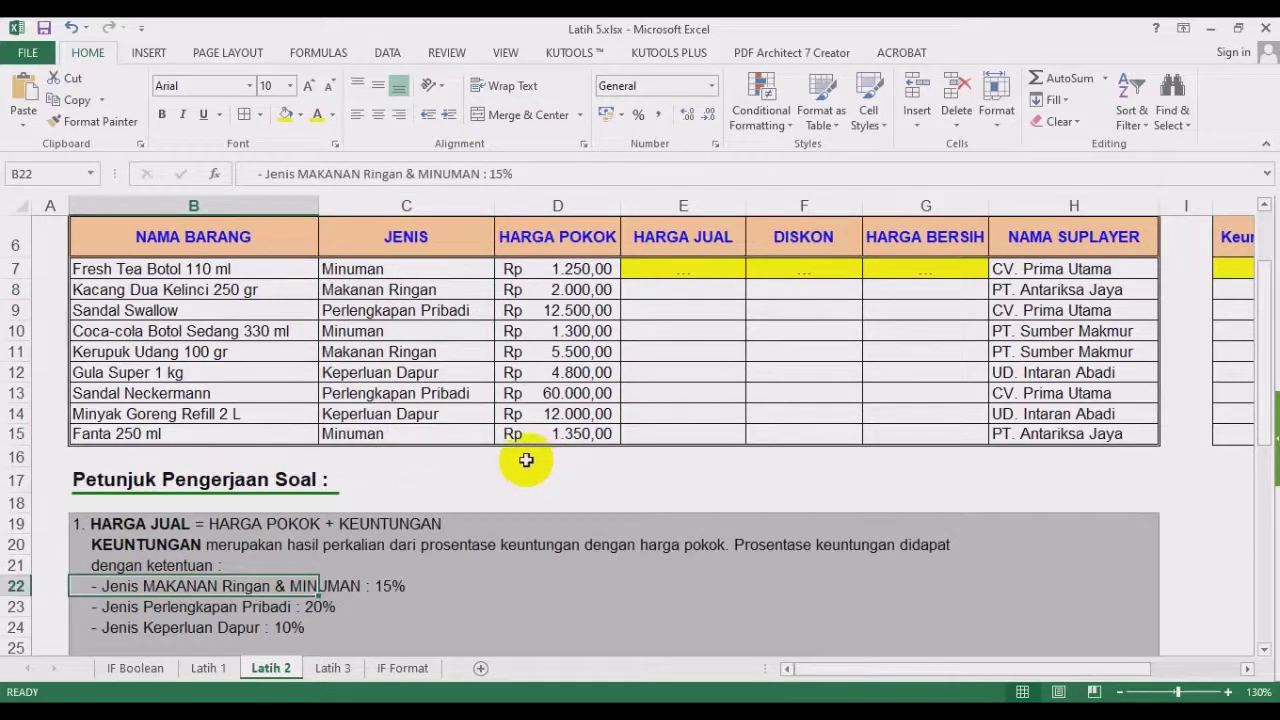
{"action": "left_click_drag", "start_coordinate": [409, 267], "coordinate": [413, 426]}
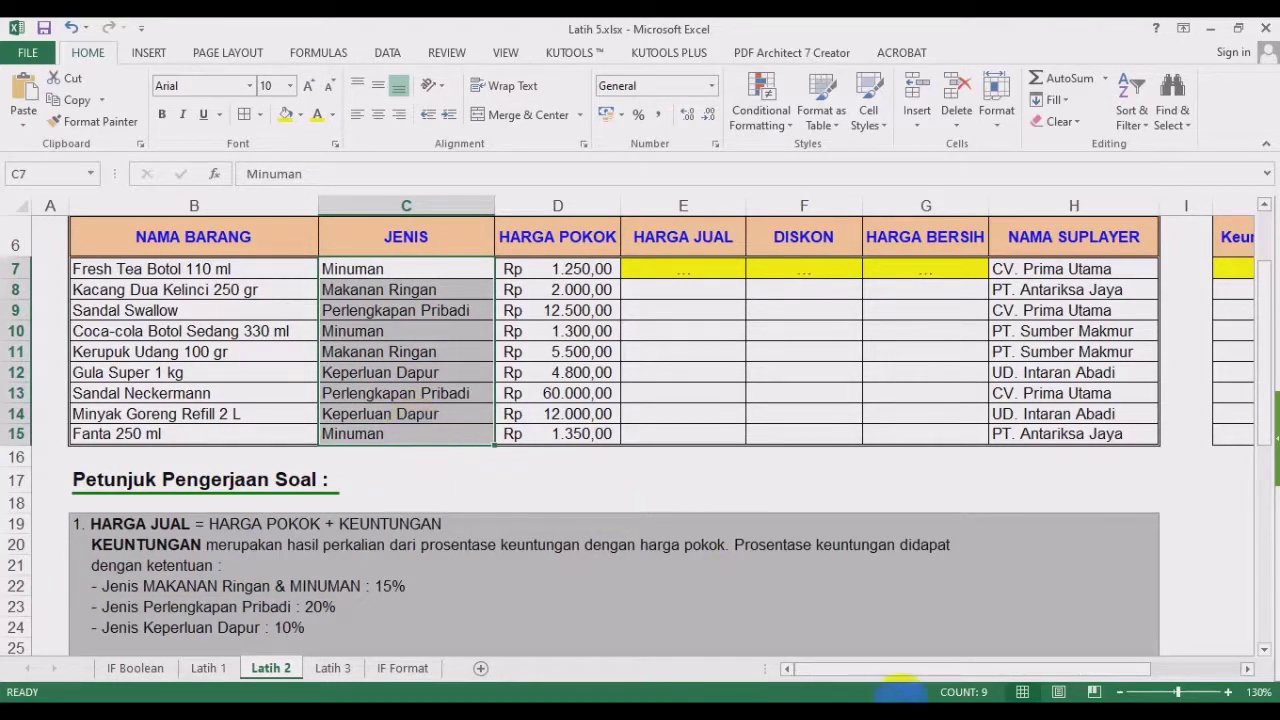
Start an IF formula in J7 with an OR test whose first condition is C7="Makanan Ringan".
{"action": "left_click_drag", "start_coordinate": [918, 668], "coordinate": [1015, 668]}
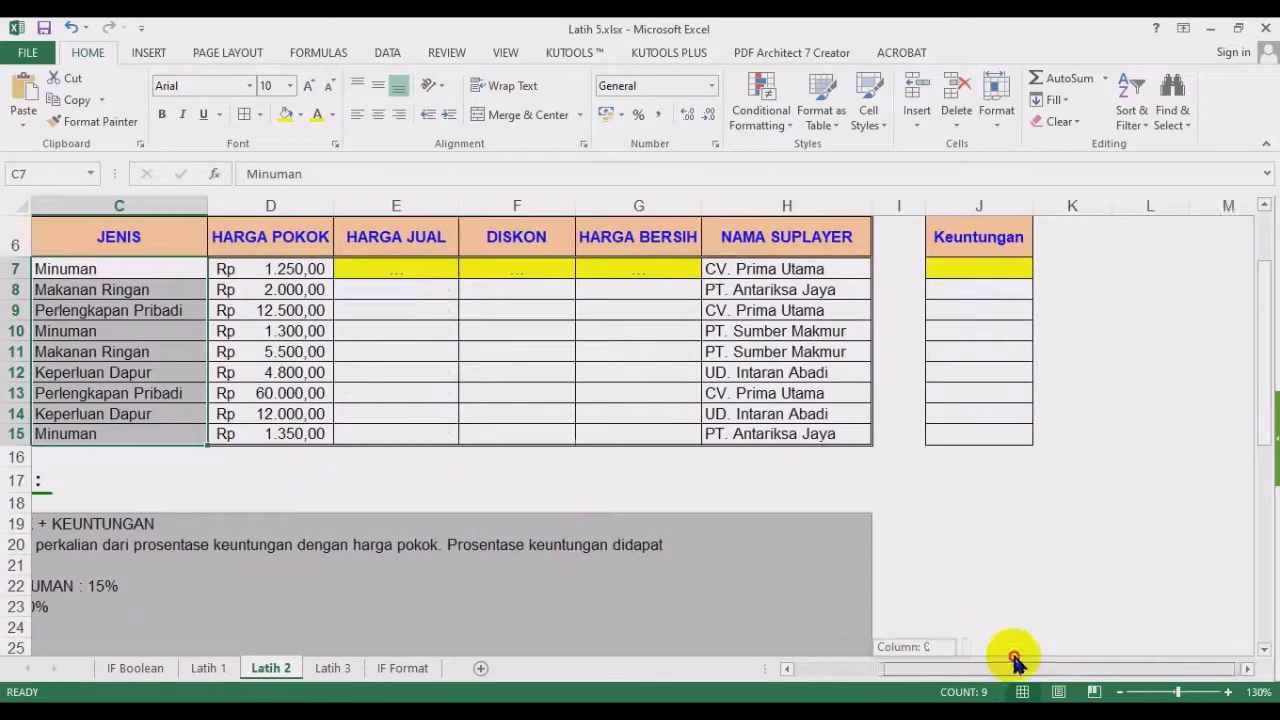
{"action": "left_click", "coordinate": [980, 262]}
{"action": "type", "text": "=if(or("}
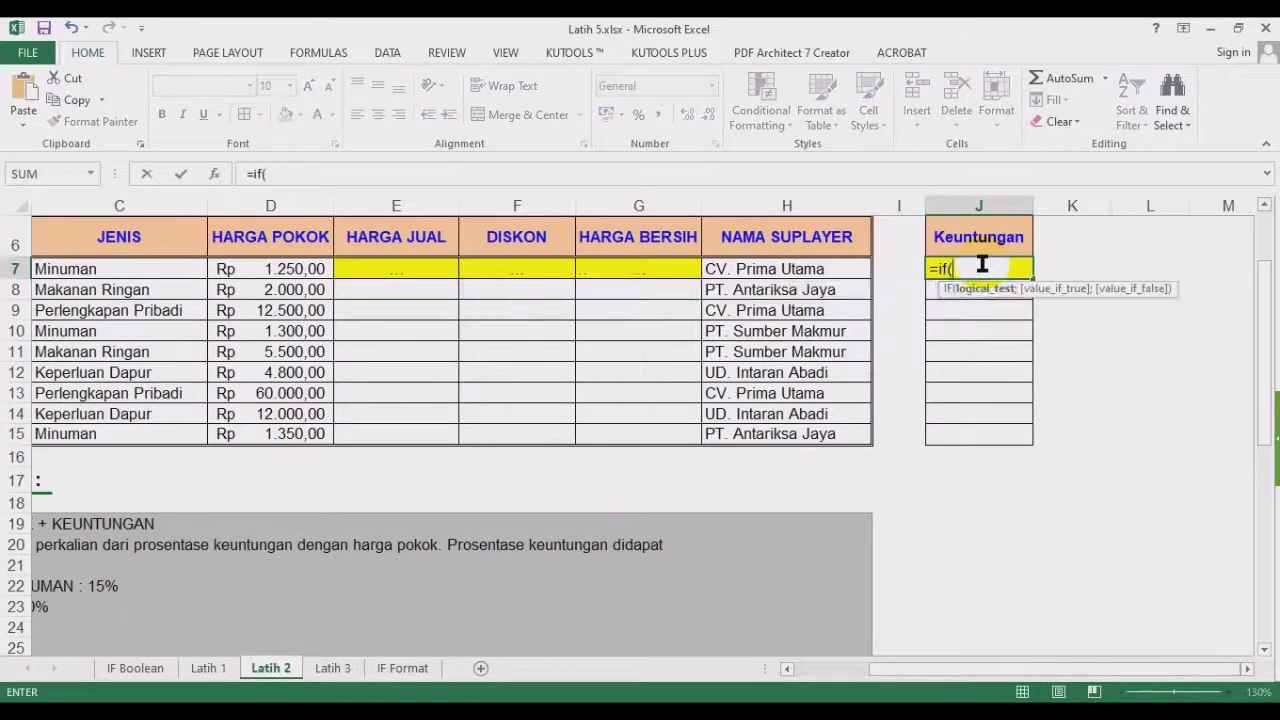
{"action": "left_click", "coordinate": [846, 668]}
{"action": "left_click", "coordinate": [412, 268]}
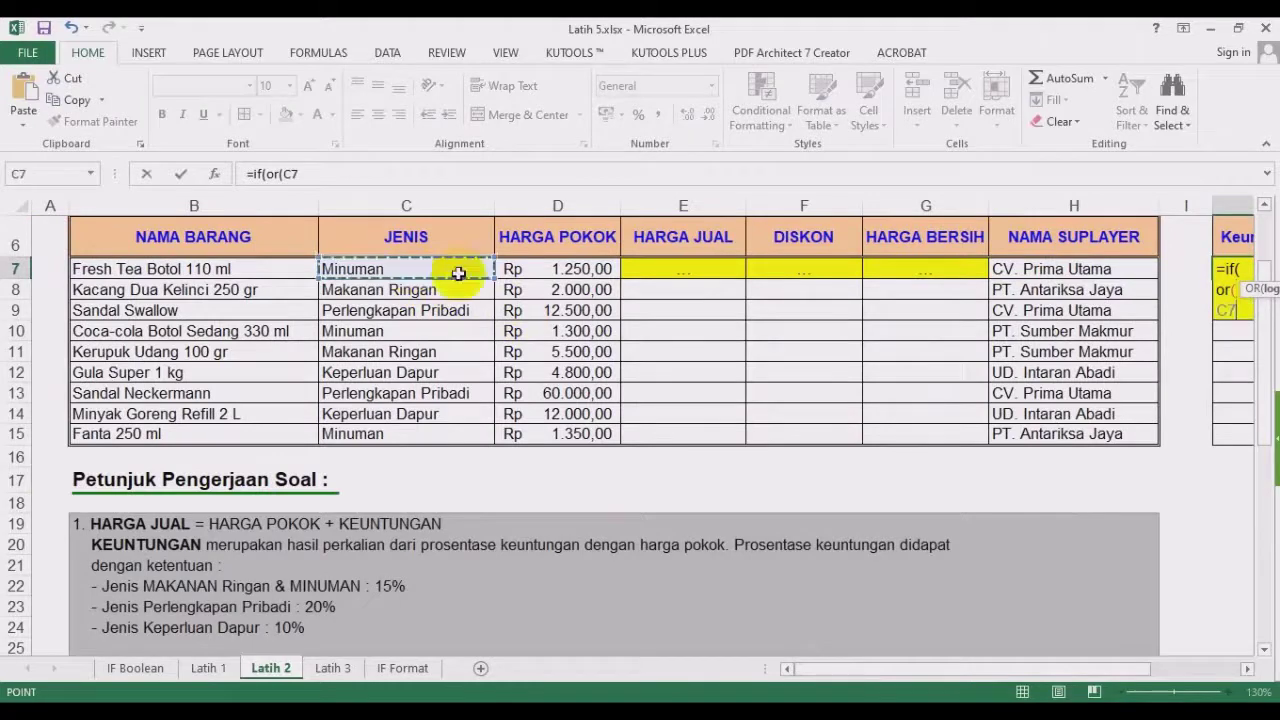
{"action": "type", "text": "="}
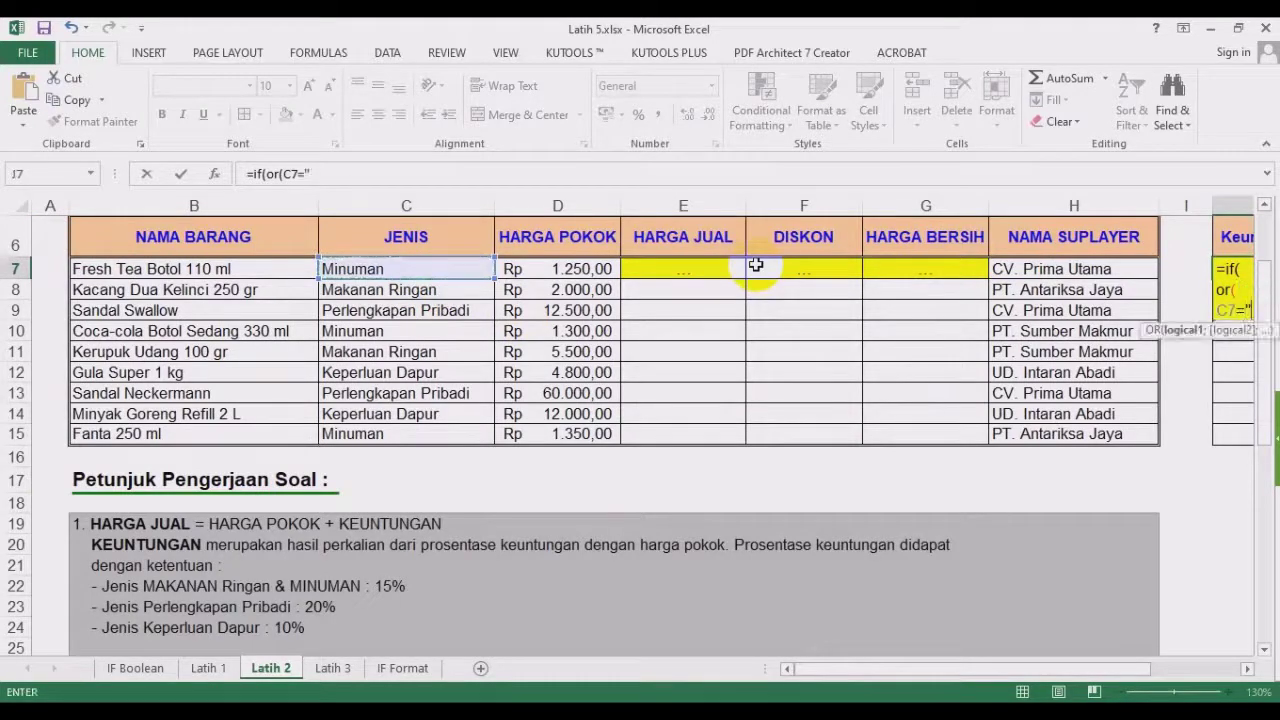
{"action": "type", "text": "\"Makanan Ringan"}
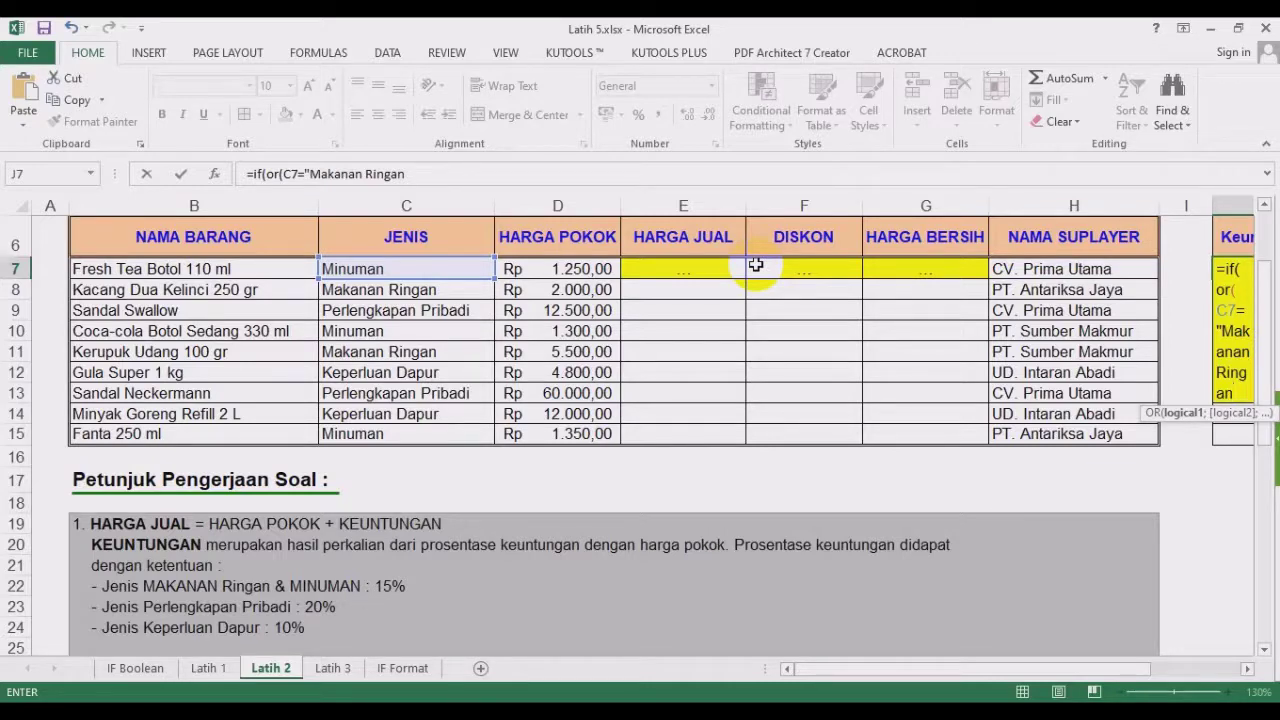
{"action": "type", "text": "\";"}
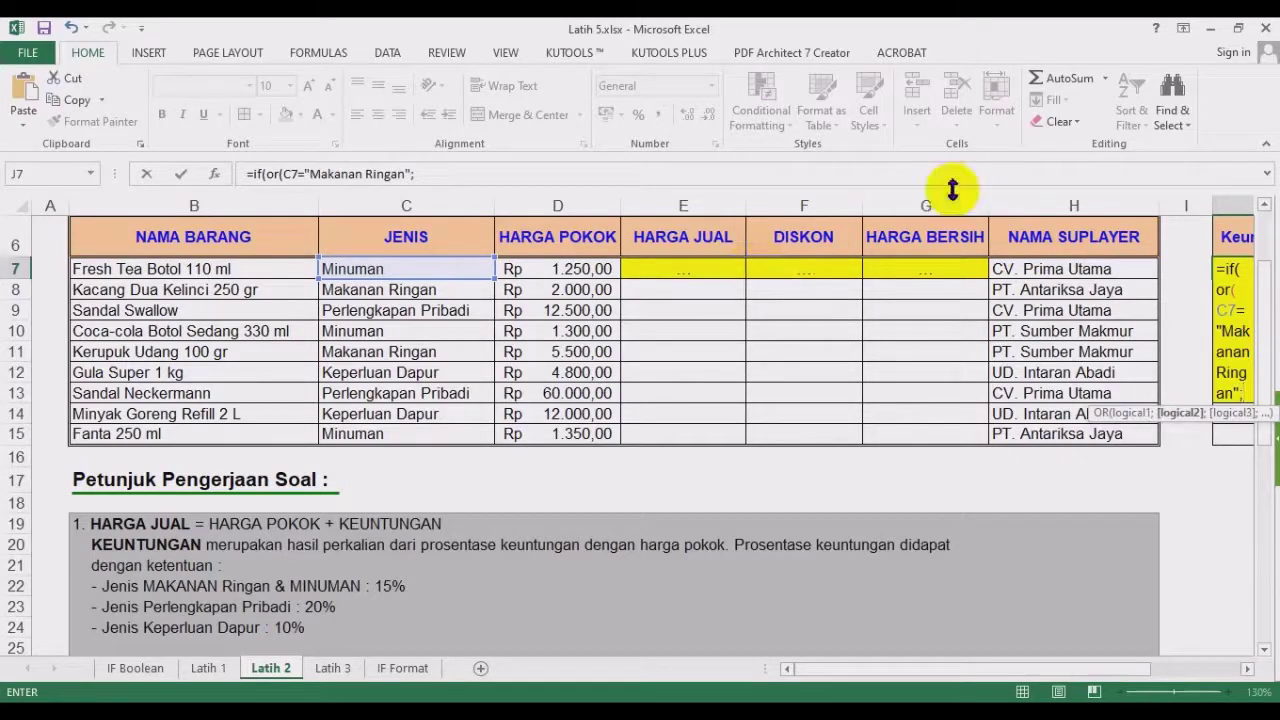
Add C7="Minuman" as the second OR condition in the J7 formula and close the OR test.
{"action": "left_click", "coordinate": [425, 267]}
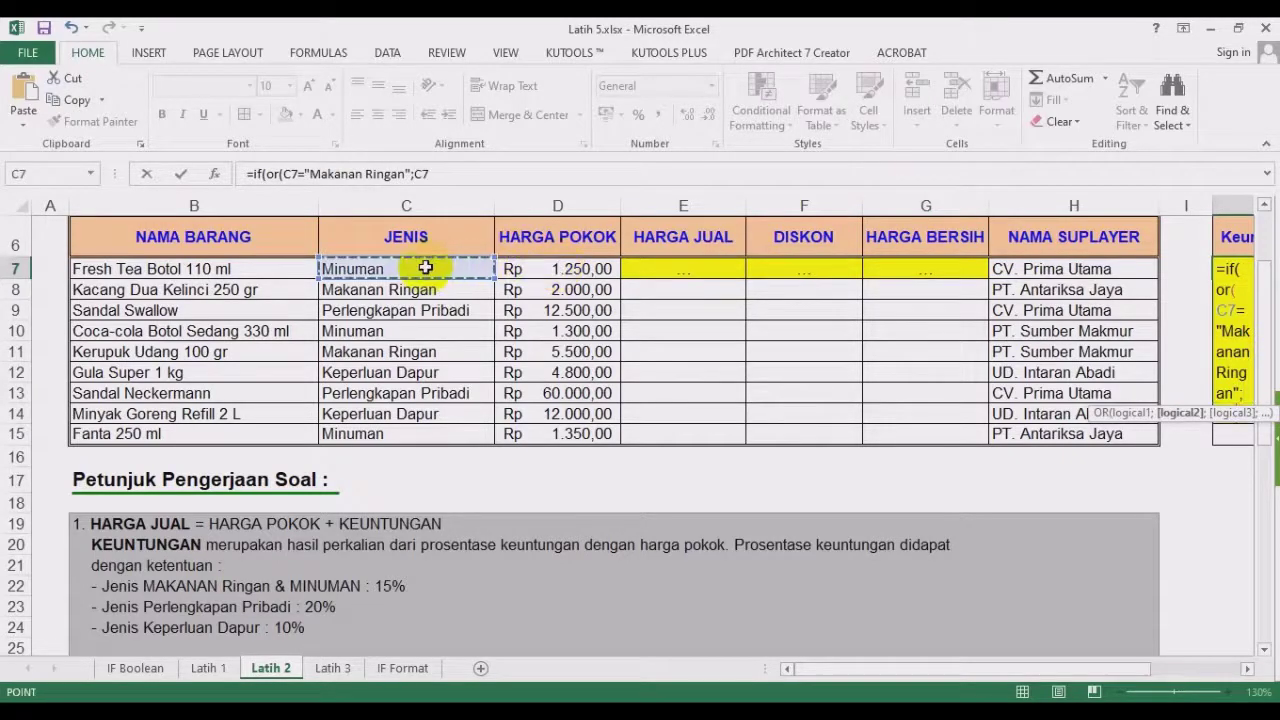
{"action": "type", "text": "=\""}
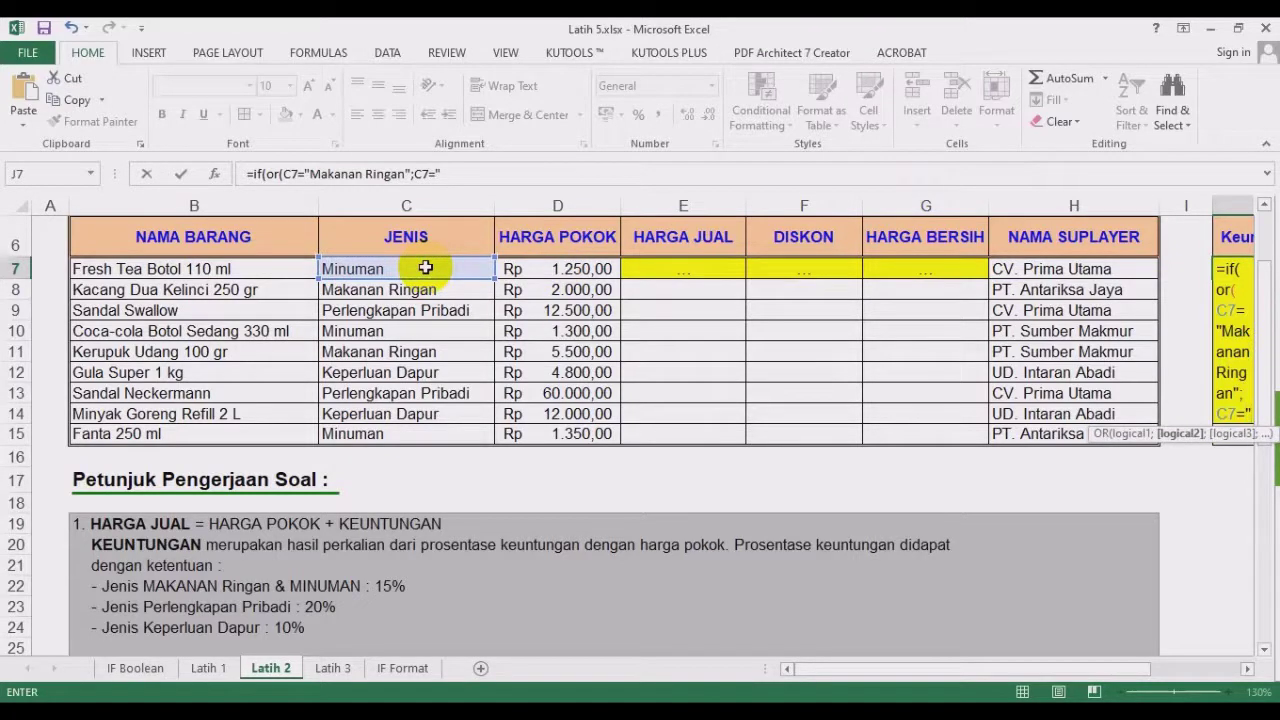
{"action": "type", "text": "Minuman\""}
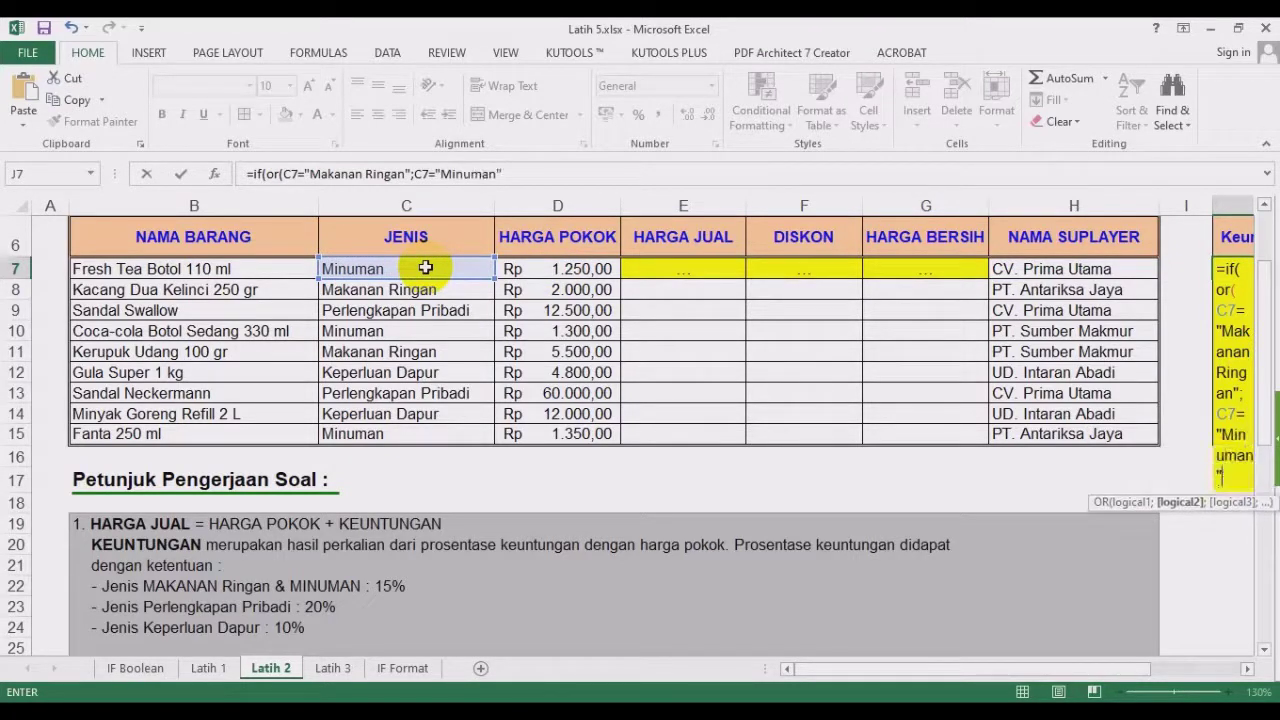
{"action": "type", "text": ")"}
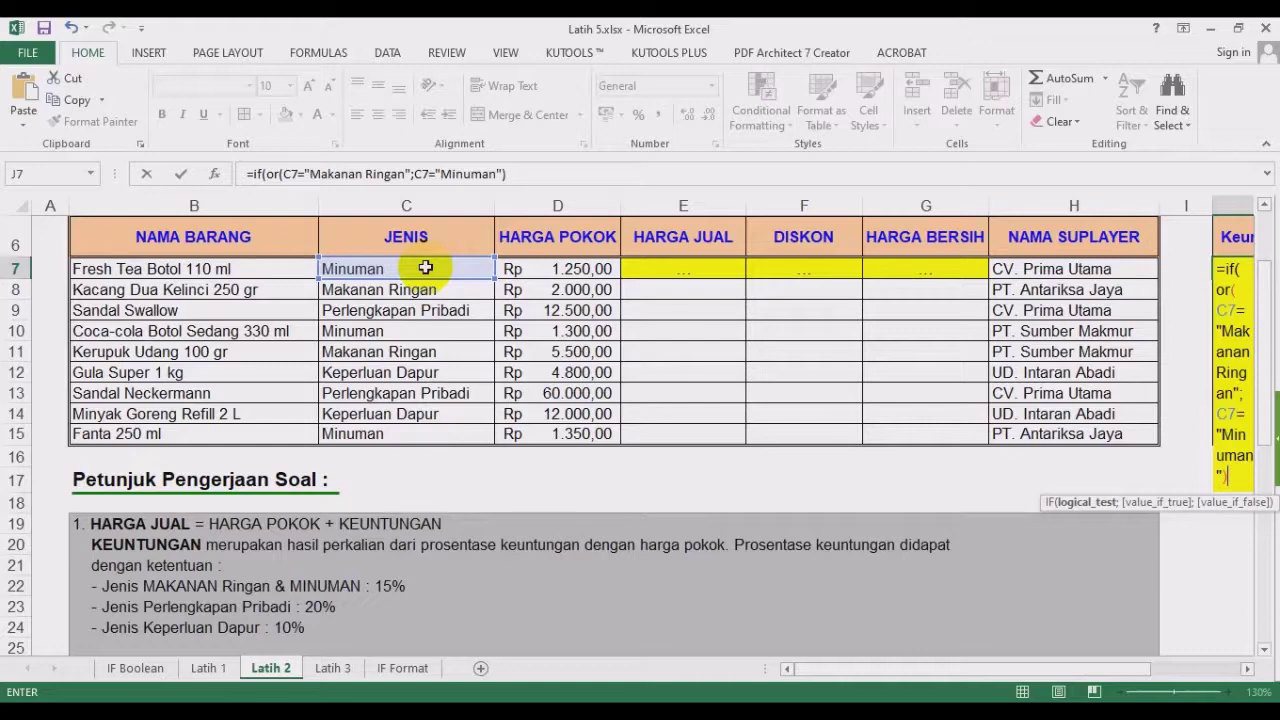
{"action": "left_click", "coordinate": [534, 178]}
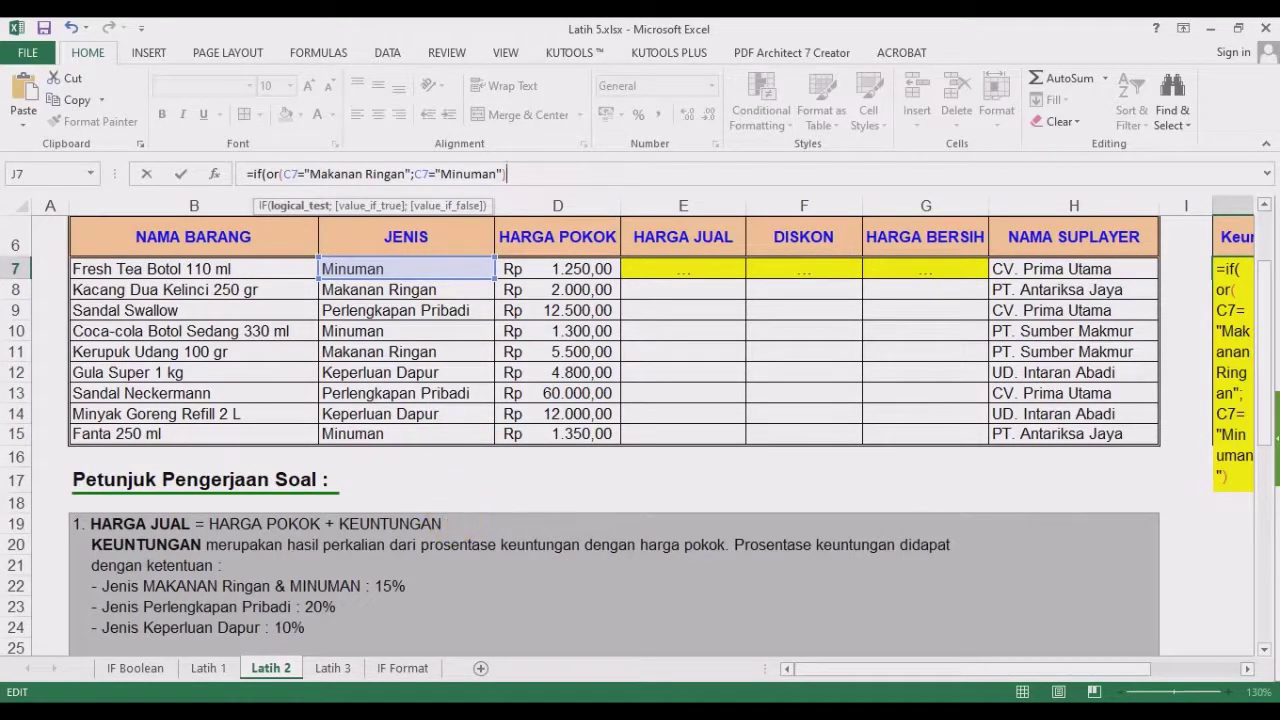
{"action": "left_click_drag", "start_coordinate": [806, 672], "coordinate": [998, 658]}
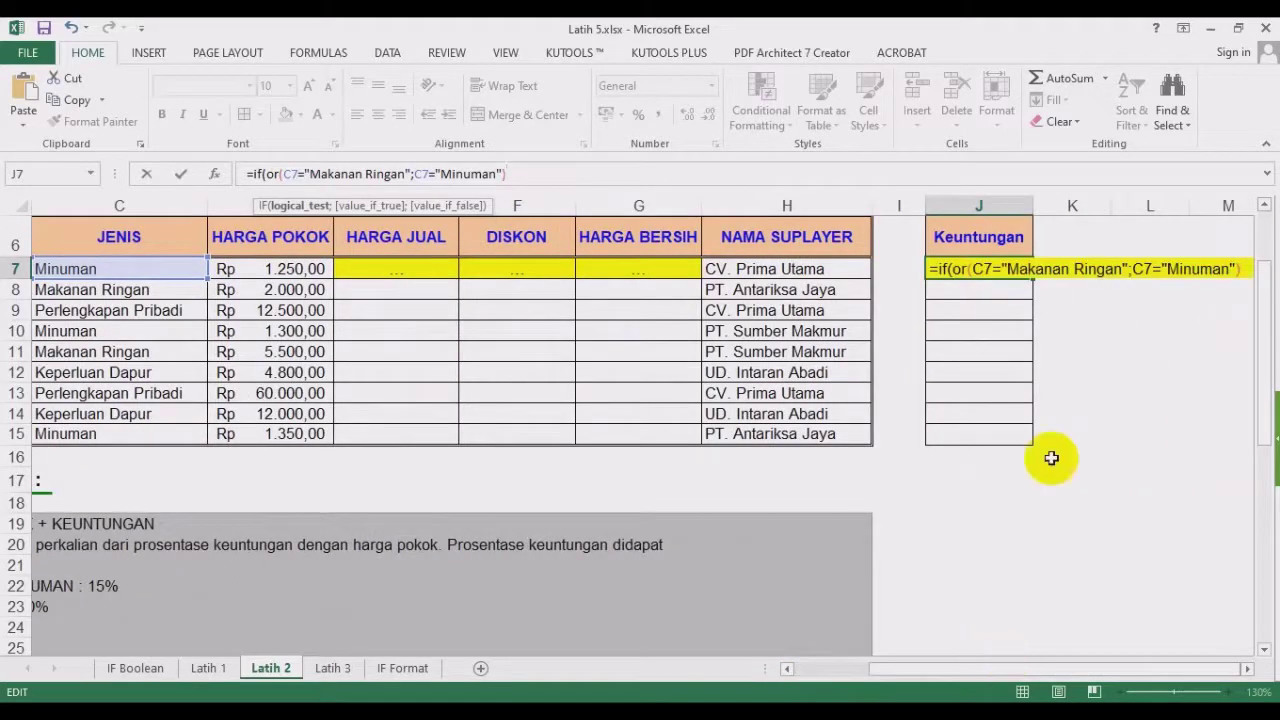
Set 15% as the value-if-true result of the OR test in the J7 formula.
{"action": "left_click", "coordinate": [1247, 668]}
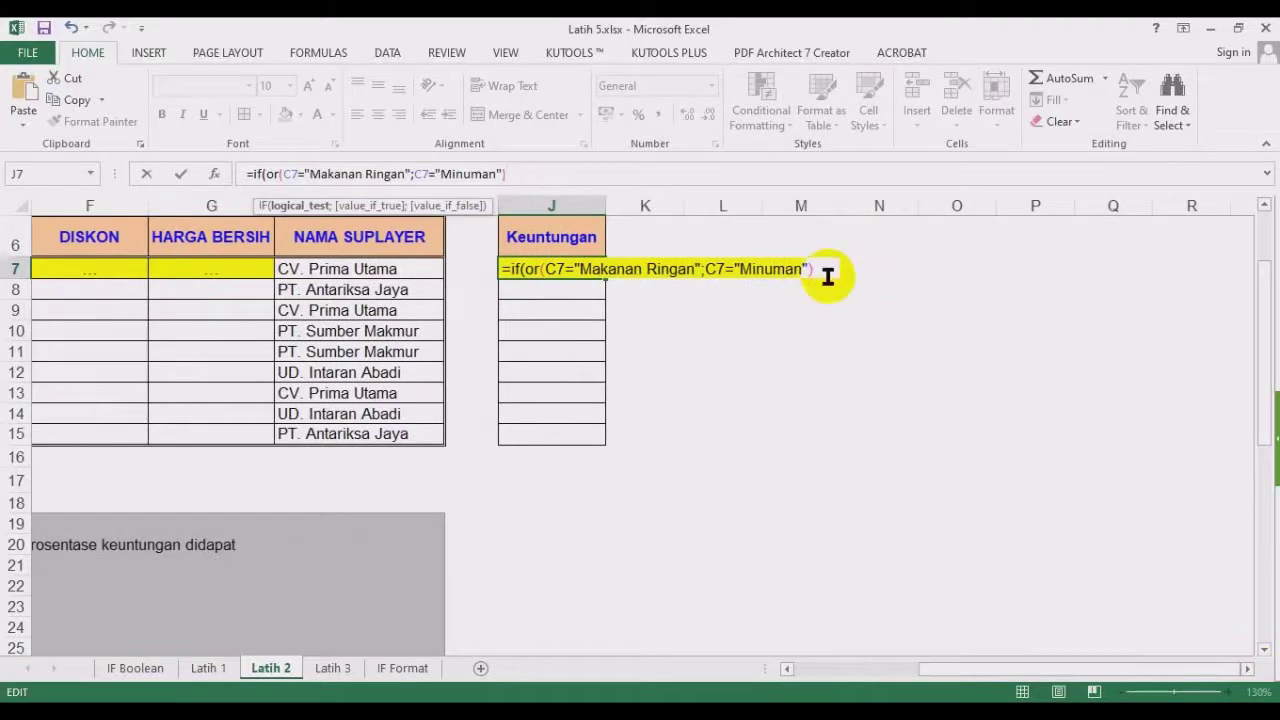
{"action": "type", "text": ";1"}
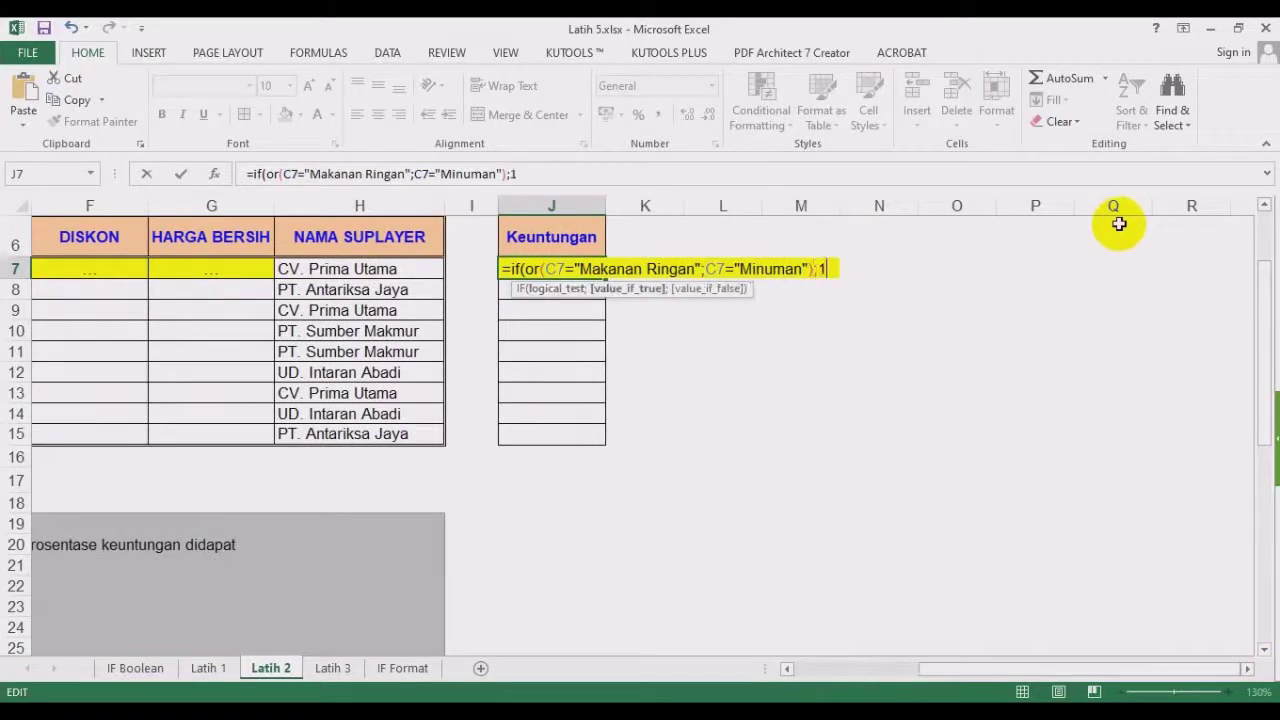
{"action": "type", "text": "55"}
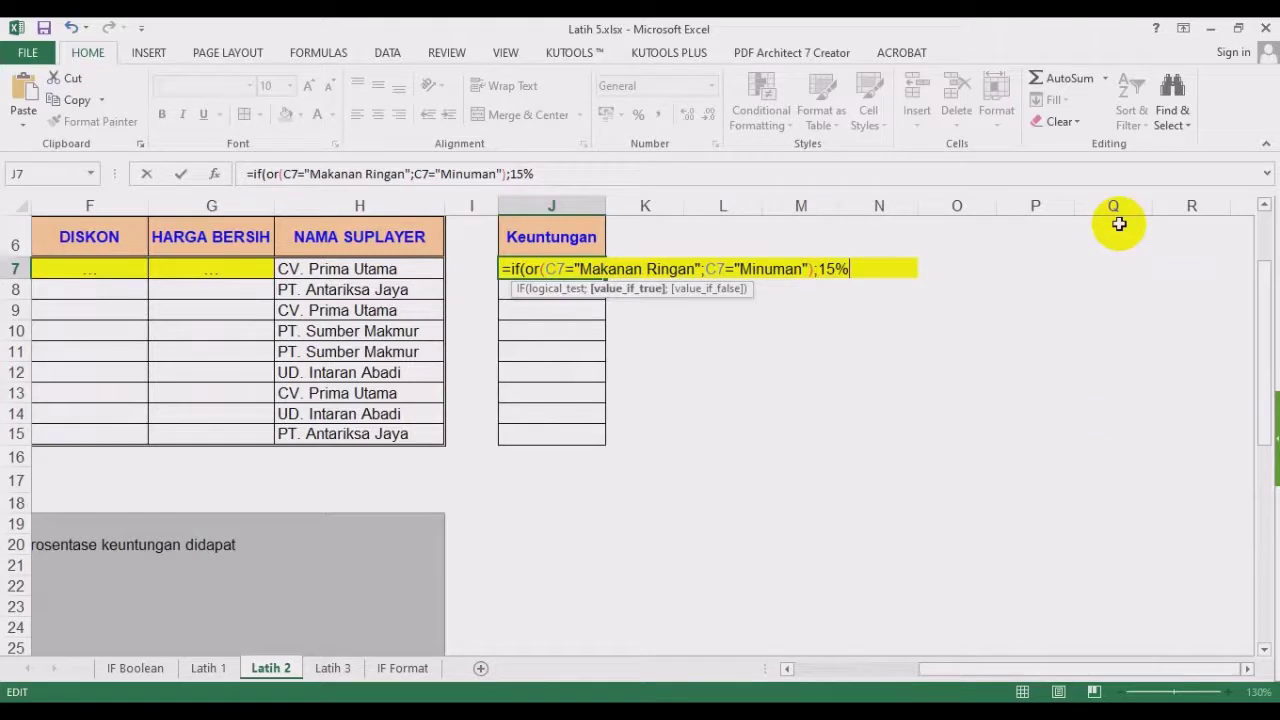
Nest a second IF in the J7 formula that tests C7="Perlengkapan Pribadi" and returns 20% when true.
{"action": "type", "text": ";if("}
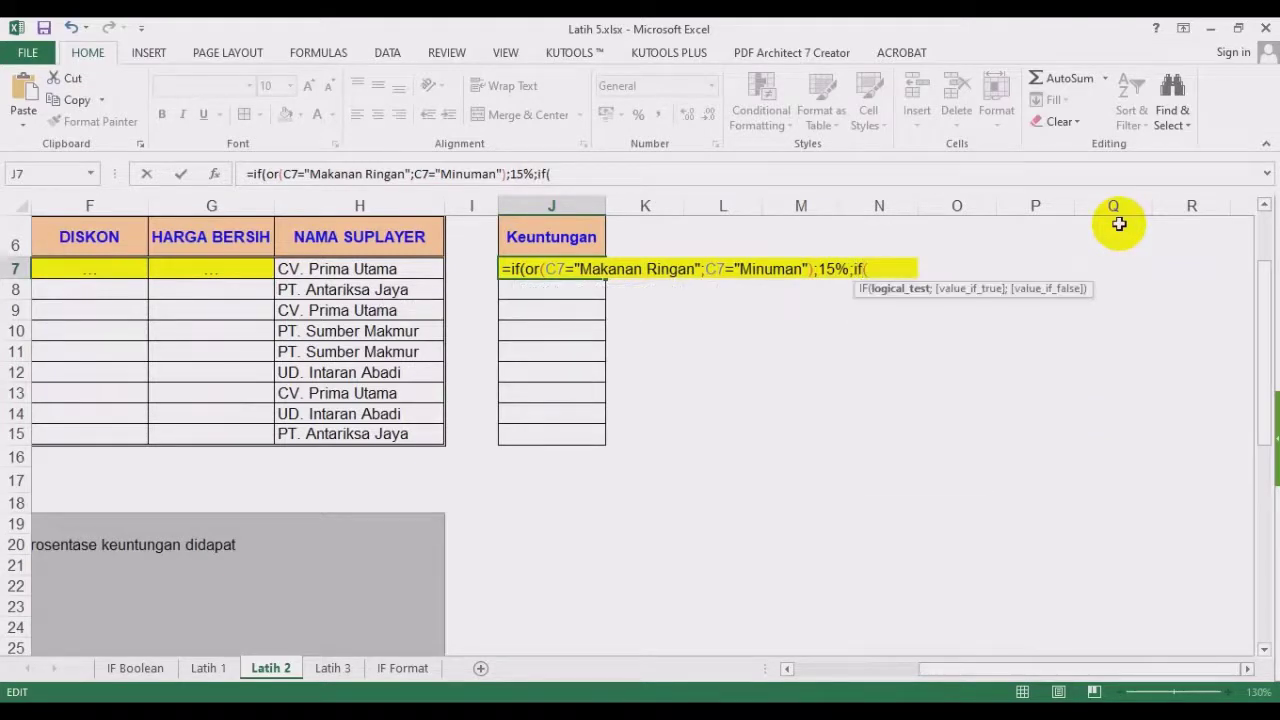
{"action": "left_click", "coordinate": [820, 670]}
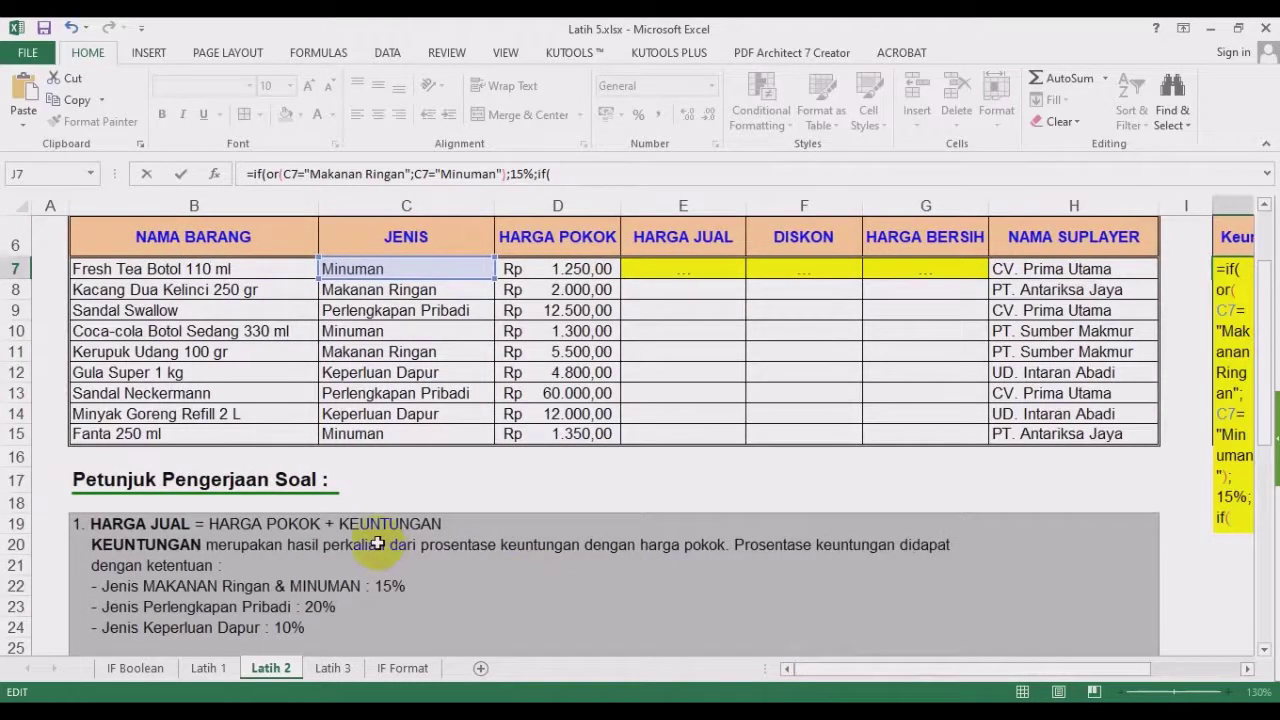
{"action": "left_click", "coordinate": [368, 268]}
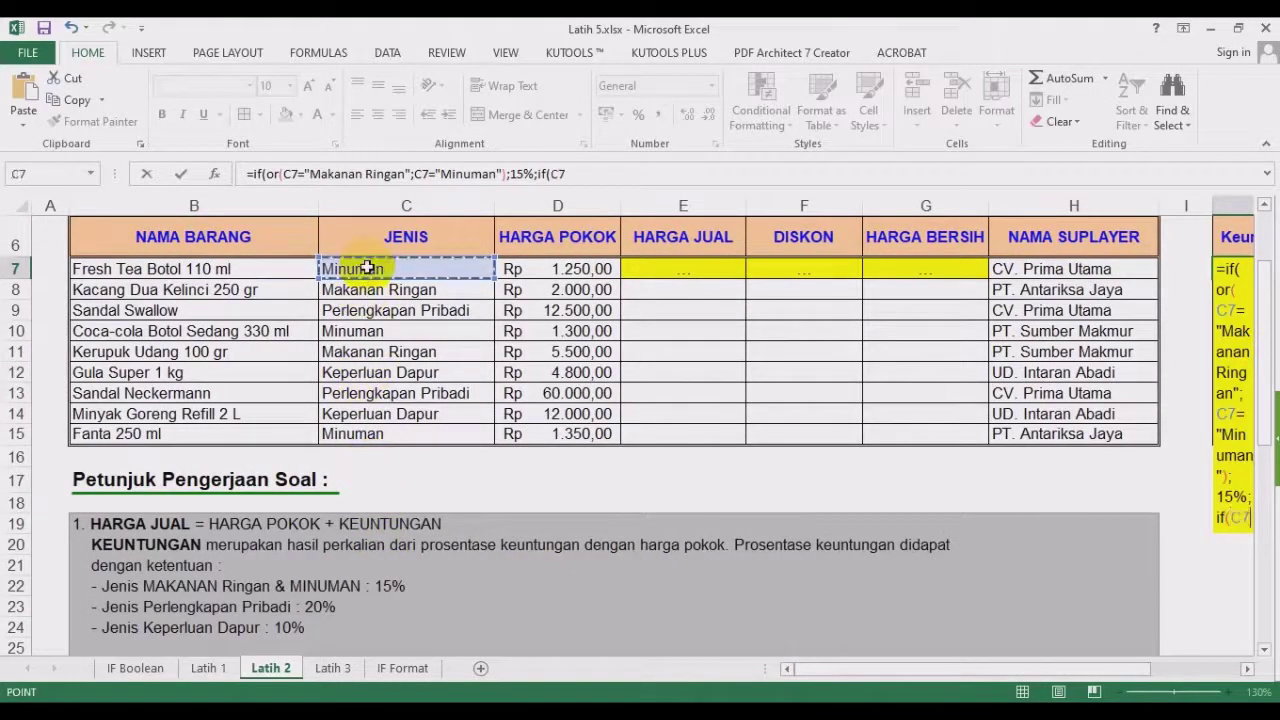
{"action": "type", "text": "=\"Per"}
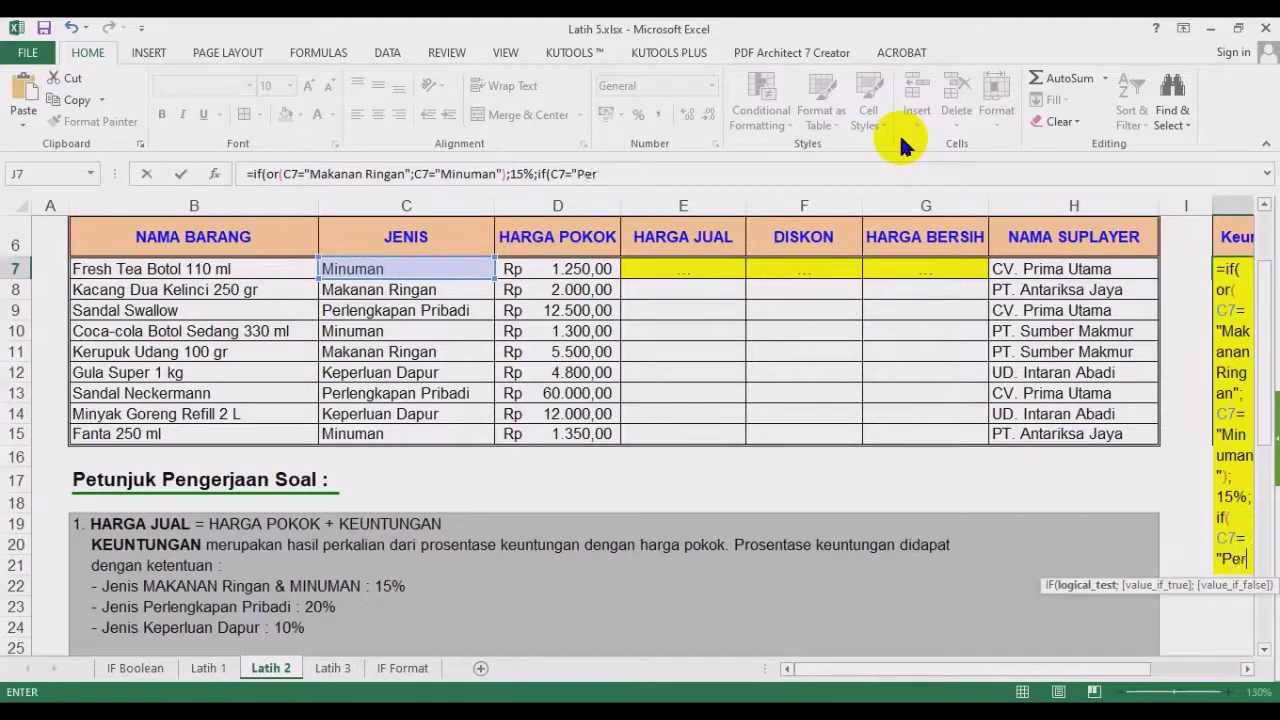
{"action": "type", "text": "lengkapan Pribadi"}
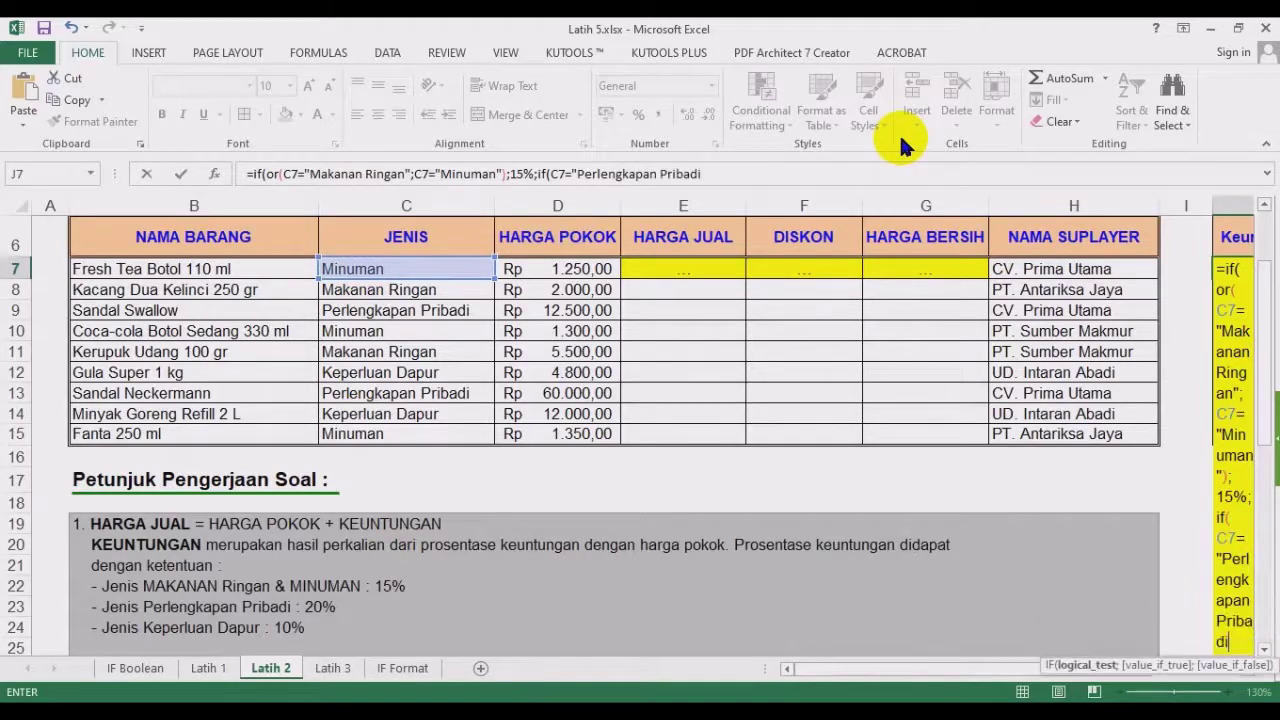
{"action": "type", "text": "\";"}
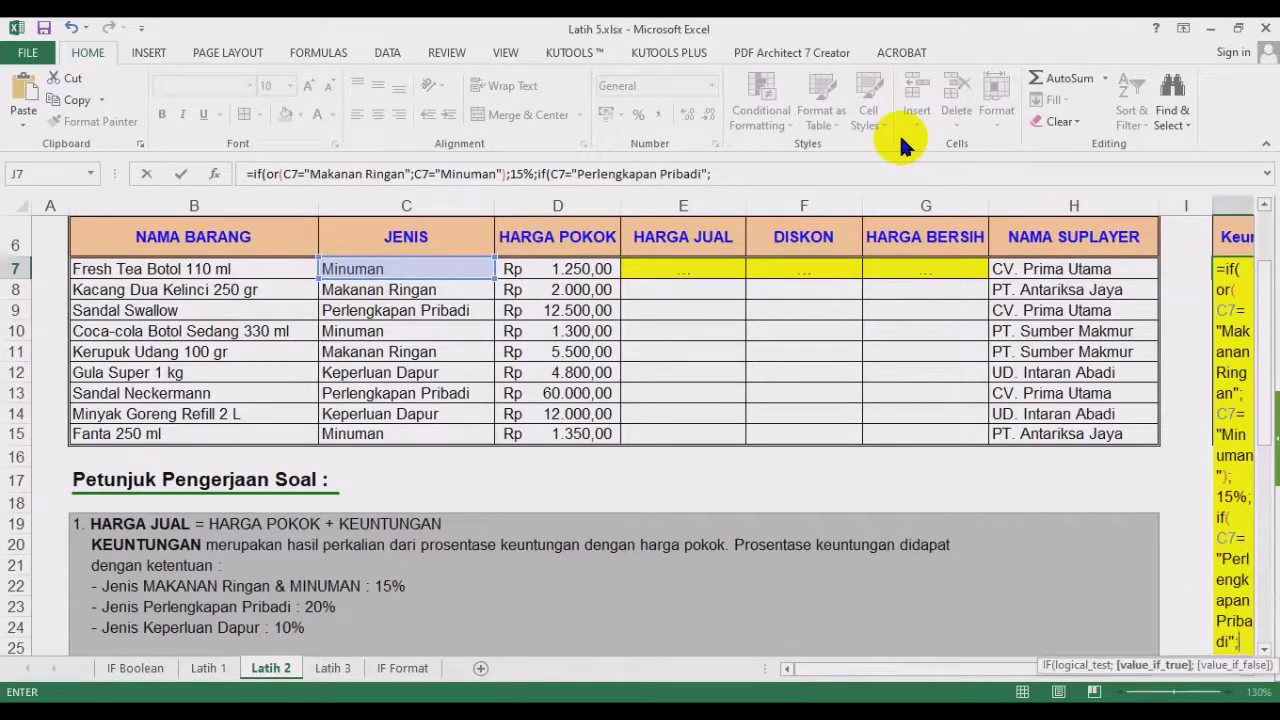
{"action": "type", "text": "20"}
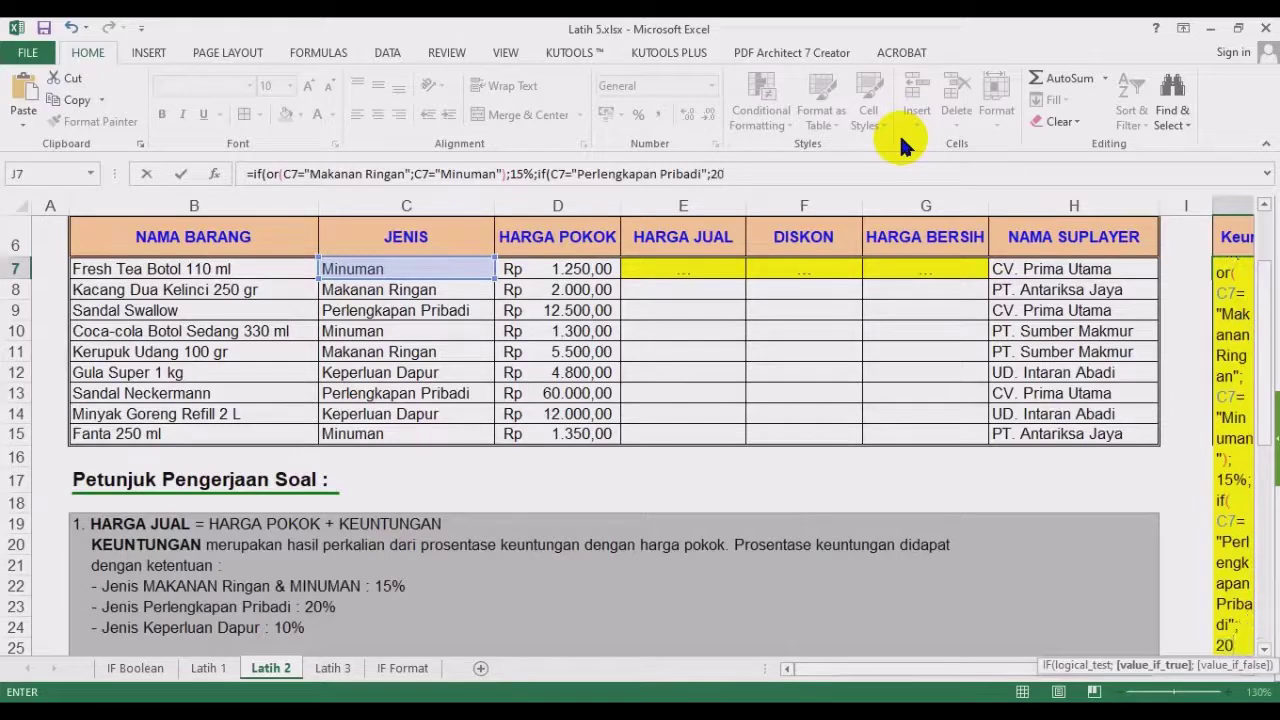
{"action": "type", "text": "%;"}
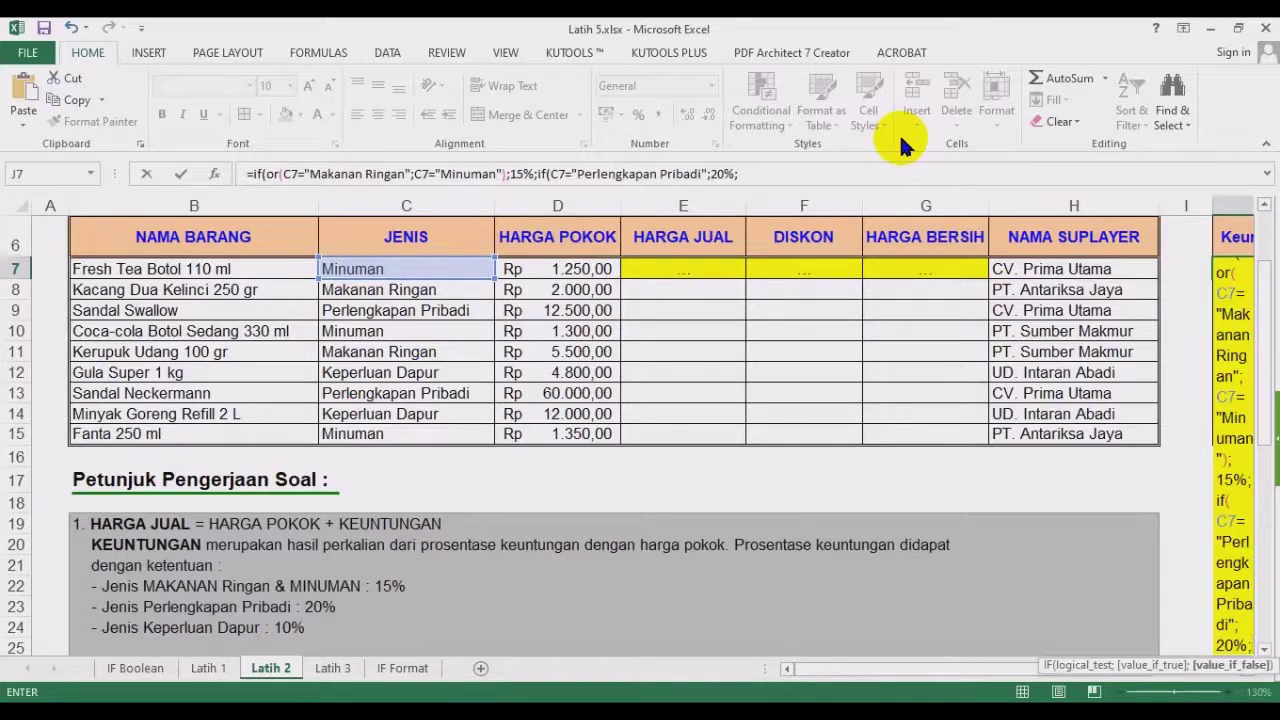
Finish the J7 formula with 10% as the nested IF's false value and multiply the closed IF by D7.
{"action": "type", "text": "10%"}
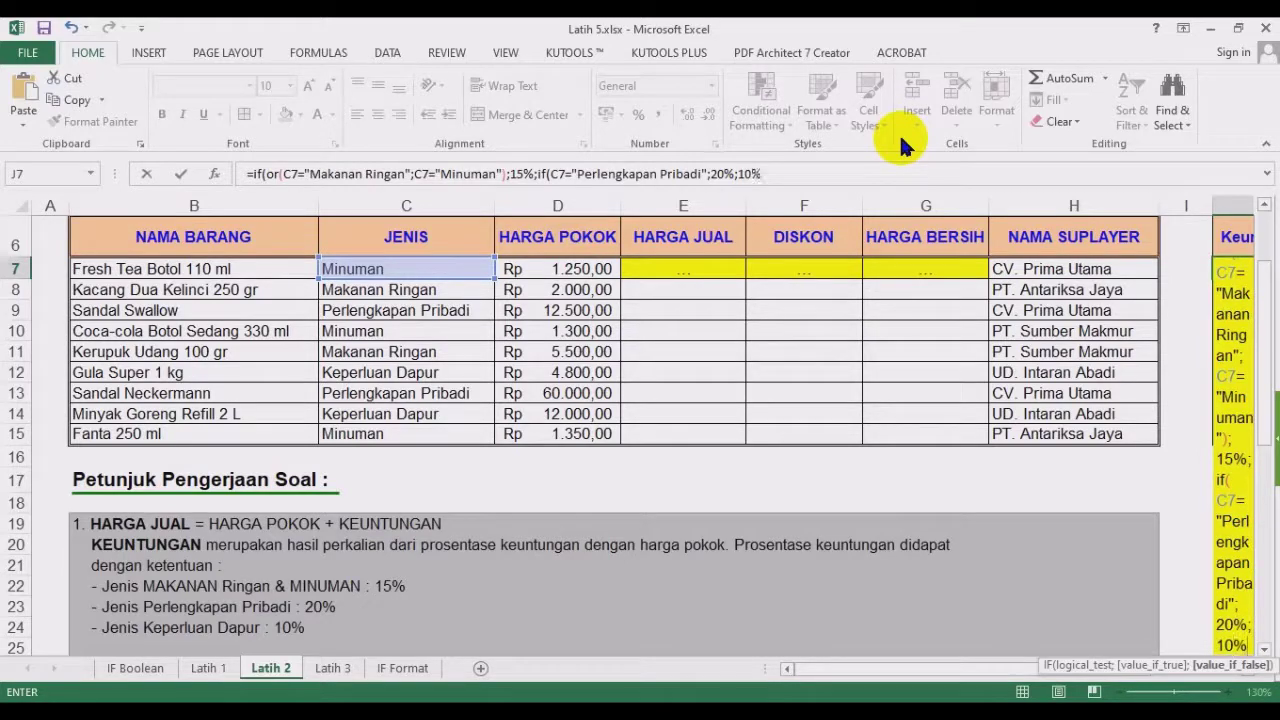
{"action": "type", "text": "))"}
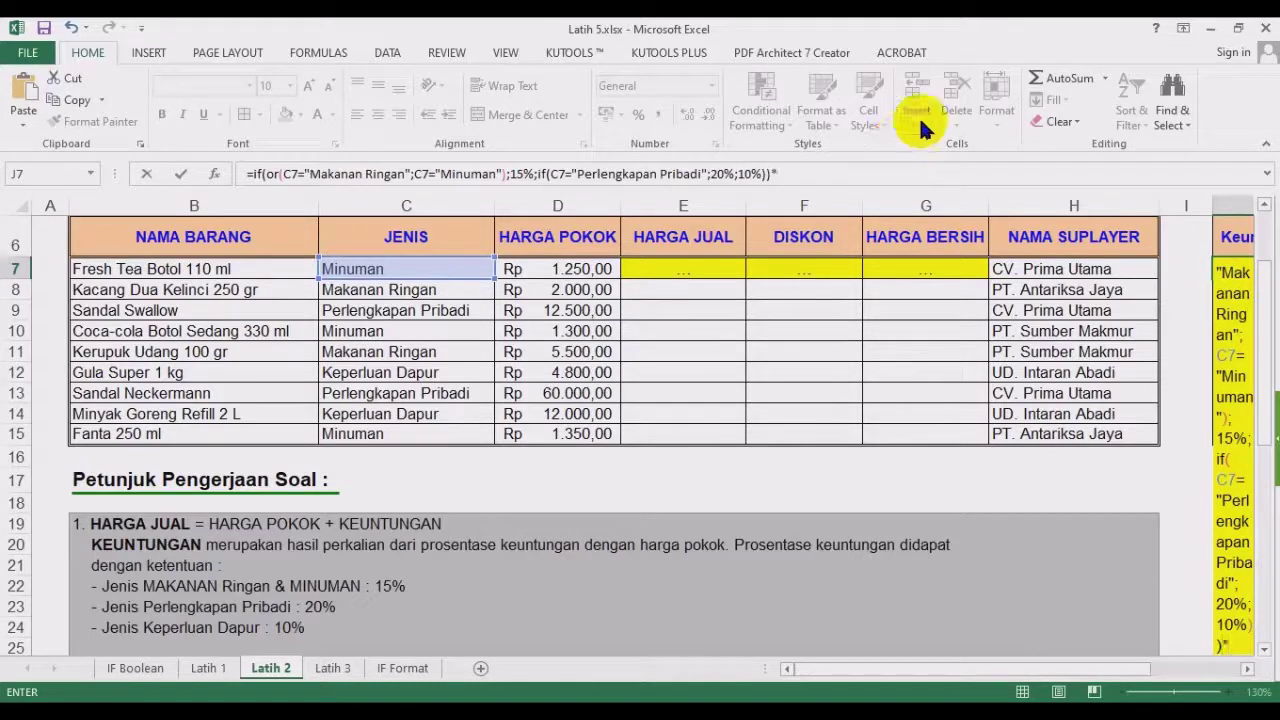
{"action": "type", "text": "*"}
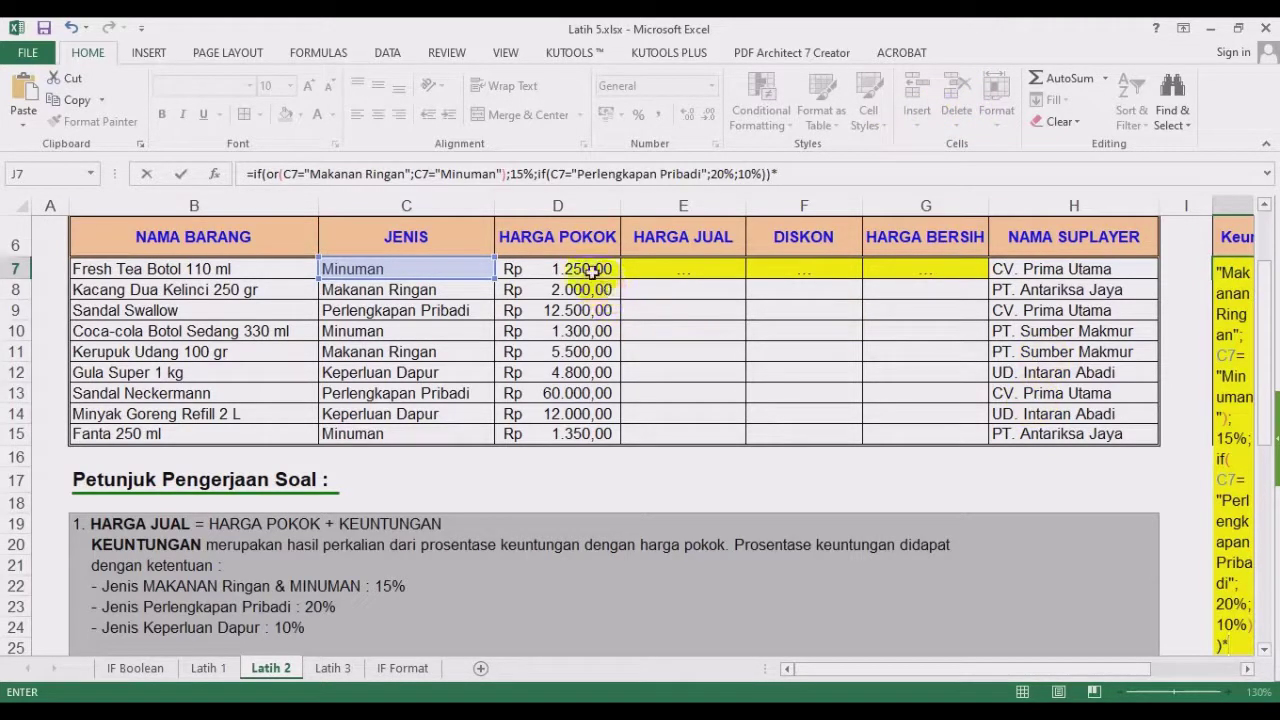
{"action": "left_click", "coordinate": [590, 270]}
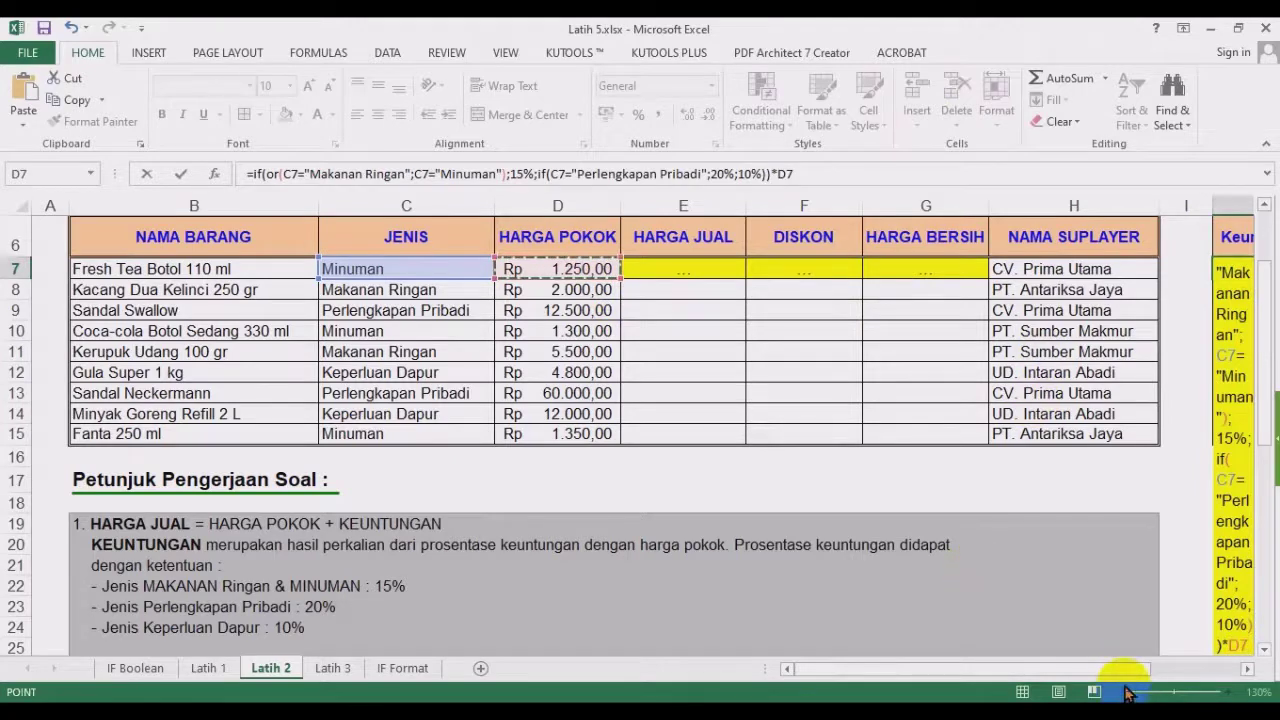
{"action": "key", "text": "Return"}
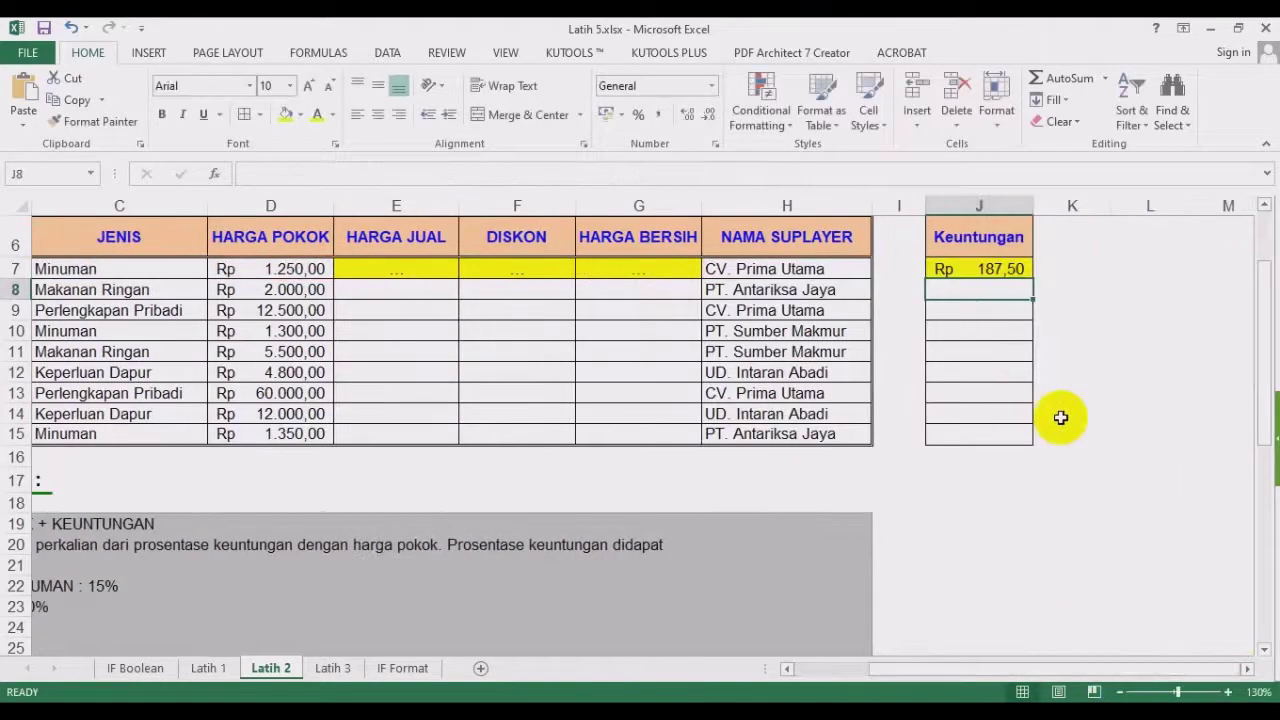
Fill the Keuntungan formula from J7 down to J15 and widen column J slightly.
{"action": "left_click", "coordinate": [1000, 270]}
{"action": "left_click_drag", "start_coordinate": [1032, 279], "coordinate": [1016, 440]}
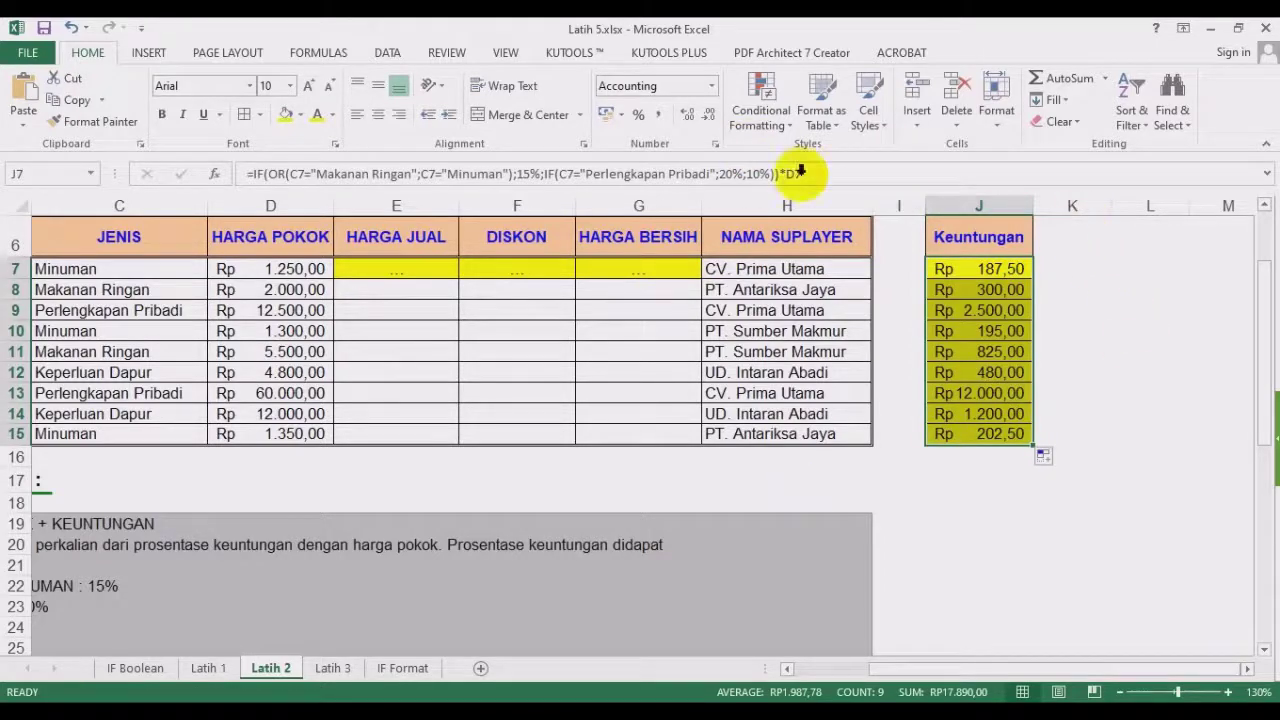
{"action": "left_click_drag", "start_coordinate": [1034, 209], "coordinate": [1043, 212]}
{"action": "left_click", "coordinate": [1075, 289]}
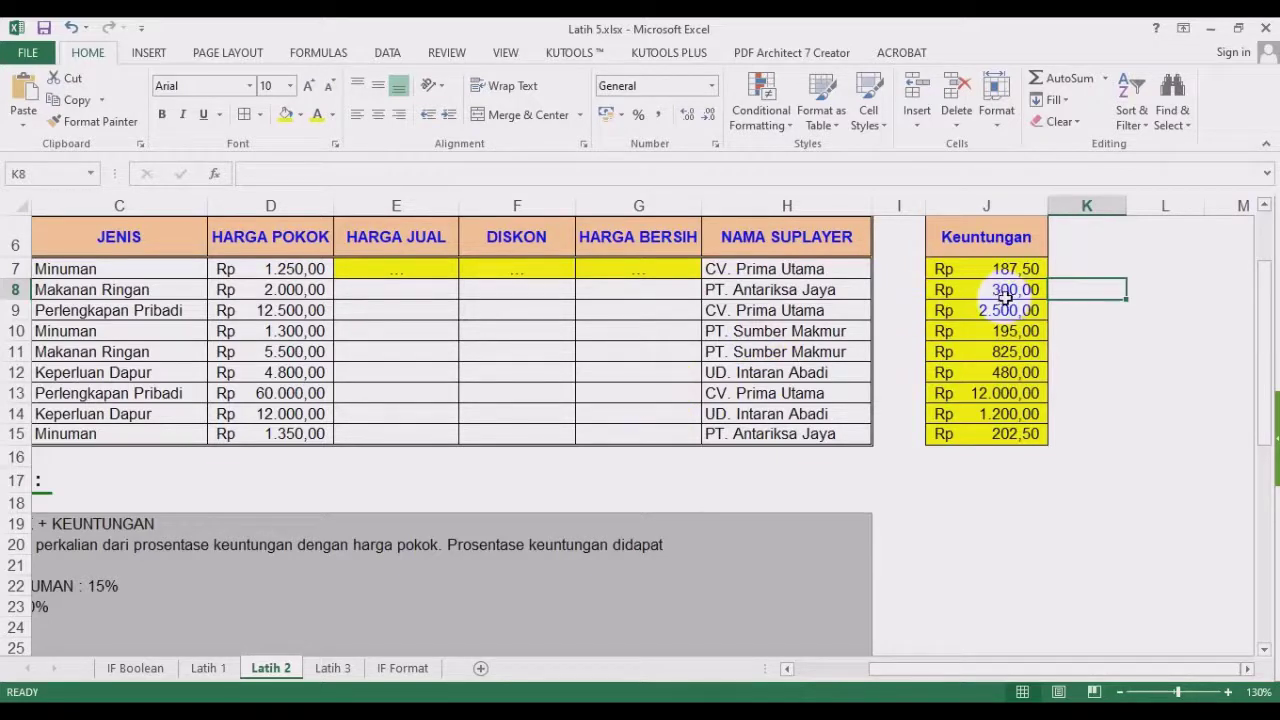
Undo the Keuntungan entries back to an empty J7 and widen column J.
{"action": "key", "text": "ctrl+z"}
{"action": "key", "text": "ctrl+z"}
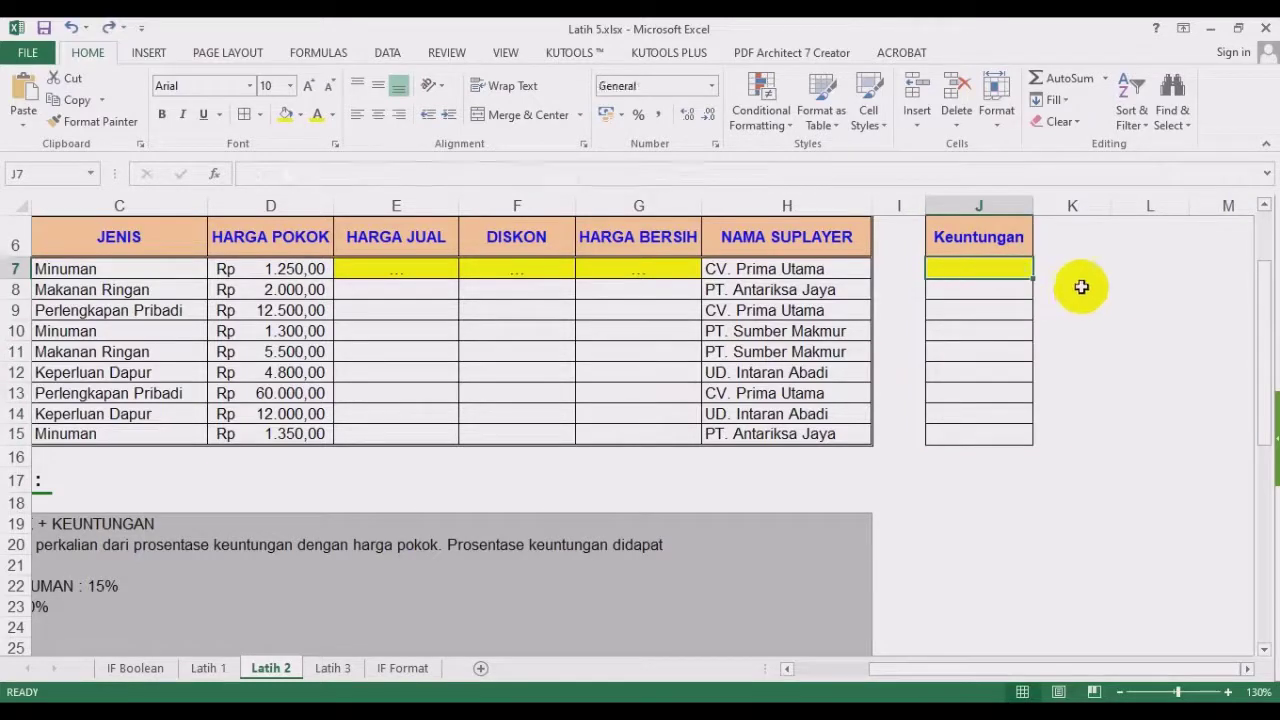
{"action": "left_click_drag", "start_coordinate": [1033, 205], "coordinate": [1056, 210]}
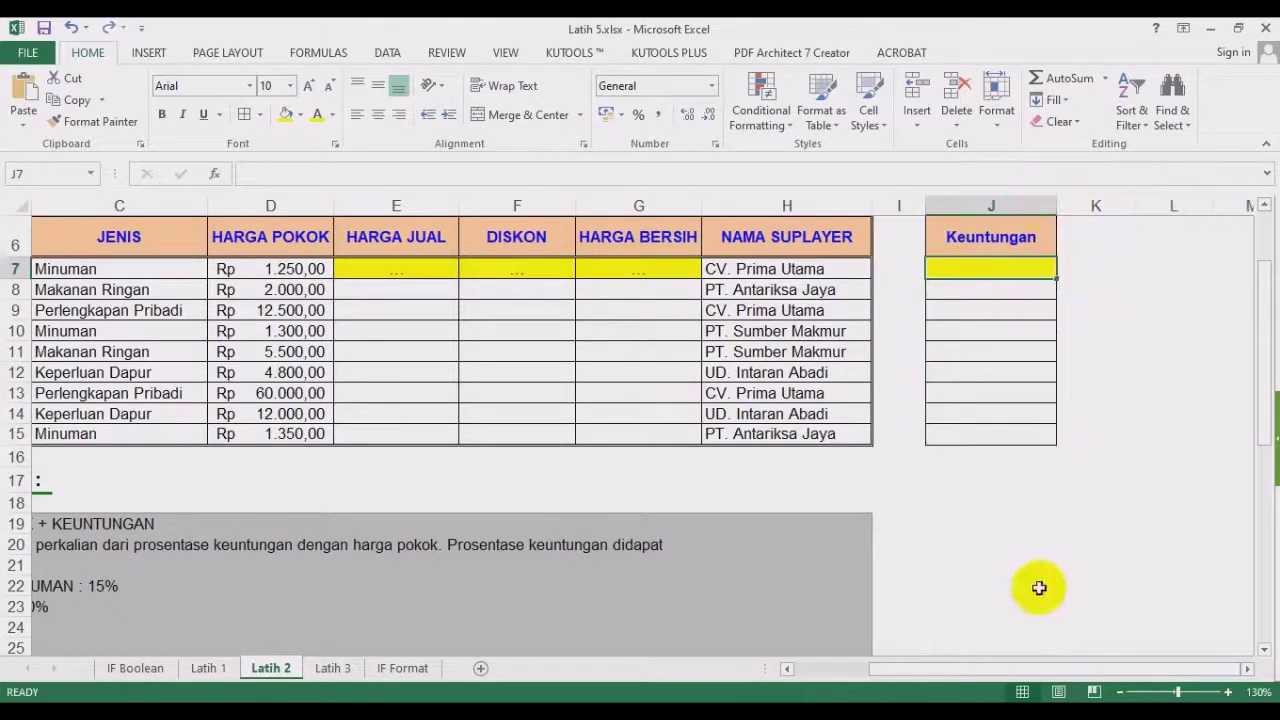
Review the Keuntungan percentage rules for each Jenis in rows 22 to 24, one rule at a time.
{"action": "left_click_drag", "start_coordinate": [935, 667], "coordinate": [895, 667]}
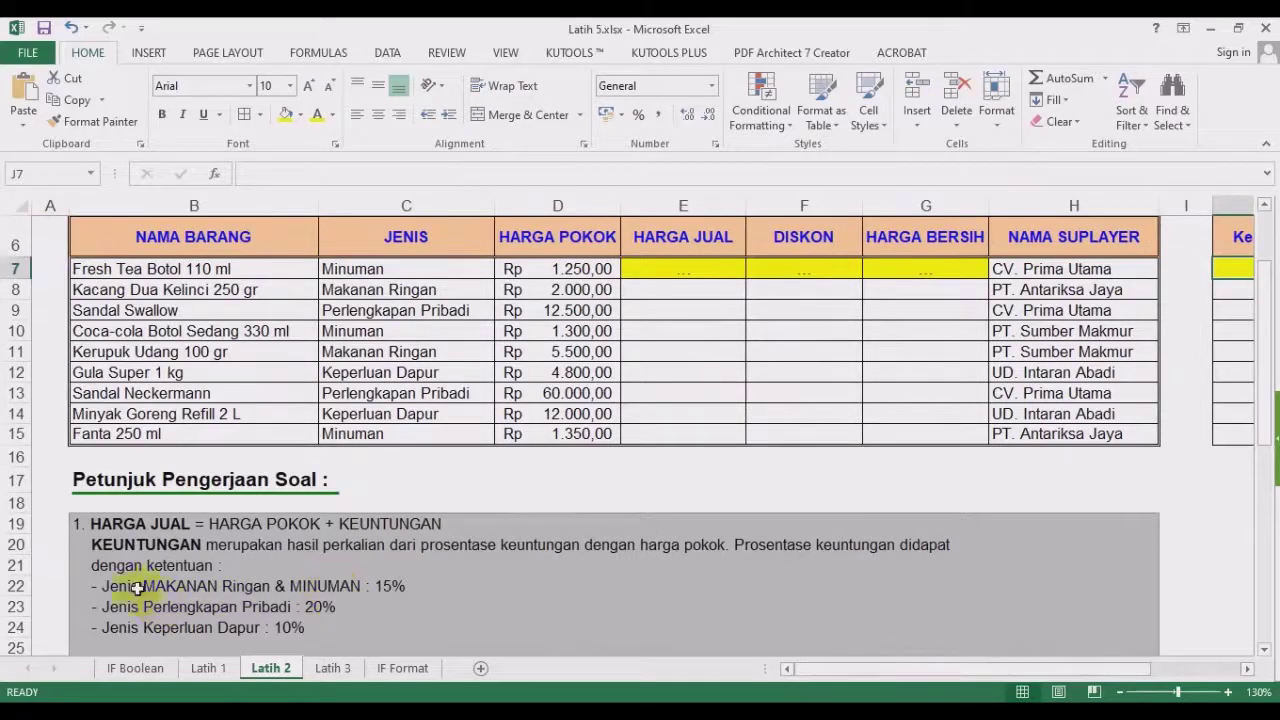
{"action": "left_click_drag", "start_coordinate": [137, 589], "coordinate": [349, 622]}
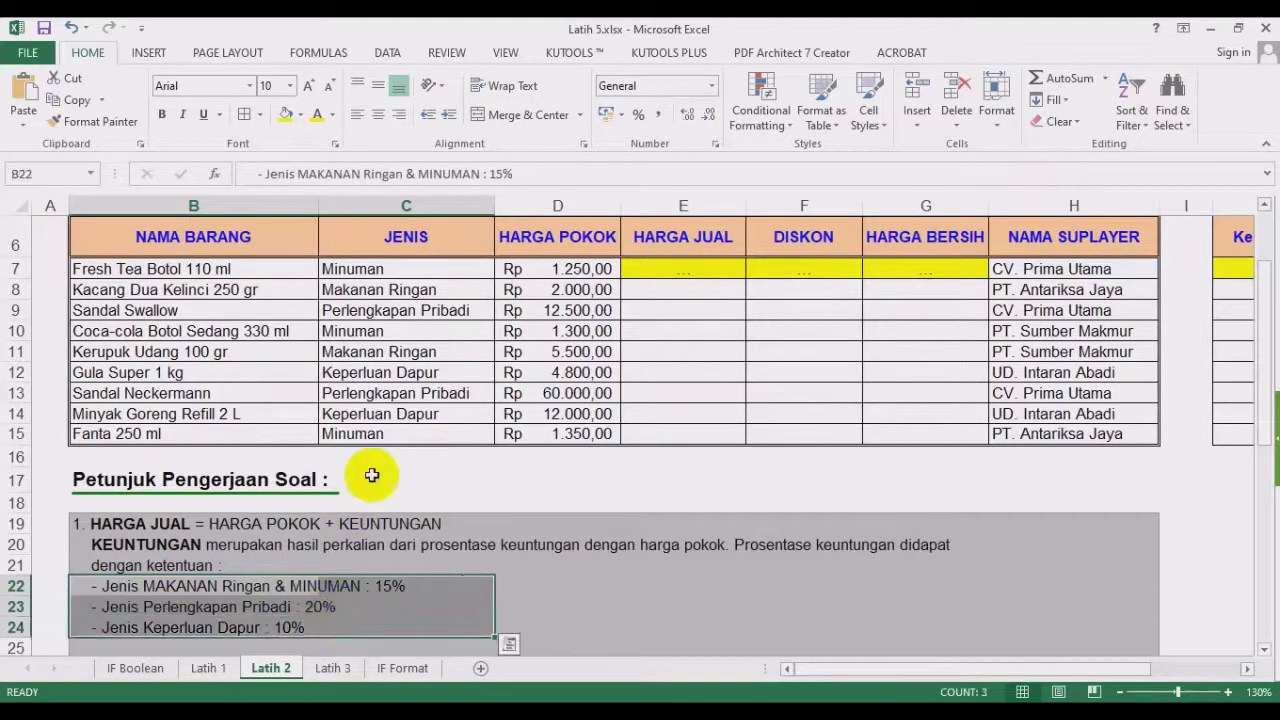
{"action": "left_click", "coordinate": [417, 437]}
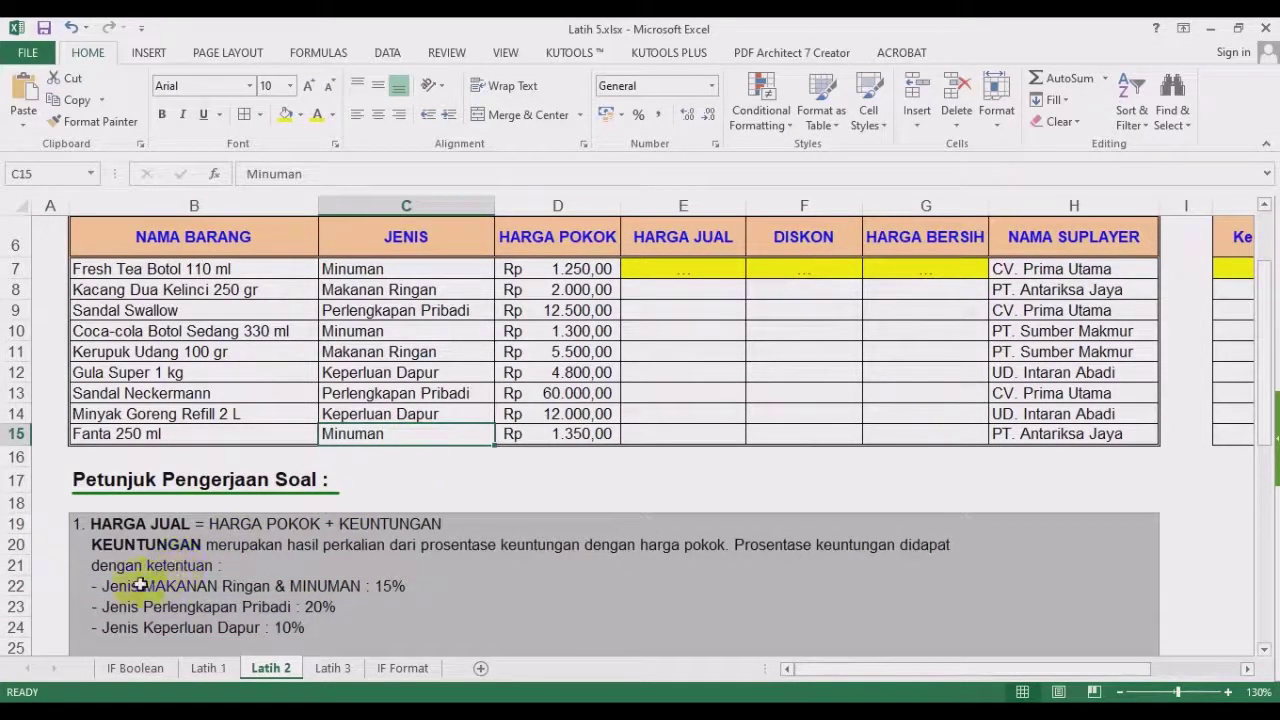
{"action": "left_click_drag", "start_coordinate": [122, 586], "coordinate": [344, 582]}
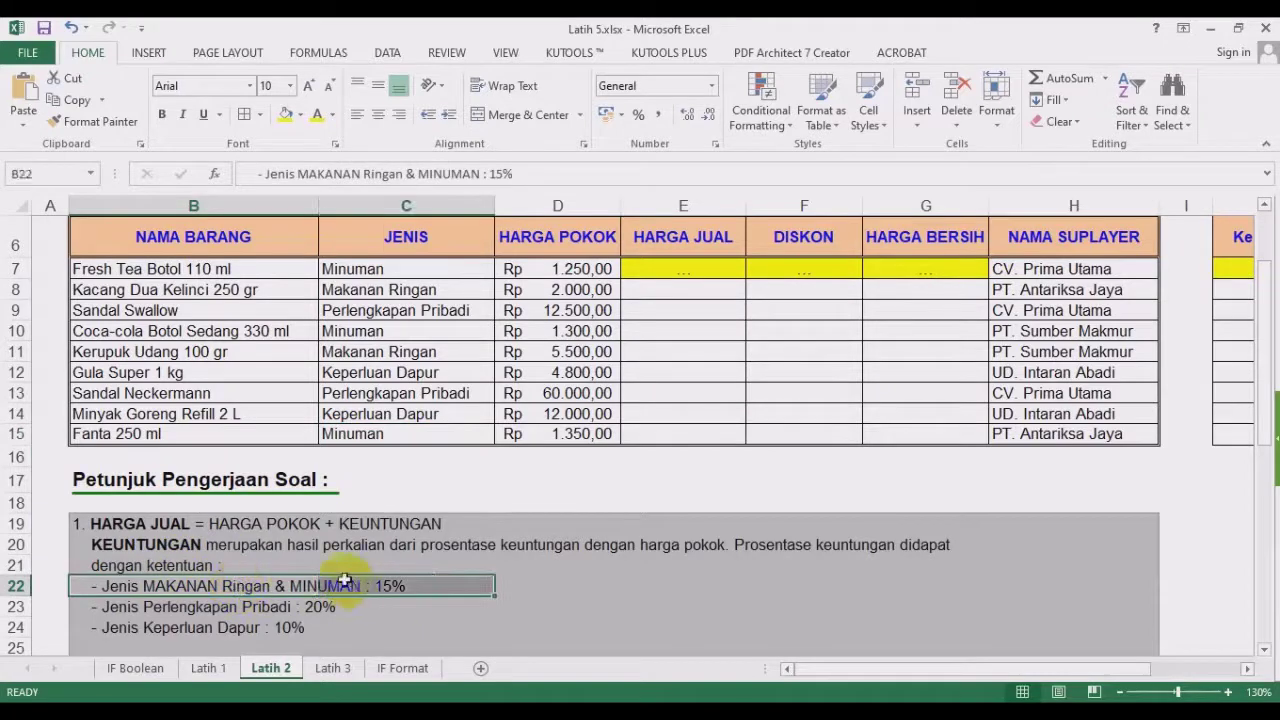
{"action": "left_click", "coordinate": [368, 434]}
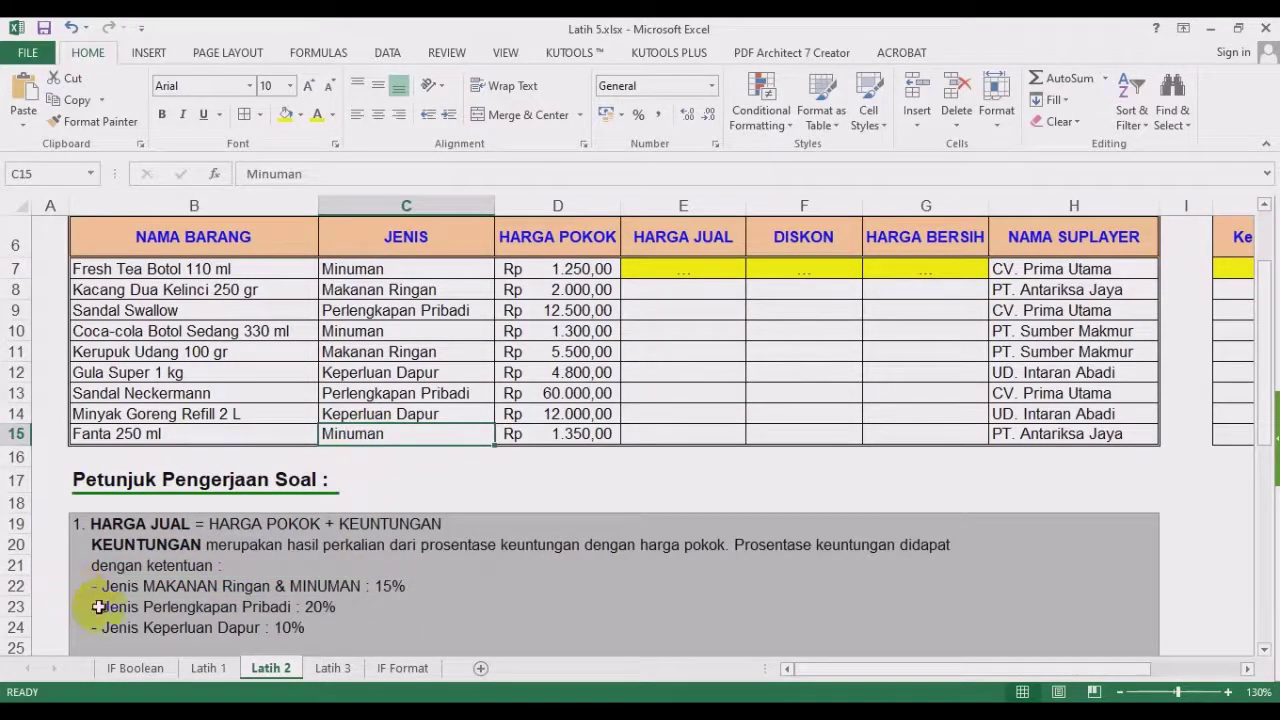
{"action": "left_click_drag", "start_coordinate": [104, 608], "coordinate": [335, 625]}
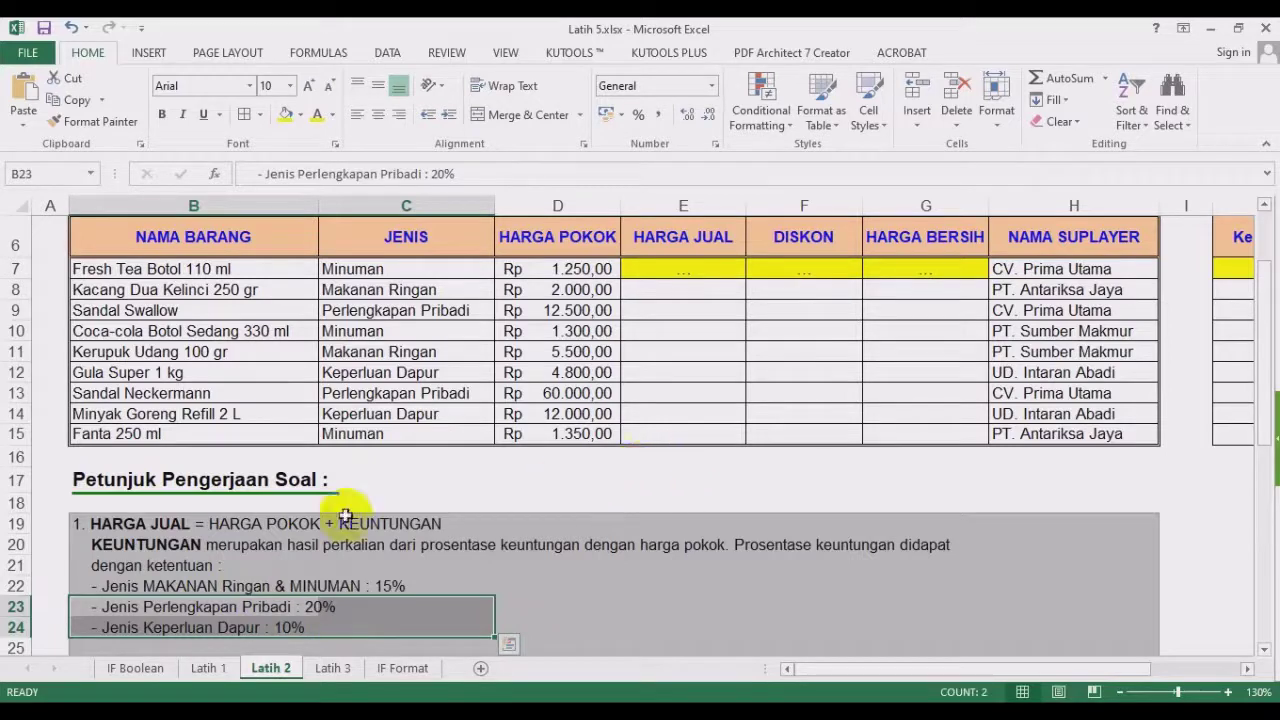
{"action": "left_click", "coordinate": [210, 621]}
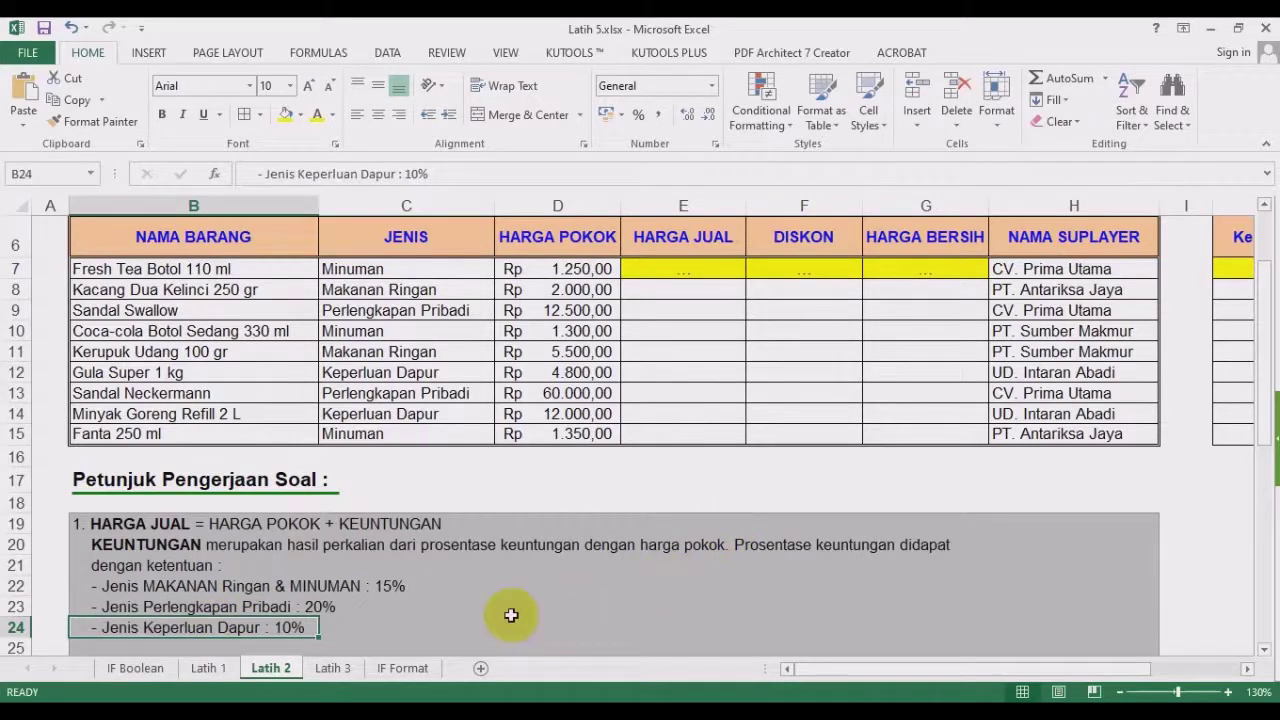
Start the Keuntungan formula in J7 with an IF that returns 10% when C7 is "Keperluan Dapur".
{"action": "left_click_drag", "start_coordinate": [829, 666], "coordinate": [991, 666]}
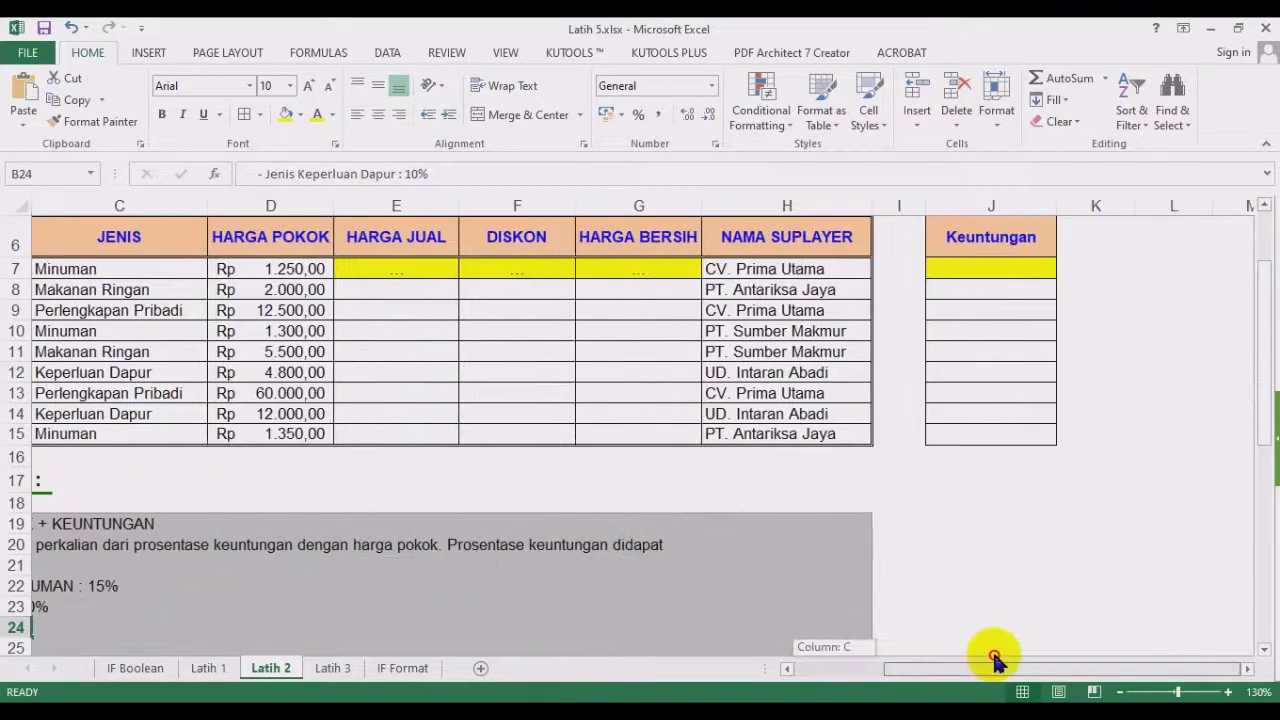
{"action": "left_click", "coordinate": [986, 268]}
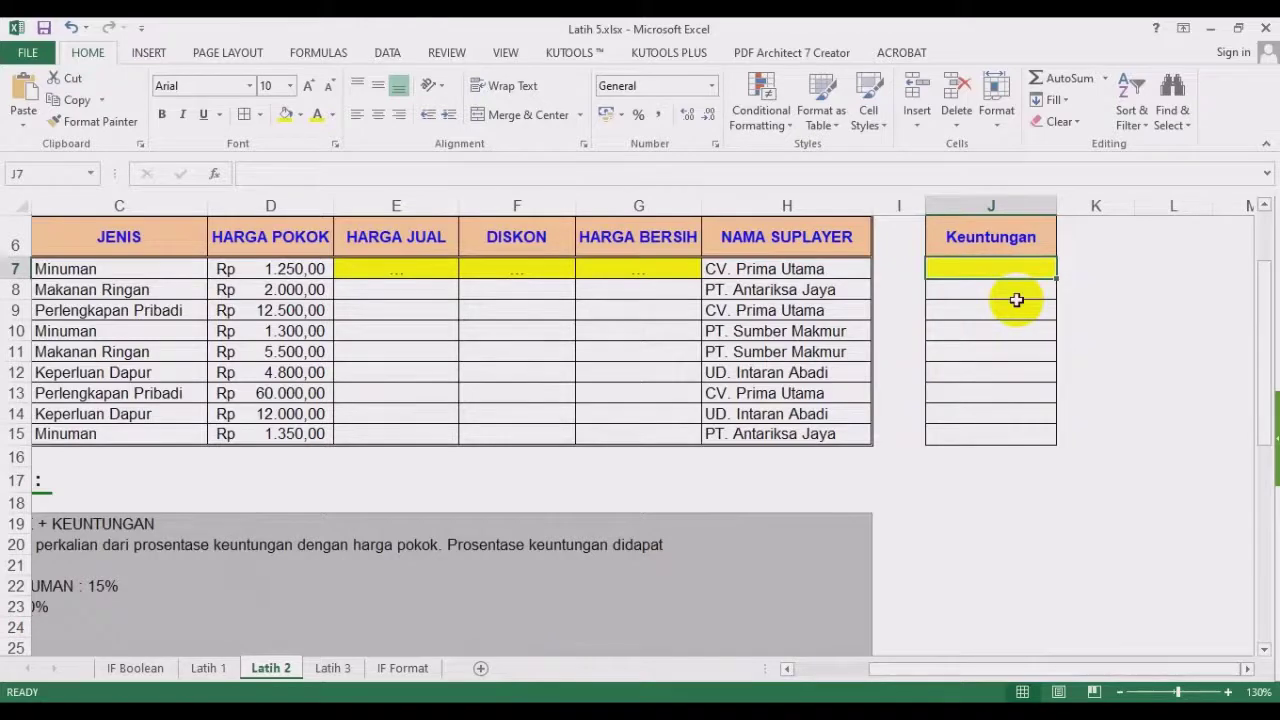
{"action": "type", "text": "=if("}
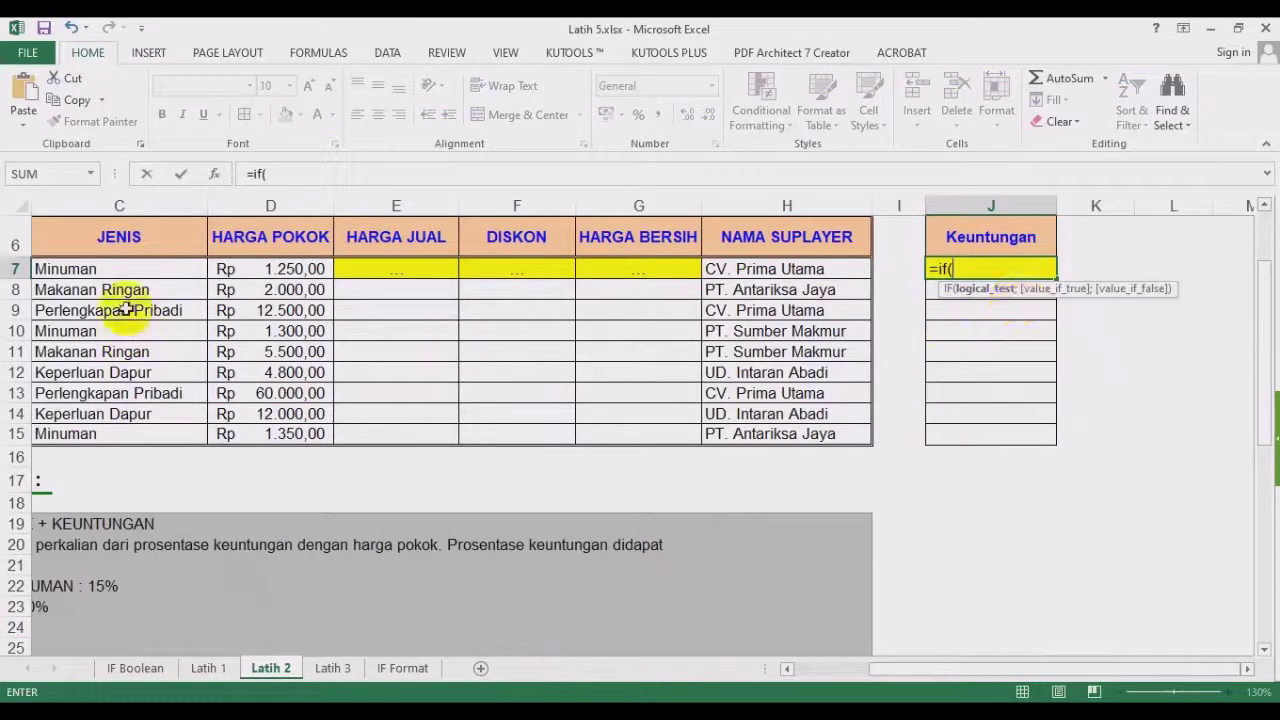
{"action": "left_click", "coordinate": [138, 270]}
{"action": "type", "text": "="}
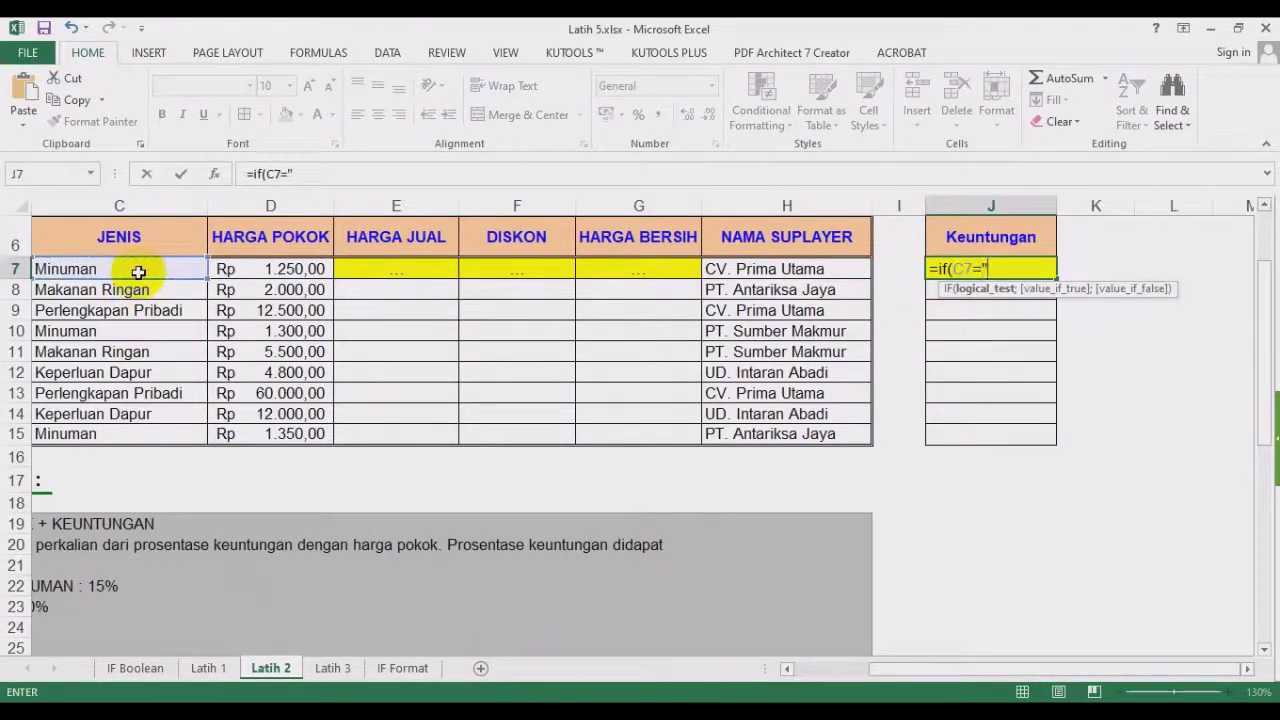
{"action": "type", "text": "\"Keperlua"}
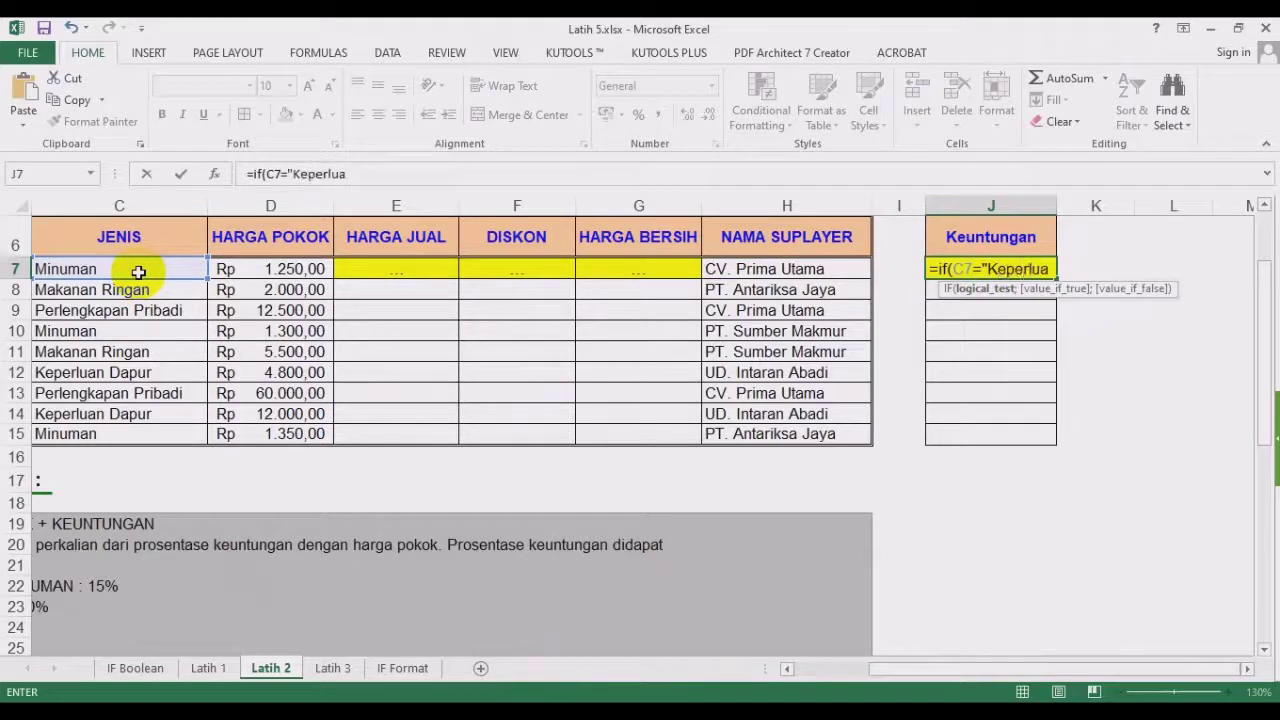
{"action": "type", "text": "n Dapur\";"}
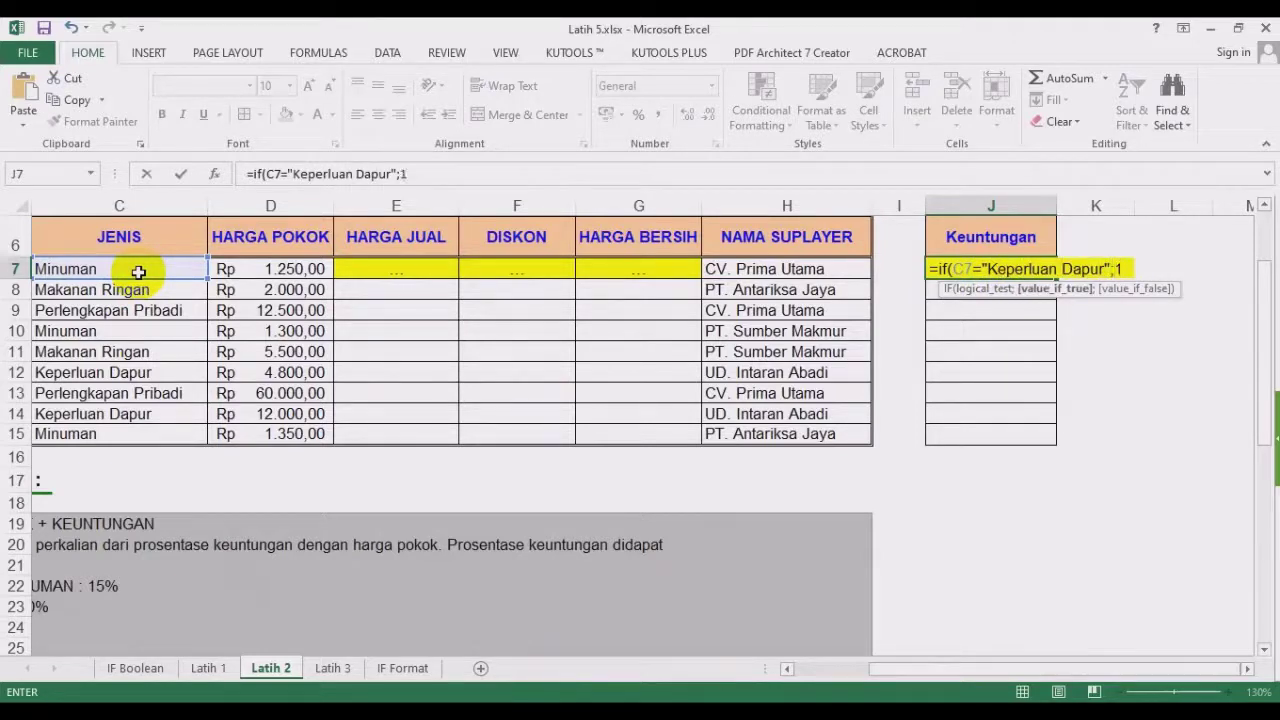
{"action": "type", "text": "10%"}
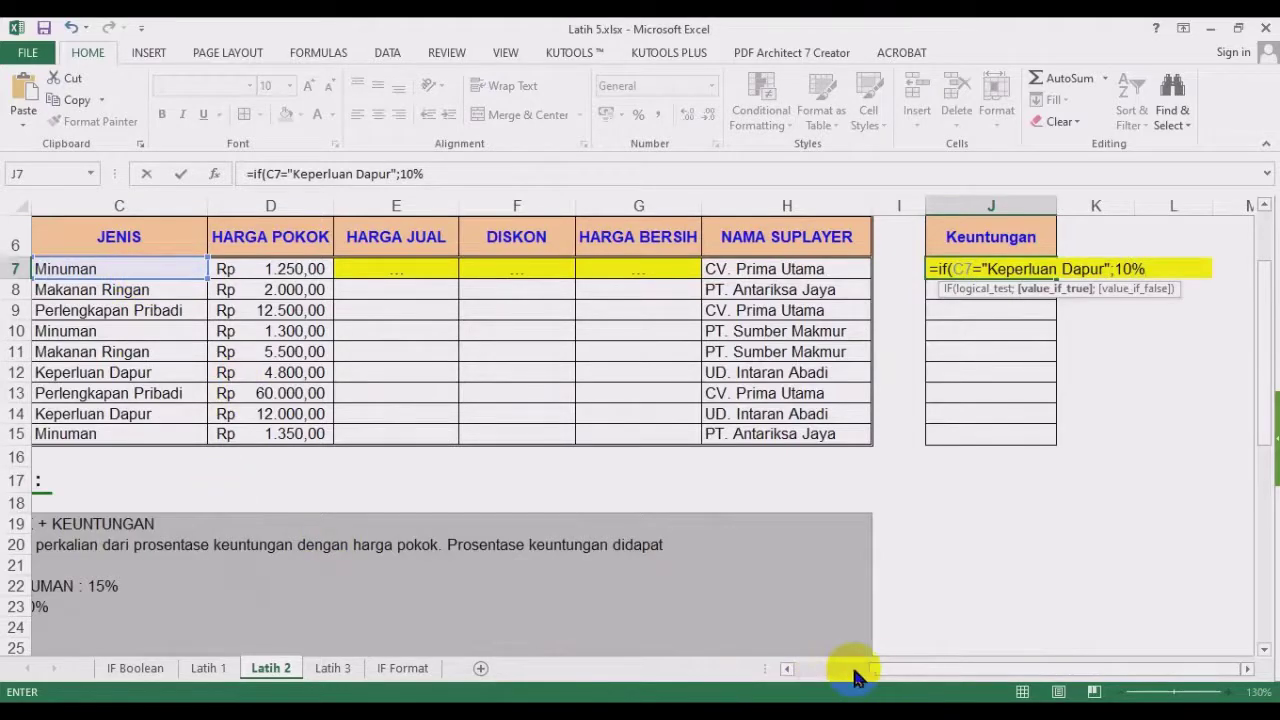
{"action": "left_click_drag", "start_coordinate": [874, 672], "coordinate": [943, 668]}
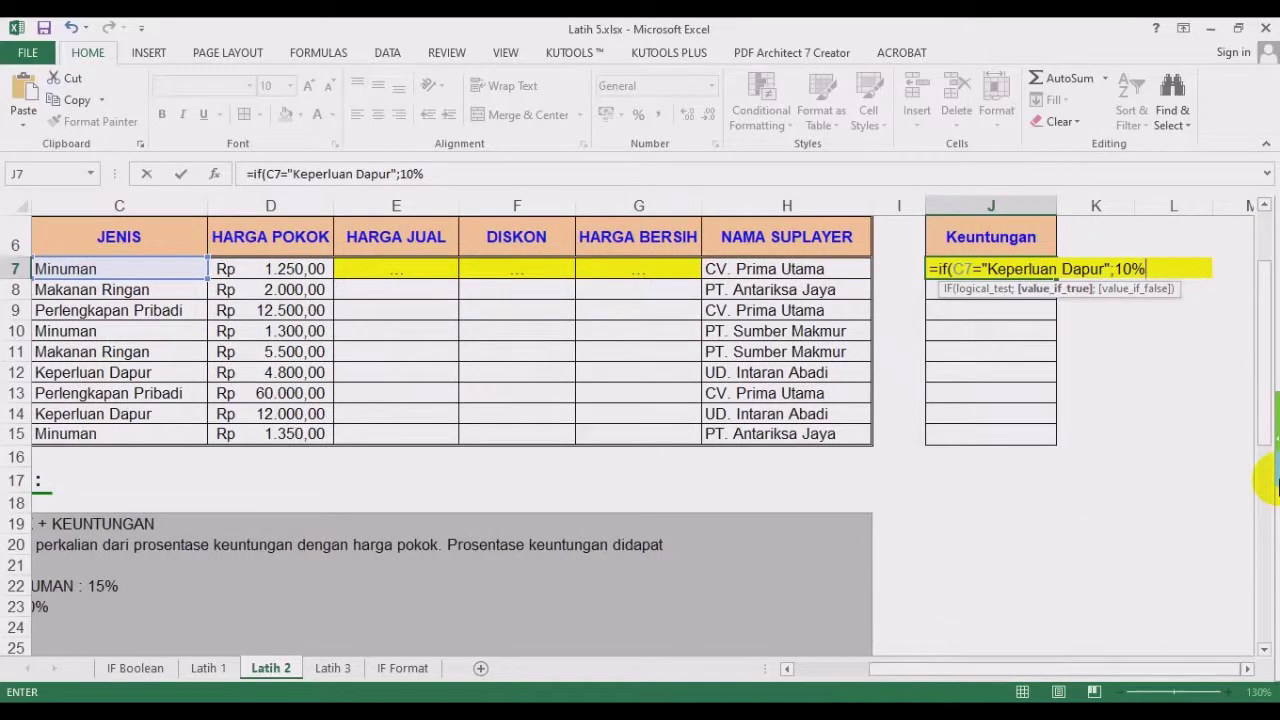
Nest a second IF in the formula that returns 20% when C7 is "Perlengkapan Pribadi" and 15% otherwise.
{"action": "type", "text": ";if("}
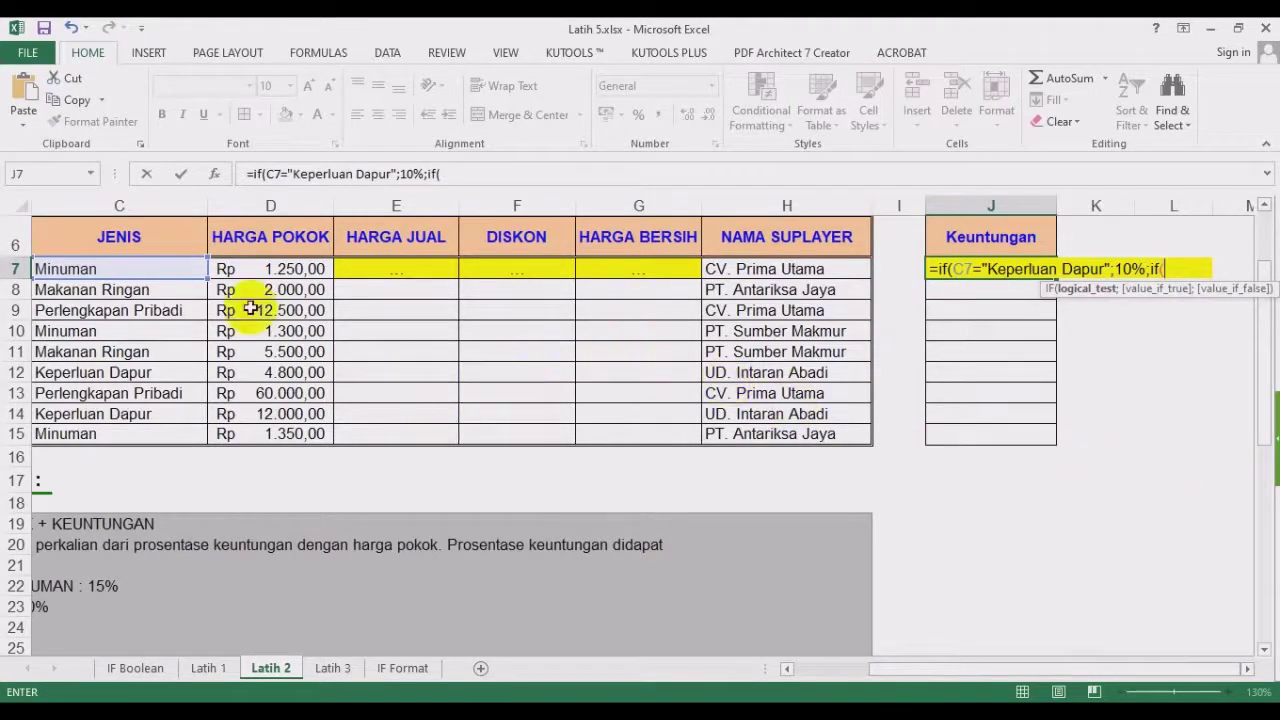
{"action": "left_click", "coordinate": [160, 268]}
{"action": "type", "text": "="}
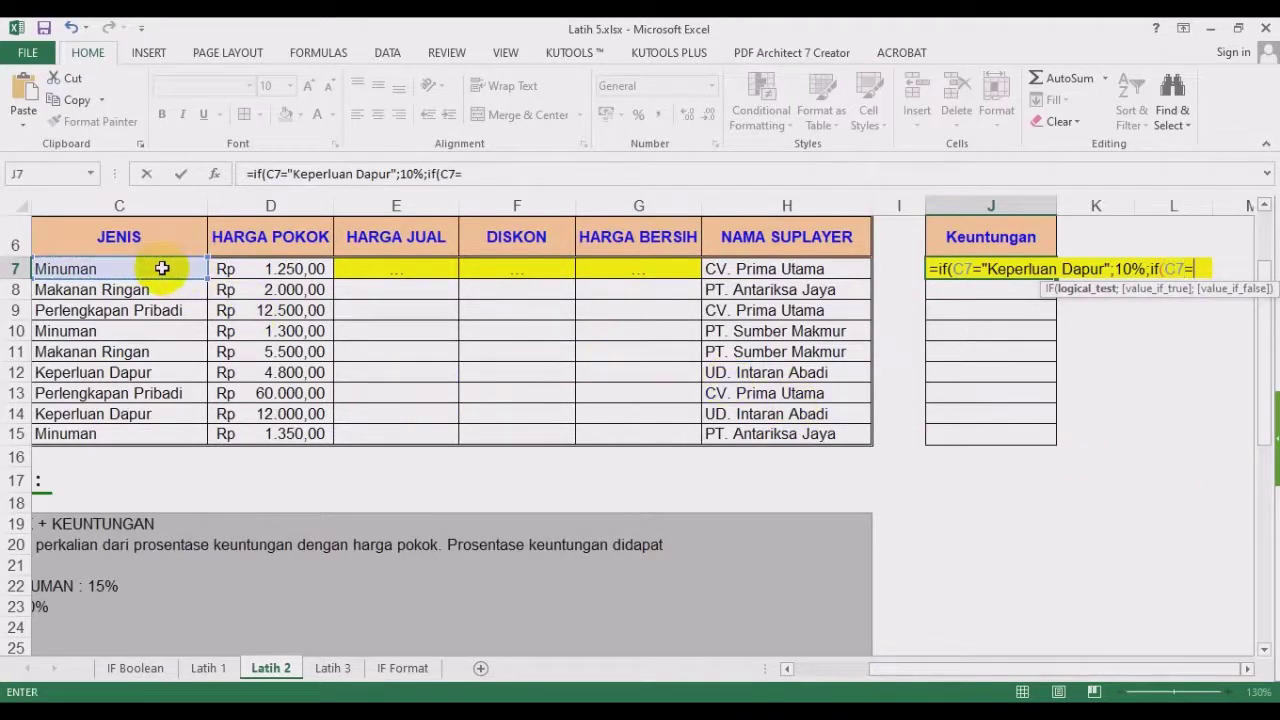
{"action": "type", "text": "\"Perlengkapan "}
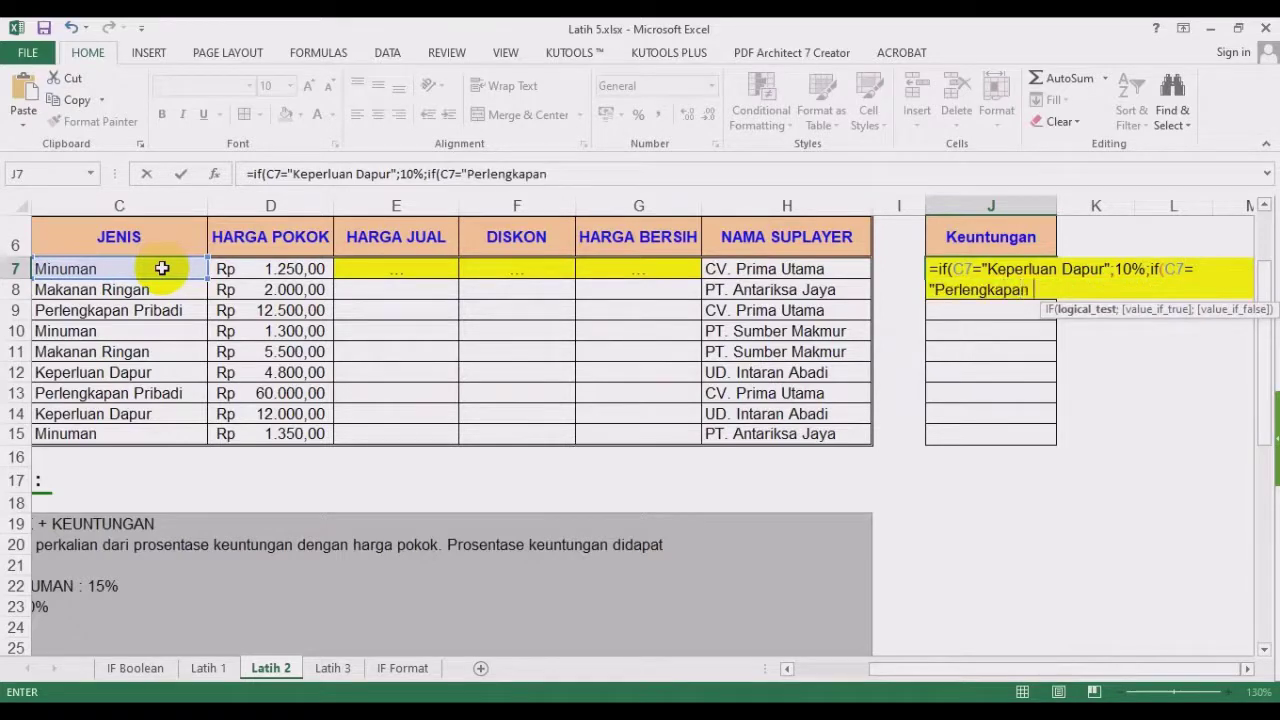
{"action": "type", "text": "Pribadi\";"}
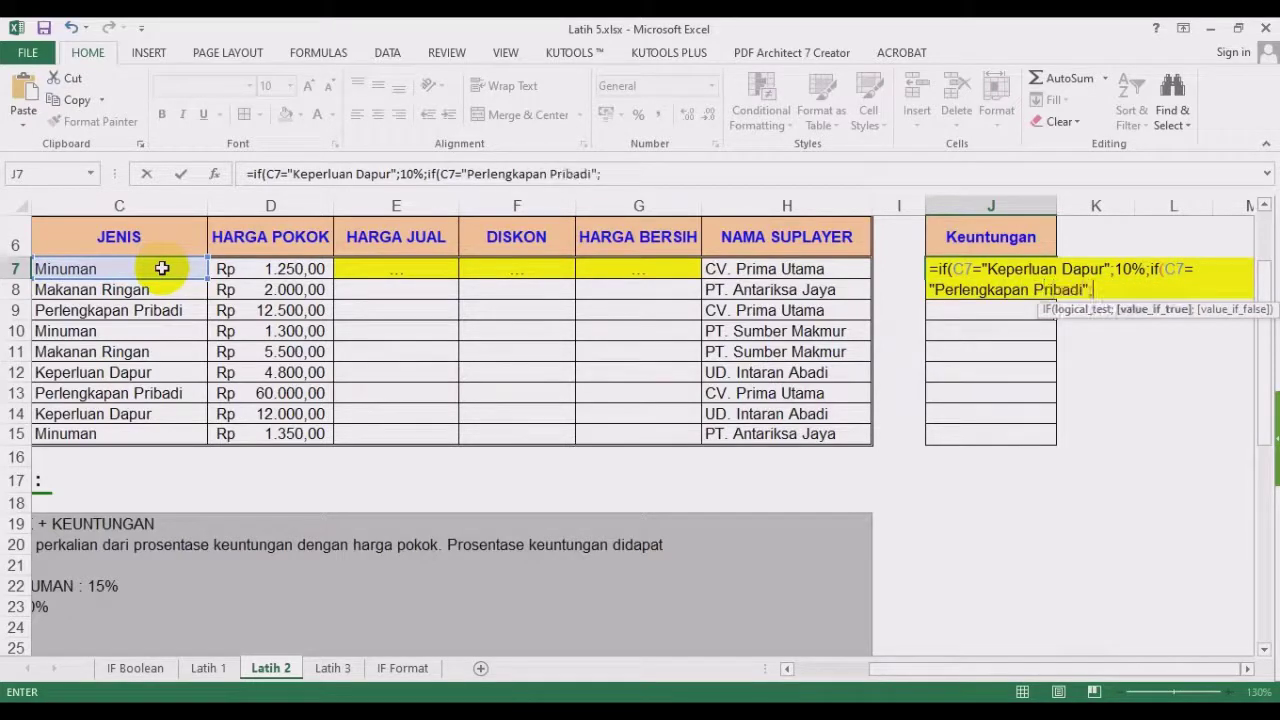
{"action": "type", "text": "20%;15%"}
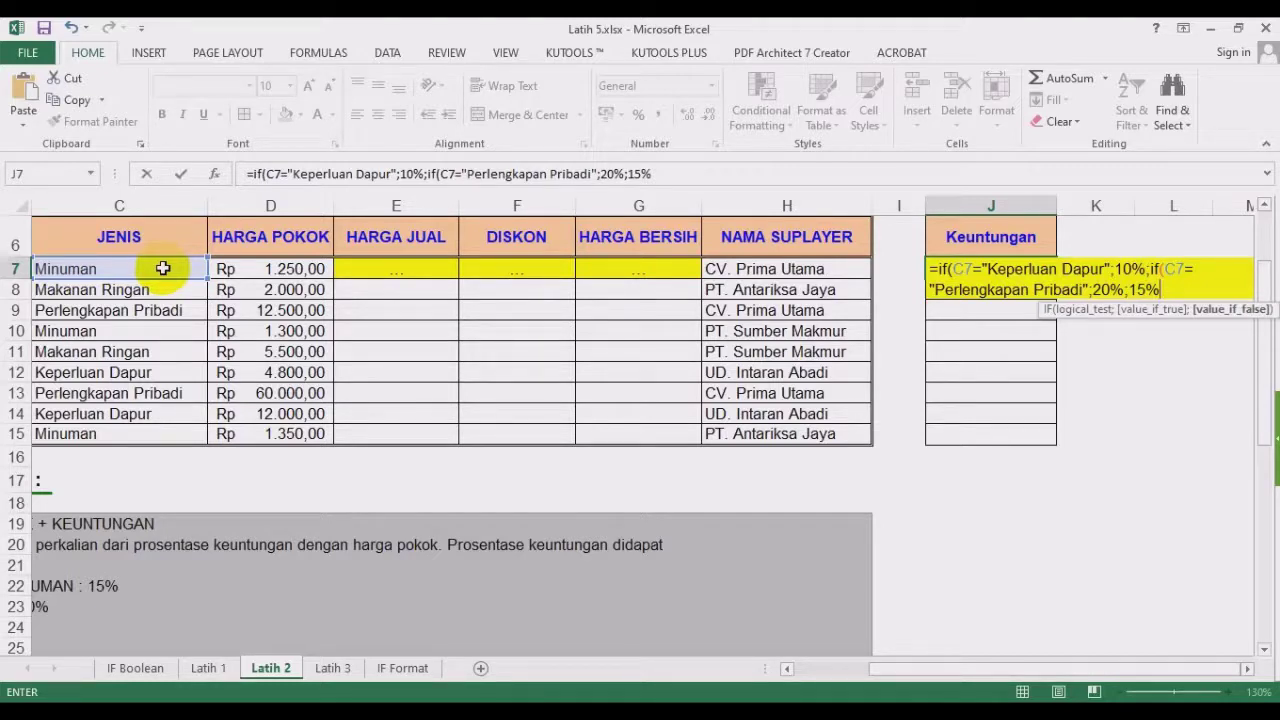
{"action": "left_click_drag", "start_coordinate": [923, 674], "coordinate": [1052, 674]}
Complete the J7 formula by multiplying the IF result by D7, and fill it down to J15.
{"action": "type", "text": "))"}
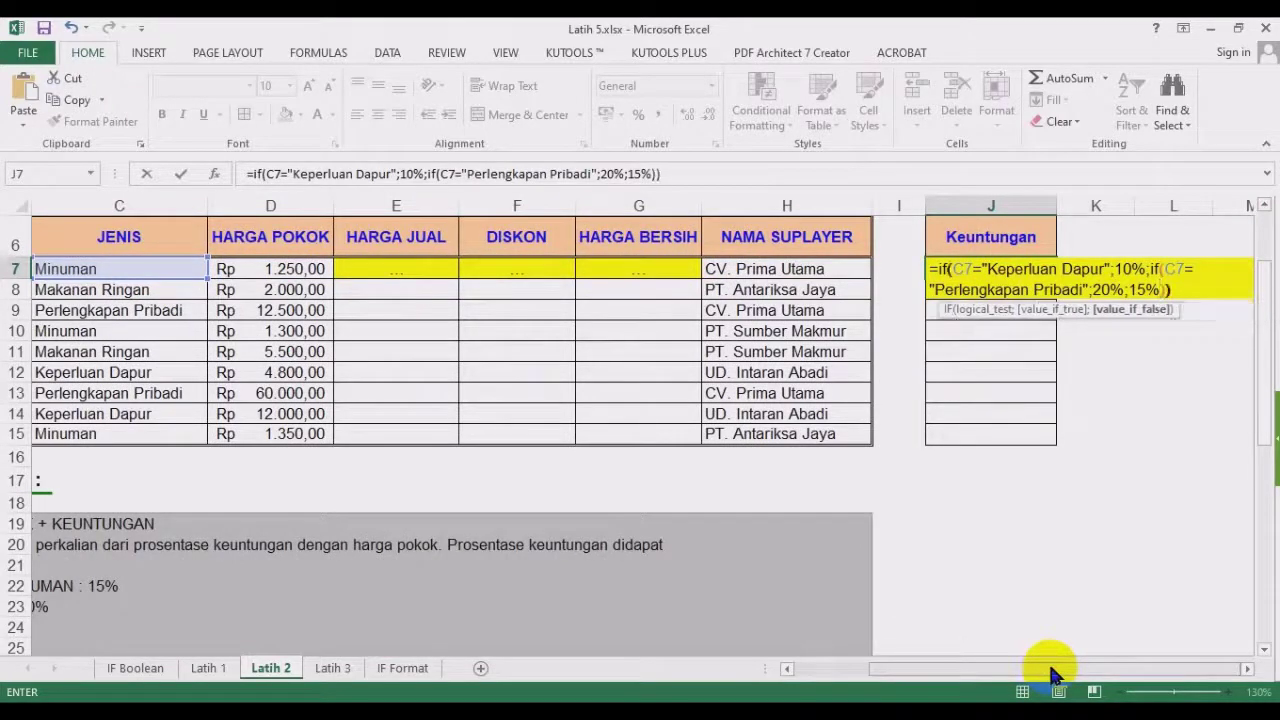
{"action": "type", "text": "*"}
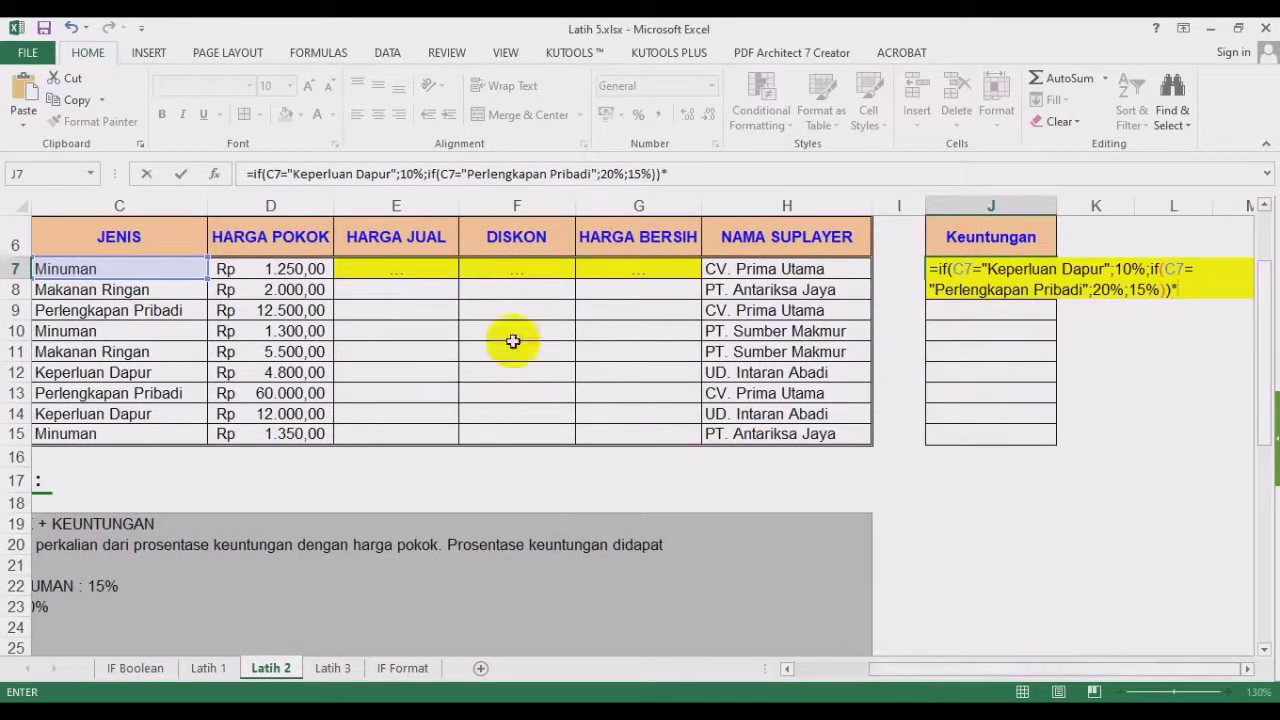
{"action": "left_click", "coordinate": [310, 265]}
{"action": "key", "text": "Return"}
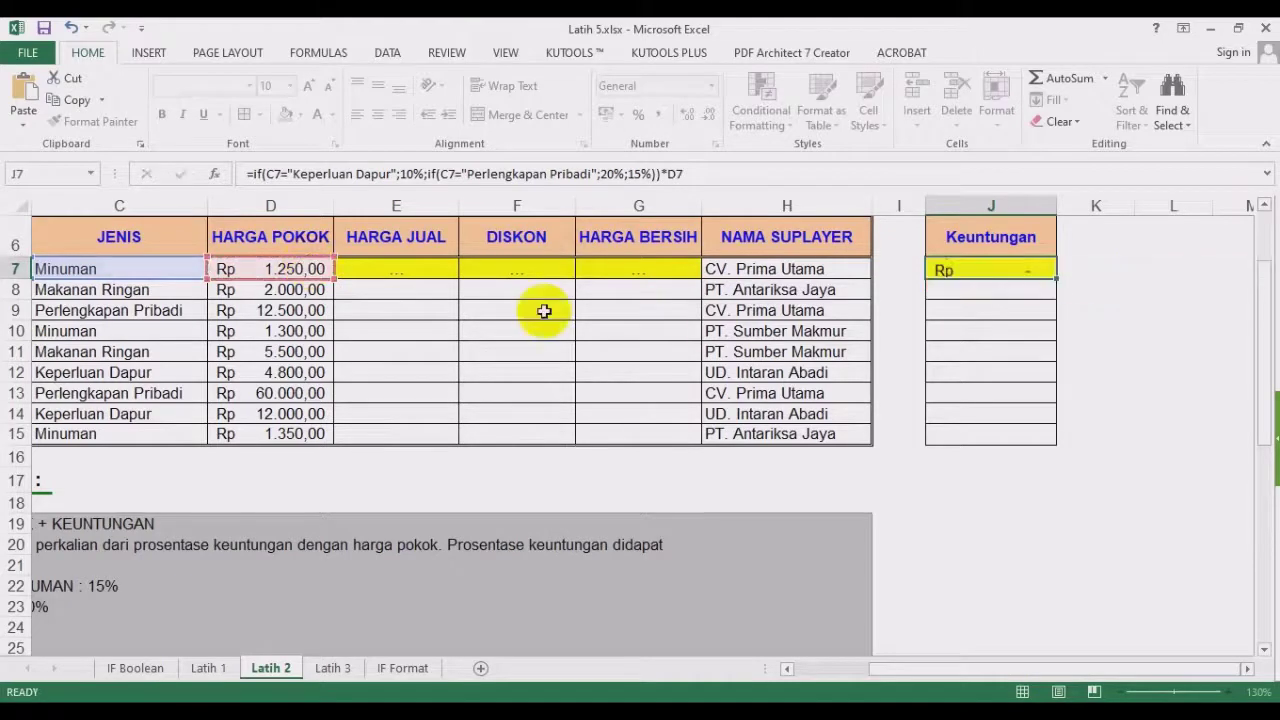
{"action": "left_click", "coordinate": [1006, 269]}
{"action": "left_click_drag", "start_coordinate": [1062, 285], "coordinate": [1052, 438]}
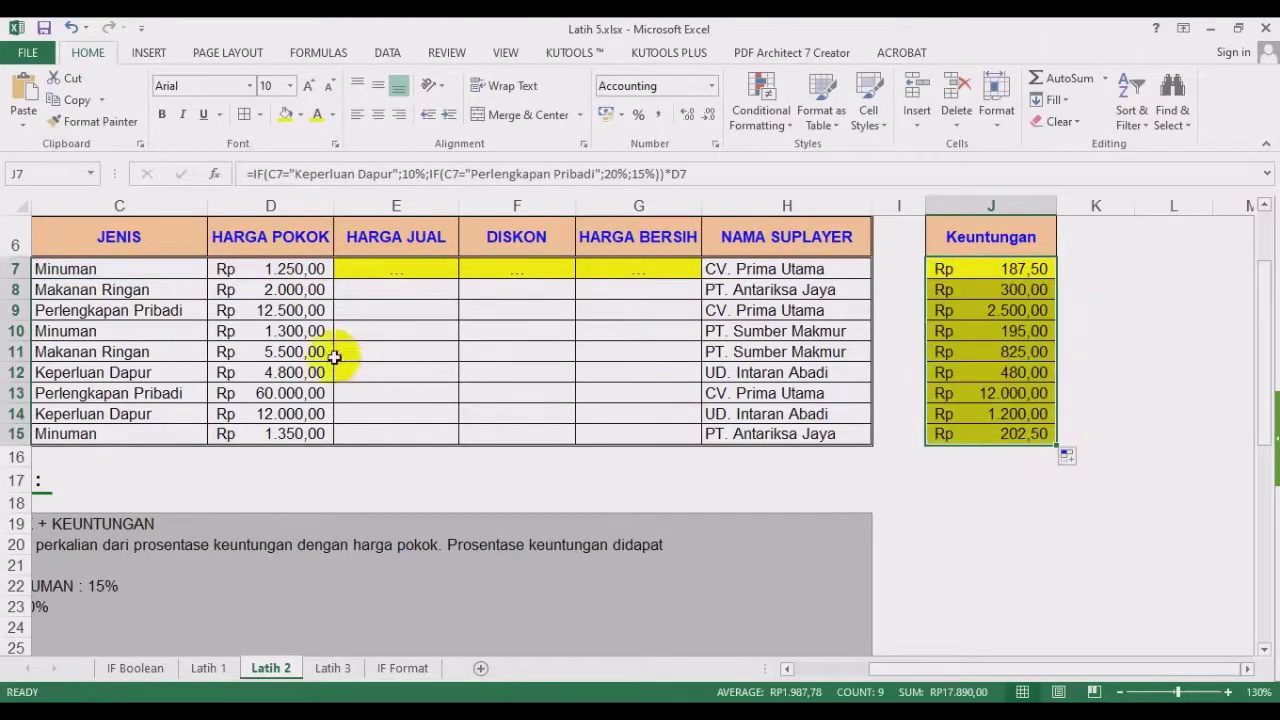
Calculate HARGA JUAL in E7 with the formula =D7+J7.
{"action": "left_click", "coordinate": [389, 266]}
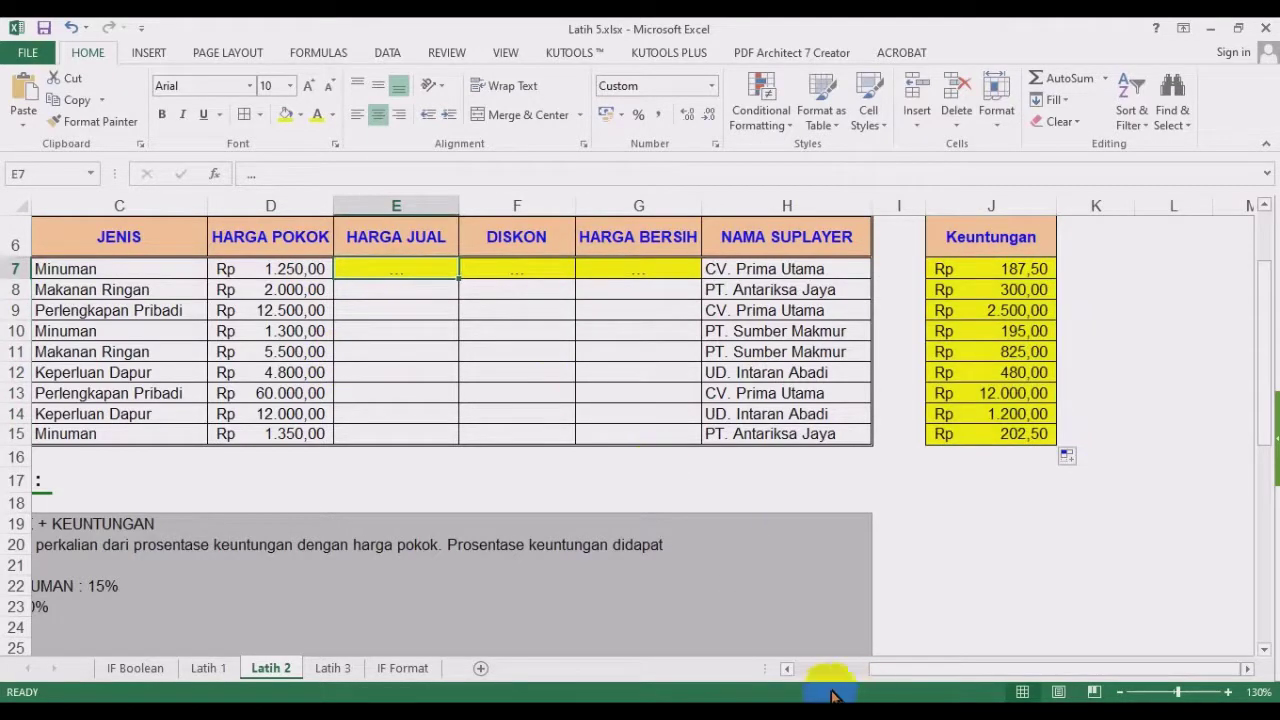
{"action": "left_click_drag", "start_coordinate": [894, 672], "coordinate": [990, 674]}
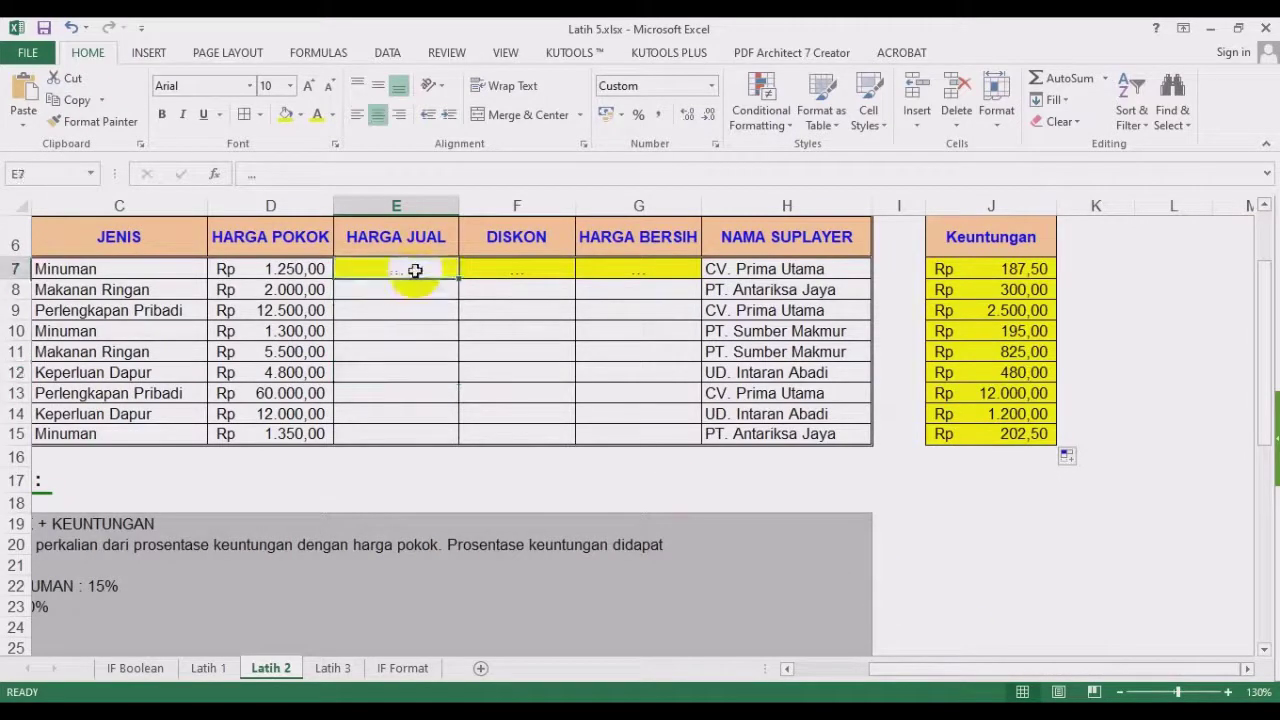
{"action": "type", "text": "="}
{"action": "left_click", "coordinate": [300, 268]}
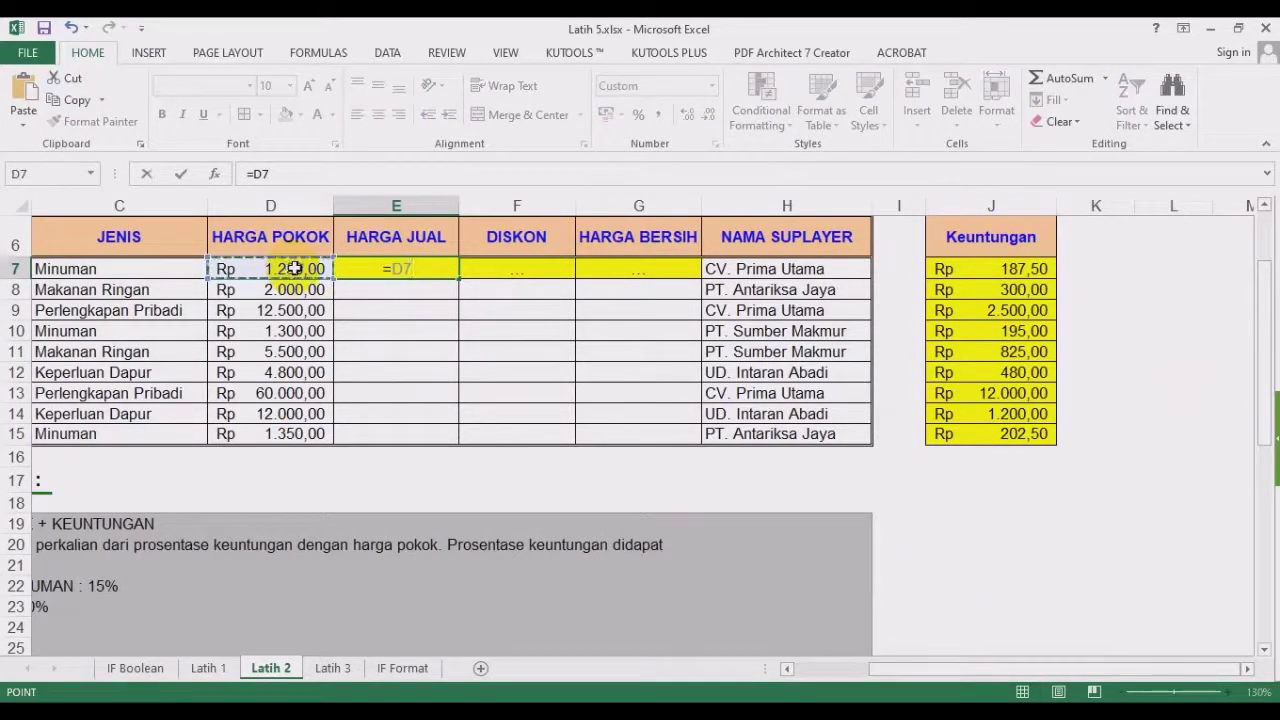
{"action": "type", "text": "+"}
{"action": "left_click", "coordinate": [974, 266]}
{"action": "key", "text": "Return"}
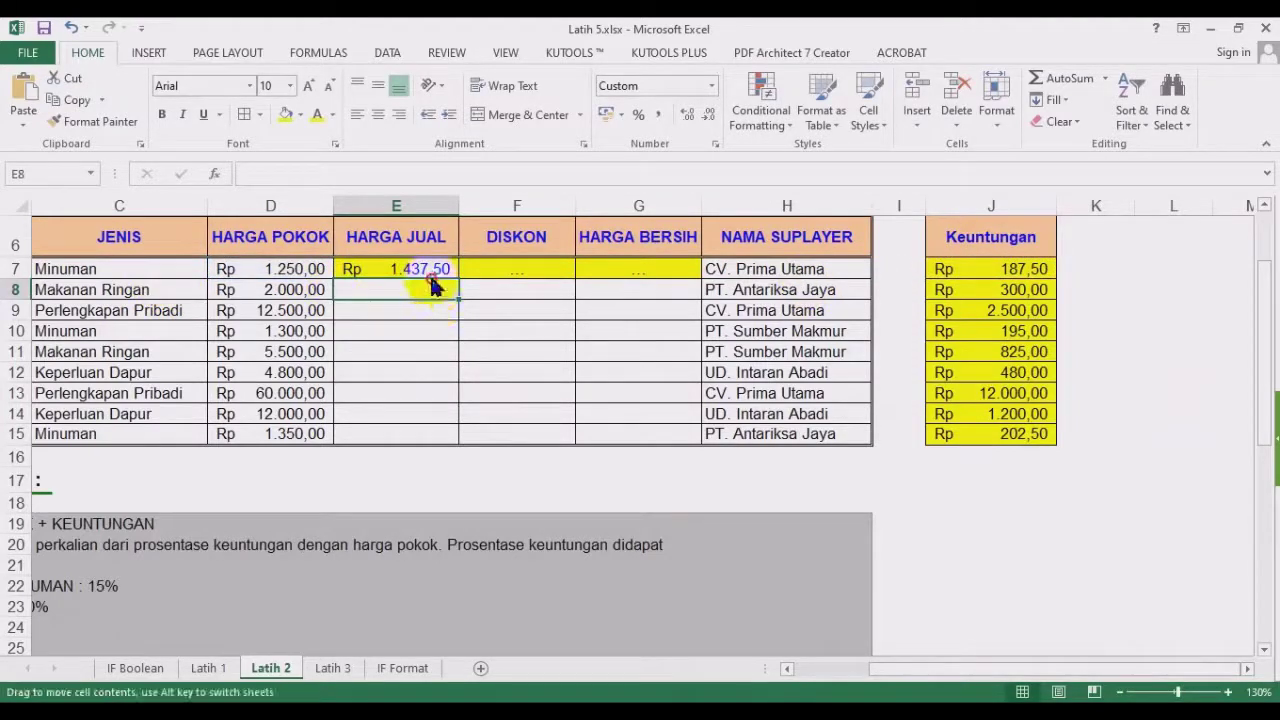
Fill the HARGA JUAL formula from E7 down through E15.
{"action": "left_click", "coordinate": [430, 270]}
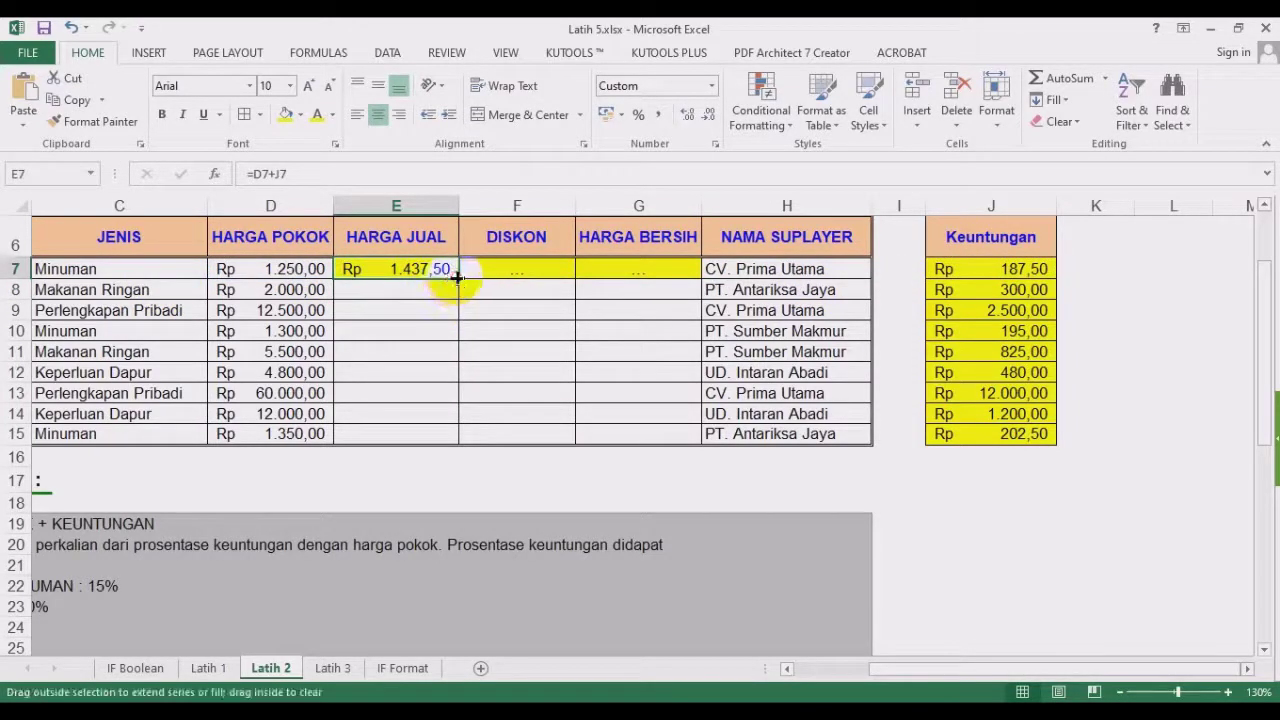
{"action": "double_click", "coordinate": [455, 282]}
{"action": "left_click", "coordinate": [535, 345]}
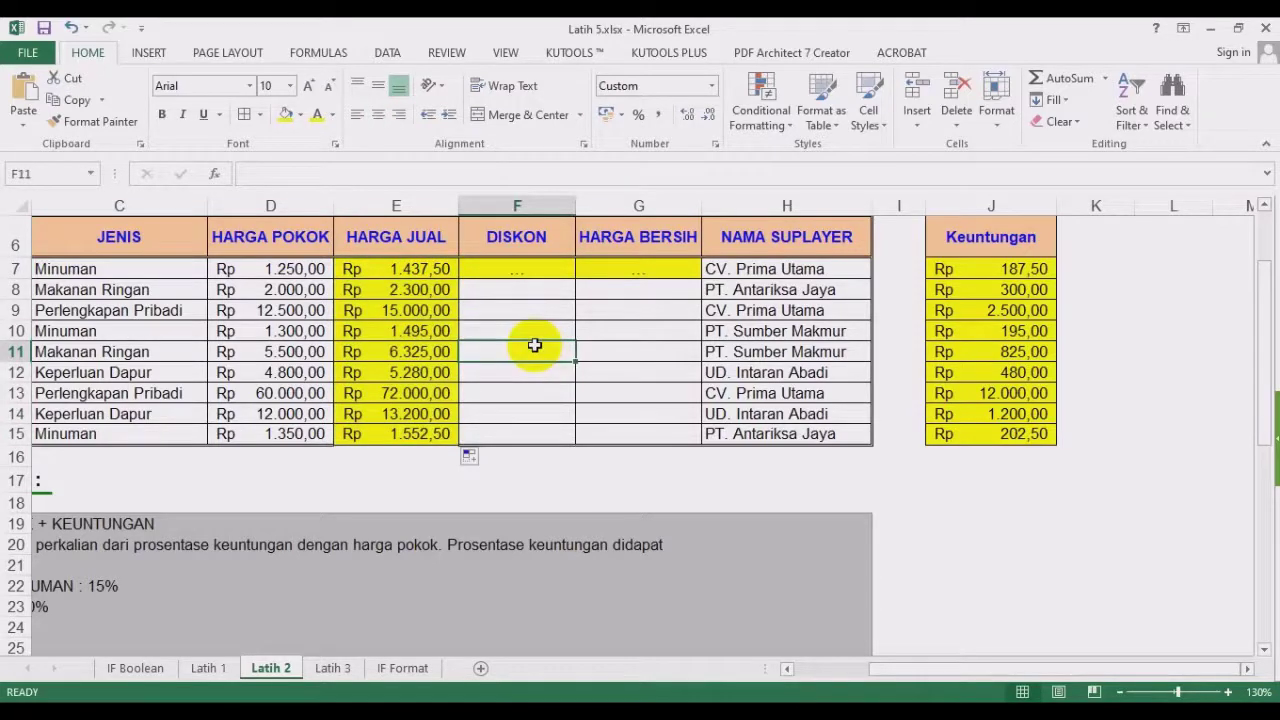
{"action": "left_click", "coordinate": [430, 270]}
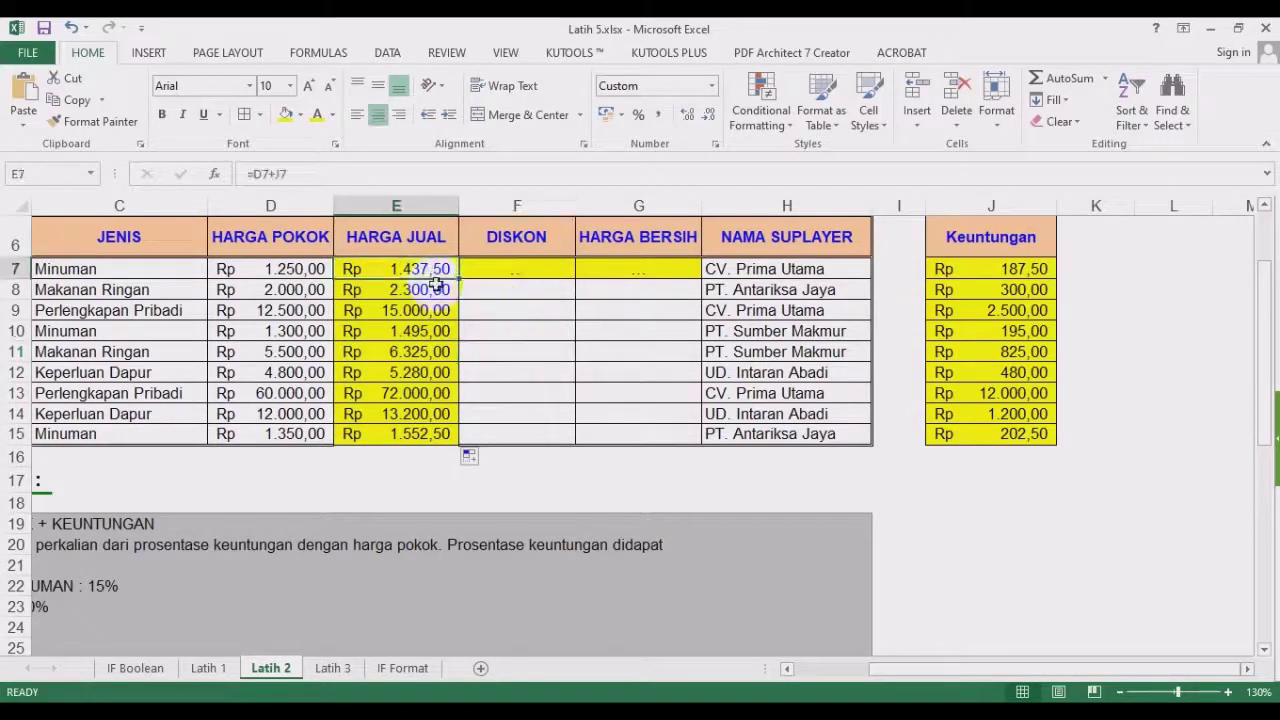
Split the worksheet window at cell G13 and lower the horizontal divider to just below the row 17 heading.
{"action": "left_click_drag", "start_coordinate": [886, 671], "coordinate": [815, 671]}
{"action": "left_click", "coordinate": [791, 269]}
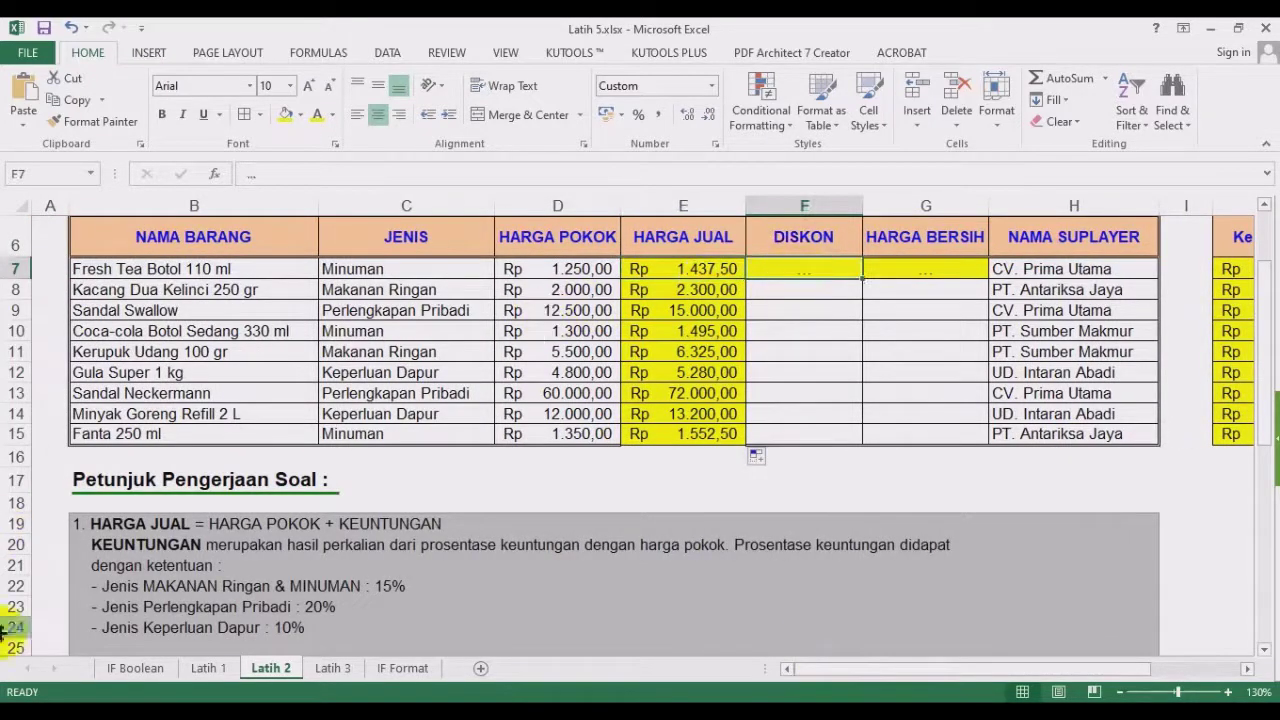
{"action": "left_click", "coordinate": [915, 395]}
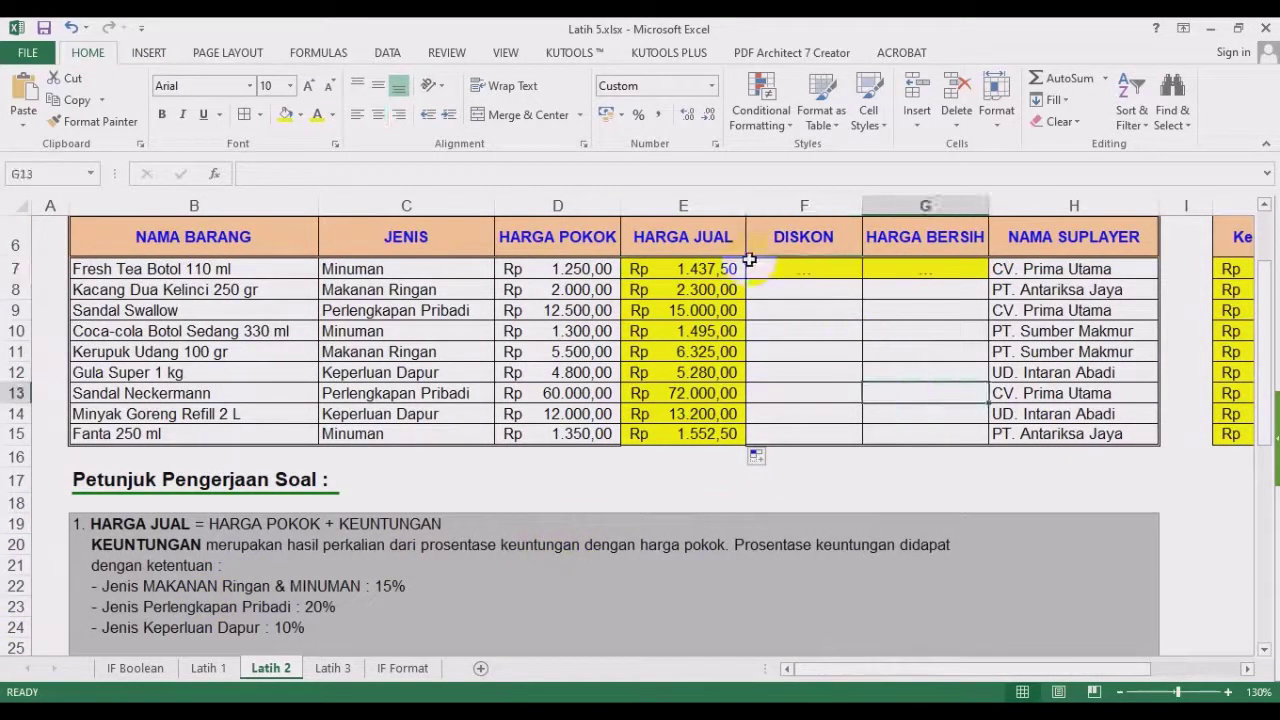
{"action": "left_click", "coordinate": [505, 52]}
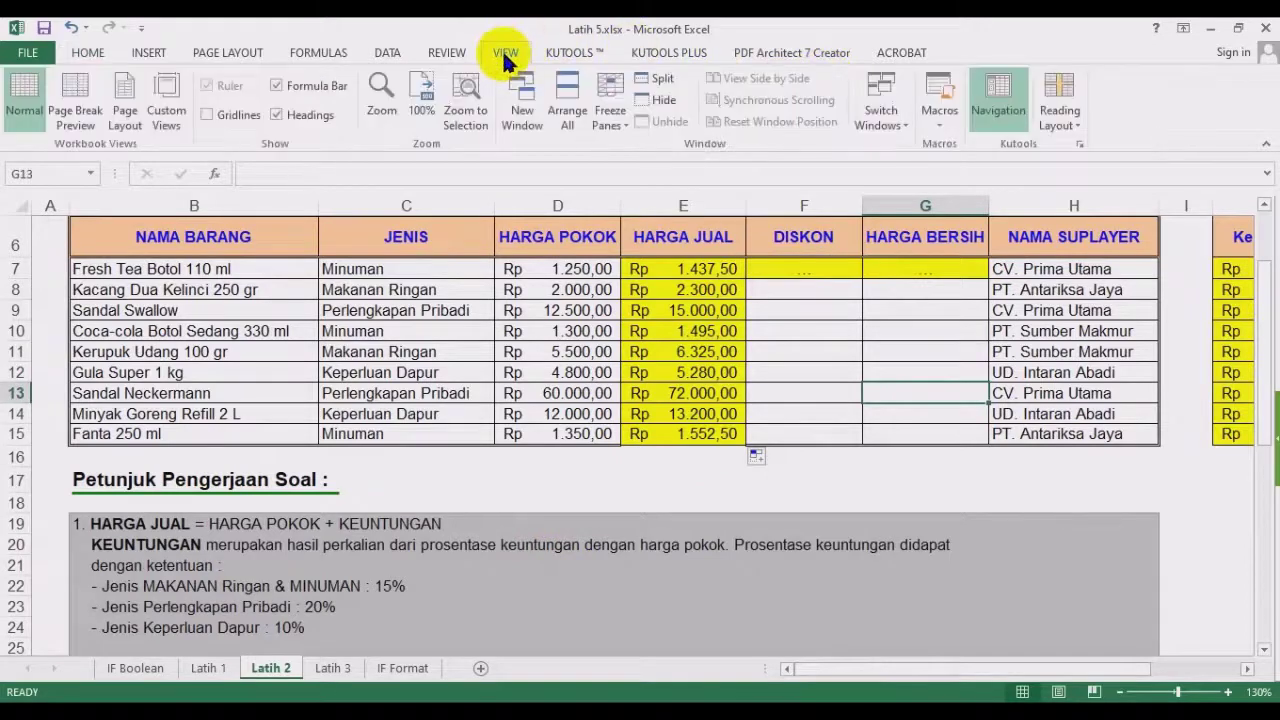
{"action": "left_click", "coordinate": [660, 80]}
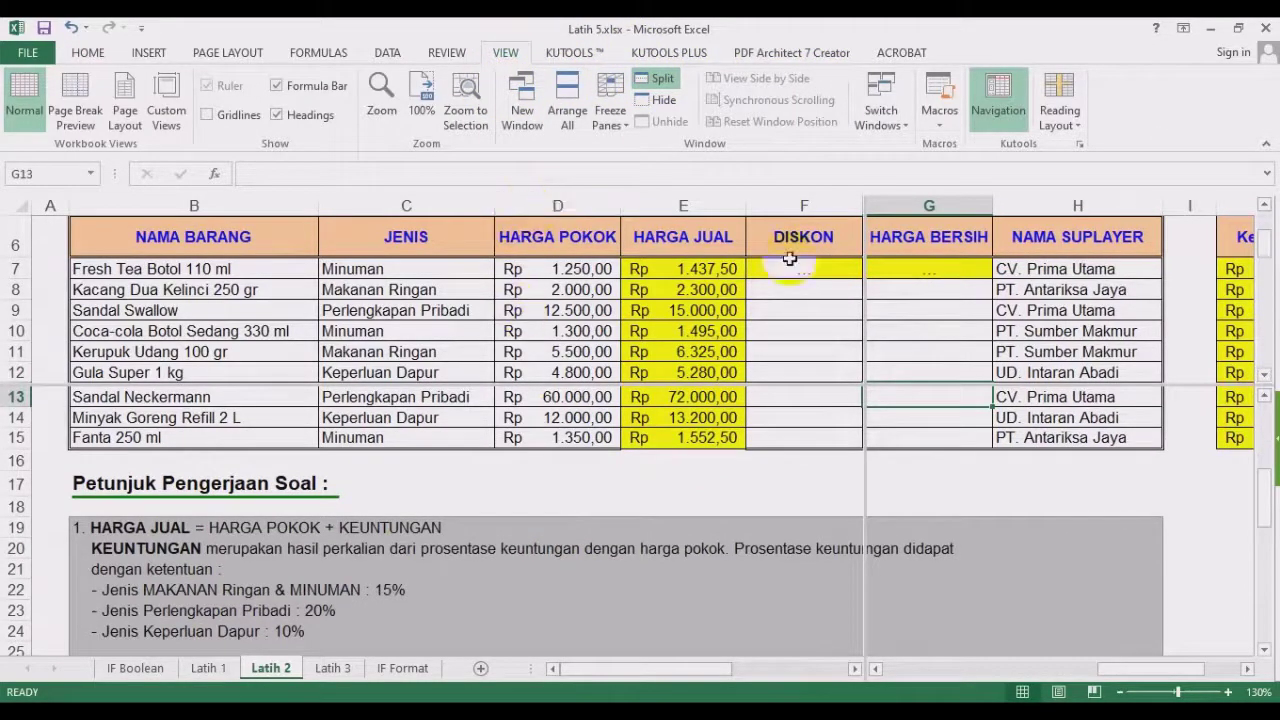
{"action": "left_click_drag", "start_coordinate": [818, 383], "coordinate": [809, 490]}
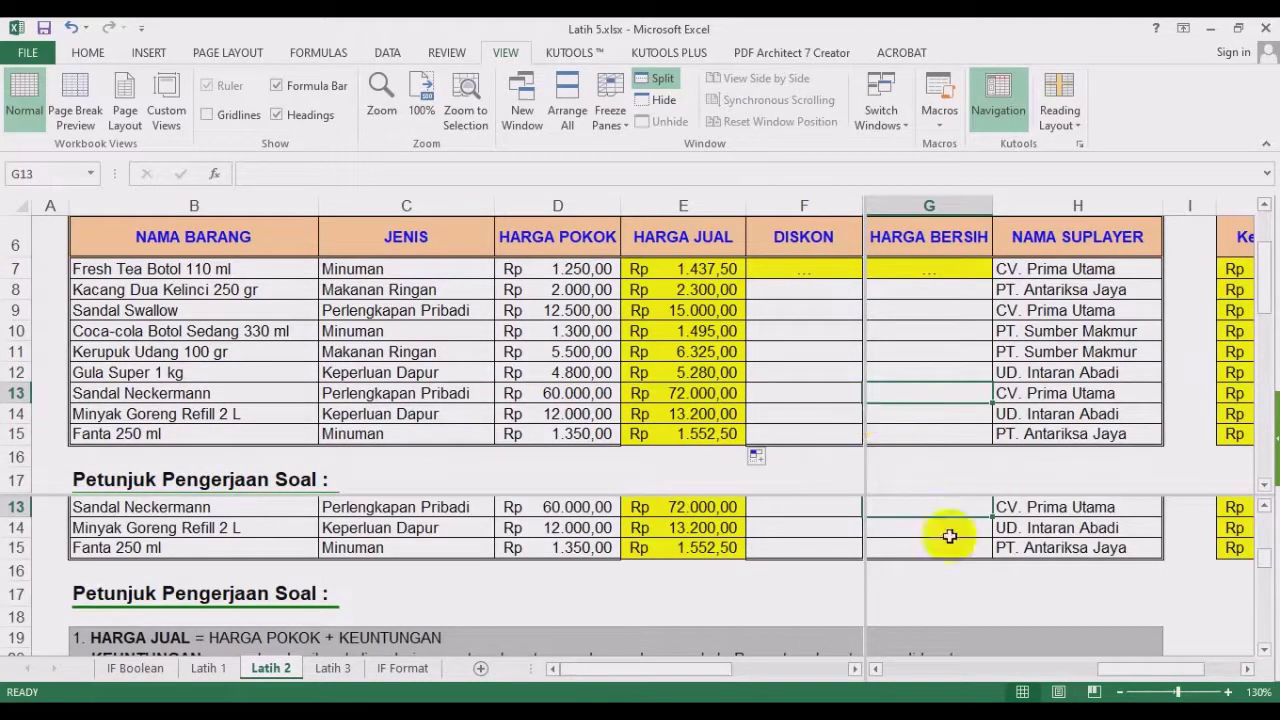
Arrange the split panes so the upper one shows the whole item table and the lower one starts at the DISKON rules in row 26.
{"action": "left_click", "coordinate": [1264, 649]}
{"action": "left_click", "coordinate": [1264, 649]}
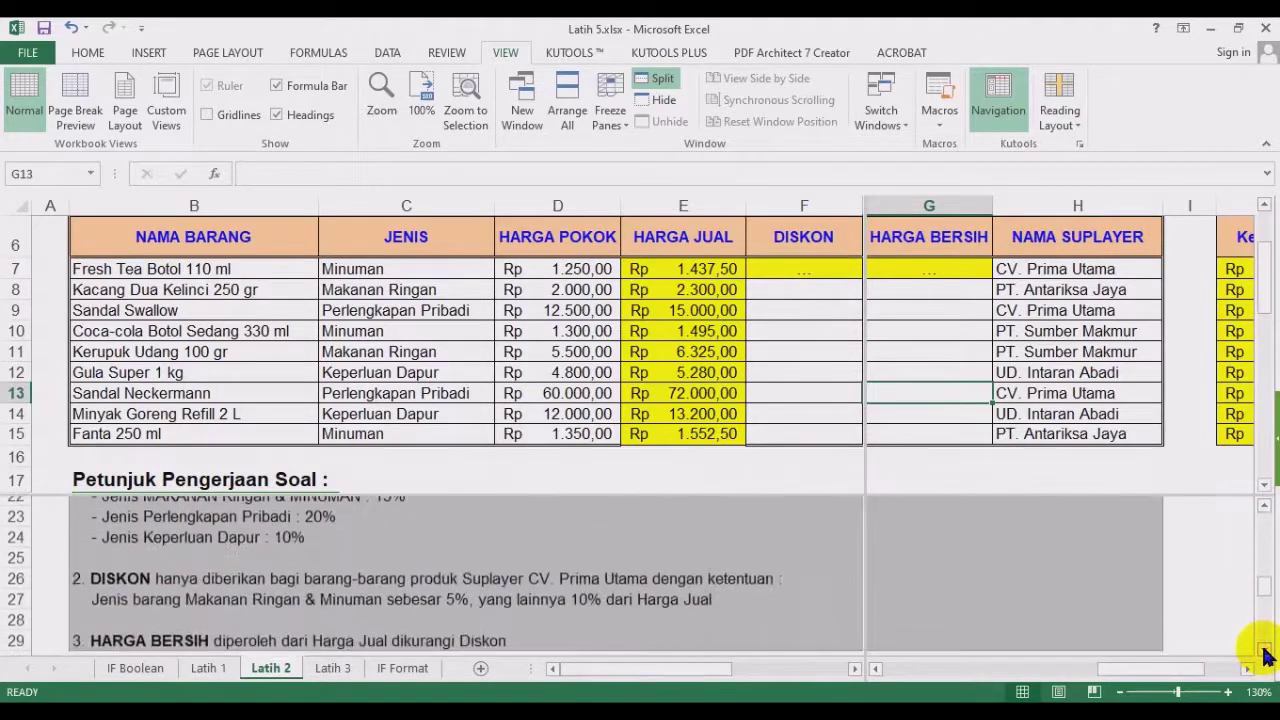
{"action": "left_click_drag", "start_coordinate": [833, 489], "coordinate": [826, 560]}
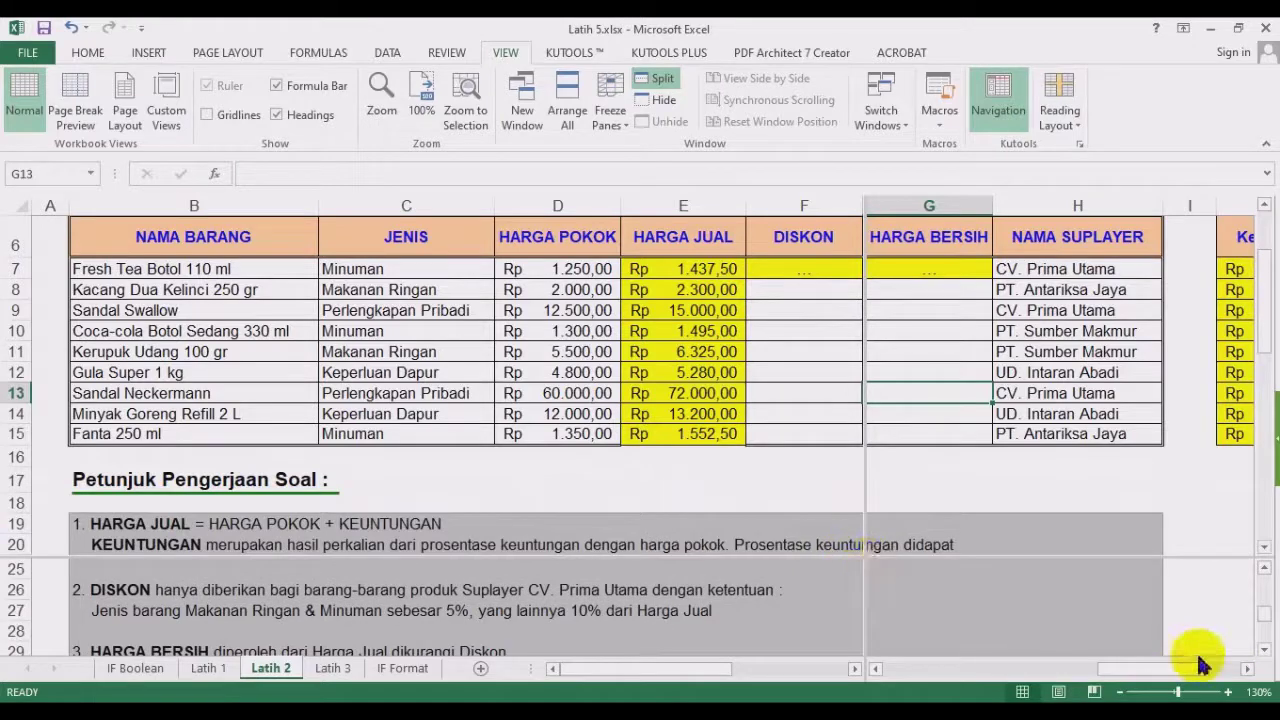
{"action": "left_click", "coordinate": [1264, 649]}
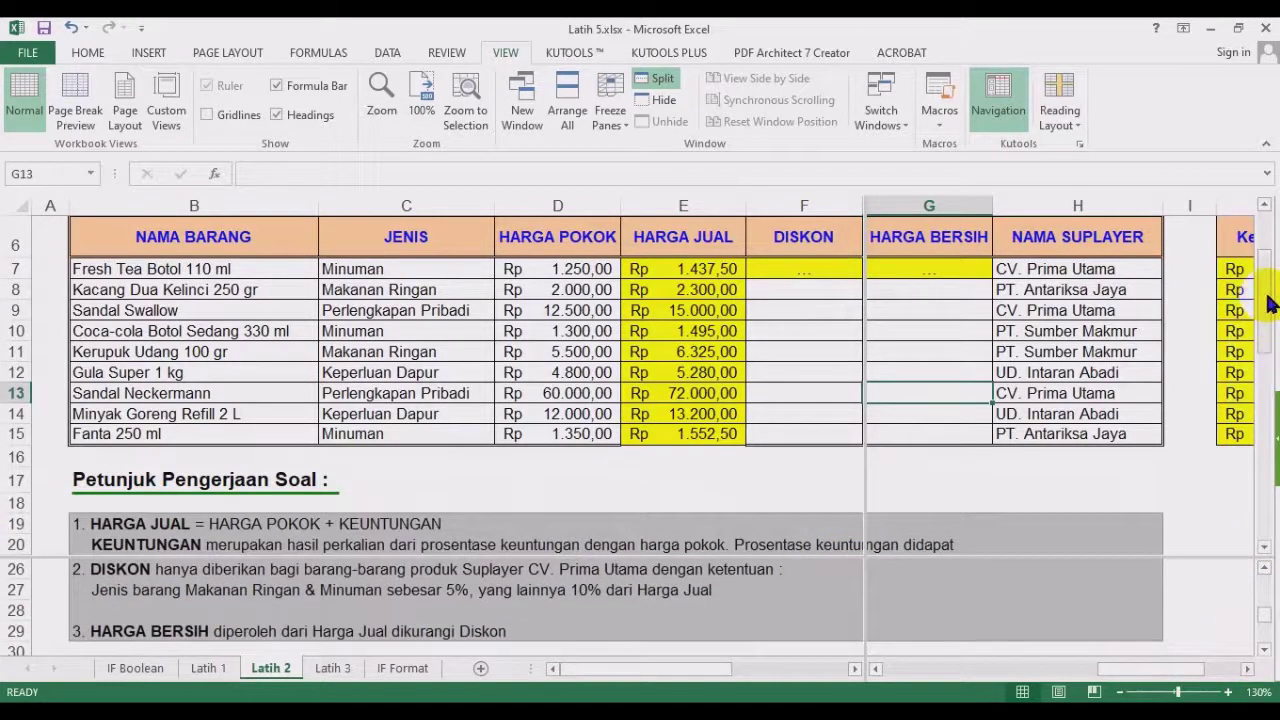
{"action": "left_click_drag", "start_coordinate": [1266, 297], "coordinate": [1268, 293]}
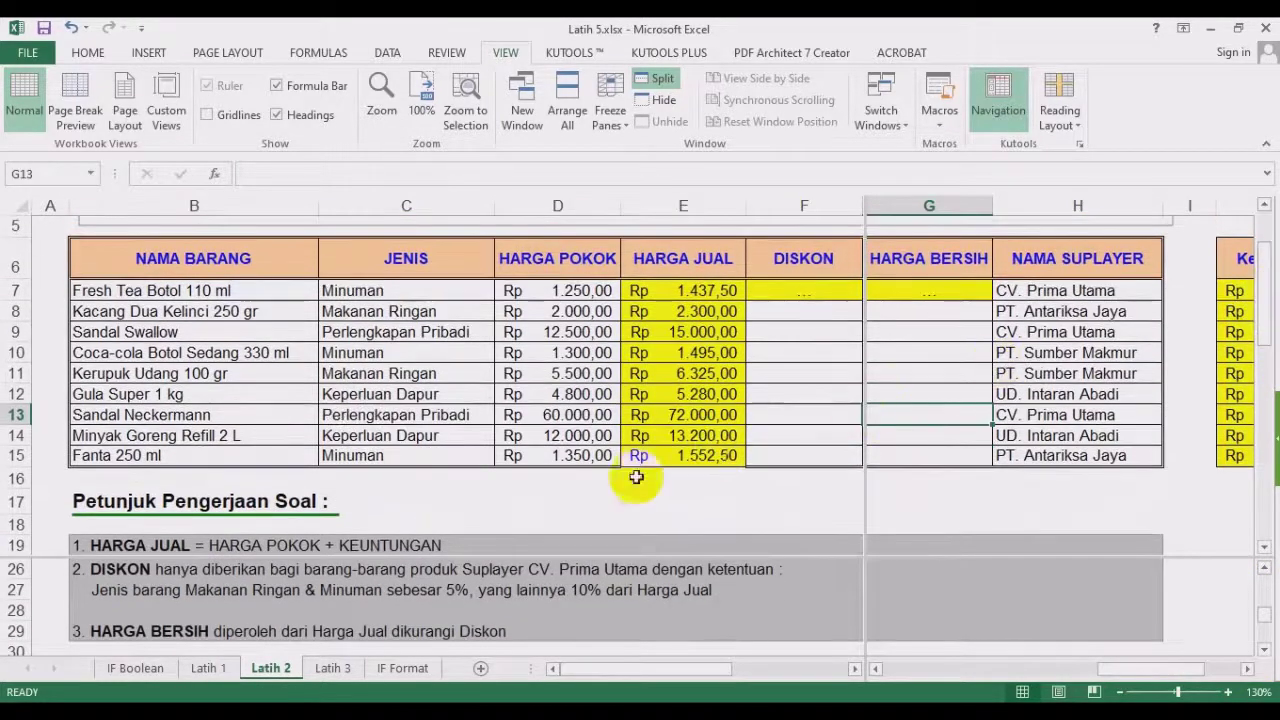
{"action": "left_click_drag", "start_coordinate": [640, 558], "coordinate": [651, 515]}
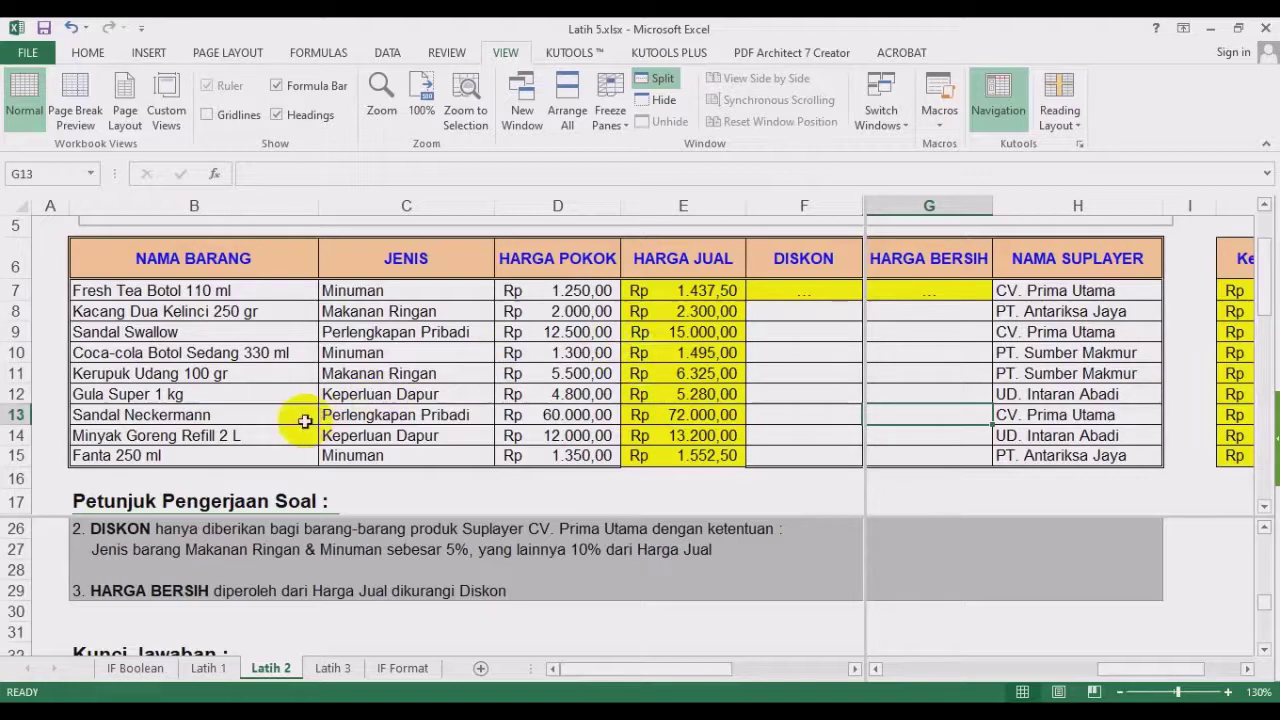
{"action": "left_click", "coordinate": [410, 440]}
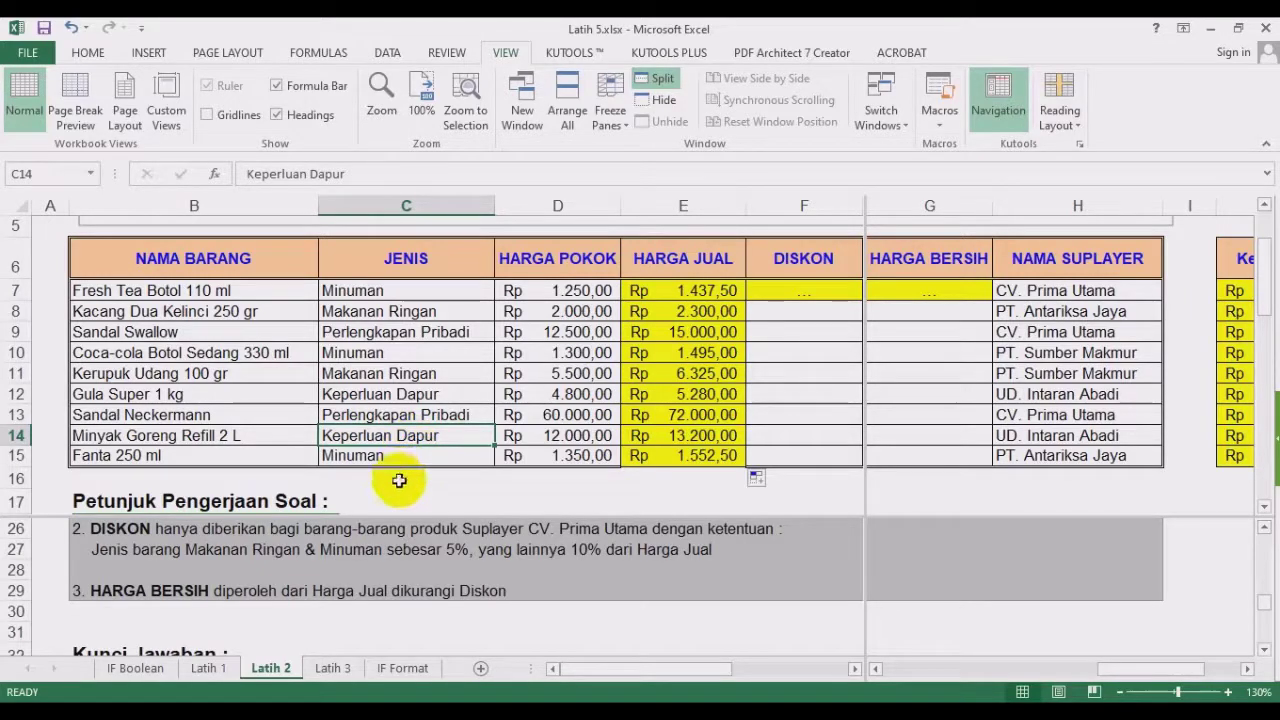
Copy the Keuntungan heading from J6 to K6 and rename the copy Diskon.
{"action": "left_click", "coordinate": [399, 481]}
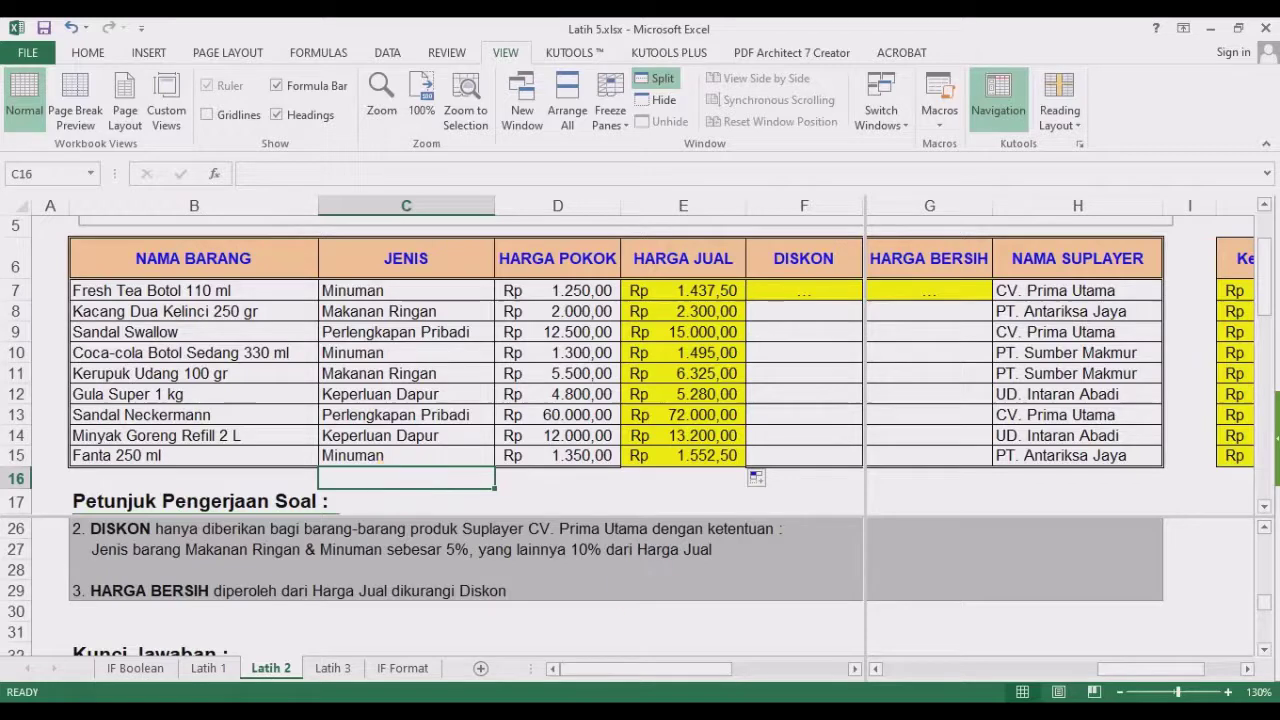
{"action": "left_click", "coordinate": [1246, 669]}
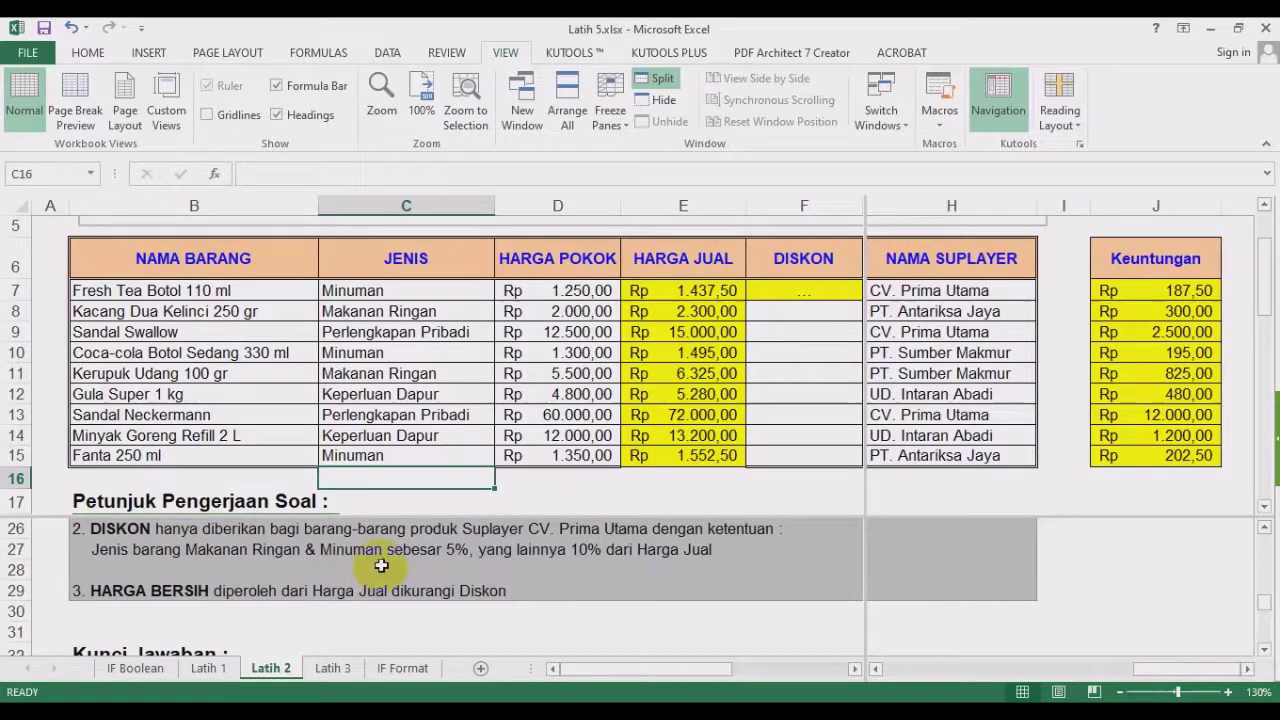
{"action": "left_click", "coordinate": [1247, 670]}
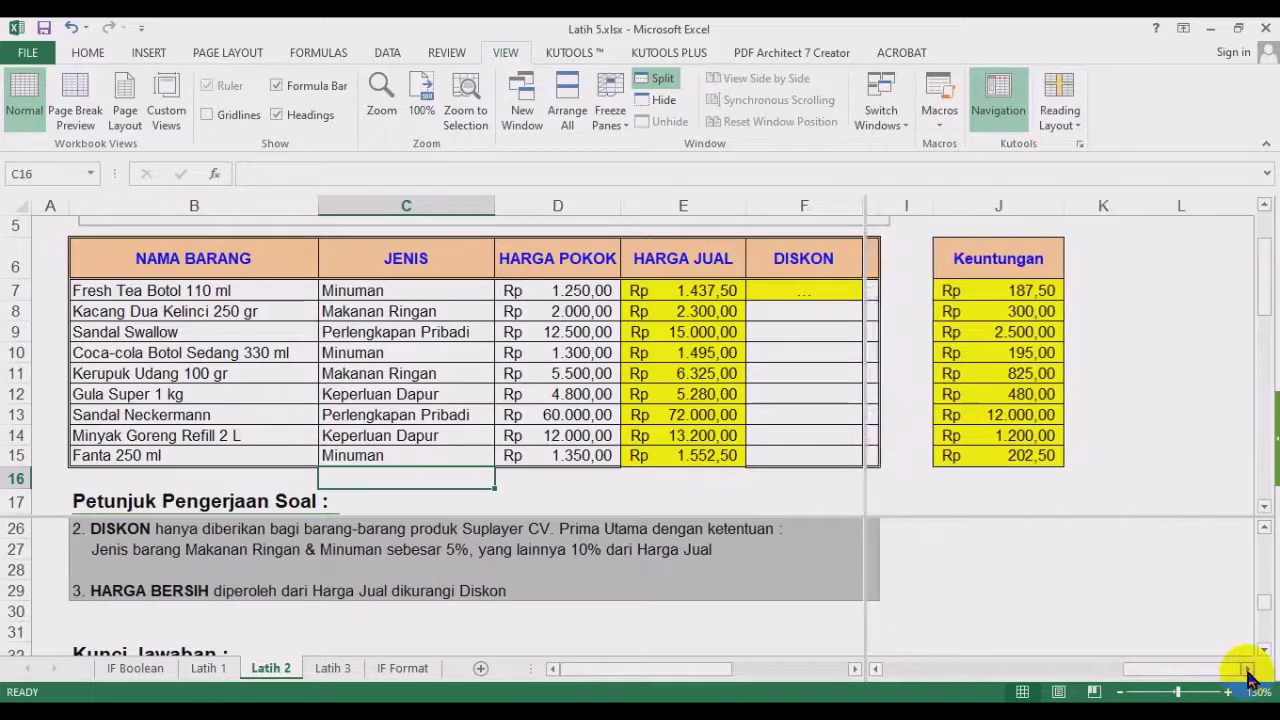
{"action": "left_click", "coordinate": [1012, 263]}
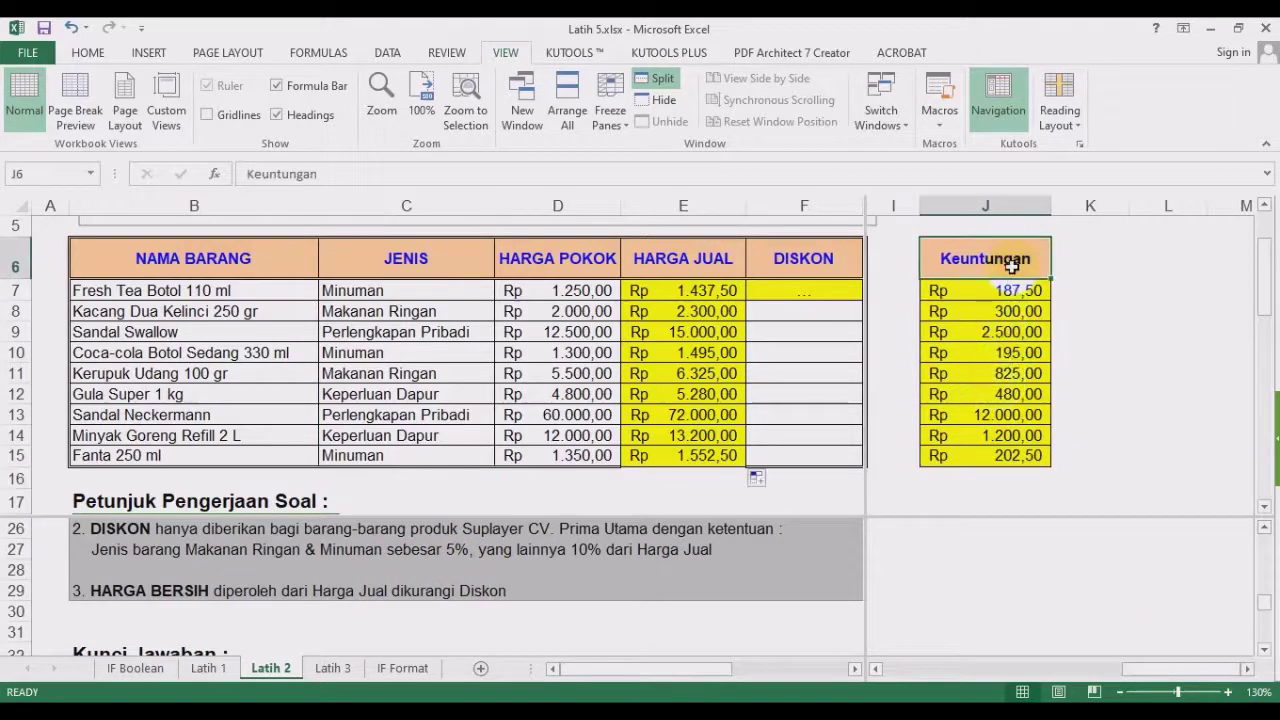
{"action": "key", "text": "ctrl+c"}
{"action": "left_click", "coordinate": [1120, 258]}
{"action": "key", "text": "ctrl+v"}
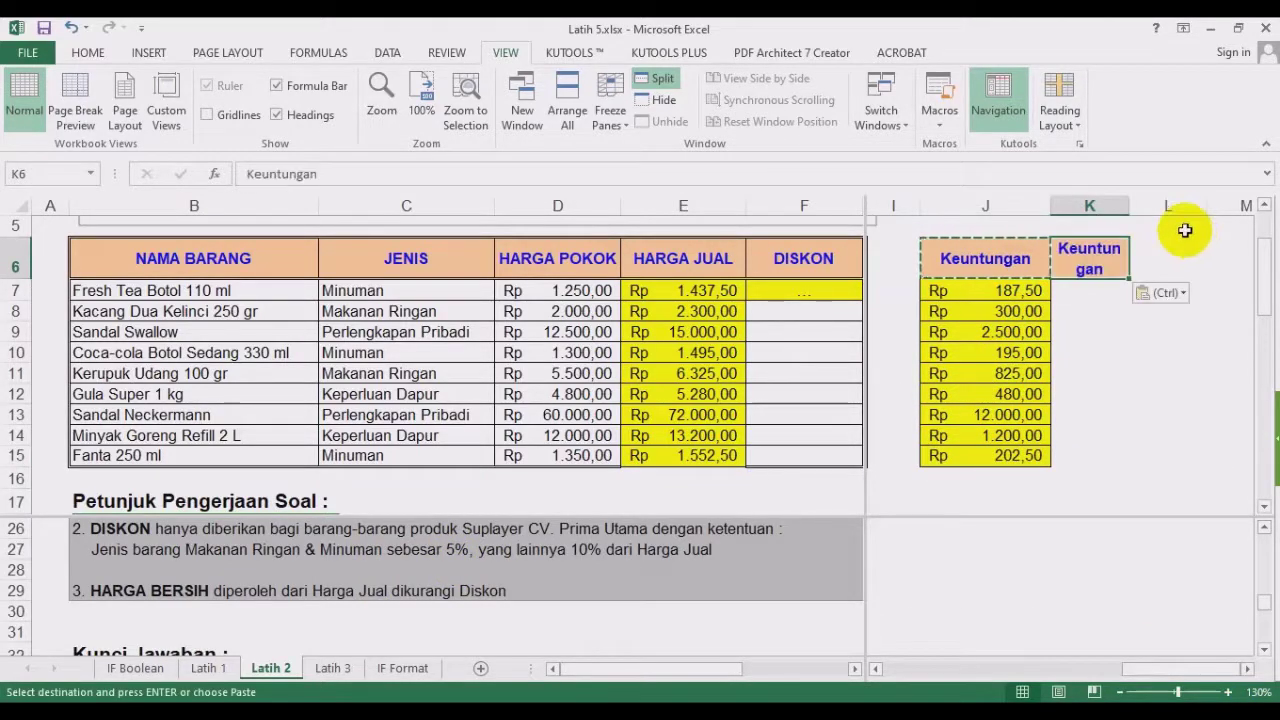
{"action": "type", "text": "Diskon"}
{"action": "key", "text": "Return"}
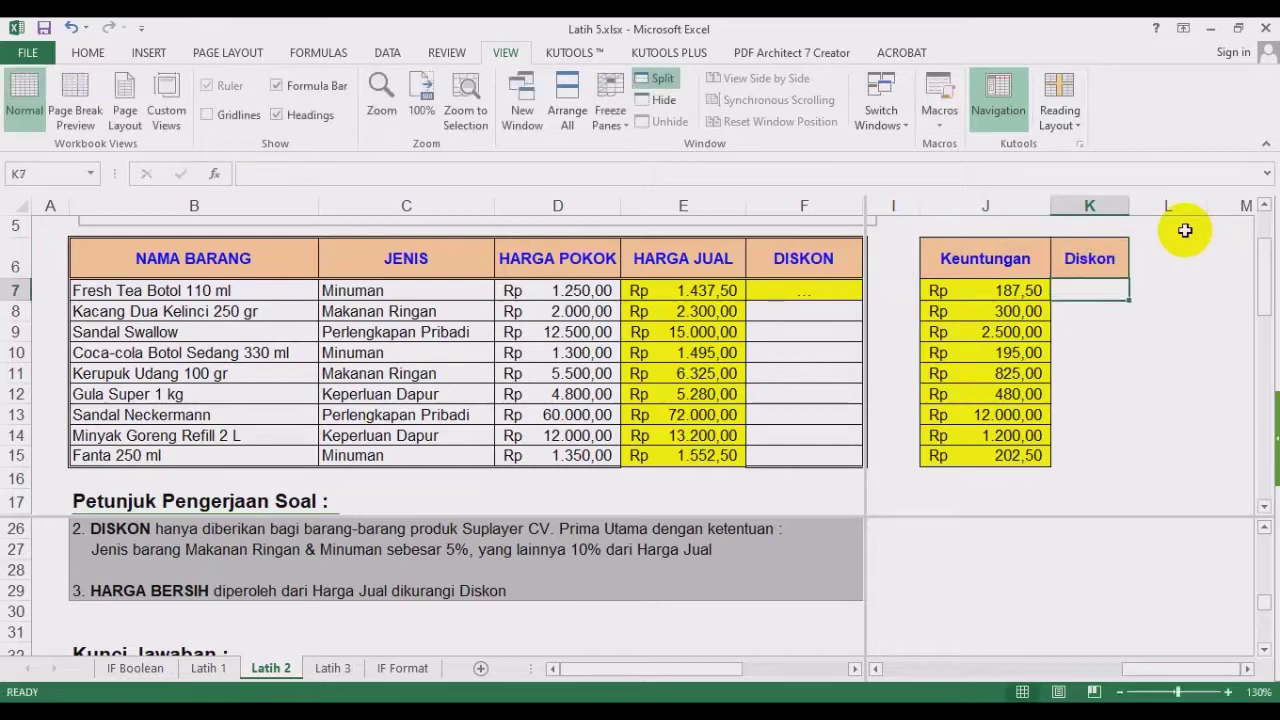
Apply borders to all cells in K6:K15 and widen column K slightly.
{"action": "left_click_drag", "start_coordinate": [1085, 258], "coordinate": [1087, 457]}
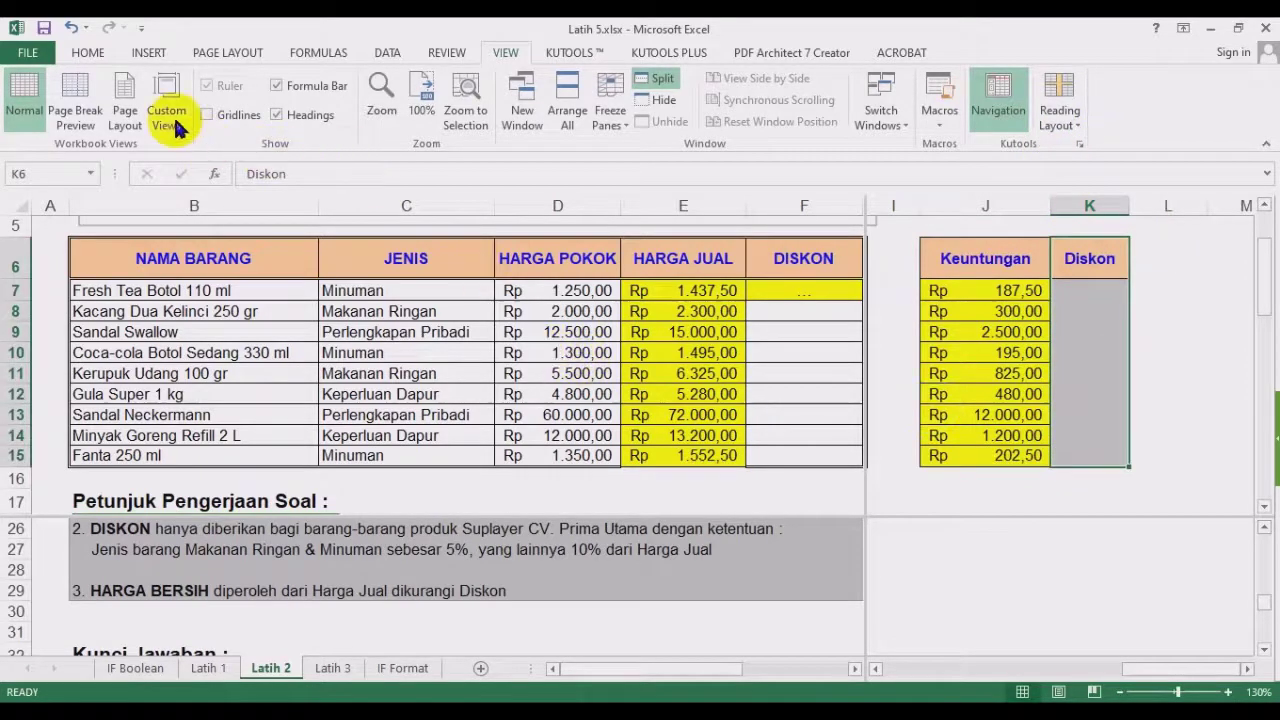
{"action": "left_click", "coordinate": [88, 52]}
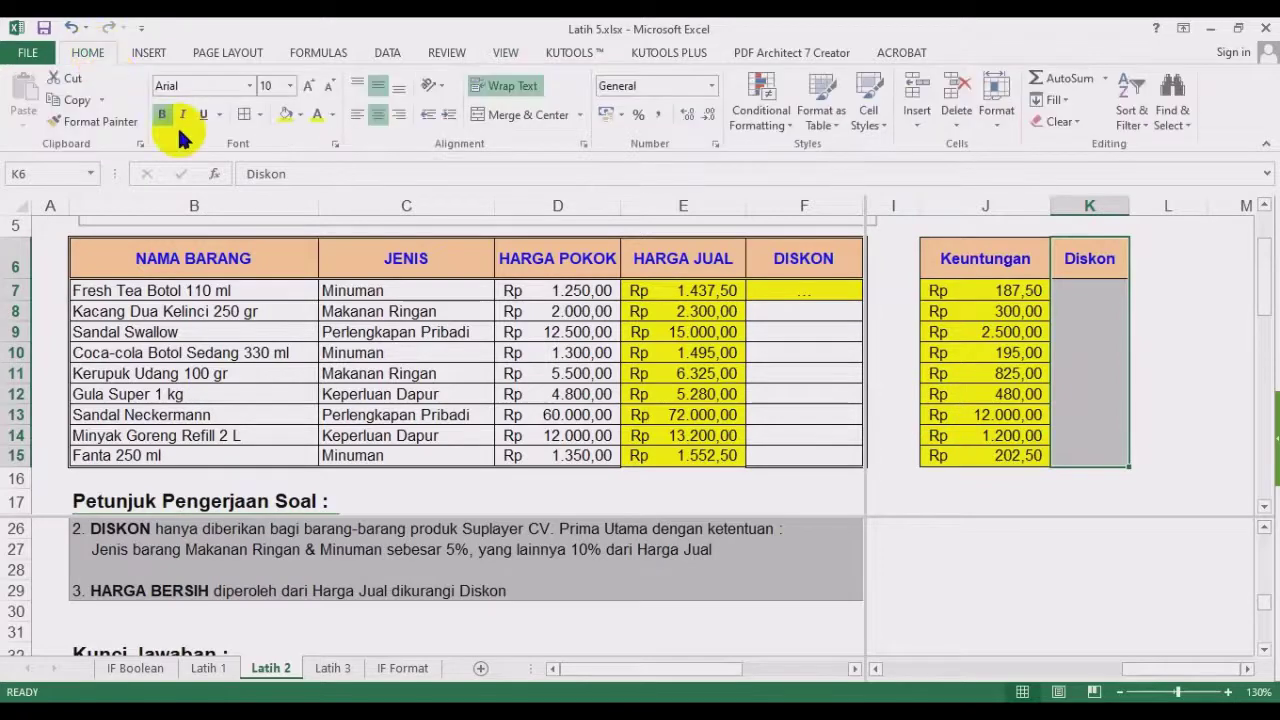
{"action": "left_click", "coordinate": [247, 117]}
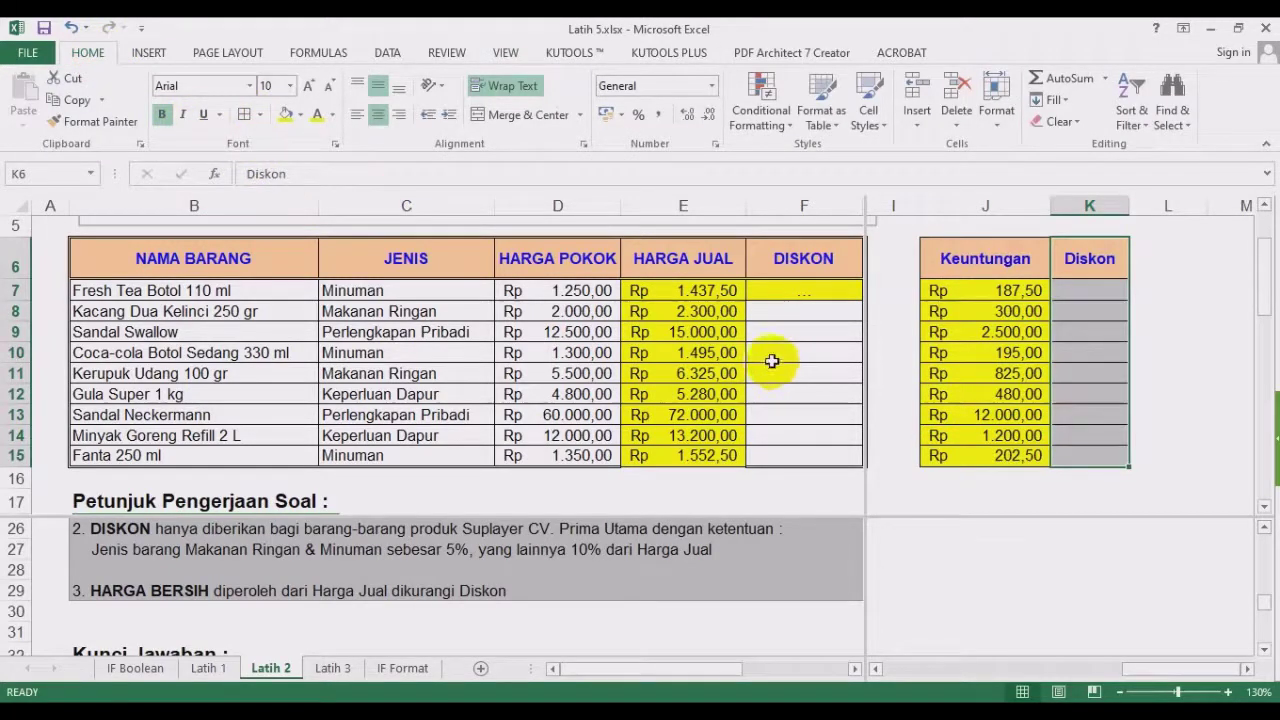
{"action": "left_click", "coordinate": [1085, 291]}
{"action": "left_click_drag", "start_coordinate": [1131, 208], "coordinate": [1141, 208]}
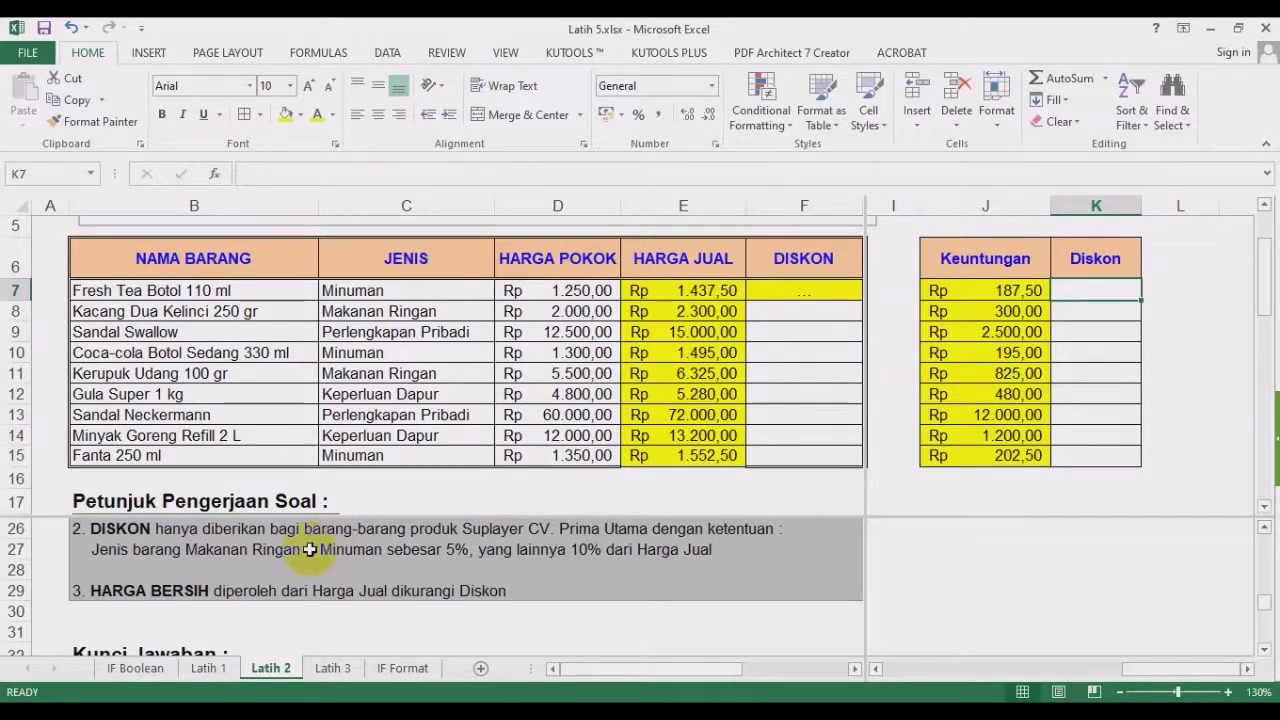
Enter the discount rate formula =IF(OR(C7="Makanan Ringan";C7="Minuman");5%;10%) in K7.
{"action": "left_click", "coordinate": [1119, 379]}
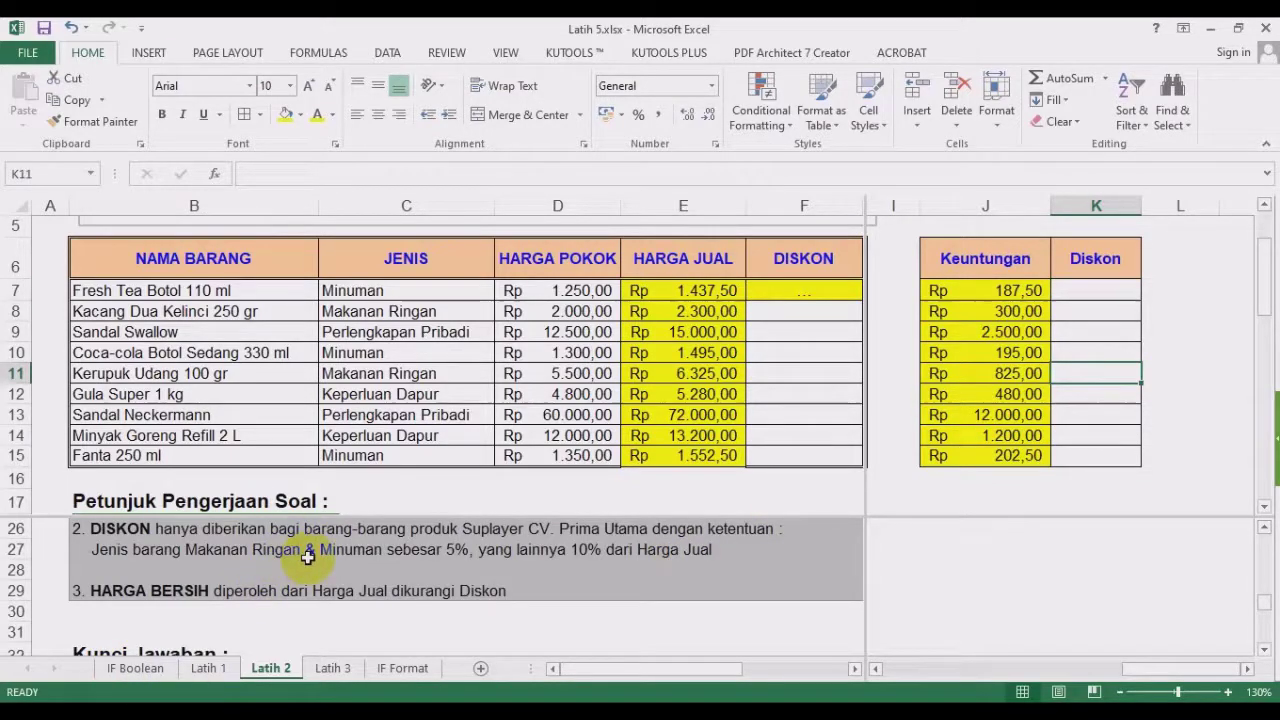
{"action": "left_click", "coordinate": [1087, 328]}
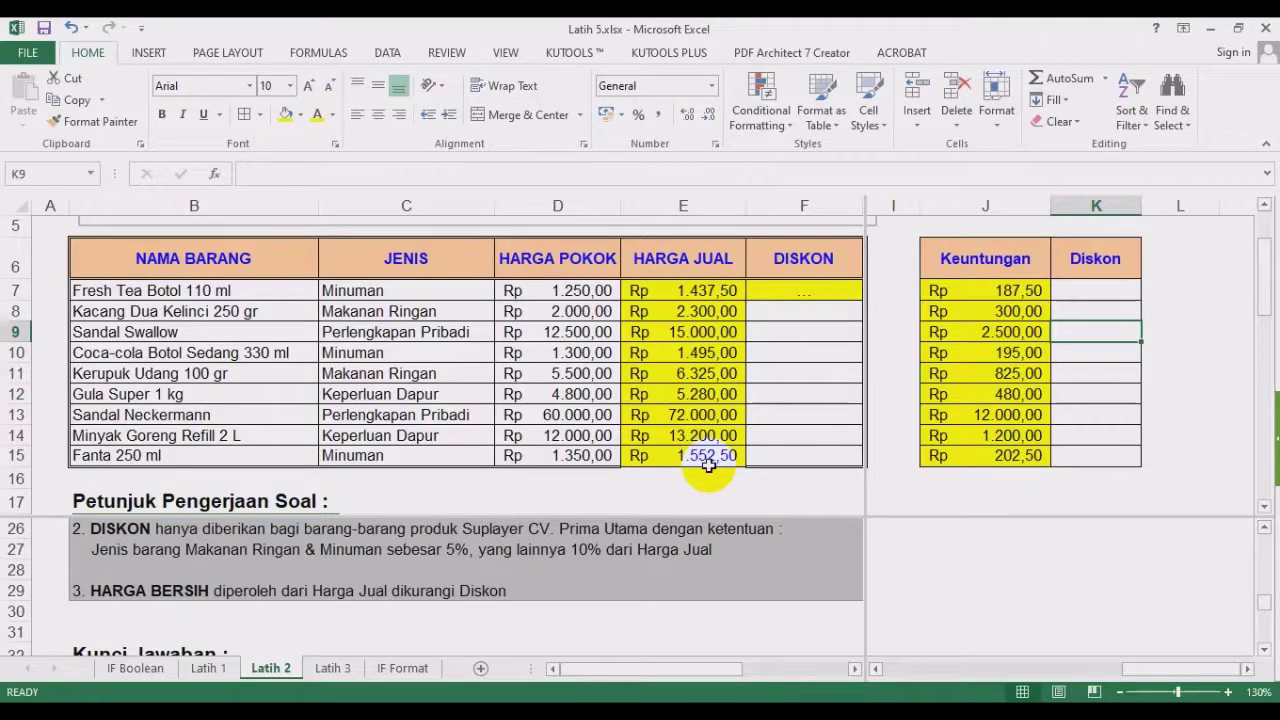
{"action": "left_click", "coordinate": [1095, 290]}
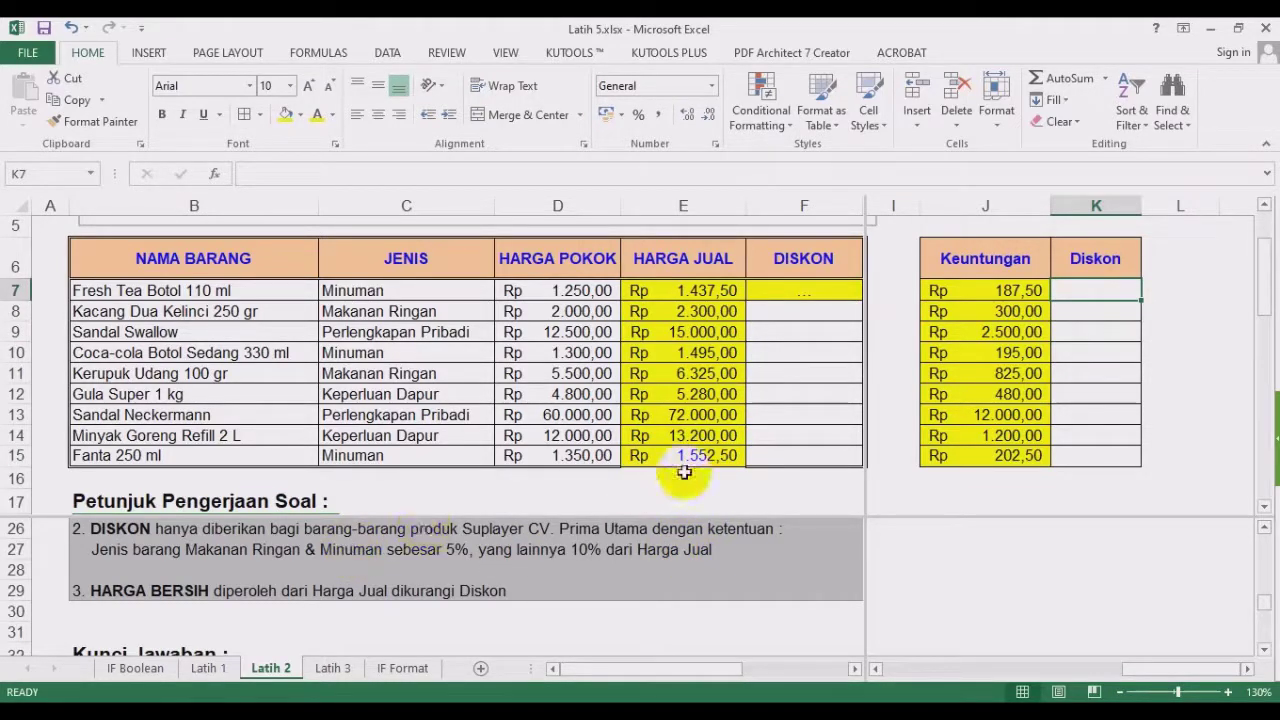
{"action": "type", "text": "=ifg"}
{"action": "key", "text": "BackSpace"}
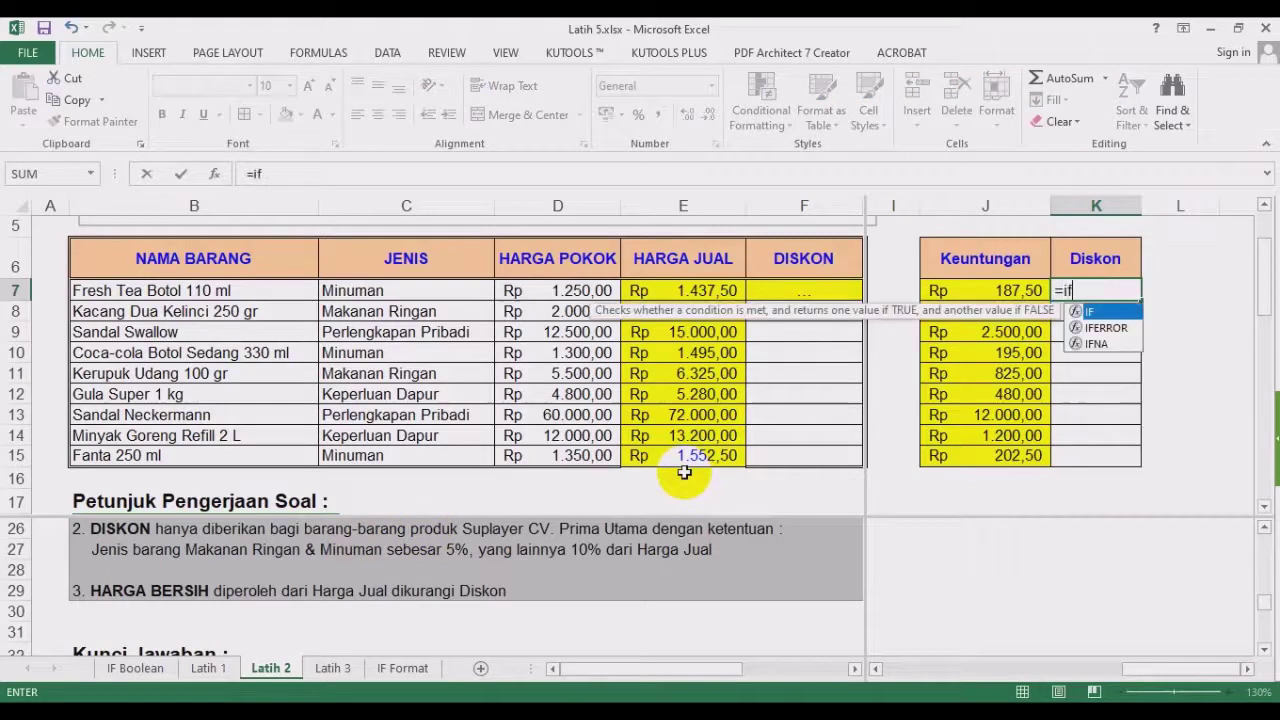
{"action": "type", "text": "(or("}
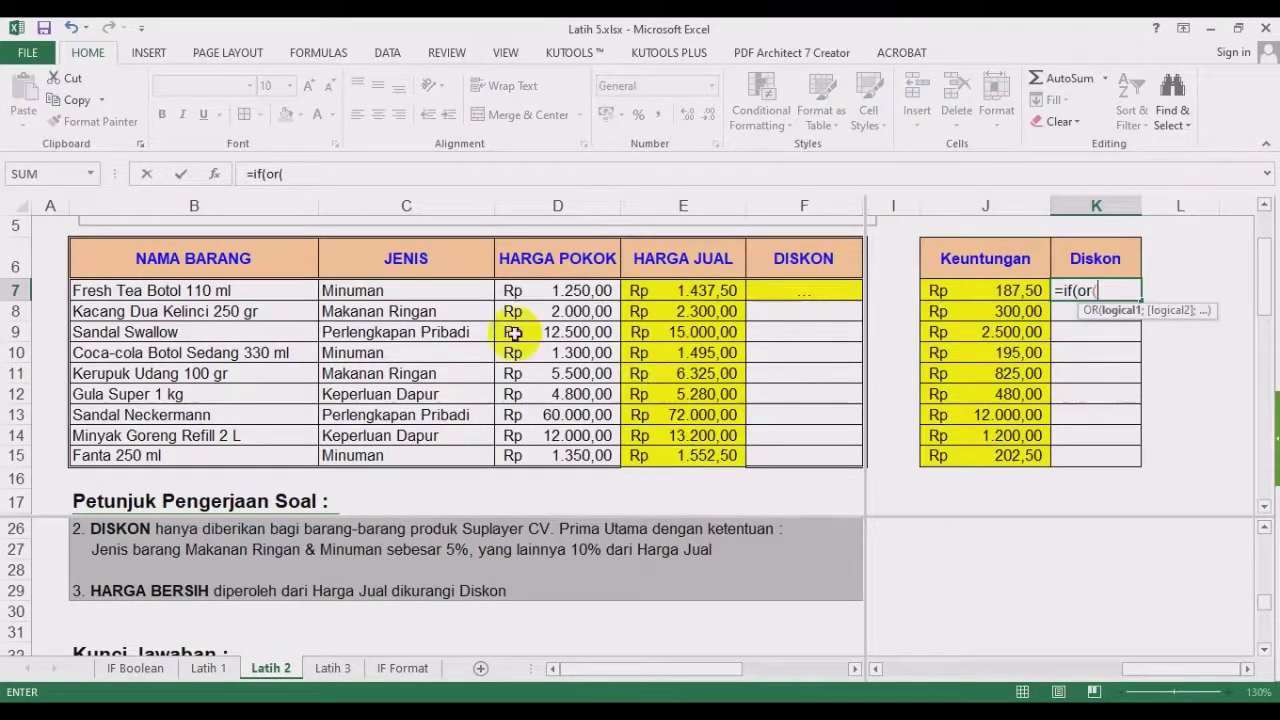
{"action": "left_click", "coordinate": [447, 287]}
{"action": "type", "text": "="}
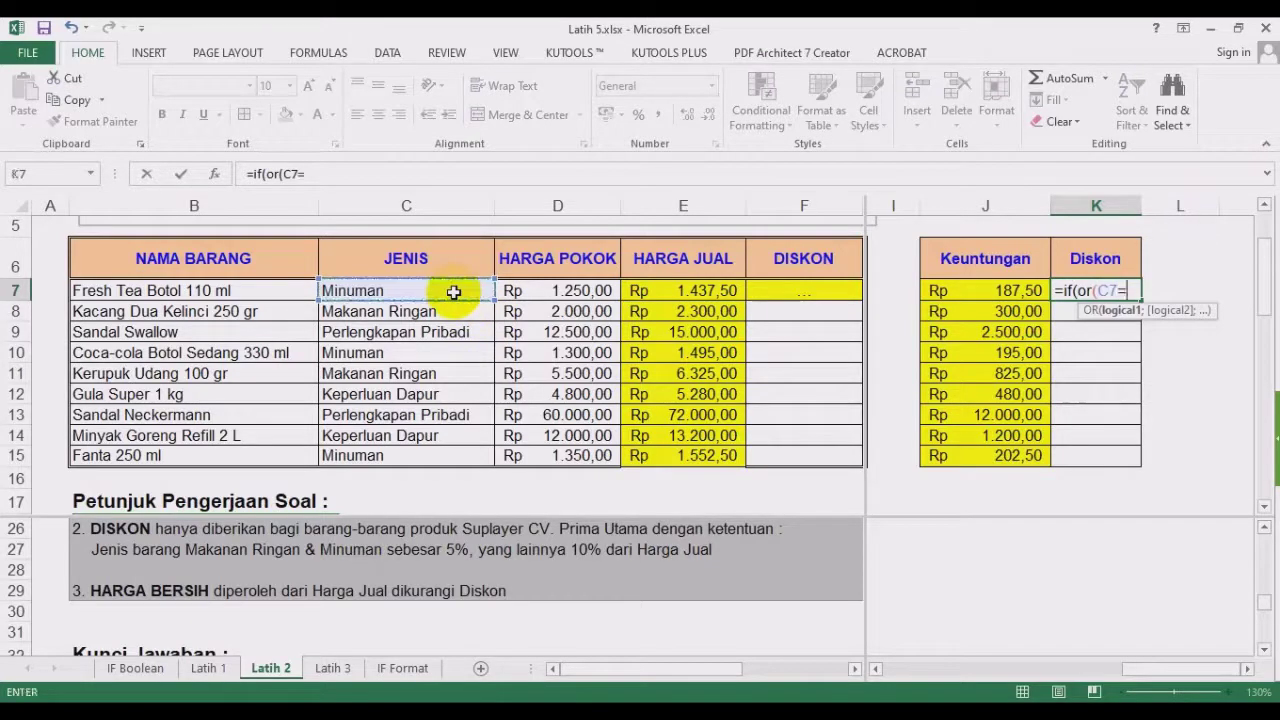
{"action": "type", "text": "\"makana"}
{"action": "key", "text": "BackSpace"}
{"action": "key", "text": "BackSpace"}
{"action": "key", "text": "BackSpace"}
{"action": "key", "text": "BackSpace"}
{"action": "key", "text": "BackSpace"}
{"action": "key", "text": "BackSpace"}
{"action": "type", "text": "Makan"}
{"action": "key", "text": "BackSpace"}
{"action": "key", "text": "BackSpace"}
{"action": "key", "text": "BackSpace"}
{"action": "type", "text": "kanan"}
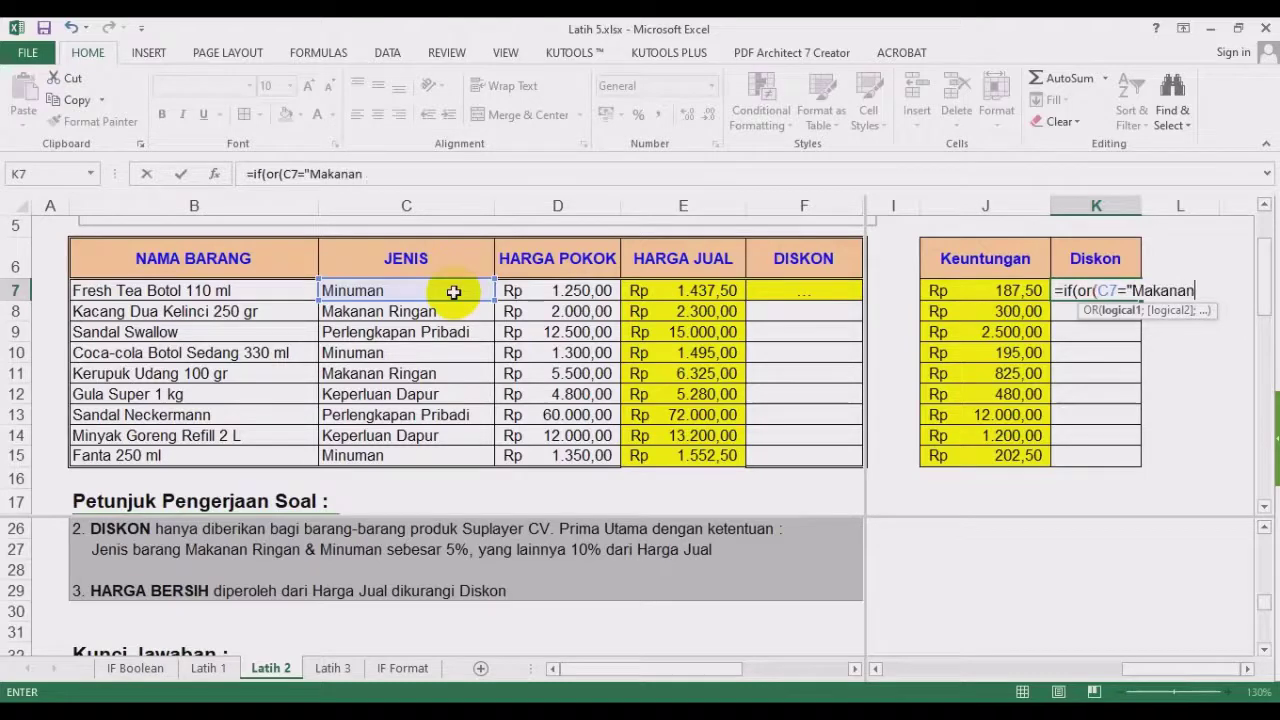
{"action": "type", "text": " Ringan\";"}
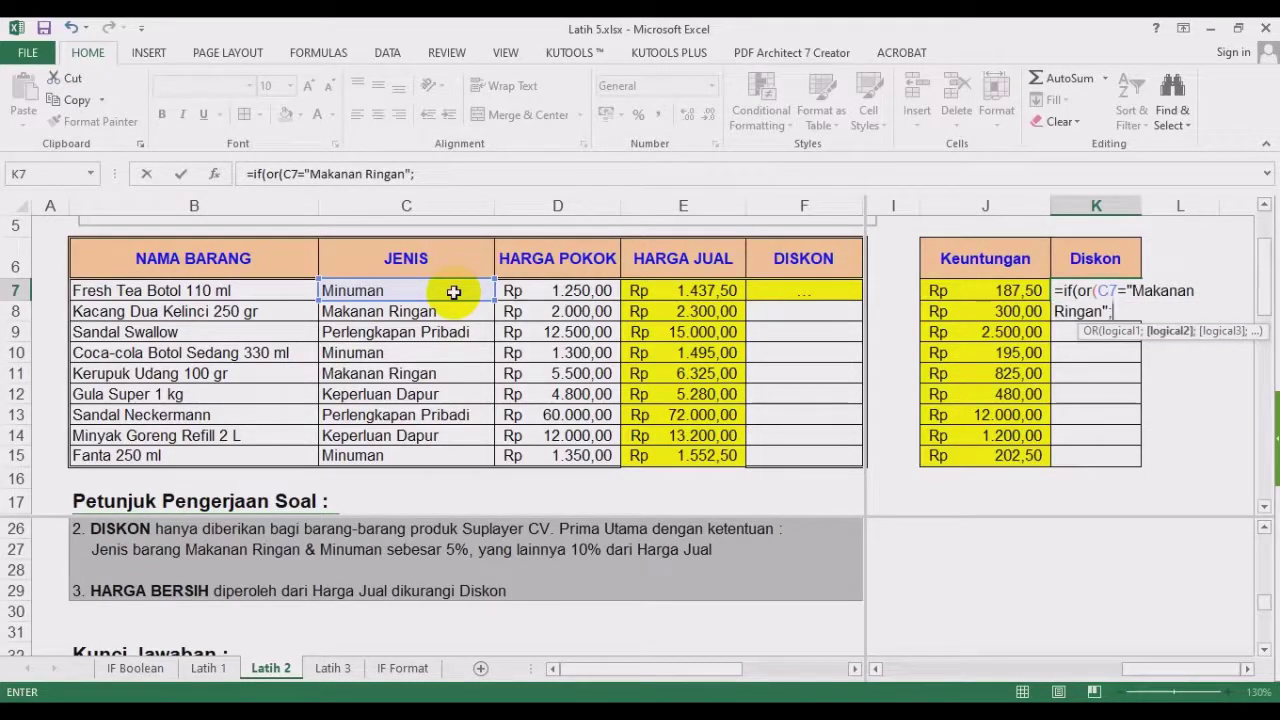
{"action": "left_click", "coordinate": [453, 291]}
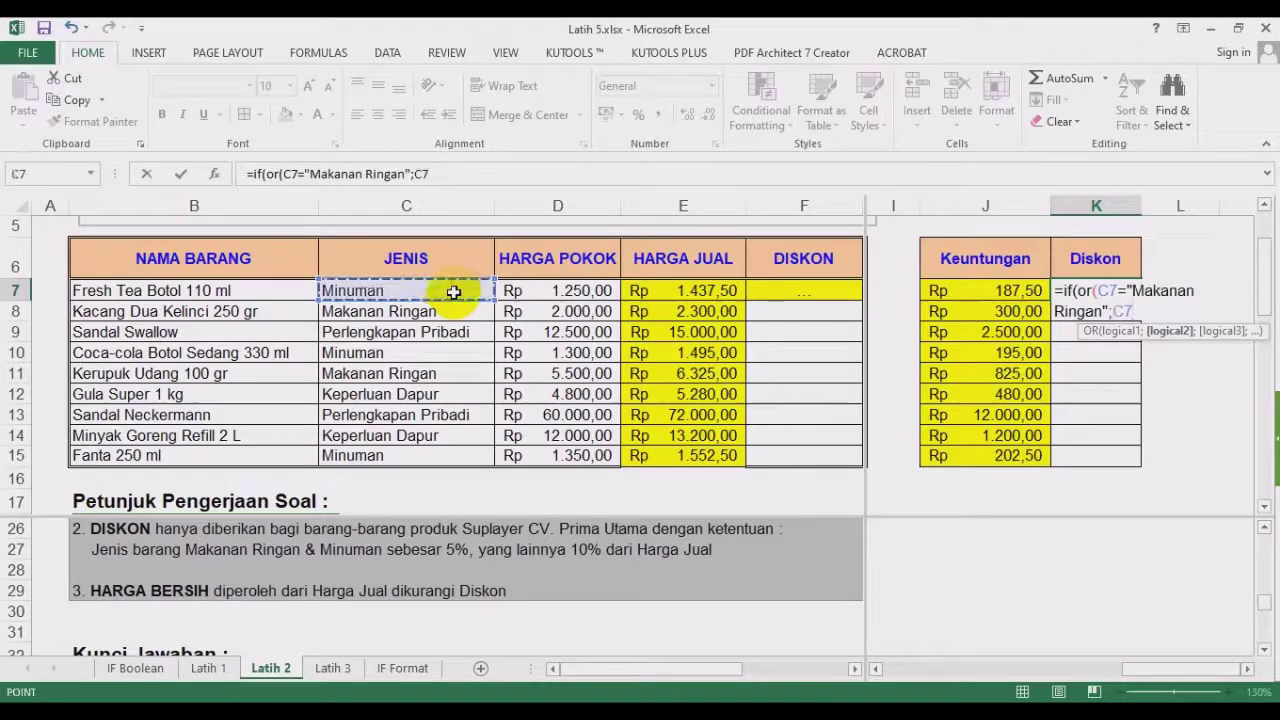
{"action": "type", "text": "=\"Minuman\""}
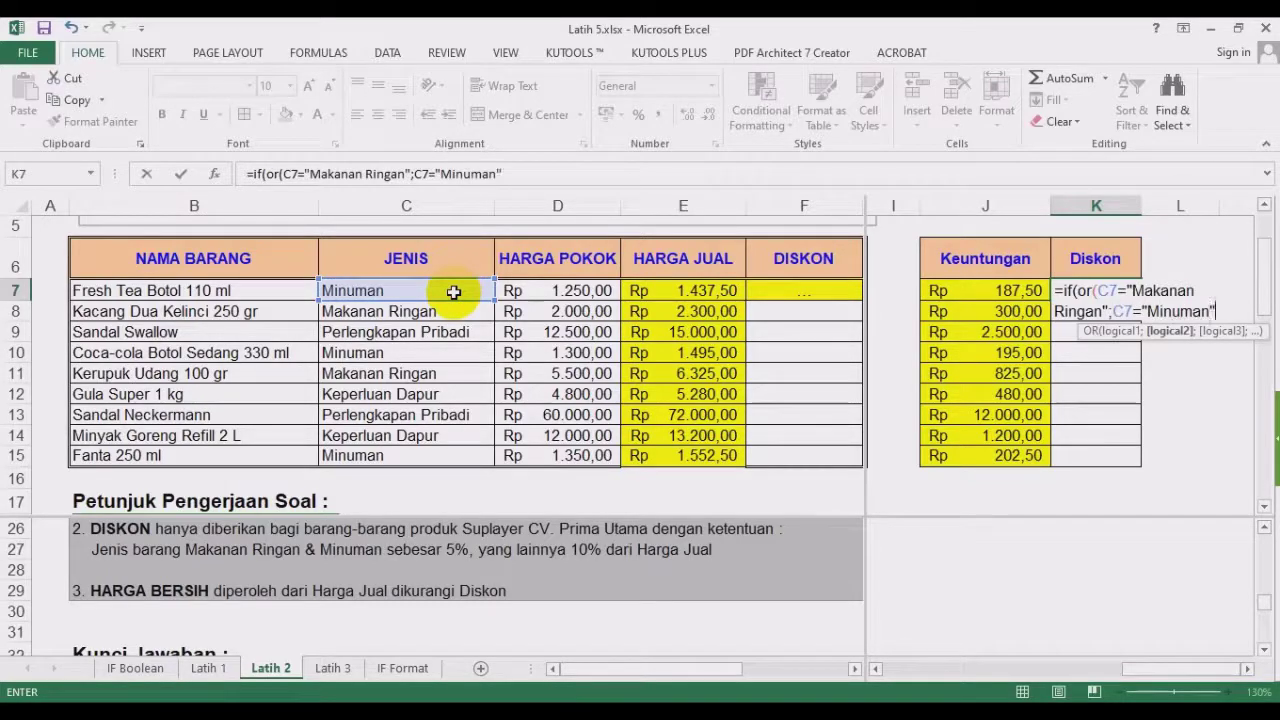
{"action": "type", "text": ")"}
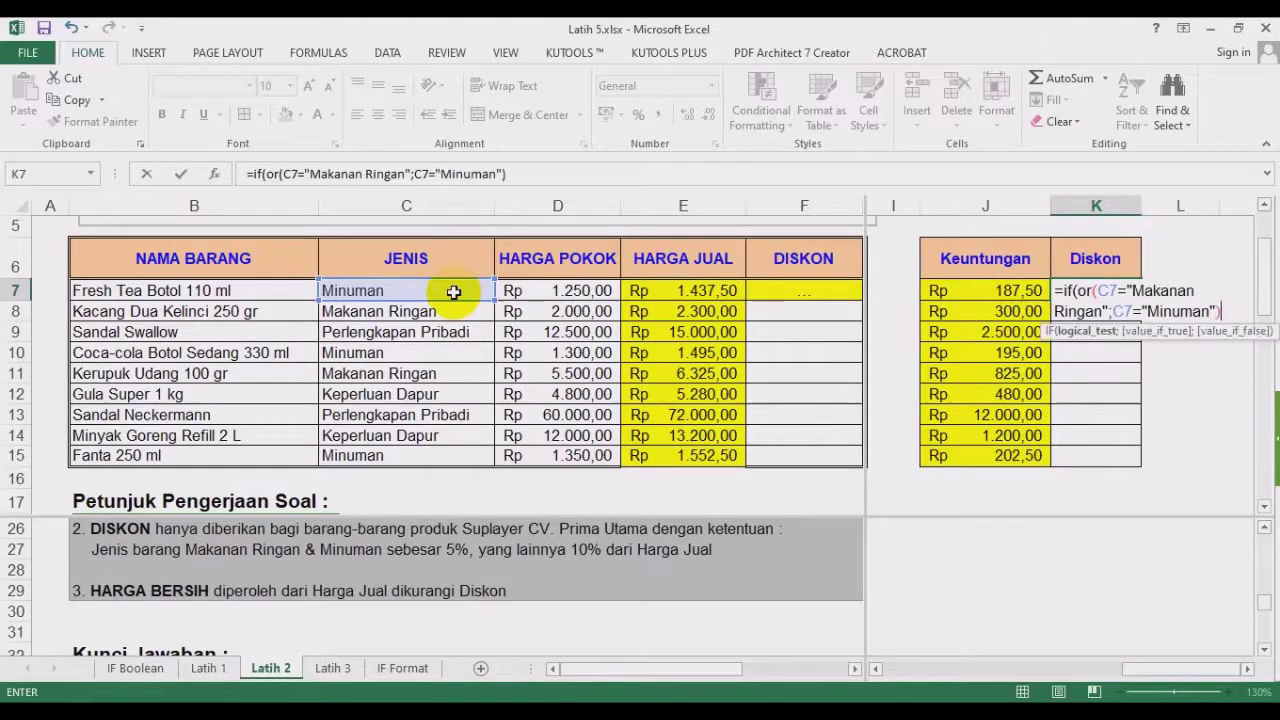
{"action": "type", "text": ";"}
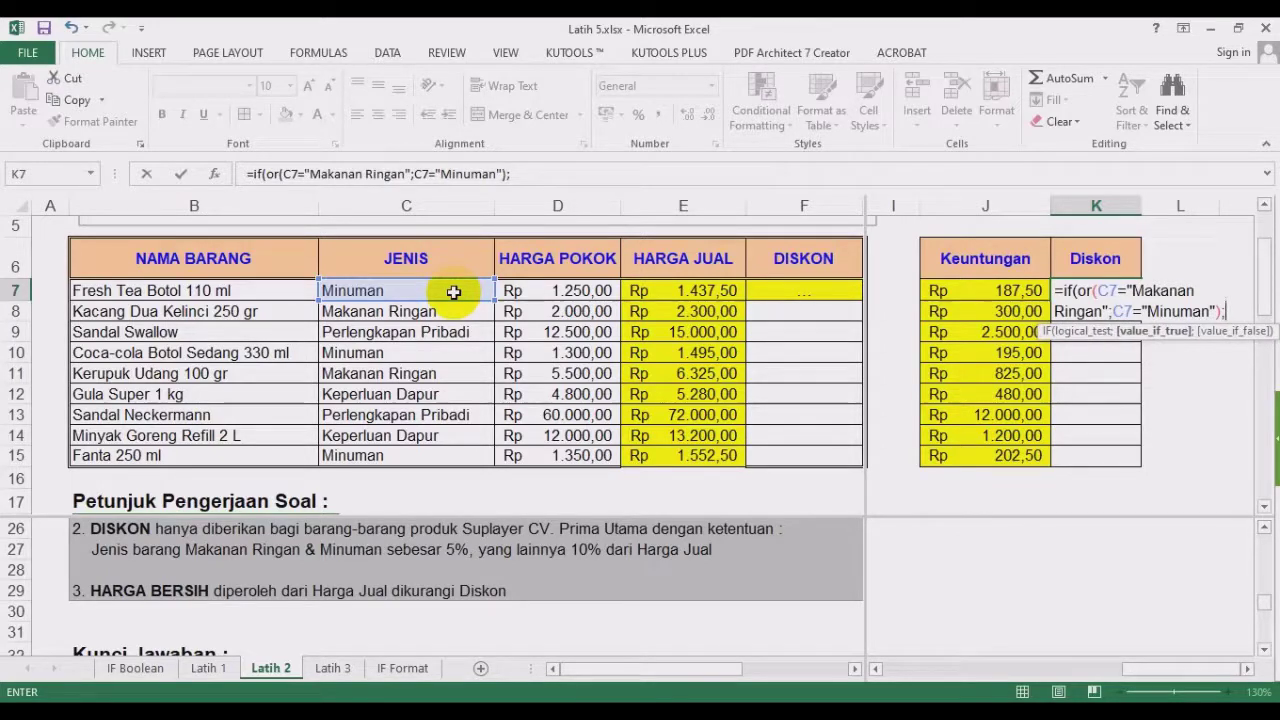
{"action": "type", "text": "5%;10%)"}
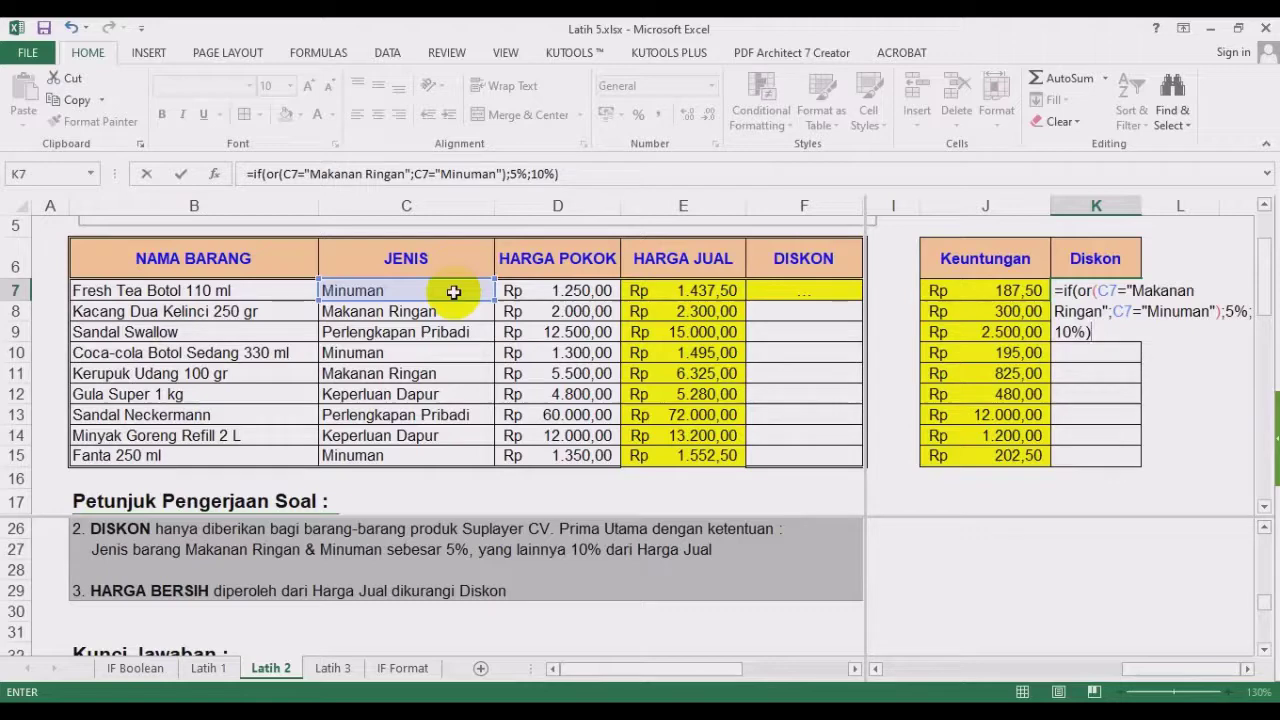
{"action": "left_click", "coordinate": [672, 290]}
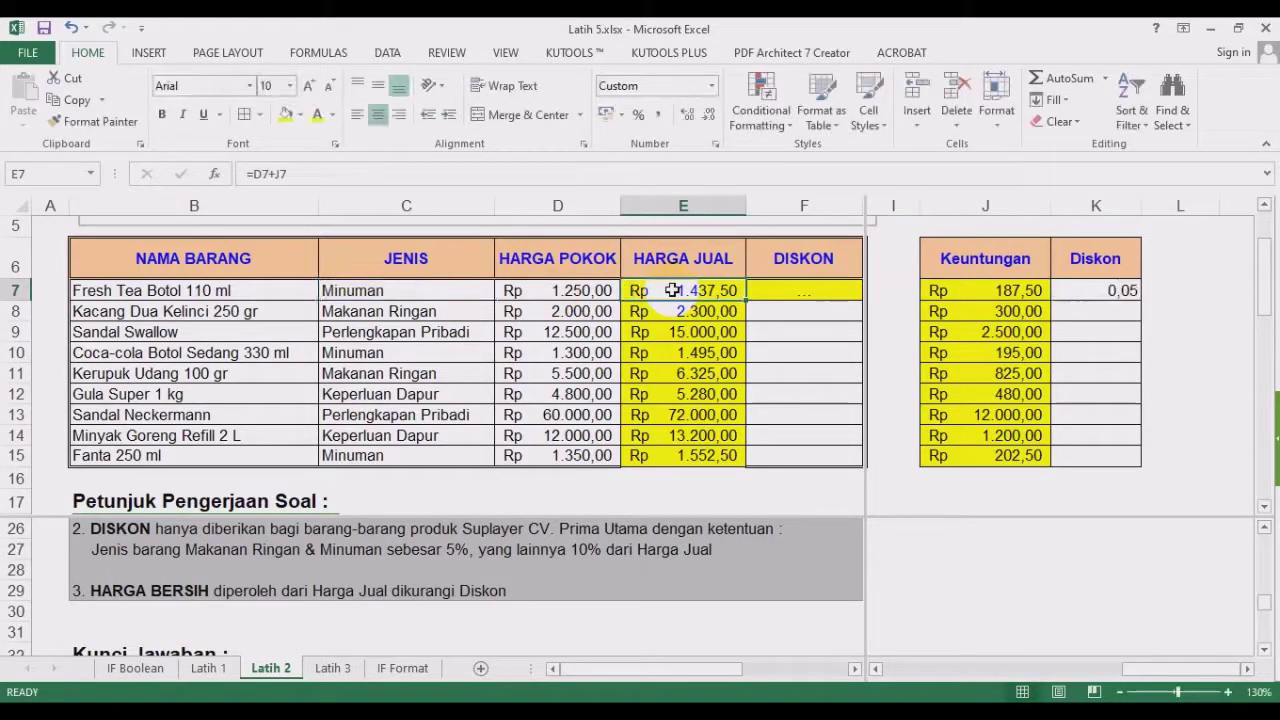
Extend the K7 discount formula by multiplying its IF result by the HARGA JUAL in E7.
{"action": "left_click", "coordinate": [1080, 290]}
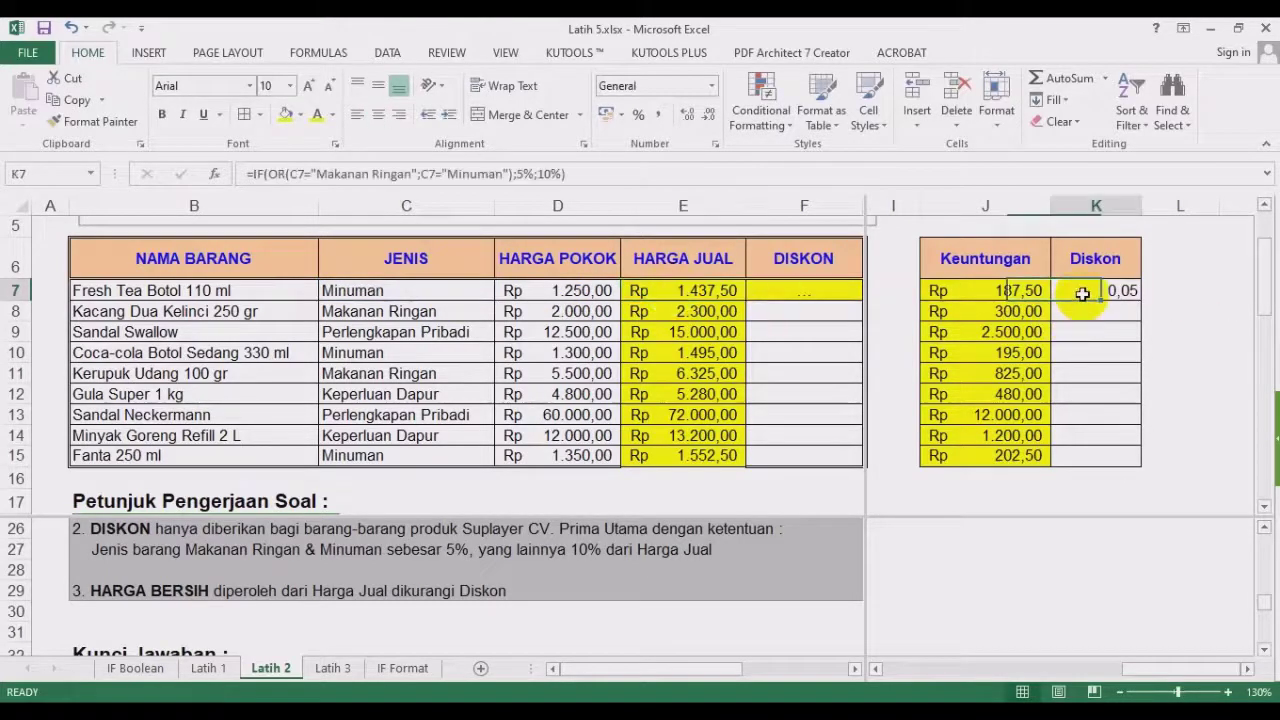
{"action": "left_click", "coordinate": [604, 172]}
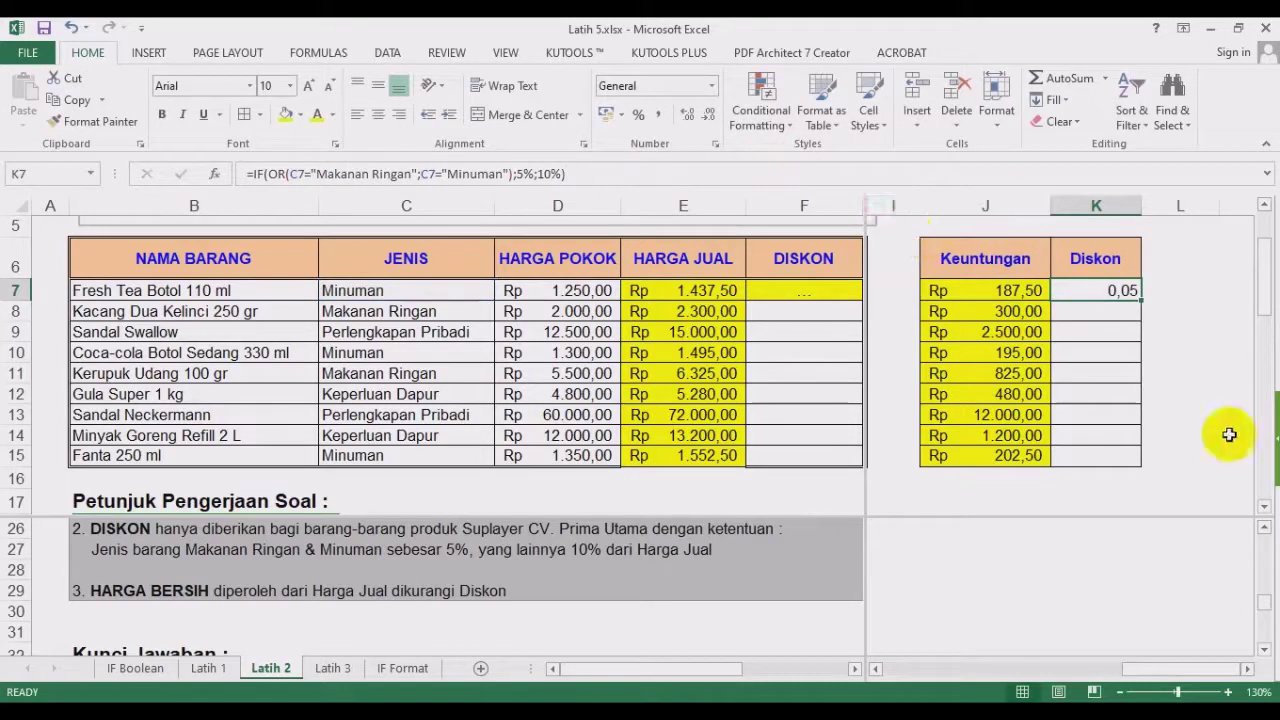
{"action": "left_click", "coordinate": [1247, 669]}
{"action": "left_click", "coordinate": [1130, 412]}
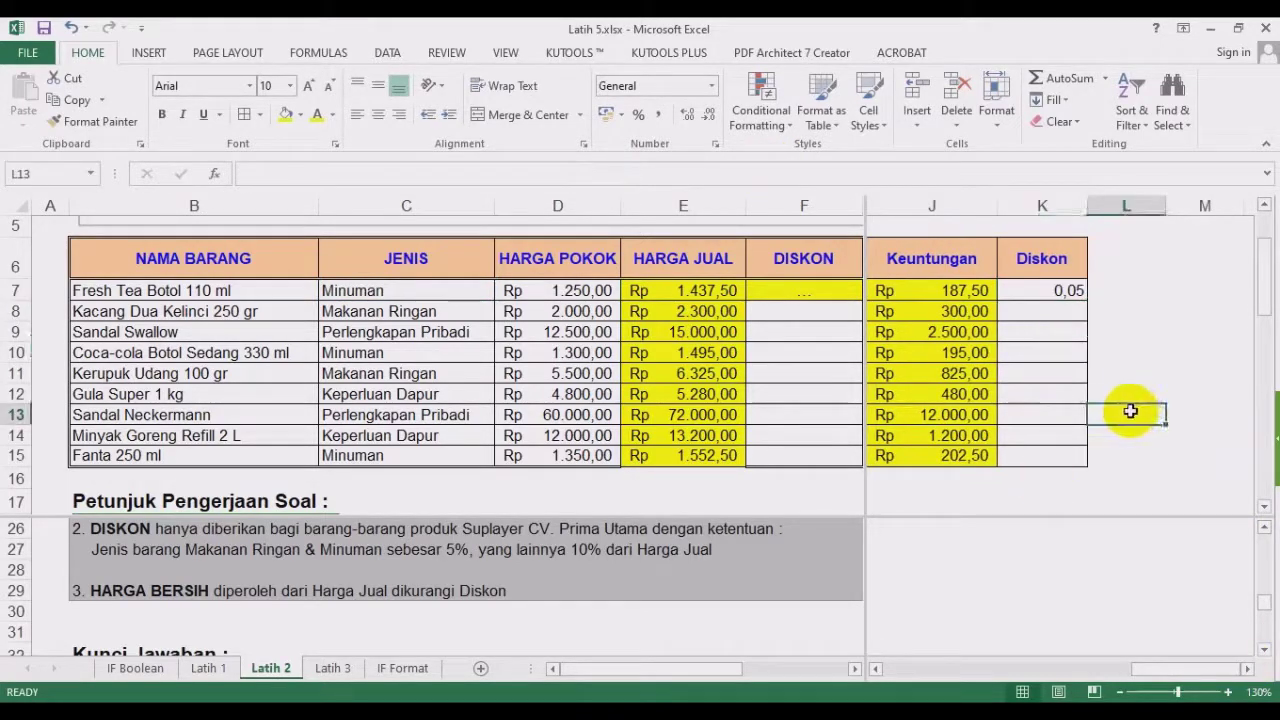
{"action": "left_click", "coordinate": [1052, 290]}
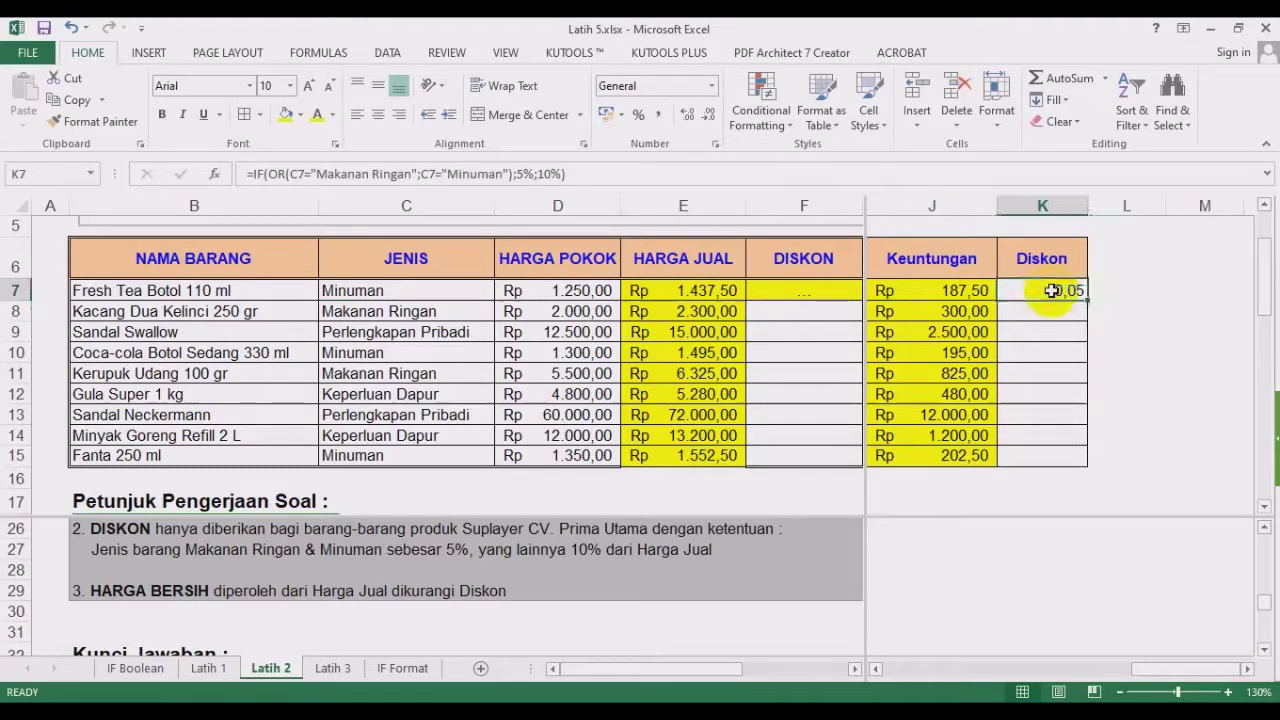
{"action": "double_click", "coordinate": [1052, 290]}
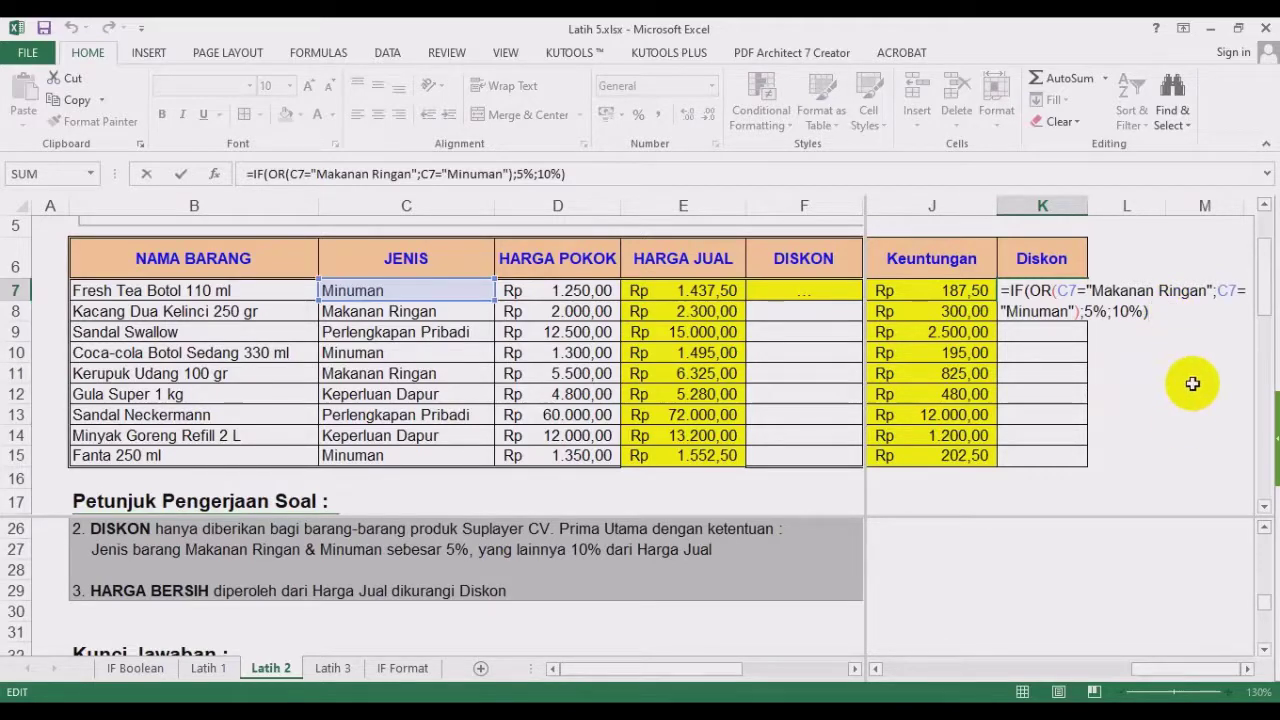
{"action": "type", "text": "*"}
{"action": "left_click", "coordinate": [682, 290]}
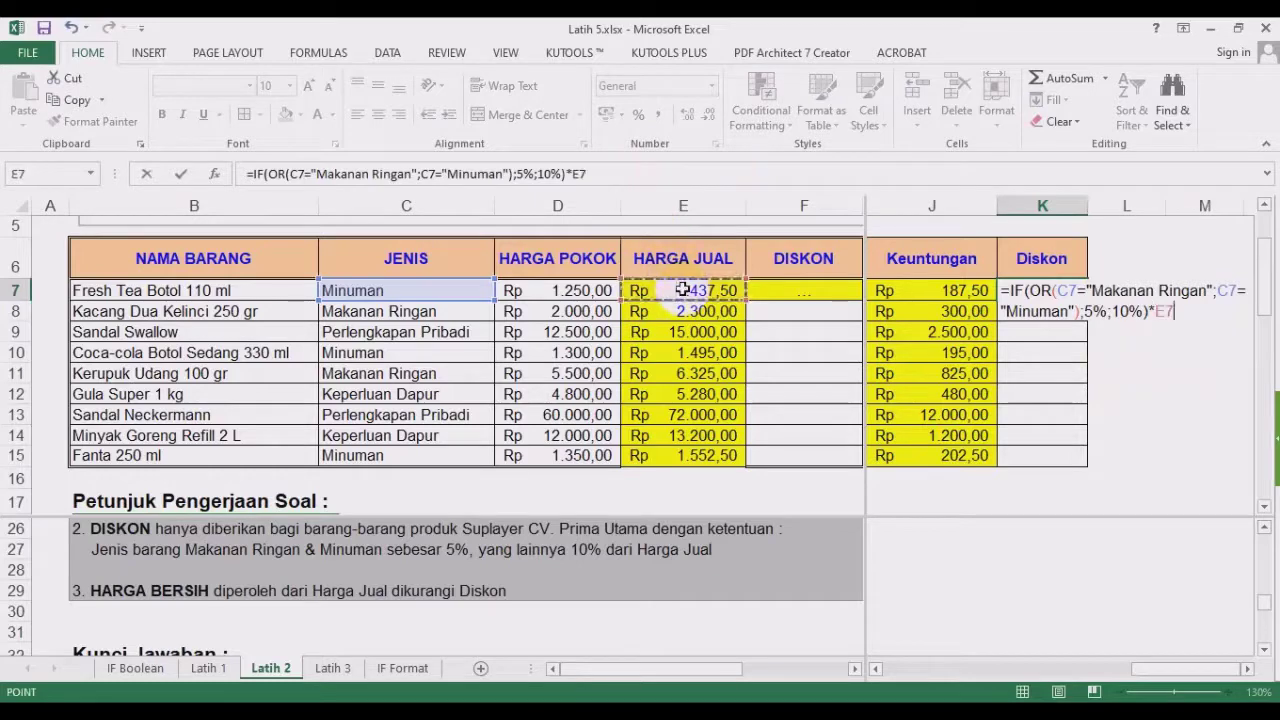
{"action": "key", "text": "Return"}
Fill the Diskon formula from K7 down through K15 and widen column K to fit the amounts.
{"action": "left_click", "coordinate": [1060, 290]}
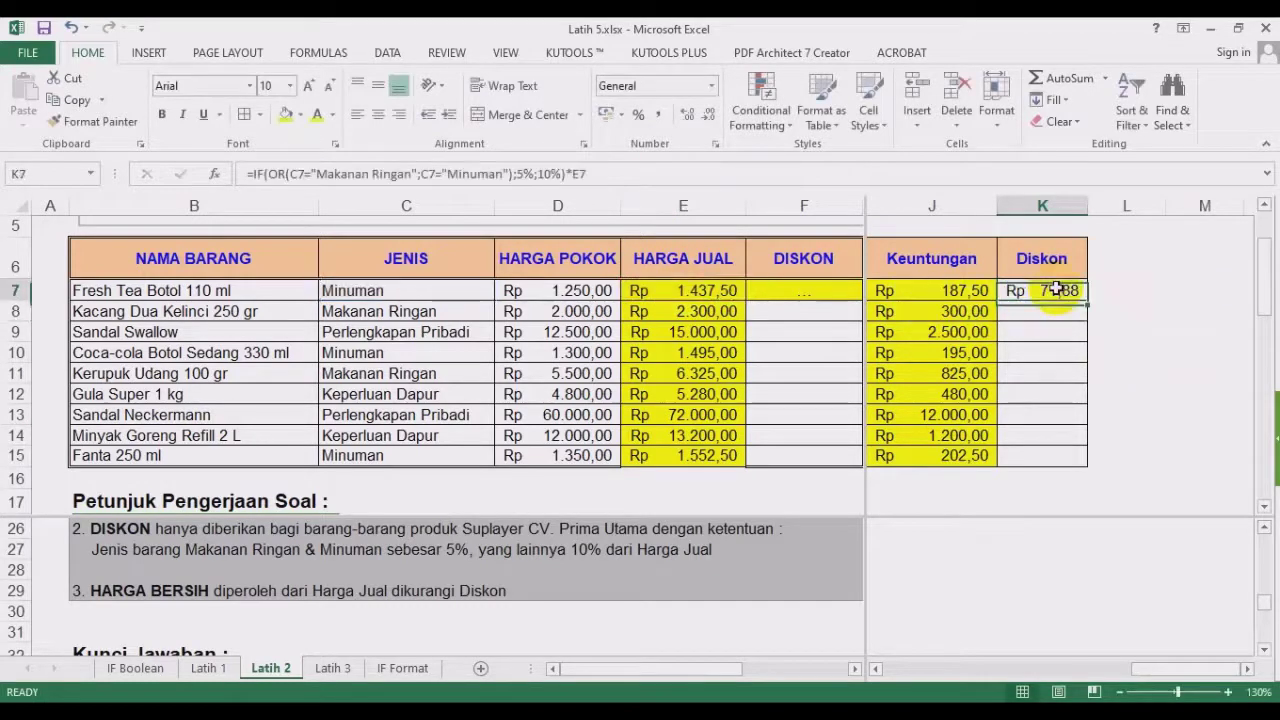
{"action": "double_click", "coordinate": [1085, 301]}
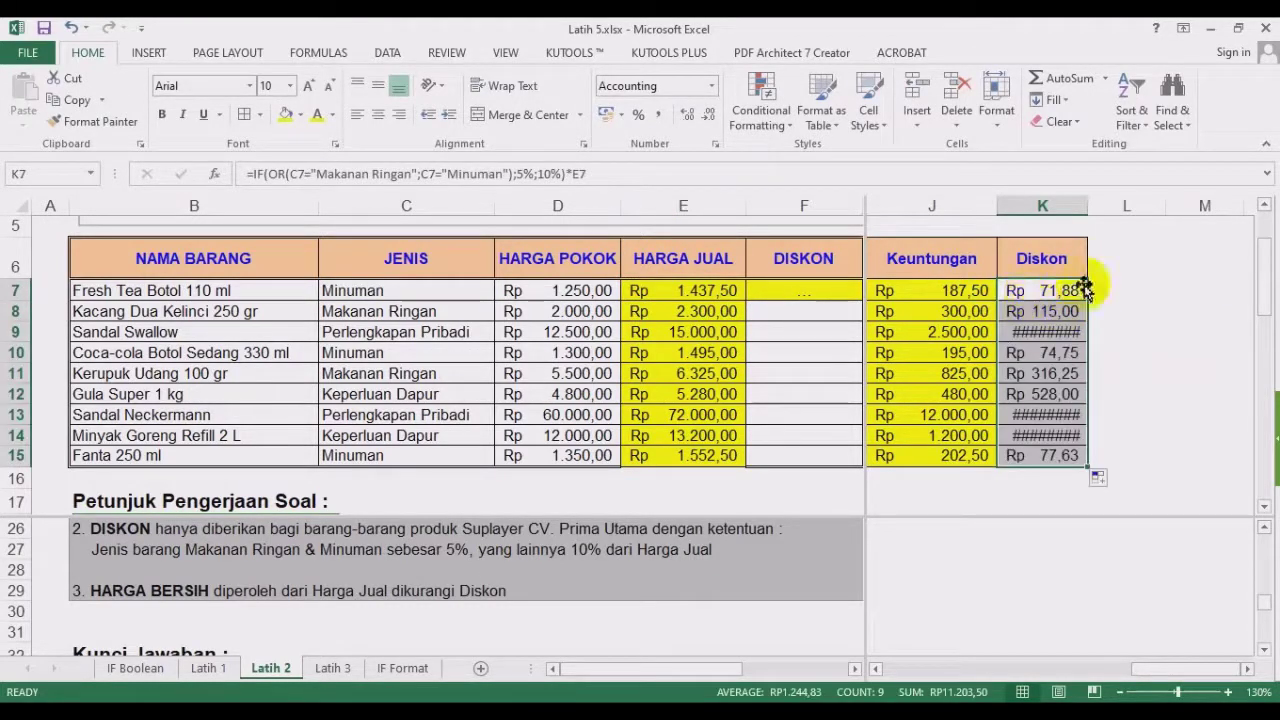
{"action": "left_click_drag", "start_coordinate": [1087, 213], "coordinate": [1120, 210]}
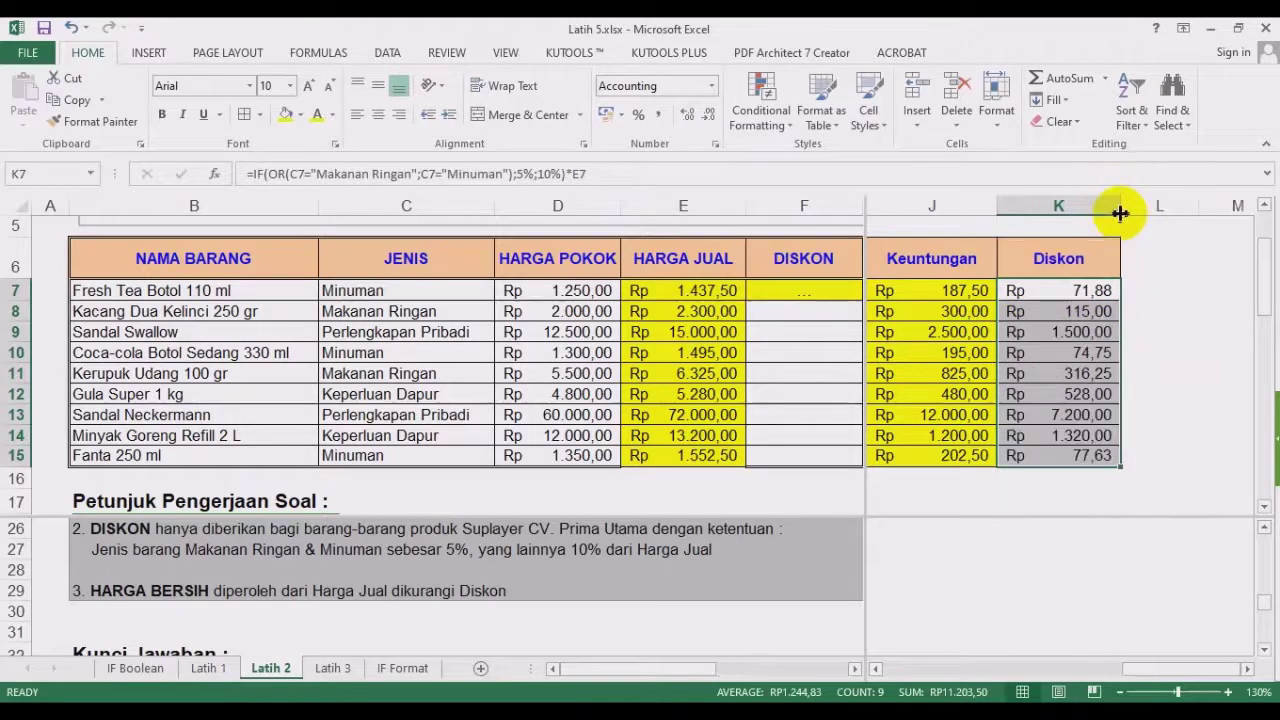
Shade the Diskon amounts in K7:K15 yellow.
{"action": "left_click_drag", "start_coordinate": [1085, 292], "coordinate": [1081, 455]}
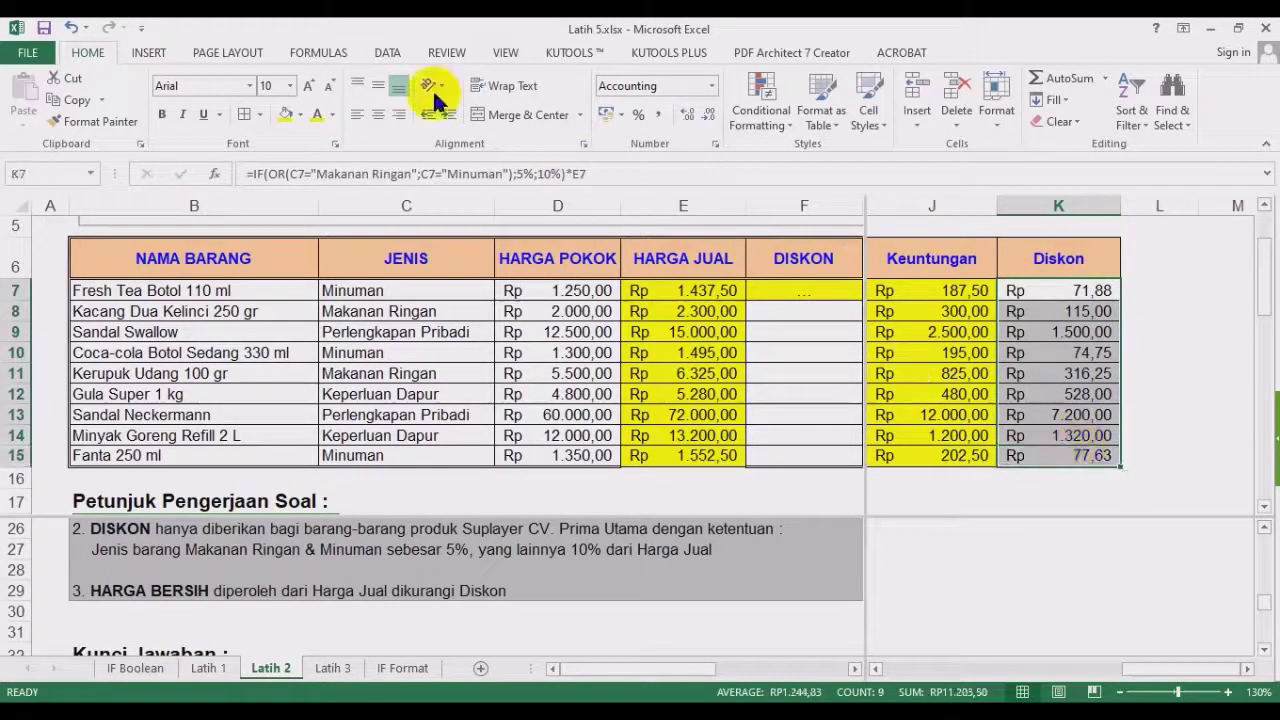
{"action": "left_click", "coordinate": [285, 114]}
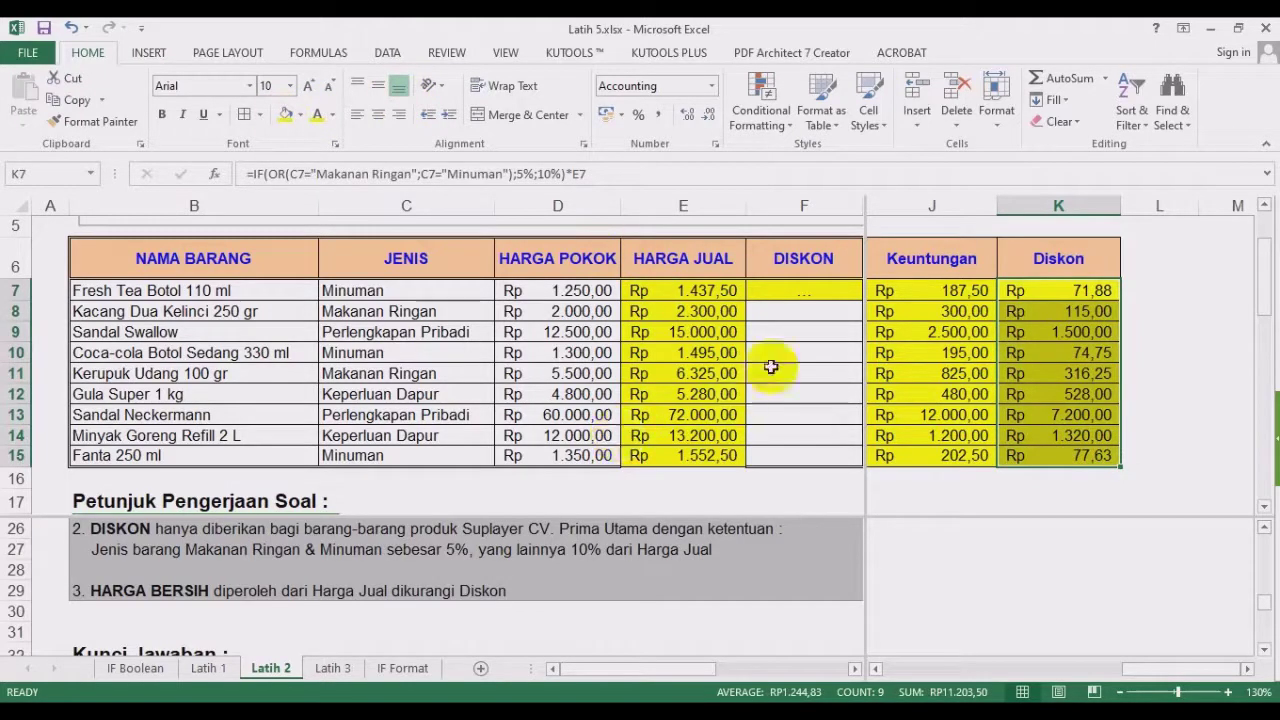
Move the vertical pane split to the far side of the HARGA BERSIH column.
{"action": "left_click", "coordinate": [807, 291]}
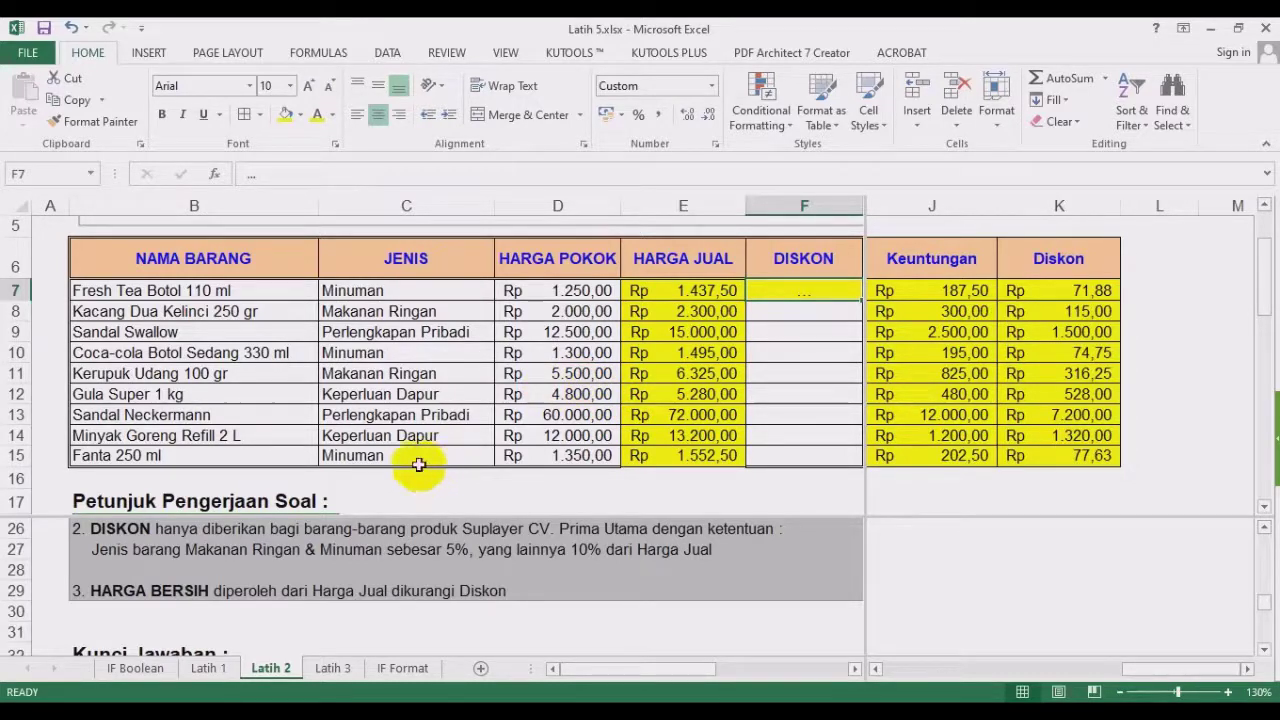
{"action": "left_click", "coordinate": [800, 395]}
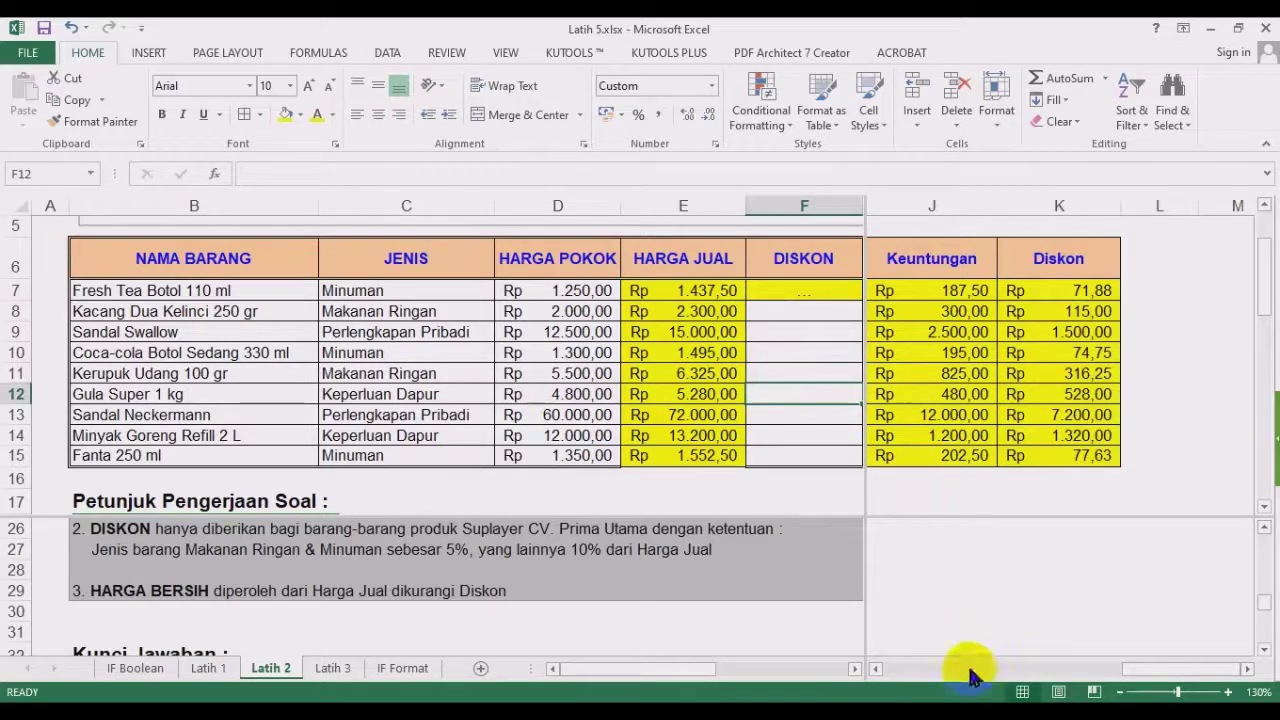
{"action": "left_click_drag", "start_coordinate": [866, 607], "coordinate": [990, 608]}
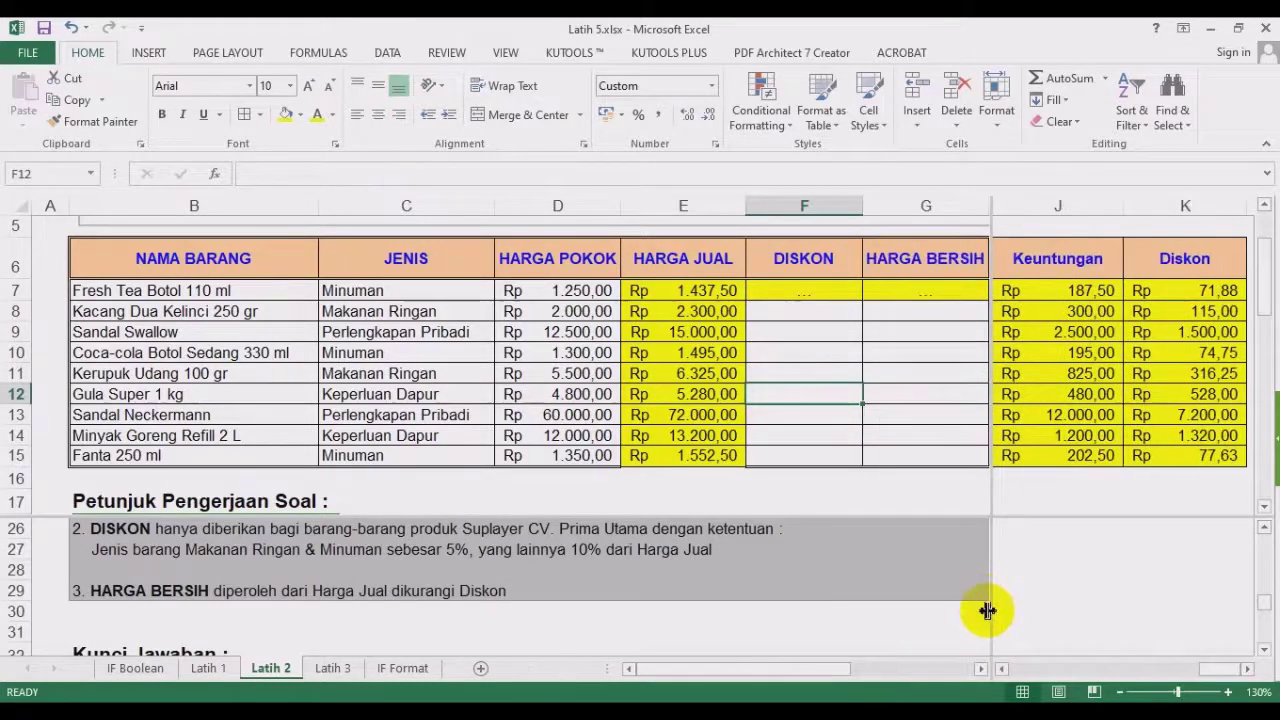
{"action": "left_click", "coordinate": [806, 290]}
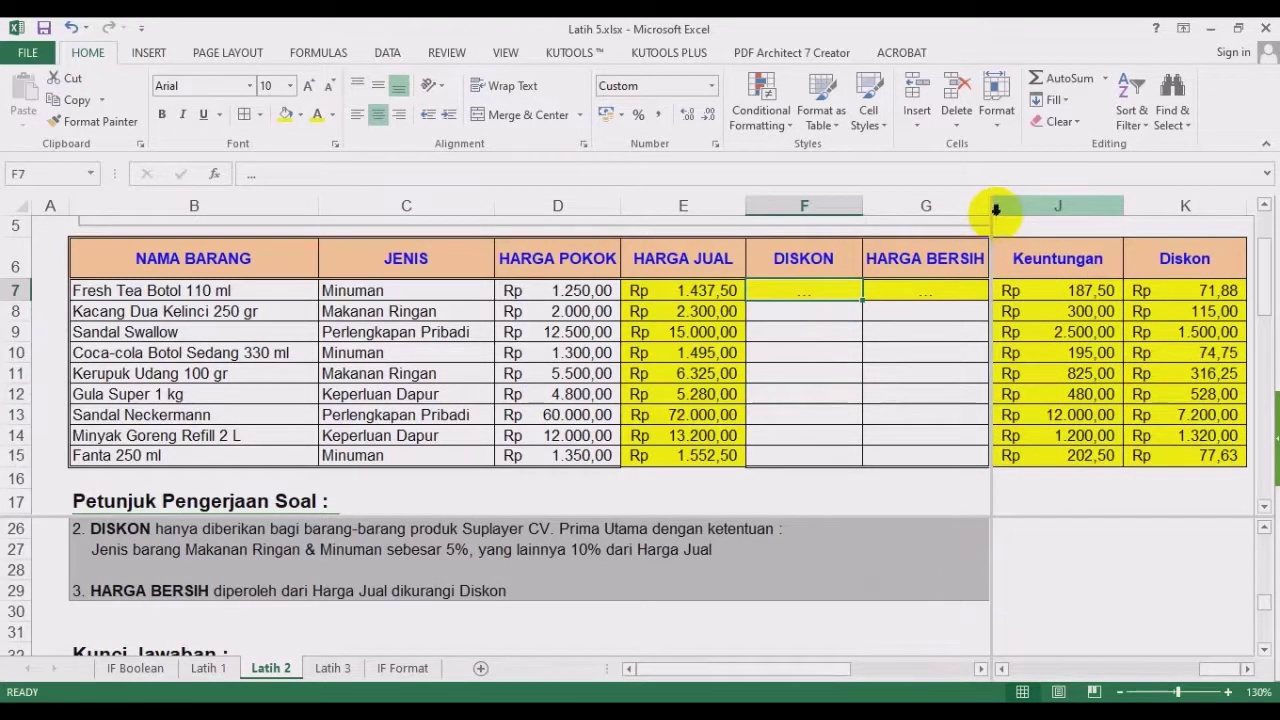
{"action": "type", "text": "=if("}
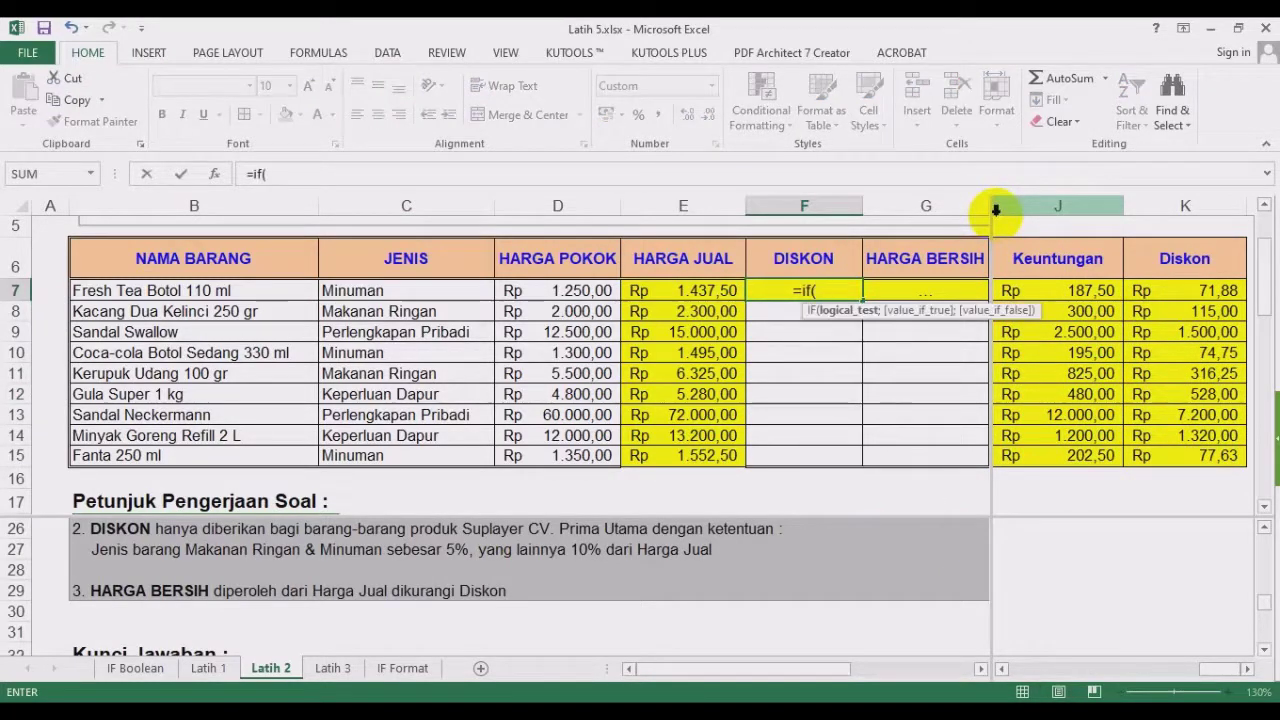
{"action": "key", "text": "Escape"}
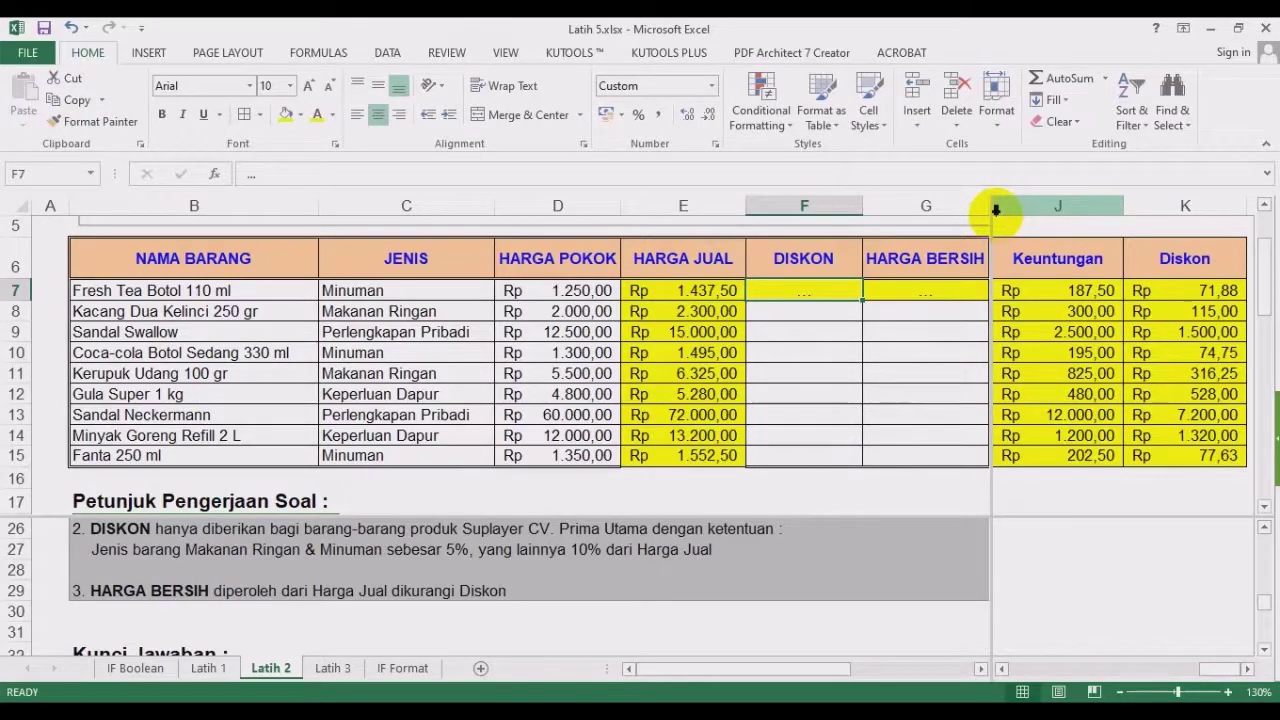
{"action": "type", "text": "=if("}
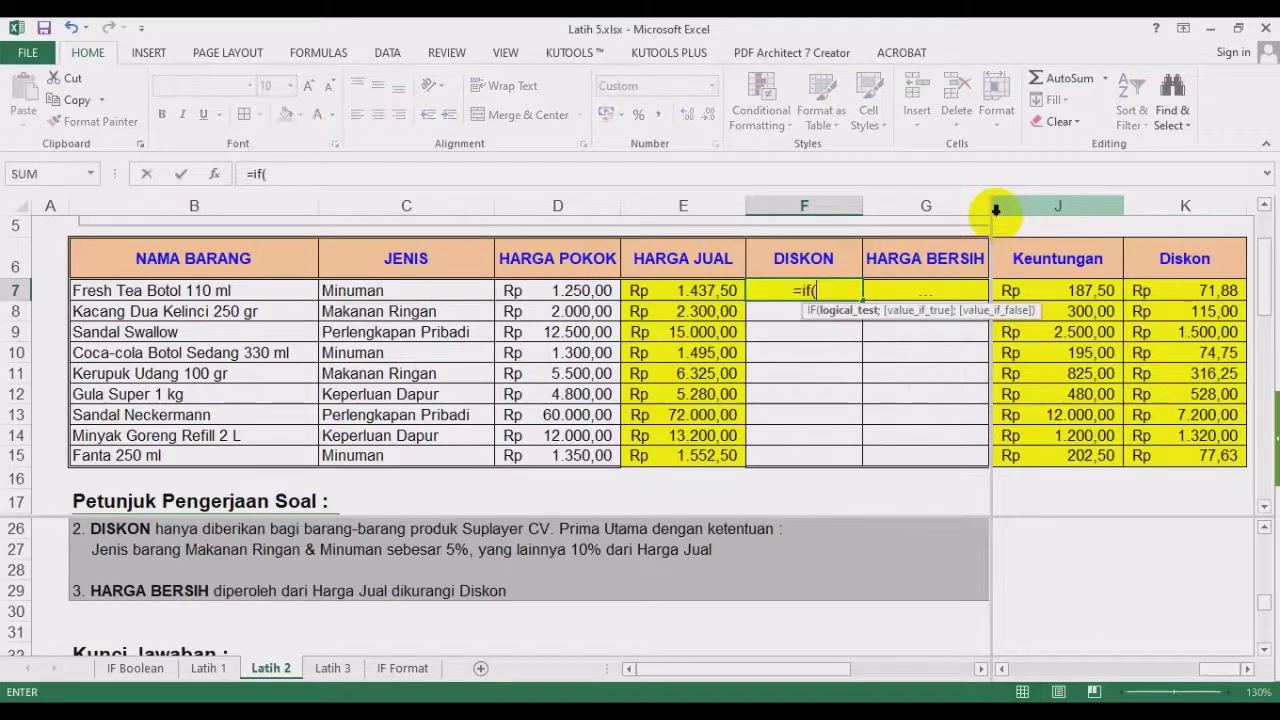
{"action": "left_click", "coordinate": [982, 666]}
{"action": "left_click", "coordinate": [982, 666]}
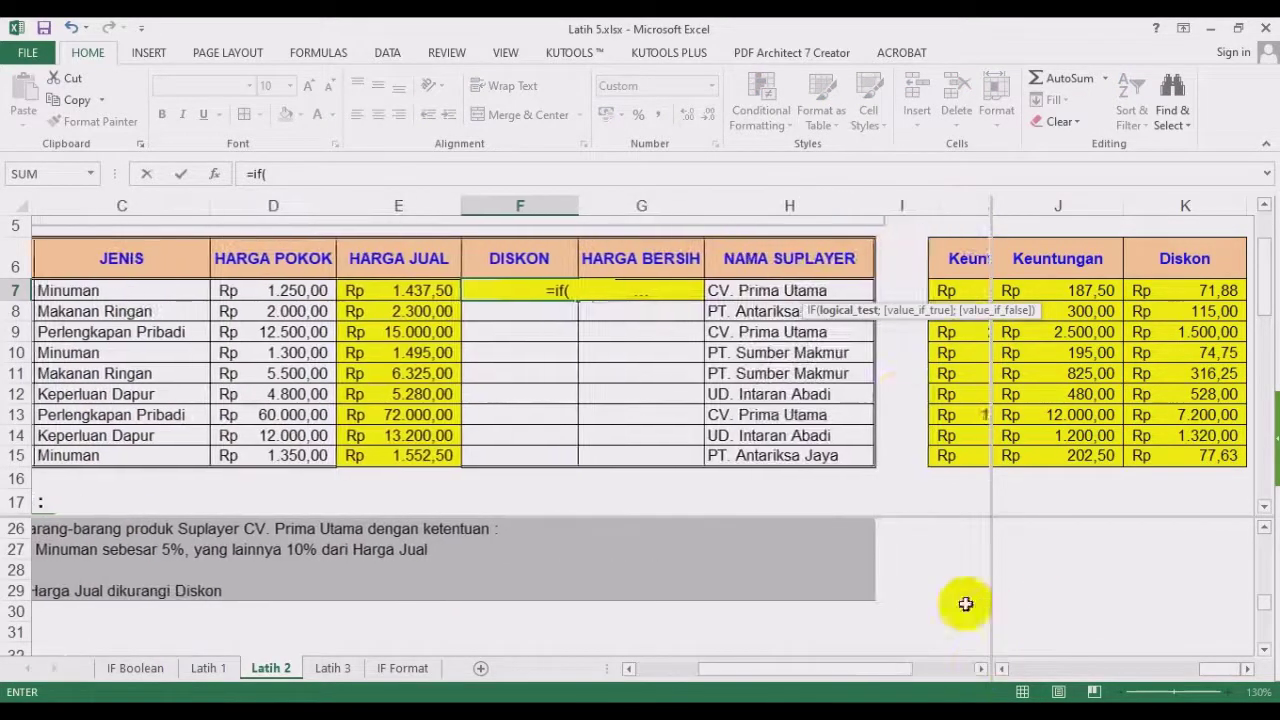
{"action": "left_click", "coordinate": [766, 290]}
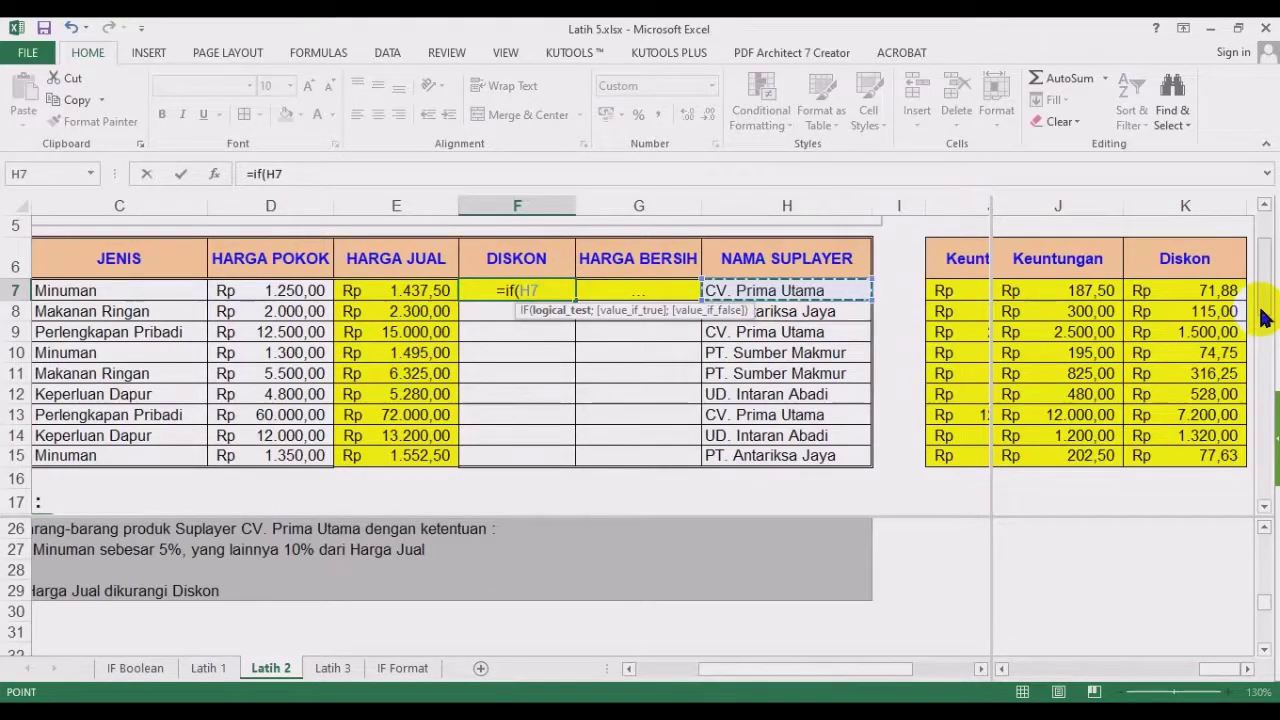
{"action": "type", "text": "=\"CV."}
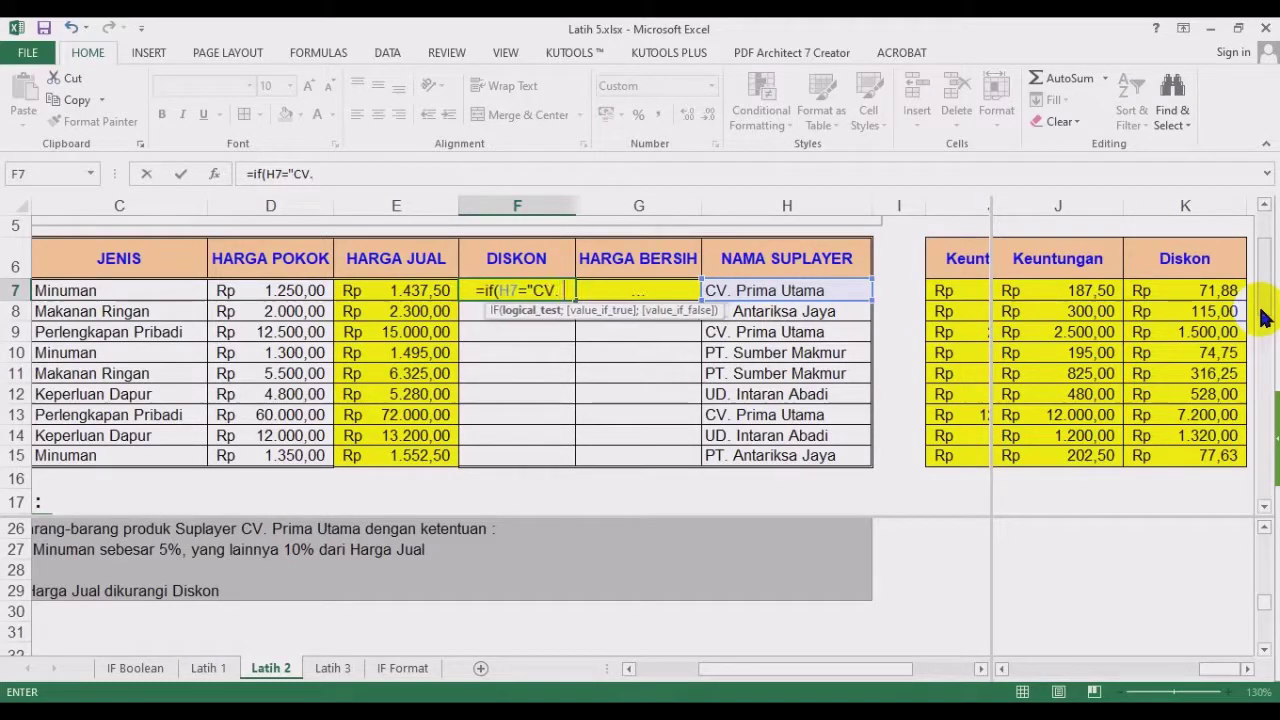
{"action": "type", "text": " Prima Utama"}
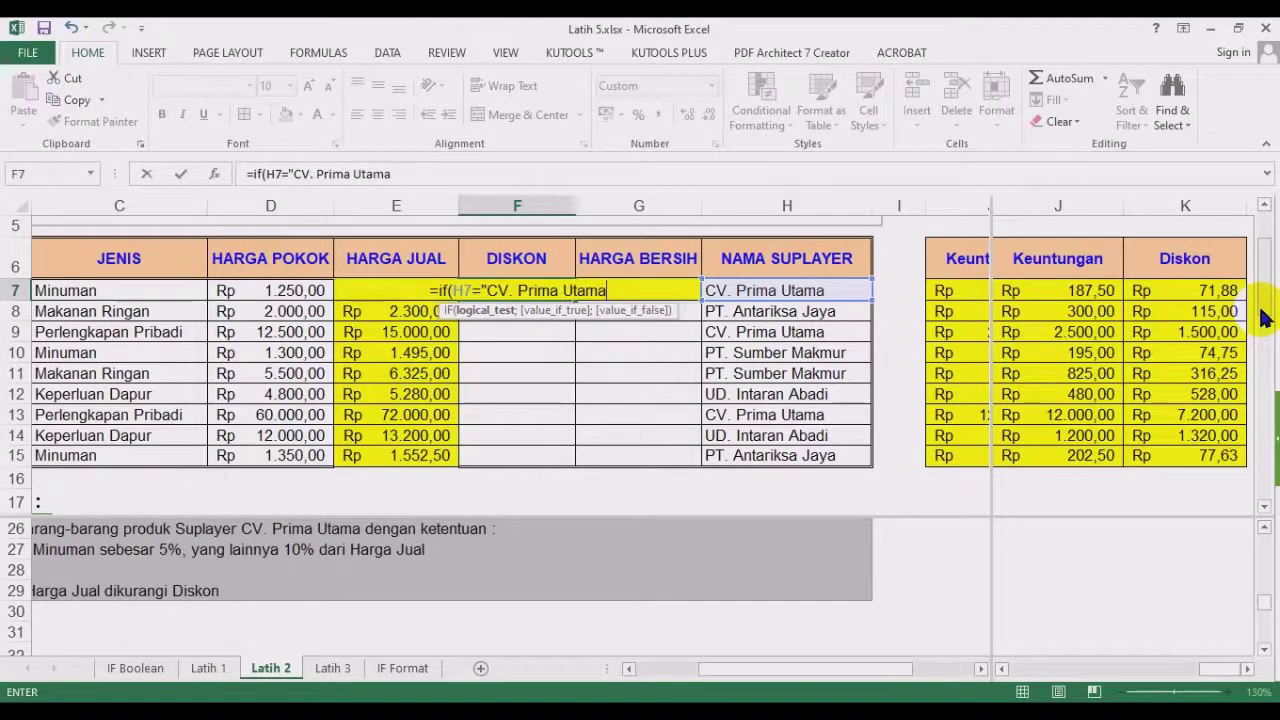
{"action": "type", "text": "\""}
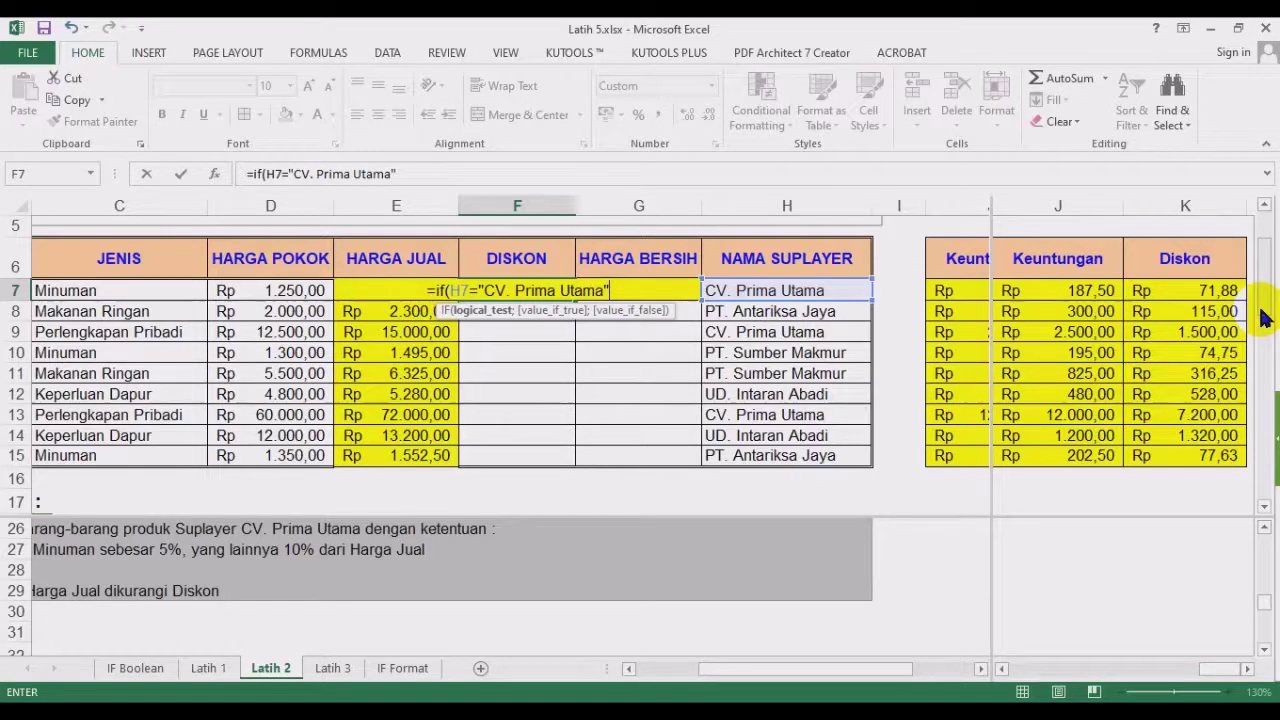
{"action": "key", "text": "BackSpace"}
{"action": "type", "text": "\""}
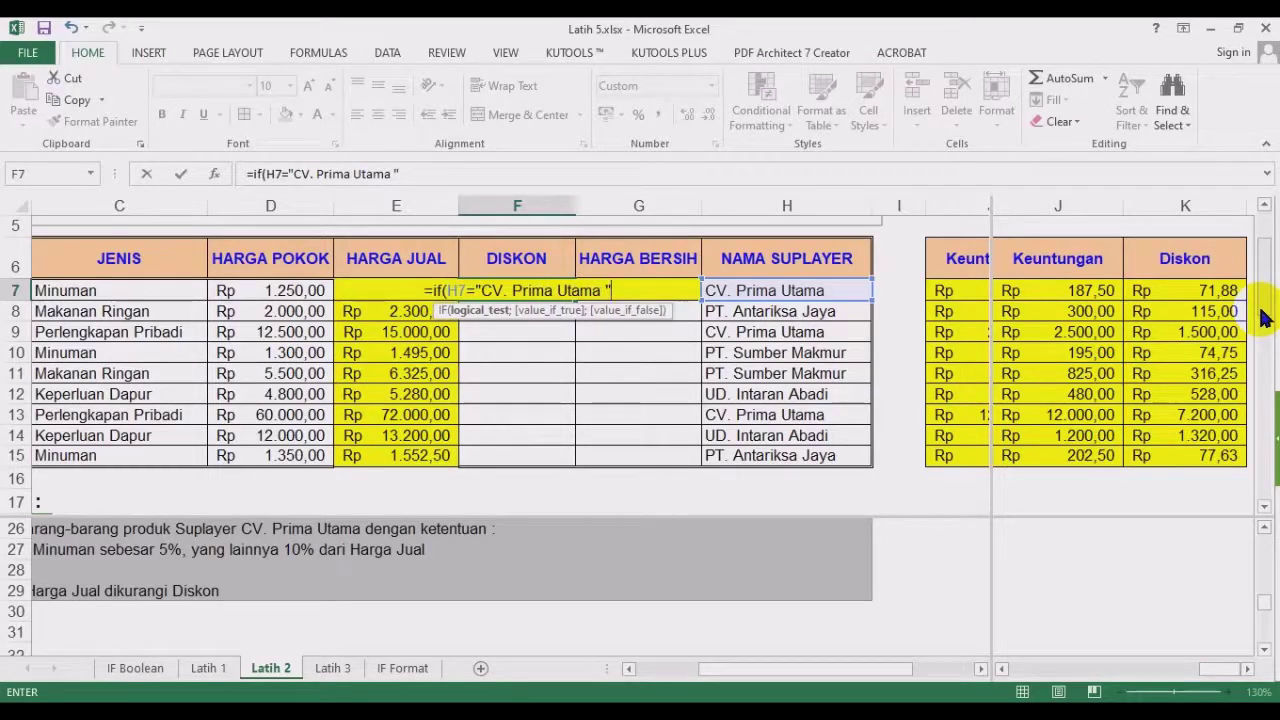
{"action": "key", "text": "BackSpace"}
{"action": "key", "text": "BackSpace"}
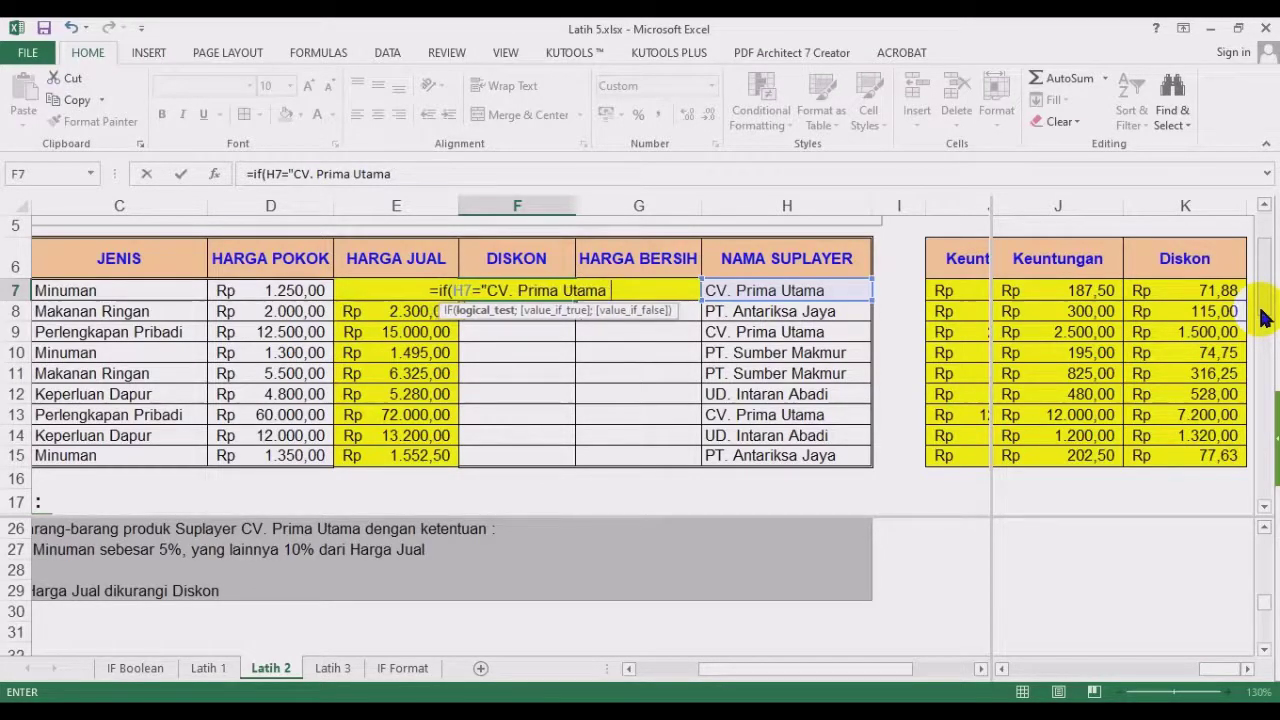
{"action": "type", "text": "\""}
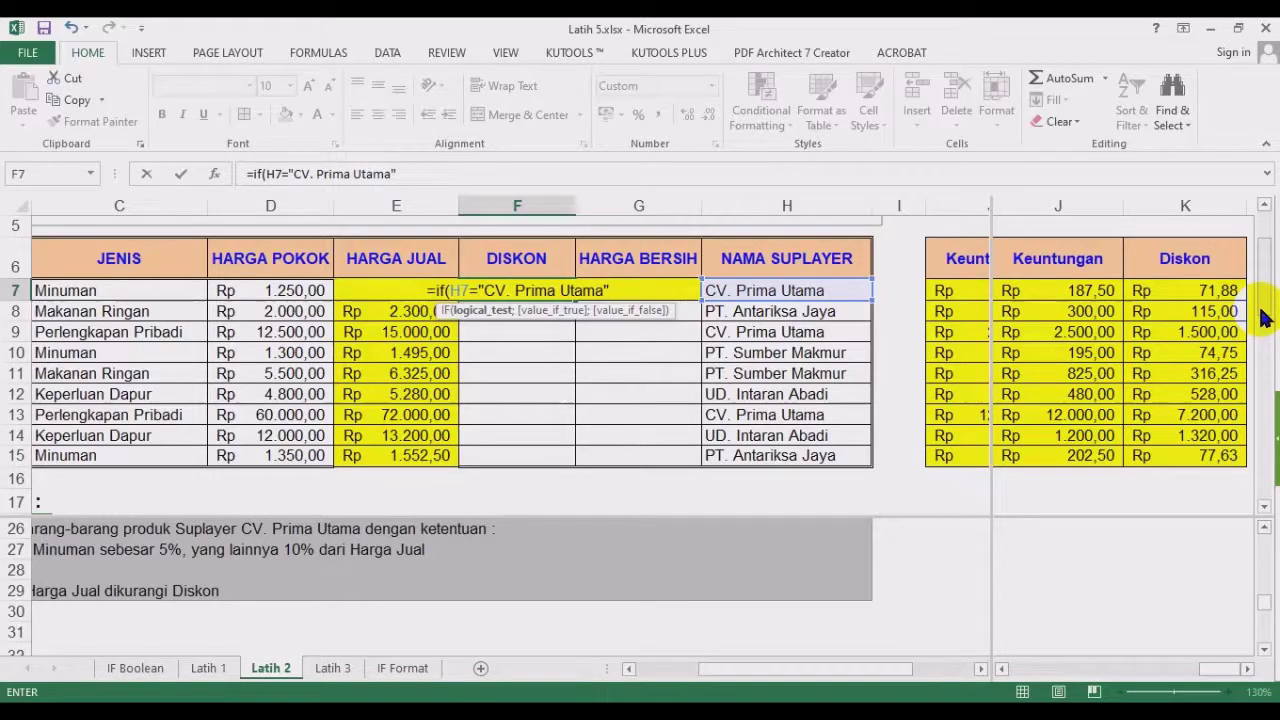
{"action": "key", "text": "Escape"}
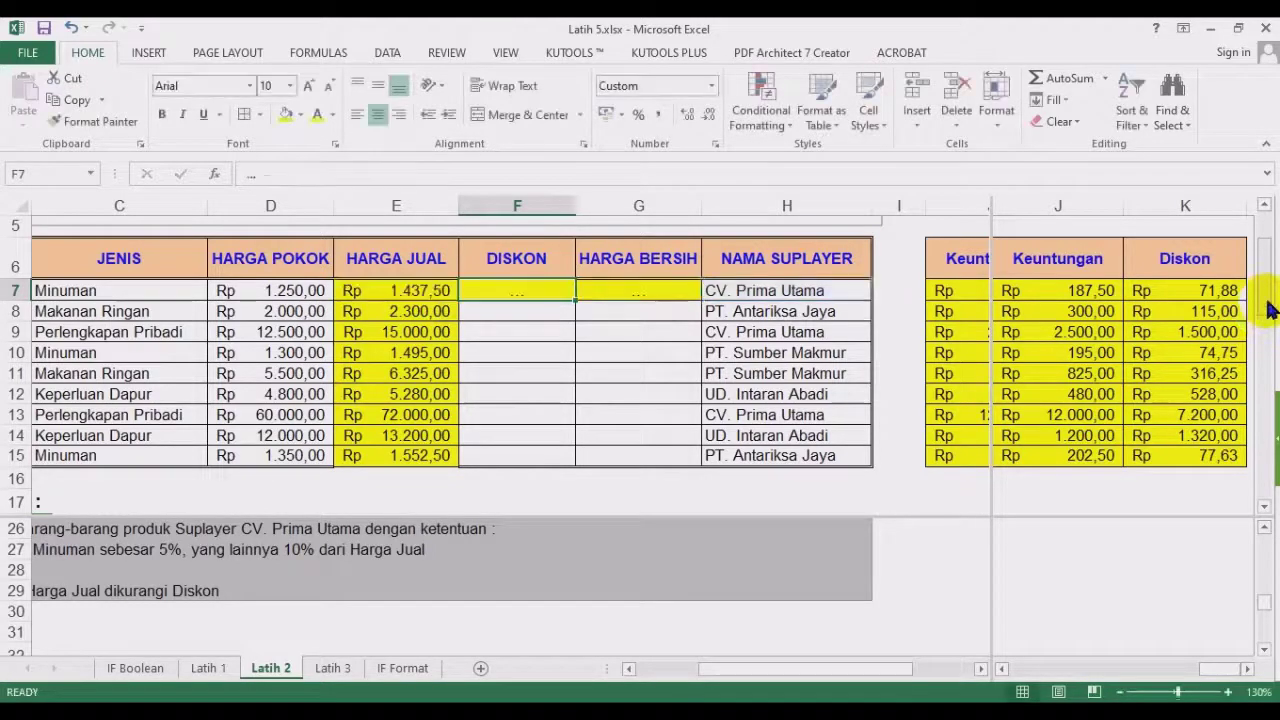
Correct the header in H6 to NAMA SUPPLIER.
{"action": "double_click", "coordinate": [786, 258]}
{"action": "key", "text": "ctrl+shift+Left"}
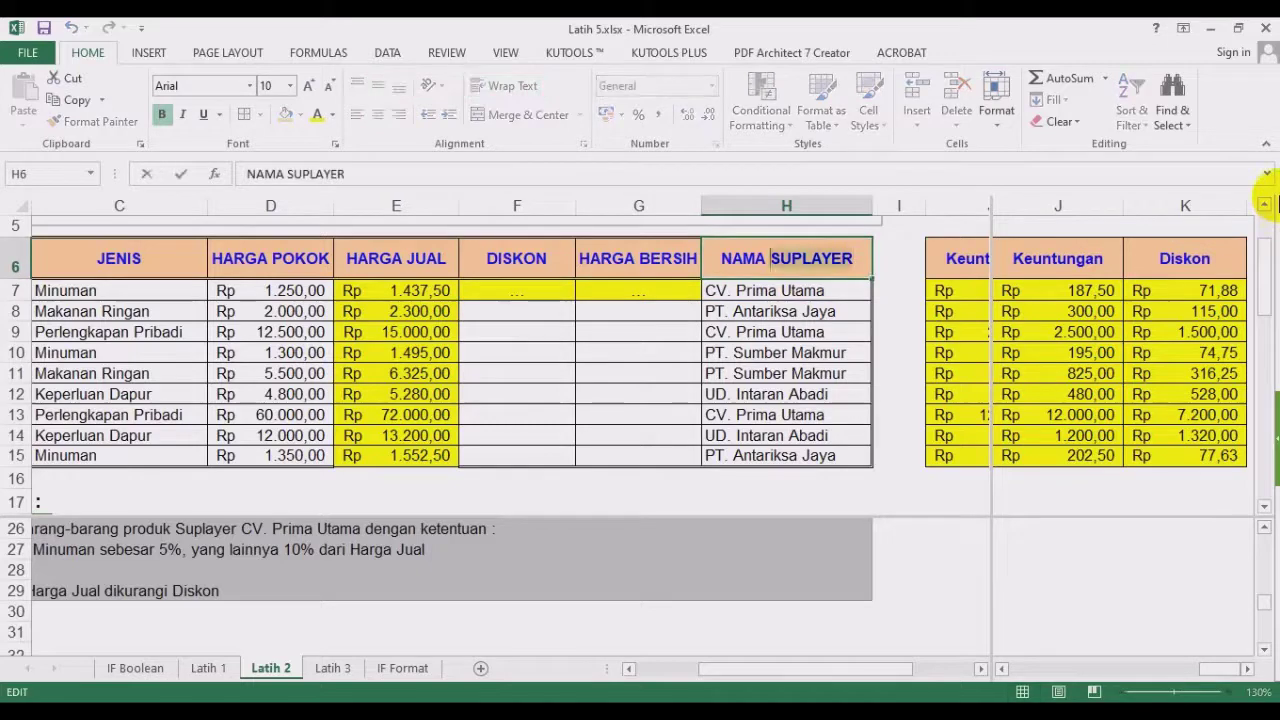
{"action": "type", "text": "SUPPLIE"}
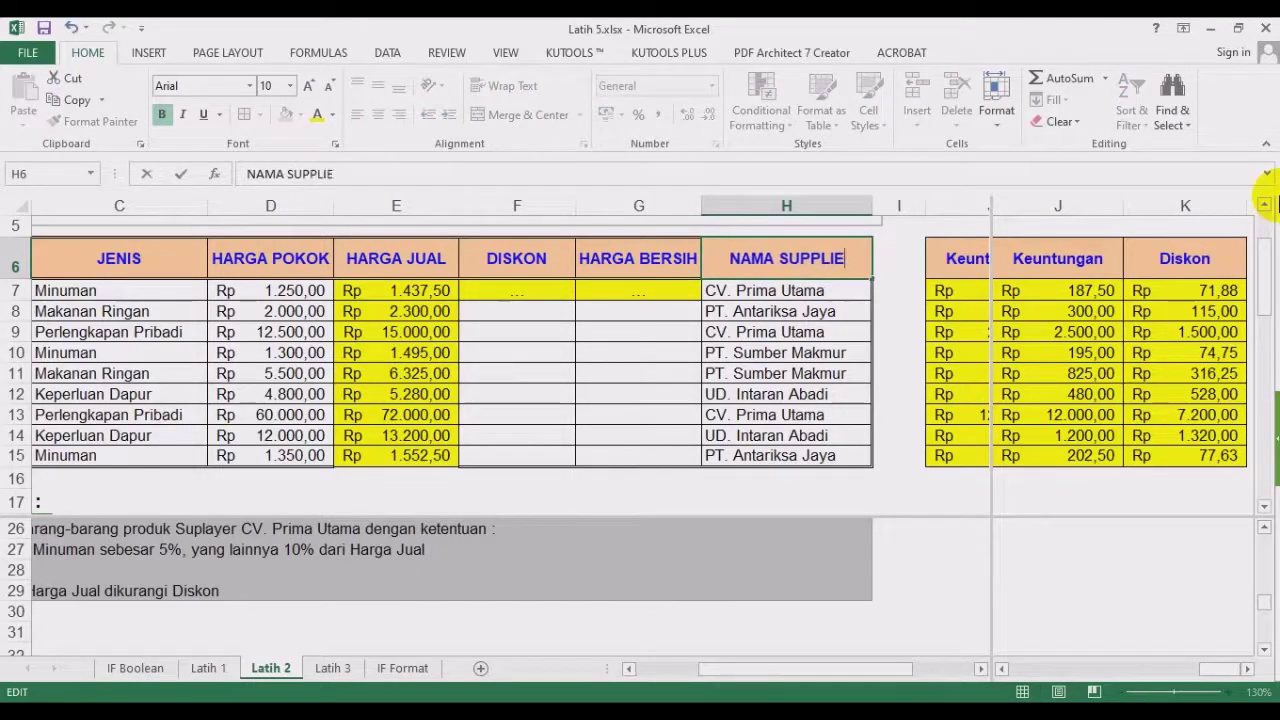
{"action": "type", "text": "R"}
{"action": "key", "text": "Return"}
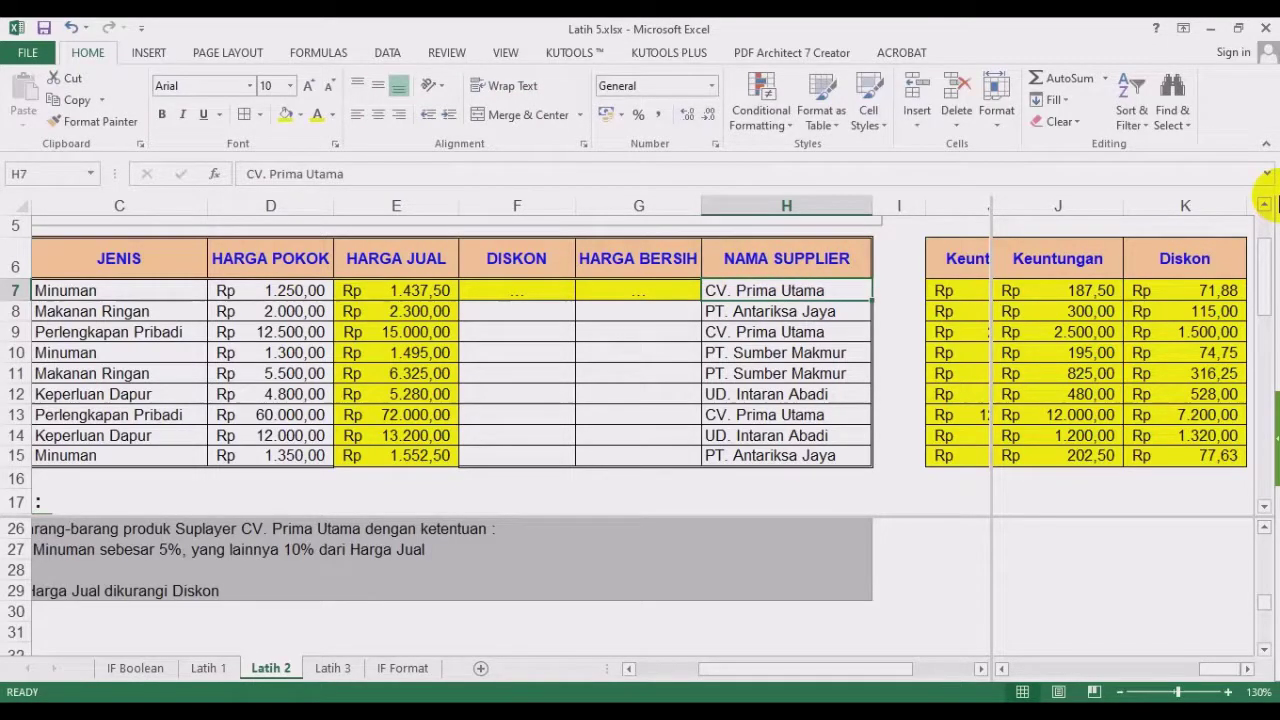
Enter the DISKON formula =IF(H7="CV. Prima Utama";K7;0) in F7.
{"action": "left_click", "coordinate": [518, 289]}
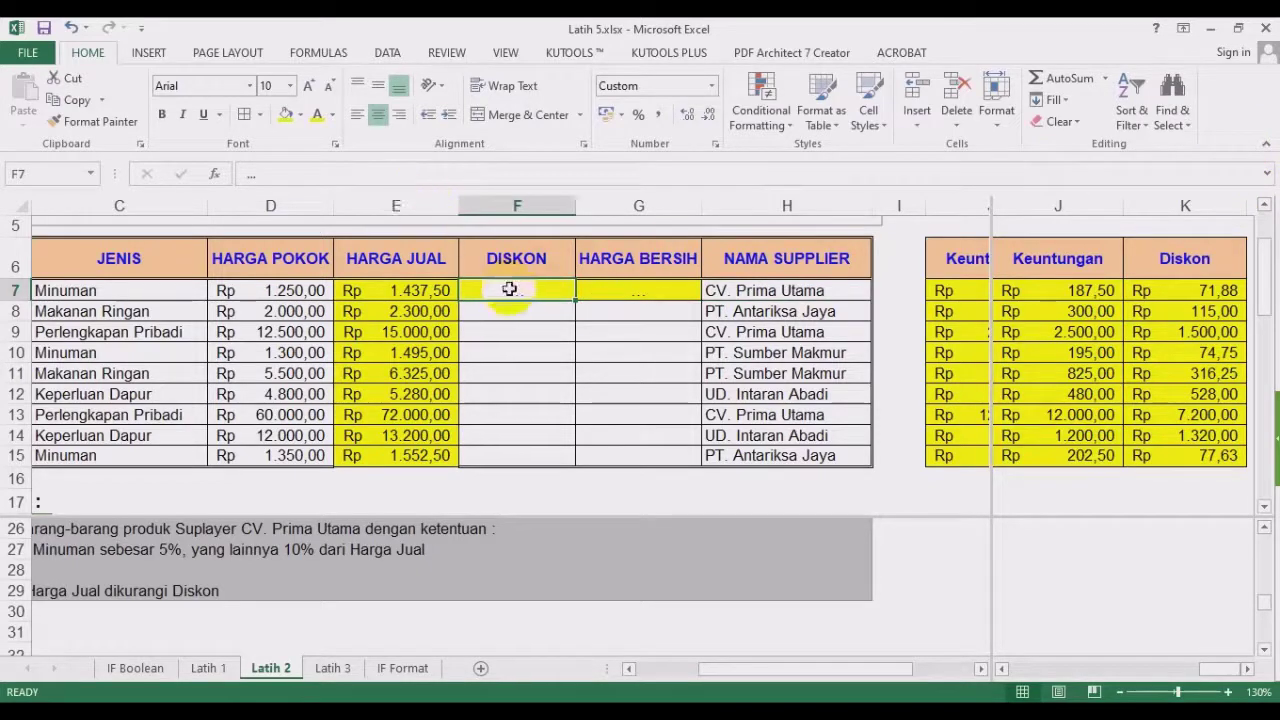
{"action": "left_click", "coordinate": [422, 172]}
{"action": "left_click", "coordinate": [494, 335]}
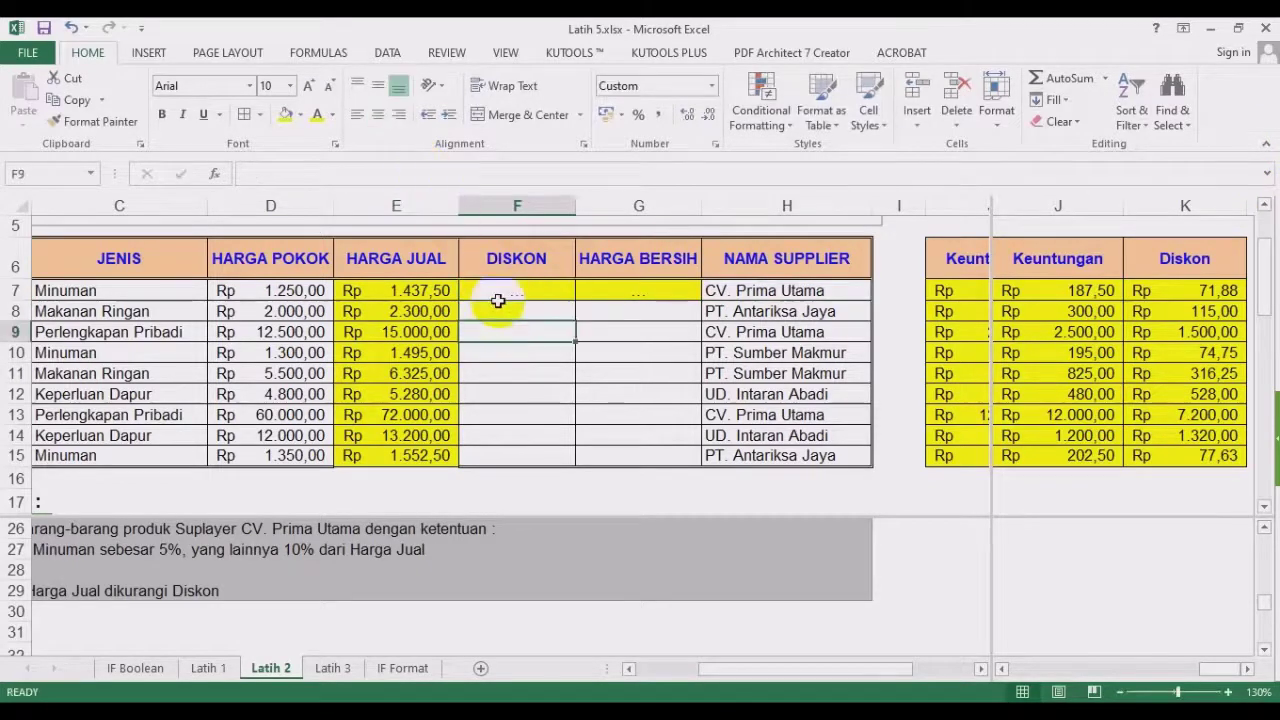
{"action": "left_click", "coordinate": [498, 300]}
{"action": "type", "text": "=if("}
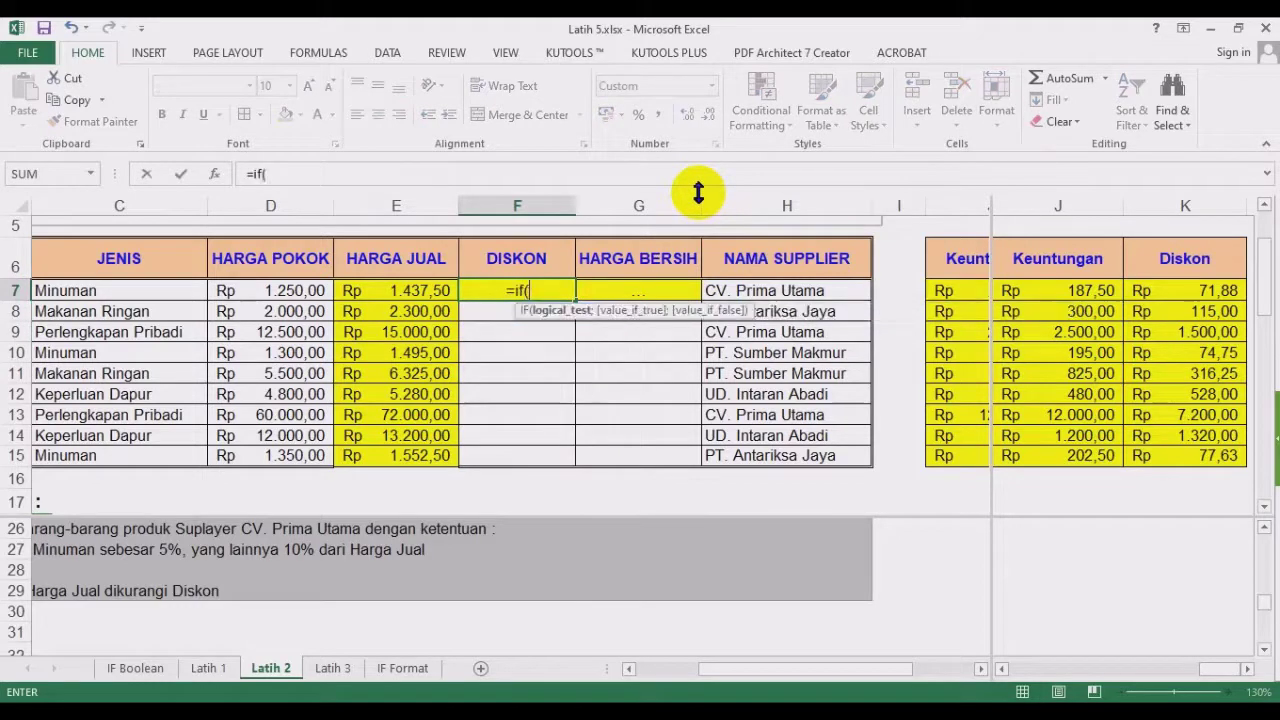
{"action": "left_click", "coordinate": [786, 289]}
{"action": "type", "text": "=\"CV"}
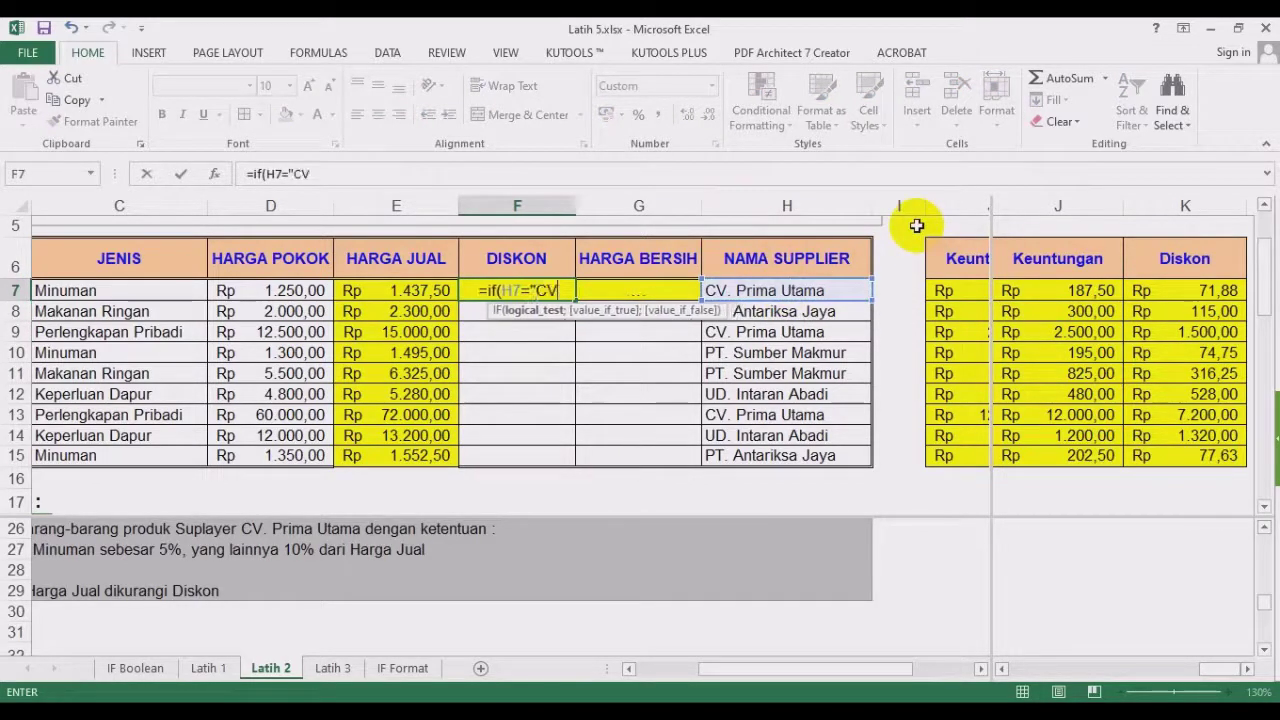
{"action": "type", "text": ". Prima Utrama"}
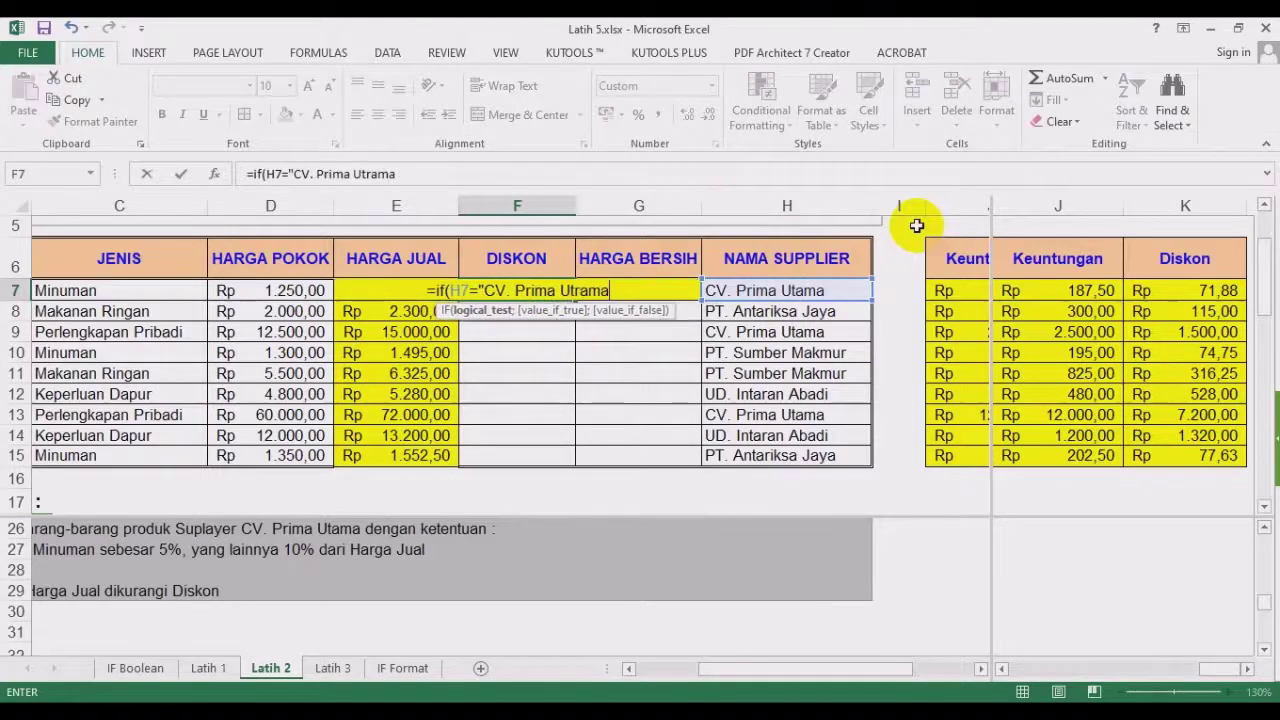
{"action": "key", "text": "BackSpace"}
{"action": "key", "text": "BackSpace"}
{"action": "key", "text": "BackSpace"}
{"action": "key", "text": "BackSpace"}
{"action": "type", "text": "ama\";"}
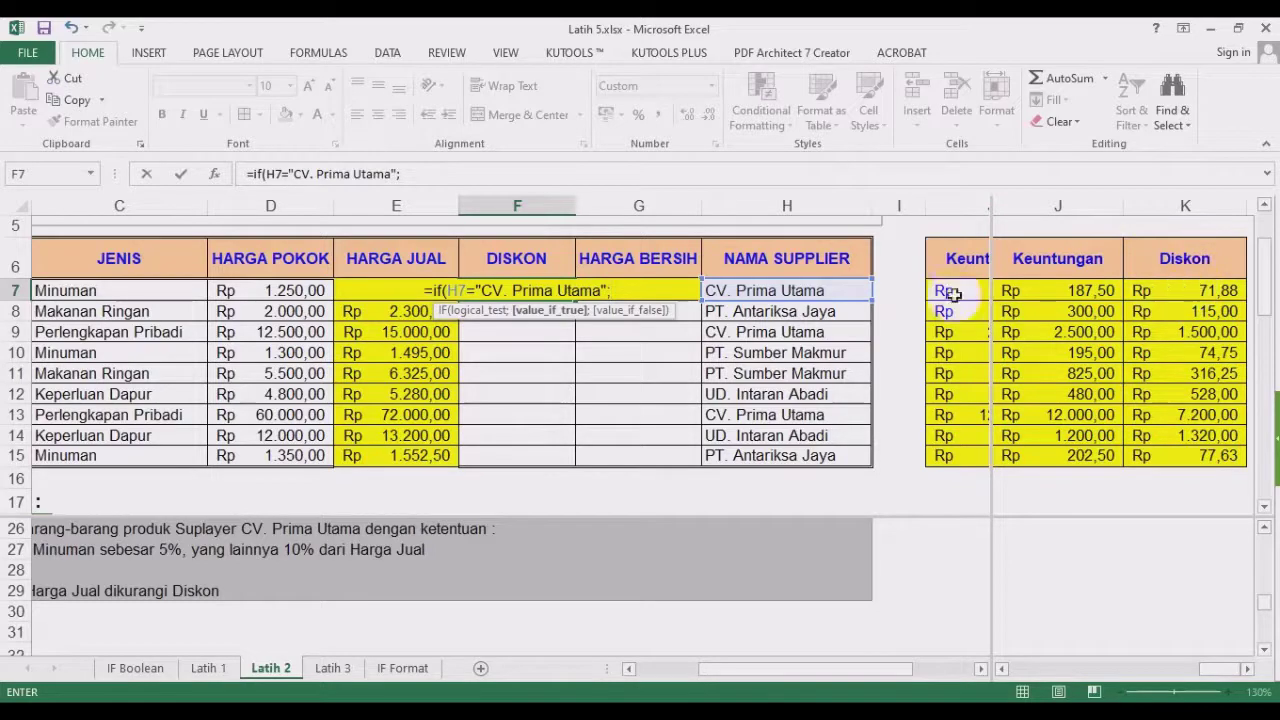
{"action": "left_click", "coordinate": [1167, 290]}
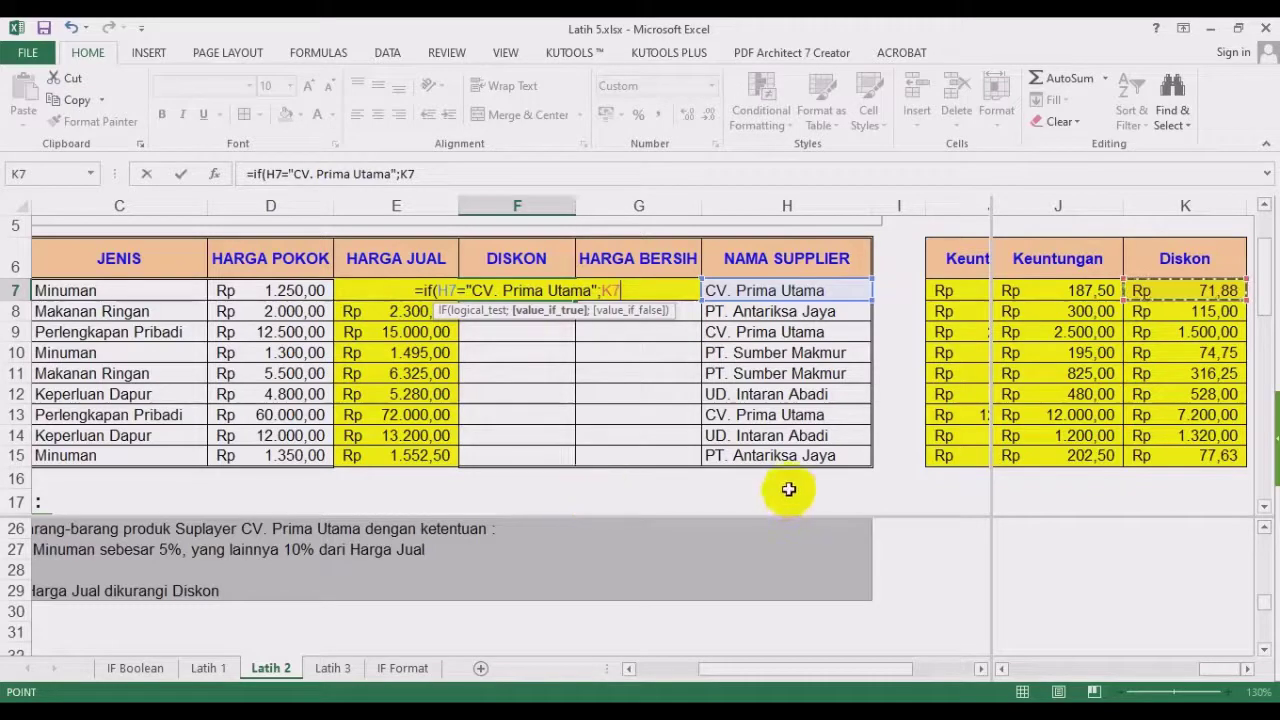
{"action": "type", "text": ";"}
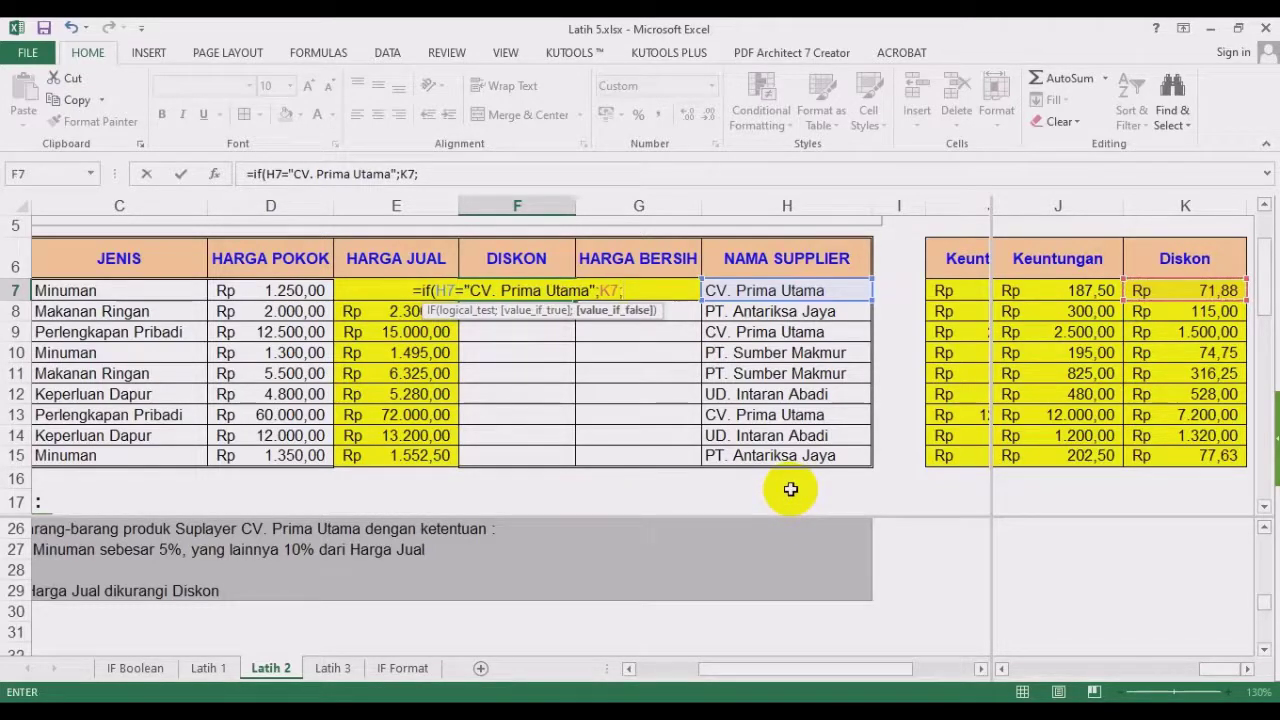
{"action": "type", "text": "0)"}
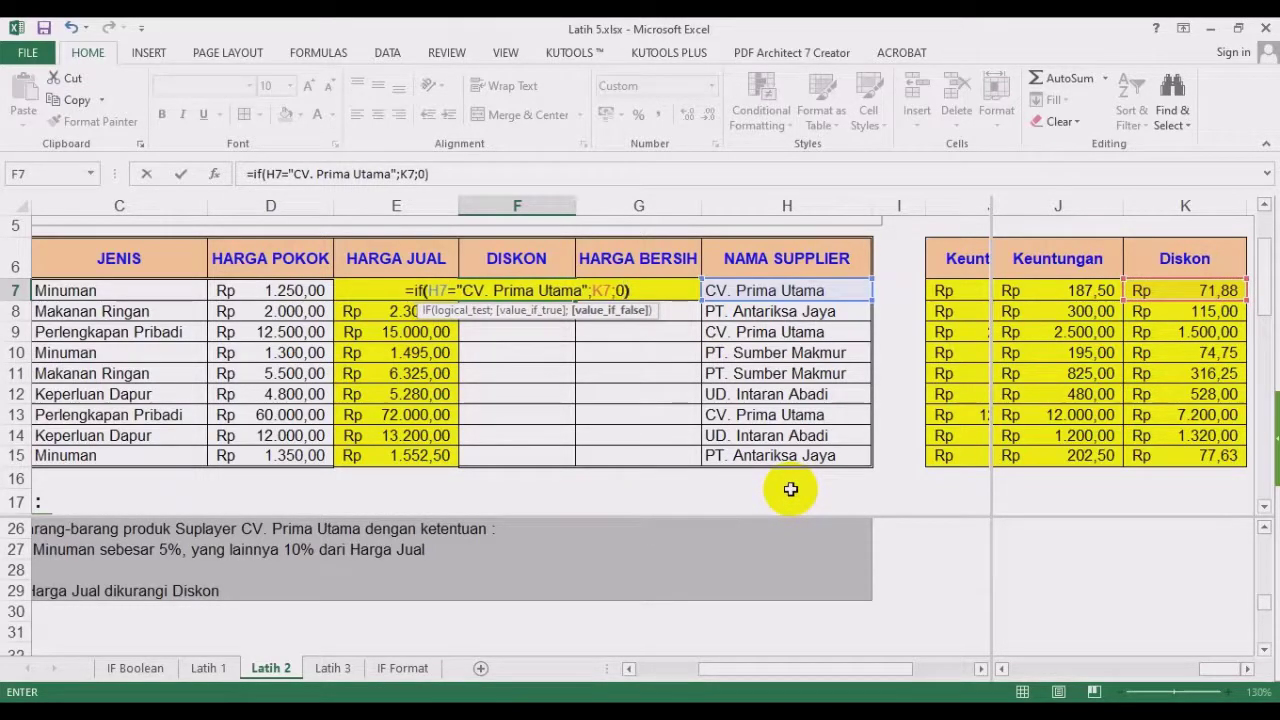
{"action": "key", "text": "Return"}
Fill the DISKON formula from F7 down through F15 and check the copied formula in F9.
{"action": "left_click", "coordinate": [543, 291]}
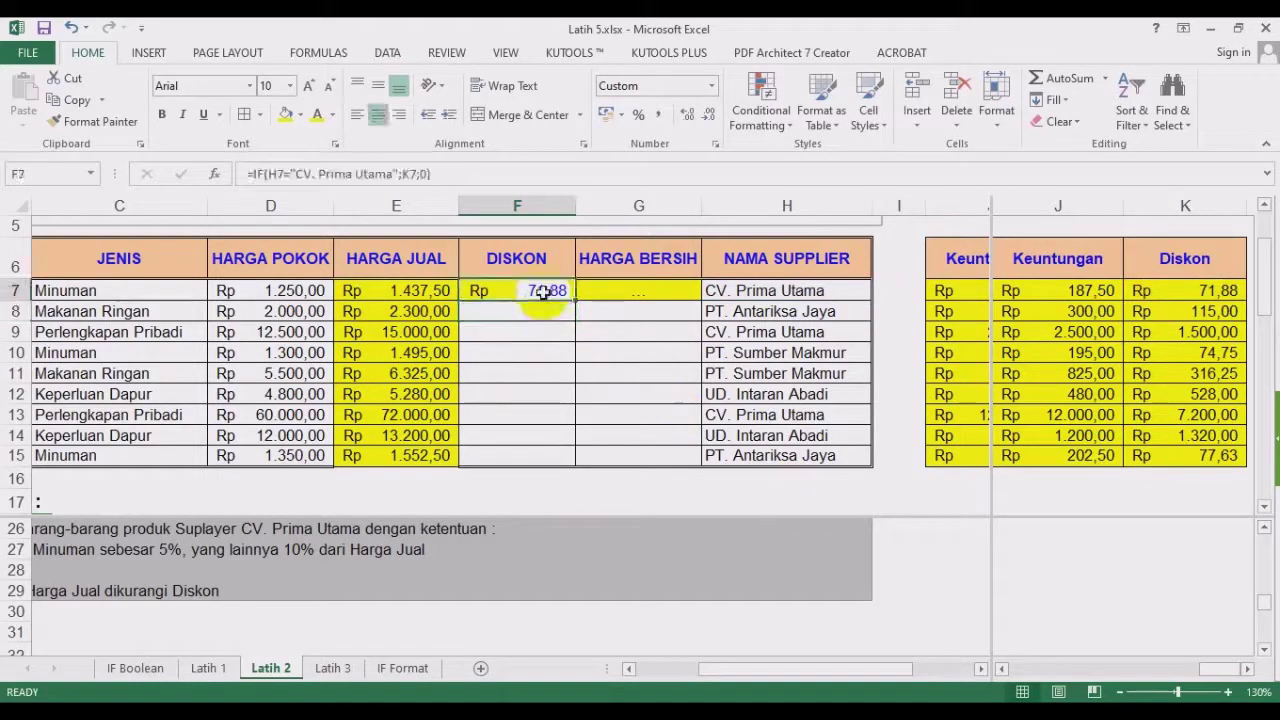
{"action": "double_click", "coordinate": [574, 300]}
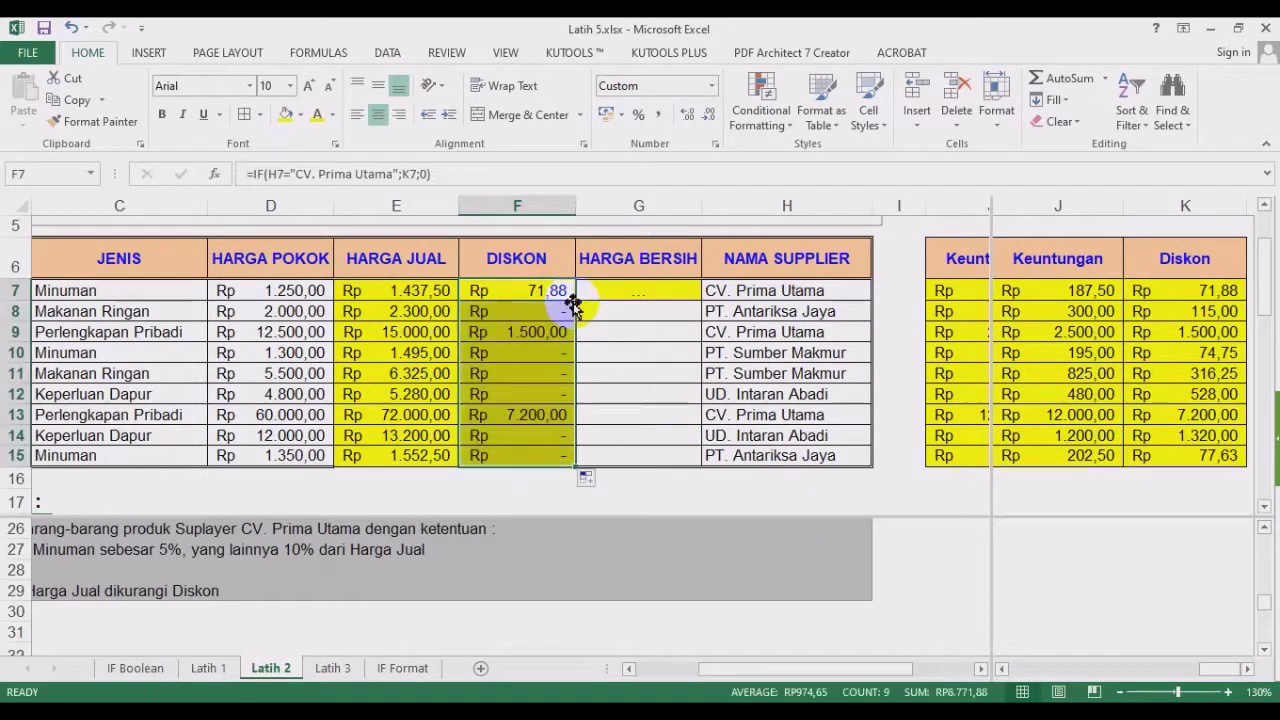
{"action": "left_click", "coordinate": [530, 331]}
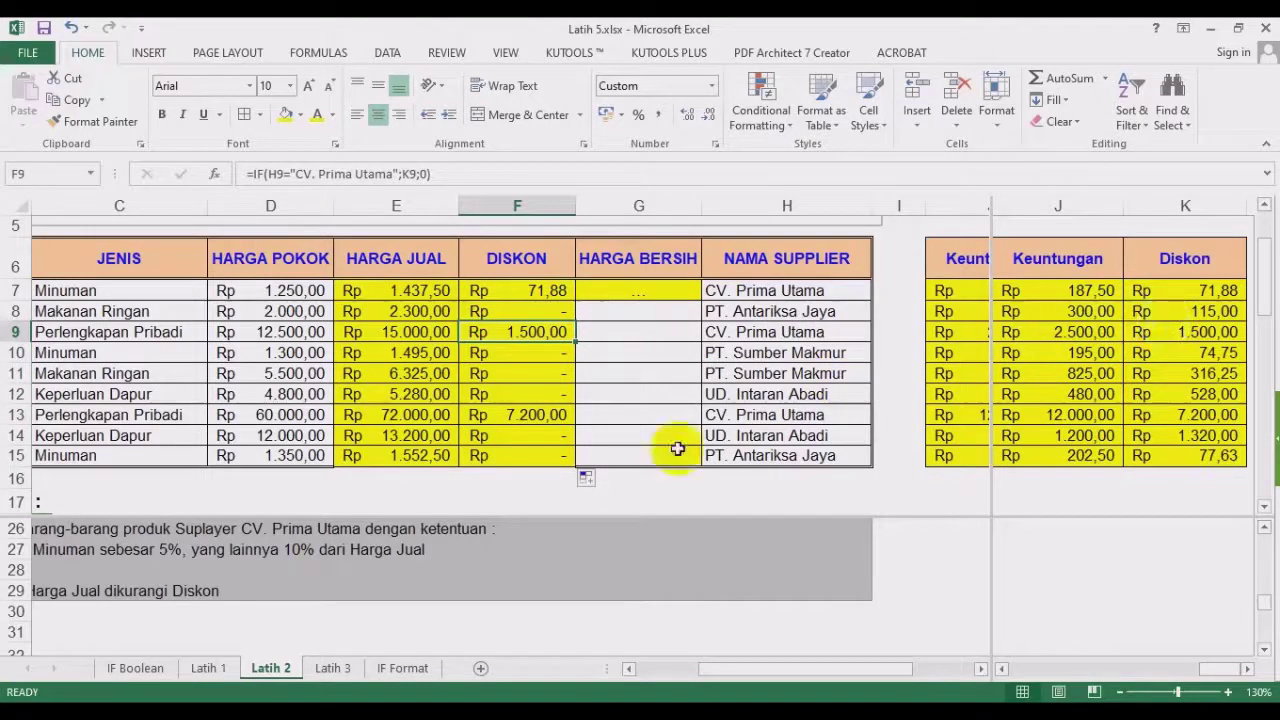
Enter the HARGA BERSIH formula =E7-F7 in G7 and fill it down through G15.
{"action": "left_click", "coordinate": [663, 677]}
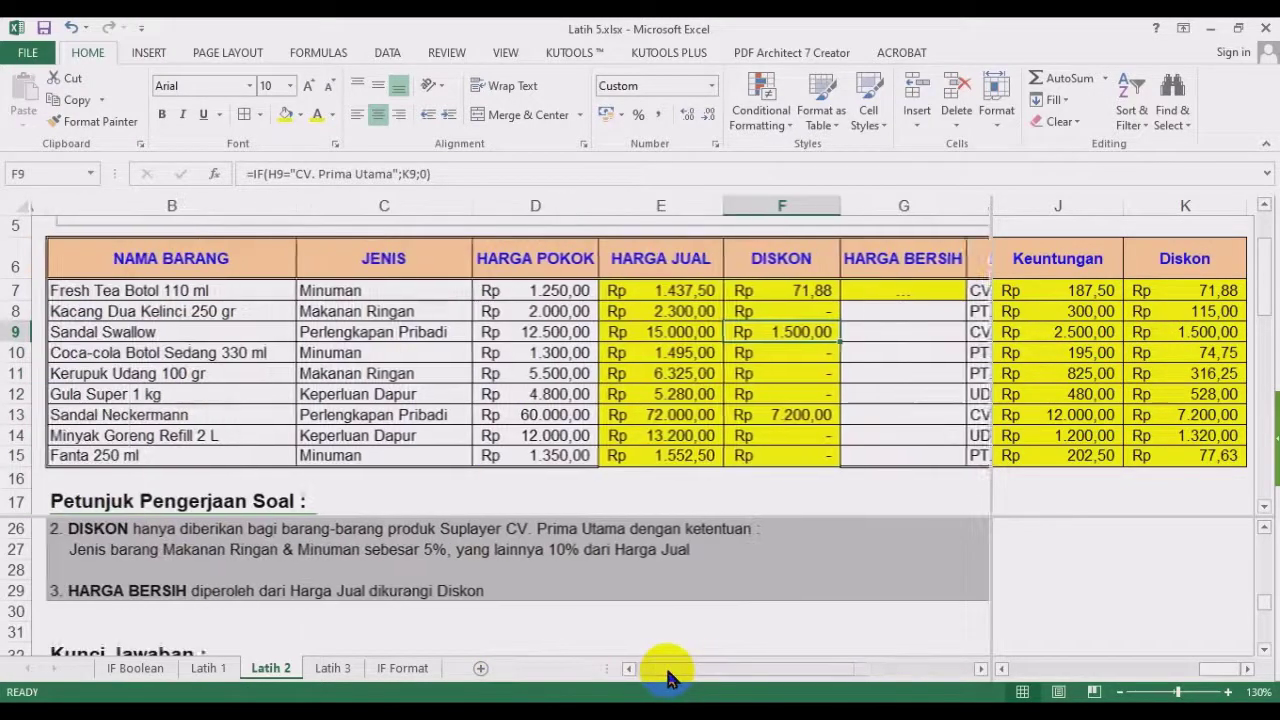
{"action": "left_click_drag", "start_coordinate": [730, 680], "coordinate": [820, 666]}
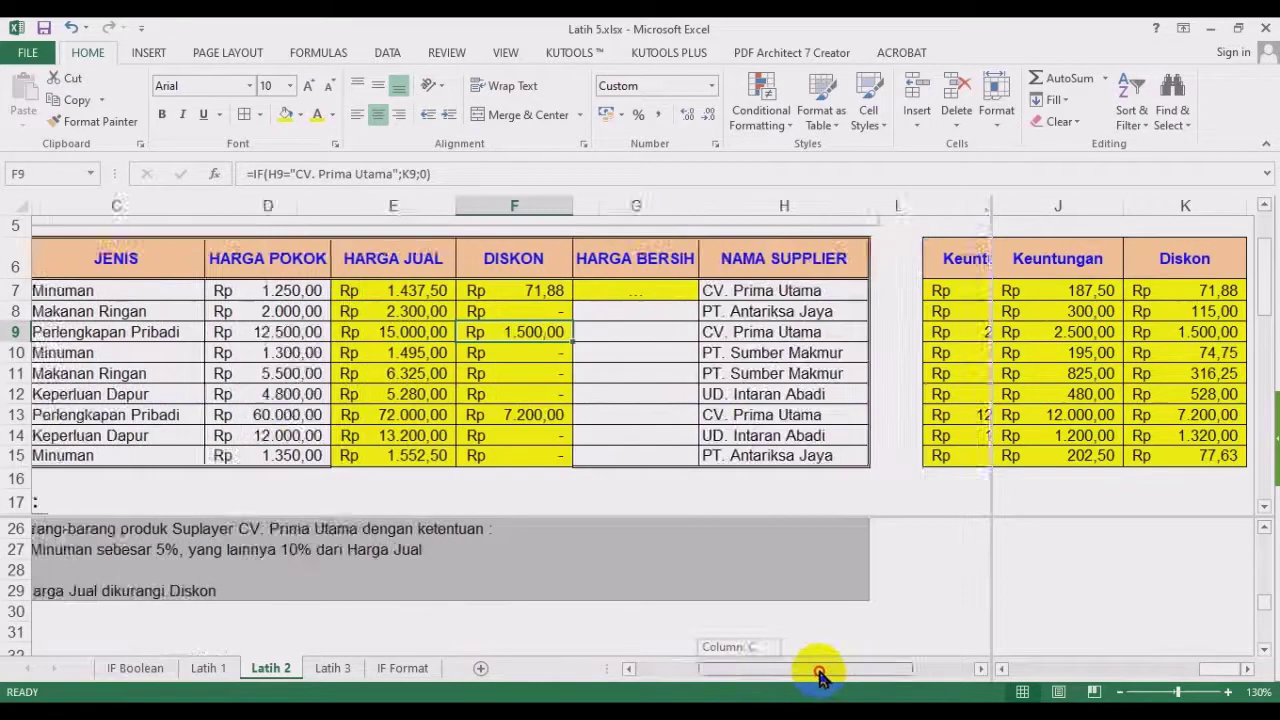
{"action": "left_click", "coordinate": [343, 290]}
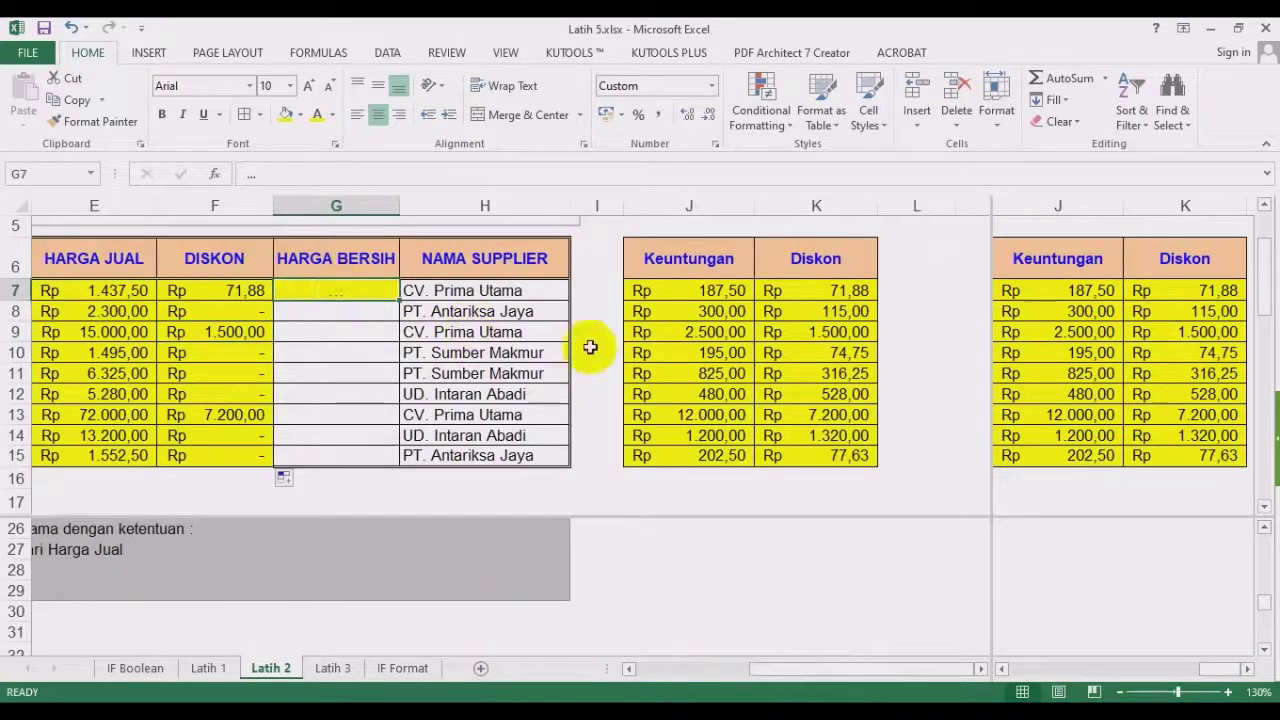
{"action": "type", "text": "="}
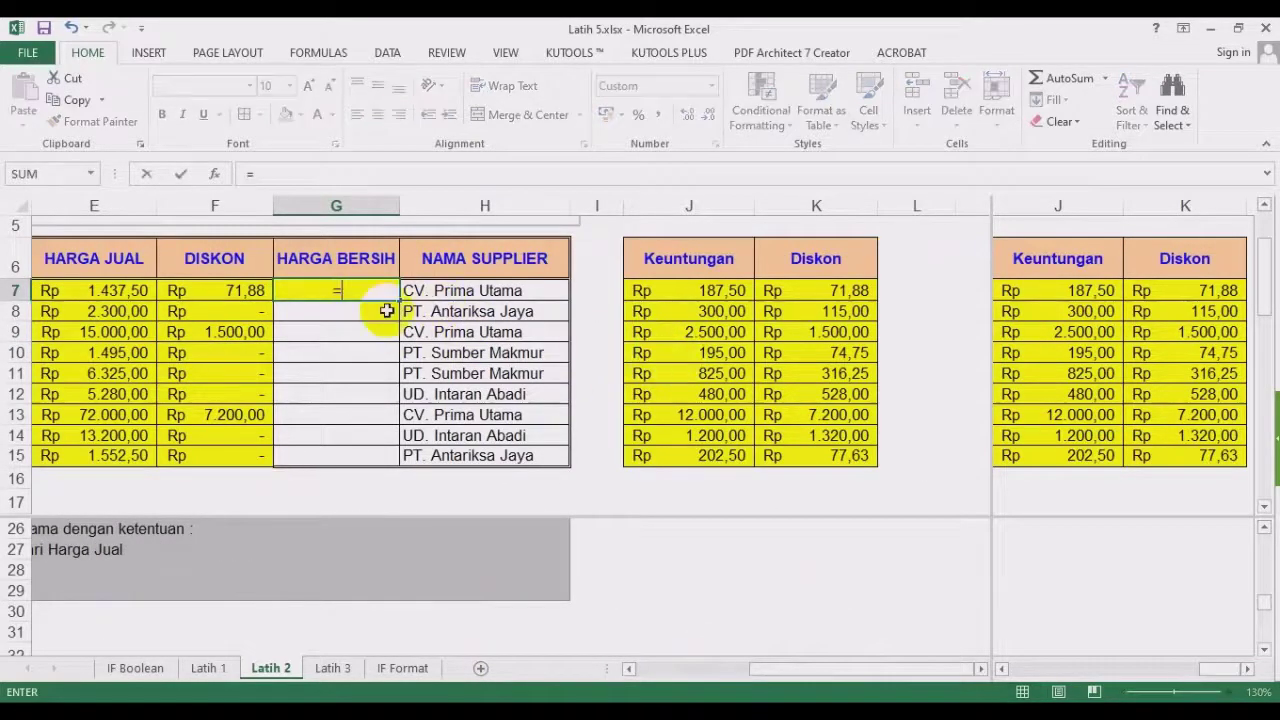
{"action": "left_click", "coordinate": [89, 291]}
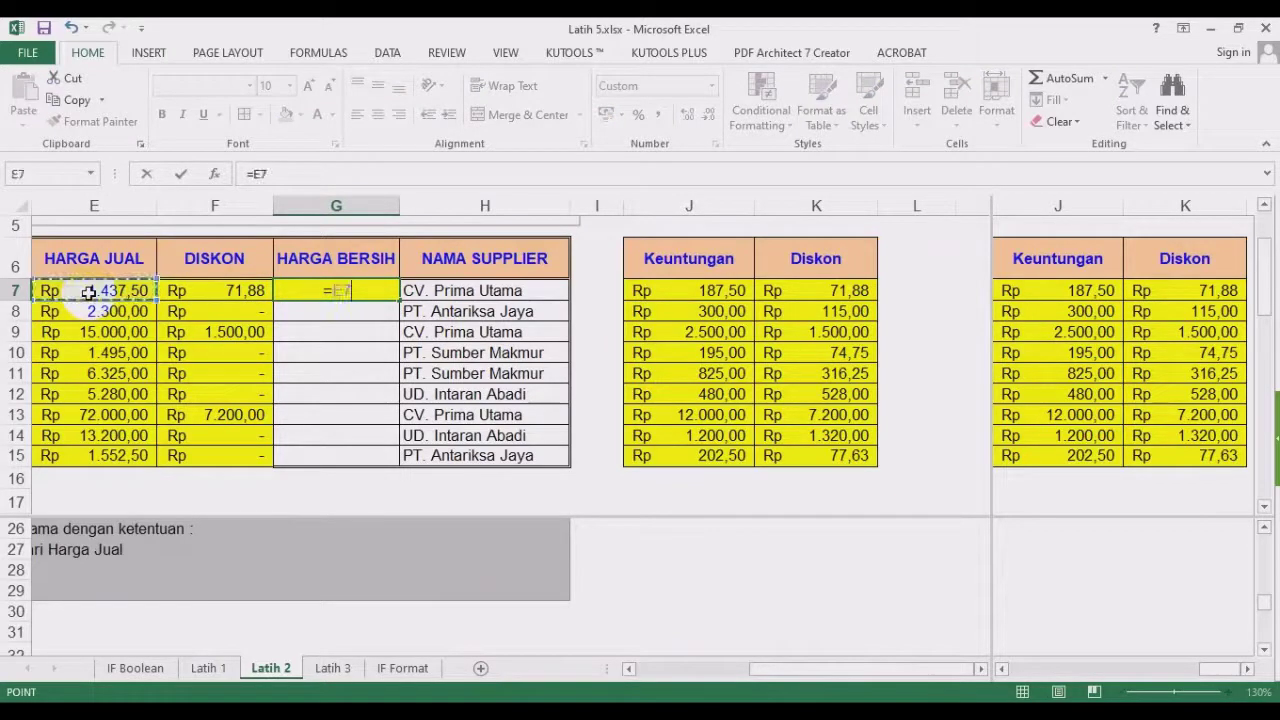
{"action": "type", "text": "-"}
{"action": "left_click", "coordinate": [227, 290]}
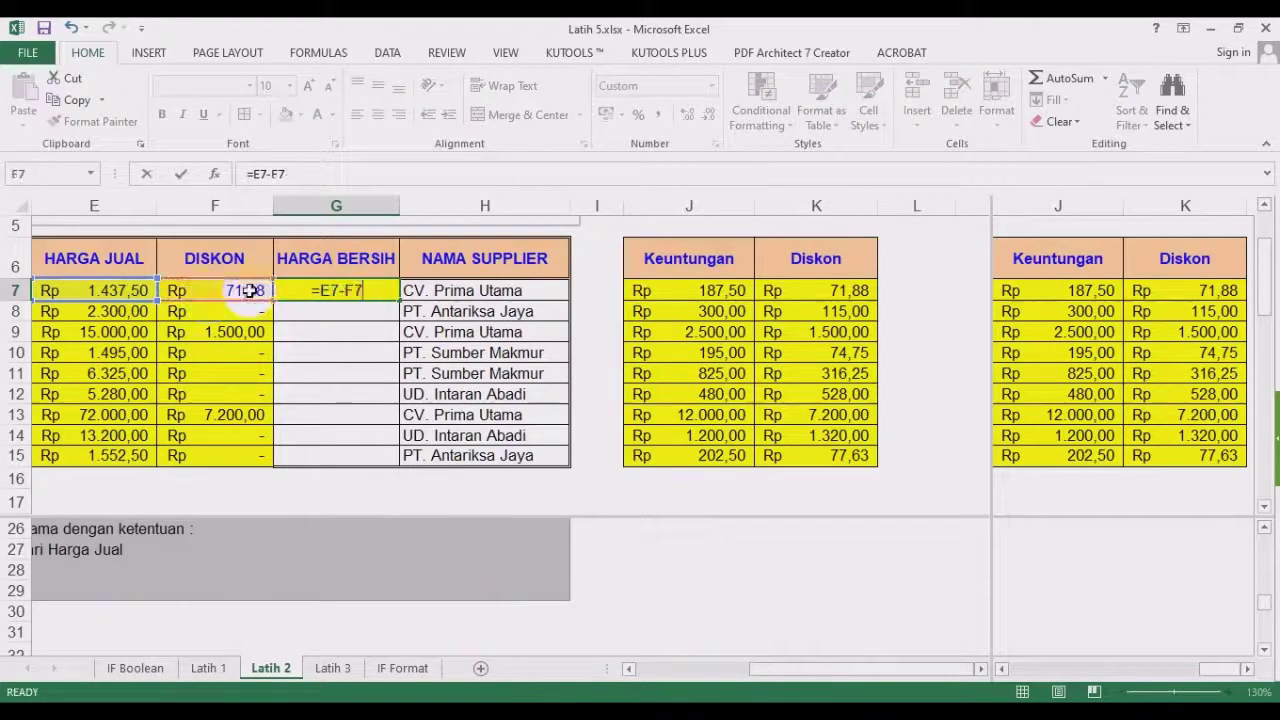
{"action": "key", "text": "Return"}
{"action": "left_click", "coordinate": [386, 292]}
{"action": "double_click", "coordinate": [398, 300]}
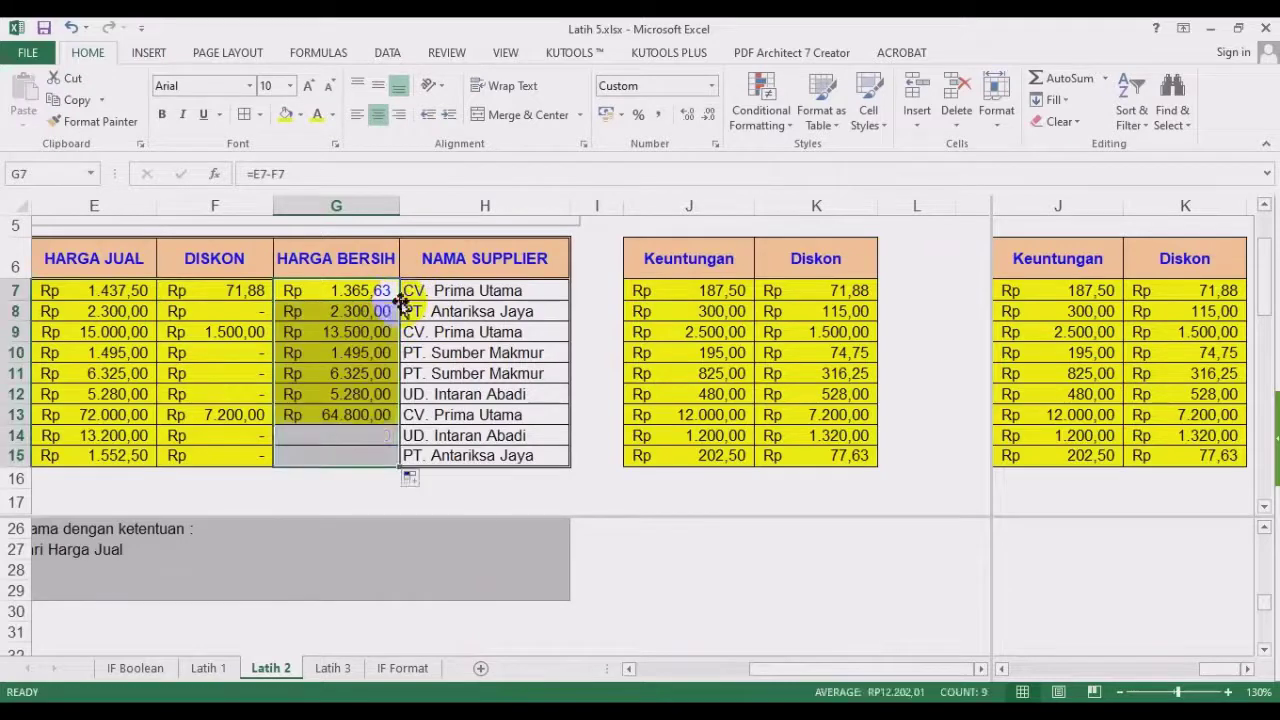
Remove both the vertical and the horizontal pane split from the Latih 2 sheet.
{"action": "left_click", "coordinate": [651, 677]}
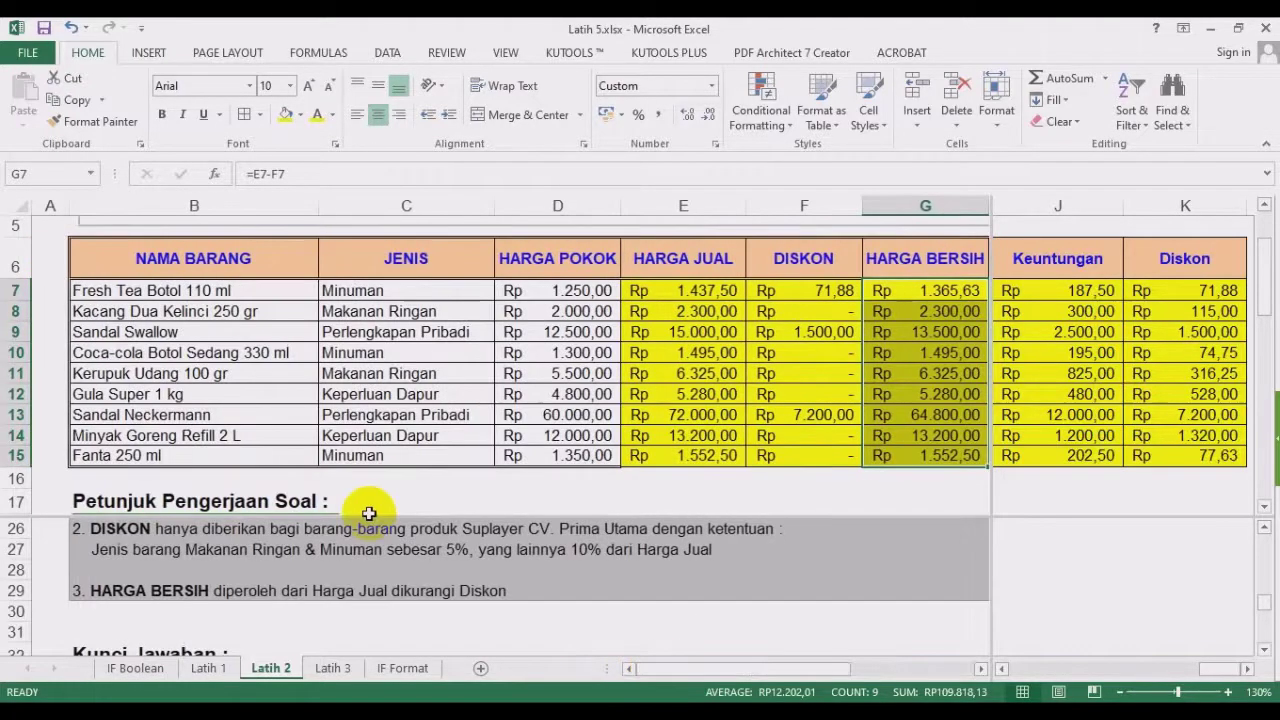
{"action": "double_click", "coordinate": [988, 494]}
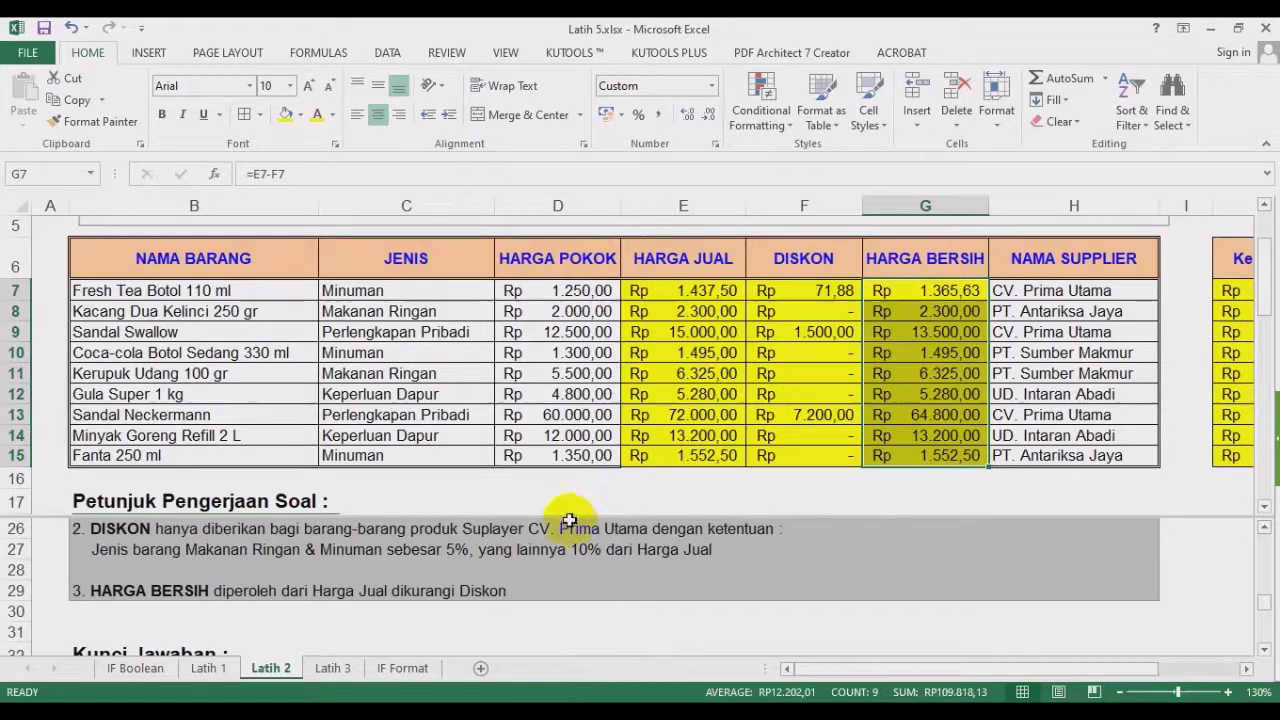
{"action": "double_click", "coordinate": [569, 515]}
Insert five blank rows at row 17, above the Petunjuk Pengerjaan Soal heading.
{"action": "left_click", "coordinate": [16, 524]}
{"action": "left_click_drag", "start_coordinate": [23, 537], "coordinate": [22, 590]}
{"action": "right_click", "coordinate": [22, 552]}
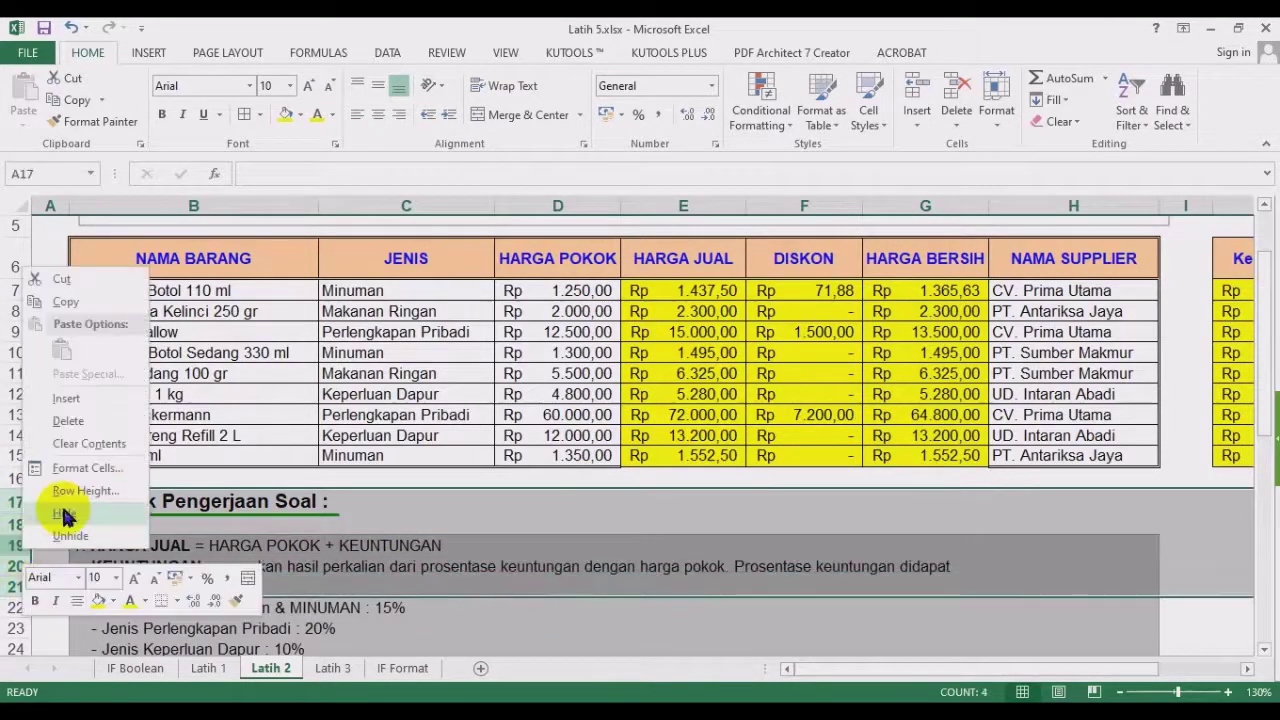
{"action": "left_click", "coordinate": [68, 420]}
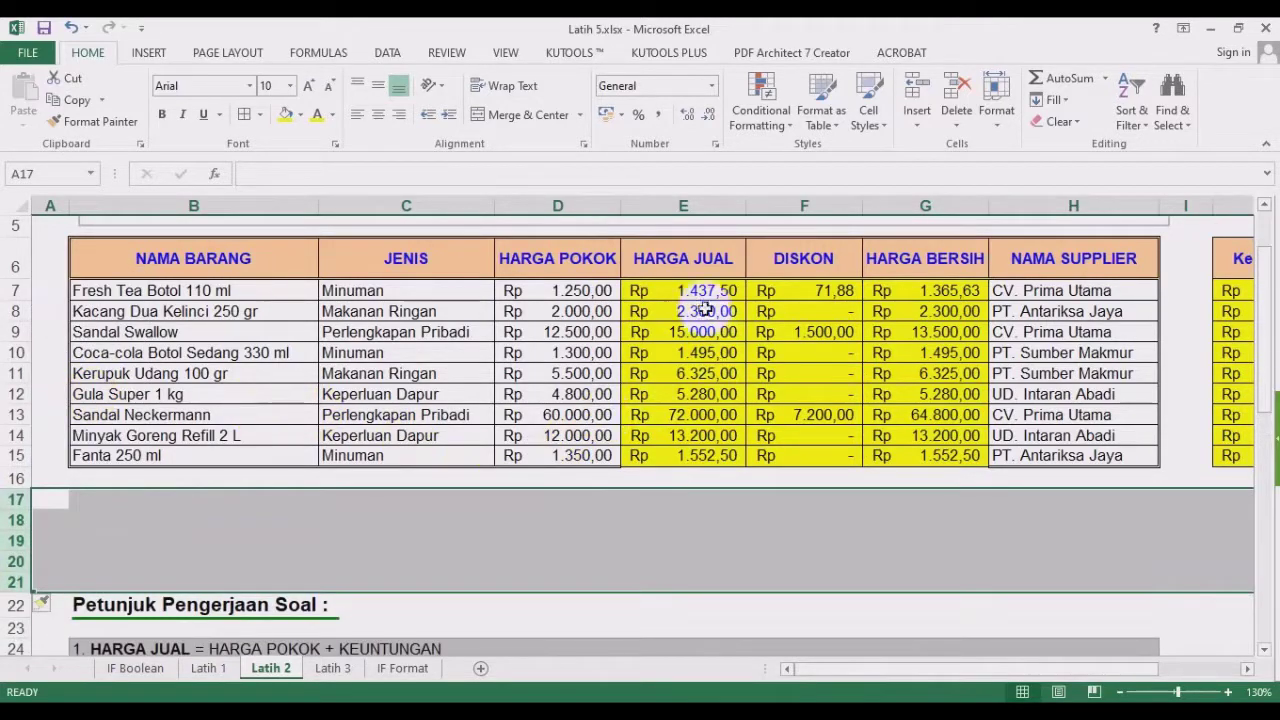
Inspect the HARGA JUAL formula in E7 and the Keuntungan formula in J7.
{"action": "left_click", "coordinate": [699, 290]}
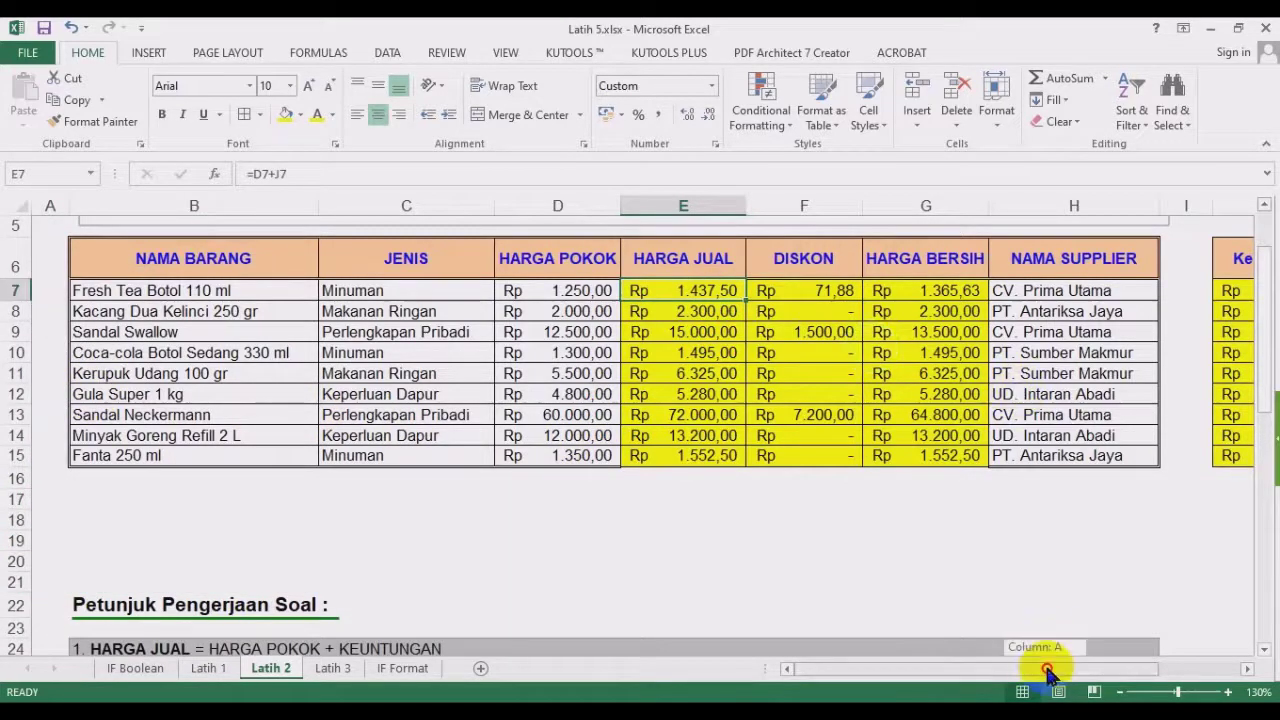
{"action": "left_click_drag", "start_coordinate": [1043, 668], "coordinate": [1118, 422]}
{"action": "left_click", "coordinate": [1015, 290]}
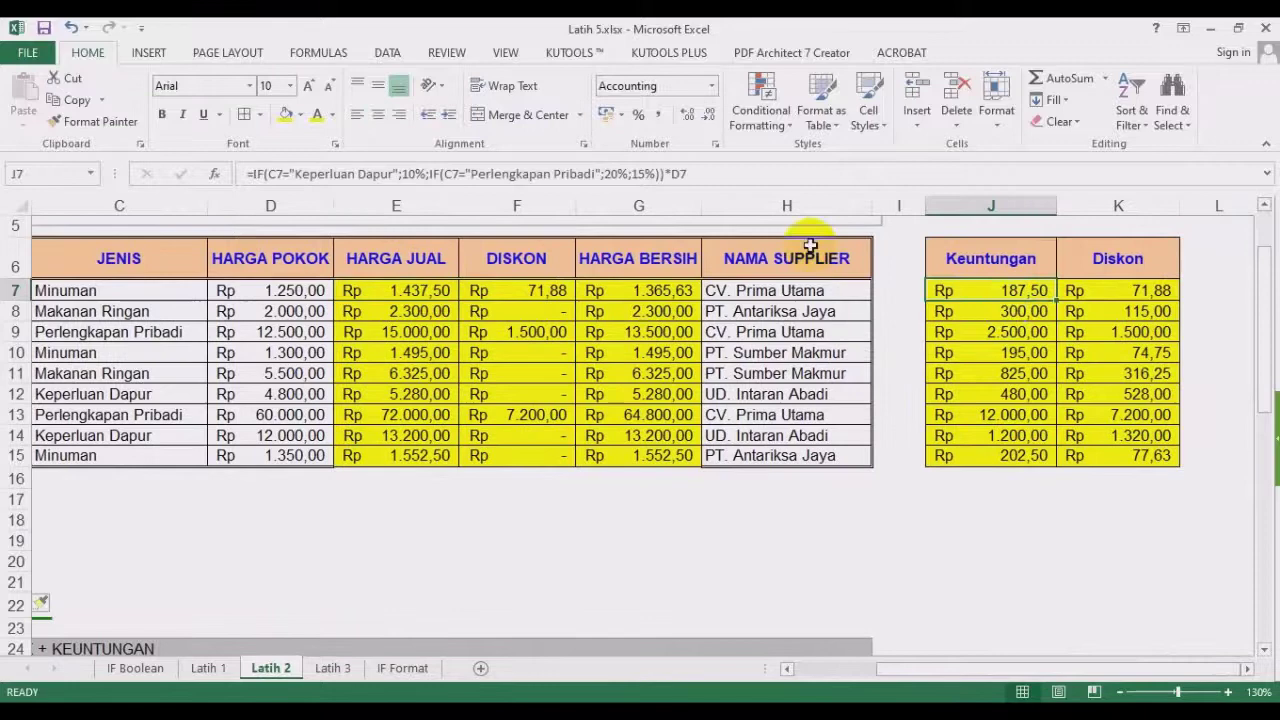
{"action": "left_click", "coordinate": [722, 168]}
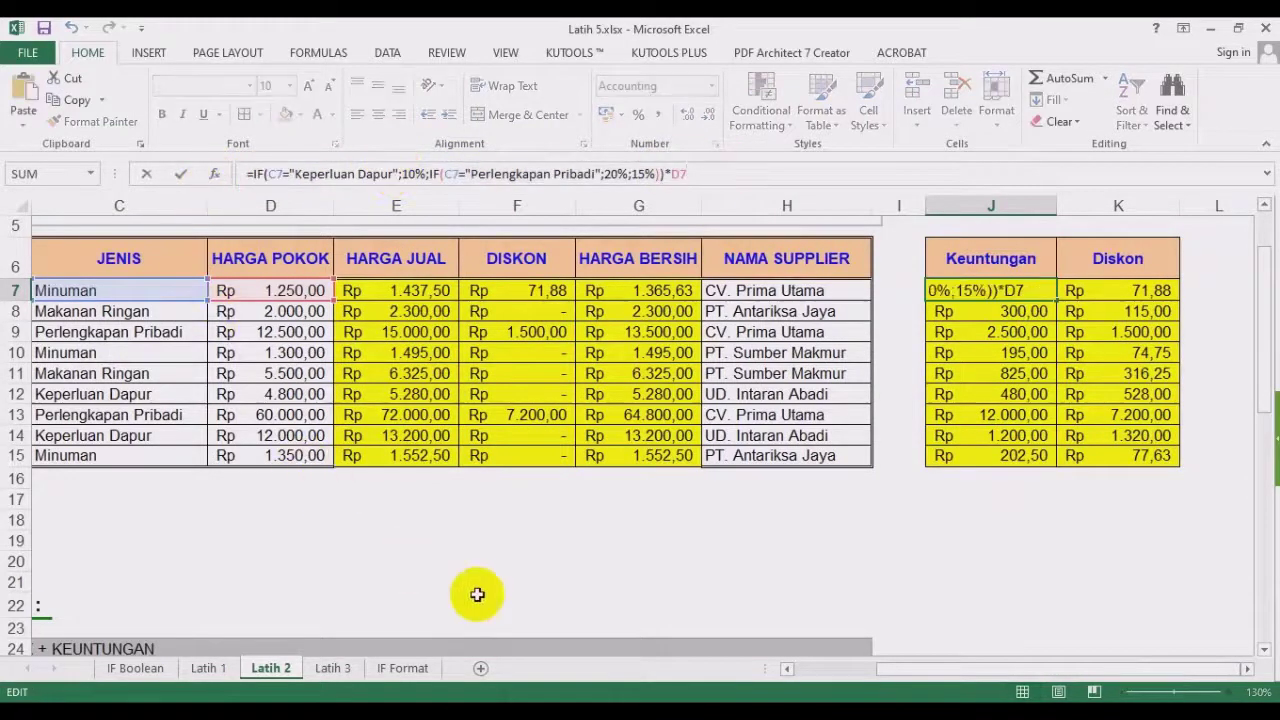
{"action": "key", "text": "Return"}
{"action": "left_click", "coordinate": [849, 668]}
Enter the label Keuntungan in B17, below the price table.
{"action": "left_click", "coordinate": [202, 516]}
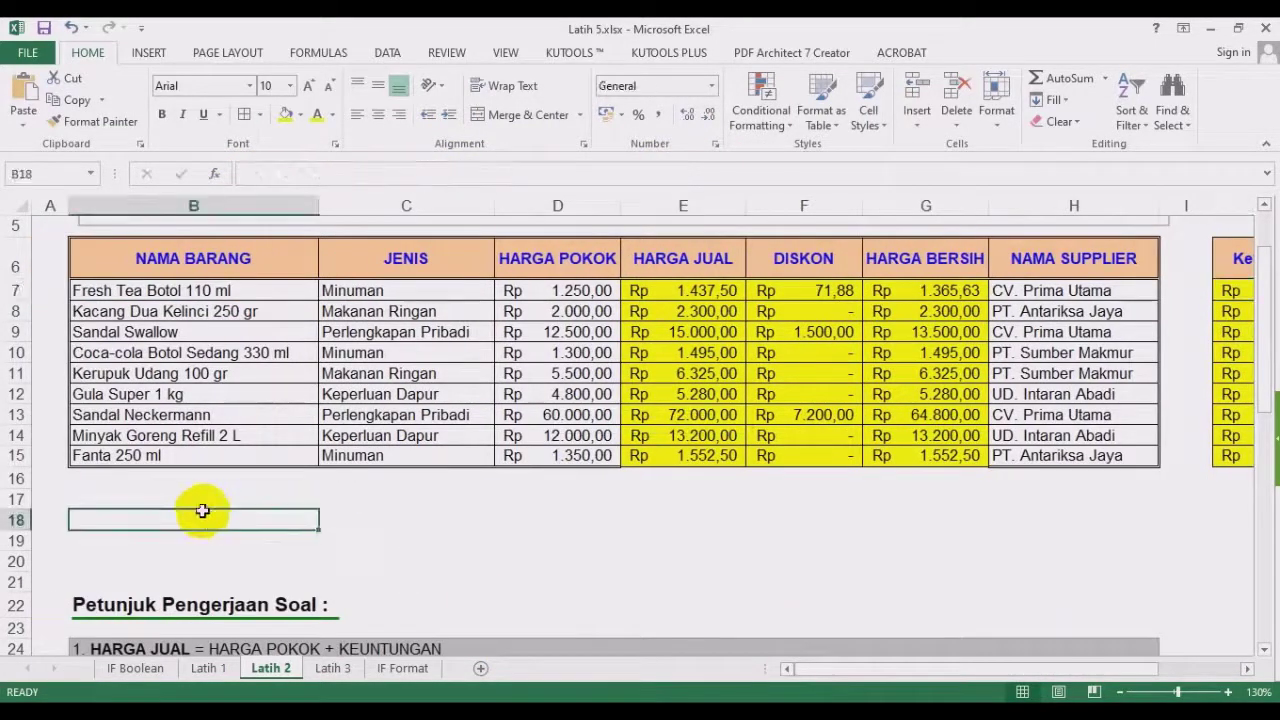
{"action": "key", "text": "Up"}
{"action": "type", "text": "keuntu"}
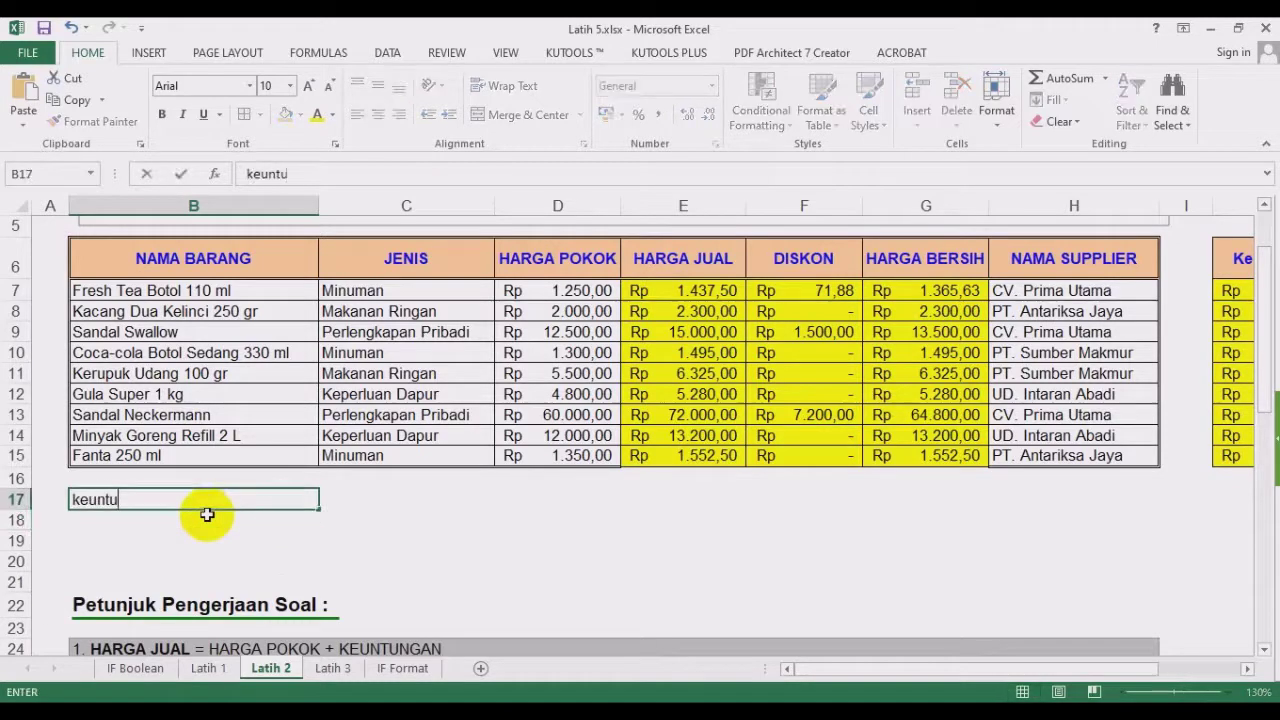
{"action": "key", "text": "Escape"}
{"action": "type", "text": "Ke"}
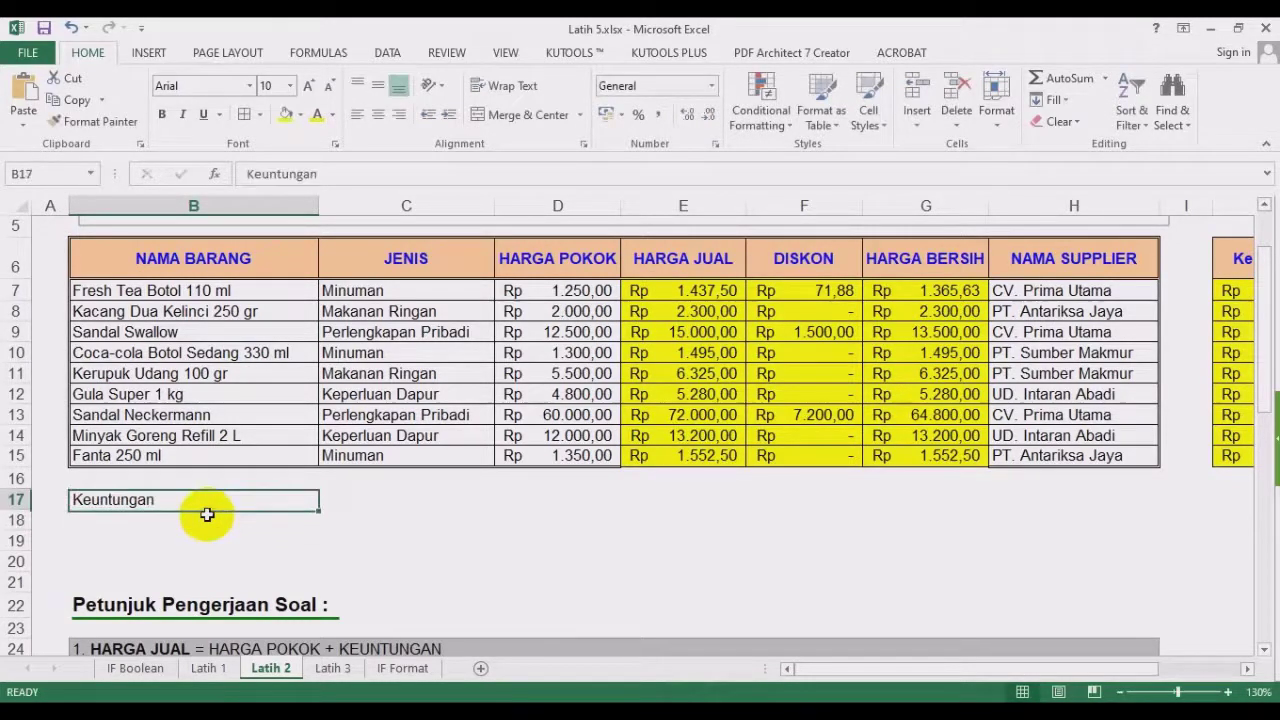
{"action": "key", "text": "Tab"}
{"action": "key", "text": "Down"}
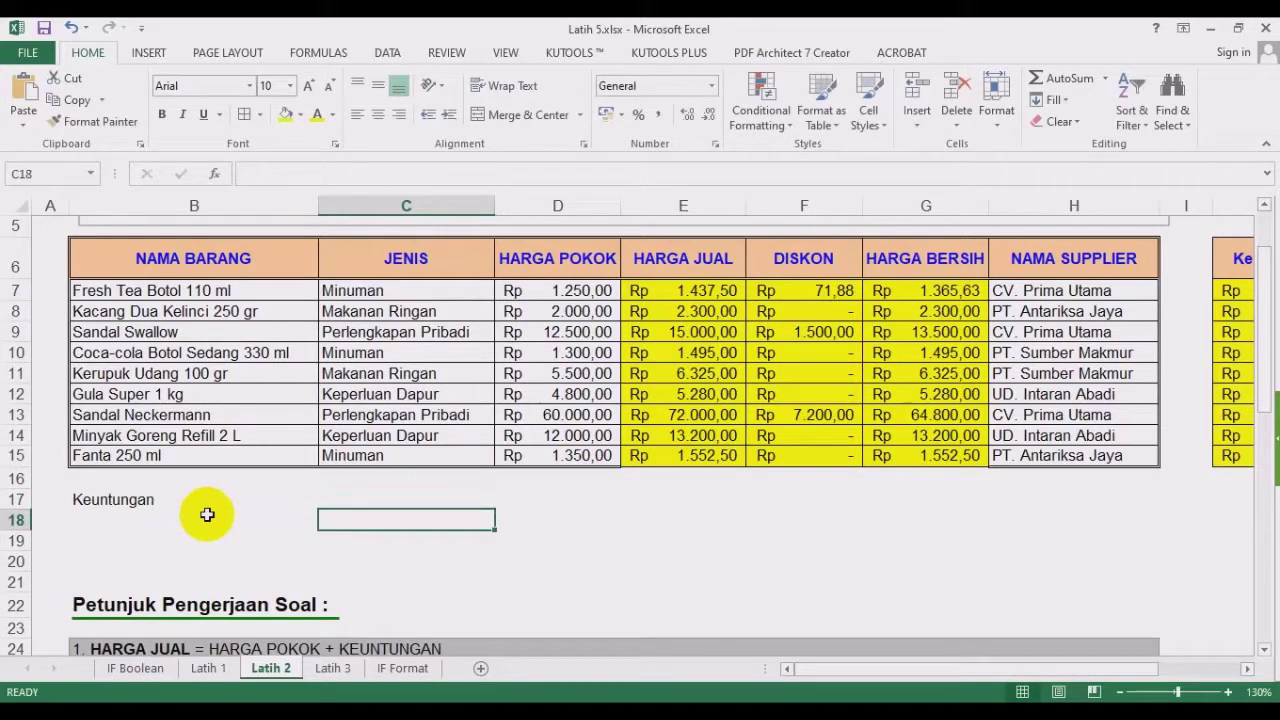
{"action": "key", "text": "Up"}
Copy the Keuntungan formula from J7 into C17 as plain text by prefixing it with an apostrophe.
{"action": "left_click", "coordinate": [1230, 290]}
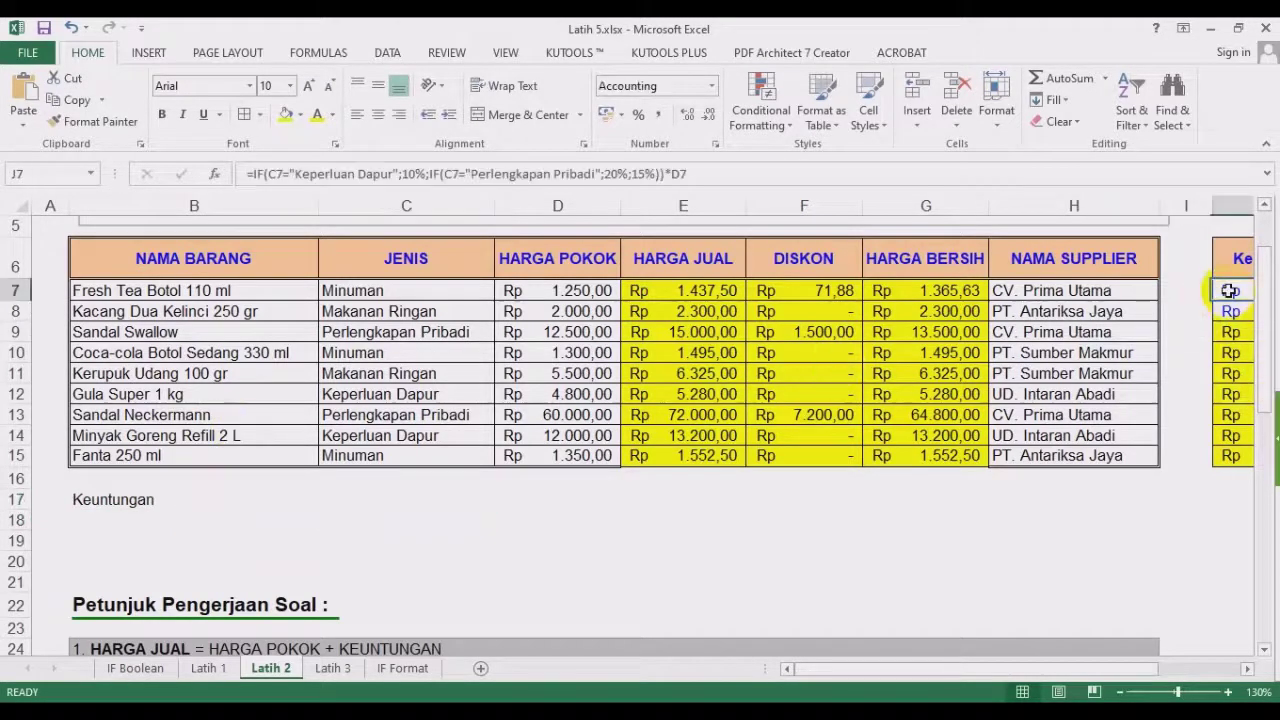
{"action": "left_click_drag", "start_coordinate": [700, 174], "coordinate": [206, 171]}
{"action": "key", "text": "ctrl+c"}
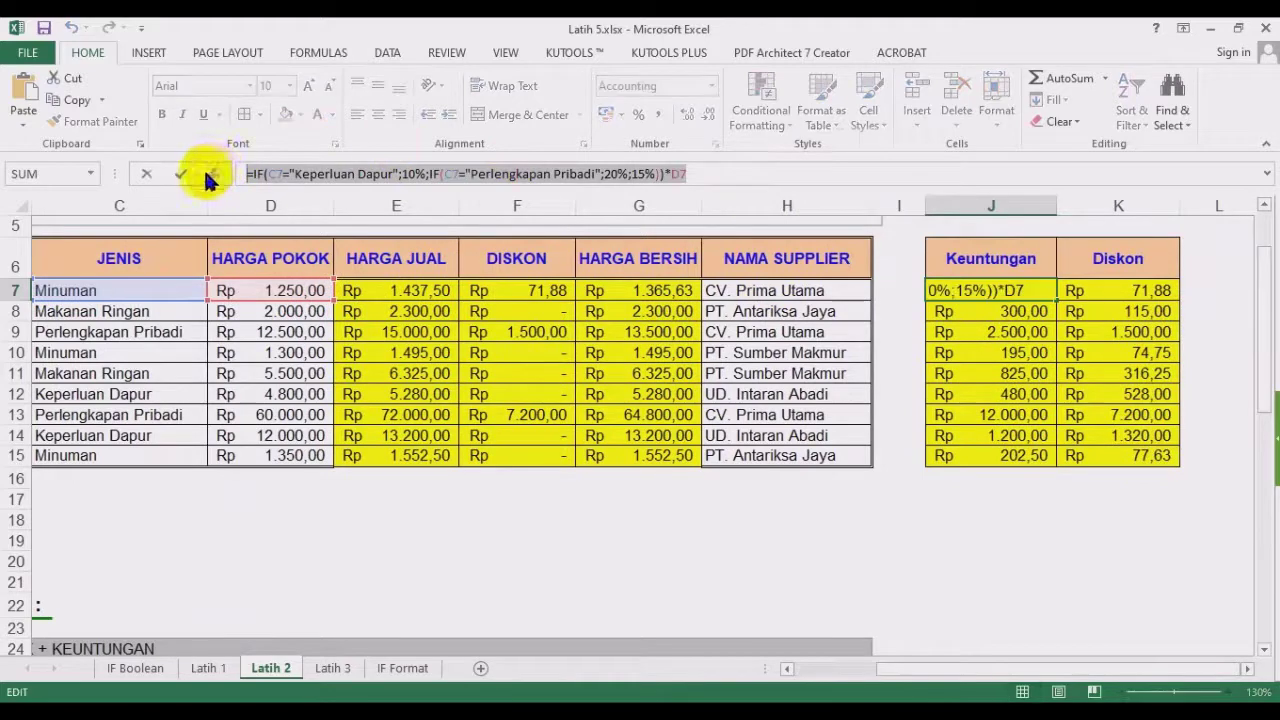
{"action": "key", "text": "Escape"}
{"action": "left_click", "coordinate": [823, 668]}
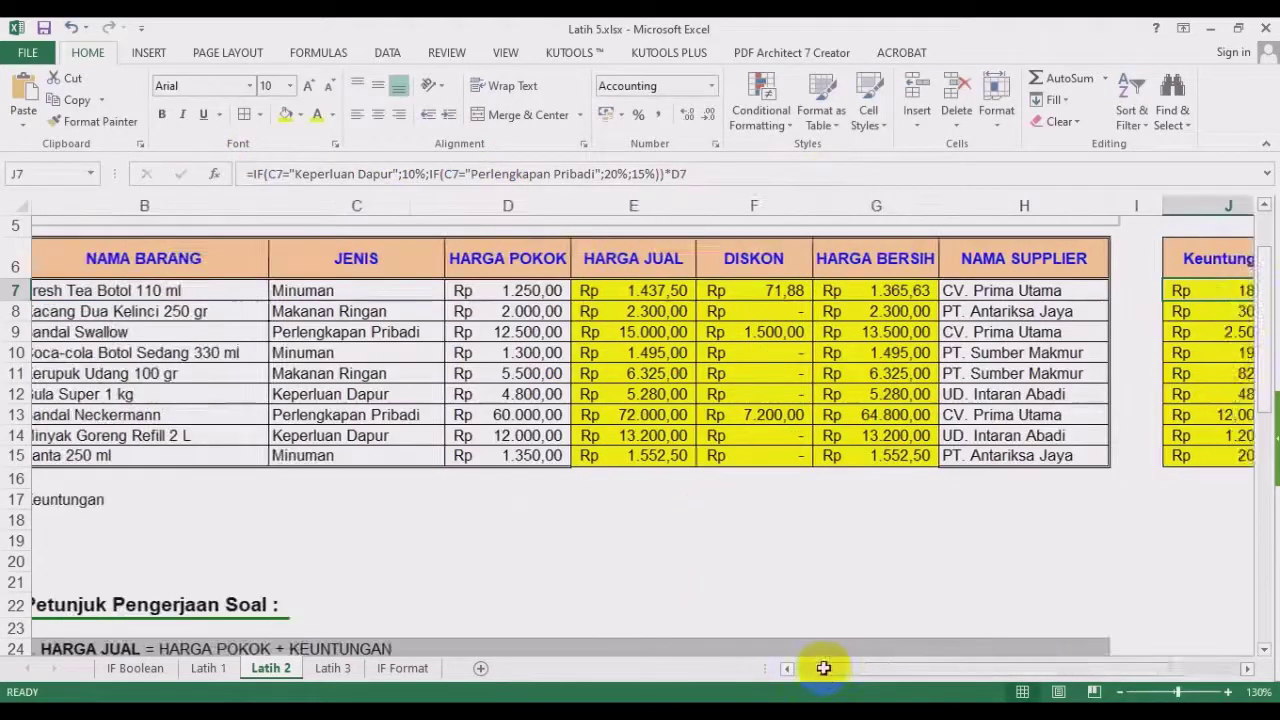
{"action": "left_click", "coordinate": [360, 515]}
{"action": "left_click", "coordinate": [392, 496]}
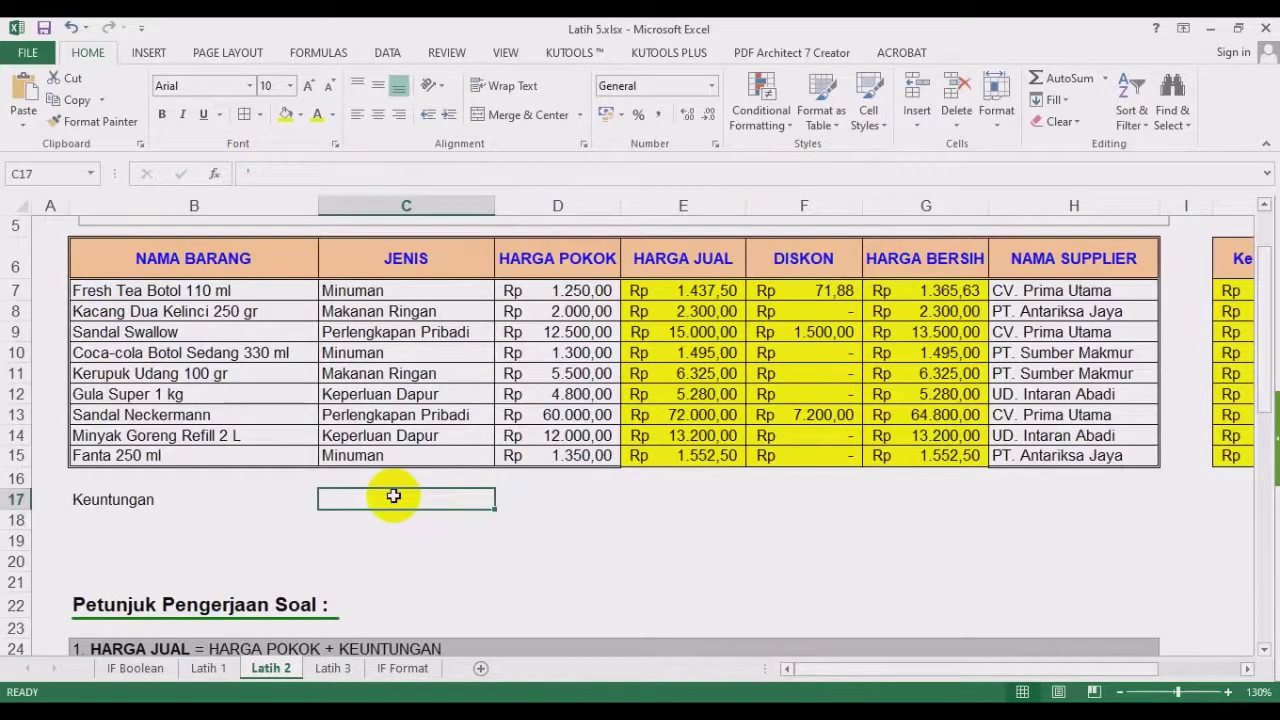
{"action": "type", "text": "'"}
{"action": "key", "text": "ctrl+v"}
{"action": "key", "text": "ctrl+Return"}
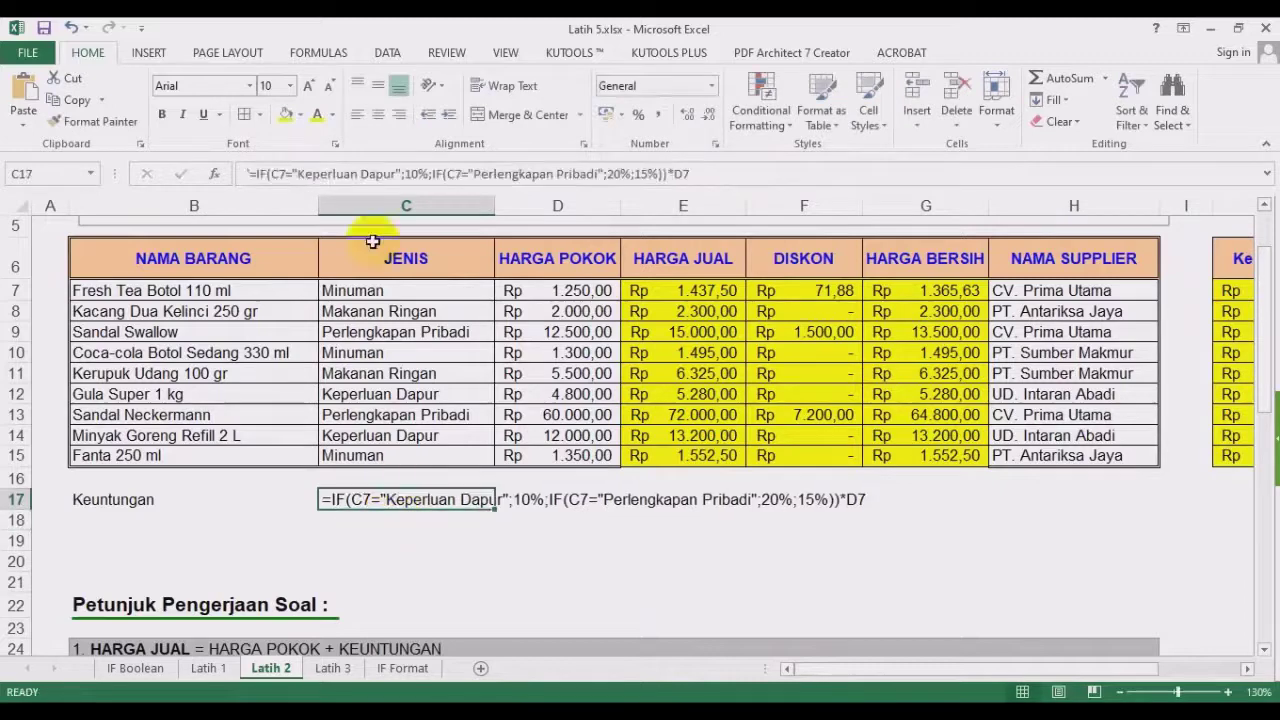
Format the Keuntungan formula text in C17 as bold red.
{"action": "left_click", "coordinate": [162, 114]}
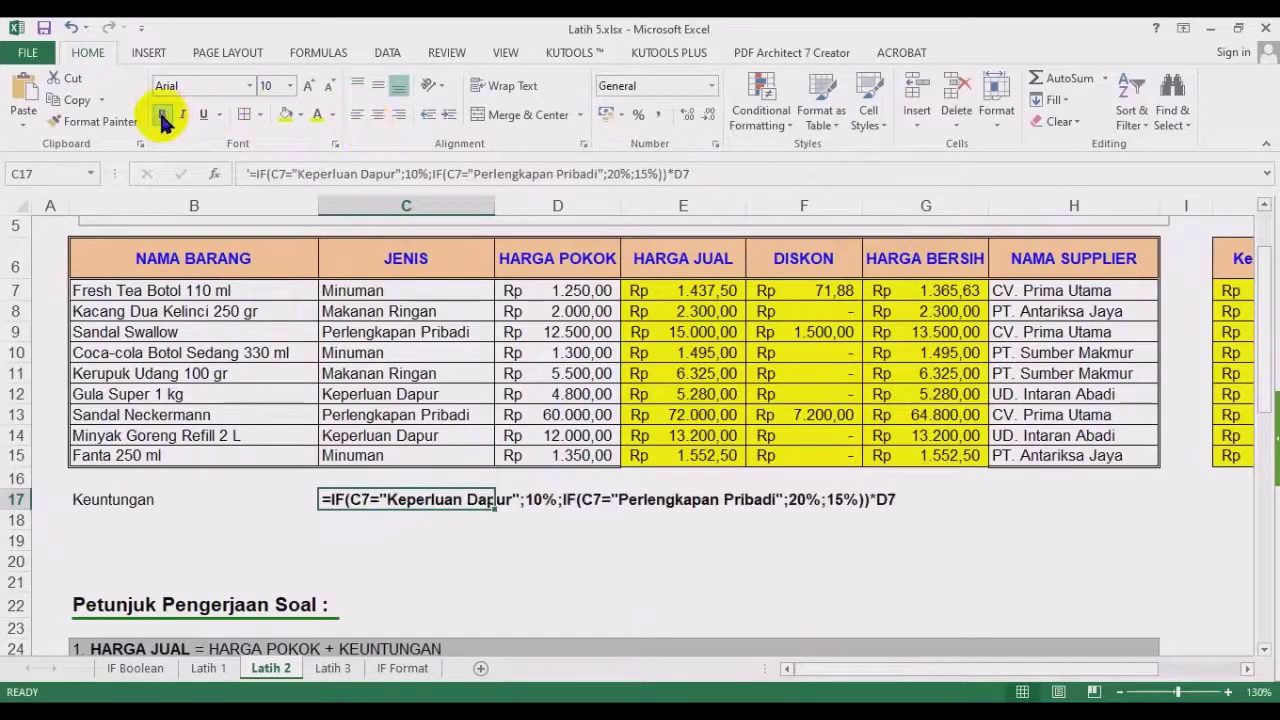
{"action": "left_click", "coordinate": [332, 114]}
{"action": "left_click", "coordinate": [333, 285]}
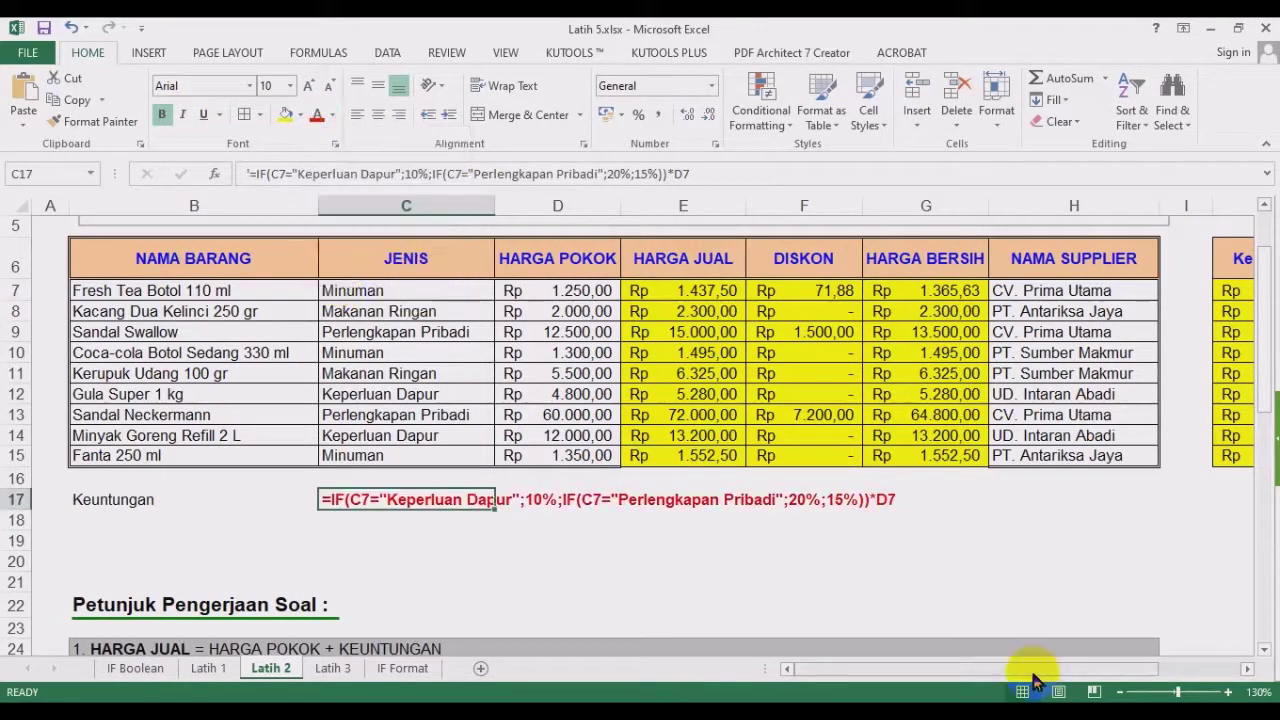
Copy the text of the HARGA JUAL formula from E7 without changing the cell.
{"action": "left_click_drag", "start_coordinate": [1045, 676], "coordinate": [1110, 676]}
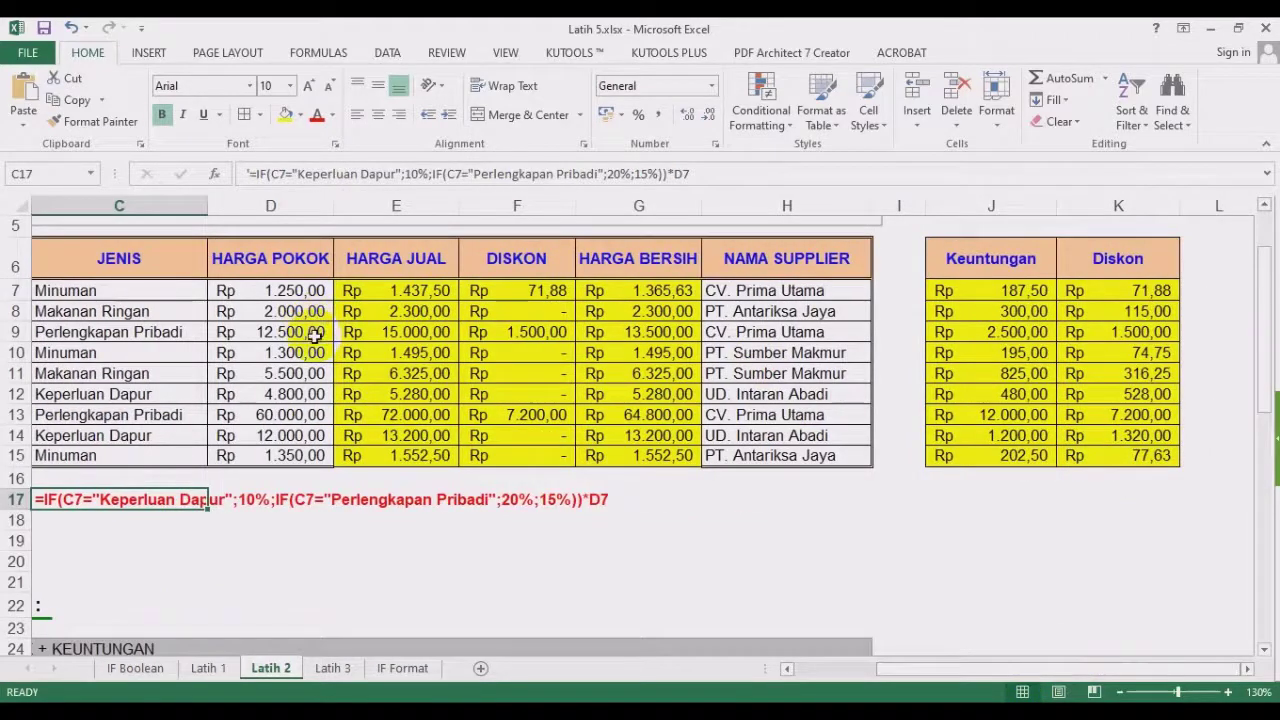
{"action": "left_click", "coordinate": [394, 292]}
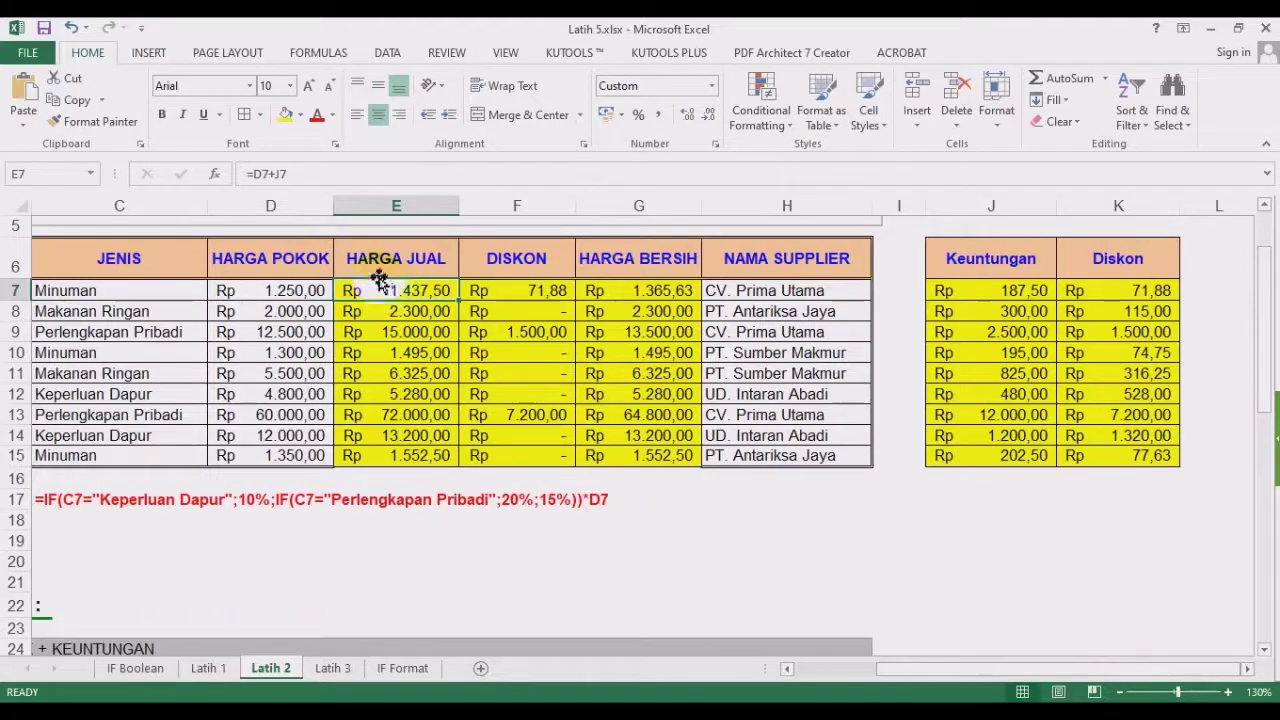
{"action": "left_click", "coordinate": [320, 173]}
{"action": "left_click_drag", "start_coordinate": [320, 173], "coordinate": [211, 177]}
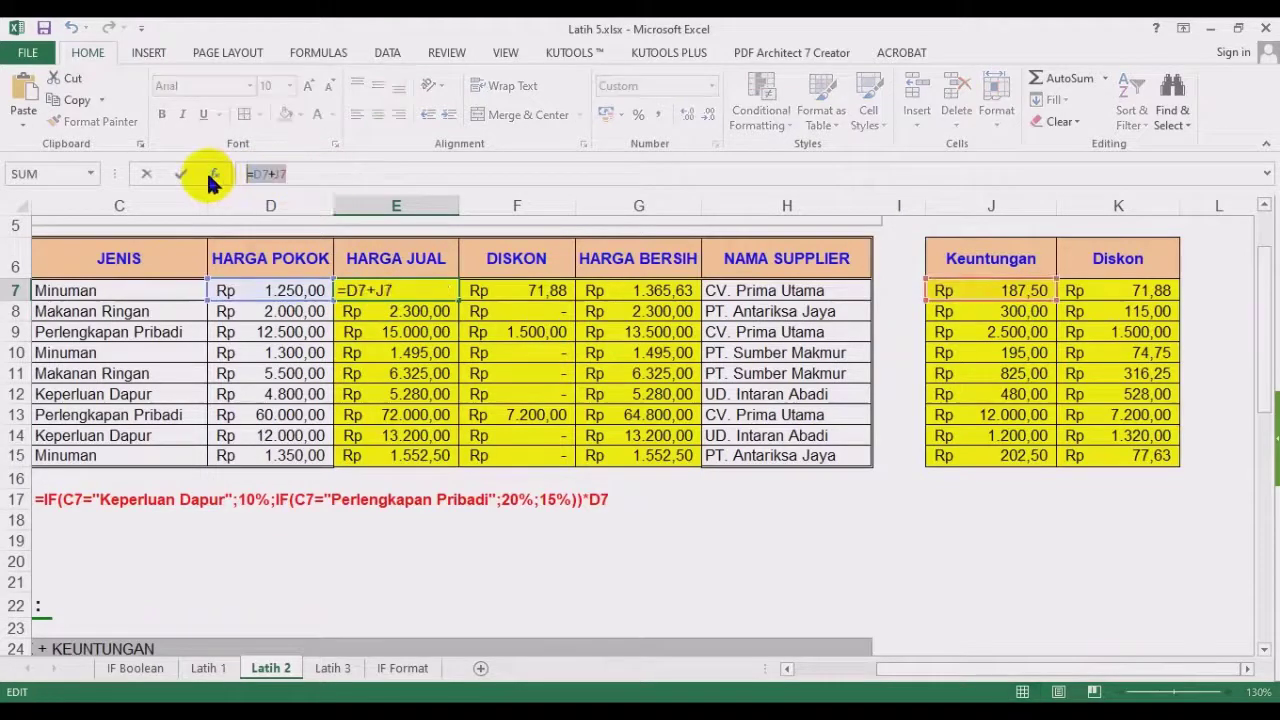
{"action": "key", "text": "Escape"}
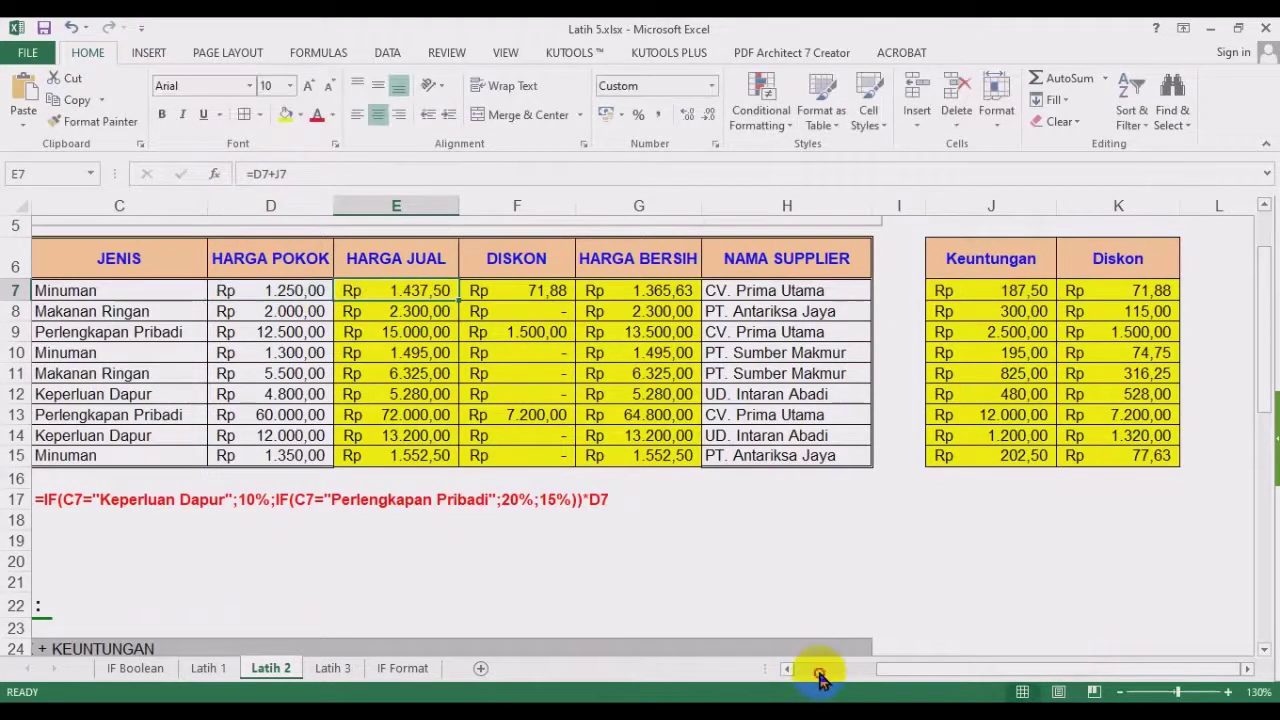
Label B18 Harga Jual and enter its formula =D7+J7 as bold red text in C18.
{"action": "left_click", "coordinate": [818, 670]}
{"action": "left_click", "coordinate": [131, 520]}
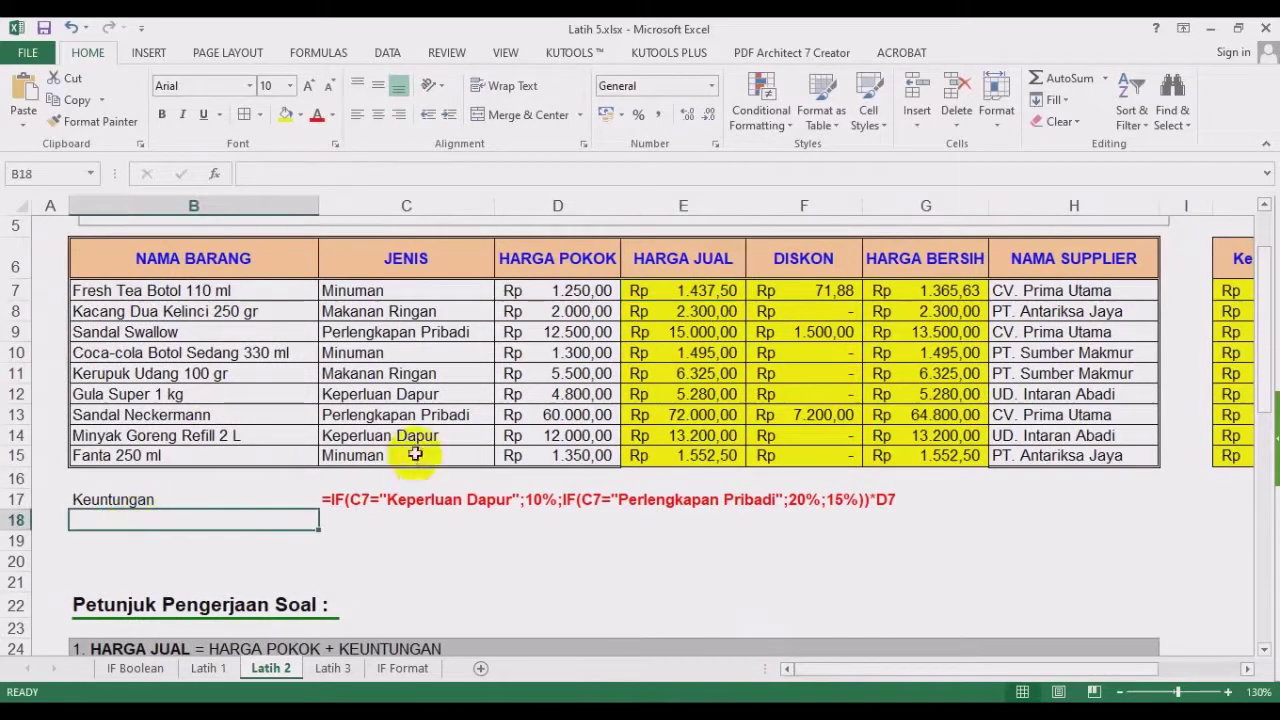
{"action": "type", "text": "Harga Jual"}
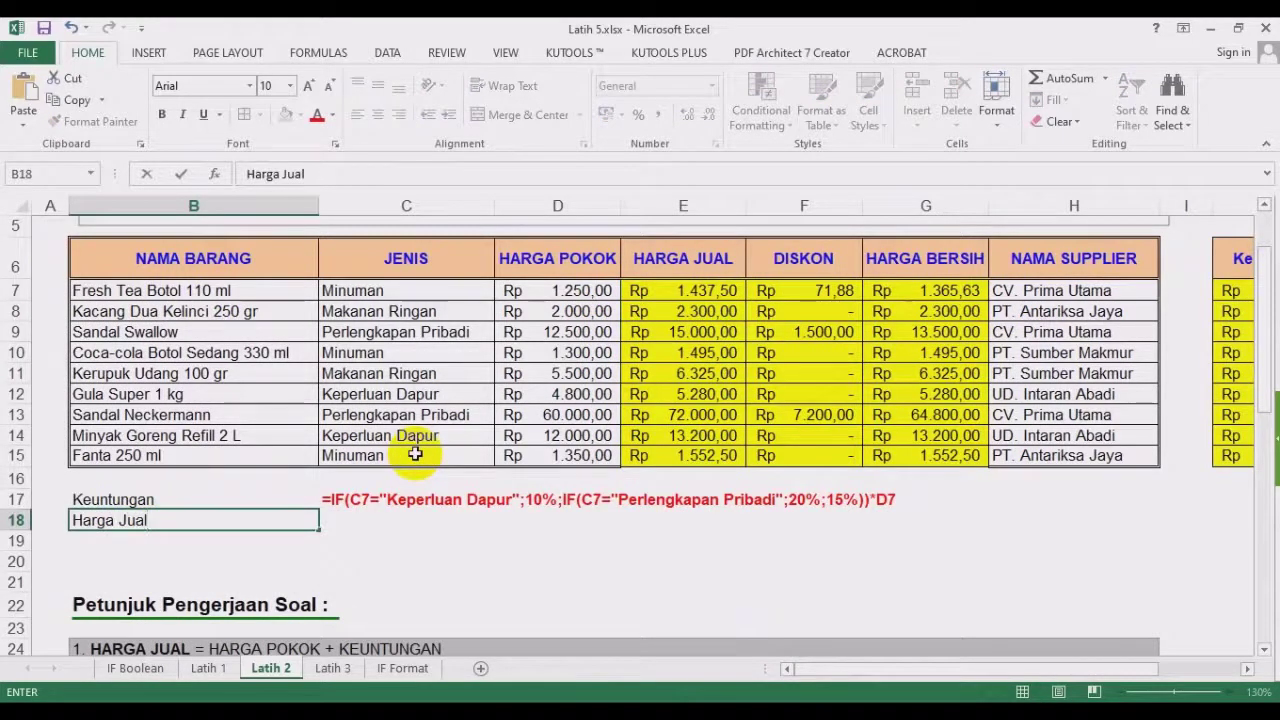
{"action": "key", "text": "Right"}
{"action": "type", "text": "'=D7+J7"}
{"action": "key", "text": "Return"}
{"action": "key", "text": "Up"}
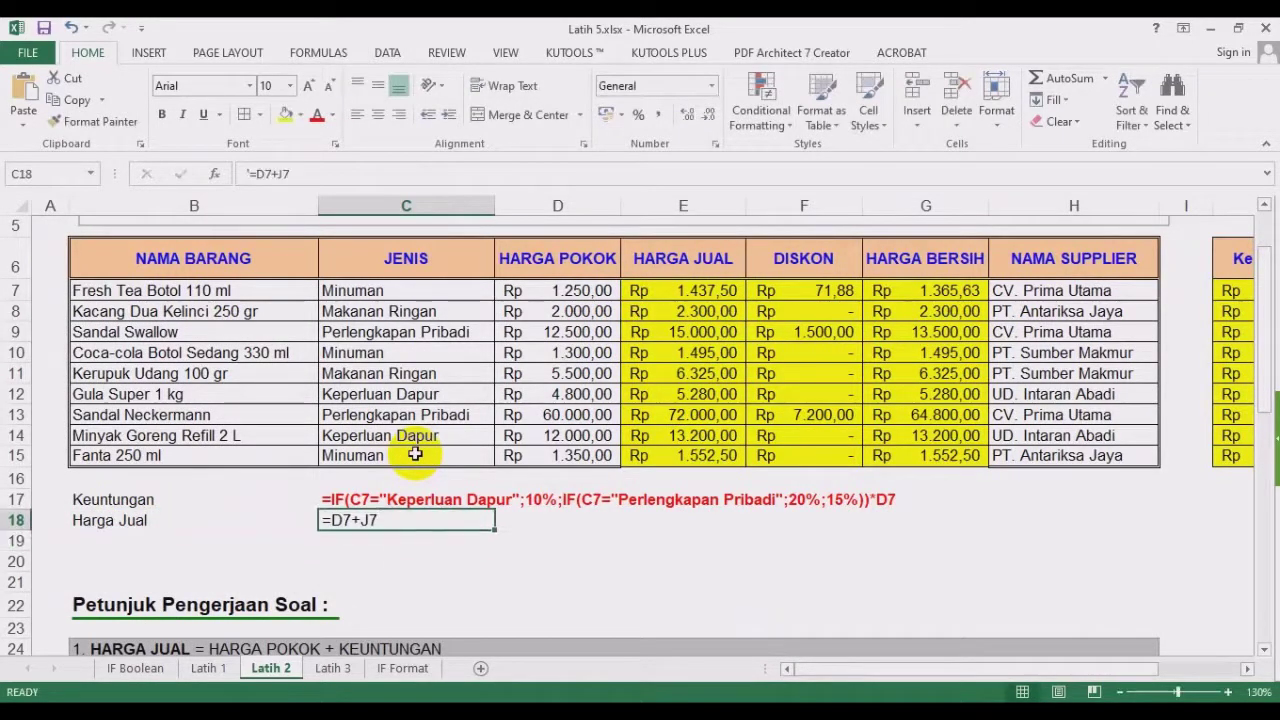
{"action": "left_click", "coordinate": [161, 114]}
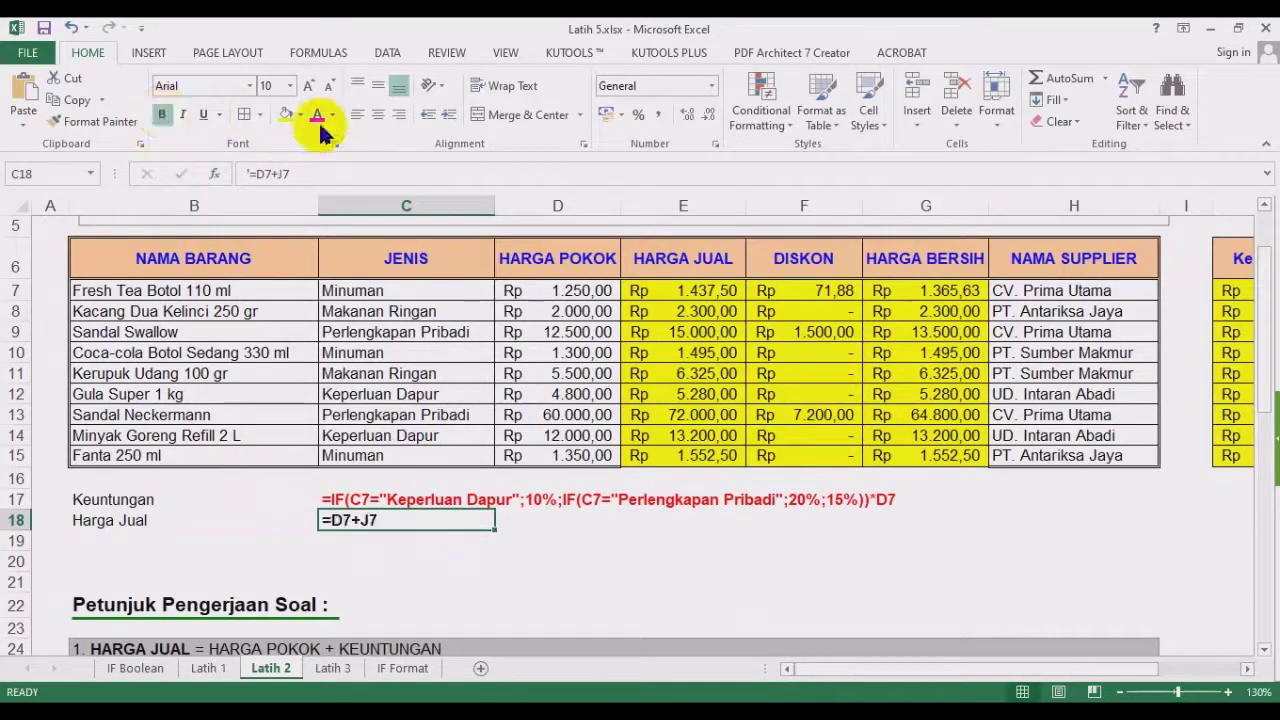
Rename the Diskon header in K6 to Nilai Diskon.
{"action": "left_click", "coordinate": [805, 311]}
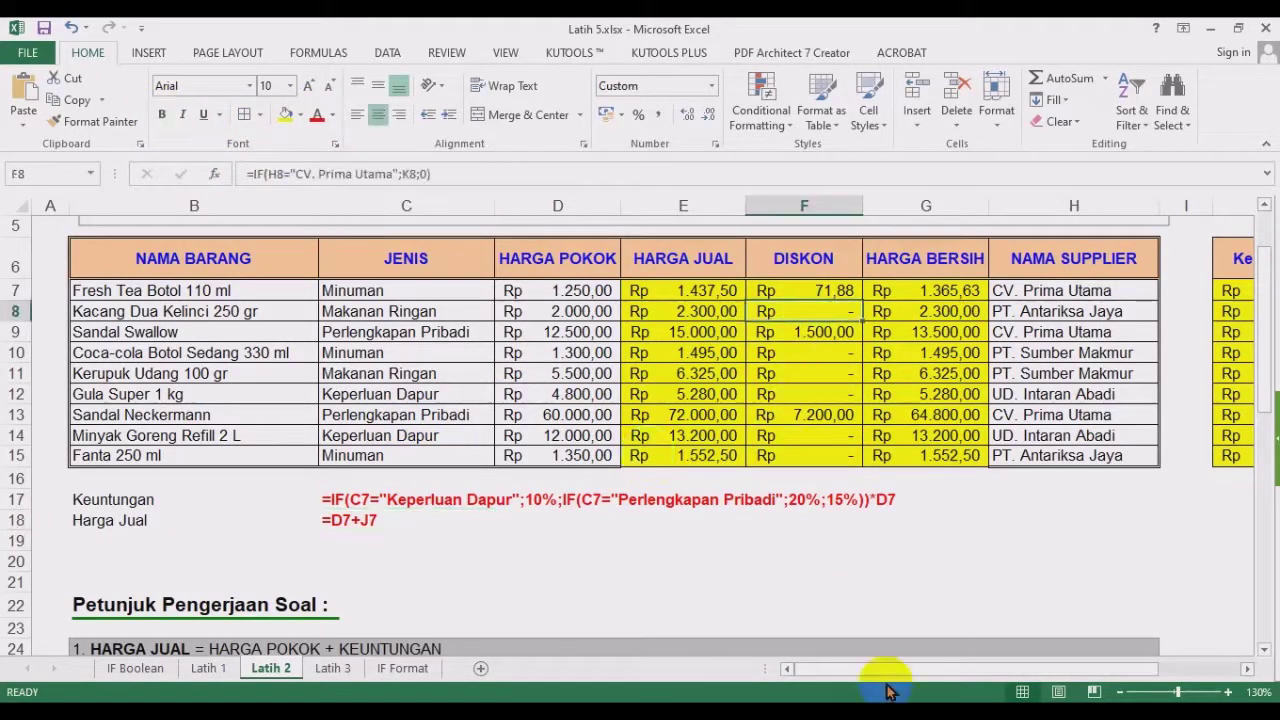
{"action": "left_click_drag", "start_coordinate": [894, 669], "coordinate": [990, 668]}
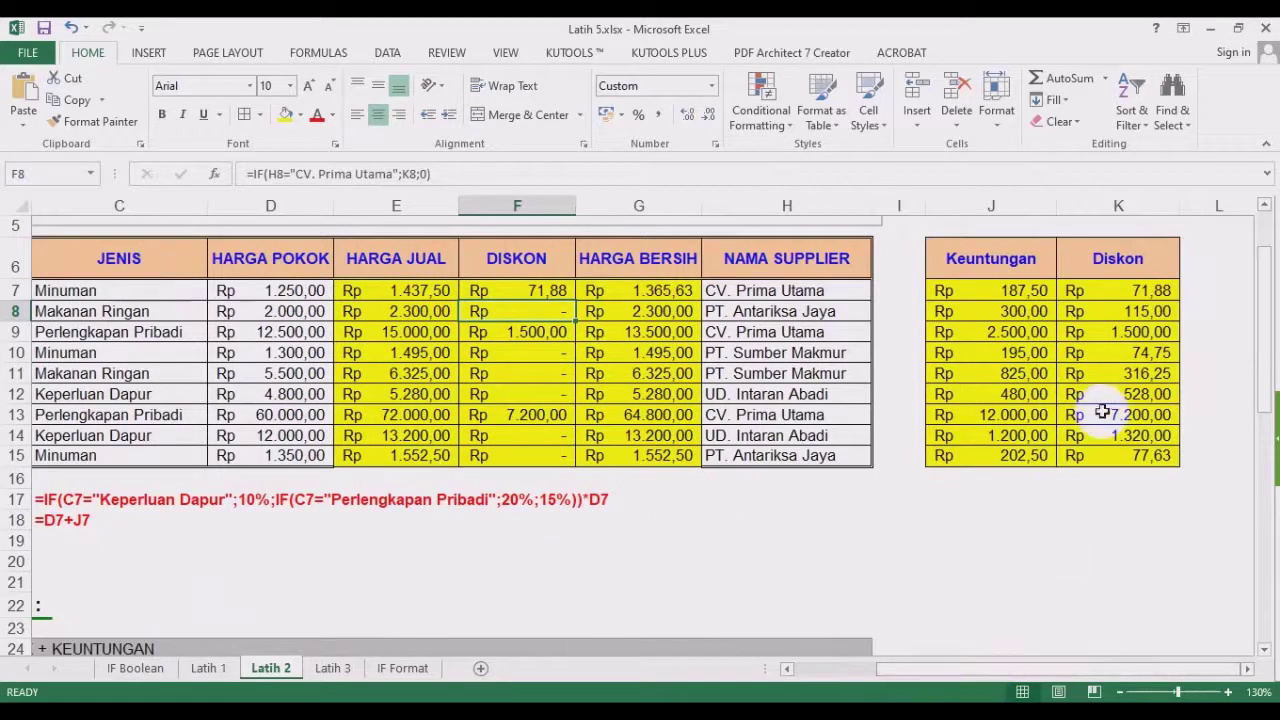
{"action": "left_click", "coordinate": [1100, 260]}
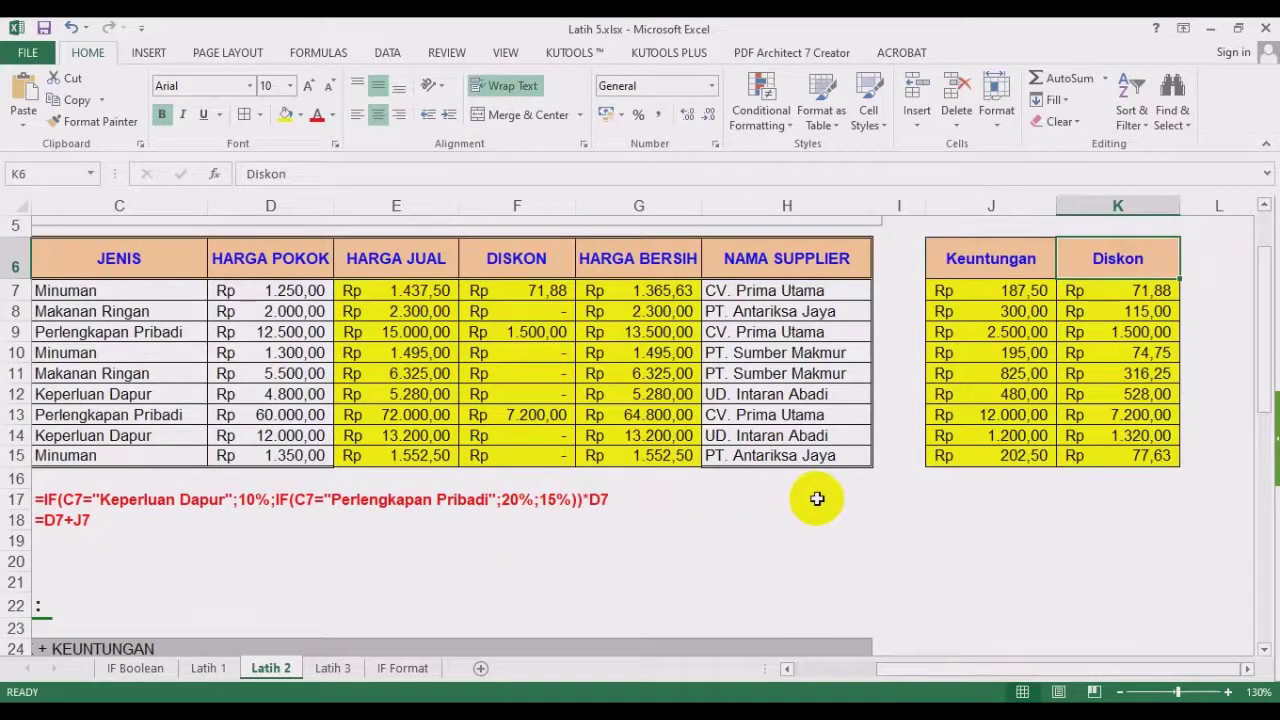
{"action": "type", "text": "Nilai Di"}
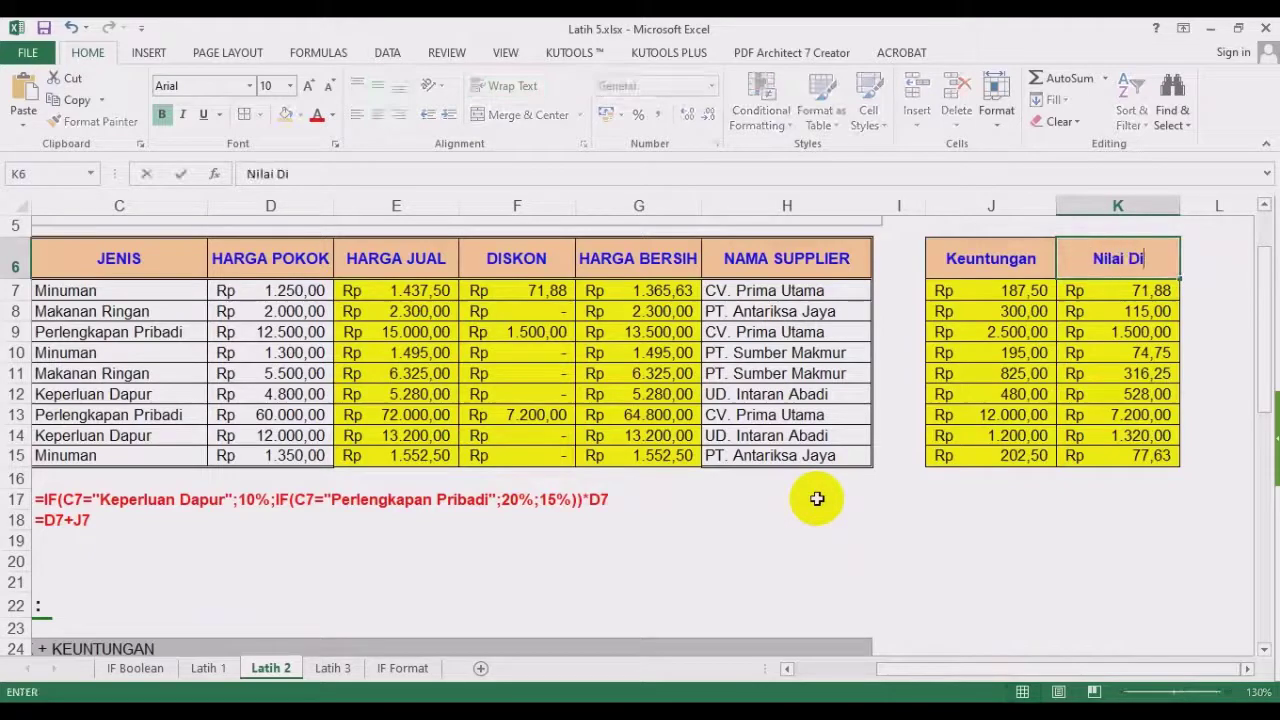
{"action": "type", "text": "skon"}
{"action": "key", "text": "Return"}
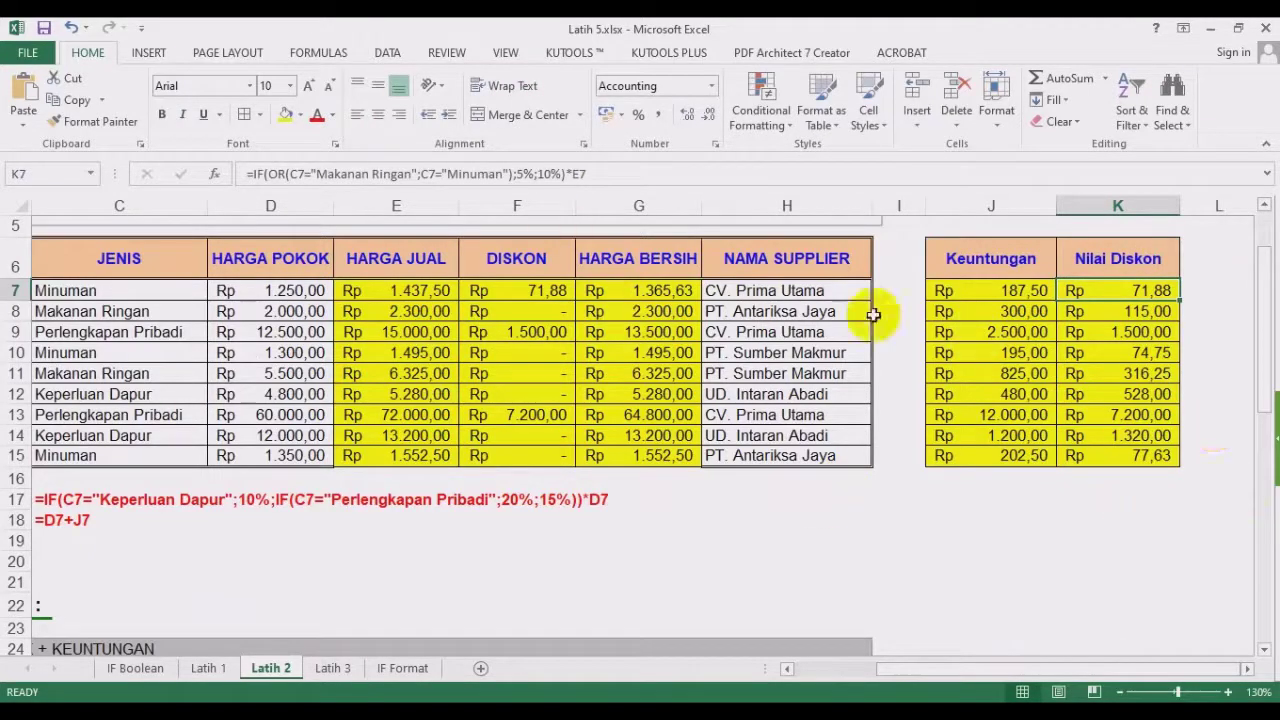
Copy the formula text from K7 without changing the cell and label B19 Nilai Diskon.
{"action": "left_click_drag", "start_coordinate": [645, 174], "coordinate": [197, 182]}
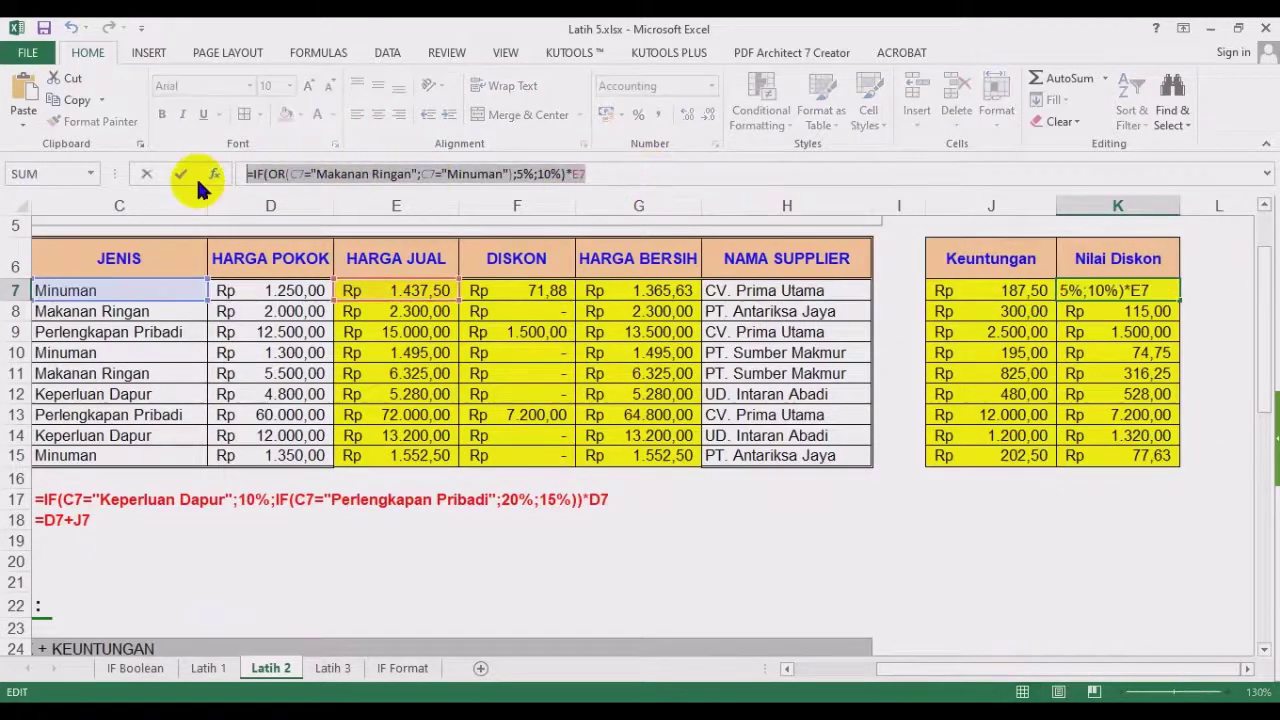
{"action": "key", "text": "Escape"}
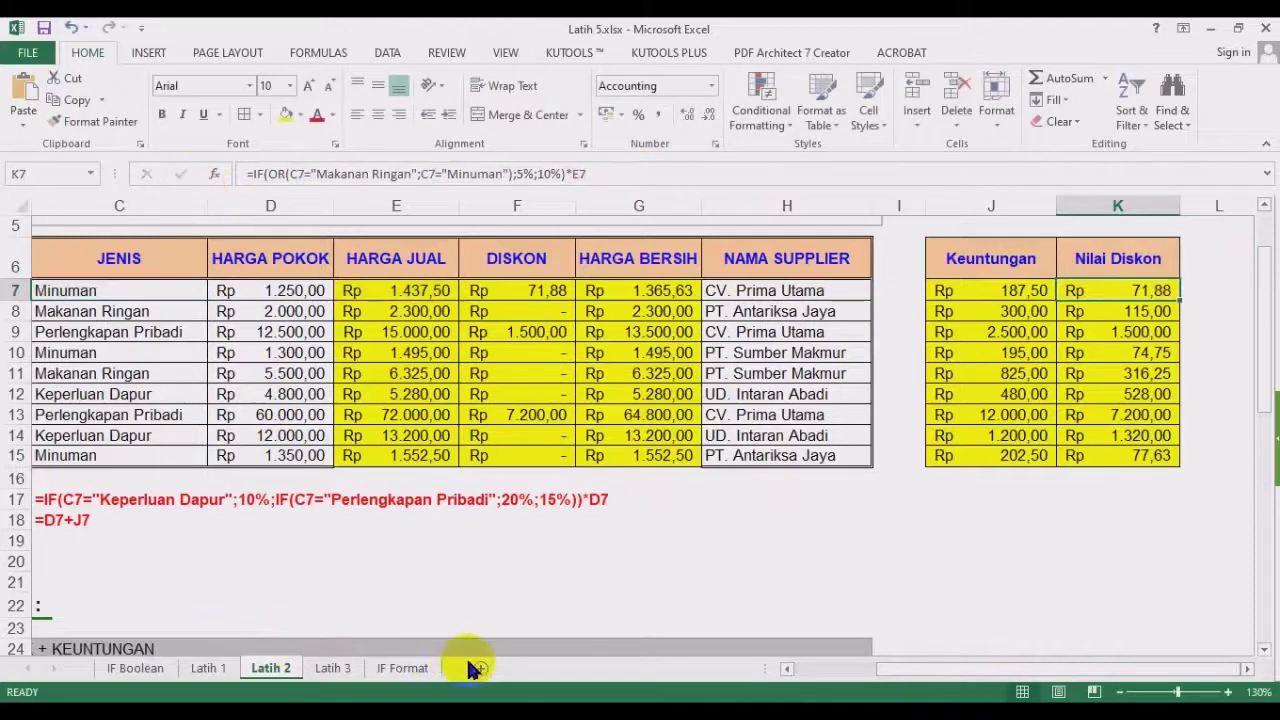
{"action": "left_click", "coordinate": [823, 670]}
{"action": "left_click", "coordinate": [146, 543]}
{"action": "type", "text": "N"}
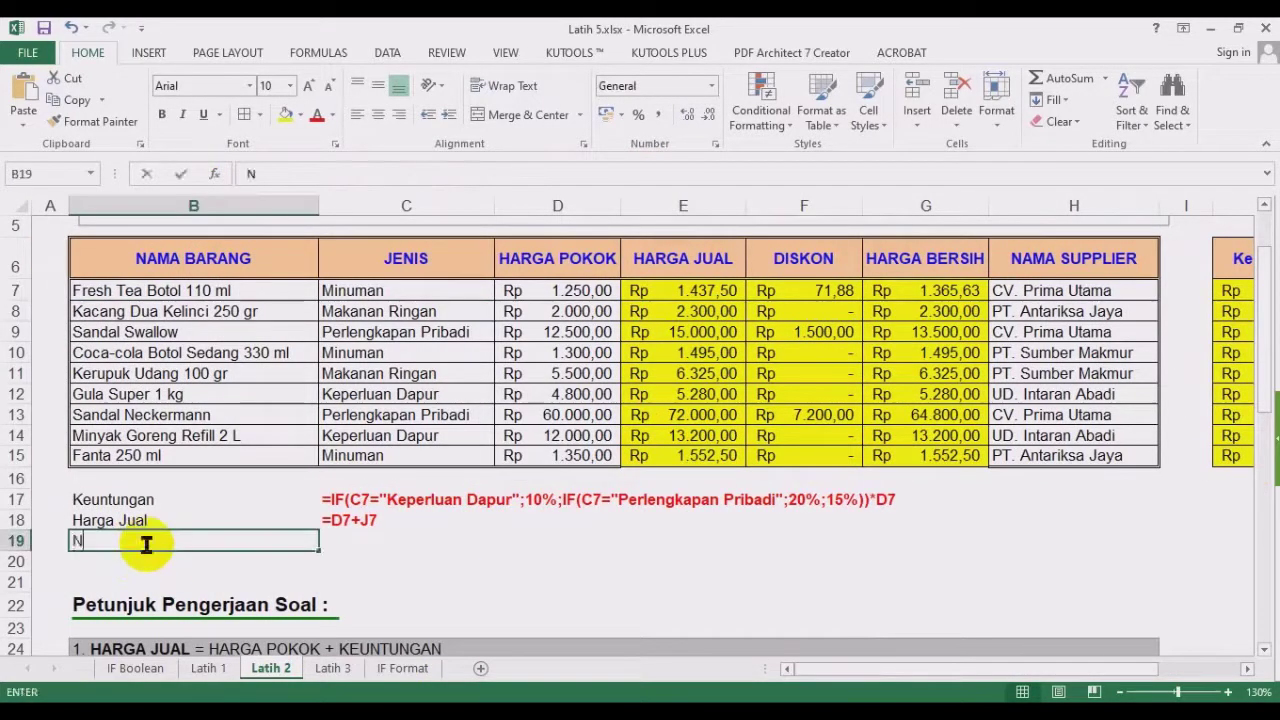
{"action": "type", "text": "ilai"}
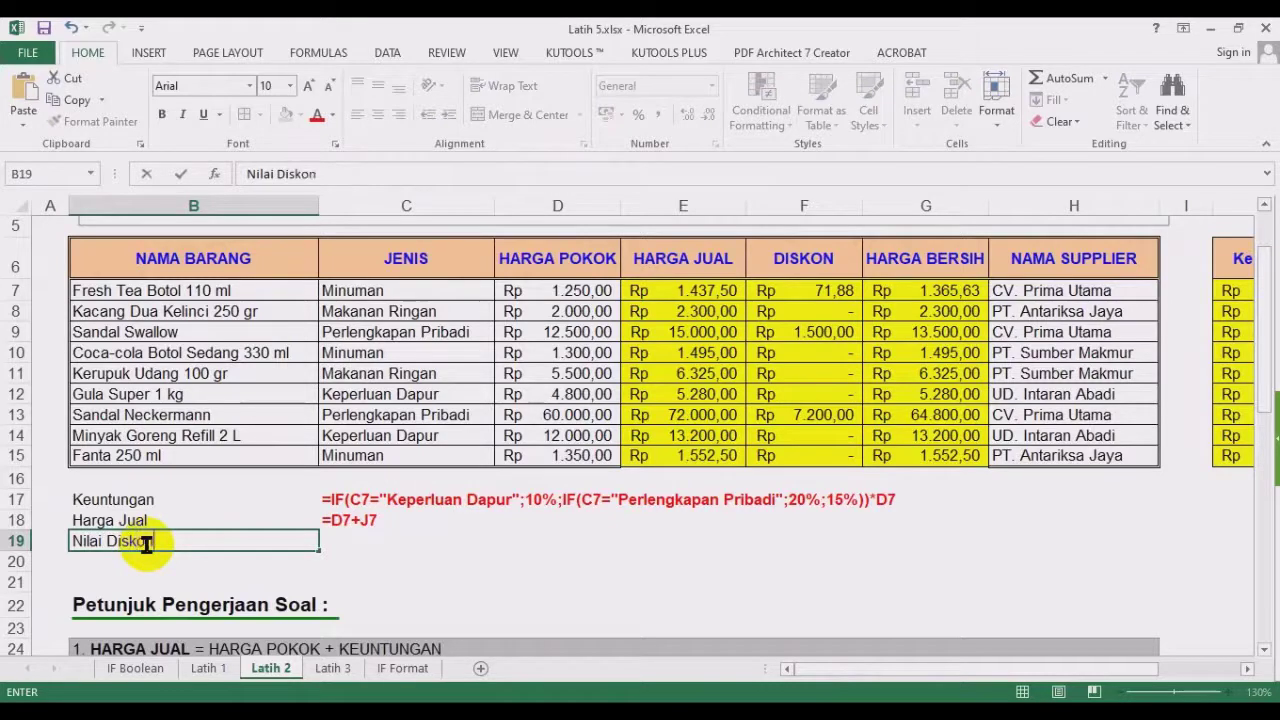
{"action": "type", "text": " Diskon"}
Enter =IF(OR(C7="Makanan Ringan";C7="Minuman");5%;10%)*E7 as plain text in C19 and format it bold red.
{"action": "key", "text": "Tab"}
{"action": "type", "text": "'=IF(OR(C7=\"Makanan Ringan\";C7=\"Minuman\");5%;10%)*E7"}
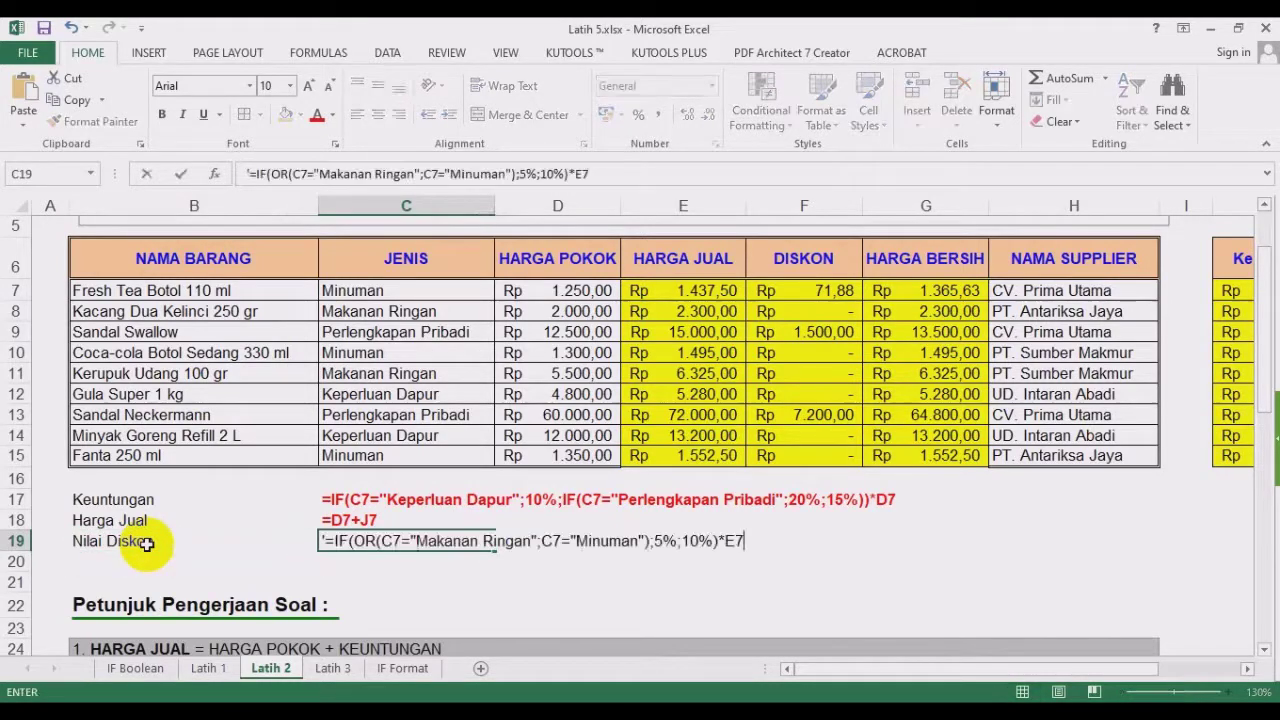
{"action": "key", "text": "Up"}
{"action": "key", "text": "Down"}
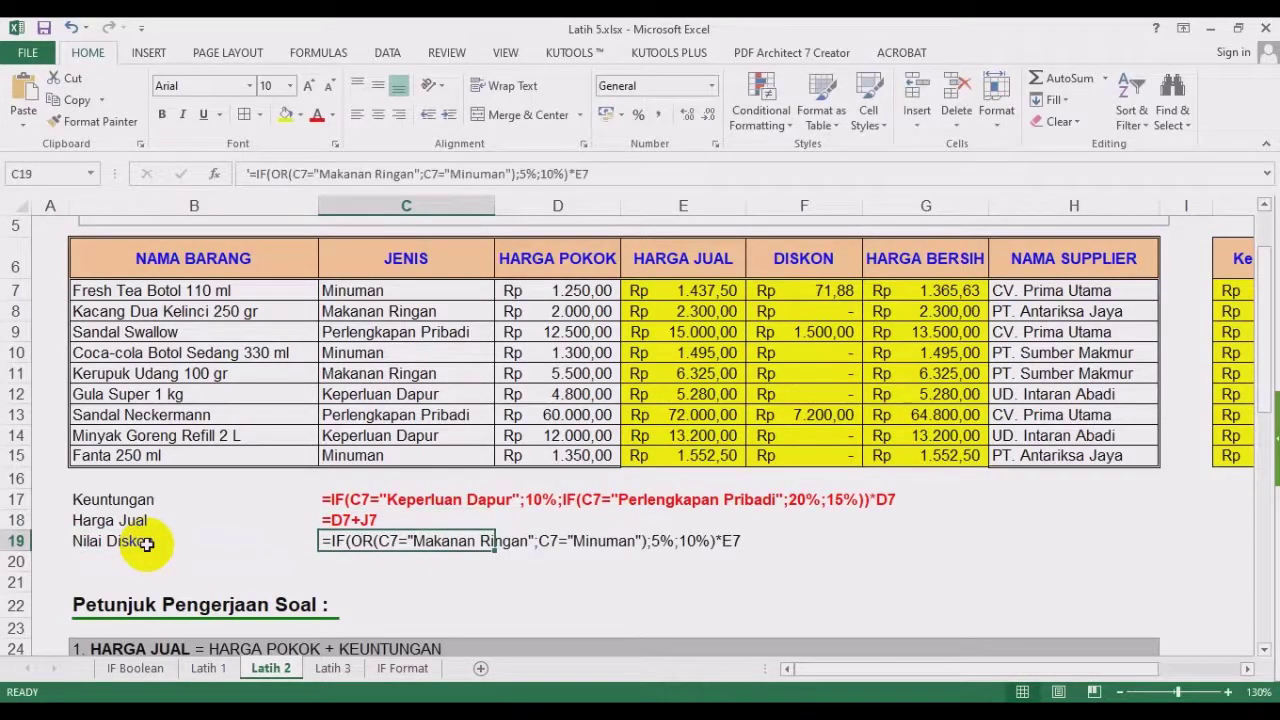
{"action": "left_click", "coordinate": [161, 114]}
{"action": "left_click", "coordinate": [316, 116]}
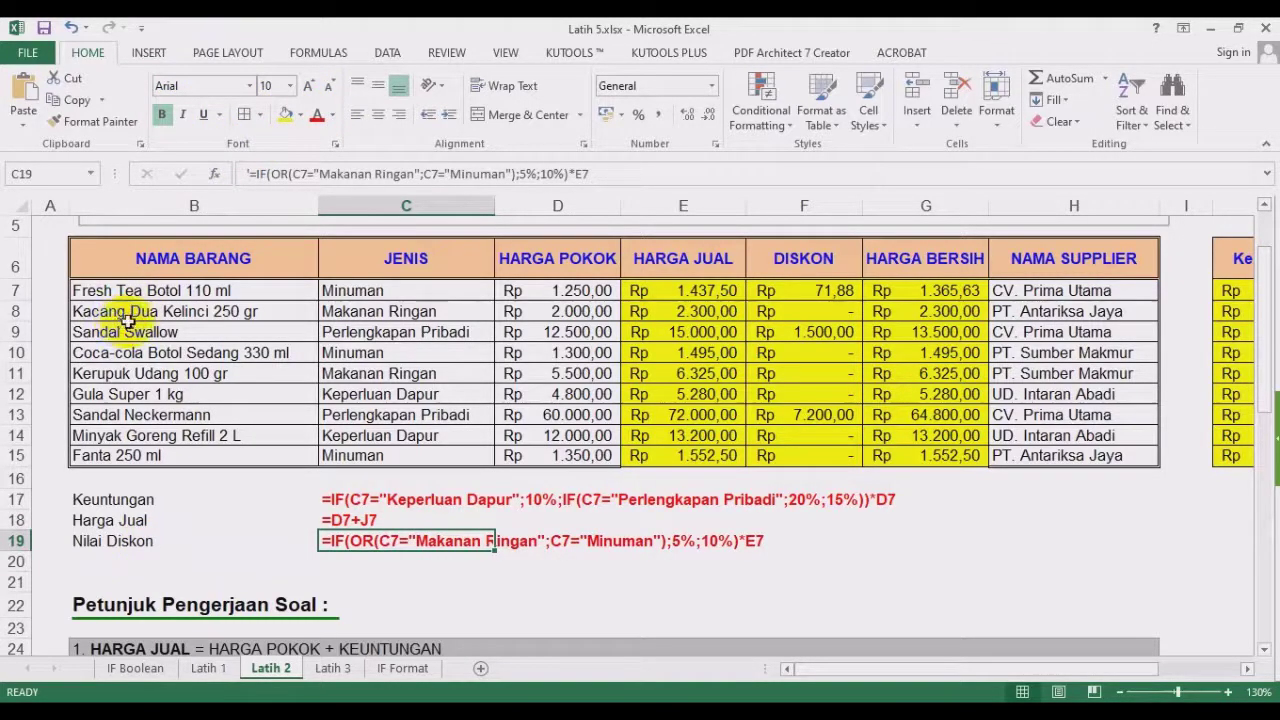
Insert three blank rows at row 21, above the Petunjuk Pengerjaan Soal heading.
{"action": "left_click_drag", "start_coordinate": [16, 582], "coordinate": [16, 626]}
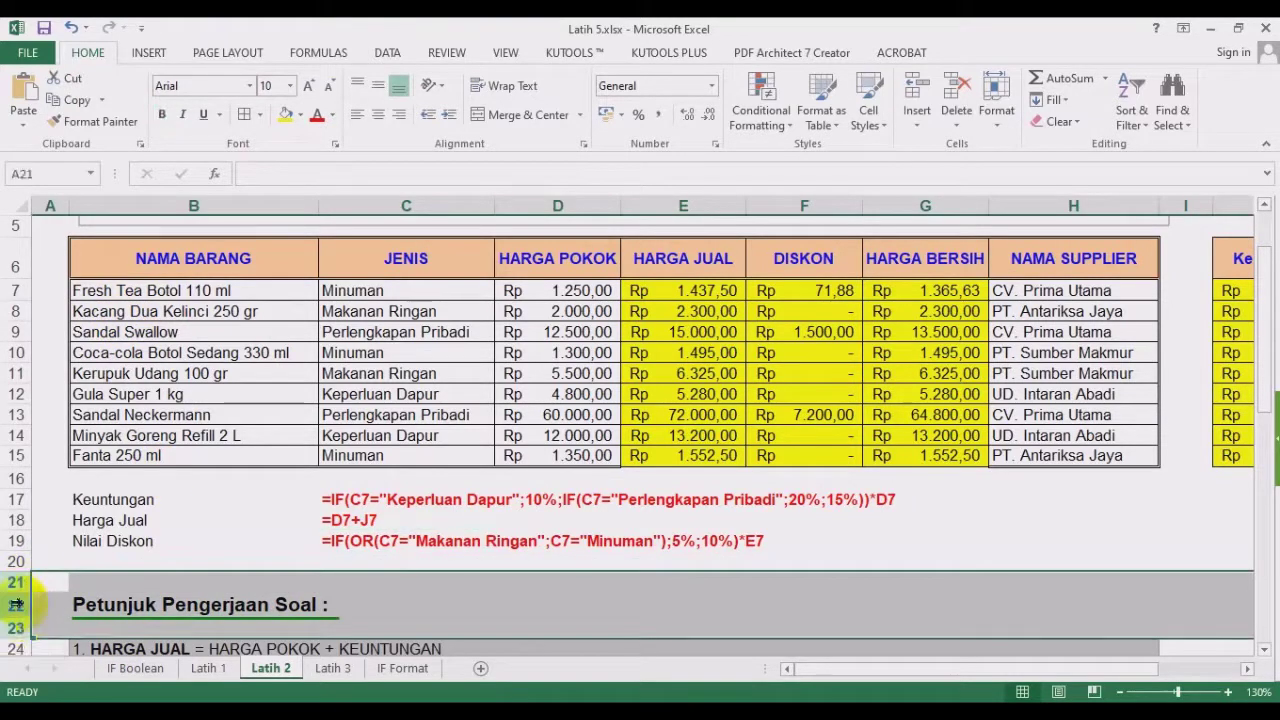
{"action": "right_click", "coordinate": [16, 604]}
{"action": "left_click", "coordinate": [45, 472]}
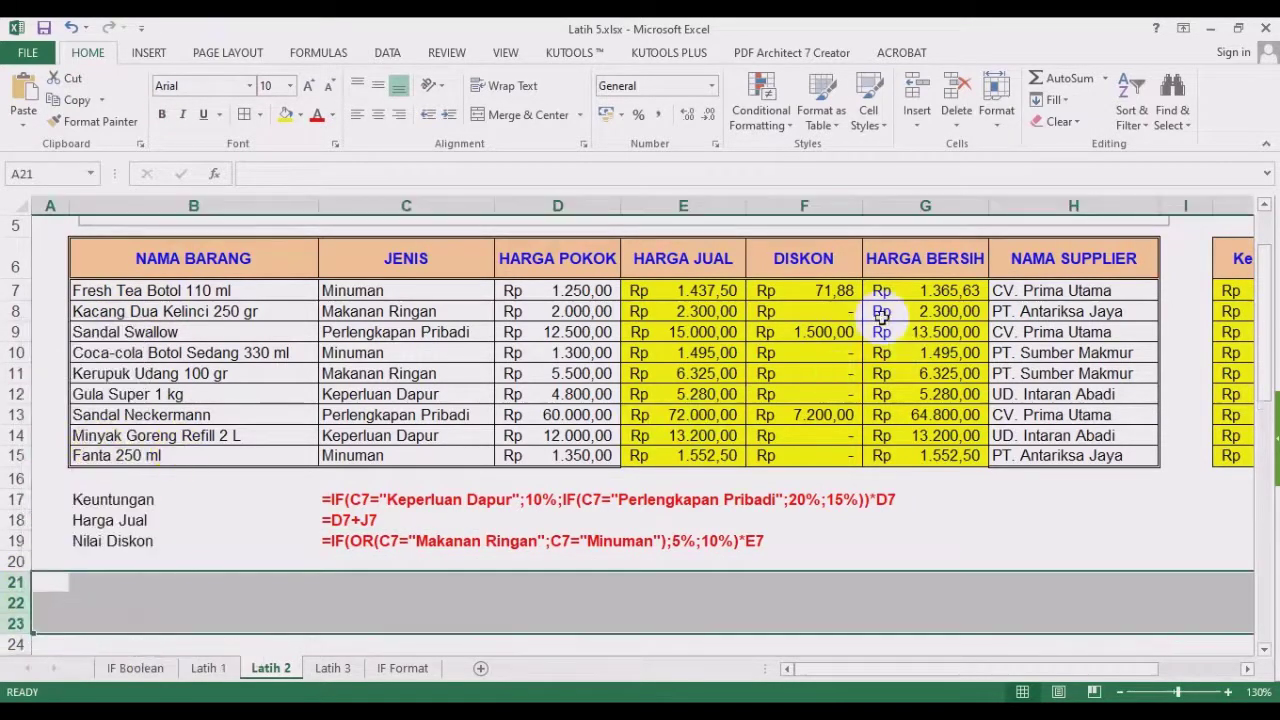
Label B20 Diskon and copy F7's formula =IF(H7="CV. Prima Utama";K7;0) into C20 as plain text.
{"action": "left_click", "coordinate": [804, 290]}
{"action": "left_click", "coordinate": [380, 174]}
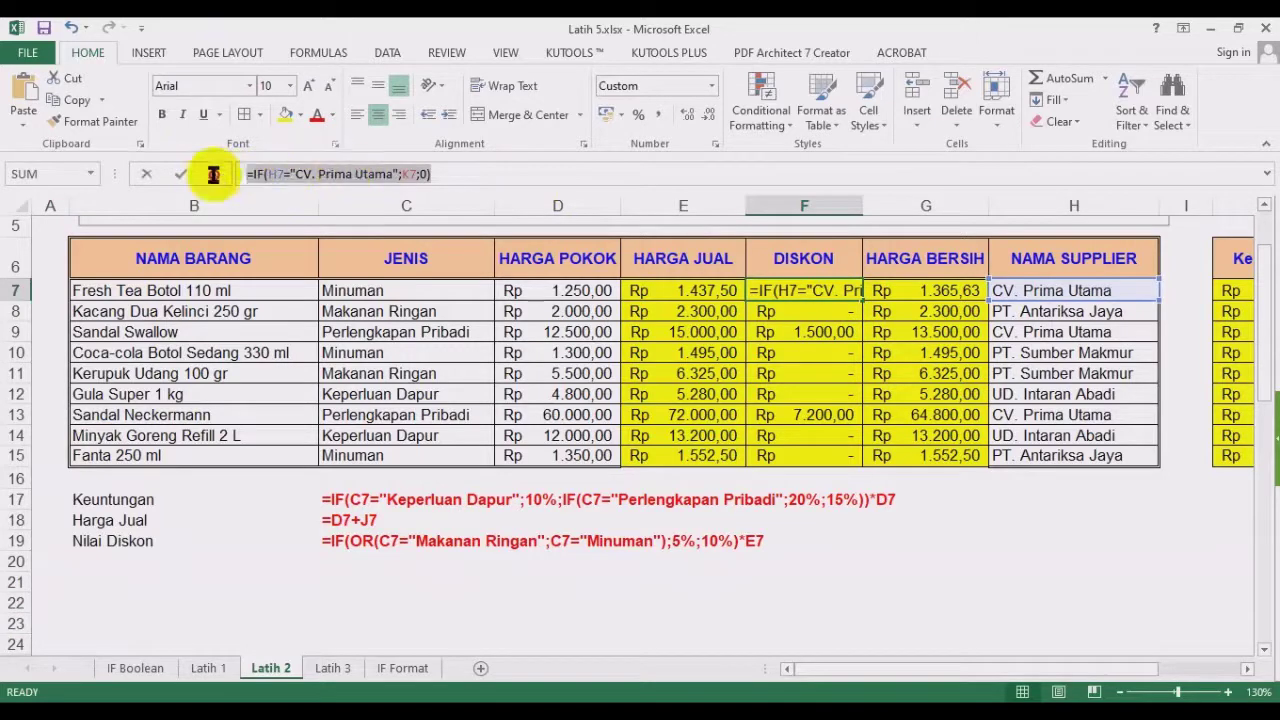
{"action": "left_click", "coordinate": [162, 563]}
{"action": "type", "text": "S"}
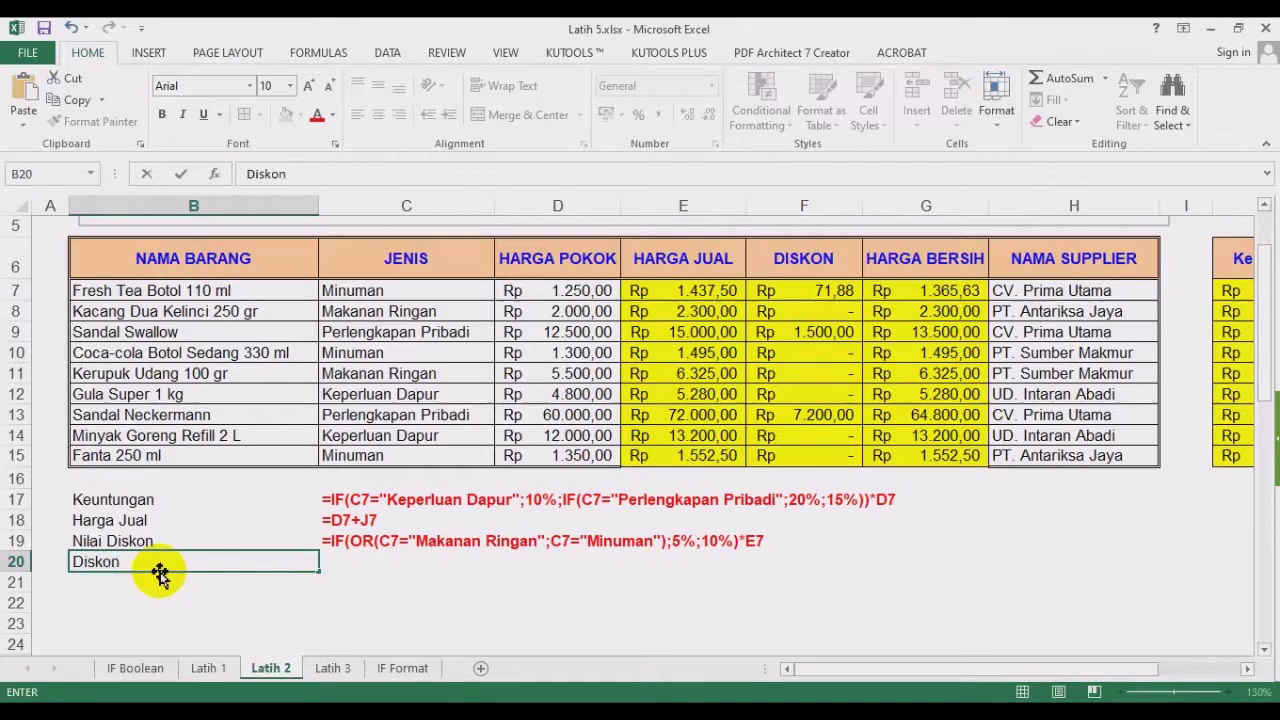
{"action": "key", "text": "Tab"}
{"action": "type", "text": "=IF(H7=\"CV. Prima Utama\";K7;0)"}
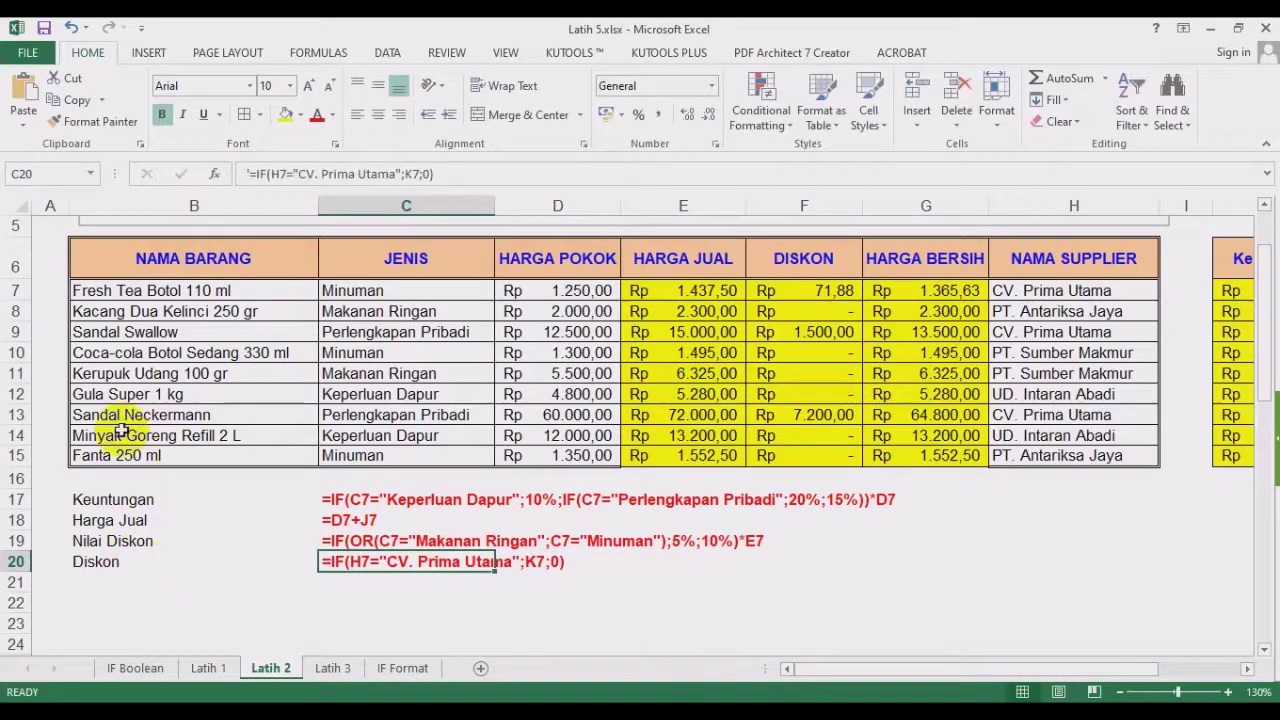
Label B21 Harga Bersin and copy G7's formula =E7-F7 into C21 as plain text.
{"action": "double_click", "coordinate": [966, 290]}
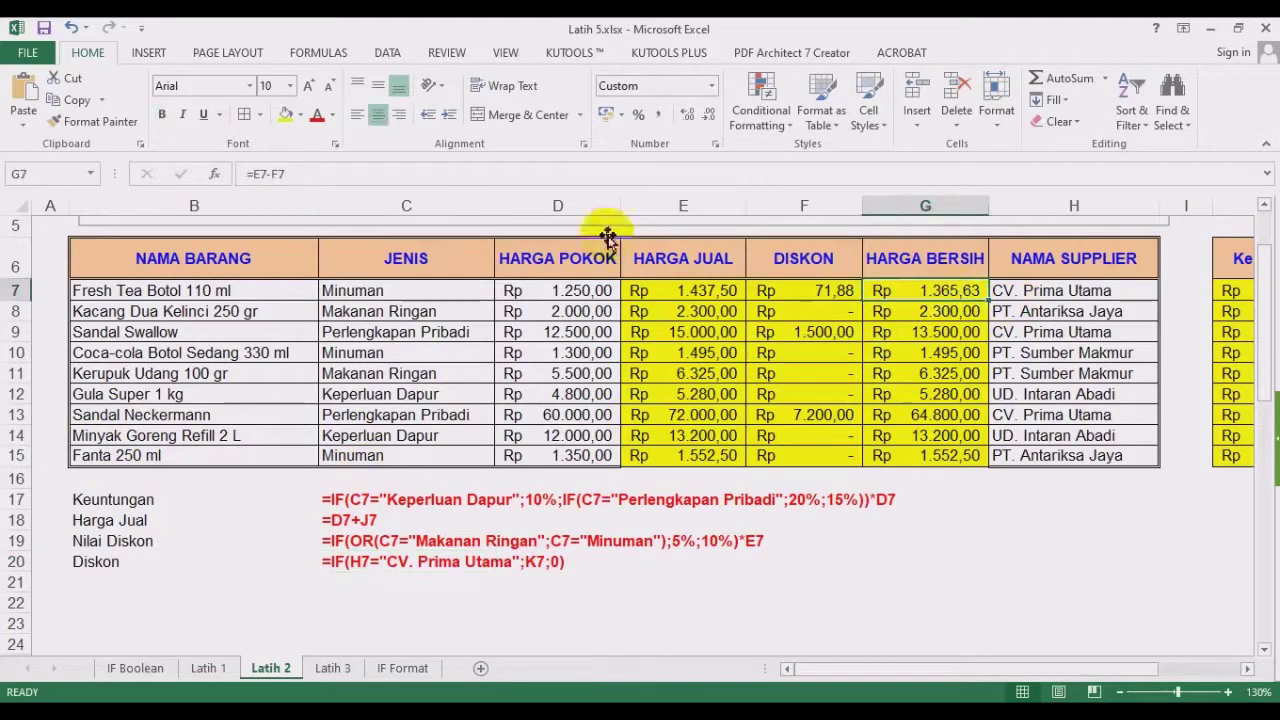
{"action": "left_click_drag", "start_coordinate": [288, 174], "coordinate": [191, 176]}
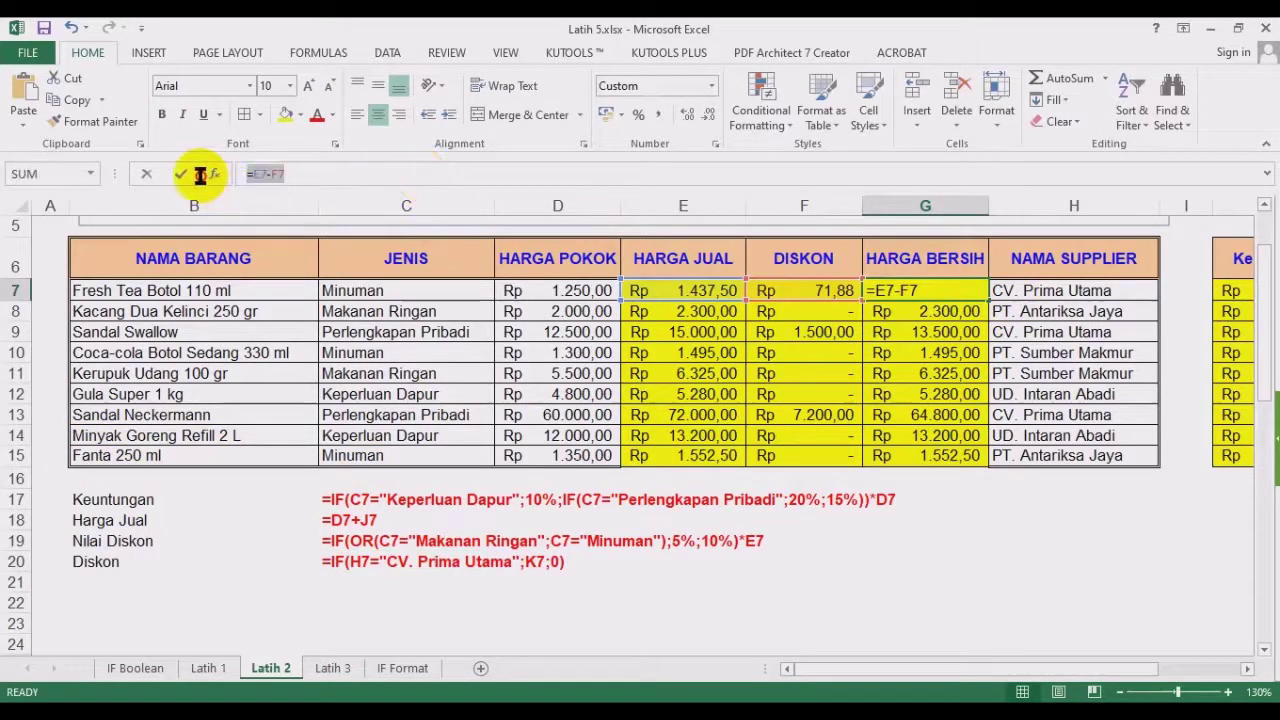
{"action": "left_click", "coordinate": [151, 586]}
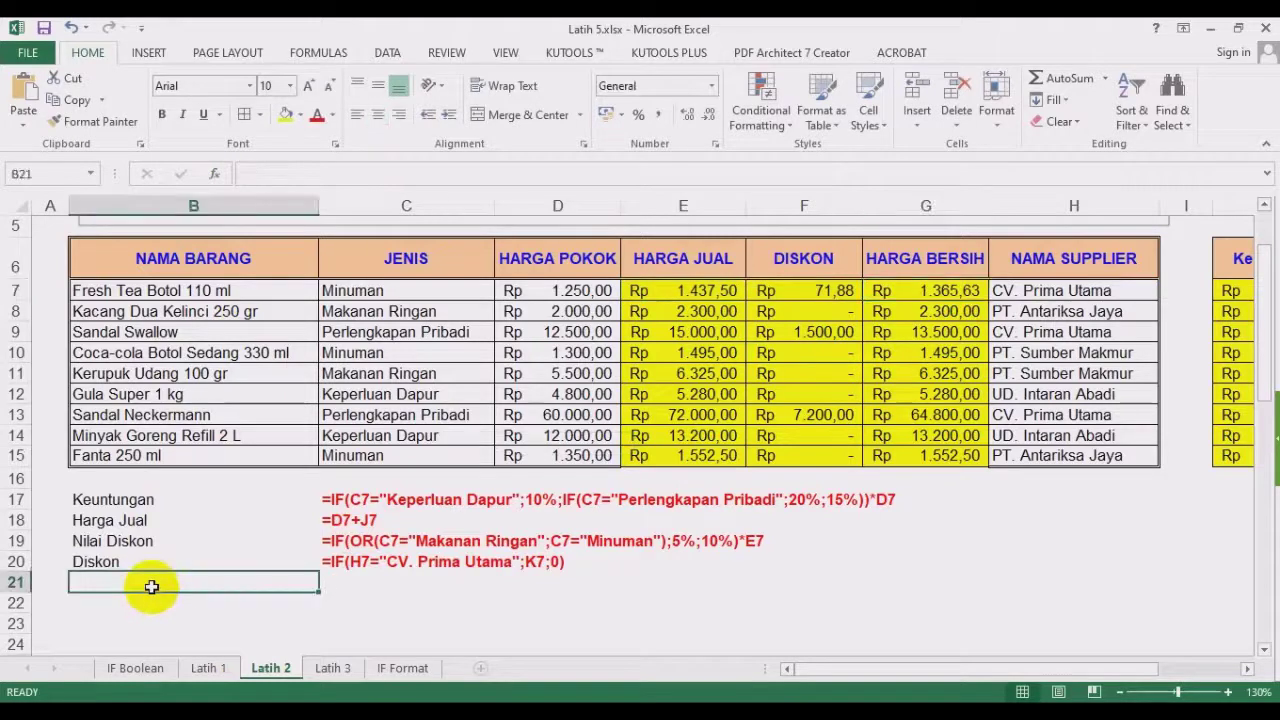
{"action": "type", "text": "harga Jual"}
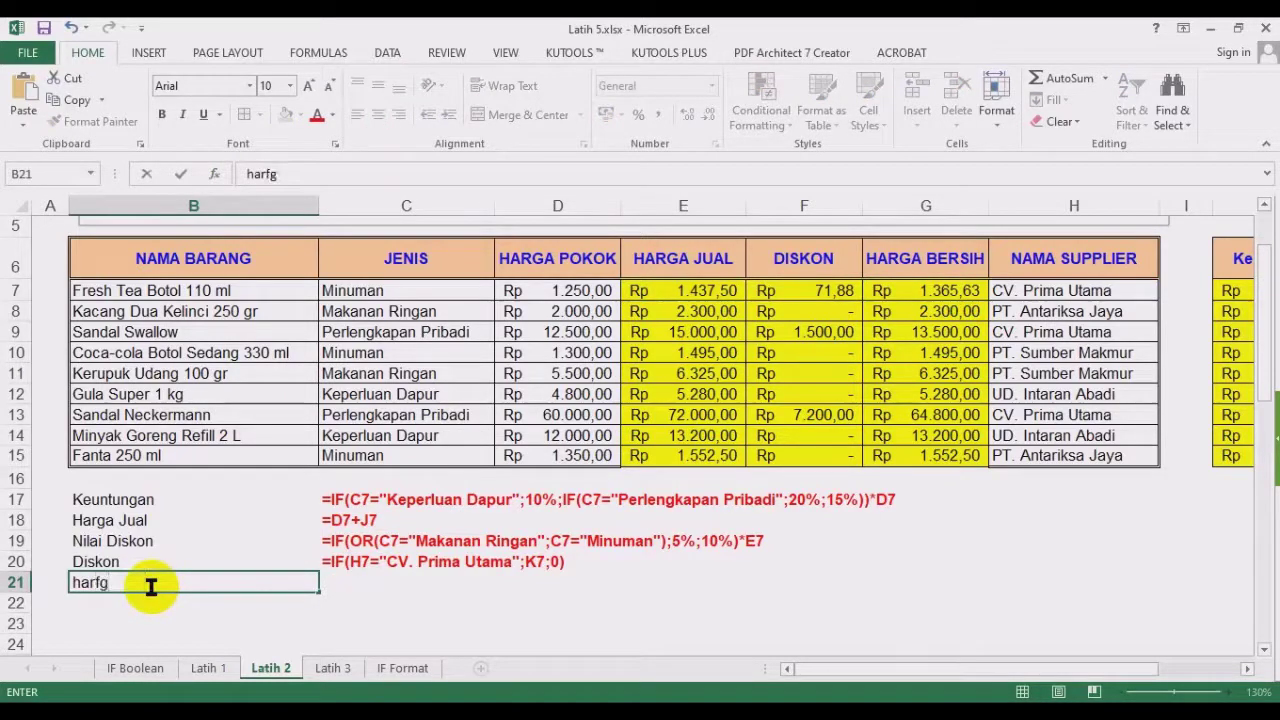
{"action": "type", "text": "h"}
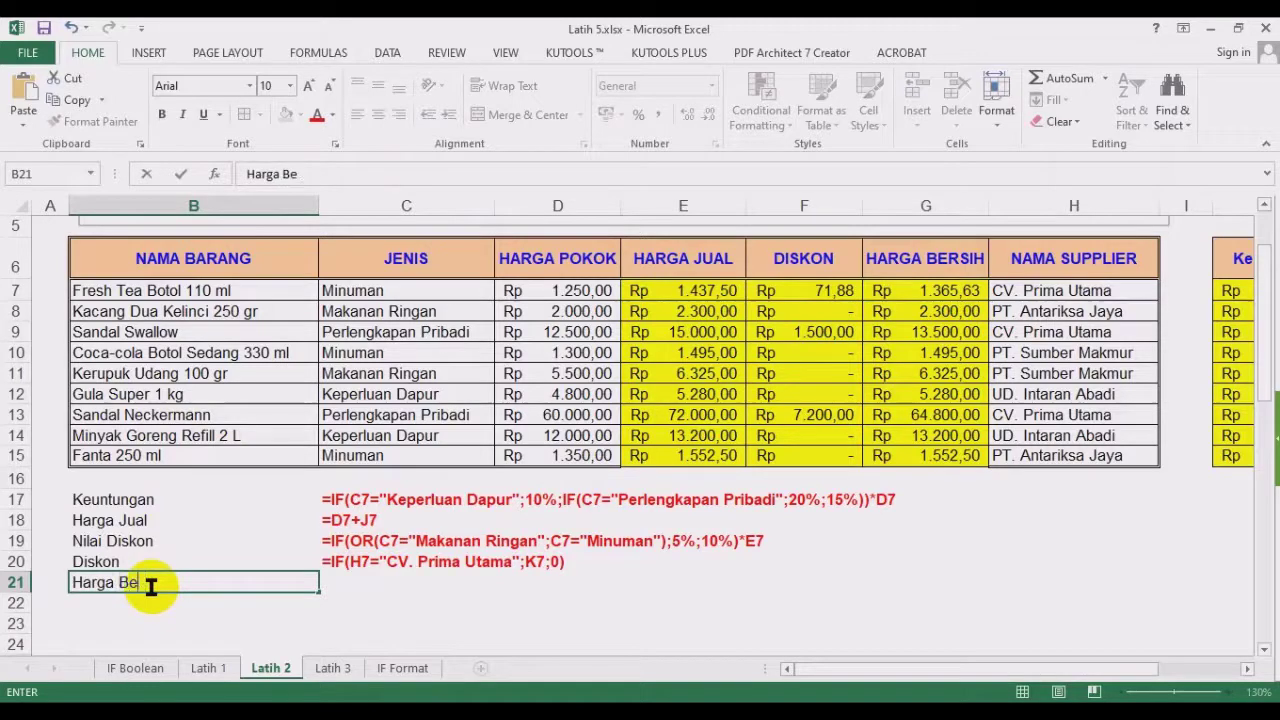
{"action": "key", "text": "Tab"}
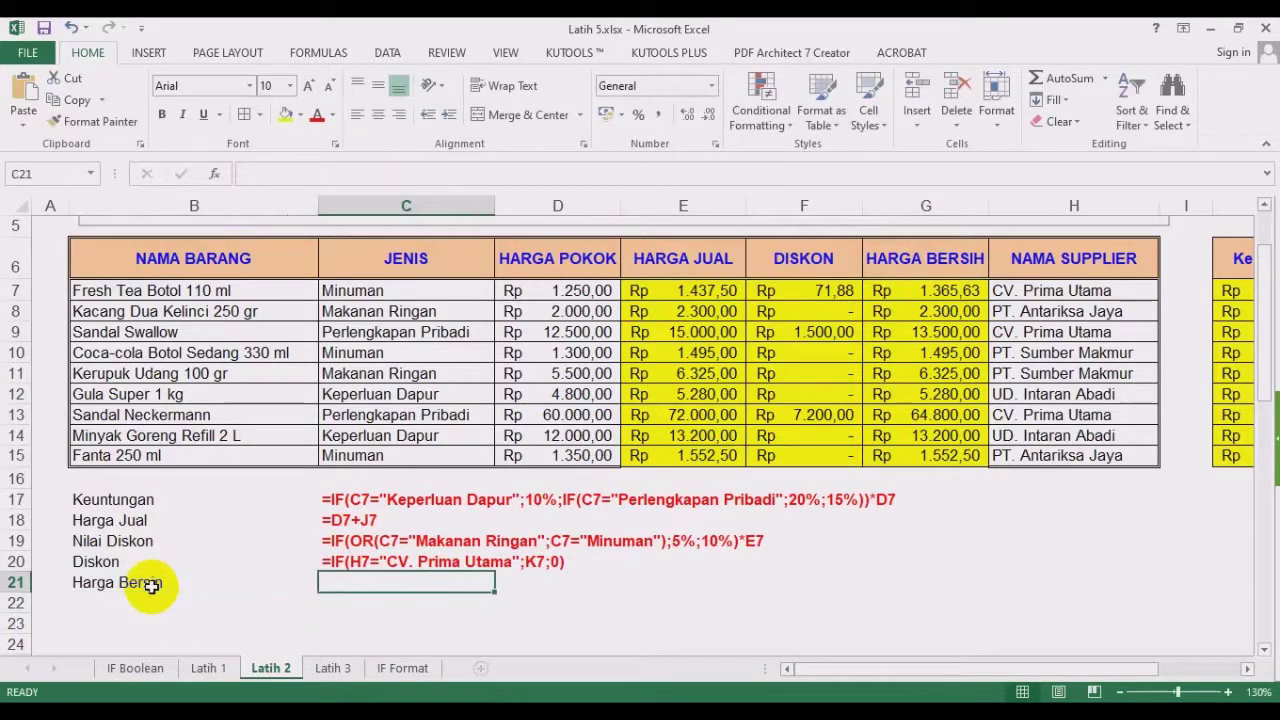
{"action": "type", "text": "'=E7-F7"}
{"action": "key", "text": "Return"}
{"action": "key", "text": "Up"}
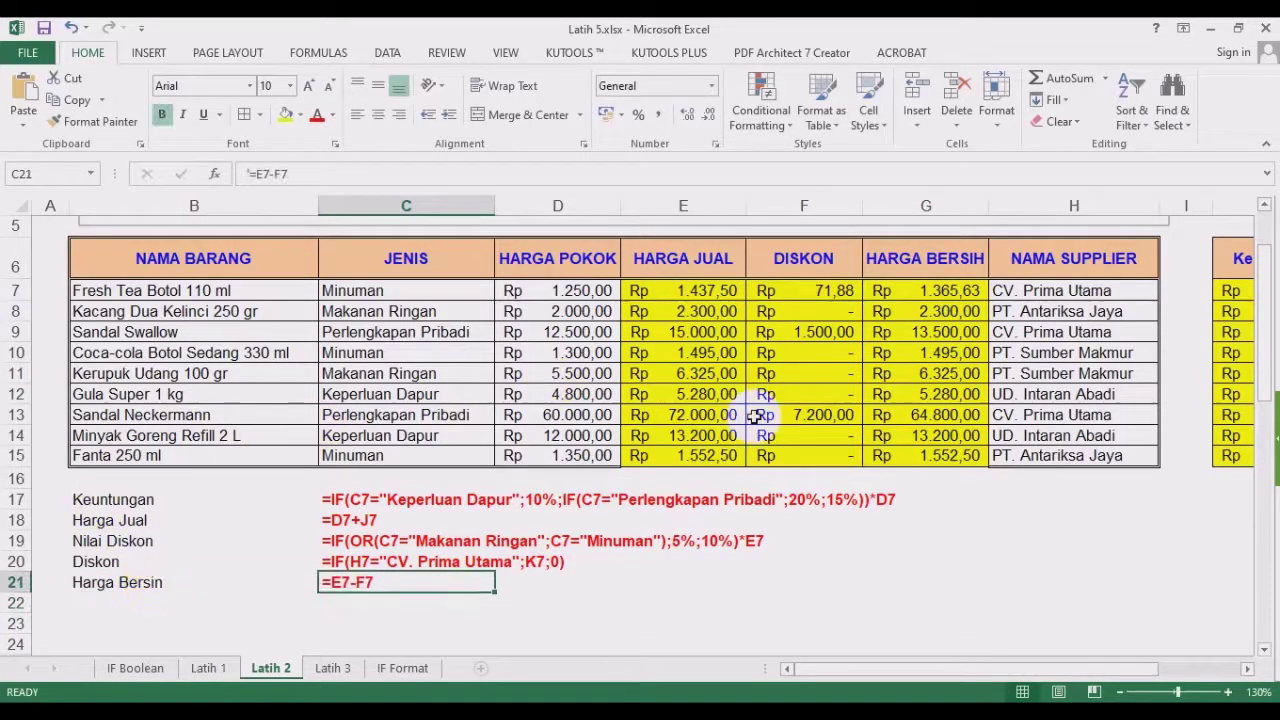
Highlight E7:G7 with a red fill and bold yellow text.
{"action": "left_click_drag", "start_coordinate": [720, 290], "coordinate": [908, 296]}
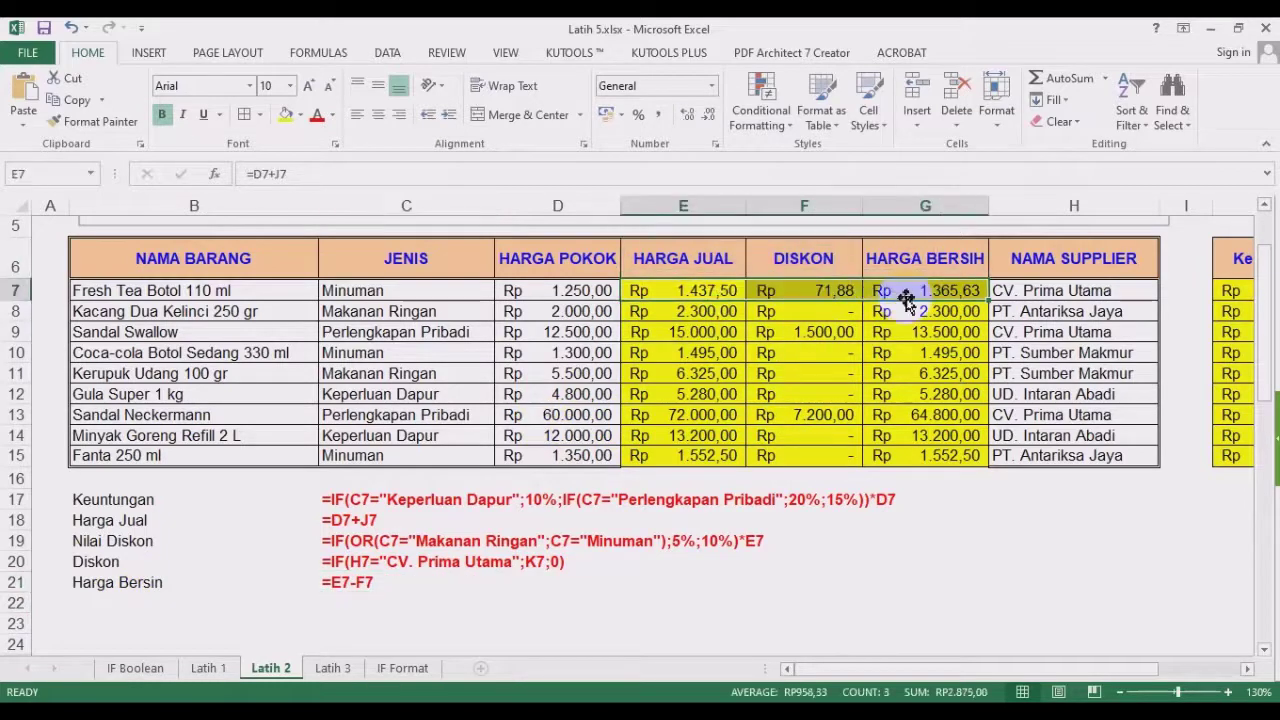
{"action": "left_click", "coordinate": [300, 114]}
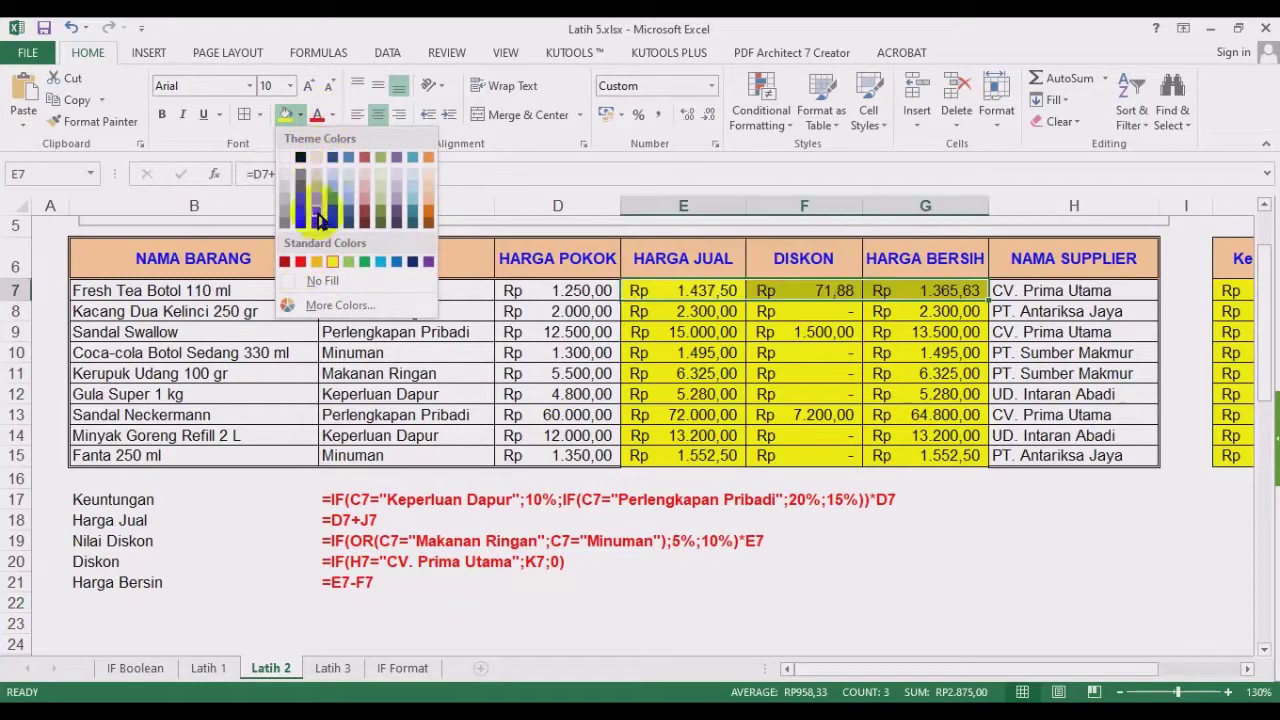
{"action": "left_click", "coordinate": [302, 261]}
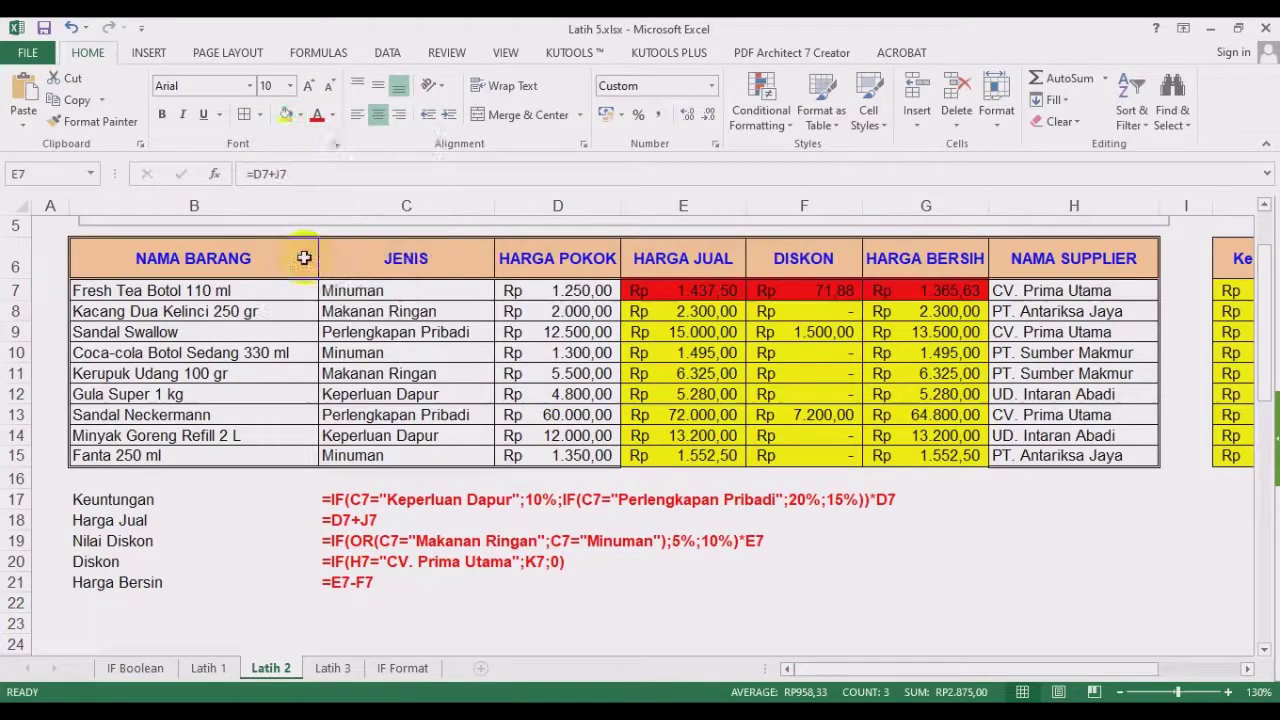
{"action": "left_click", "coordinate": [335, 118]}
{"action": "left_click", "coordinate": [365, 281]}
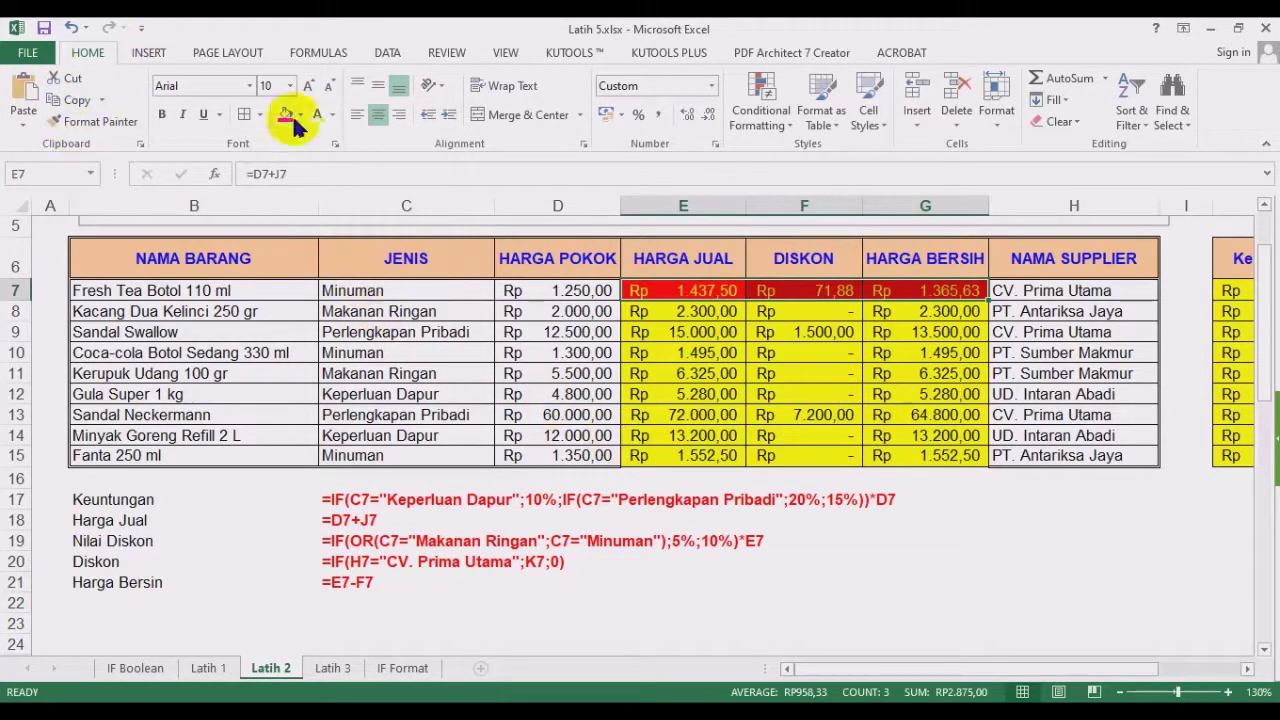
Apply the same red fill and bold yellow text to the Keuntungan and Nilai Diskon cells J7:K7.
{"action": "left_click_drag", "start_coordinate": [1000, 668], "coordinate": [1108, 665]}
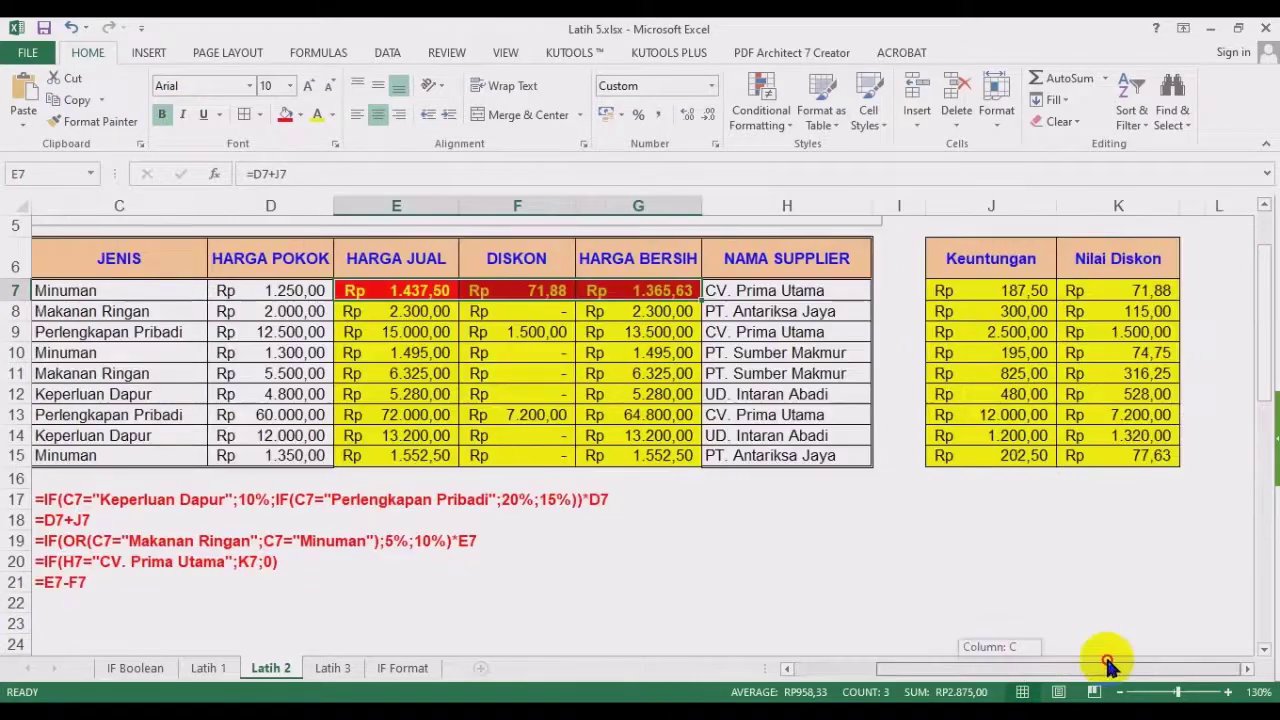
{"action": "left_click_drag", "start_coordinate": [1020, 290], "coordinate": [1096, 292]}
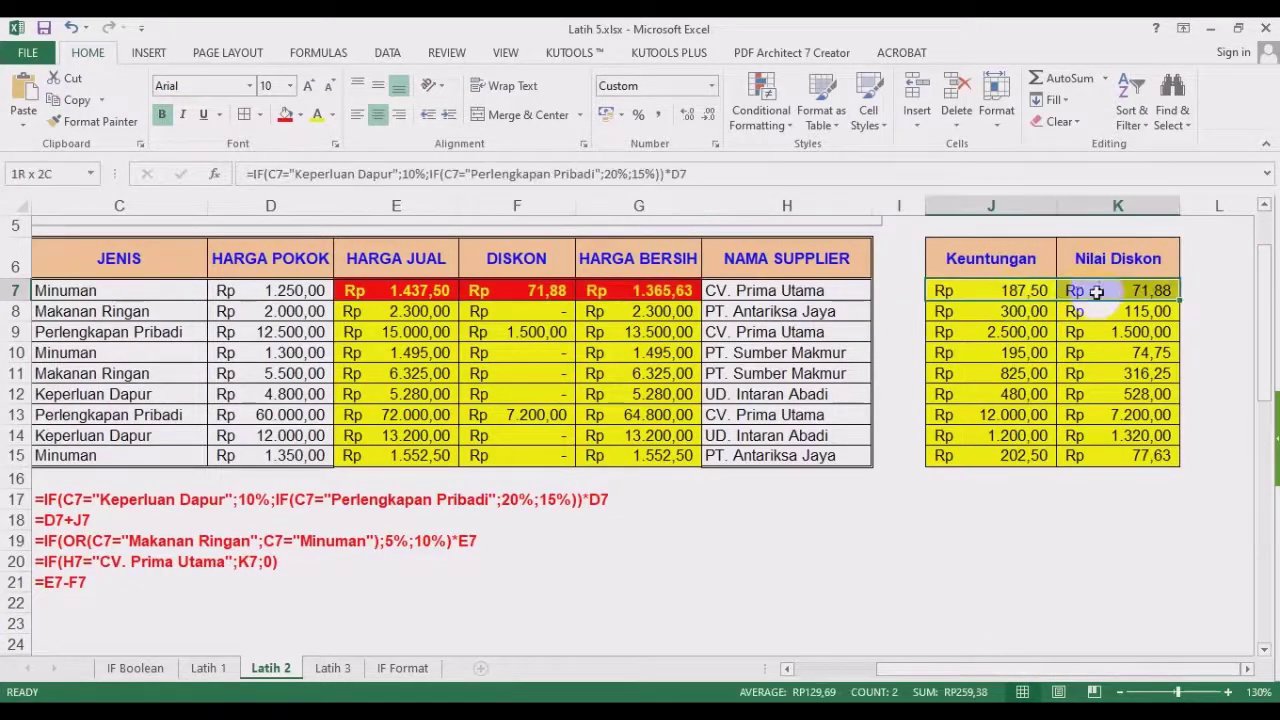
{"action": "left_click", "coordinate": [285, 114]}
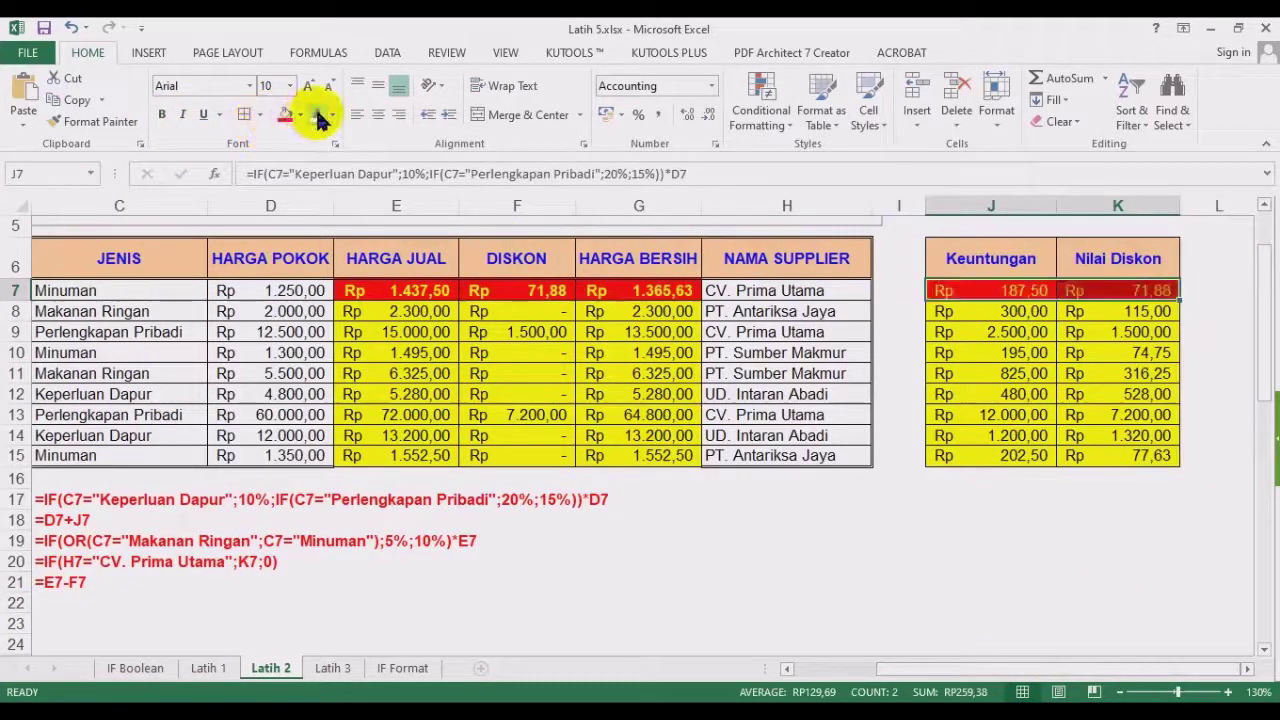
{"action": "left_click", "coordinate": [161, 114]}
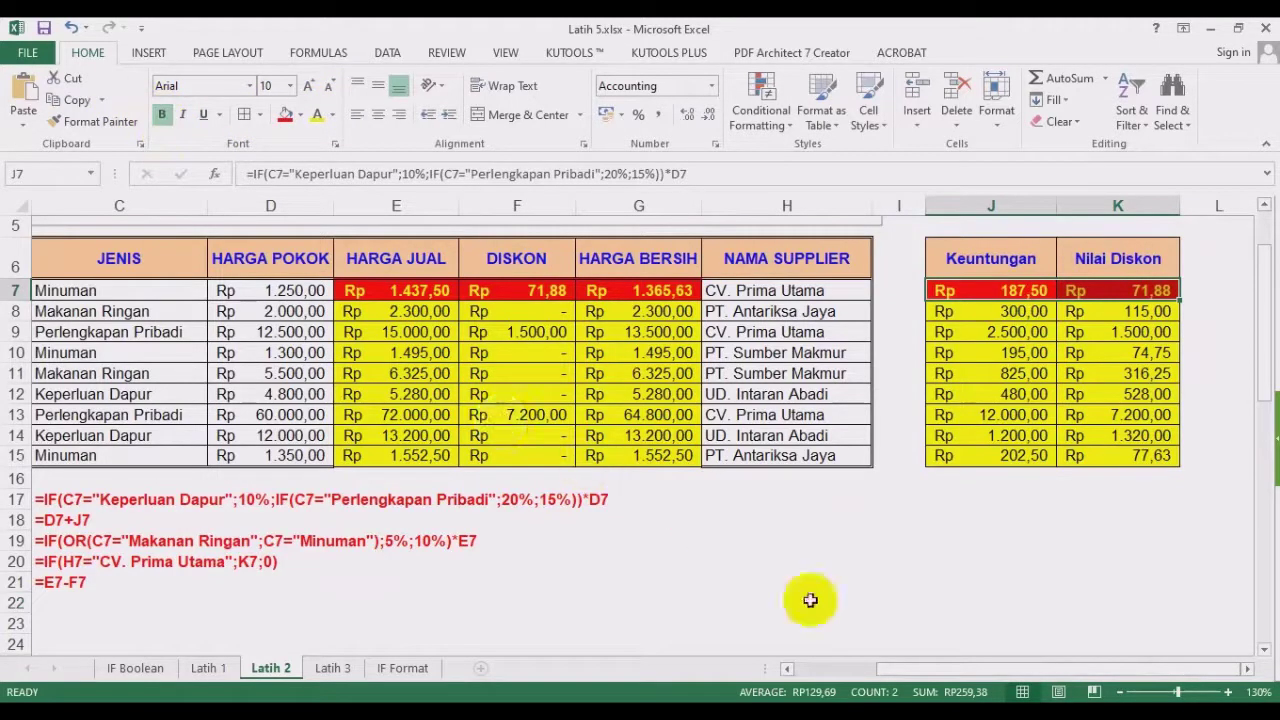
{"action": "left_click_drag", "start_coordinate": [908, 673], "coordinate": [836, 676]}
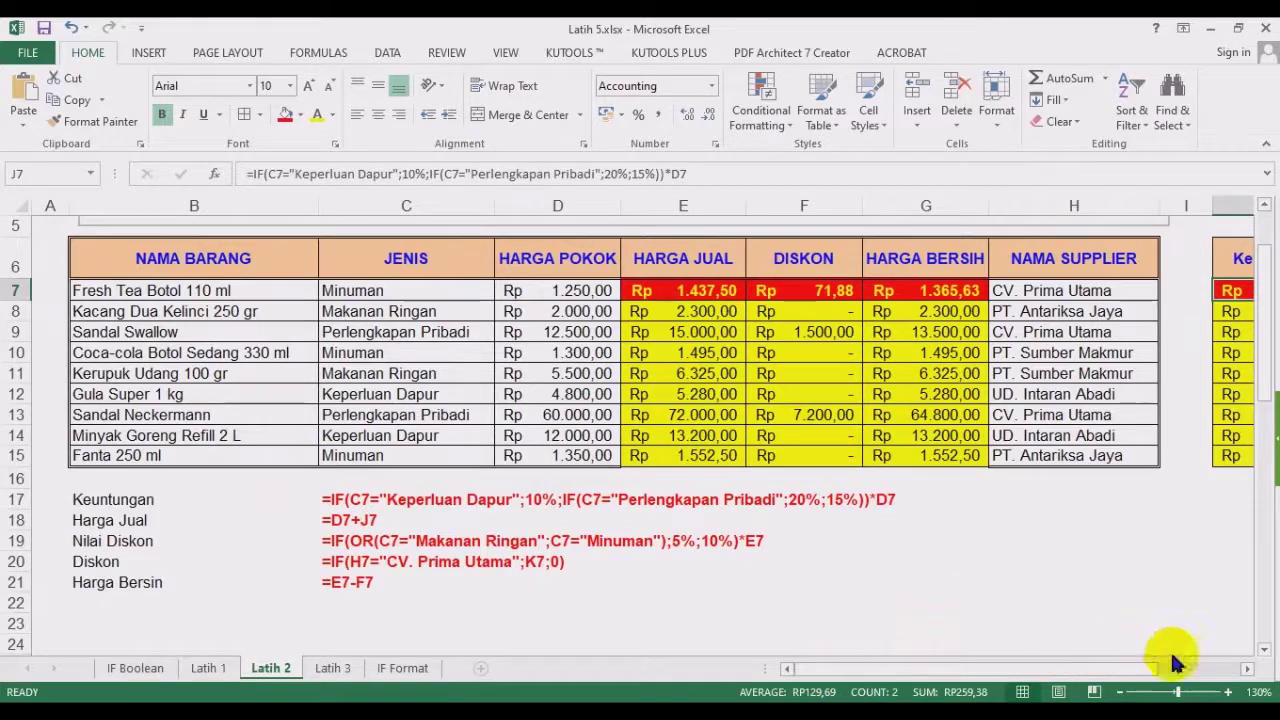
{"action": "left_click", "coordinate": [1247, 668]}
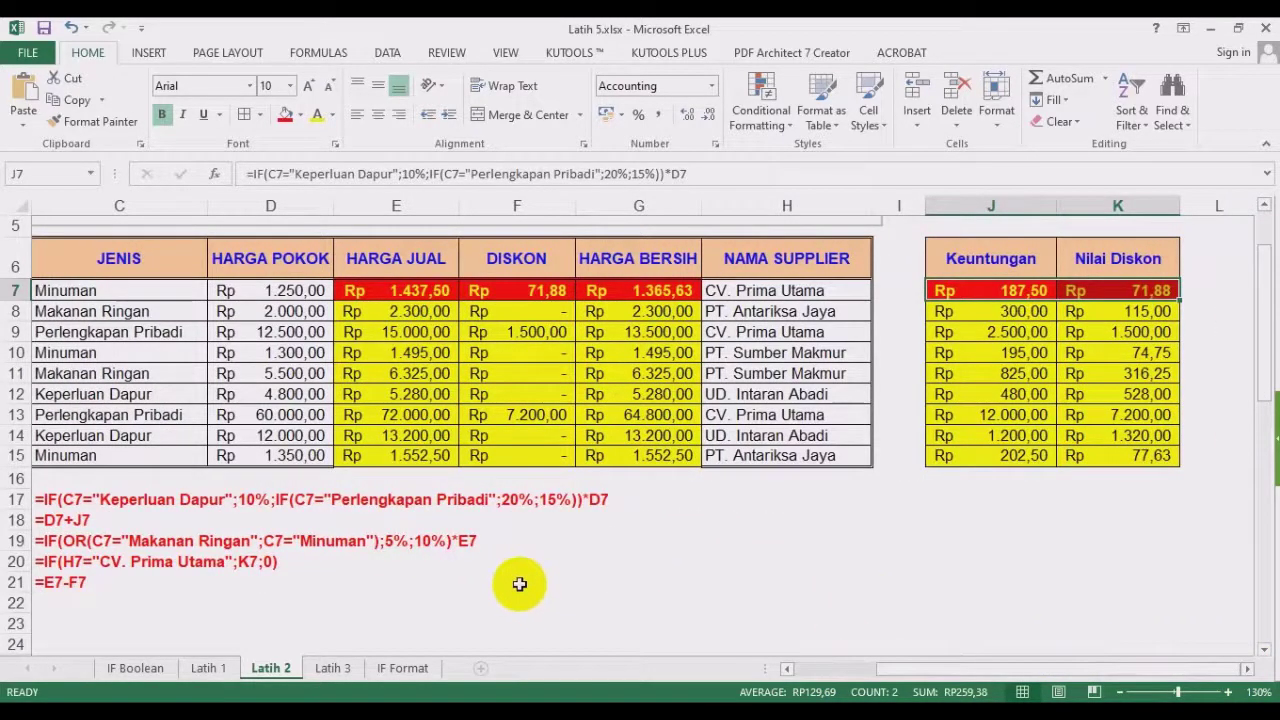
{"action": "left_click", "coordinate": [586, 561]}
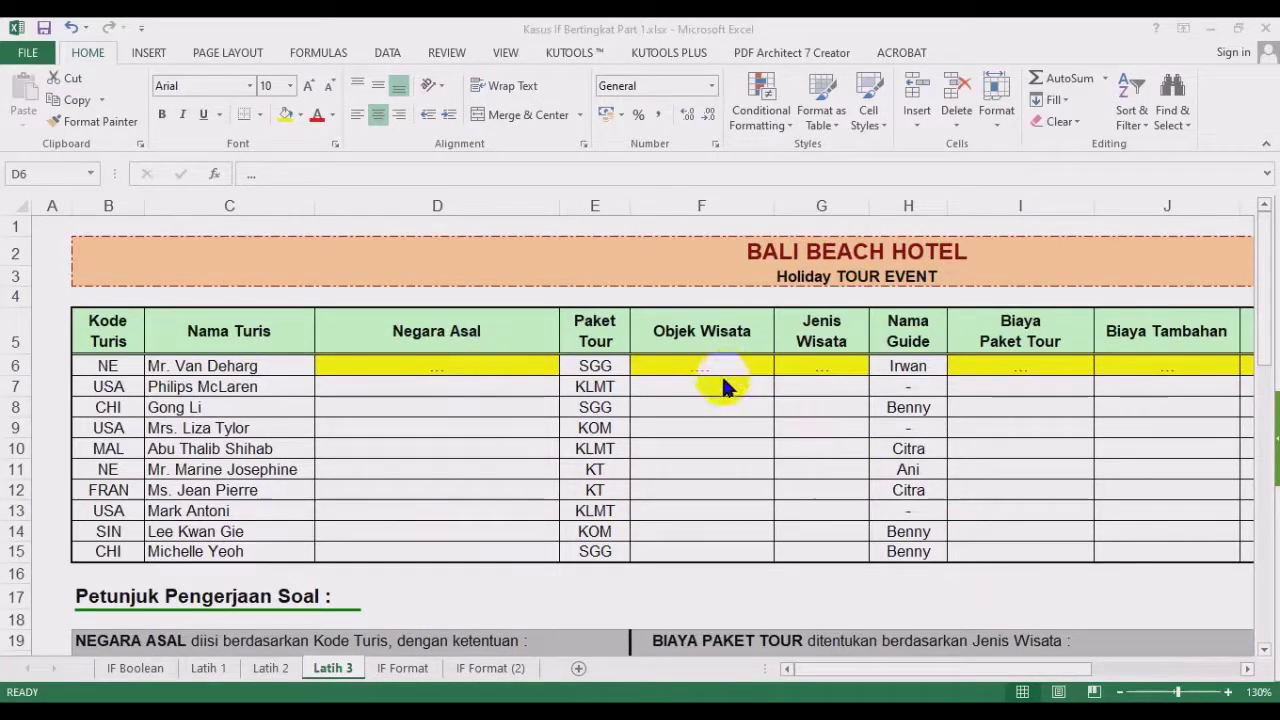
Split the Latih 3 sheet at row 8 into an upper and a lower pane only, removing the vertical divider.
{"action": "left_click", "coordinate": [988, 668]}
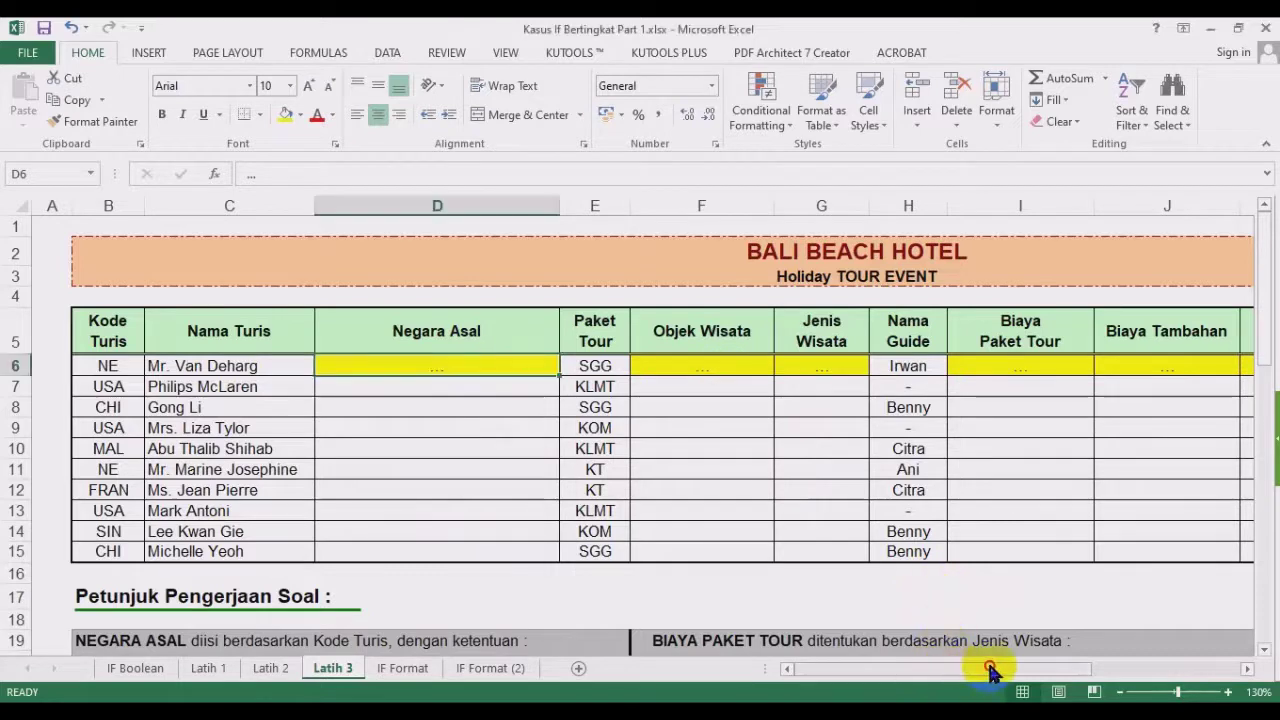
{"action": "left_click_drag", "start_coordinate": [988, 668], "coordinate": [929, 643]}
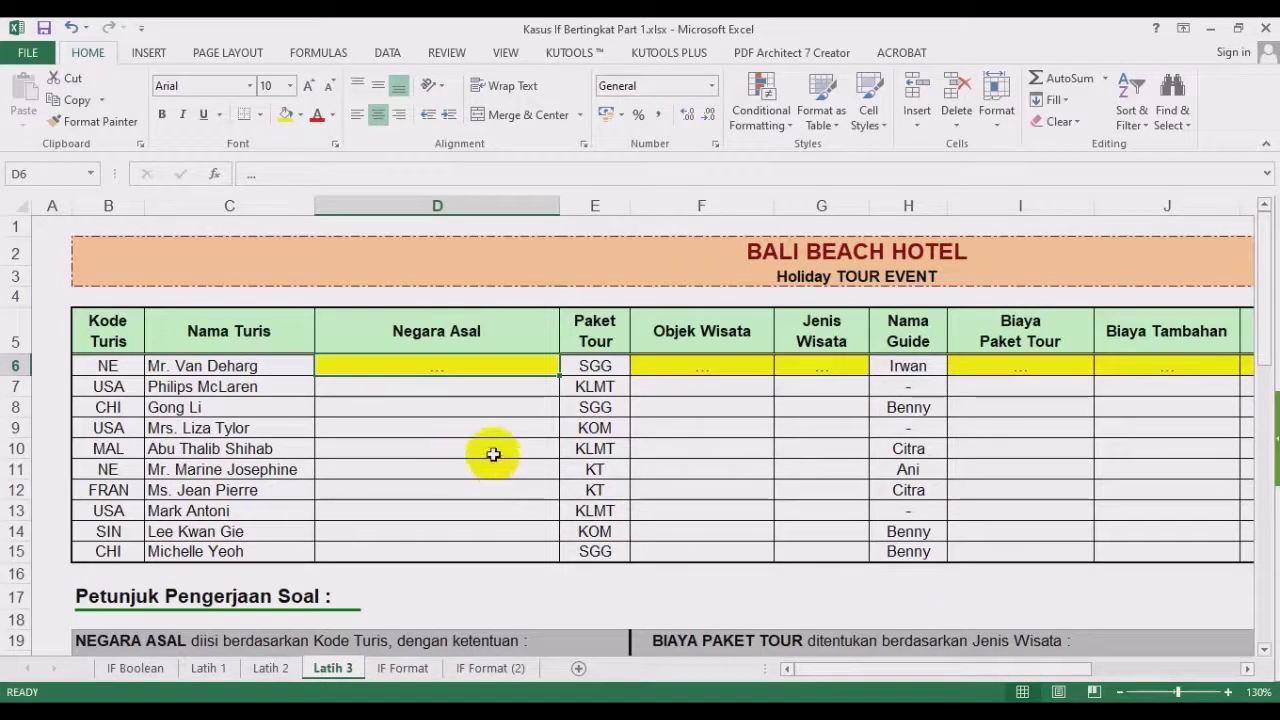
{"action": "left_click", "coordinate": [451, 410]}
{"action": "left_click", "coordinate": [1265, 650]}
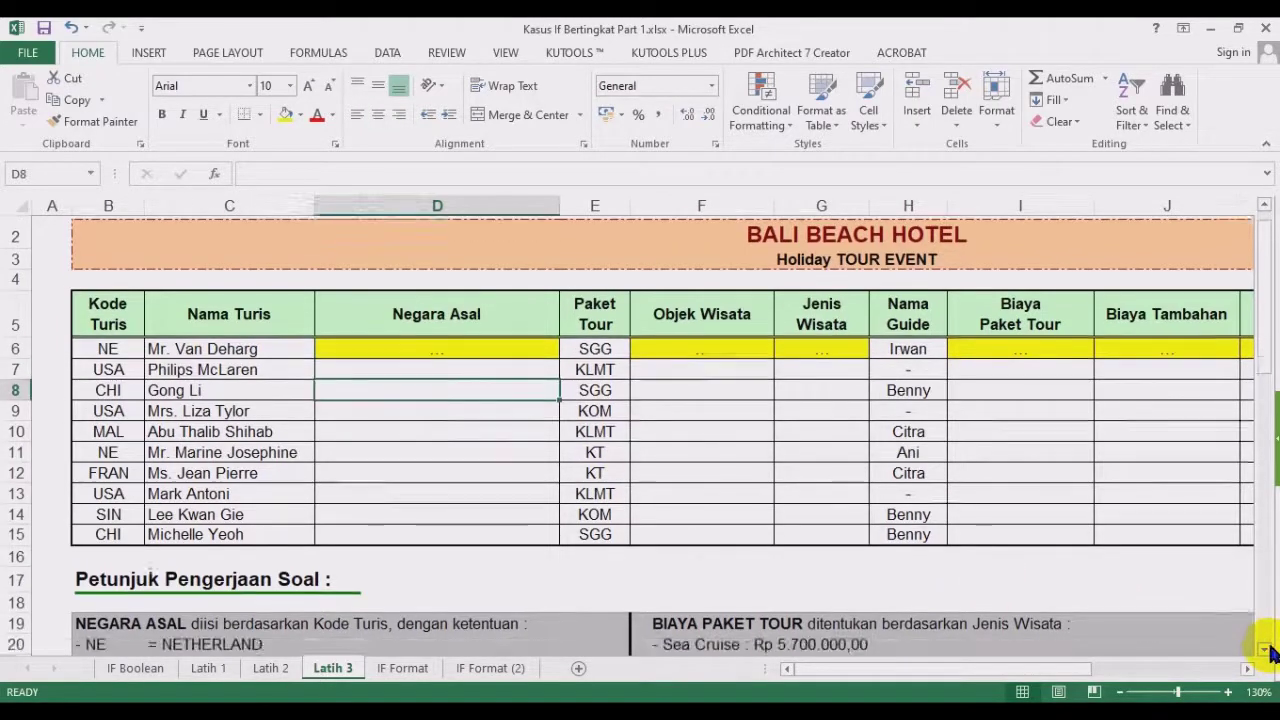
{"action": "left_click", "coordinate": [1265, 650]}
{"action": "left_click", "coordinate": [1265, 650]}
{"action": "left_click", "coordinate": [1265, 650]}
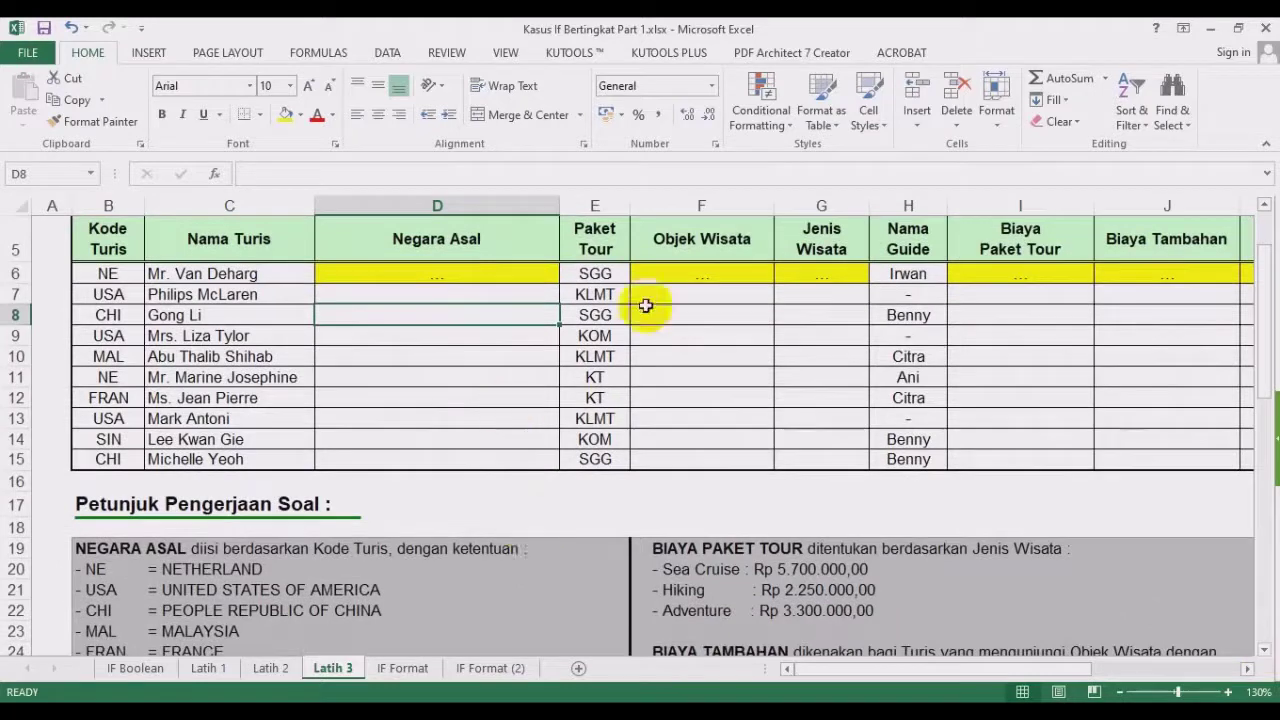
{"action": "left_click", "coordinate": [506, 54]}
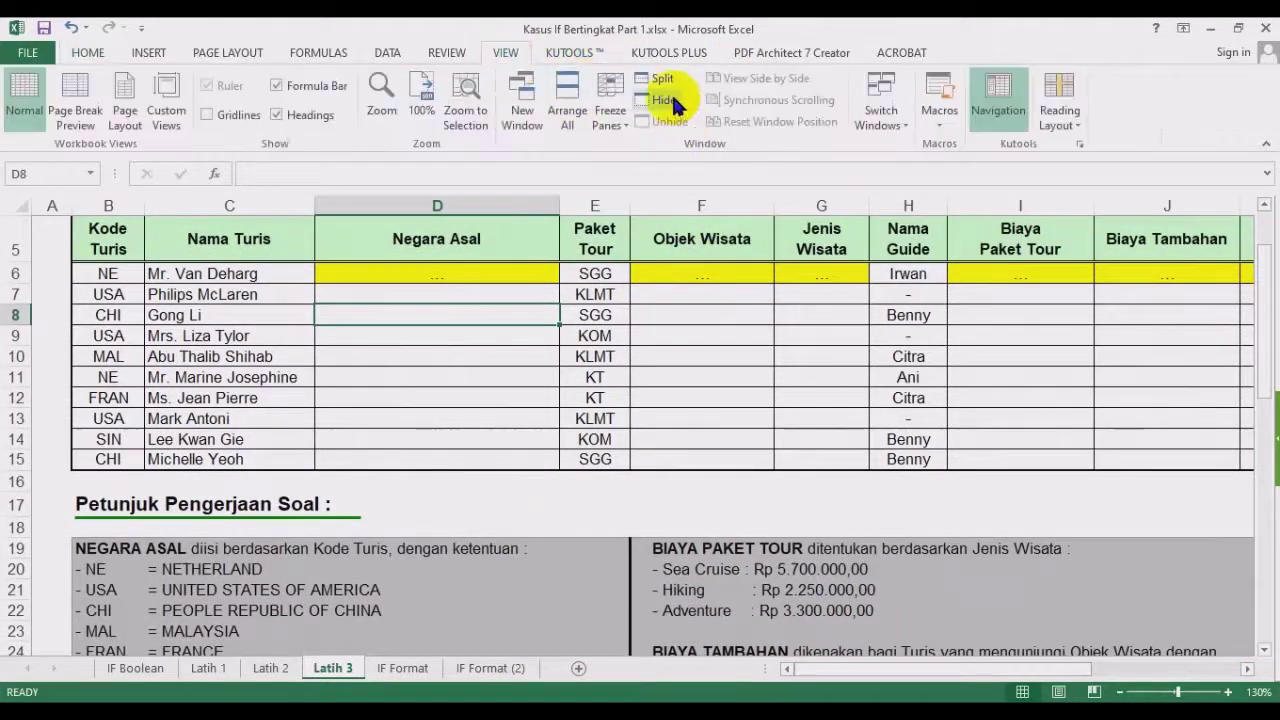
{"action": "left_click", "coordinate": [662, 84]}
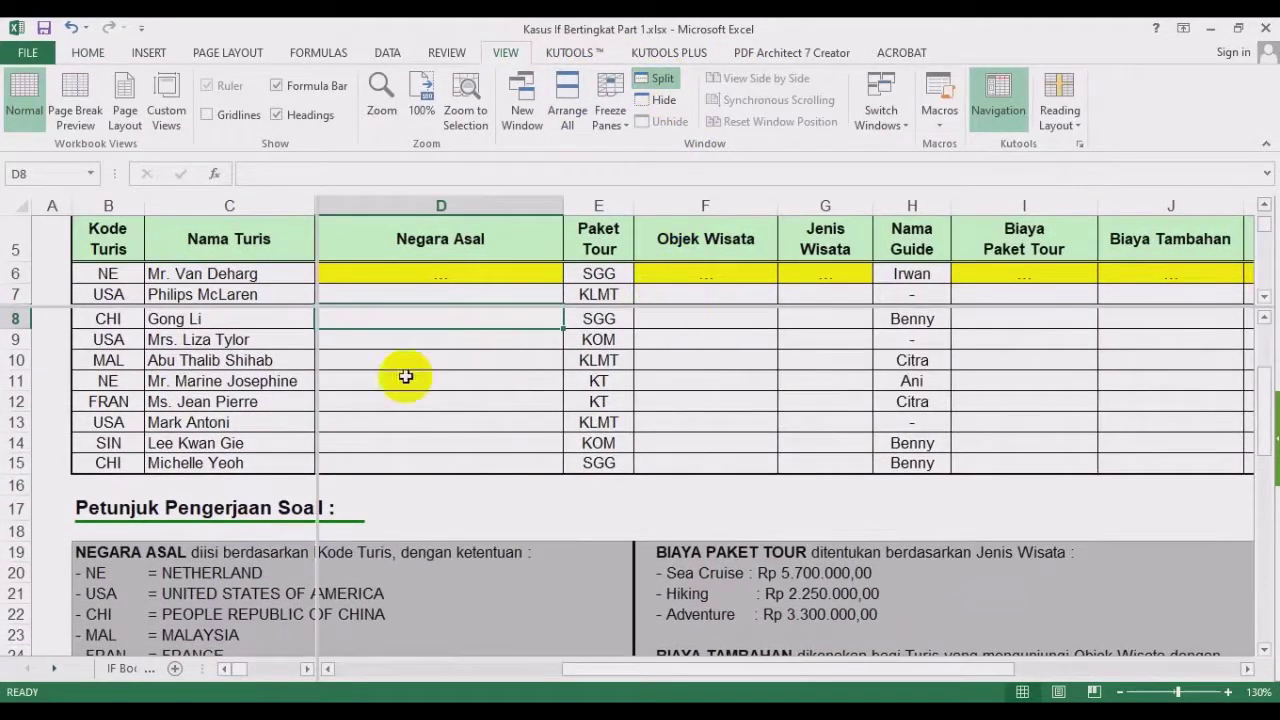
{"action": "double_click", "coordinate": [317, 340]}
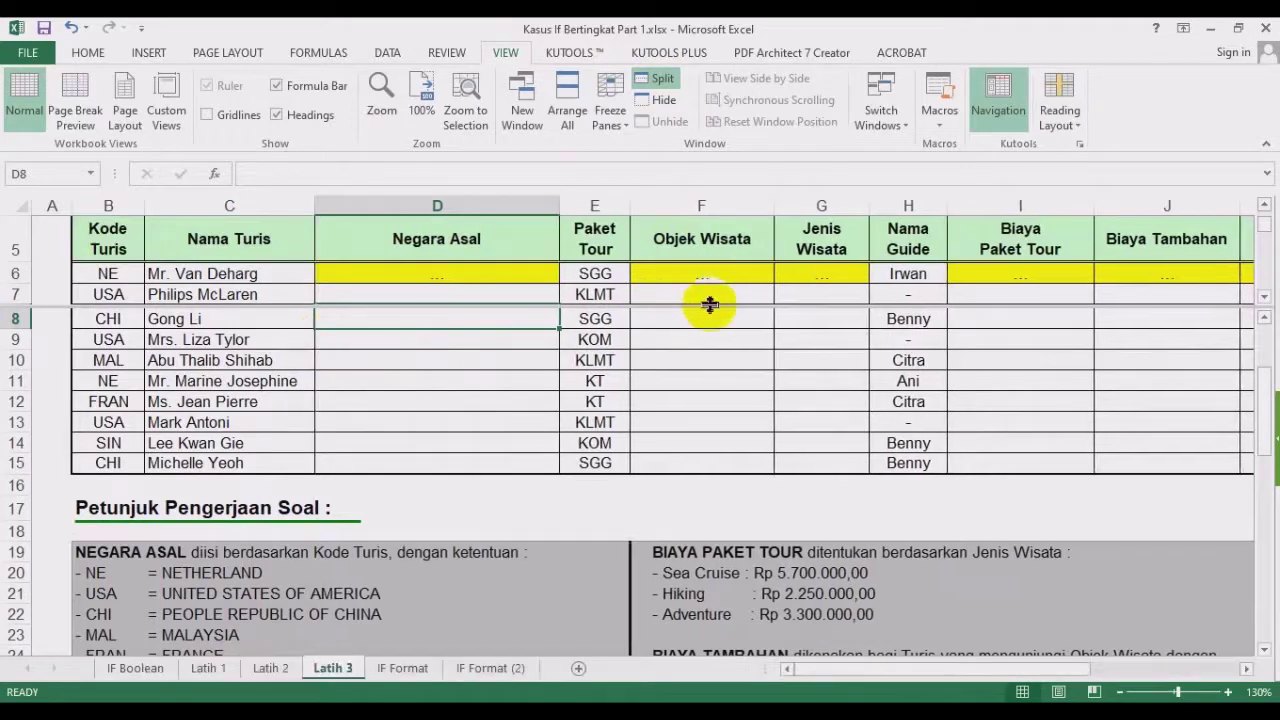
Move the pane divider below row 15 and show the NEGARA ASAL rules from row 19 in the lower pane.
{"action": "left_click_drag", "start_coordinate": [706, 308], "coordinate": [737, 474]}
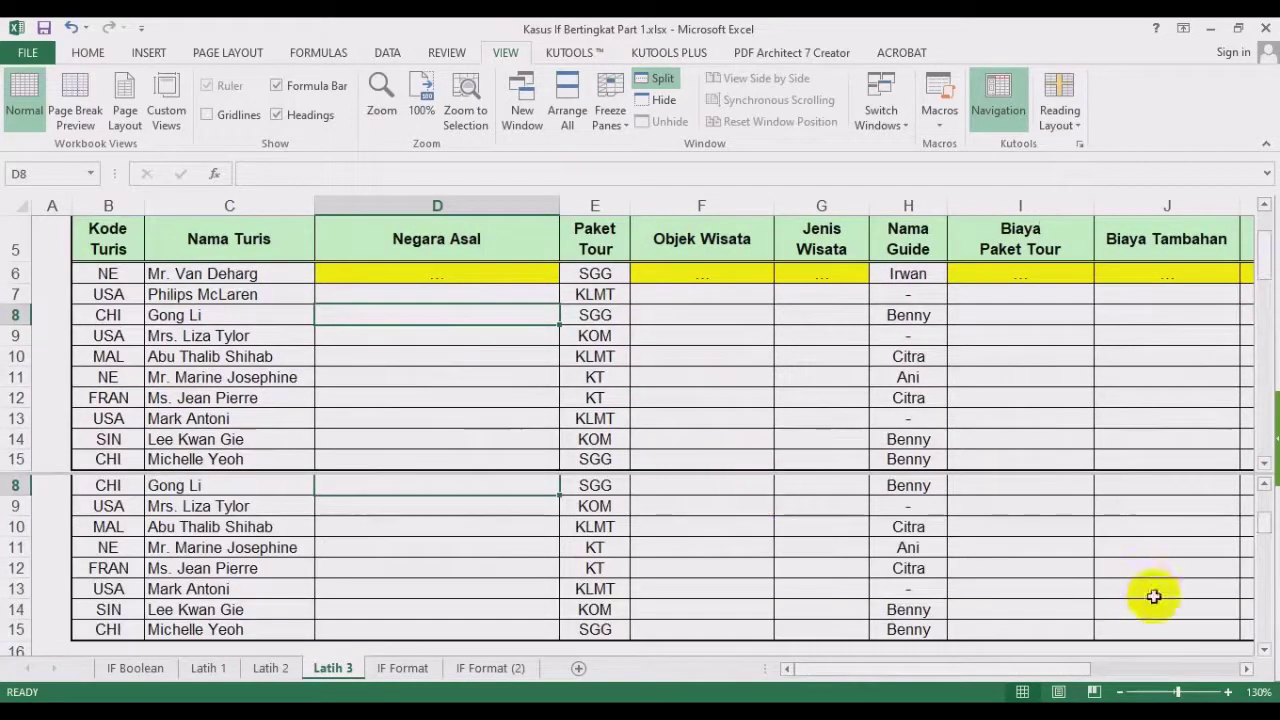
{"action": "left_click", "coordinate": [1264, 650]}
{"action": "left_click_drag", "start_coordinate": [1266, 652], "coordinate": [1266, 652]}
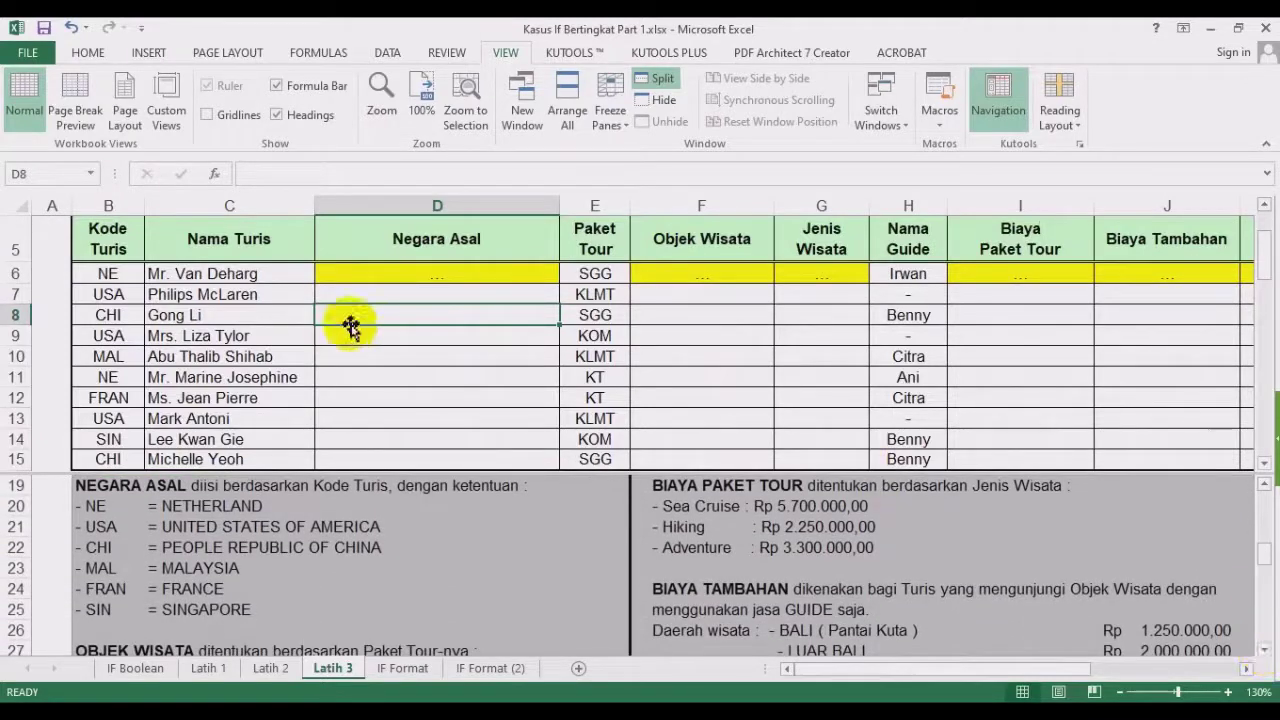
Start the Negara Asal formula in D6 with an IF that returns "Netherland" when B6 is "NE".
{"action": "left_click", "coordinate": [396, 282]}
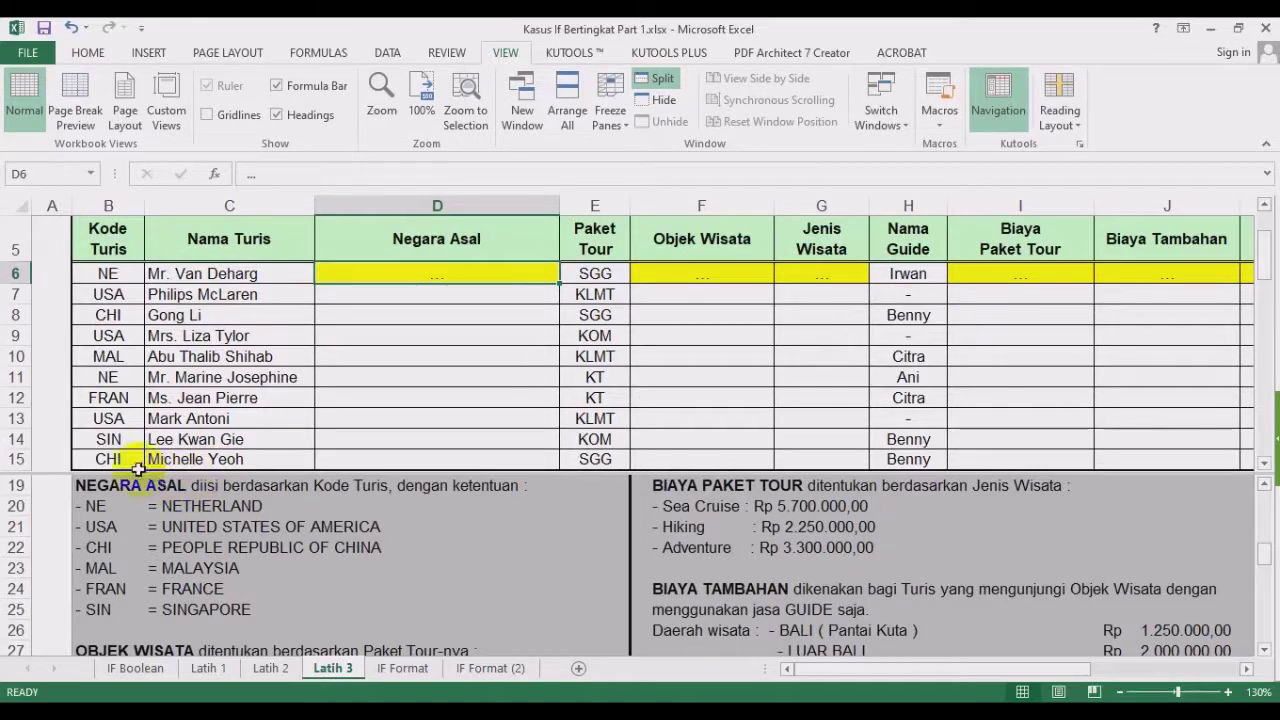
{"action": "left_click", "coordinate": [115, 275]}
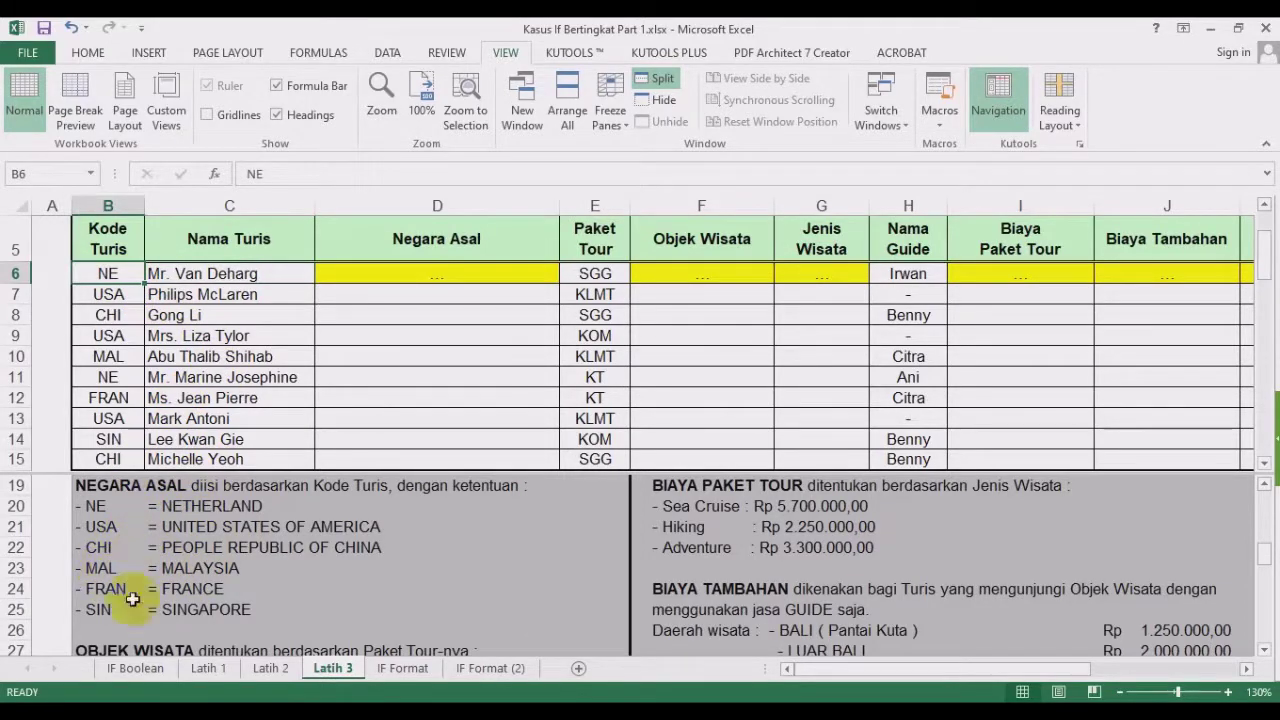
{"action": "left_click", "coordinate": [452, 278]}
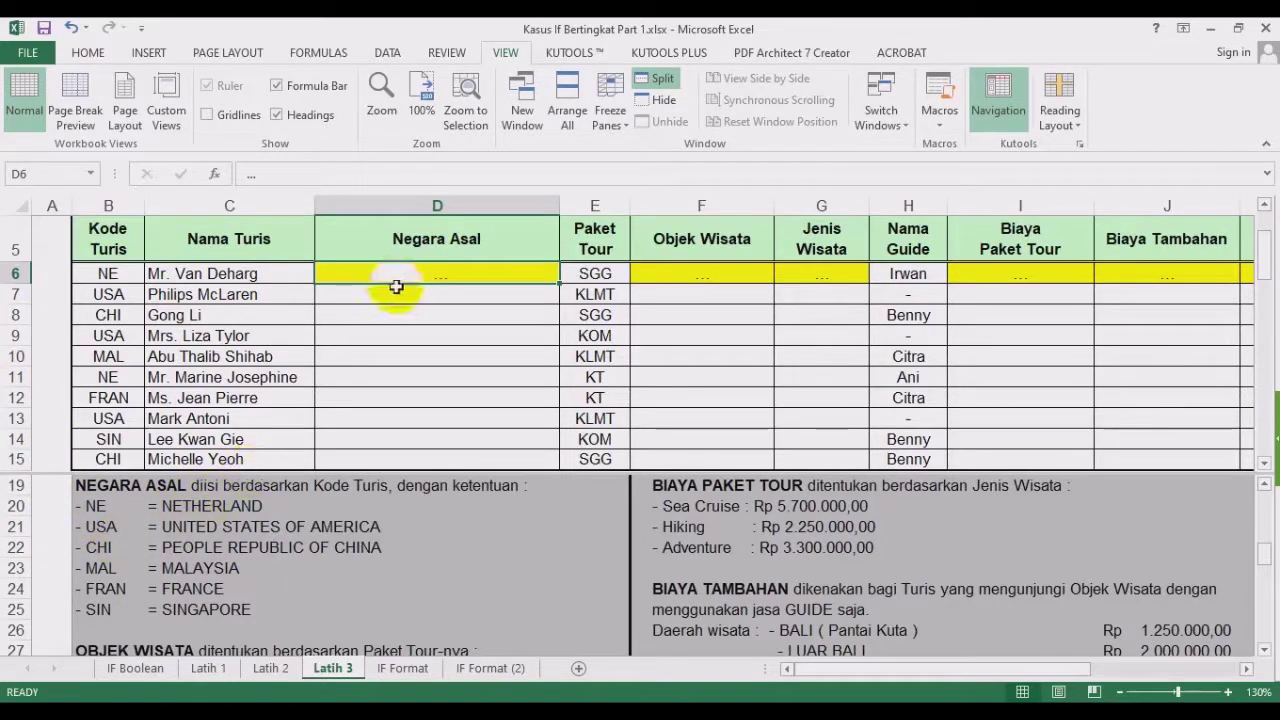
{"action": "left_click", "coordinate": [455, 332]}
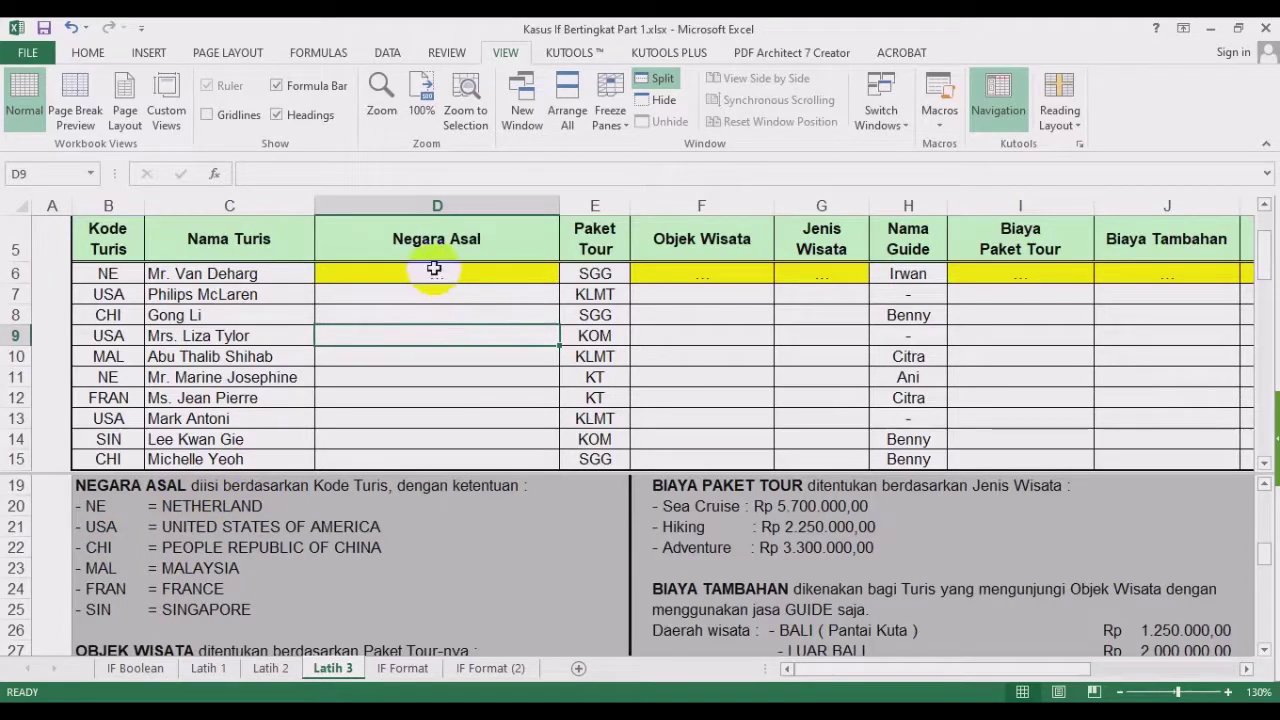
{"action": "left_click", "coordinate": [434, 270]}
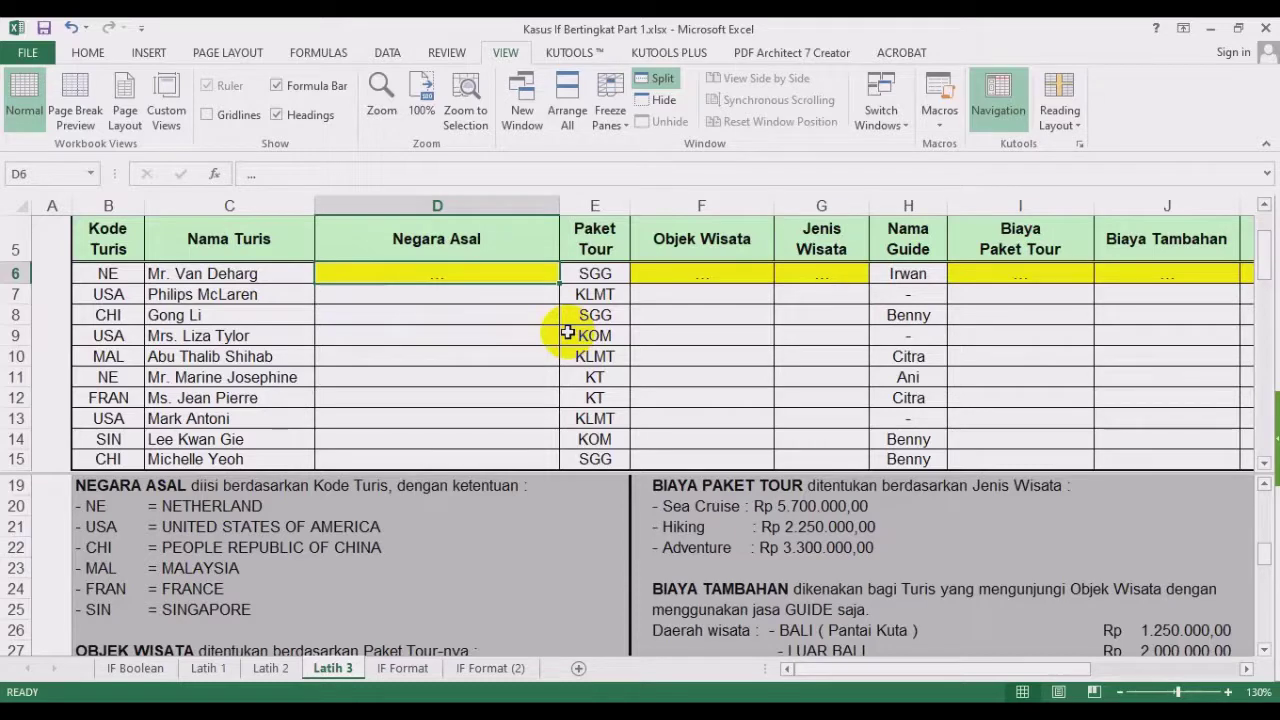
{"action": "type", "text": "="}
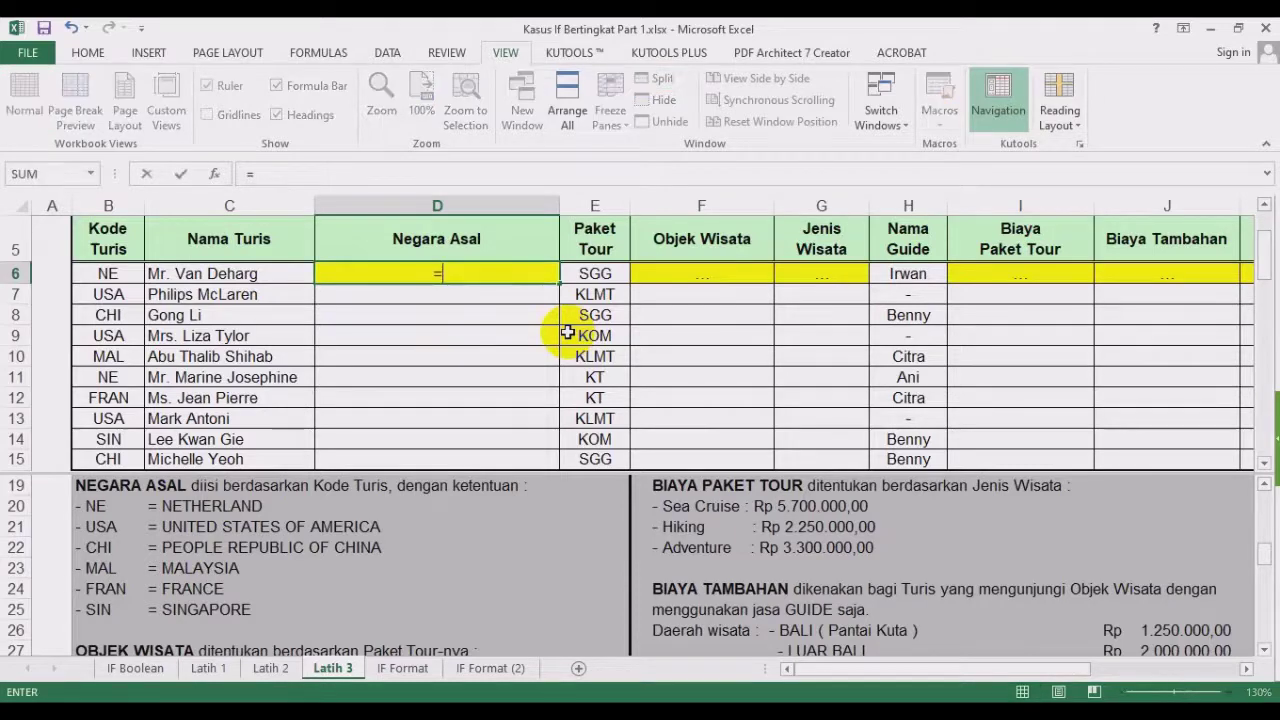
{"action": "type", "text": "if("}
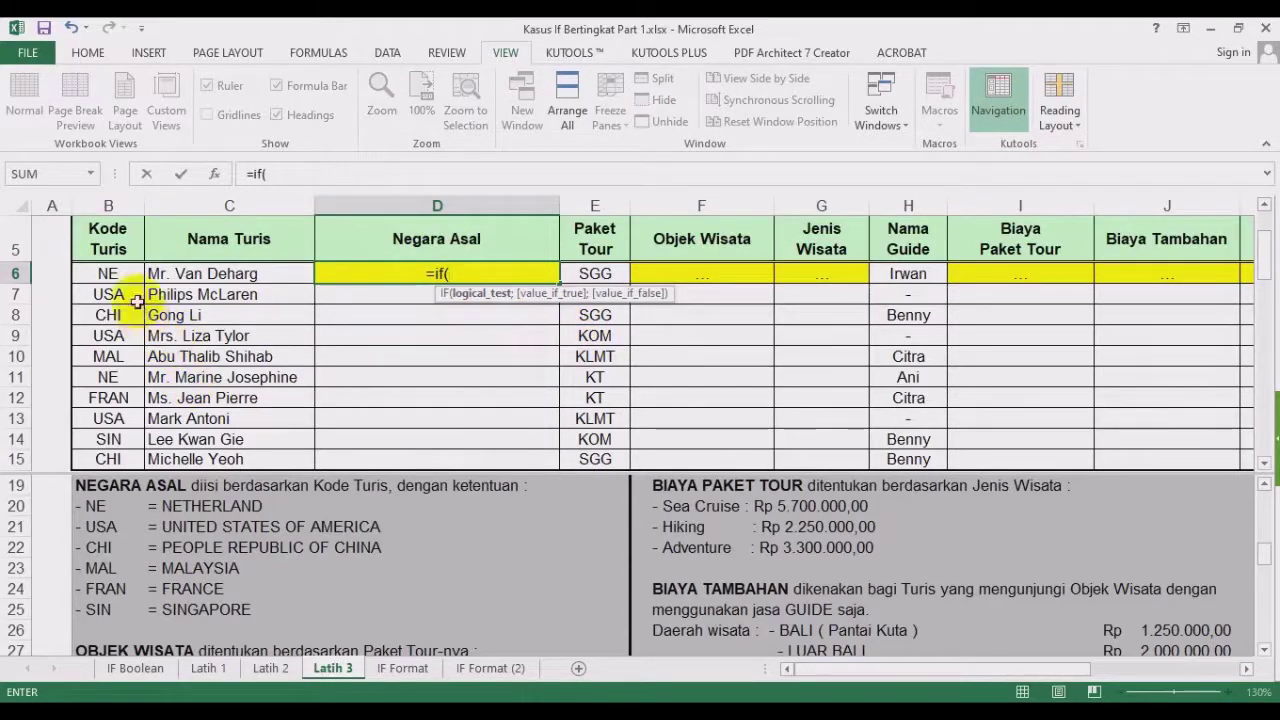
{"action": "left_click", "coordinate": [105, 273]}
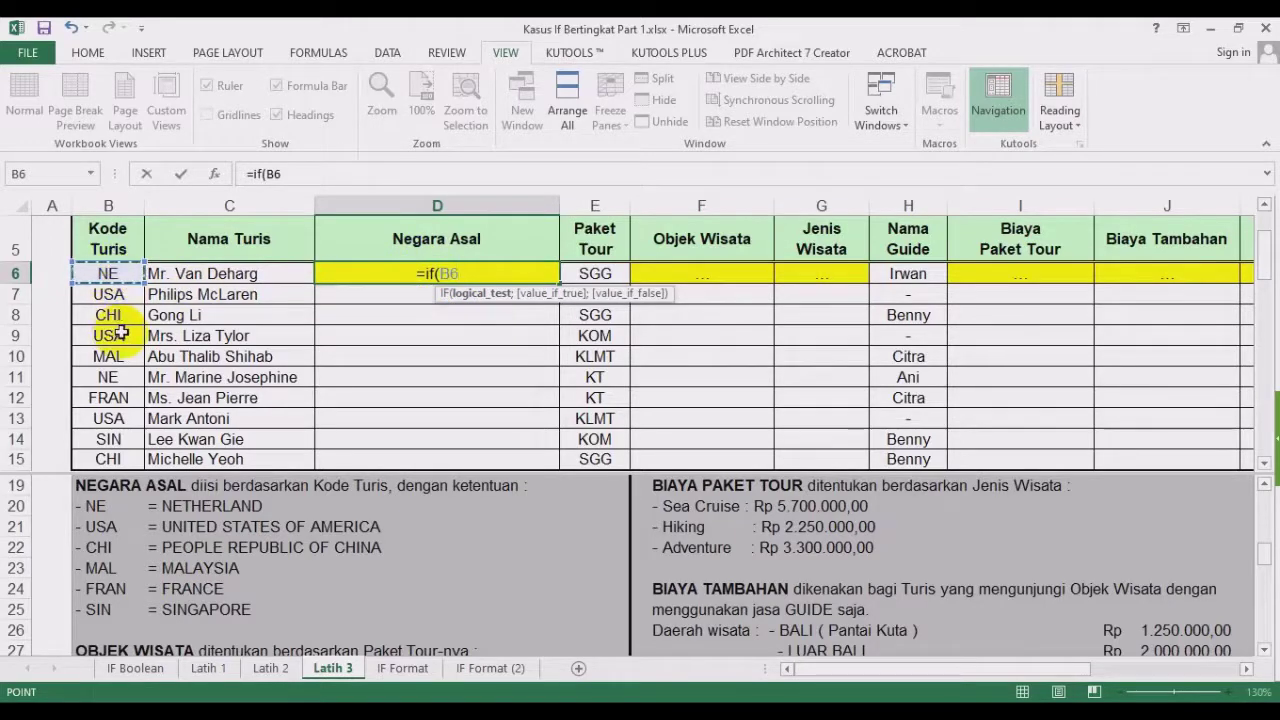
{"action": "type", "text": "="}
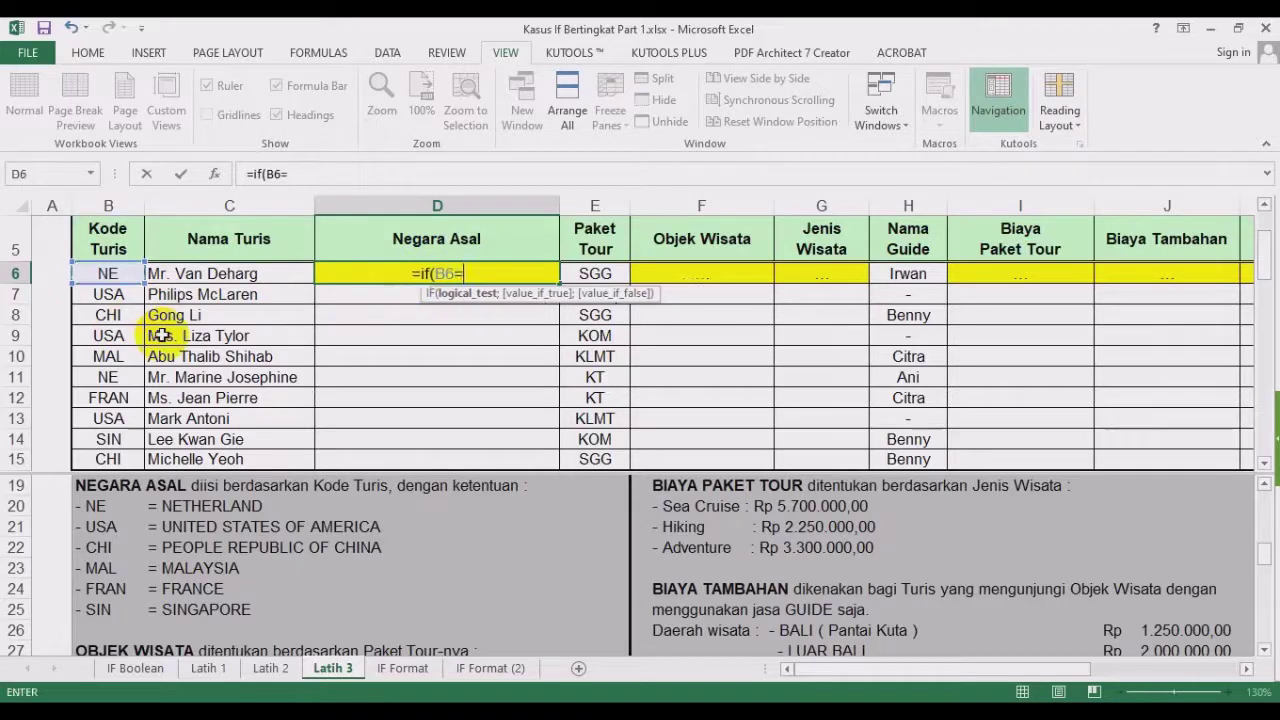
{"action": "type", "text": "\"NE\""}
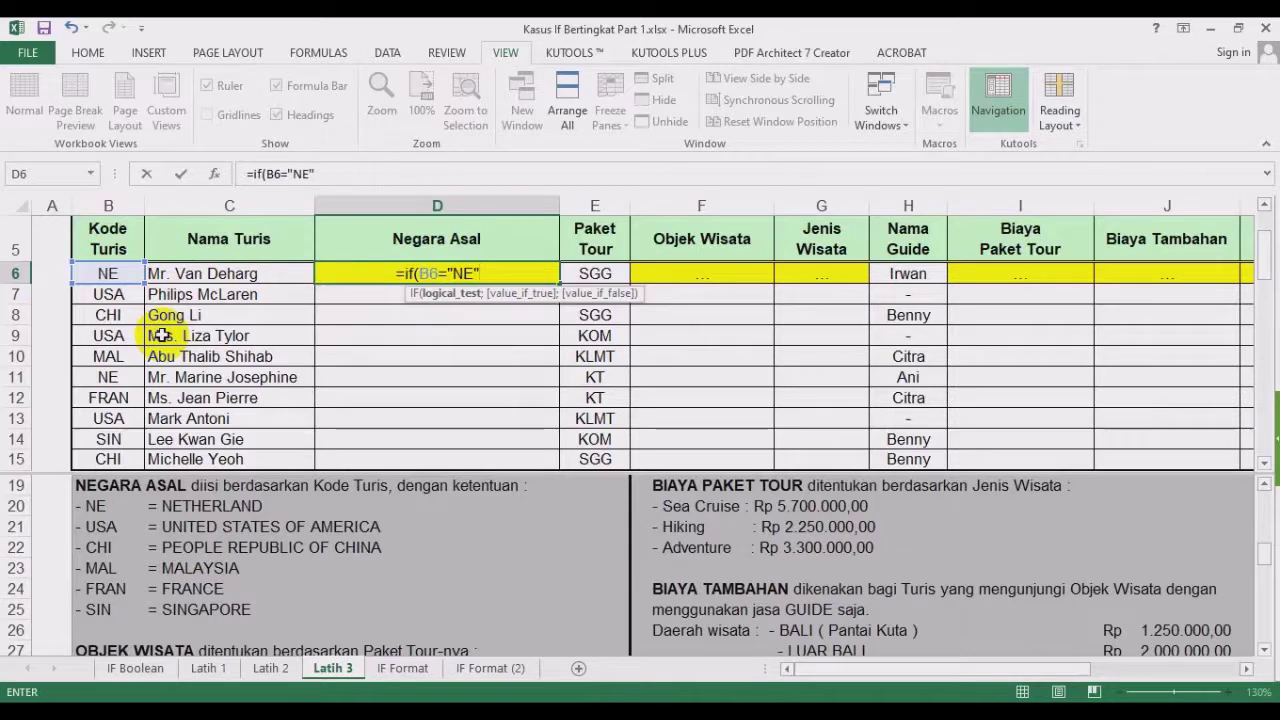
{"action": "type", "text": ";\""}
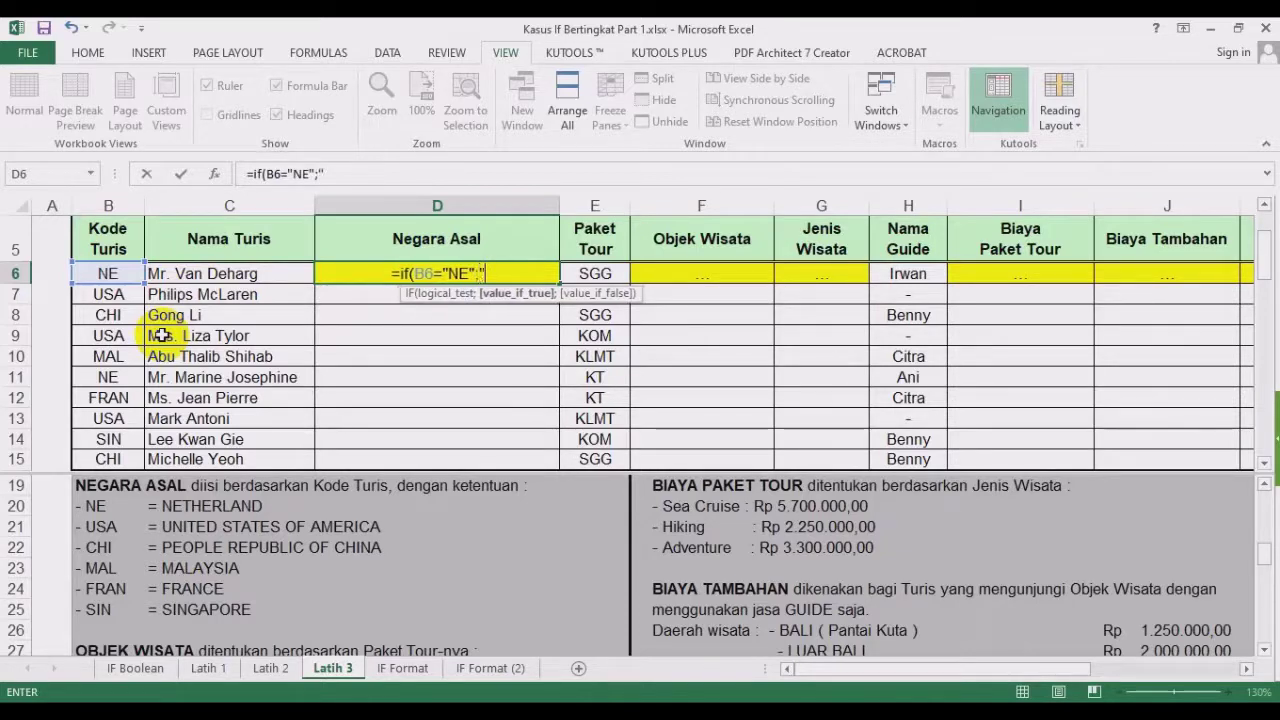
{"action": "type", "text": "Nether"}
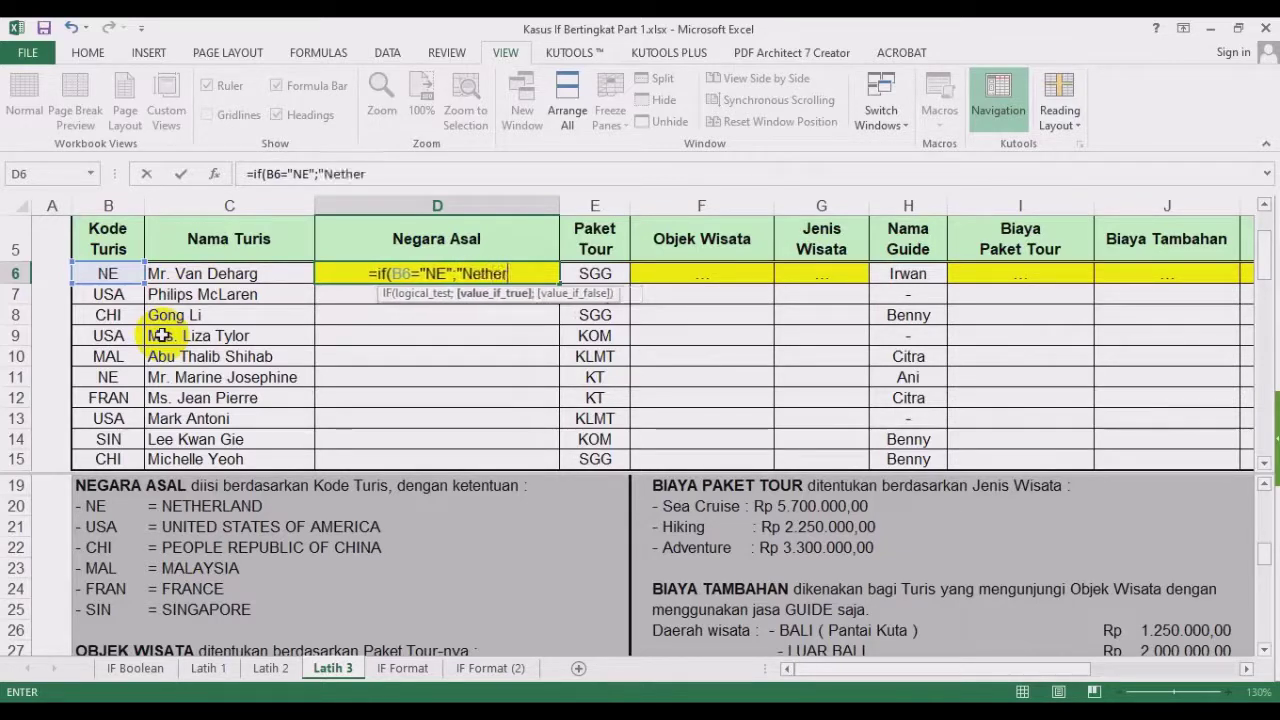
{"action": "type", "text": "land\";"}
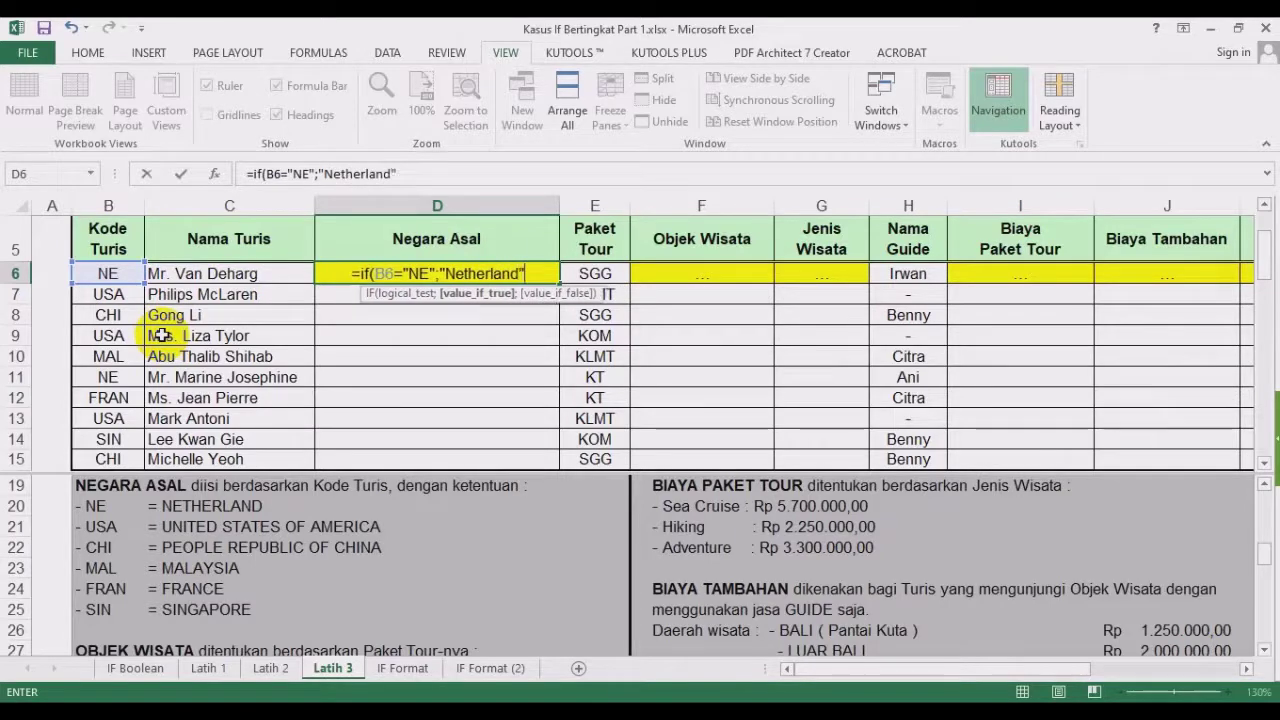
Extend the D6 formula with a nested IF that returns "United States of America" when B6 is "USA".
{"action": "type", "text": "if("}
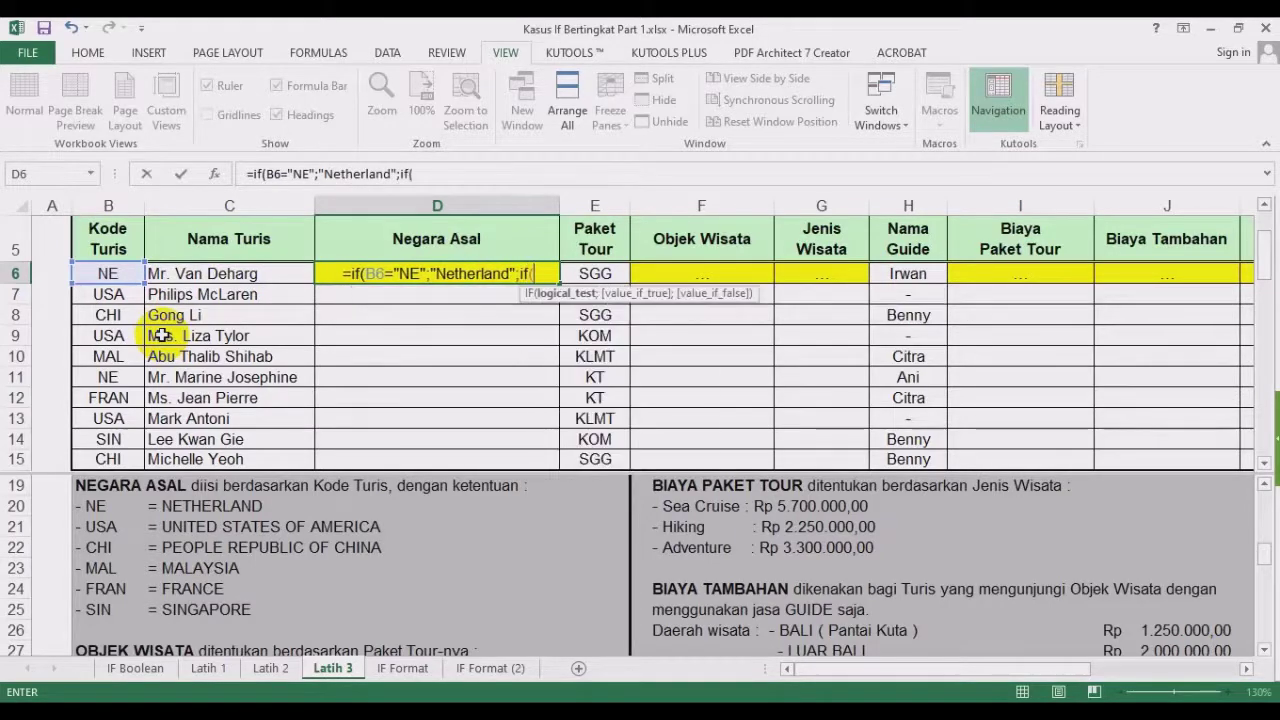
{"action": "left_click", "coordinate": [103, 275]}
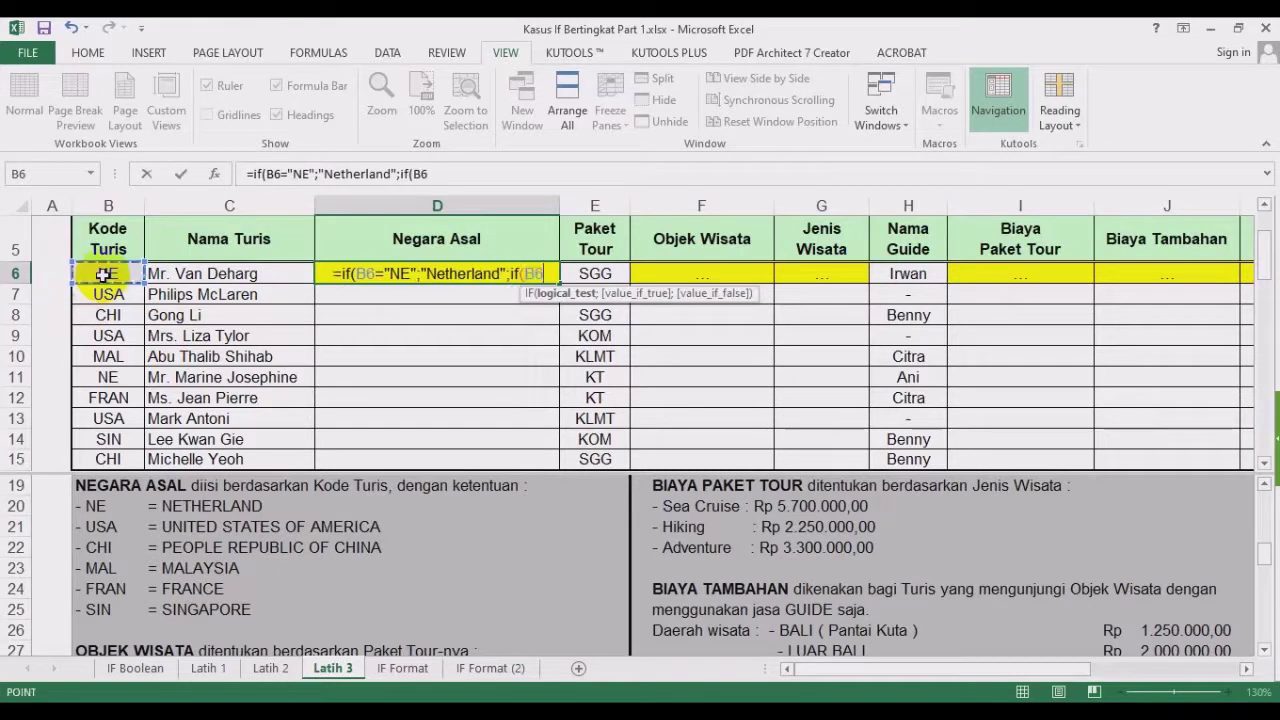
{"action": "type", "text": "=\"U"}
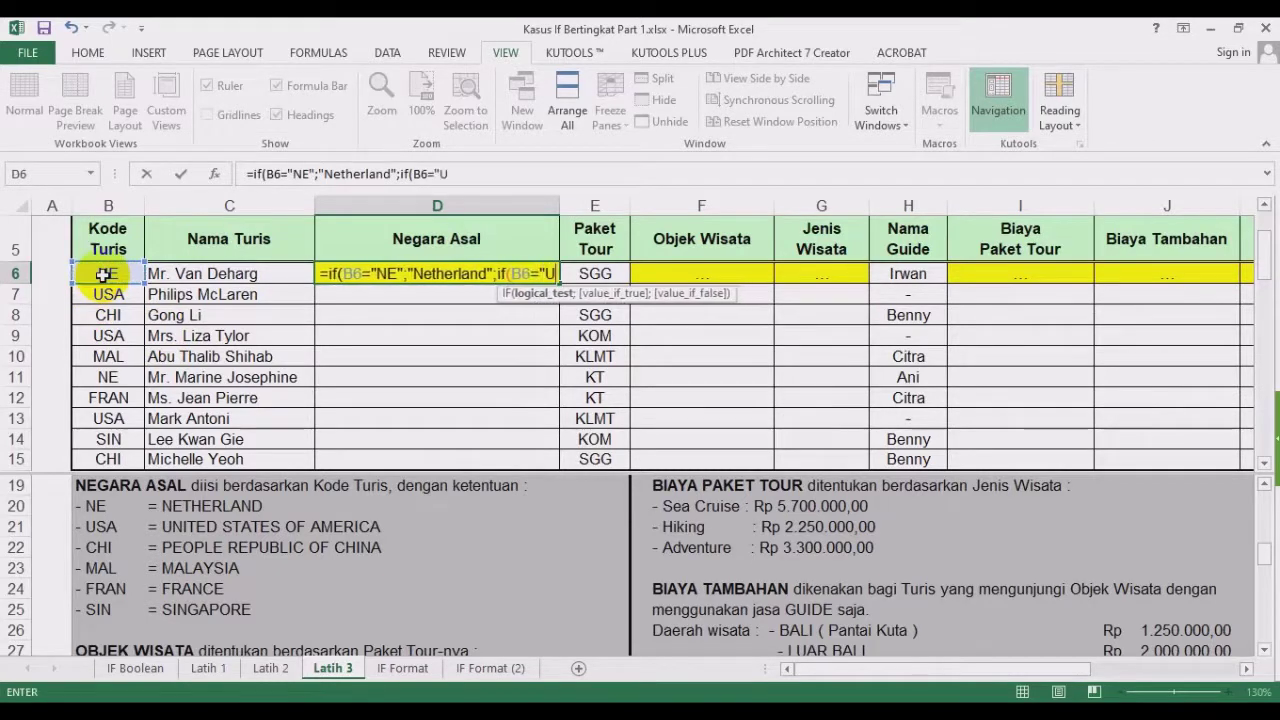
{"action": "type", "text": "SA:"}
{"action": "key", "text": "BackSpace"}
{"action": "type", "text": "\";"}
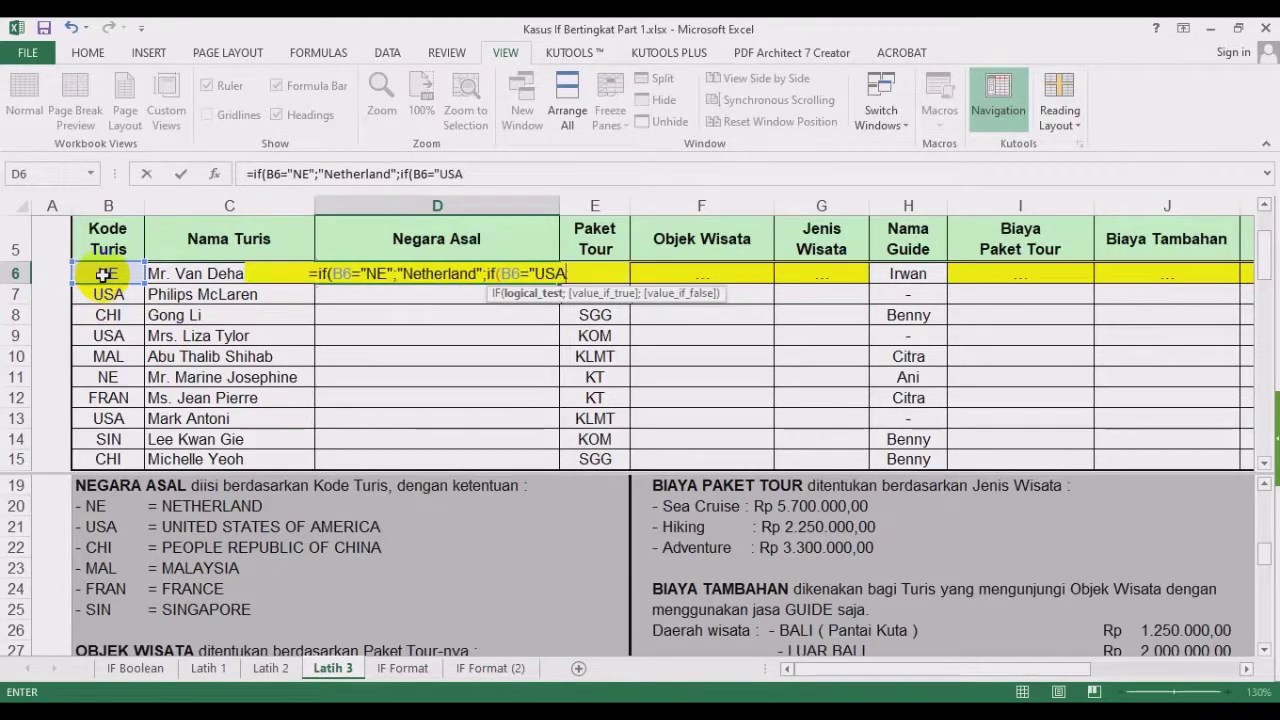
{"action": "type", "text": "\"Uniterd"}
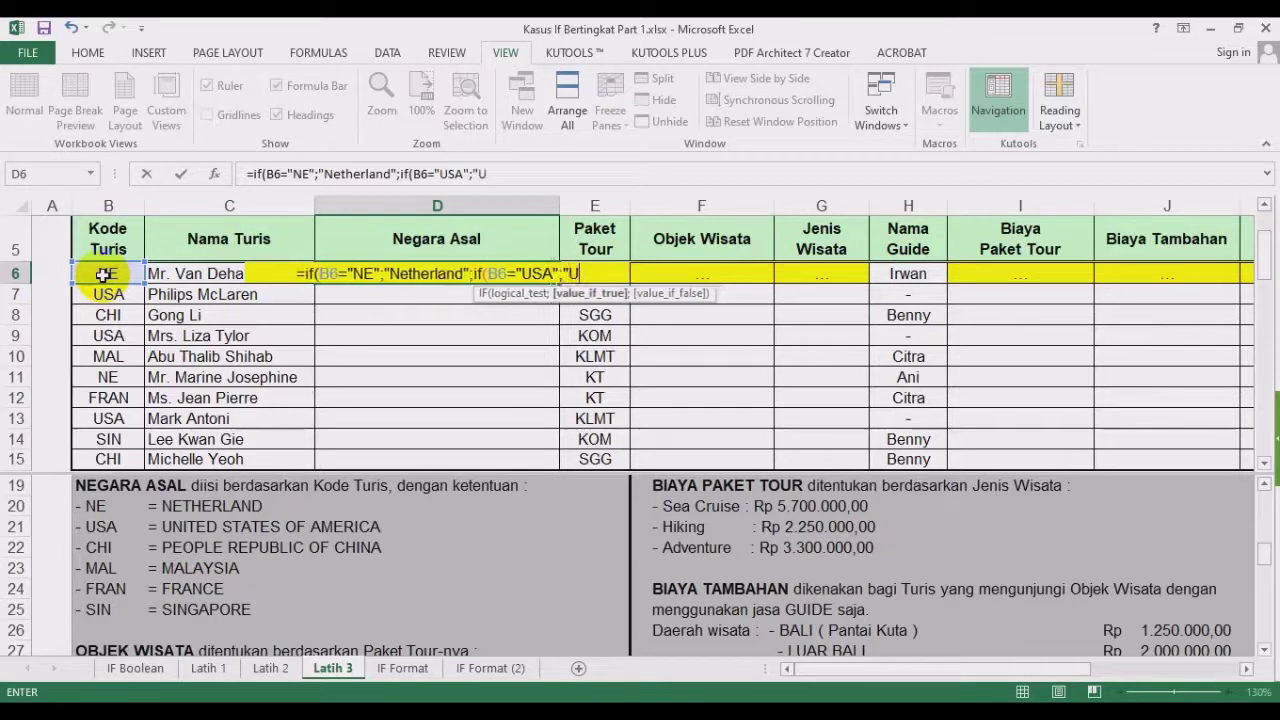
{"action": "key", "text": "BackSpace"}
{"action": "key", "text": "BackSpace"}
{"action": "type", "text": "d "}
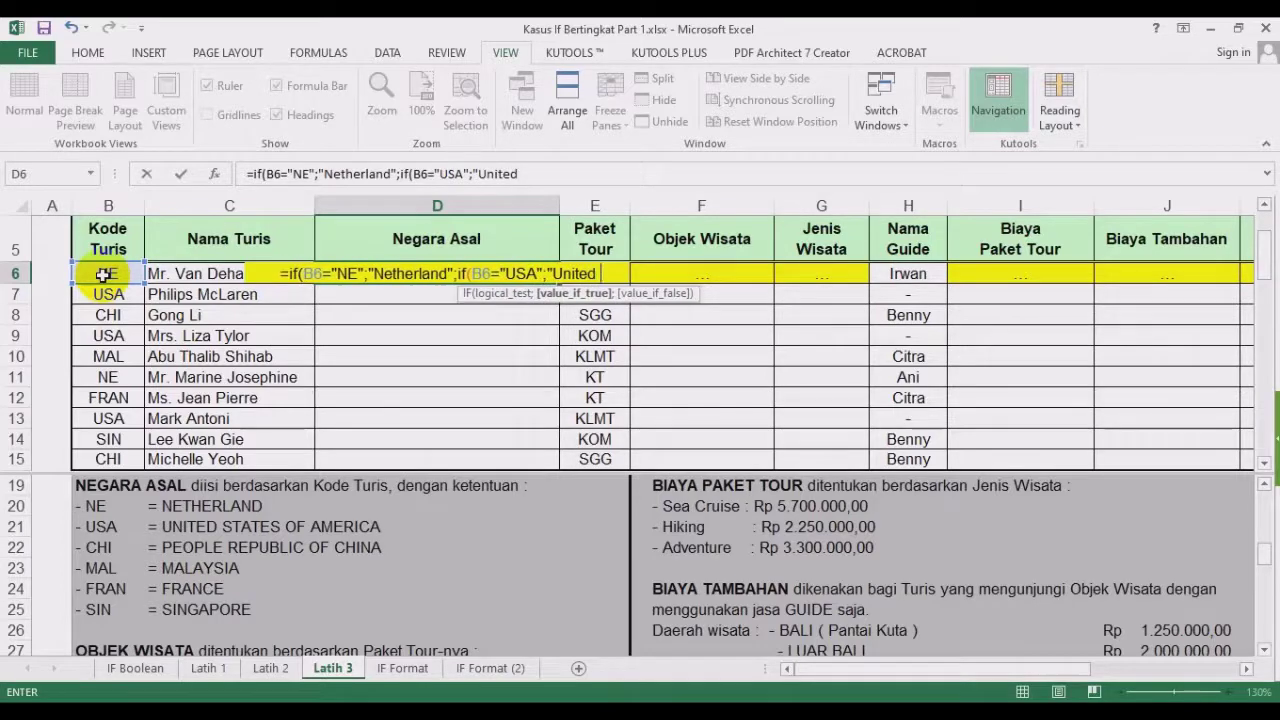
{"action": "type", "text": "States"}
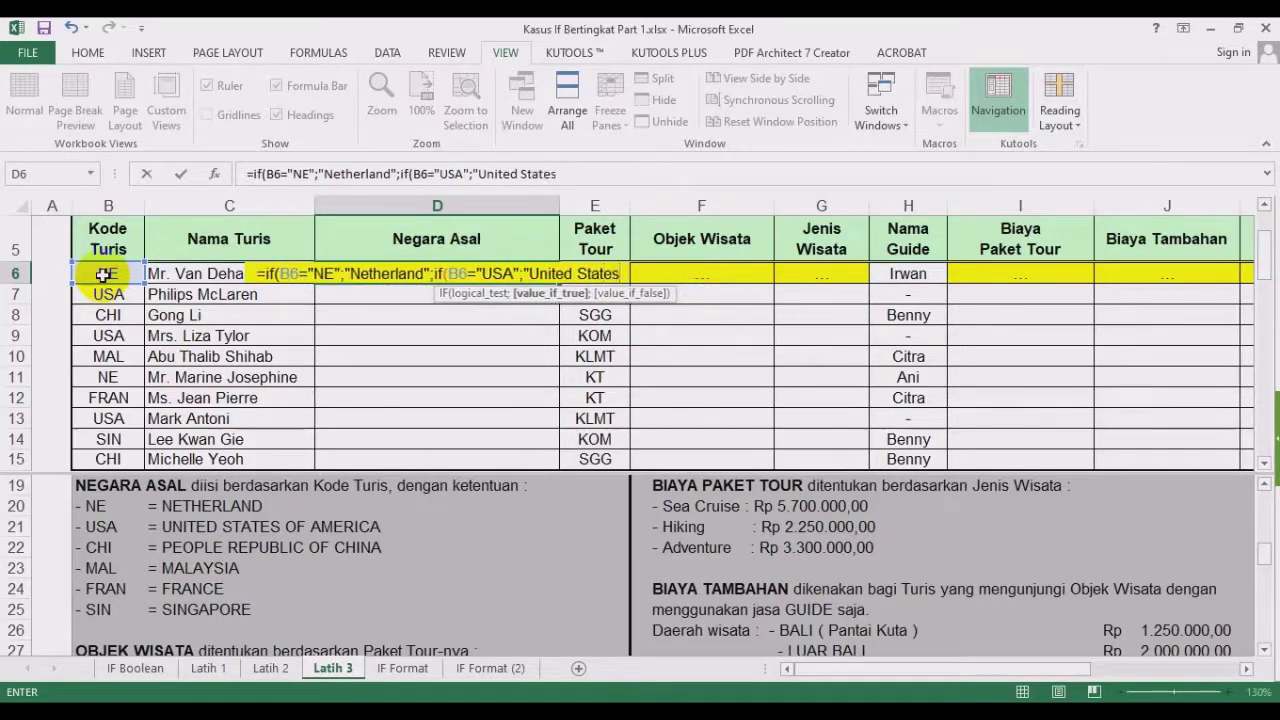
{"action": "type", "text": " of A"}
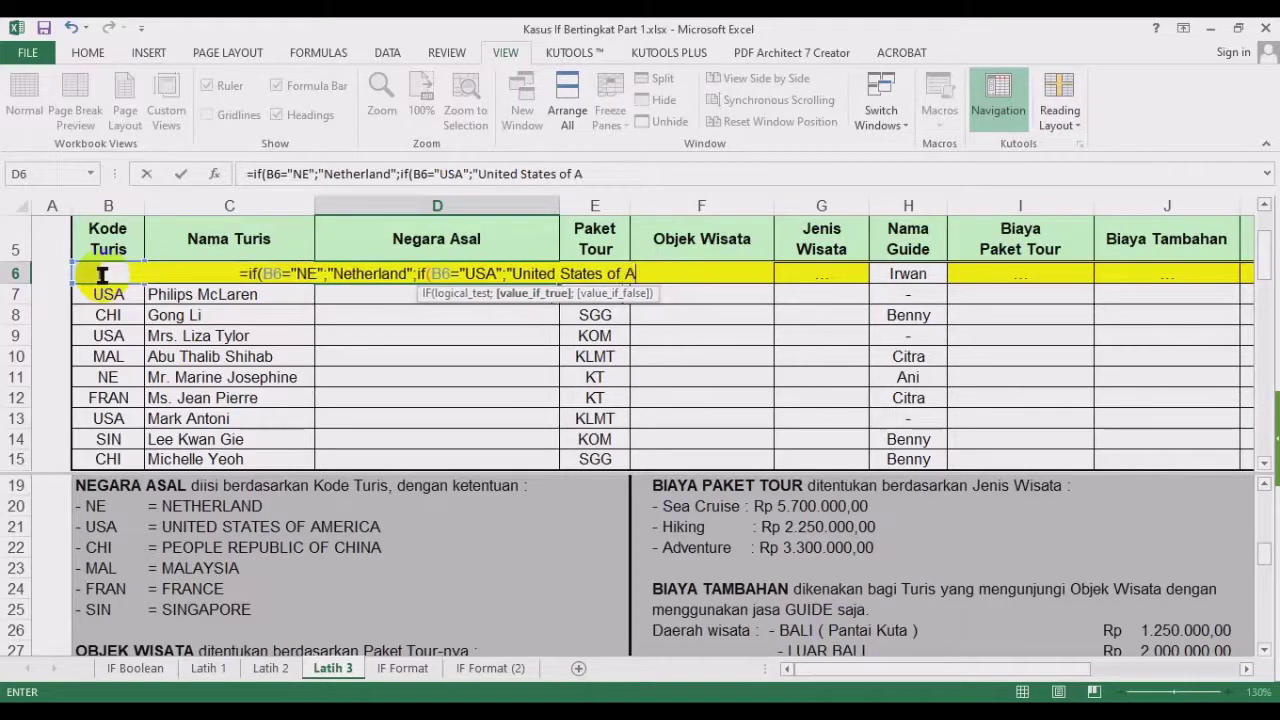
{"action": "type", "text": "merica\";"}
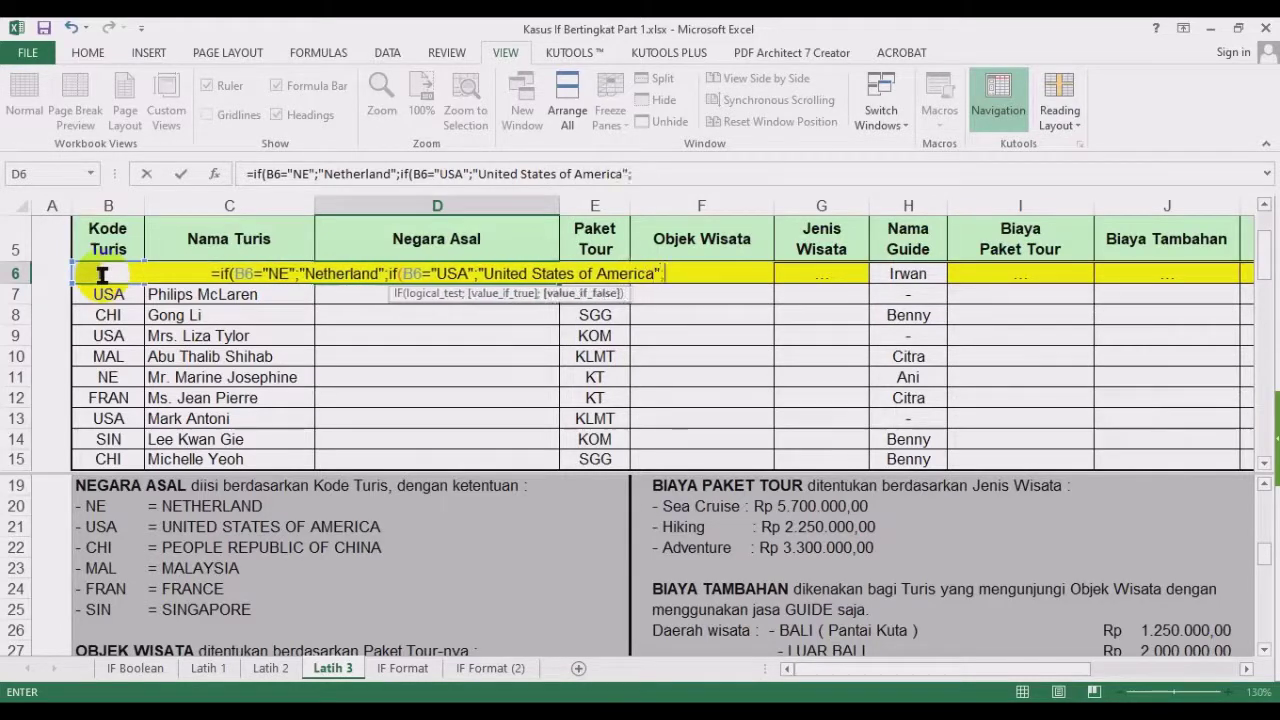
Extend the D6 formula with a nested IF that returns "People Republic of China" when B6 is "CHI".
{"action": "type", "text": "if("}
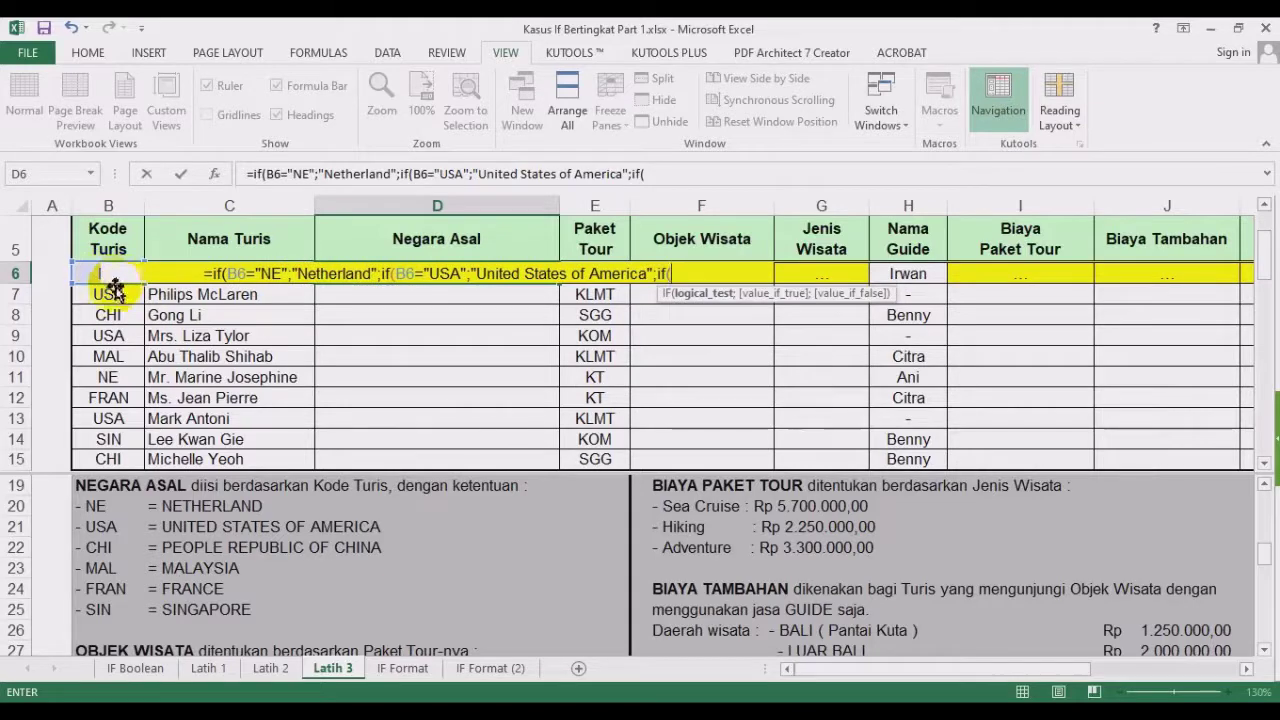
{"action": "left_click", "coordinate": [90, 275]}
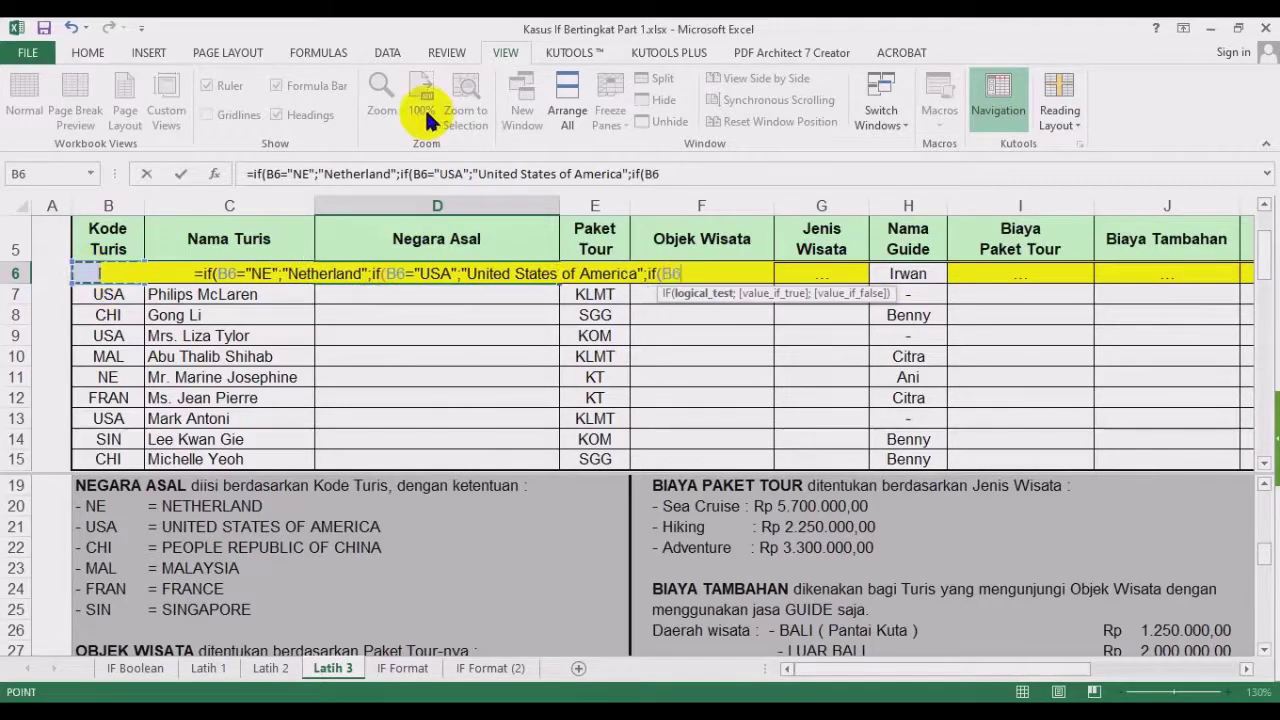
{"action": "type", "text": "=\"CHI\""}
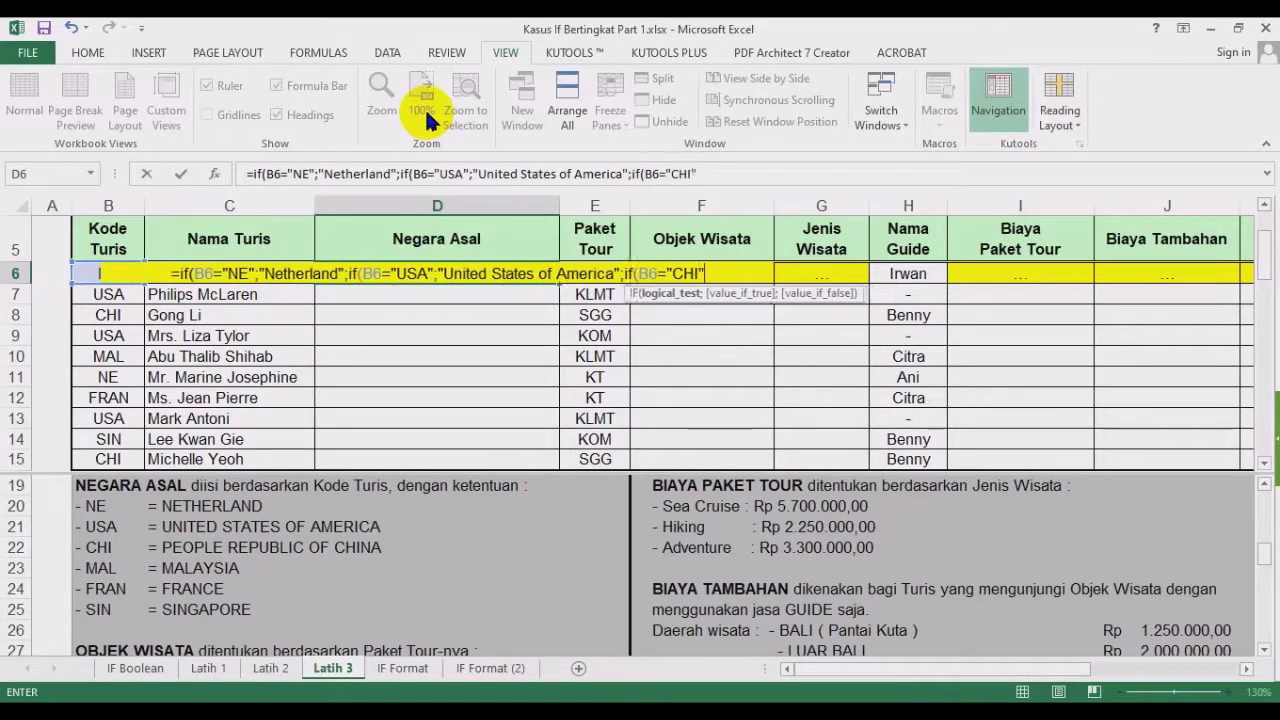
{"action": "type", "text": ";\""}
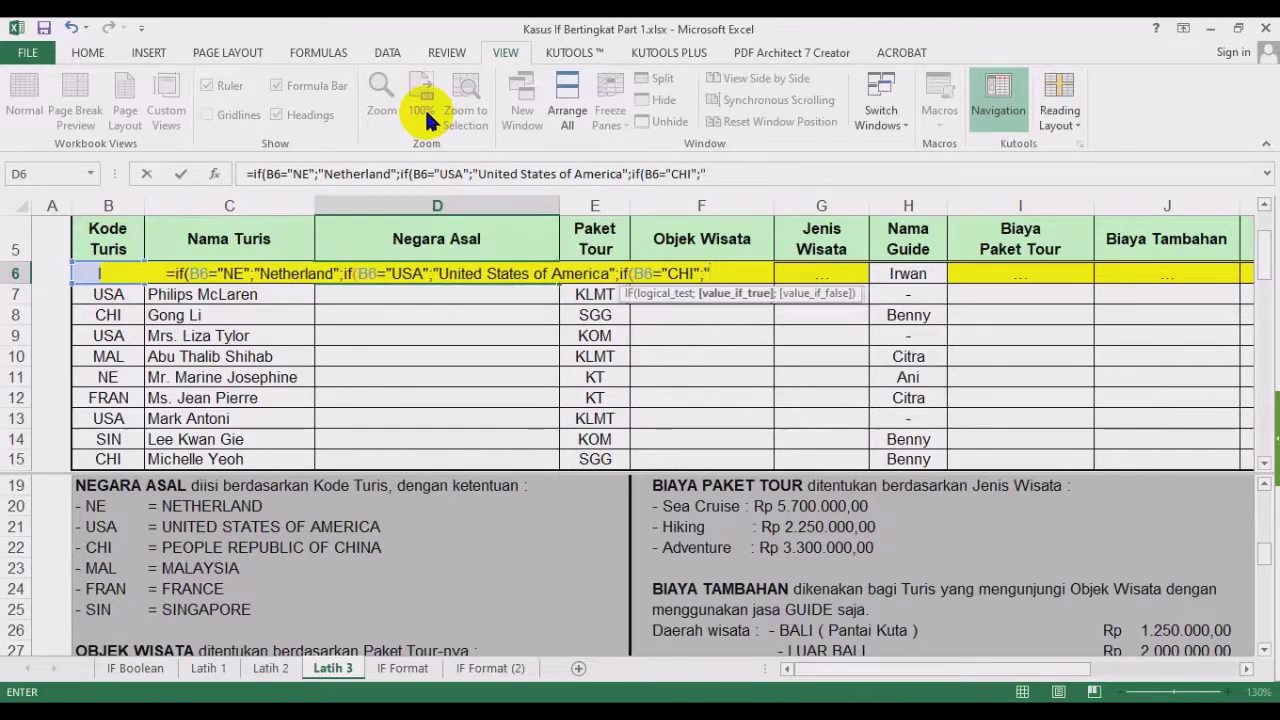
{"action": "type", "text": "People "}
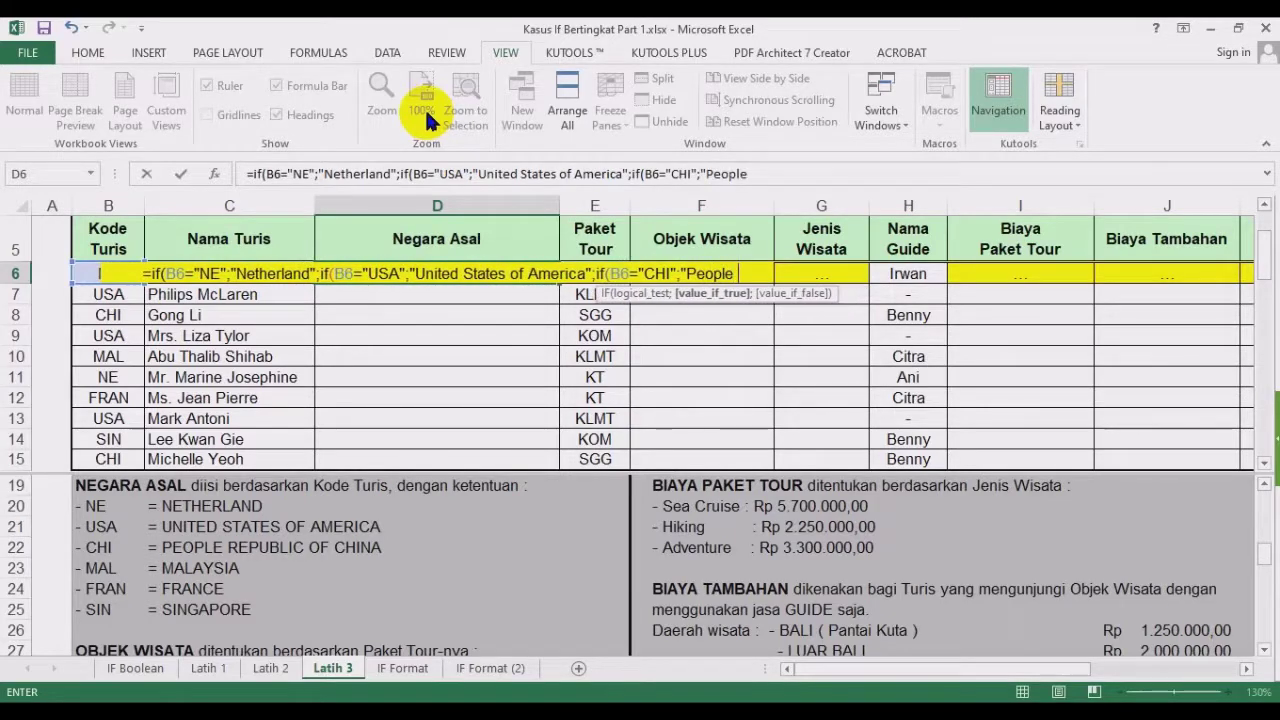
{"action": "type", "text": "Repu"}
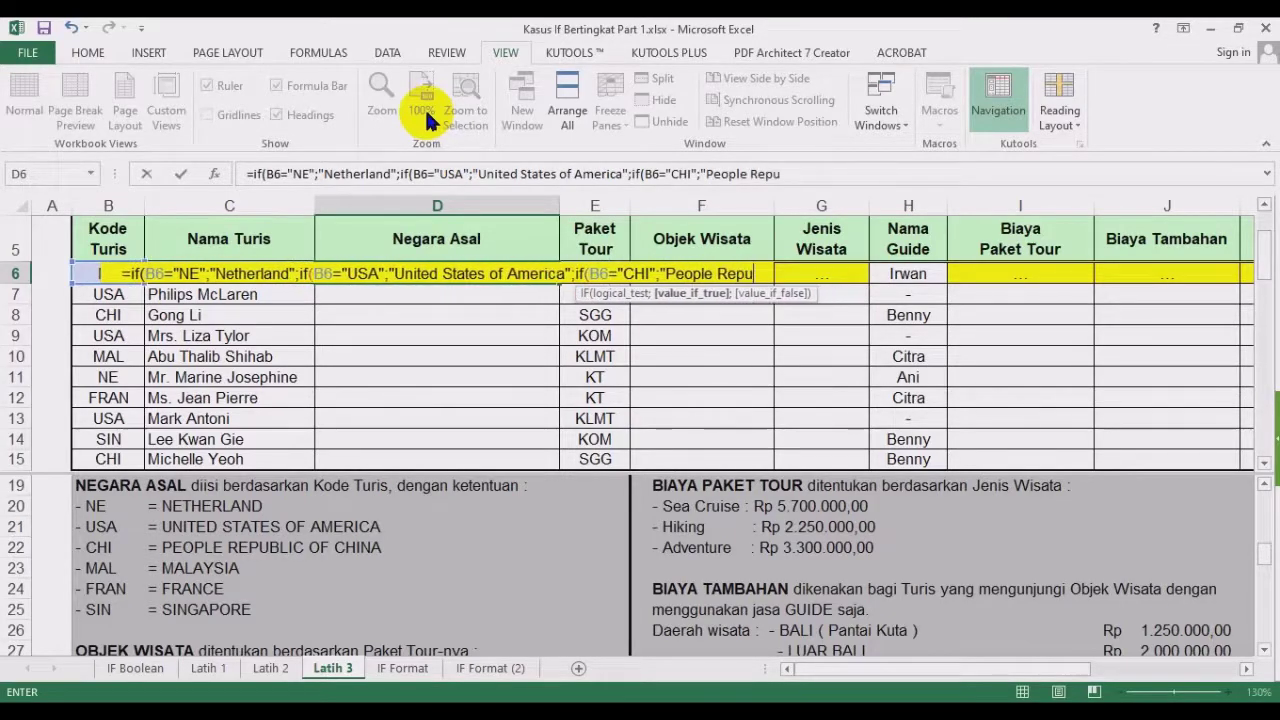
{"action": "type", "text": "blic of "}
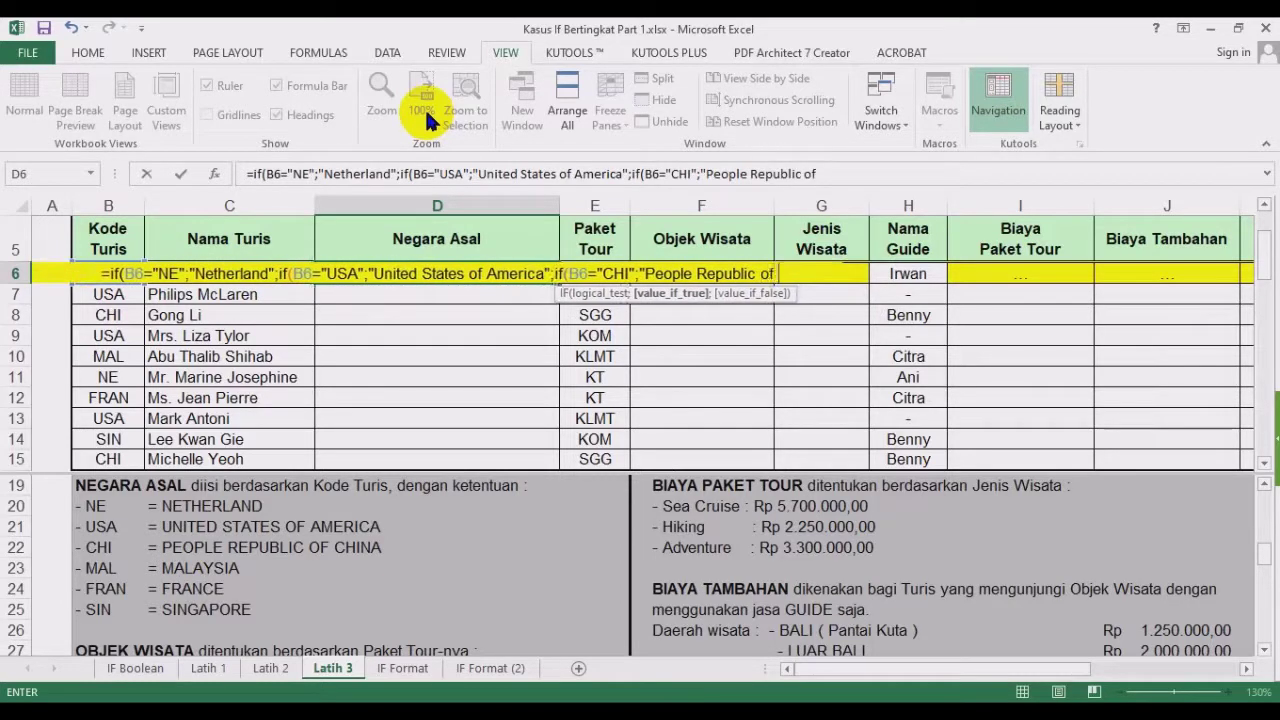
{"action": "type", "text": "China\";"}
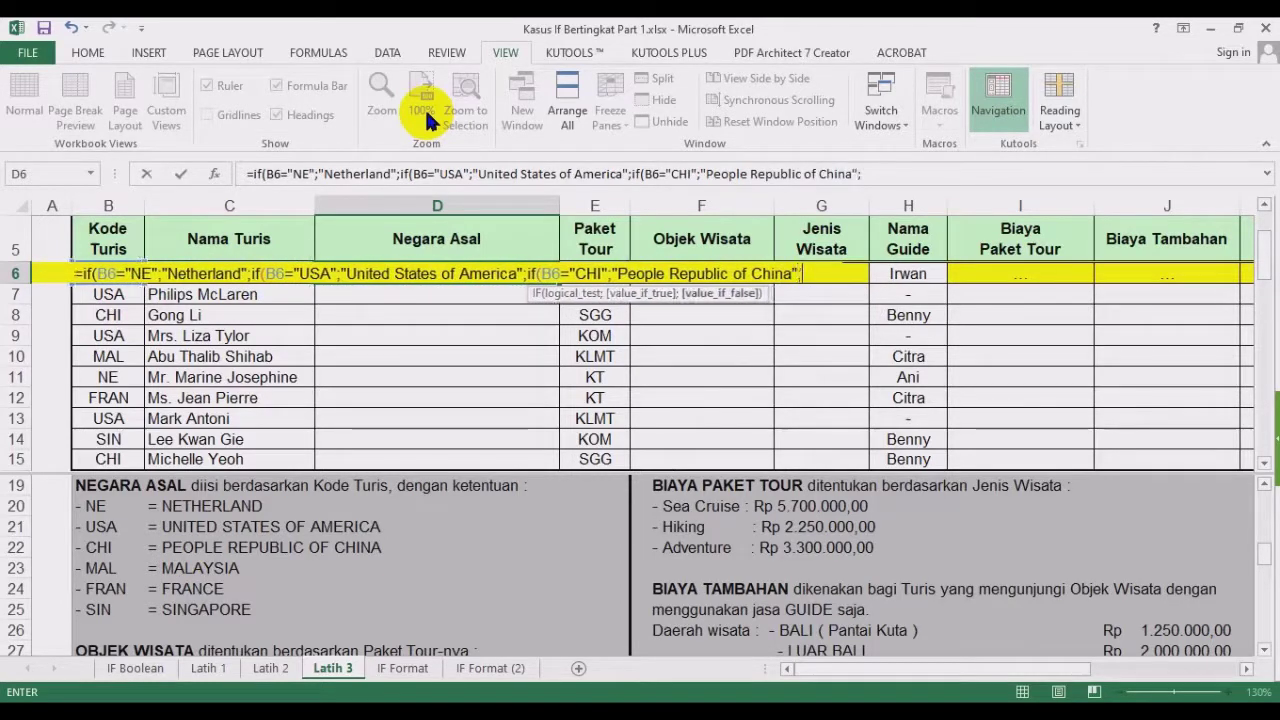
Add another nested IF to the D6 formula that returns "Malaysia" when B6 is "MAL".
{"action": "type", "text": "if("}
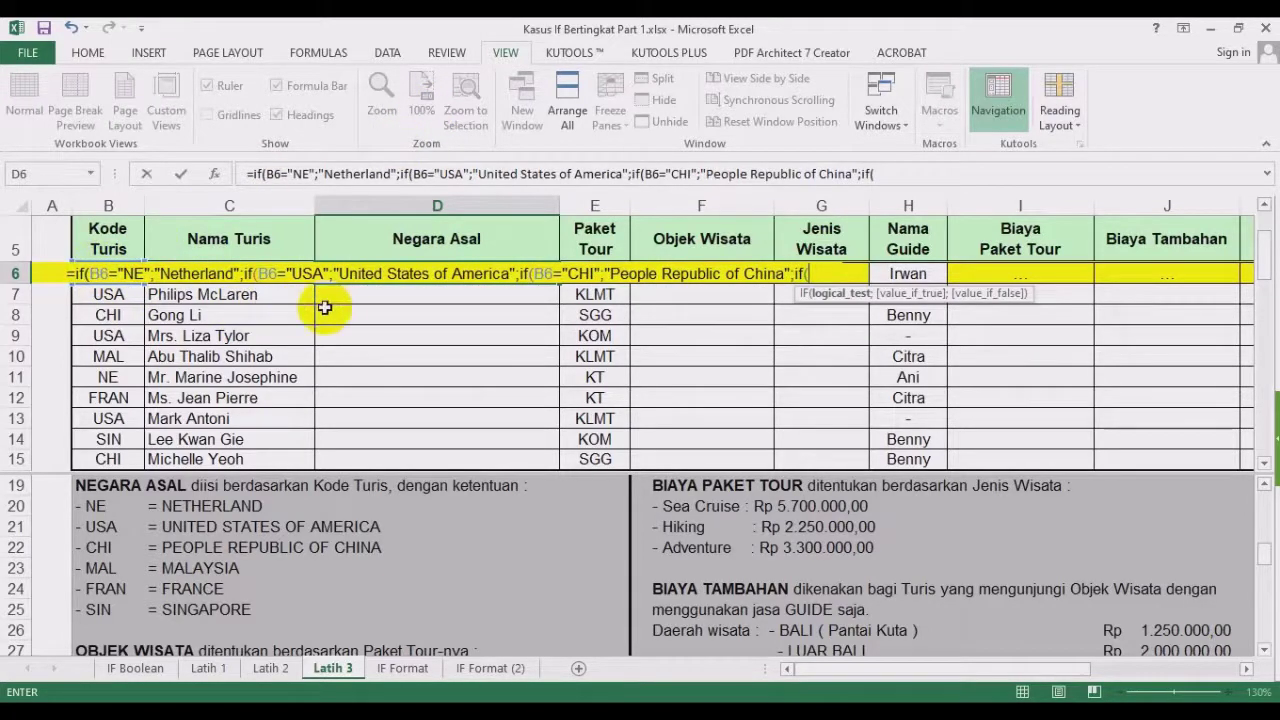
{"action": "left_click", "coordinate": [115, 296]}
{"action": "key", "text": "Up"}
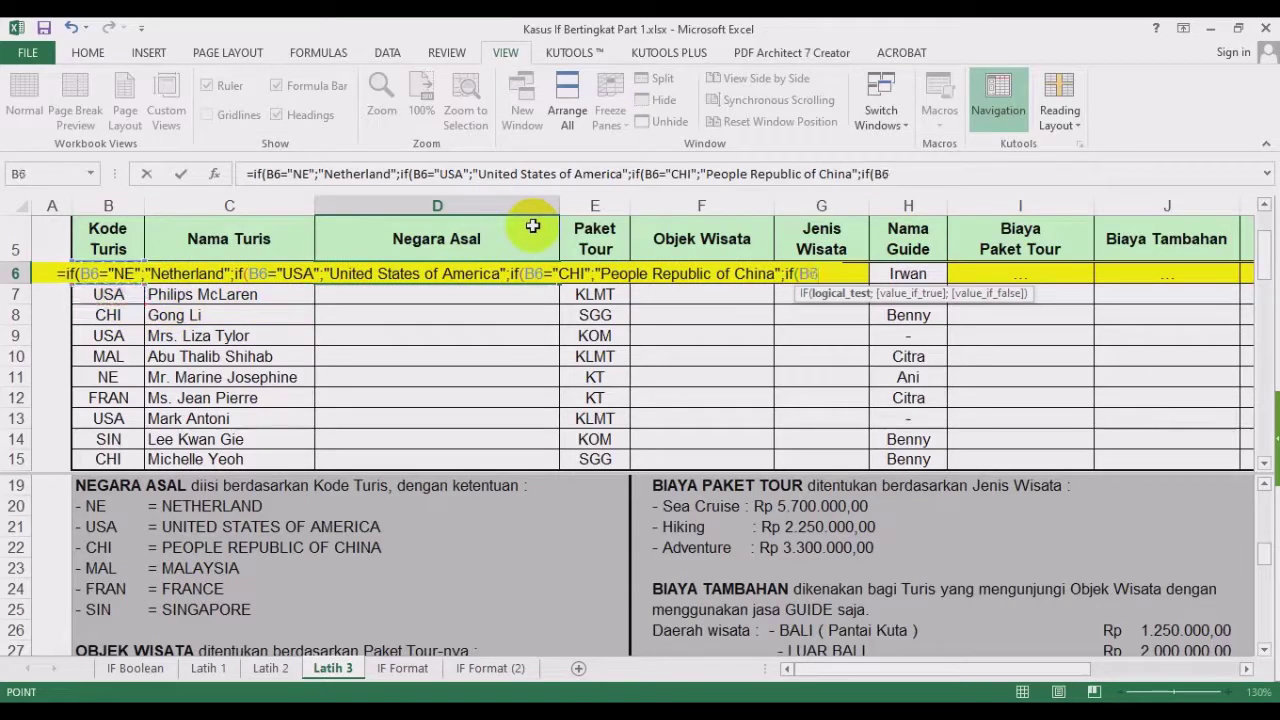
{"action": "type", "text": "=\""}
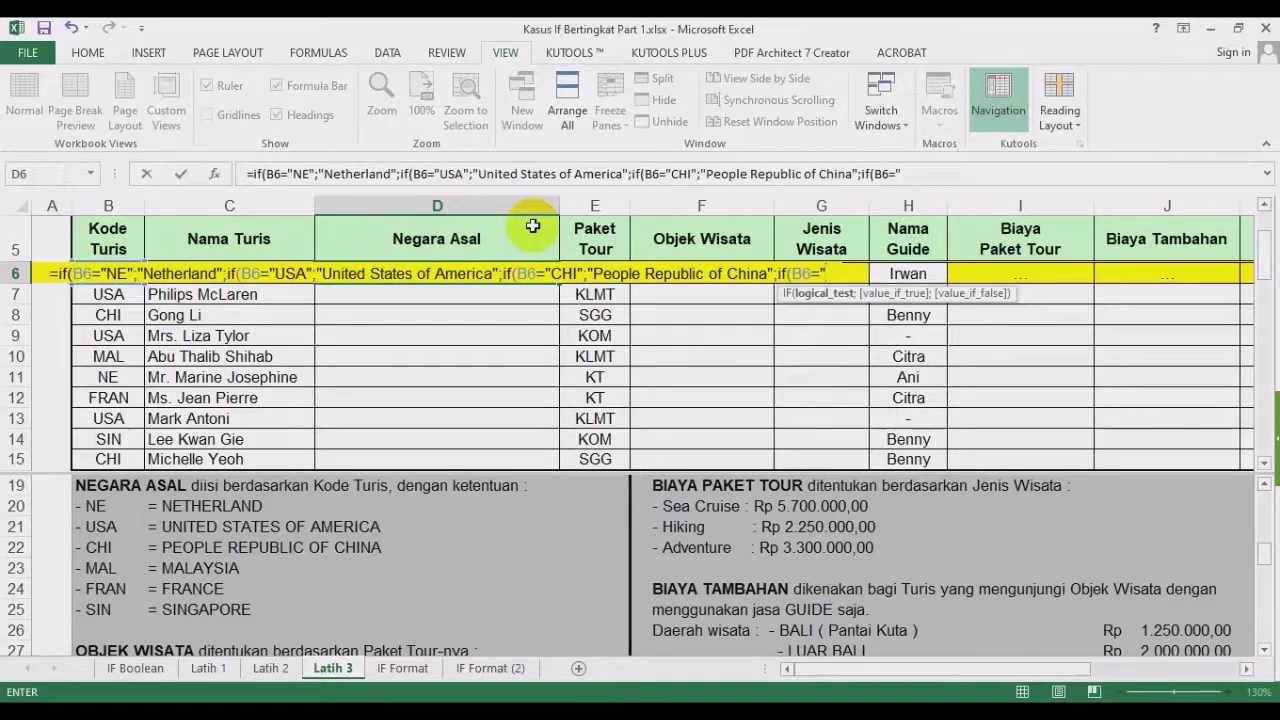
{"action": "type", "text": "MA"}
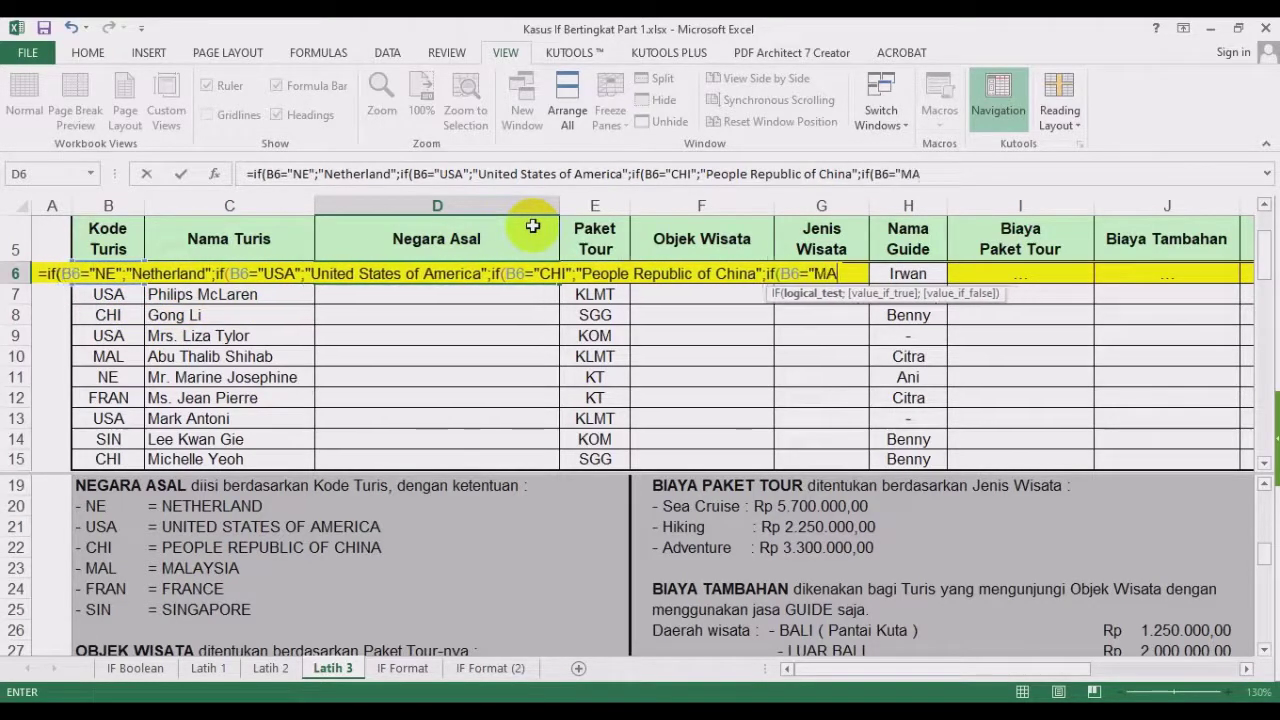
{"action": "type", "text": ";"}
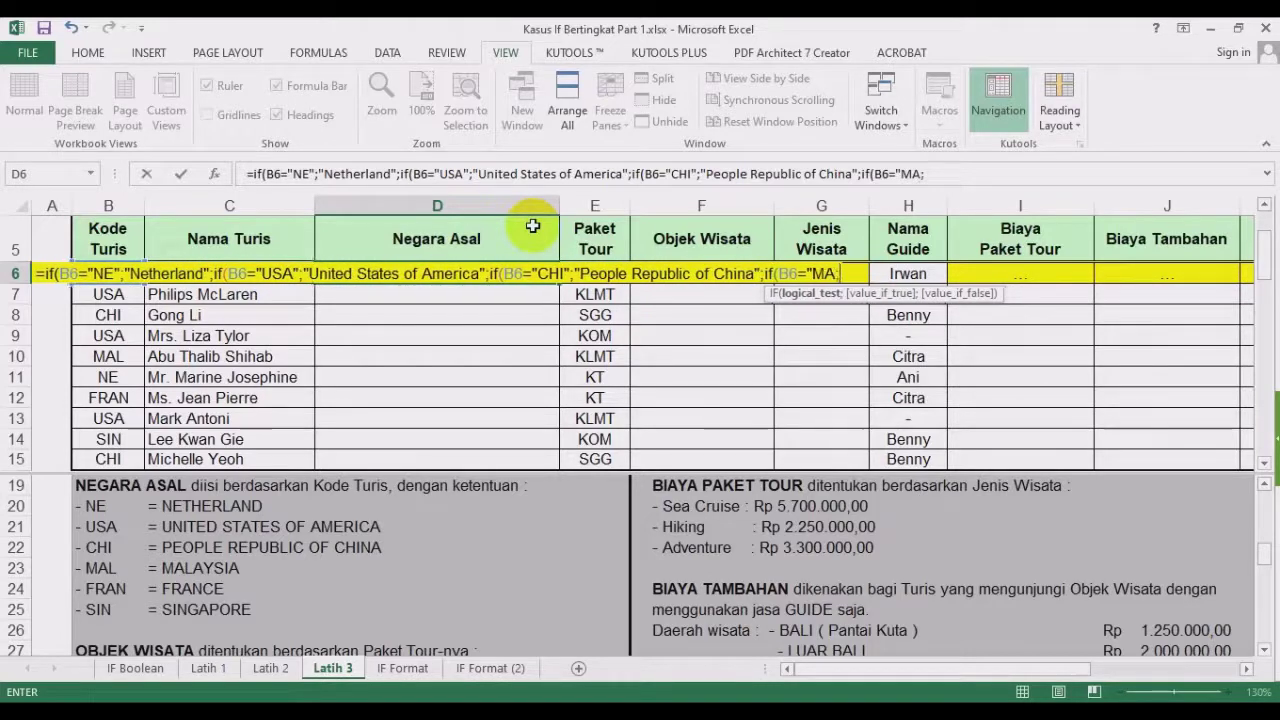
{"action": "key", "text": "BackSpace"}
{"action": "type", "text": "L"}
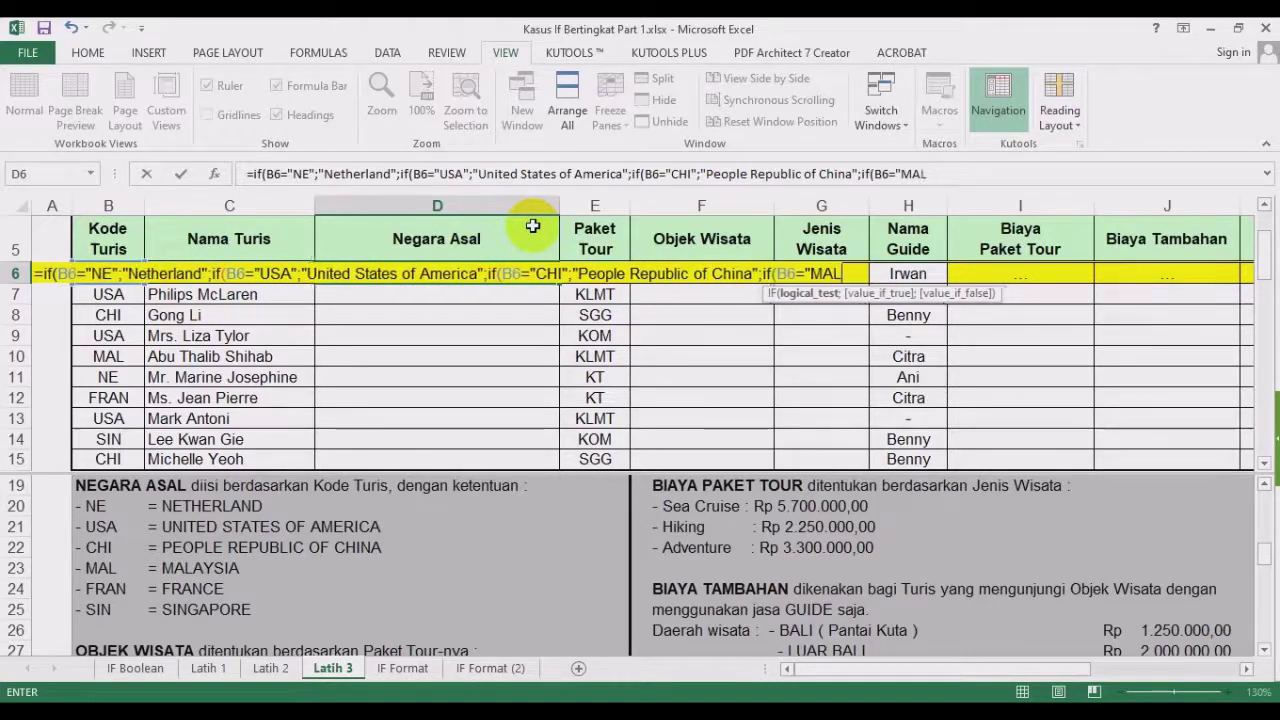
{"action": "type", "text": "\""}
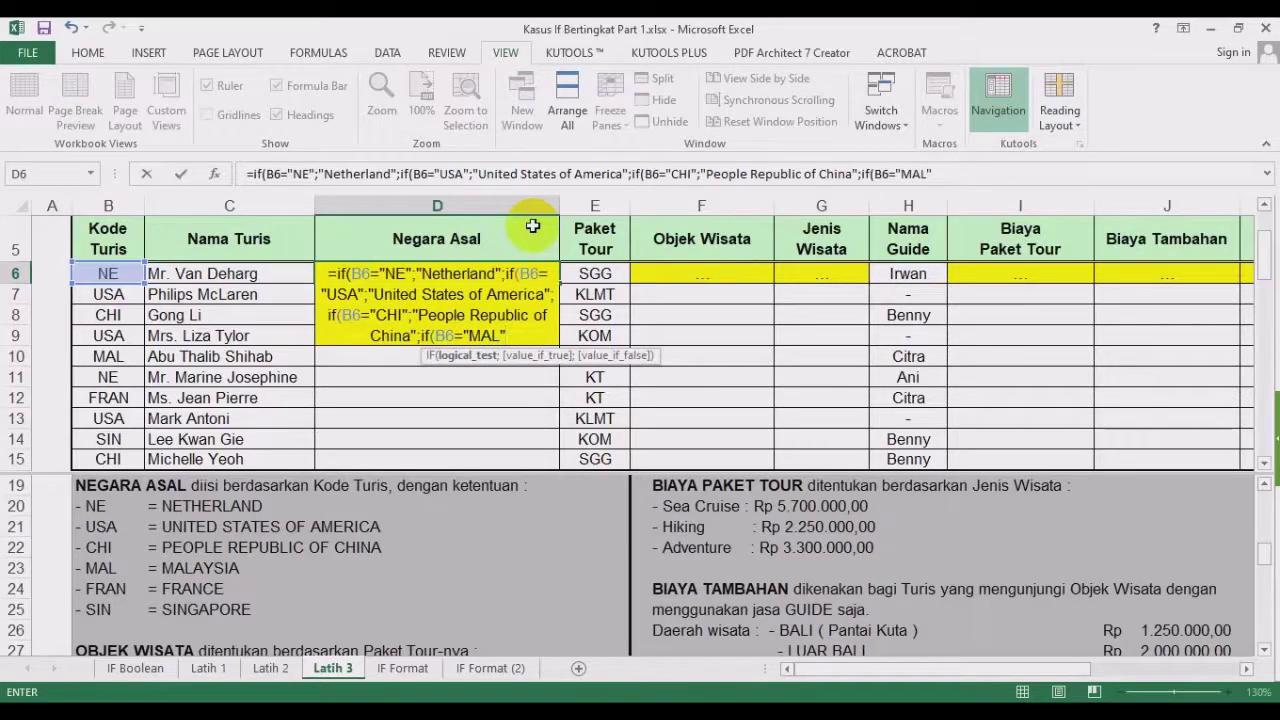
{"action": "type", "text": ";\""}
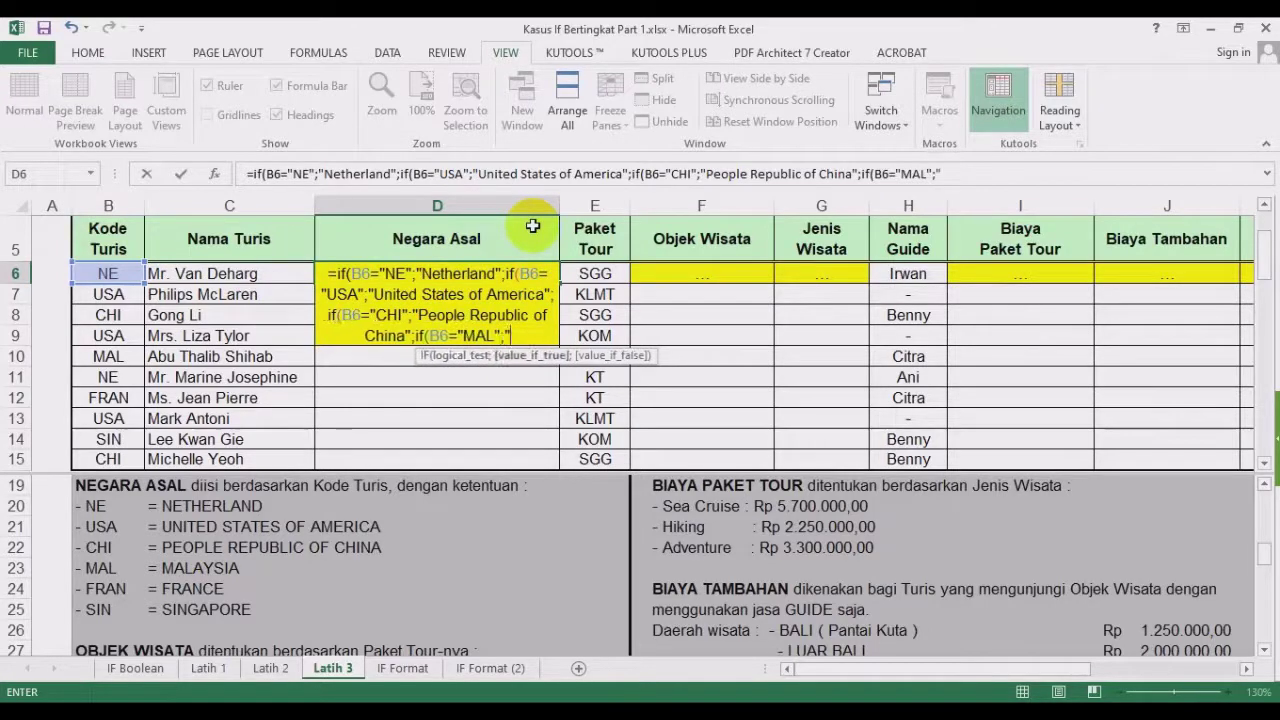
{"action": "type", "text": "Malaysia\""}
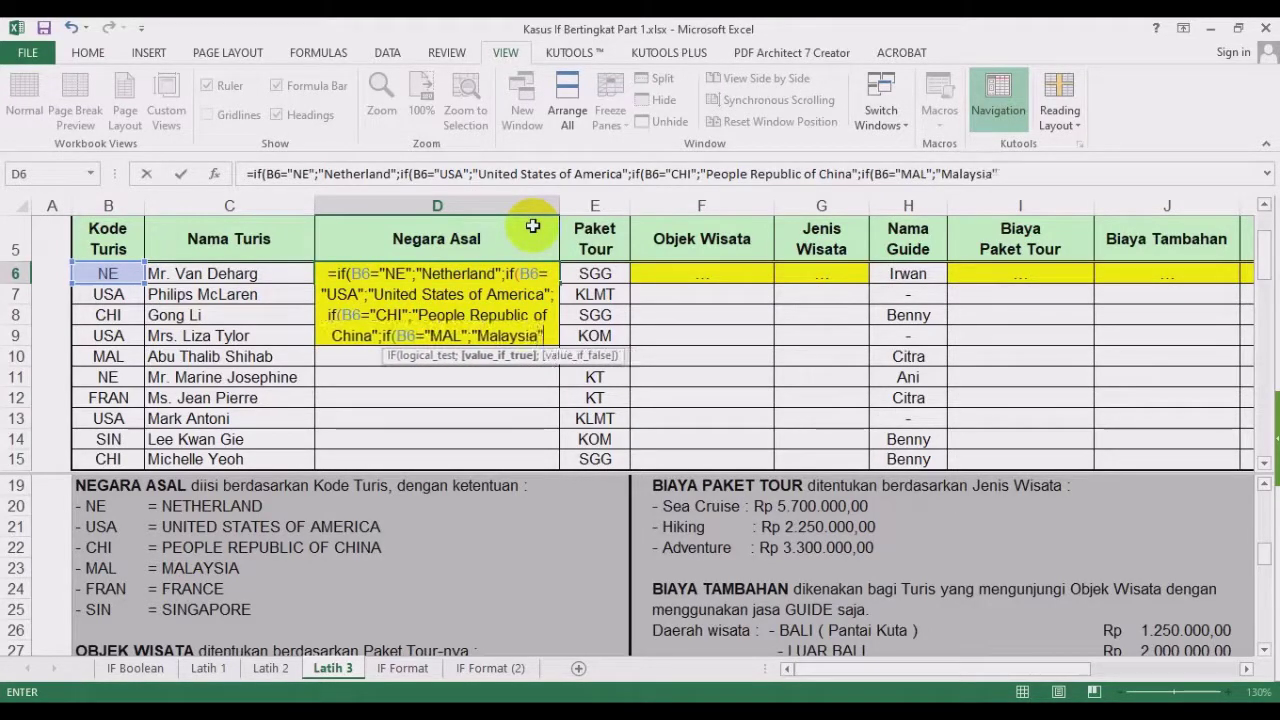
Nest a further IF in the D6 formula that returns "France" when B6 is "FRAN".
{"action": "type", "text": ";if"}
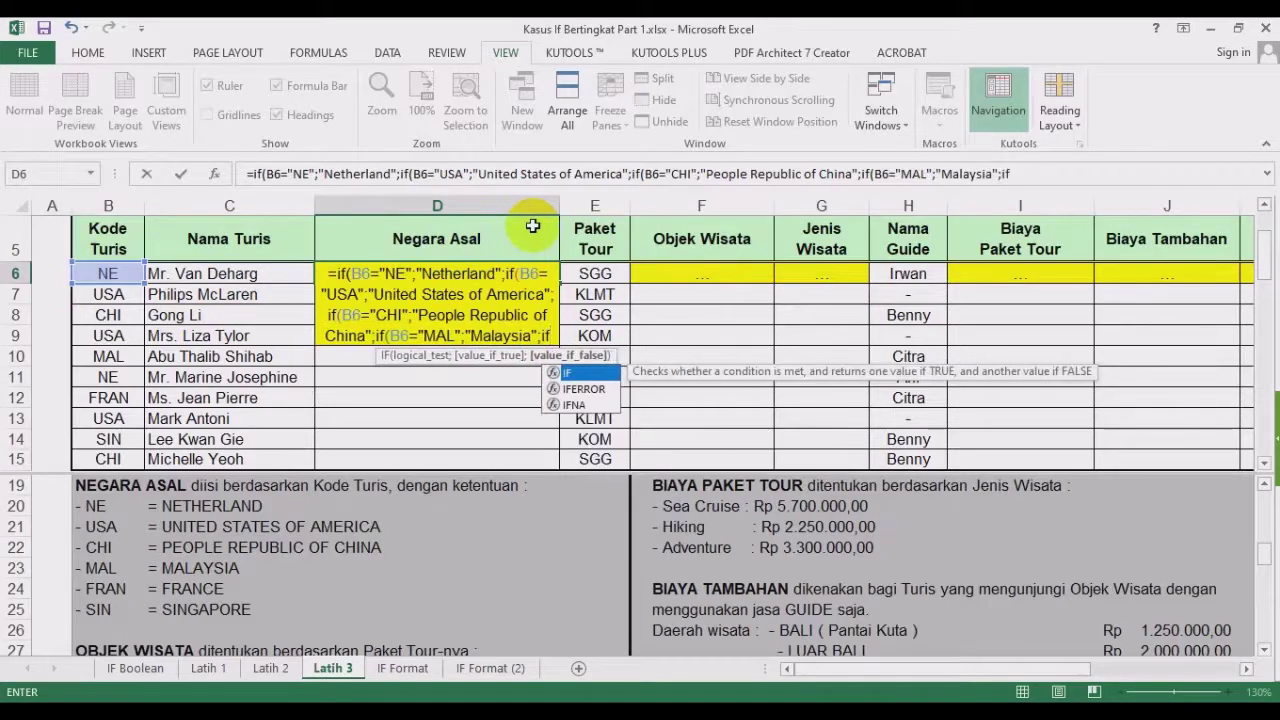
{"action": "type", "text": "("}
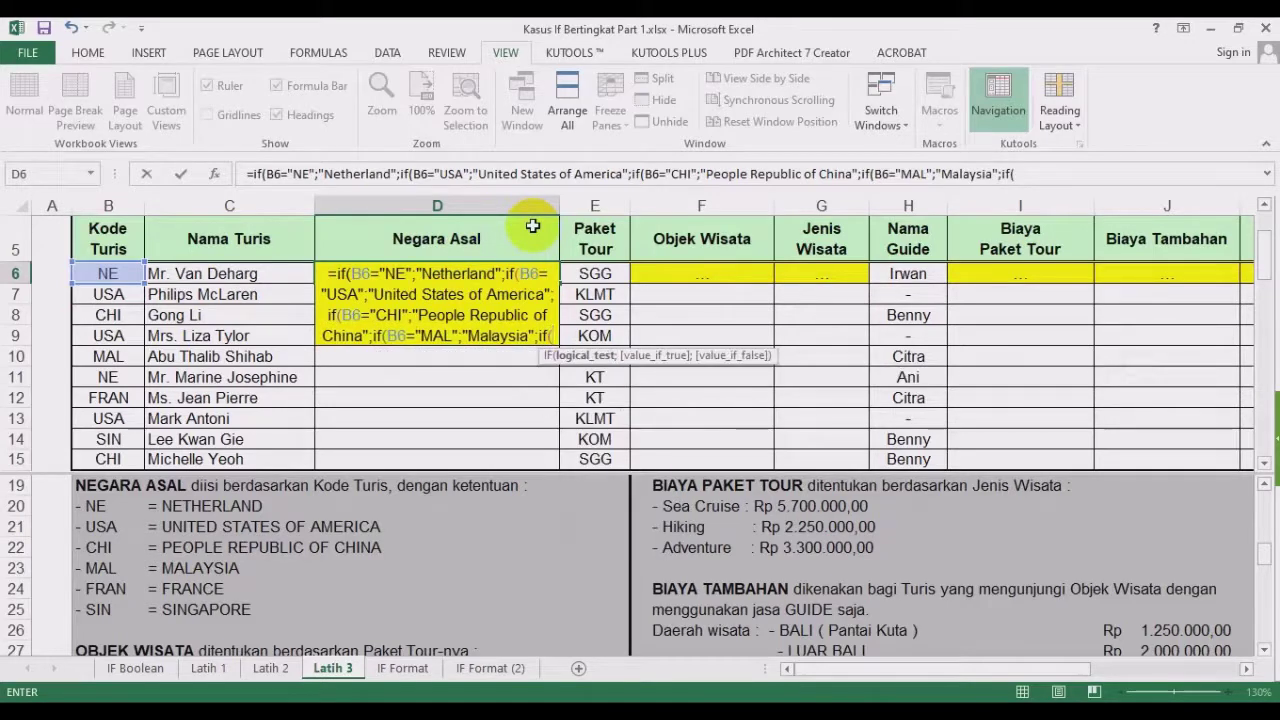
{"action": "left_click", "coordinate": [108, 271]}
{"action": "type", "text": "="}
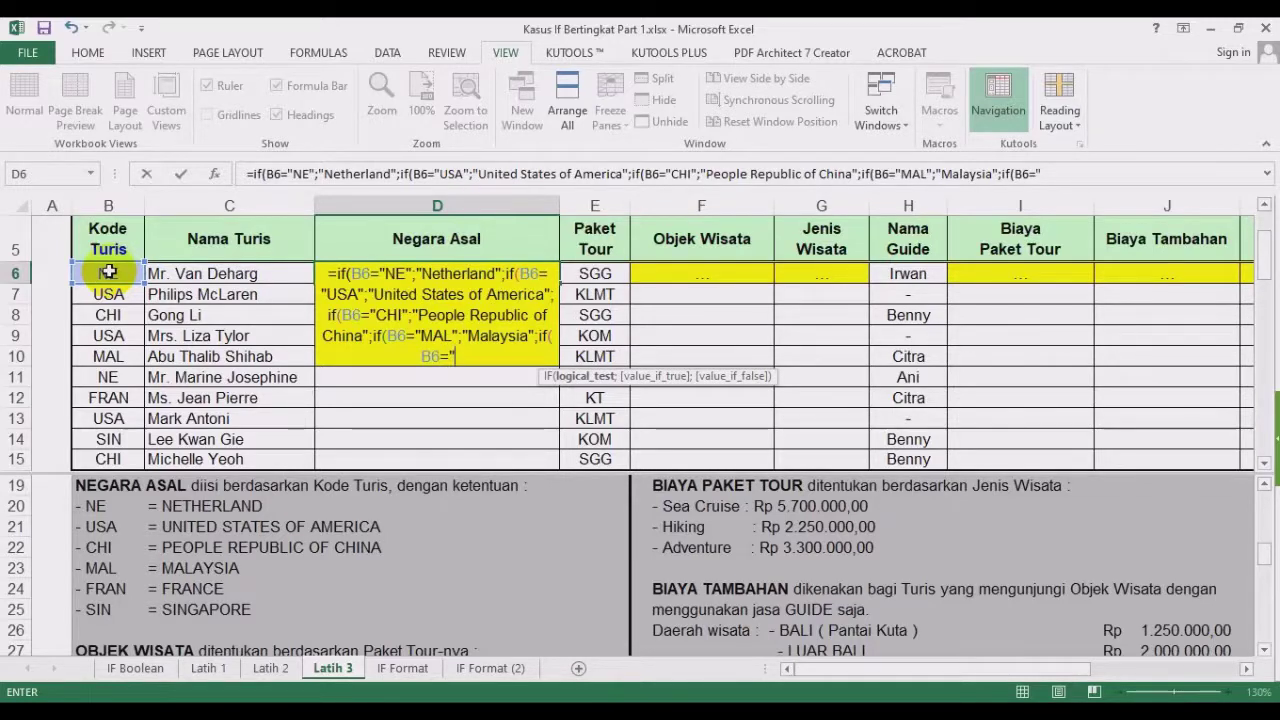
{"action": "type", "text": "\"FRAN\";"}
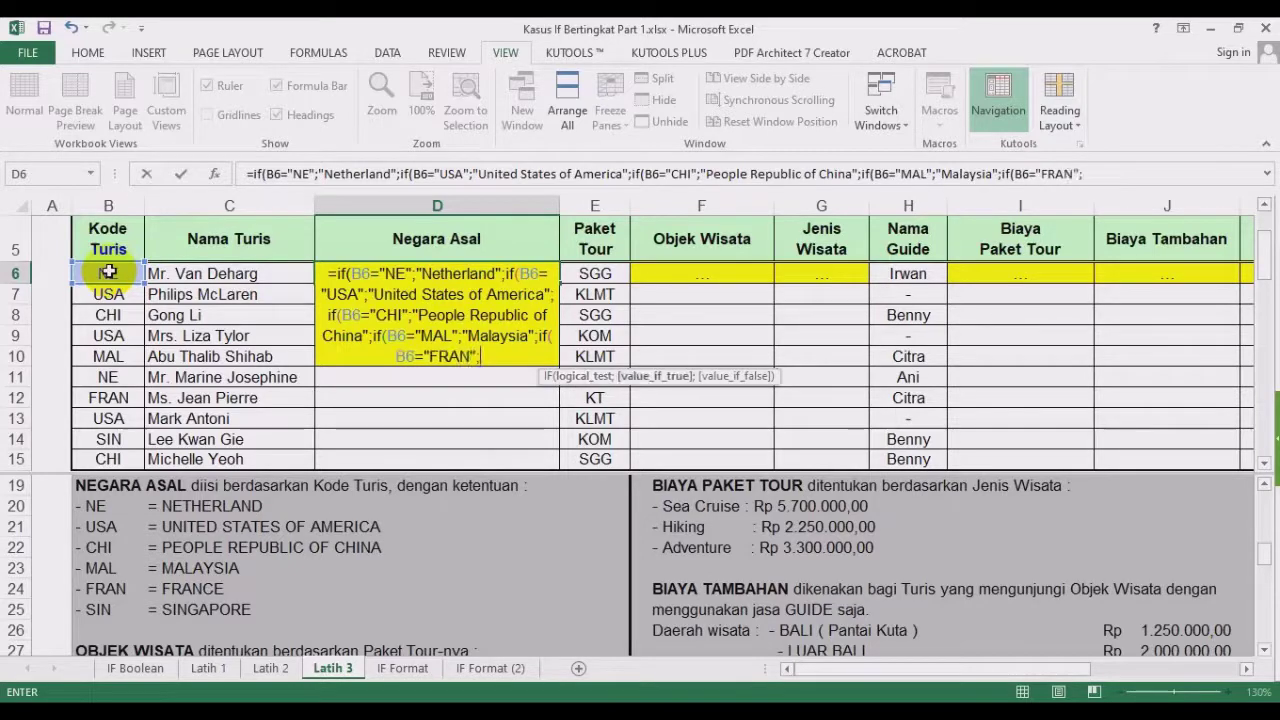
{"action": "type", "text": "\""}
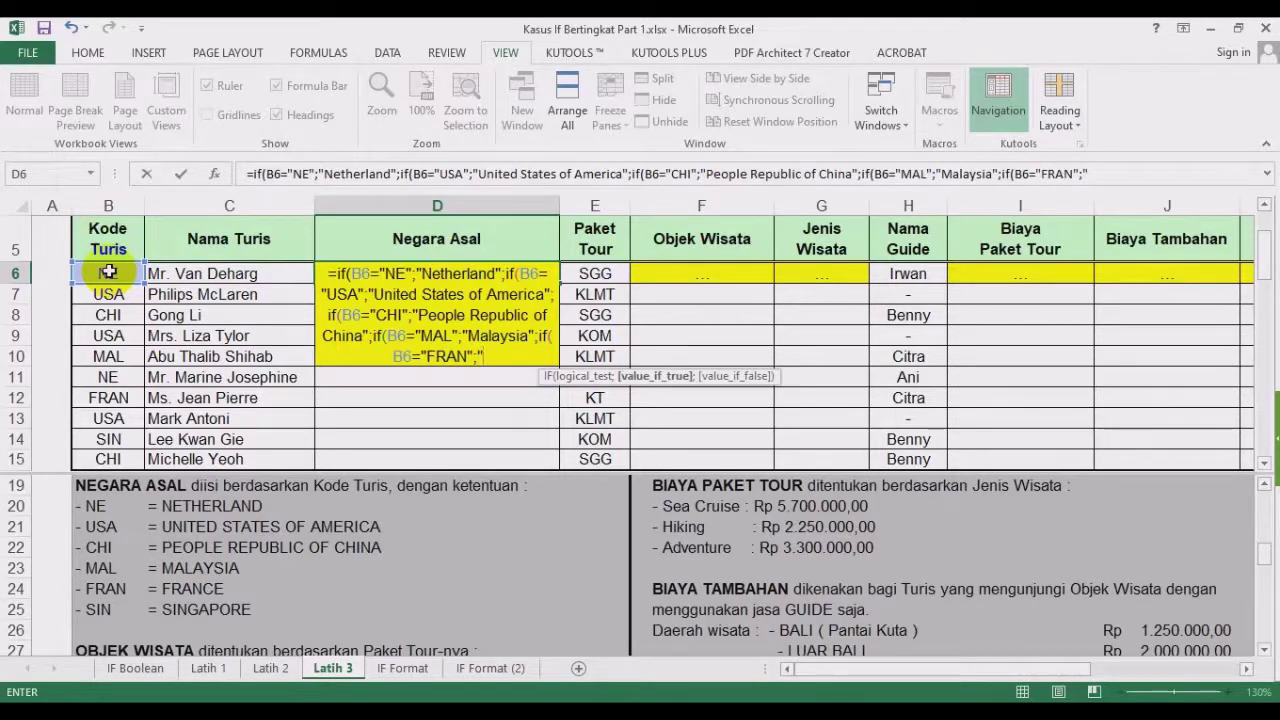
{"action": "type", "text": "France"}
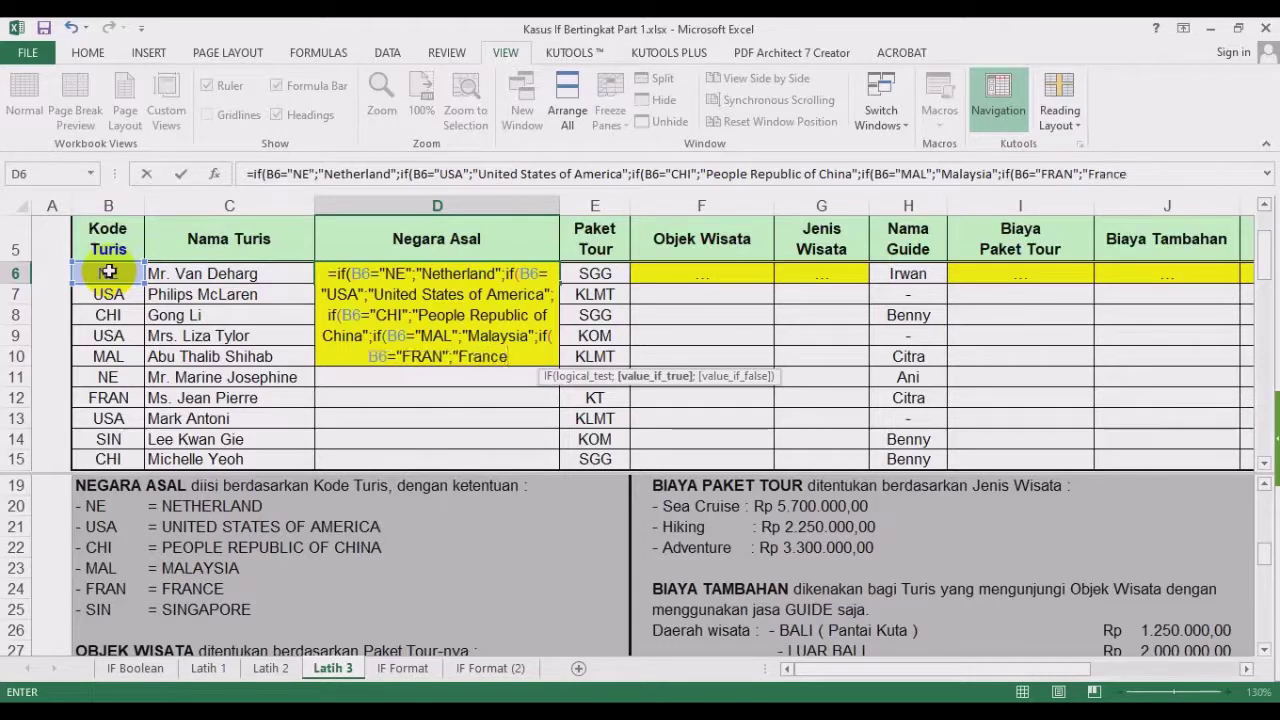
{"action": "type", "text": "\""}
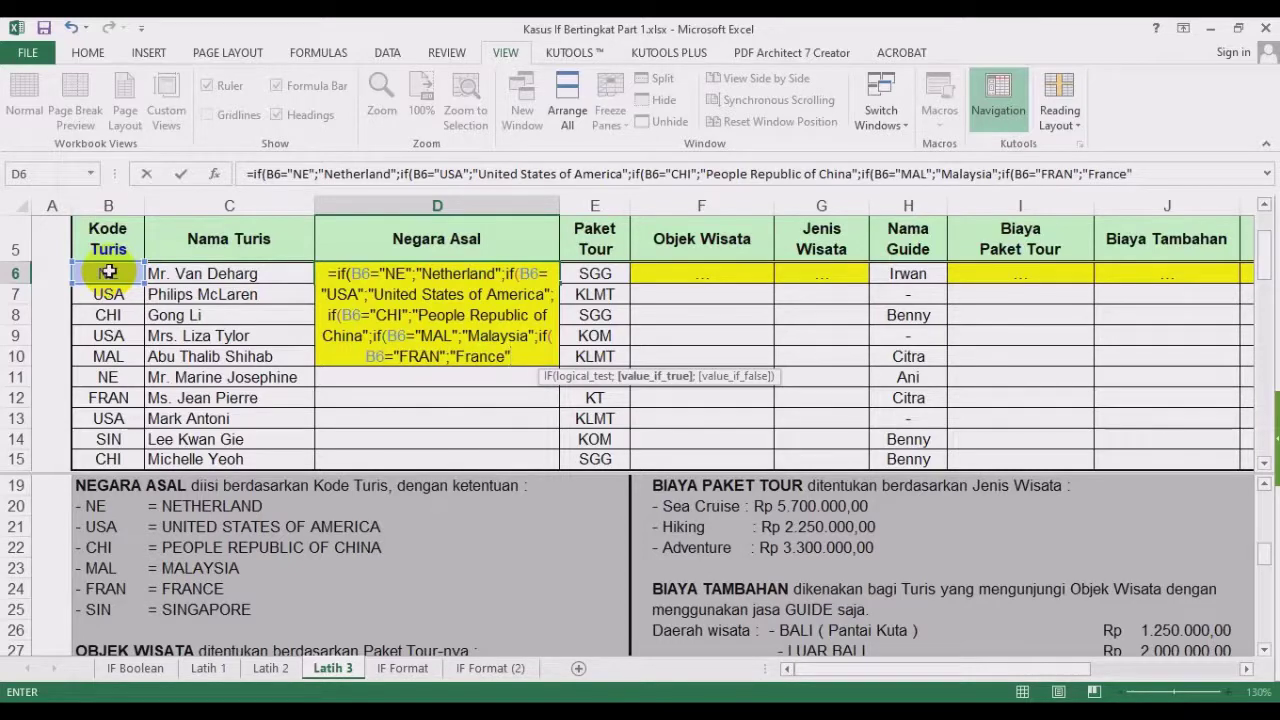
{"action": "type", "text": ";"}
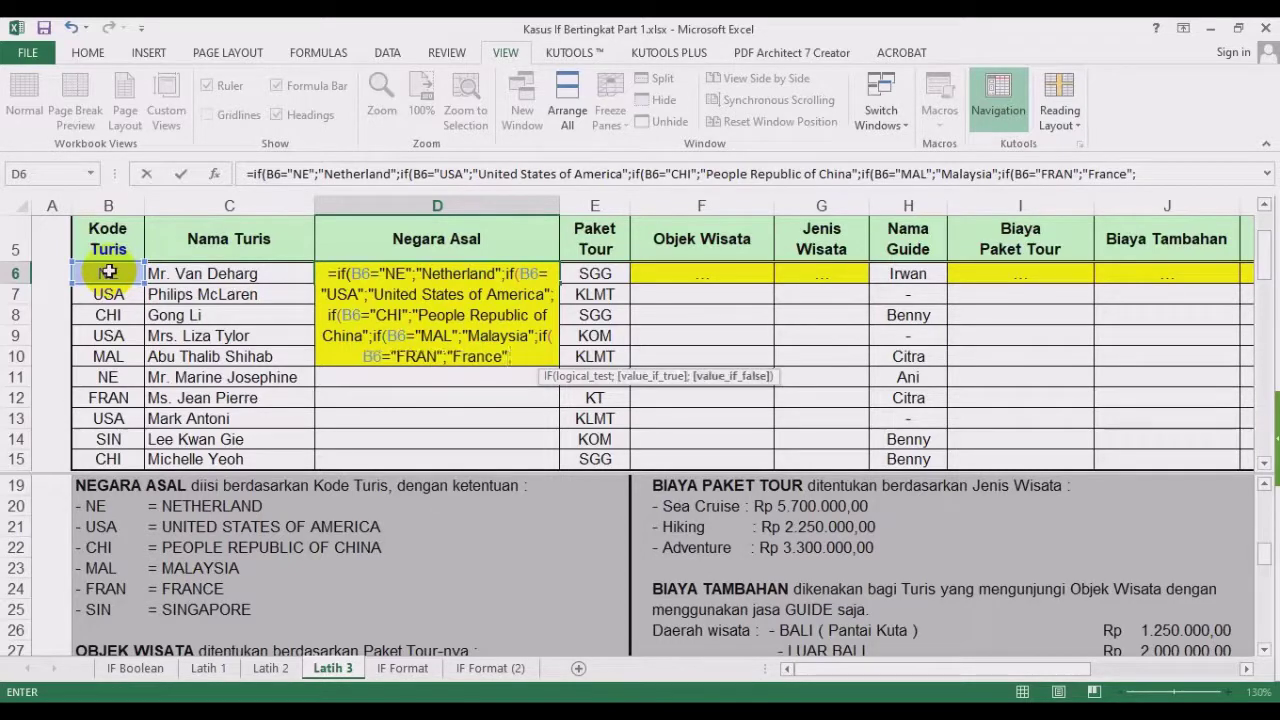
Finish the D6 formula with "Singapore" as the final false value, close all five IFs and enter it.
{"action": "type", "text": "\"S"}
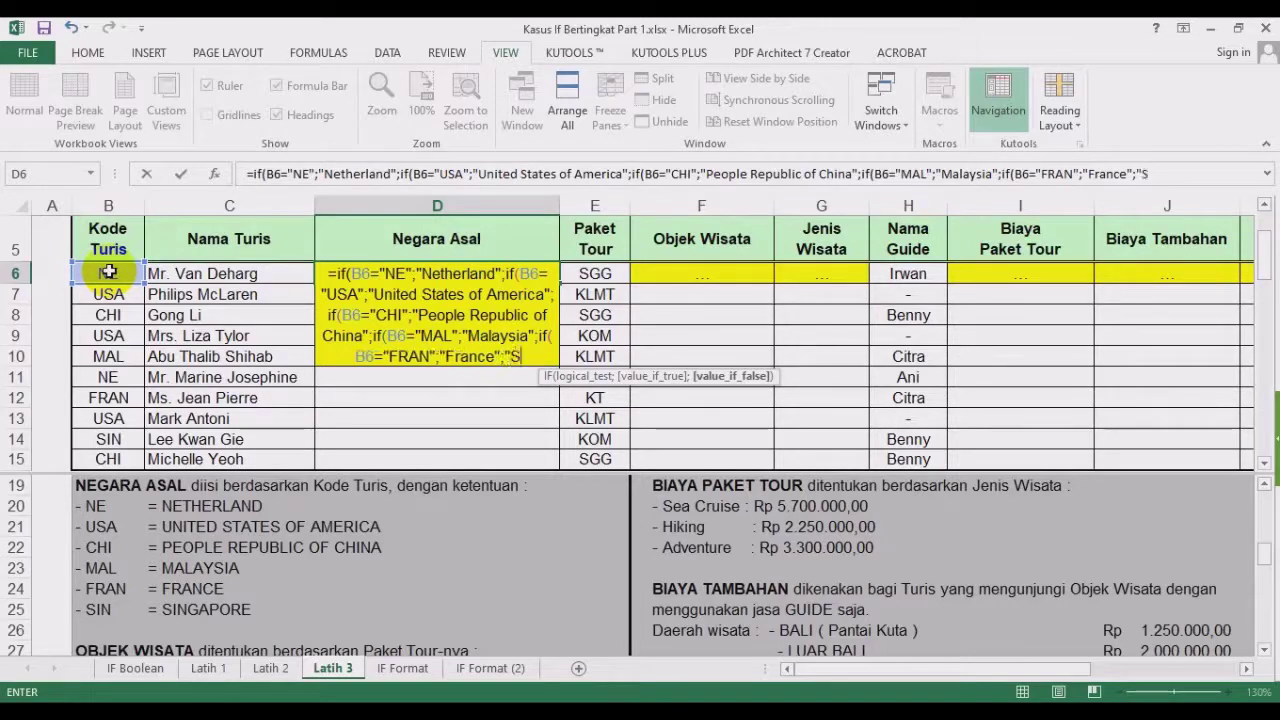
{"action": "type", "text": "inga"}
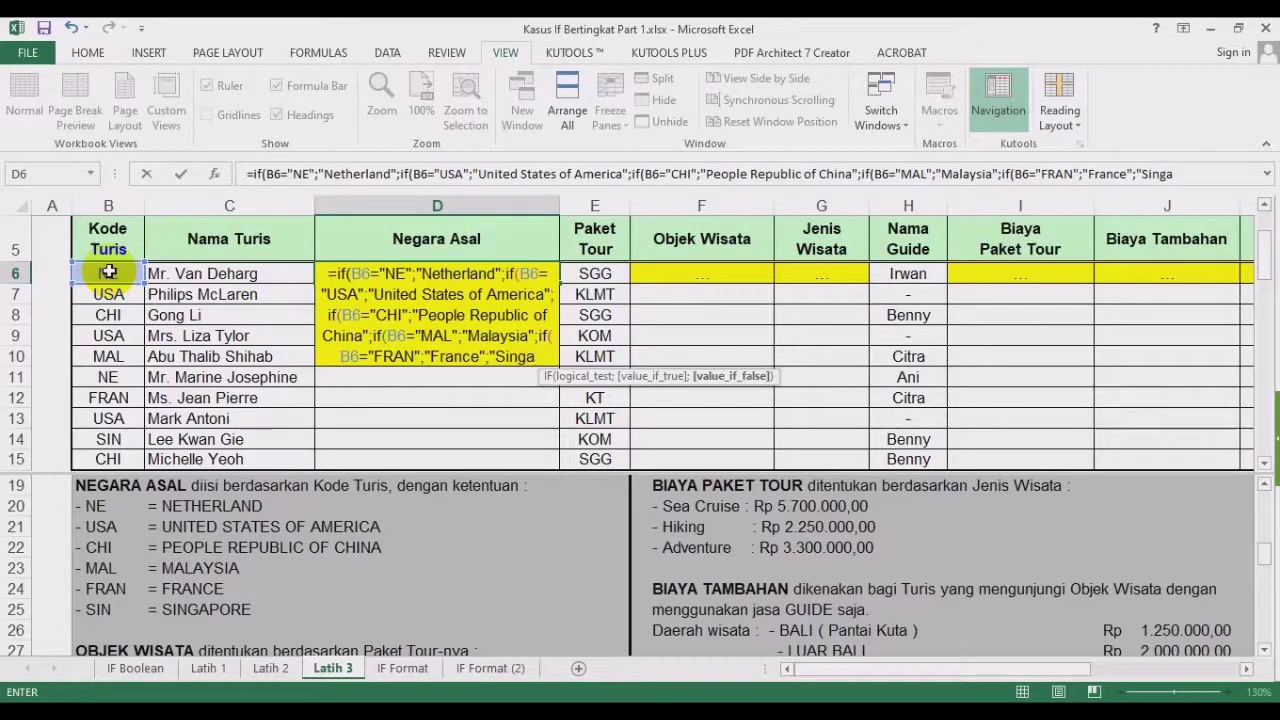
{"action": "type", "text": "pore\""}
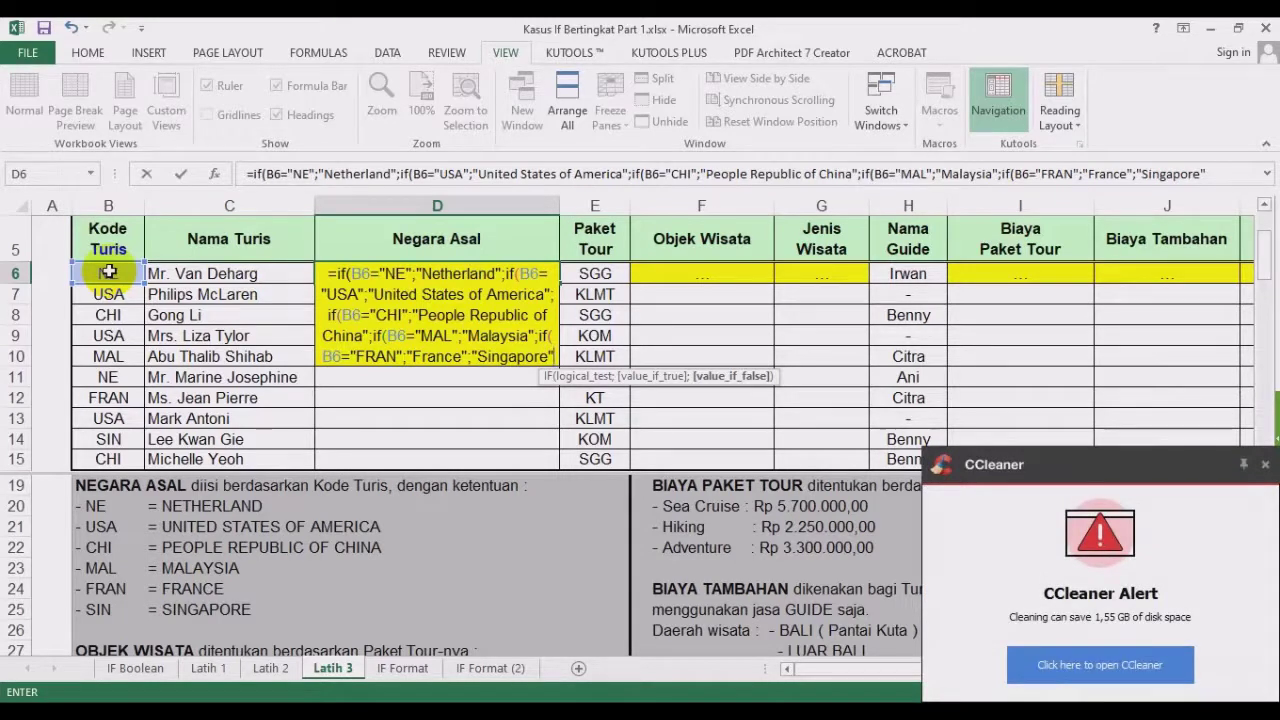
{"action": "type", "text": ")))))"}
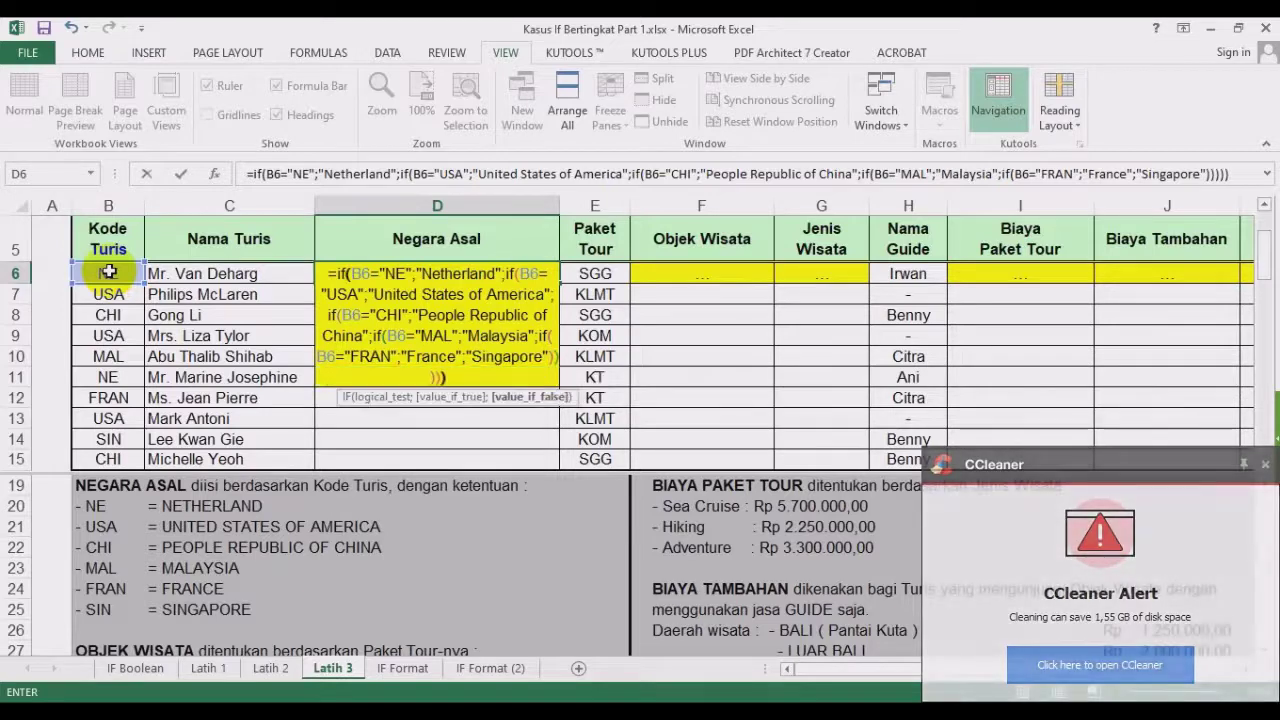
{"action": "key", "text": "Return"}
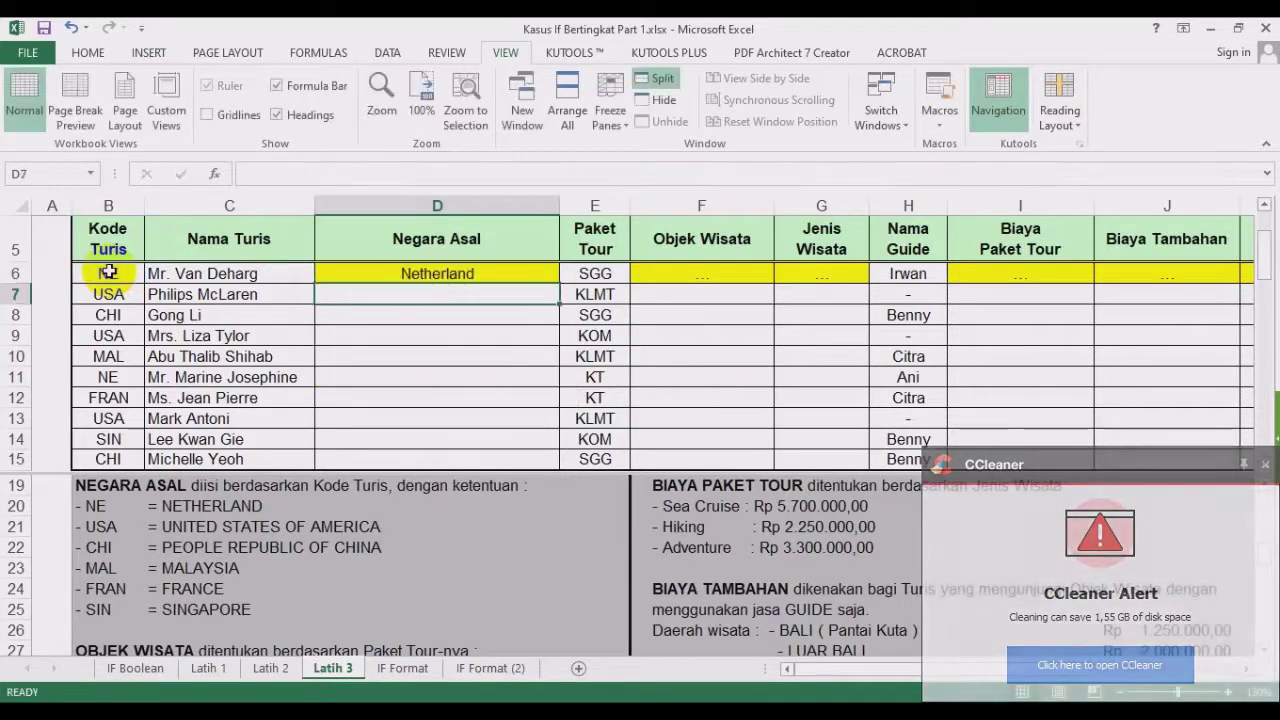
Fill the Negara Asal formula from D6 down through D15.
{"action": "left_click", "coordinate": [416, 280]}
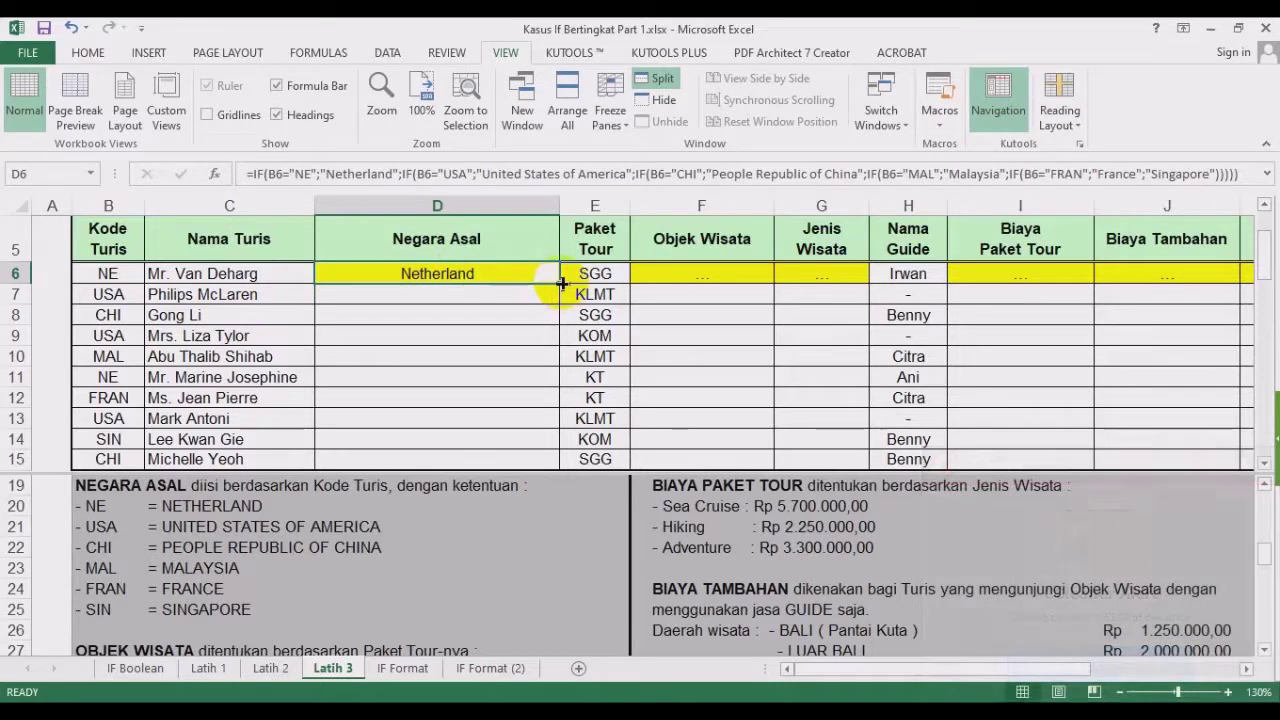
{"action": "left_click_drag", "start_coordinate": [562, 284], "coordinate": [560, 385]}
{"action": "left_click", "coordinate": [492, 312]}
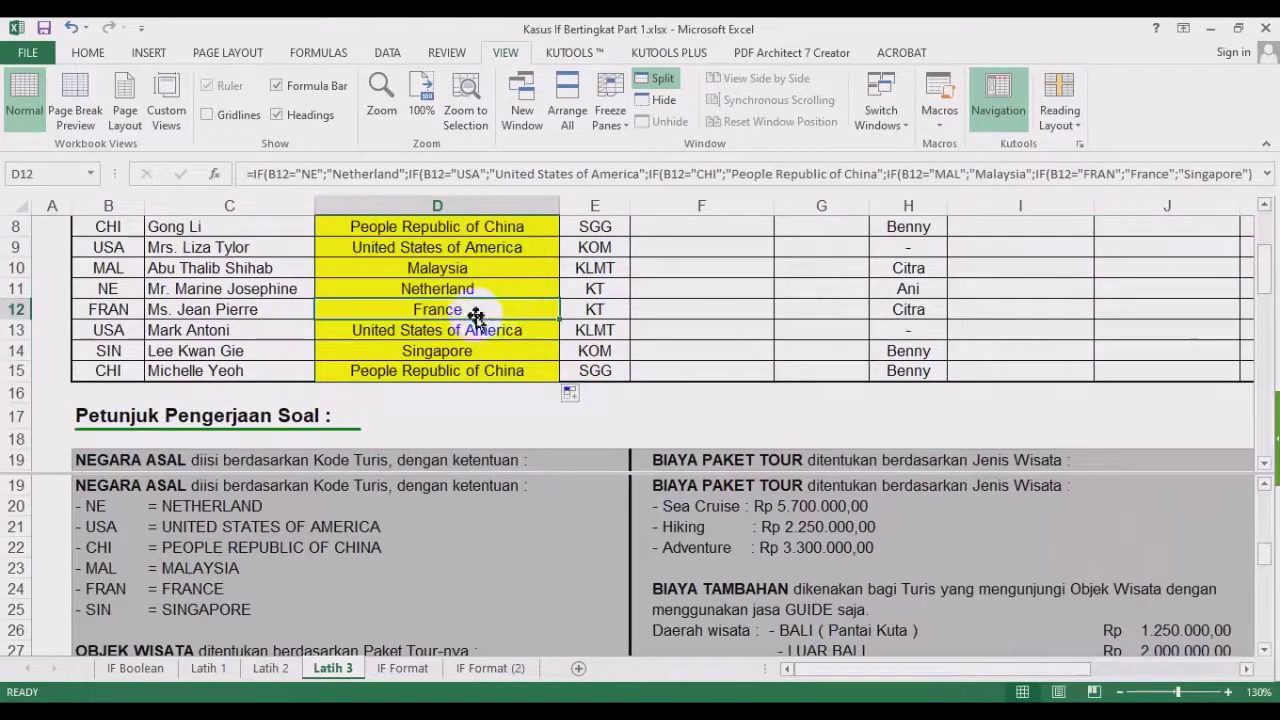
Compare the filled Negara Asal column with the completed answer table in rows 44 to 53.
{"action": "scroll", "coordinate": [410, 345], "scroll_direction": "up", "scroll_amount": 2}
{"action": "left_click", "coordinate": [405, 347]}
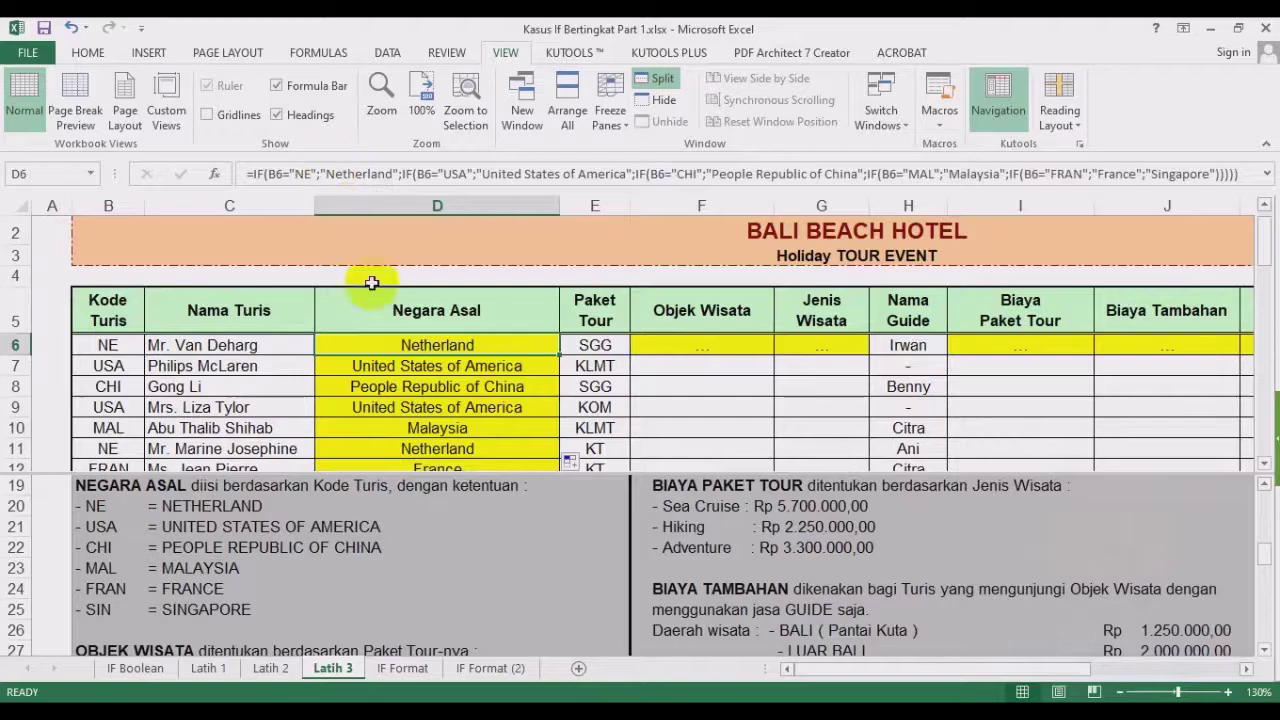
{"action": "scroll", "coordinate": [481, 392], "scroll_direction": "down", "scroll_amount": 11}
{"action": "scroll", "coordinate": [481, 392], "scroll_direction": "down", "scroll_amount": 3}
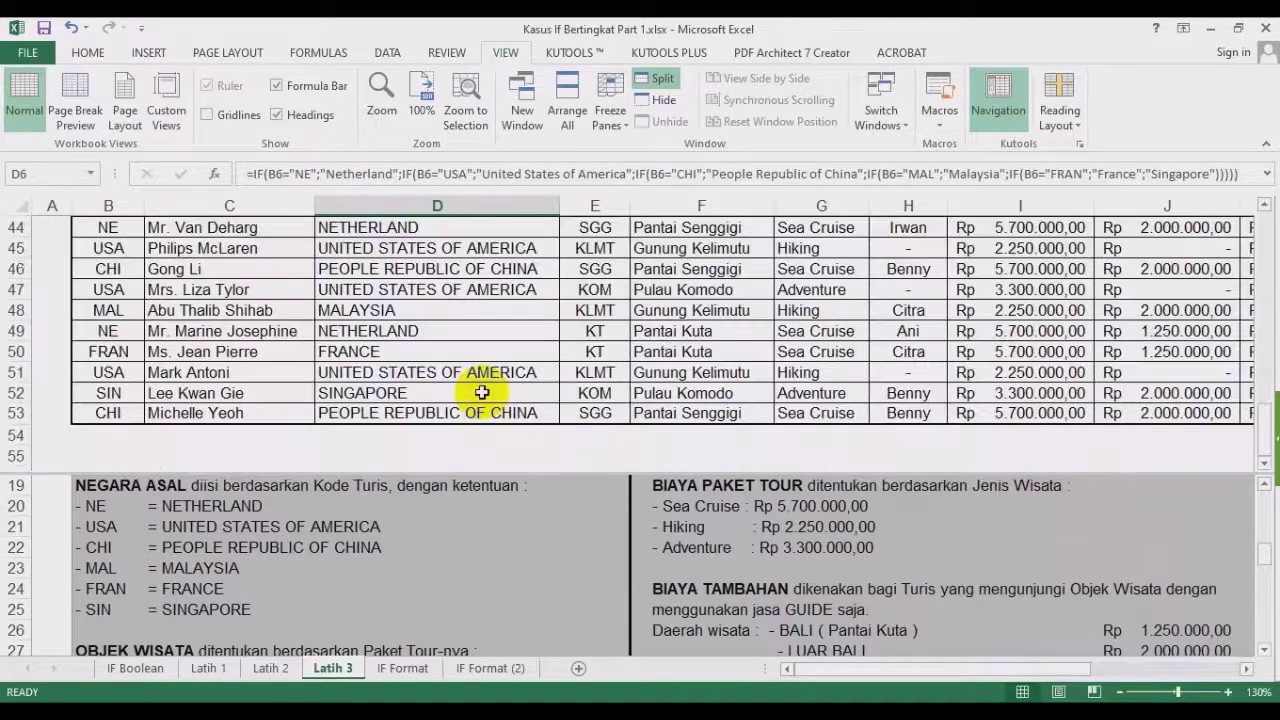
{"action": "scroll", "coordinate": [482, 391], "scroll_direction": "up", "scroll_amount": 12}
{"action": "scroll", "coordinate": [484, 391], "scroll_direction": "up", "scroll_amount": 3}
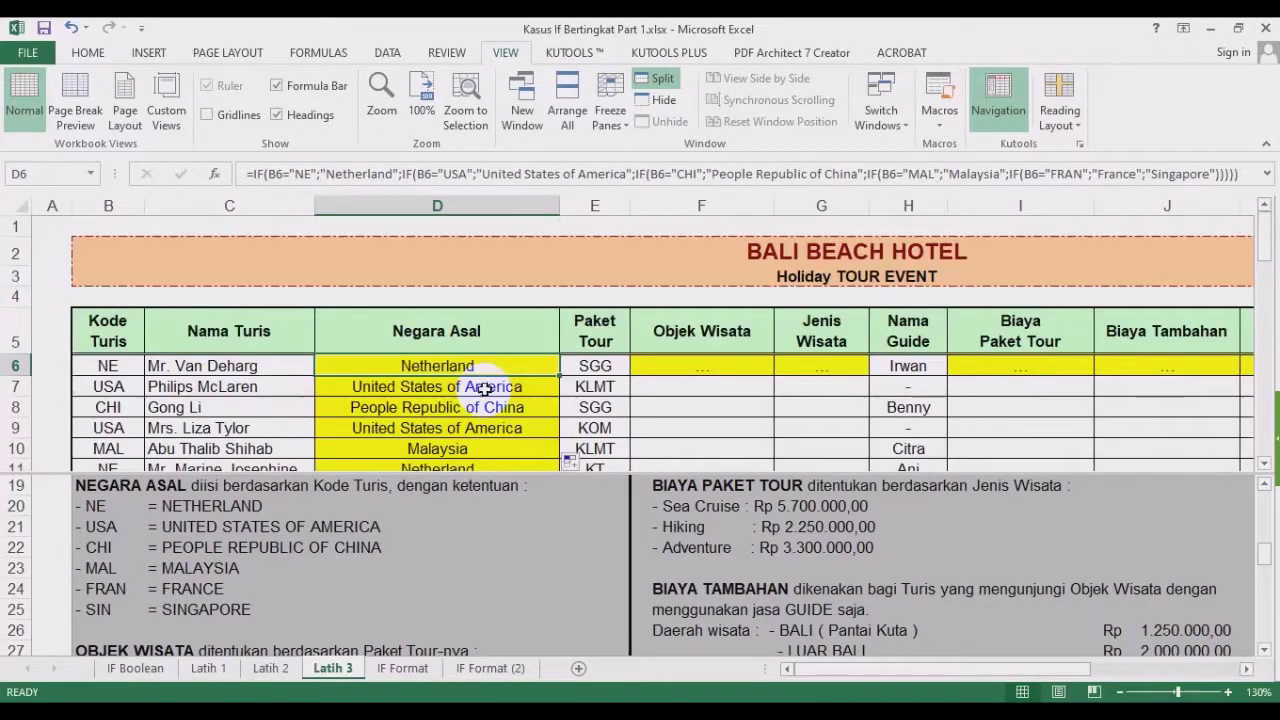
Start an IF formula in F6 that returns "Pantai Senggigi" when E6 is "SGG", following the Objek Wisata rules in rows 27 to 31.
{"action": "left_click", "coordinate": [666, 366]}
{"action": "left_click", "coordinate": [455, 594]}
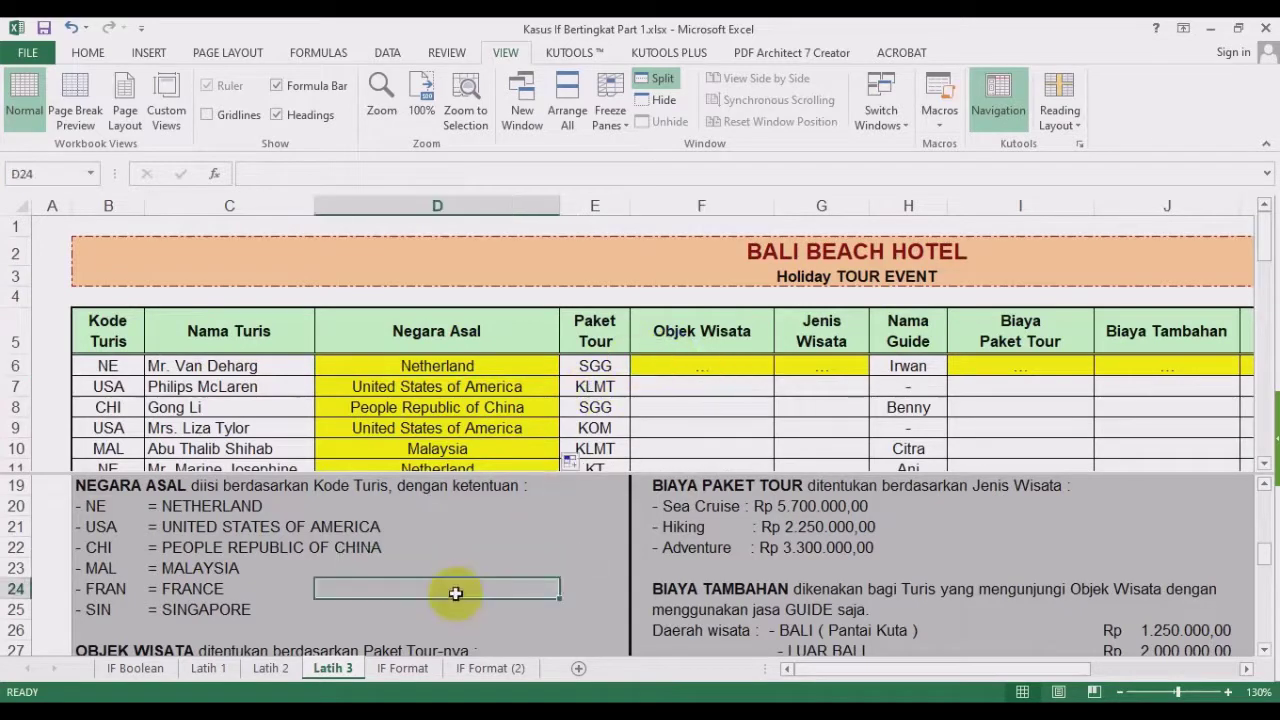
{"action": "scroll", "coordinate": [453, 592], "scroll_direction": "down", "scroll_amount": 2}
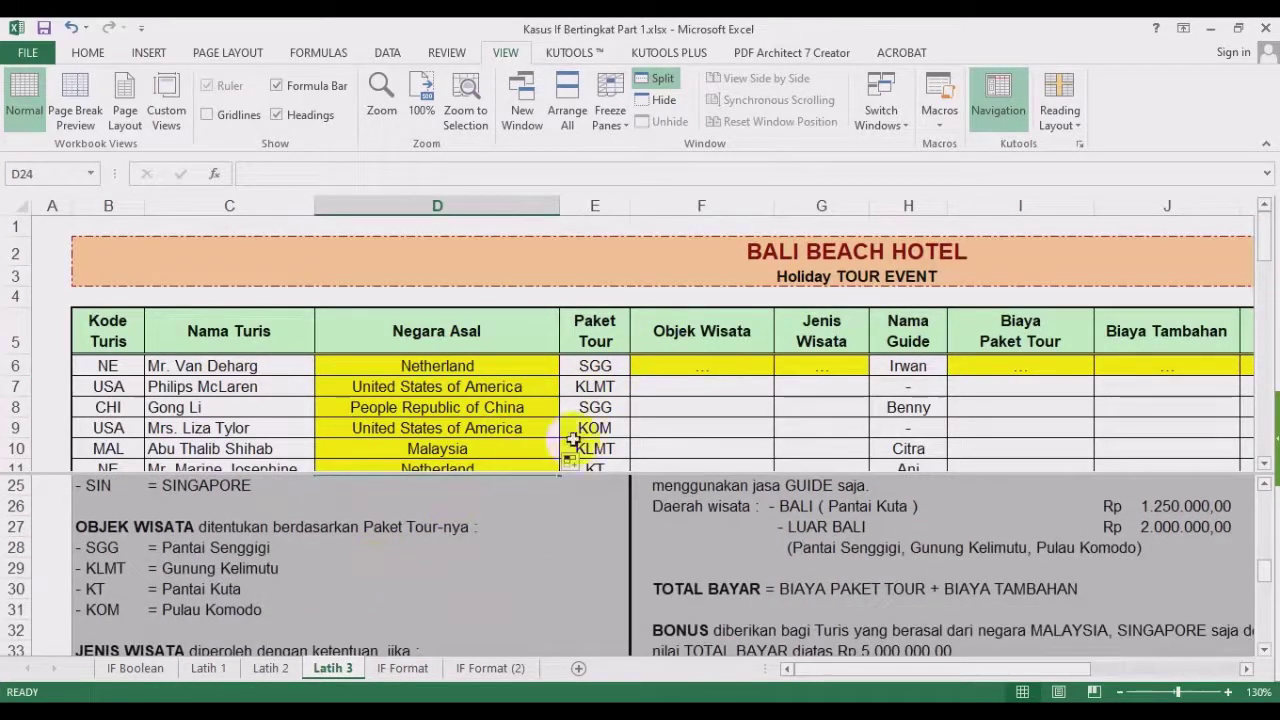
{"action": "left_click", "coordinate": [595, 366]}
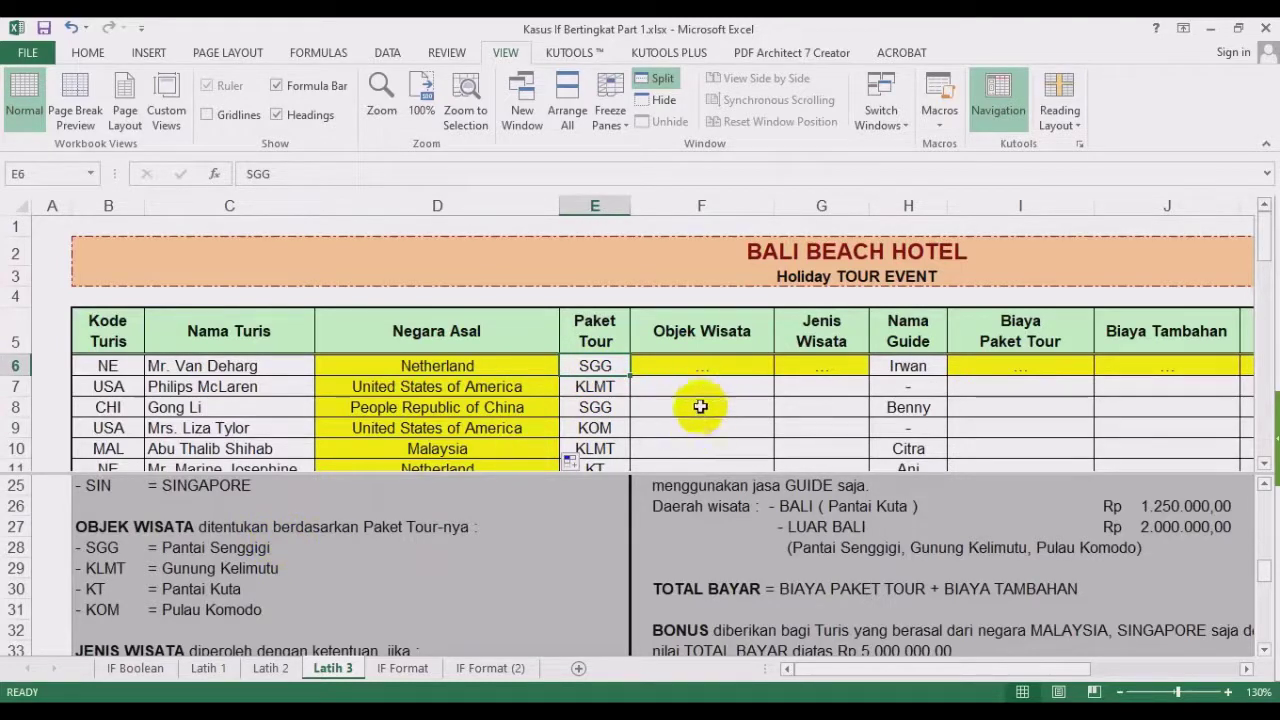
{"action": "left_click", "coordinate": [701, 368]}
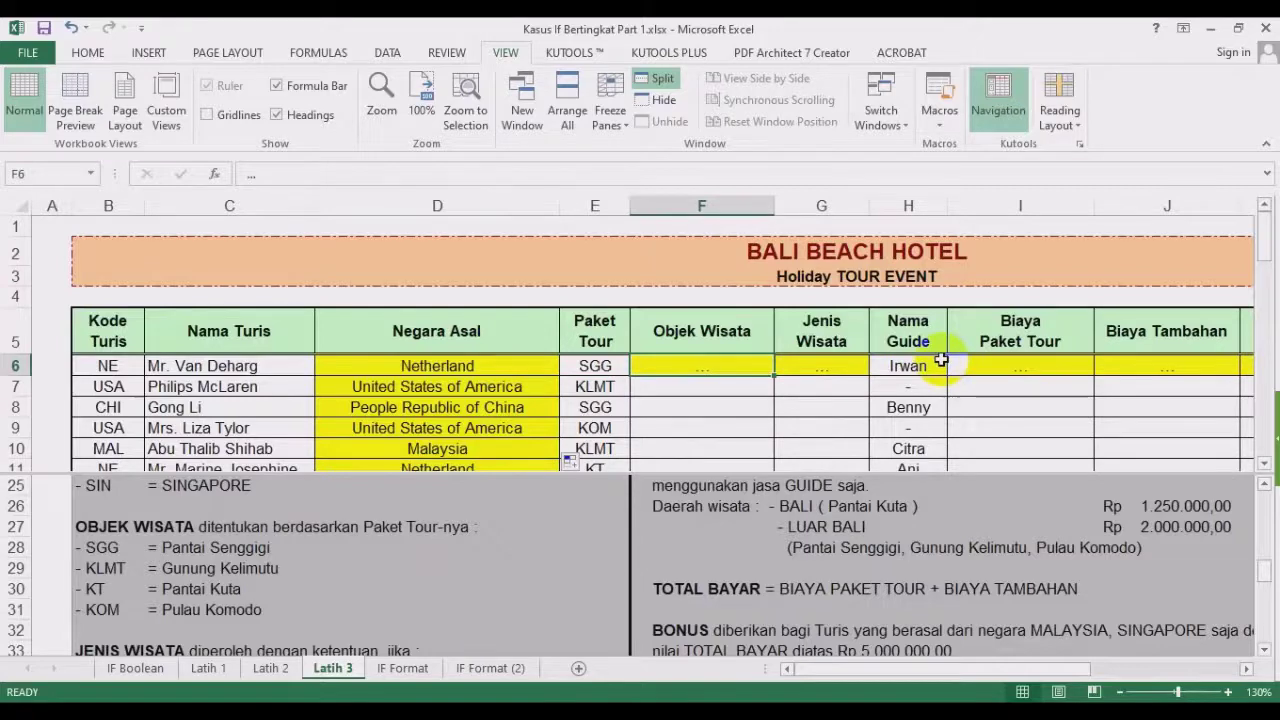
{"action": "type", "text": "=i"}
{"action": "key", "text": "BackSpace"}
{"action": "type", "text": "i"}
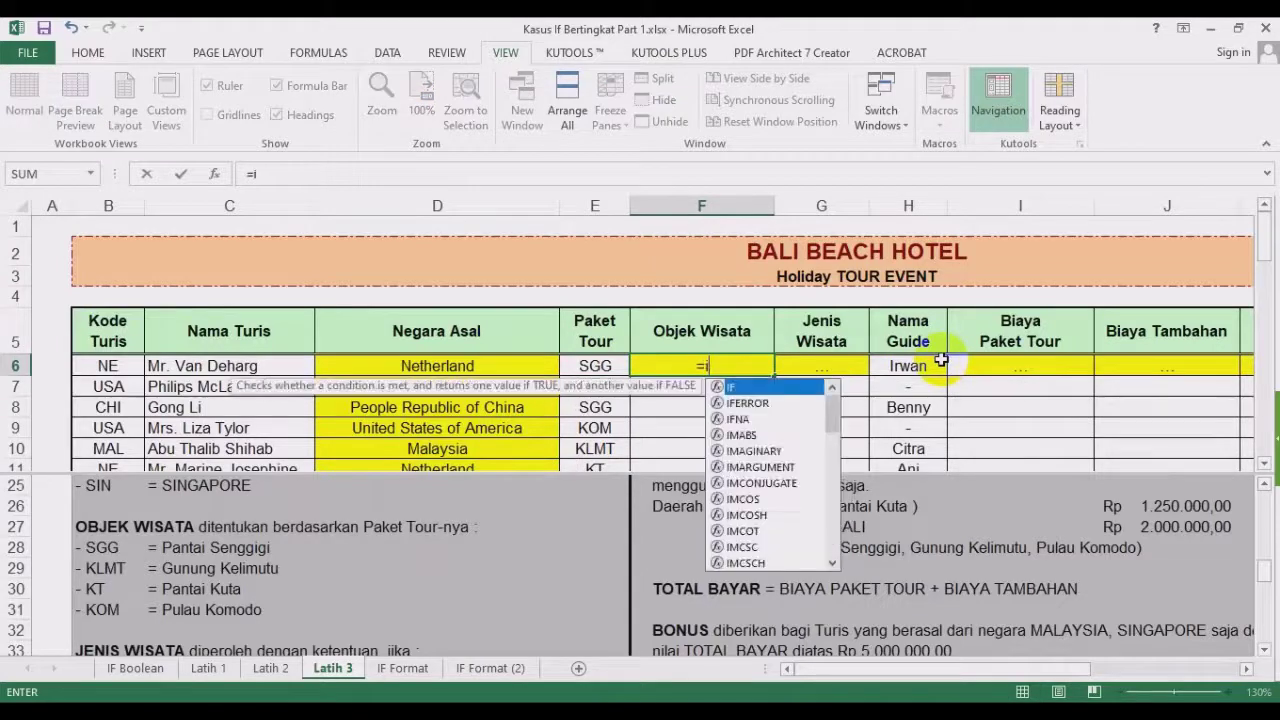
{"action": "type", "text": "f("}
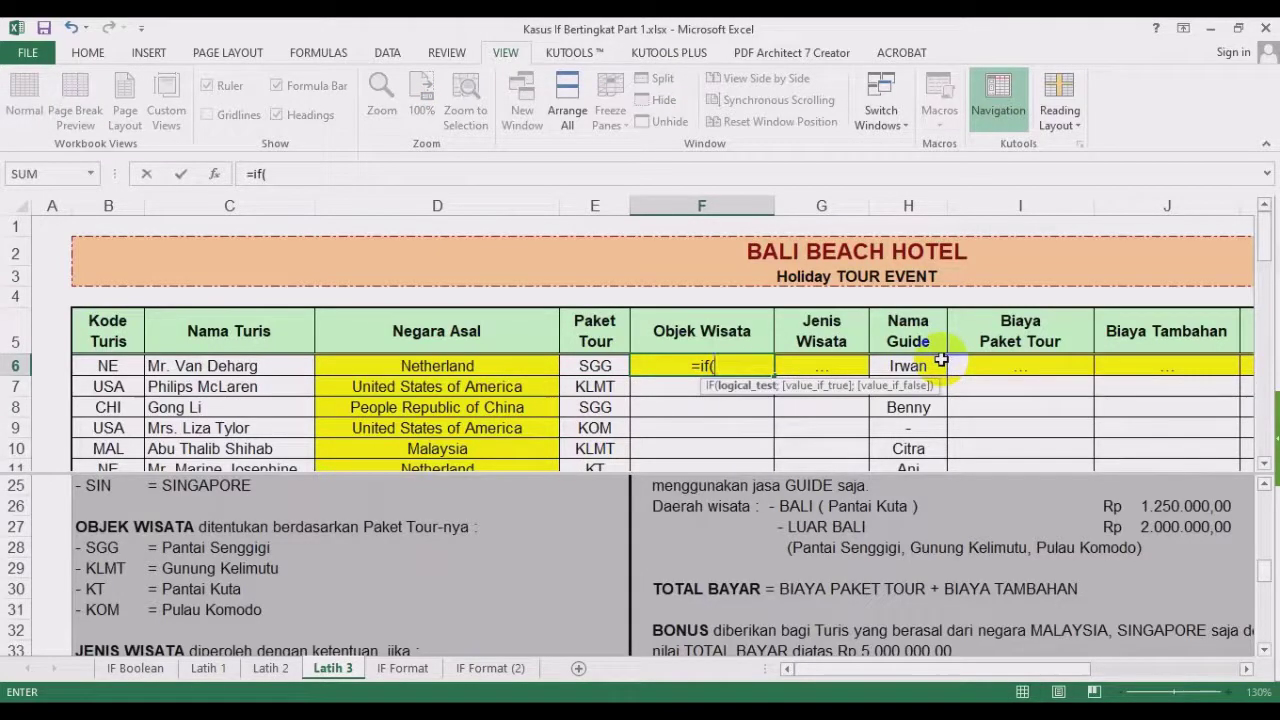
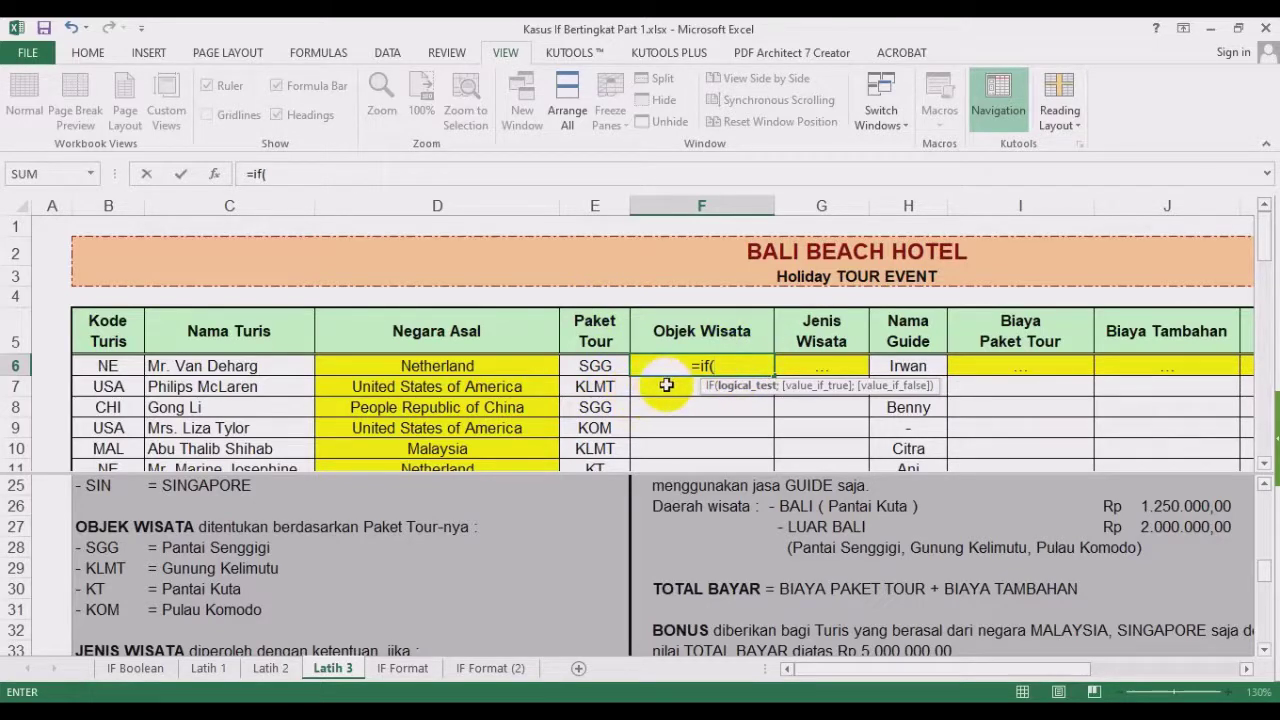
{"action": "left_click", "coordinate": [597, 366]}
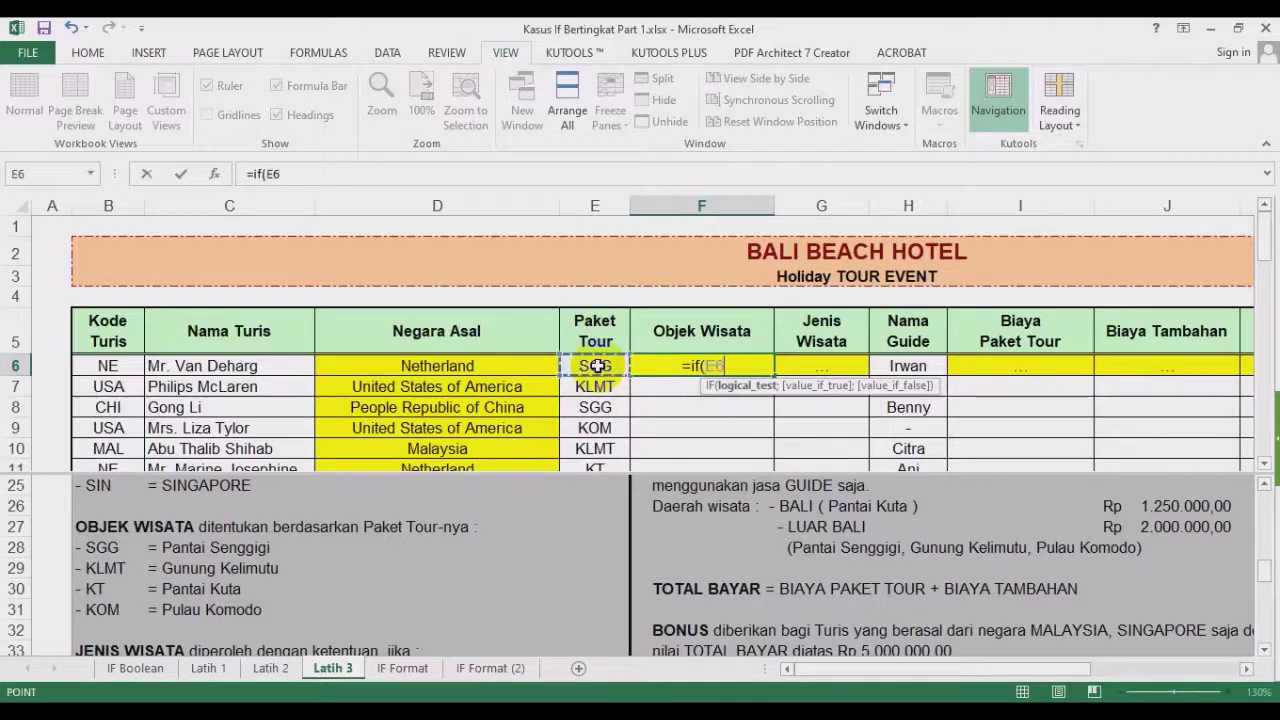
{"action": "type", "text": "=\""}
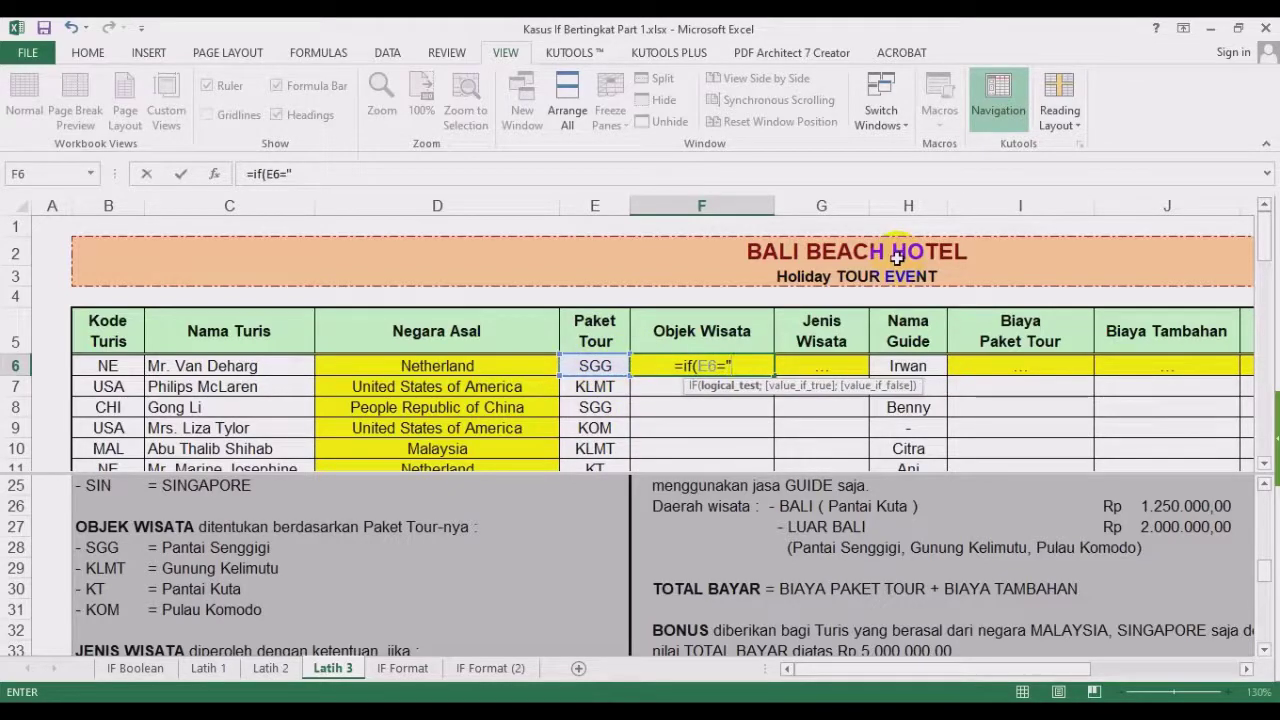
{"action": "type", "text": "SGG"}
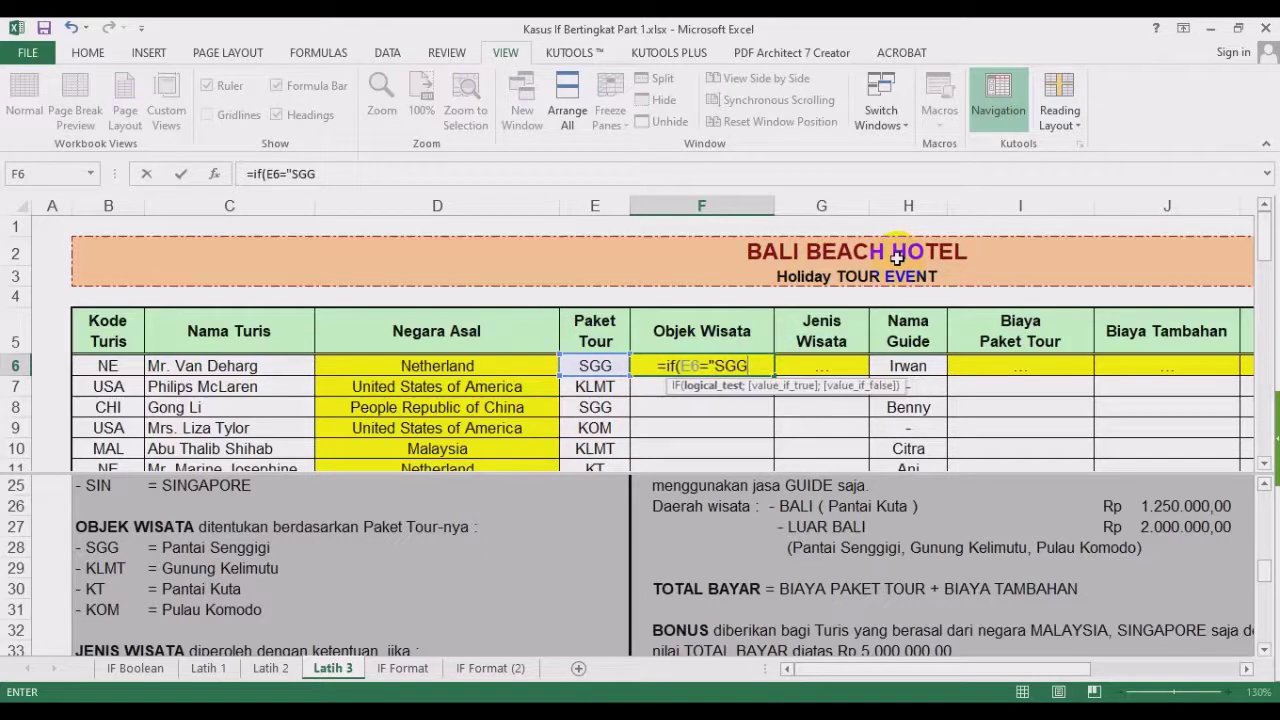
{"action": "type", "text": "\";\""}
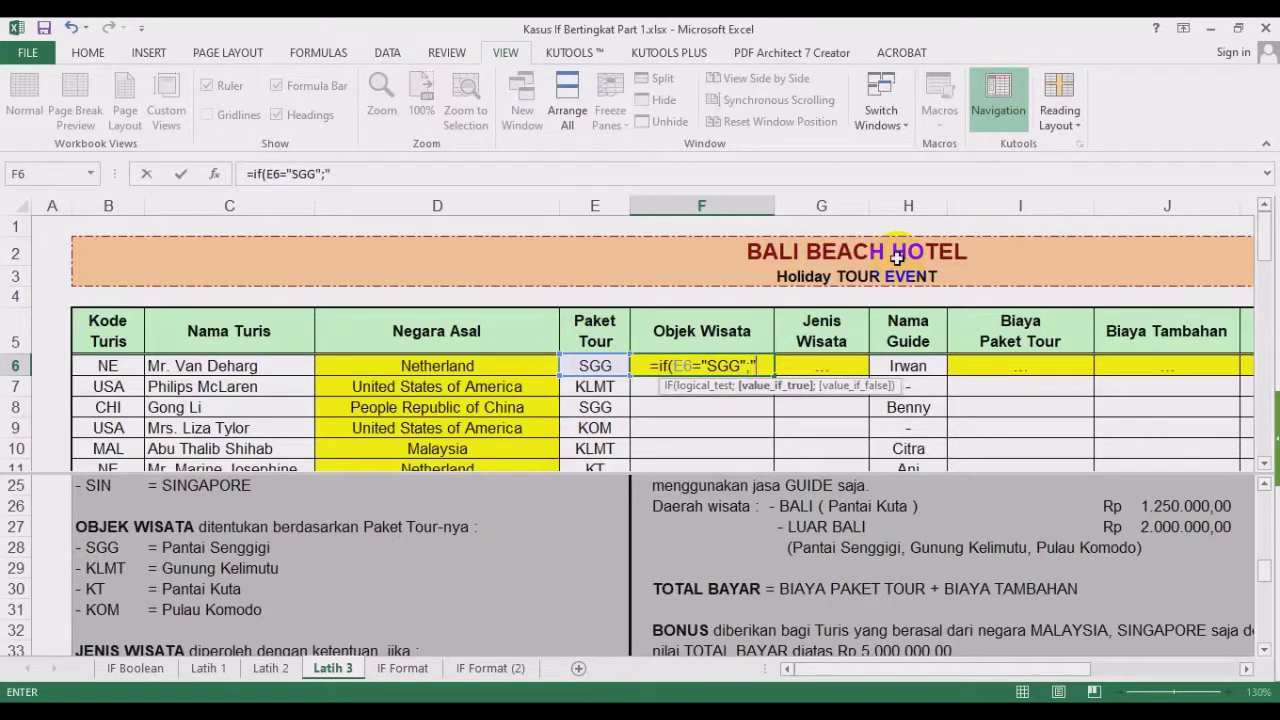
{"action": "type", "text": "Pantai Se"}
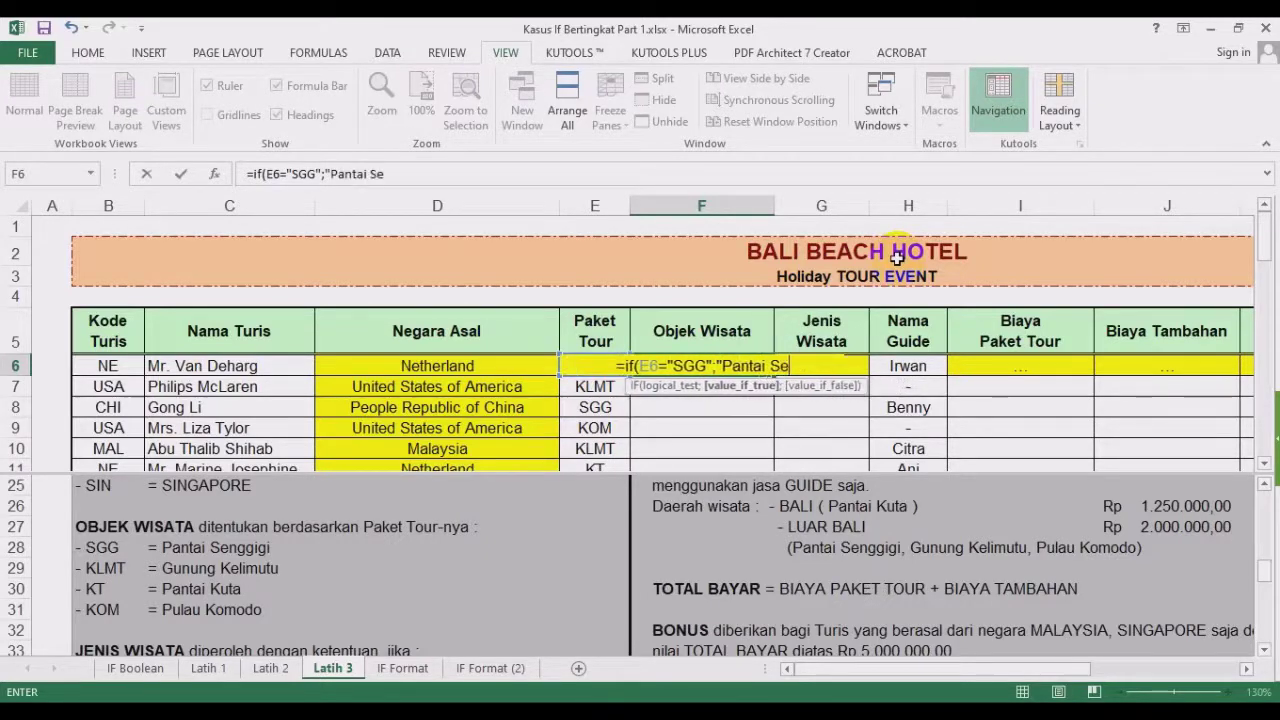
{"action": "type", "text": "ngg"}
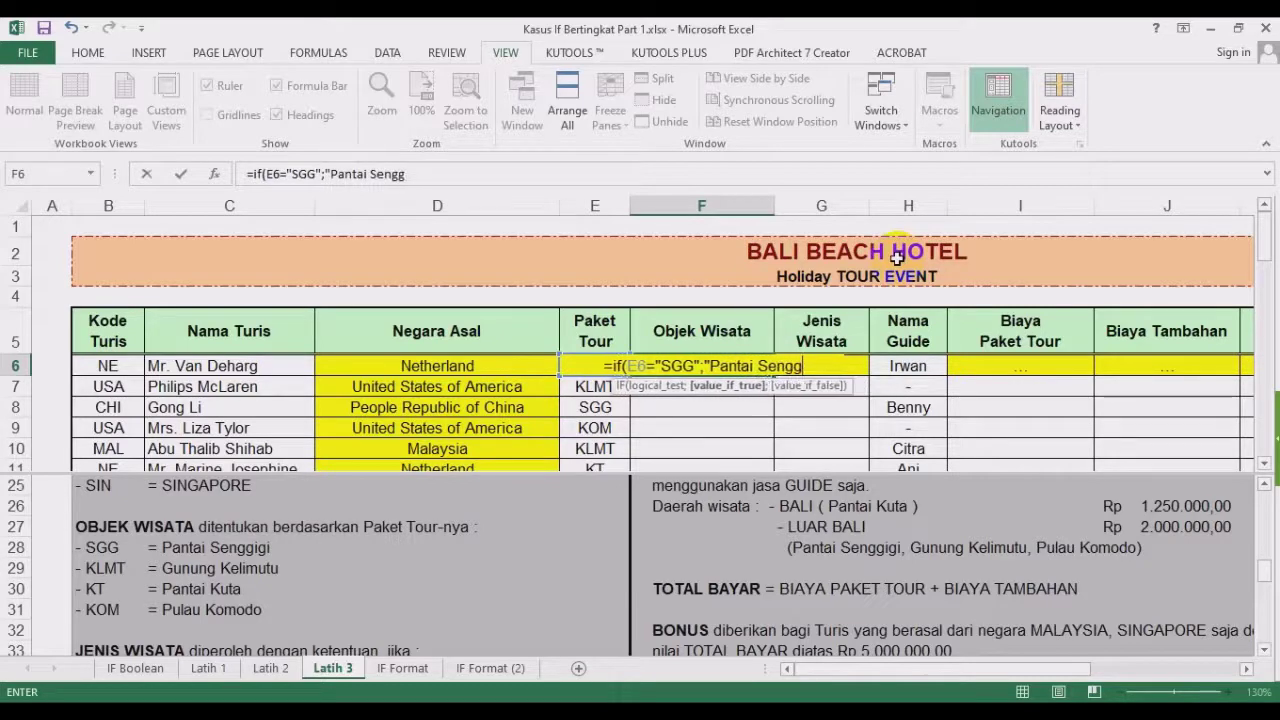
{"action": "type", "text": "igi\";if(\""}
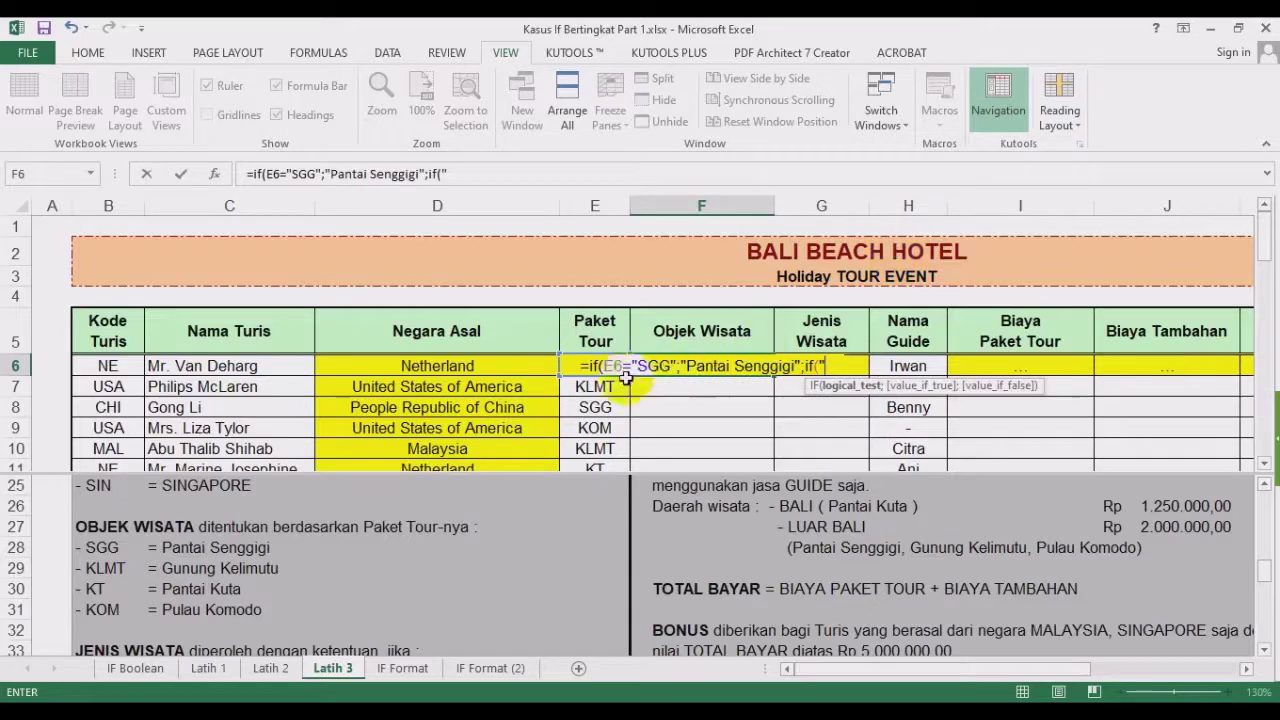
Remove the stray quotation mark from the second IF in F6 and reference E6 as its test cell.
{"action": "left_click", "coordinate": [576, 386]}
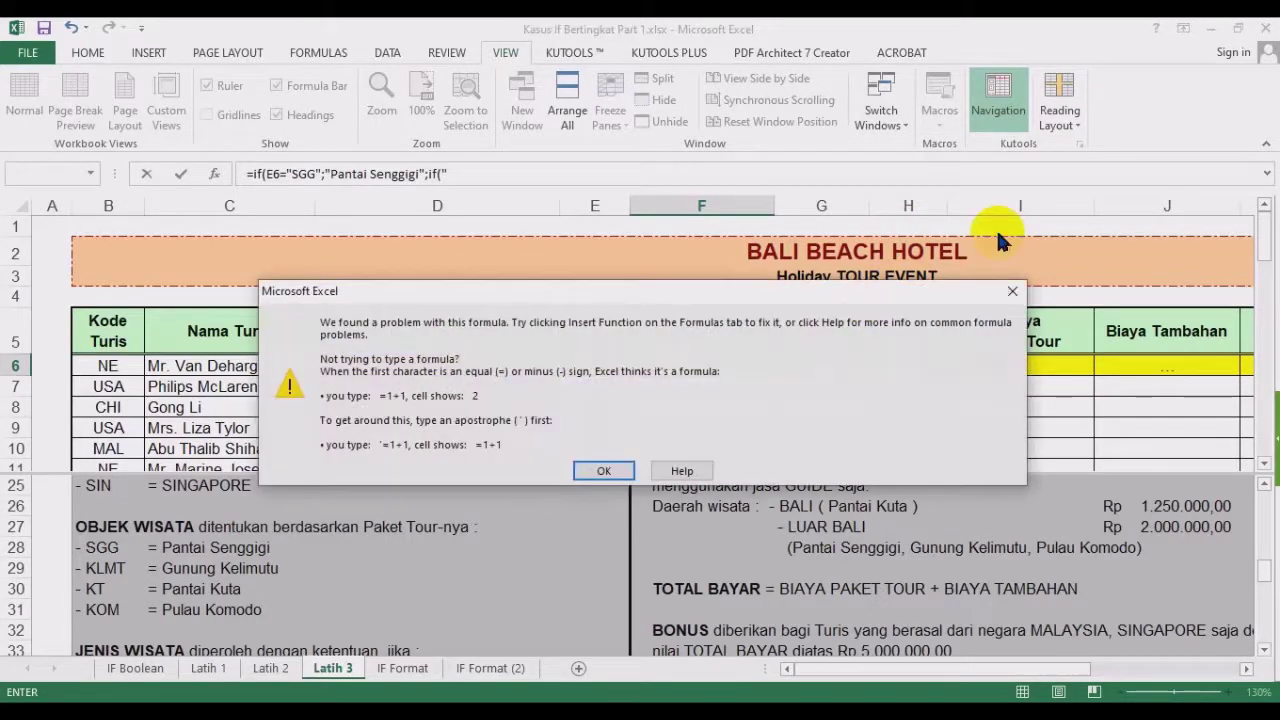
{"action": "left_click", "coordinate": [612, 470]}
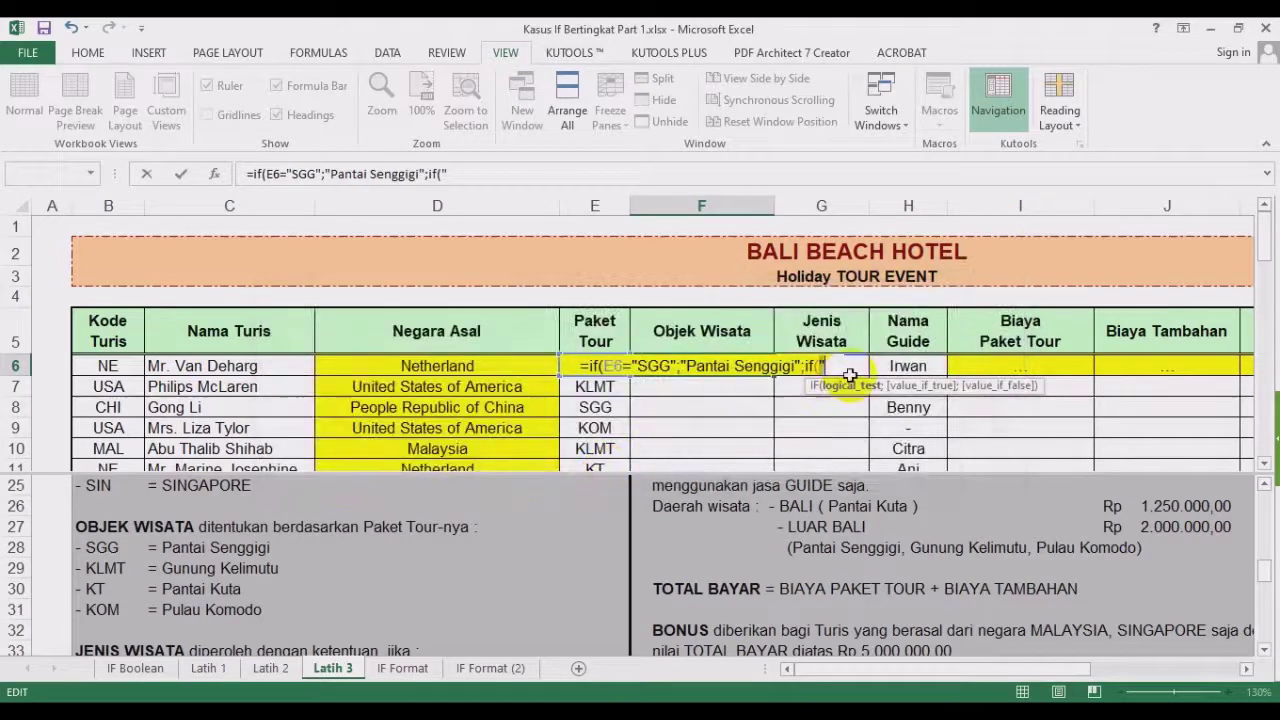
{"action": "key", "text": "BackSpace"}
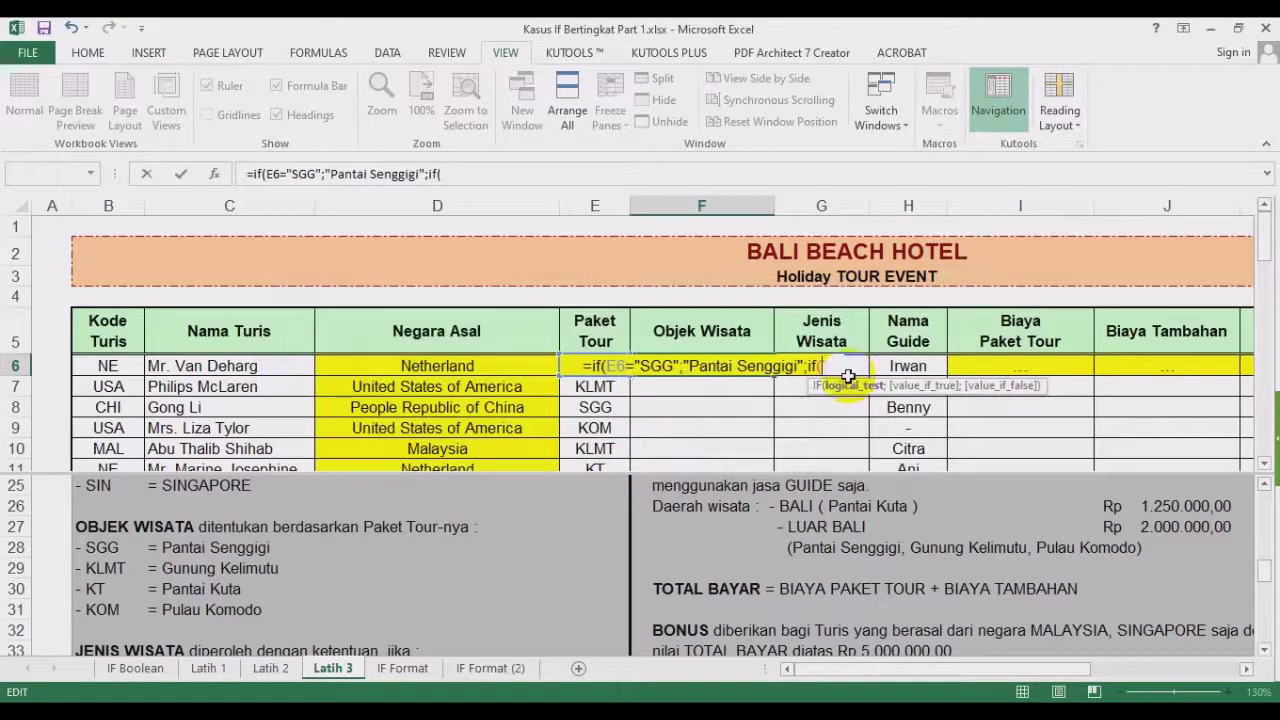
{"action": "left_click", "coordinate": [592, 409]}
{"action": "key", "text": "Up"}
{"action": "key", "text": "Up"}
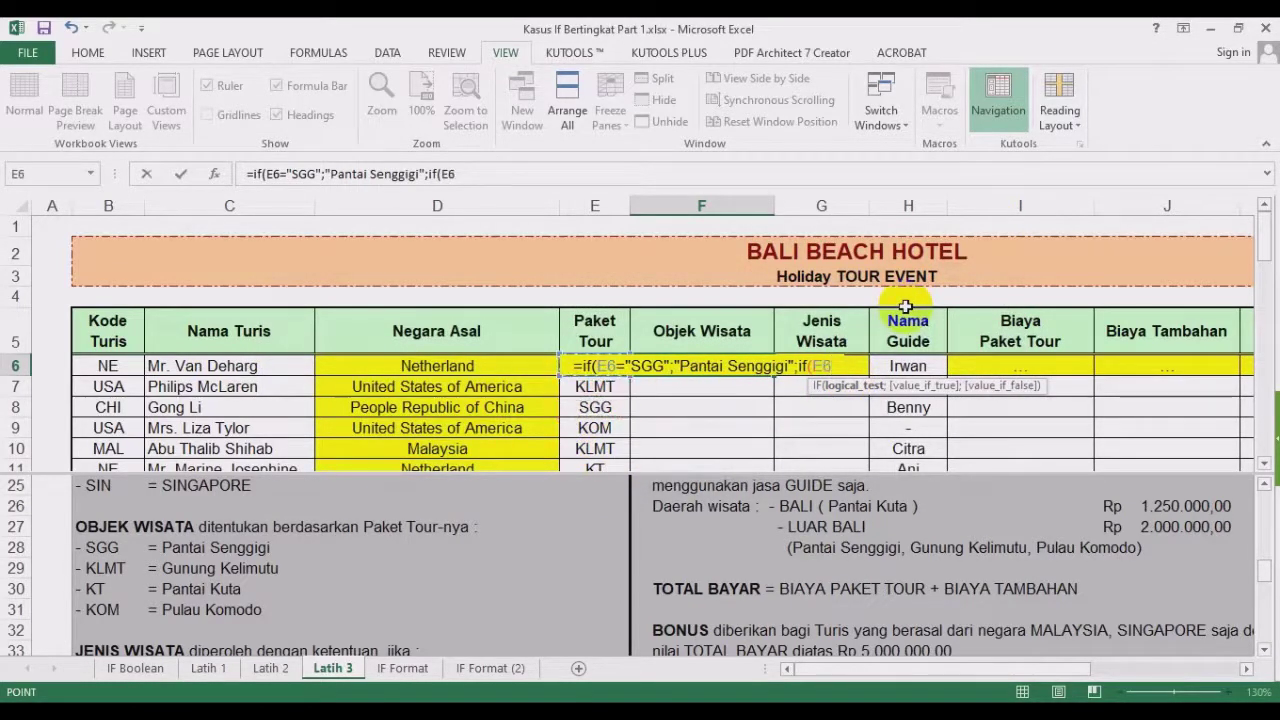
Make the second IF in F6 return "Gunung Kelimutu" when E6 equals "KLMT".
{"action": "type", "text": "=\""}
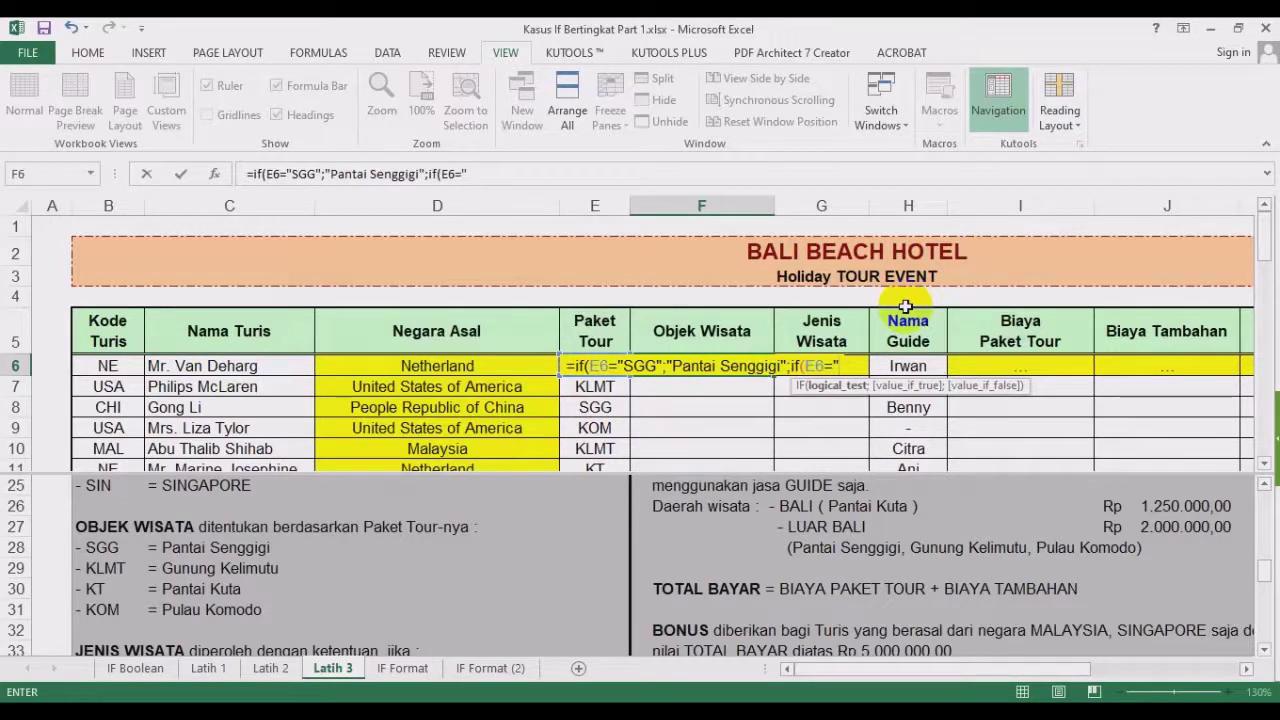
{"action": "type", "text": "KLM"}
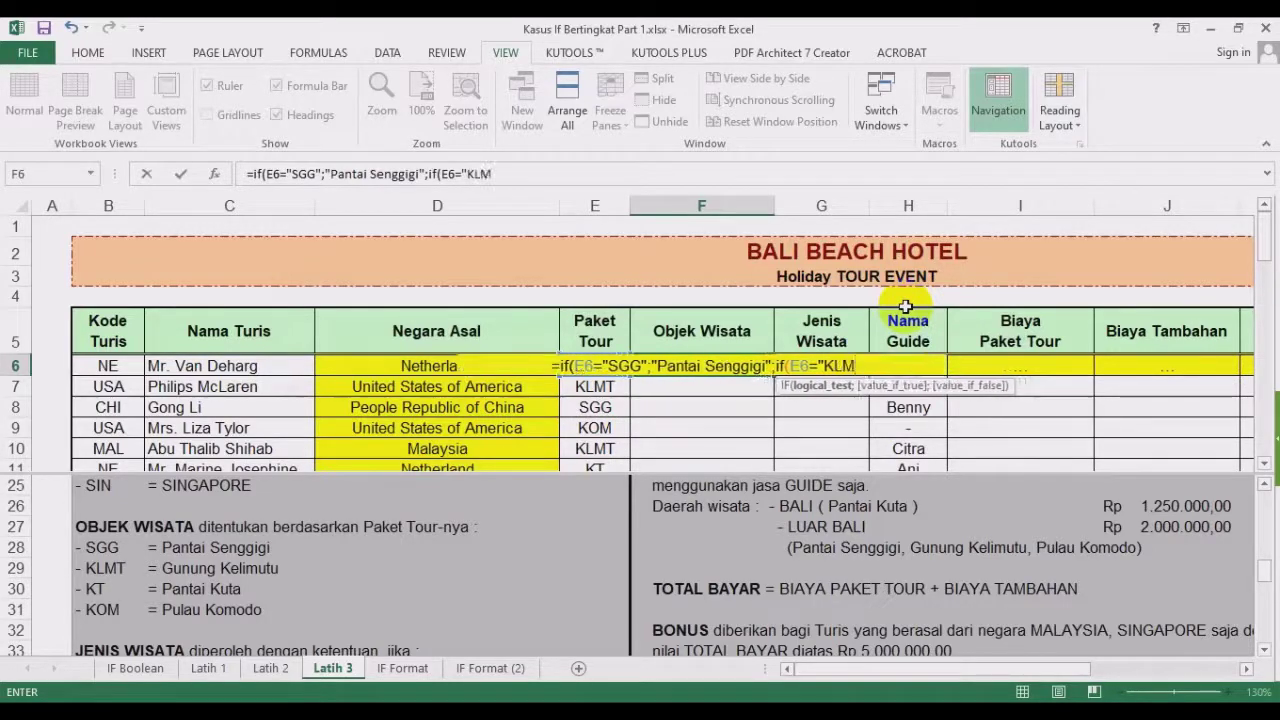
{"action": "type", "text": "T\";\""}
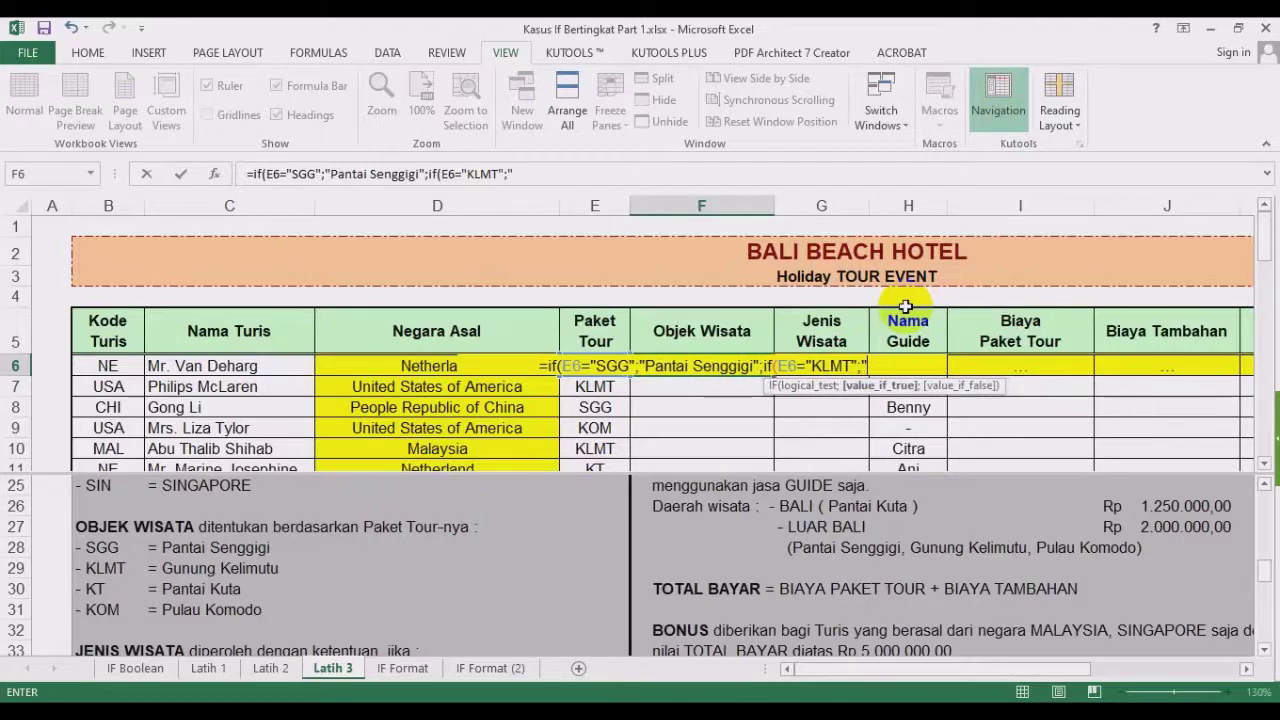
{"action": "type", "text": "Gunung ke"}
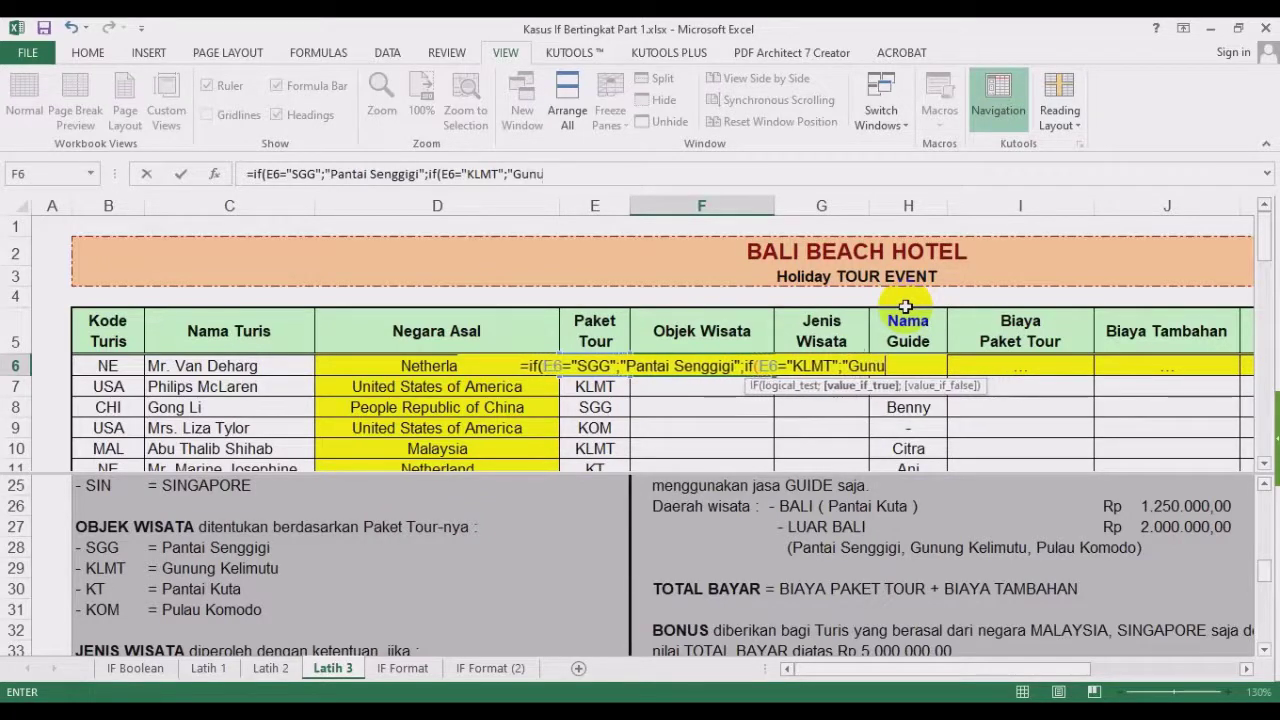
{"action": "key", "text": "BackSpace"}
{"action": "key", "text": "BackSpace"}
{"action": "type", "text": "KE"}
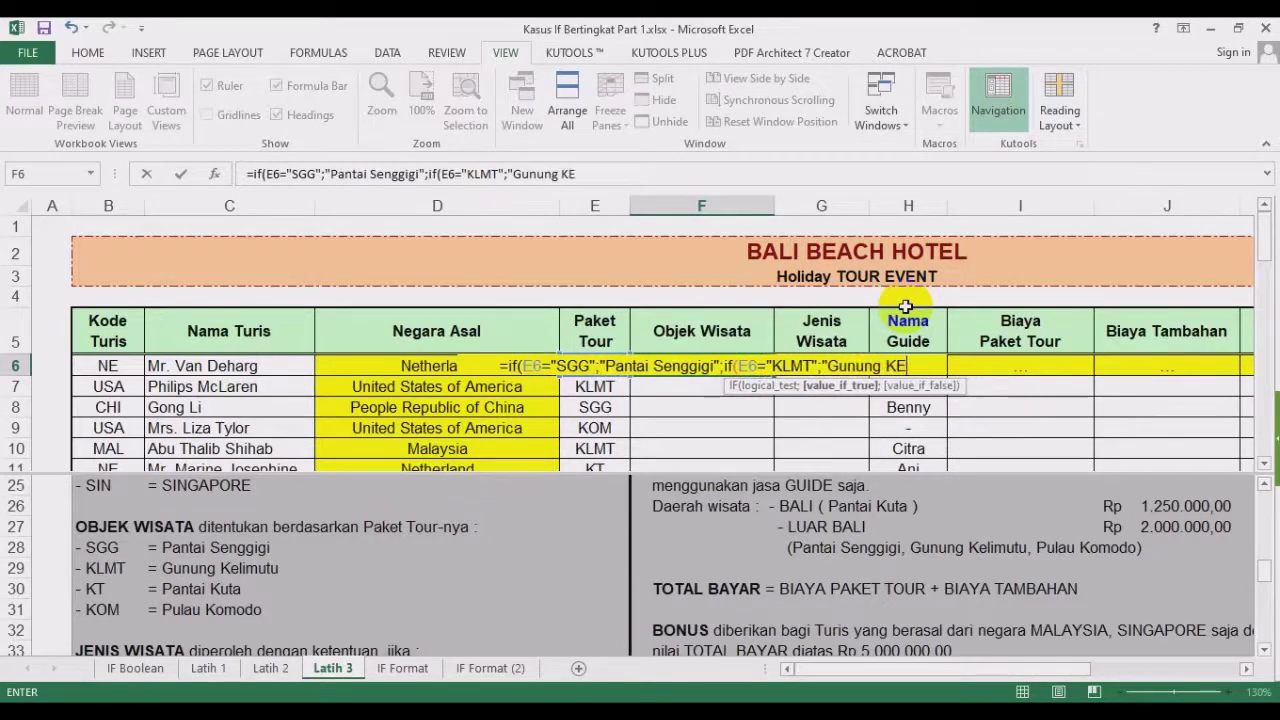
{"action": "key", "text": "BackSpace"}
{"action": "type", "text": "elimu"}
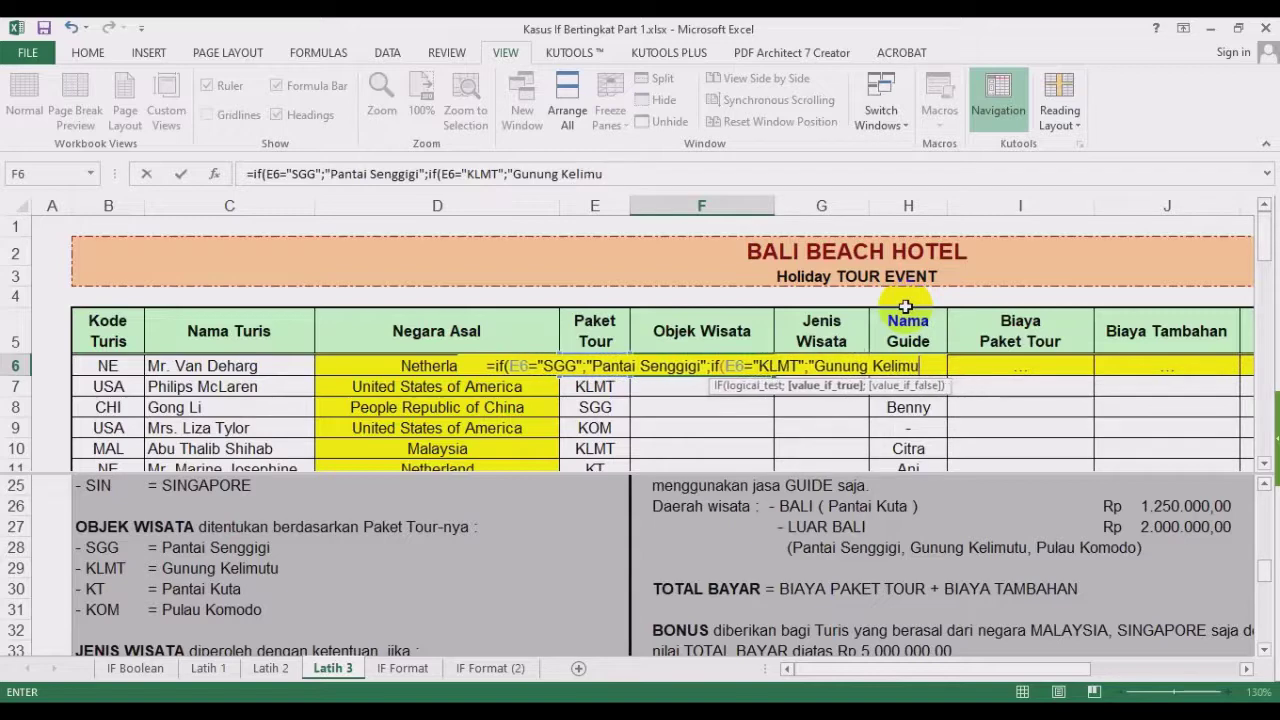
{"action": "type", "text": "tu\";if("}
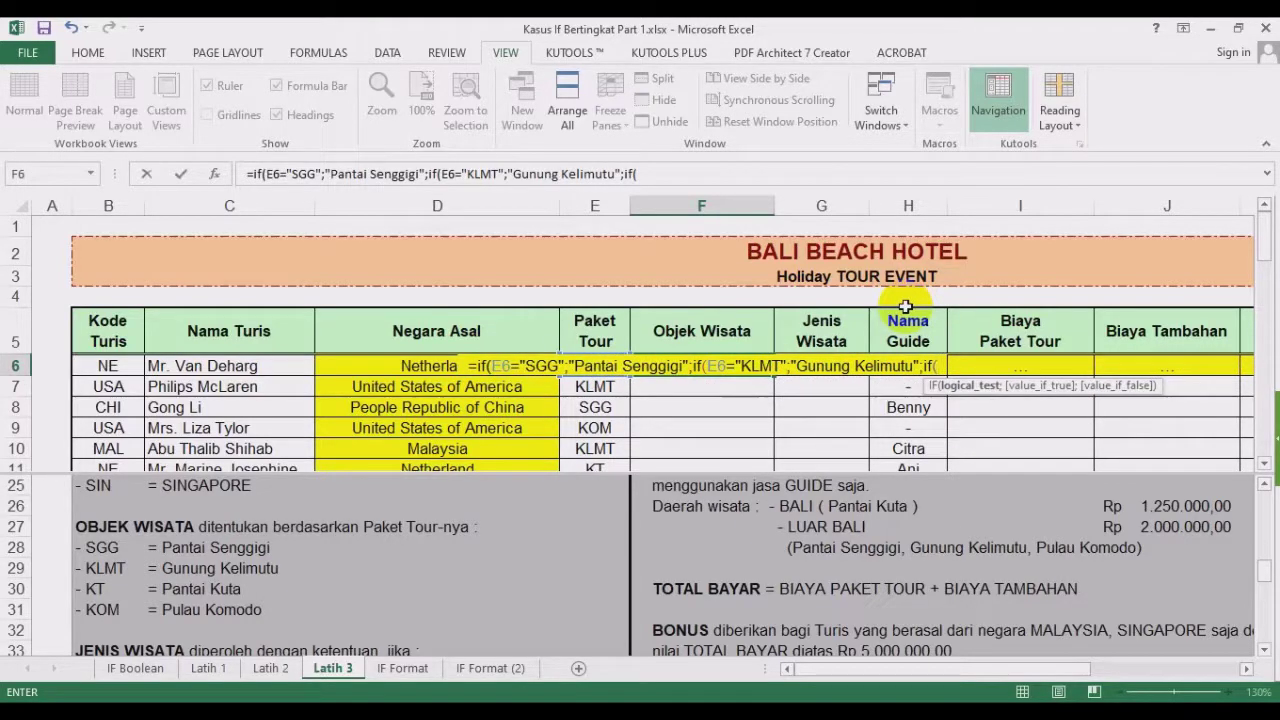
Nest a third IF in the F6 formula that returns "Pantai Kuta" when E6 is "KT".
{"action": "left_click", "coordinate": [592, 390]}
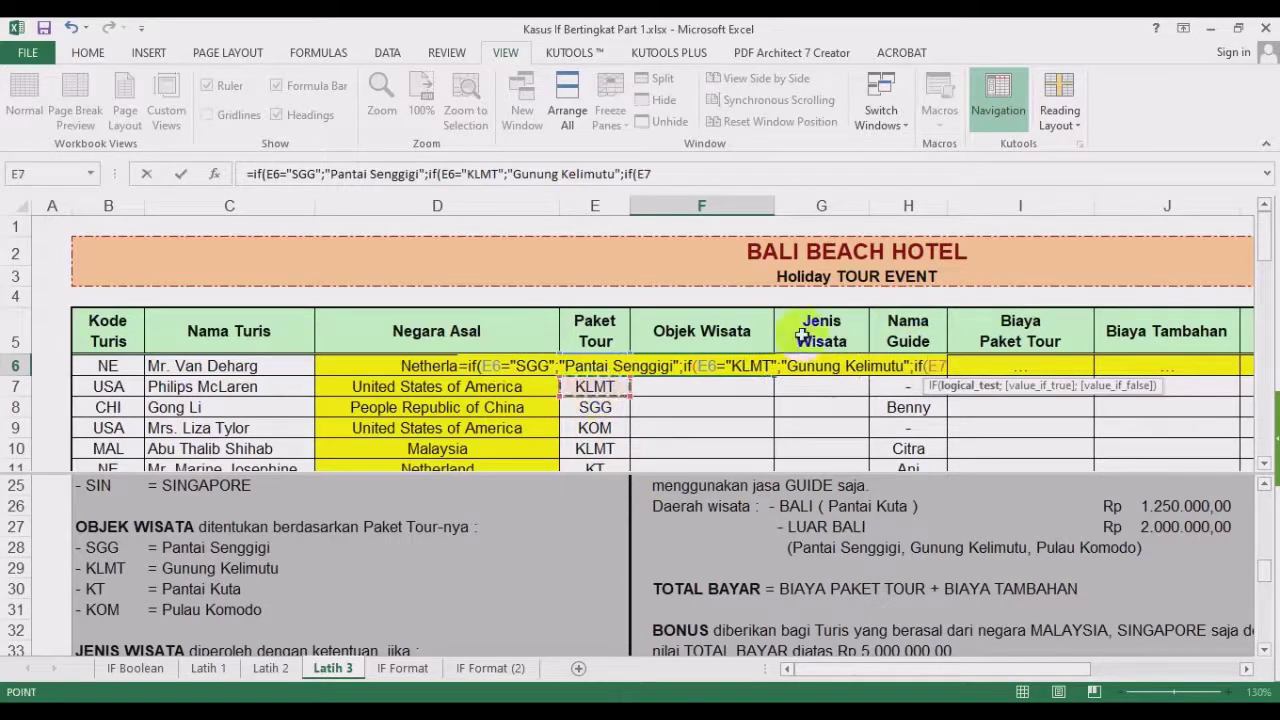
{"action": "key", "text": "Up"}
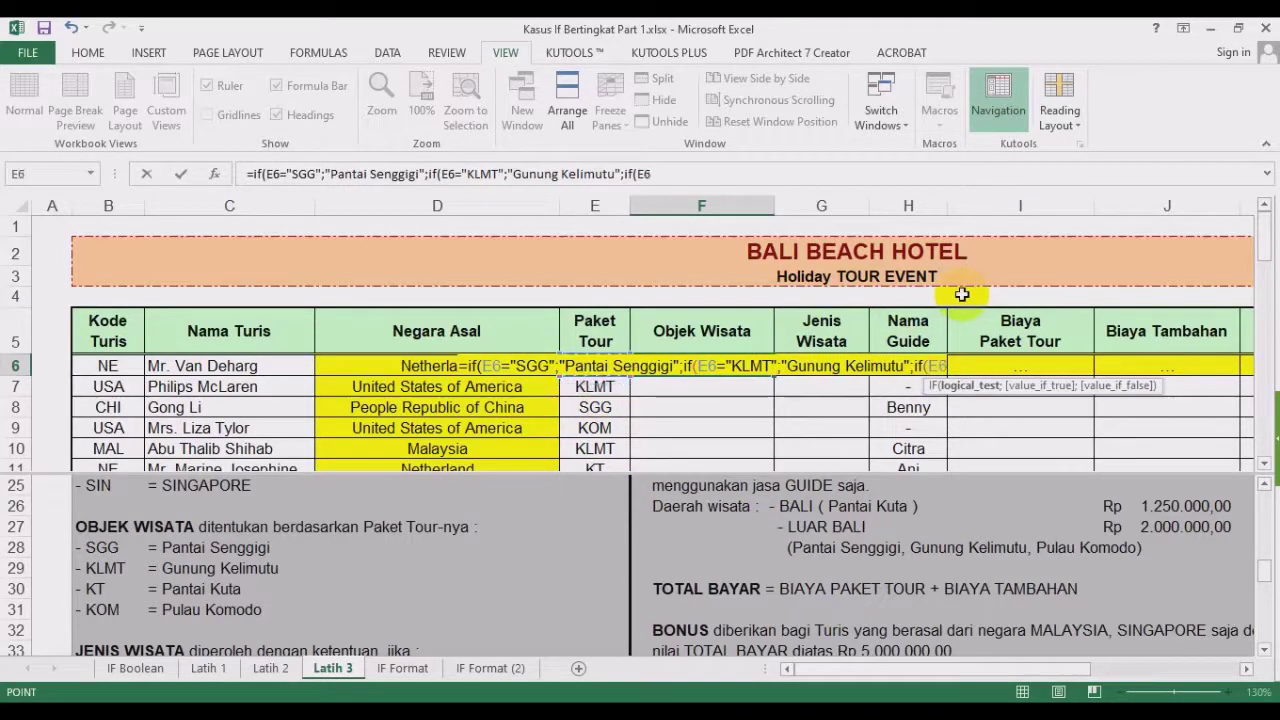
{"action": "type", "text": "=\""}
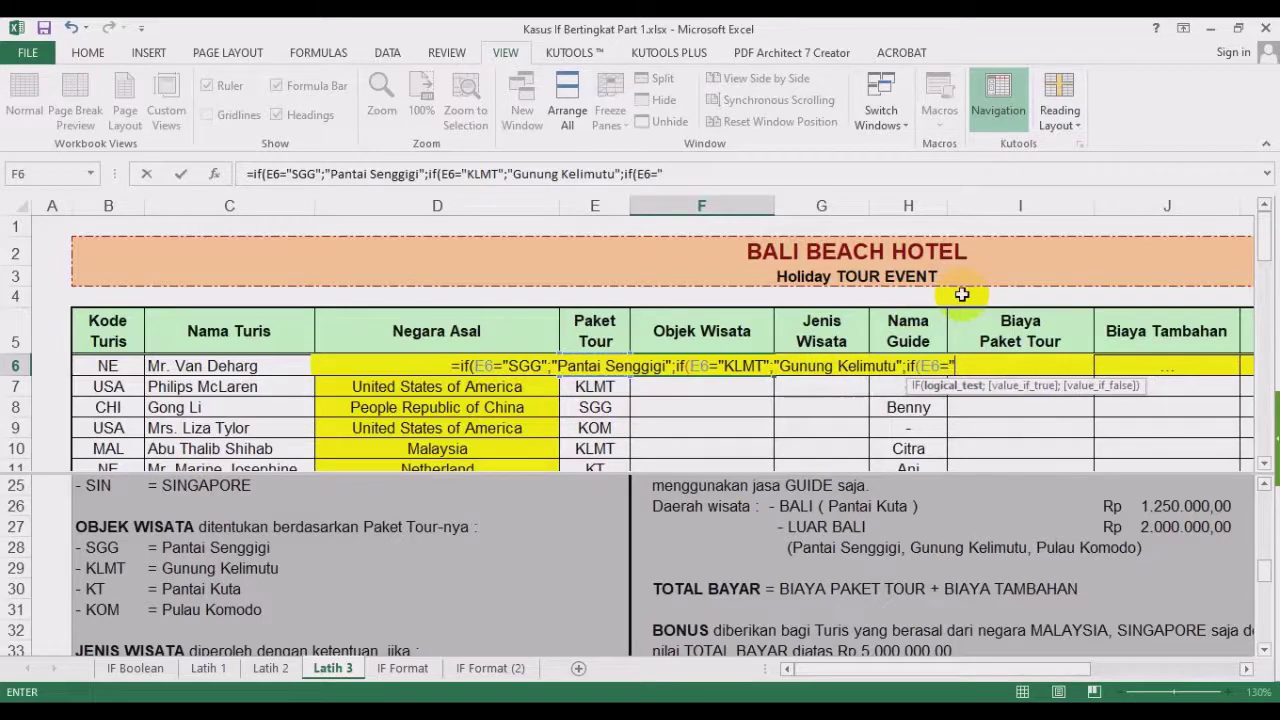
{"action": "type", "text": "KT\""}
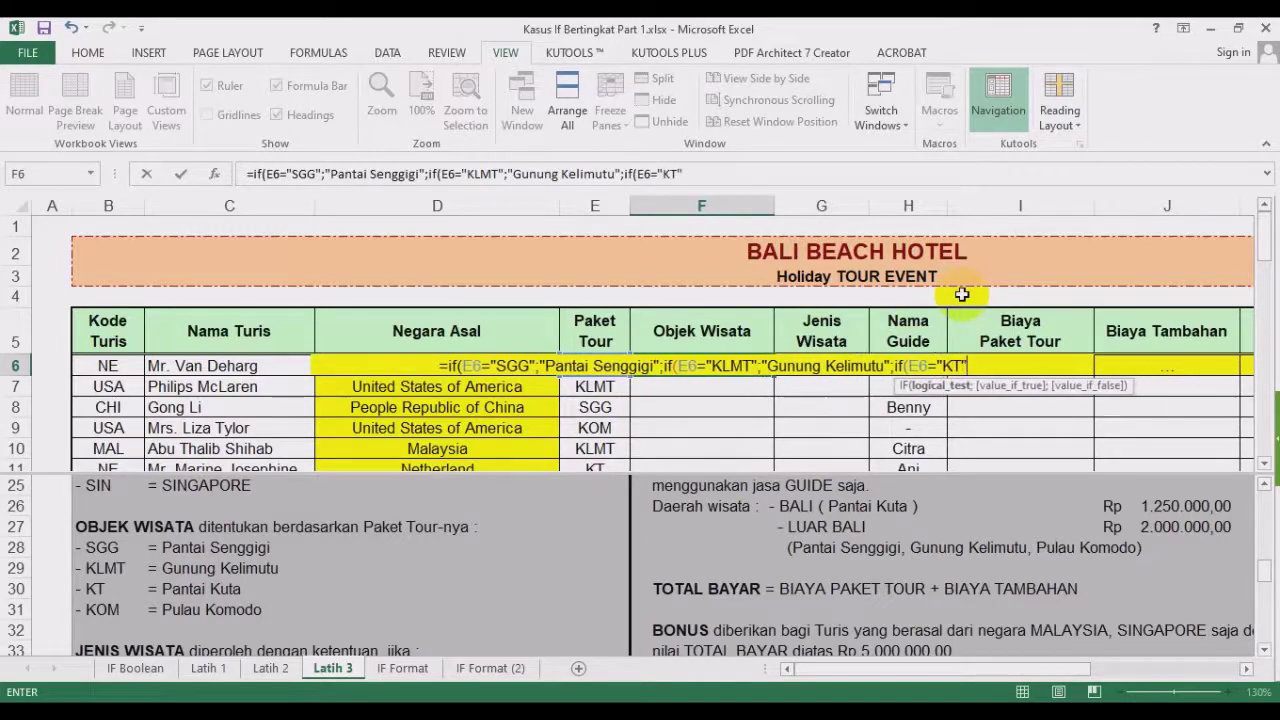
{"action": "type", "text": ";\"Pa"}
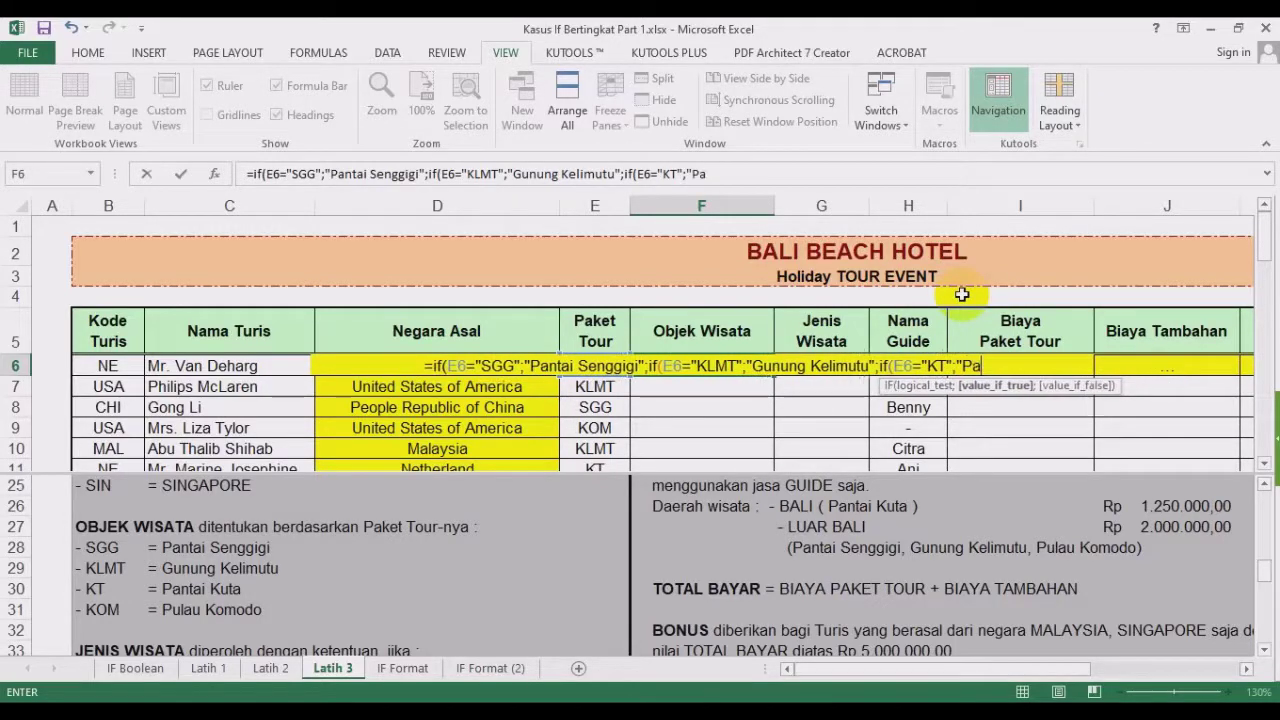
{"action": "type", "text": "ntai K"}
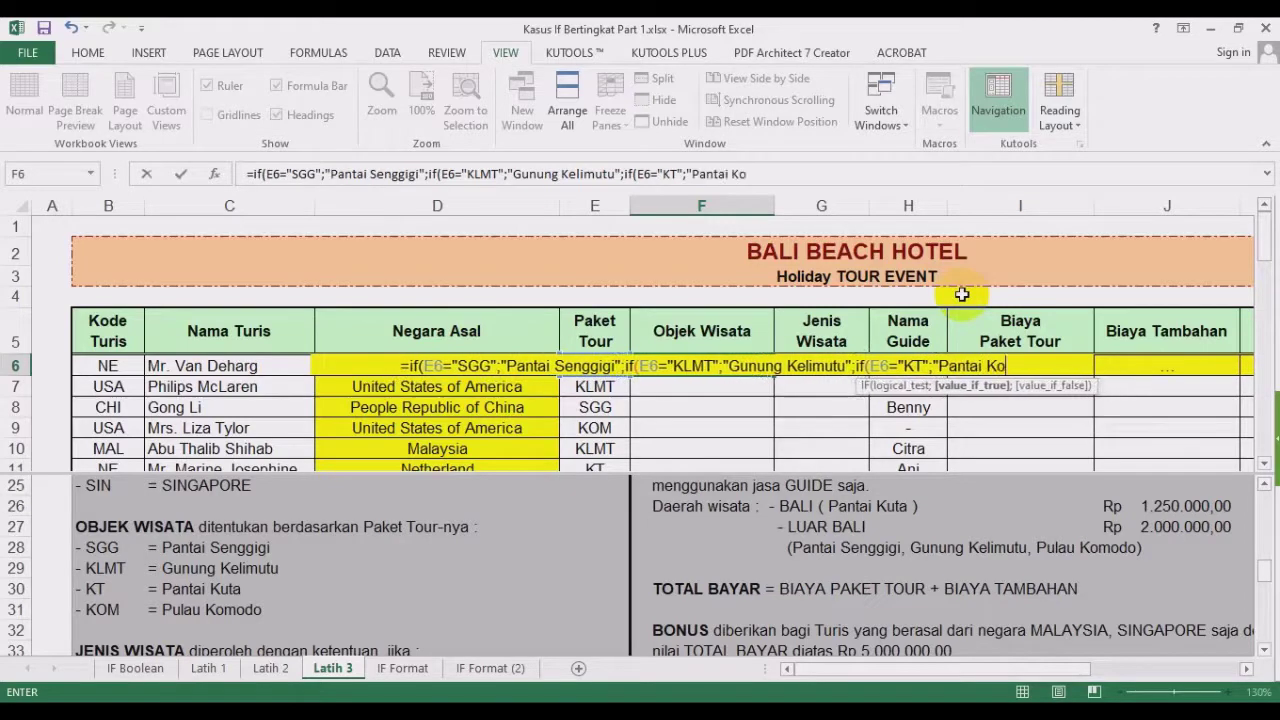
{"action": "type", "text": "uta\";"}
Add "Pulau Komodo" as the final false value of the F6 formula.
{"action": "type", "text": "\""}
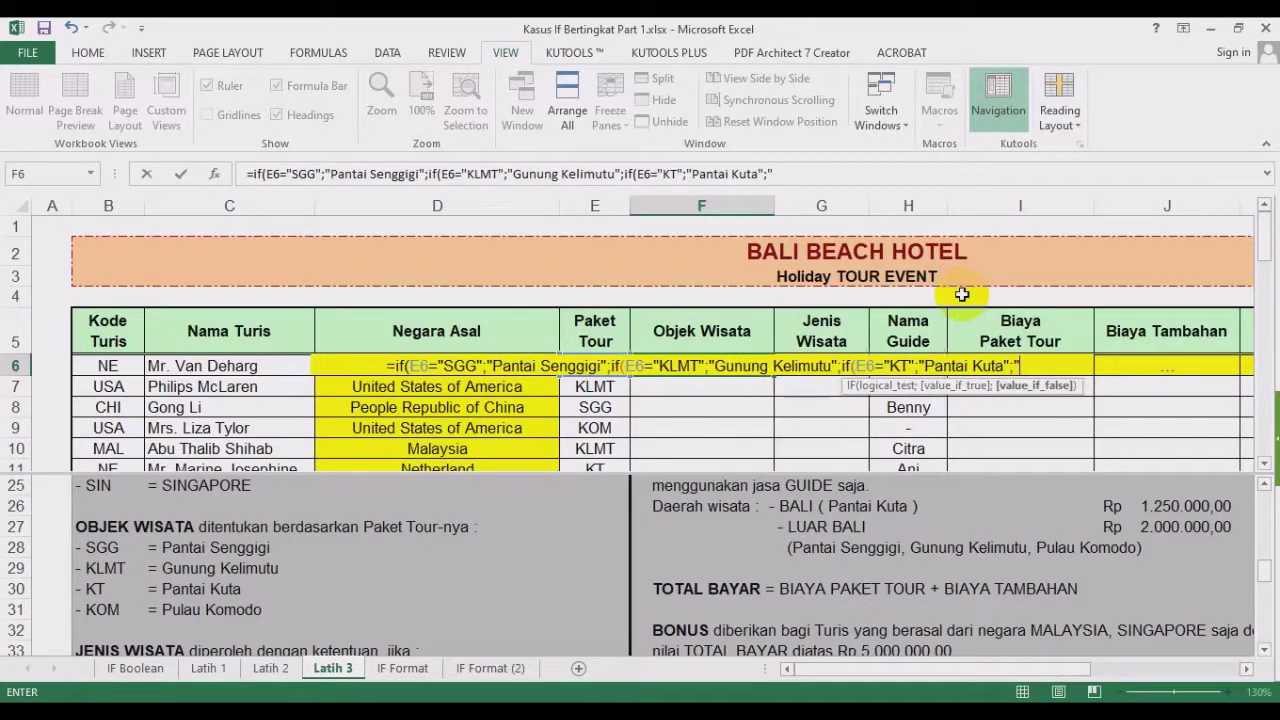
{"action": "type", "text": "Pulau Ko"}
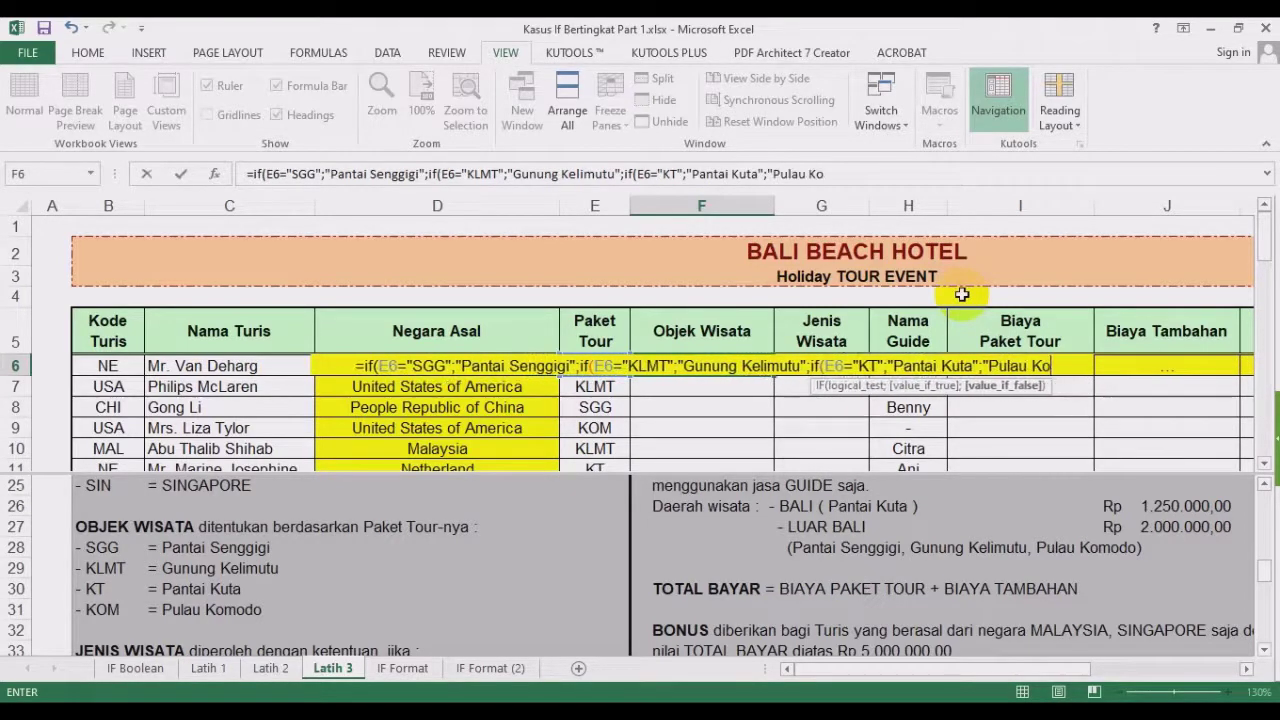
{"action": "type", "text": "modo\""}
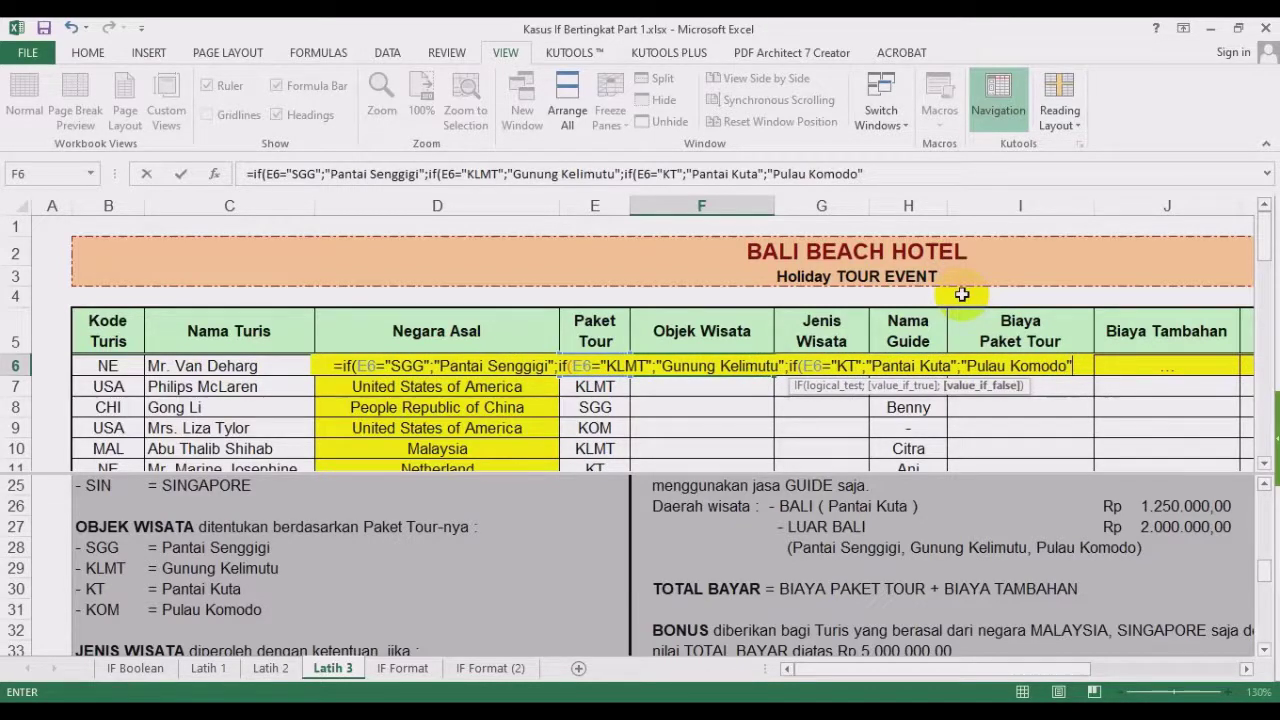
Complete the nested IF formula in F6 with its three closing parentheses and fill it down the Objek Wisata column.
{"action": "type", "text": ")))"}
{"action": "key", "text": "Return"}
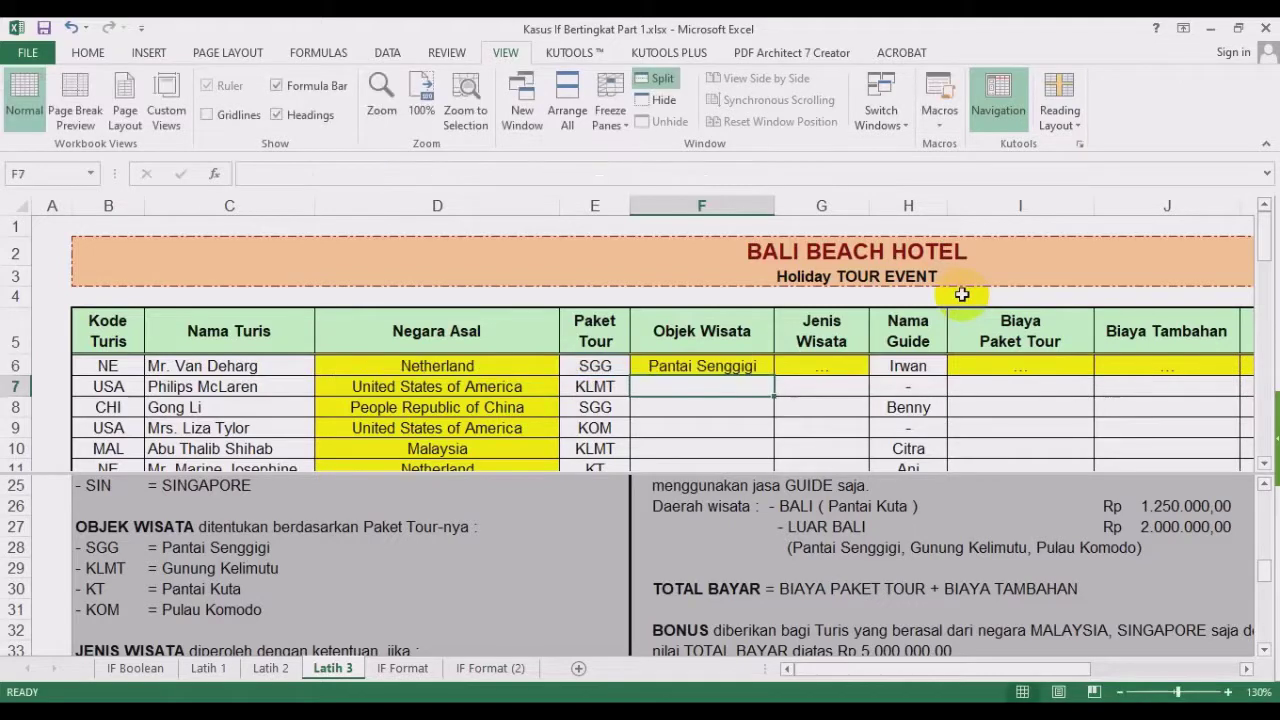
{"action": "left_click", "coordinate": [750, 365]}
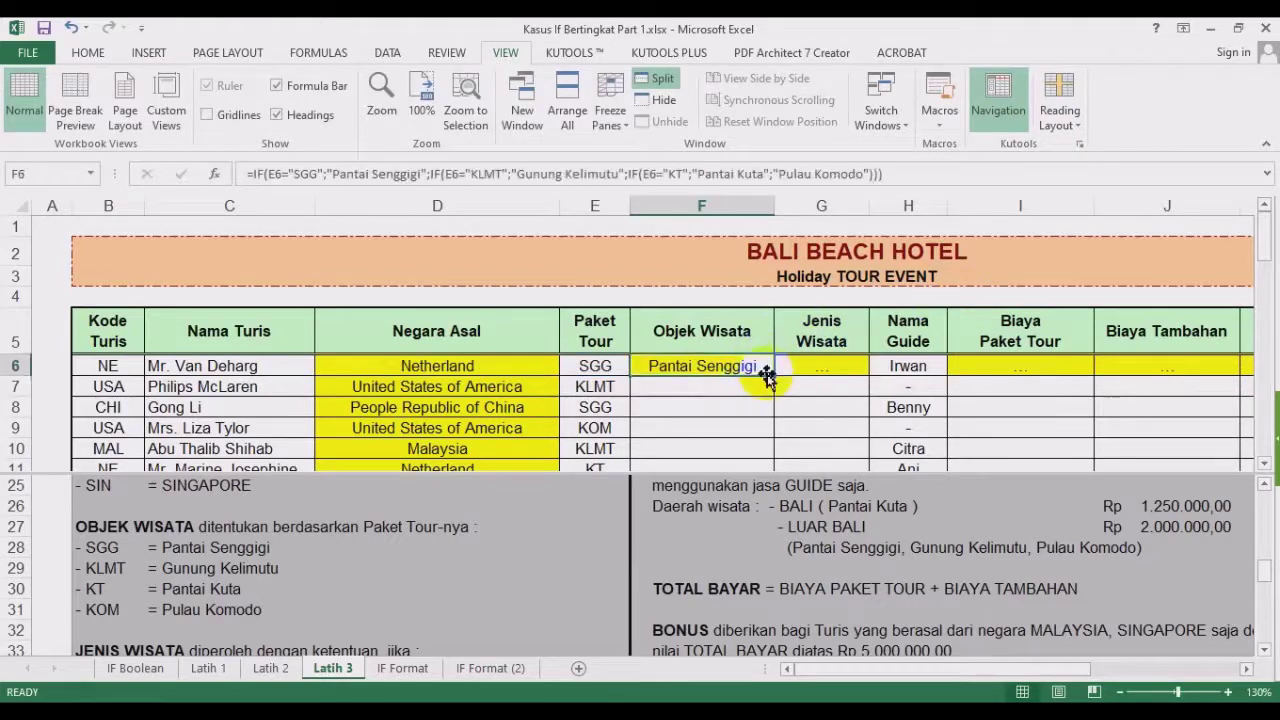
{"action": "double_click", "coordinate": [772, 376]}
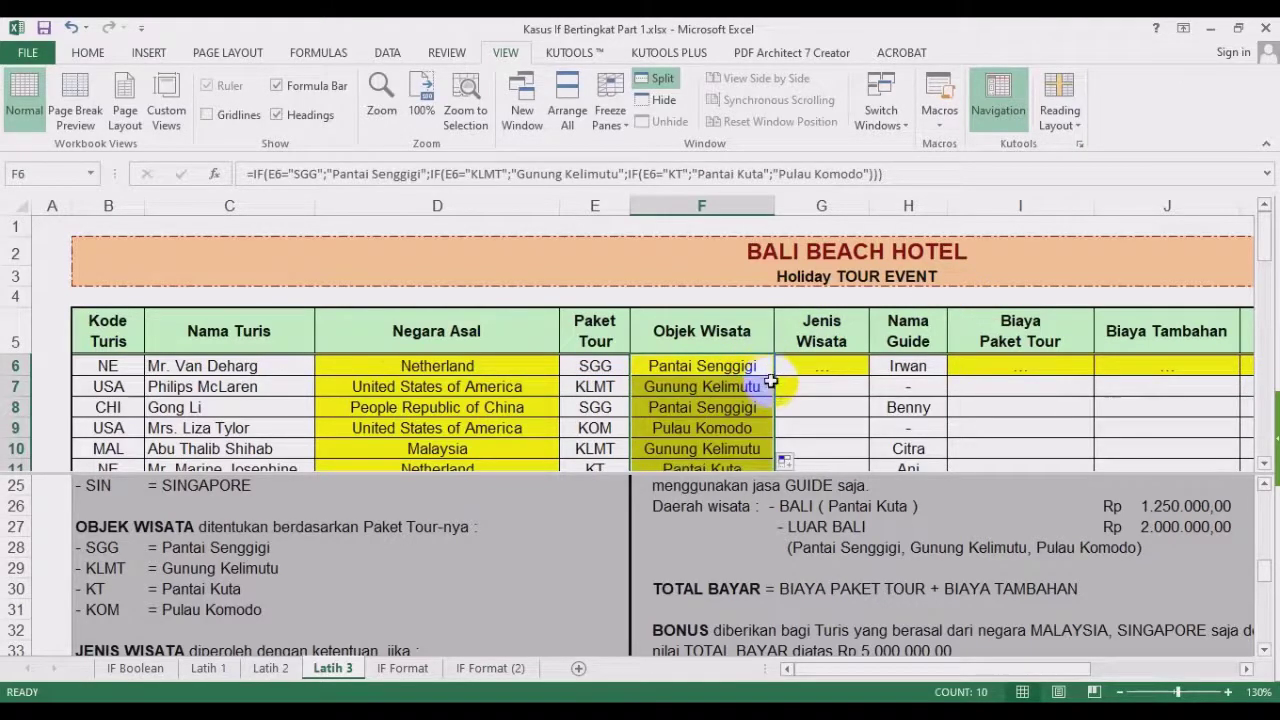
{"action": "scroll", "coordinate": [771, 380], "scroll_direction": "down", "scroll_amount": 2}
{"action": "scroll", "coordinate": [771, 385], "scroll_direction": "up", "scroll_amount": 1}
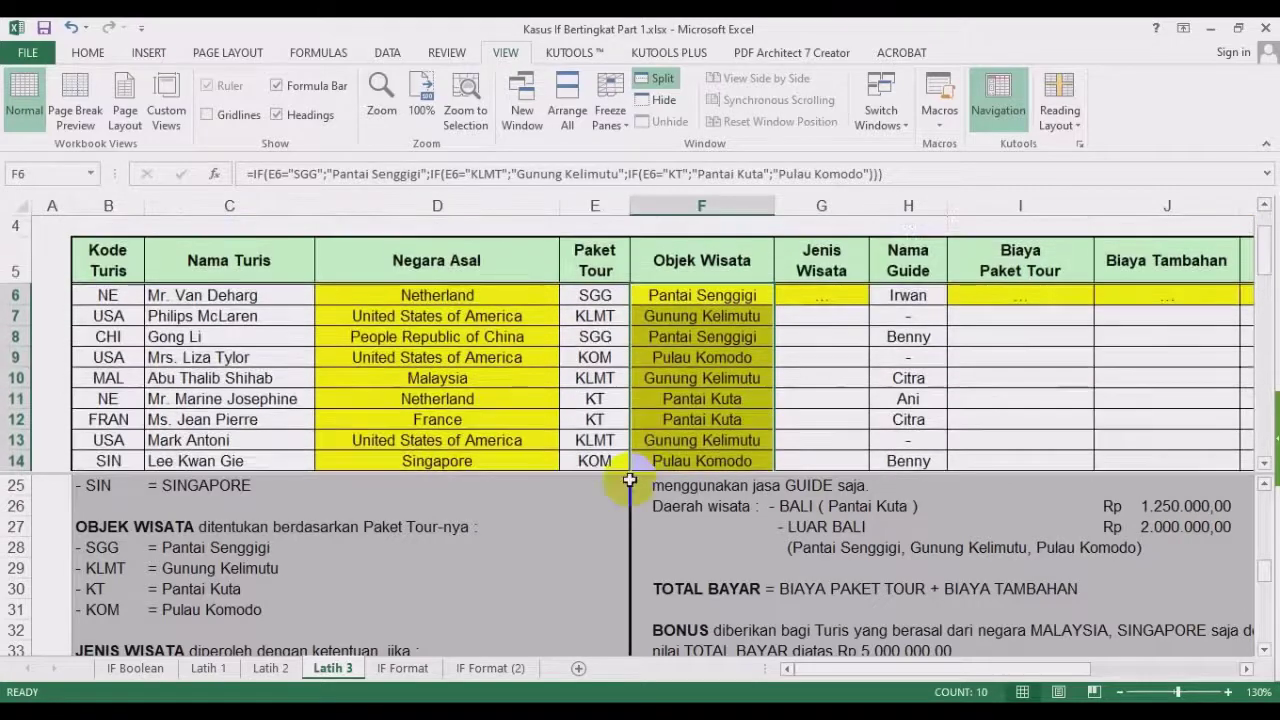
Examine the Jenis Wisata rules in the instructions below the table and compare them with the Paket Tour codes.
{"action": "left_click", "coordinate": [535, 542]}
{"action": "scroll", "coordinate": [553, 520], "scroll_direction": "down", "scroll_amount": 1}
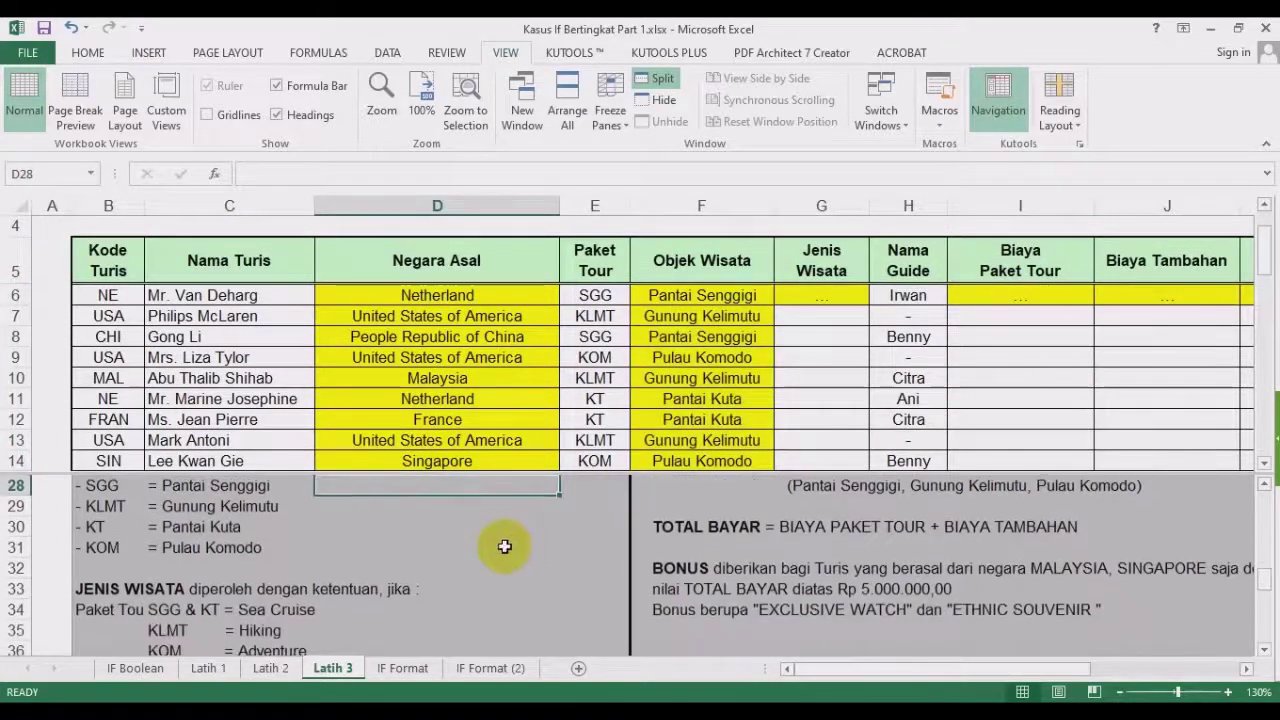
{"action": "left_click", "coordinate": [485, 588]}
{"action": "scroll", "coordinate": [320, 595], "scroll_direction": "down", "scroll_amount": 1}
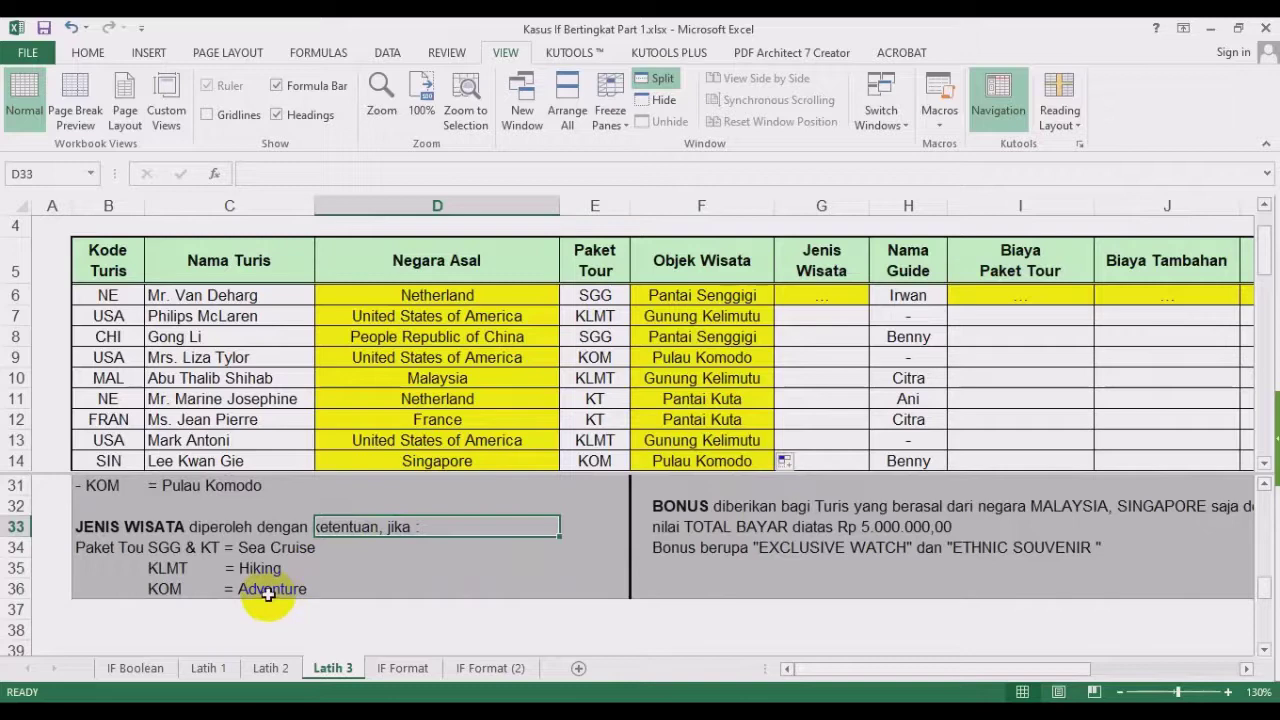
{"action": "left_click", "coordinate": [832, 294]}
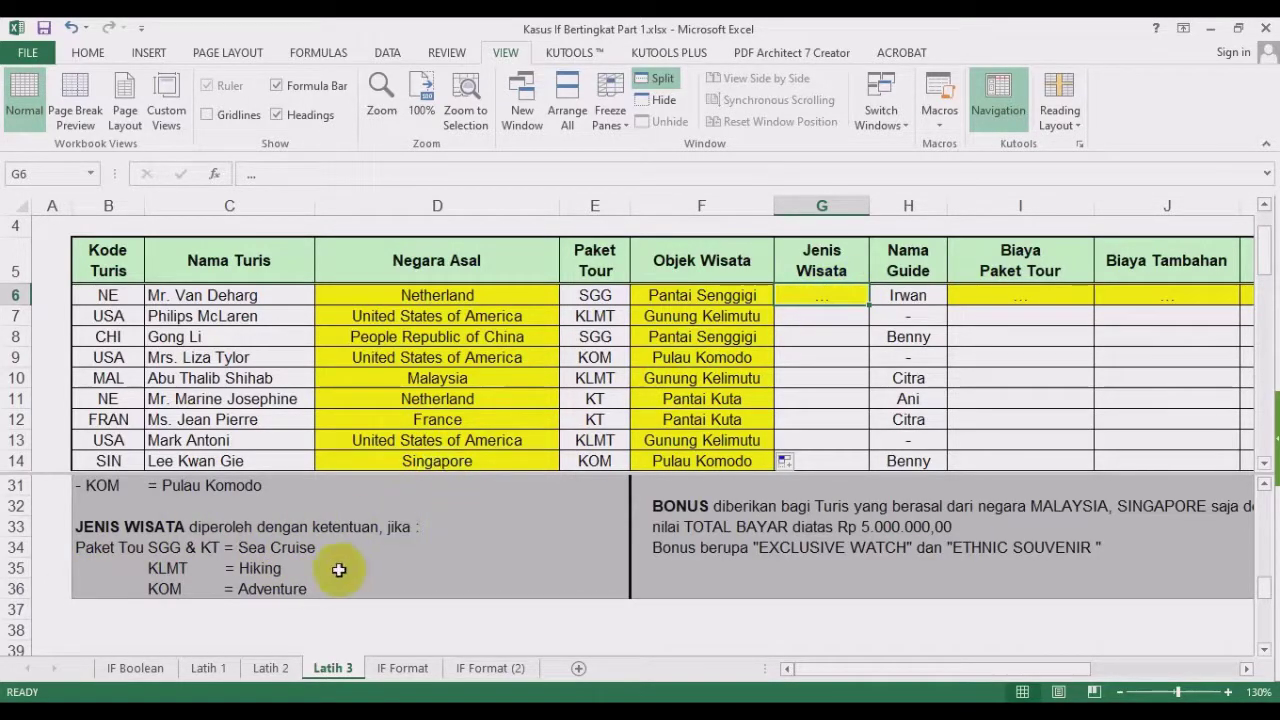
{"action": "left_click", "coordinate": [303, 551]}
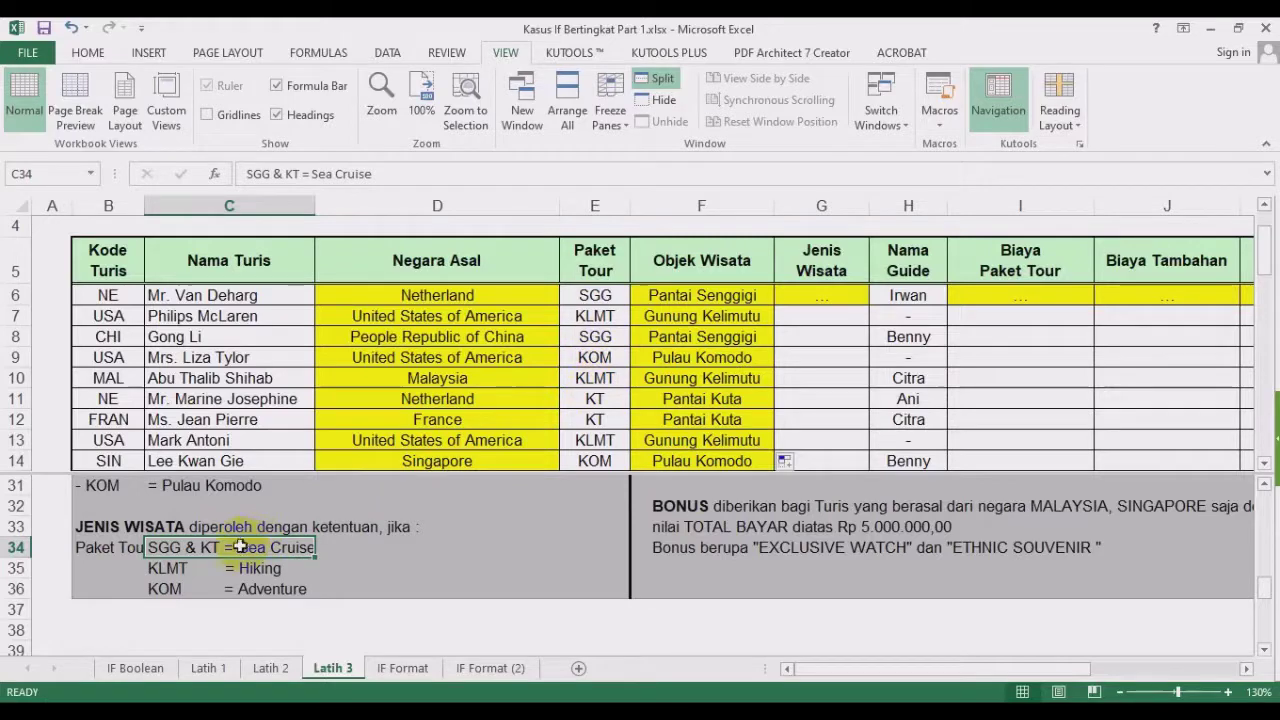
{"action": "left_click_drag", "start_coordinate": [595, 316], "coordinate": [600, 345]}
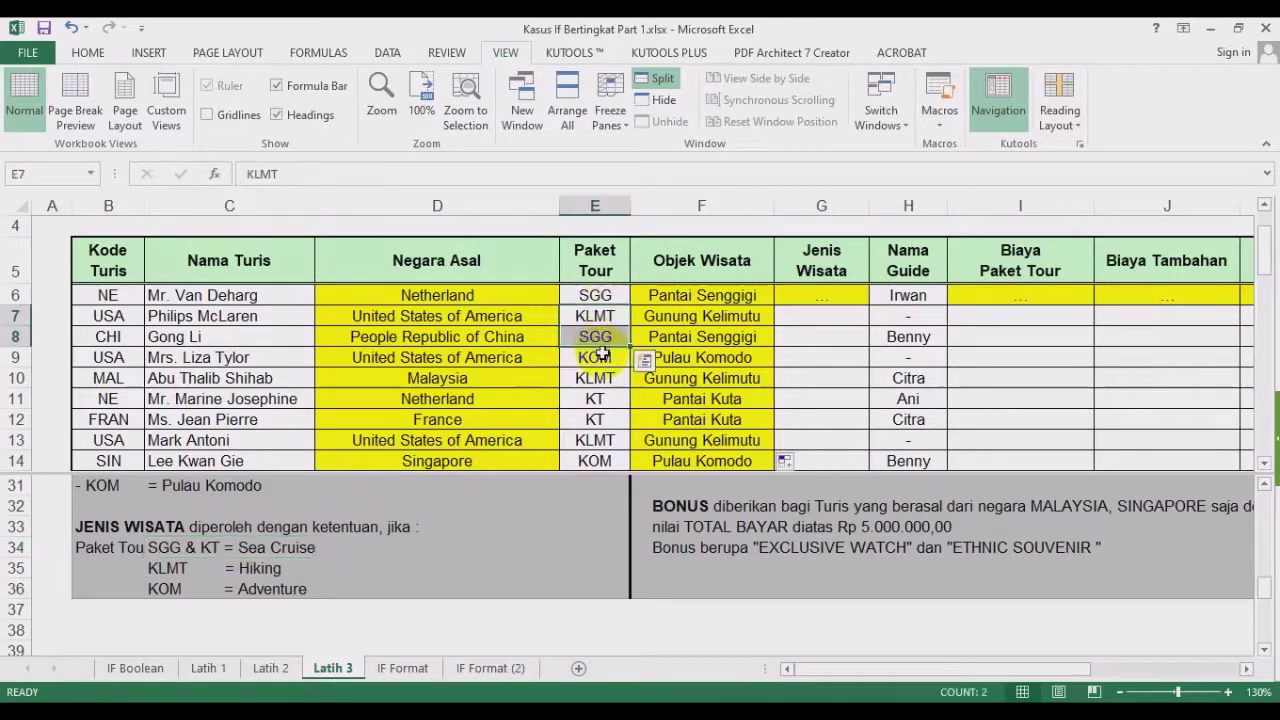
{"action": "left_click", "coordinate": [404, 434]}
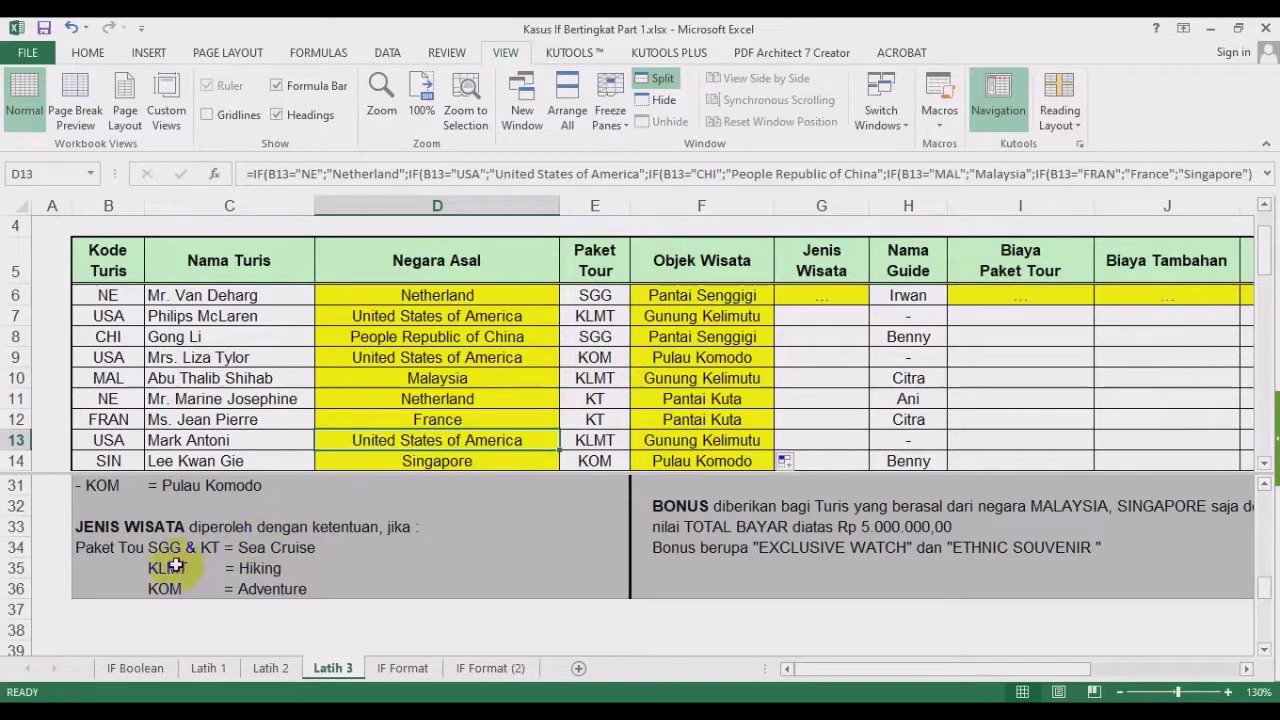
{"action": "left_click", "coordinate": [292, 505]}
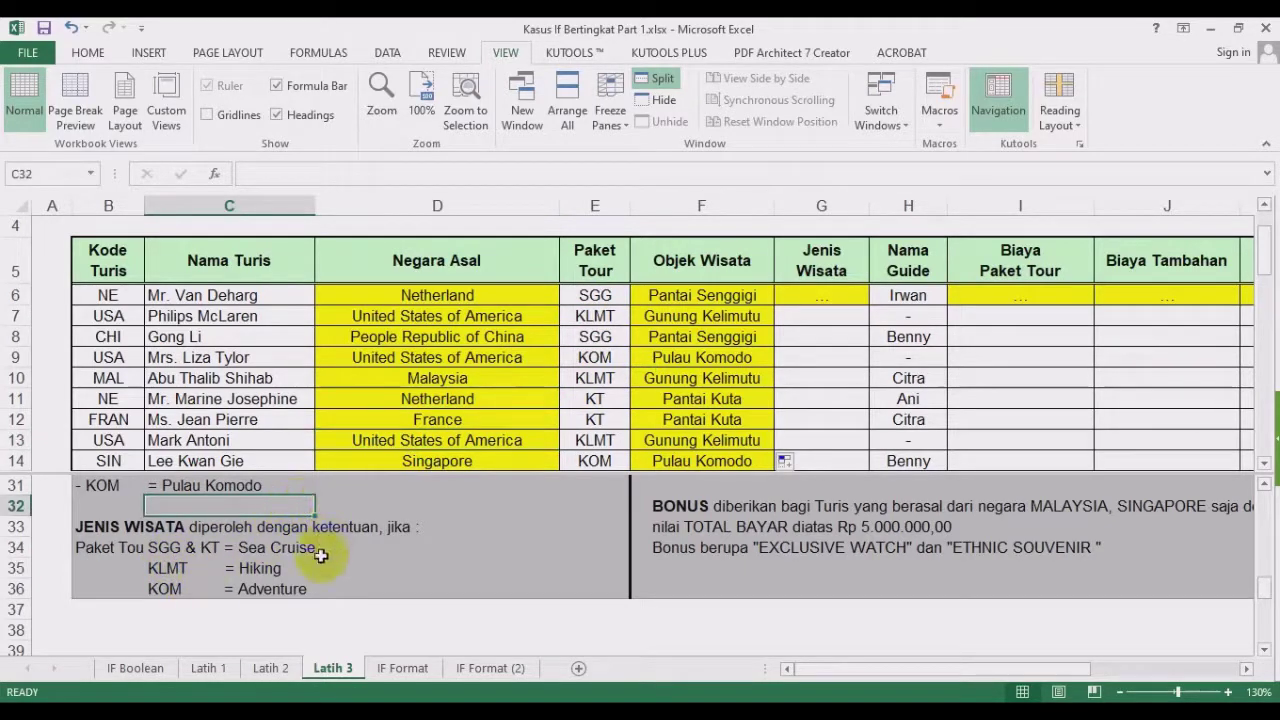
{"action": "left_click_drag", "start_coordinate": [163, 575], "coordinate": [214, 589]}
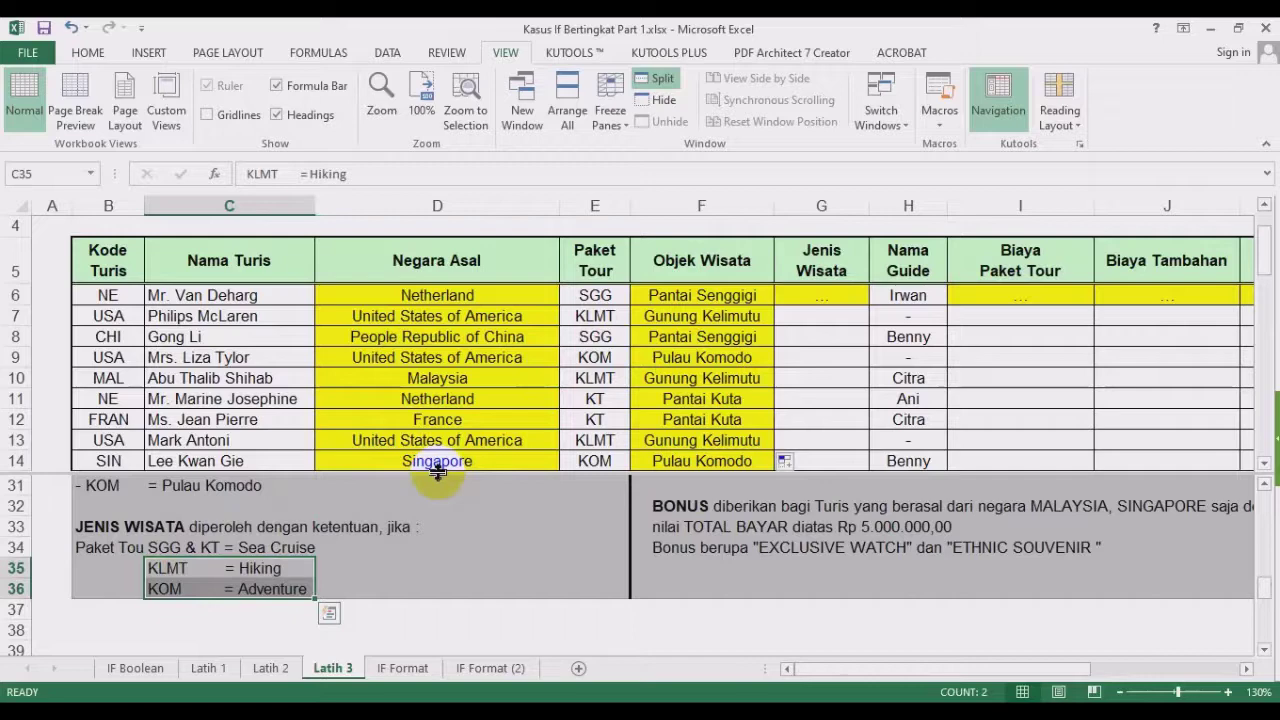
Begin an IF formula in G6 that returns "Adventure" when E6 equals "KOM", using semicolons as separators.
{"action": "left_click", "coordinate": [818, 297]}
{"action": "type", "text": "=if("}
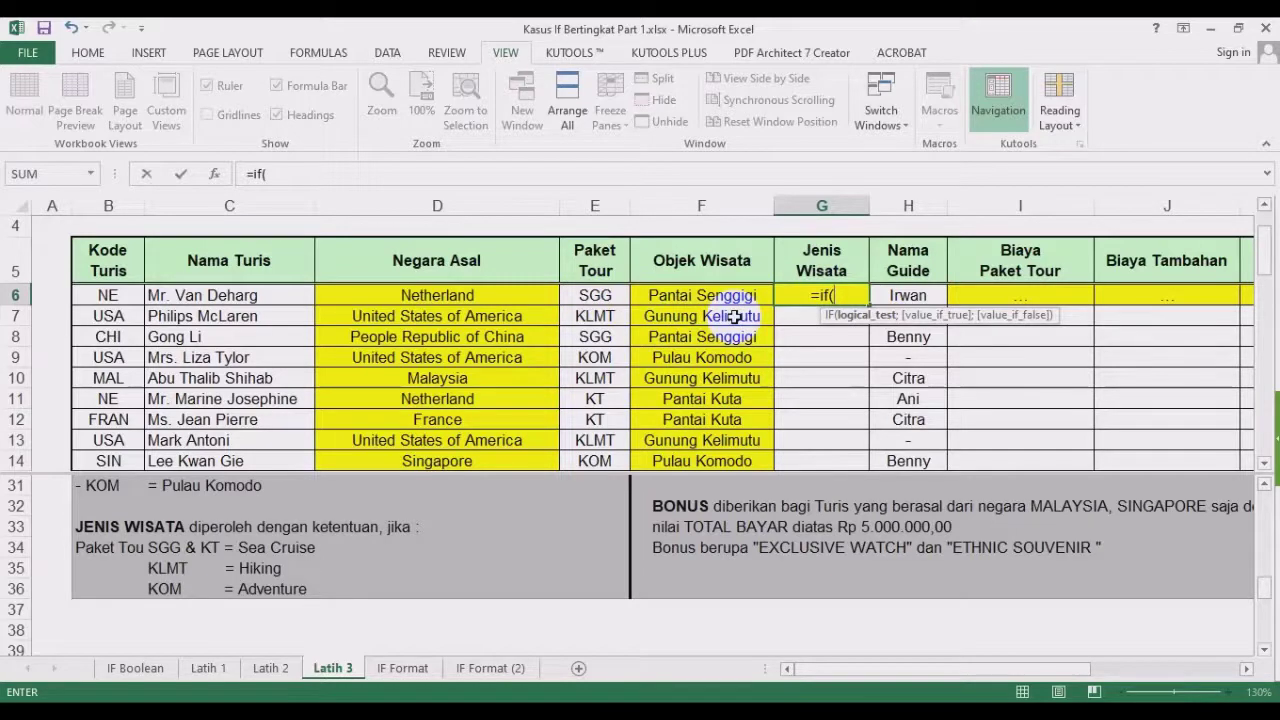
{"action": "left_click", "coordinate": [595, 295]}
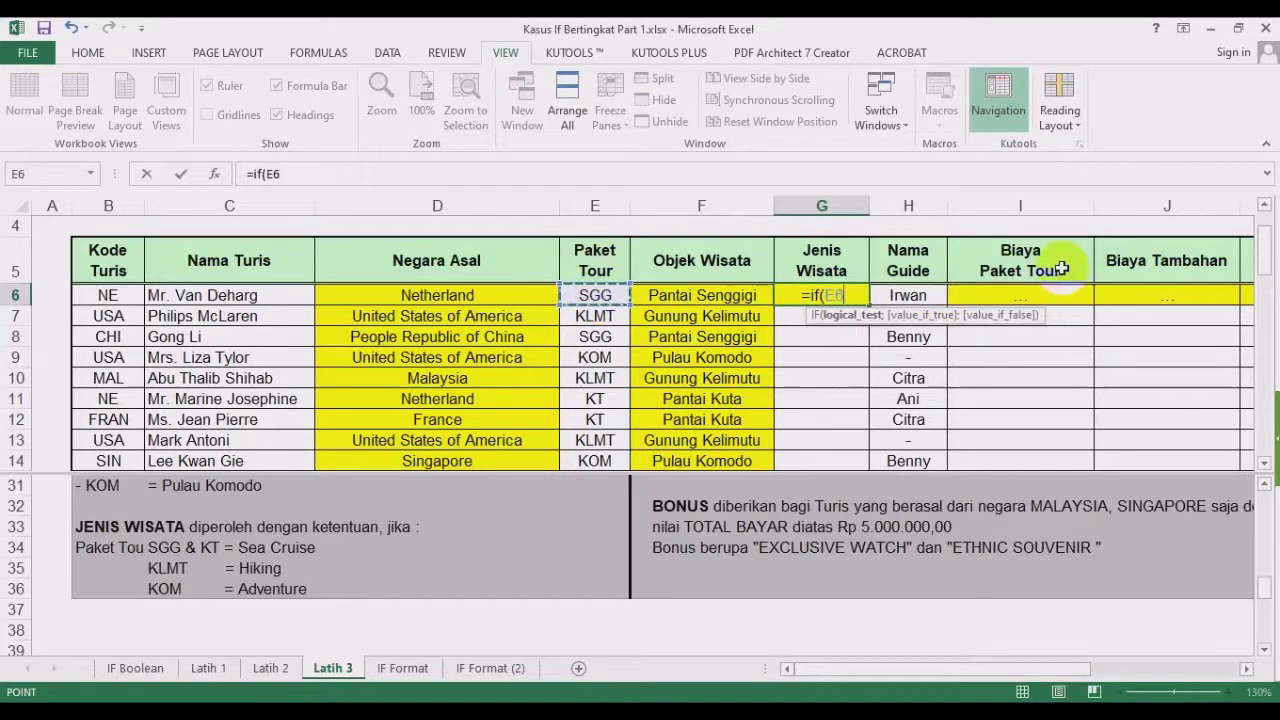
{"action": "type", "text": "=\"KOM\";"}
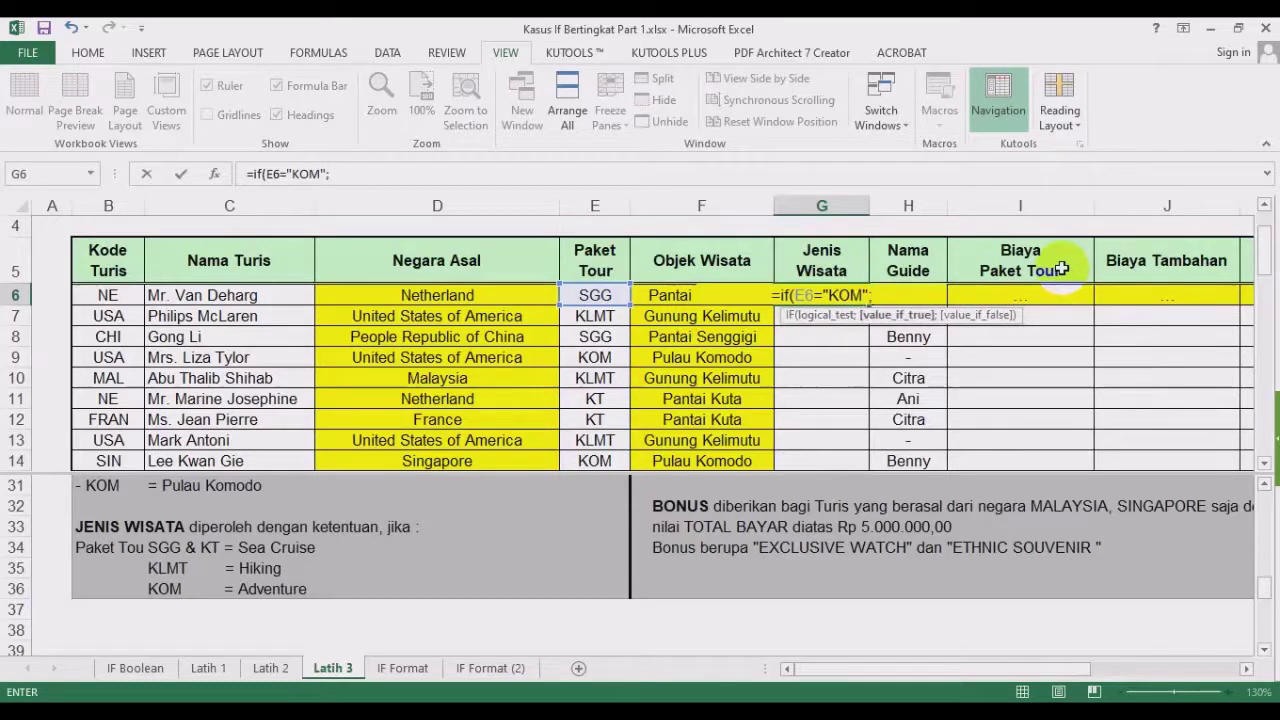
{"action": "type", "text": "\""}
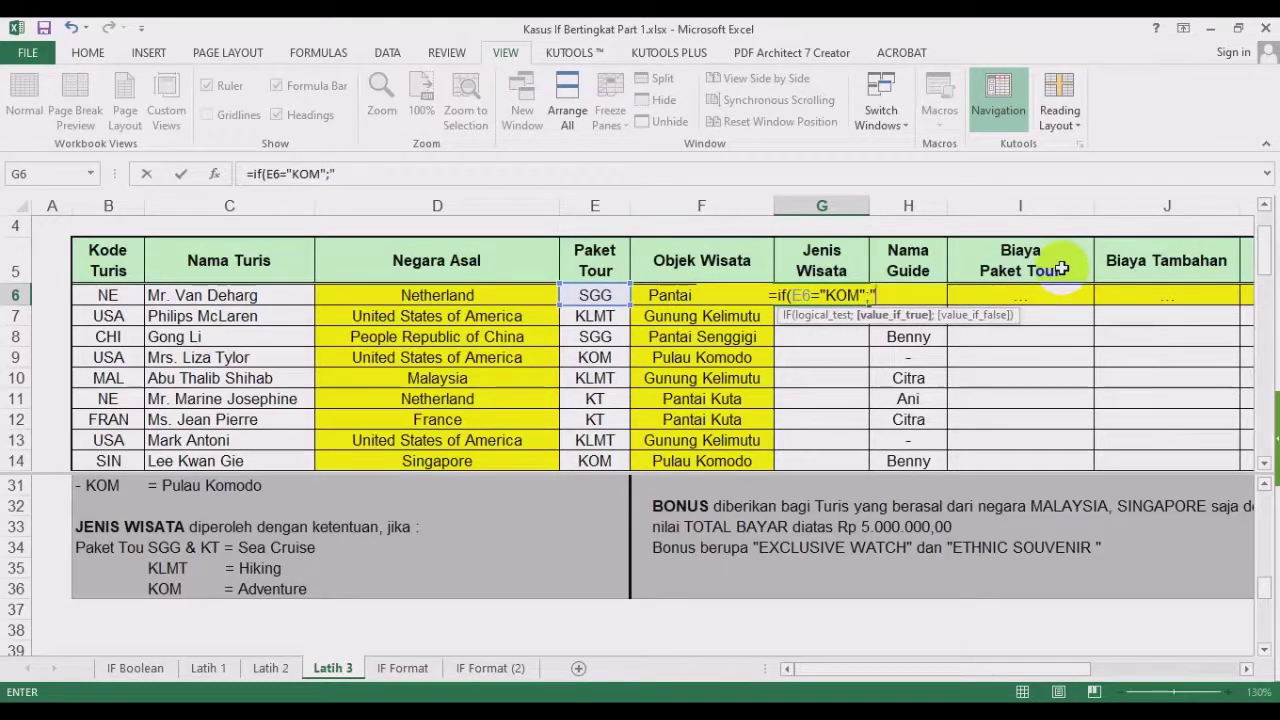
{"action": "type", "text": "Ad"}
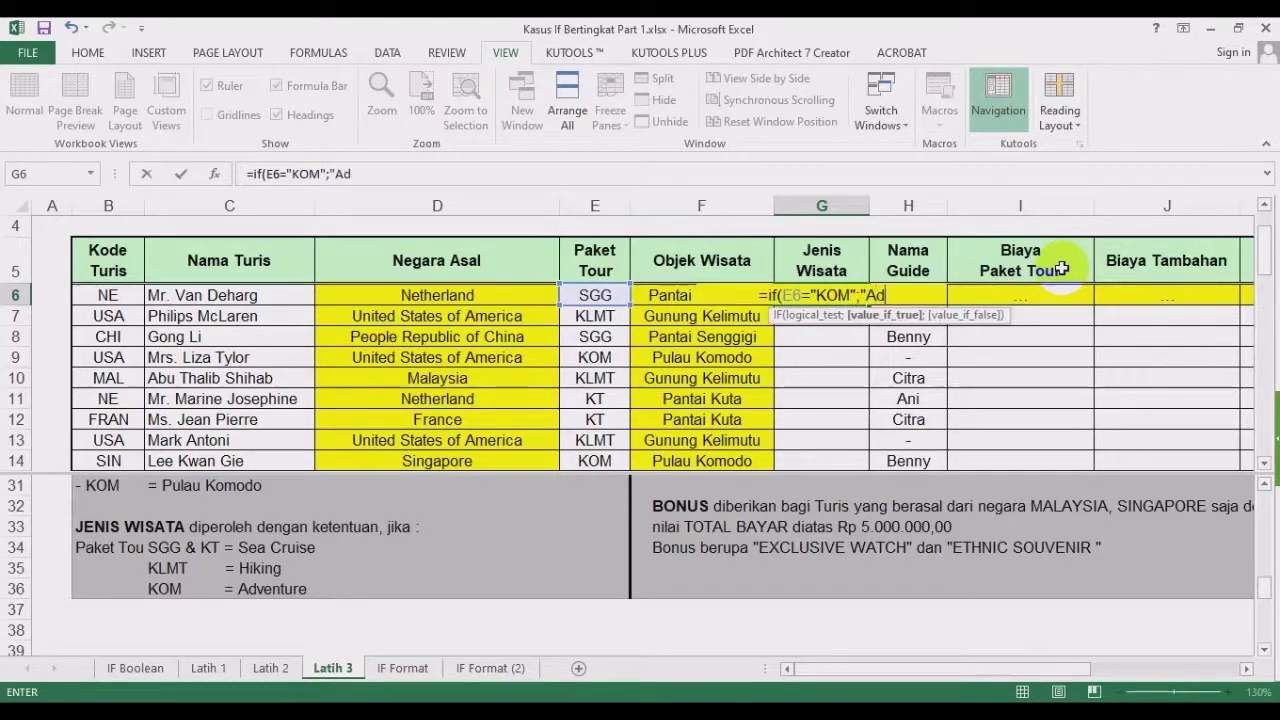
{"action": "type", "text": "ventu"}
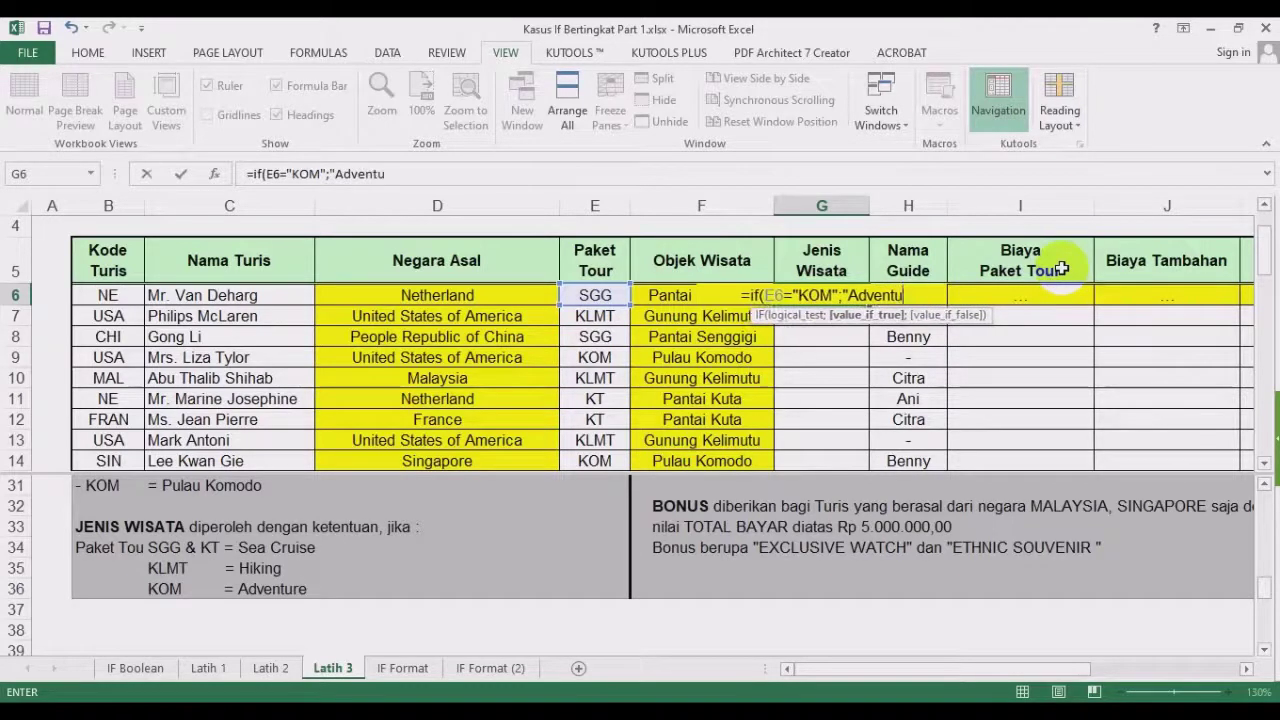
{"action": "type", "text": "re\";"}
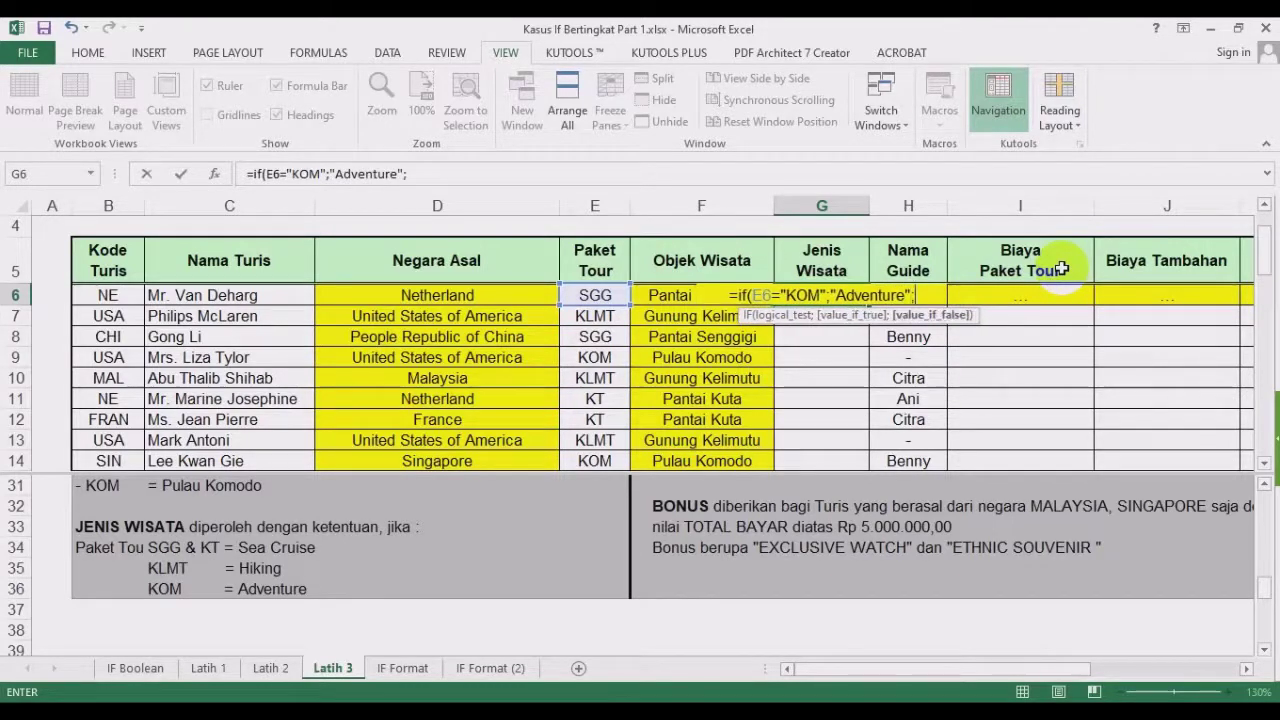
Nest a second IF in the G6 formula that returns "Hiking" when E6 equals "KLMT".
{"action": "type", "text": "if("}
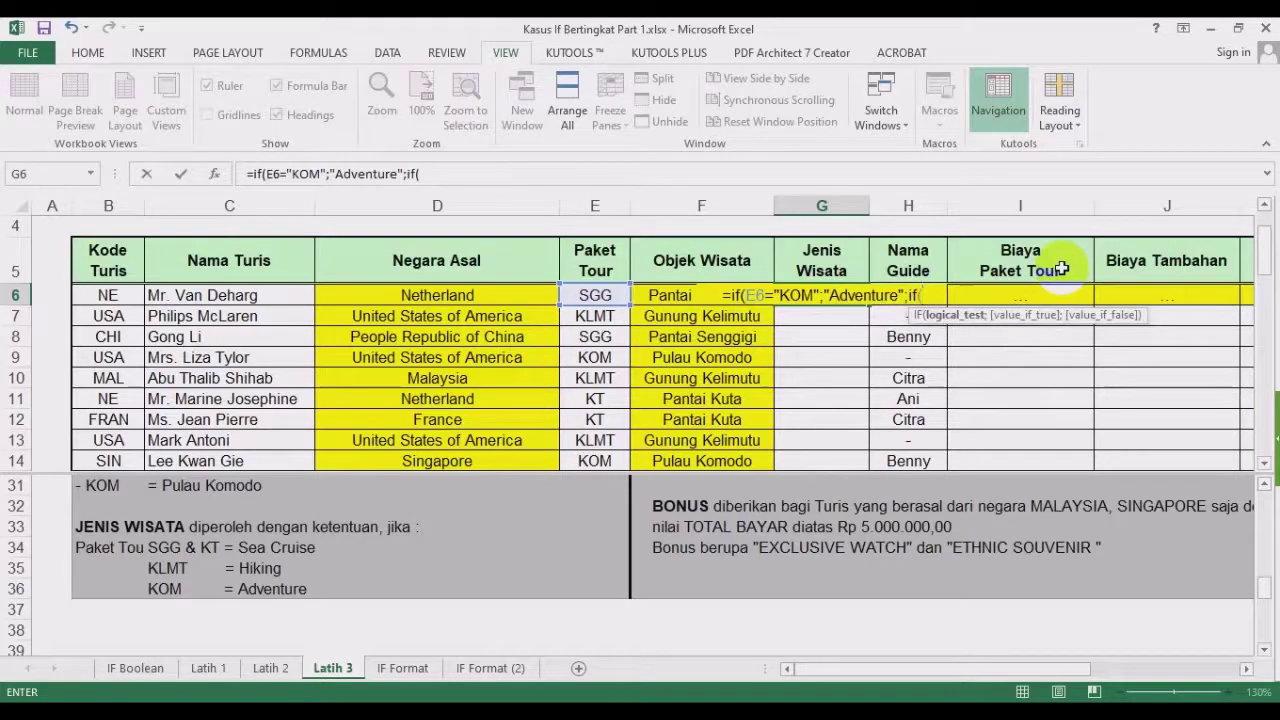
{"action": "left_click", "coordinate": [598, 296]}
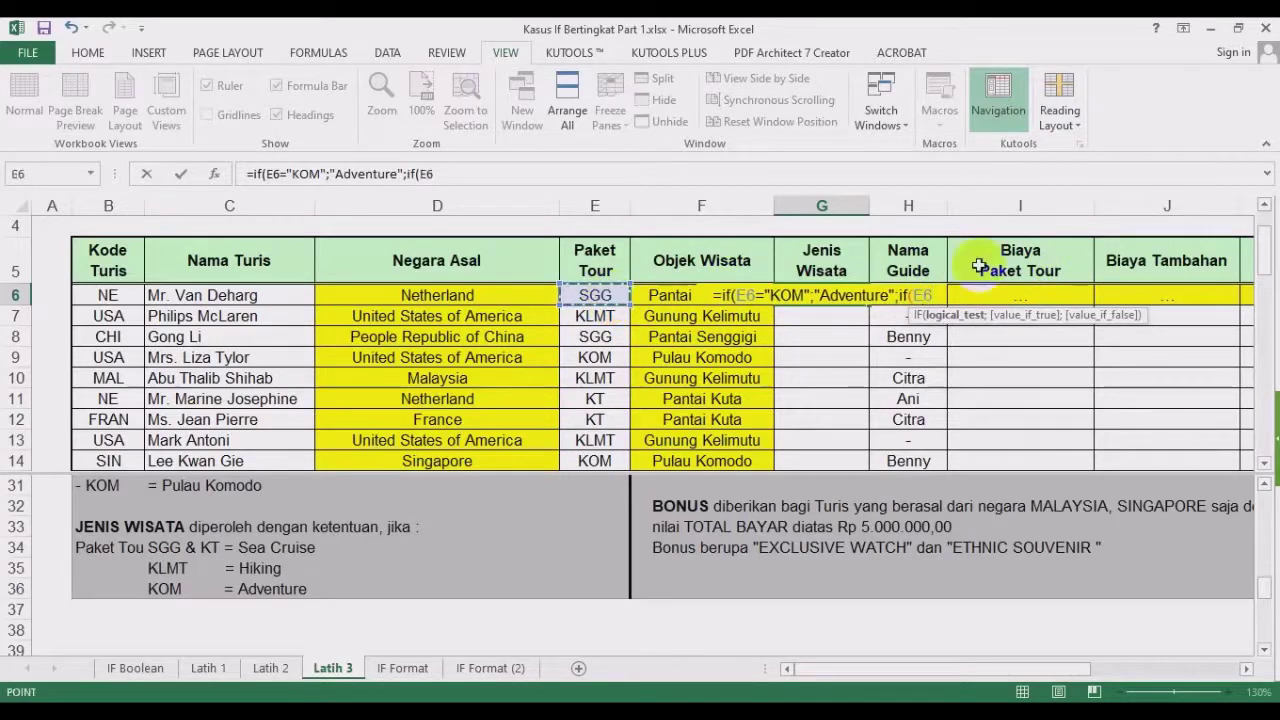
{"action": "type", "text": "=\""}
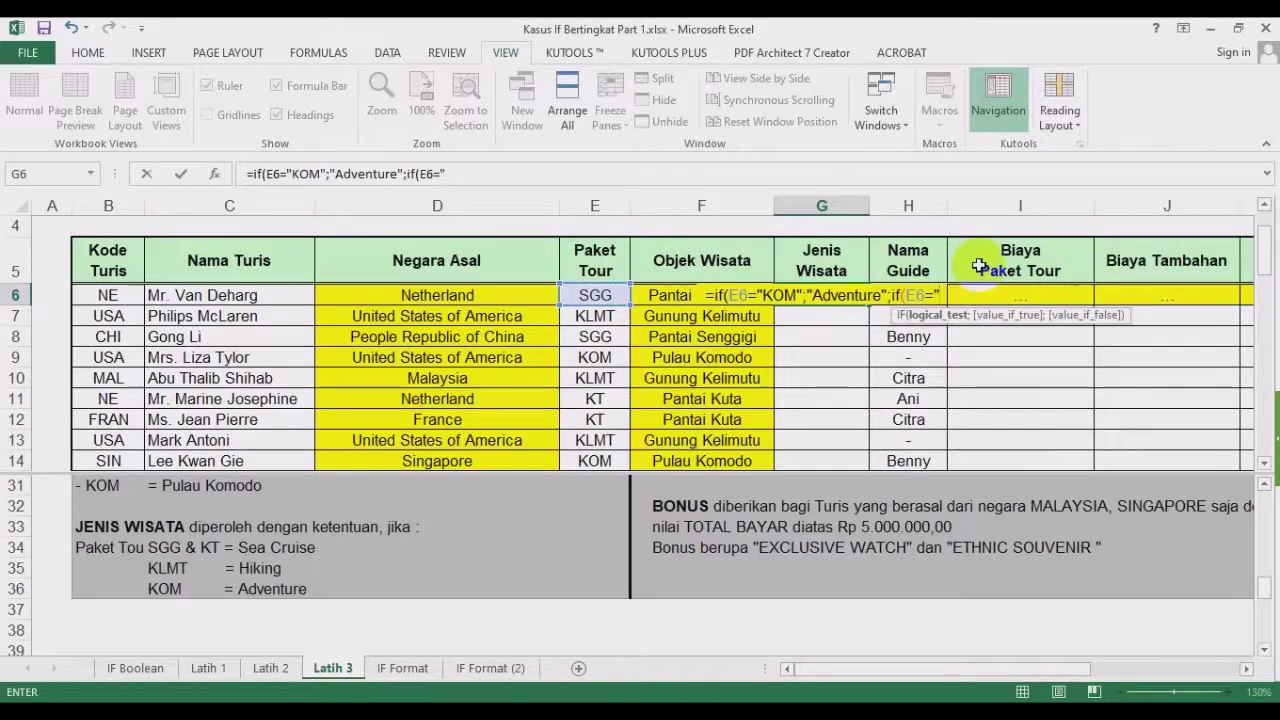
{"action": "type", "text": "K"}
{"action": "type", "text": "LM"}
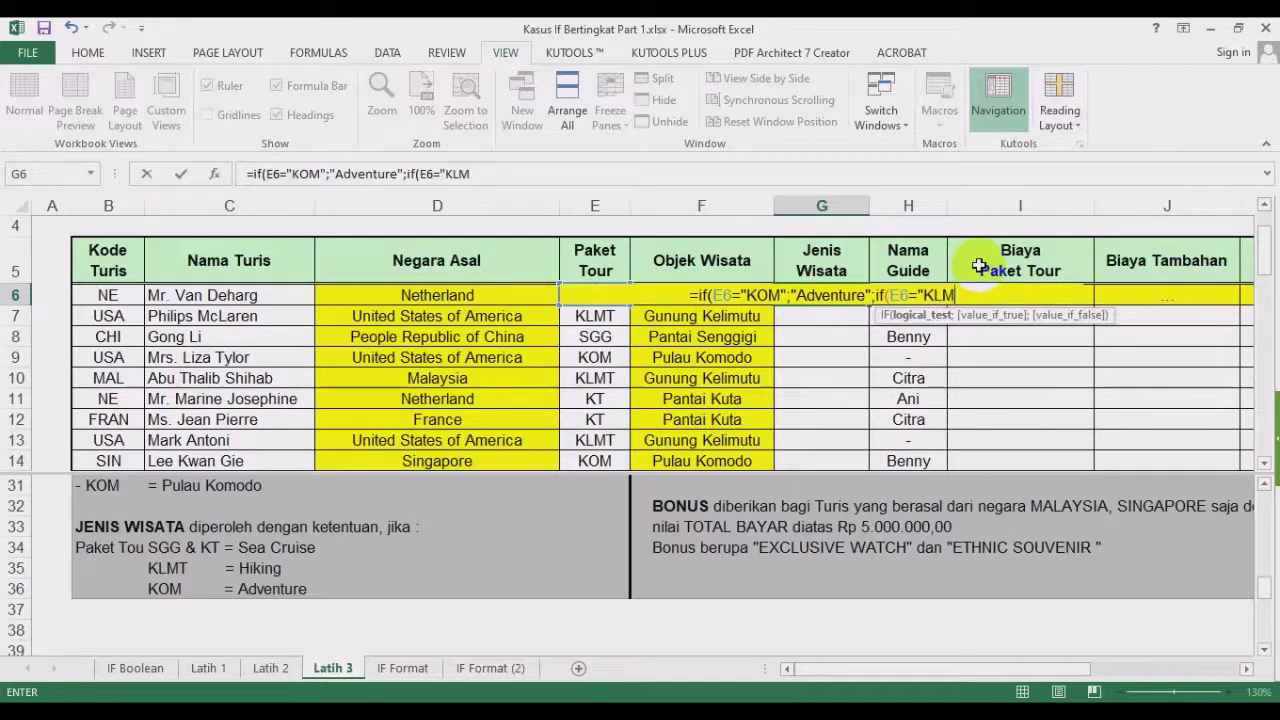
{"action": "type", "text": "T\";\""}
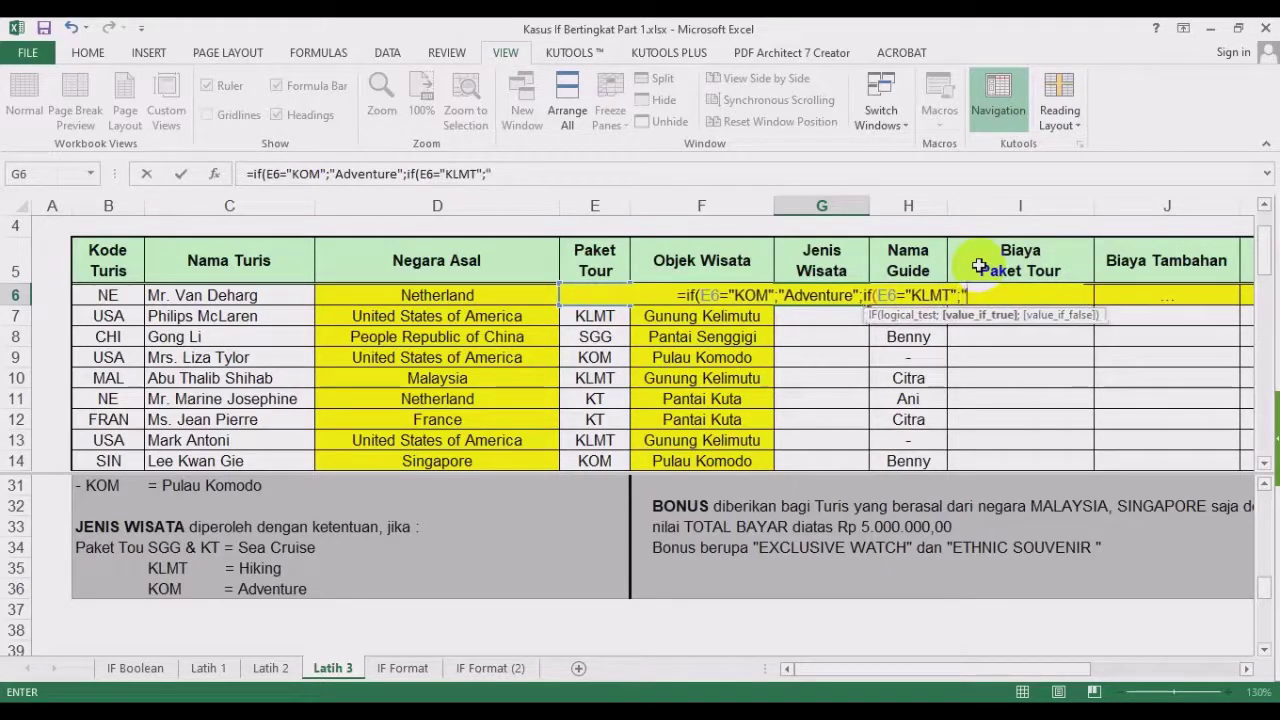
{"action": "type", "text": "Hiking"}
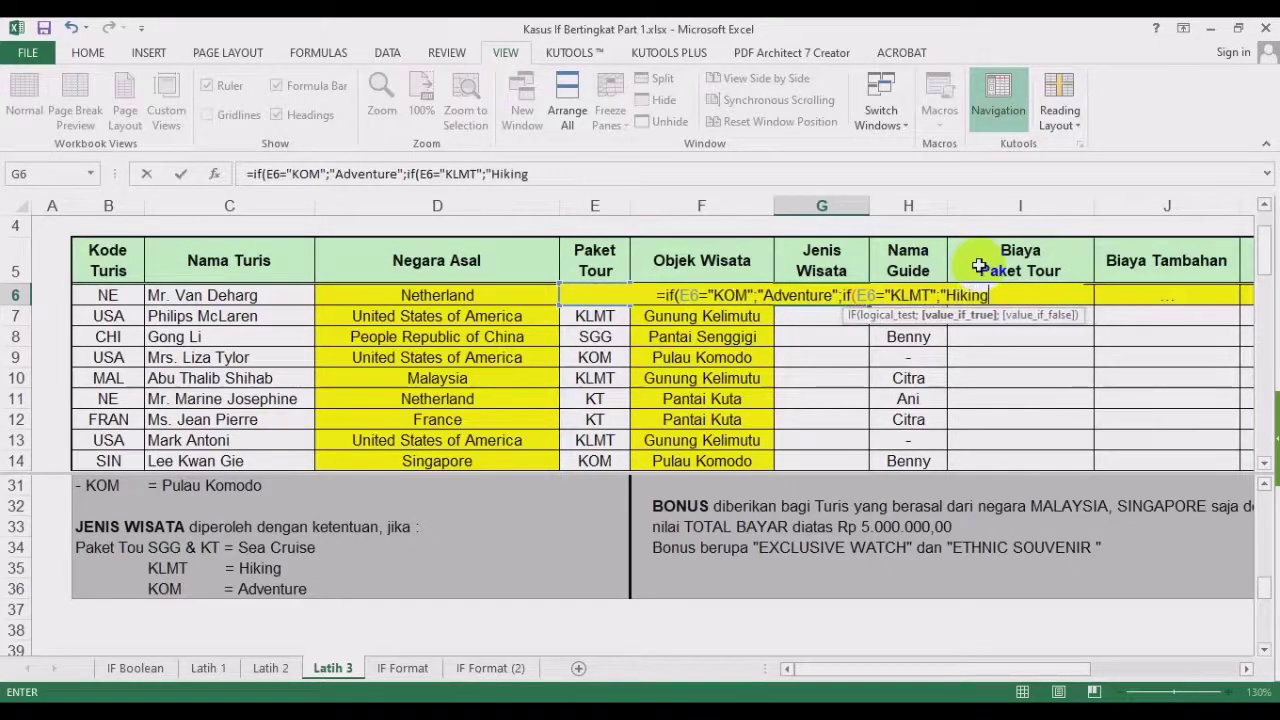
{"action": "type", "text": "\";"}
Finish the G6 formula with "Sea Cruise" as the remaining result, close both IFs and enter it.
{"action": "type", "text": "\"Sea"}
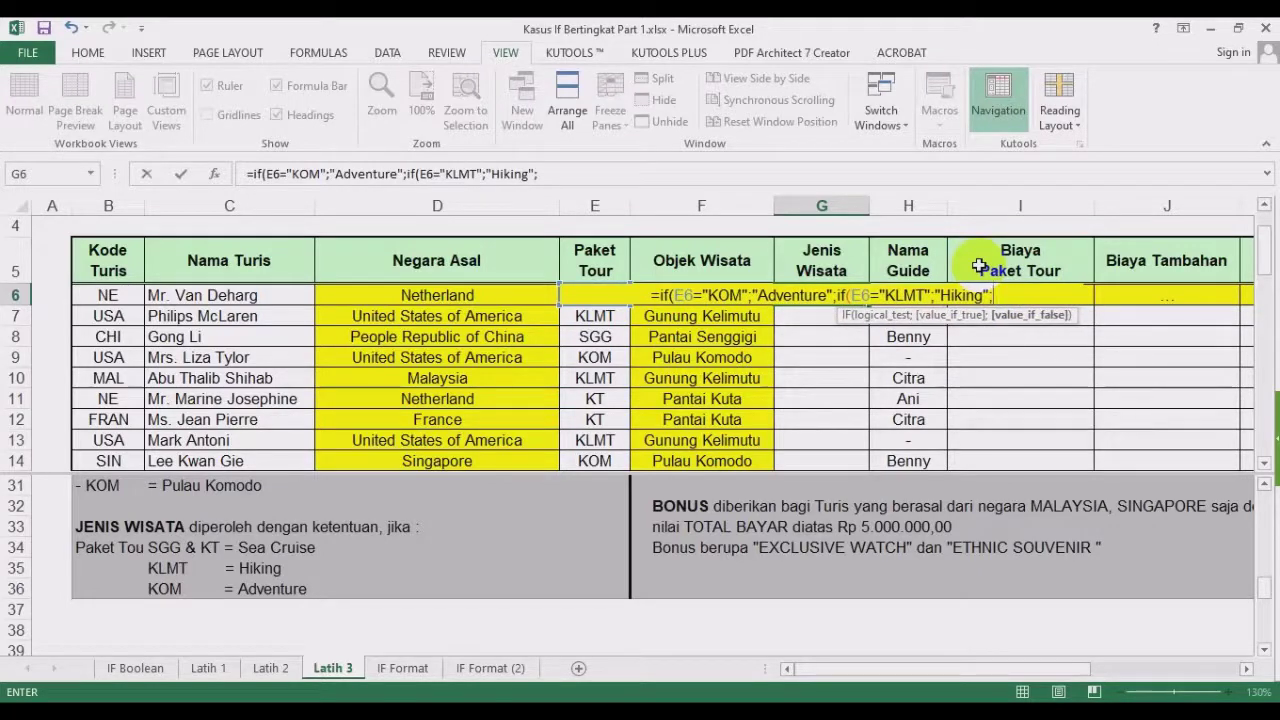
{"action": "type", "text": " Cruise"}
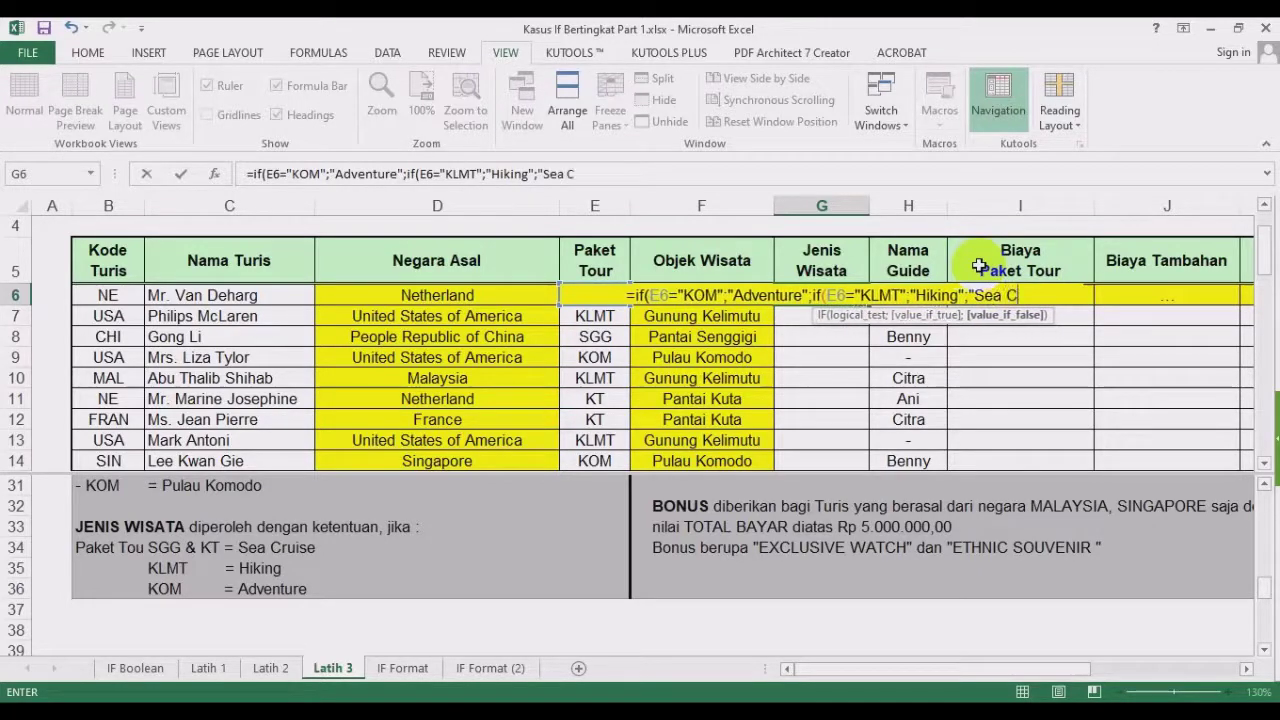
{"action": "key", "text": "BackSpace"}
{"action": "key", "text": "BackSpace"}
{"action": "key", "text": "BackSpace"}
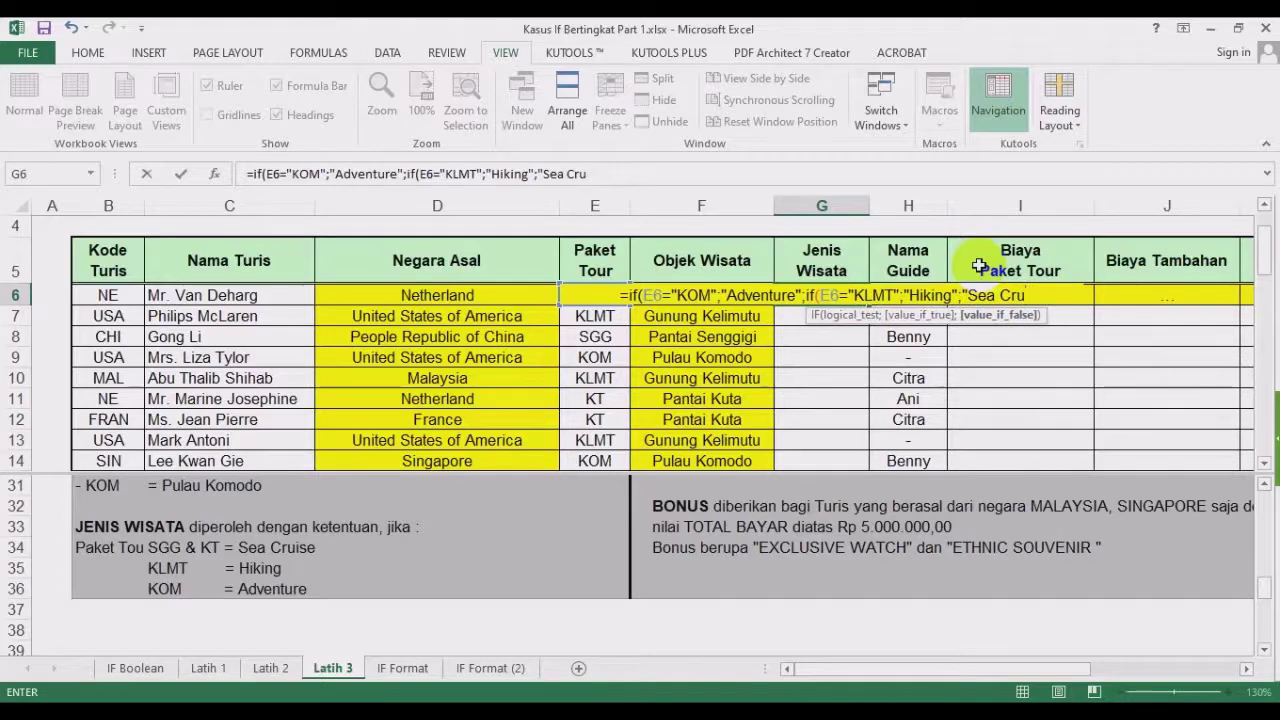
{"action": "type", "text": "ise"}
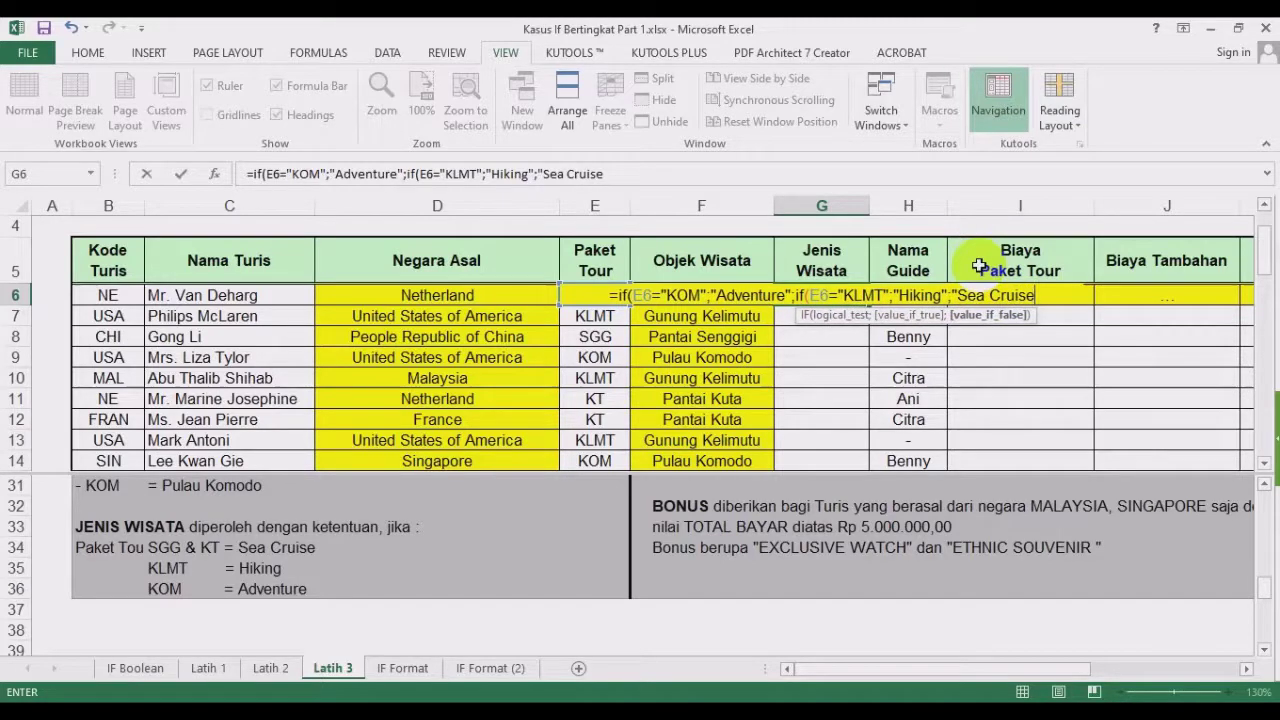
{"action": "type", "text": "\""}
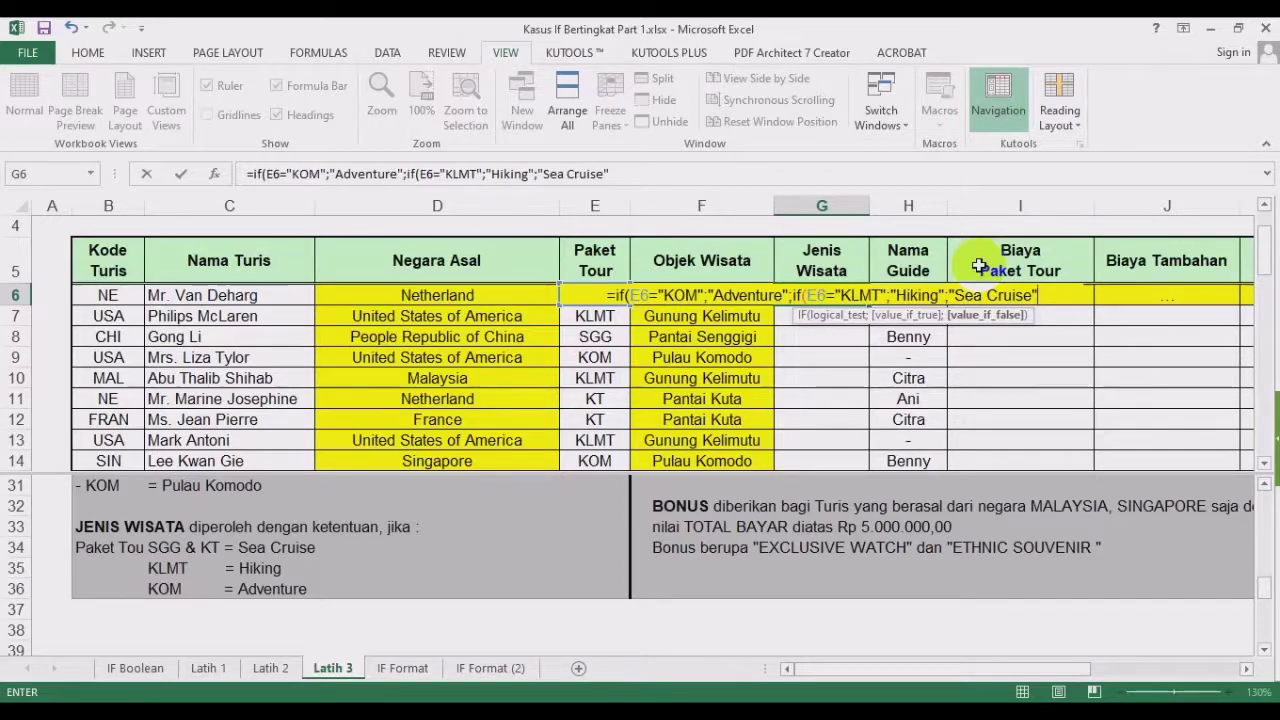
{"action": "type", "text": "))"}
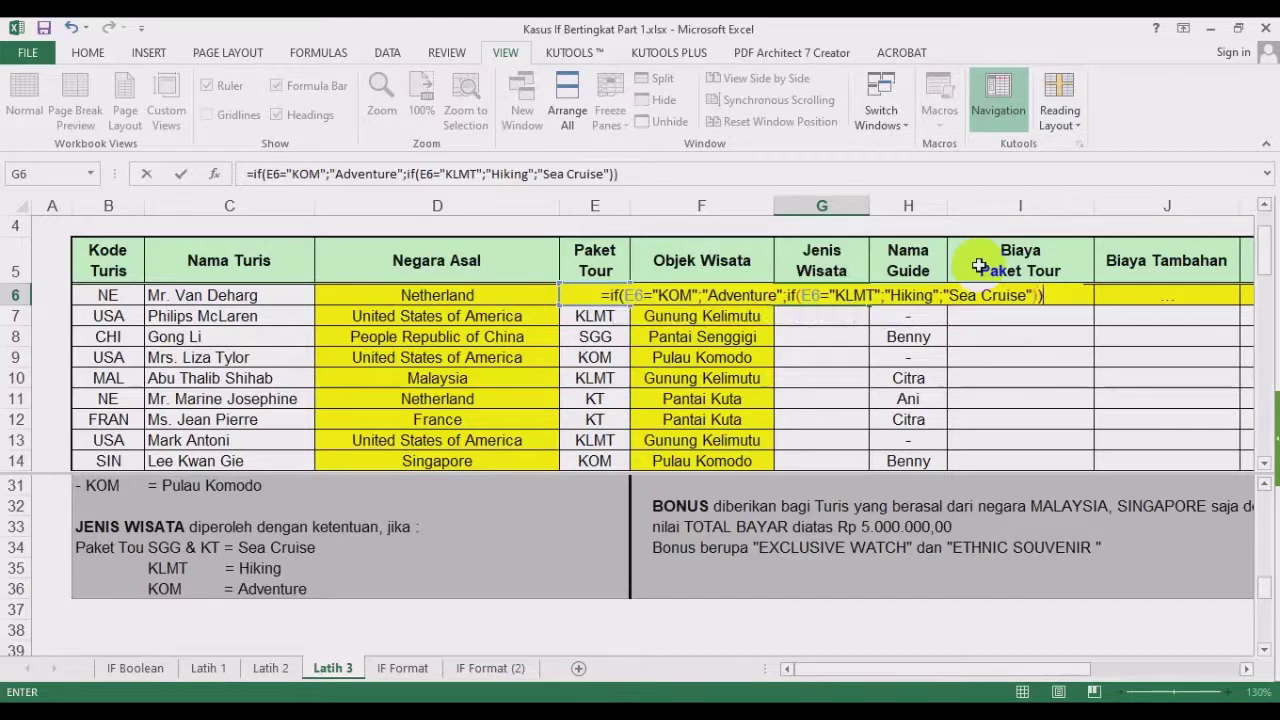
{"action": "key", "text": "Return"}
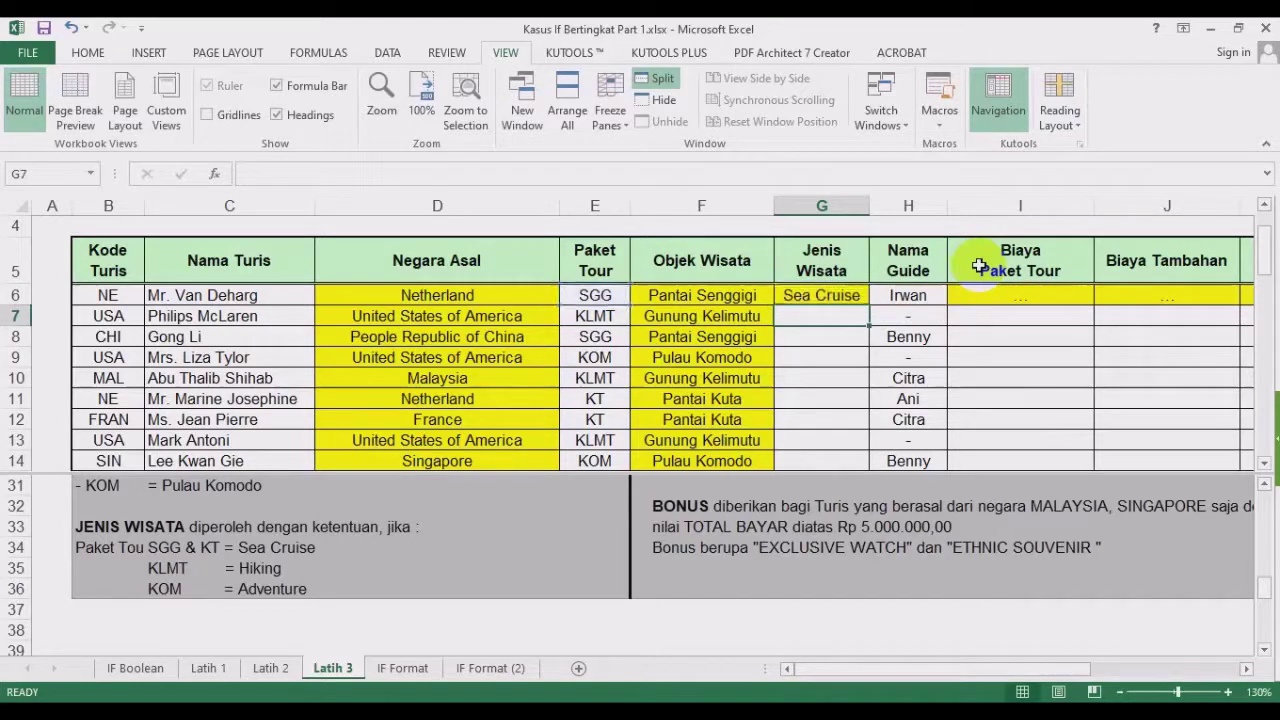
Fill the G6 formula down the Jenis Wisata column for all tourists.
{"action": "left_click", "coordinate": [830, 295]}
{"action": "double_click", "coordinate": [869, 305]}
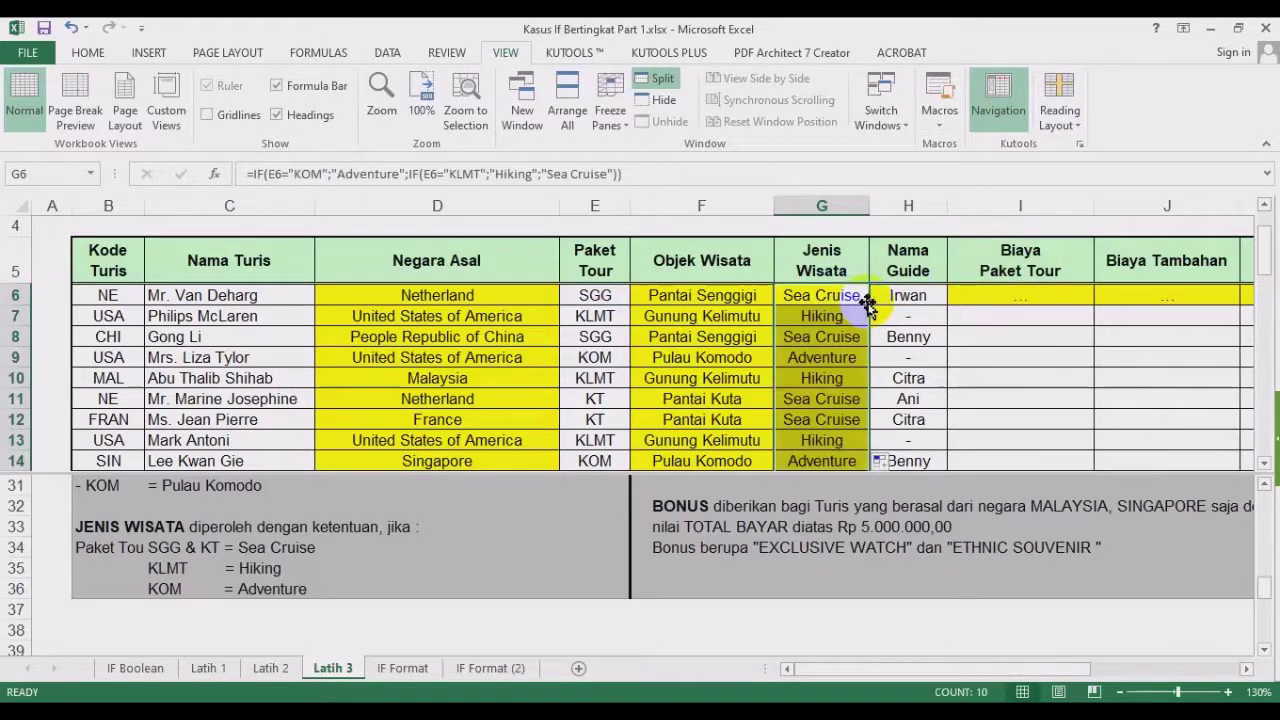
{"action": "scroll", "coordinate": [922, 322], "scroll_direction": "down", "scroll_amount": 1}
{"action": "scroll", "coordinate": [922, 322], "scroll_direction": "up", "scroll_amount": 2}
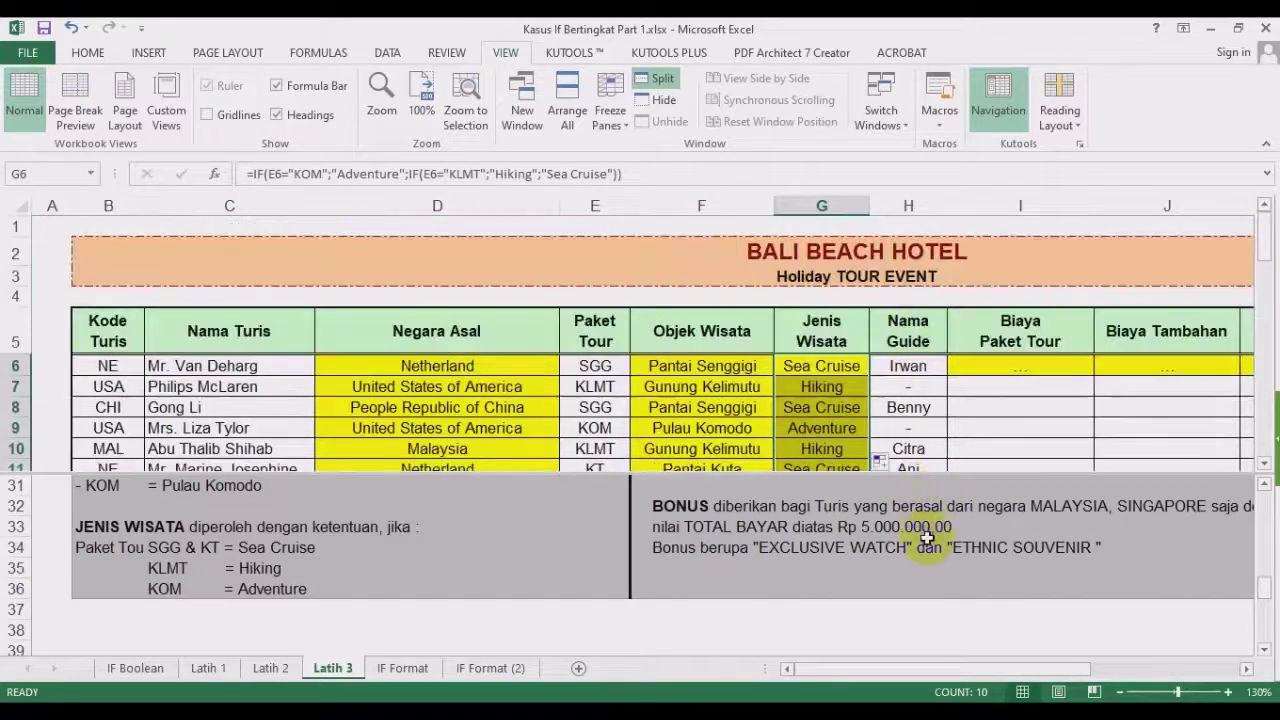
Examine the BIAYA PAKET TOUR rule in the instructions and the Jenis Wisata values it depends on.
{"action": "left_click", "coordinate": [903, 546]}
{"action": "scroll", "coordinate": [826, 591], "scroll_direction": "up", "scroll_amount": 5}
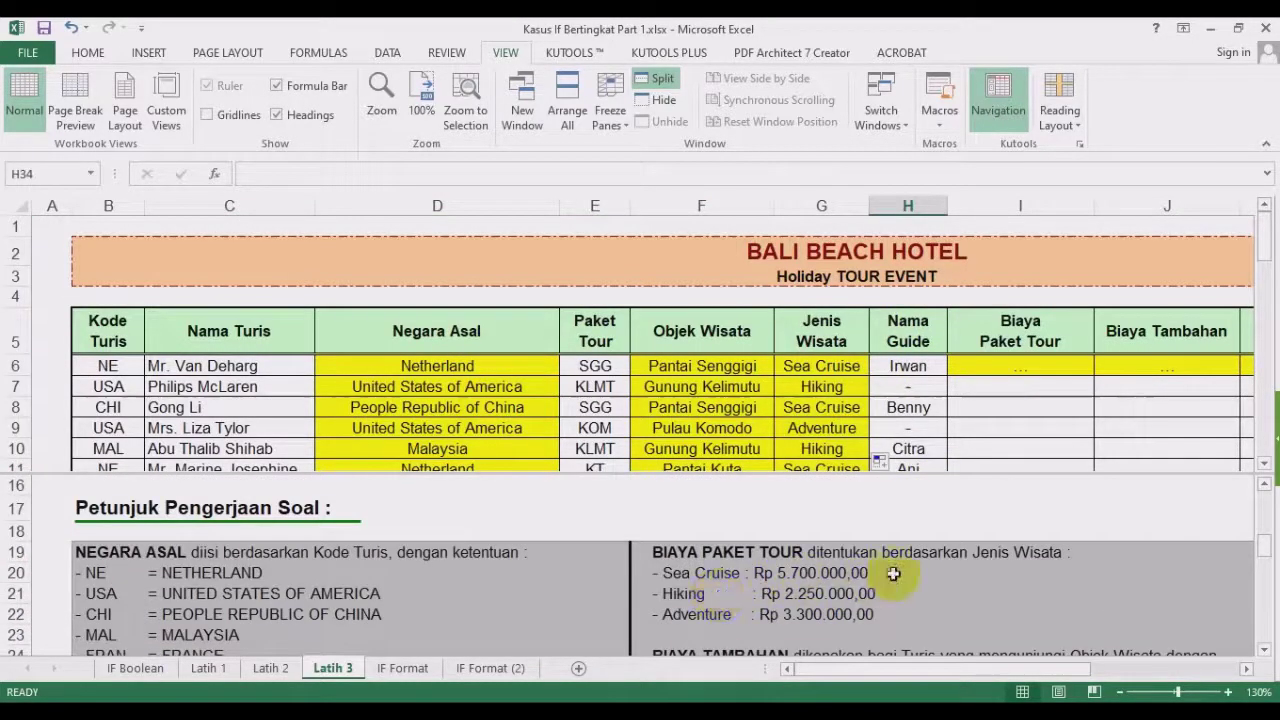
{"action": "left_click", "coordinate": [971, 557]}
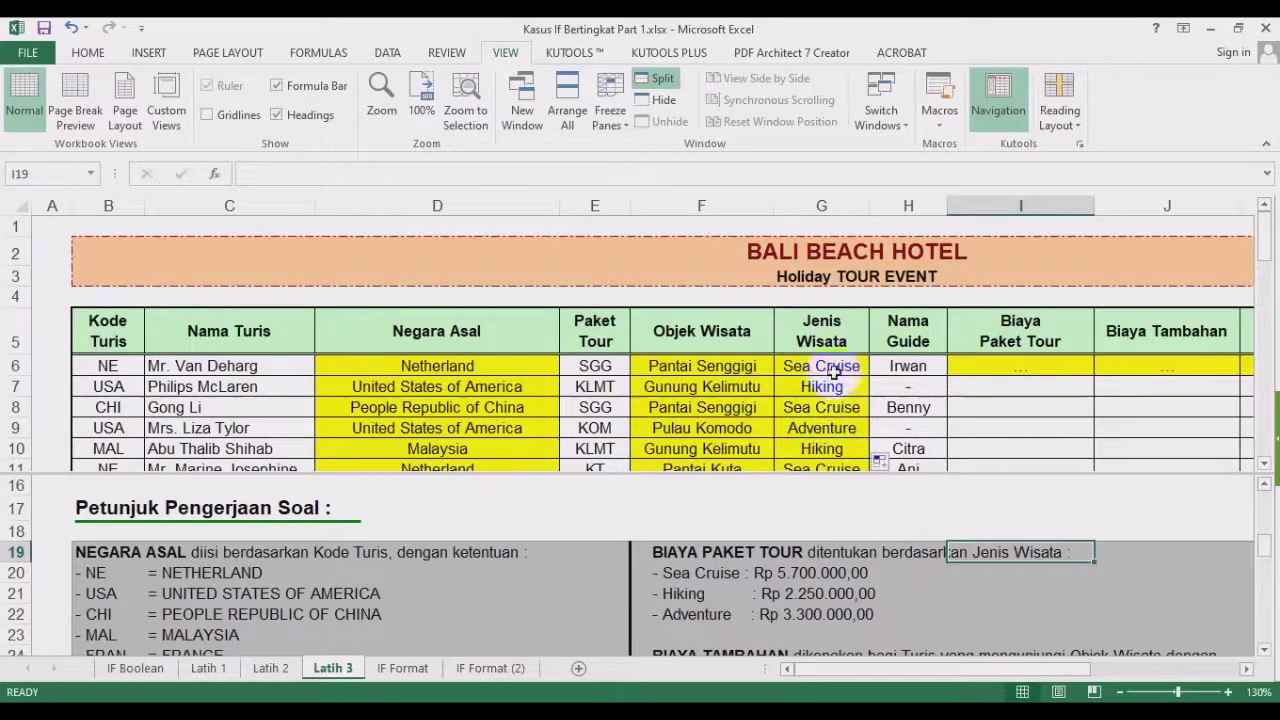
{"action": "left_click_drag", "start_coordinate": [826, 368], "coordinate": [822, 430]}
{"action": "left_click_drag", "start_coordinate": [684, 574], "coordinate": [870, 615]}
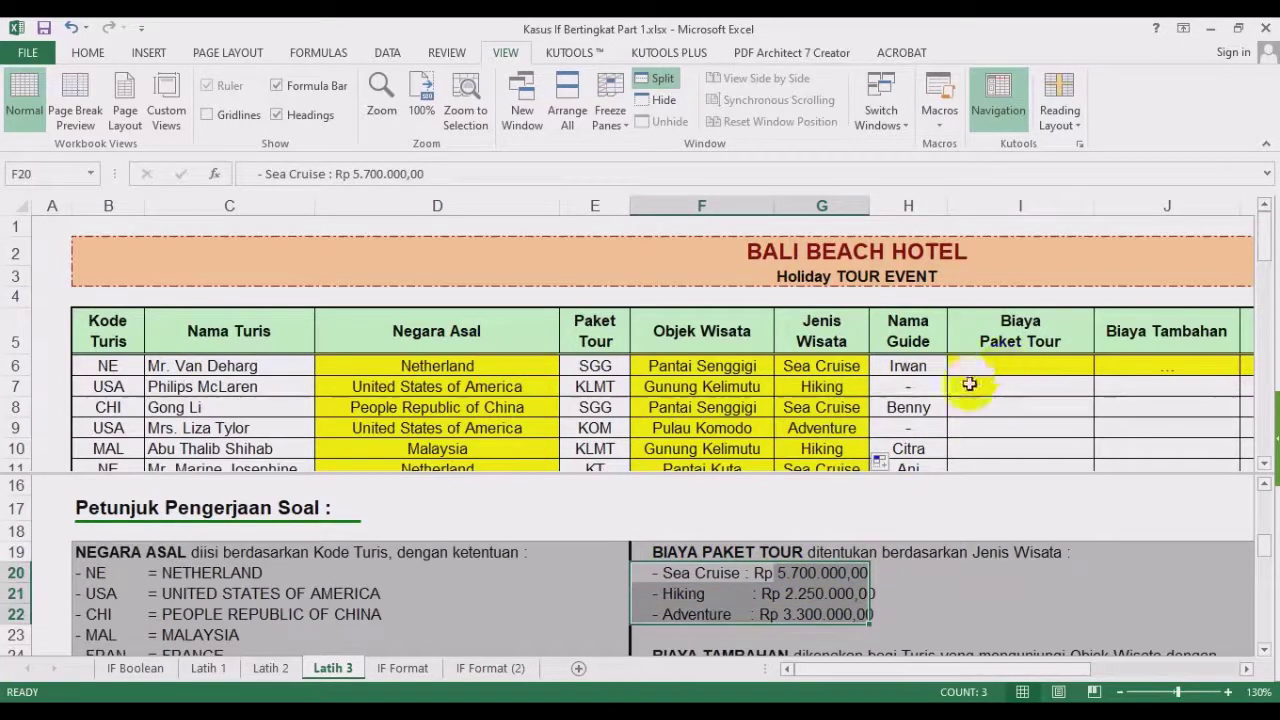
{"action": "left_click", "coordinate": [1005, 400]}
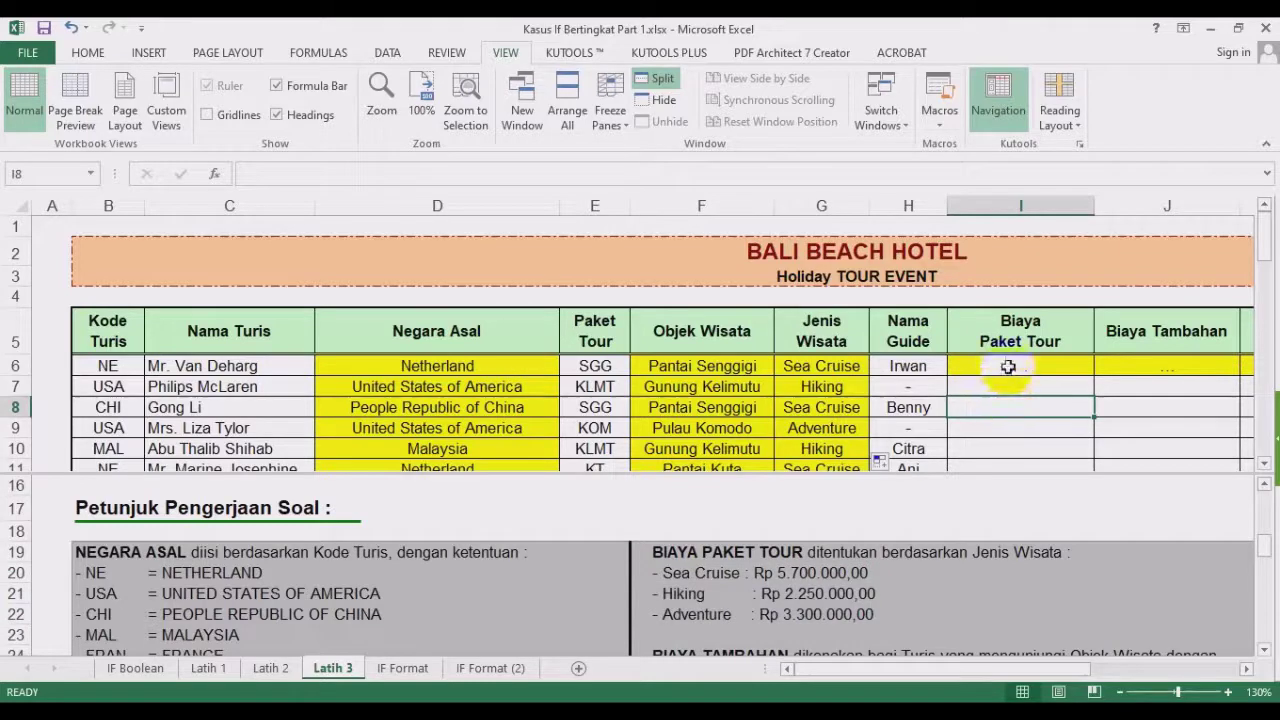
{"action": "left_click", "coordinate": [1005, 367]}
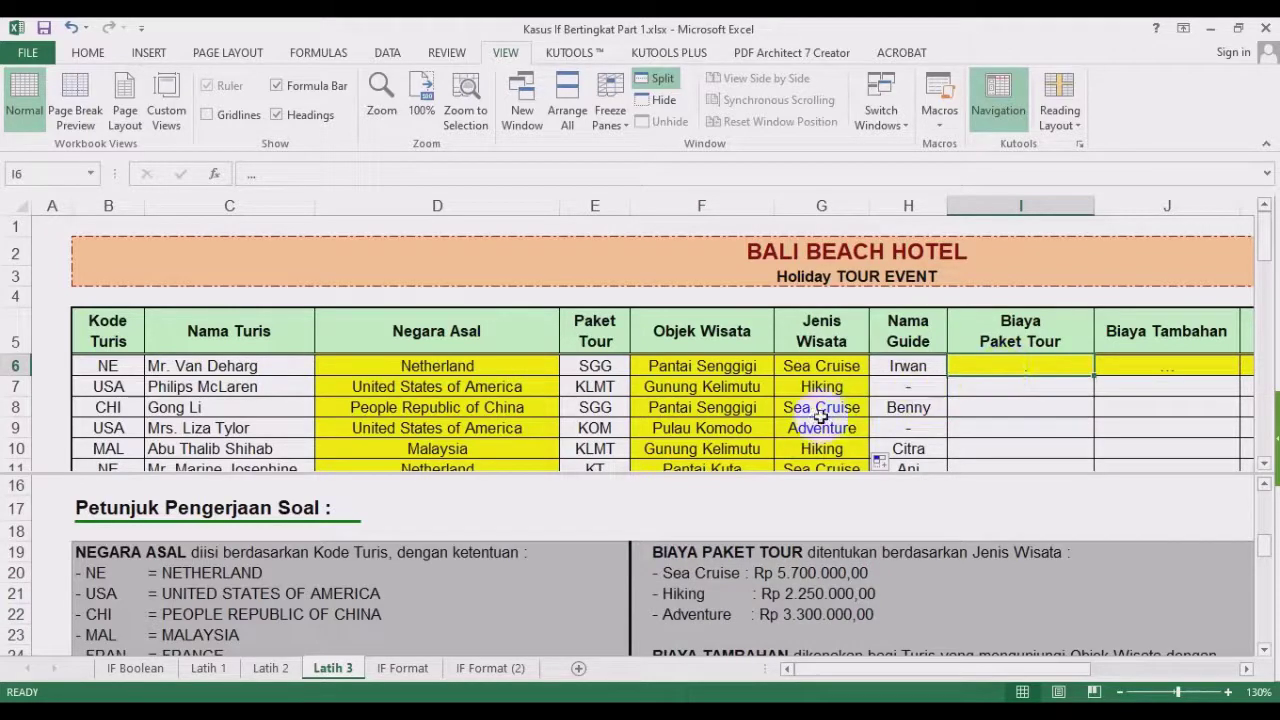
{"action": "left_click", "coordinate": [1040, 405]}
Begin an IF formula in I6 that returns 5700000 when G6 equals "Sea Cruise", using semicolons as separators.
{"action": "left_click", "coordinate": [1039, 370]}
{"action": "type", "text": "=if("}
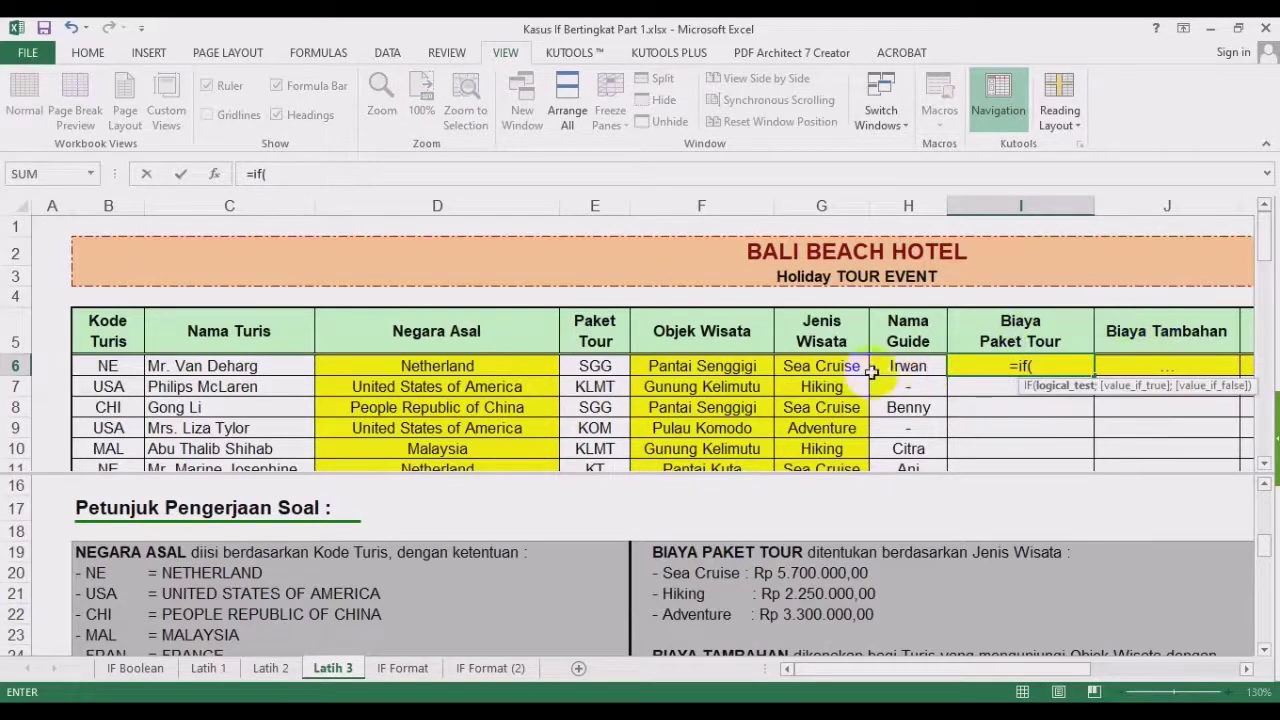
{"action": "left_click", "coordinate": [826, 366]}
{"action": "type", "text": "=\""}
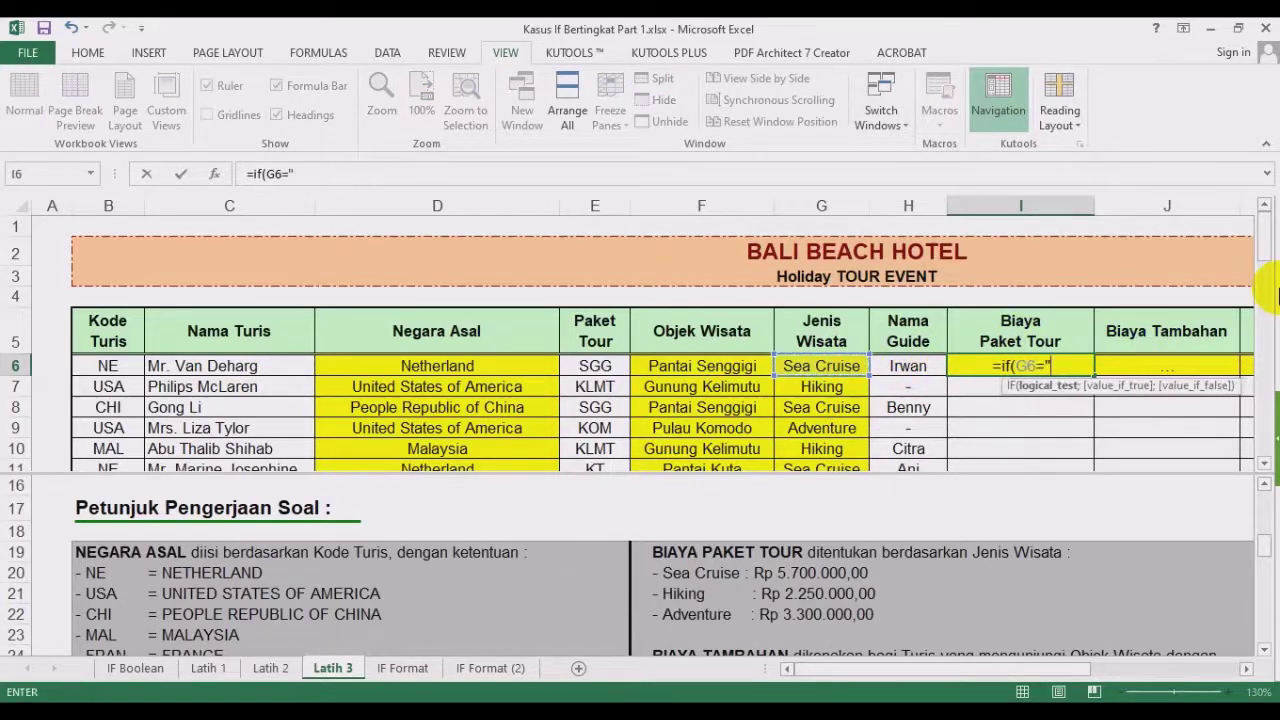
{"action": "type", "text": "Se"}
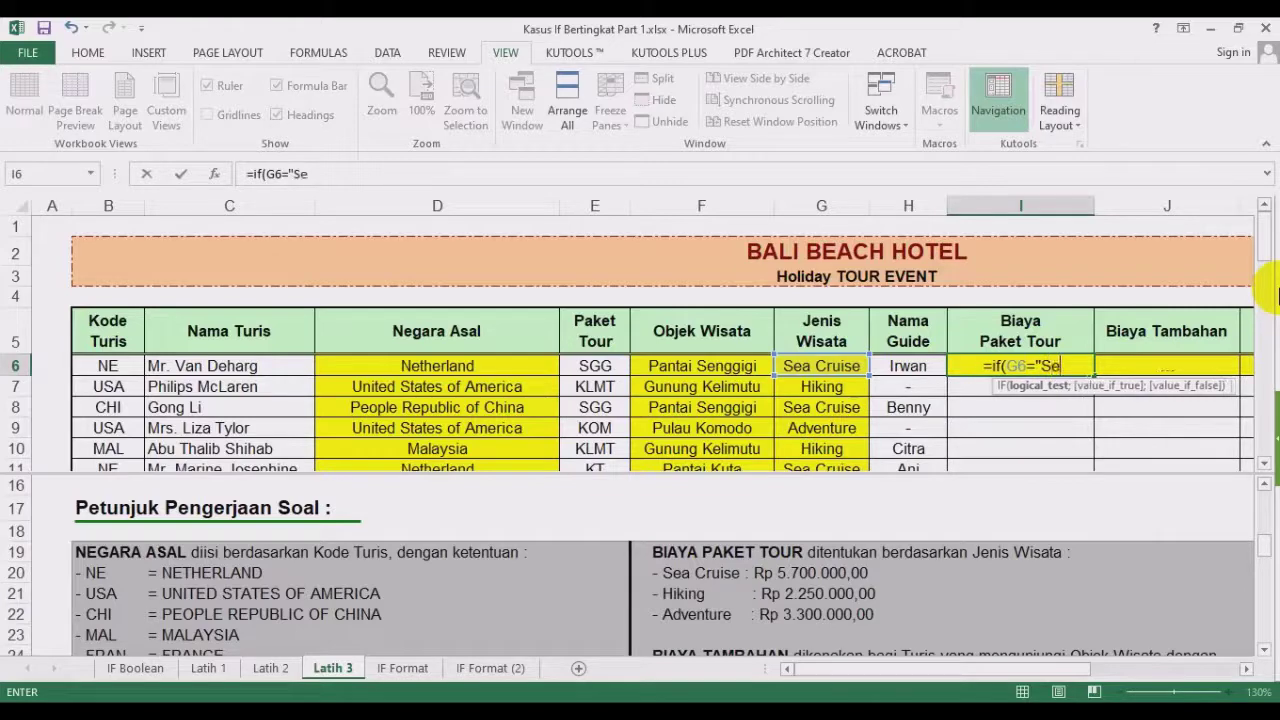
{"action": "type", "text": "a Cruise\""}
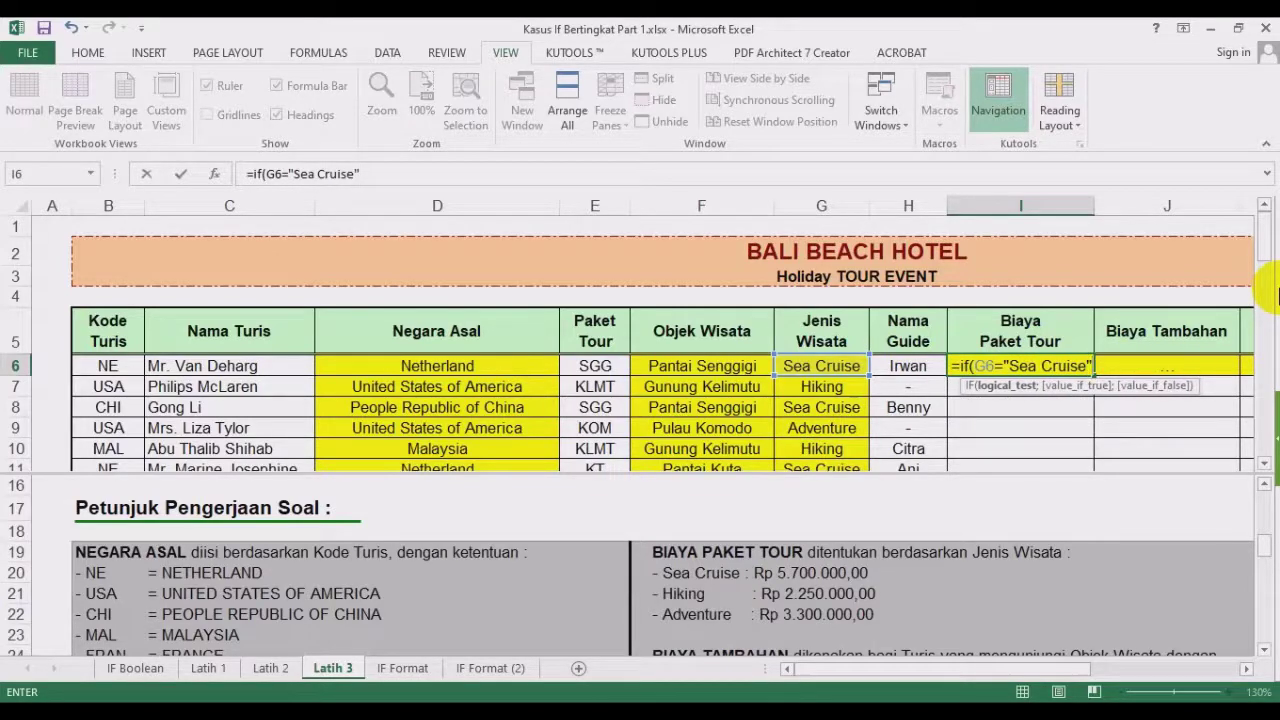
{"action": "type", "text": ";5700"}
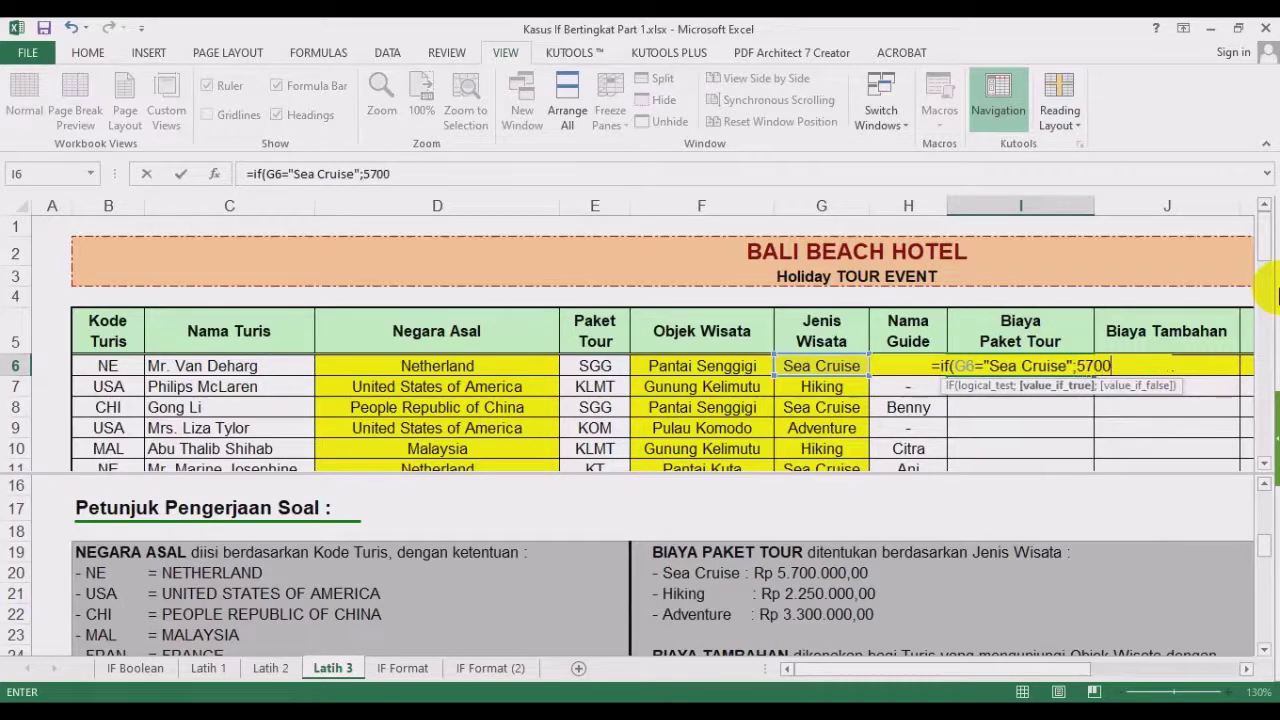
{"action": "type", "text": "000"}
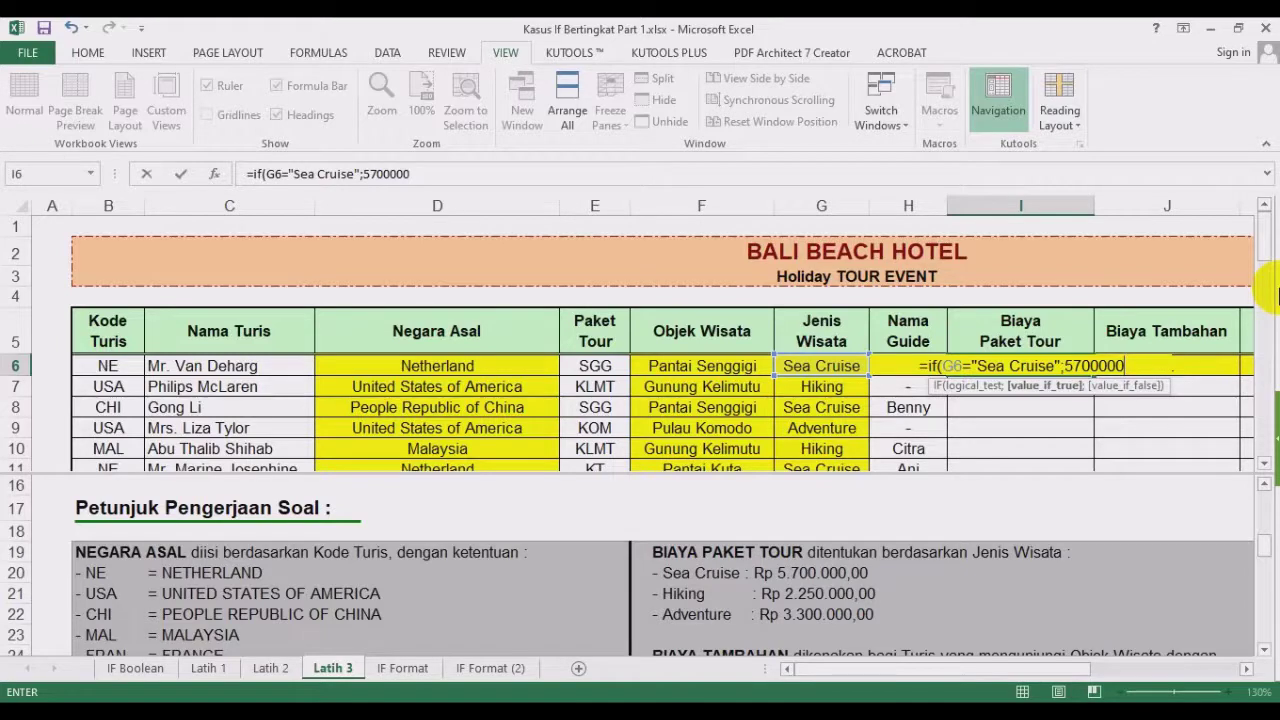
Nest a second IF in the I6 formula that returns 2250000 when G6 equals "Hiking".
{"action": "type", "text": ";if("}
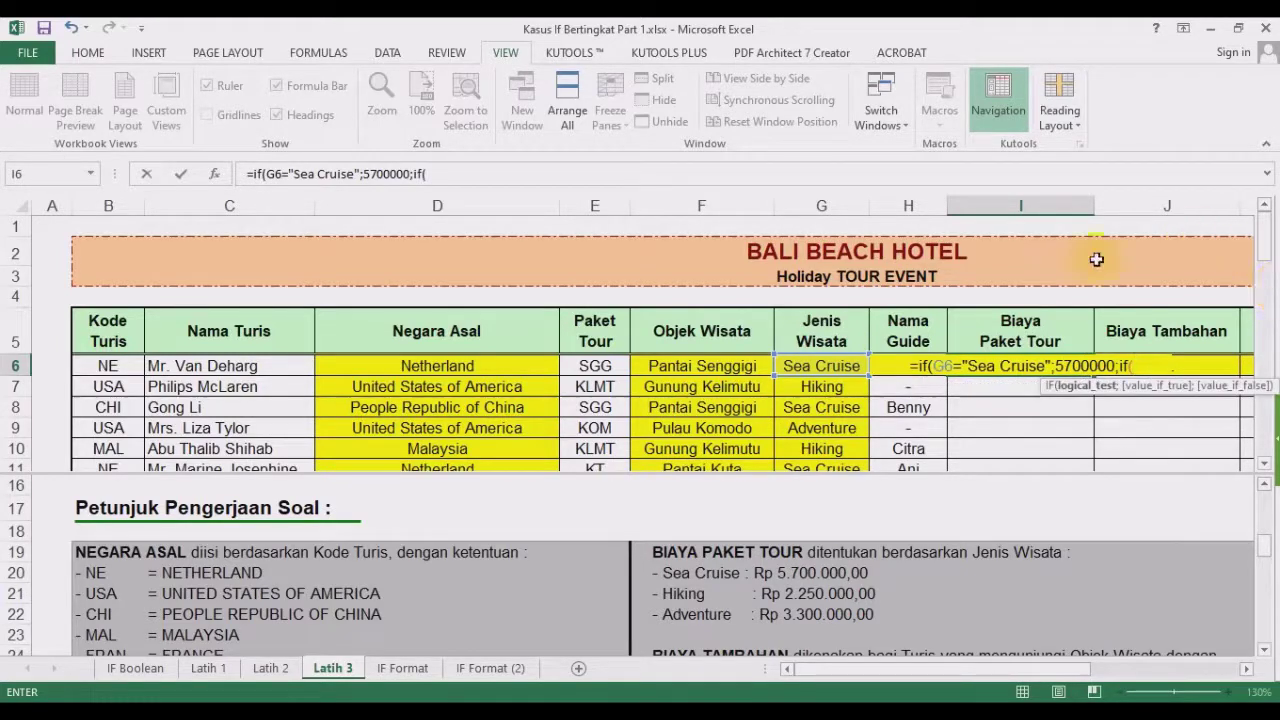
{"action": "left_click", "coordinate": [822, 366]}
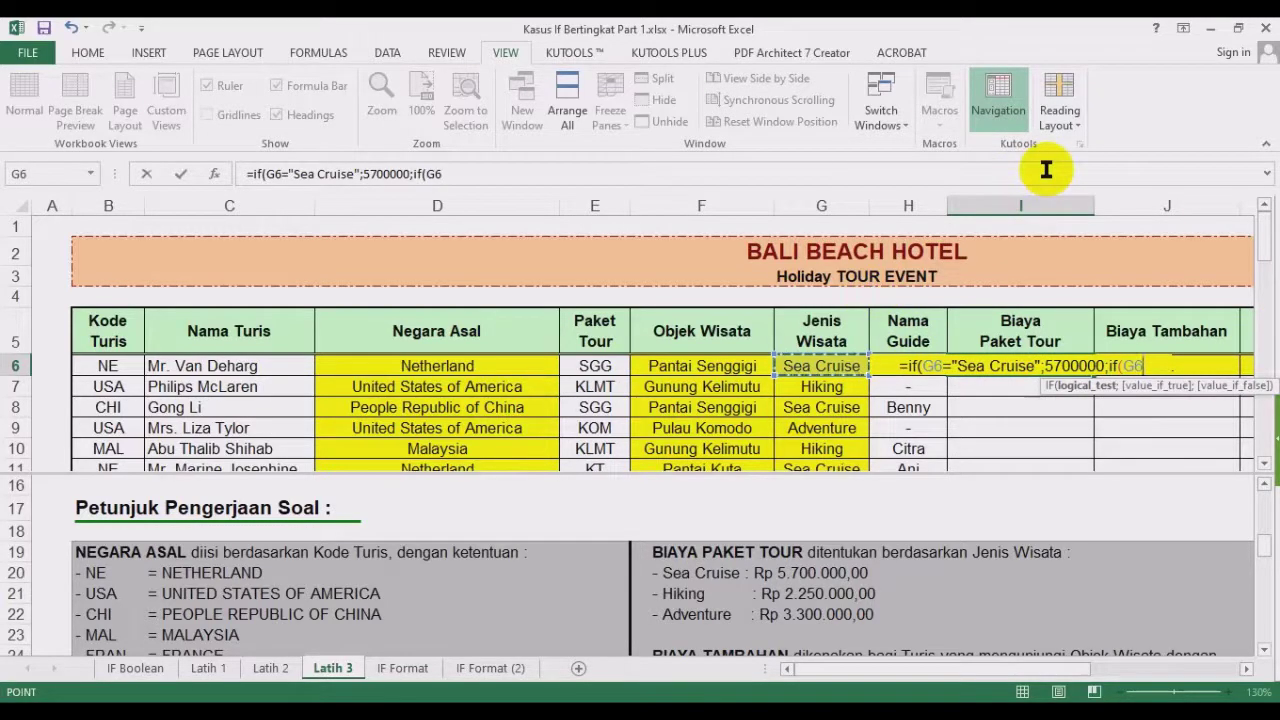
{"action": "type", "text": "=\"Hiking\""}
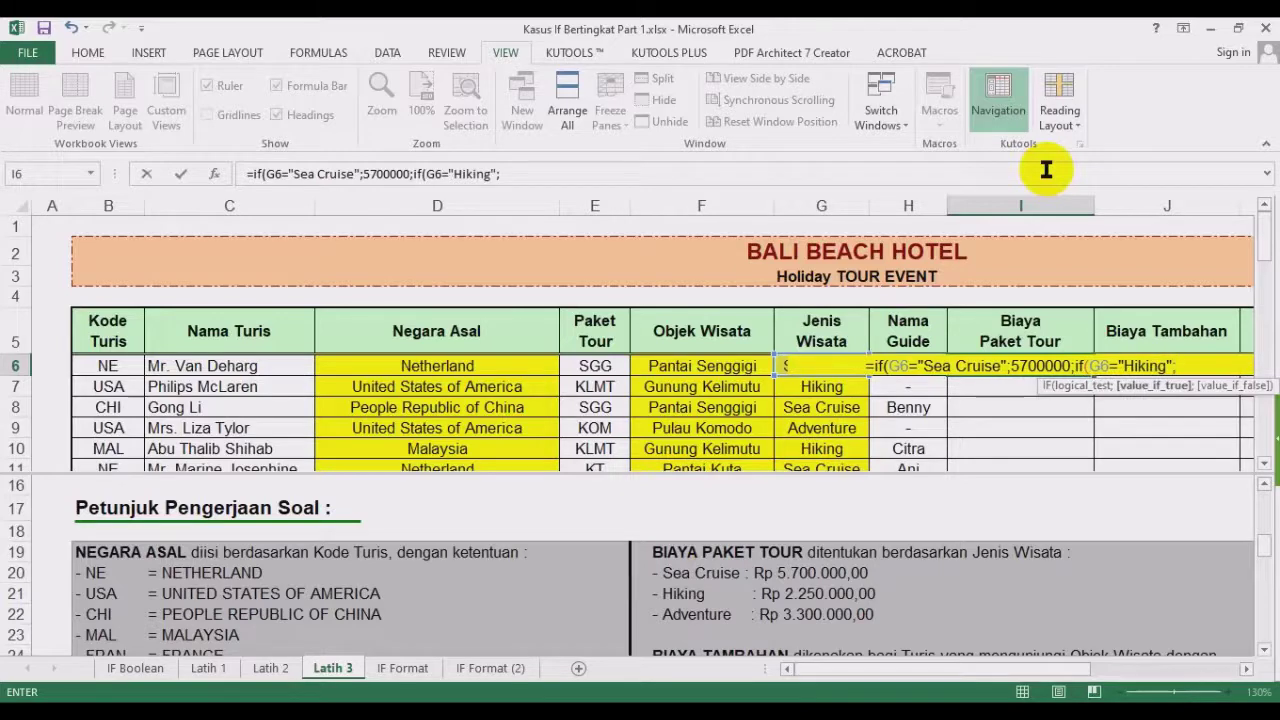
{"action": "type", "text": "2250"}
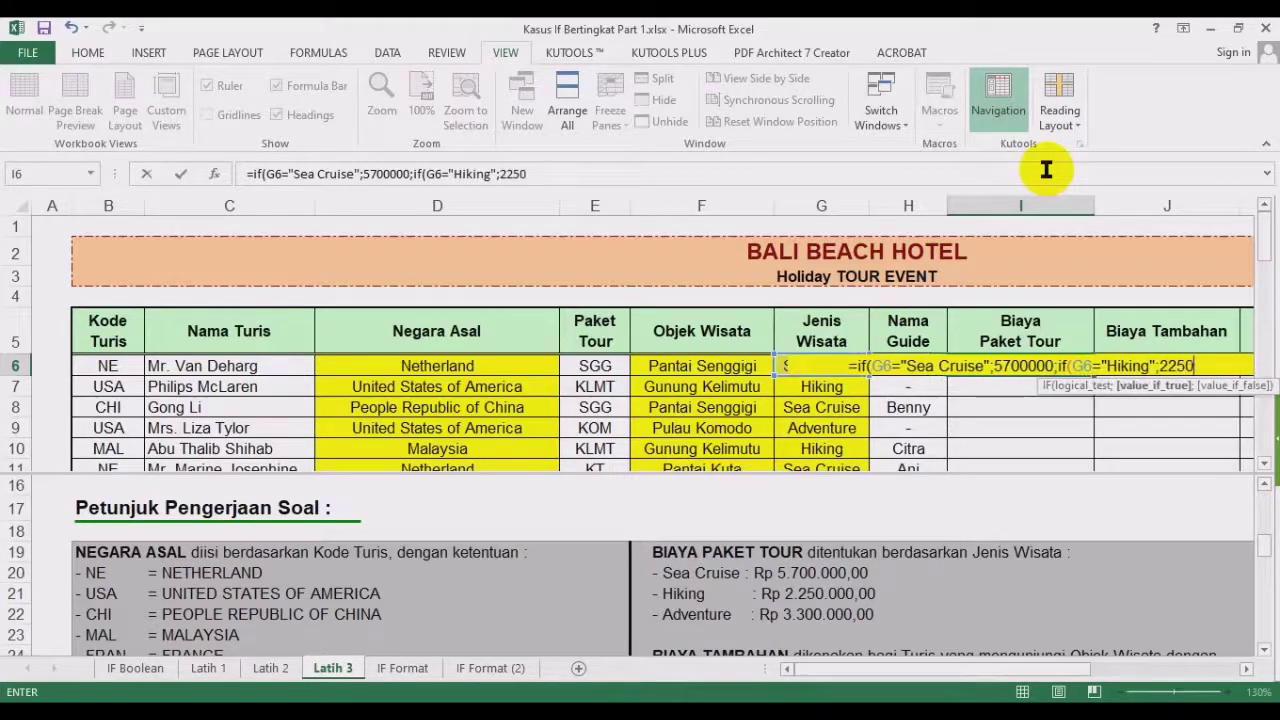
{"action": "type", "text": "000;"}
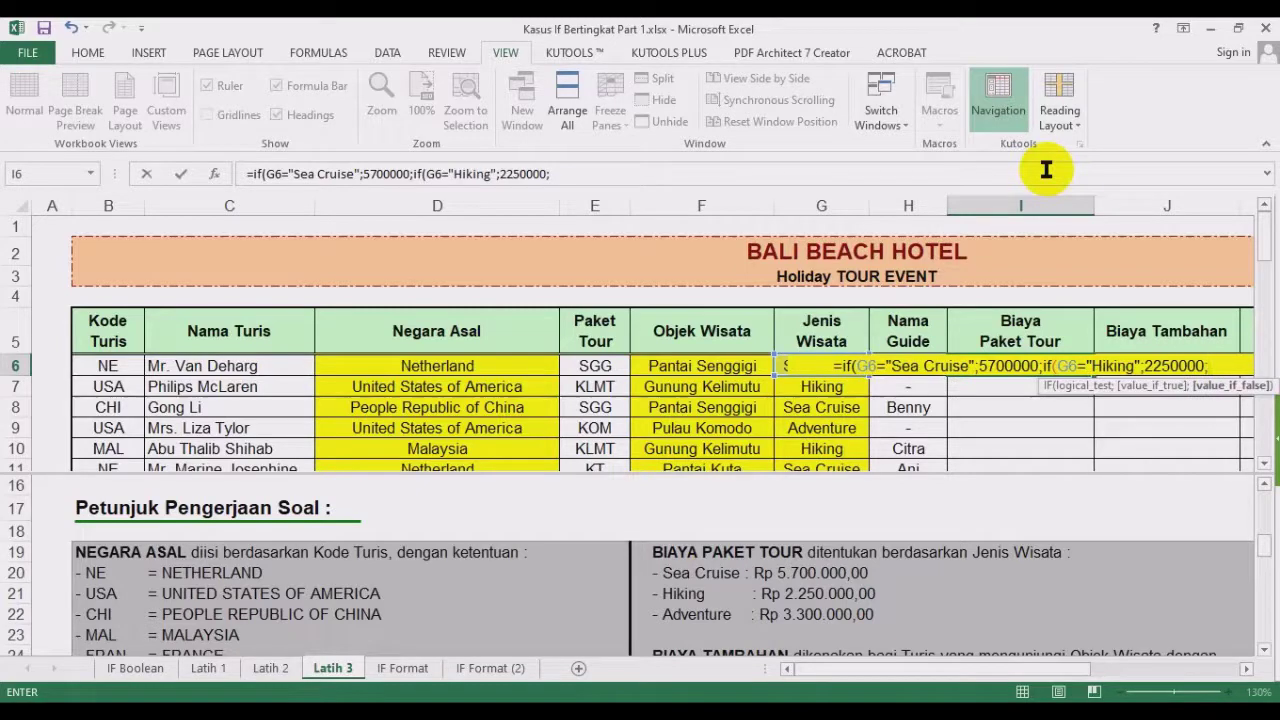
Finish the I6 formula with 3300000 as the remaining result, close both IFs and enter it.
{"action": "type", "text": "3300"}
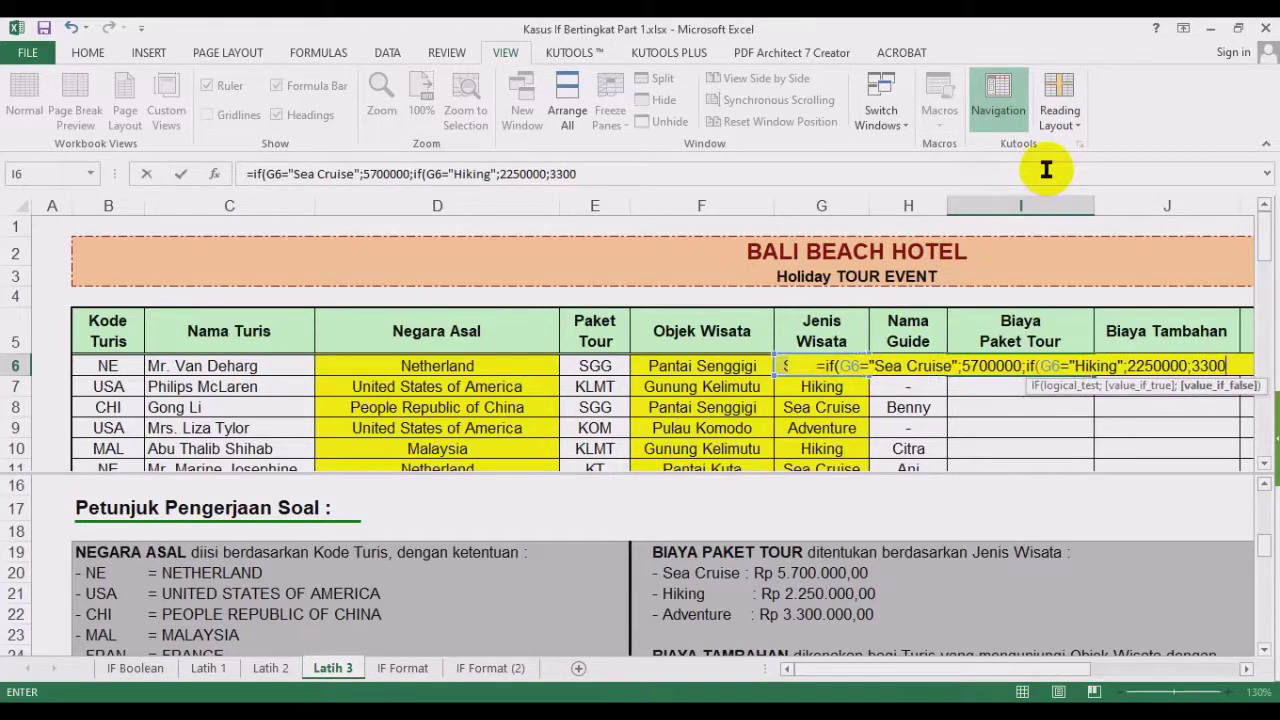
{"action": "type", "text": "000))"}
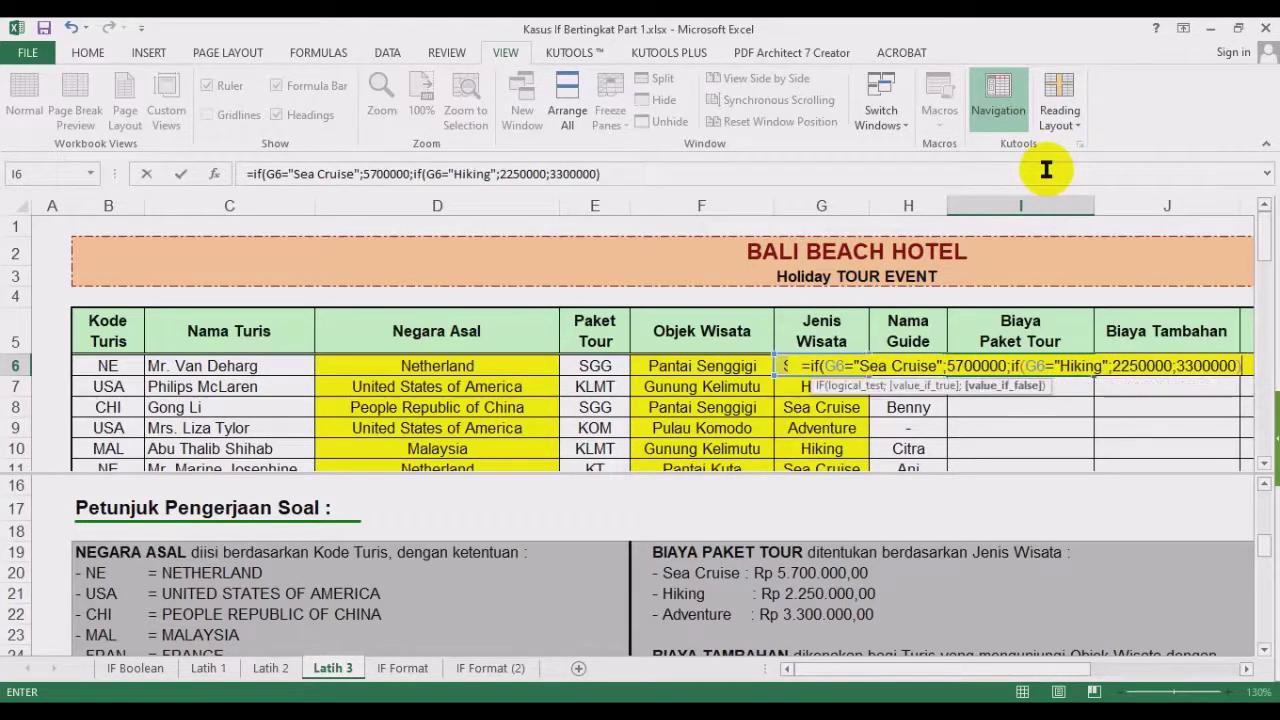
{"action": "key", "text": "Return"}
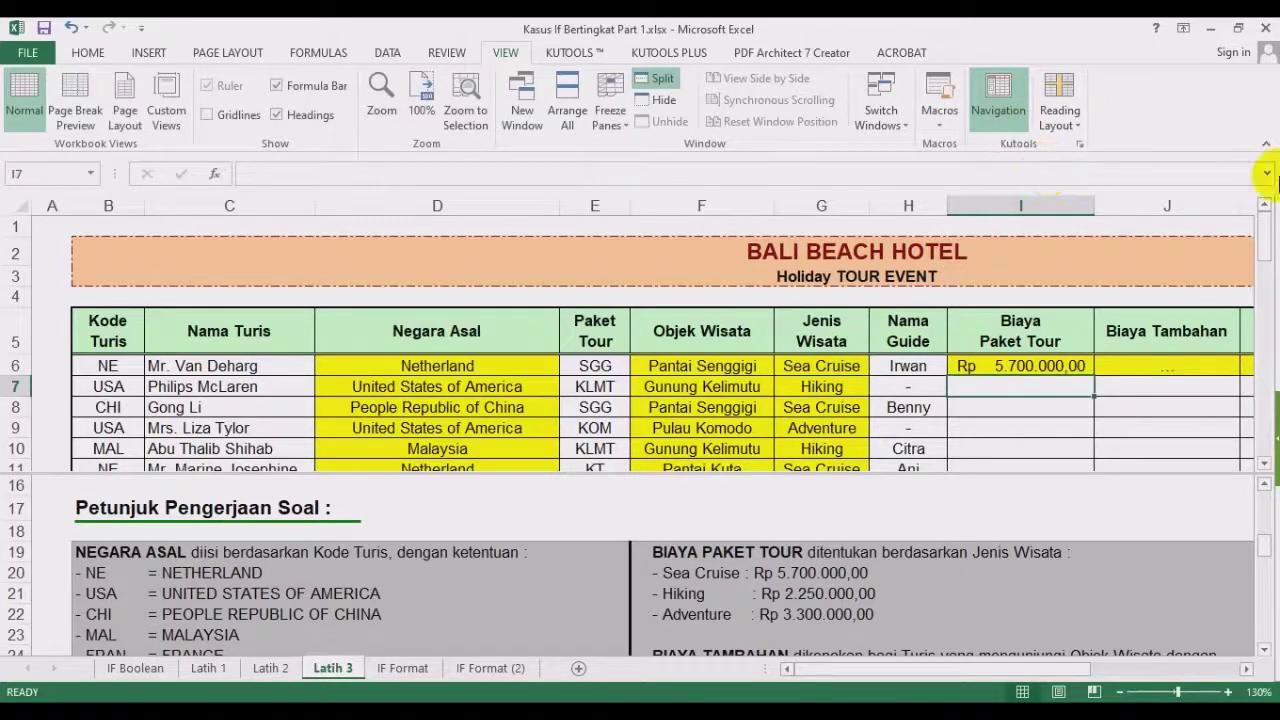
Fill the I6 formula down the Biaya Paket Tour column for all tourists.
{"action": "left_click", "coordinate": [1045, 365]}
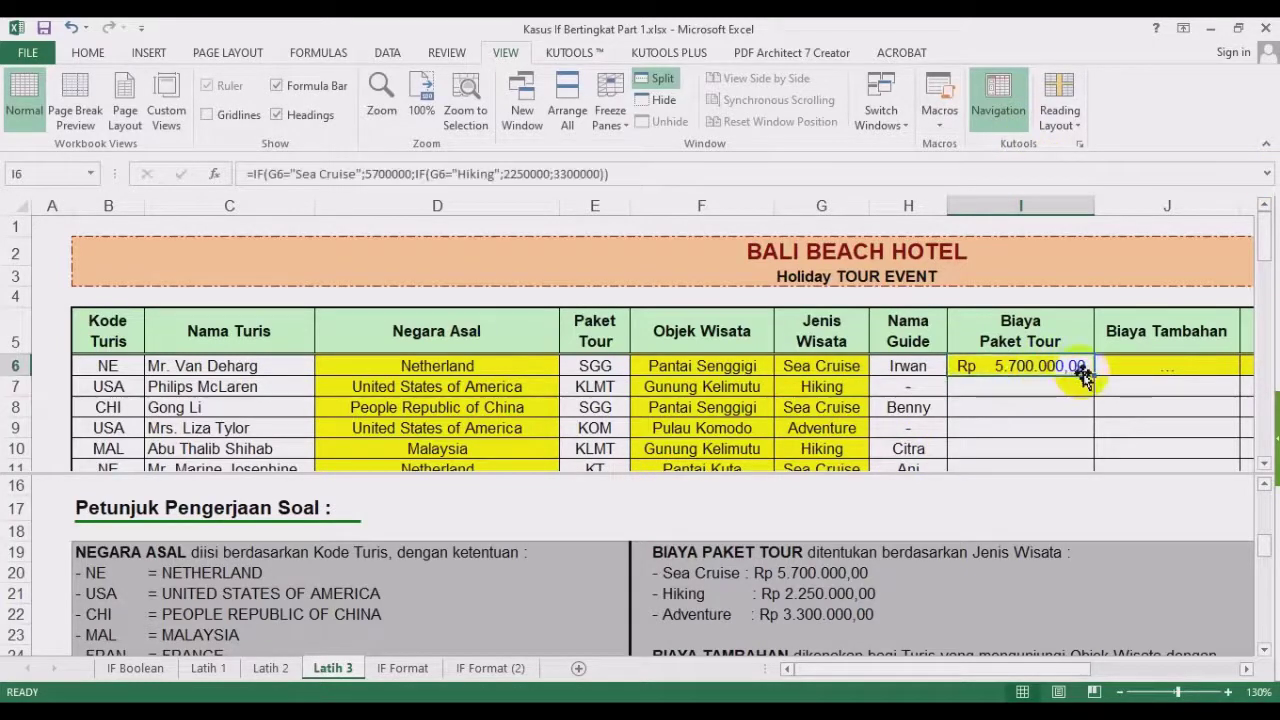
{"action": "double_click", "coordinate": [1094, 376]}
{"action": "scroll", "coordinate": [1078, 375], "scroll_direction": "down", "scroll_amount": 2}
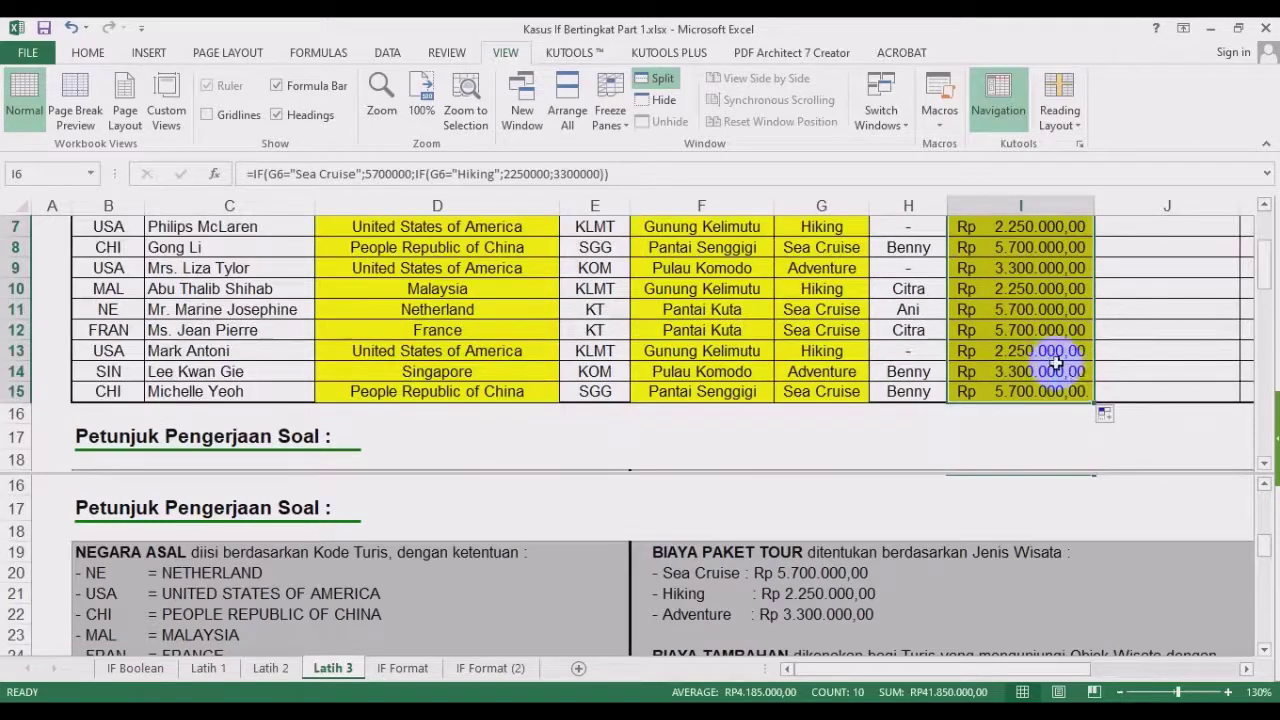
{"action": "scroll", "coordinate": [1063, 331], "scroll_direction": "up", "scroll_amount": 1}
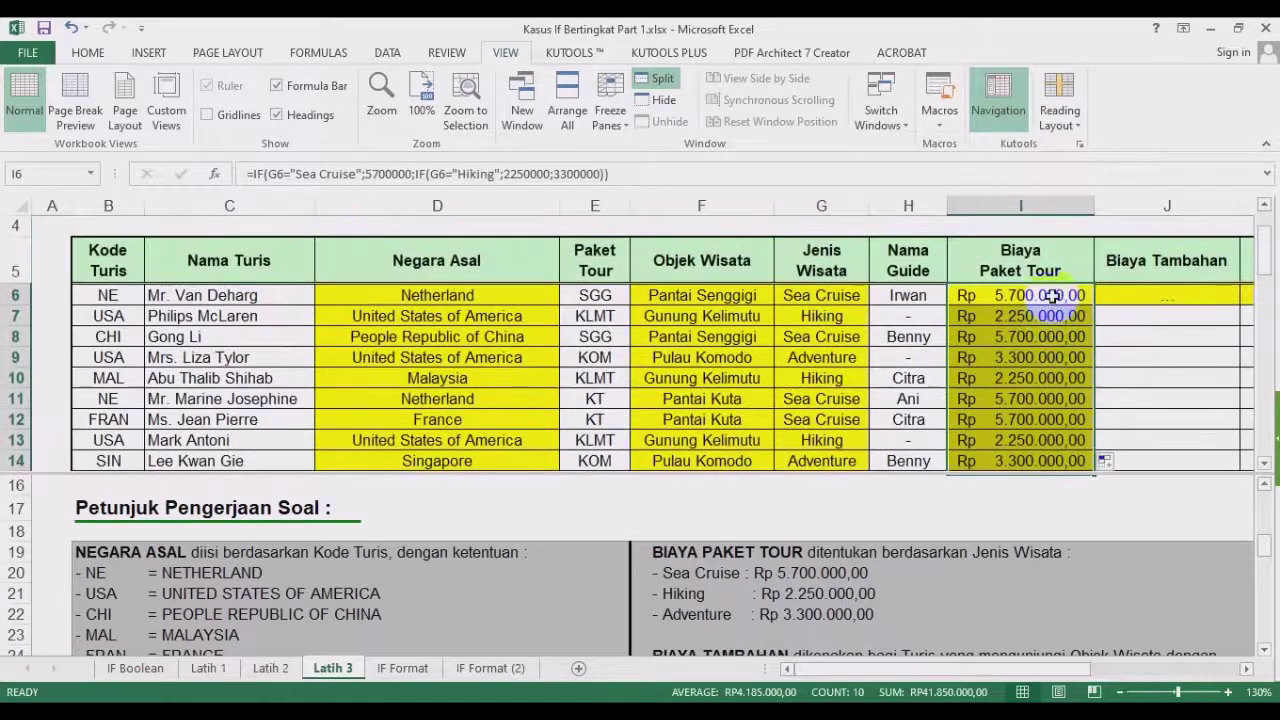
Format the Biaya Paket Tour values in I6:I15 as Accounting with the Rp symbol and 2 decimal places.
{"action": "left_click", "coordinate": [1051, 286]}
{"action": "scroll", "coordinate": [1068, 347], "scroll_direction": "down", "scroll_amount": 1}
{"action": "scroll", "coordinate": [1068, 347], "scroll_direction": "down", "scroll_amount": 2}
{"action": "left_click", "coordinate": [1068, 347], "text": "shift"}
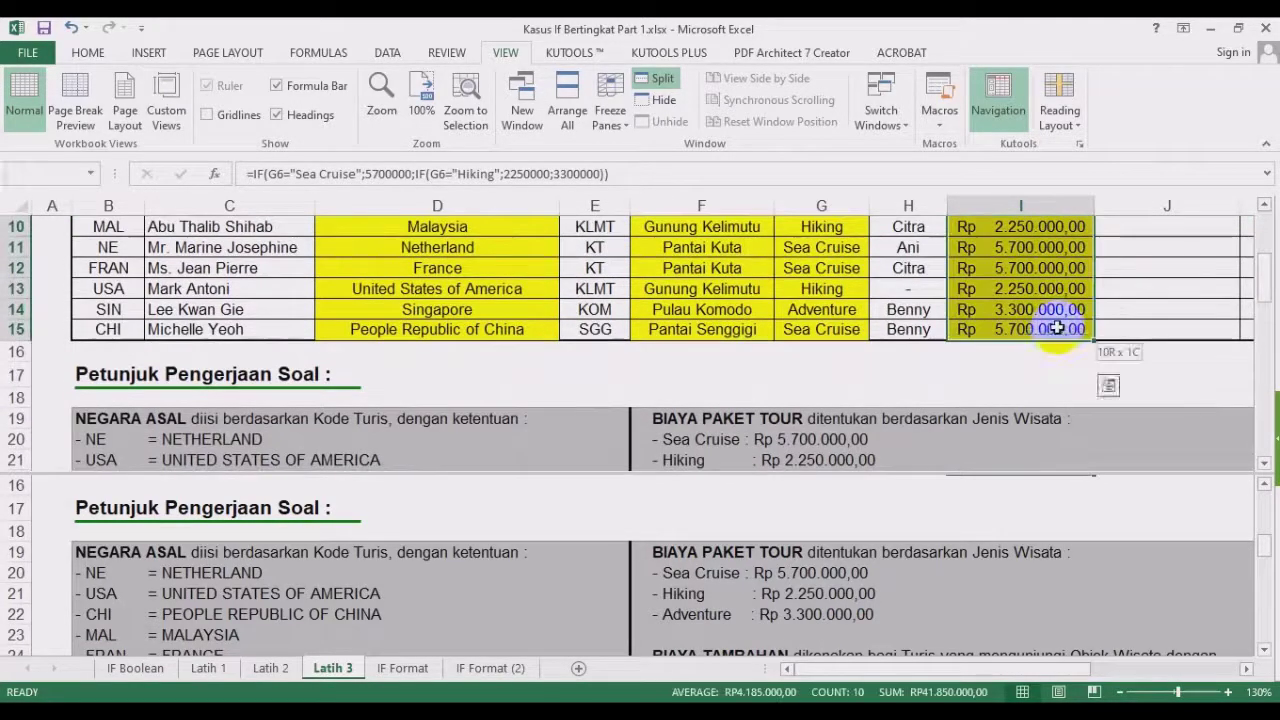
{"action": "scroll", "coordinate": [817, 295], "scroll_direction": "up", "scroll_amount": 2}
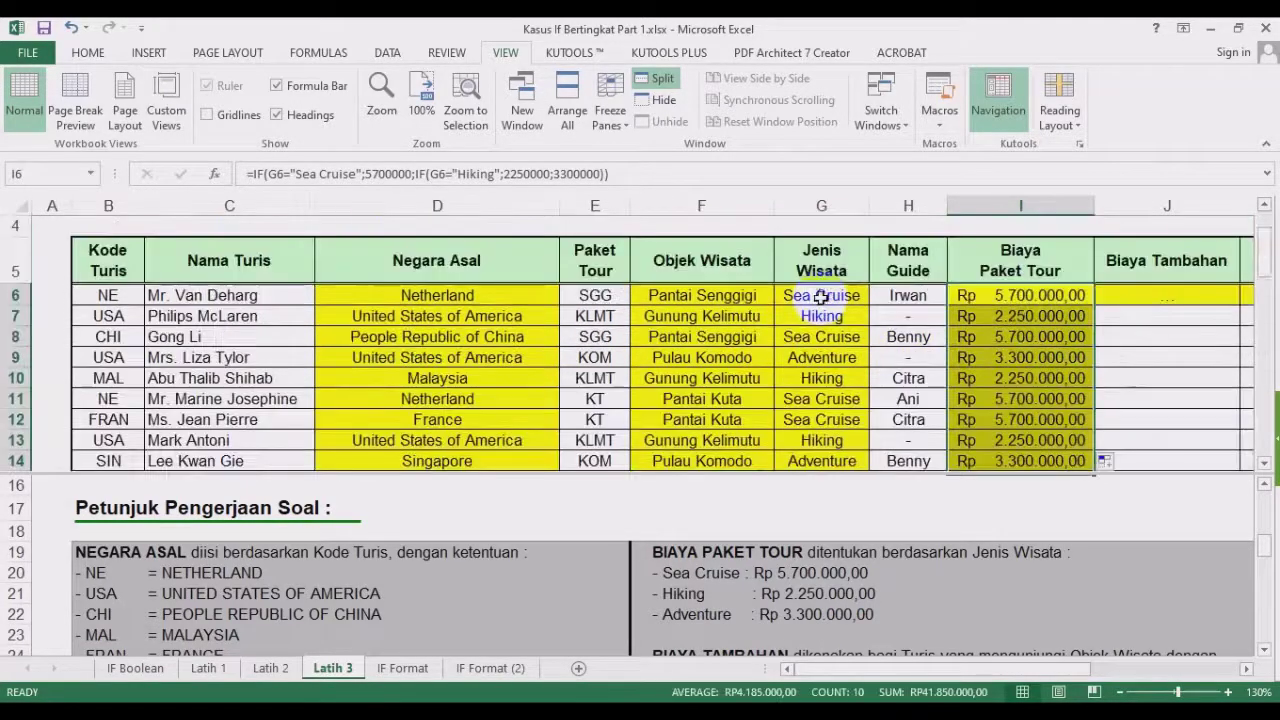
{"action": "left_click", "coordinate": [92, 52]}
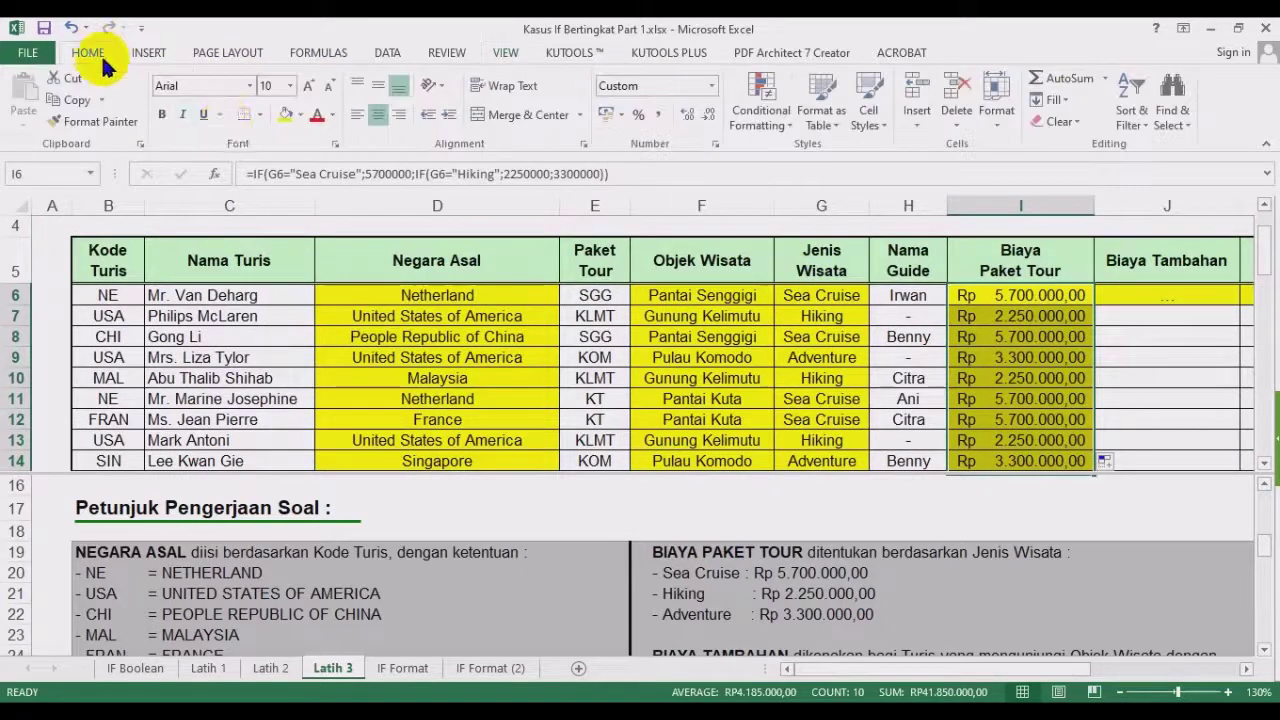
{"action": "left_click", "coordinate": [708, 87]}
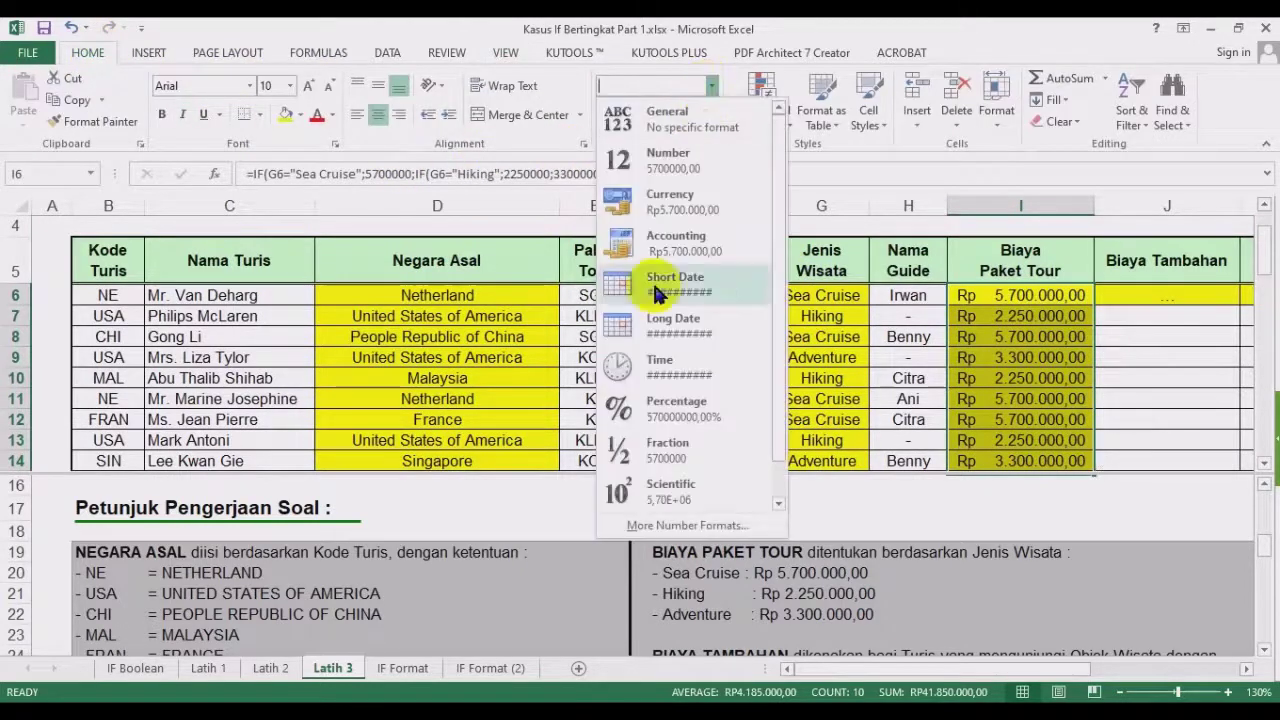
{"action": "left_click", "coordinate": [688, 526]}
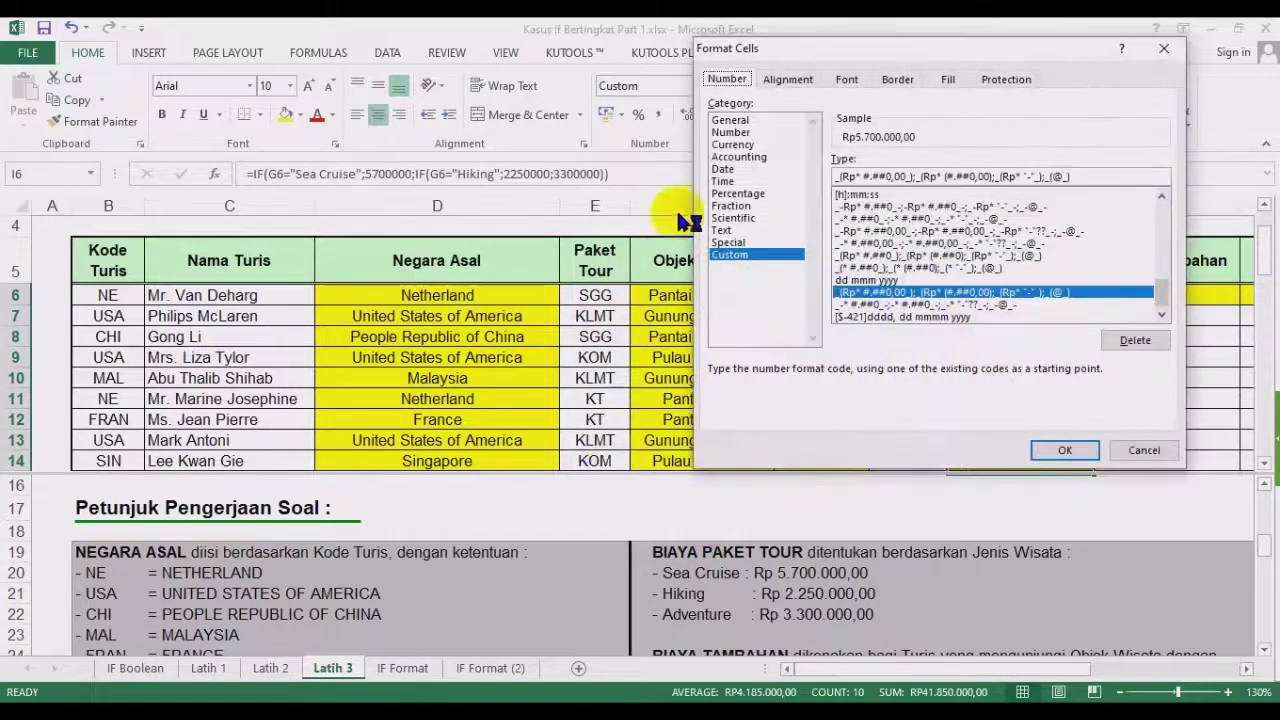
{"action": "left_click_drag", "start_coordinate": [903, 42], "coordinate": [553, 118]}
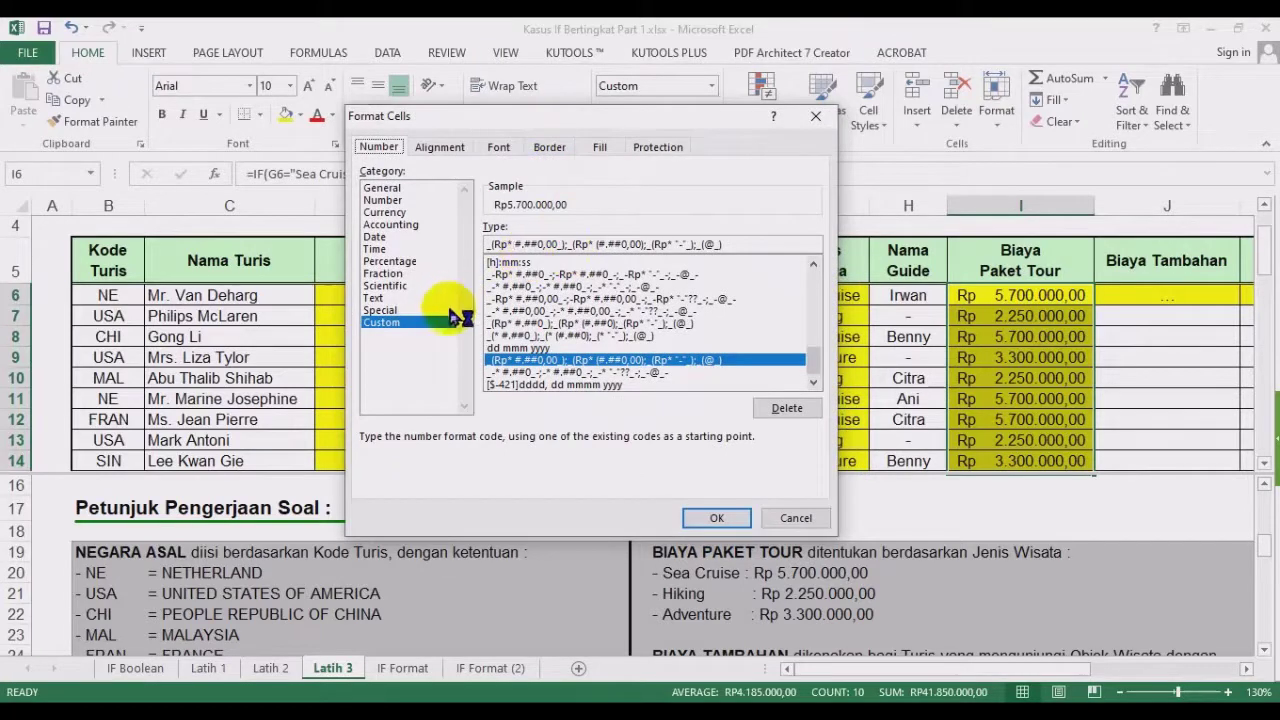
{"action": "left_click", "coordinate": [408, 224]}
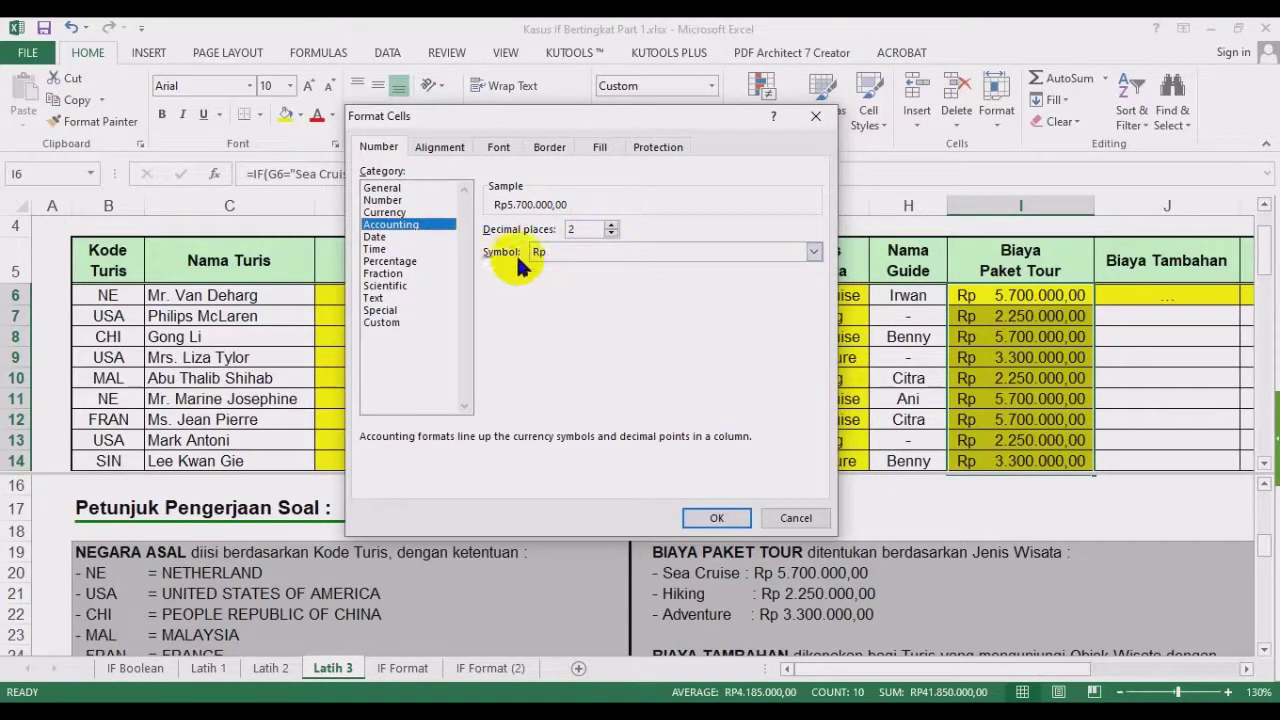
{"action": "left_click", "coordinate": [716, 518]}
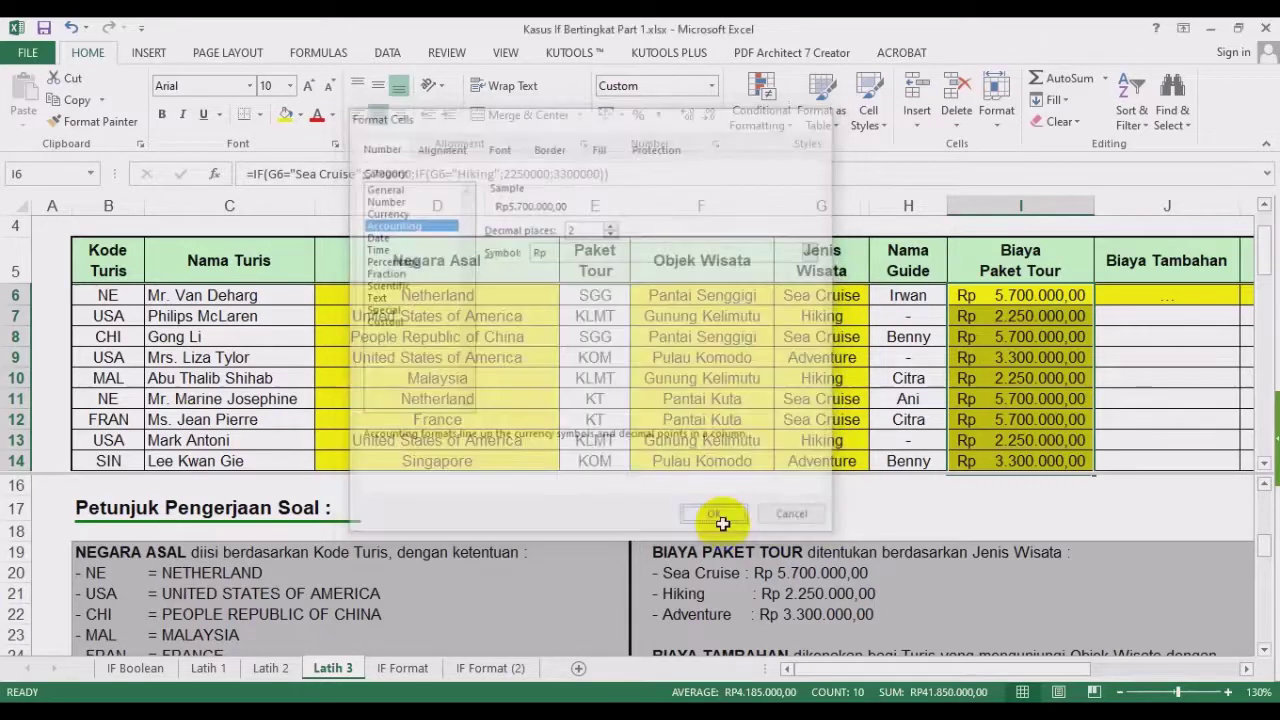
{"action": "left_click", "coordinate": [825, 418]}
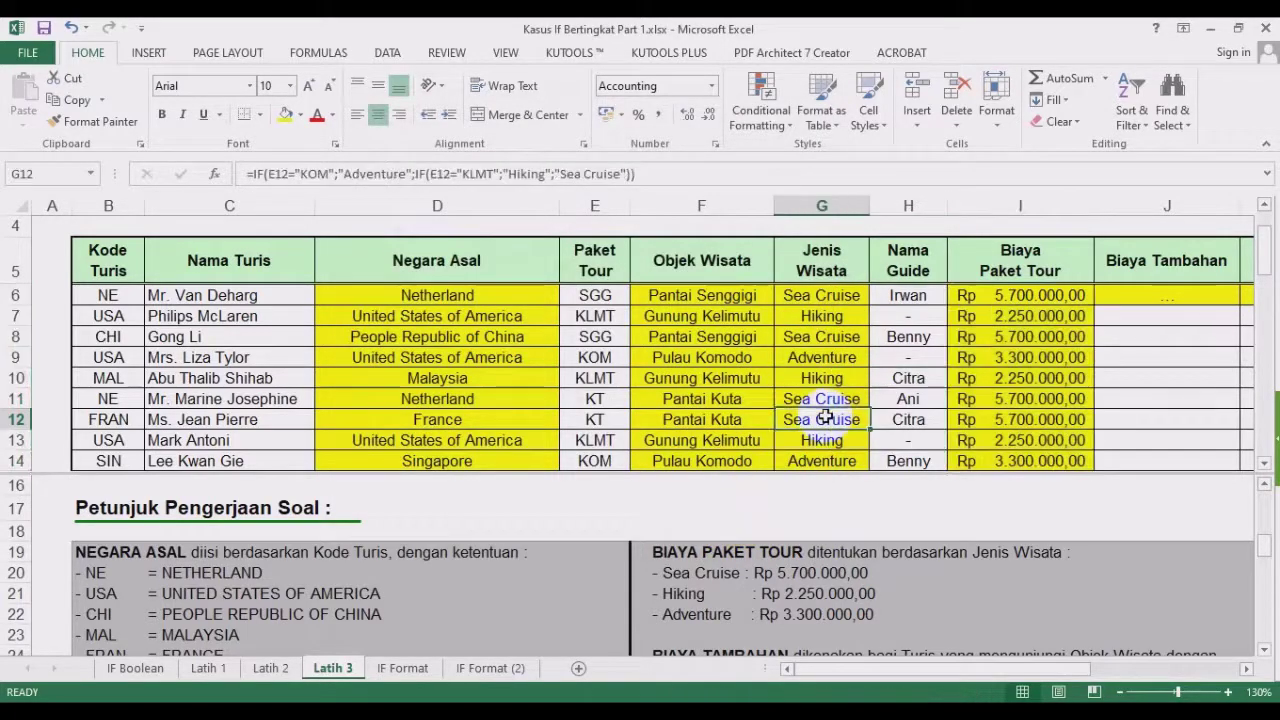
{"action": "scroll", "coordinate": [822, 415], "scroll_direction": "down", "scroll_amount": 2}
{"action": "scroll", "coordinate": [831, 429], "scroll_direction": "up", "scroll_amount": 2}
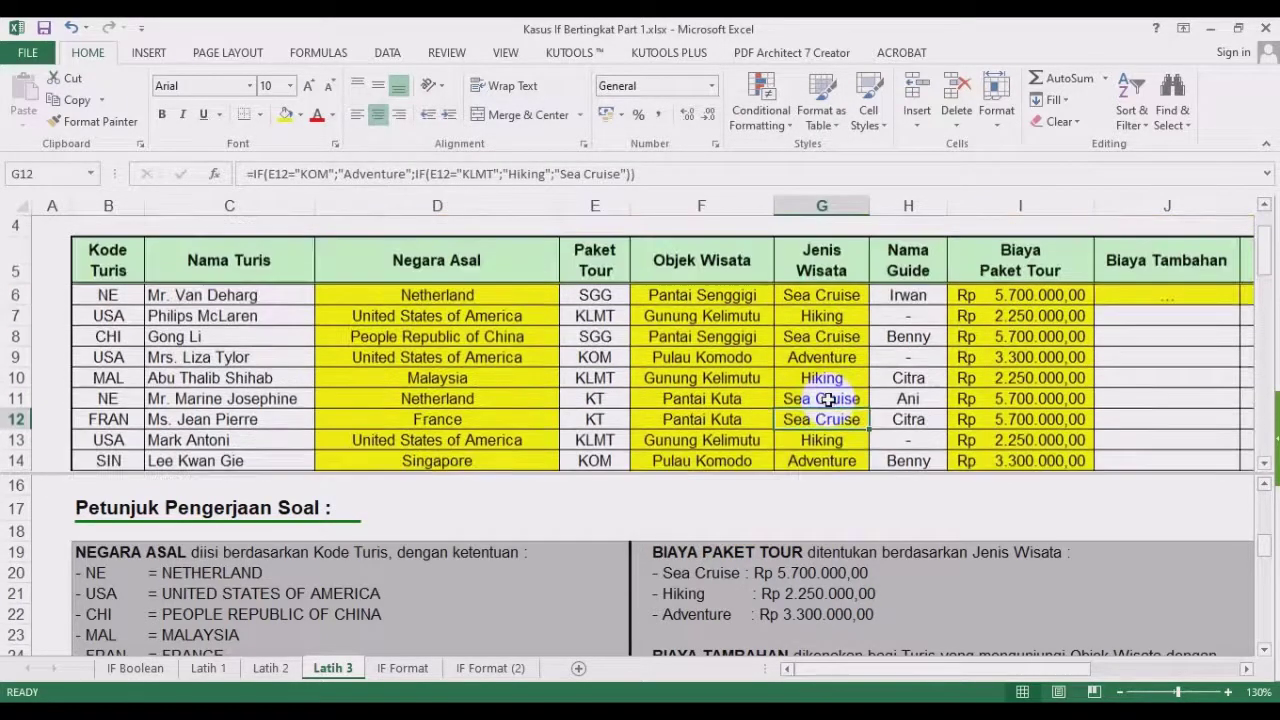
Examine the Biaya Tambahan rule and compare it with the tourists' entries in the Nama Guide column.
{"action": "left_click", "coordinate": [877, 594]}
{"action": "scroll", "coordinate": [870, 592], "scroll_direction": "down", "scroll_amount": 2}
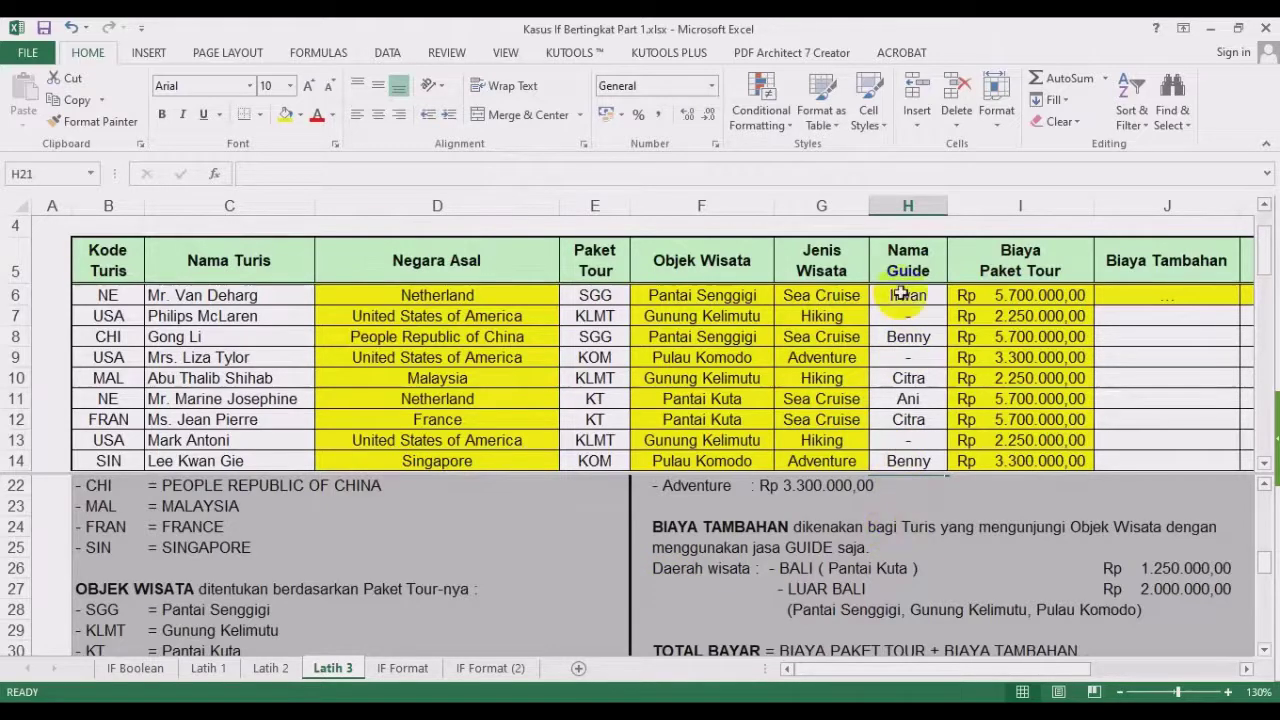
{"action": "left_click_drag", "start_coordinate": [907, 262], "coordinate": [919, 406]}
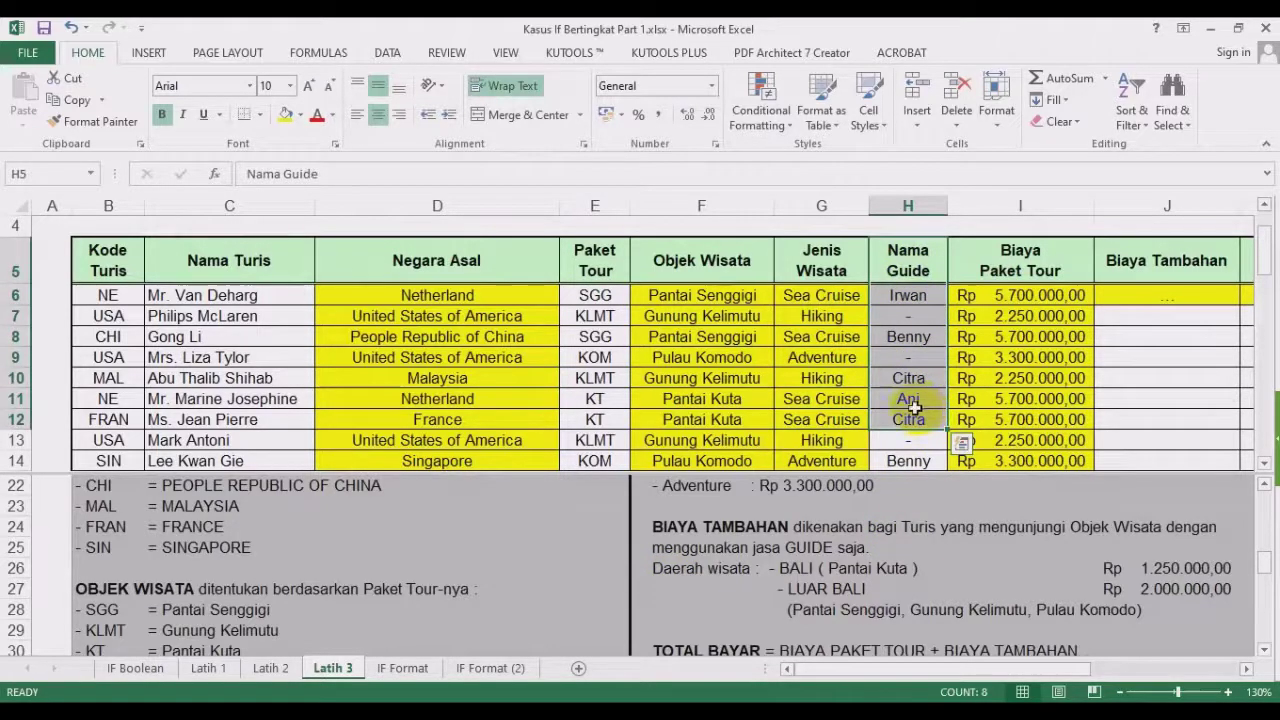
{"action": "left_click", "coordinate": [908, 305]}
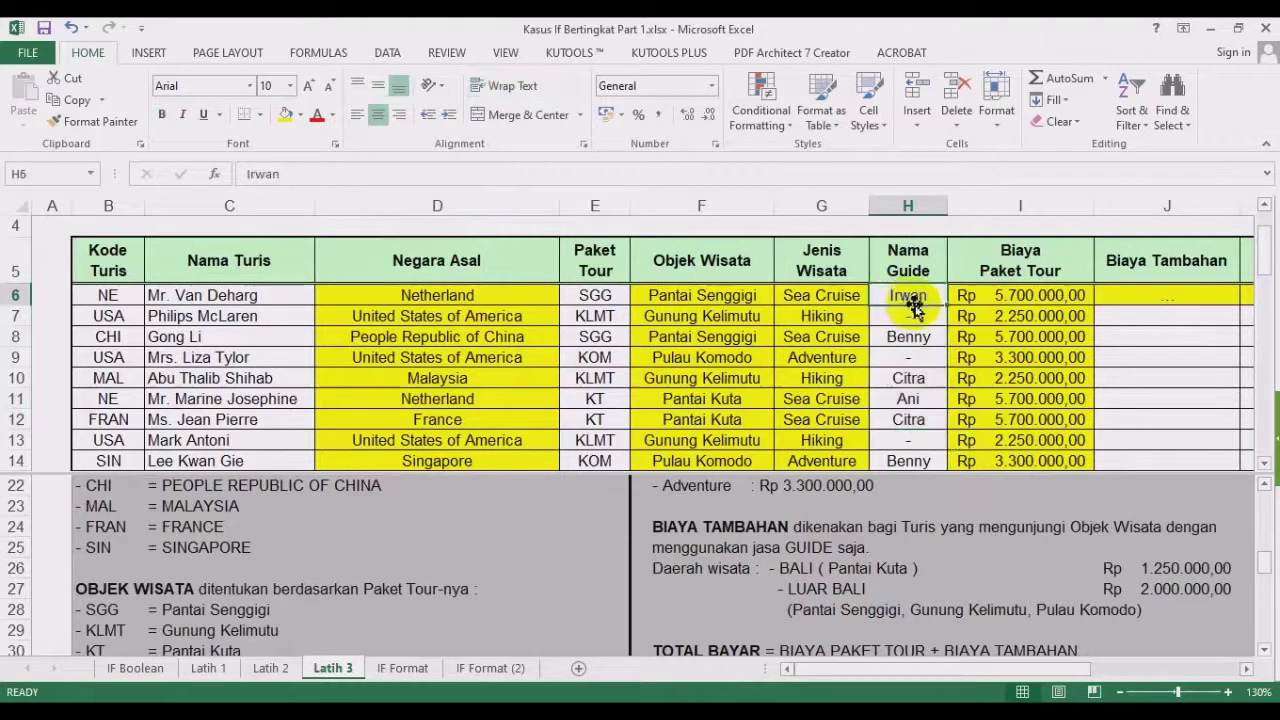
{"action": "left_click", "coordinate": [1130, 295]}
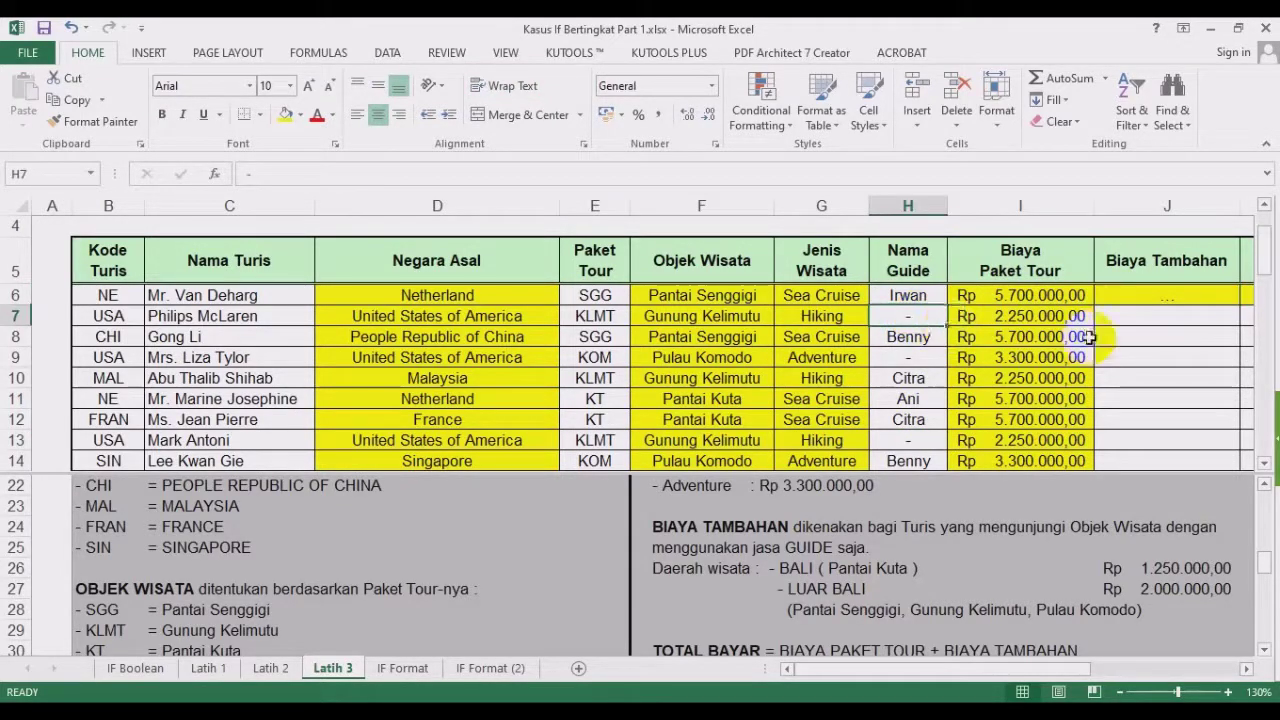
{"action": "left_click", "coordinate": [921, 398]}
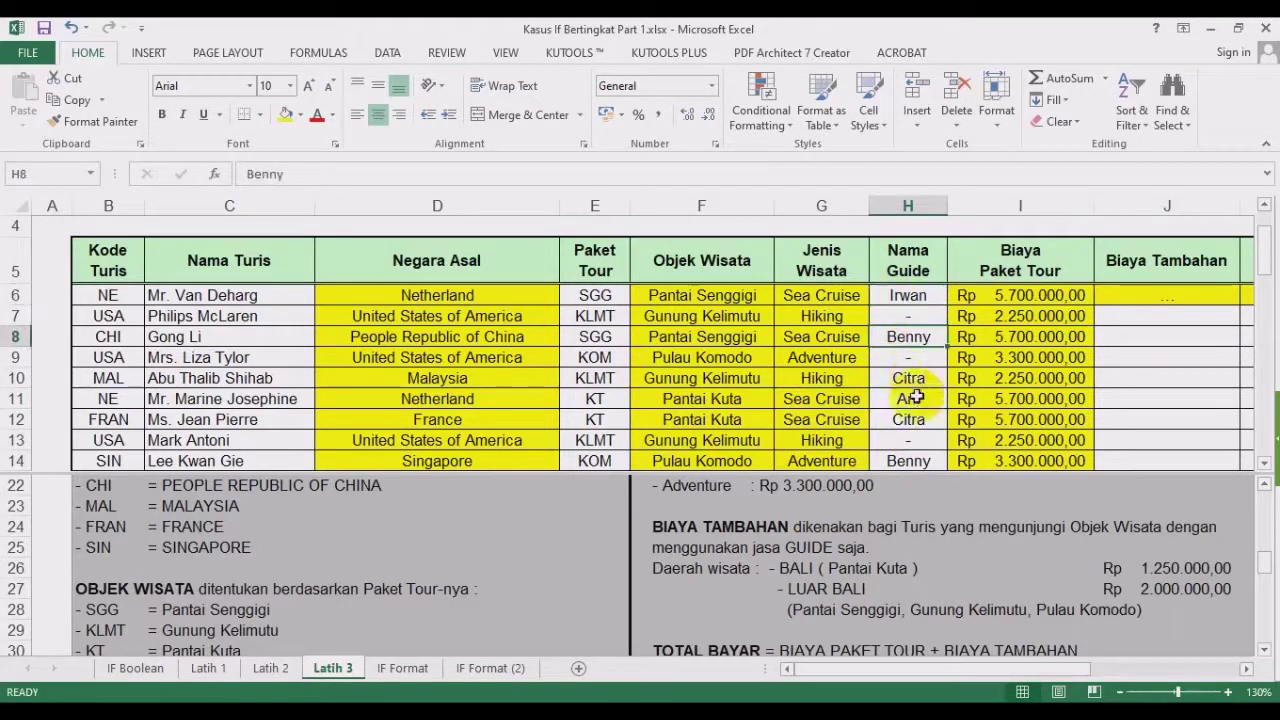
{"action": "left_click", "coordinate": [1140, 314]}
{"action": "left_click", "coordinate": [906, 318]}
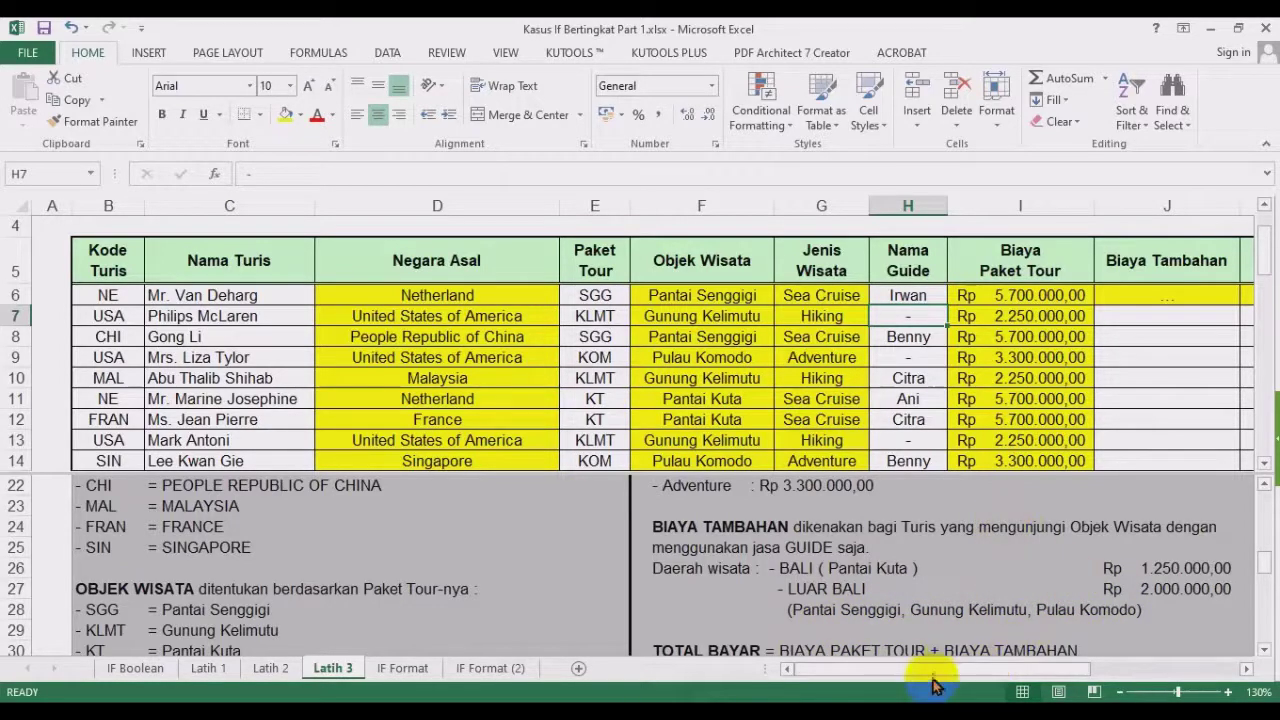
Narrow column M and enter the helper column heading "By. Tambahan" in N5.
{"action": "left_click_drag", "start_coordinate": [936, 670], "coordinate": [1098, 660]}
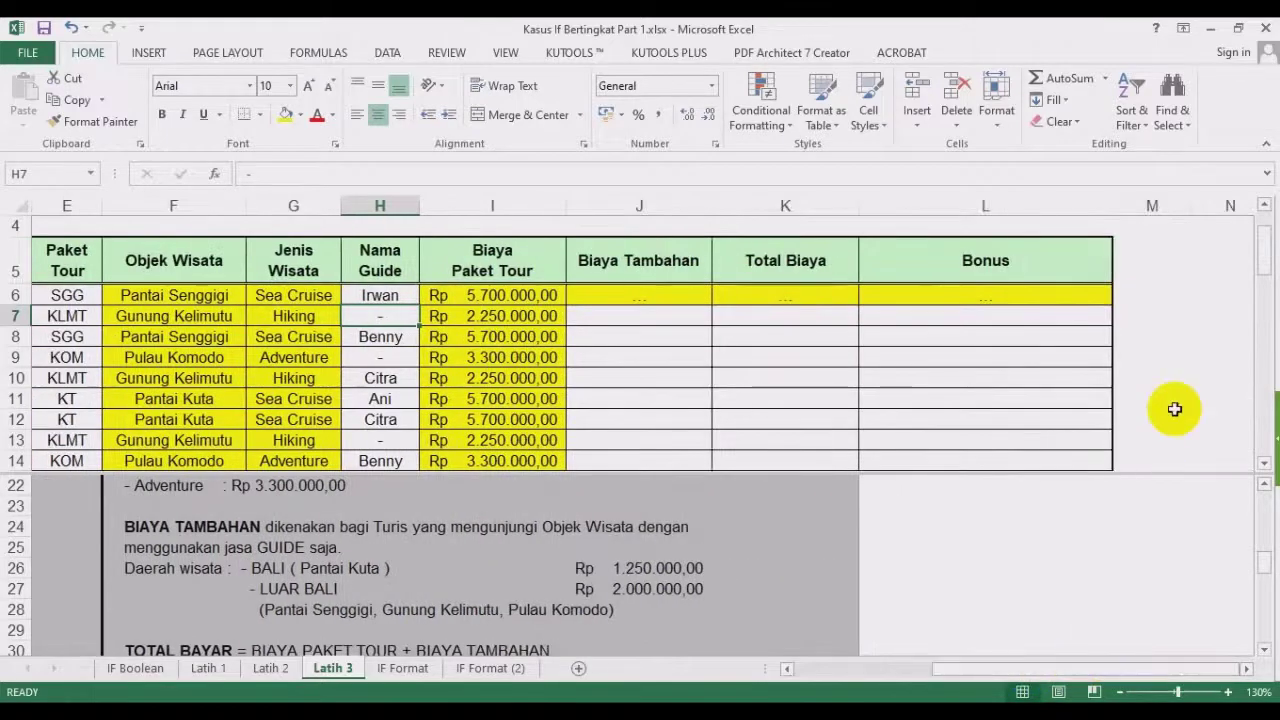
{"action": "left_click_drag", "start_coordinate": [1192, 206], "coordinate": [1153, 210]}
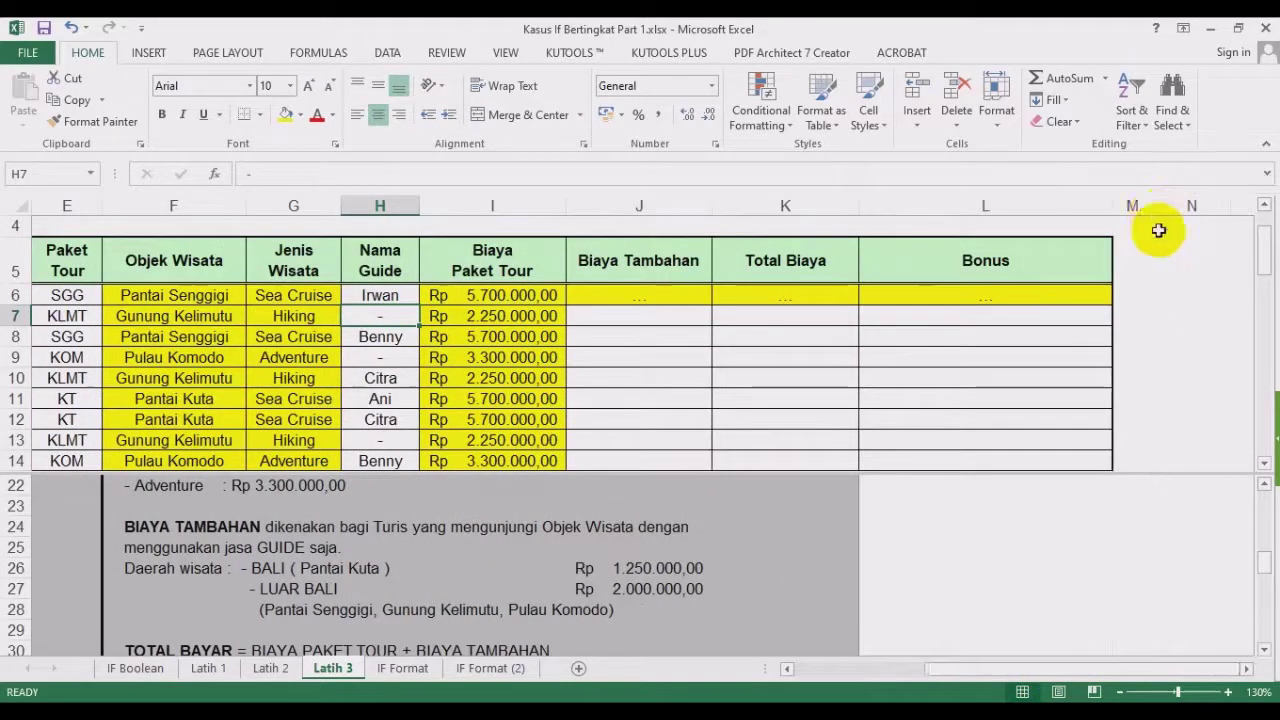
{"action": "left_click", "coordinate": [1207, 263]}
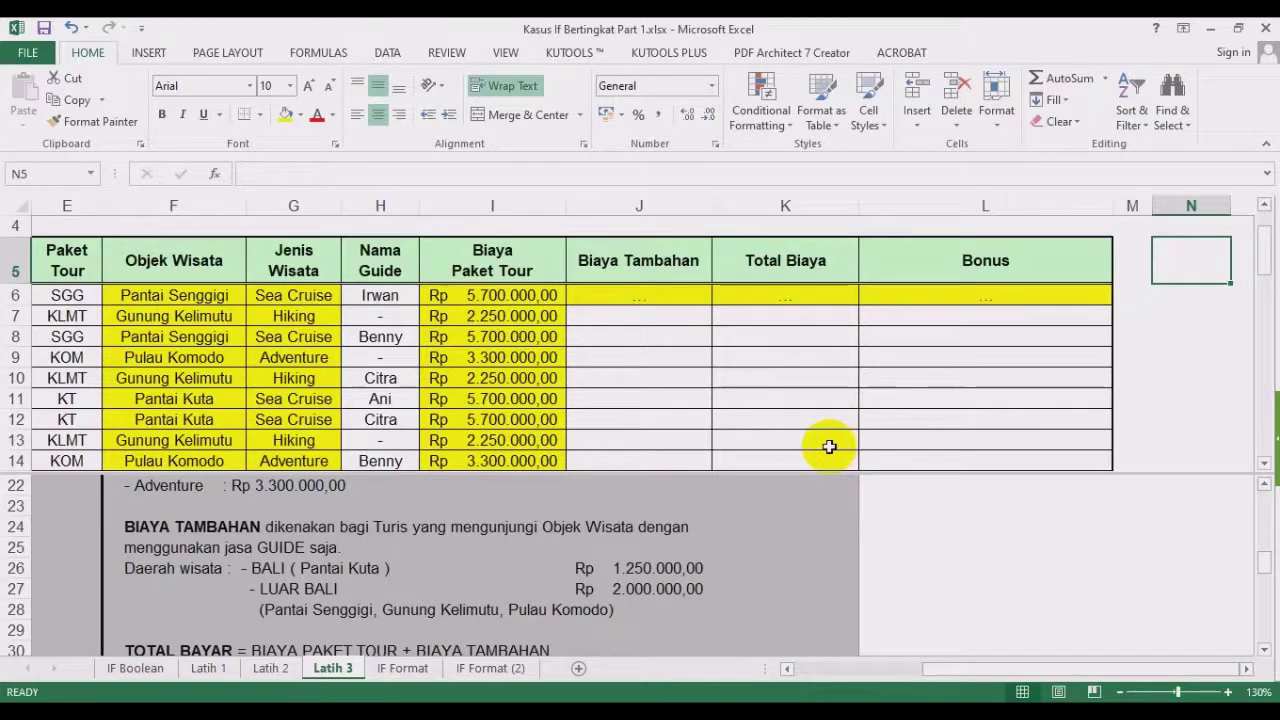
{"action": "type", "text": "By. Tambahan"}
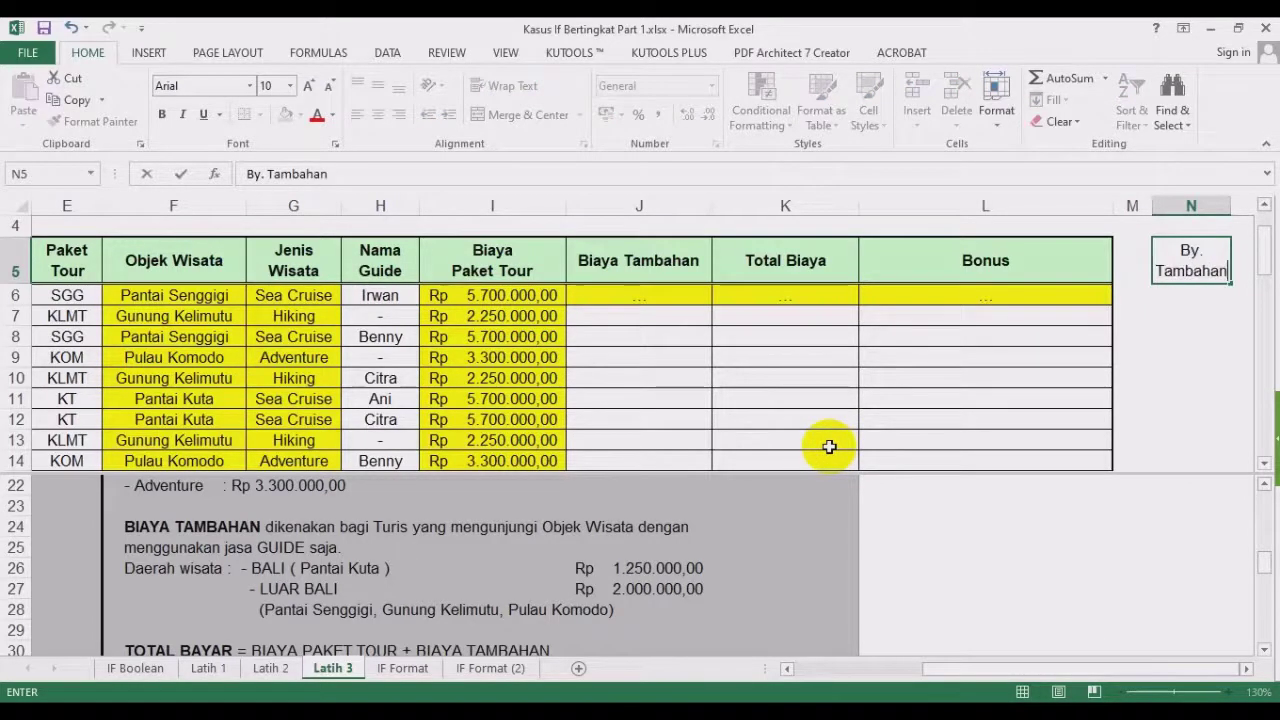
{"action": "key", "text": "Return"}
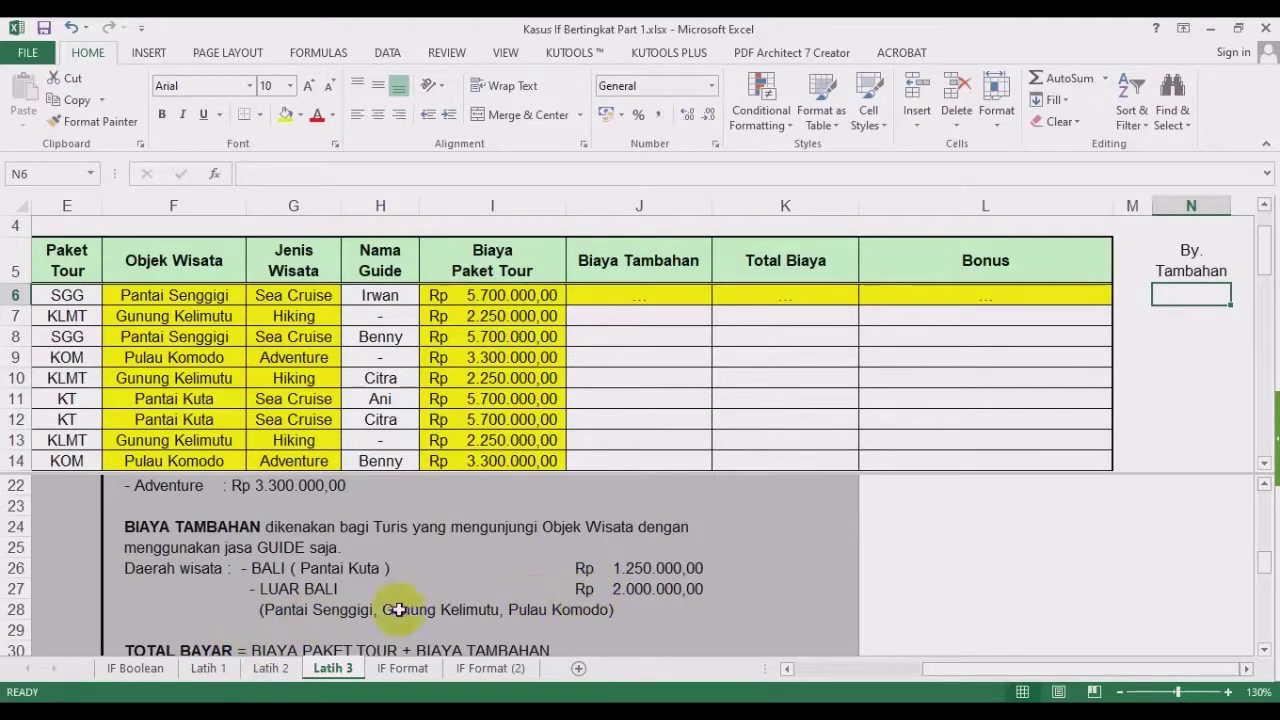
Fill N6 with yellow and apply all borders to the helper column range N5:N15.
{"action": "left_click_drag", "start_coordinate": [304, 600], "coordinate": [518, 588]}
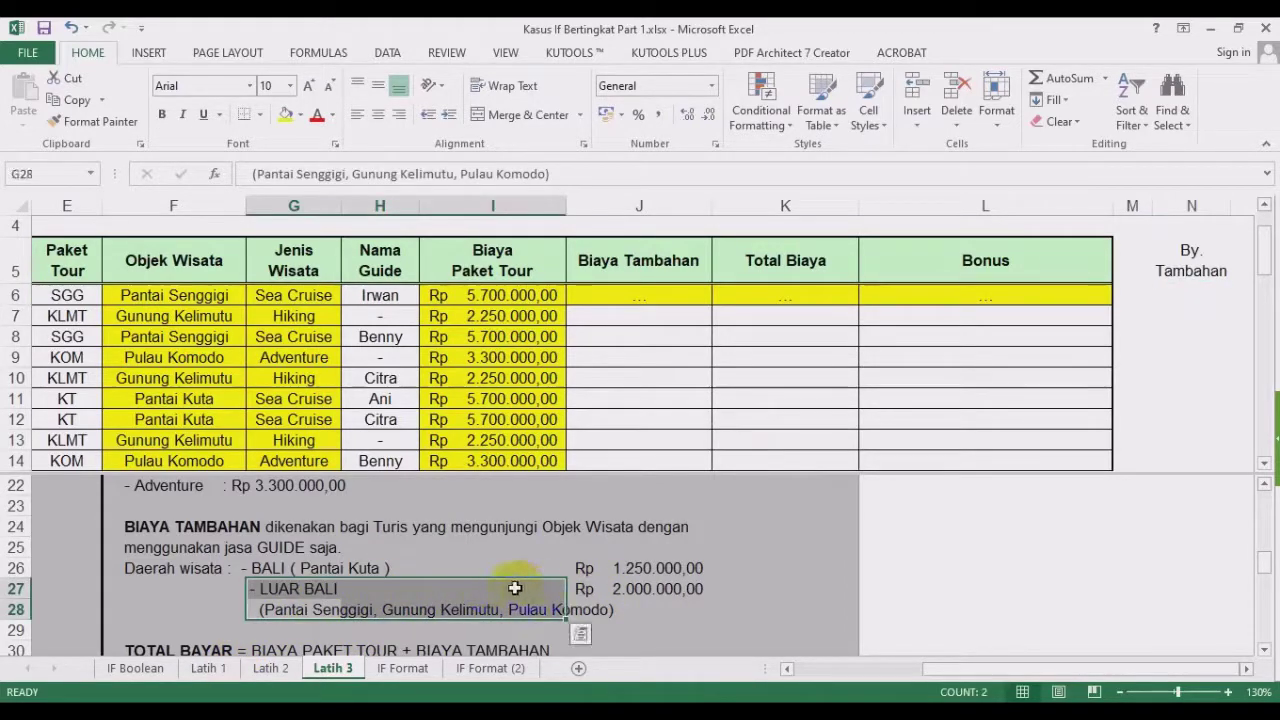
{"action": "left_click", "coordinate": [340, 568]}
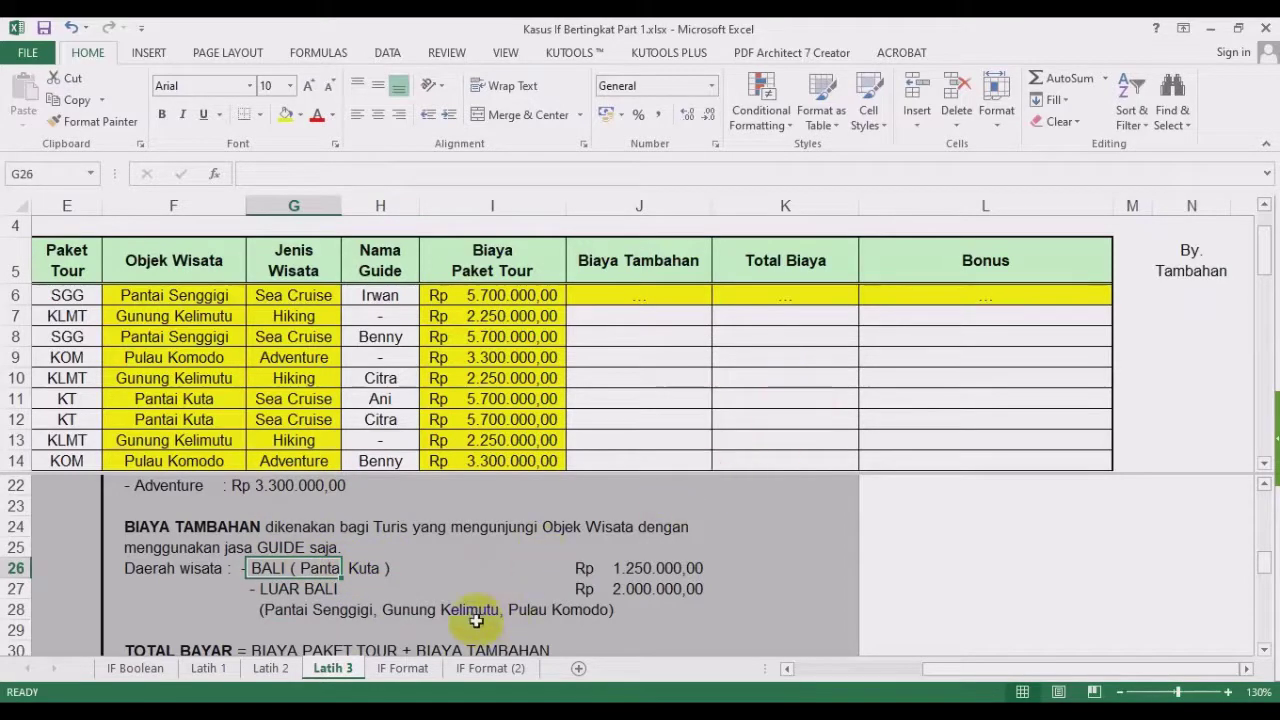
{"action": "left_click", "coordinate": [624, 582]}
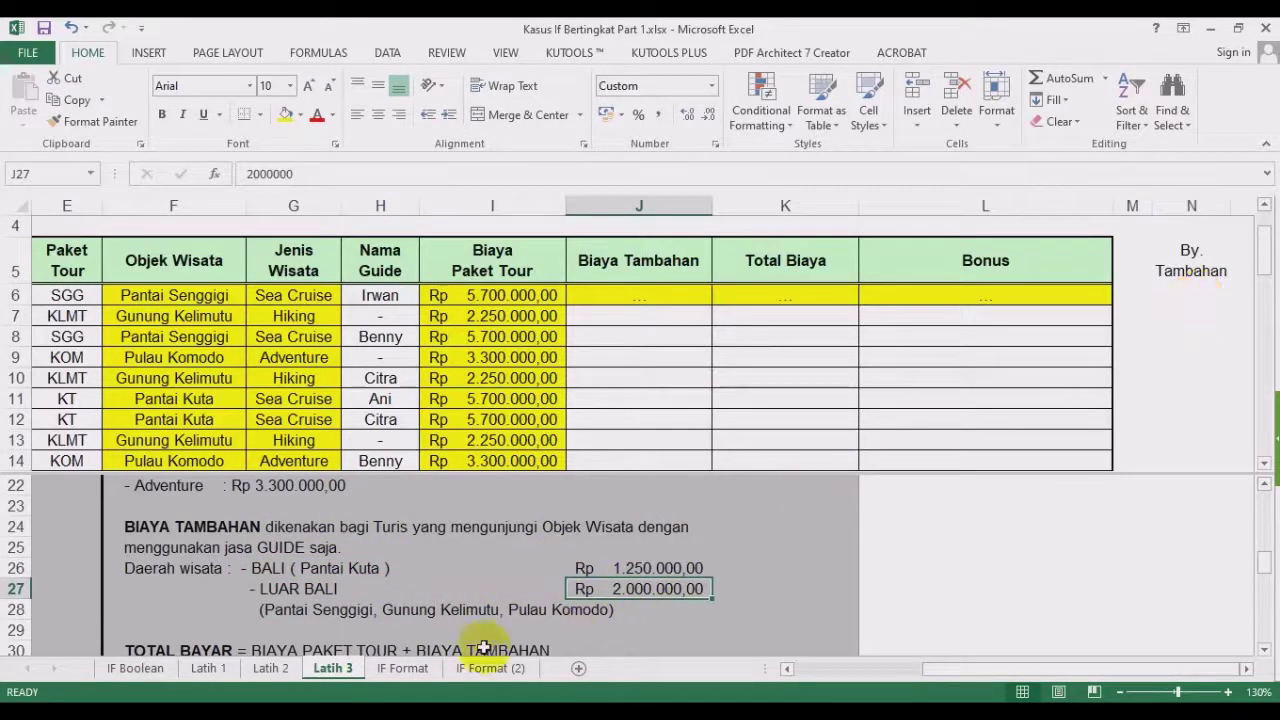
{"action": "left_click", "coordinate": [330, 614]}
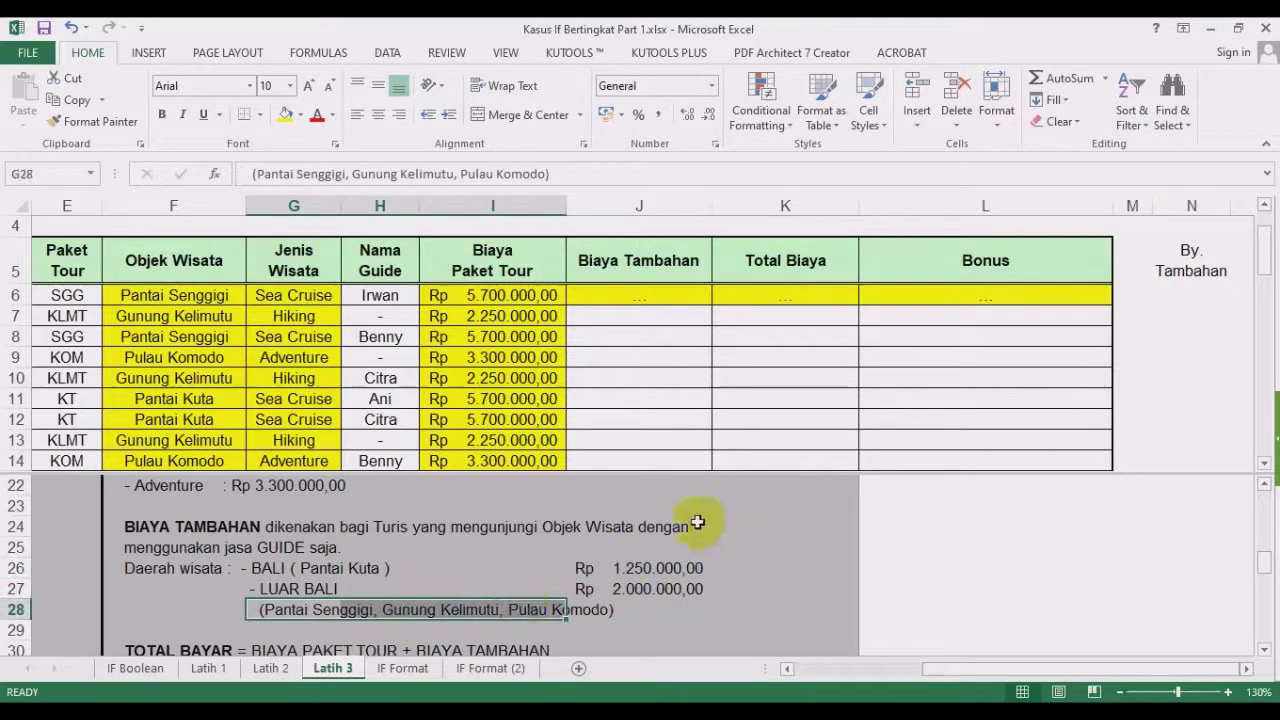
{"action": "left_click", "coordinate": [1160, 298]}
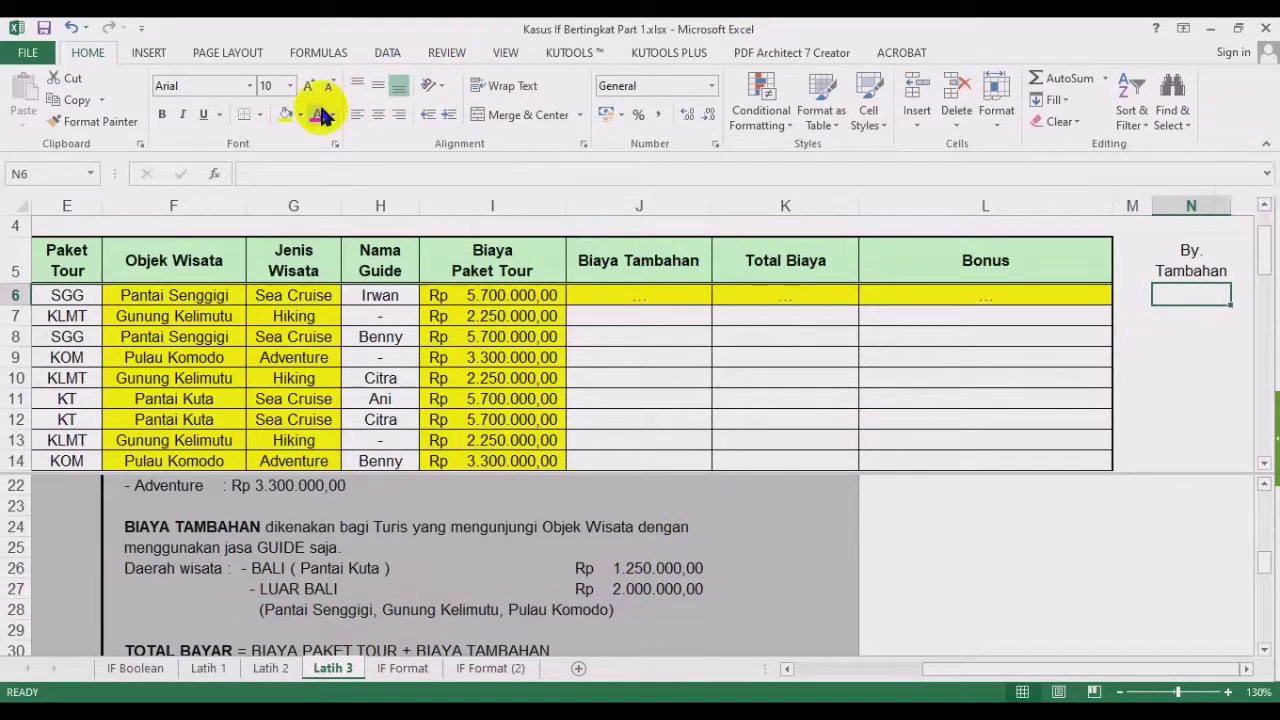
{"action": "left_click", "coordinate": [286, 114]}
{"action": "left_click_drag", "start_coordinate": [1190, 258], "coordinate": [1181, 378]}
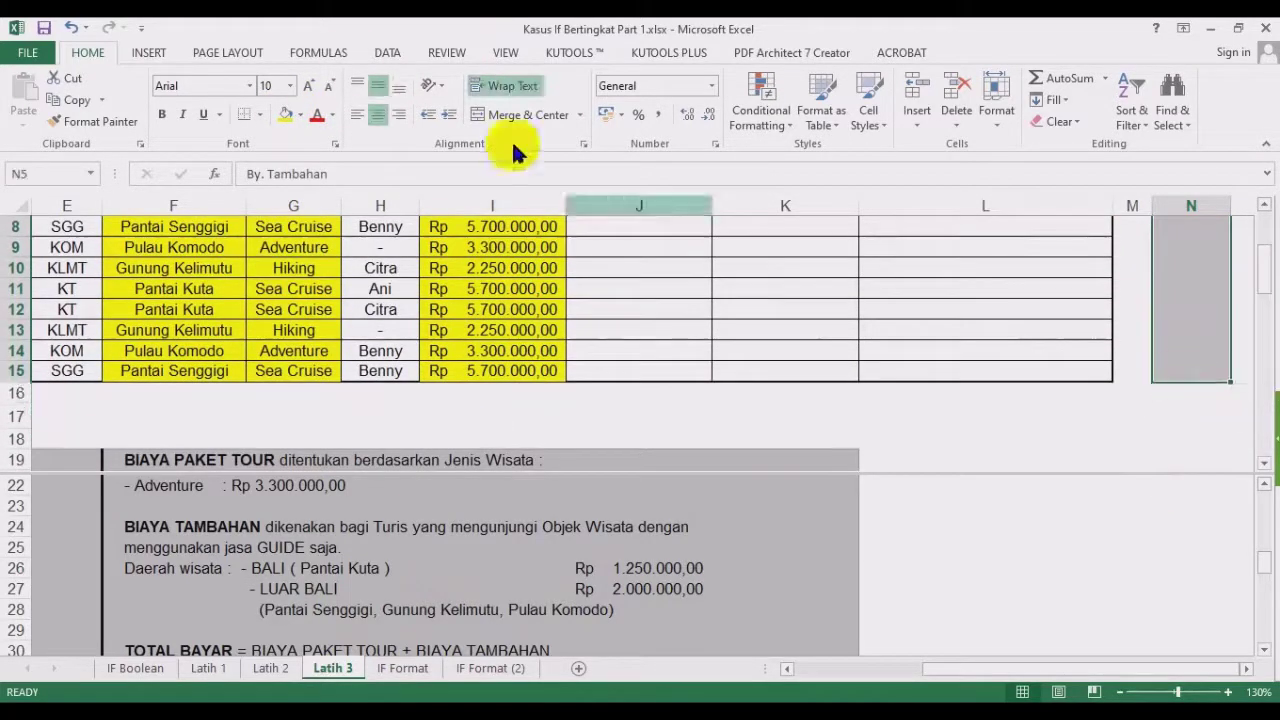
{"action": "left_click", "coordinate": [259, 114]}
{"action": "left_click", "coordinate": [262, 275]}
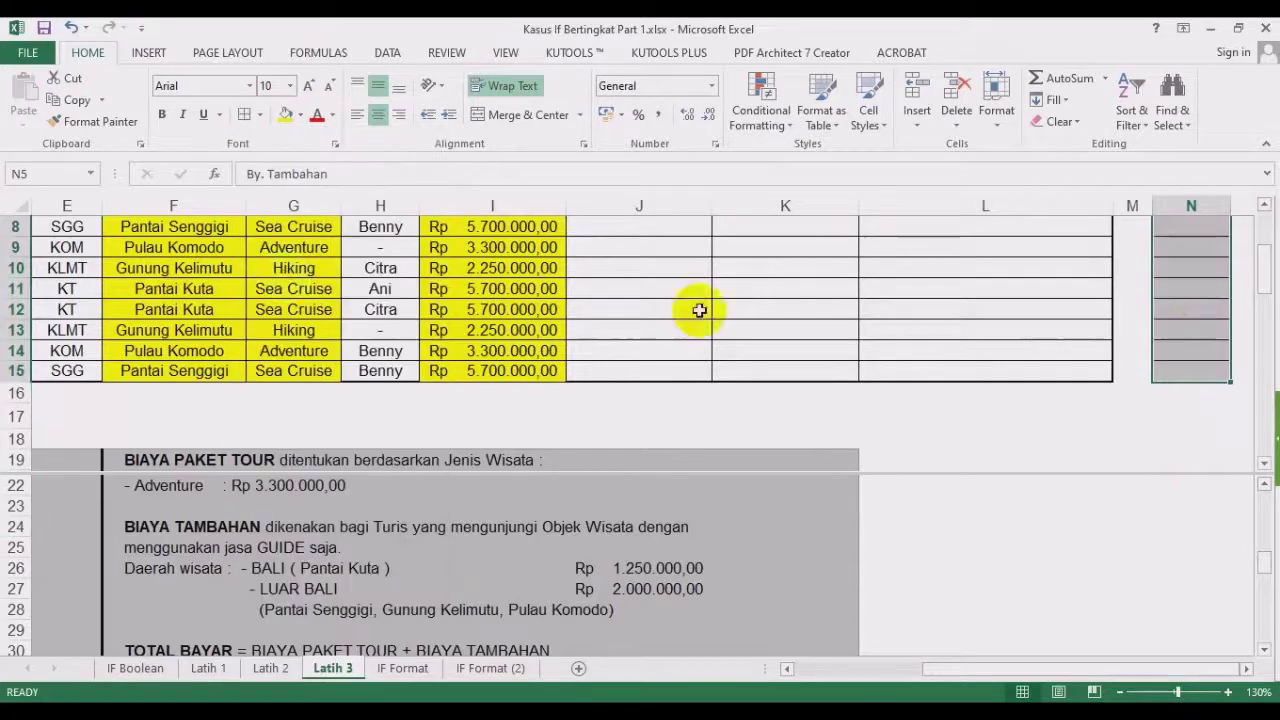
{"action": "scroll", "coordinate": [1200, 330], "scroll_direction": "up", "scroll_amount": 2}
Enter an IF formula in N6 that returns 1250000 when F6 equals "Pantai Kuta" and 2000000 otherwise.
{"action": "left_click", "coordinate": [1199, 343]}
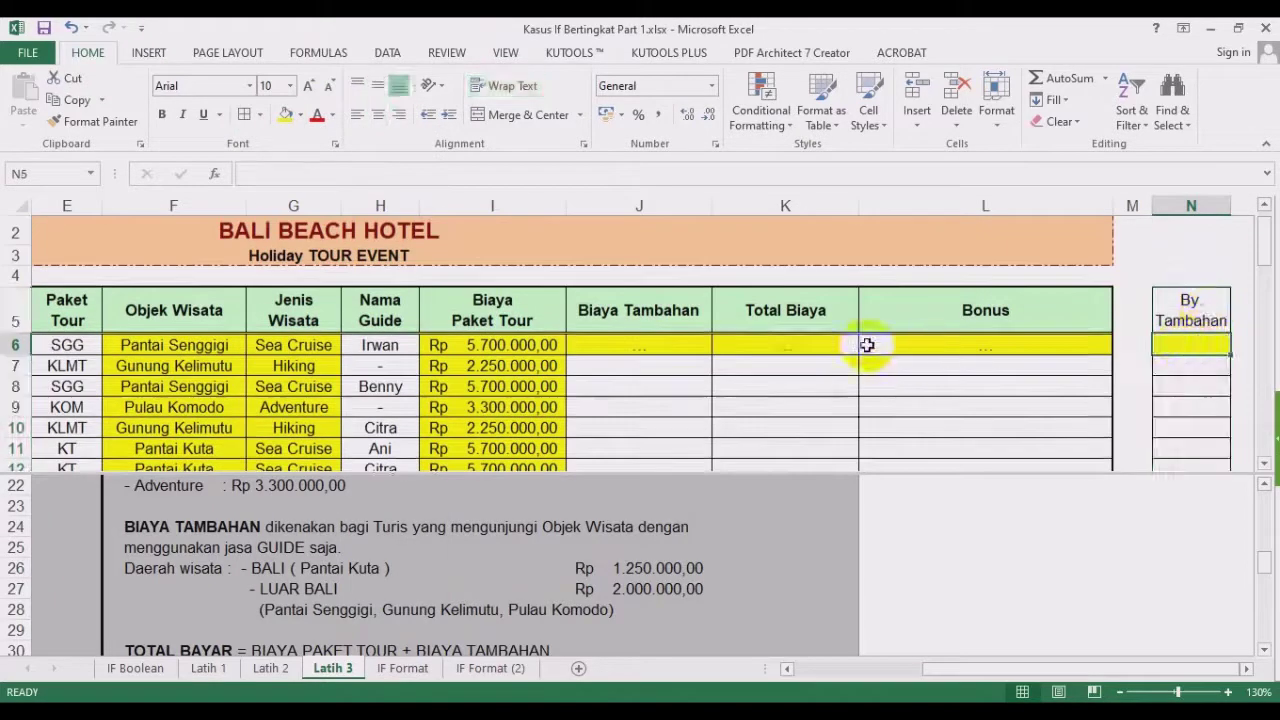
{"action": "type", "text": "=if("}
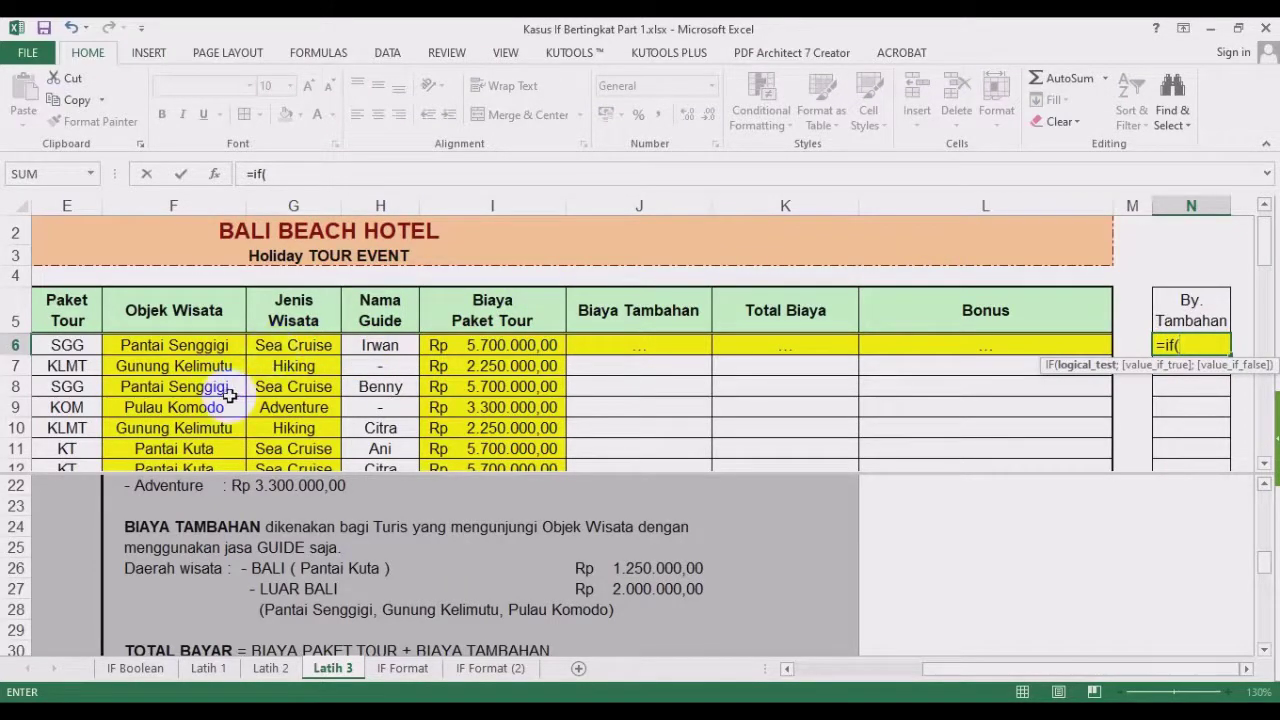
{"action": "left_click", "coordinate": [189, 351]}
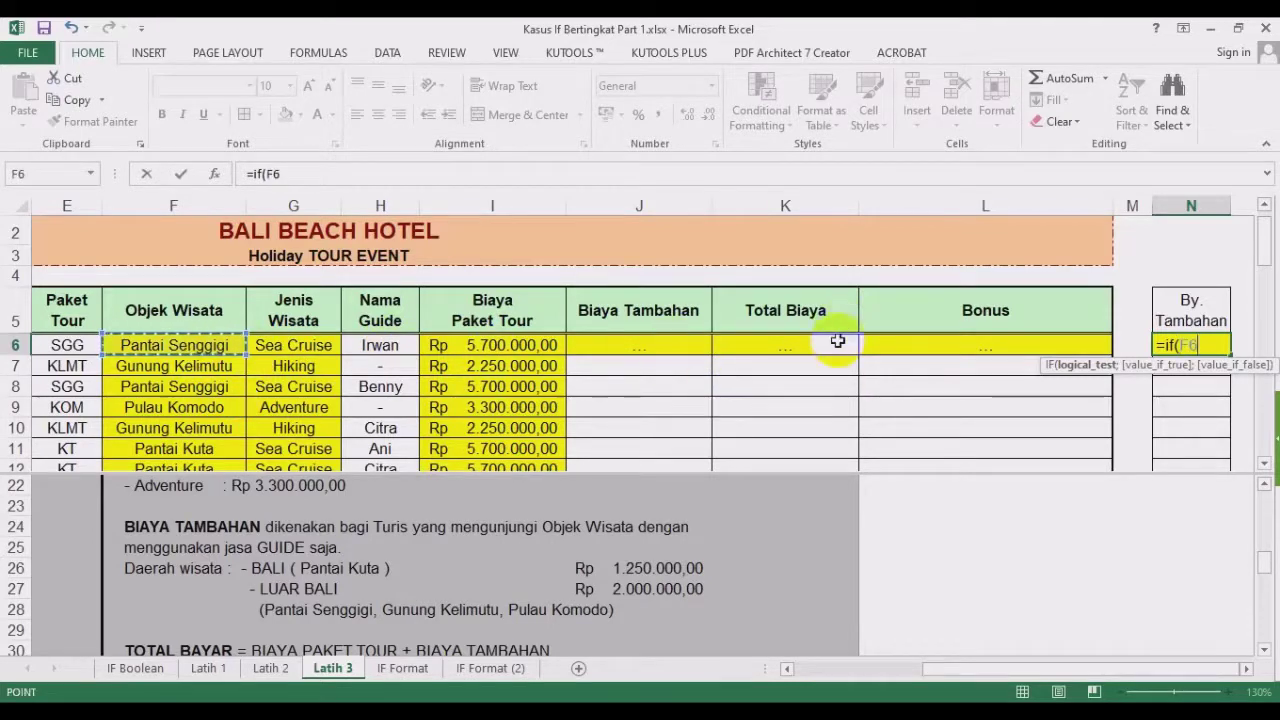
{"action": "type", "text": "=\""}
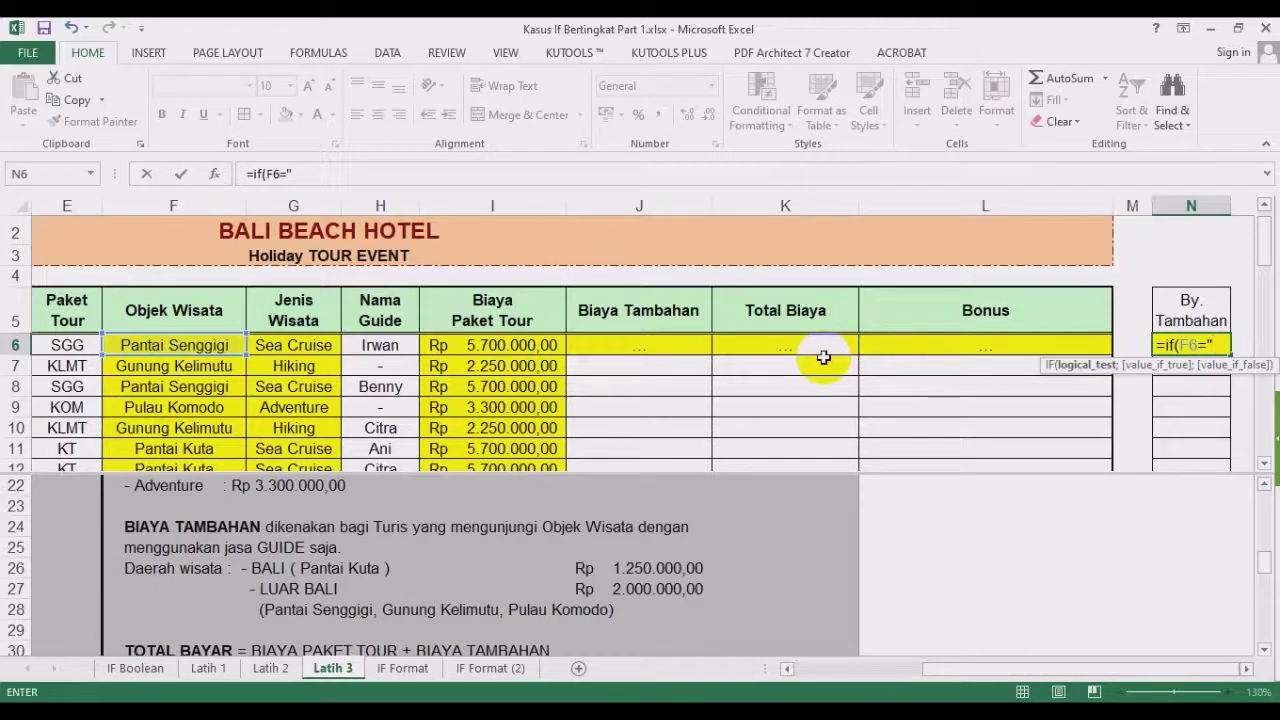
{"action": "type", "text": "Panta"}
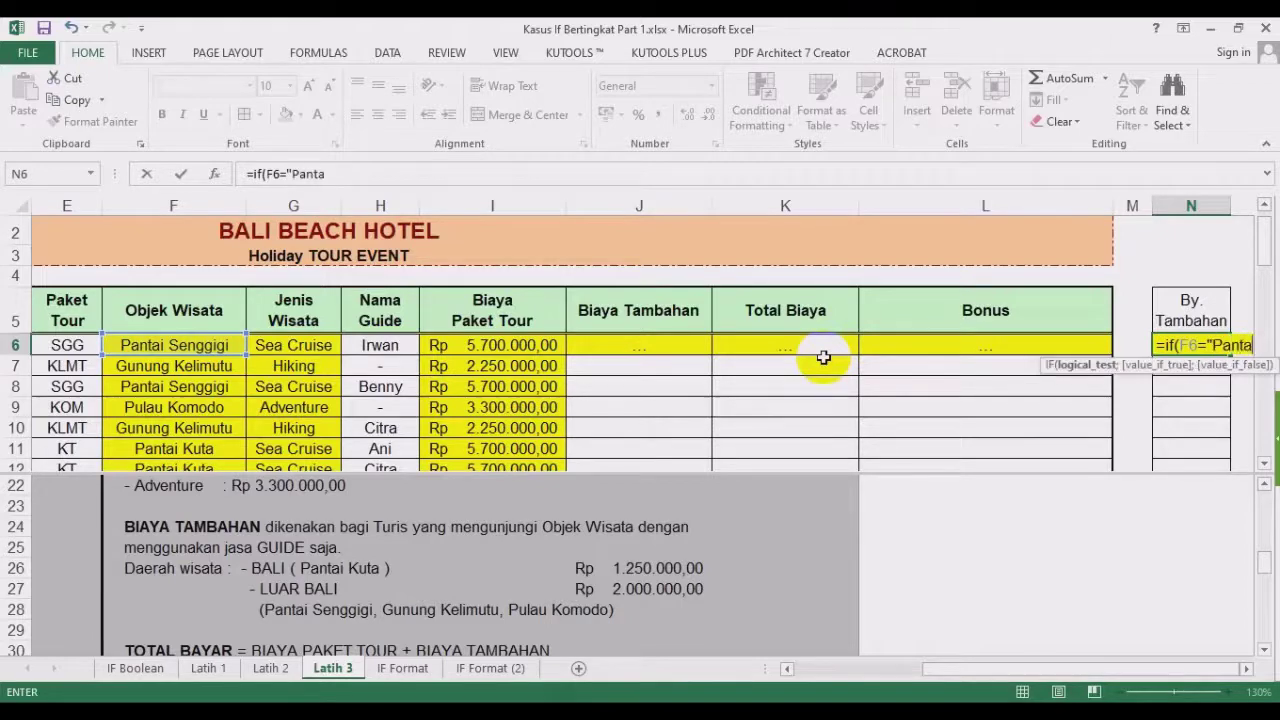
{"action": "type", "text": "i Kuta\";"}
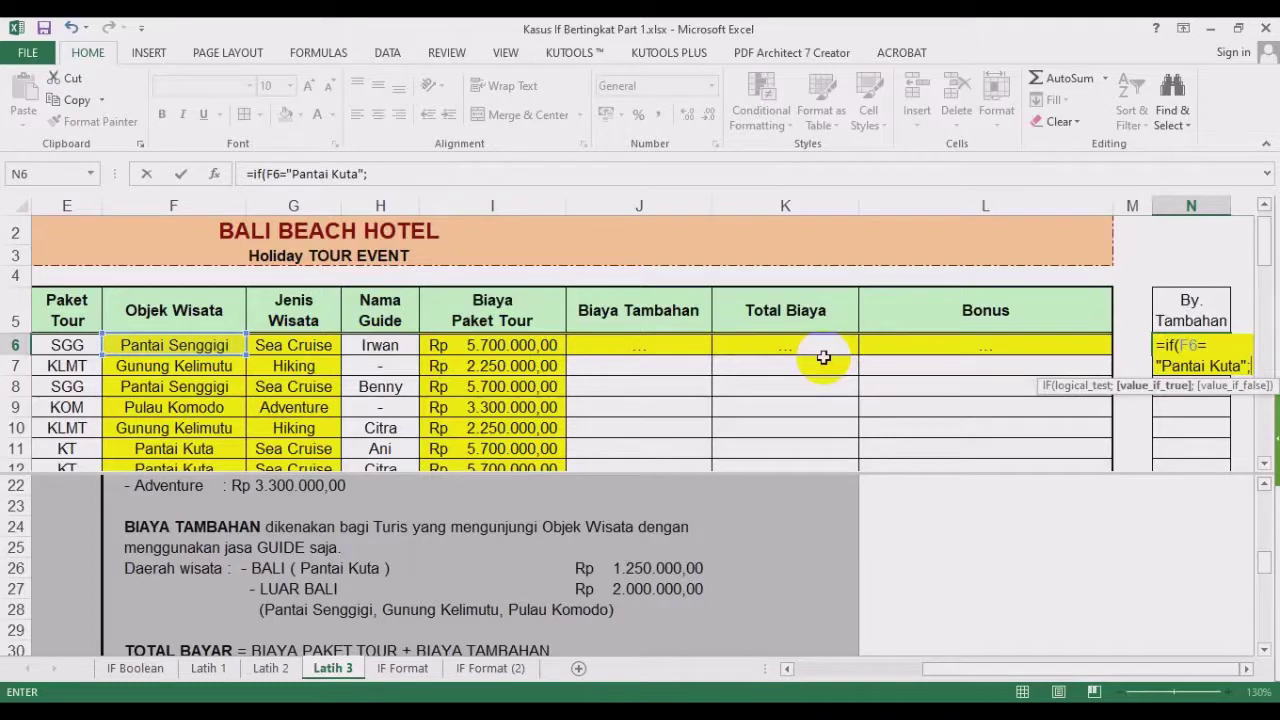
{"action": "type", "text": "1250000;"}
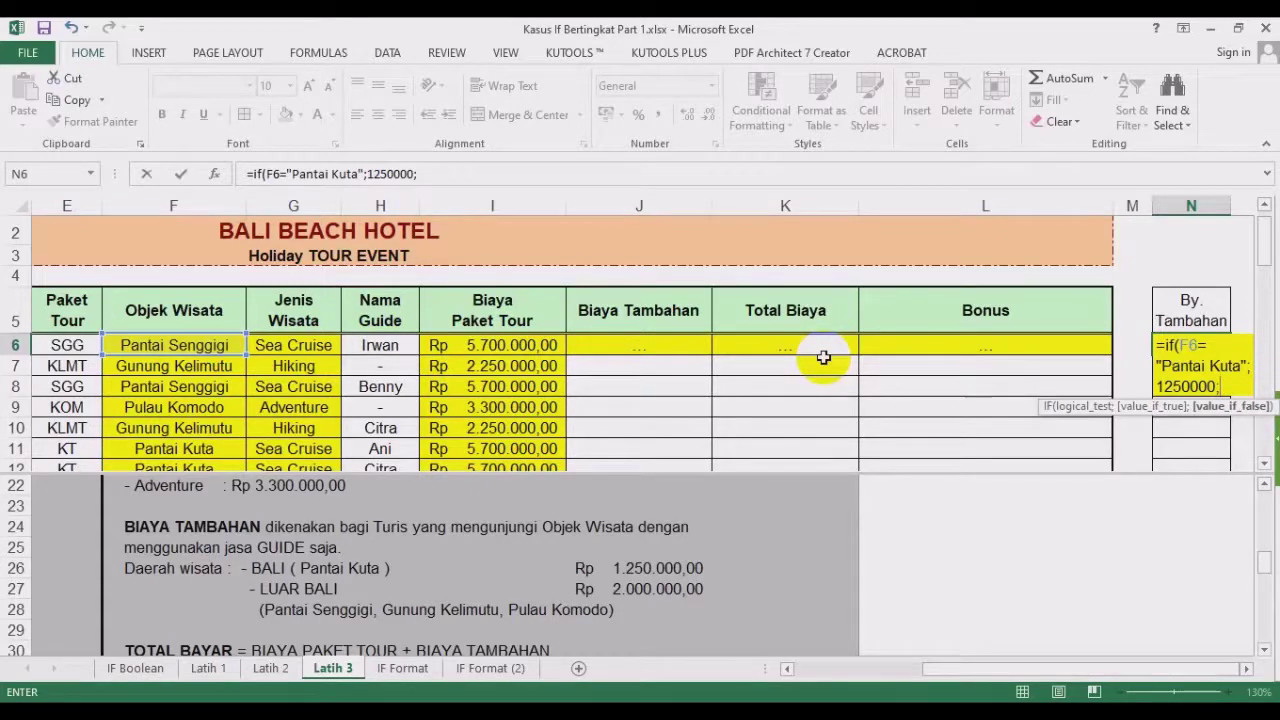
{"action": "type", "text": "2000000)"}
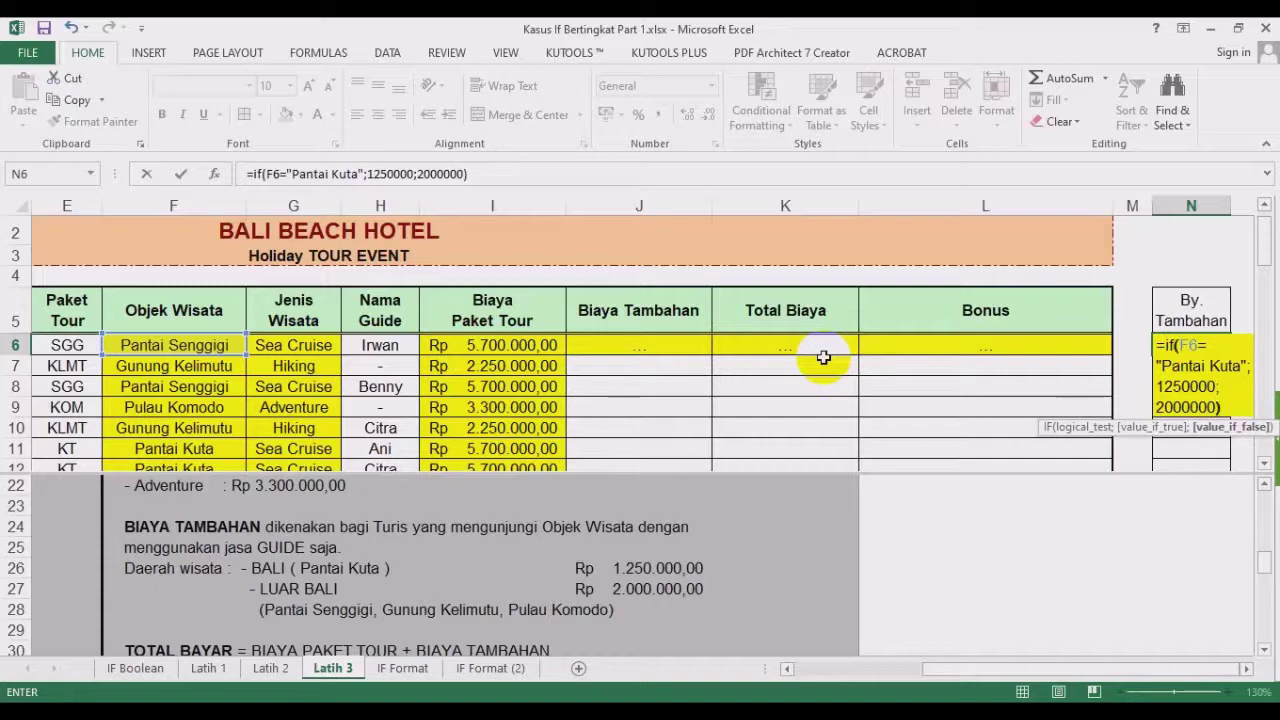
{"action": "key", "text": "Return"}
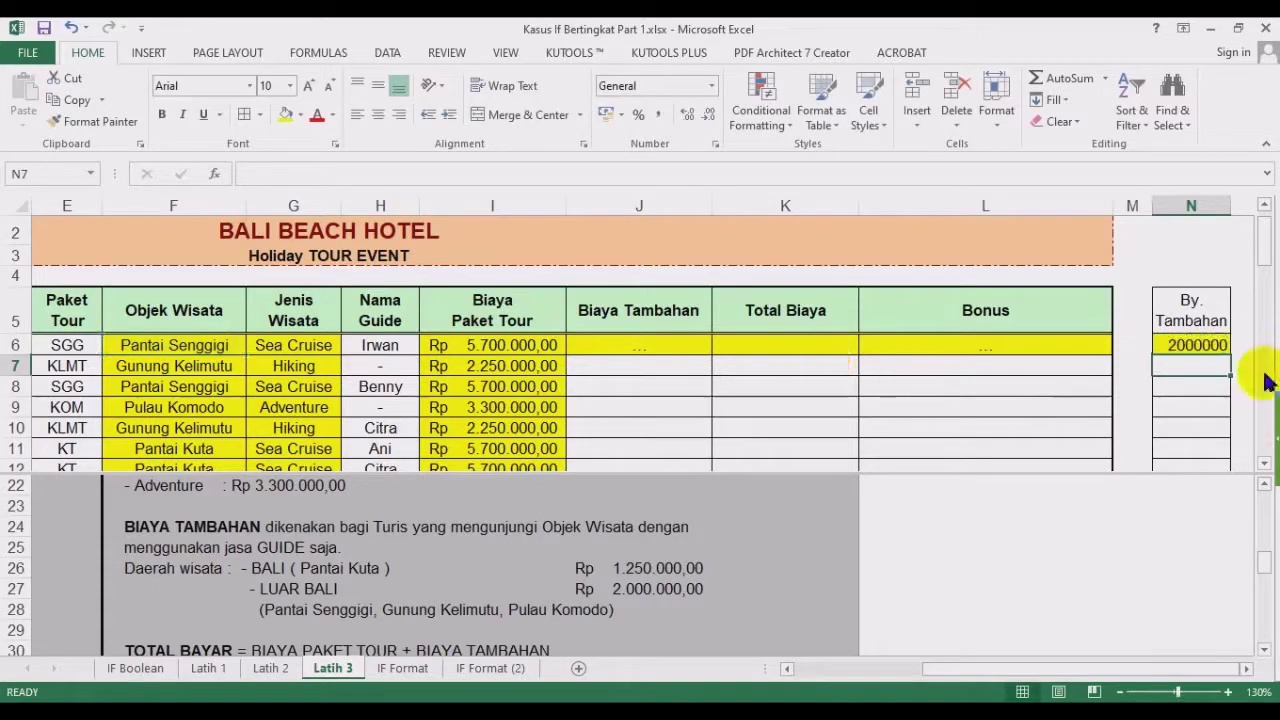
Fill the N6 formula down the By. Tambahan column to N15.
{"action": "left_click", "coordinate": [1210, 346]}
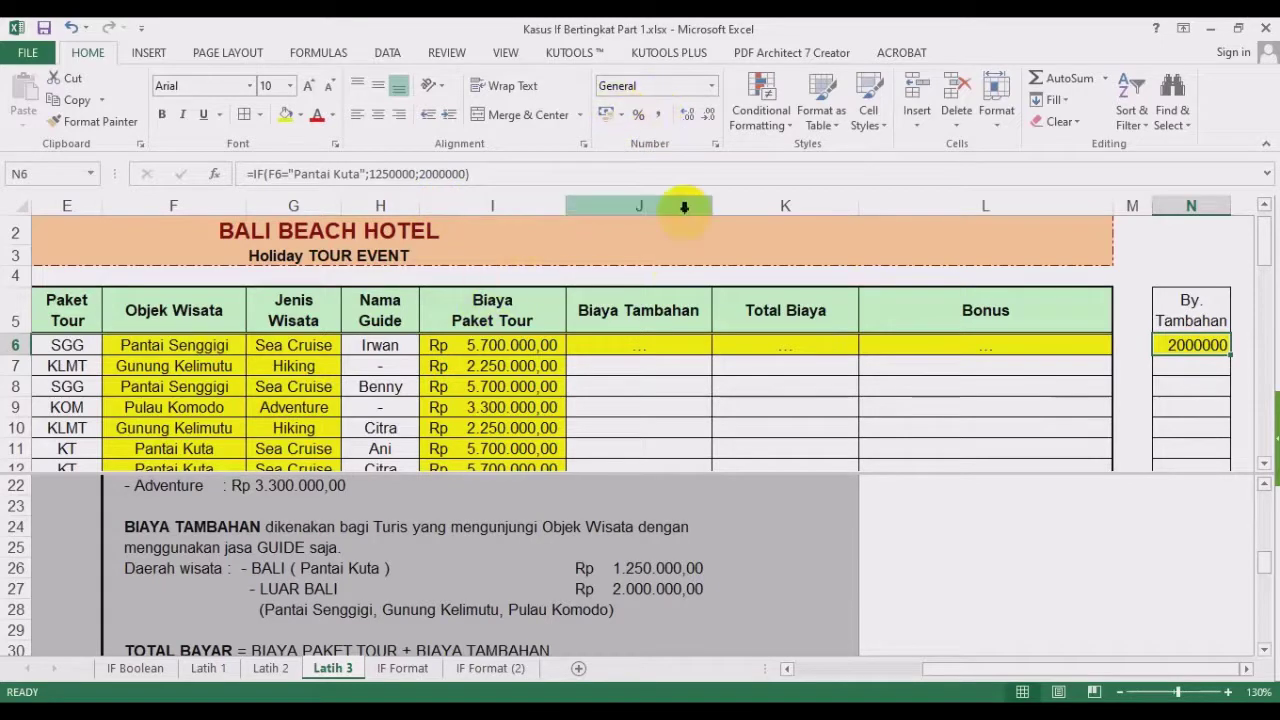
{"action": "scroll", "coordinate": [1232, 320], "scroll_direction": "down", "scroll_amount": 1}
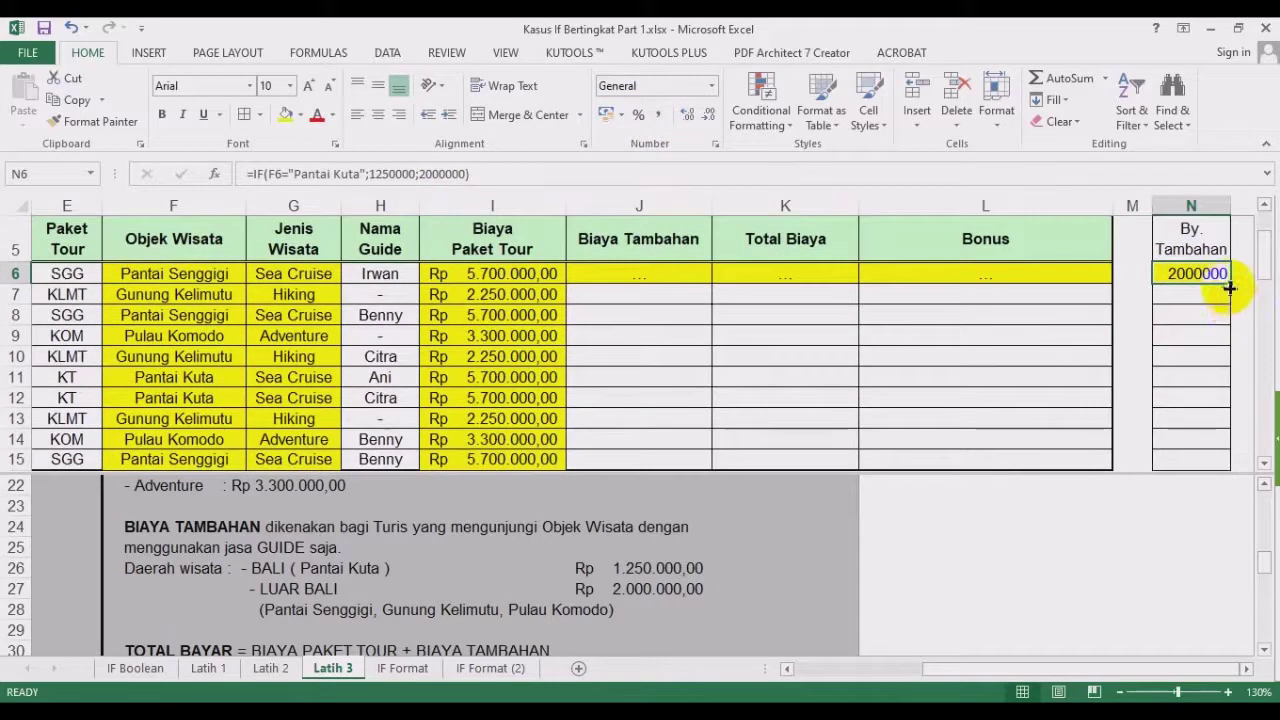
{"action": "left_click_drag", "start_coordinate": [1230, 284], "coordinate": [1218, 470]}
{"action": "scroll", "coordinate": [1017, 436], "scroll_direction": "down", "scroll_amount": 1}
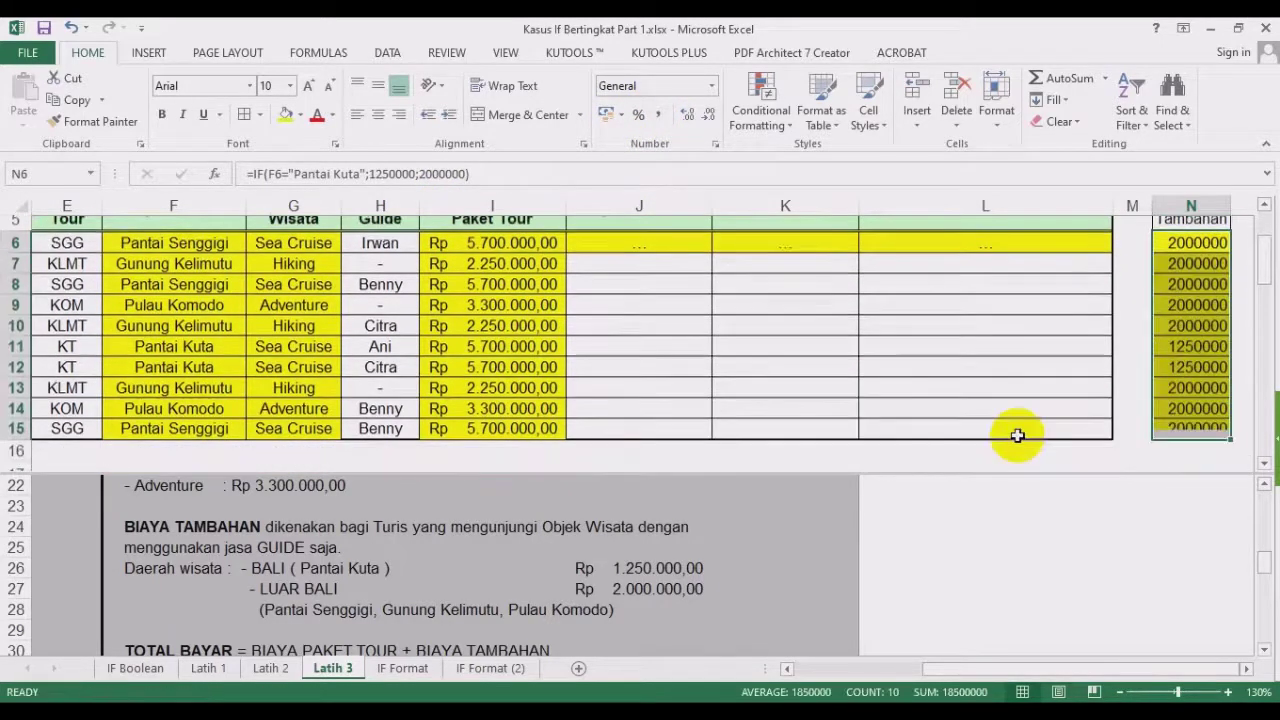
{"action": "scroll", "coordinate": [1028, 386], "scroll_direction": "up", "scroll_amount": 2}
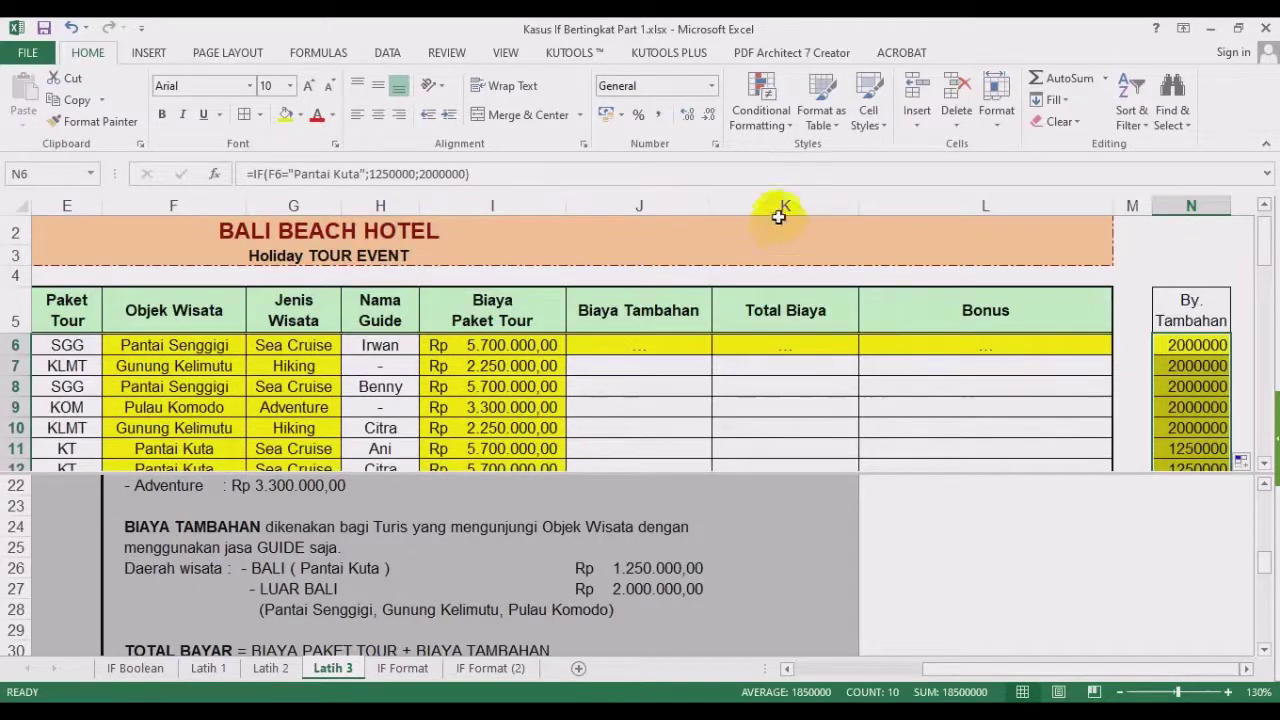
Format the By. Tambahan values in N6:N15 in comma style with no decimal places.
{"action": "left_click", "coordinate": [658, 116]}
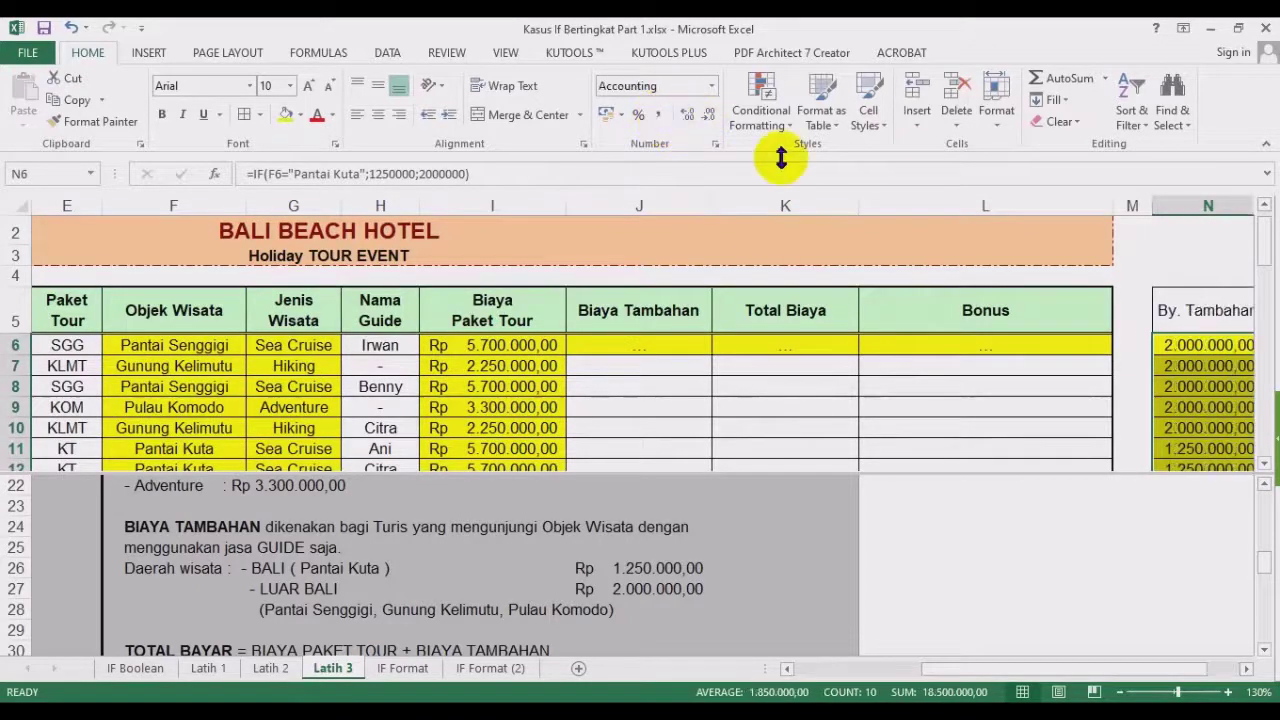
{"action": "left_click", "coordinate": [708, 118]}
{"action": "left_click", "coordinate": [708, 118]}
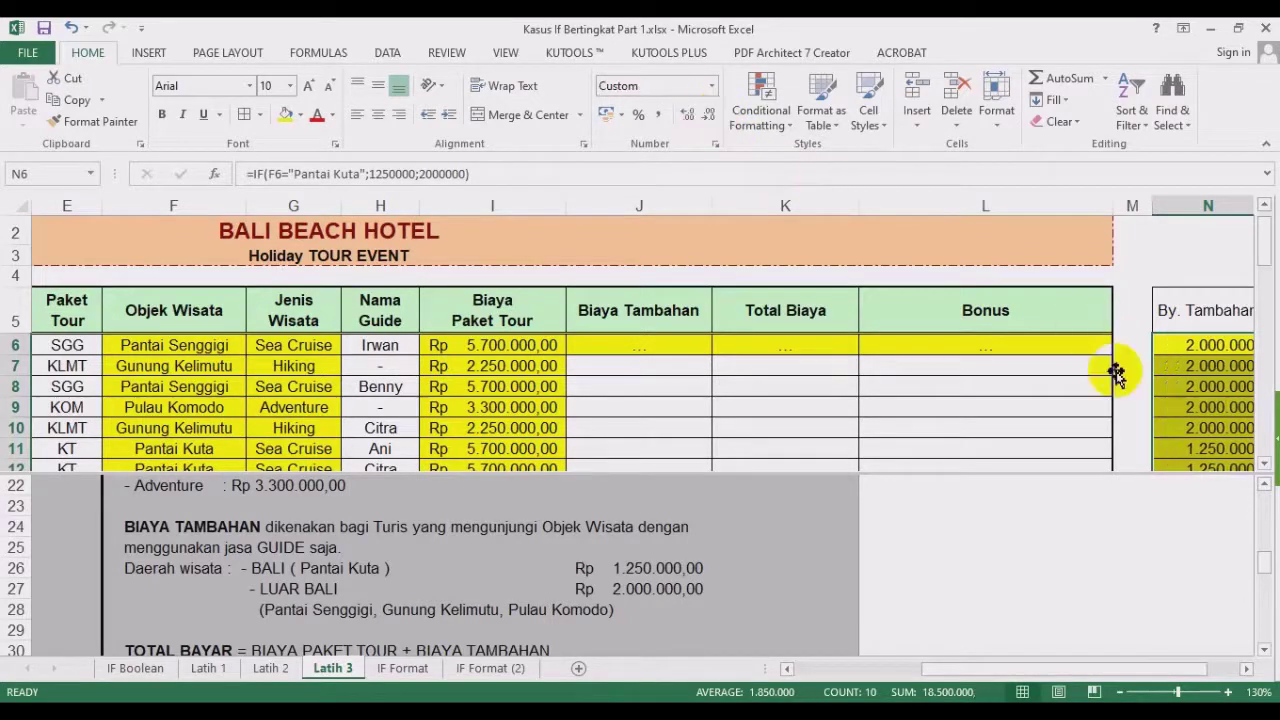
{"action": "left_click", "coordinate": [1246, 668]}
{"action": "left_click", "coordinate": [1246, 668]}
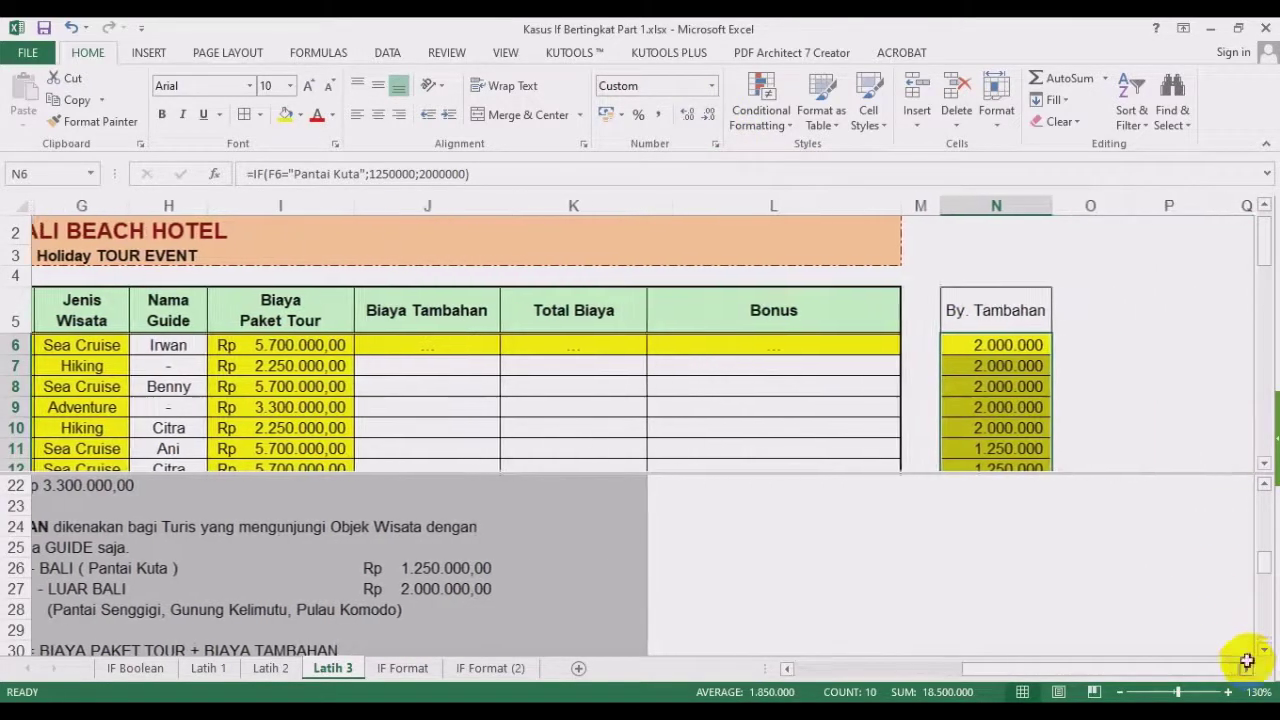
{"action": "left_click", "coordinate": [1090, 308]}
{"action": "scroll", "coordinate": [1097, 338], "scroll_direction": "down", "scroll_amount": 1}
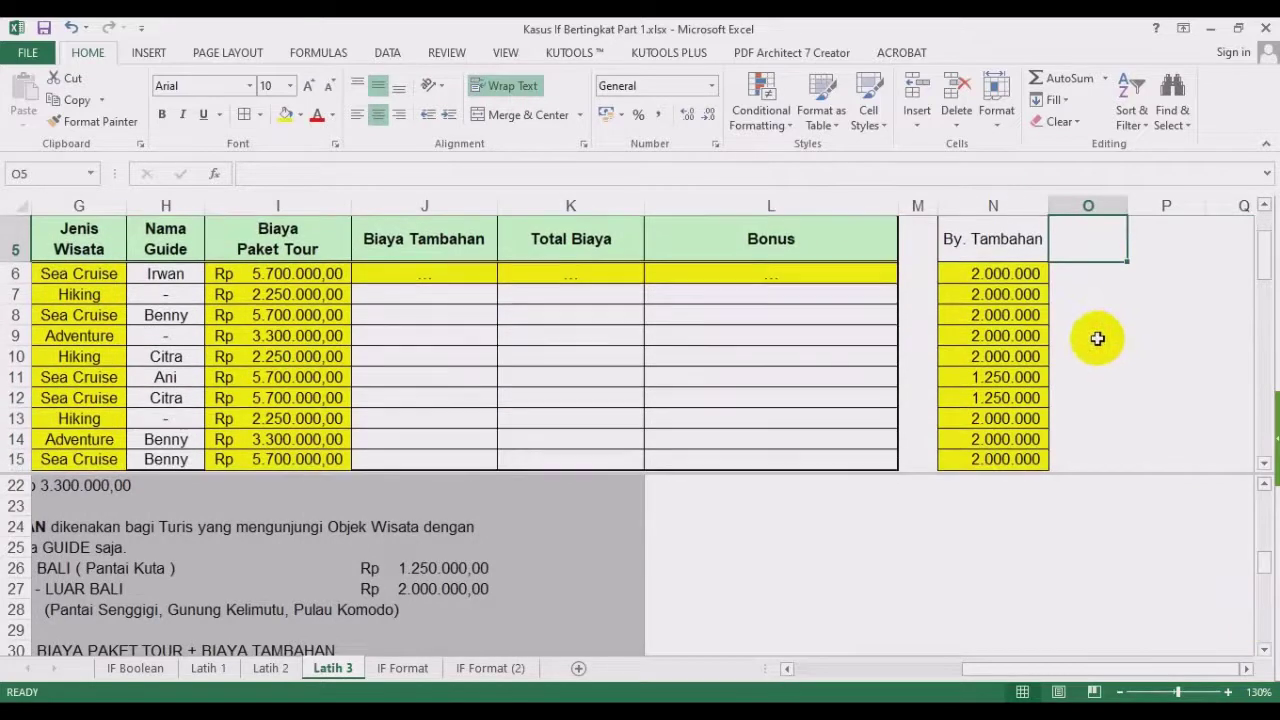
Examine the By. Tambahan helper values in N6:N15 alongside the Biaya Tambahan column of the tour table.
{"action": "left_click", "coordinate": [994, 276]}
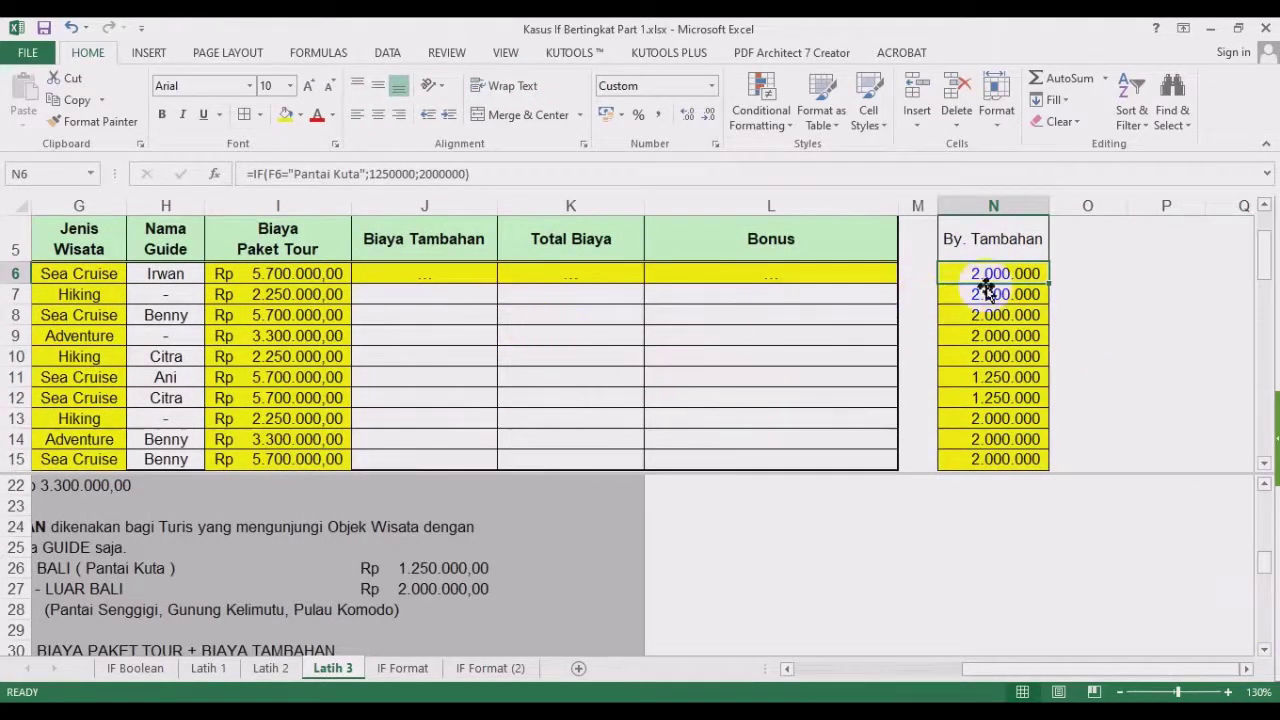
{"action": "left_click_drag", "start_coordinate": [990, 273], "coordinate": [1016, 459]}
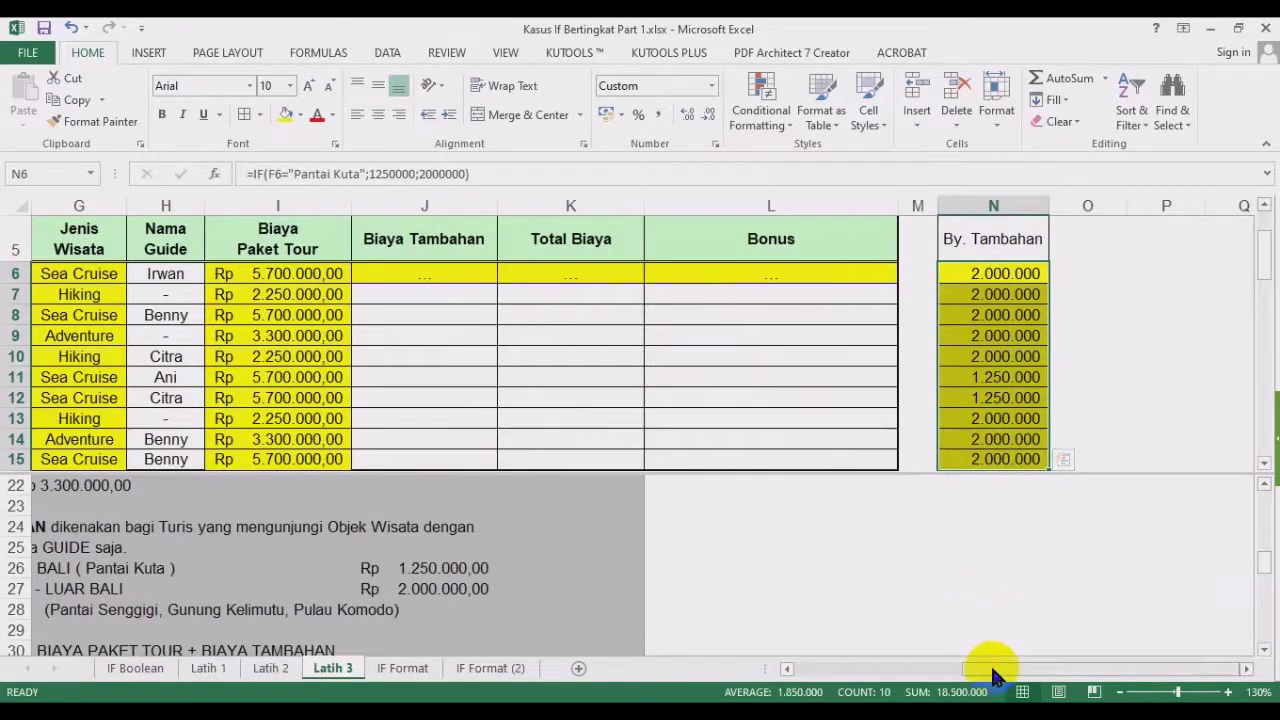
{"action": "left_click", "coordinate": [986, 276]}
{"action": "left_click_drag", "start_coordinate": [1014, 671], "coordinate": [958, 680]}
{"action": "left_click", "coordinate": [609, 276]}
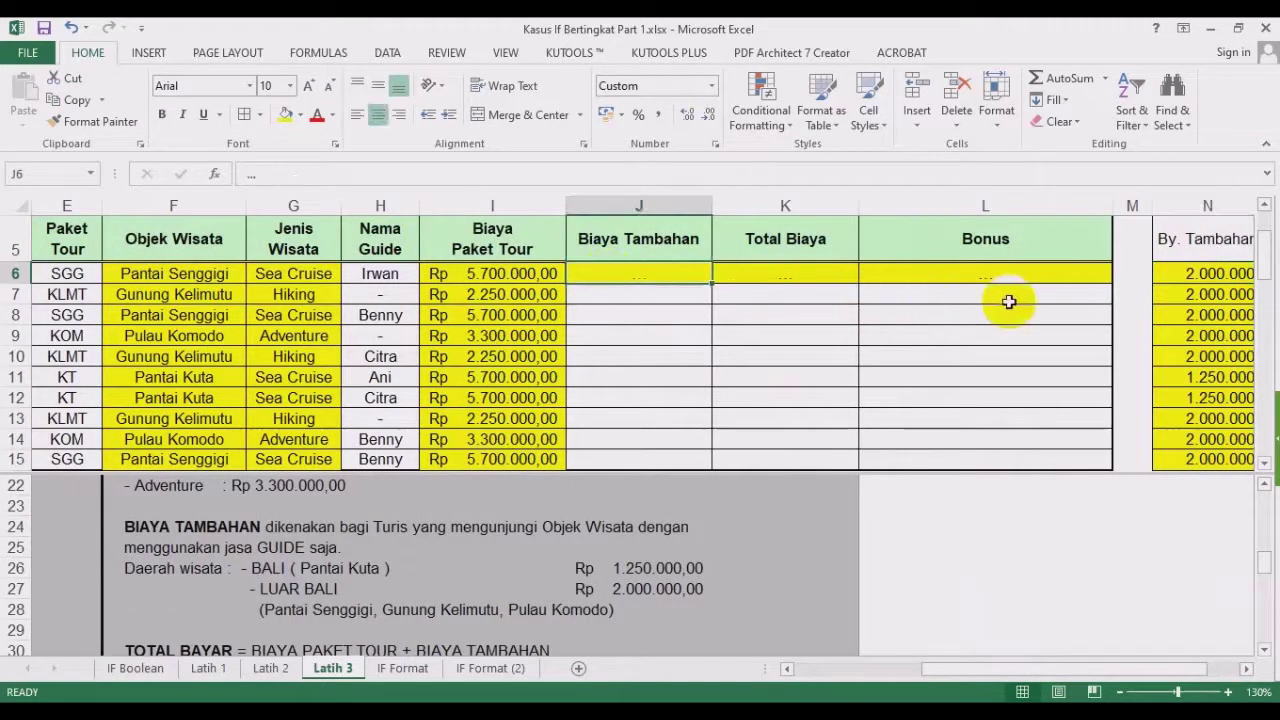
{"action": "scroll", "coordinate": [1016, 300], "scroll_direction": "up", "scroll_amount": 1}
{"action": "left_click_drag", "start_coordinate": [1209, 314], "coordinate": [1210, 425]}
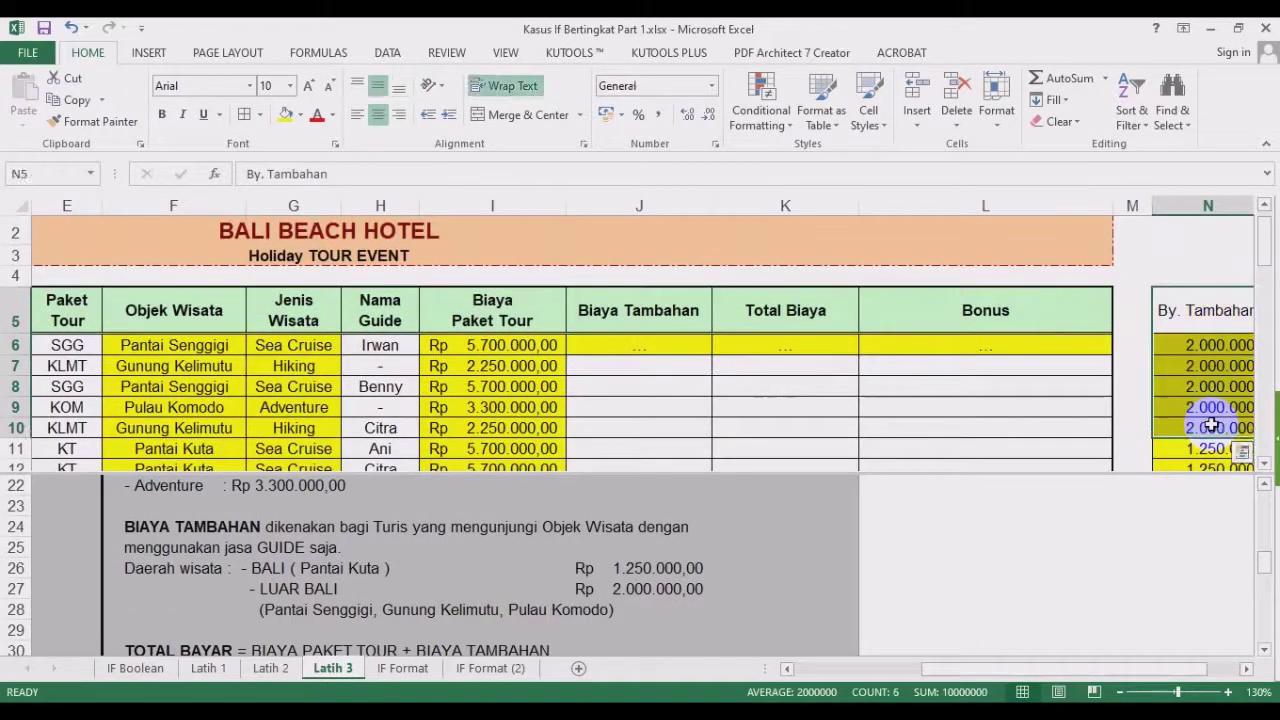
{"action": "scroll", "coordinate": [1150, 390], "scroll_direction": "down", "scroll_amount": 1}
Enter an IF formula in J6 that returns N6 when the guide in H6 is not "-" and 0 otherwise.
{"action": "left_click", "coordinate": [668, 275]}
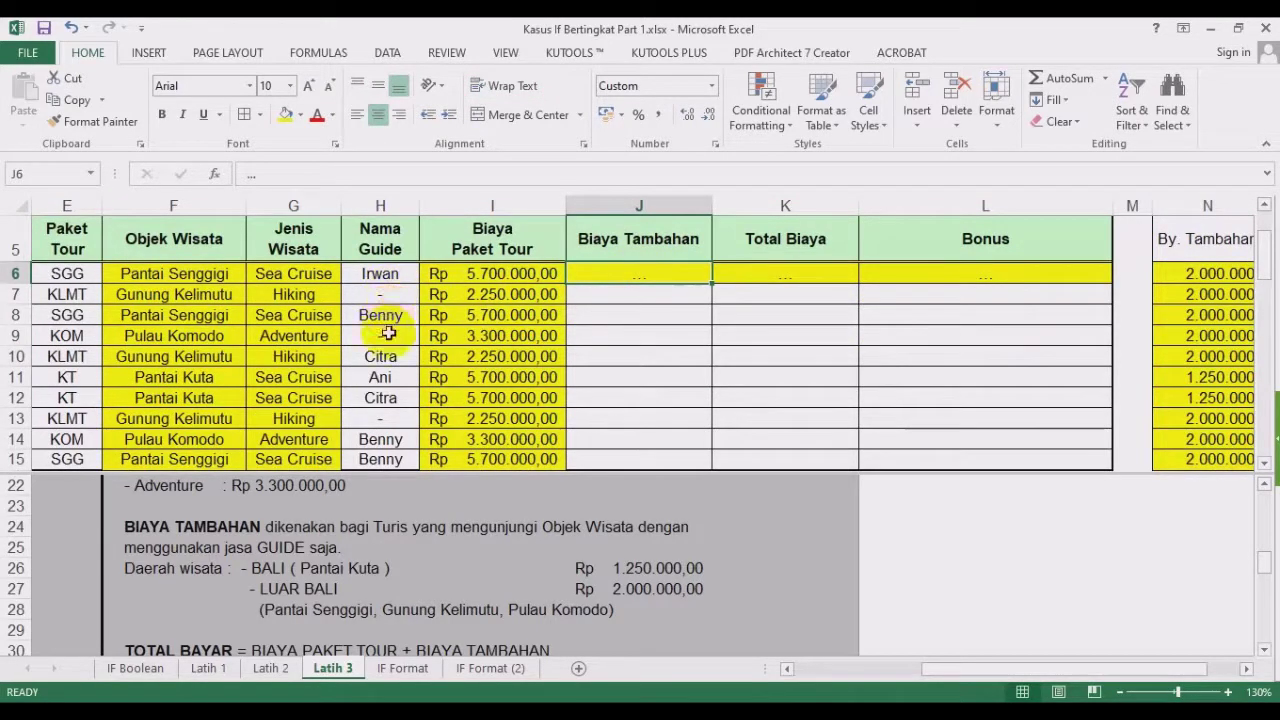
{"action": "left_click", "coordinate": [381, 297]}
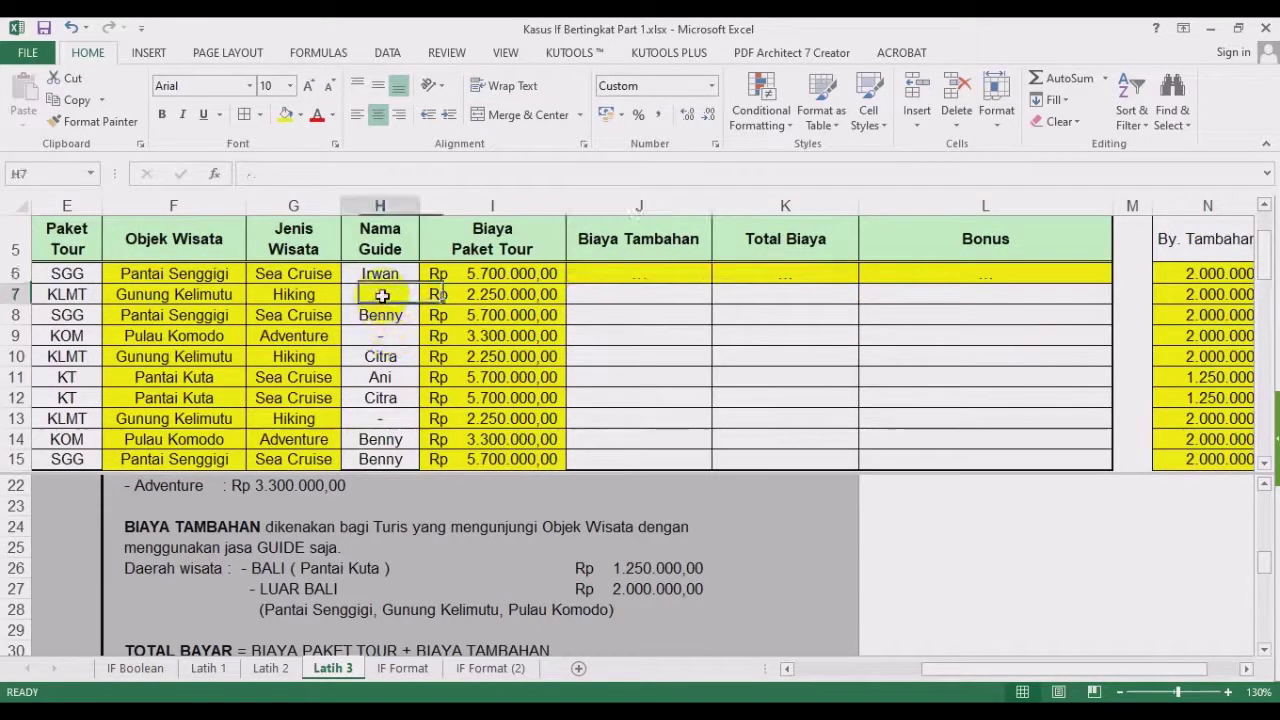
{"action": "left_click_drag", "start_coordinate": [381, 297], "coordinate": [630, 276]}
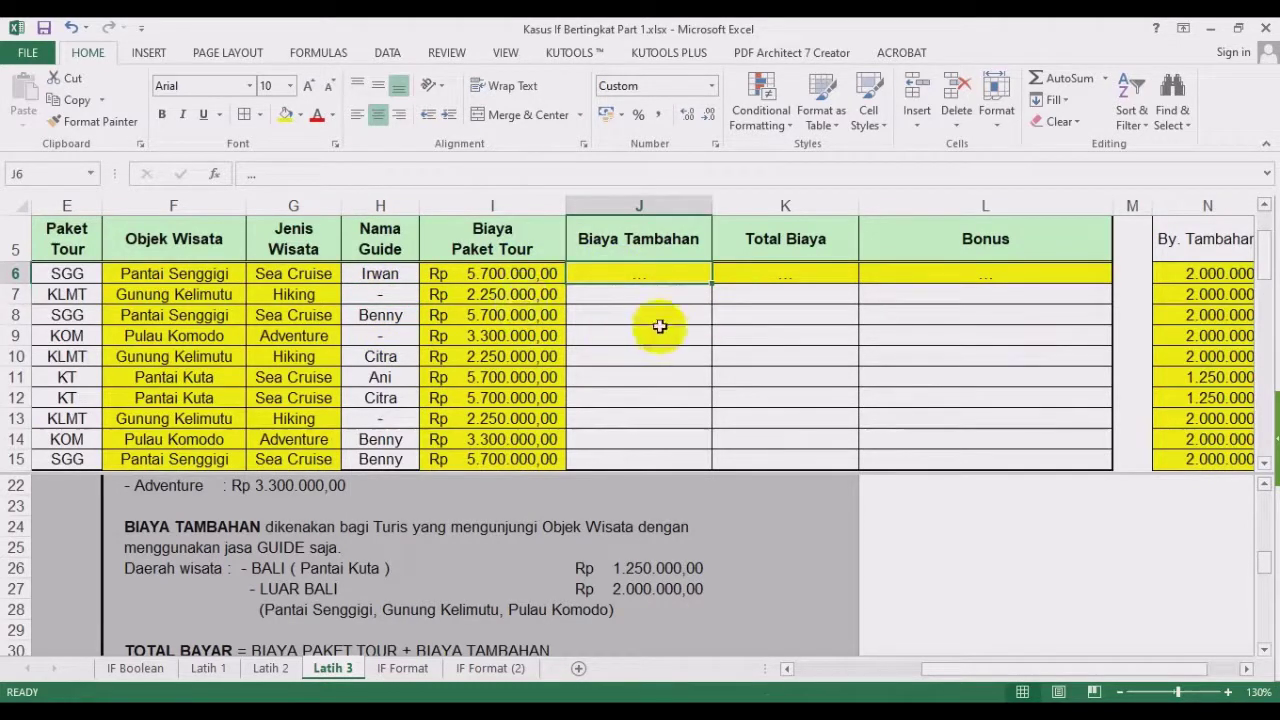
{"action": "type", "text": "=if("}
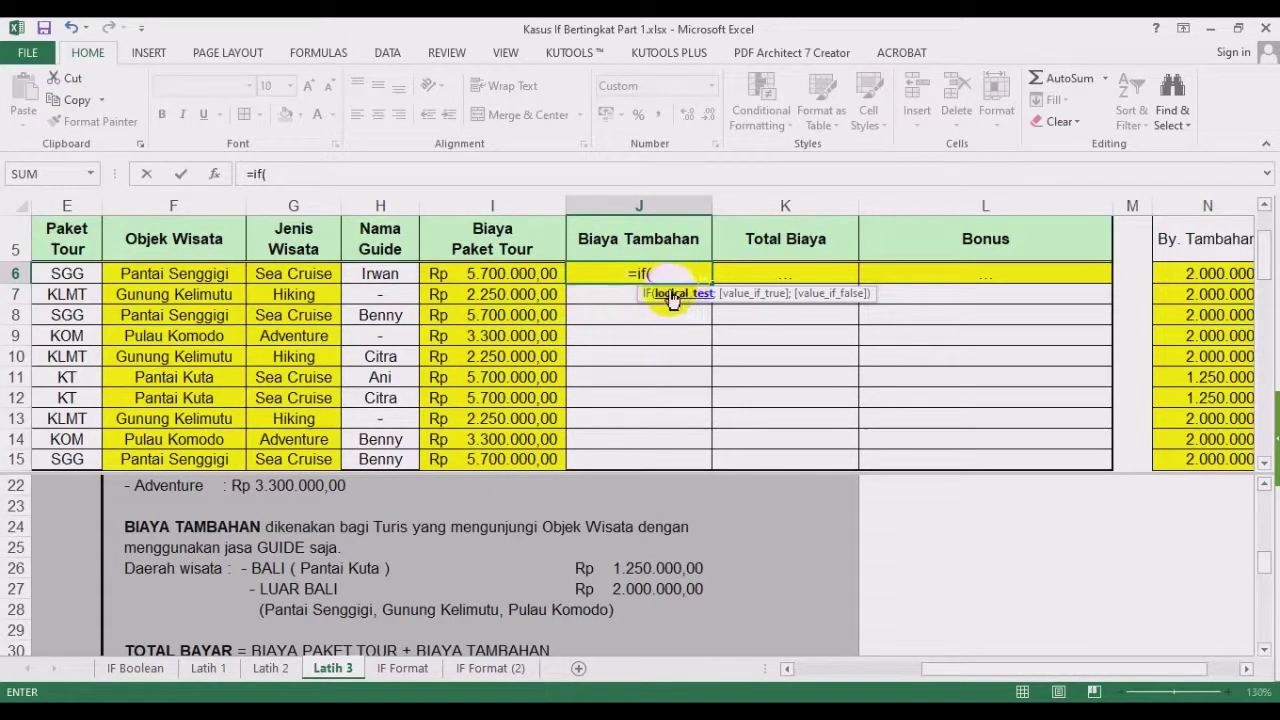
{"action": "left_click", "coordinate": [388, 274]}
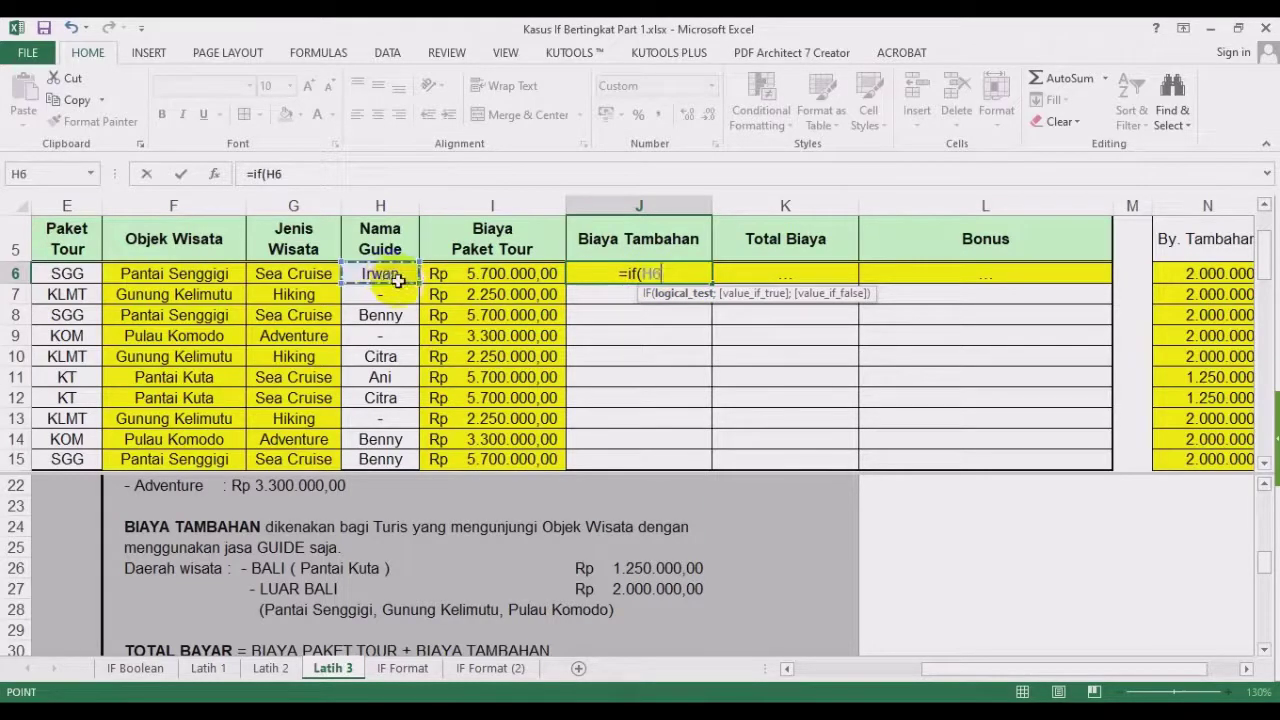
{"action": "type", "text": "<>\"-\""}
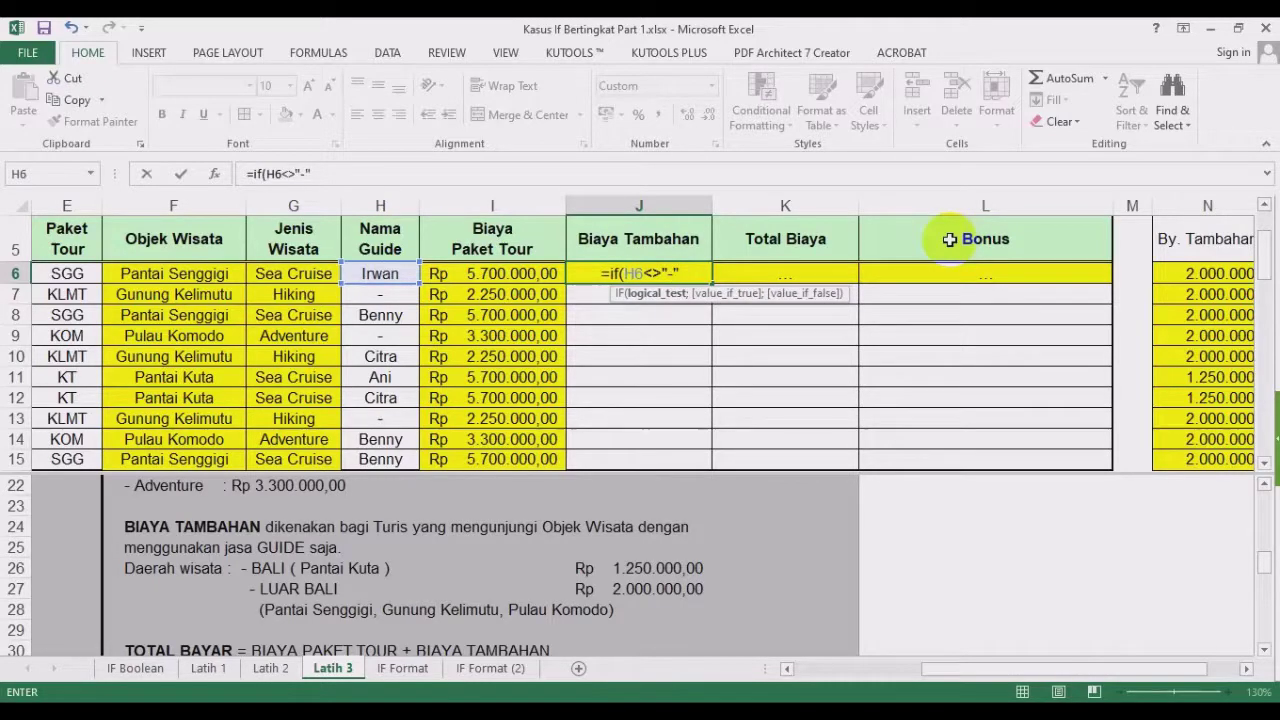
{"action": "type", "text": ";"}
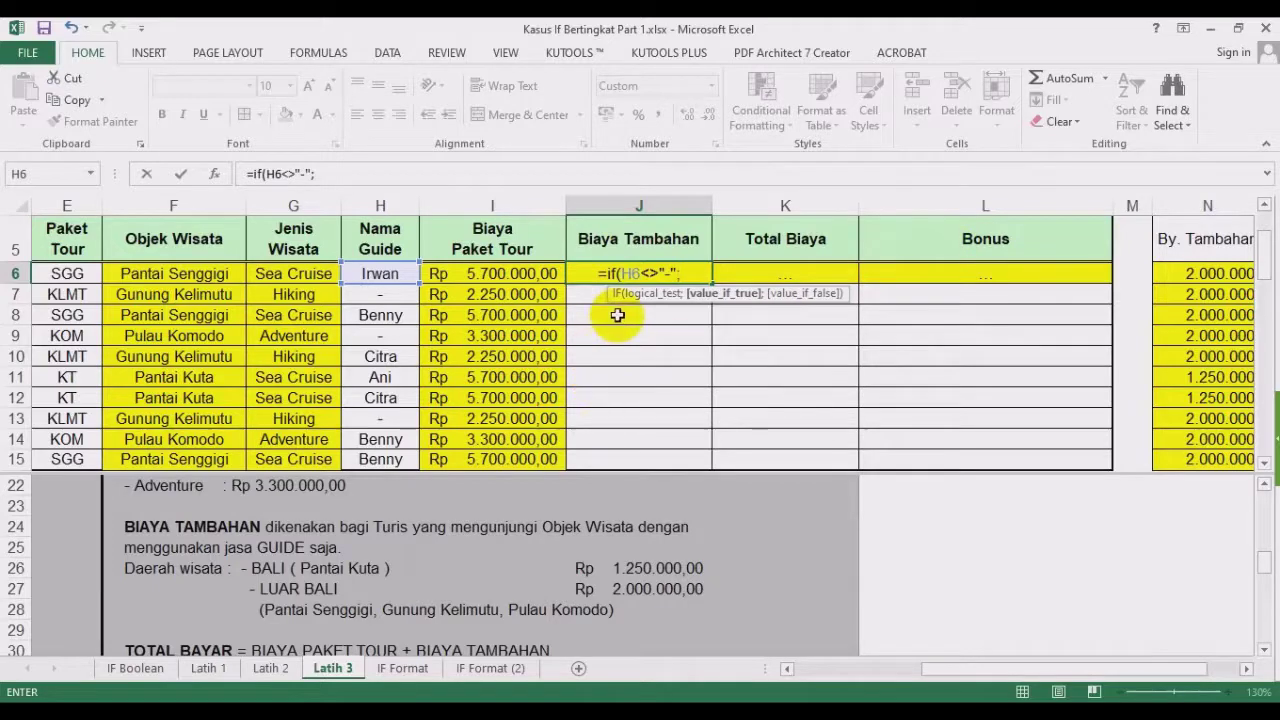
{"action": "left_click", "coordinate": [1206, 273]}
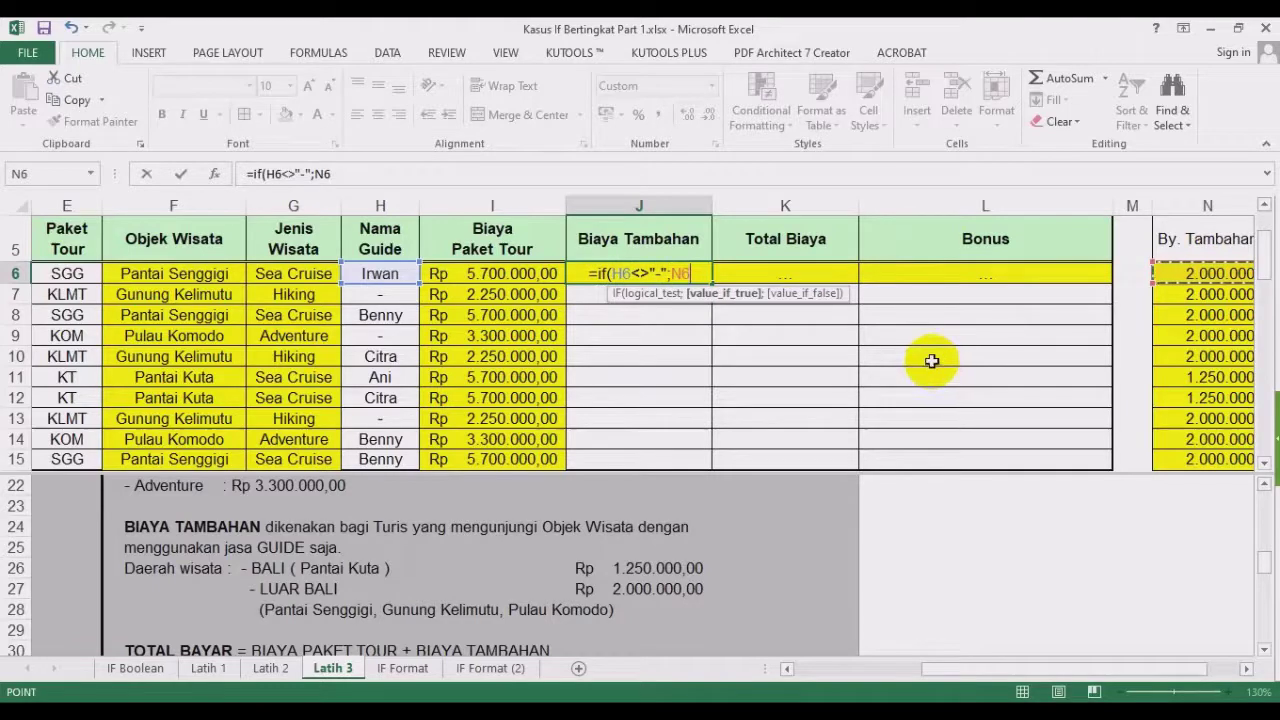
{"action": "type", "text": ";0"}
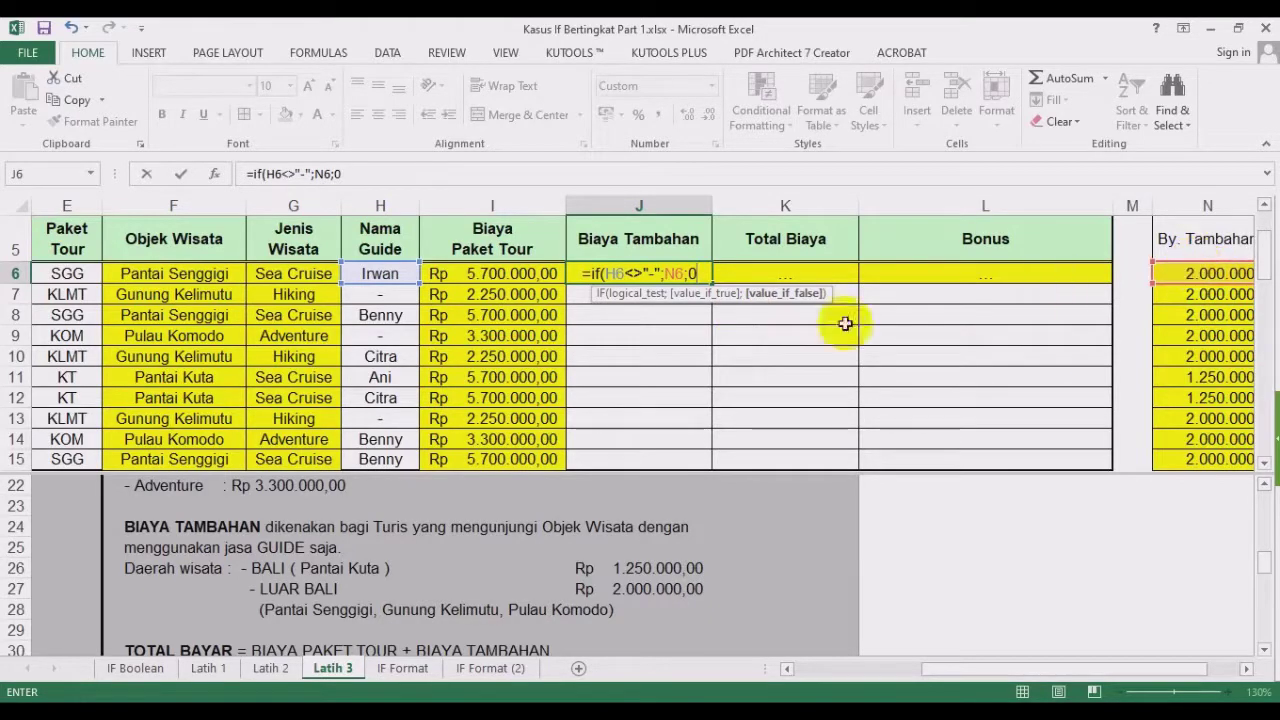
{"action": "type", "text": ")"}
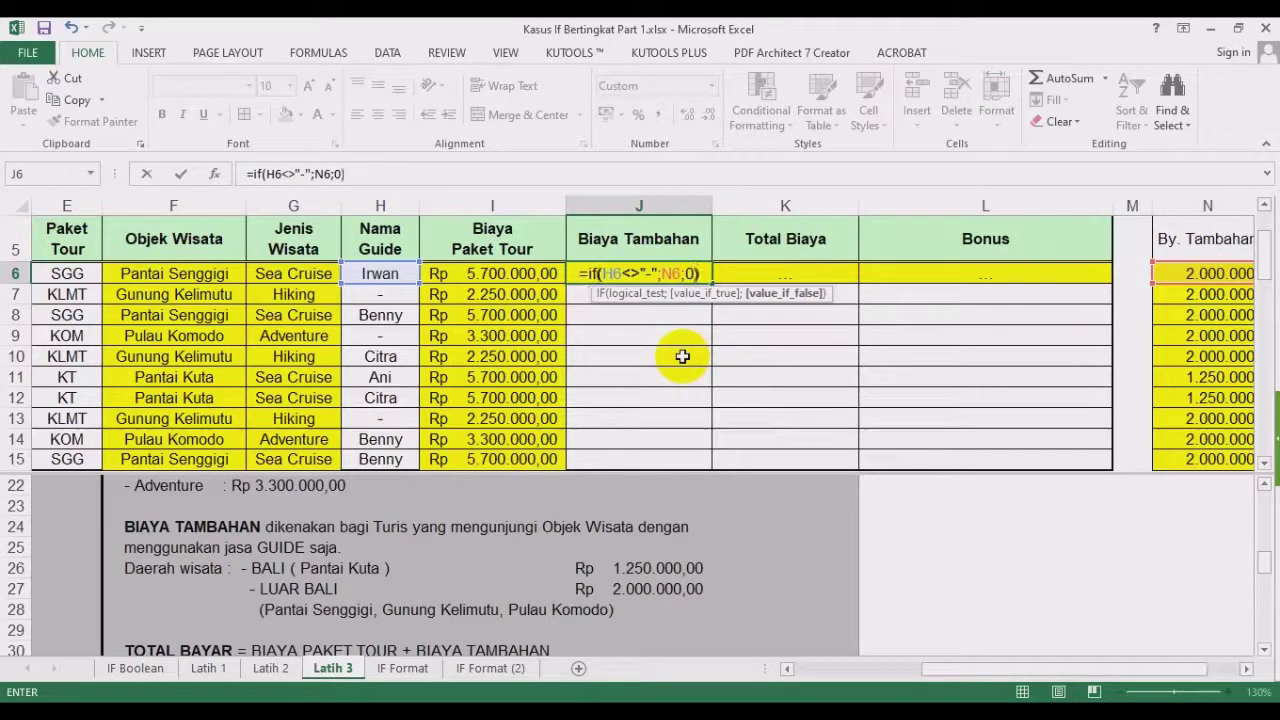
{"action": "key", "text": "Return"}
Fill the J6 formula down the Biaya Tambahan column to J15.
{"action": "left_click", "coordinate": [680, 275]}
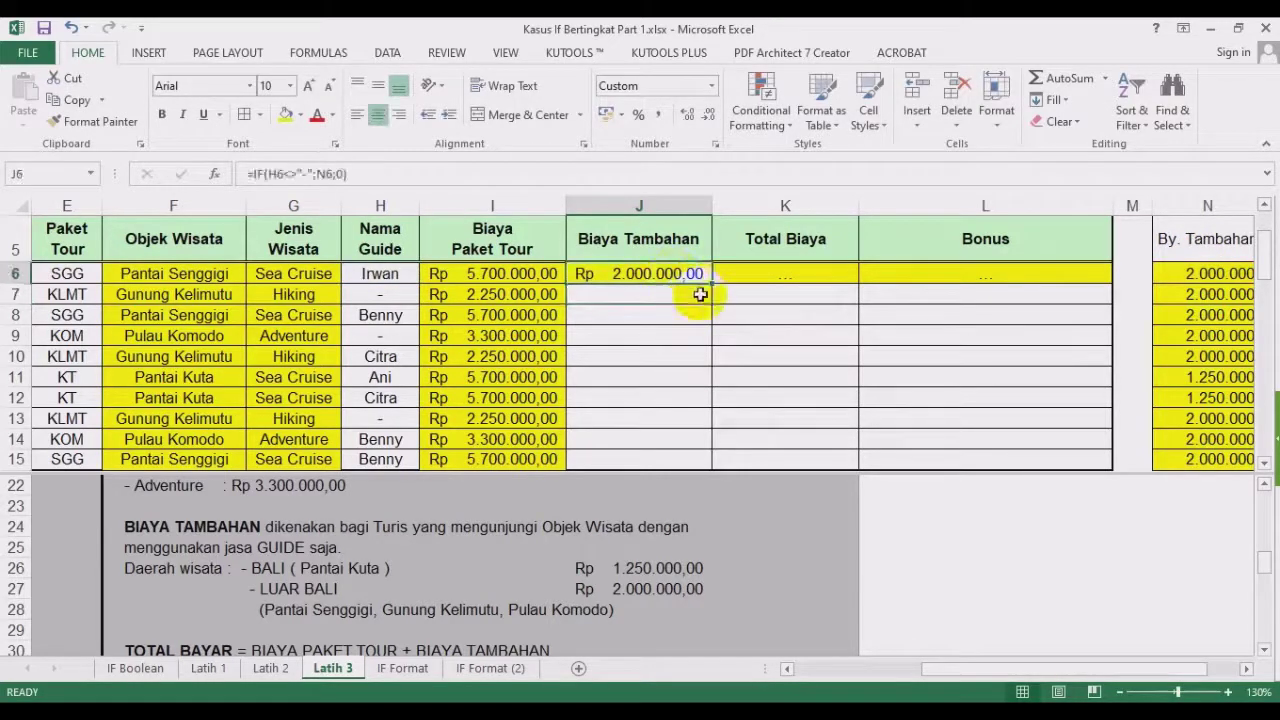
{"action": "left_click_drag", "start_coordinate": [709, 281], "coordinate": [697, 352]}
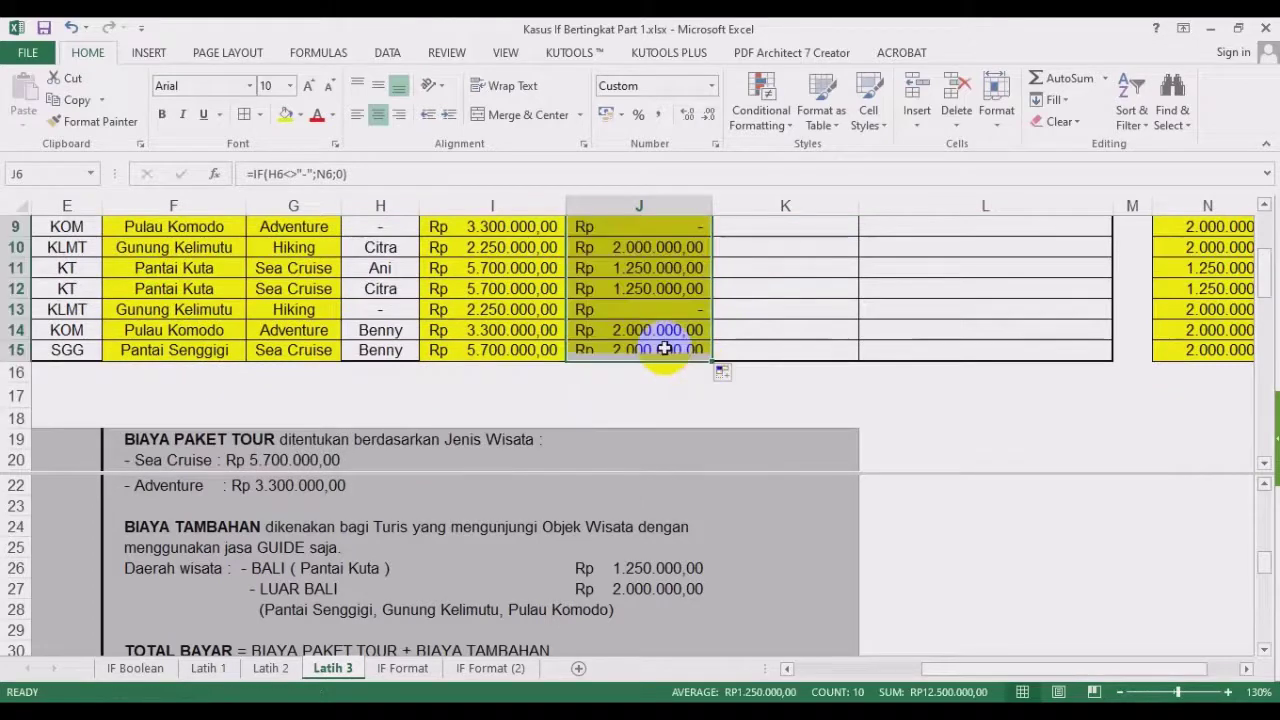
{"action": "scroll", "coordinate": [714, 320], "scroll_direction": "up", "scroll_amount": 1}
Check the filled Biaya Tambahan cells against the Nama Guide column and read the TOTAL BAYAR rule in row 30.
{"action": "left_click", "coordinate": [668, 289]}
{"action": "scroll", "coordinate": [670, 290], "scroll_direction": "up", "scroll_amount": 2}
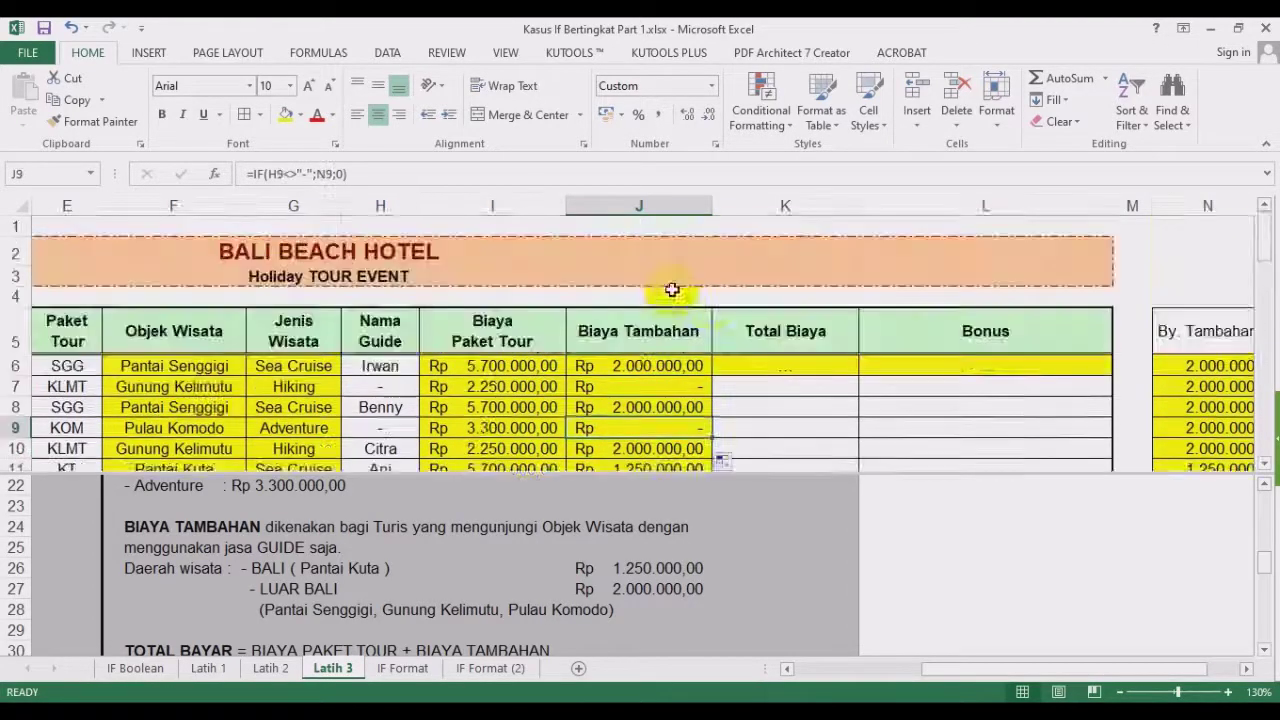
{"action": "left_click", "coordinate": [689, 383]}
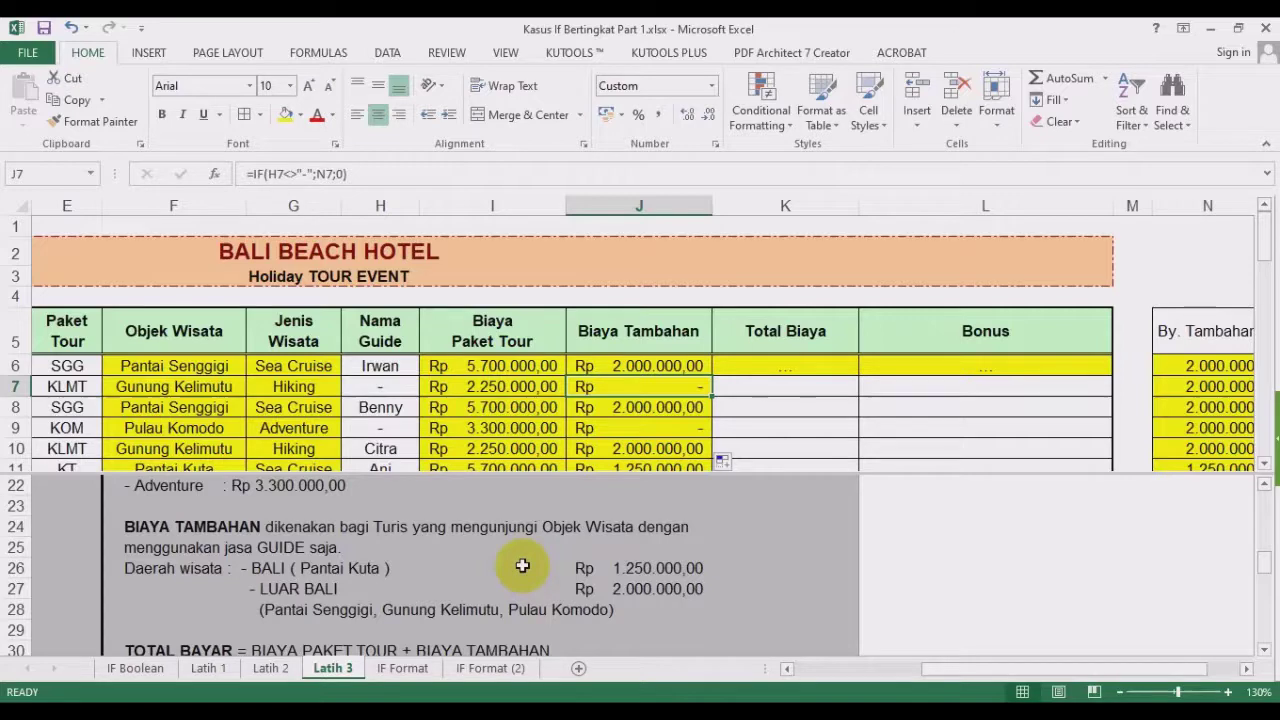
{"action": "left_click", "coordinate": [395, 368]}
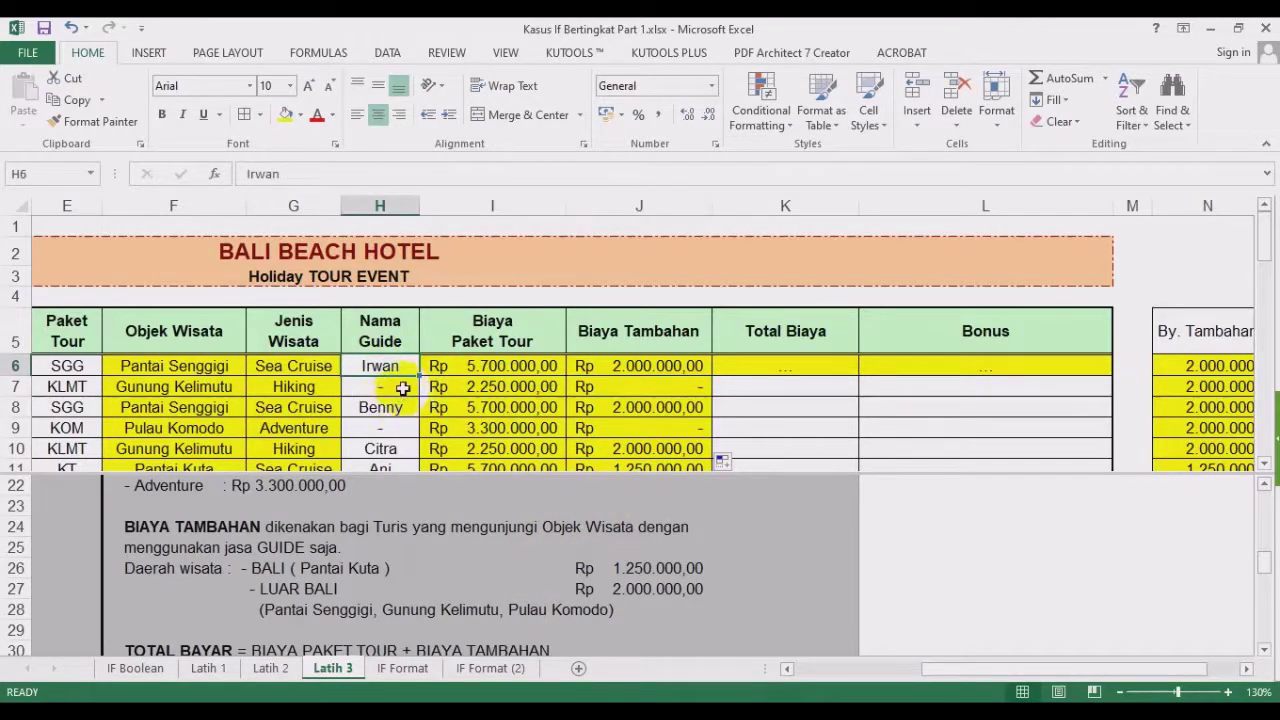
{"action": "left_click", "coordinate": [787, 345]}
{"action": "scroll", "coordinate": [566, 662], "scroll_direction": "down", "scroll_amount": 1}
{"action": "left_click", "coordinate": [529, 605]}
{"action": "scroll", "coordinate": [529, 570], "scroll_direction": "down", "scroll_amount": 1}
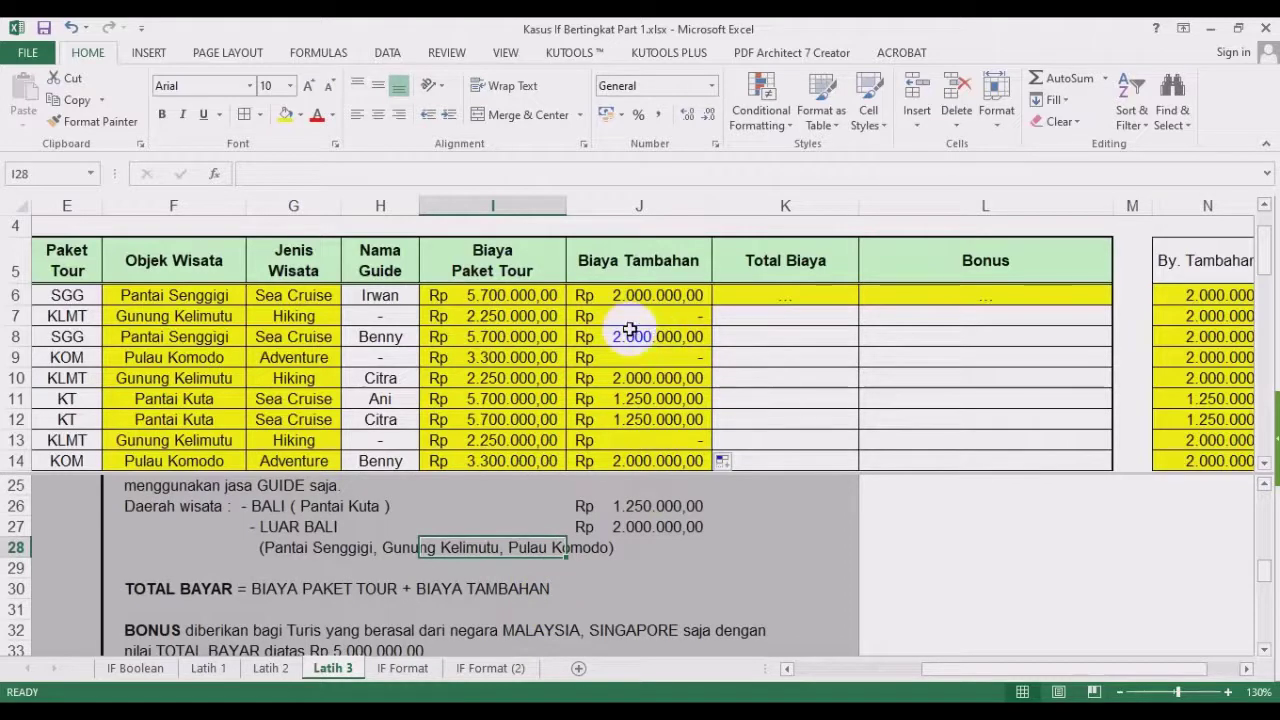
{"action": "left_click", "coordinate": [529, 295]}
{"action": "left_click", "coordinate": [792, 292]}
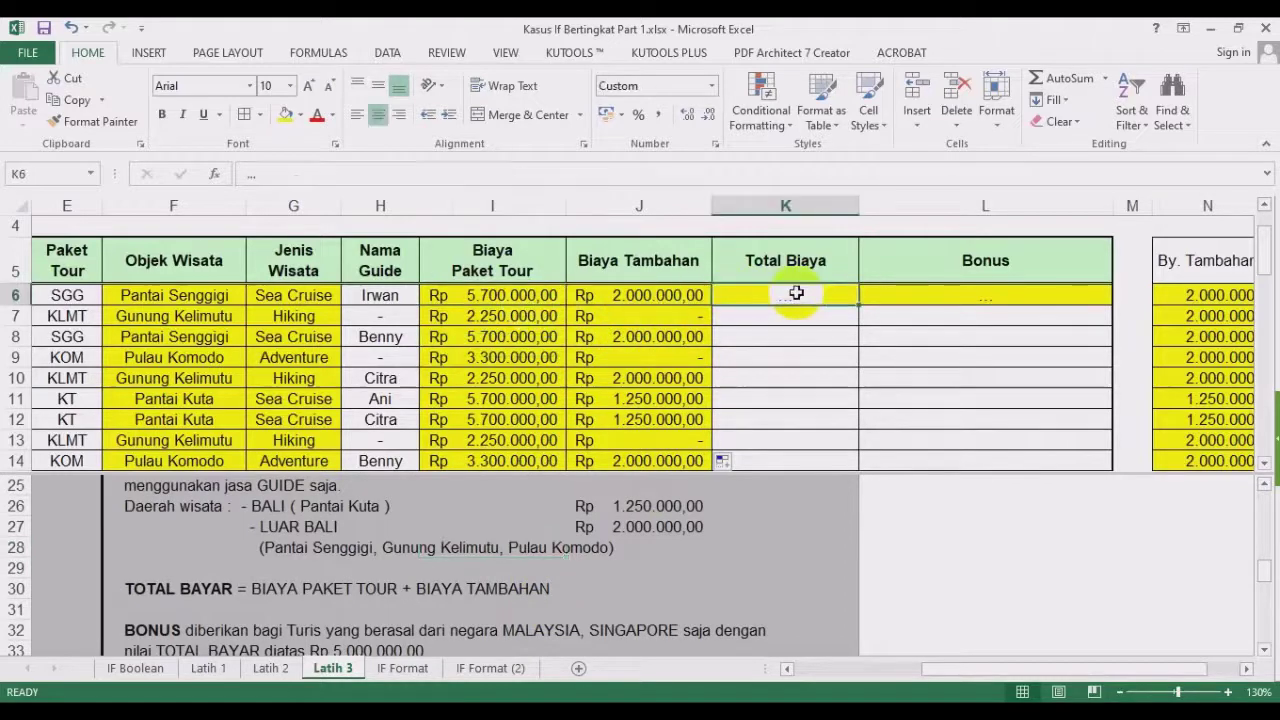
{"action": "left_click", "coordinate": [1069, 84]}
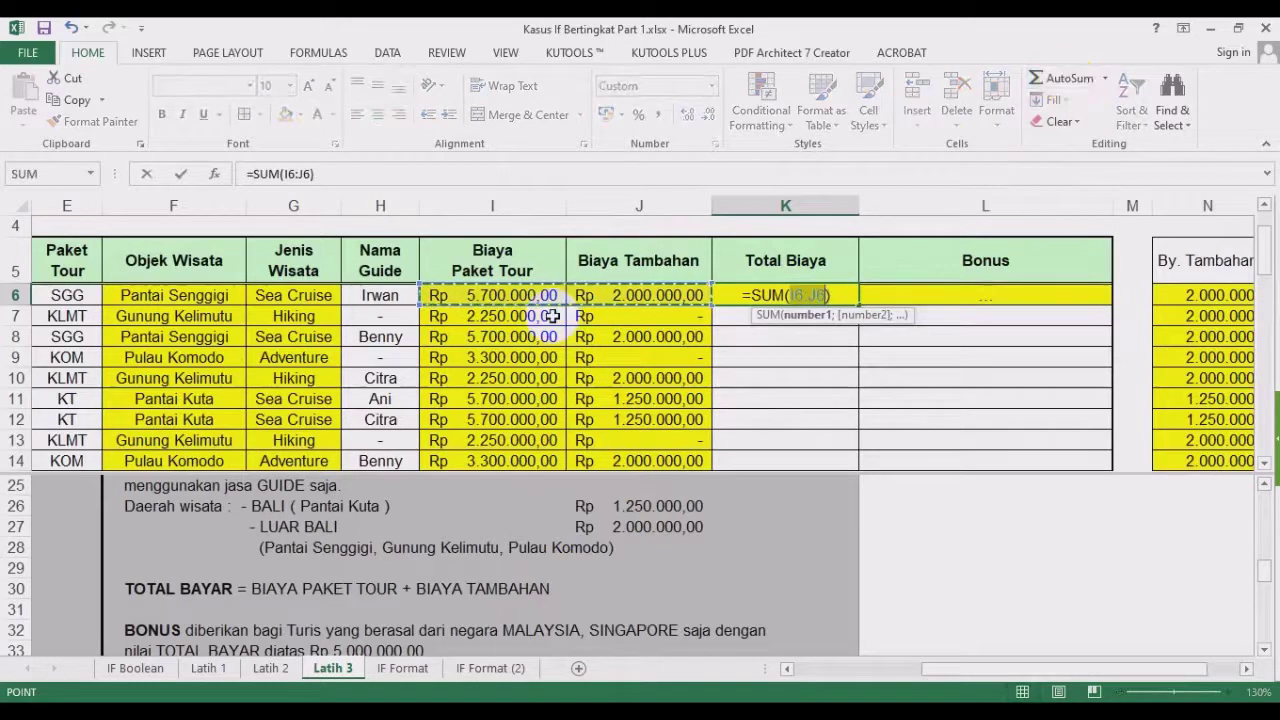
{"action": "key", "text": "Return"}
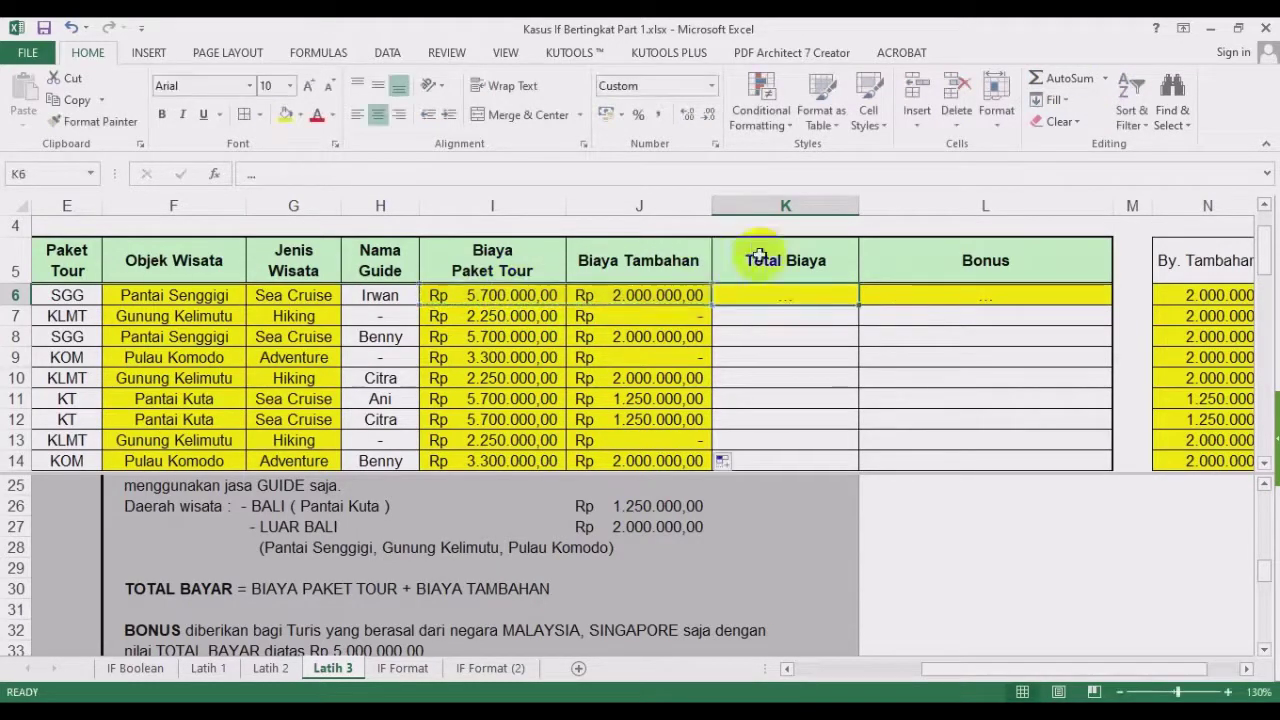
Enter a SUM formula in the Total Biaya cell K6 that adds I6:J6.
{"action": "left_click", "coordinate": [751, 294]}
{"action": "type", "text": "="}
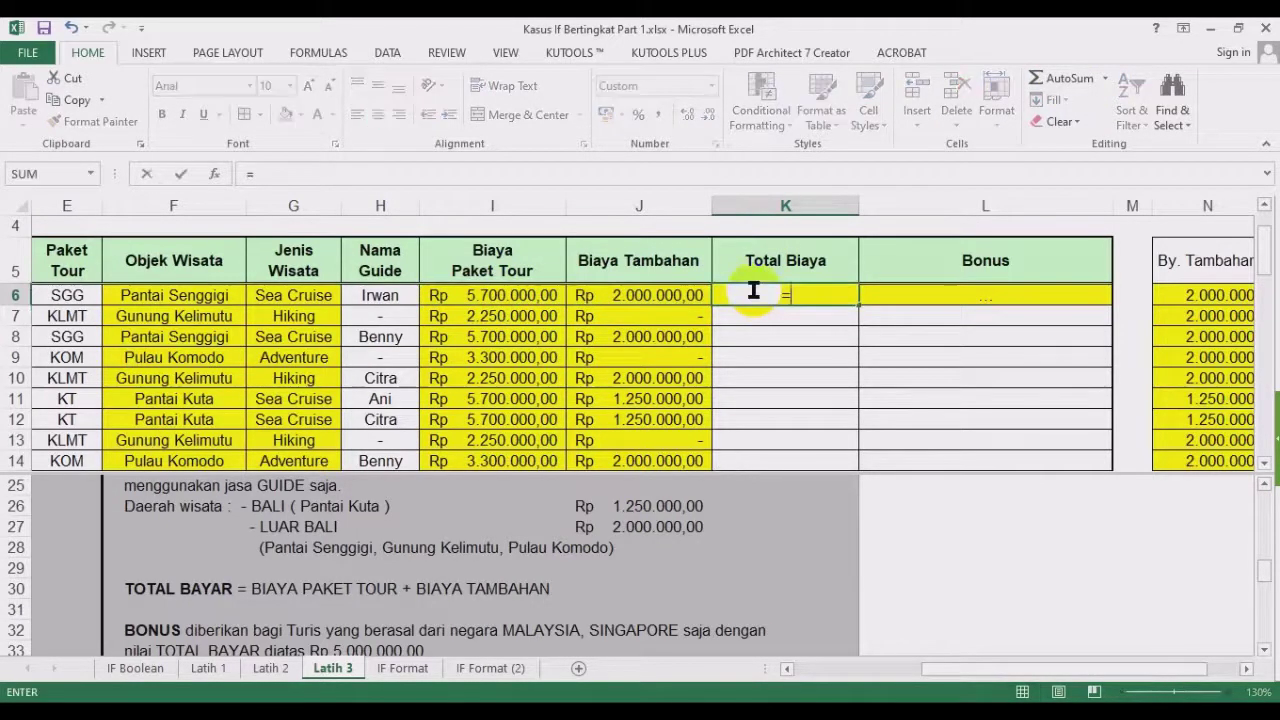
{"action": "type", "text": "sum("}
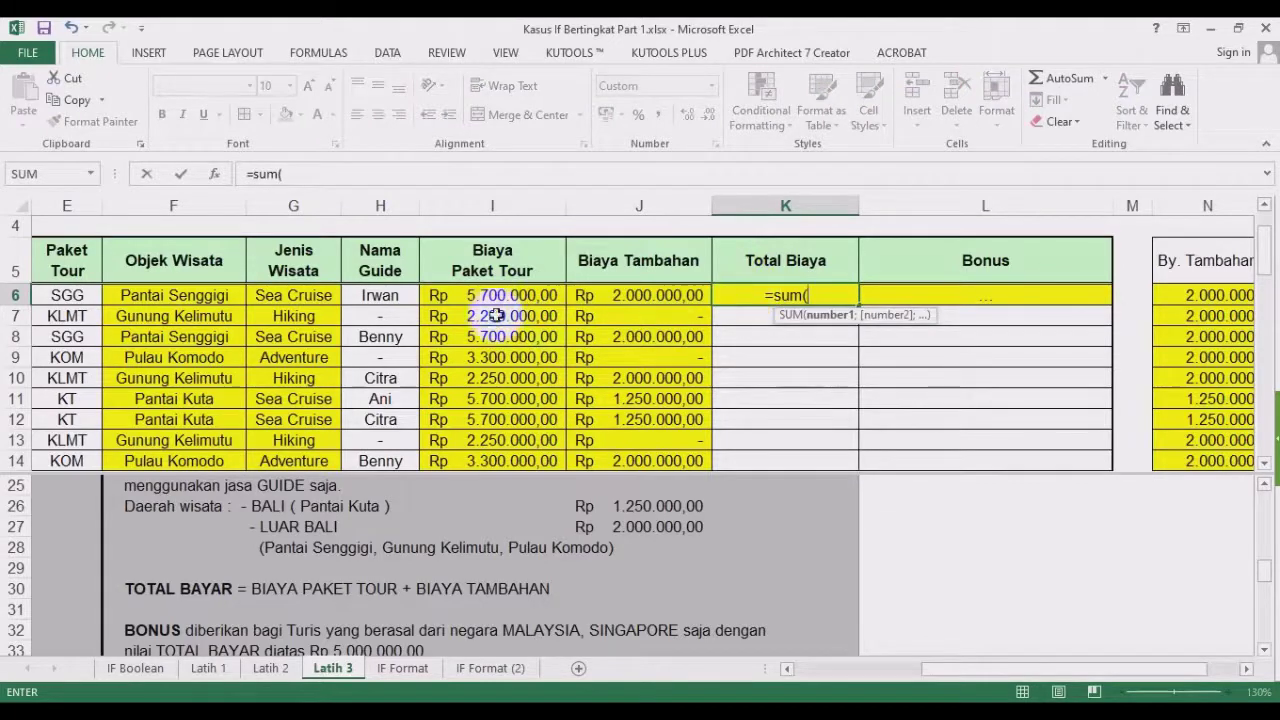
{"action": "left_click_drag", "start_coordinate": [529, 294], "coordinate": [600, 296]}
{"action": "key", "text": "Return"}
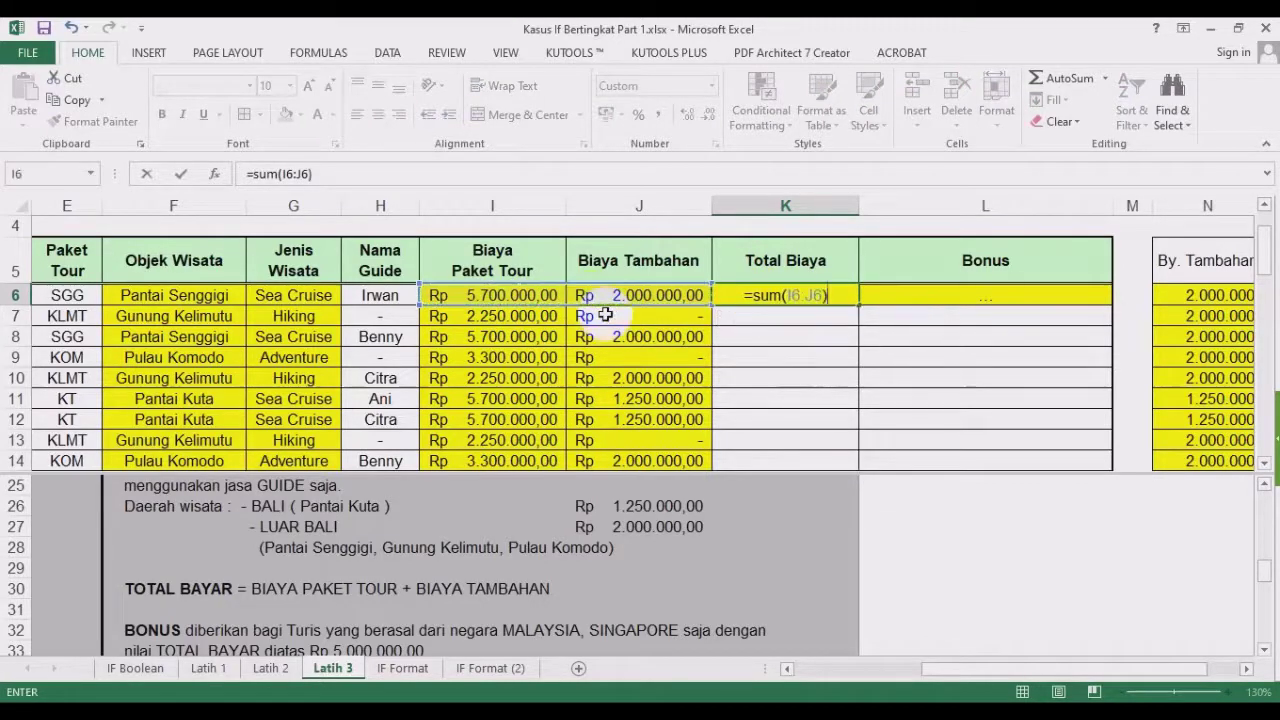
Fill the K6 sum formula down the Total Biaya column to K15.
{"action": "left_click", "coordinate": [818, 295]}
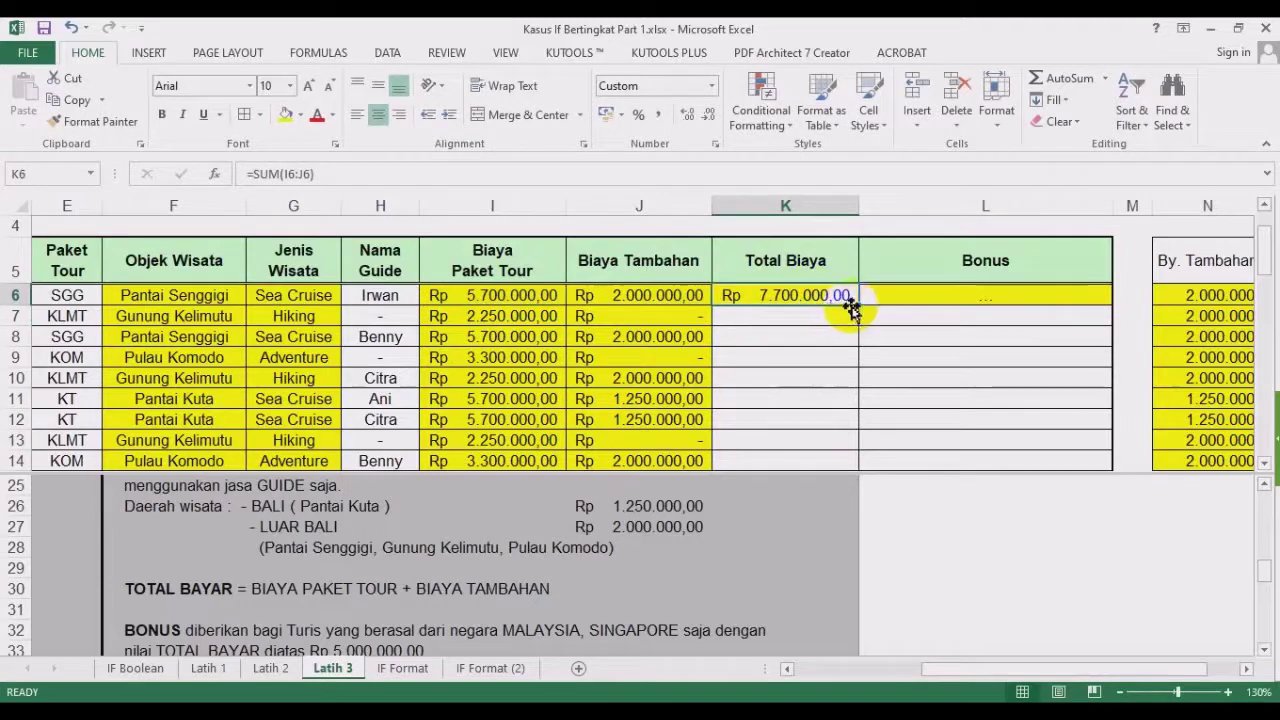
{"action": "double_click", "coordinate": [857, 304]}
{"action": "scroll", "coordinate": [858, 308], "scroll_direction": "down", "scroll_amount": 1}
{"action": "scroll", "coordinate": [858, 308], "scroll_direction": "up", "scroll_amount": 2}
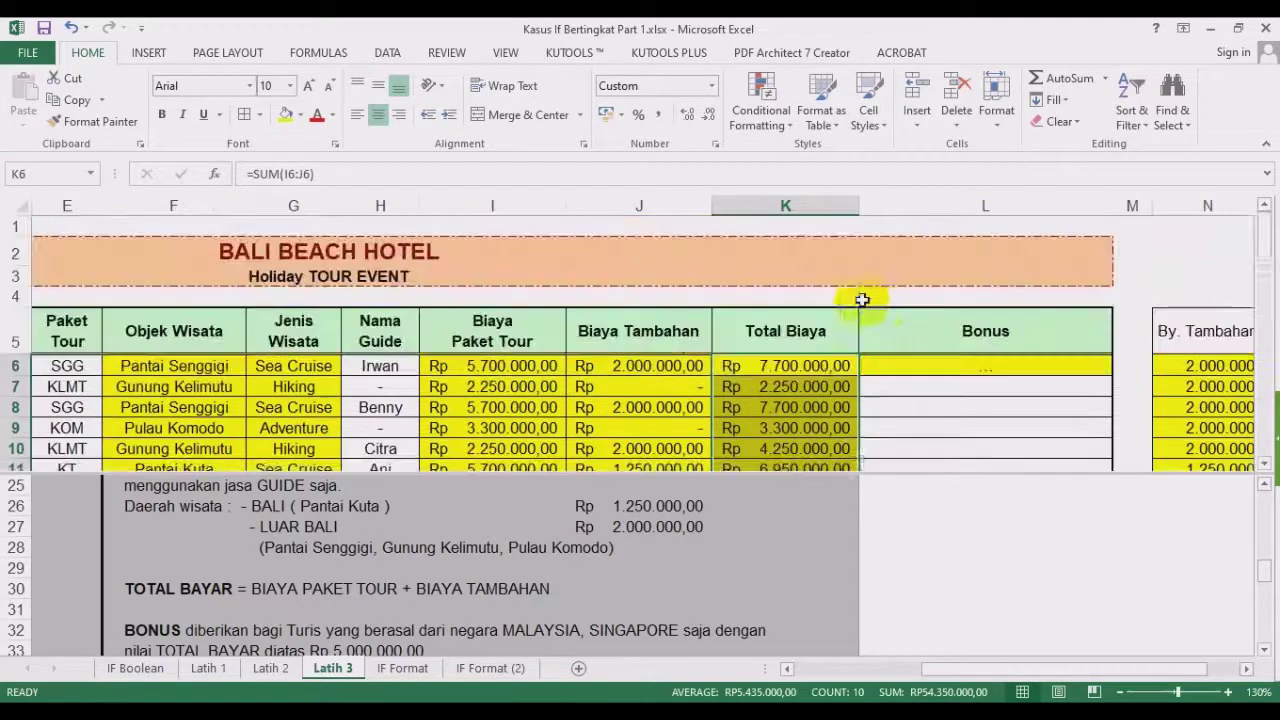
Read the BONUS rule in rows 32 to 34, covering the required countries, the minimum total and the bonus items.
{"action": "left_click", "coordinate": [903, 364]}
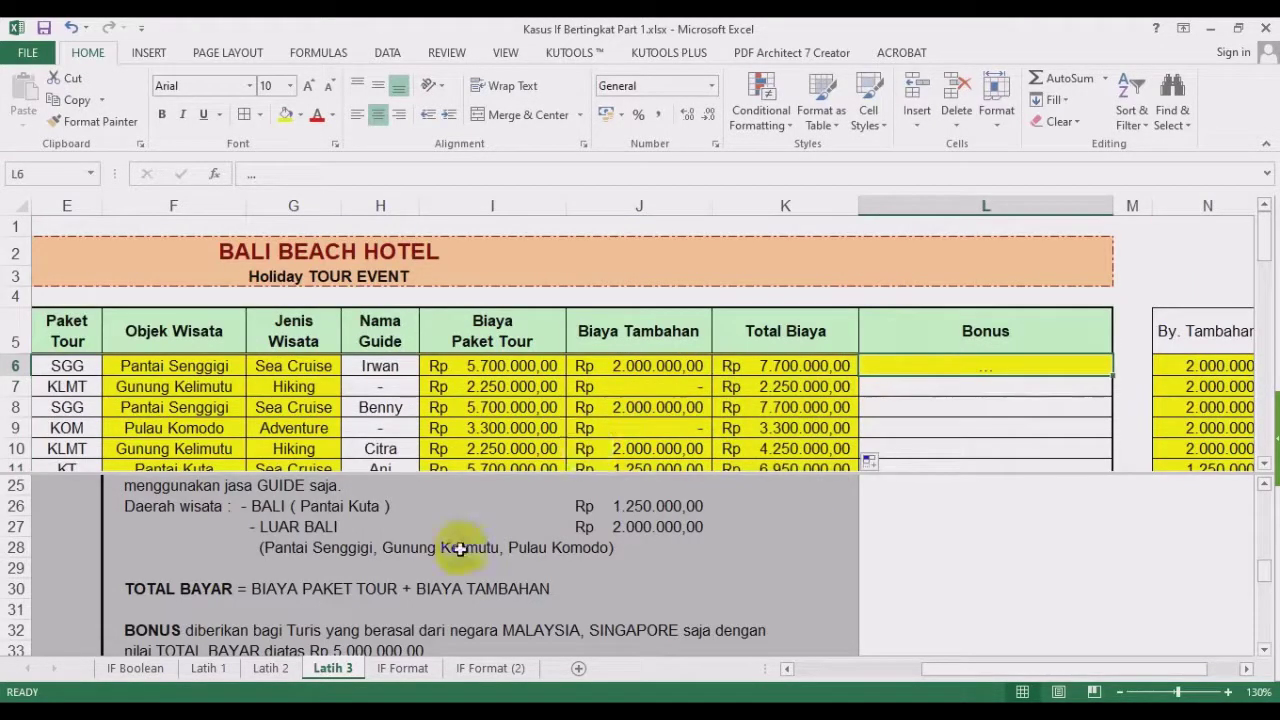
{"action": "left_click", "coordinate": [363, 604]}
{"action": "scroll", "coordinate": [364, 606], "scroll_direction": "down", "scroll_amount": 1}
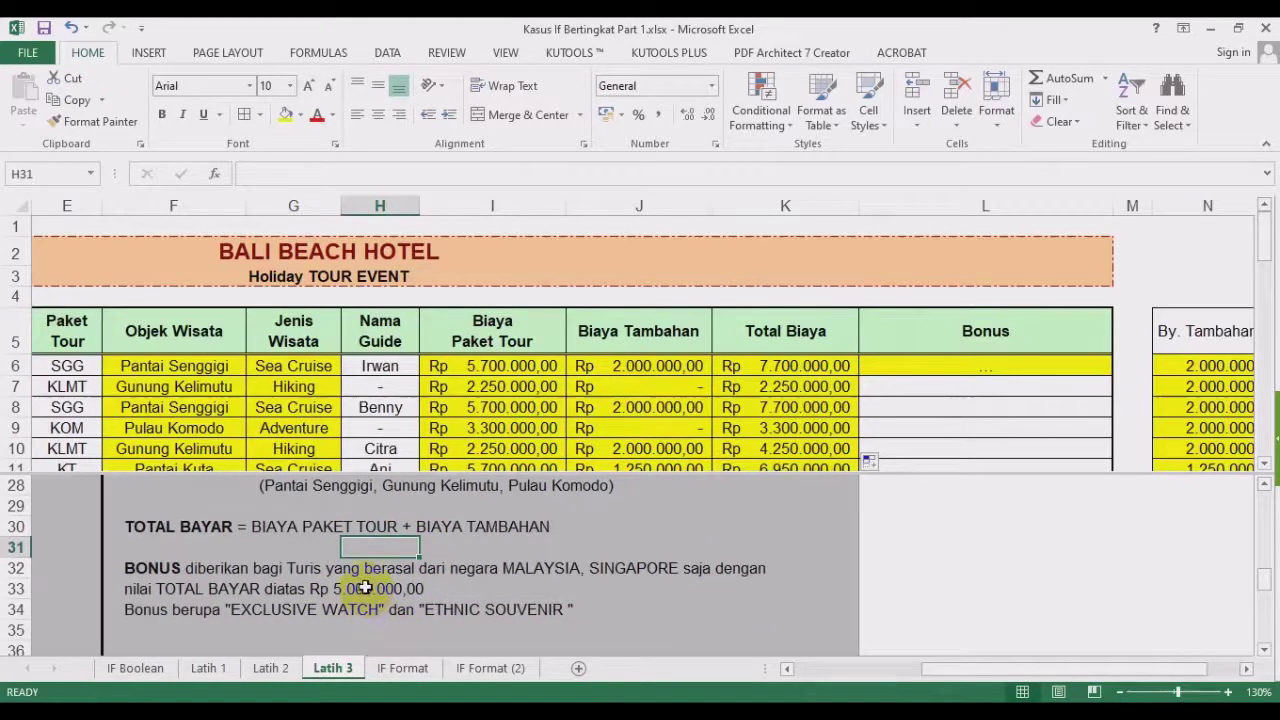
{"action": "left_click", "coordinate": [610, 584]}
{"action": "left_click", "coordinate": [383, 586]}
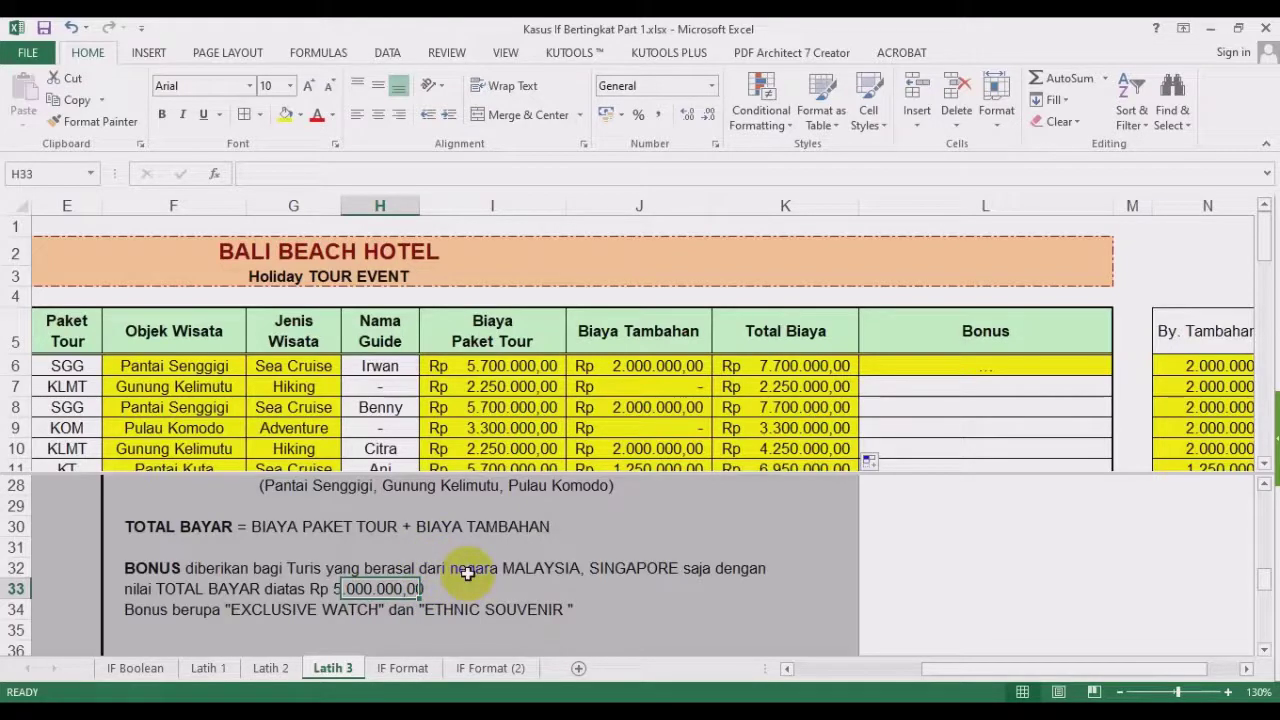
{"action": "left_click", "coordinate": [906, 370]}
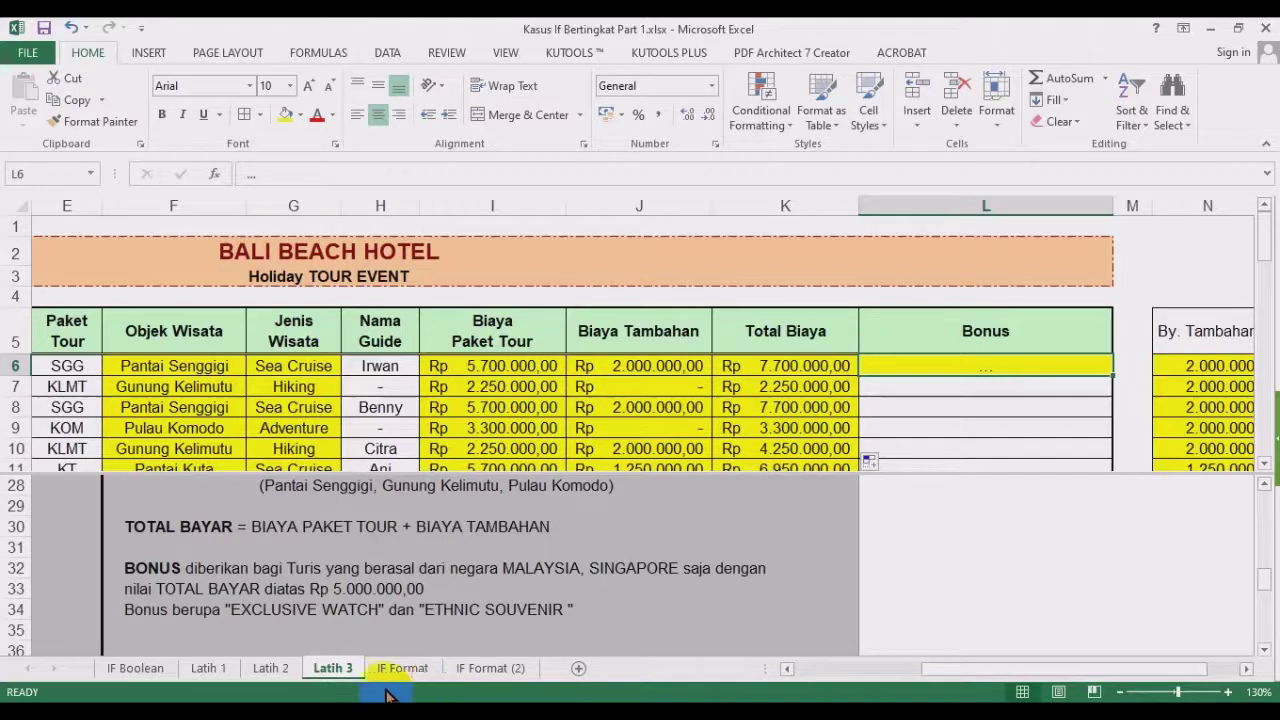
{"action": "left_click", "coordinate": [898, 430]}
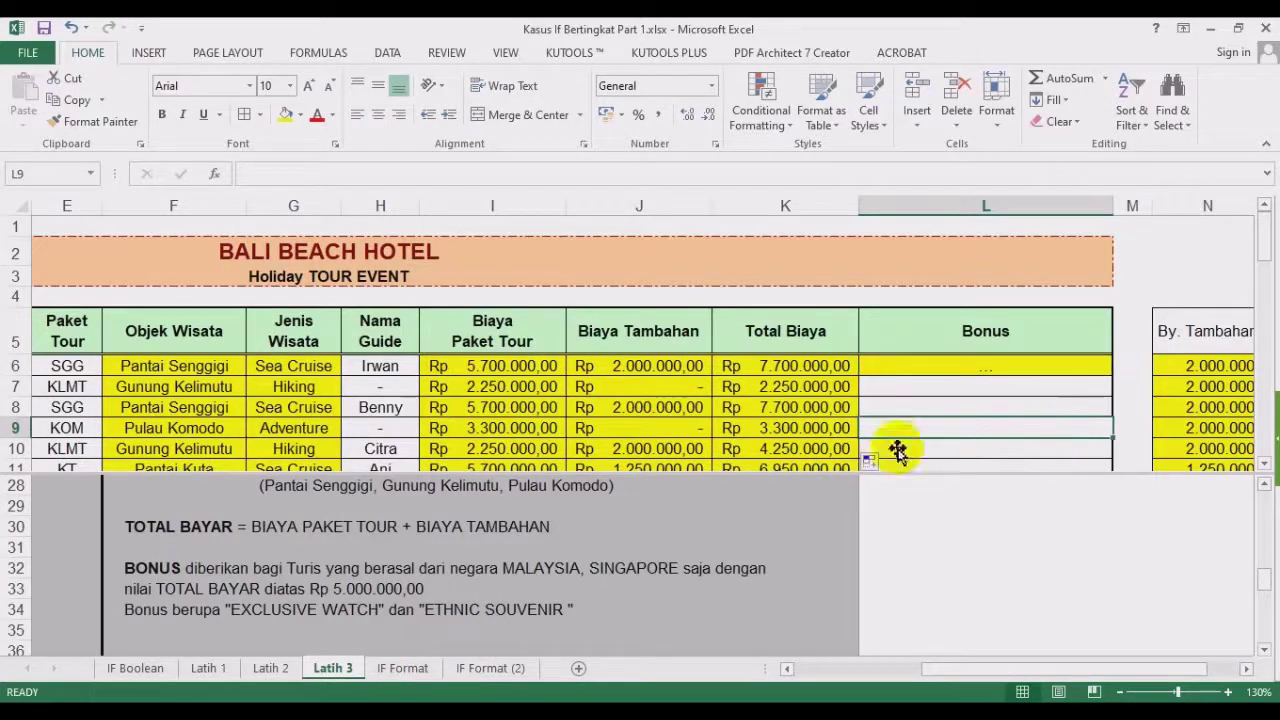
Start an IF formula in the Bonus cell L6 with an empty AND() test and a ? placeholder for the true value.
{"action": "left_click", "coordinate": [908, 366]}
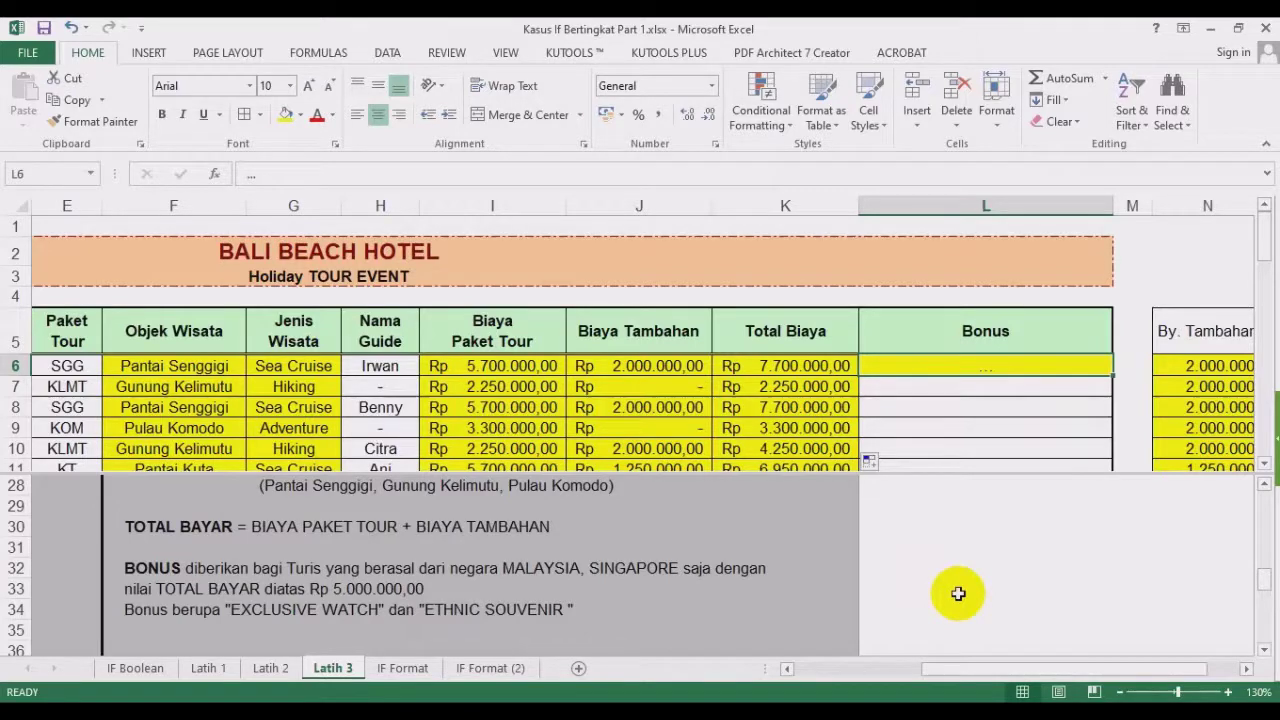
{"action": "type", "text": "="}
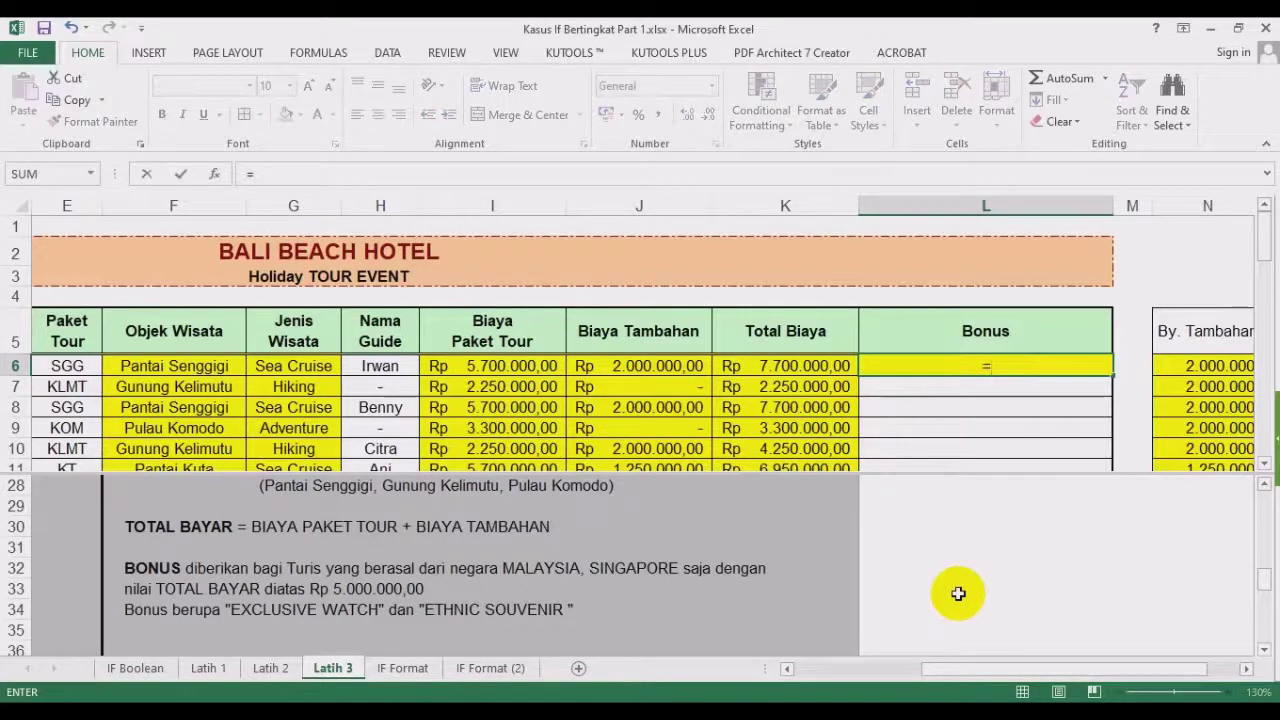
{"action": "type", "text": "if(and"}
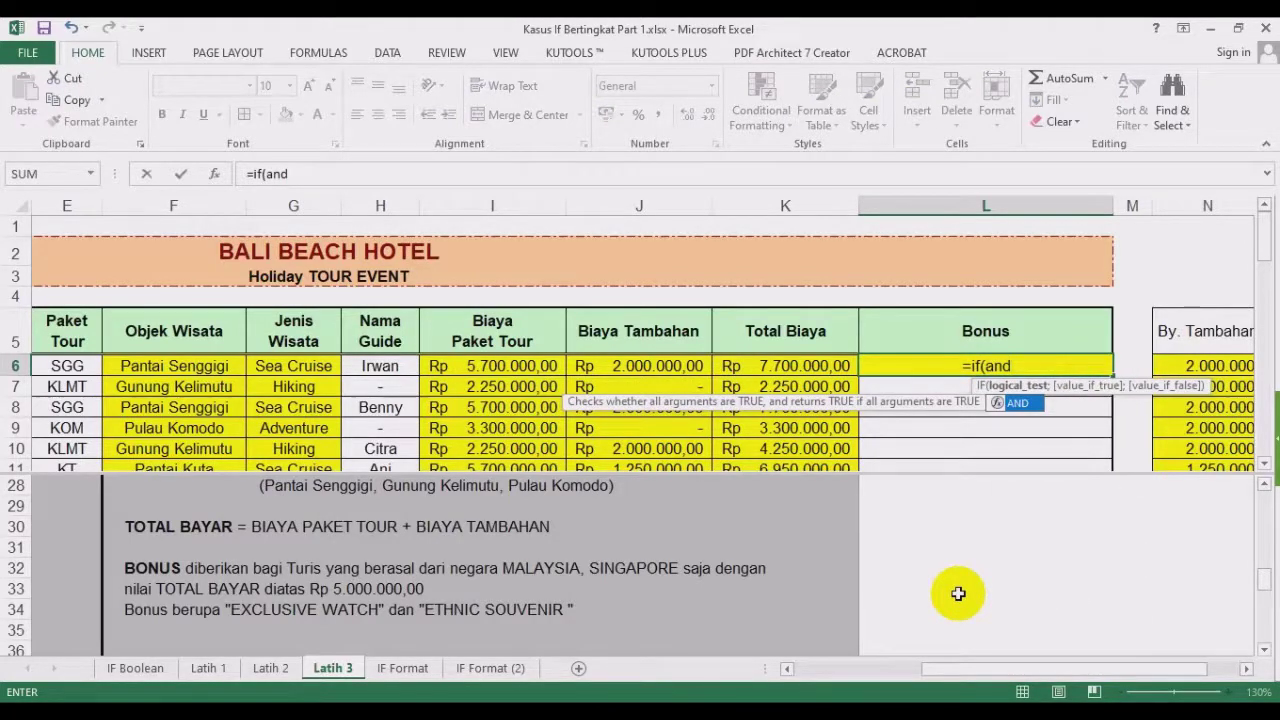
{"action": "type", "text": "()"}
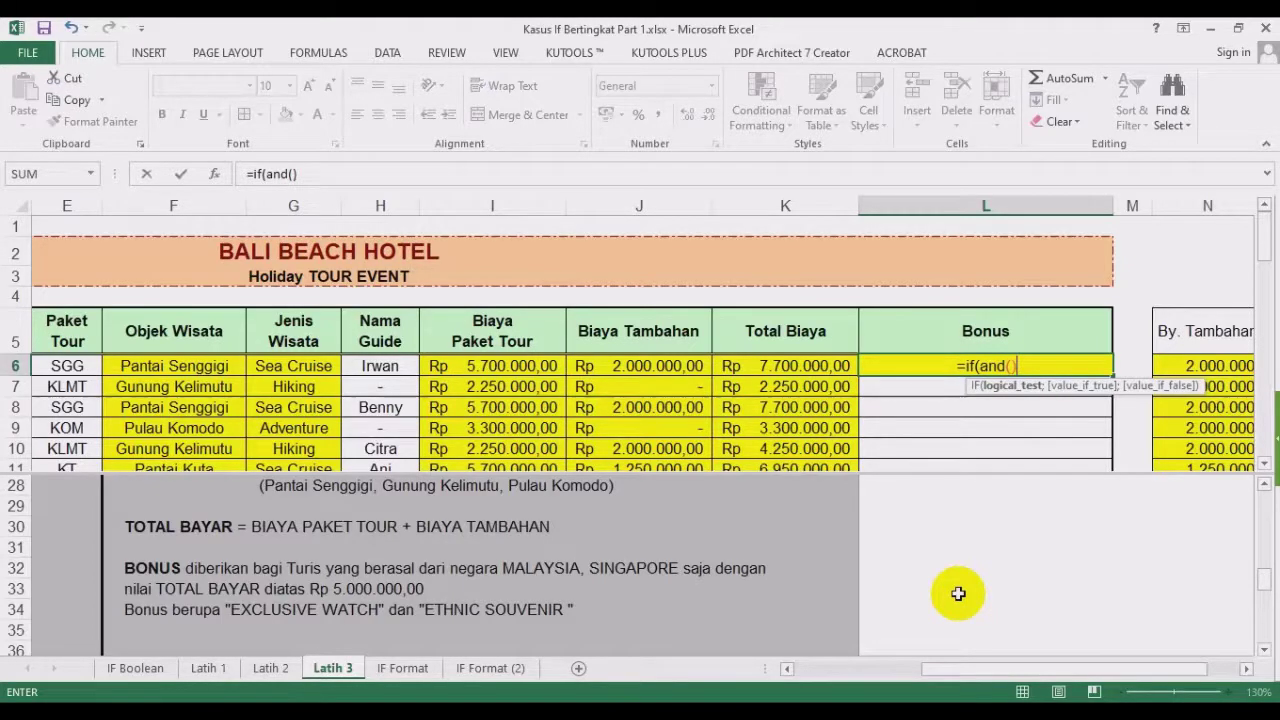
{"action": "type", "text": ";"}
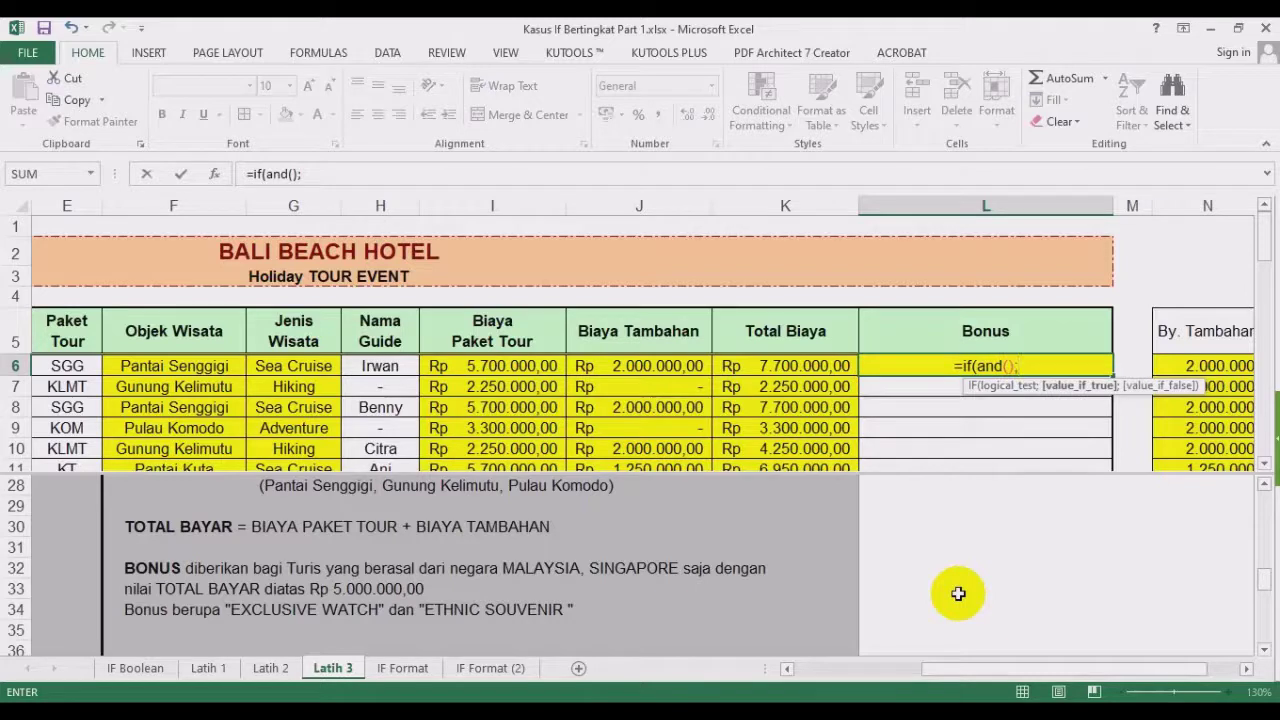
{"action": "type", "text": "?"}
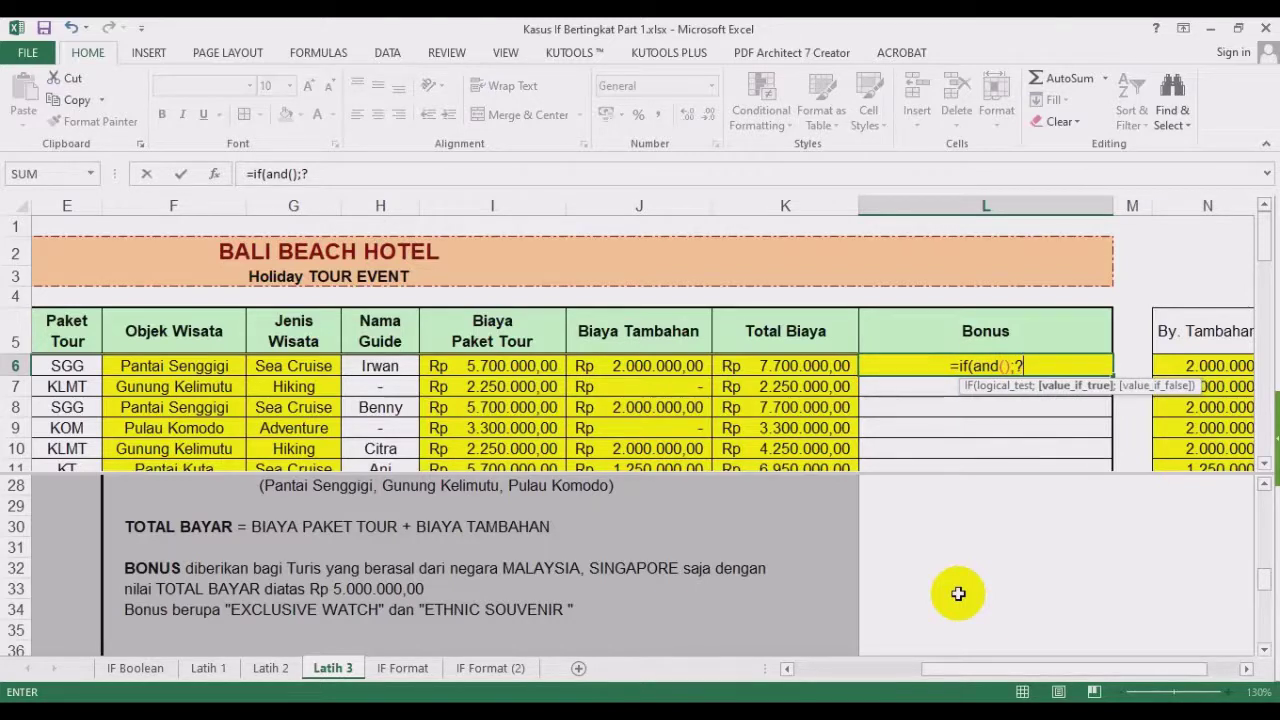
{"action": "type", "text": ";"}
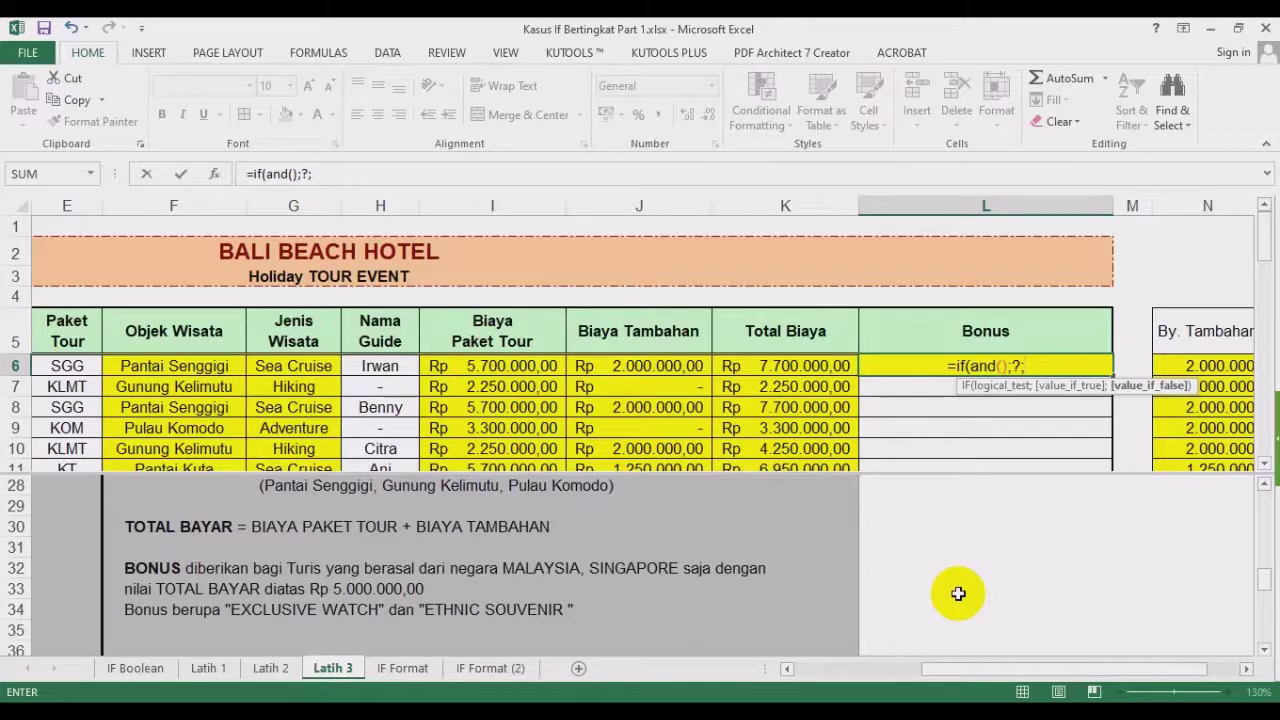
{"action": "key", "text": "BackSpace"}
{"action": "key", "text": "BackSpace"}
{"action": "type", "text": "?"}
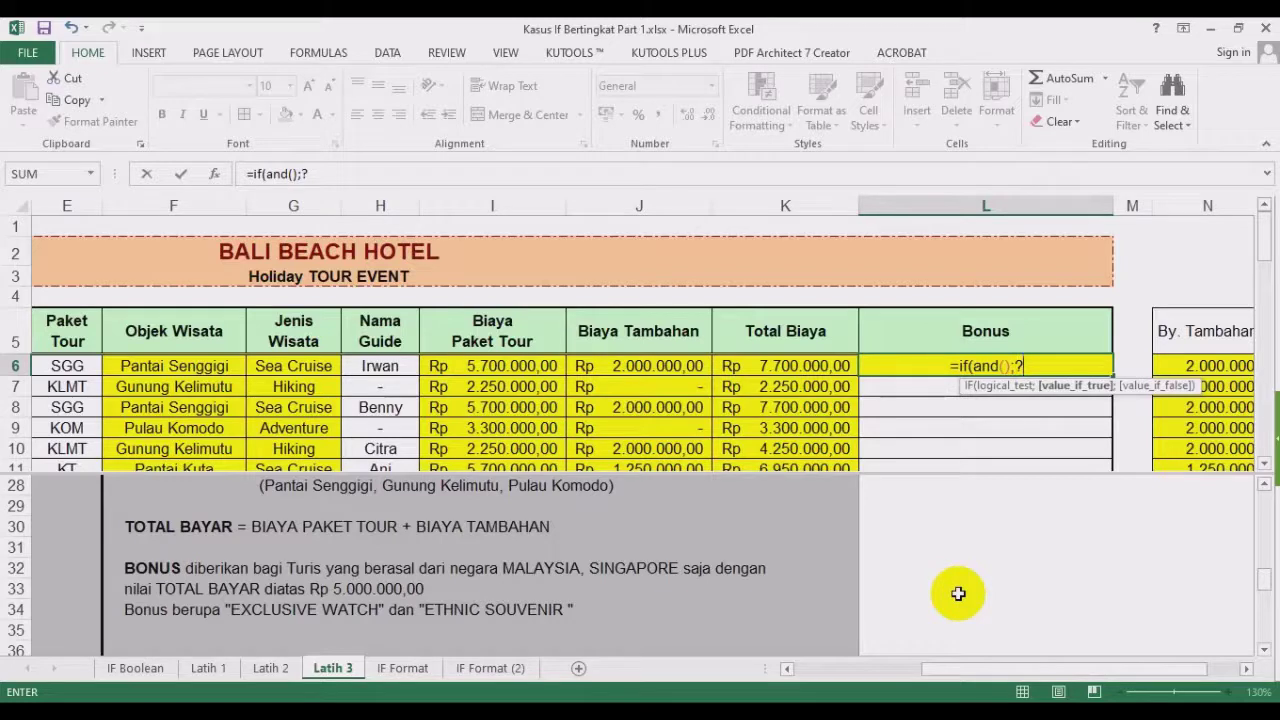
{"action": "type", "text": ";"}
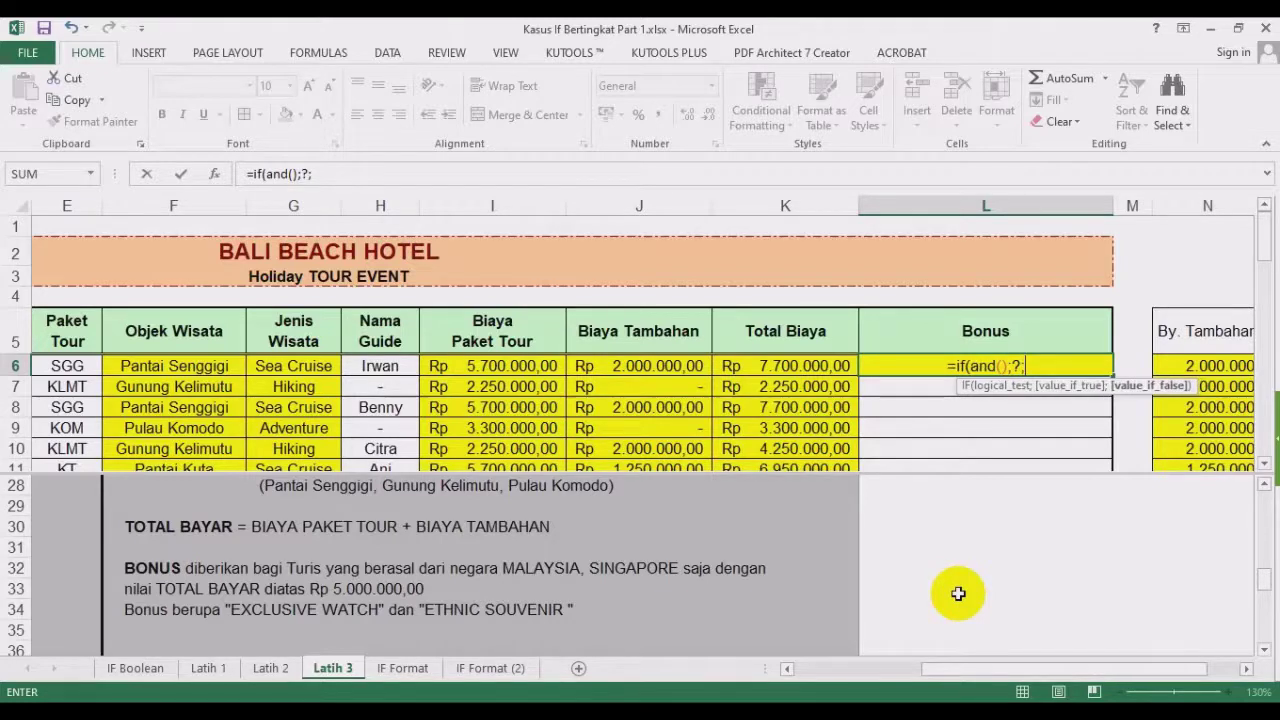
Set the false value of the L6 IF formula to empty text "" and close the formula's parenthesis.
{"action": "type", "text": "\"\""}
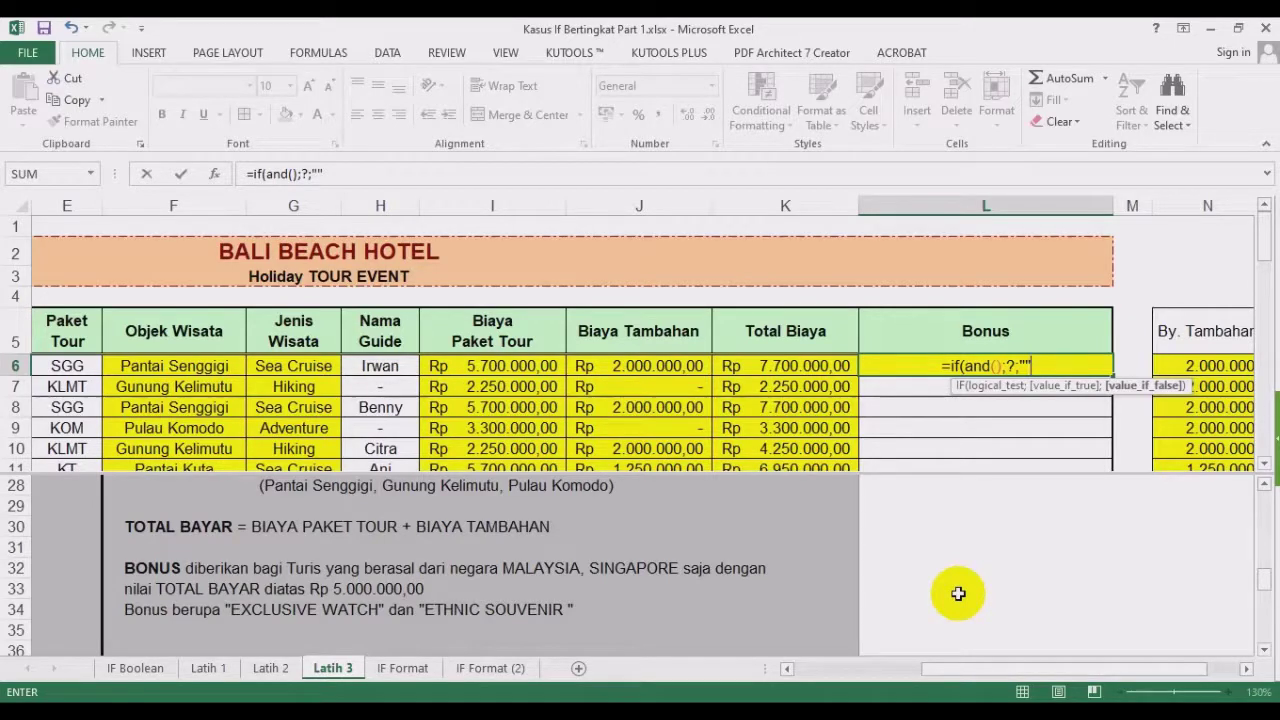
{"action": "key", "text": "Left"}
{"action": "type", "text": "-"}
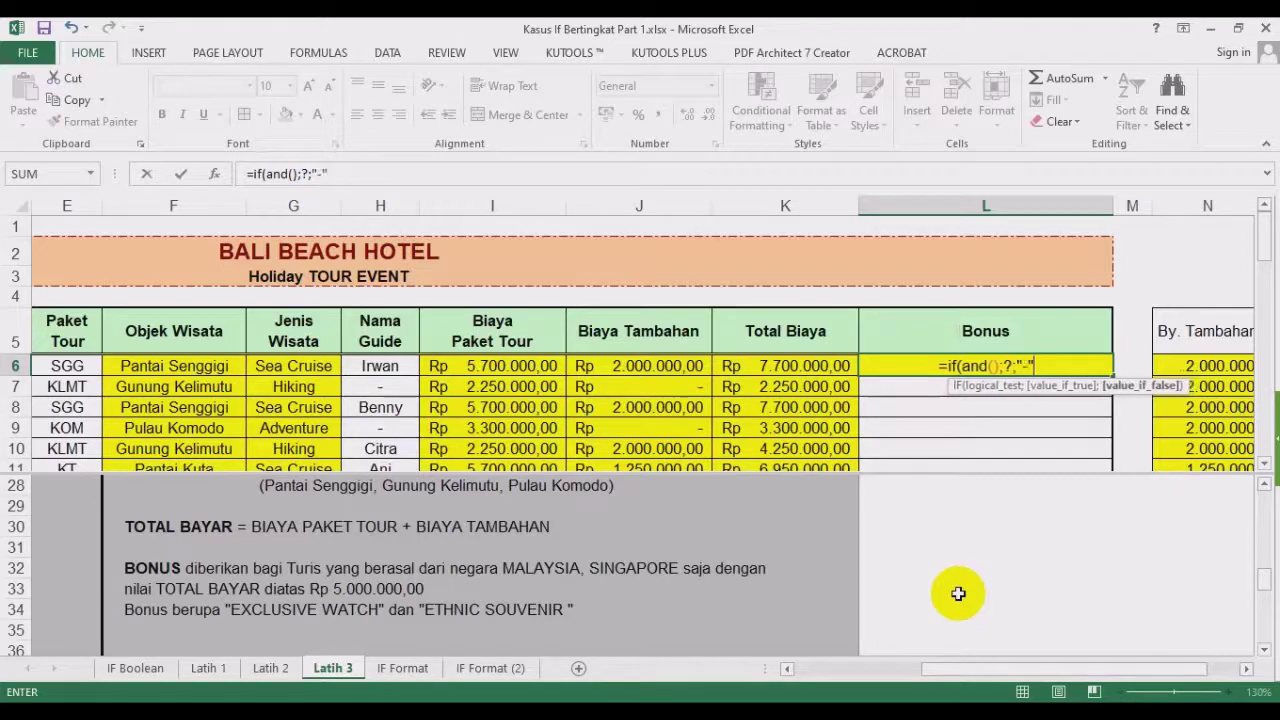
{"action": "key", "text": "Delete"}
{"action": "key", "text": "BackSpace"}
{"action": "key", "text": "BackSpace"}
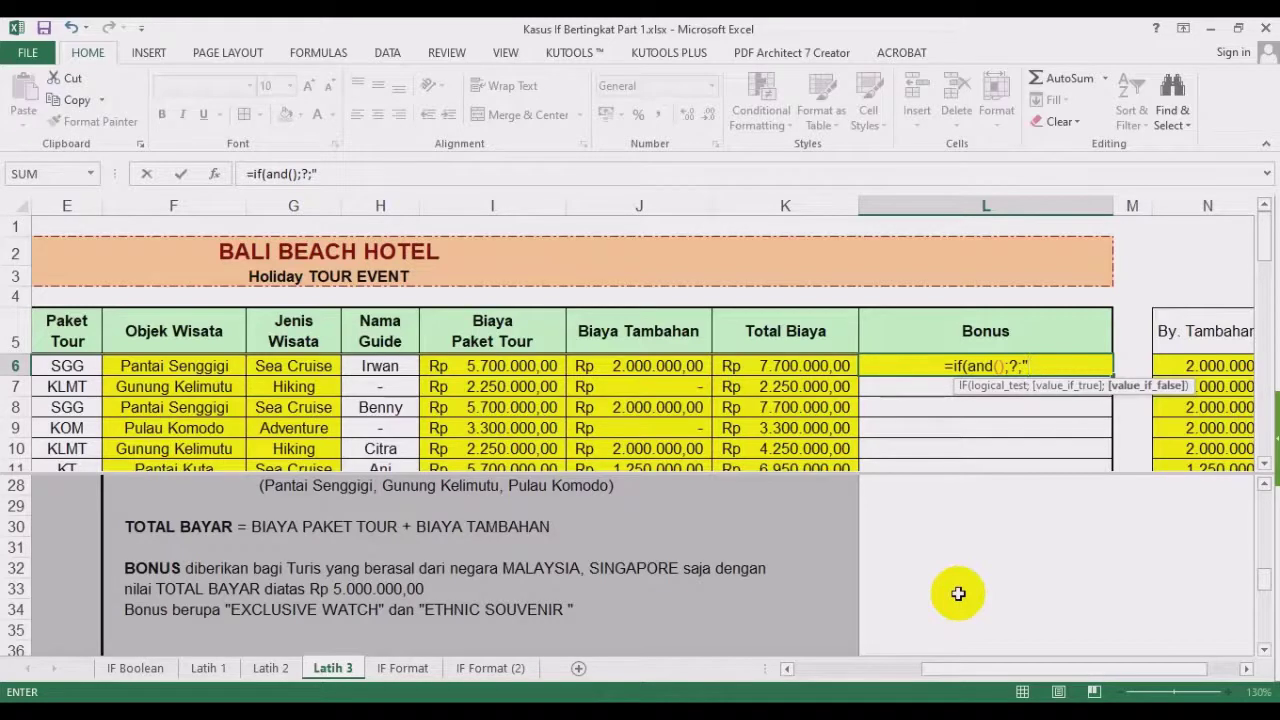
{"action": "type", "text": "\")"}
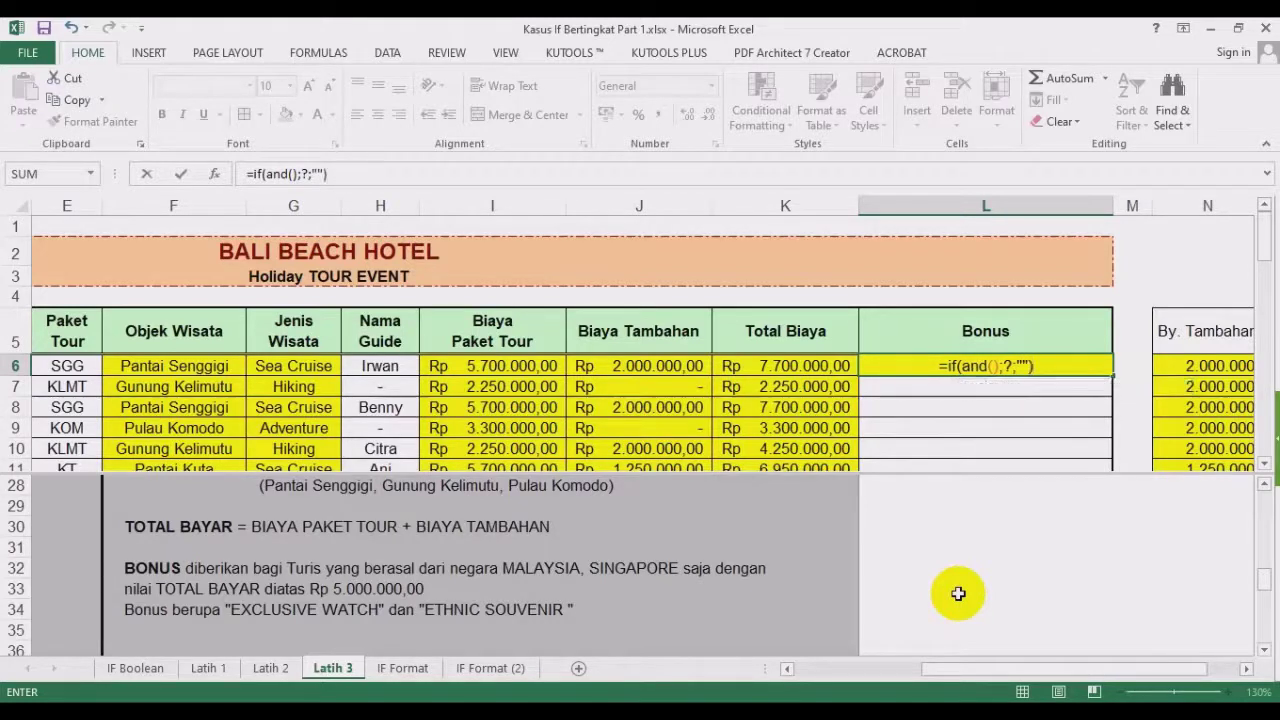
Replace the true-value placeholder in the L6 formula with the text "Exclusive Watch dan Ethnic Souvenir".
{"action": "left_click", "coordinate": [1003, 367]}
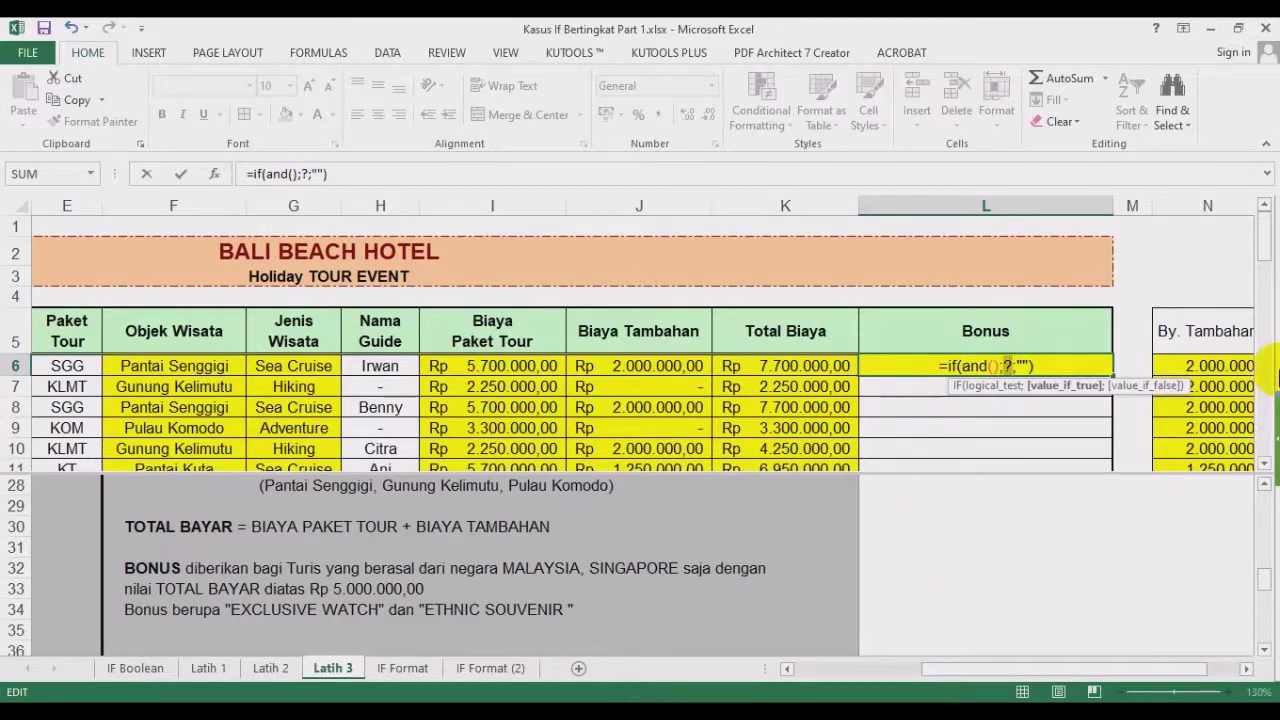
{"action": "type", "text": "\"E"}
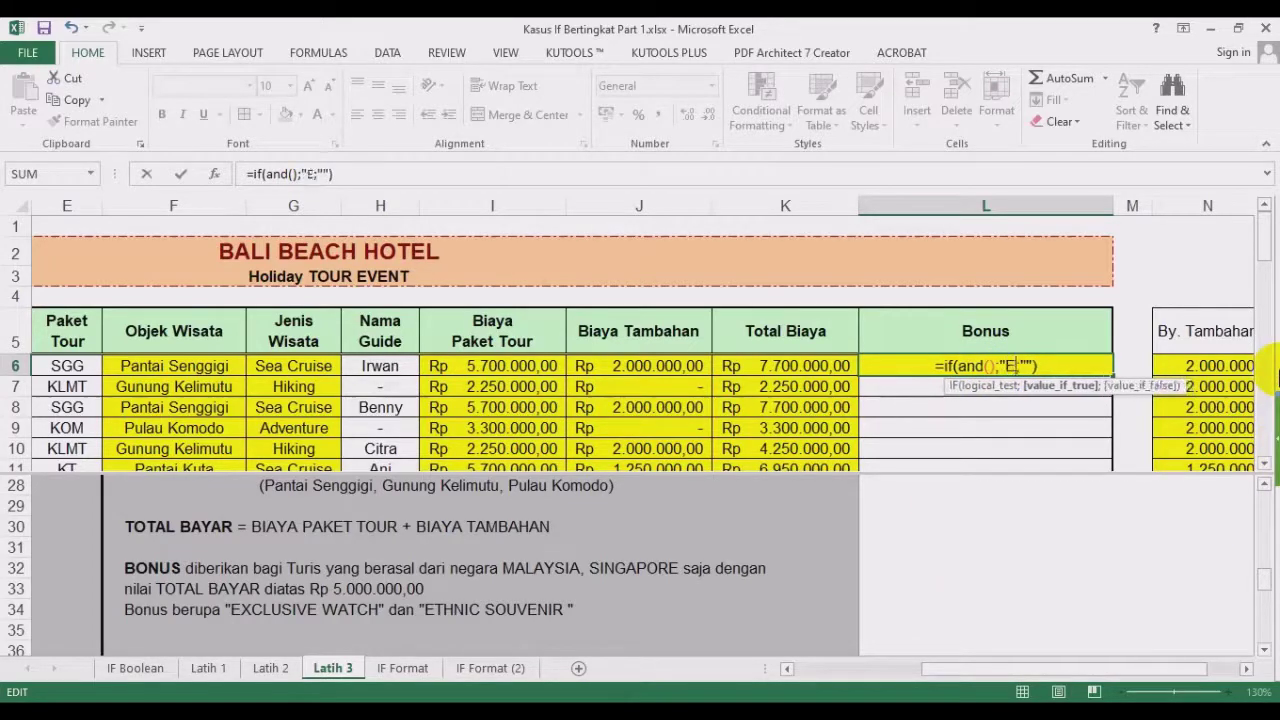
{"action": "type", "text": "x"}
{"action": "type", "text": "clusiv"}
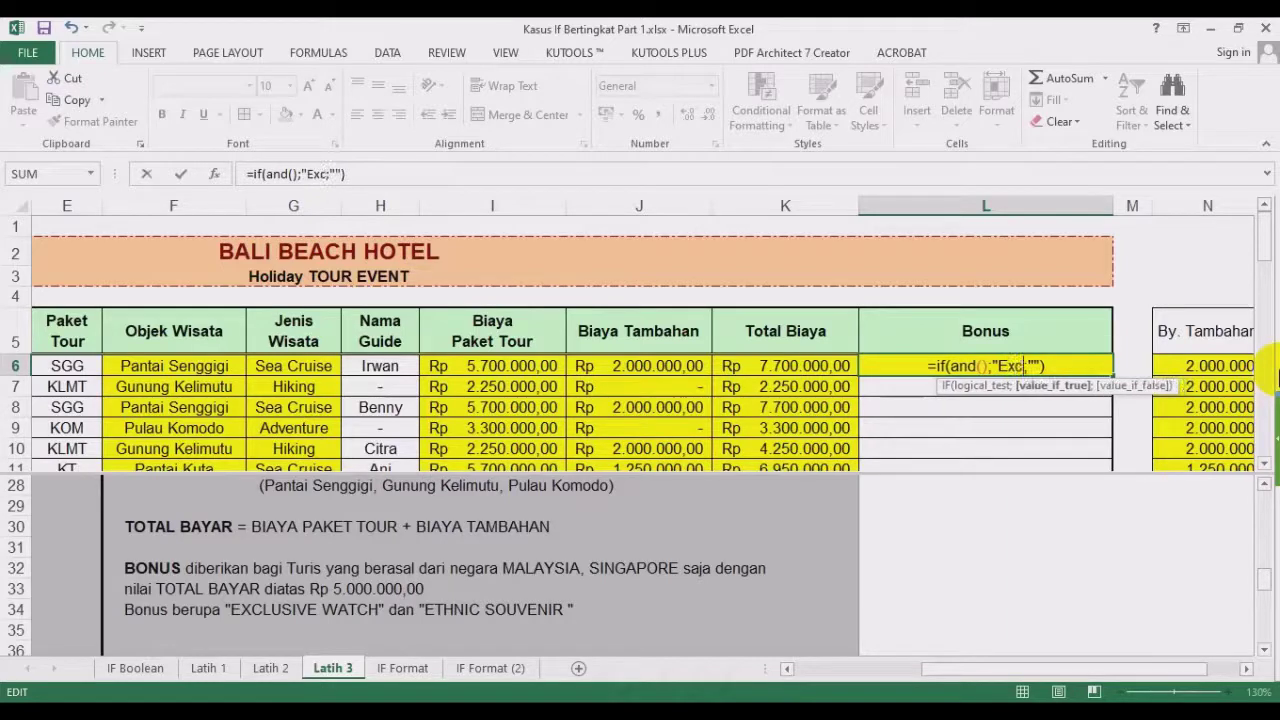
{"action": "type", "text": "e Wat"}
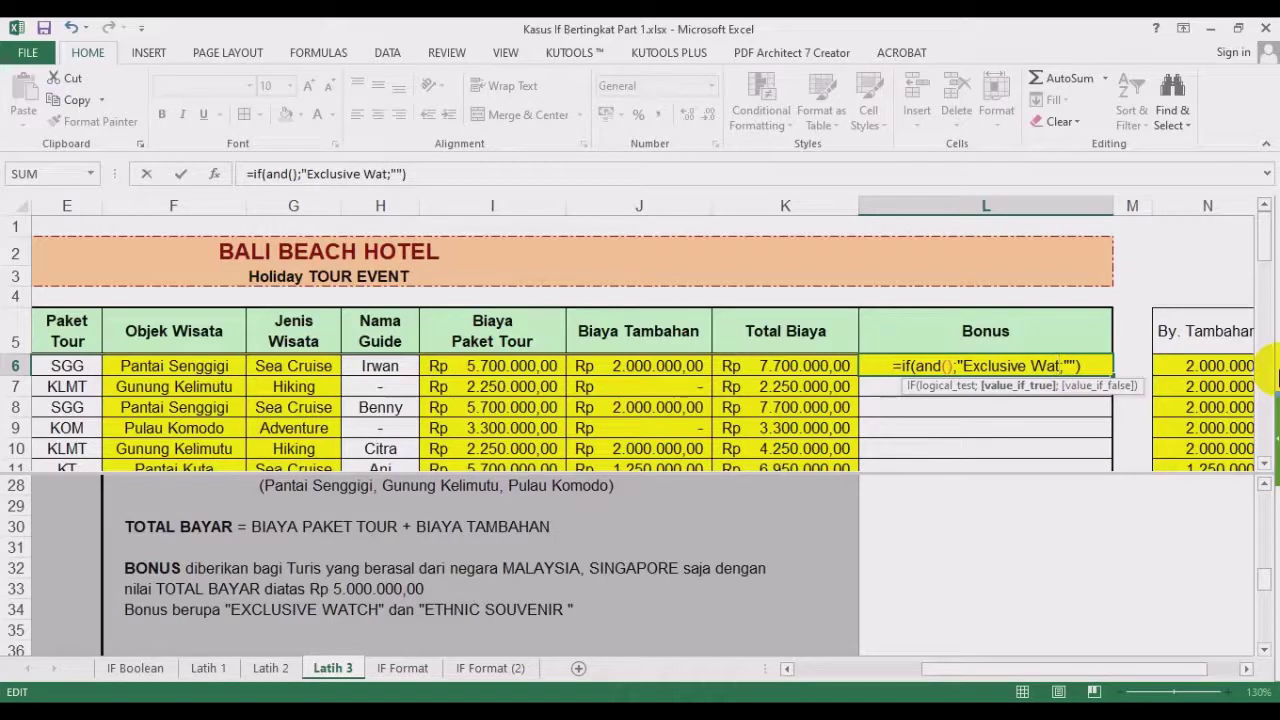
{"action": "type", "text": "ch dan "}
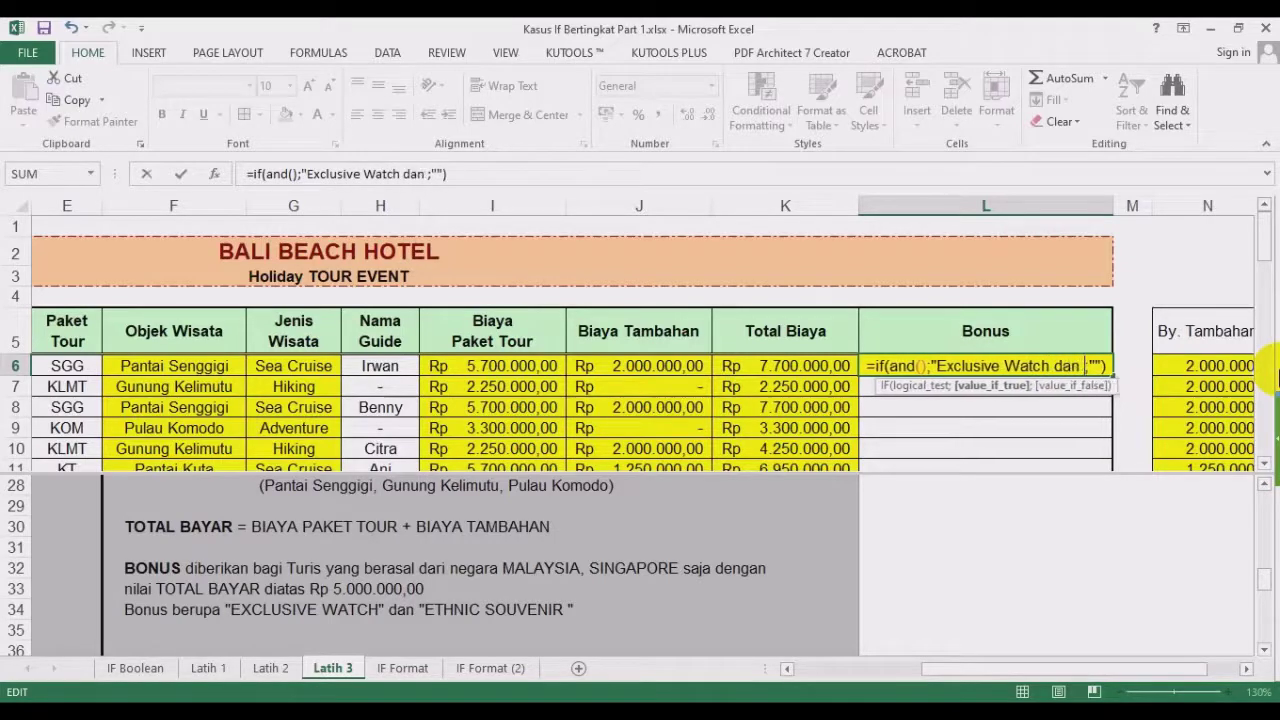
{"action": "type", "text": "E"}
{"action": "type", "text": "thnic S"}
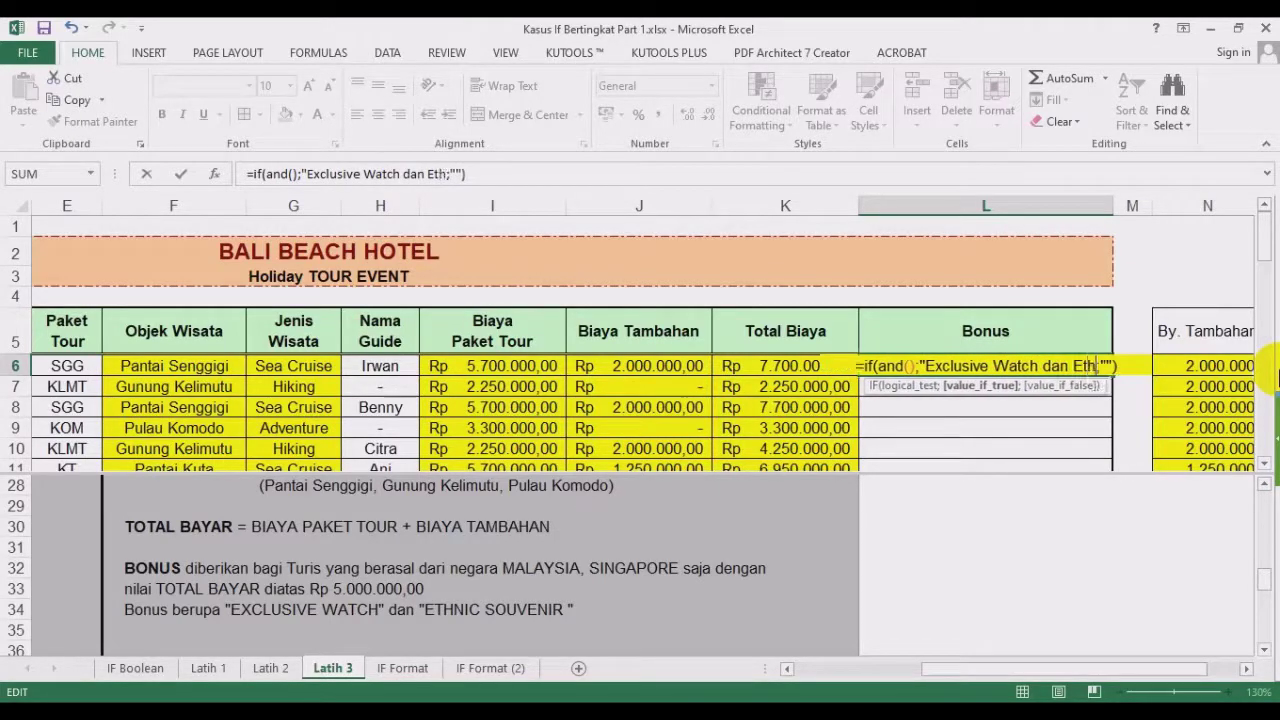
{"action": "type", "text": "ouvenir"}
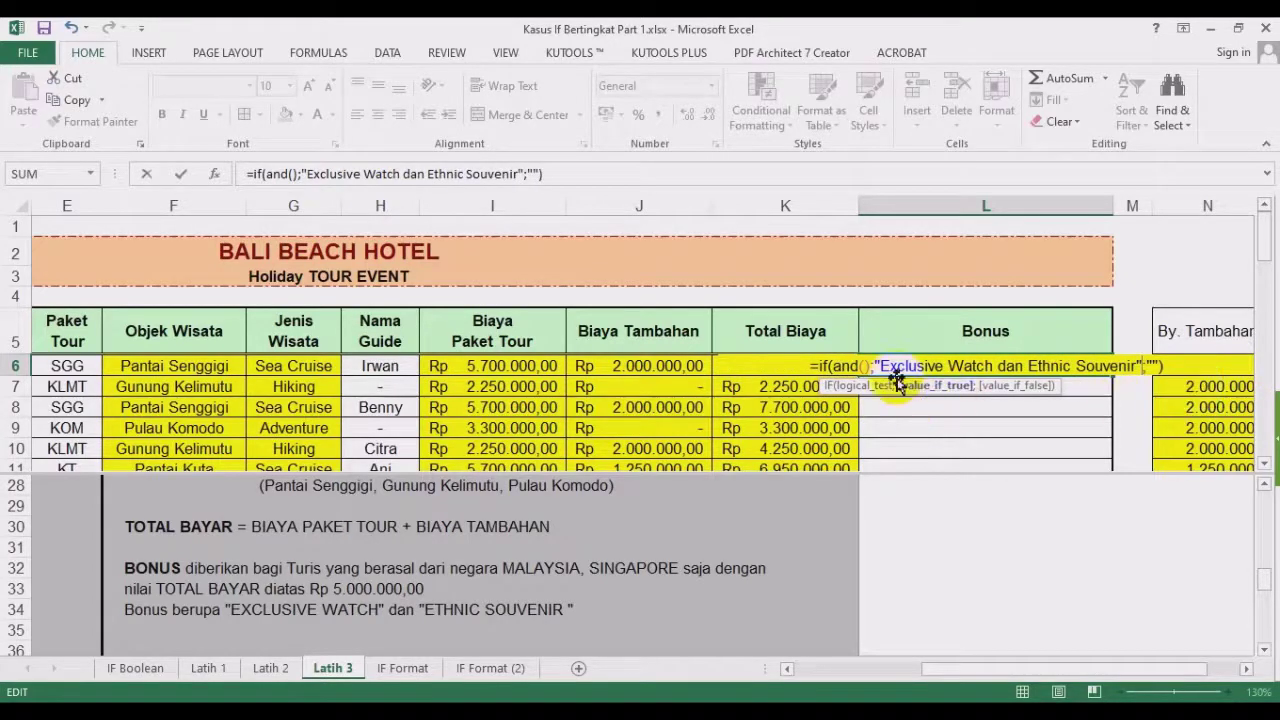
Fill the AND test in L6 with a ? placeholder as first condition and K6>5000000 as second condition.
{"action": "left_click", "coordinate": [868, 366]}
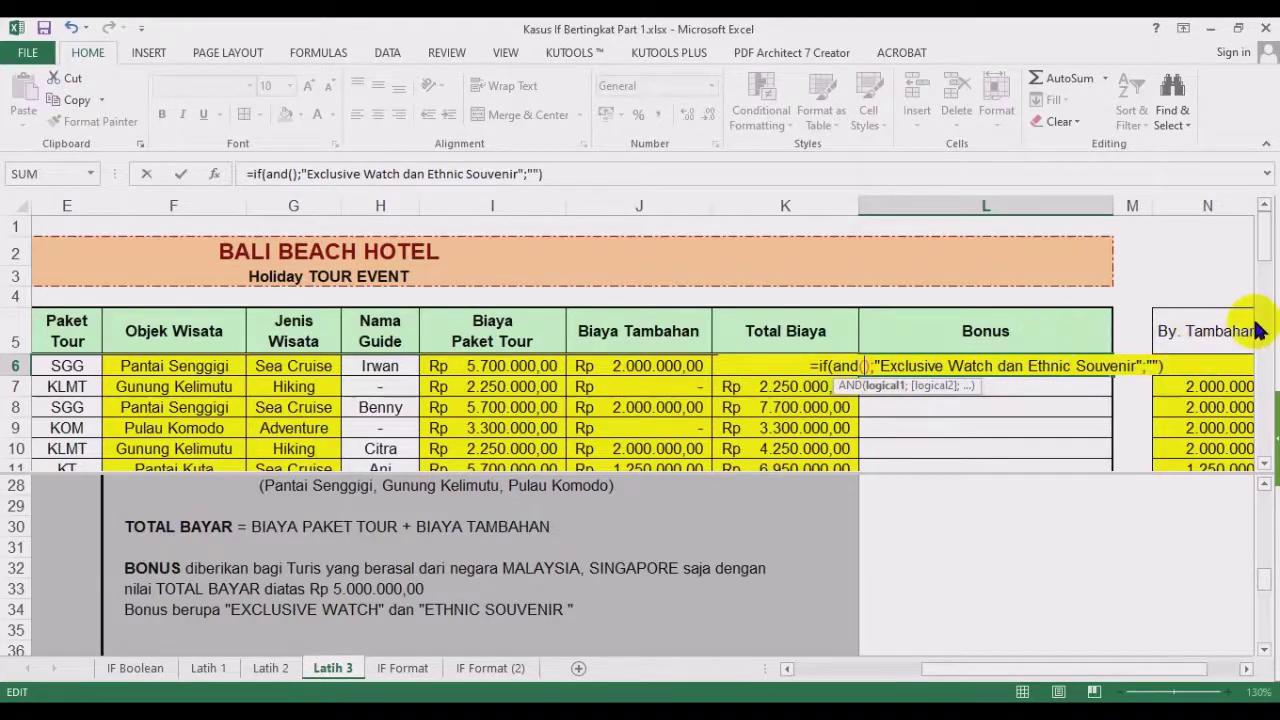
{"action": "type", "text": "?;?"}
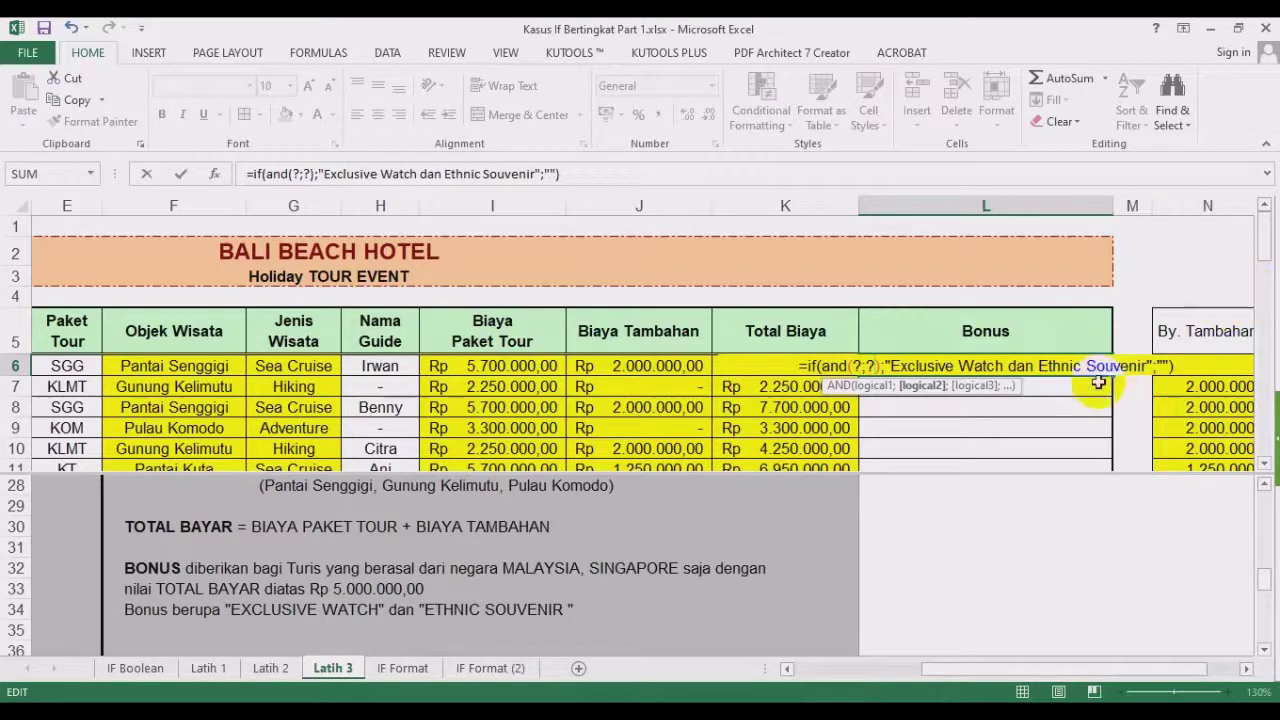
{"action": "double_click", "coordinate": [869, 366]}
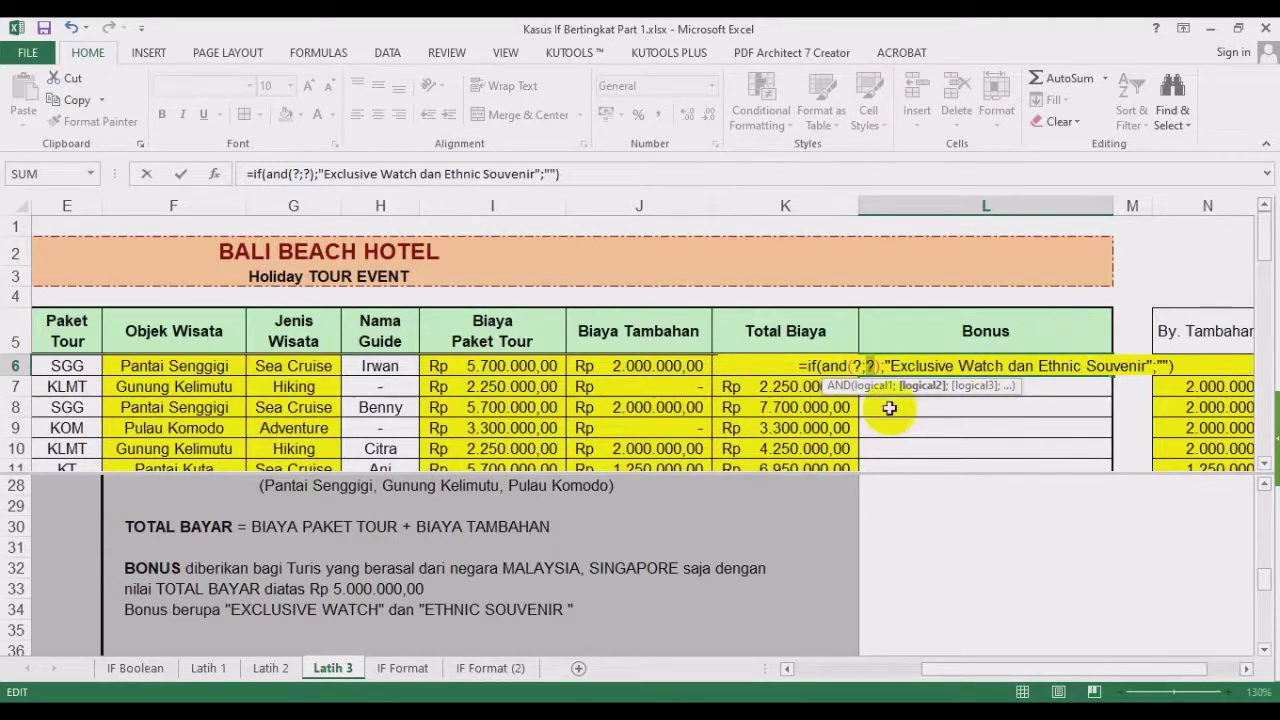
{"action": "left_click", "coordinate": [720, 365]}
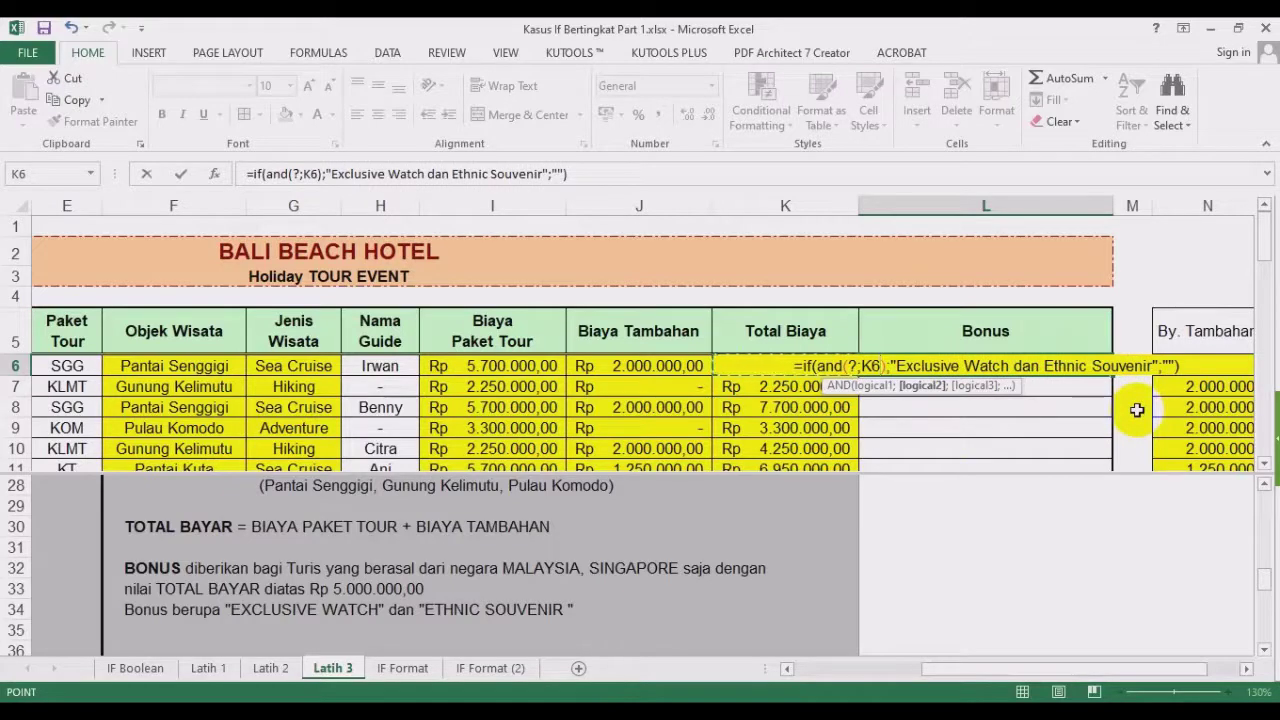
{"action": "type", "text": ">5000000"}
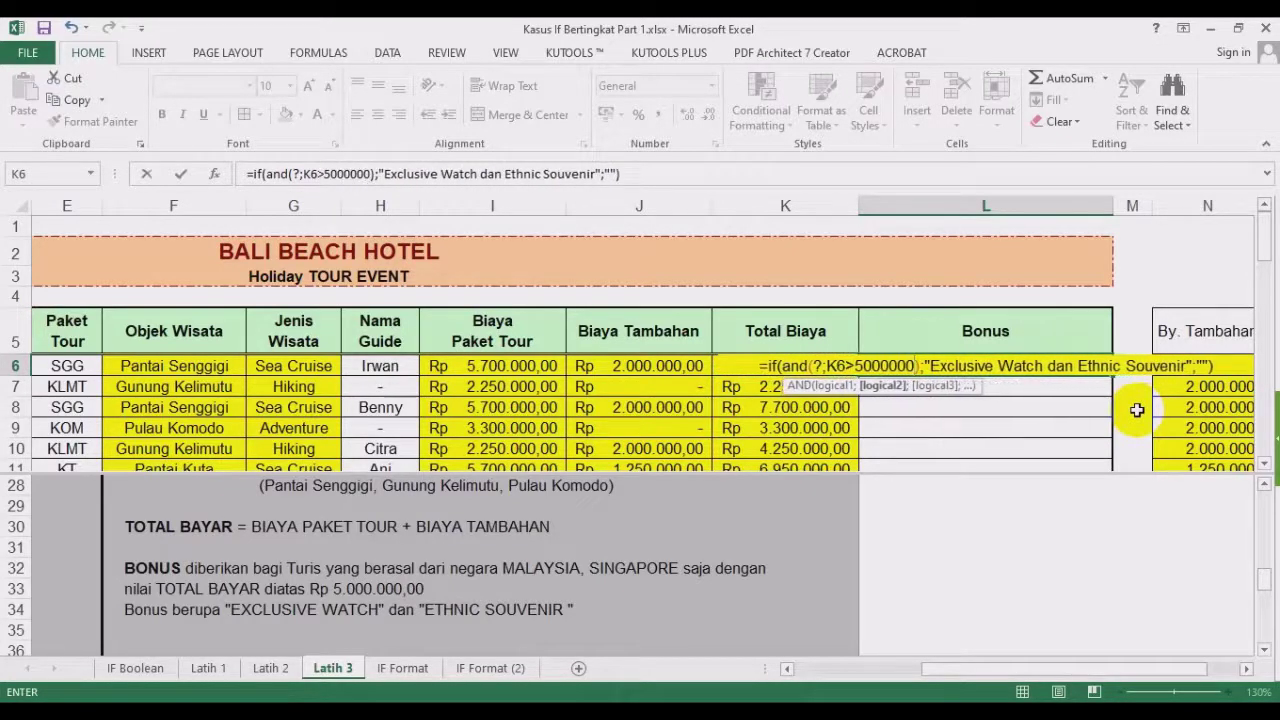
Replace the first AND condition's placeholder in the L6 formula with an empty nested OR() function.
{"action": "double_click", "coordinate": [820, 366]}
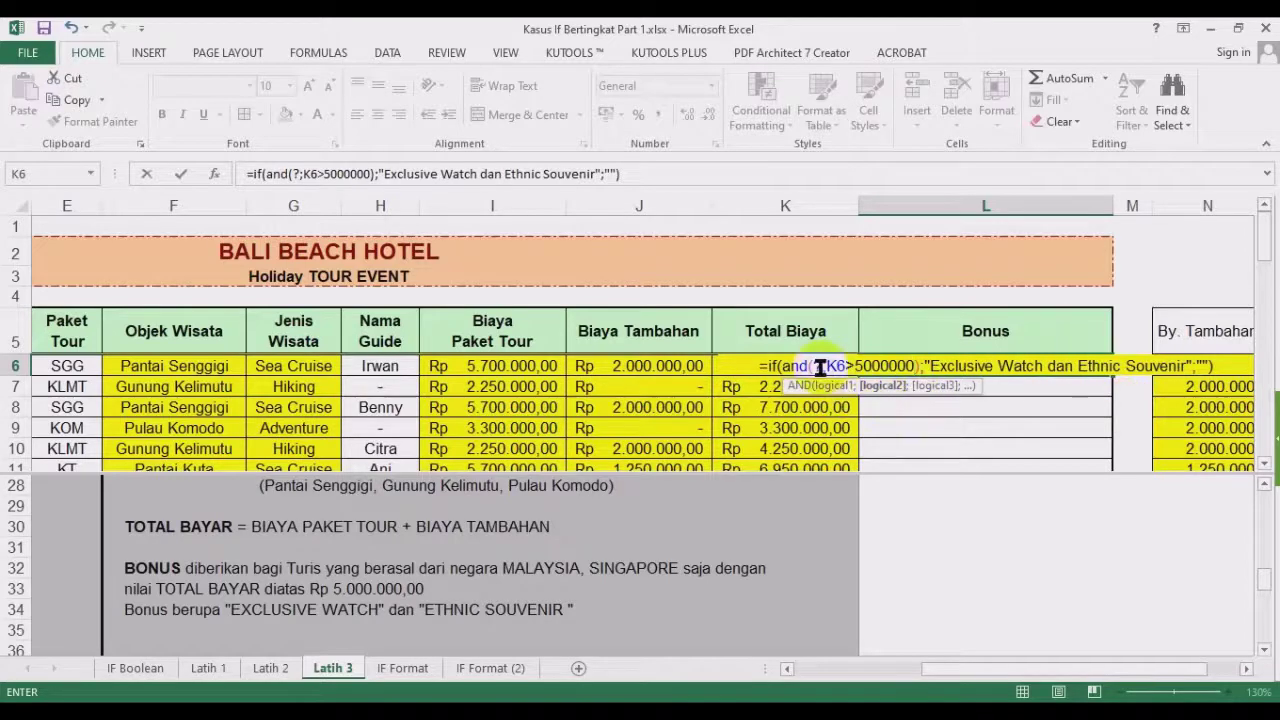
{"action": "double_click", "coordinate": [818, 366]}
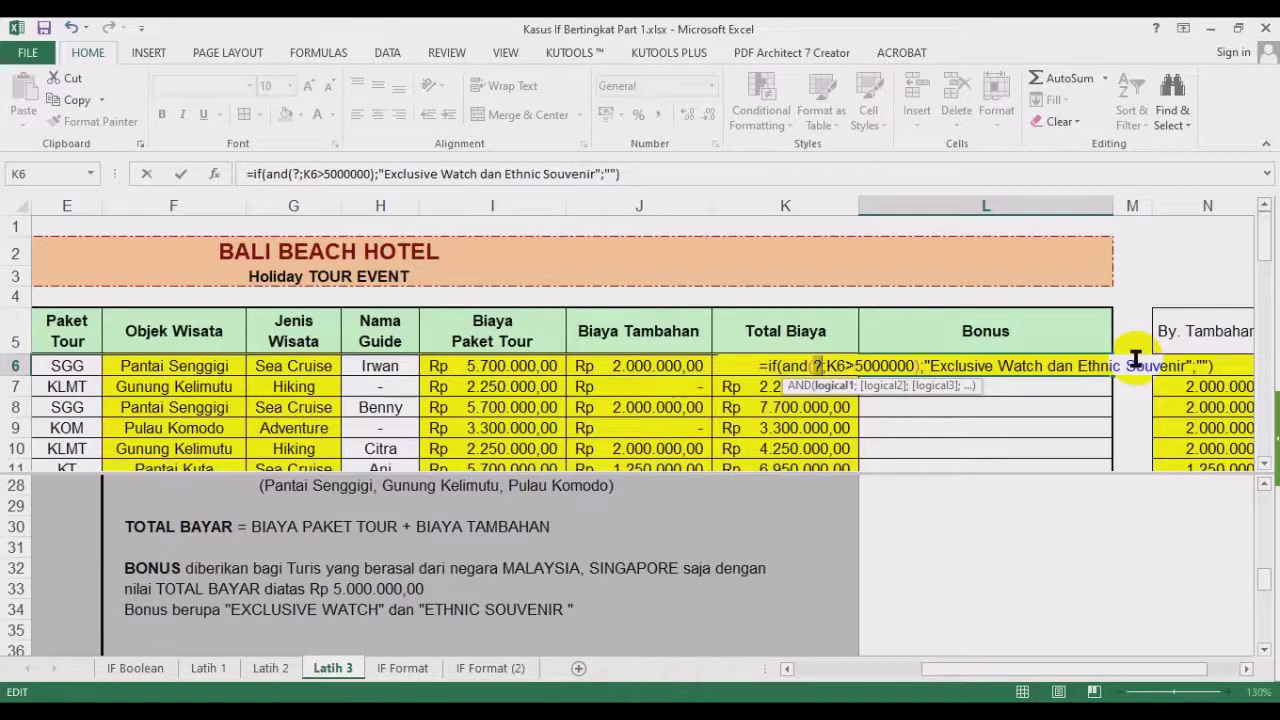
{"action": "type", "text": "or"}
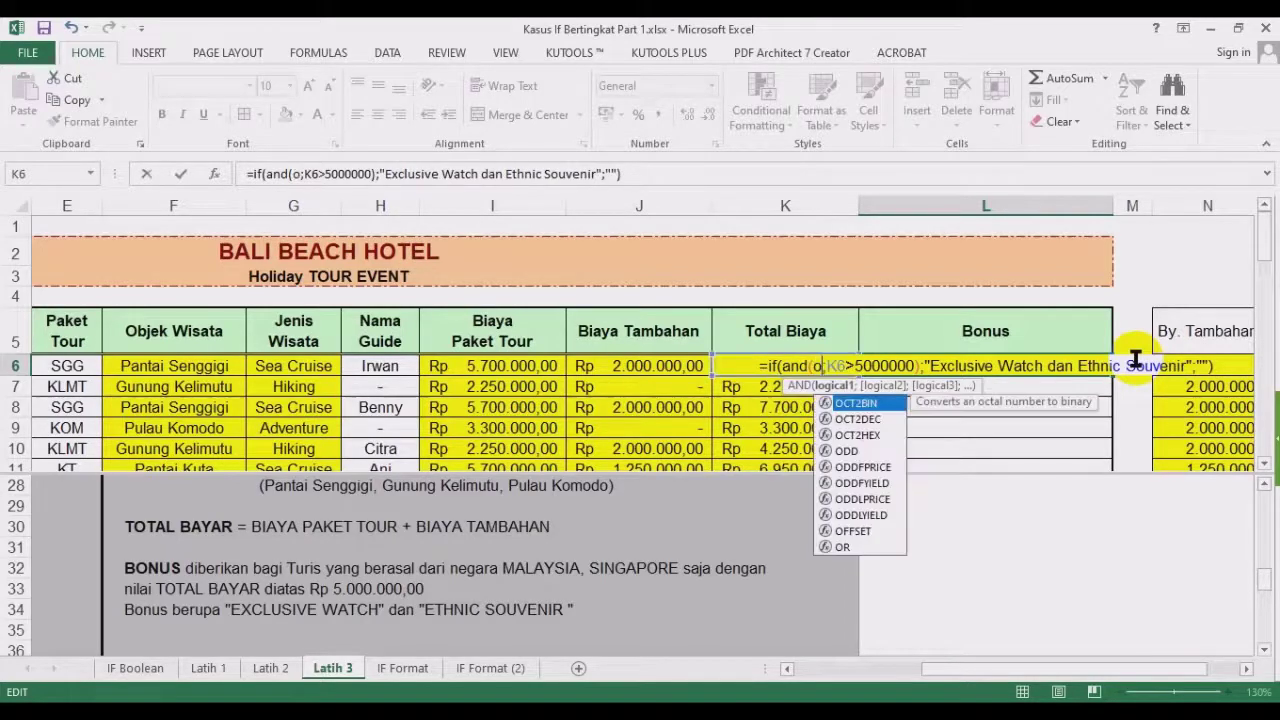
{"action": "type", "text": "()"}
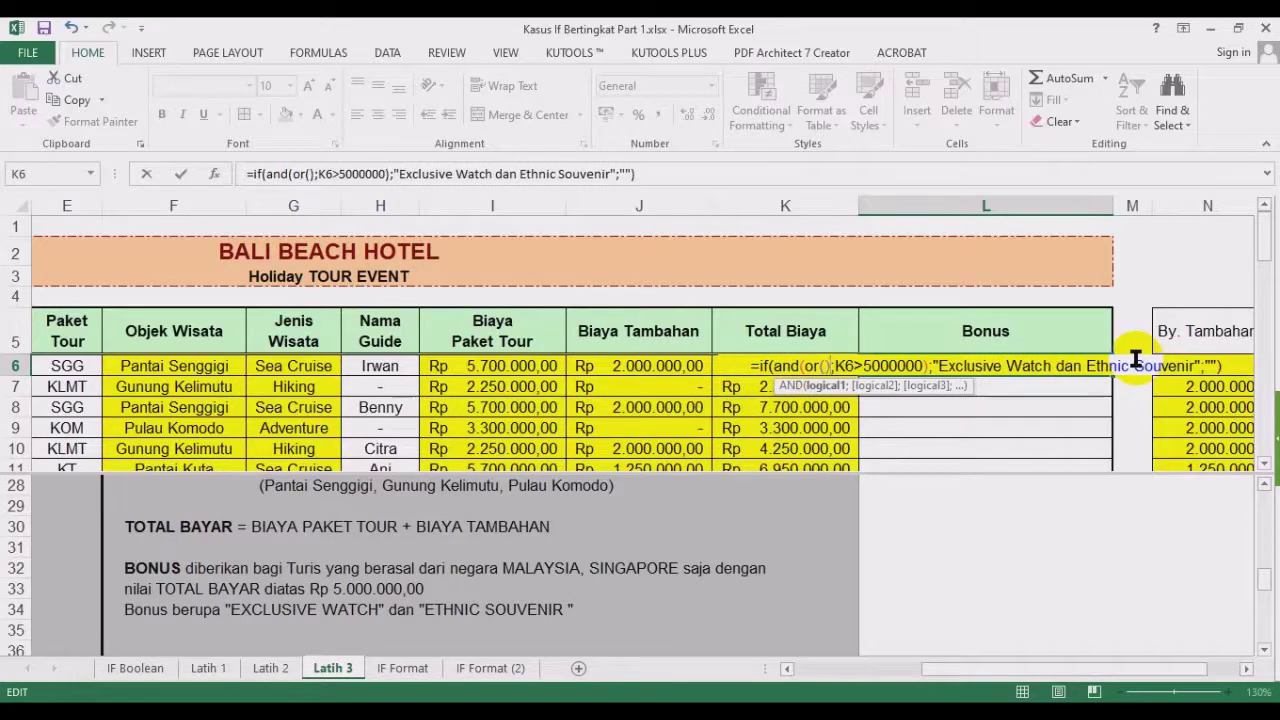
{"action": "left_click", "coordinate": [824, 366]}
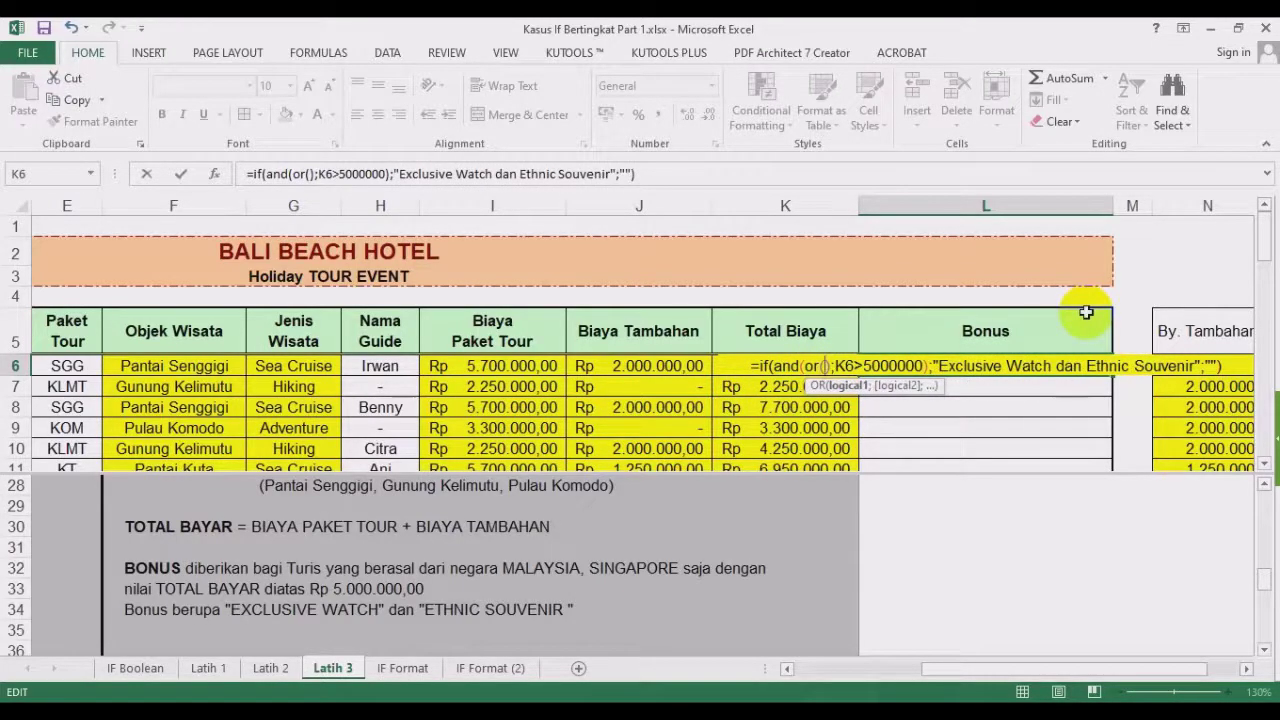
Fill the first OR condition in the L6 formula with D6="Malaysia" and add the separator for a second condition.
{"action": "left_click_drag", "start_coordinate": [930, 668], "coordinate": [873, 678]}
{"action": "left_click", "coordinate": [322, 366]}
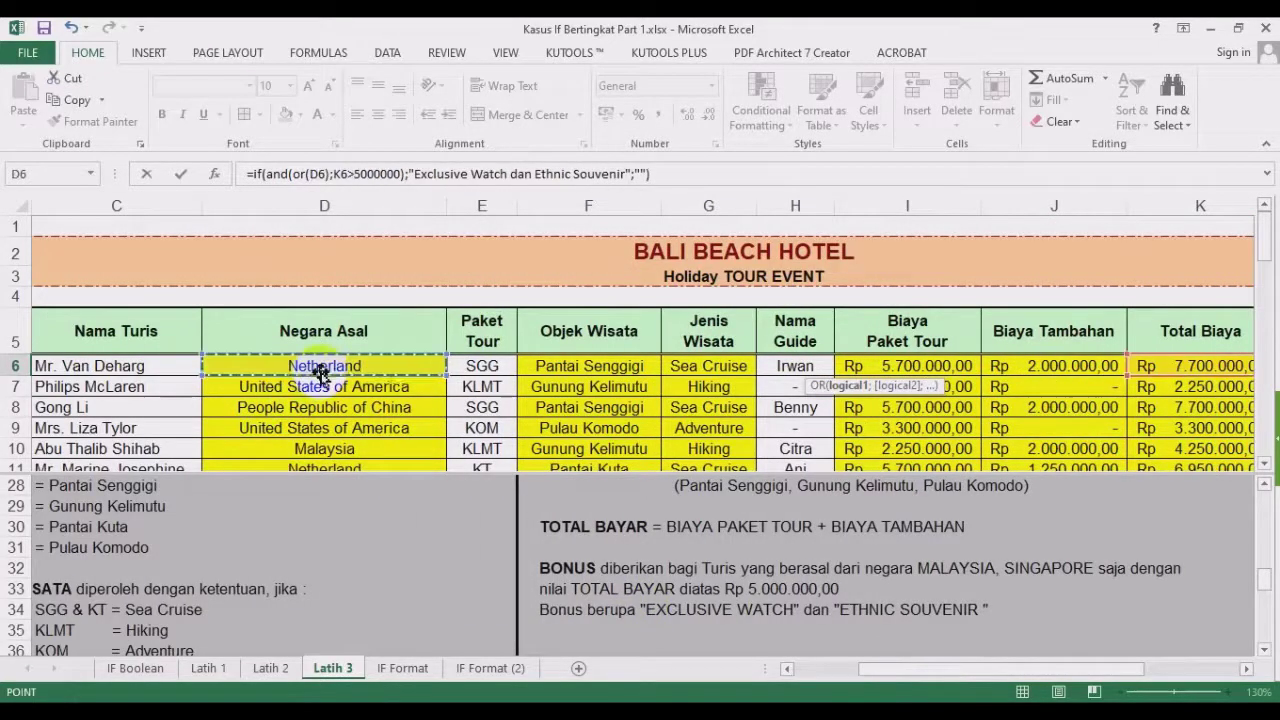
{"action": "type", "text": "=\""}
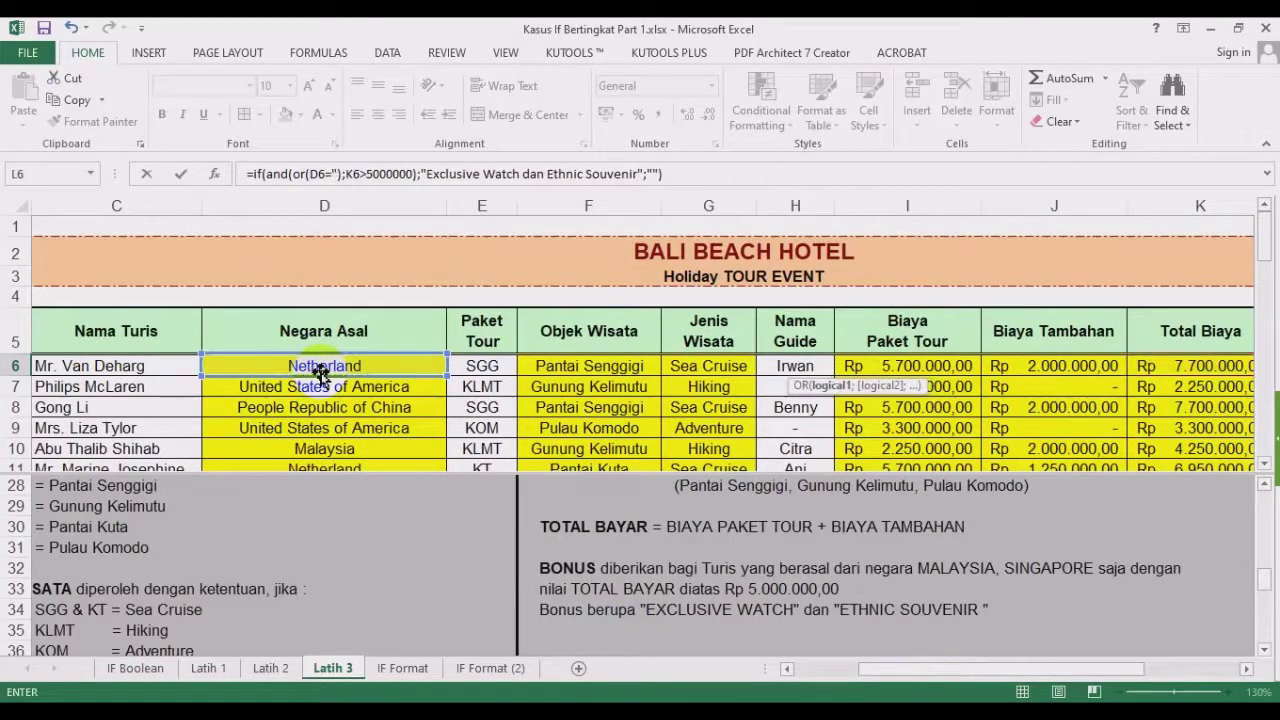
{"action": "type", "text": "Malaysia\""}
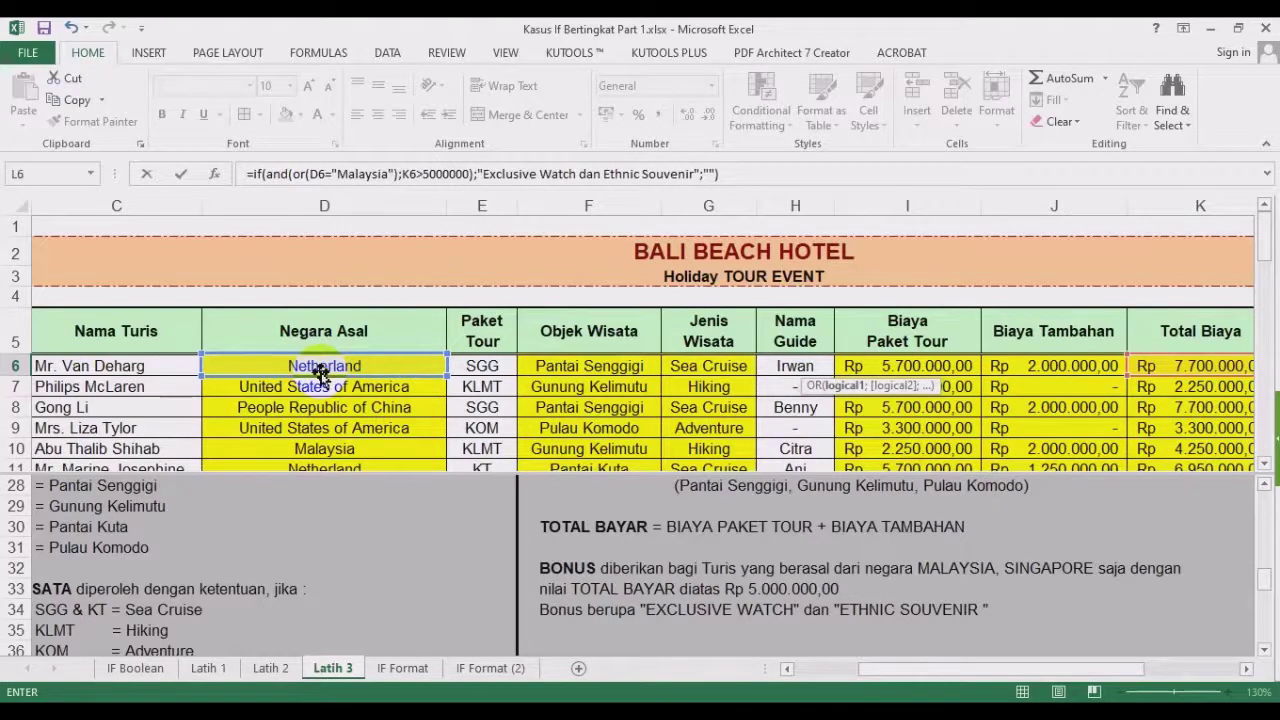
{"action": "type", "text": ";"}
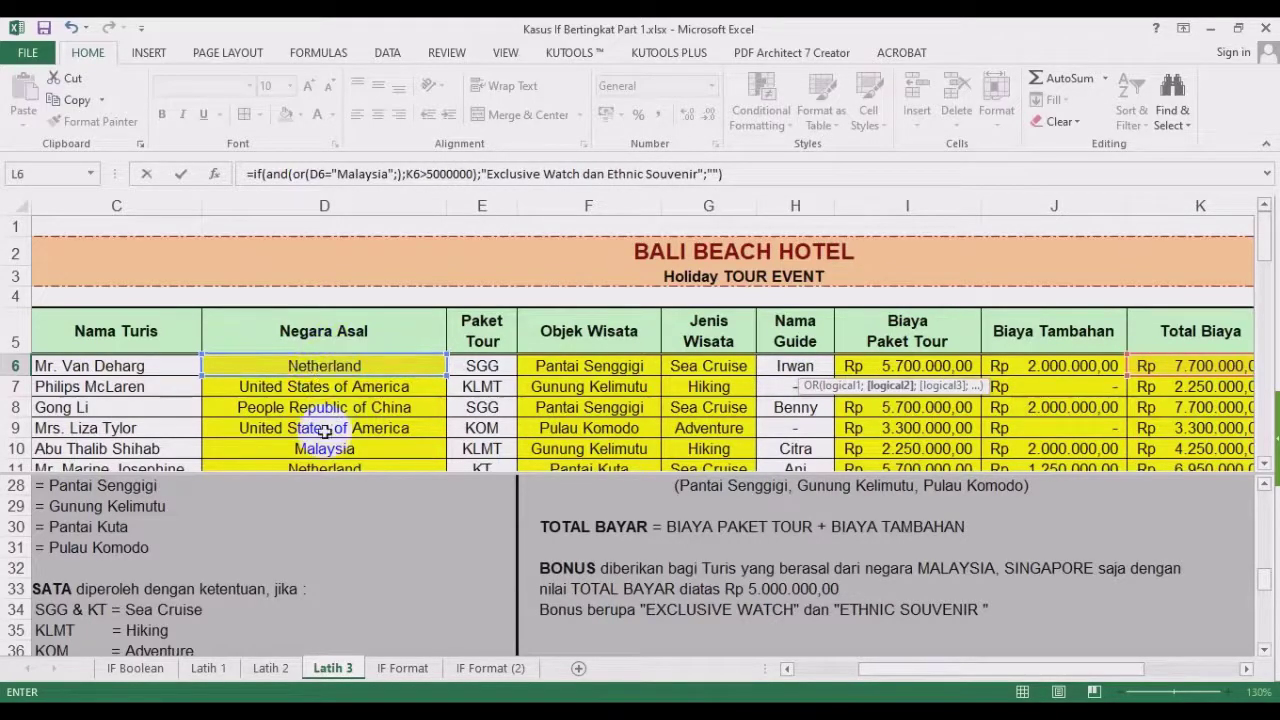
Add D6="Singapore" as the second OR condition and commit the L6 formula.
{"action": "left_click", "coordinate": [343, 366]}
{"action": "type", "text": "=\"Sing\""}
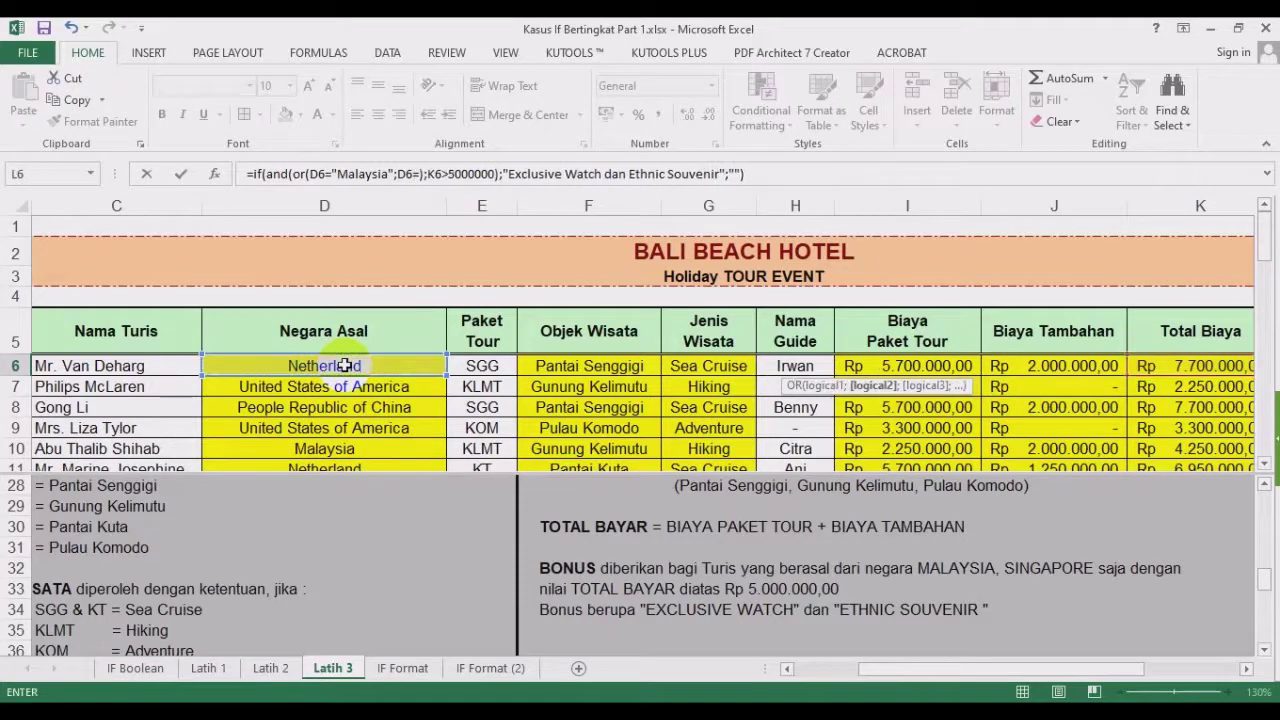
{"action": "key", "text": "BackSpace"}
{"action": "type", "text": "apore\""}
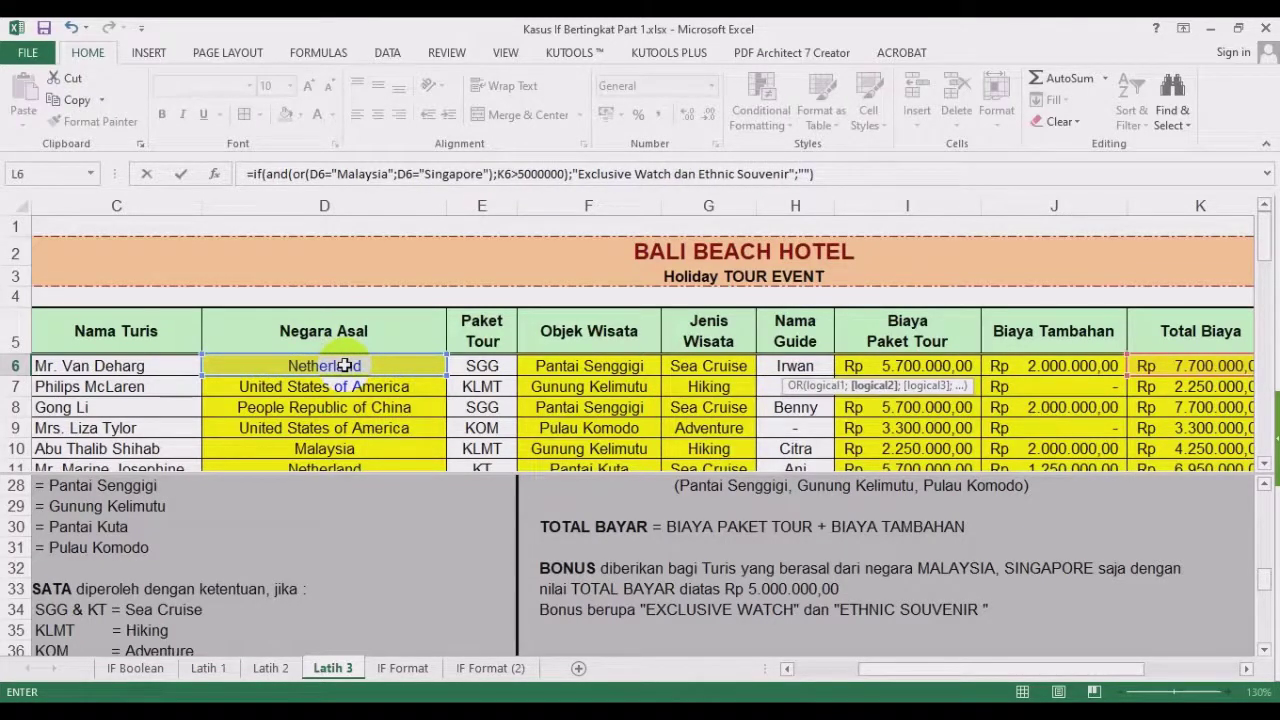
{"action": "key", "text": "Return"}
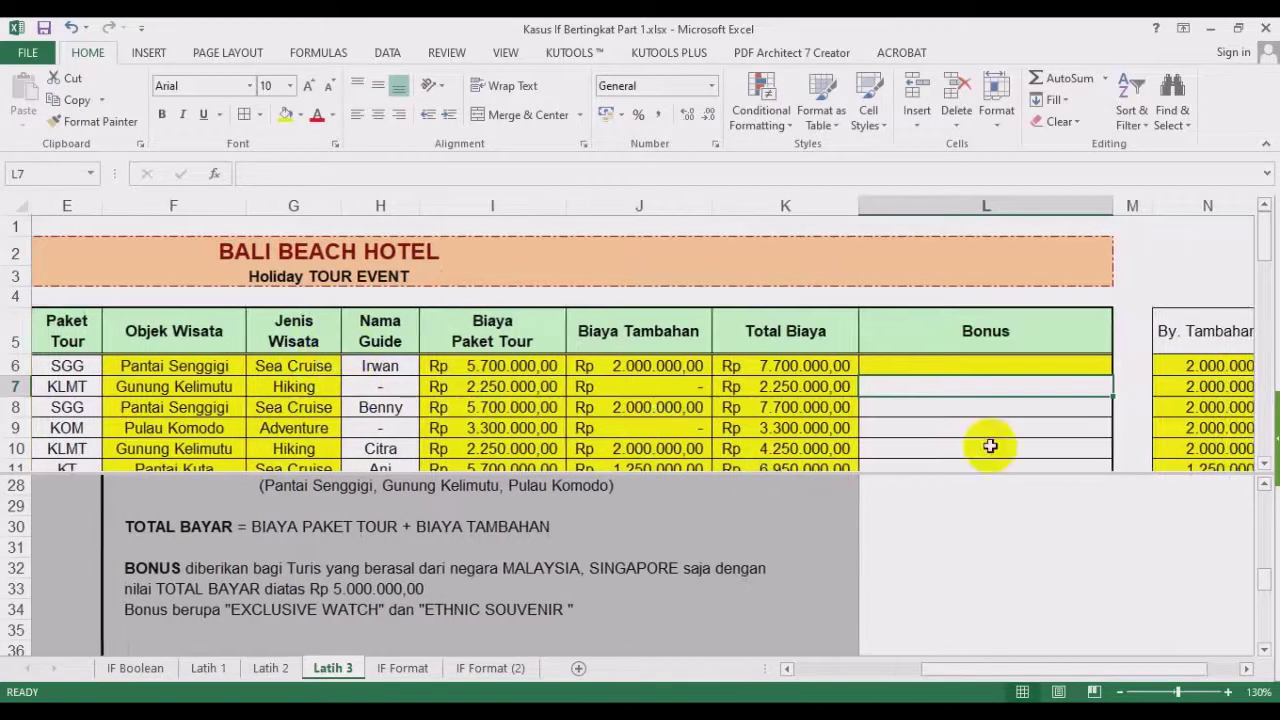
Copy the Bonus formula from L6 down through L15.
{"action": "left_click", "coordinate": [1062, 365]}
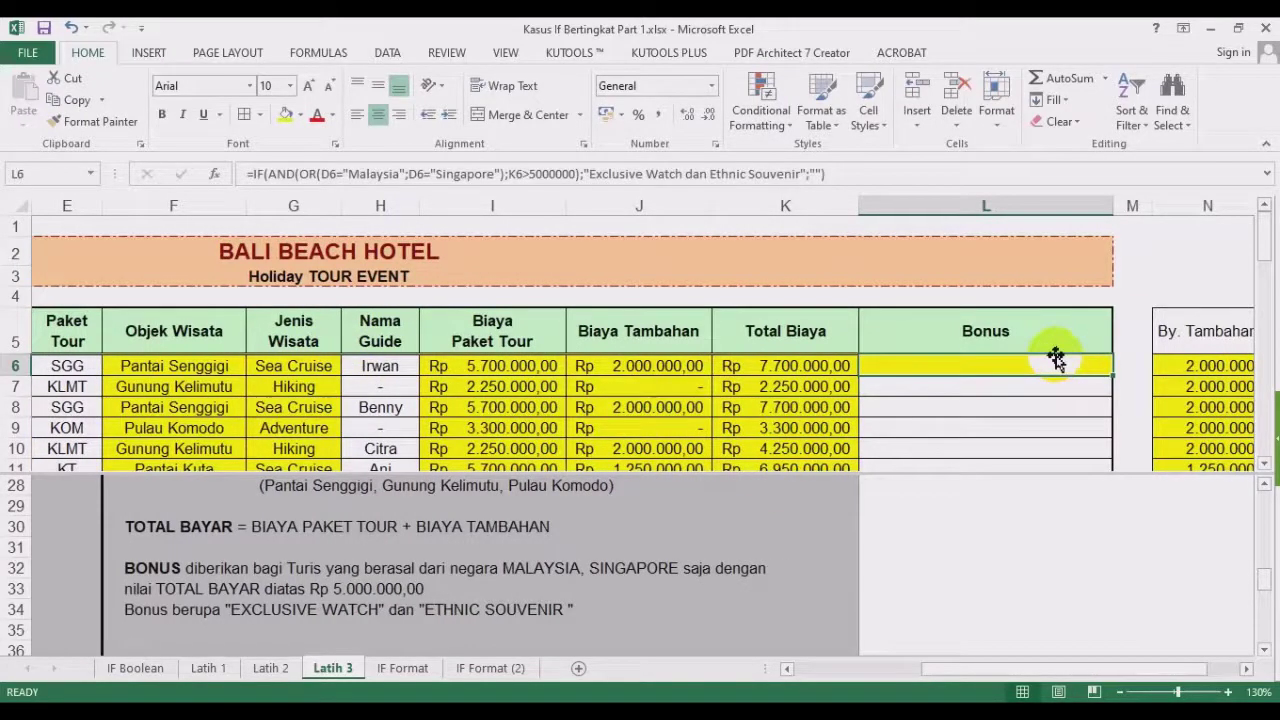
{"action": "scroll", "coordinate": [1045, 360], "scroll_direction": "down", "scroll_amount": 1}
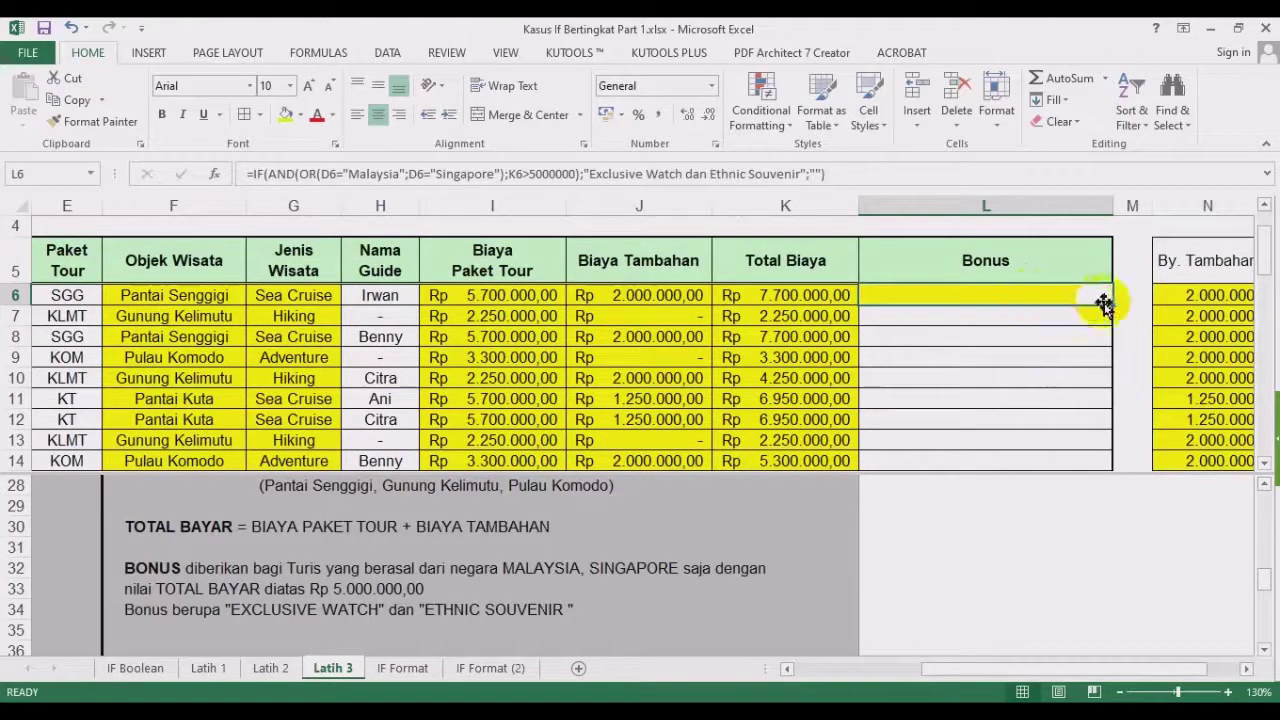
{"action": "left_click_drag", "start_coordinate": [1110, 303], "coordinate": [1110, 338]}
Widen column L until the full bonus text fits and remove the horizontal window split.
{"action": "left_click", "coordinate": [1000, 309]}
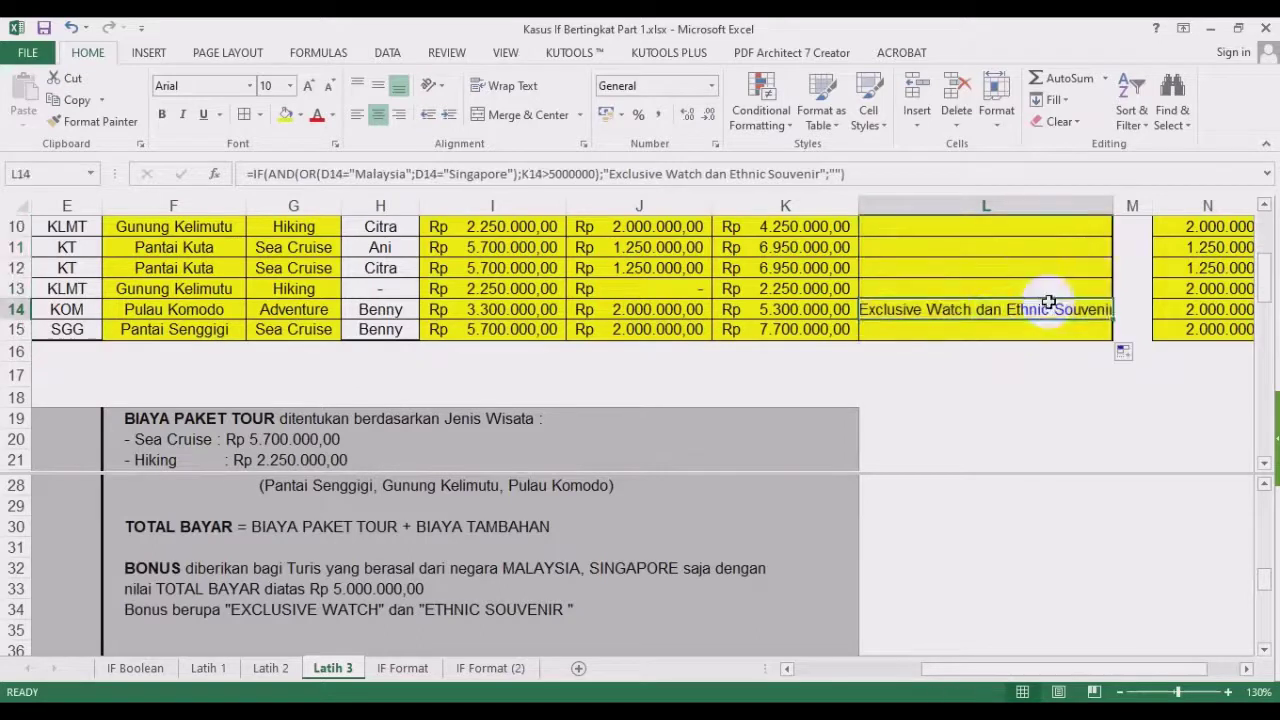
{"action": "left_click", "coordinate": [1083, 272]}
{"action": "left_click_drag", "start_coordinate": [1113, 205], "coordinate": [1163, 205]}
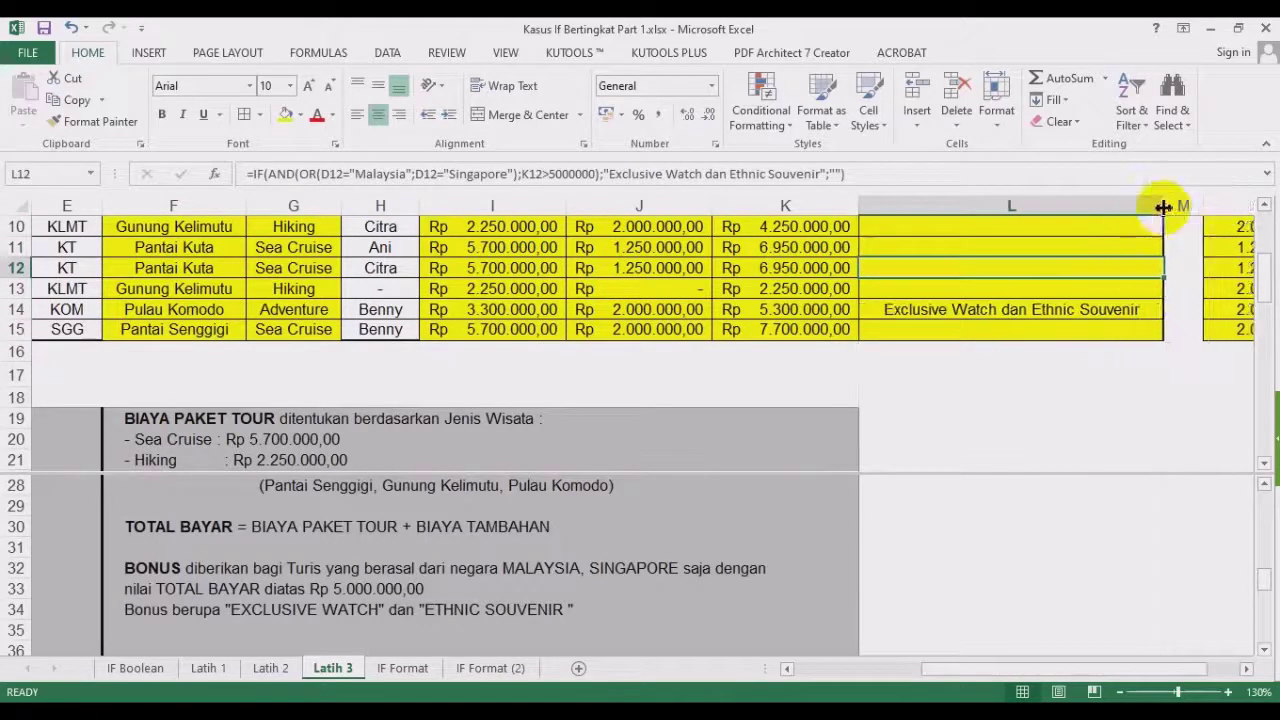
{"action": "double_click", "coordinate": [551, 472]}
{"action": "scroll", "coordinate": [580, 440], "scroll_direction": "up", "scroll_amount": 3}
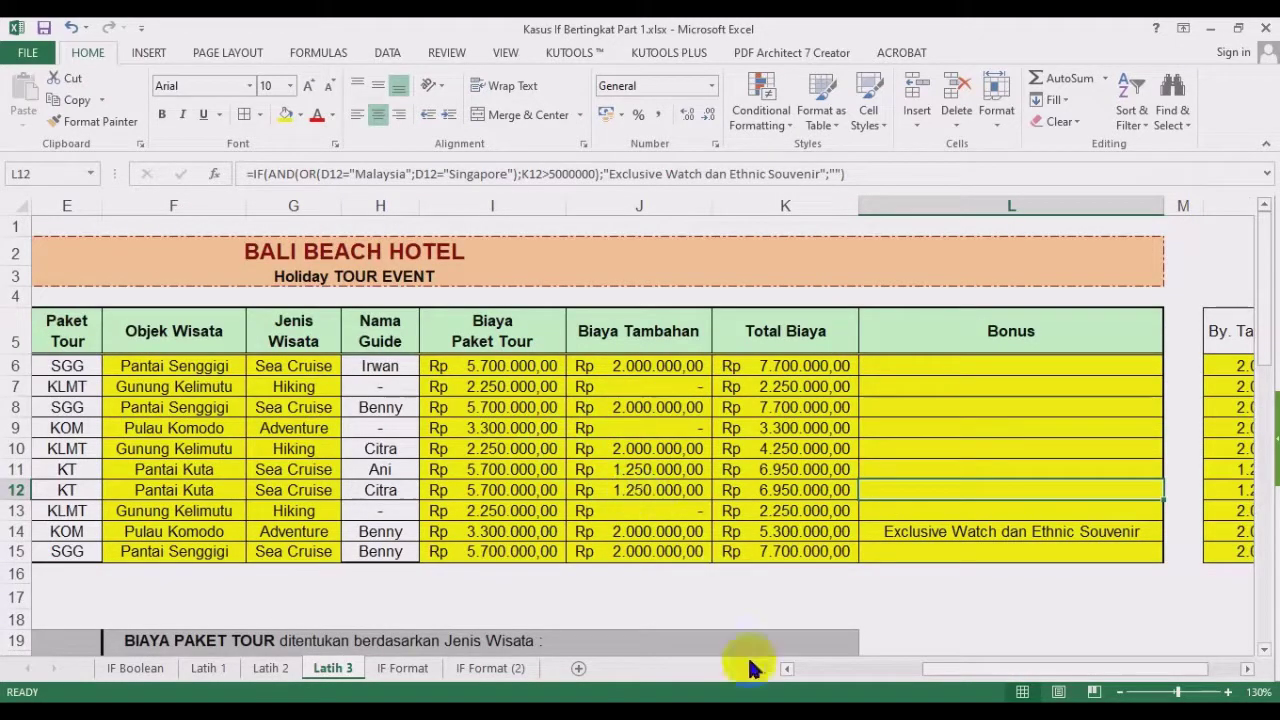
Delete the Petunjuk Pengerjaan Soal instruction rows below the table, starting at row 17.
{"action": "left_click_drag", "start_coordinate": [943, 668], "coordinate": [843, 670]}
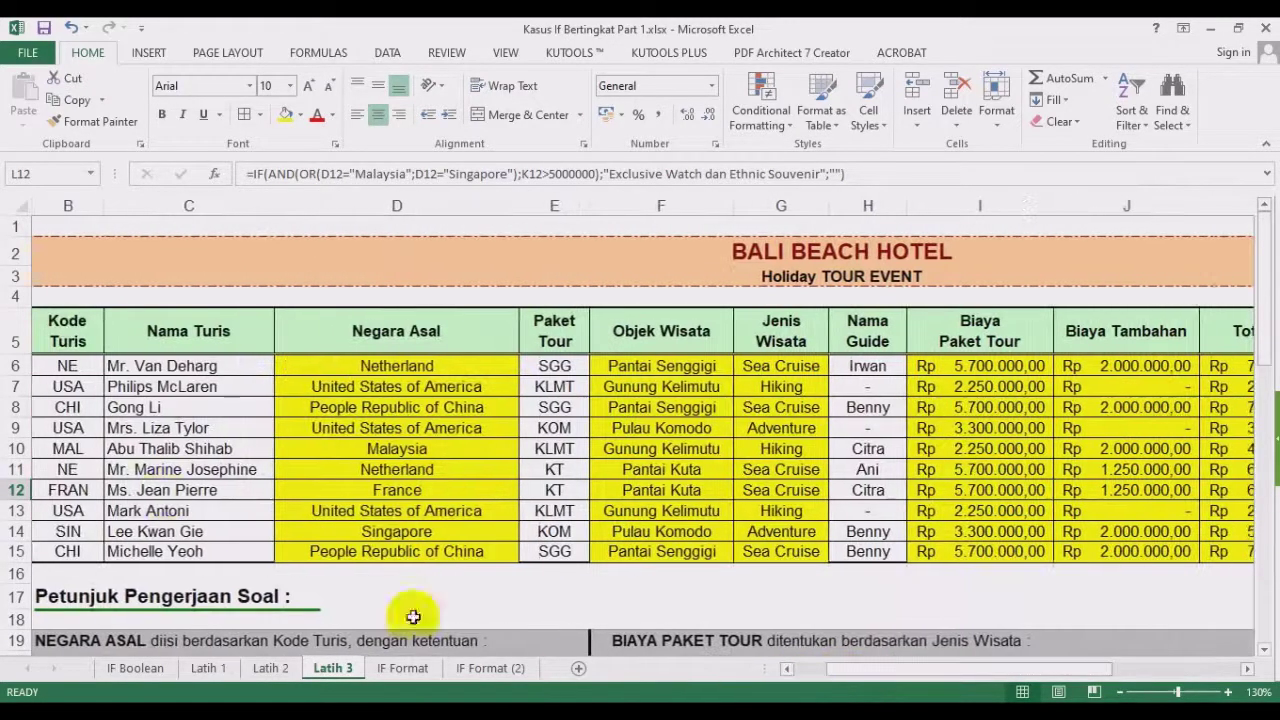
{"action": "scroll", "coordinate": [357, 457], "scroll_direction": "down", "scroll_amount": 1}
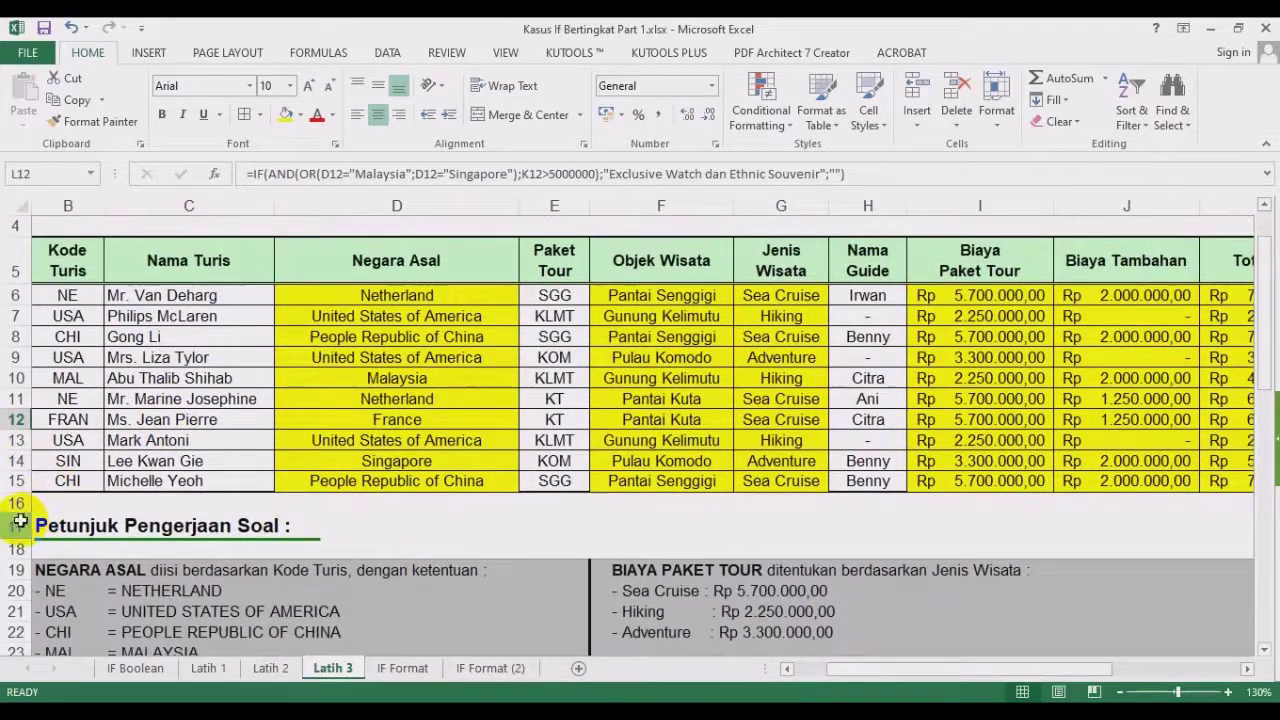
{"action": "left_click_drag", "start_coordinate": [20, 524], "coordinate": [20, 590]}
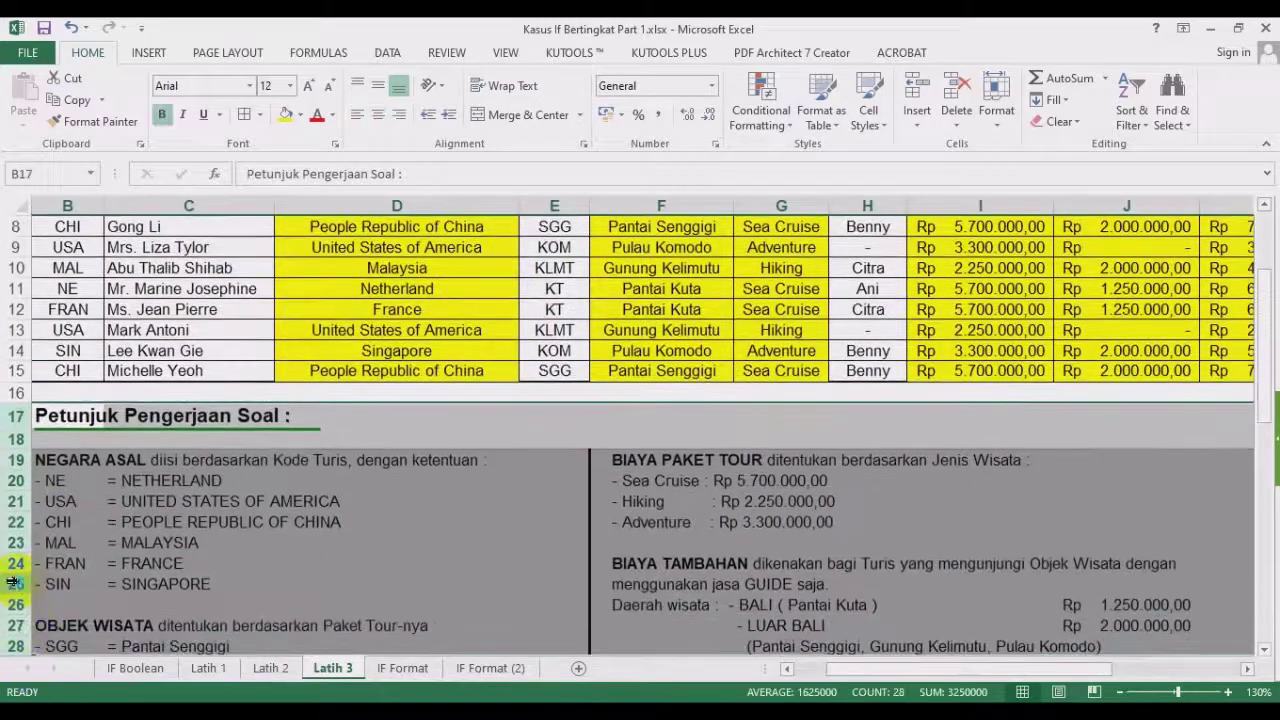
{"action": "right_click", "coordinate": [20, 590]}
{"action": "left_click", "coordinate": [63, 455]}
{"action": "left_click", "coordinate": [490, 370]}
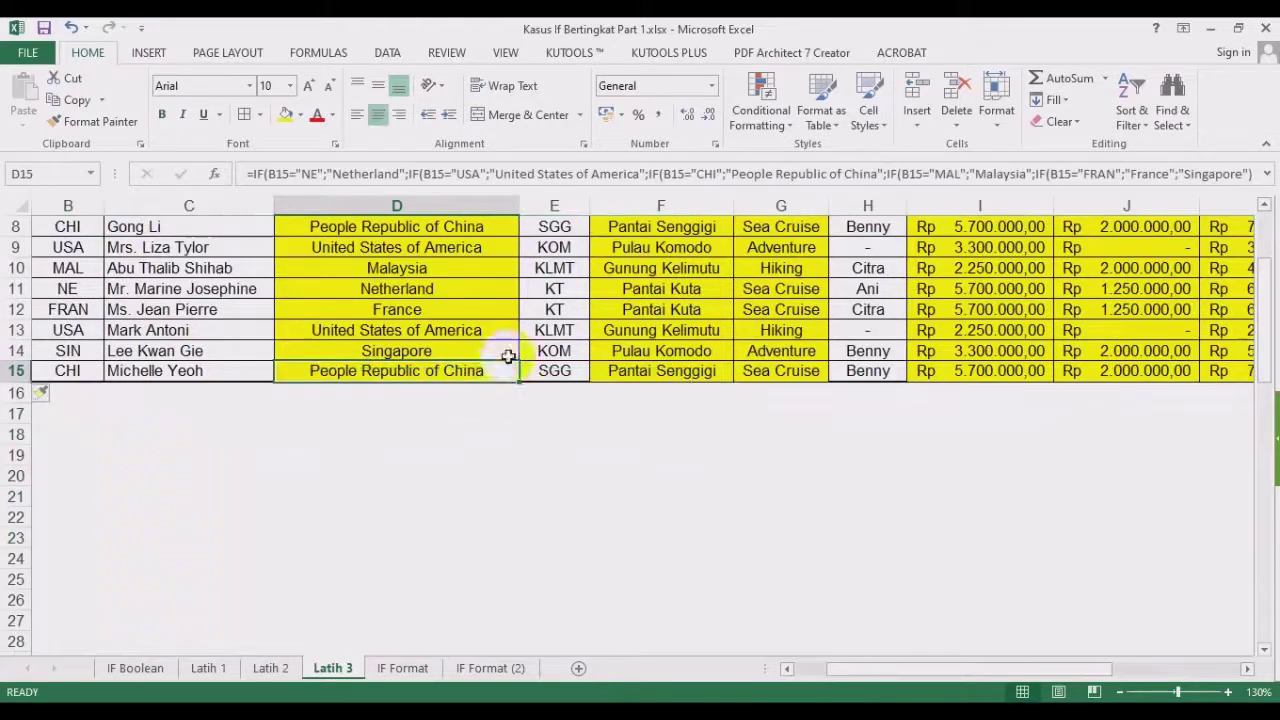
Copy the full nested IF formula text of the first Negara Asal cell, D6, leaving the cell unchanged.
{"action": "scroll", "coordinate": [871, 261], "scroll_direction": "up", "scroll_amount": 2}
{"action": "left_click", "coordinate": [445, 348]}
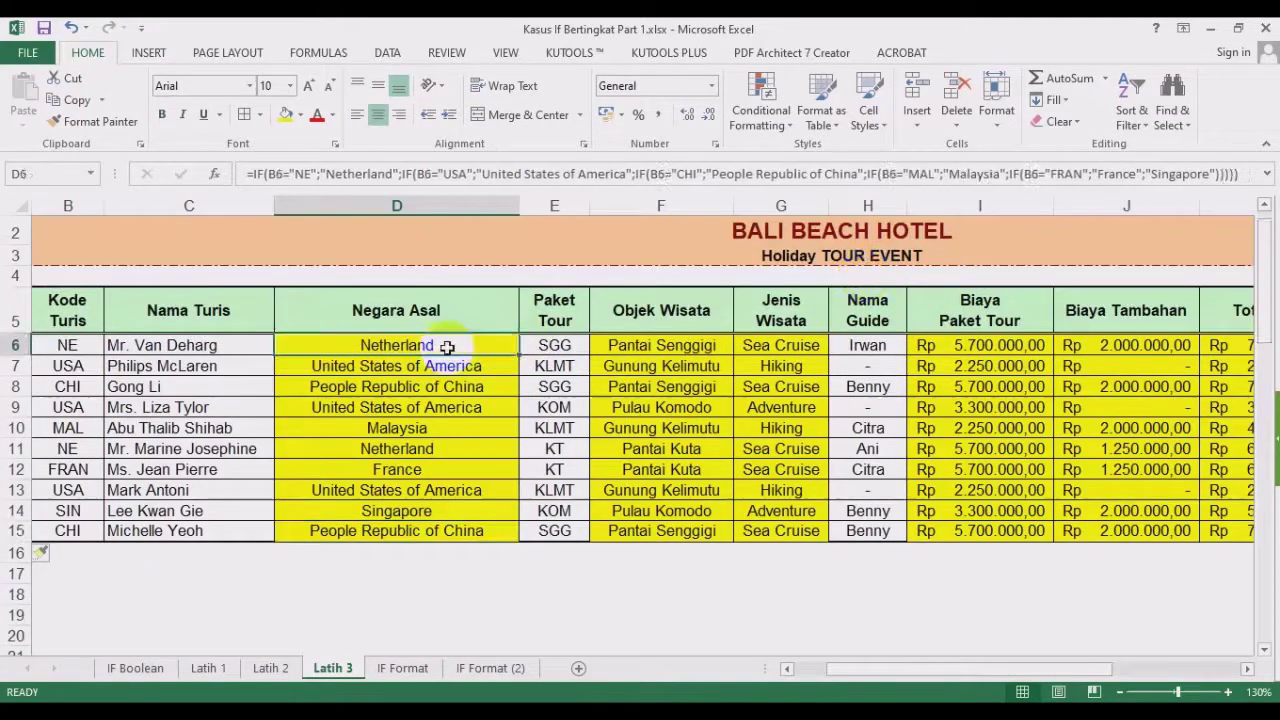
{"action": "left_click", "coordinate": [1225, 174]}
{"action": "left_click_drag", "start_coordinate": [1014, 200], "coordinate": [197, 174]}
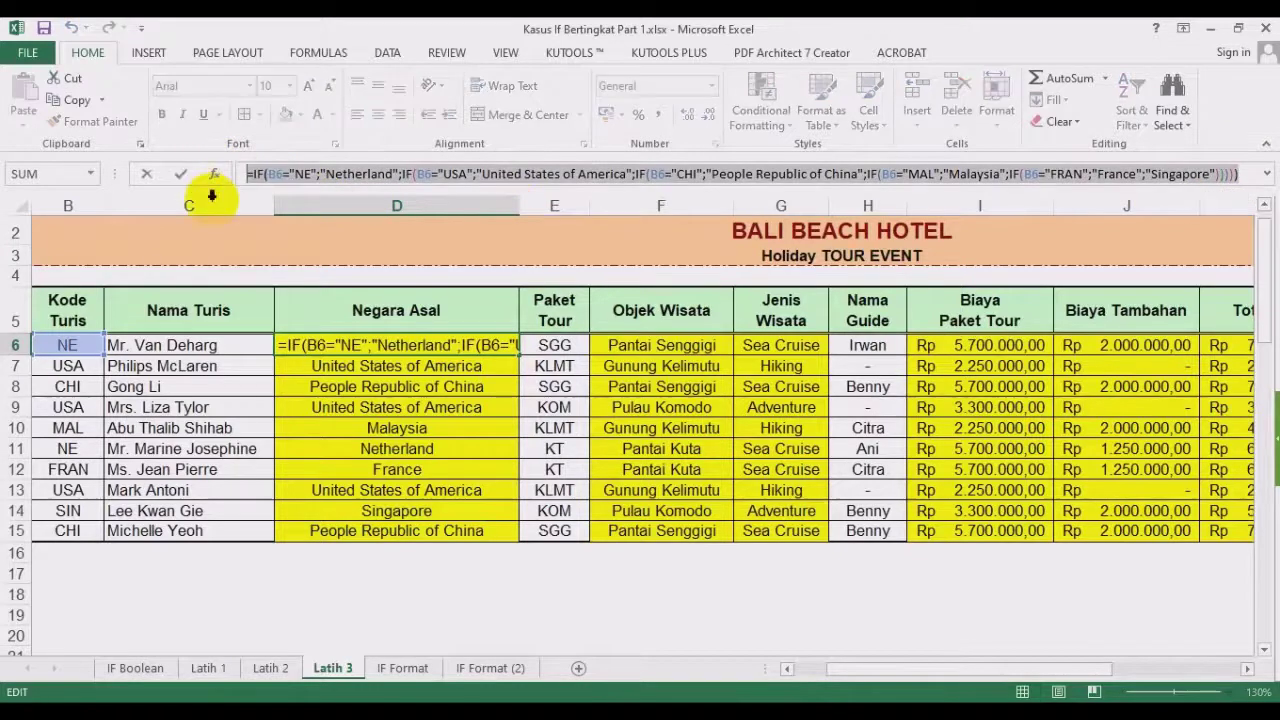
{"action": "key", "text": "Return"}
Enter the label "Negara Asal" in B17 below the table.
{"action": "left_click", "coordinate": [65, 575]}
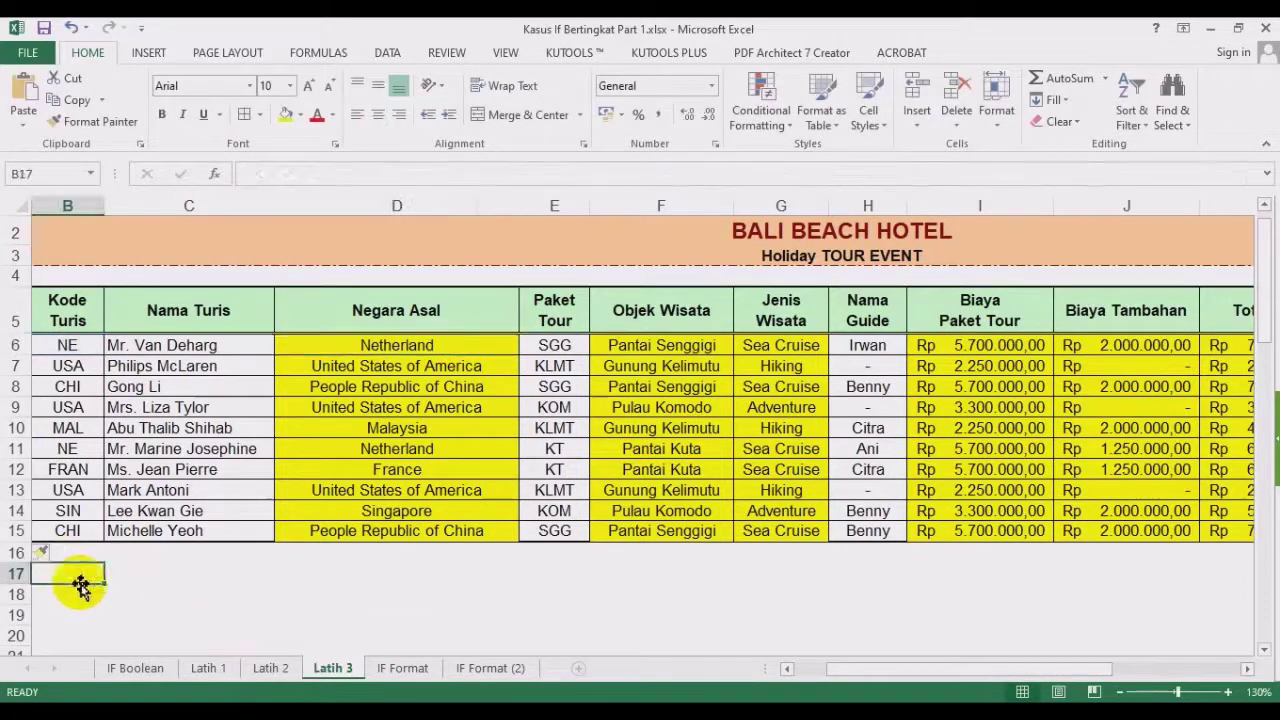
{"action": "type", "text": "Negar"}
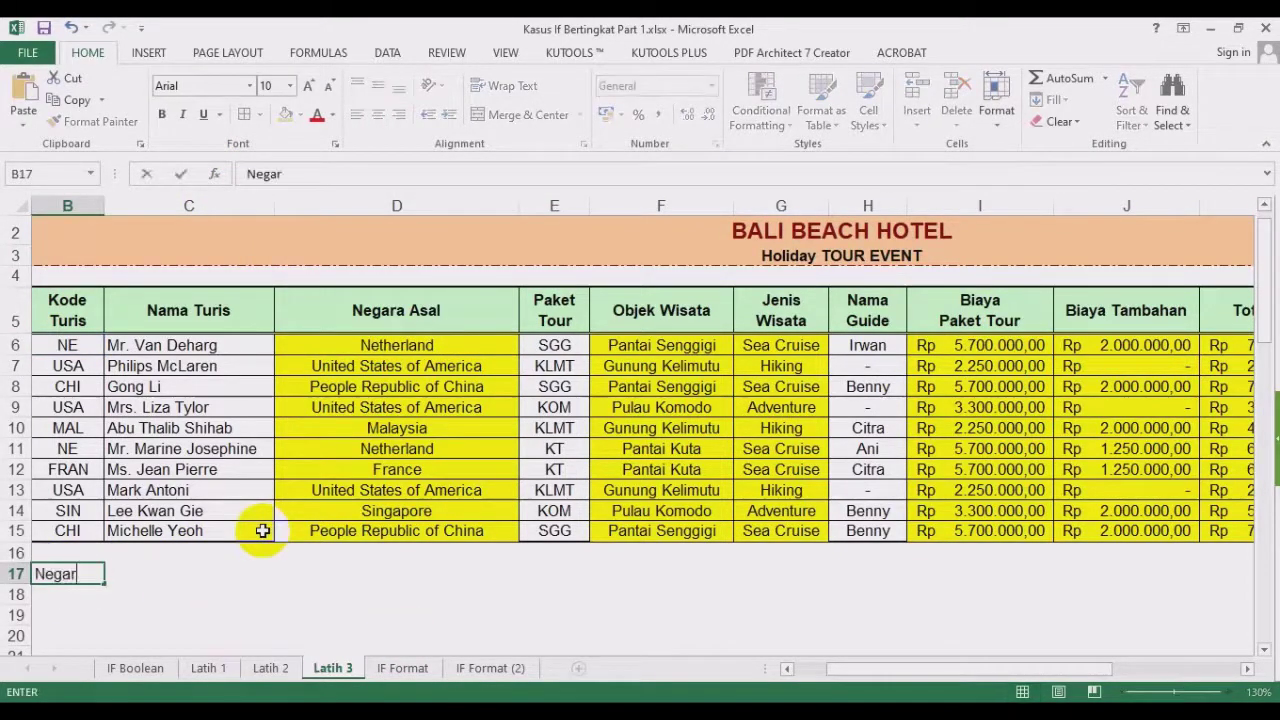
{"action": "key", "text": "Tab"}
{"action": "key", "text": "Tab"}
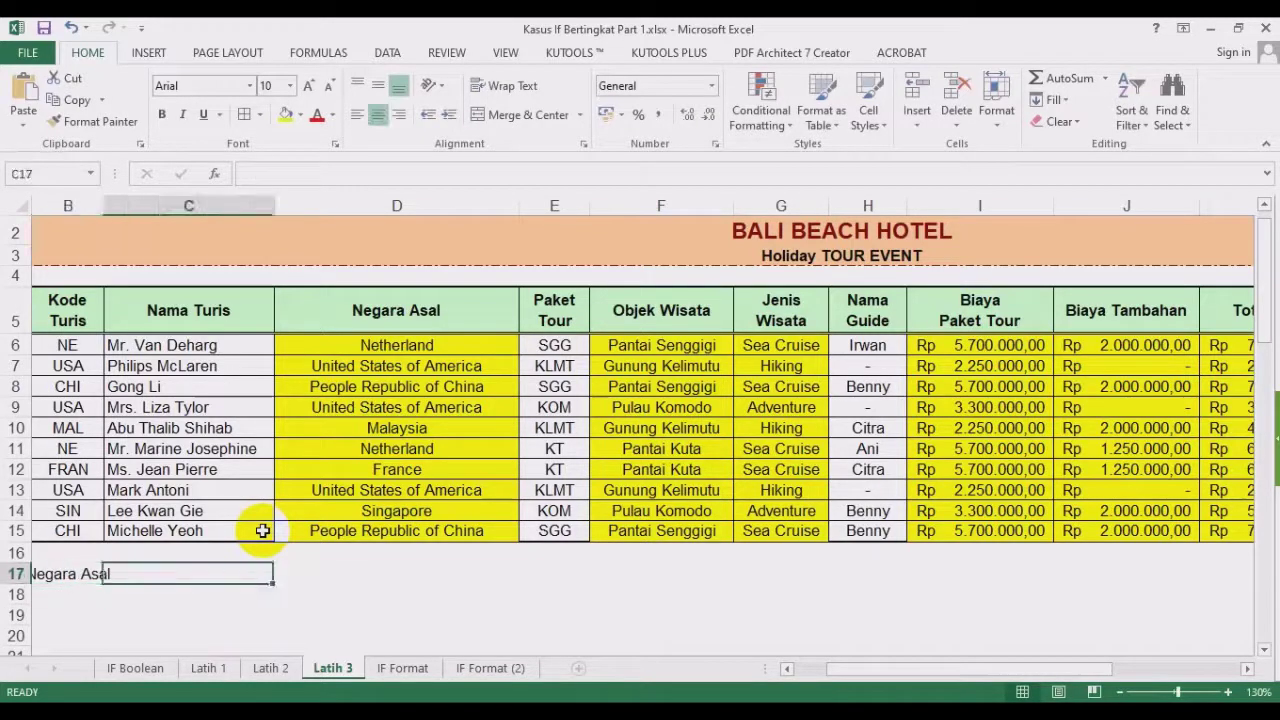
Paste the copied Negara Asal formula as text into D17 and format it bold and red.
{"action": "key", "text": "ctrl+v"}
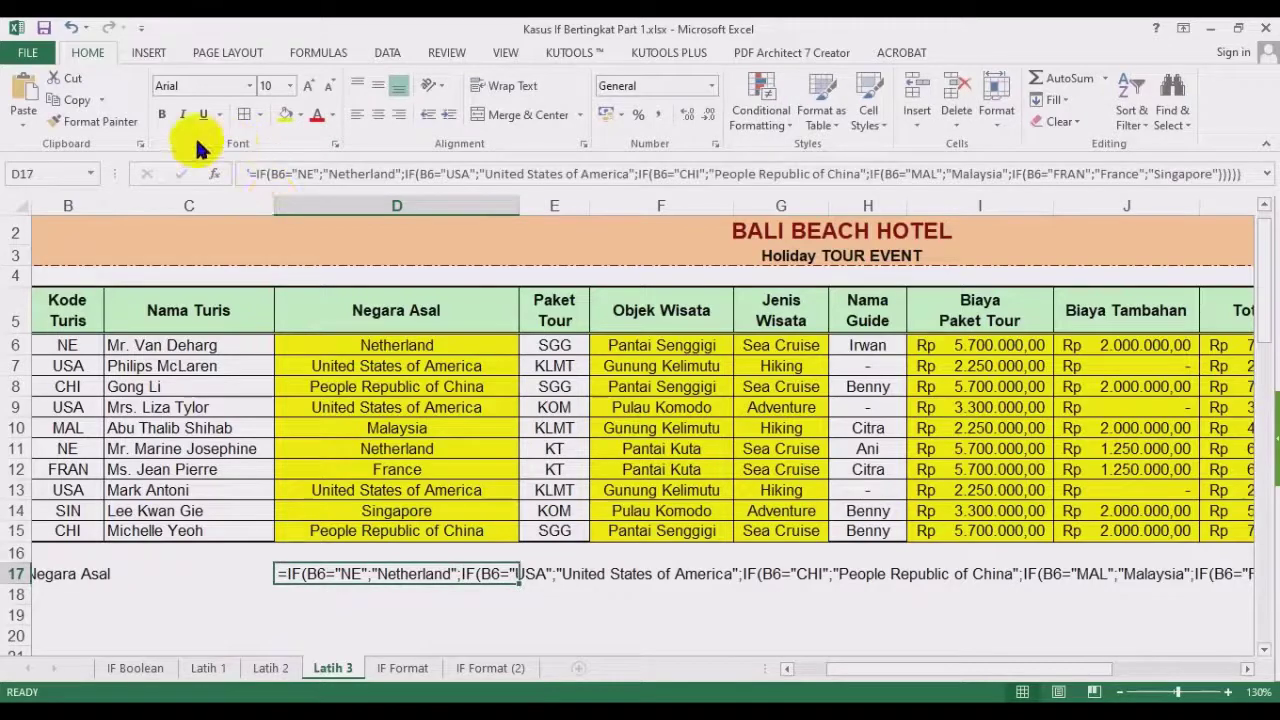
{"action": "left_click", "coordinate": [161, 114]}
{"action": "left_click", "coordinate": [316, 116]}
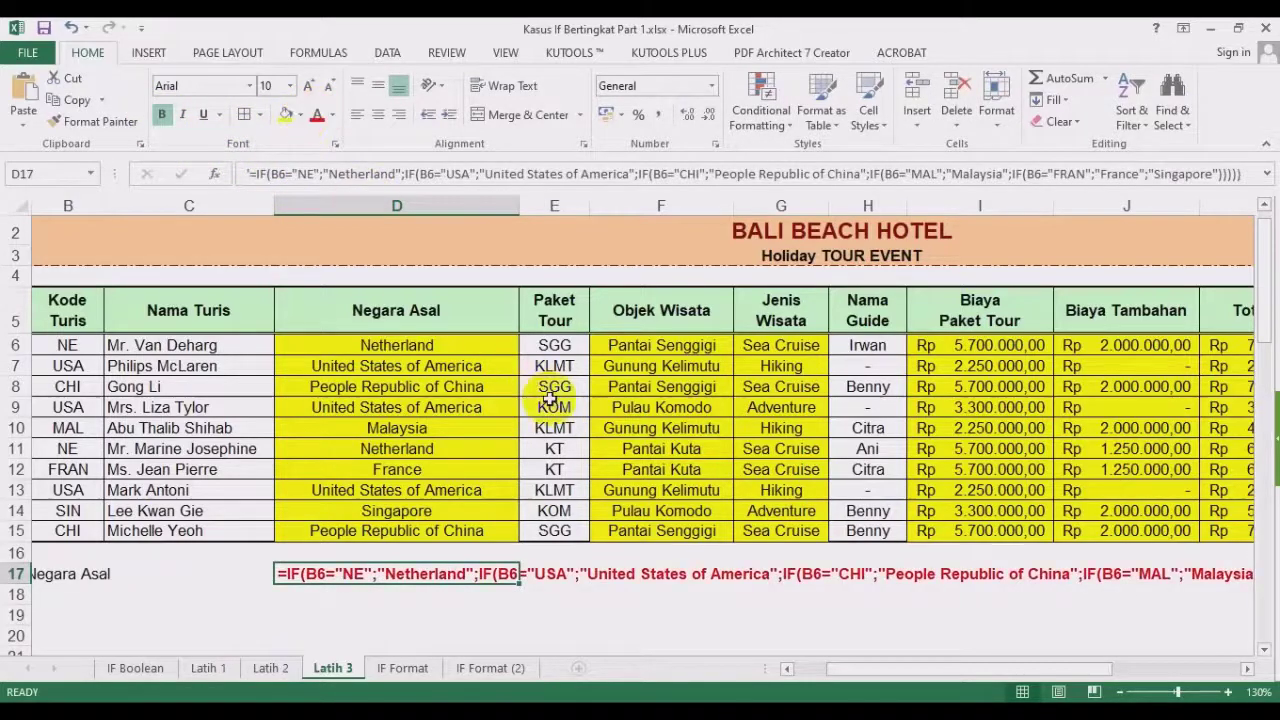
{"action": "left_click", "coordinate": [554, 614]}
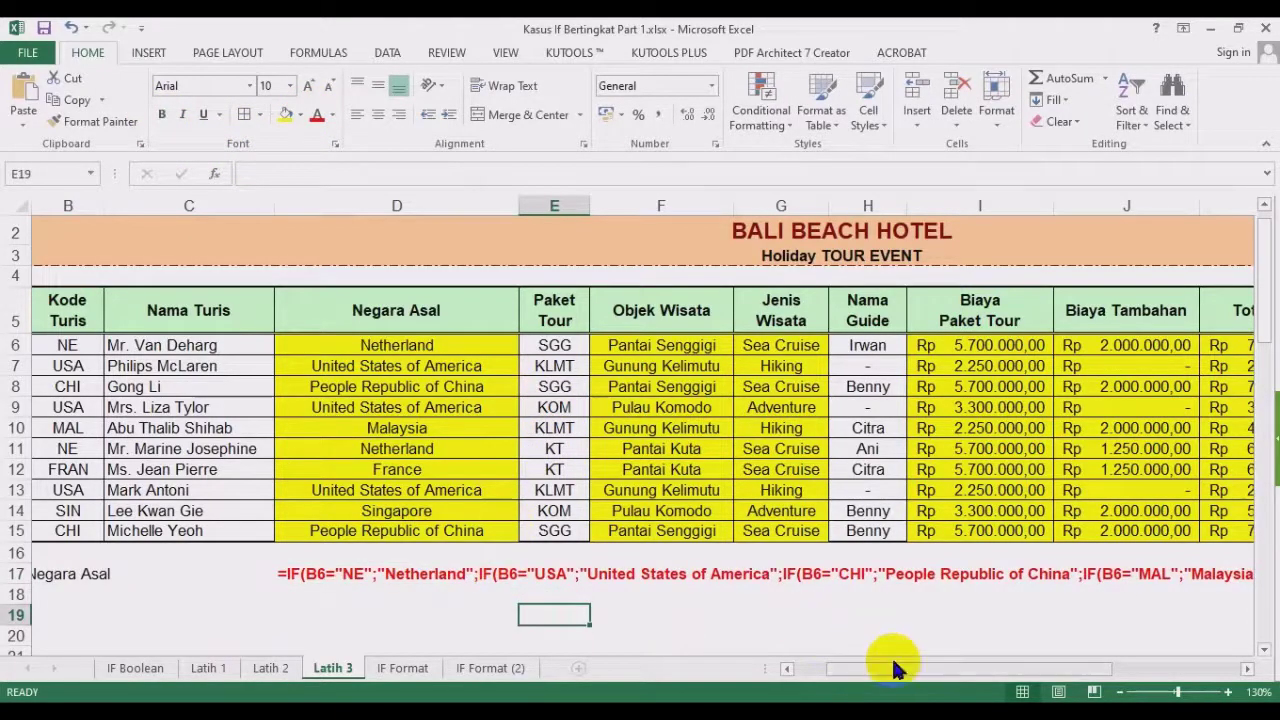
{"action": "left_click_drag", "start_coordinate": [886, 659], "coordinate": [815, 668]}
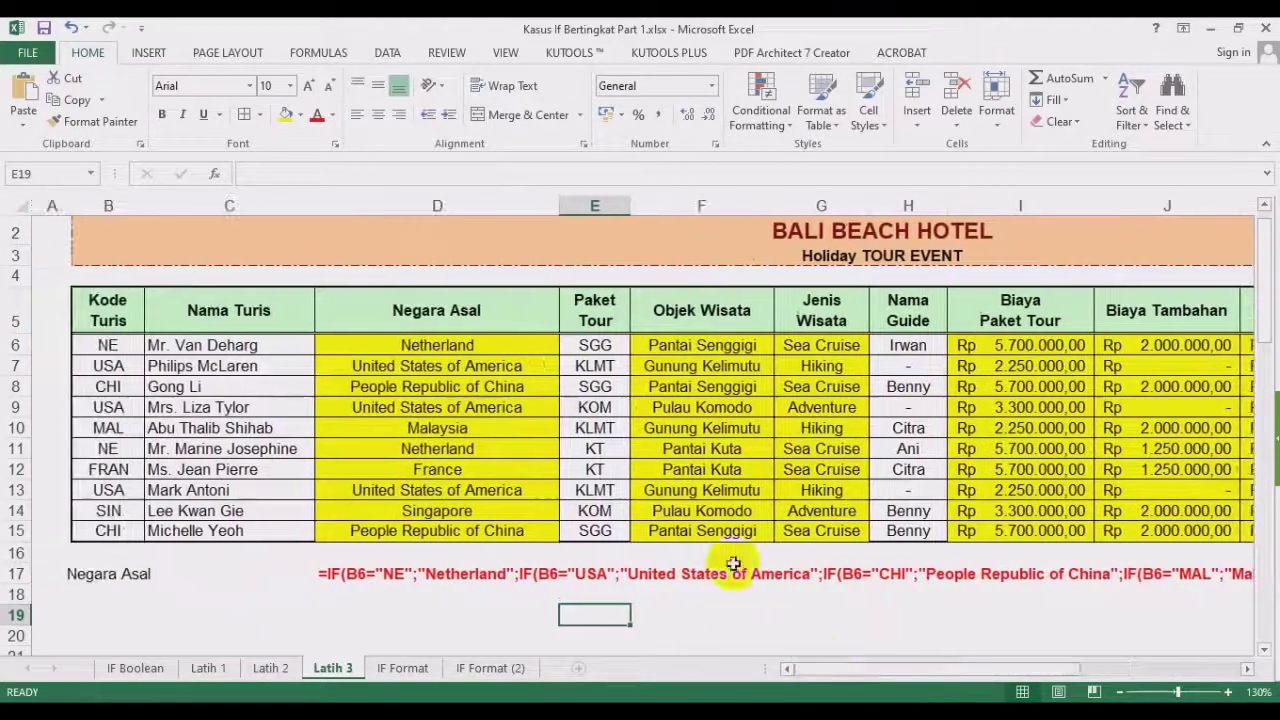
Copy the full nested IF formula text of the first Objek Wisata cell, F6, leaving the cell unchanged.
{"action": "left_click", "coordinate": [668, 342]}
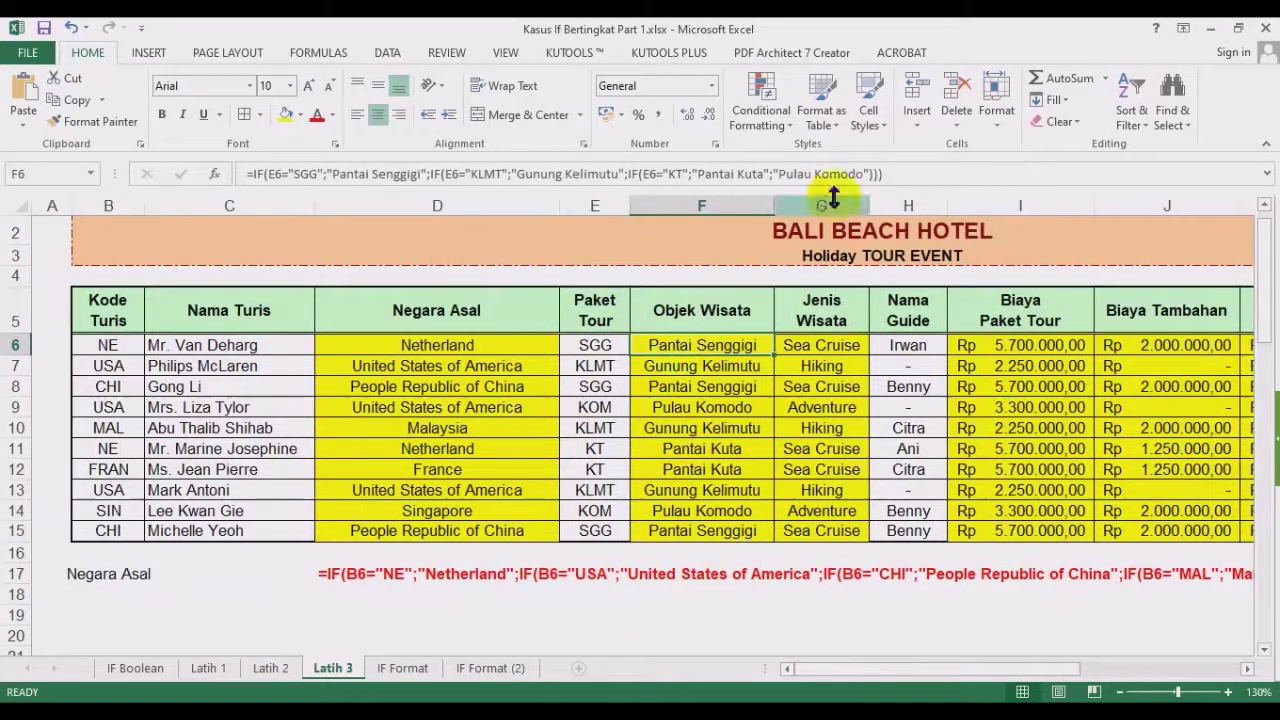
{"action": "left_click", "coordinate": [895, 176]}
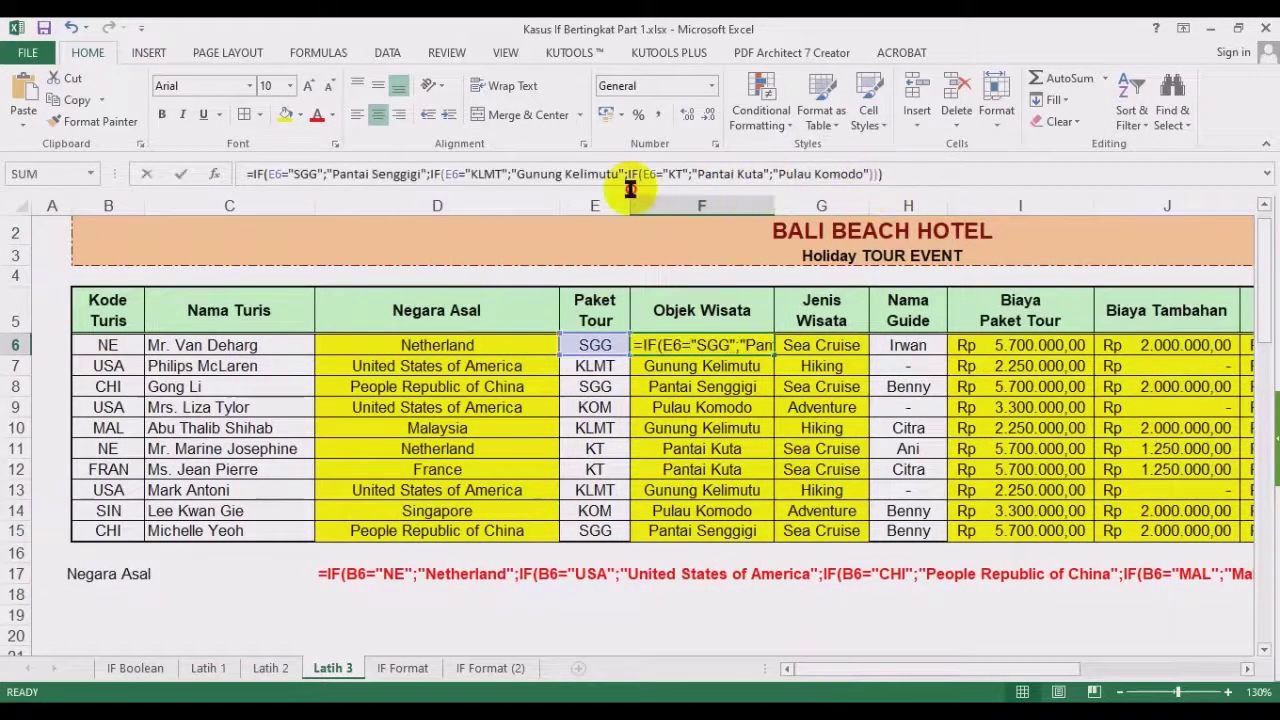
{"action": "left_click", "coordinate": [222, 174]}
{"action": "left_click", "coordinate": [904, 168]}
{"action": "left_click_drag", "start_coordinate": [904, 168], "coordinate": [234, 177]}
{"action": "key", "text": "ctrl+c"}
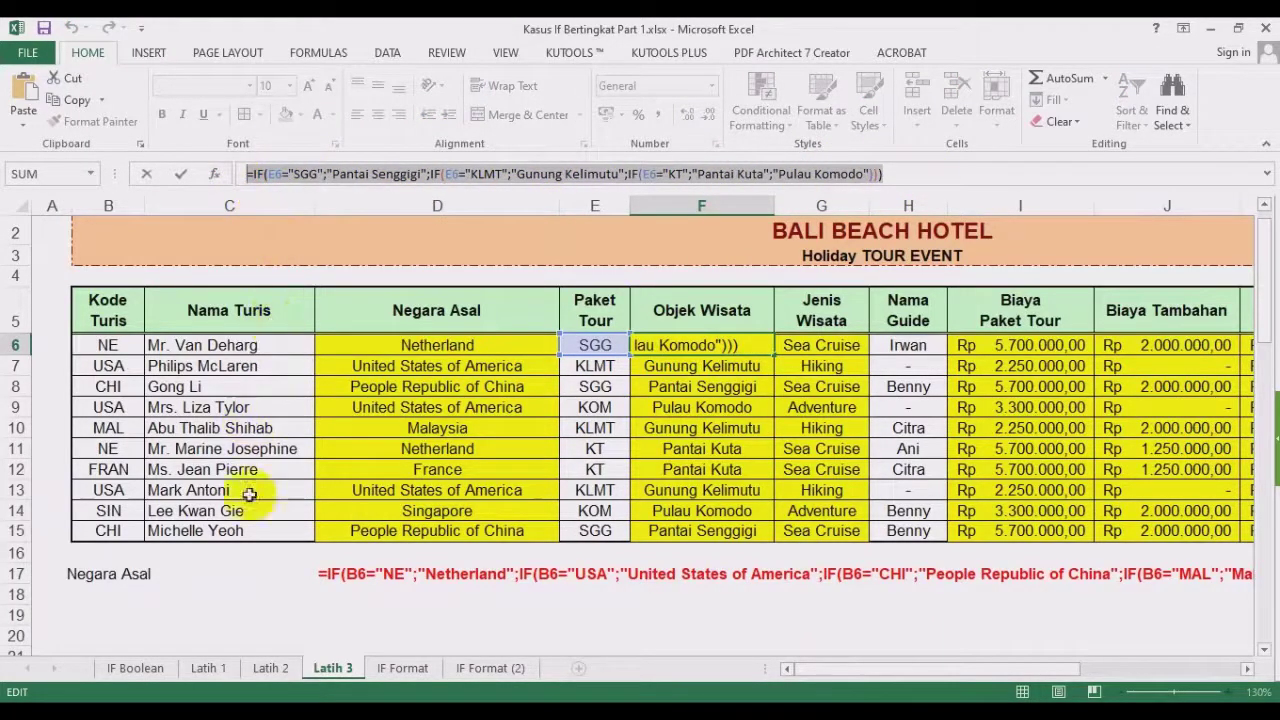
{"action": "key", "text": "Escape"}
Enter the label "Object Wisata" in B18.
{"action": "left_click", "coordinate": [137, 594]}
{"action": "type", "text": "Objec"}
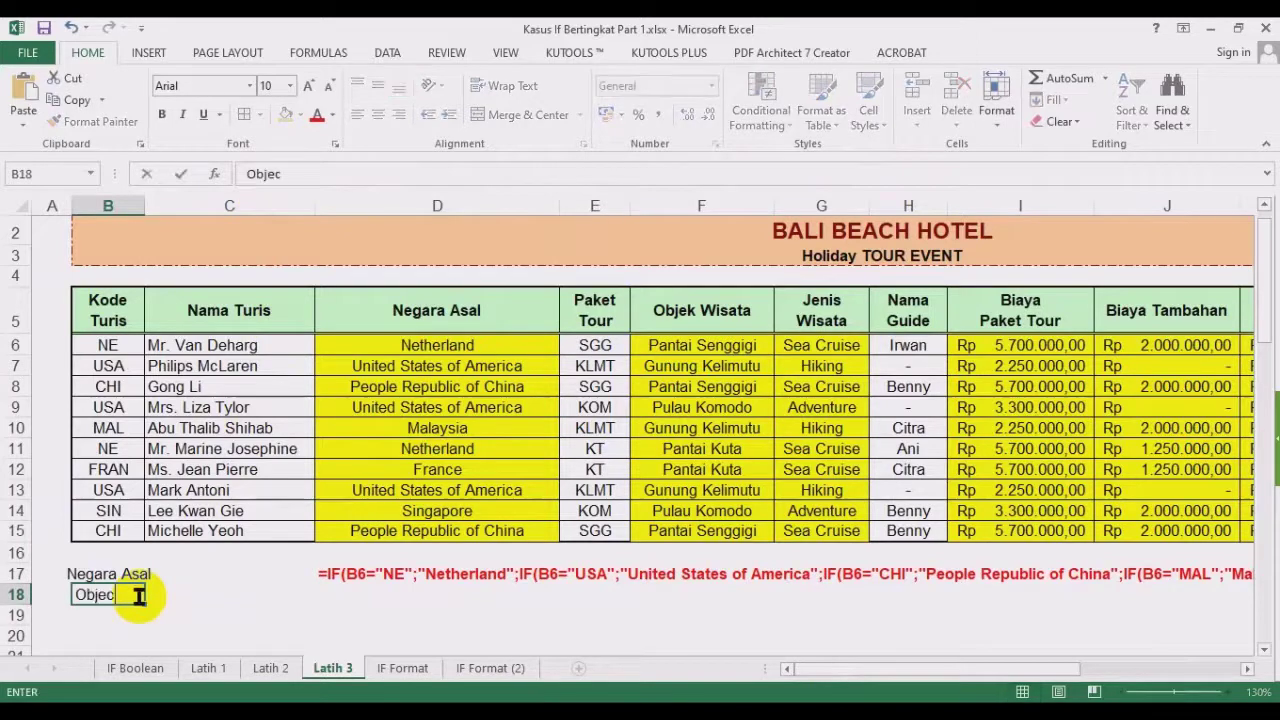
{"action": "type", "text": "t Wisata"}
{"action": "key", "text": "Return"}
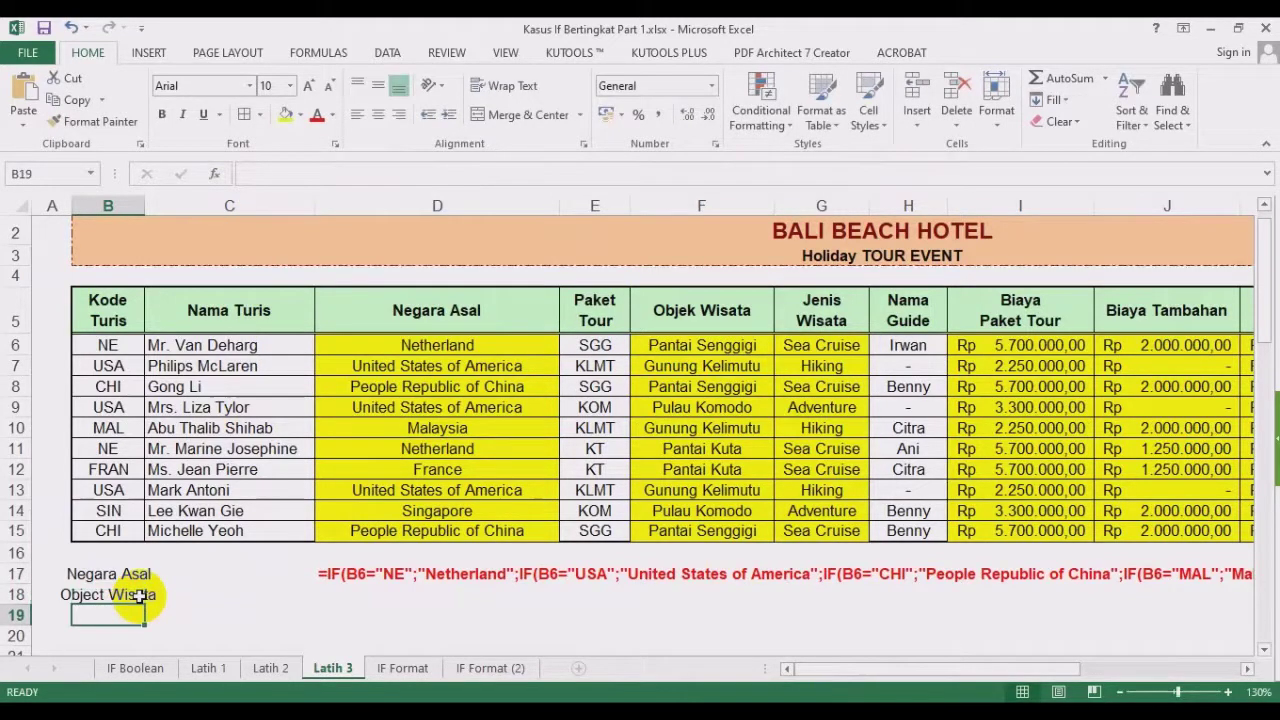
Paste the copied Objek Wisata formula as text into D18 and format it bold and red.
{"action": "left_click", "coordinate": [139, 596]}
{"action": "key", "text": "Right"}
{"action": "key", "text": "Right"}
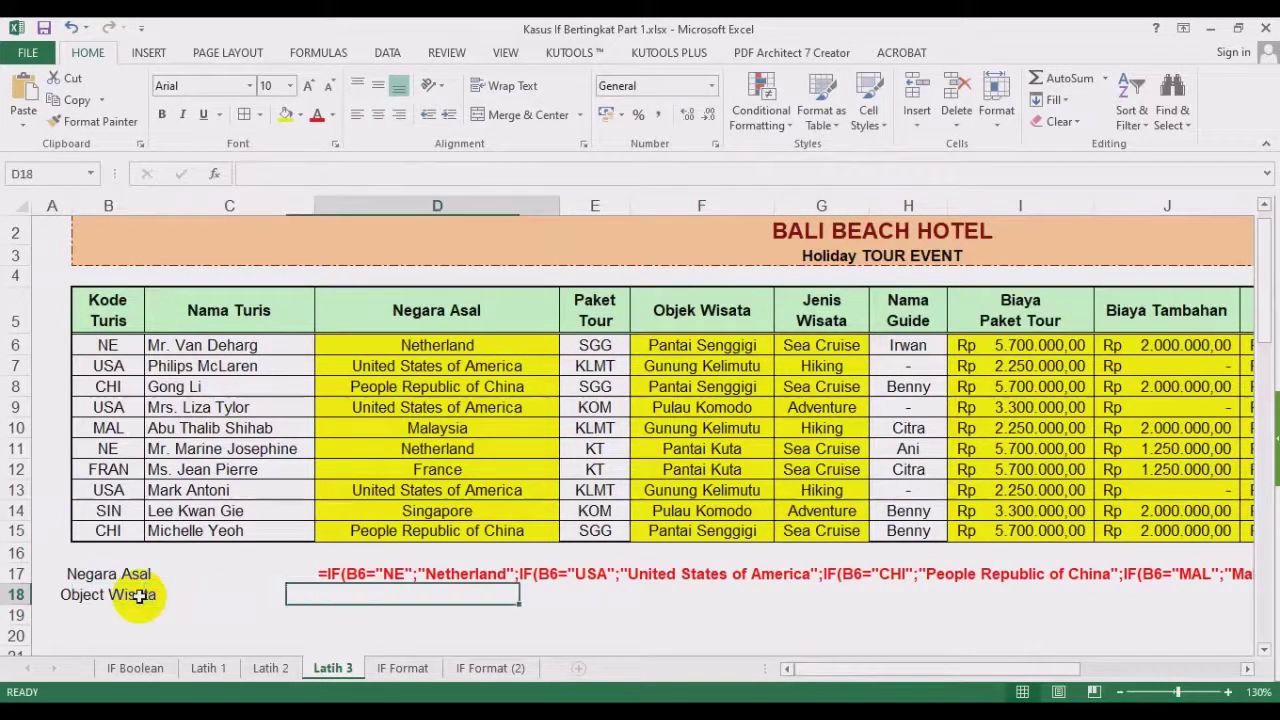
{"action": "key", "text": "ctrl+v"}
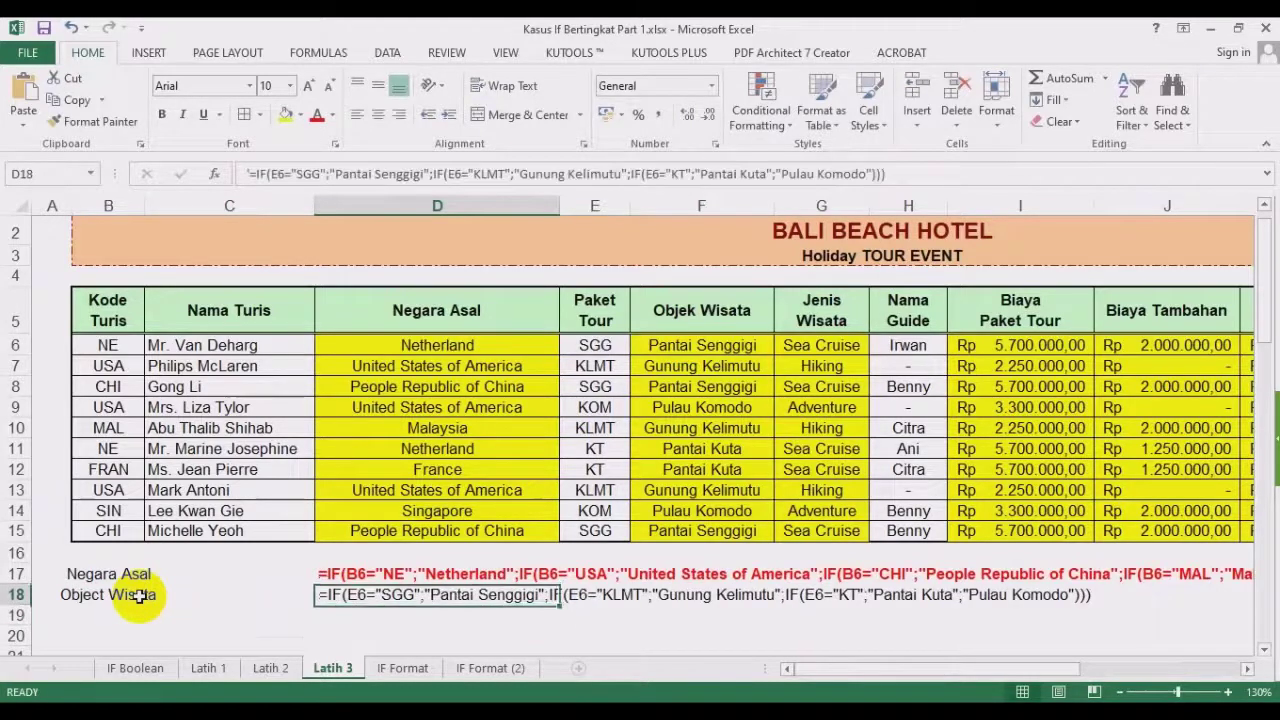
{"action": "left_click", "coordinate": [161, 114]}
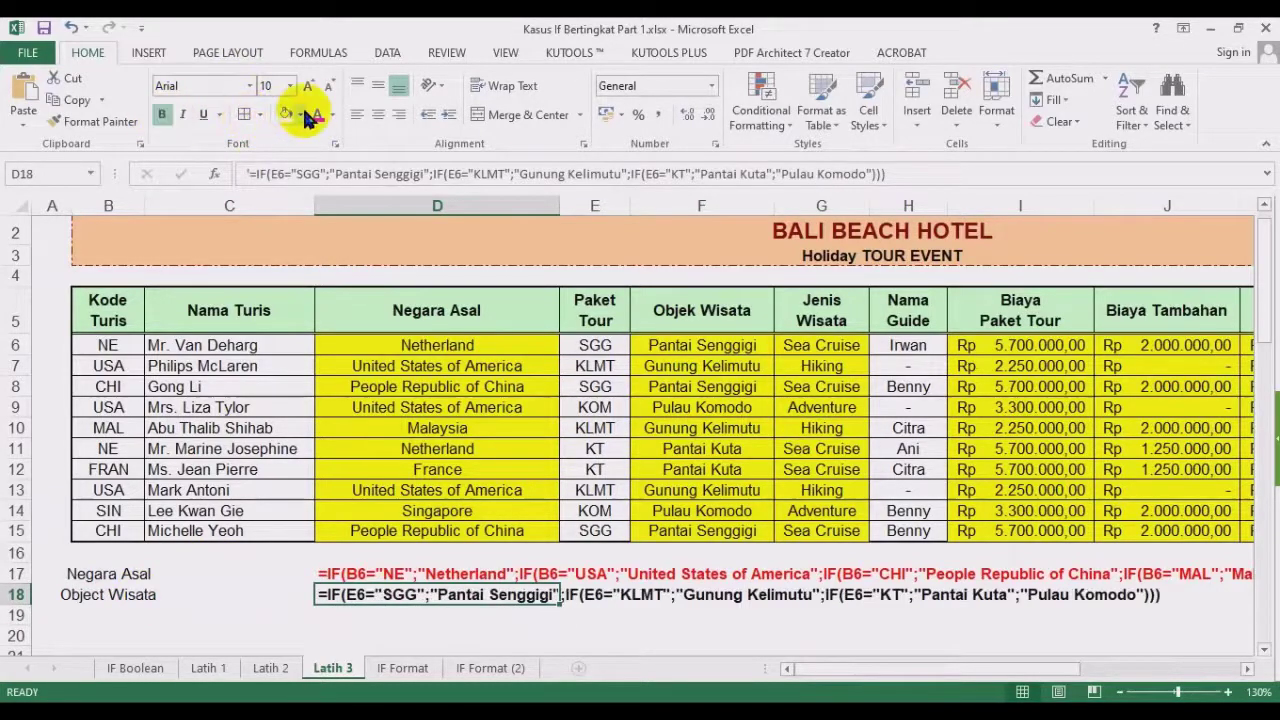
{"action": "left_click", "coordinate": [316, 114]}
Left-align the "Negara Asal" and "Object Wisata" labels in B17 and B18.
{"action": "left_click", "coordinate": [110, 573]}
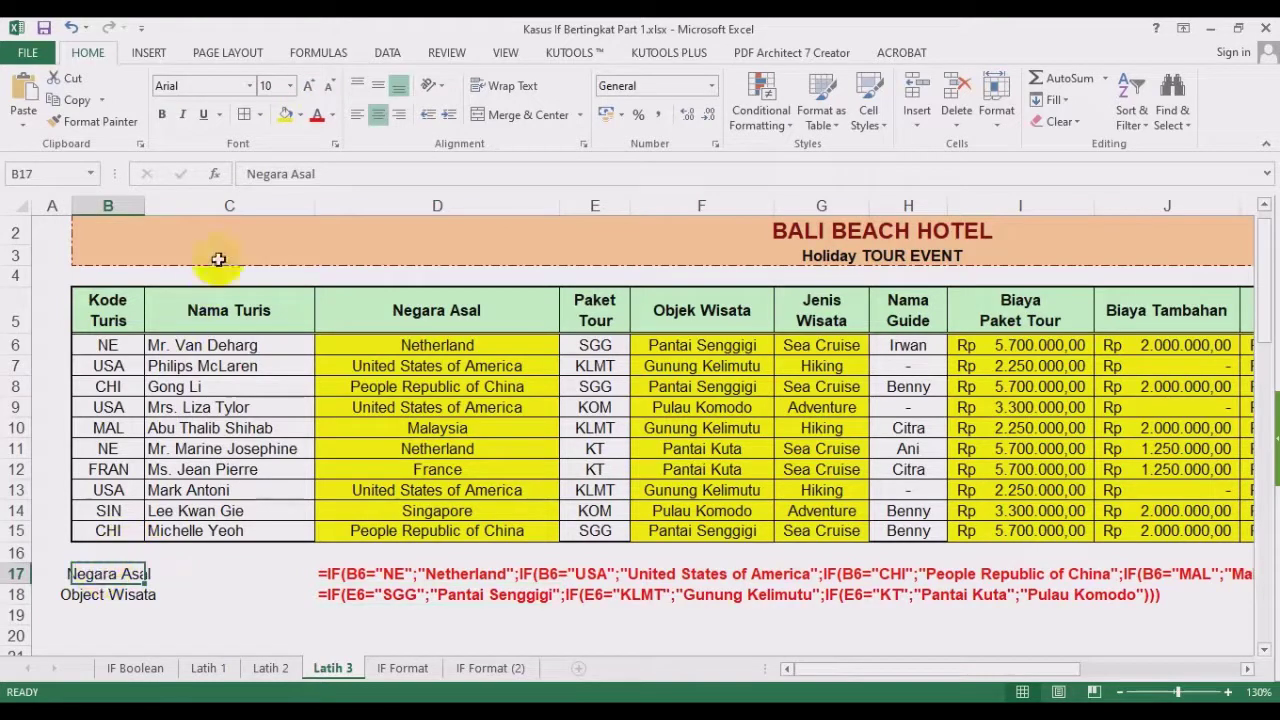
{"action": "left_click", "coordinate": [357, 114]}
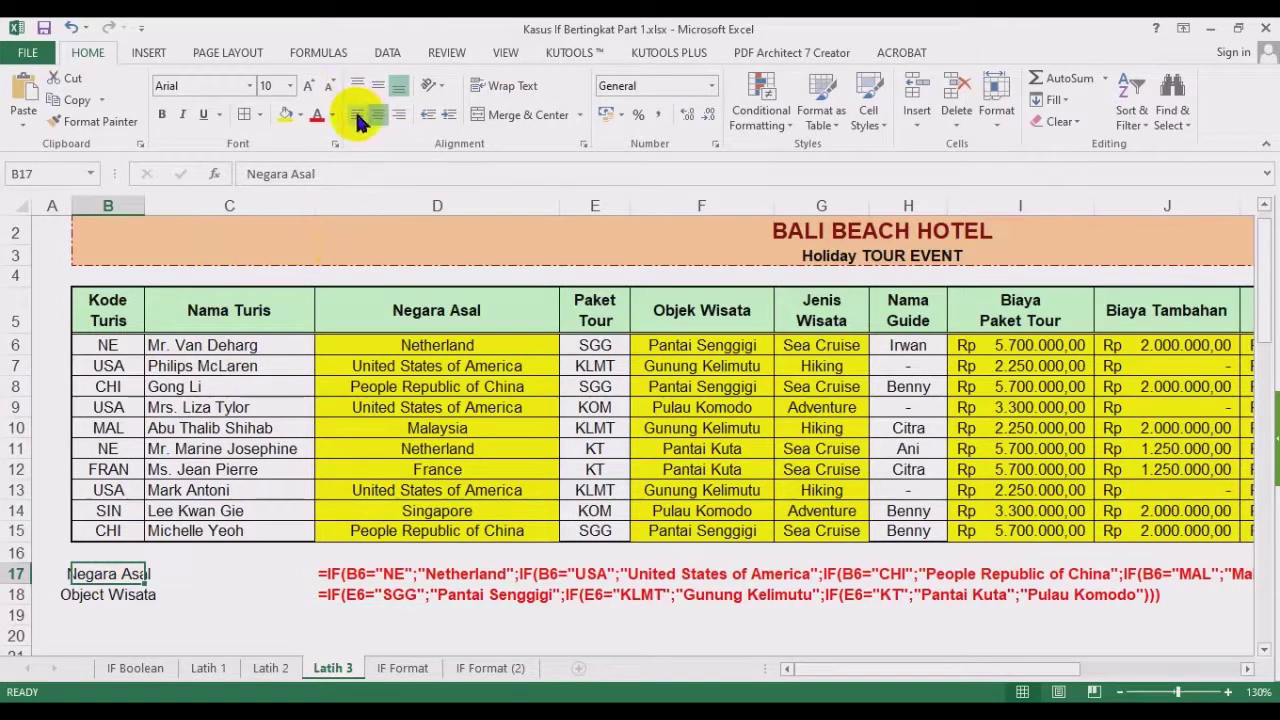
{"action": "left_click", "coordinate": [100, 594]}
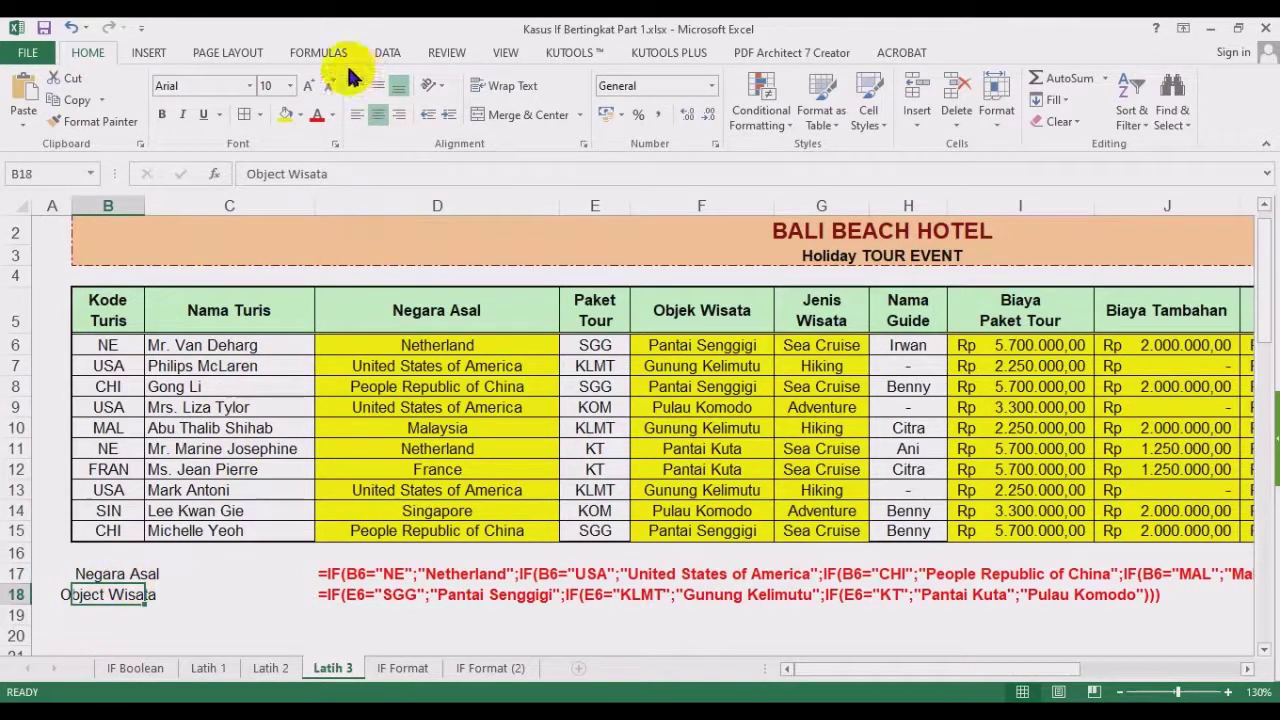
{"action": "left_click", "coordinate": [357, 115]}
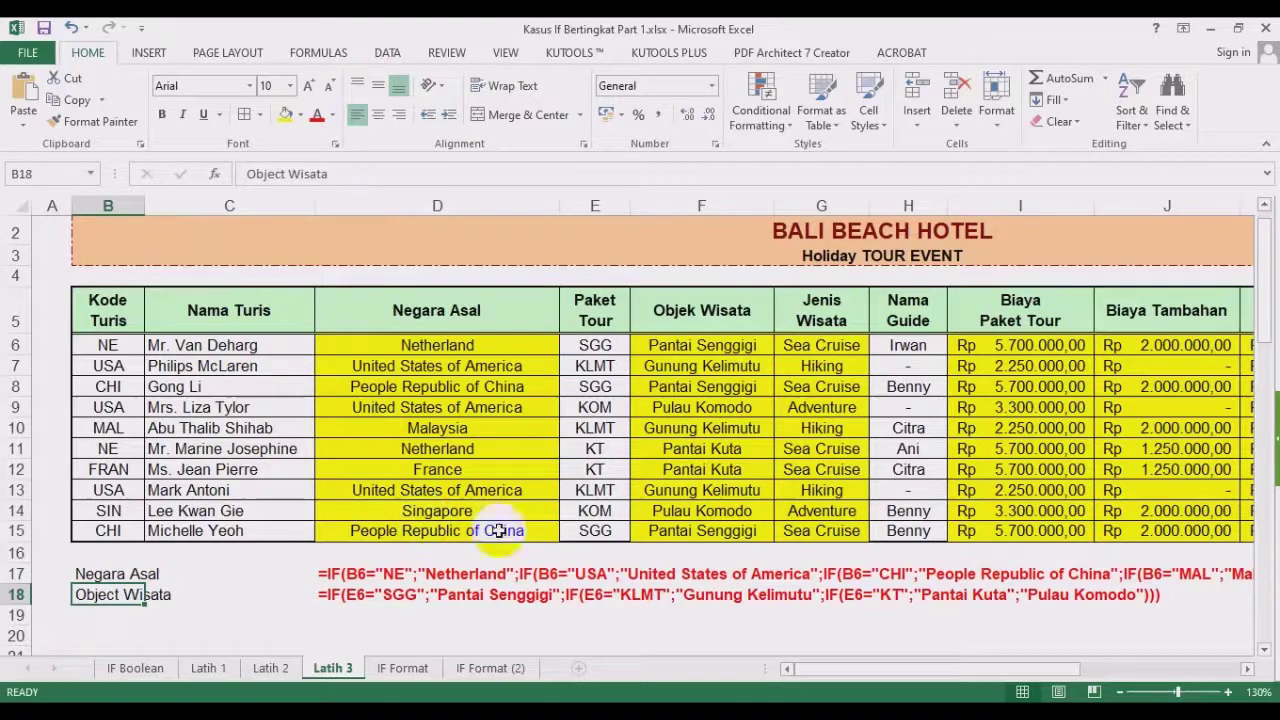
Copy the full nested IF formula text of the first Jenis Wisata cell, G6, leaving the cell unchanged.
{"action": "left_click", "coordinate": [825, 345]}
{"action": "left_click", "coordinate": [630, 175]}
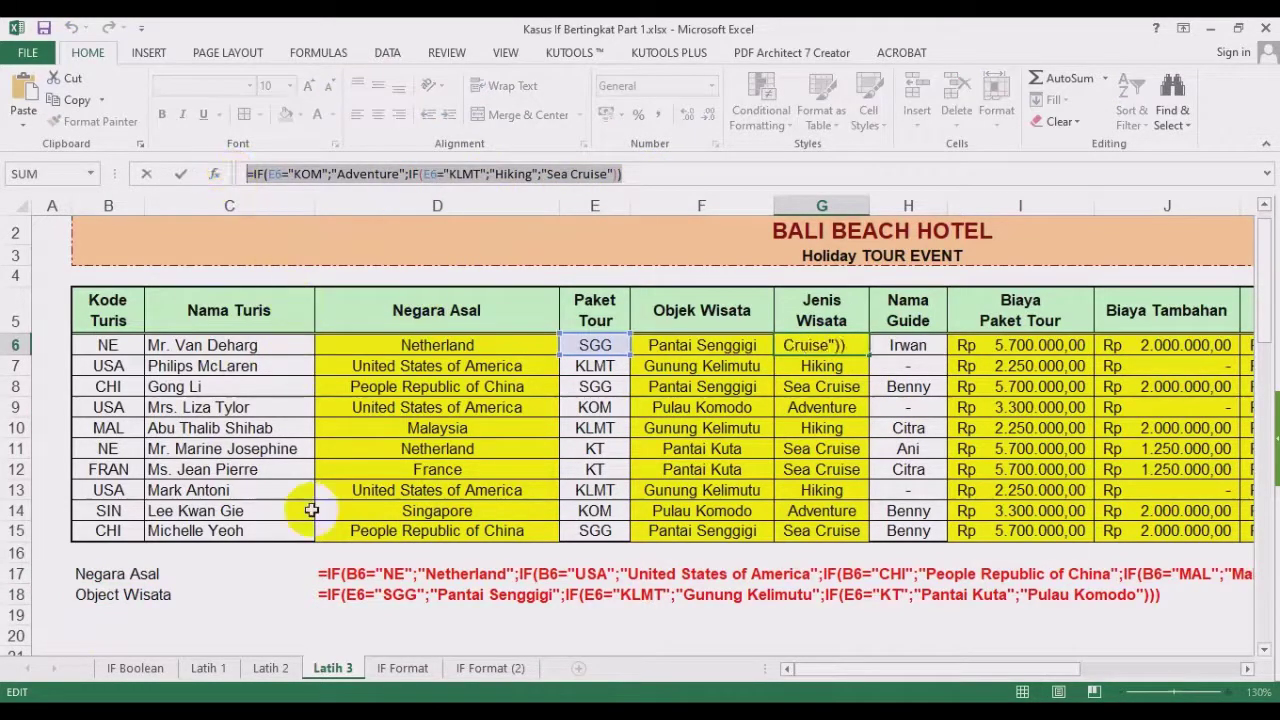
{"action": "left_click", "coordinate": [155, 675]}
Enter the label "jenis Wisata" in B19.
{"action": "left_click", "coordinate": [107, 612]}
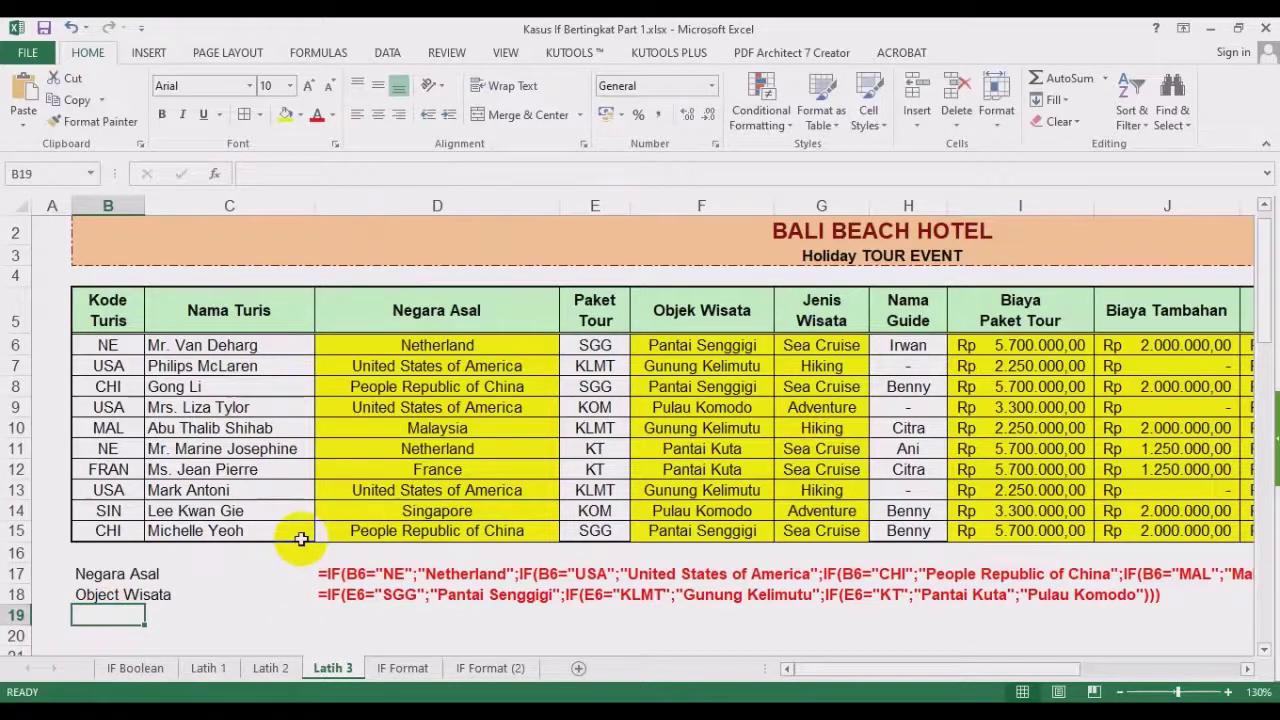
{"action": "type", "text": "jenis Wisata"}
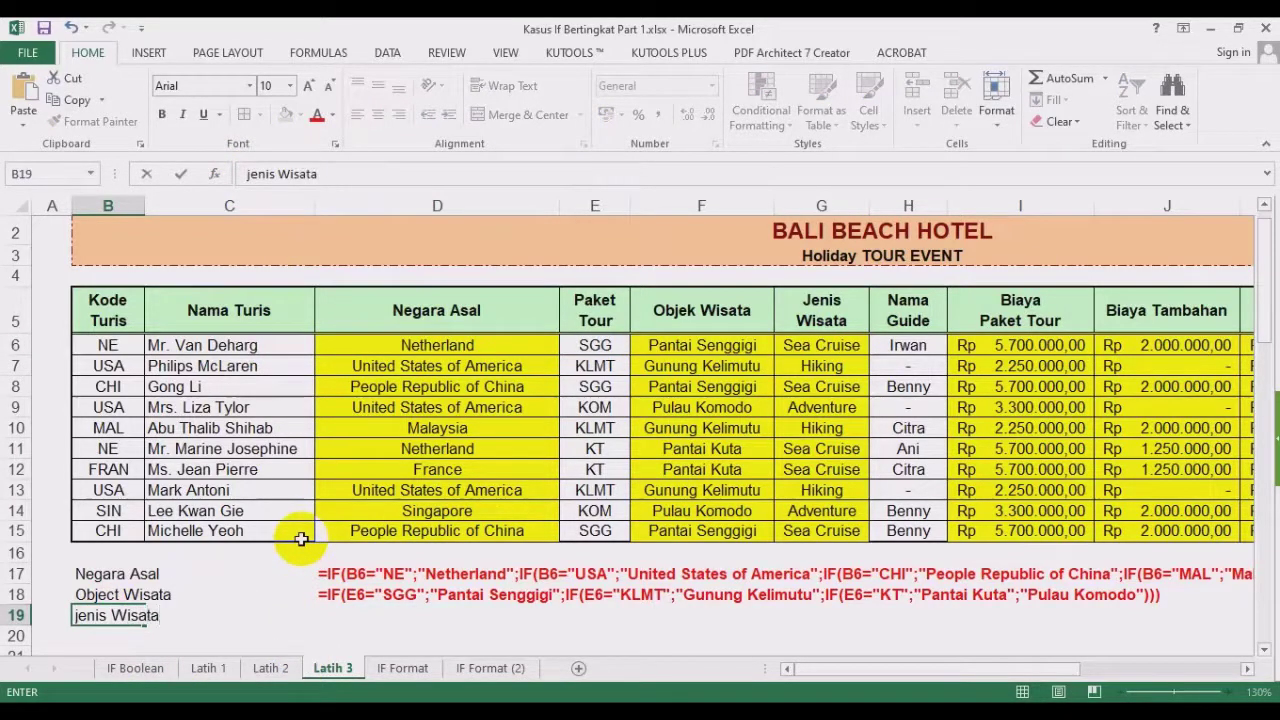
{"action": "key", "text": "Return"}
Paste the copied Jenis Wisata formula as text into D19 and format it bold and red.
{"action": "key", "text": "Up"}
{"action": "key", "text": "Right"}
{"action": "key", "text": "Right"}
{"action": "type", "text": "'"}
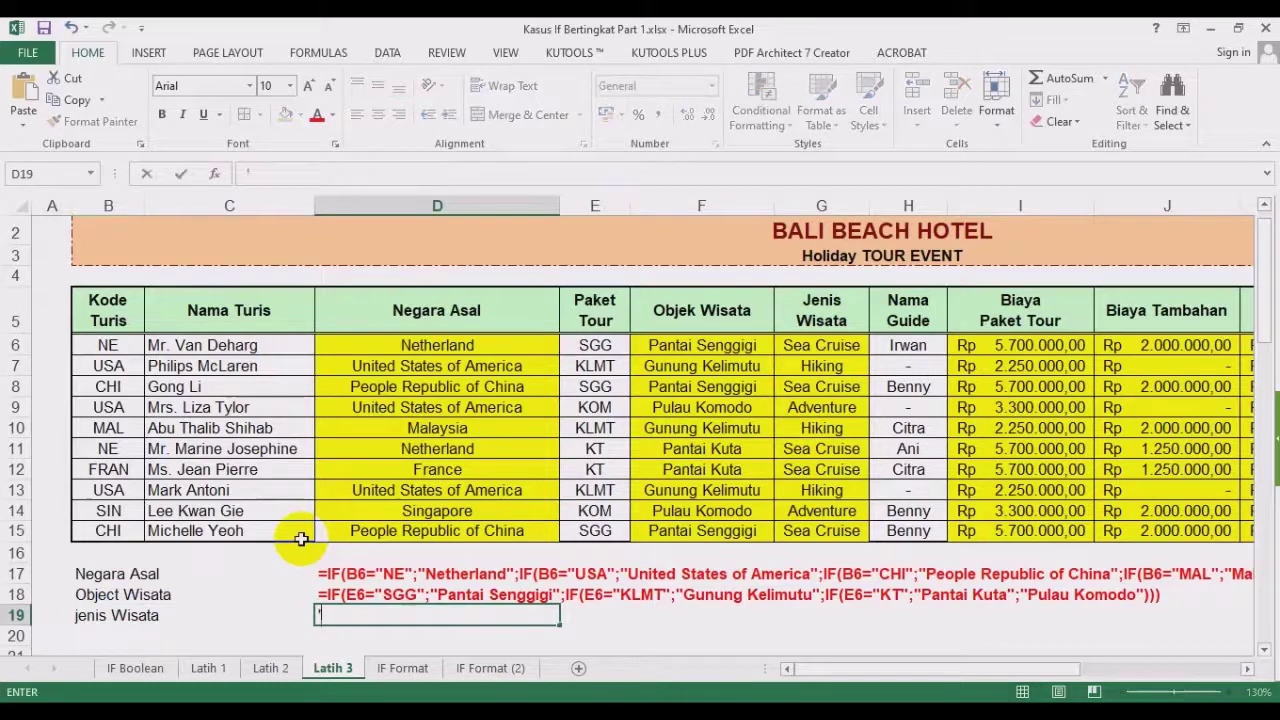
{"action": "type", "text": "=IF(E6=\"KOM\";\"Adventure\";IF(E6=\"KLMT\";\"Hiking\";\"Sea Cruise\"))"}
{"action": "key", "text": "ctrl+Return"}
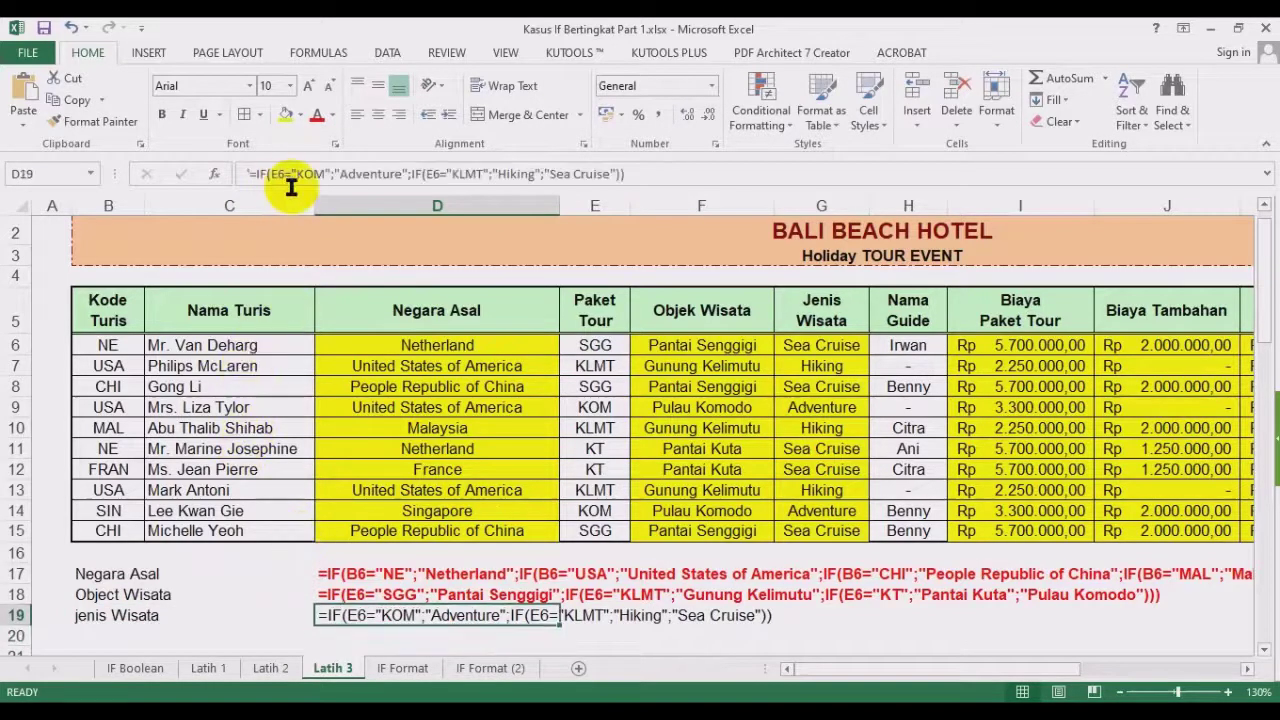
{"action": "key", "text": "ctrl+b"}
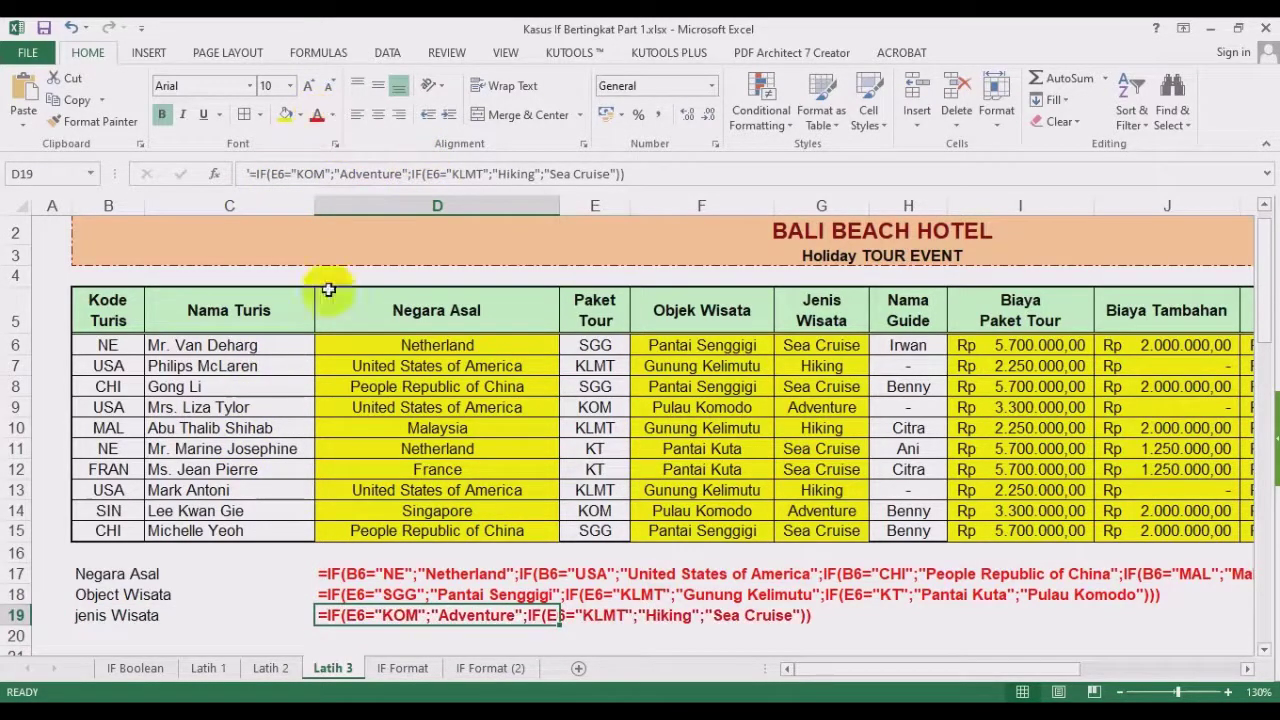
Correct the label in B19 to "Jenis Wisata" with a capital J.
{"action": "left_click", "coordinate": [103, 614]}
{"action": "key", "text": "F2"}
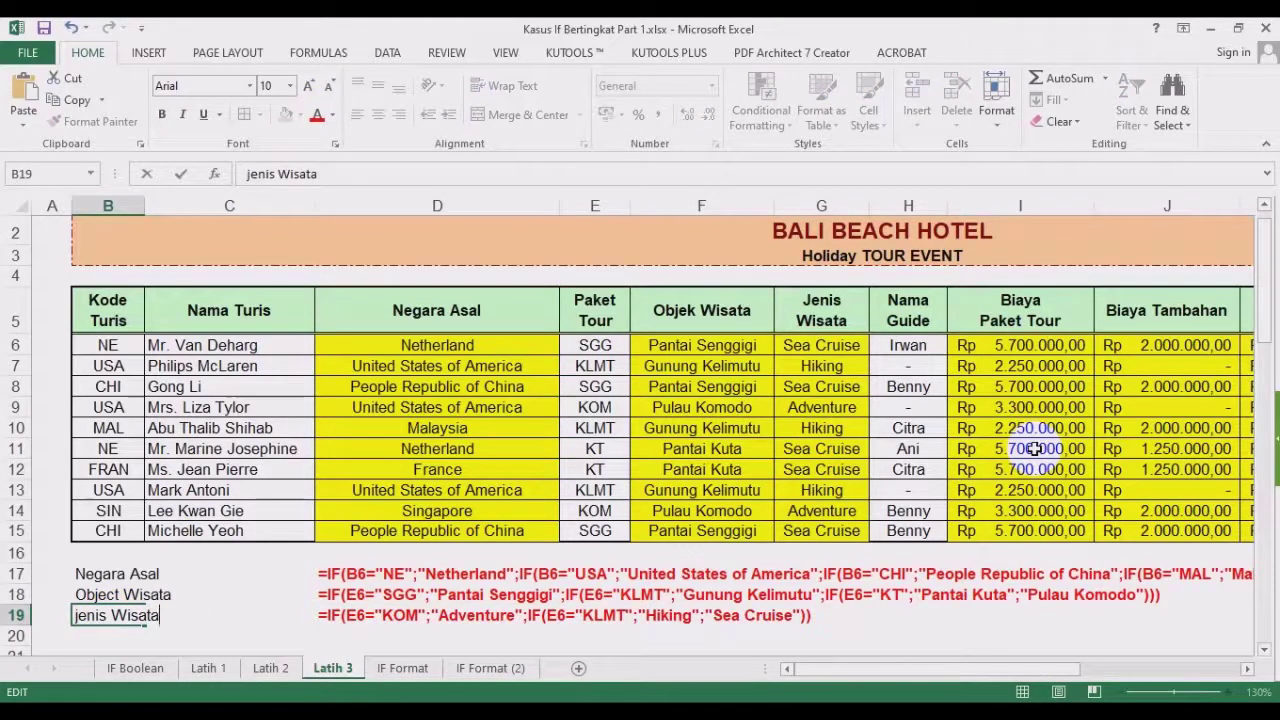
{"action": "left_click", "coordinate": [110, 612]}
{"action": "key", "text": "F2"}
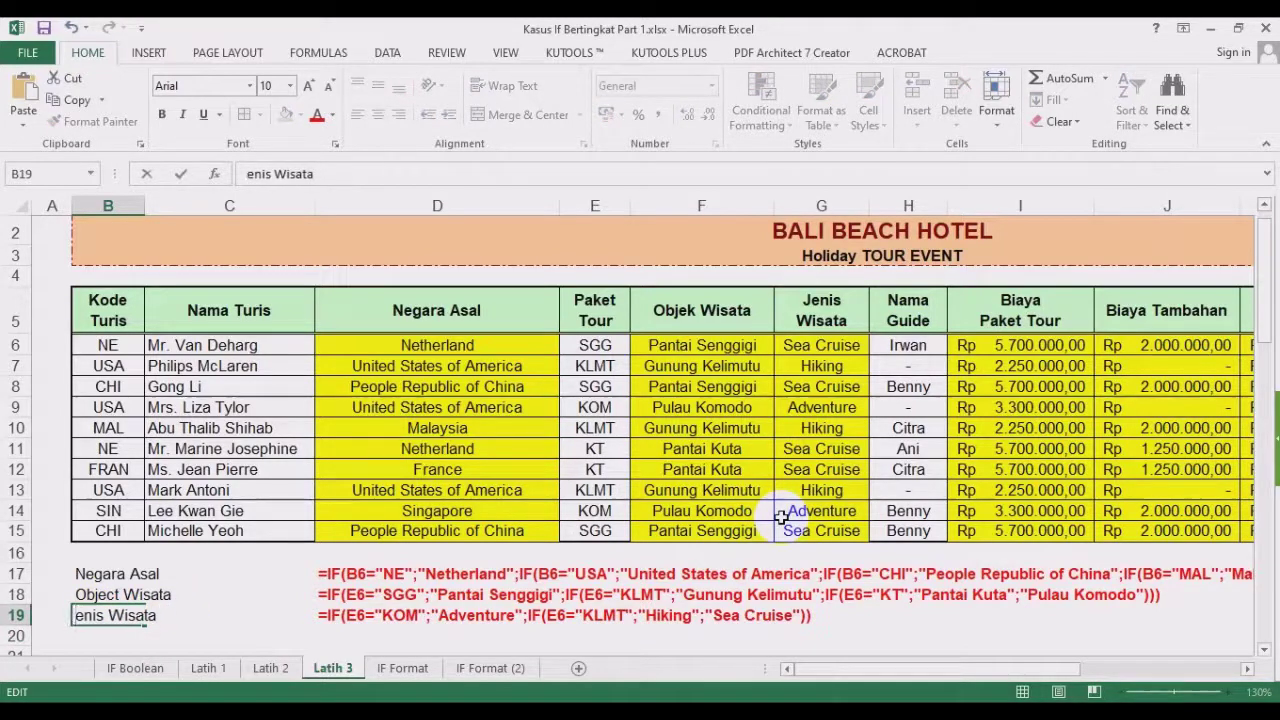
{"action": "key", "text": "Escape"}
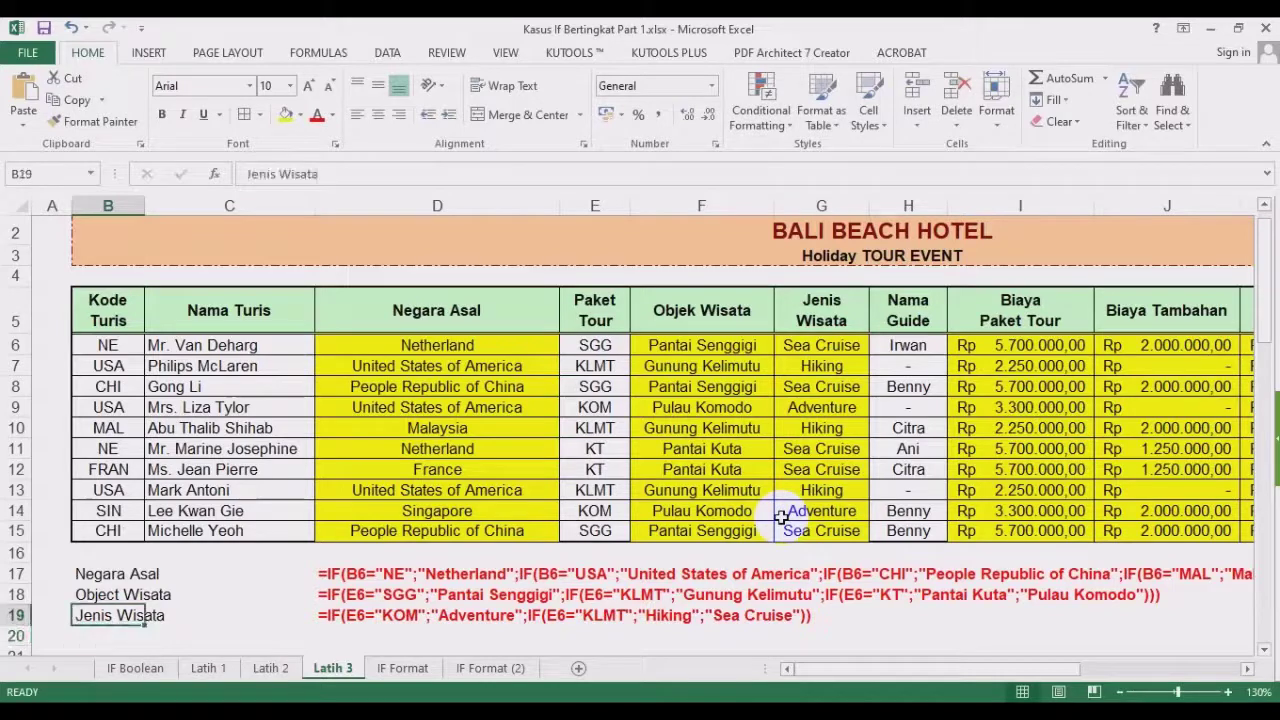
Left-align the empty label cells B20:B21.
{"action": "scroll", "coordinate": [350, 560], "scroll_direction": "down", "scroll_amount": 1}
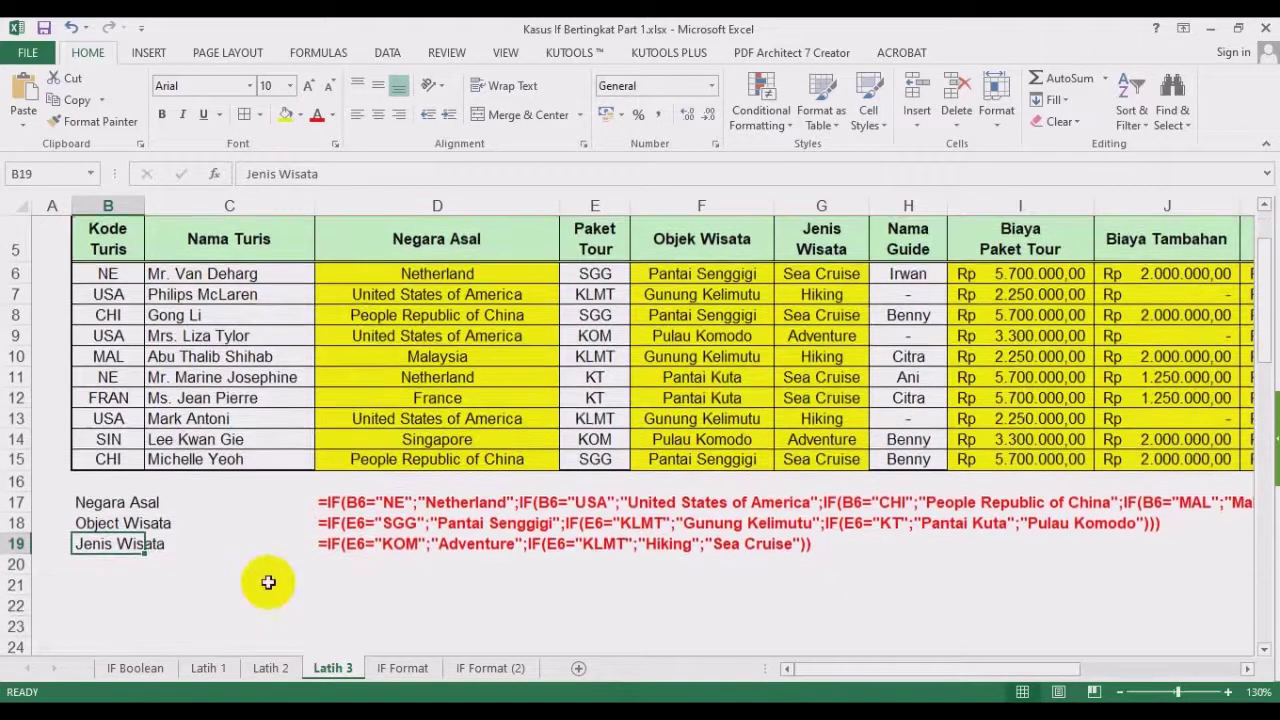
{"action": "left_click_drag", "start_coordinate": [100, 563], "coordinate": [103, 590]}
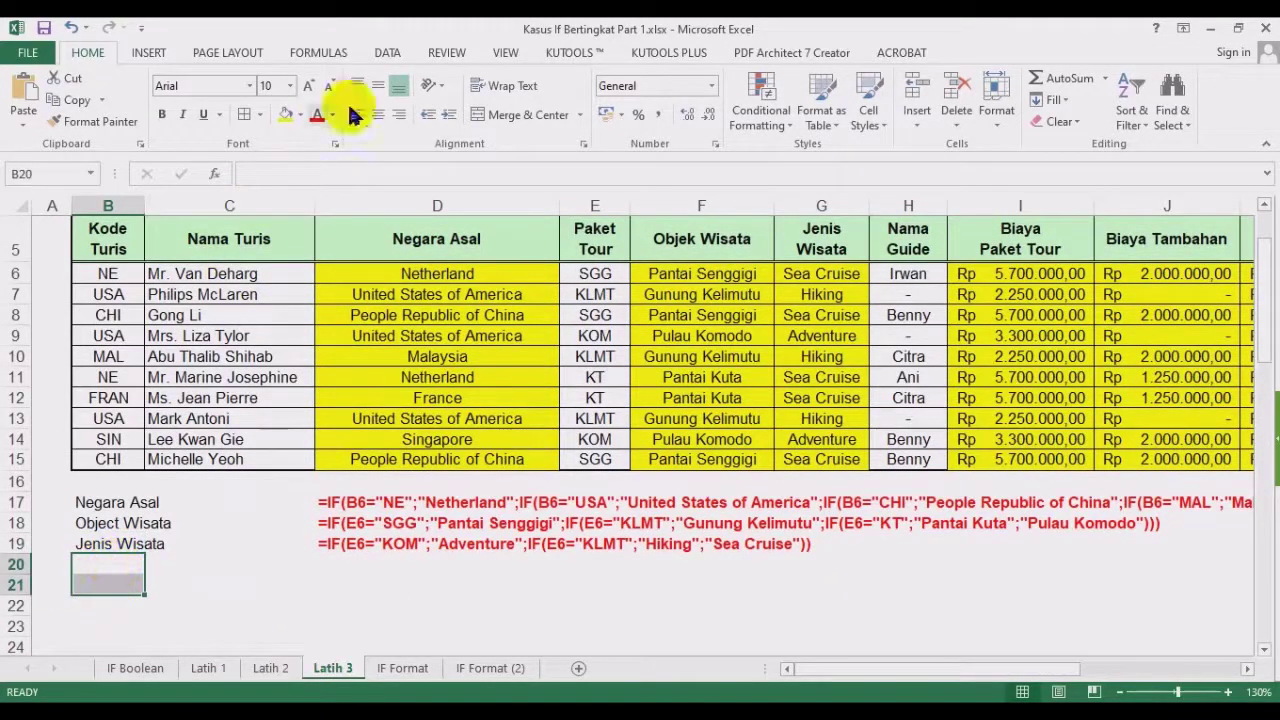
{"action": "left_click", "coordinate": [905, 440]}
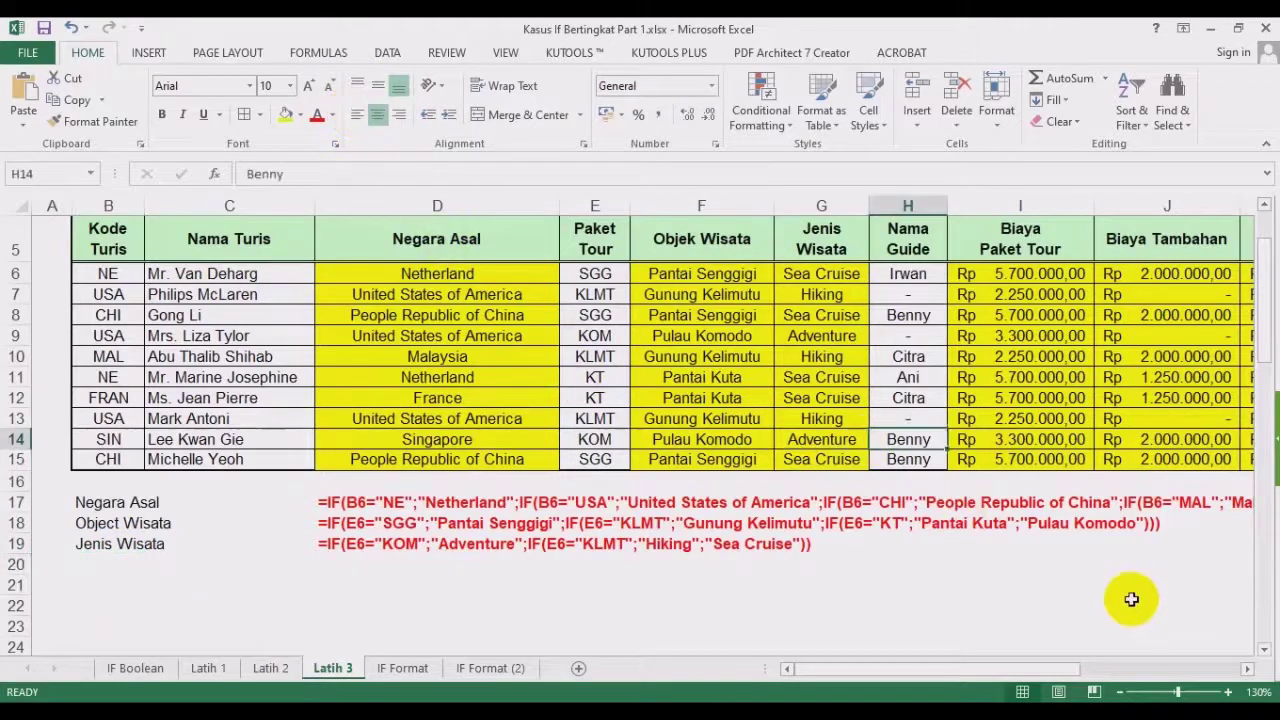
Copy the full IF formula text of the first Biaya Paket Tour cell, I6, leaving the cell unchanged.
{"action": "left_click_drag", "start_coordinate": [987, 670], "coordinate": [1085, 662]}
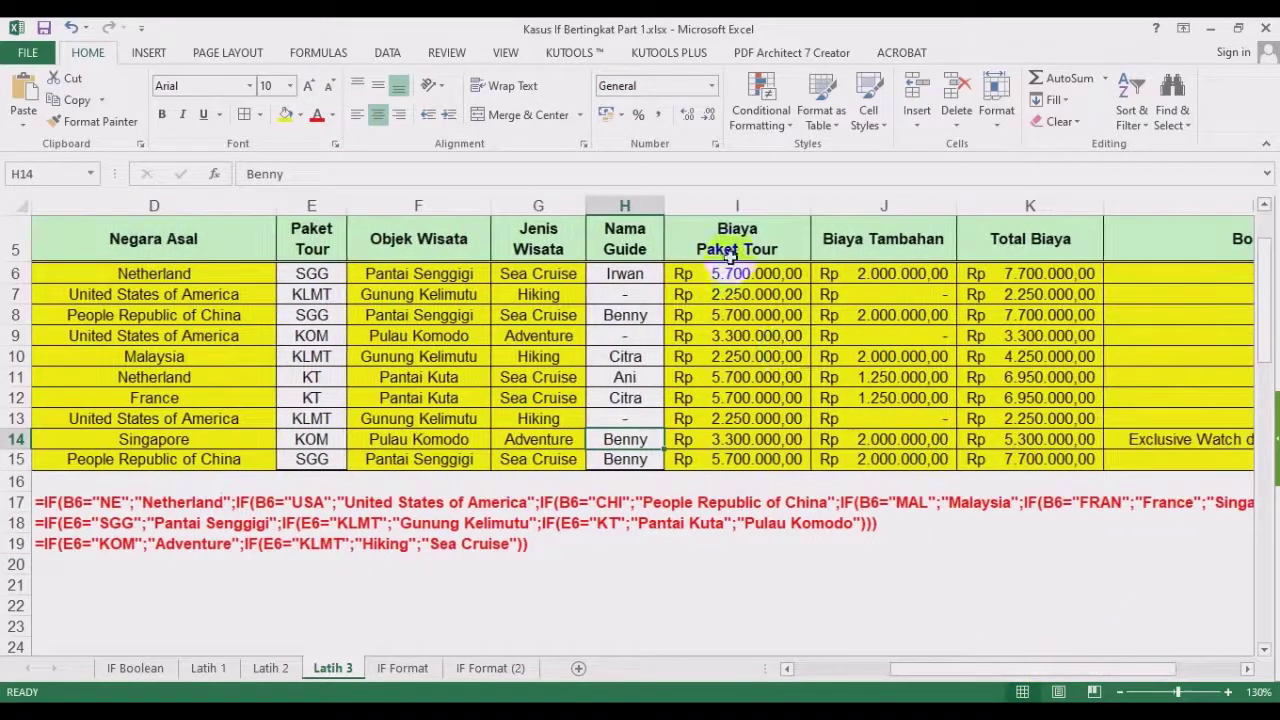
{"action": "left_click", "coordinate": [690, 275]}
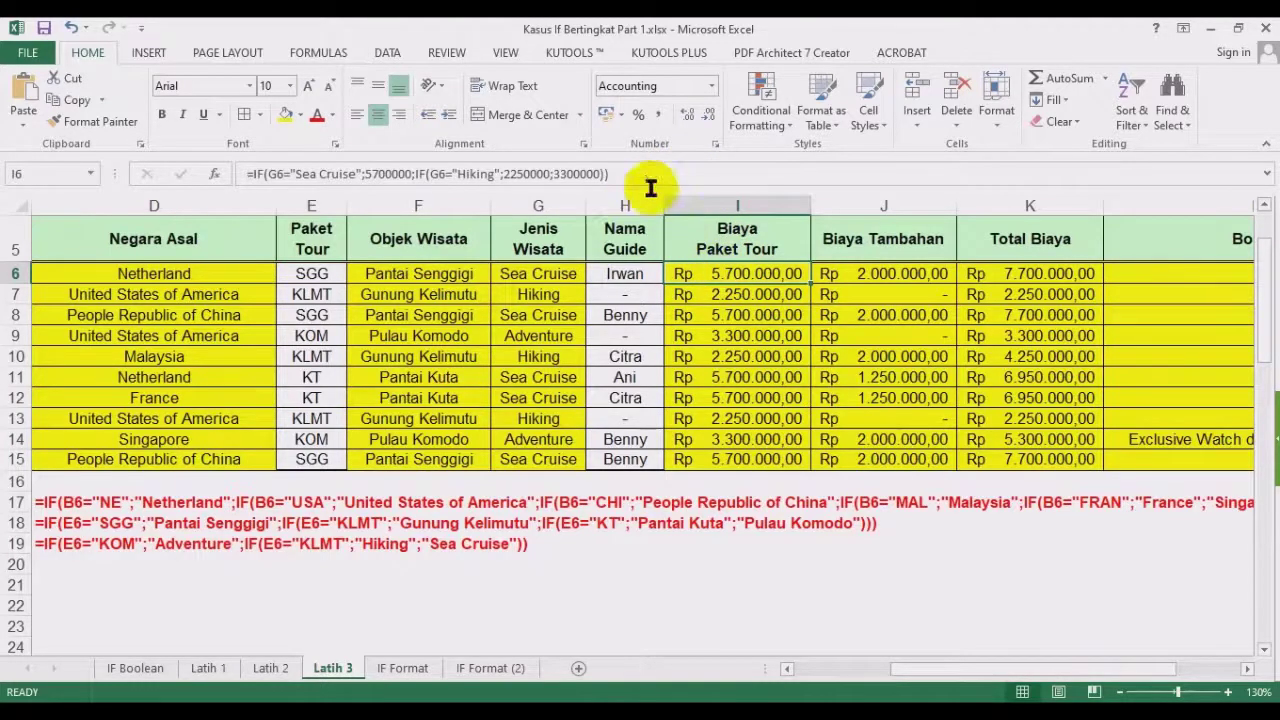
{"action": "triple_click", "coordinate": [236, 177]}
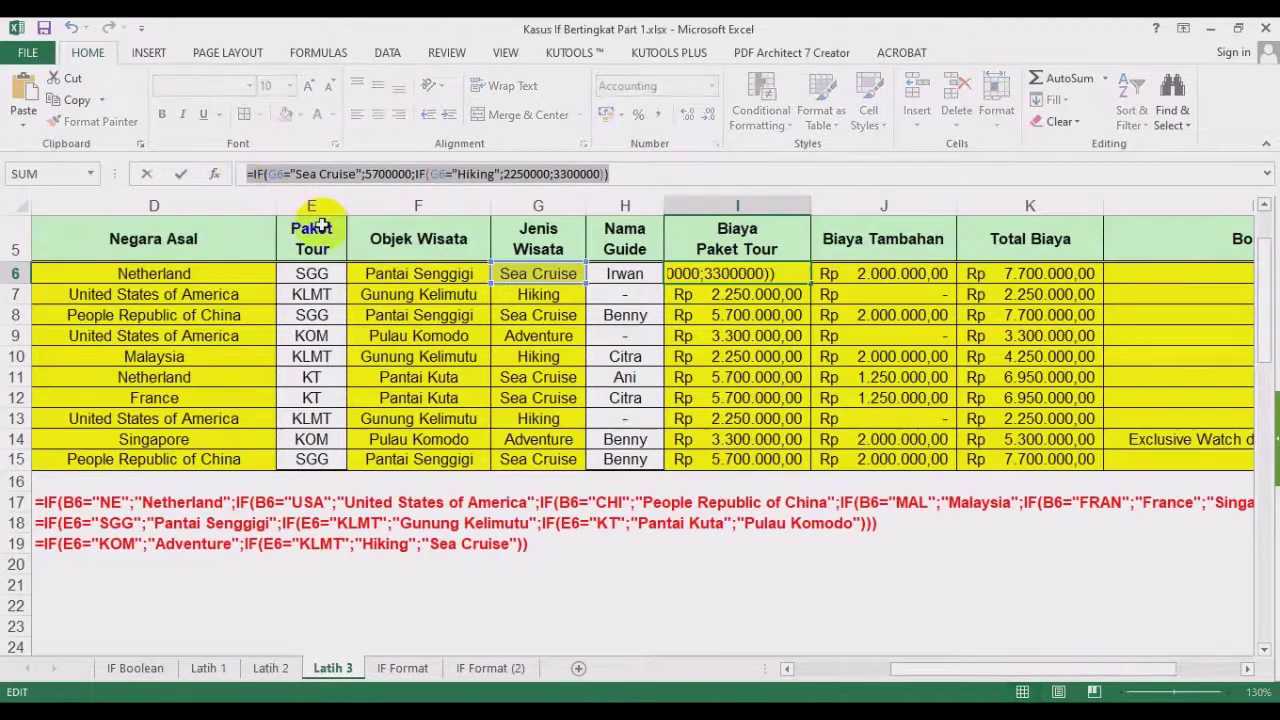
{"action": "key", "text": "Escape"}
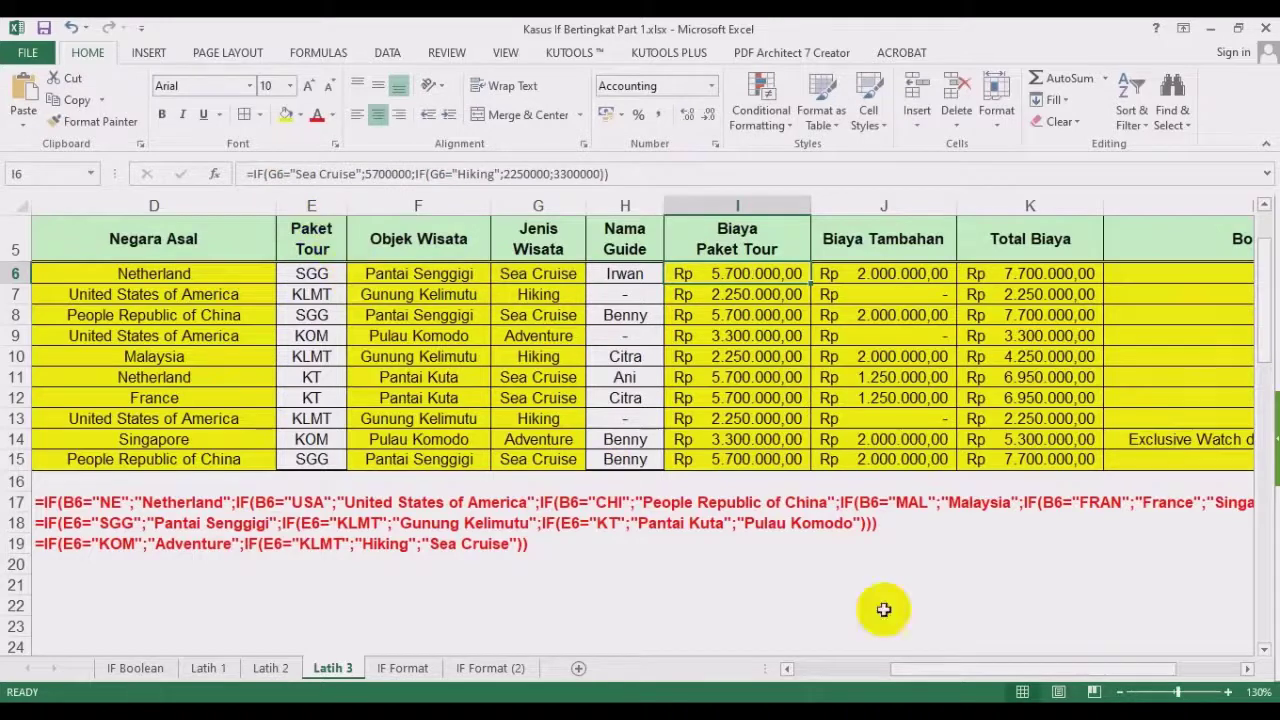
Paste the copied Biaya Paket Tour formula as text into D20.
{"action": "left_click", "coordinate": [851, 677]}
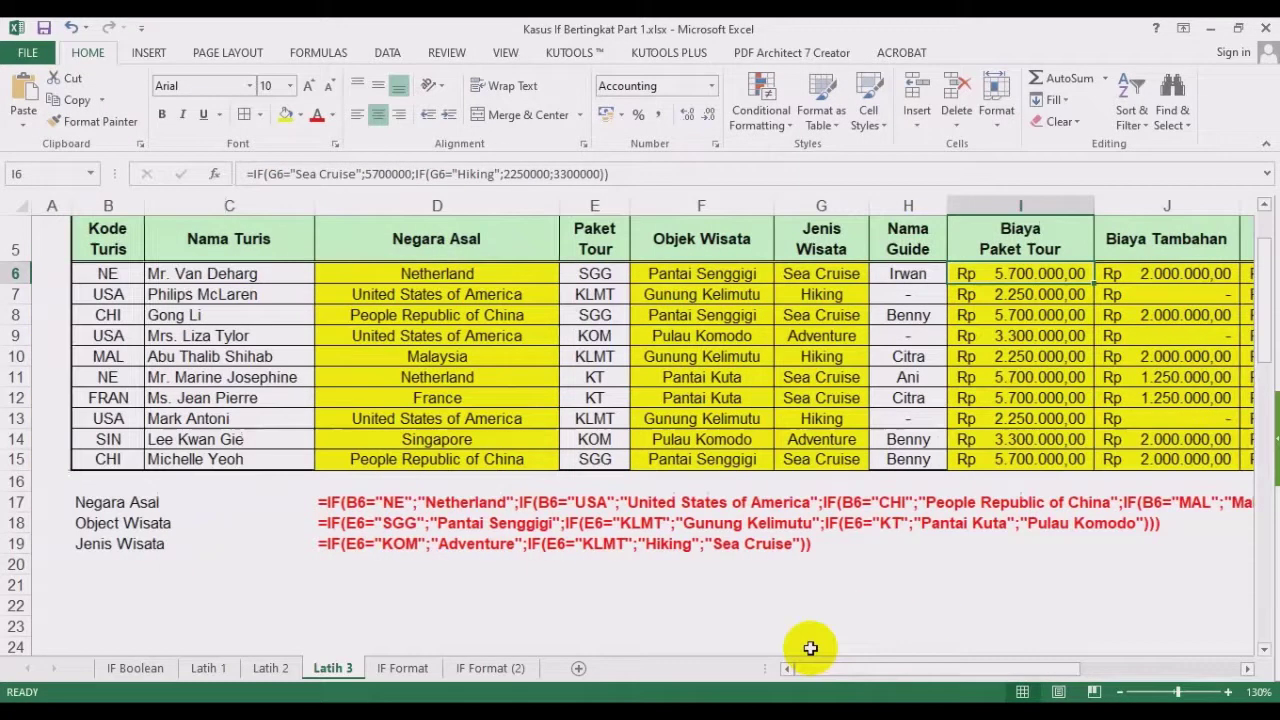
{"action": "left_click", "coordinate": [322, 565]}
{"action": "type", "text": "'"}
{"action": "type", "text": "=IF(G6=\"Sea Cruise\";5700000;IF(G6=\"Hiking\";2250000;3300000))\\"}
{"action": "key", "text": "ctrl+Return"}
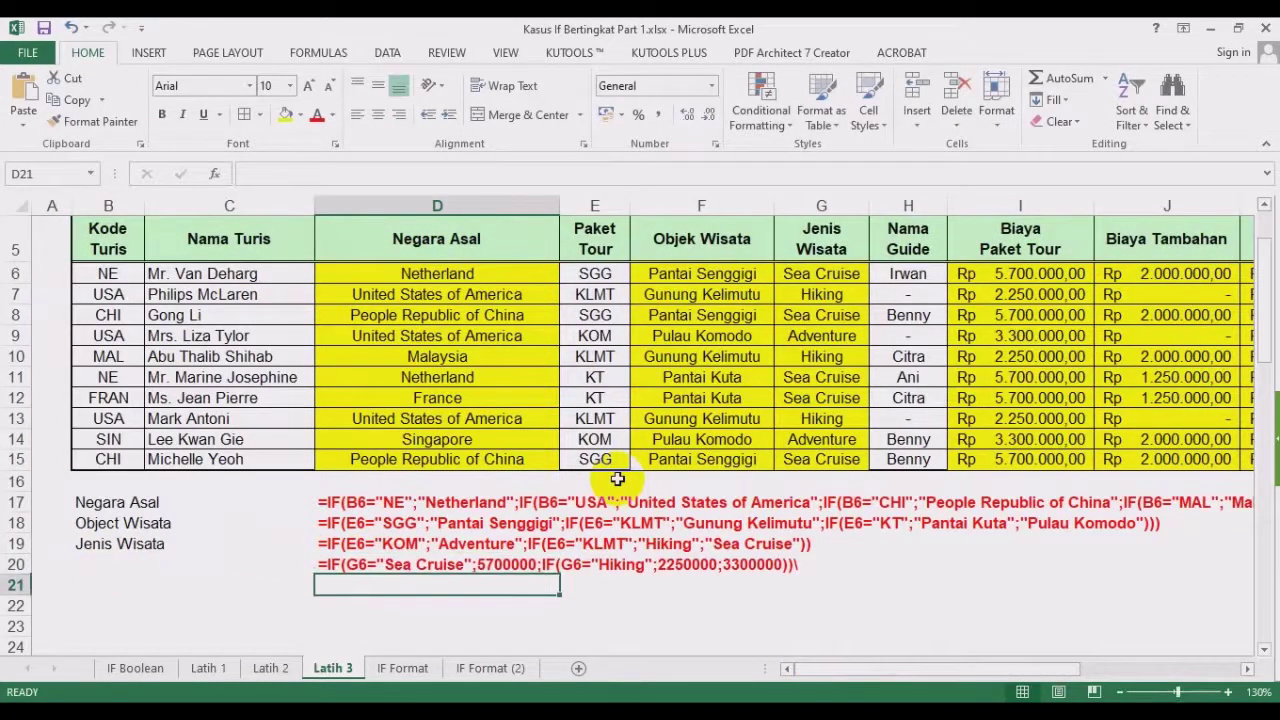
Enter the label "Biaya Paket Tour" in B20.
{"action": "left_click", "coordinate": [103, 562]}
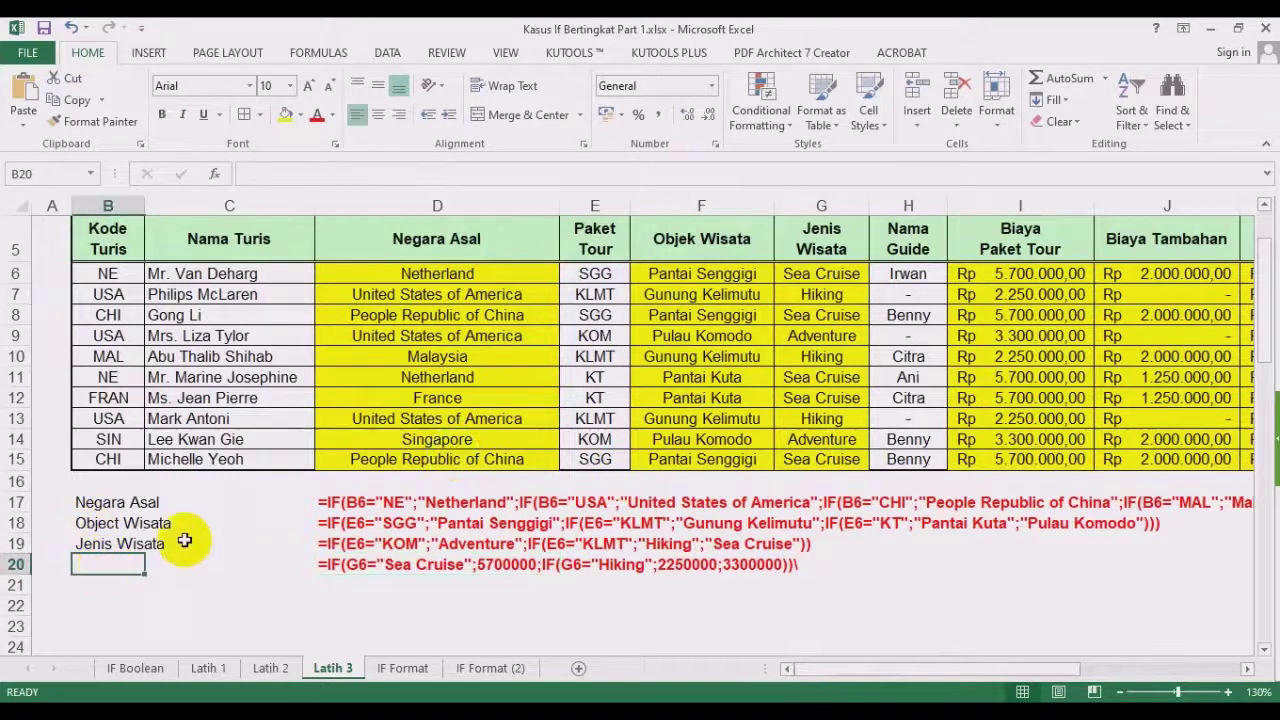
{"action": "type", "text": "Biaya Paket"}
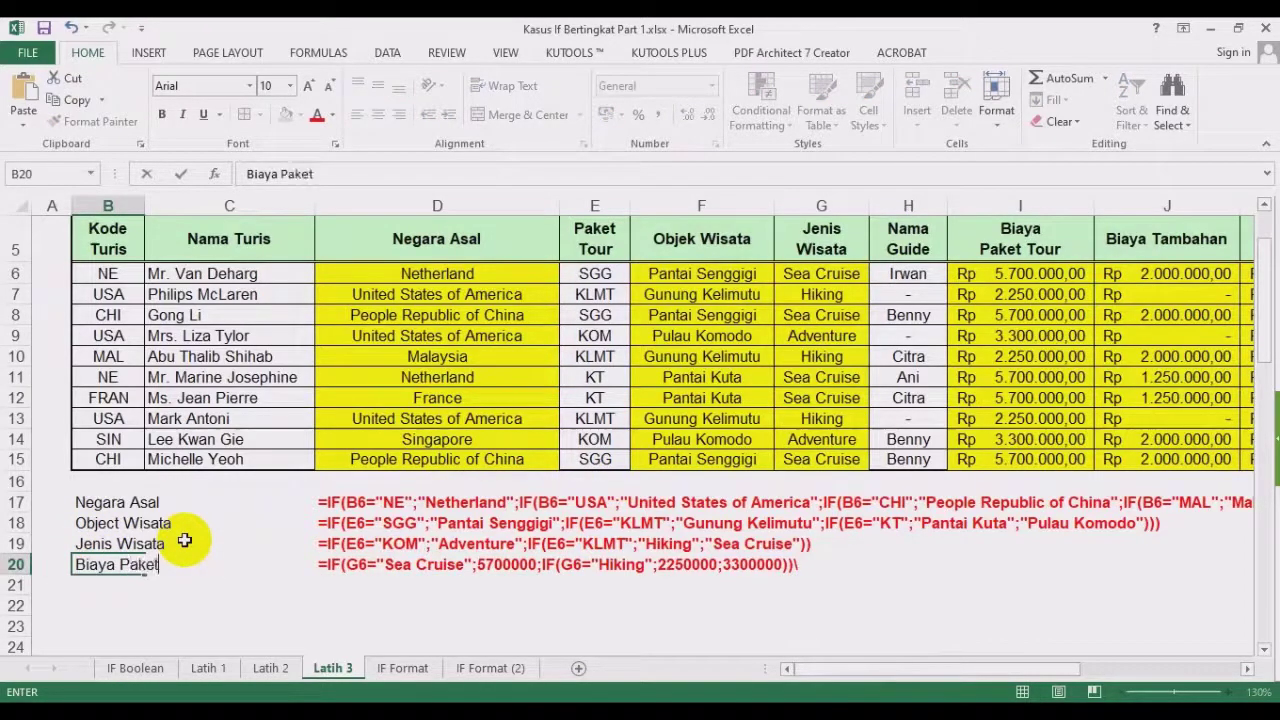
{"action": "key", "text": "Return"}
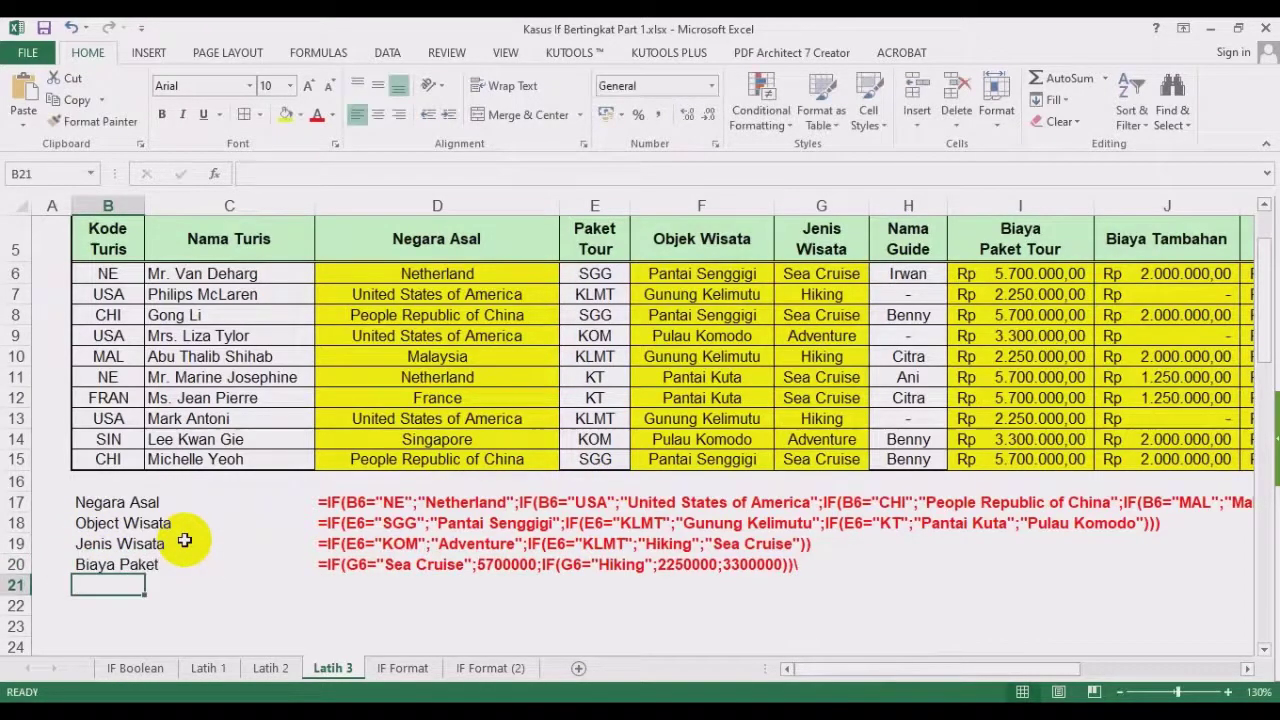
{"action": "left_click", "coordinate": [102, 565]}
{"action": "key", "text": "F2"}
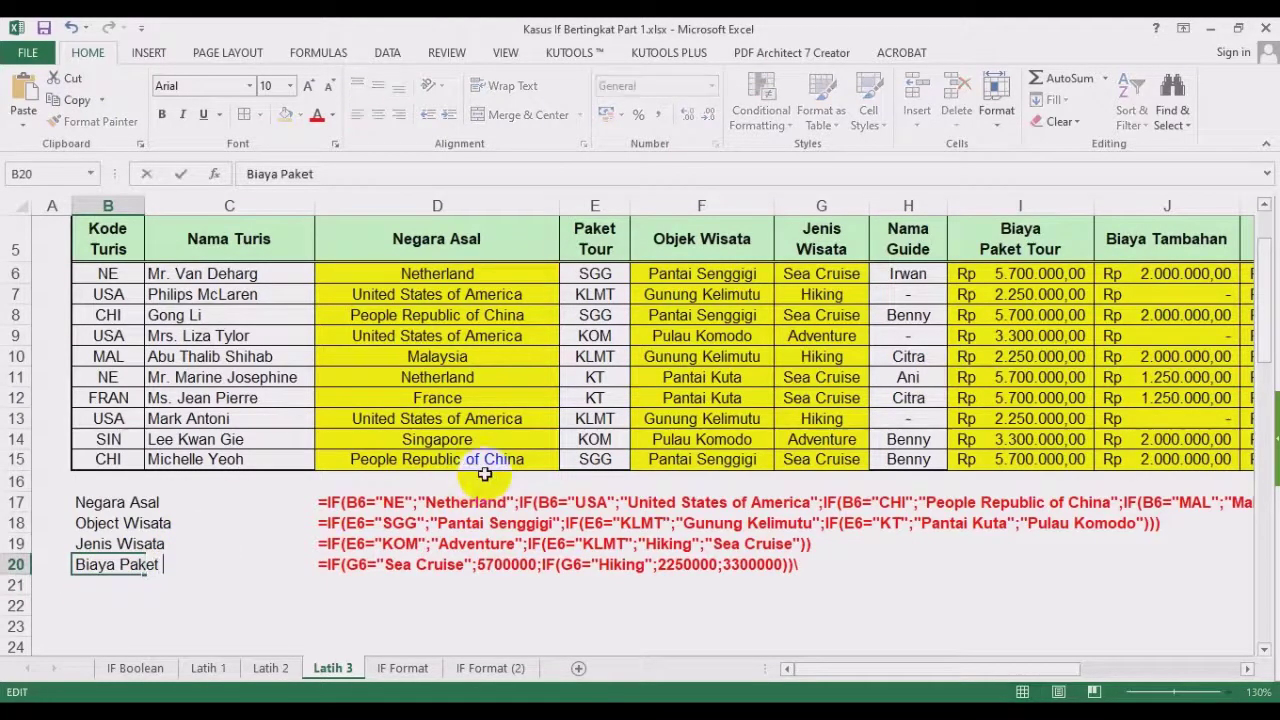
{"action": "key", "text": "Return"}
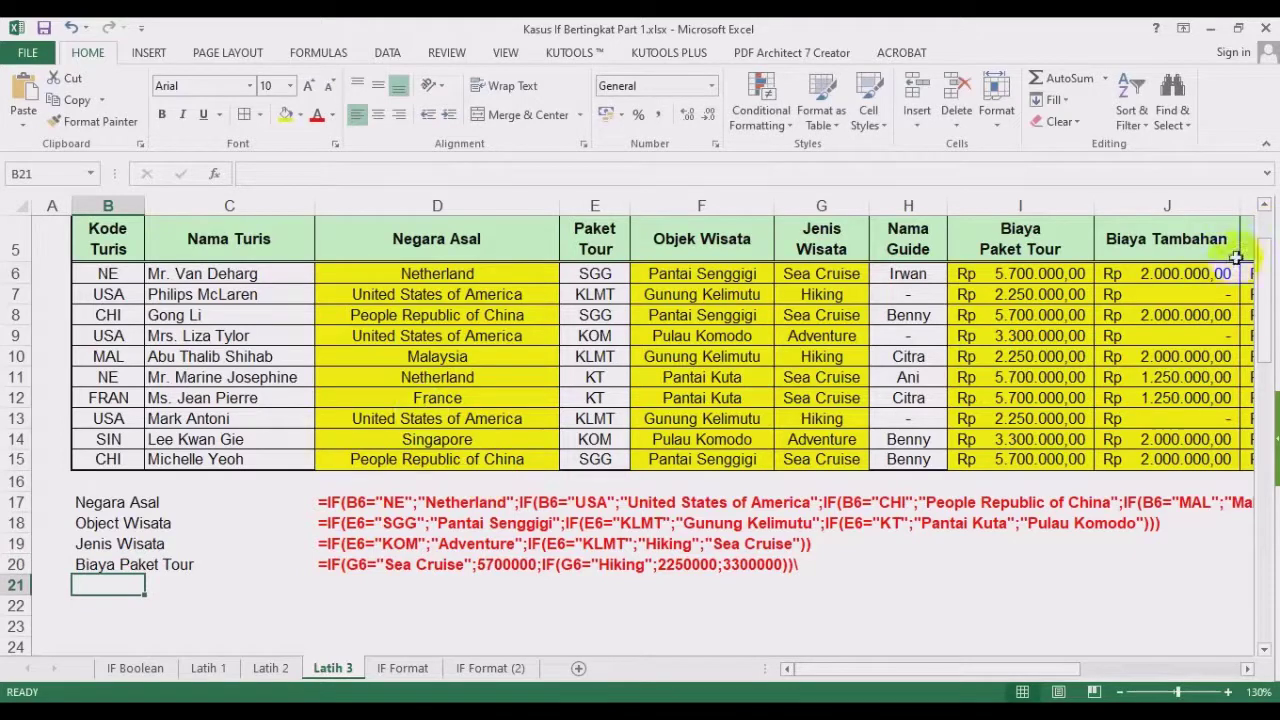
Copy the full IF formula text of the first By. Tambahan helper cell, N6, leaving the cell unchanged.
{"action": "left_click", "coordinate": [1183, 274]}
{"action": "left_click_drag", "start_coordinate": [880, 668], "coordinate": [1111, 600]}
{"action": "left_click", "coordinate": [1200, 274]}
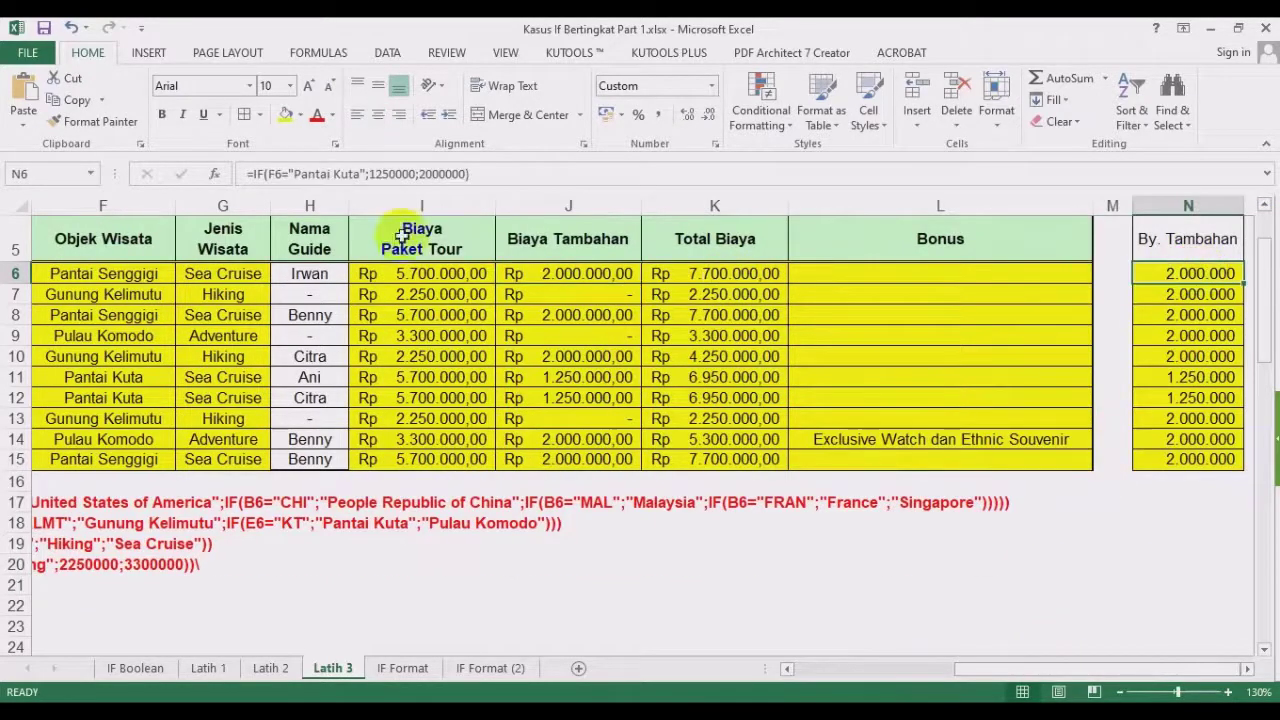
{"action": "left_click_drag", "start_coordinate": [520, 175], "coordinate": [189, 171]}
{"action": "key", "text": "ctrl+c"}
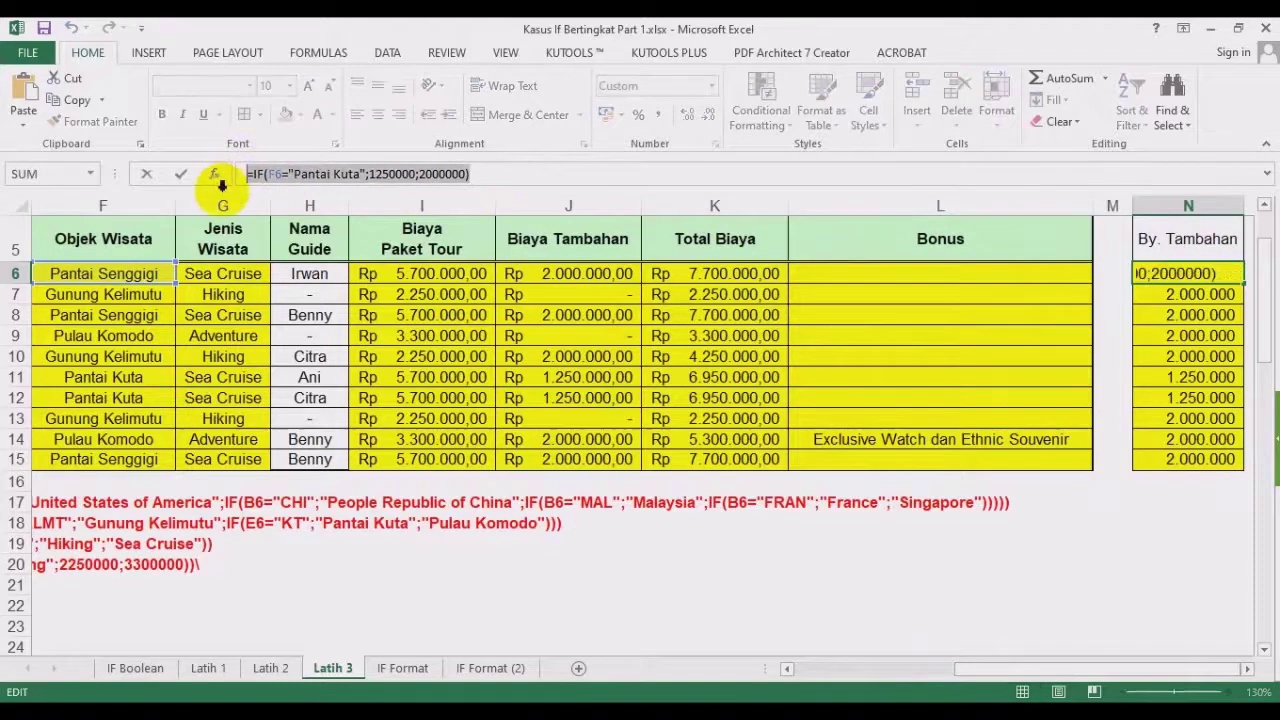
{"action": "key", "text": "Escape"}
Paste the copied By. Tambahan helper formula as text into D21.
{"action": "left_click", "coordinate": [829, 666]}
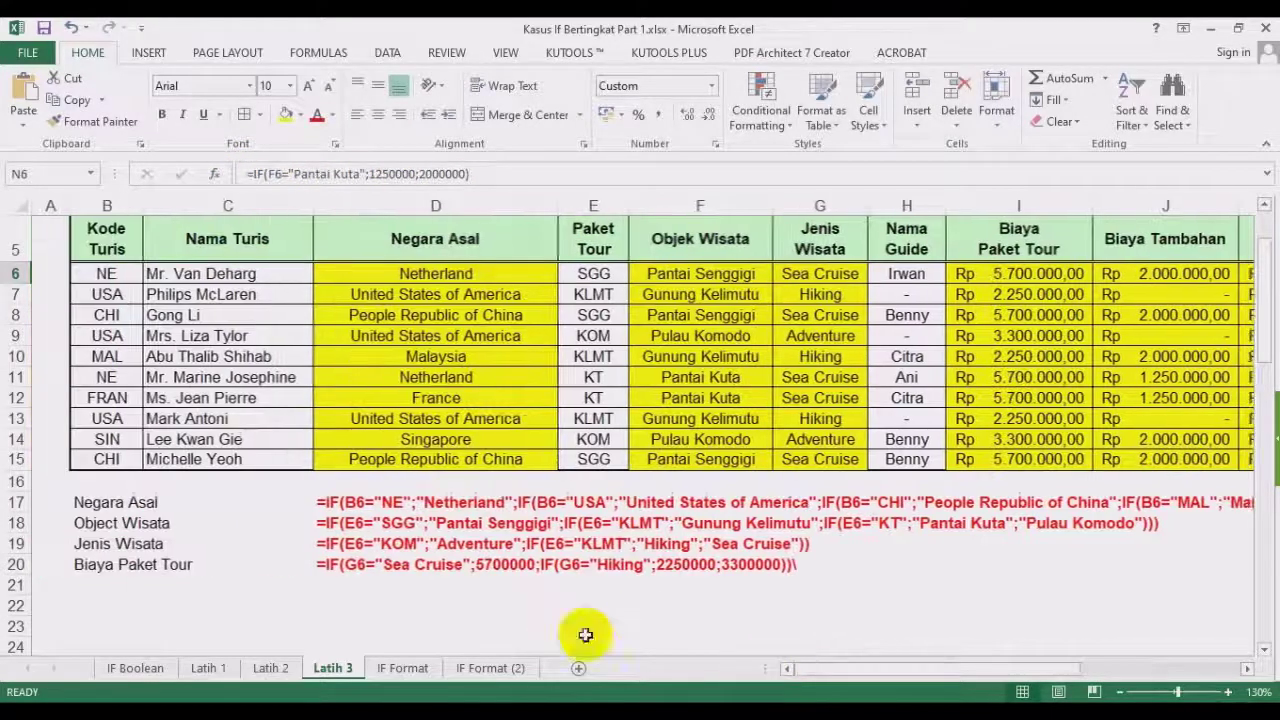
{"action": "left_click", "coordinate": [368, 600]}
{"action": "double_click", "coordinate": [350, 587]}
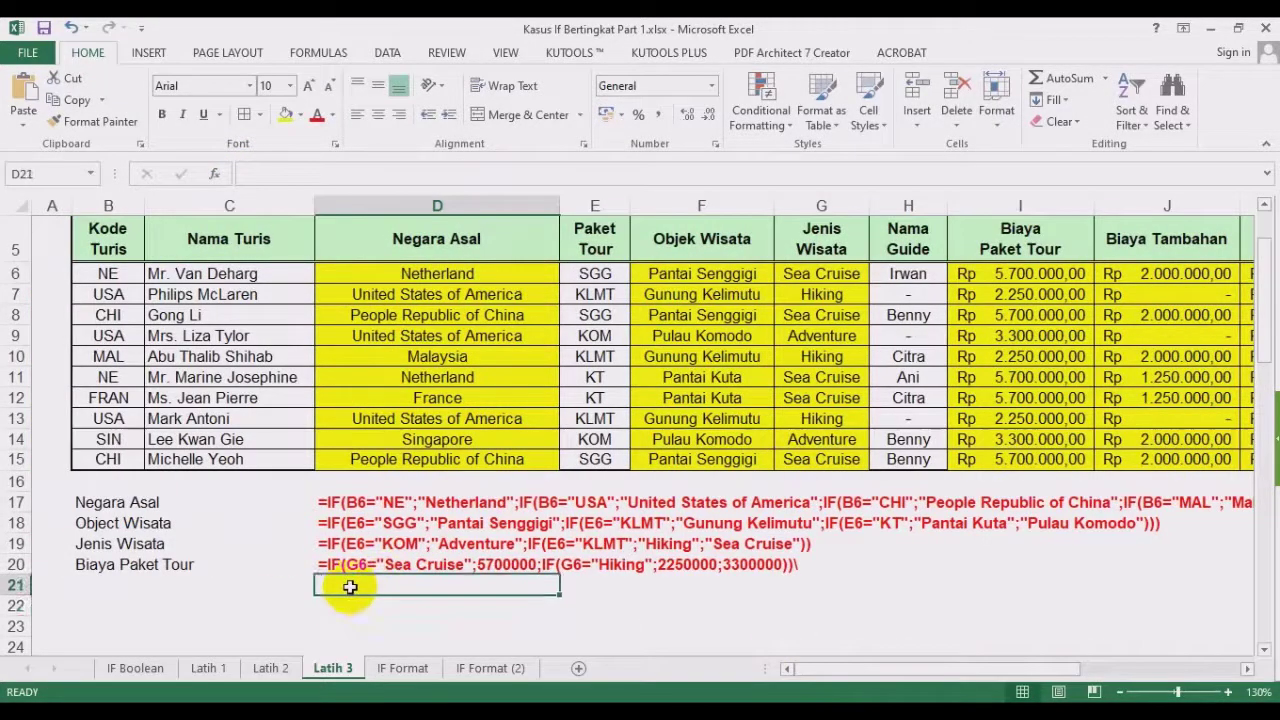
{"action": "key", "text": "ctrl+v"}
{"action": "key", "text": "Return"}
Enter the label "Biaya Tambahan (Bantuan)" in B21.
{"action": "key", "text": "Up"}
{"action": "key", "text": "Left"}
{"action": "key", "text": "Left"}
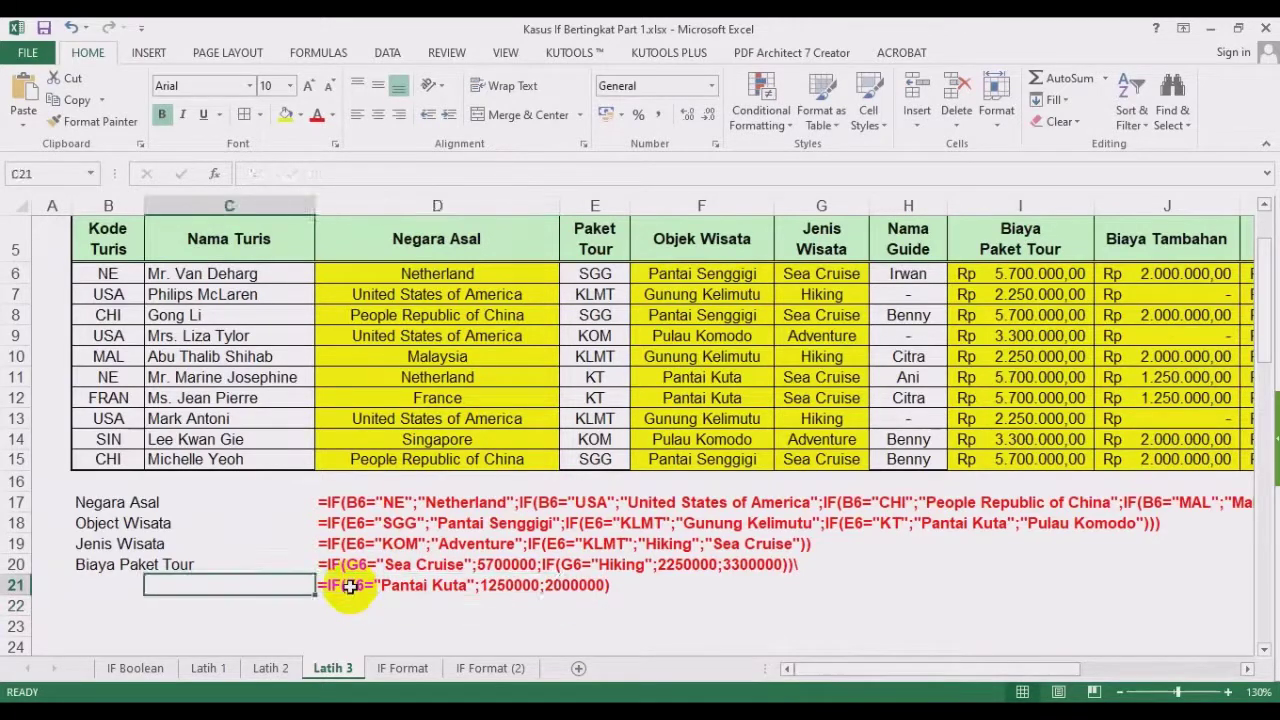
{"action": "type", "text": "Biaya Tambahan (Bantuan"}
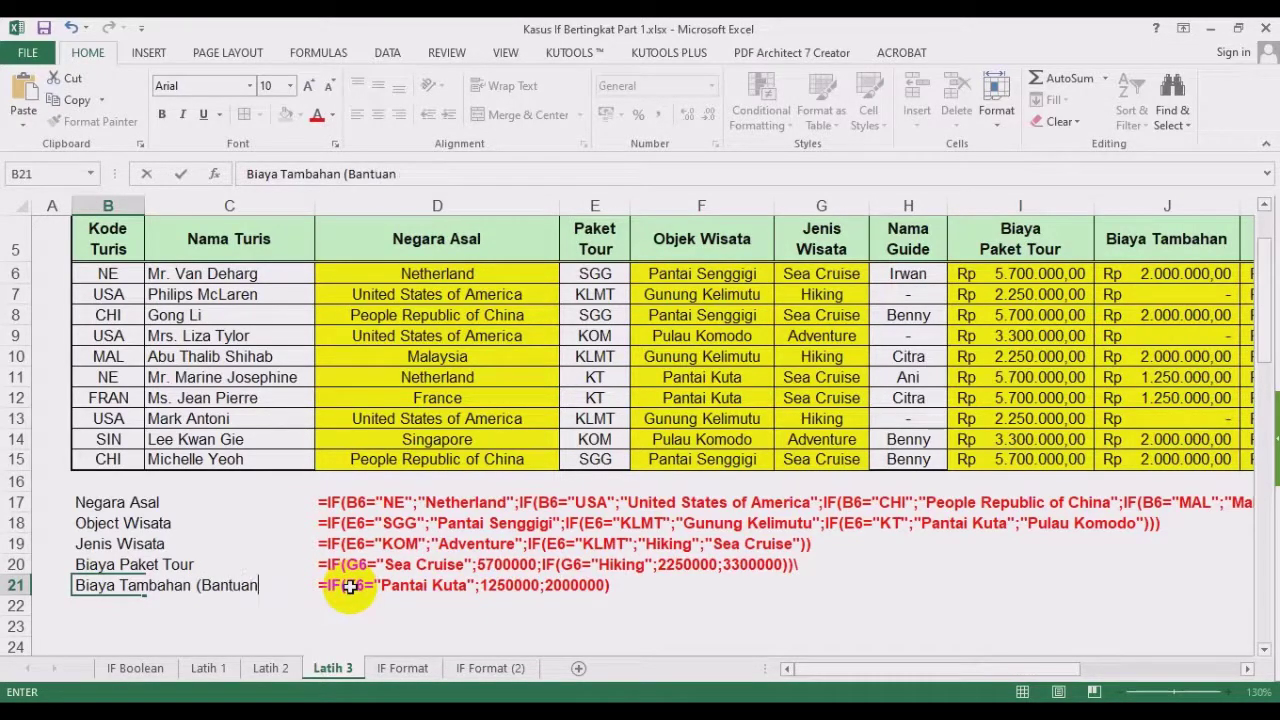
{"action": "key", "text": "Return"}
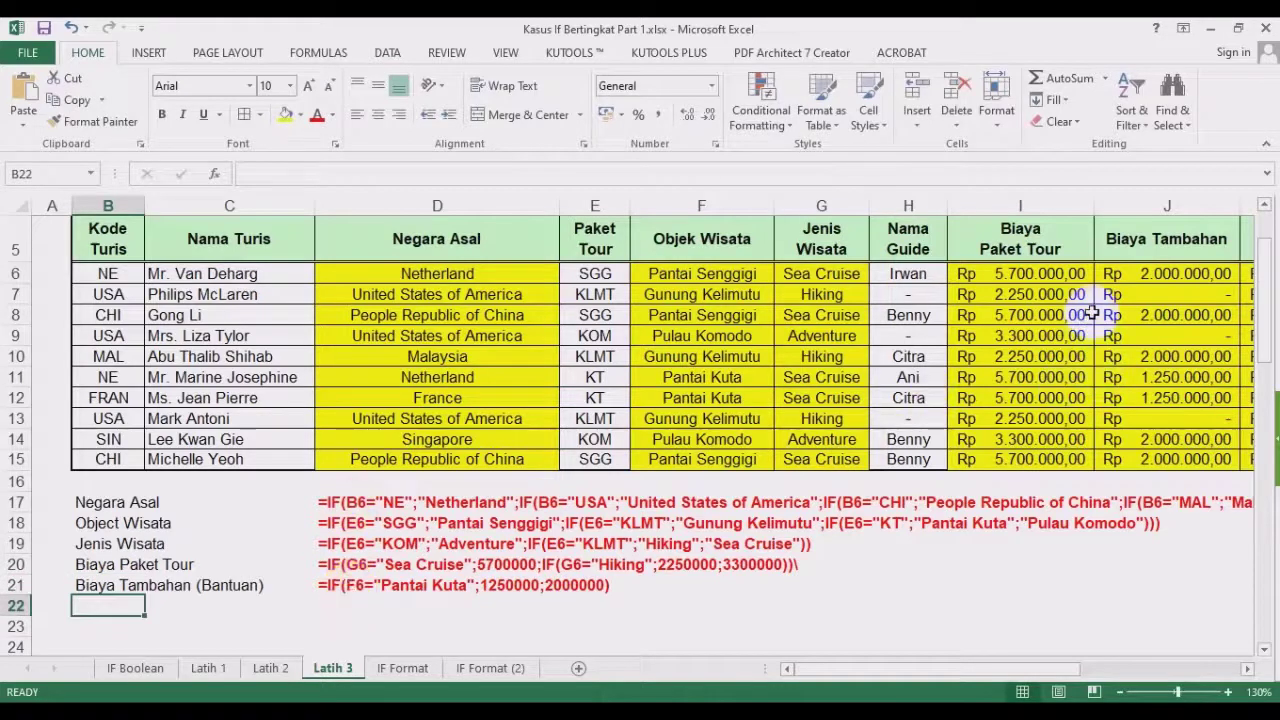
Copy the formula of the first Biaya Tambahan cell, J6, and paste it as text into D22.
{"action": "left_click", "coordinate": [1170, 270]}
{"action": "left_click_drag", "start_coordinate": [345, 174], "coordinate": [177, 177]}
{"action": "key", "text": "ctrl+c"}
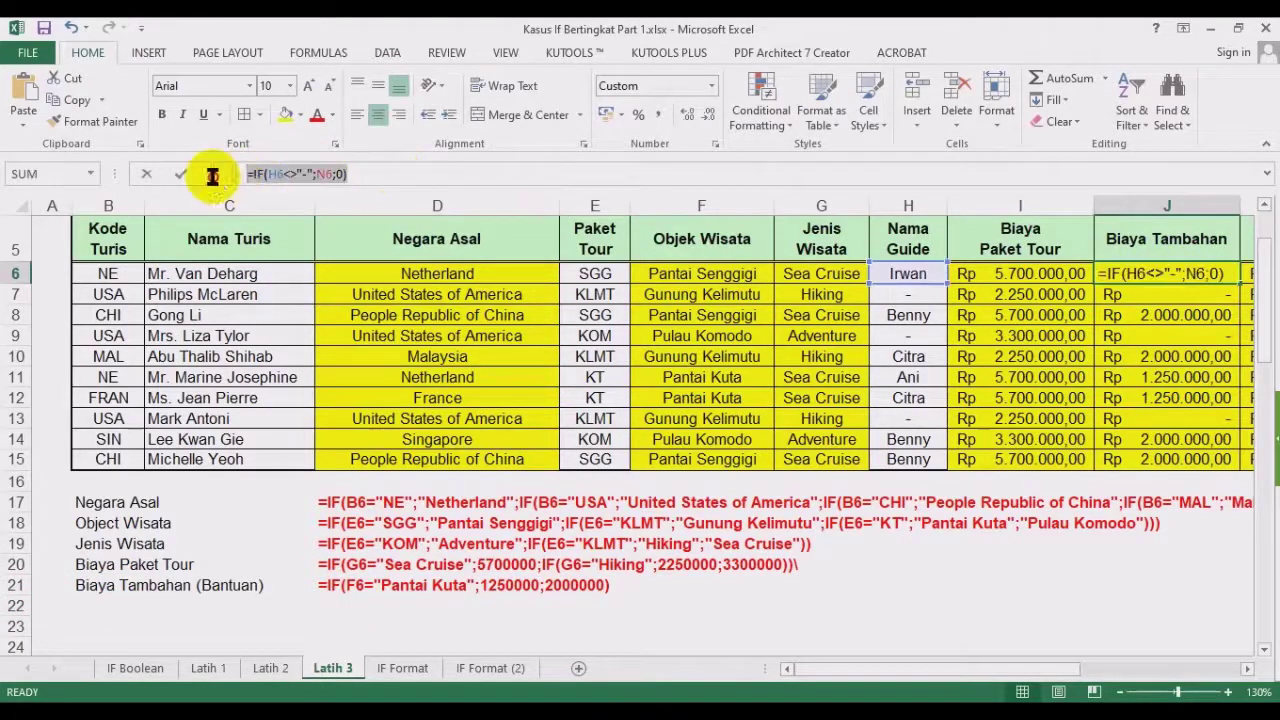
{"action": "key", "text": "Escape"}
{"action": "left_click", "coordinate": [360, 596]}
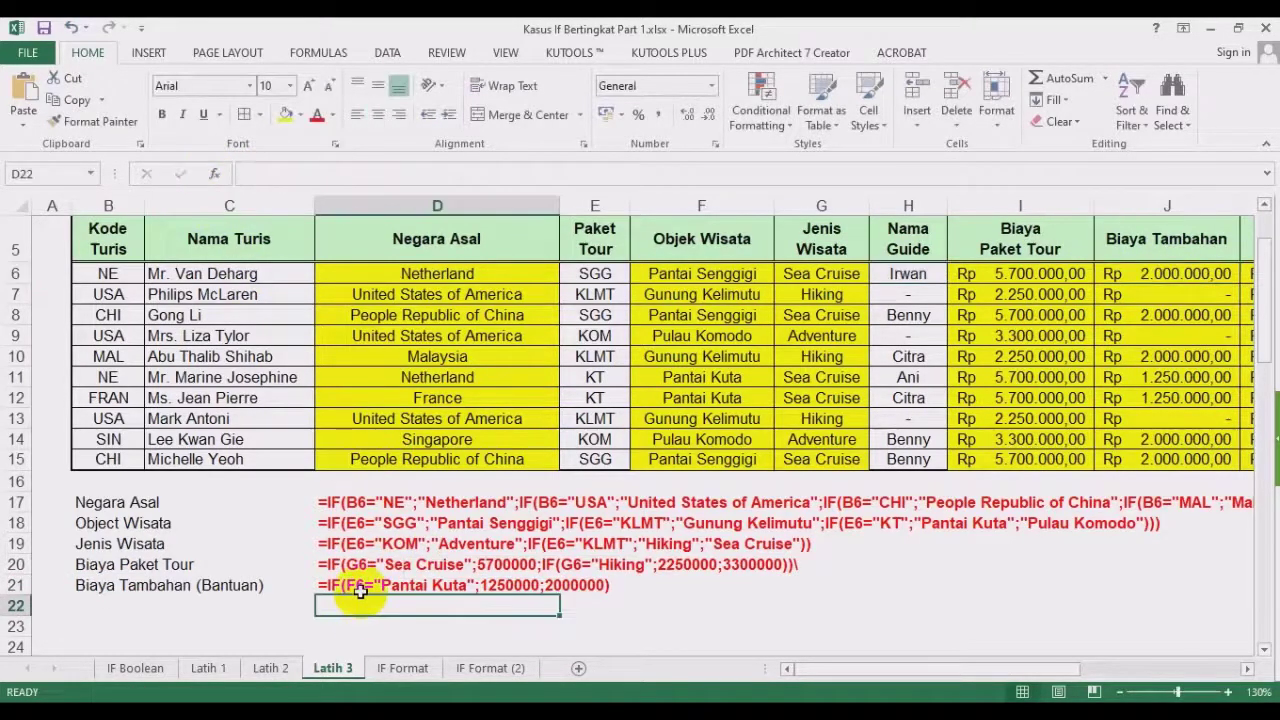
{"action": "key", "text": "ctrl+v"}
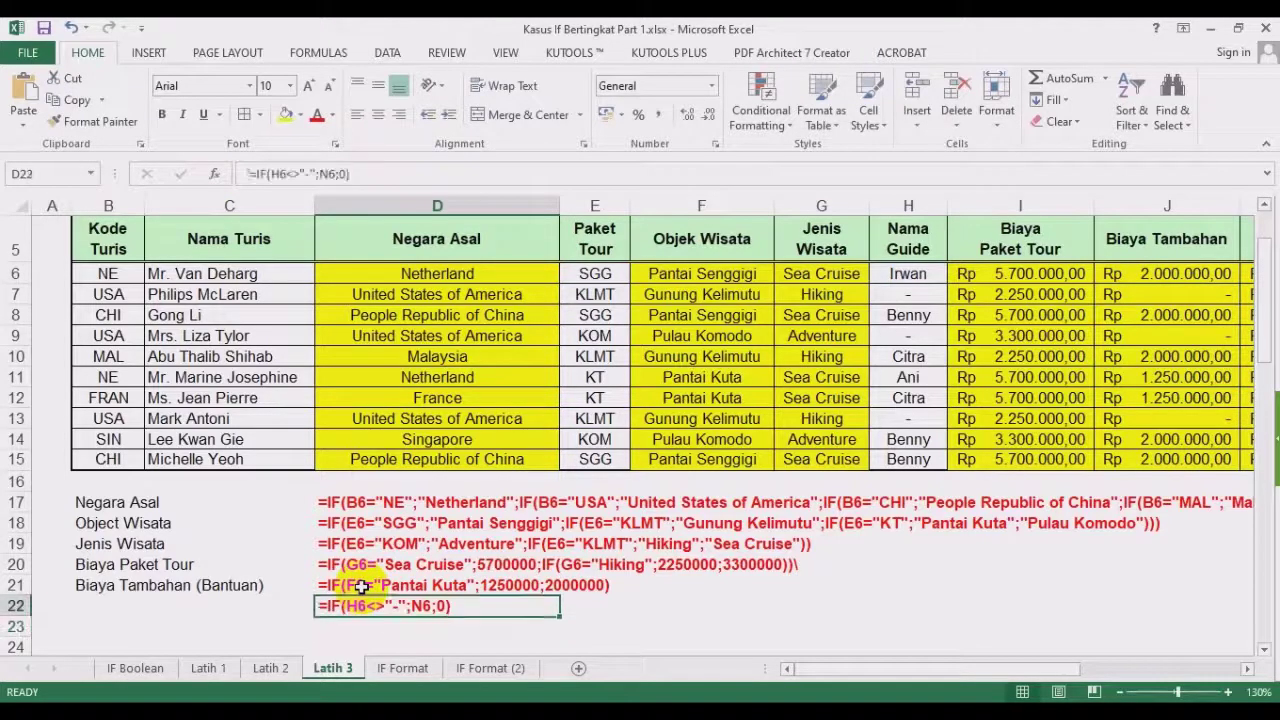
Enter the label "Biaya Tambahan" in B22.
{"action": "key", "text": "Left"}
{"action": "key", "text": "Left"}
{"action": "type", "text": "Biaya "}
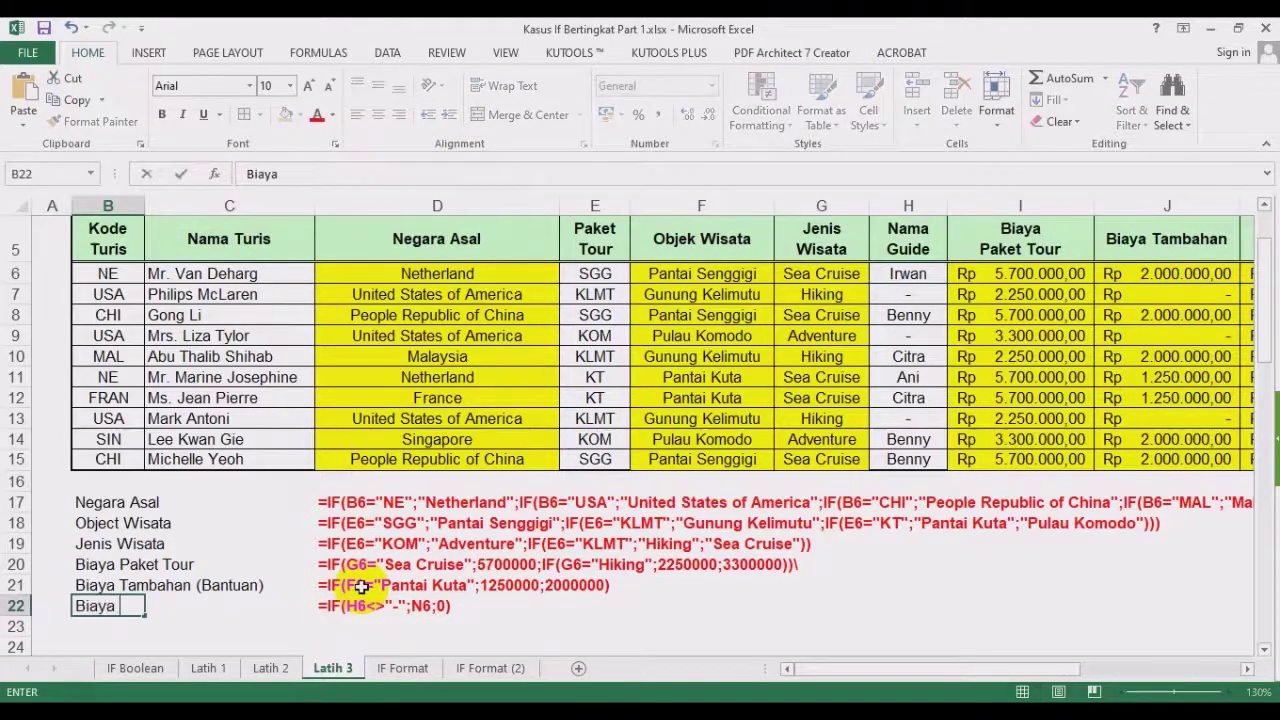
{"action": "type", "text": "tamba"}
{"action": "key", "text": "BackSpace"}
{"action": "key", "text": "BackSpace"}
{"action": "type", "text": "T"}
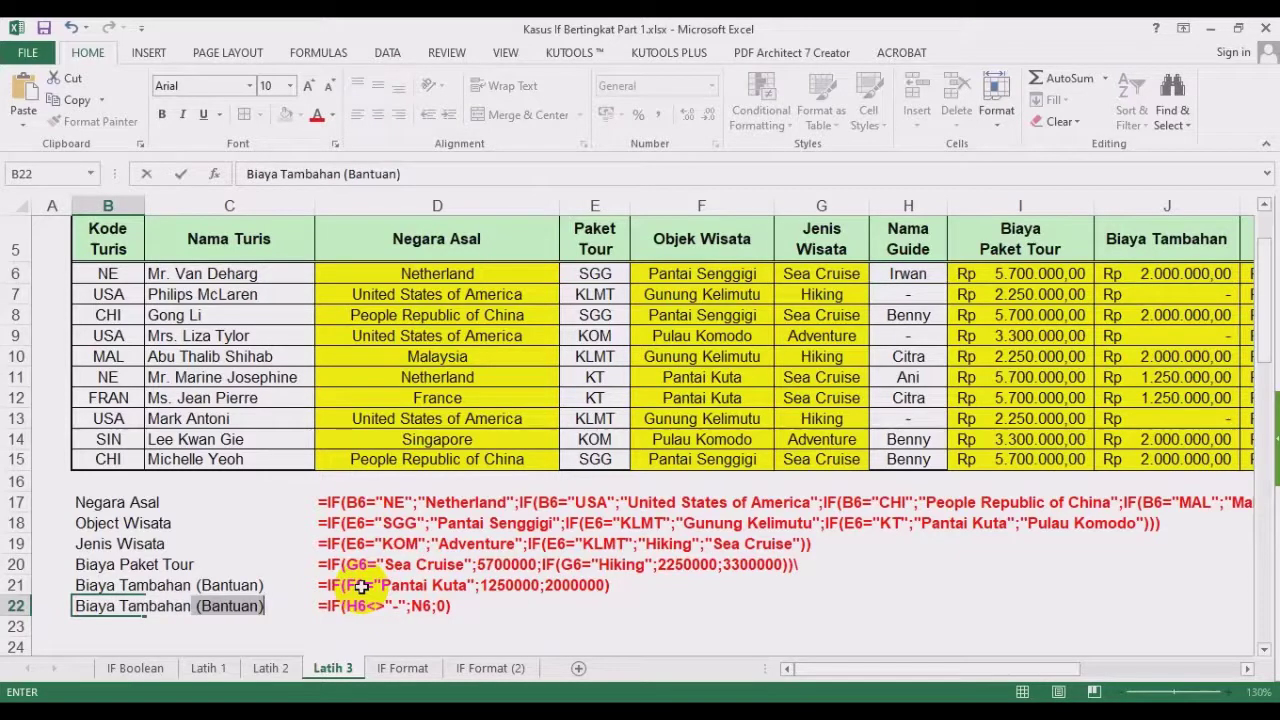
{"action": "type", "text": "ambahan"}
{"action": "key", "text": "Delete"}
{"action": "key", "text": "Return"}
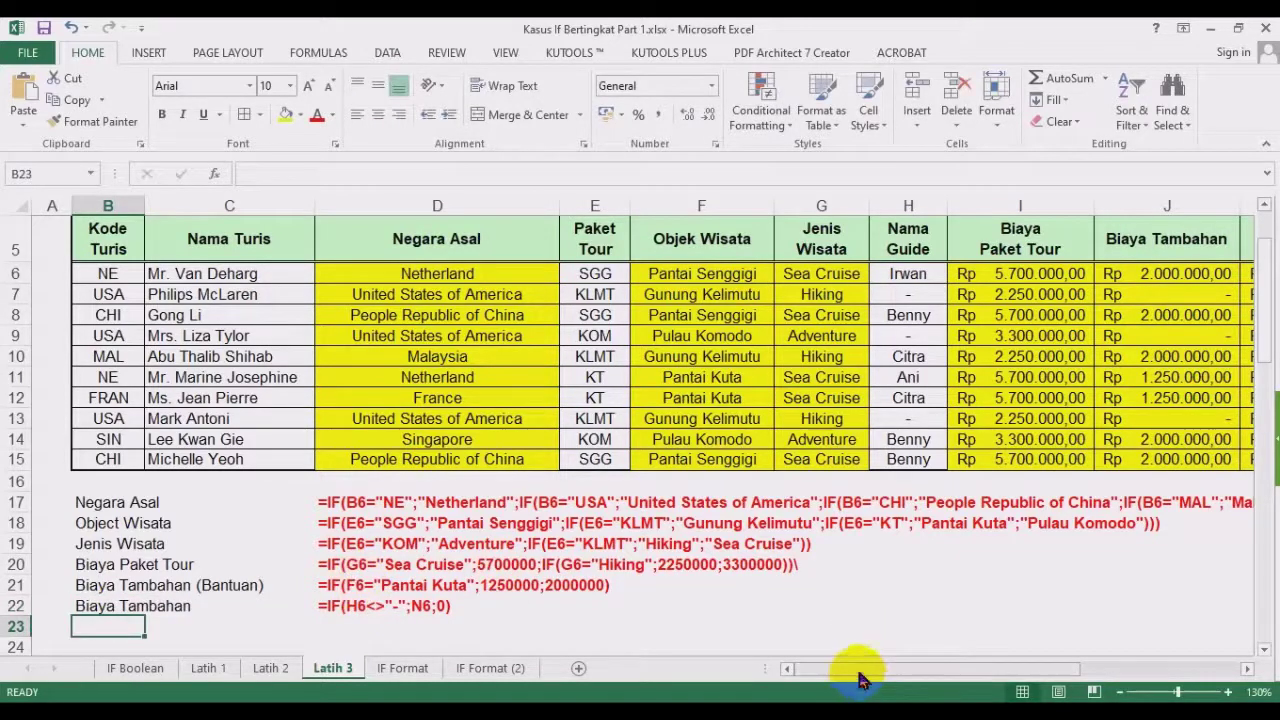
Copy the first Total Biaya formula from K6 and enter it in D23 as the text =SUM(I6:J6).
{"action": "left_click_drag", "start_coordinate": [846, 672], "coordinate": [949, 668]}
{"action": "left_click", "coordinate": [1020, 273]}
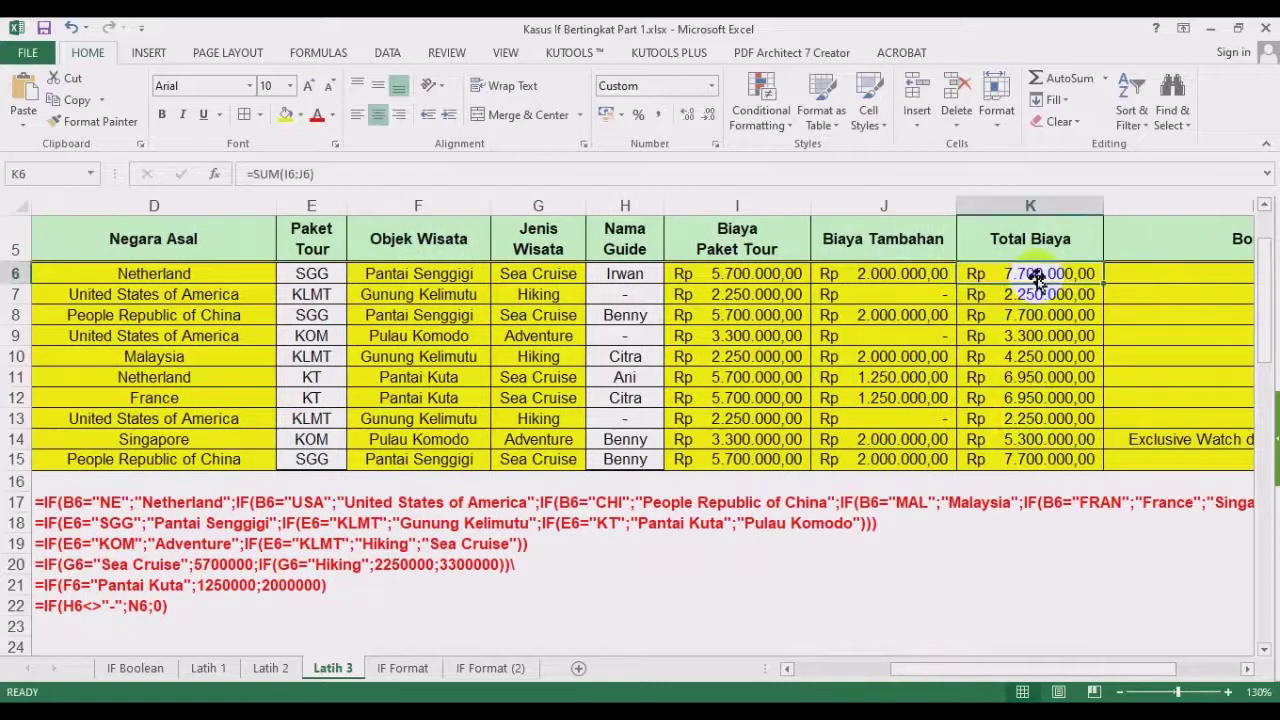
{"action": "left_click", "coordinate": [384, 168]}
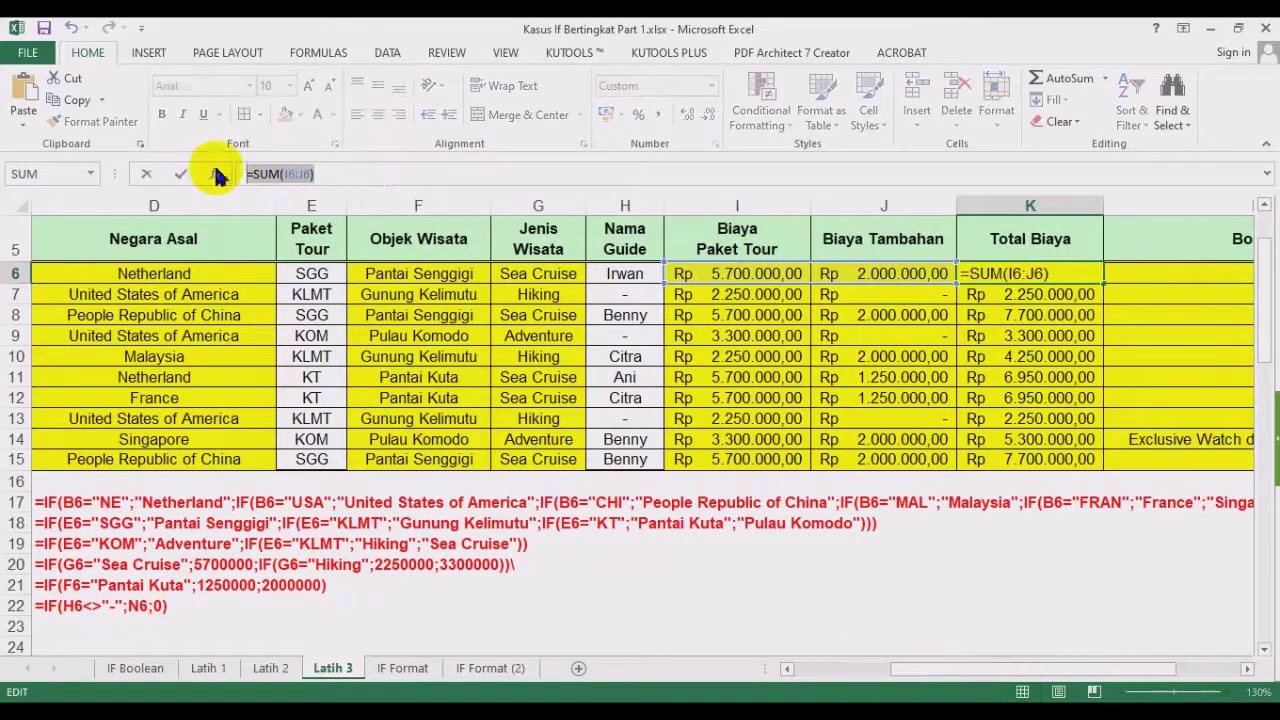
{"action": "key", "text": "Escape"}
{"action": "left_click", "coordinate": [820, 668]}
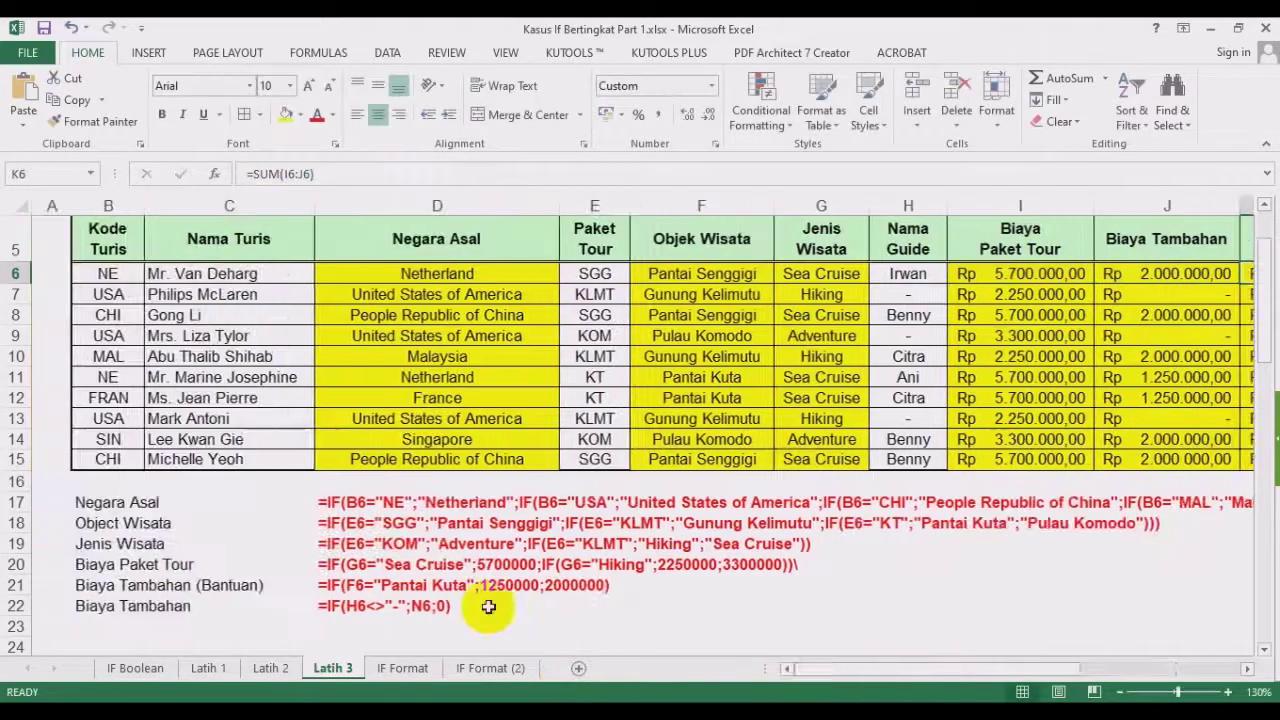
{"action": "left_click", "coordinate": [400, 626]}
{"action": "type", "text": "'=SUM(I6:J6)"}
{"action": "scroll", "coordinate": [545, 578], "scroll_direction": "down", "scroll_amount": 1}
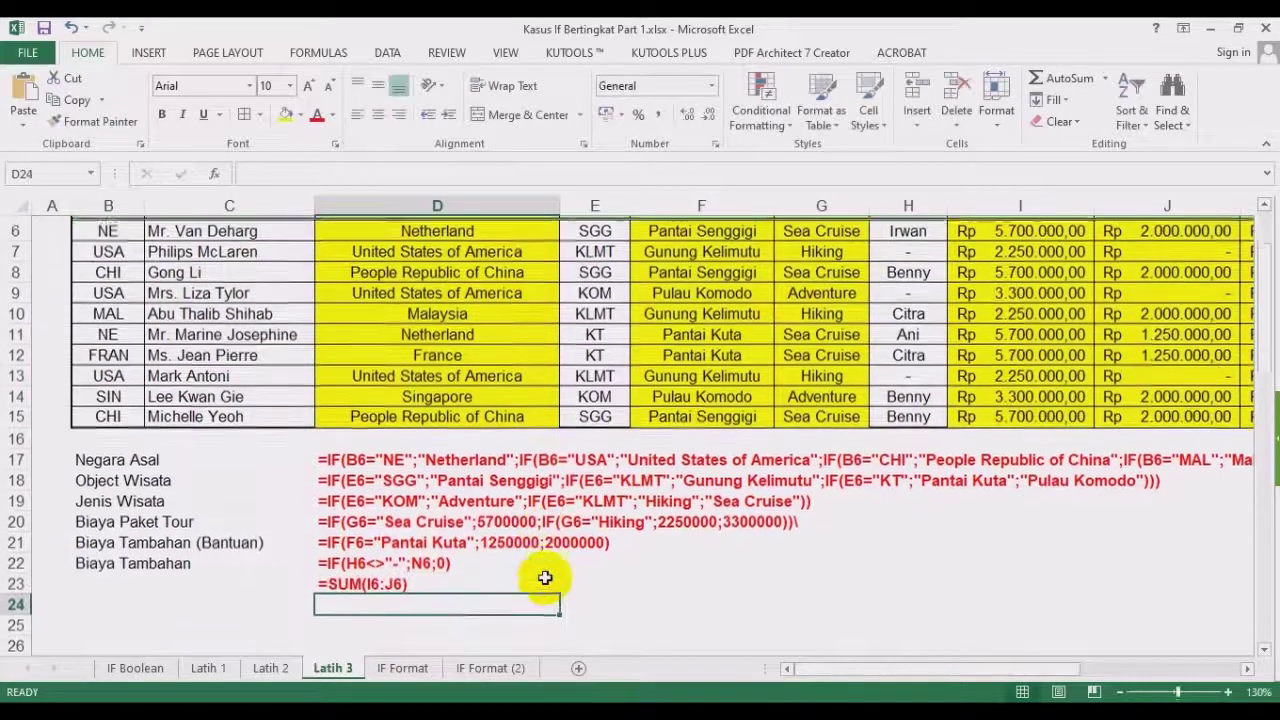
Enter the labels "Total Biaya" in B23 and "Bonus" in B24.
{"action": "key", "text": "Left"}
{"action": "key", "text": "Left"}
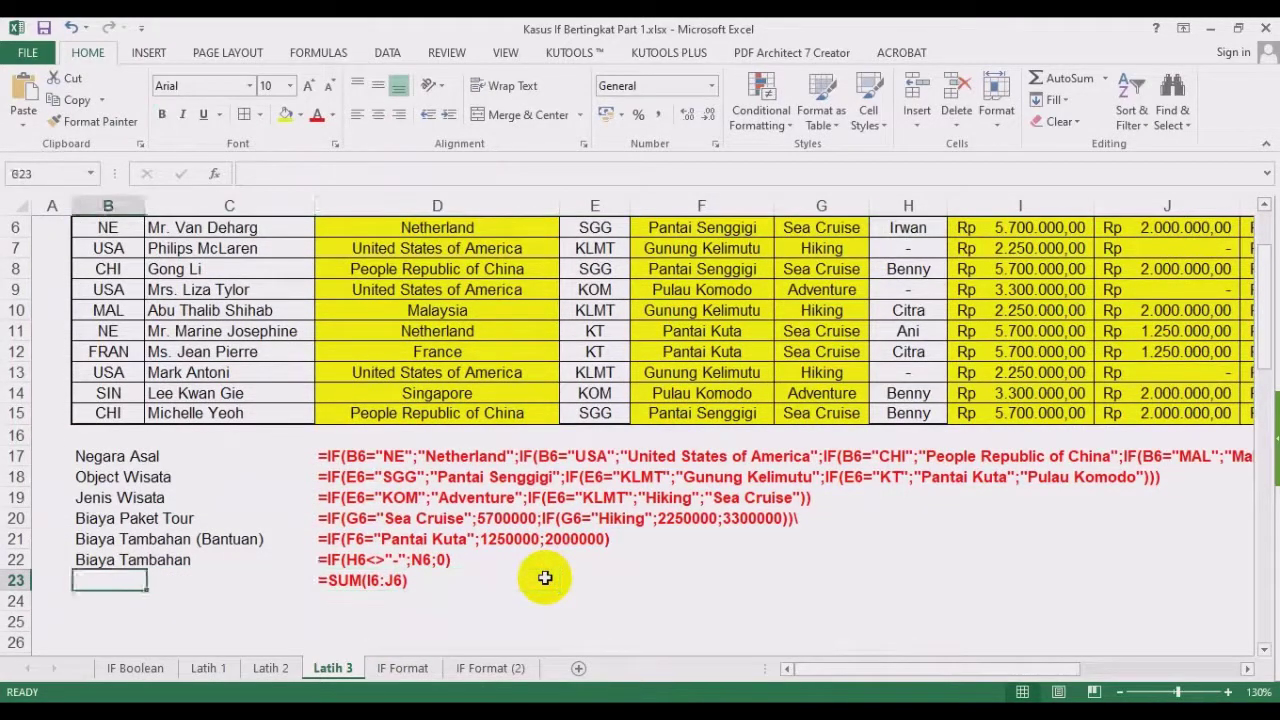
{"action": "type", "text": "Total Biaya"}
{"action": "key", "text": "Return"}
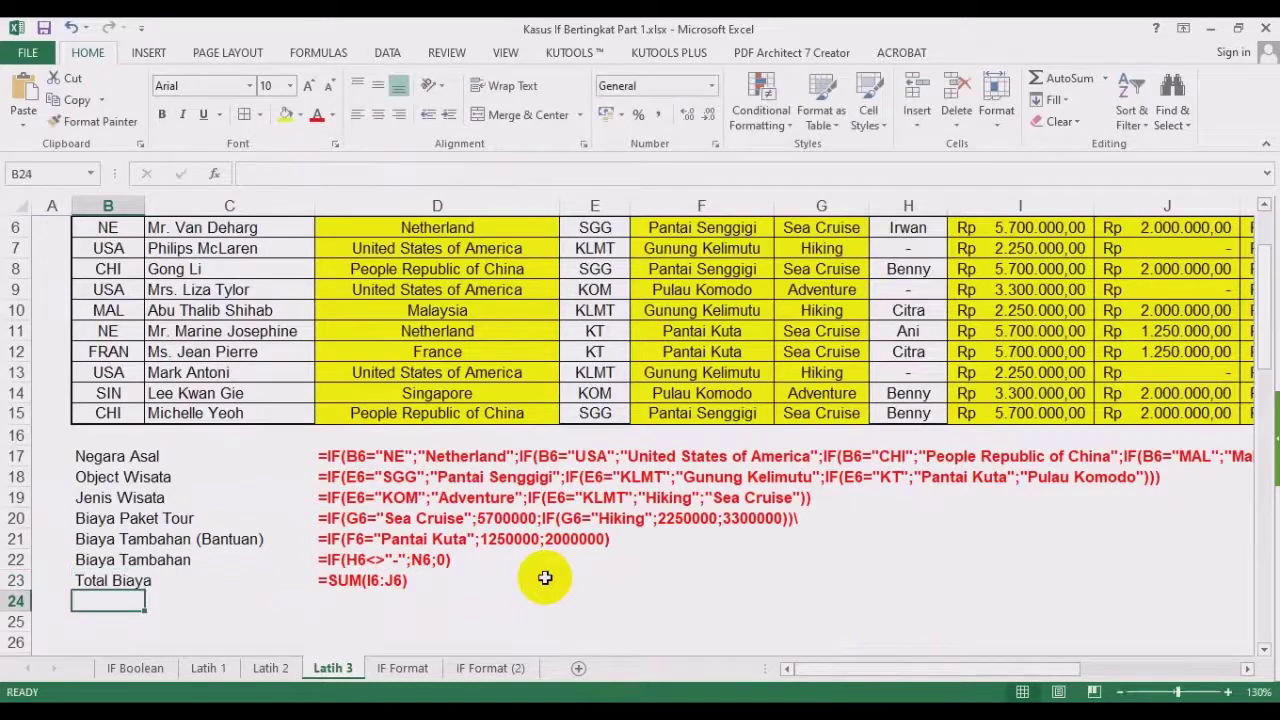
{"action": "type", "text": "Bonus"}
{"action": "key", "text": "Return"}
Copy the full formula text of the first Bonus cell, L6, leaving the cell unchanged.
{"action": "scroll", "coordinate": [545, 578], "scroll_direction": "up", "scroll_amount": 2}
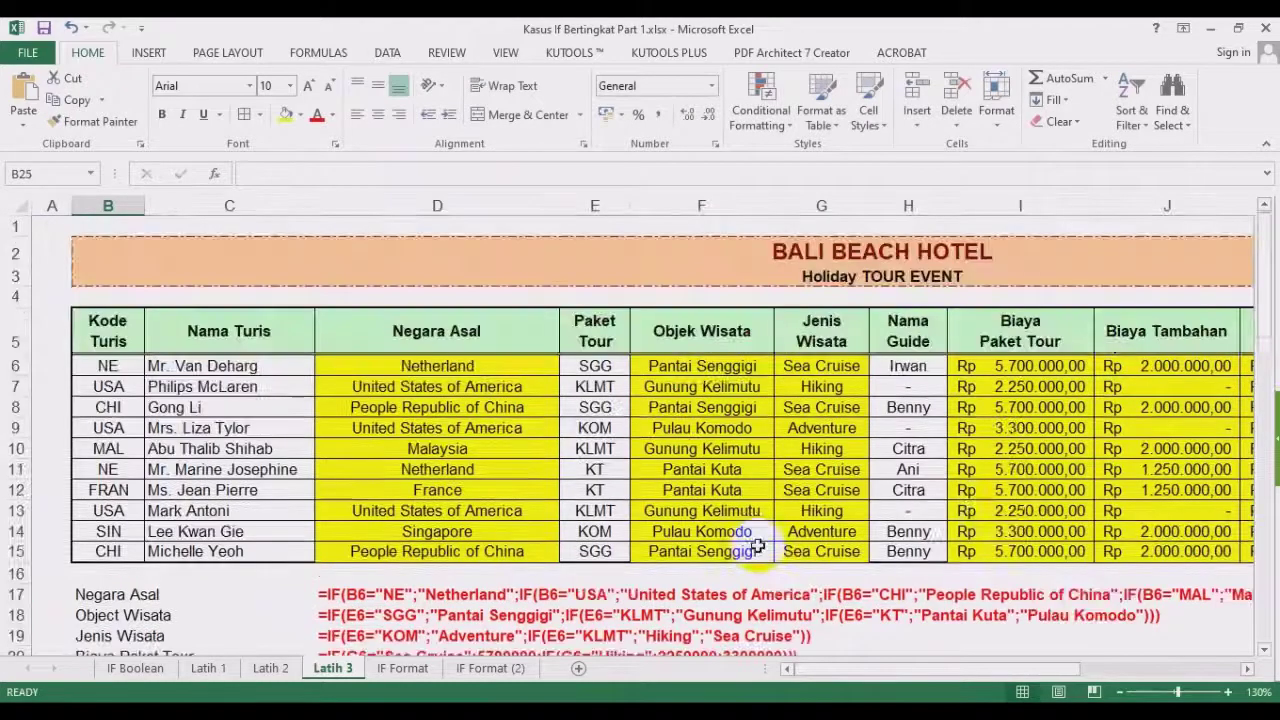
{"action": "scroll", "coordinate": [1000, 668], "scroll_direction": "right", "scroll_amount": 4}
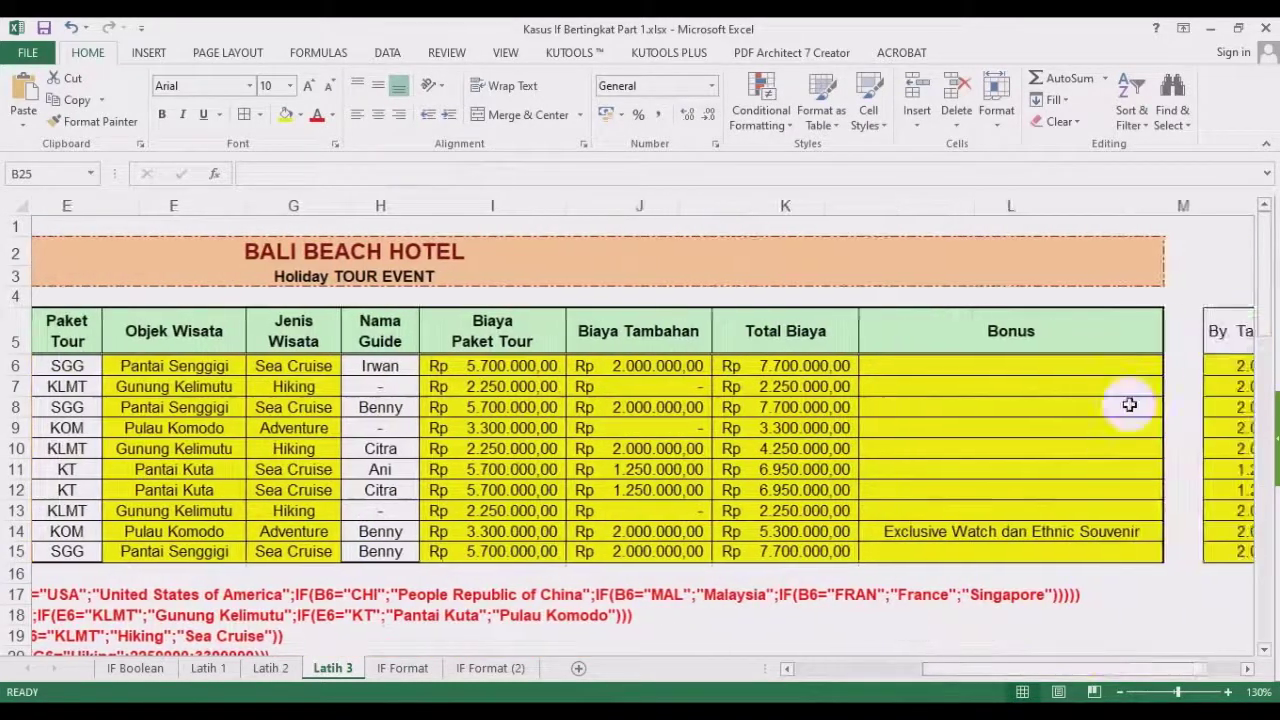
{"action": "left_click", "coordinate": [1071, 364]}
{"action": "left_click_drag", "start_coordinate": [826, 174], "coordinate": [247, 174]}
{"action": "key", "text": "ctrl+c"}
{"action": "key", "text": "Escape"}
Paste the copied Bonus formula as text into D24.
{"action": "scroll", "coordinate": [829, 670], "scroll_direction": "left", "scroll_amount": 4}
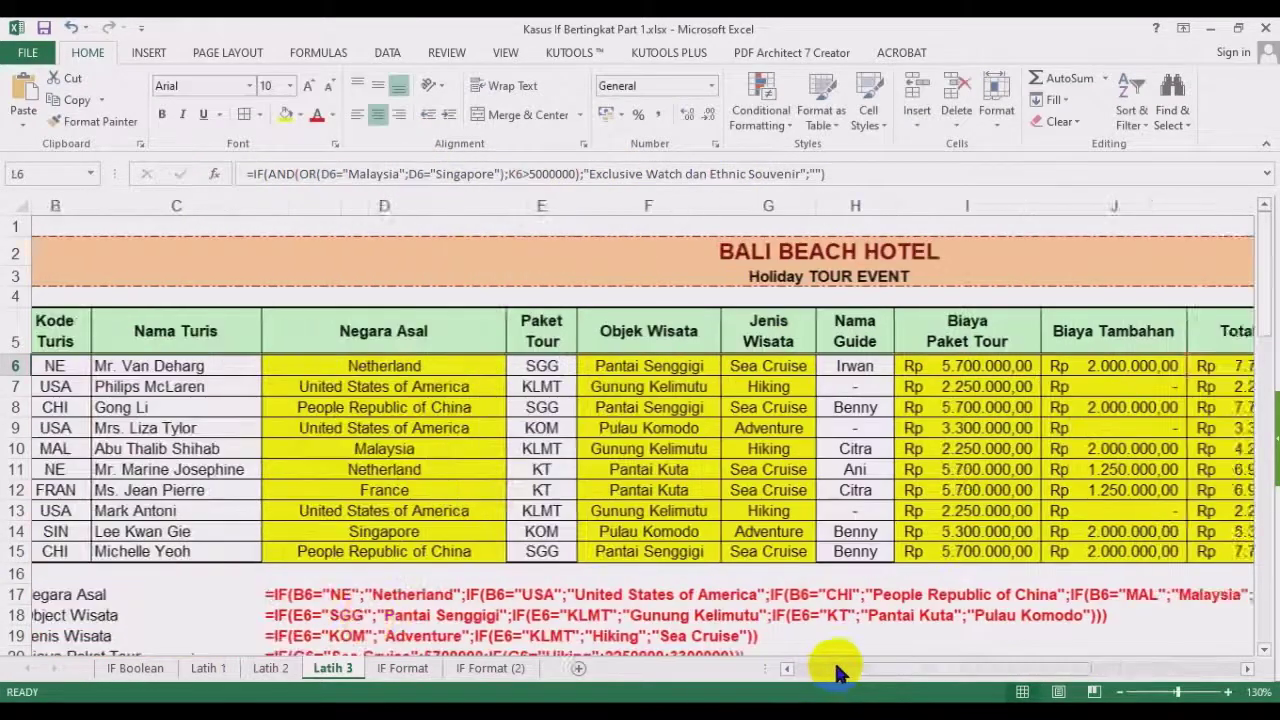
{"action": "scroll", "coordinate": [414, 609], "scroll_direction": "down", "scroll_amount": 2}
{"action": "scroll", "coordinate": [365, 600], "scroll_direction": "down", "scroll_amount": 2}
{"action": "left_click", "coordinate": [360, 520]}
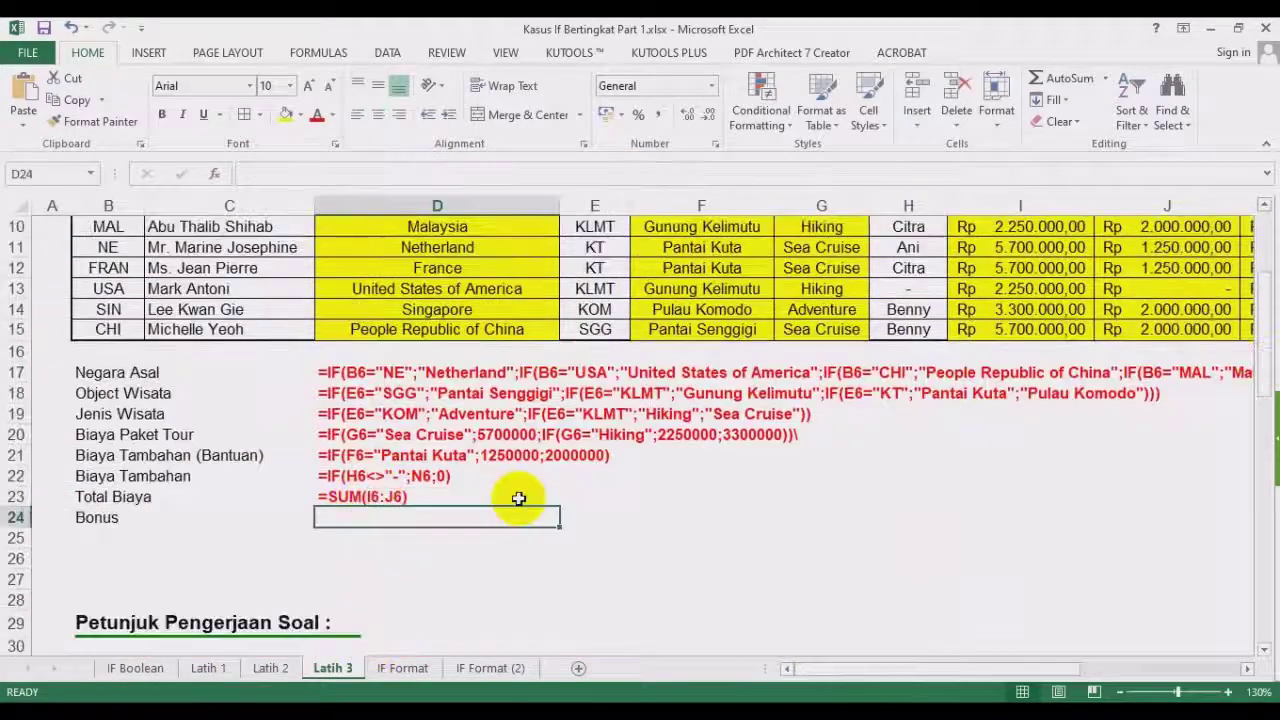
{"action": "type", "text": "'"}
{"action": "key", "text": "ctrl+v"}
{"action": "key", "text": "Return"}
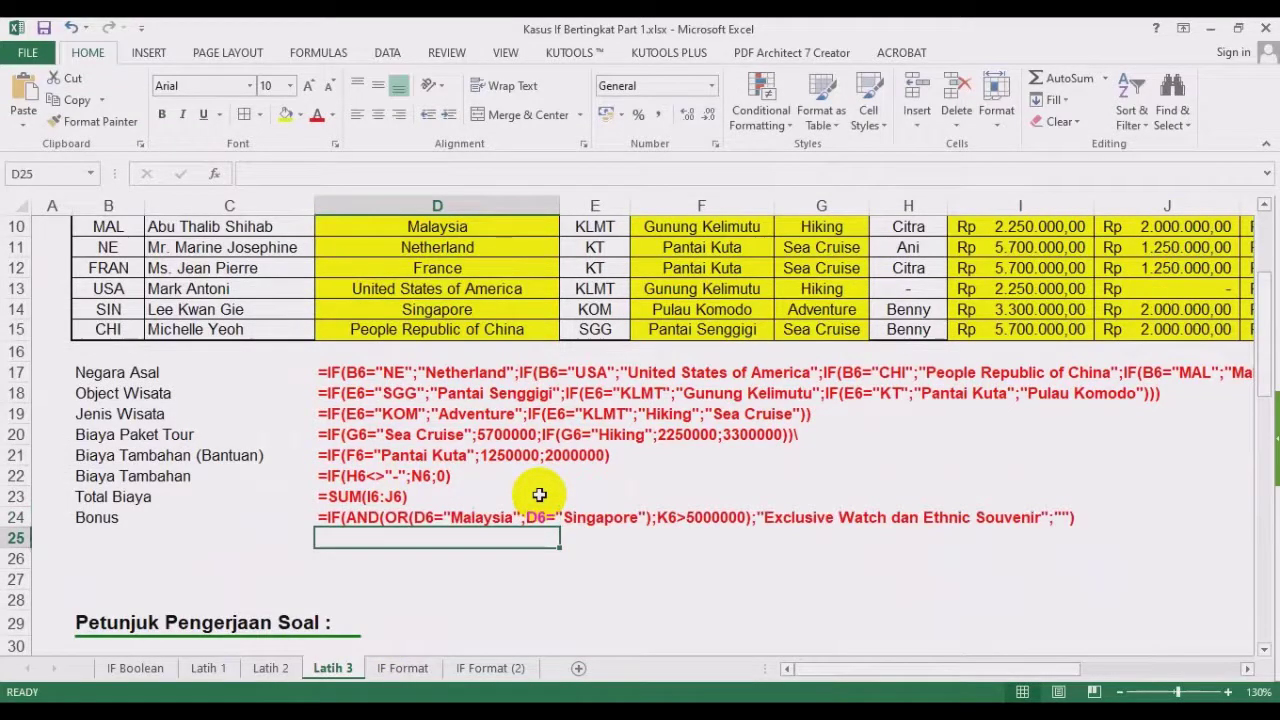
{"action": "key", "text": "Up"}
{"action": "key", "text": "Left"}
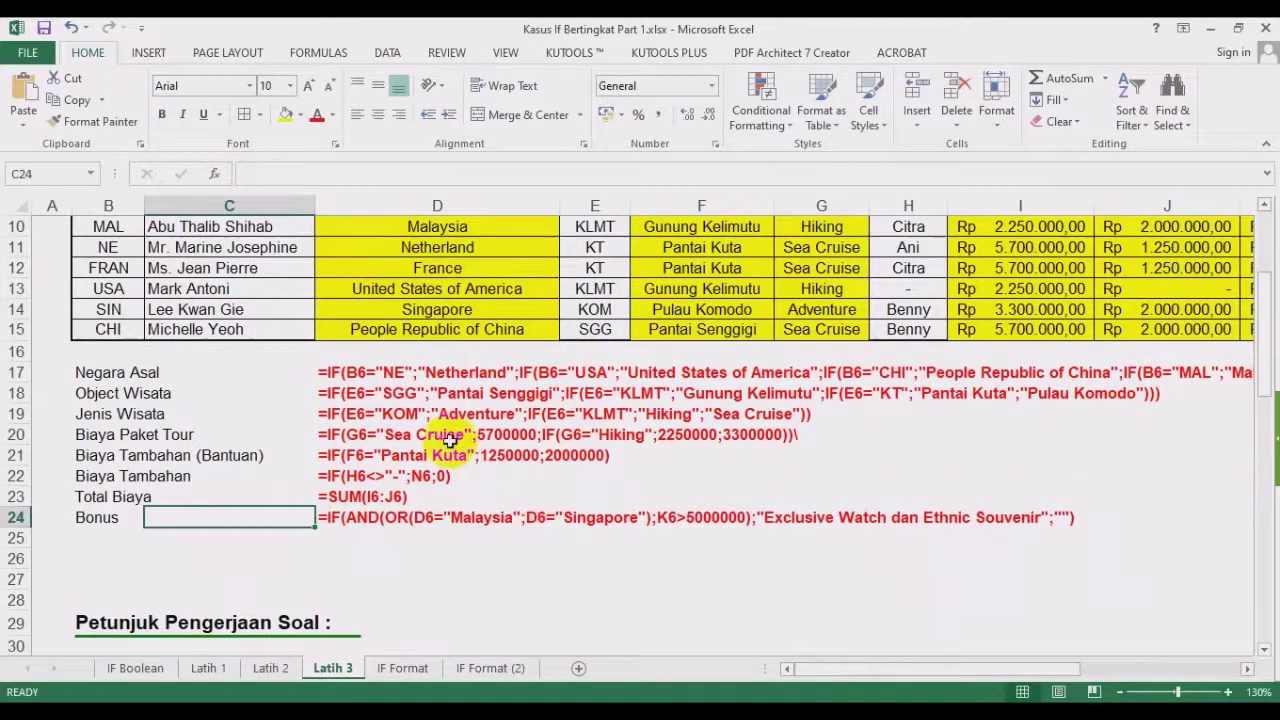
Format the first Negara Asal cell, D6, with a red fill and bold yellow text.
{"action": "scroll", "coordinate": [440, 430], "scroll_direction": "up", "scroll_amount": 3}
{"action": "left_click", "coordinate": [480, 366]}
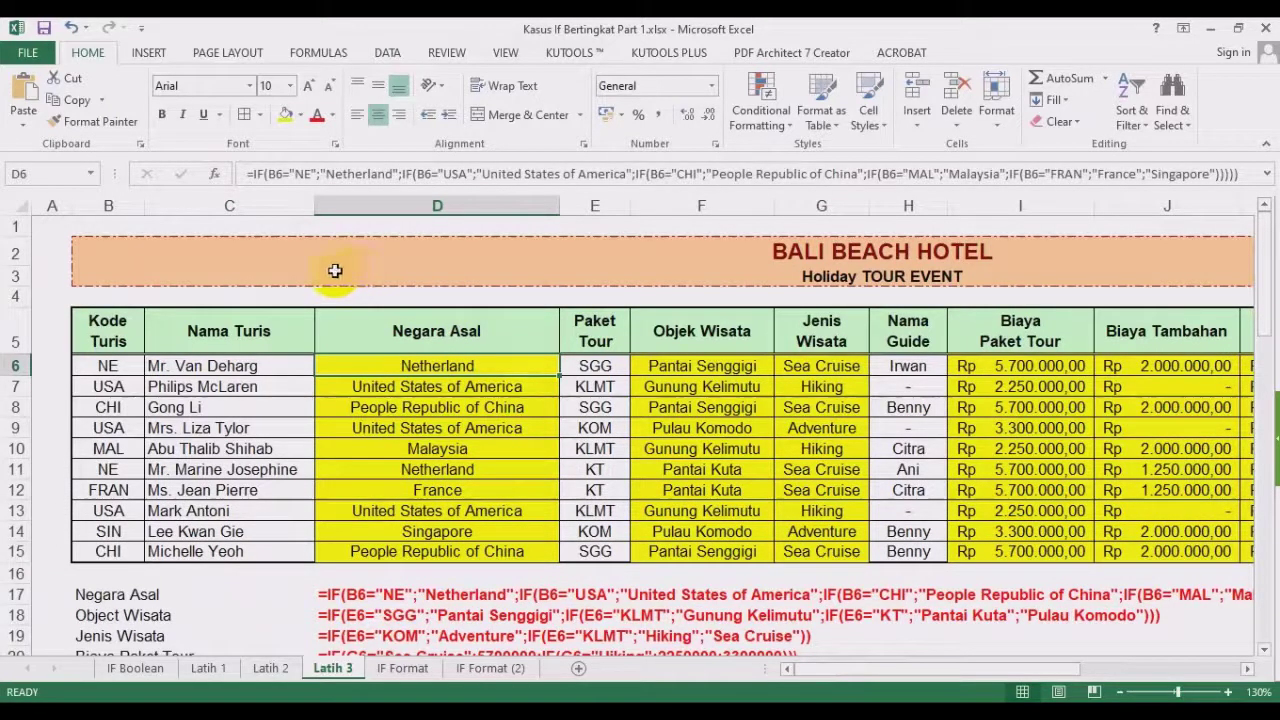
{"action": "left_click", "coordinate": [301, 115]}
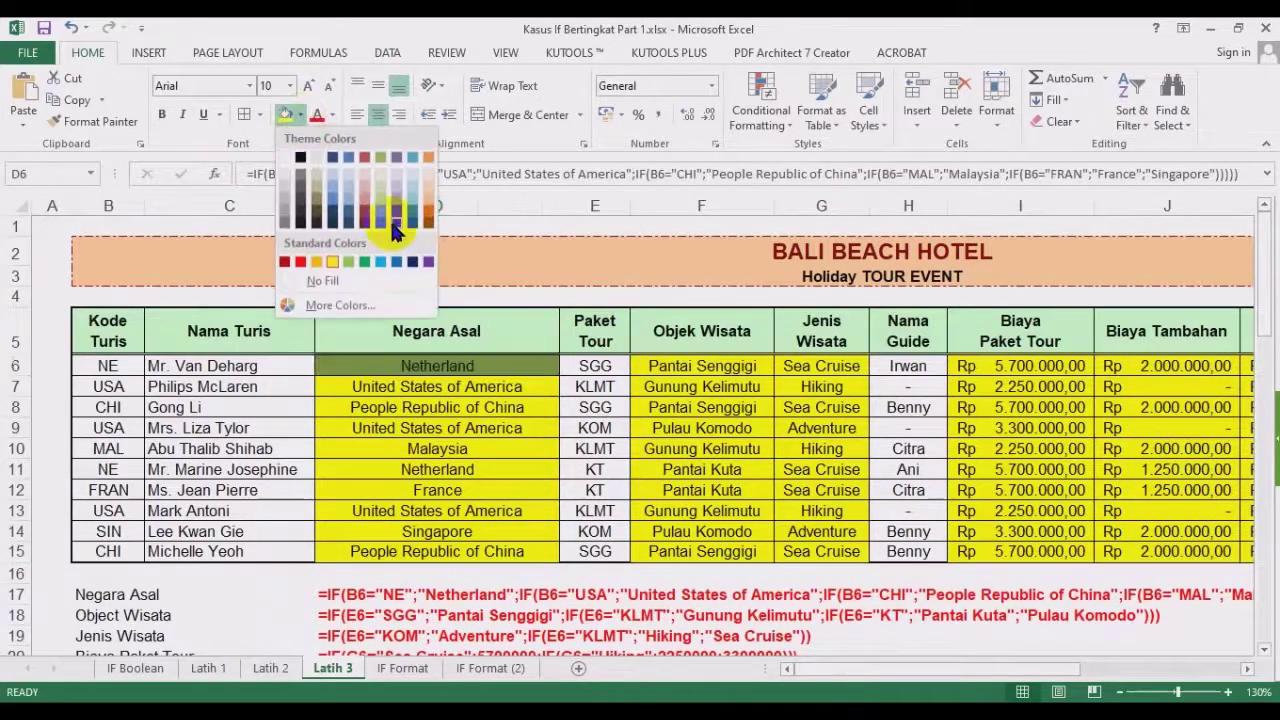
{"action": "left_click", "coordinate": [290, 256]}
{"action": "left_click", "coordinate": [332, 115]}
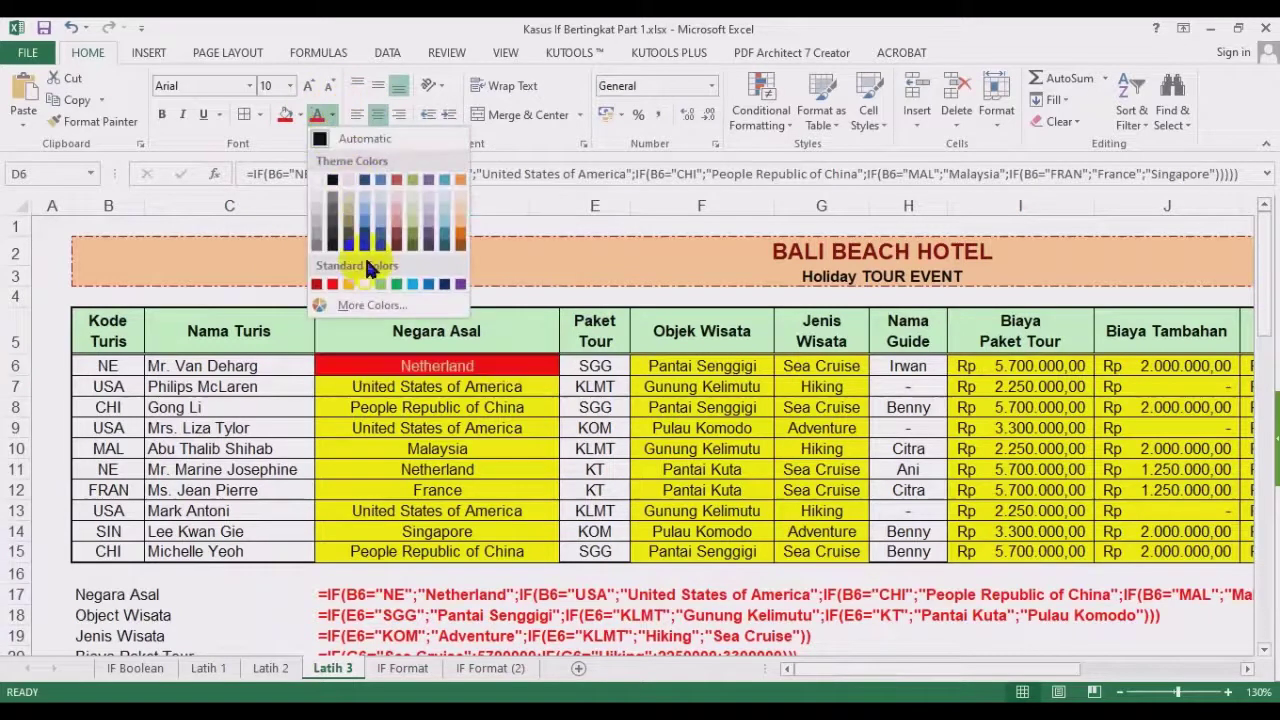
{"action": "left_click", "coordinate": [365, 286]}
{"action": "left_click", "coordinate": [163, 118]}
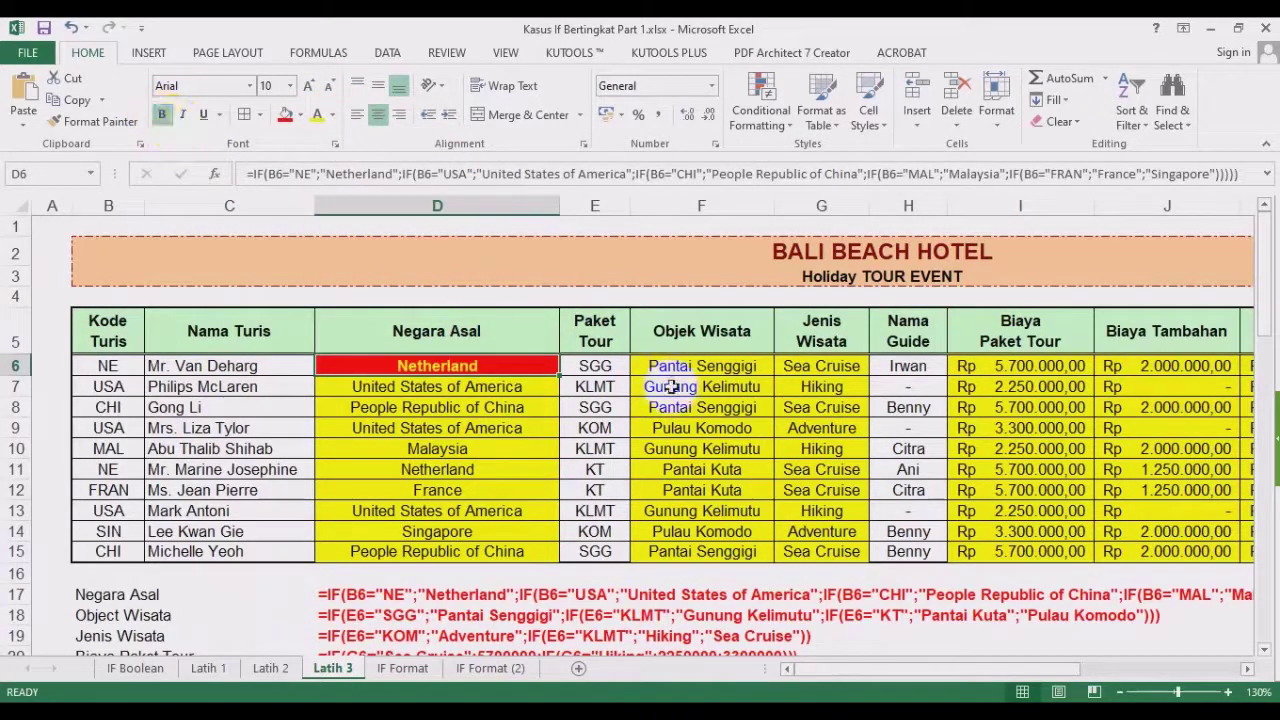
Apply the same red fill and bold yellow text to the first Objek Wisata and Jenis Wisata cells, F6:G6.
{"action": "left_click_drag", "start_coordinate": [670, 368], "coordinate": [800, 372]}
{"action": "key", "text": "ctrl+b"}
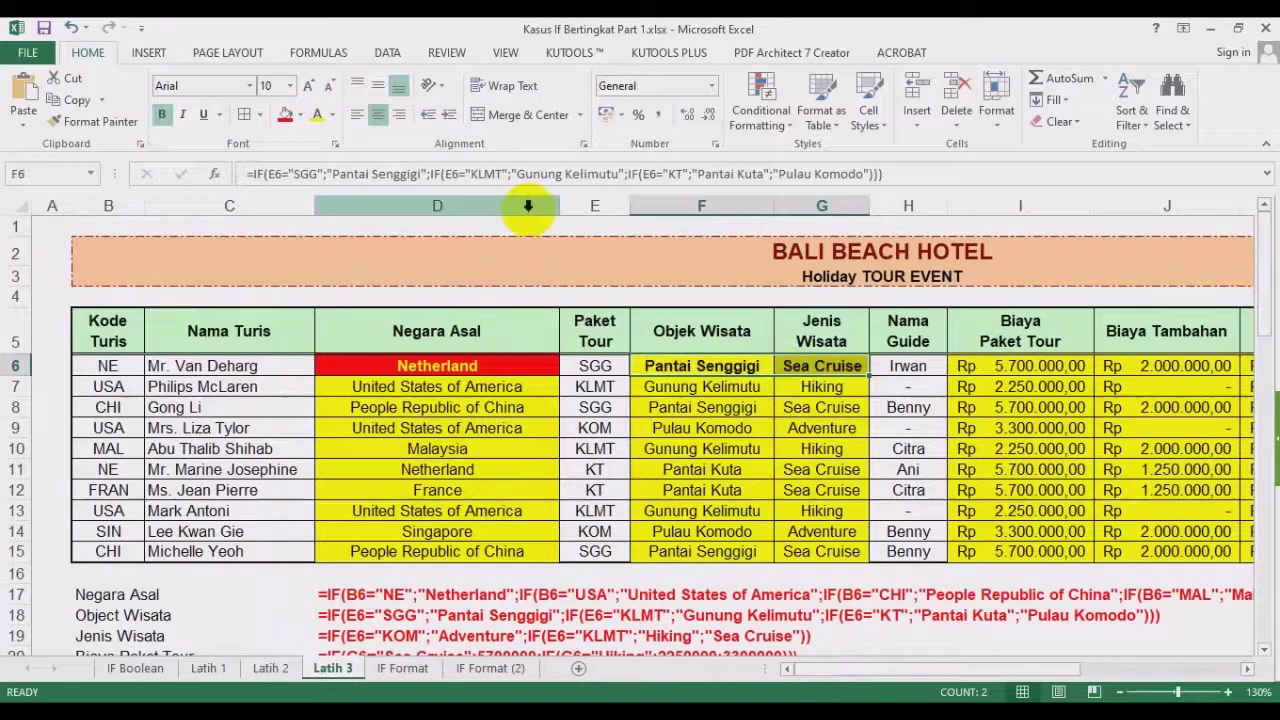
{"action": "left_click", "coordinate": [285, 114]}
{"action": "left_click", "coordinate": [316, 114]}
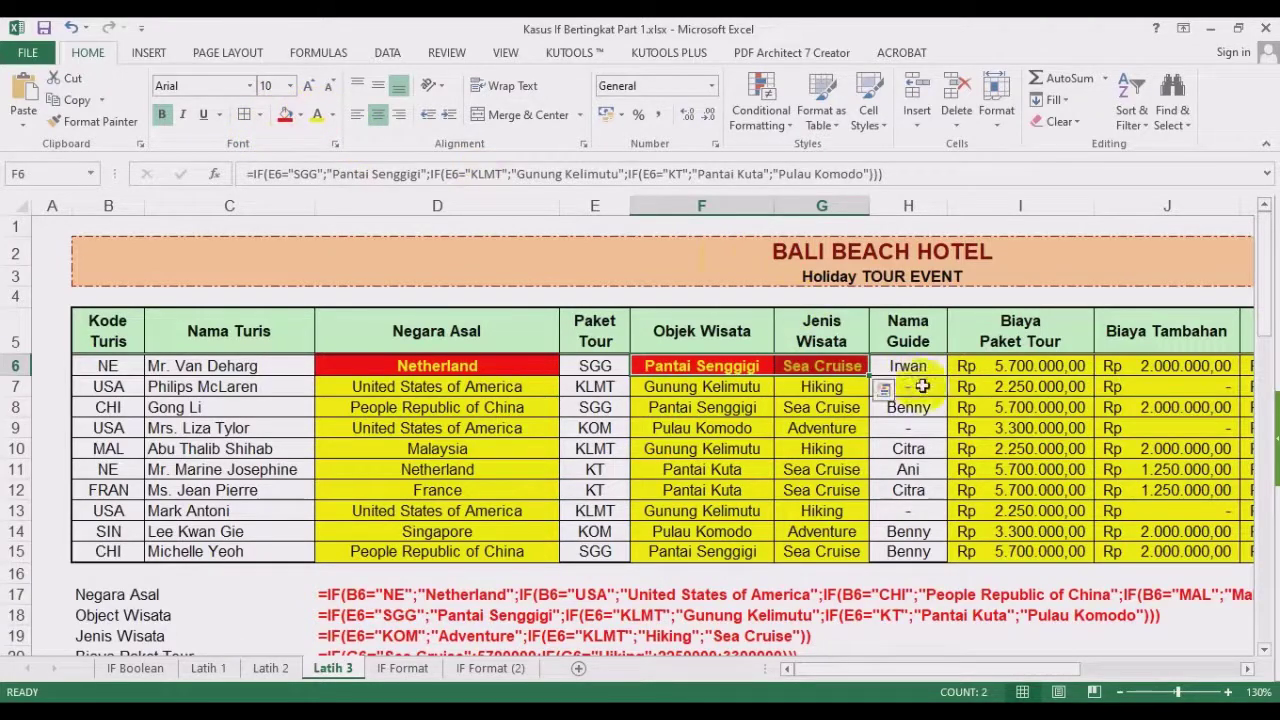
Apply the red fill and bold yellow text to I6:L6, the first Biaya Paket Tour through Bonus cells.
{"action": "left_click_drag", "start_coordinate": [978, 366], "coordinate": [1071, 370]}
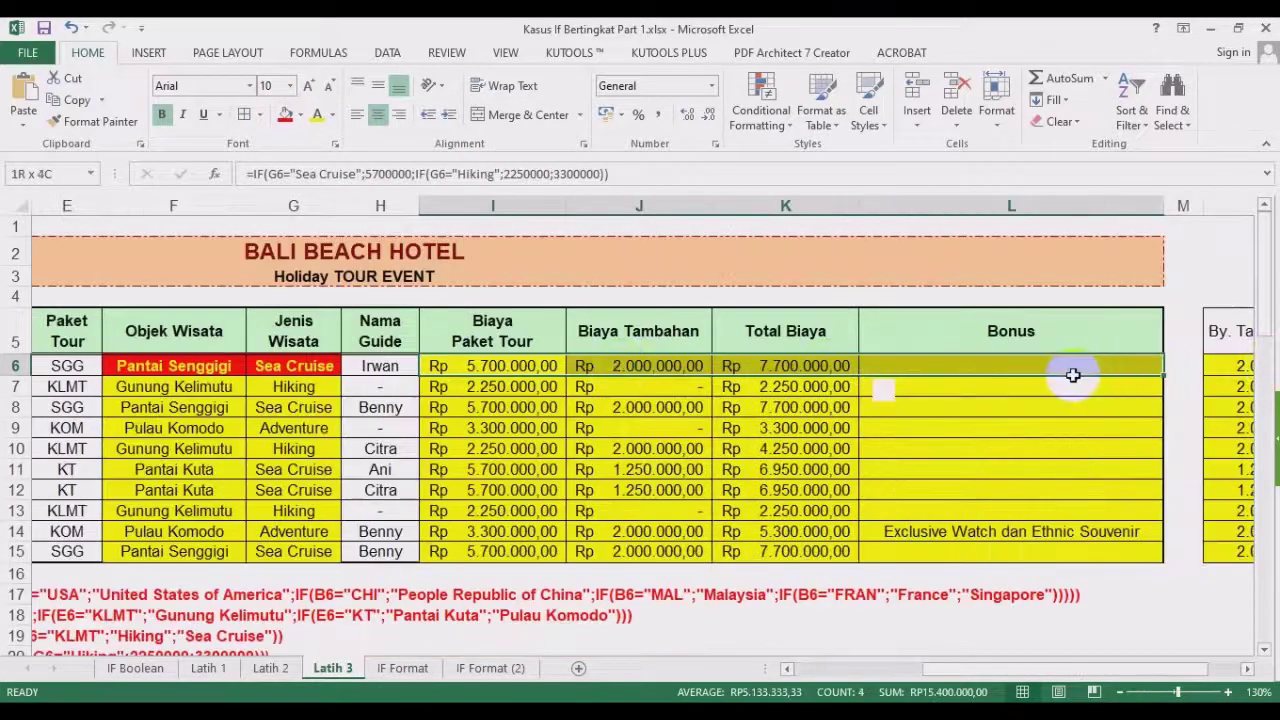
{"action": "left_click", "coordinate": [286, 114]}
{"action": "left_click", "coordinate": [313, 115]}
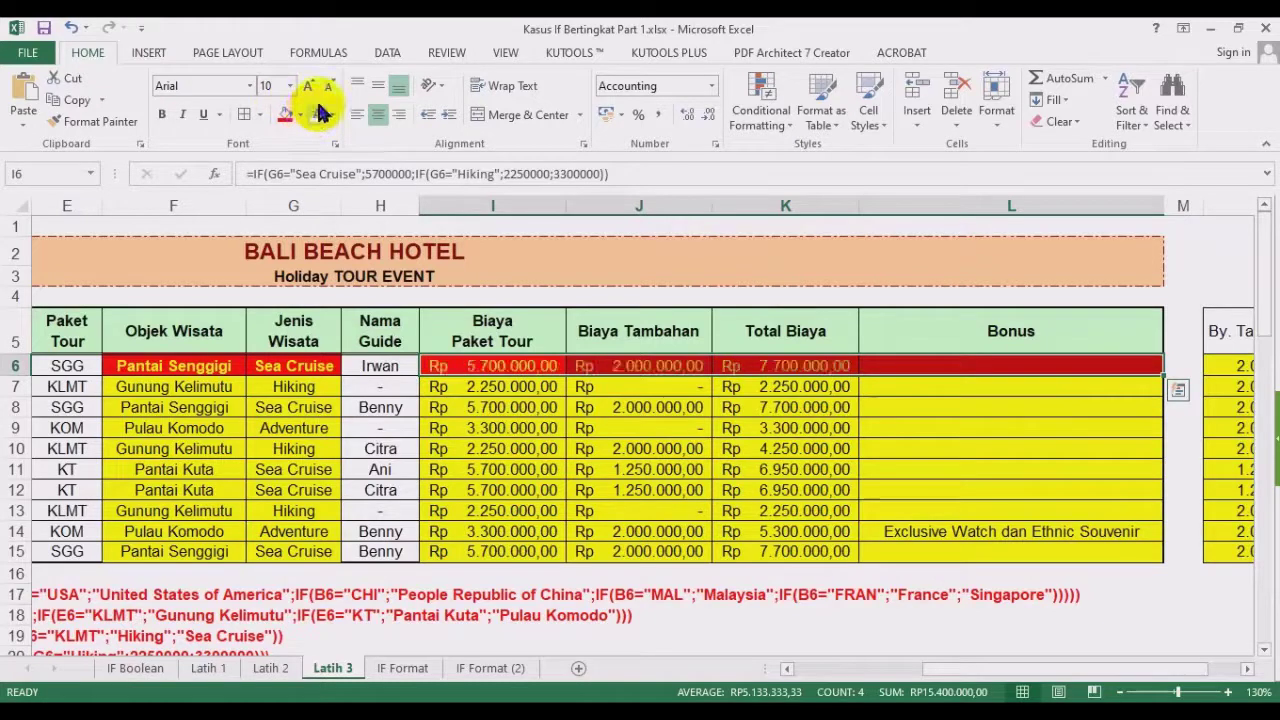
{"action": "left_click", "coordinate": [160, 115]}
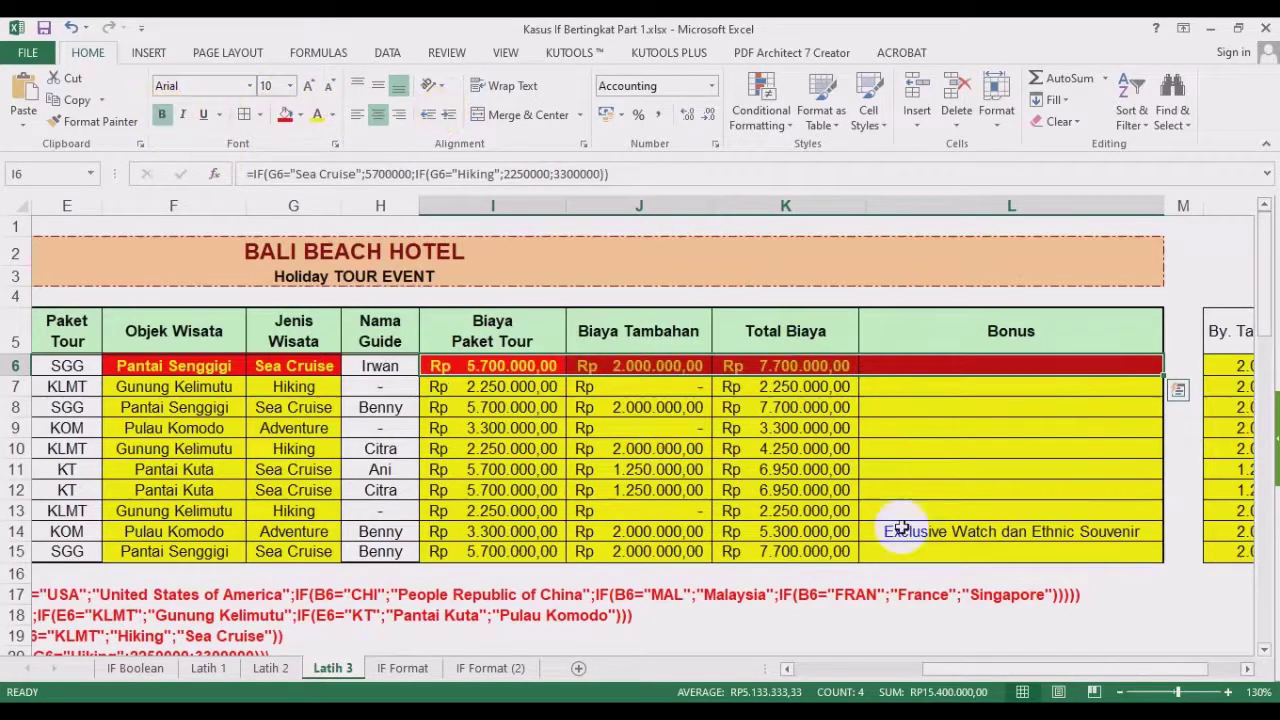
Apply the red fill and bold yellow text to the first By. Tambahan helper cell, N6.
{"action": "left_click_drag", "start_coordinate": [1114, 667], "coordinate": [1163, 667]}
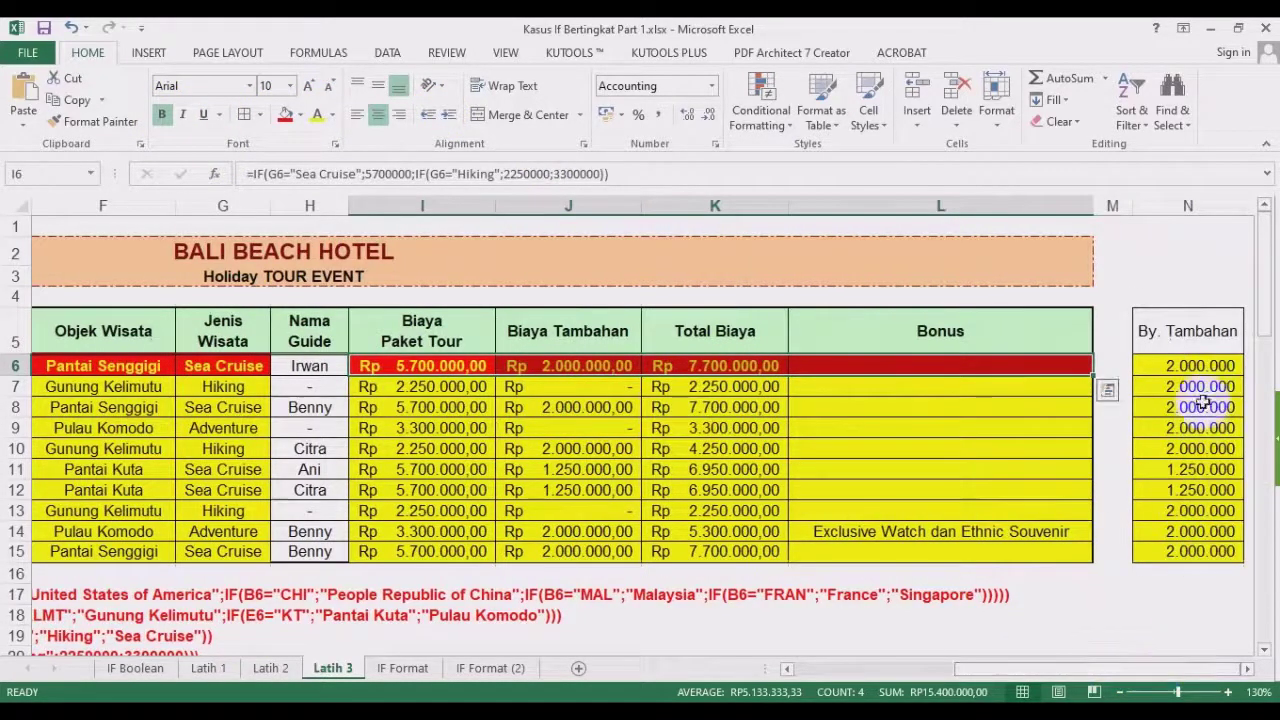
{"action": "left_click", "coordinate": [1190, 366]}
{"action": "left_click", "coordinate": [283, 115]}
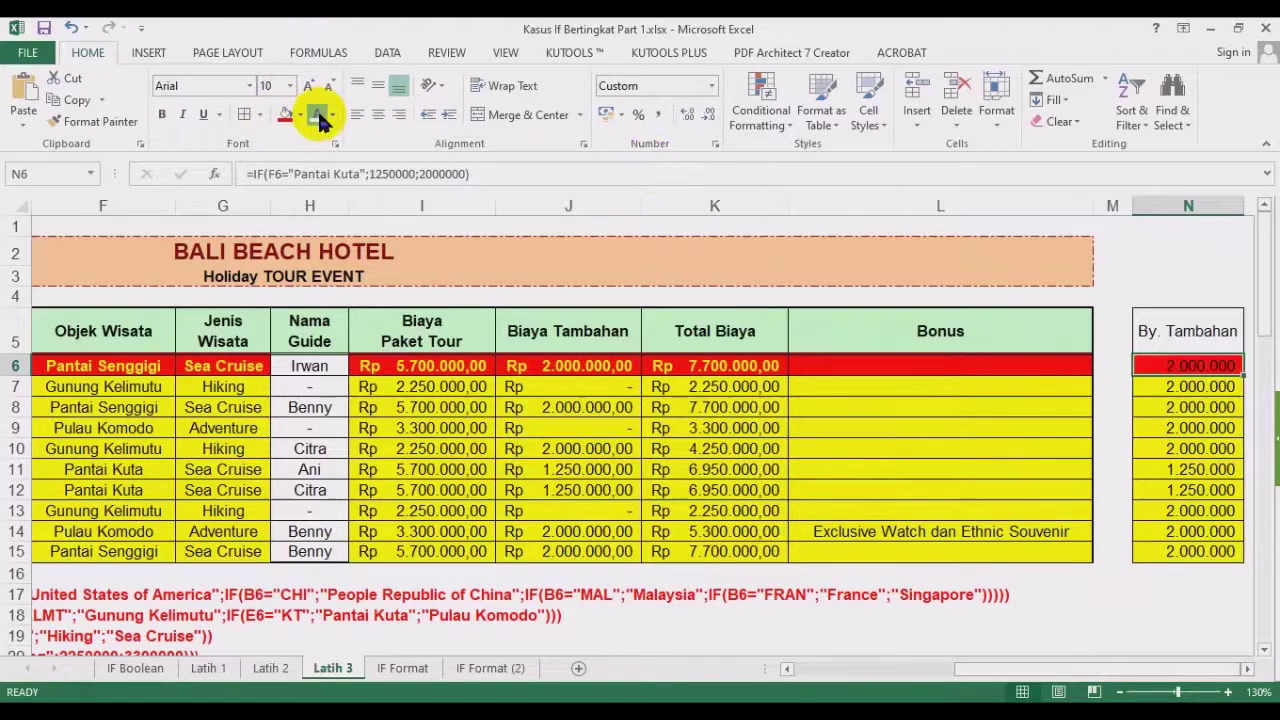
{"action": "left_click", "coordinate": [314, 115]}
{"action": "left_click", "coordinate": [160, 115]}
{"action": "left_click", "coordinate": [1088, 510]}
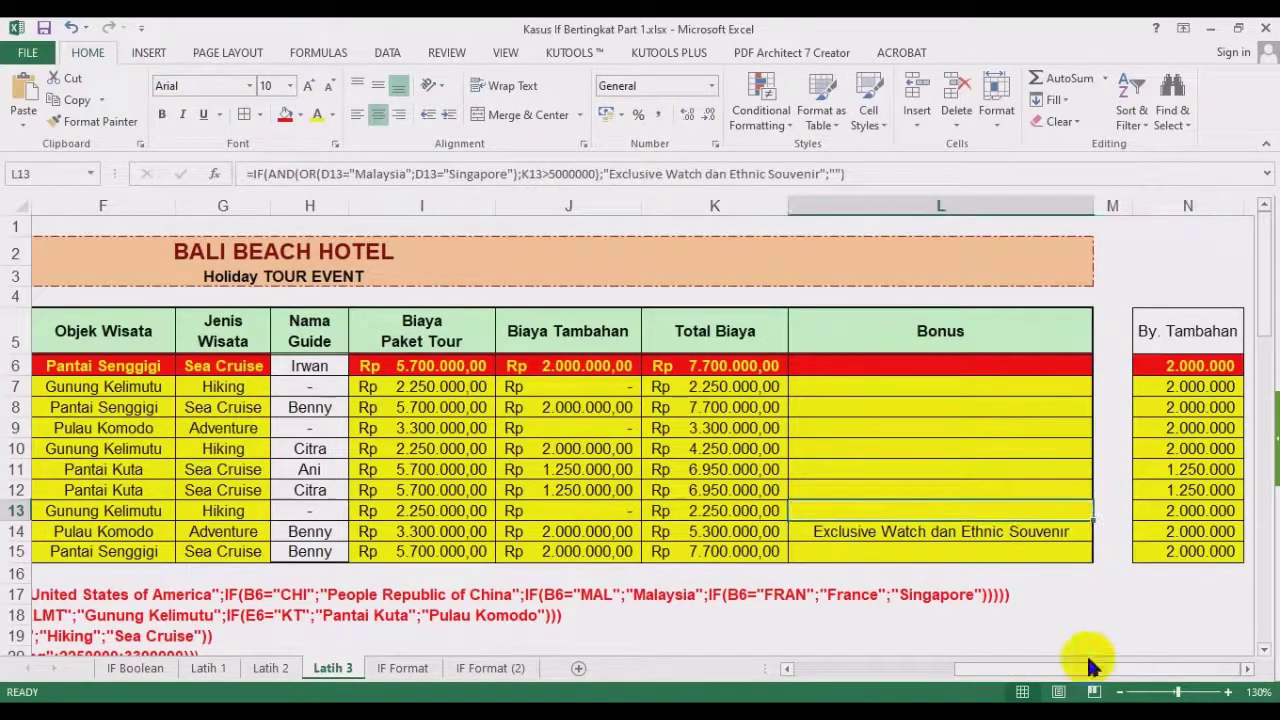
Review the full width of the formula list on Latih 3 and compare it with the lists on Latih 1 and Latih 2.
{"action": "left_click_drag", "start_coordinate": [1094, 668], "coordinate": [840, 668]}
{"action": "scroll", "coordinate": [607, 585], "scroll_direction": "down", "scroll_amount": 2}
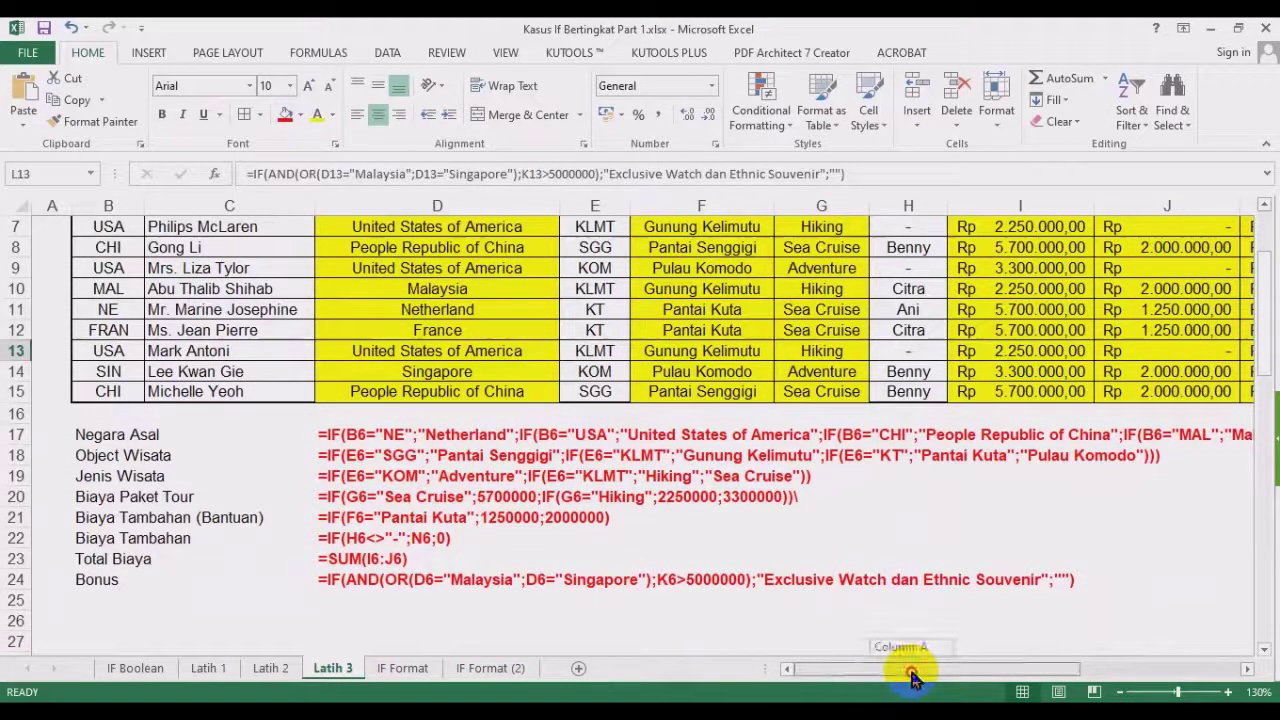
{"action": "left_click_drag", "start_coordinate": [912, 678], "coordinate": [1036, 672]}
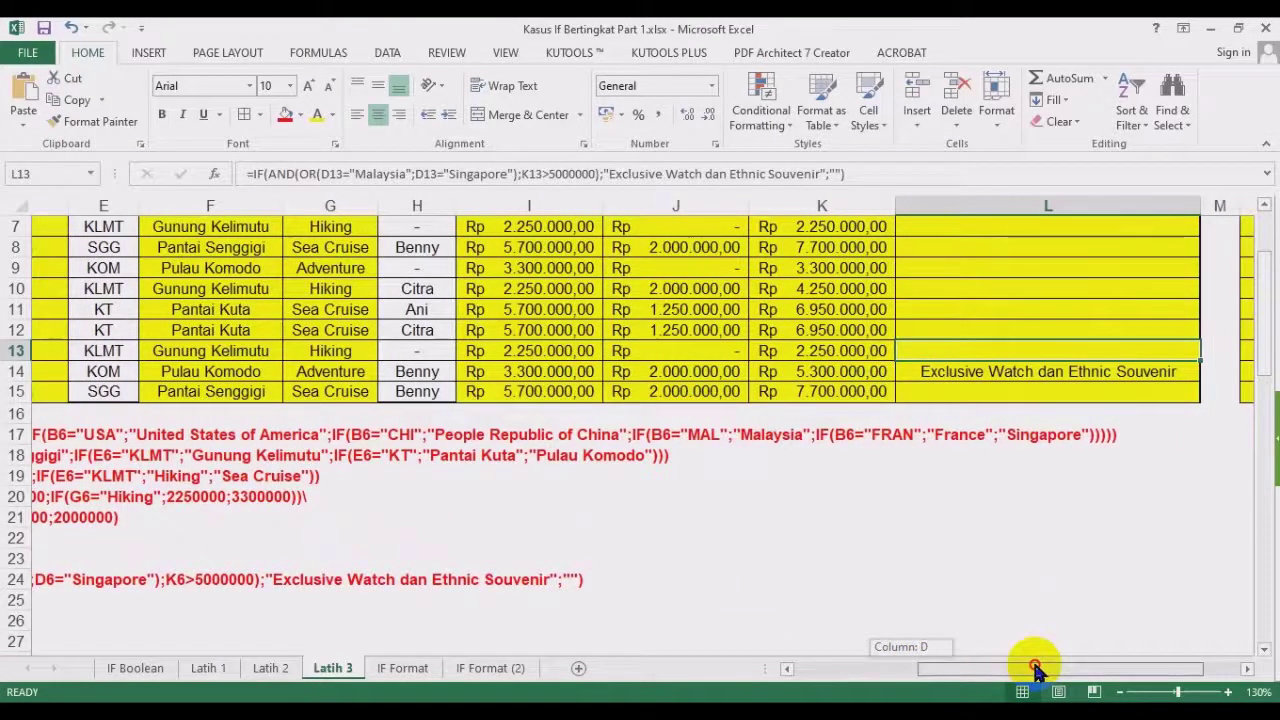
{"action": "left_click_drag", "start_coordinate": [1036, 672], "coordinate": [905, 665]}
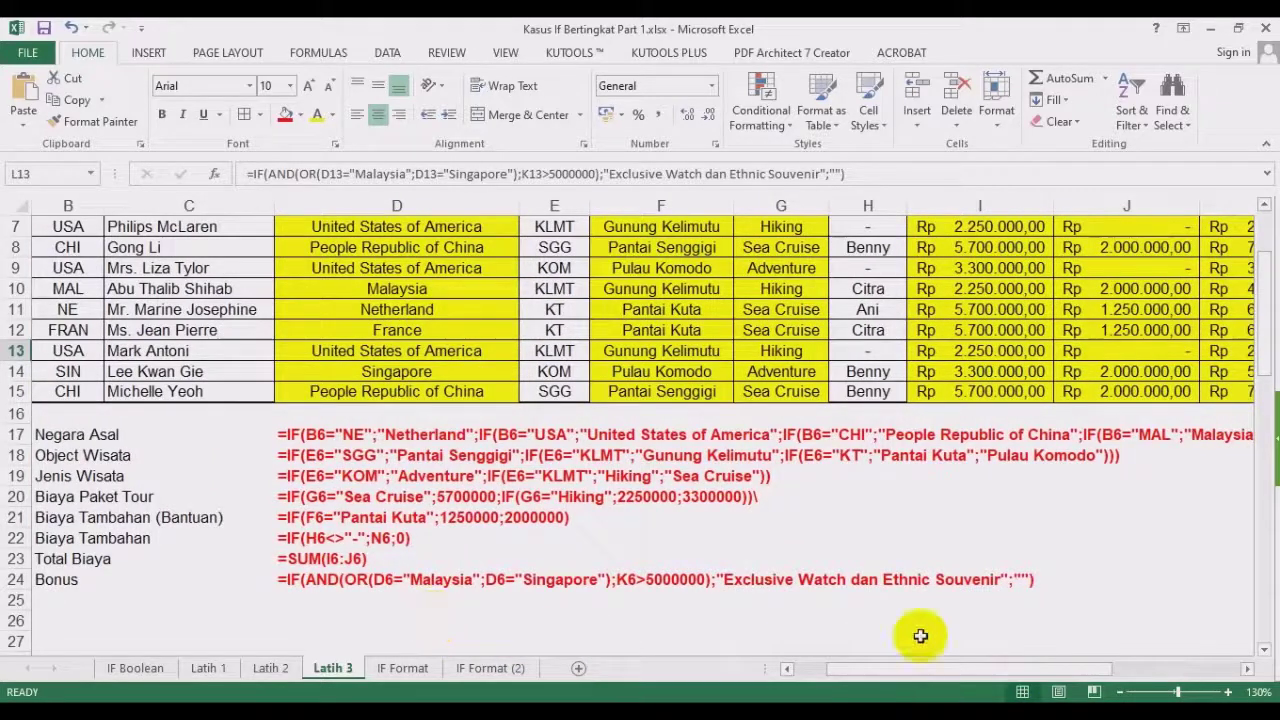
{"action": "left_click_drag", "start_coordinate": [924, 677], "coordinate": [826, 676]}
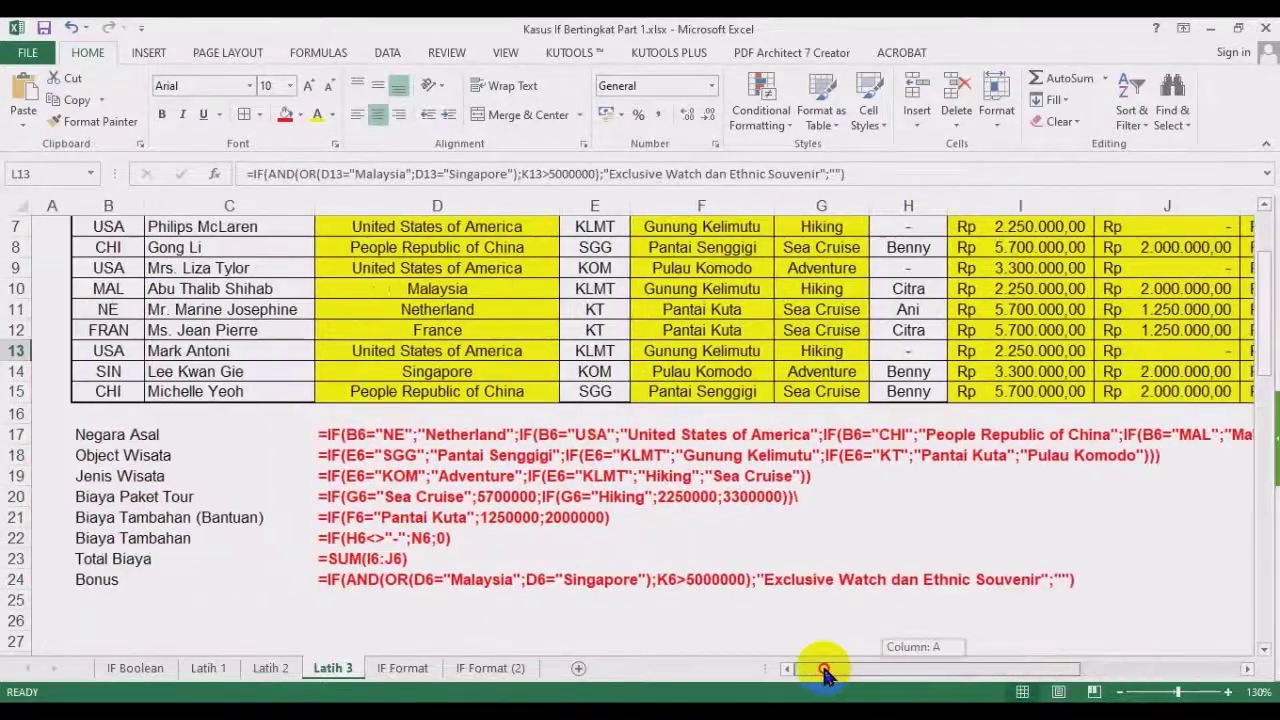
{"action": "left_click", "coordinate": [378, 496]}
{"action": "left_click", "coordinate": [208, 668]}
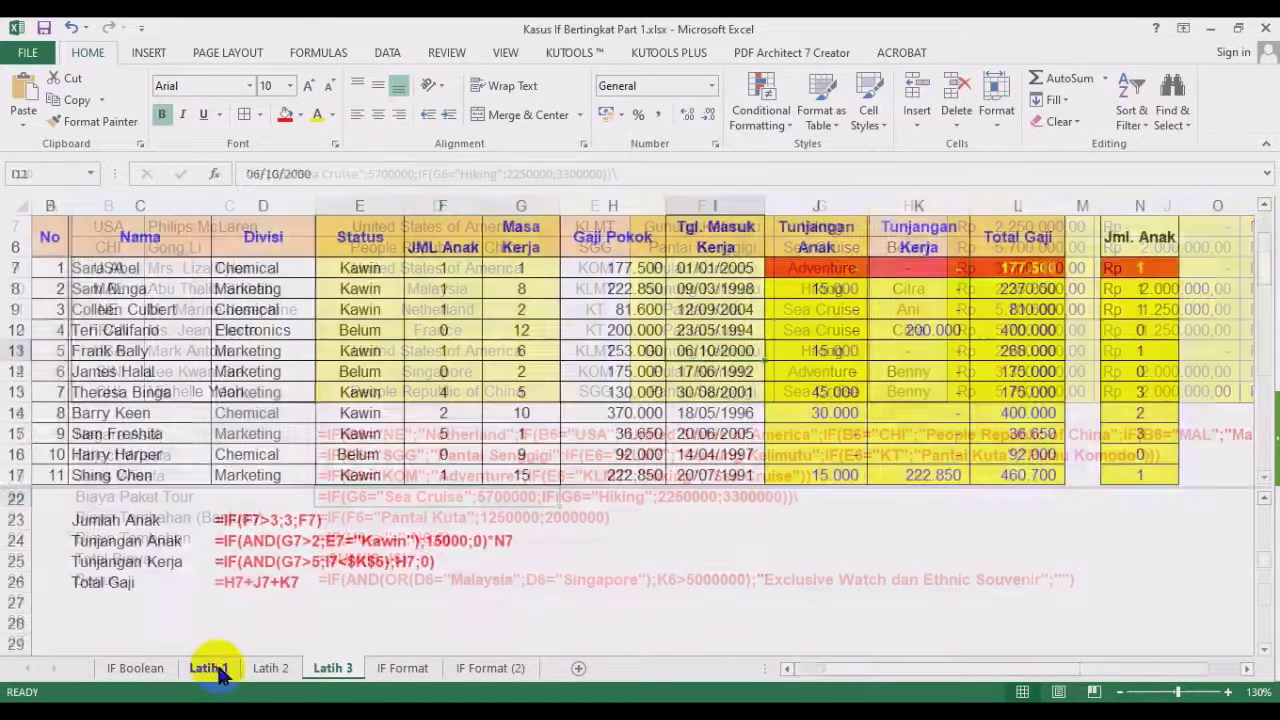
{"action": "left_click", "coordinate": [272, 668]}
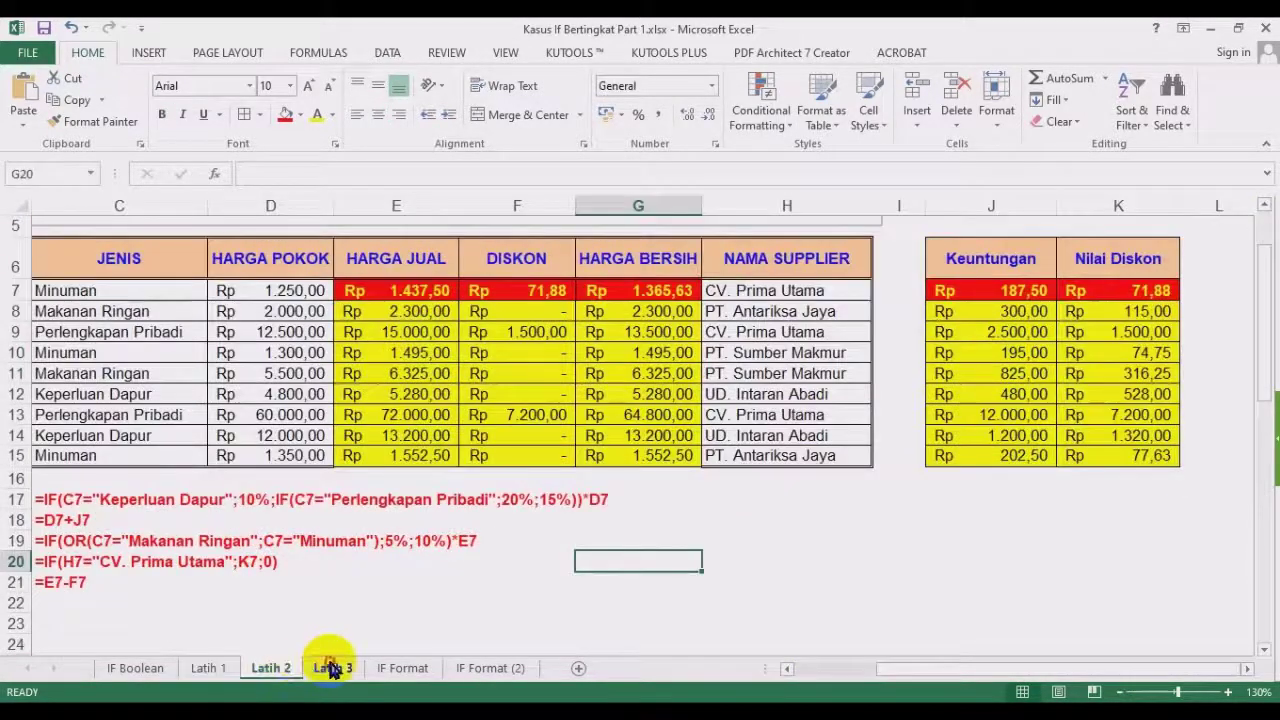
{"action": "left_click", "coordinate": [332, 668]}
{"action": "left_click", "coordinate": [522, 536]}
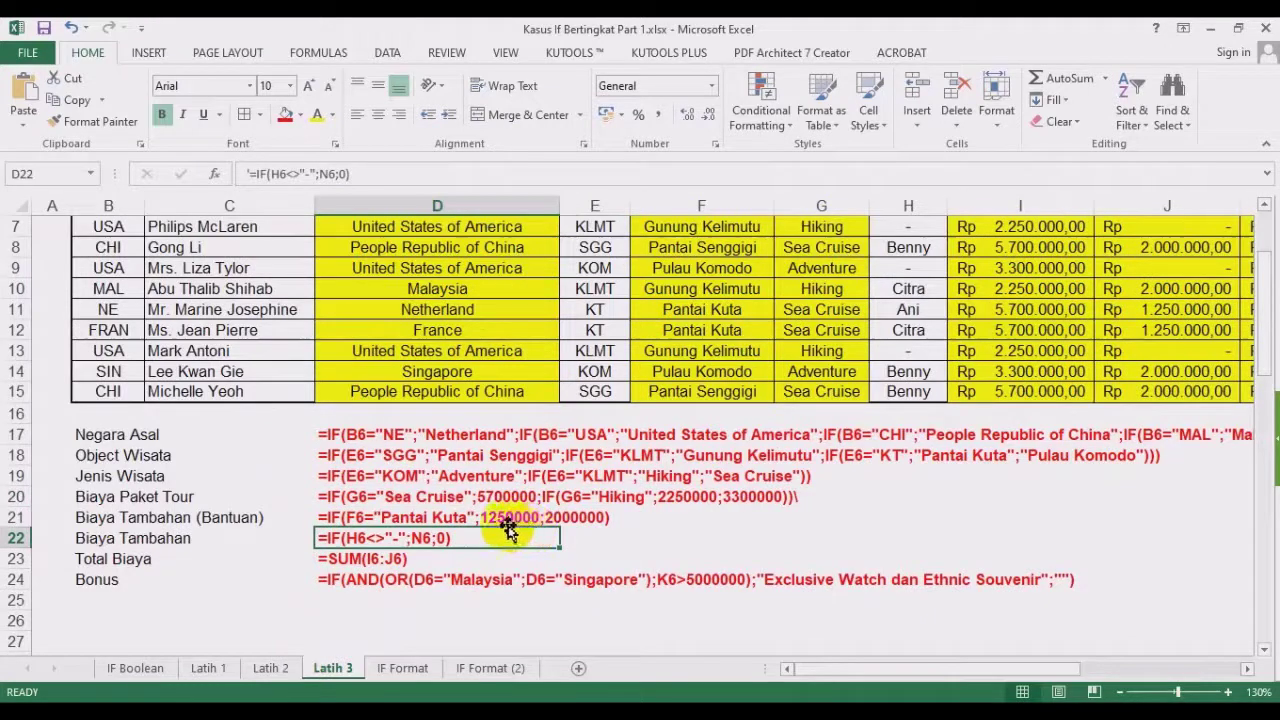